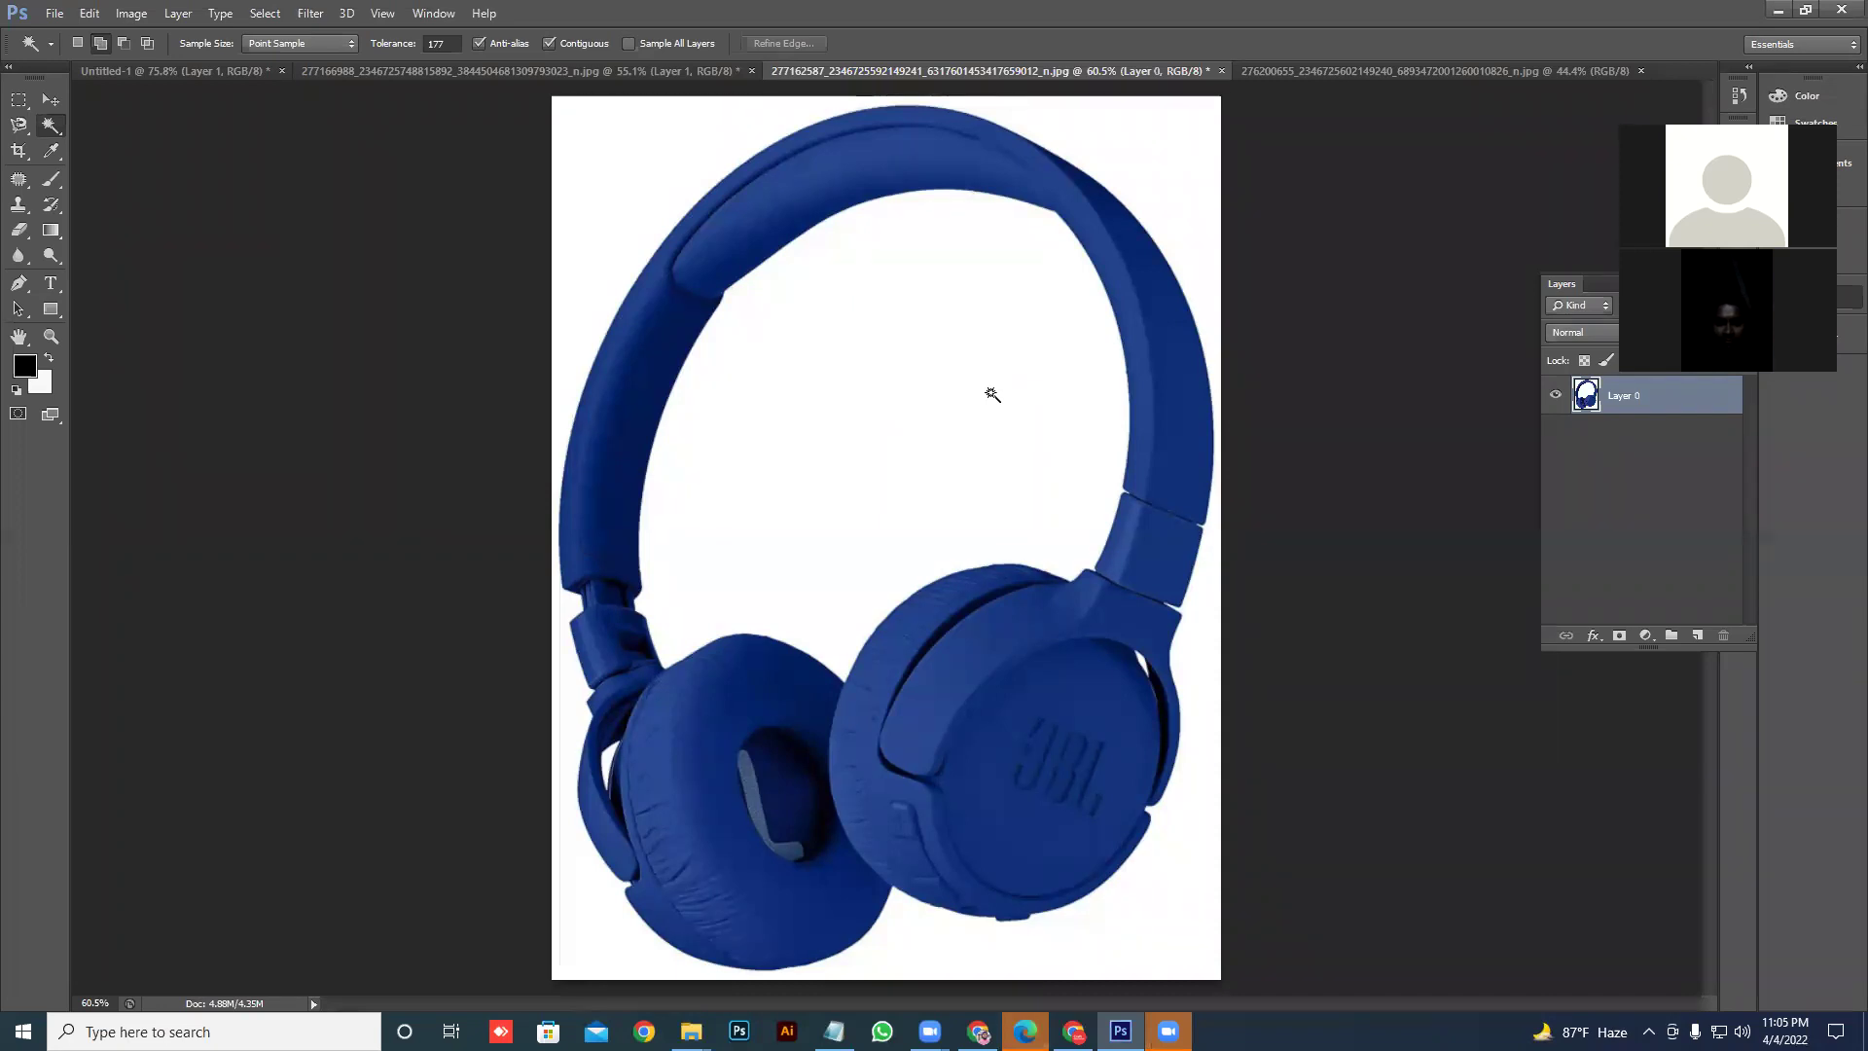
- Set the Magic Wand tolerance to 28 and select the white background around the headphones
{"action": "left_click_drag", "start_coordinate": [394, 45], "coordinate": [237, 71]}
{"action": "left_click_drag", "start_coordinate": [391, 47], "coordinate": [434, 51]}
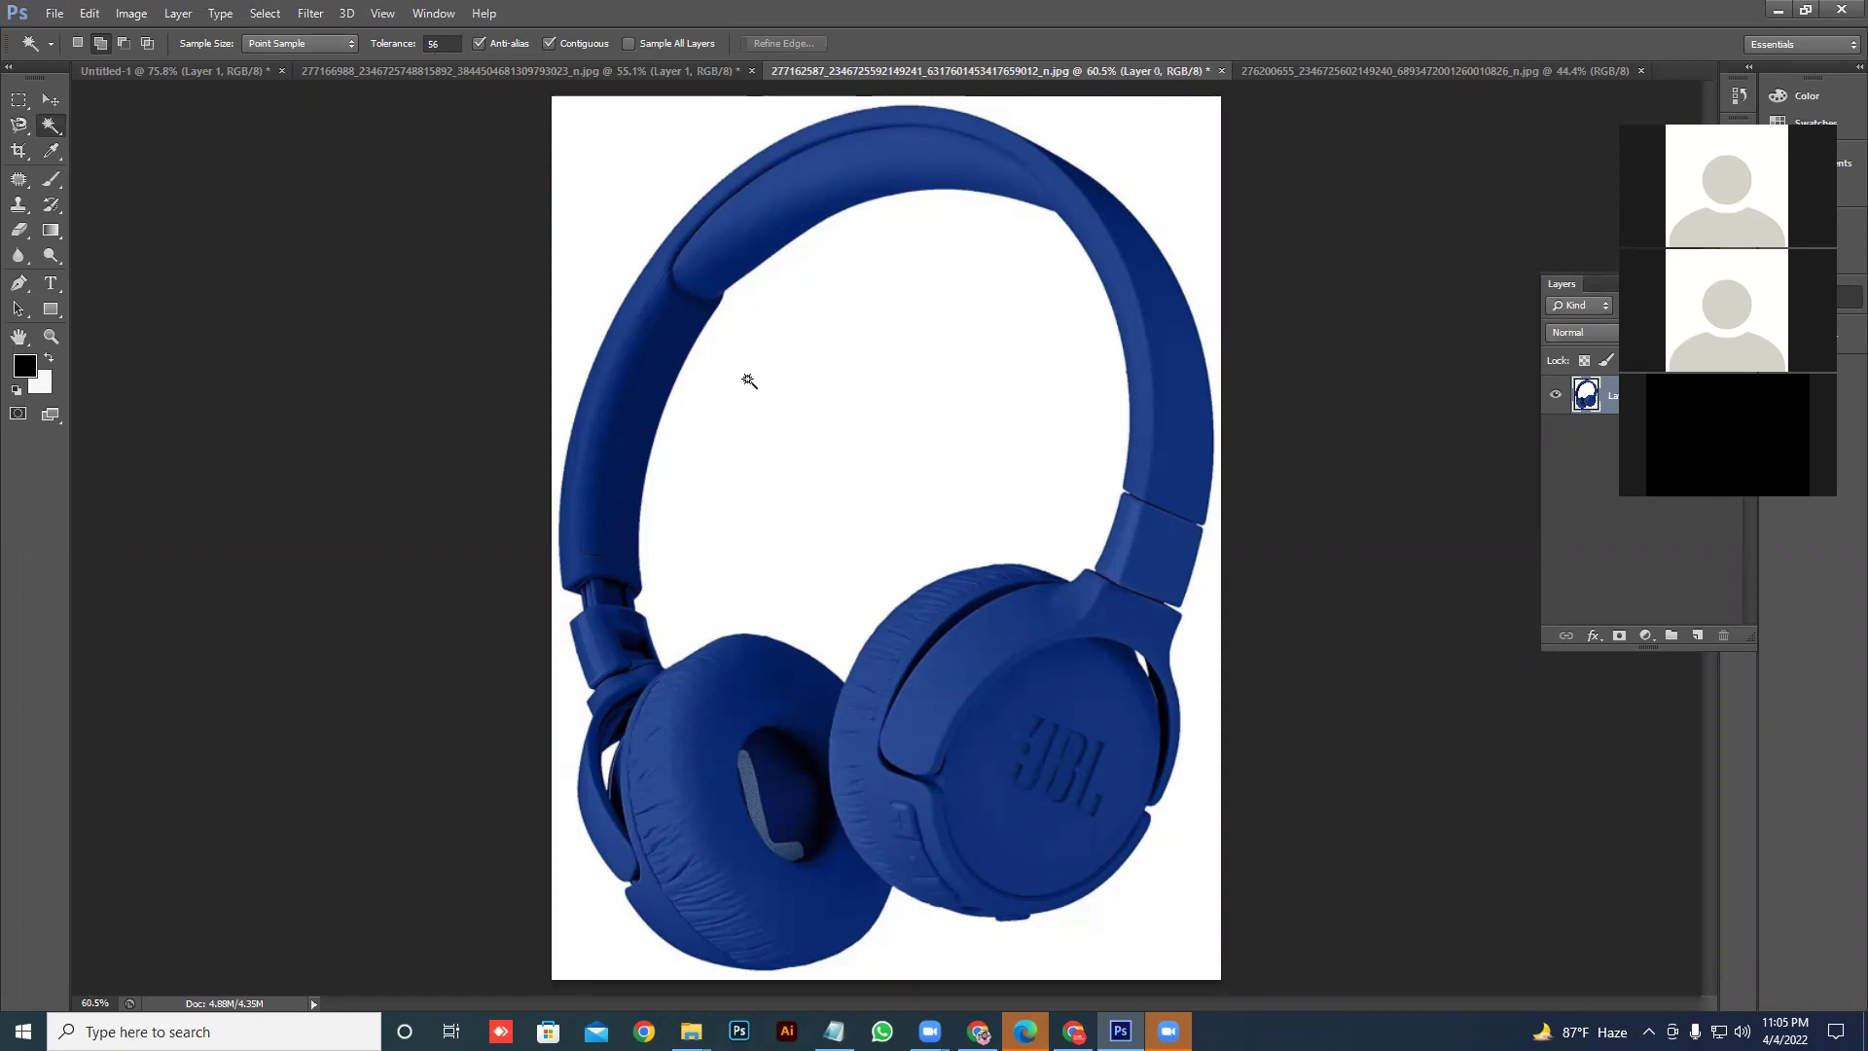
{"action": "left_click_drag", "start_coordinate": [407, 51], "coordinate": [379, 56]}
{"action": "left_click", "coordinate": [633, 186]}
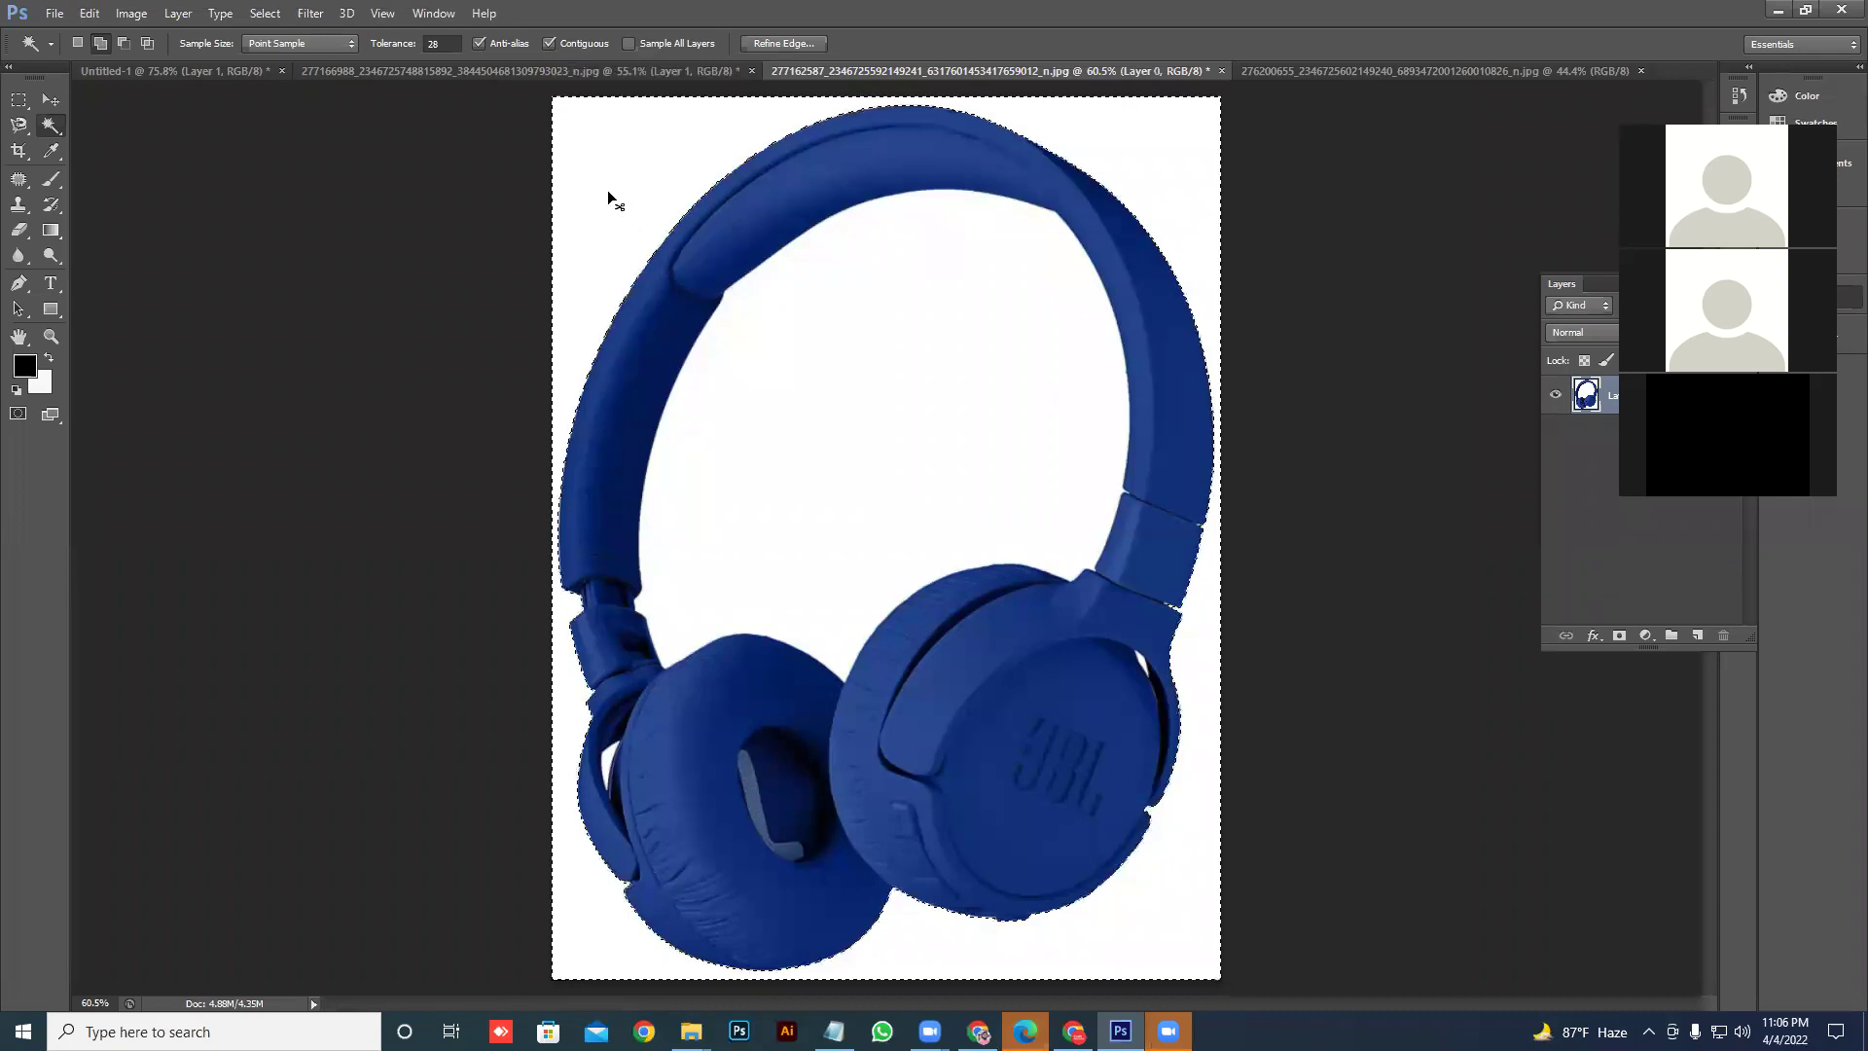
- Turn off Contiguous, reselect all white including inside the headband, and delete it
{"action": "key", "text": "ctrl+d"}
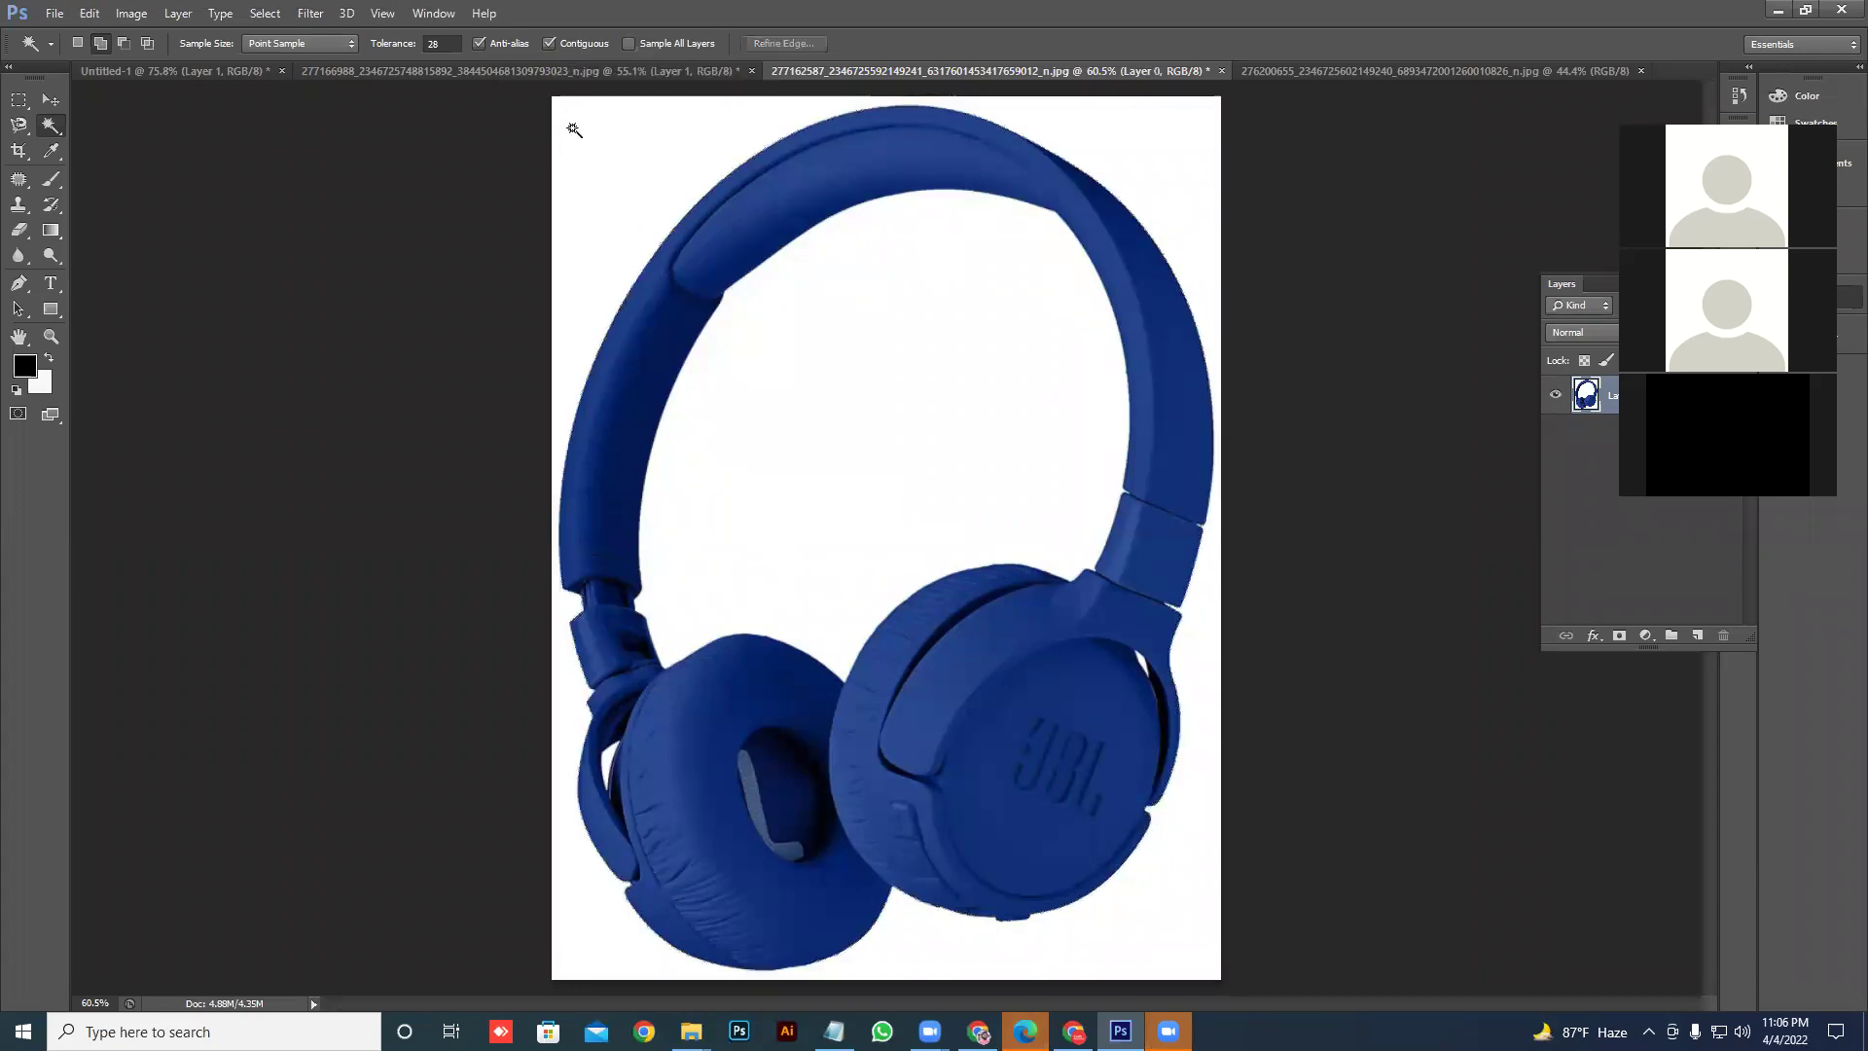
{"action": "left_click", "coordinate": [556, 103]}
{"action": "left_click", "coordinate": [613, 176]}
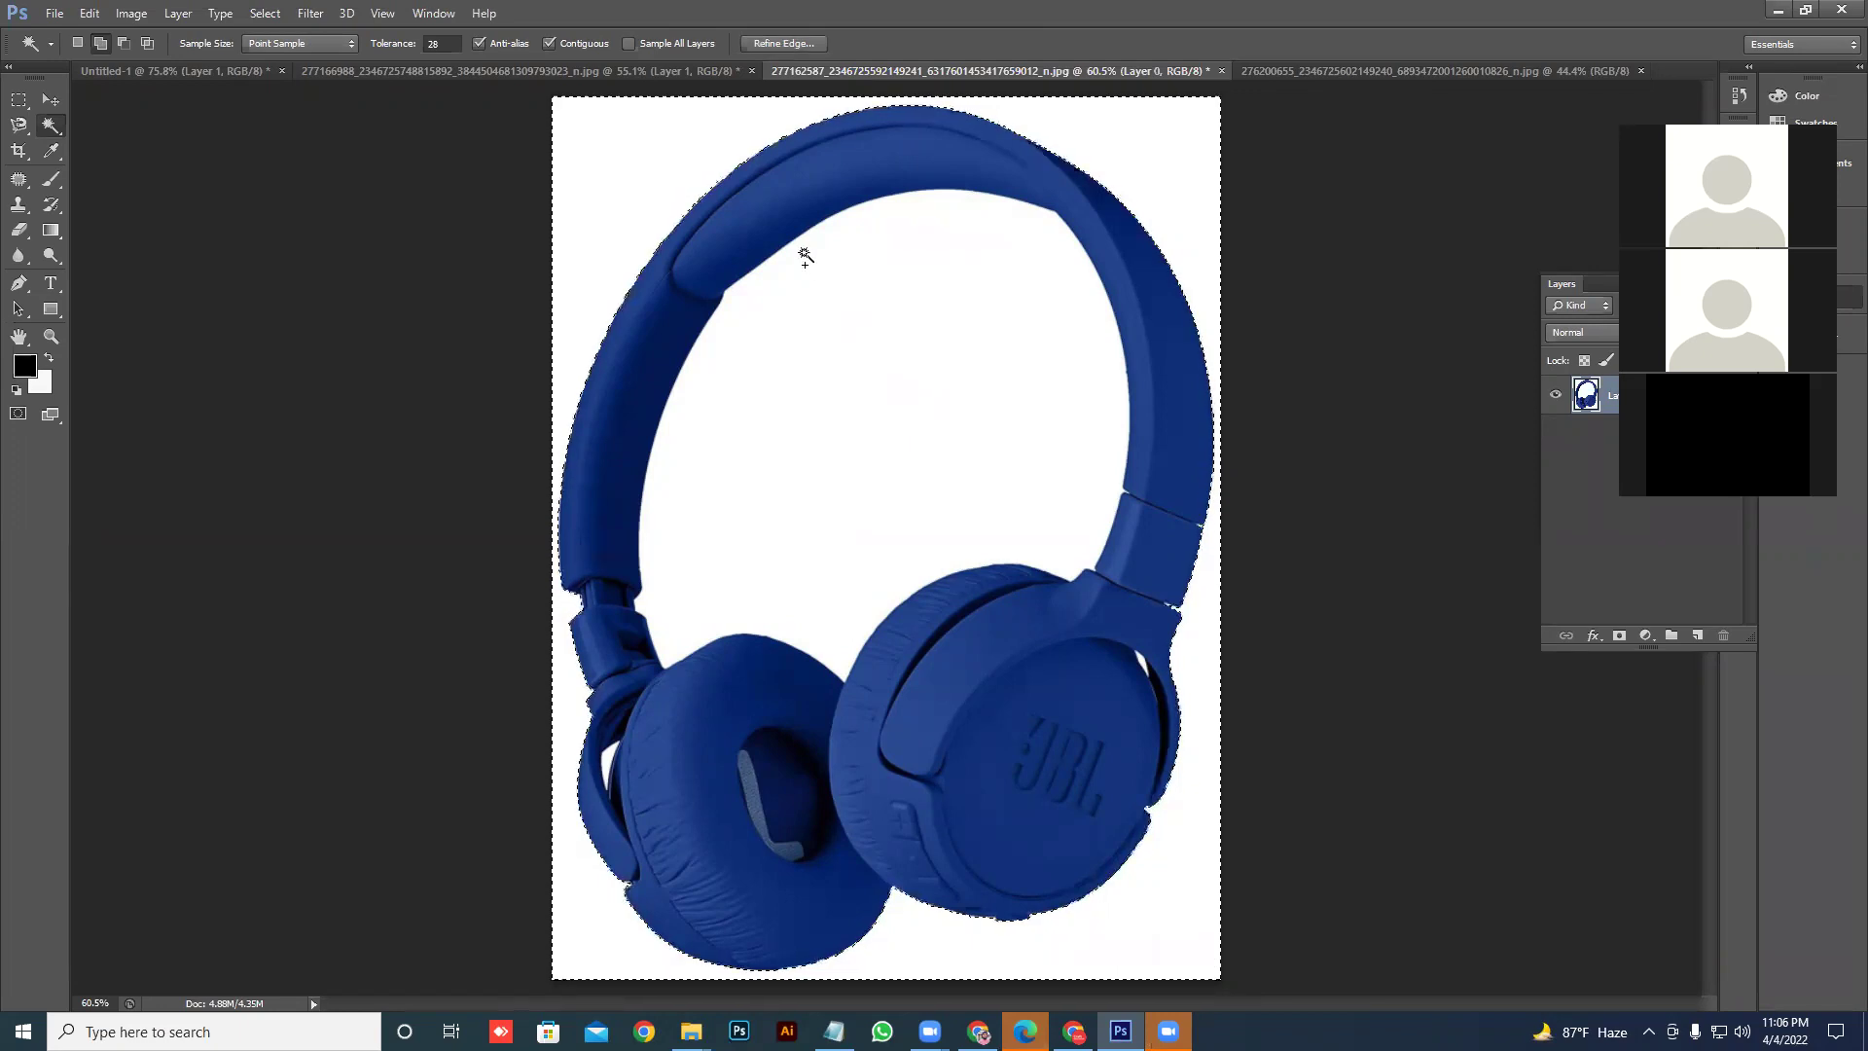
{"action": "left_click", "coordinate": [586, 44]}
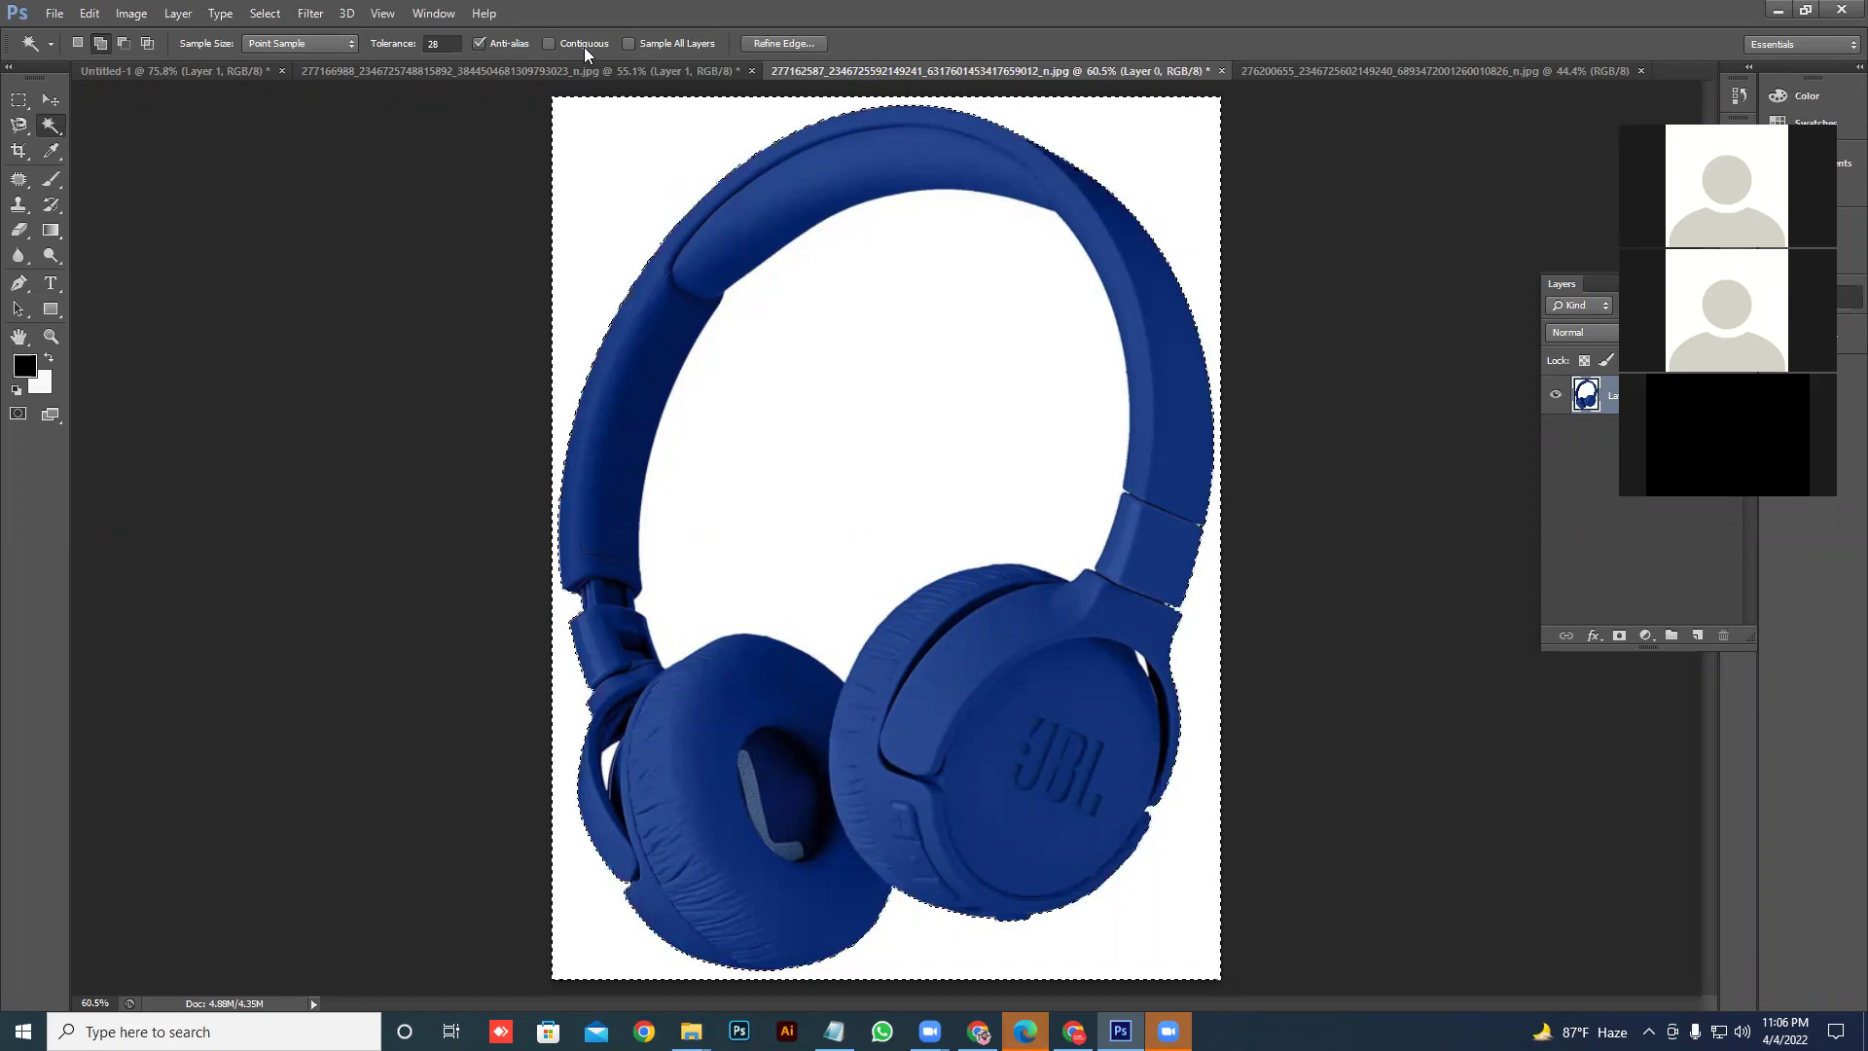
{"action": "left_click", "coordinate": [652, 181]}
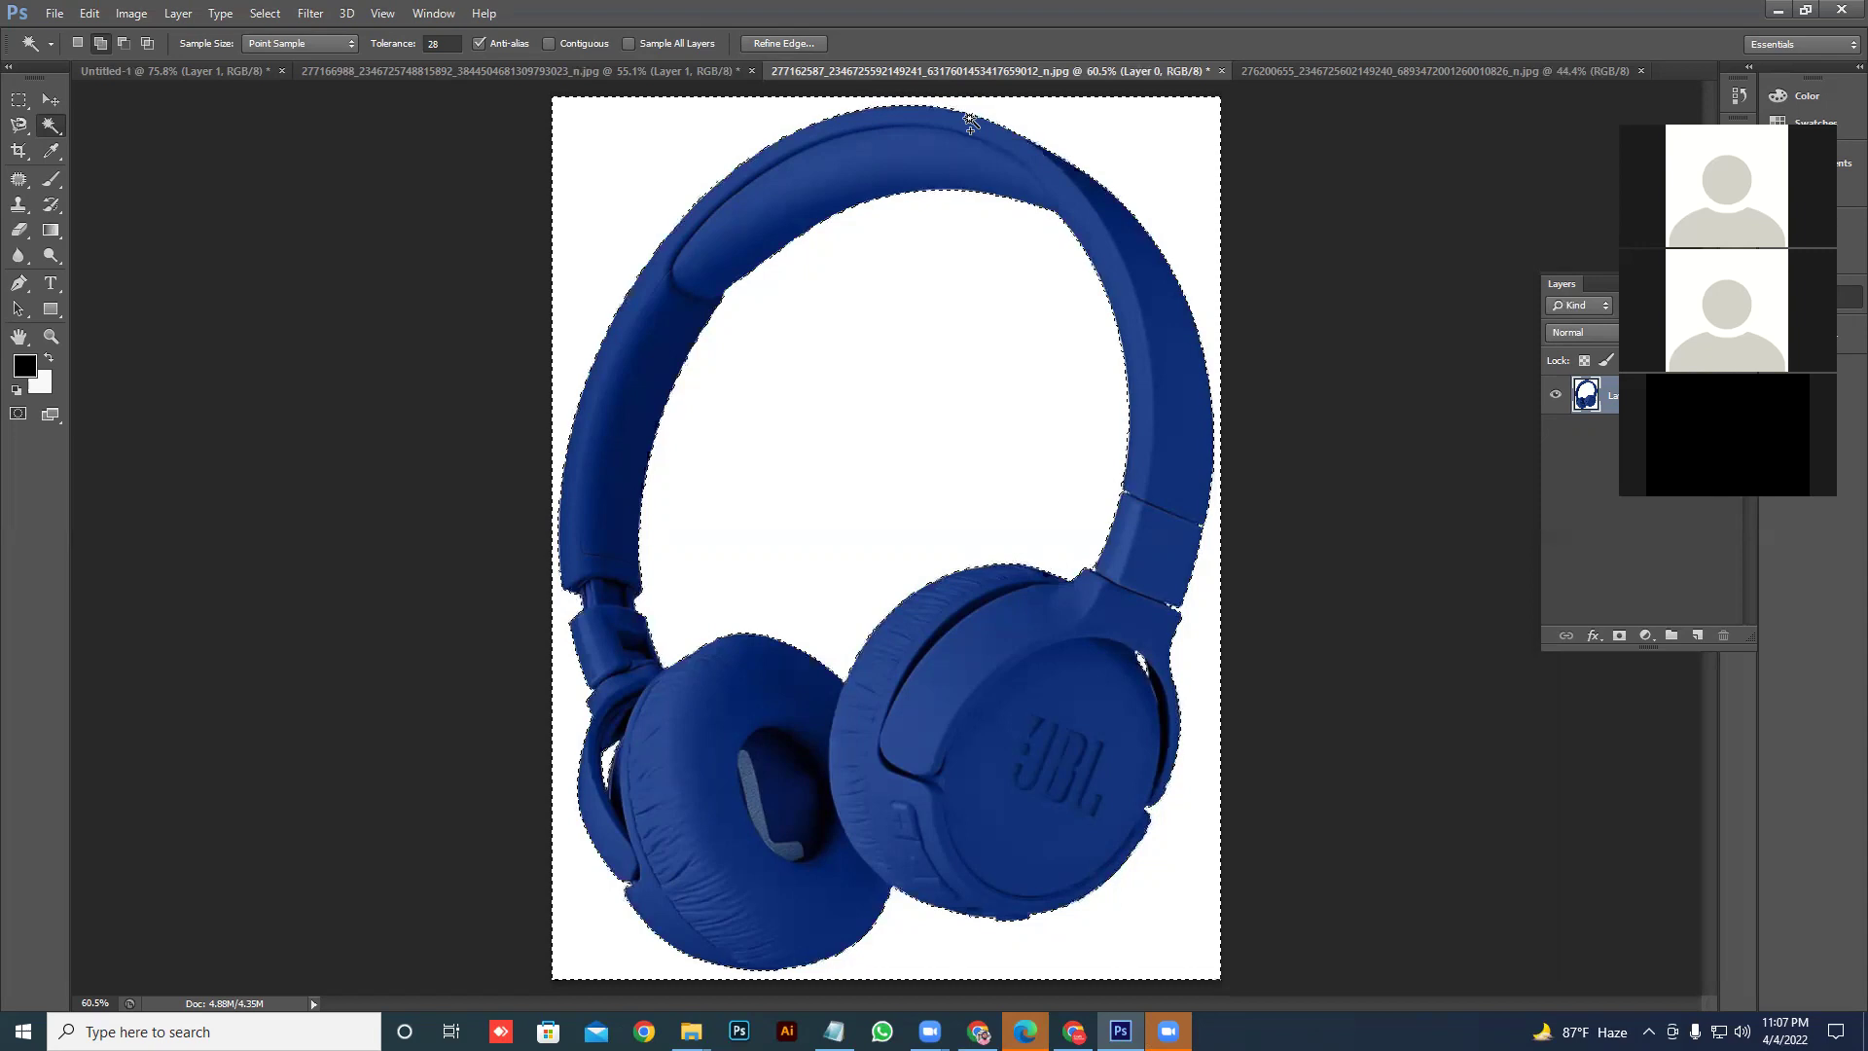
{"action": "key", "text": "Delete"}
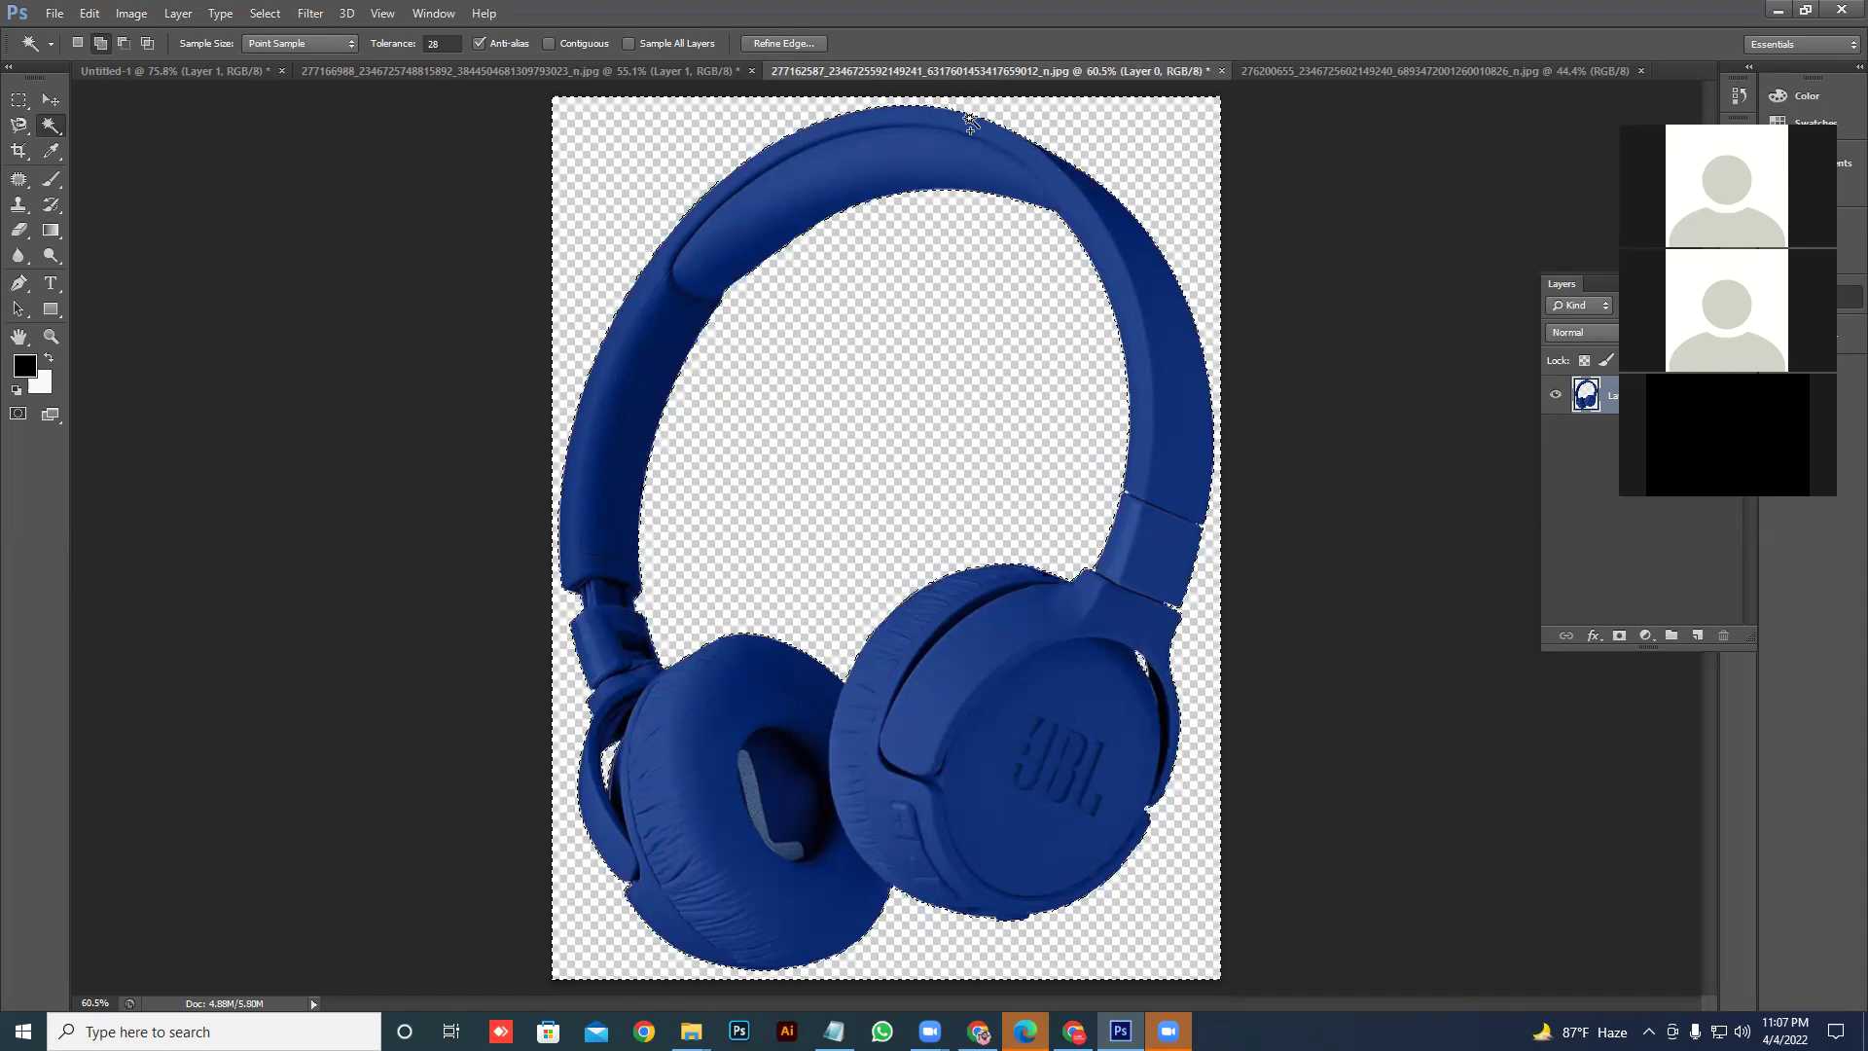
- Zoom in on the right earcup edge to pixel level, then pan to the left earcup
{"action": "left_click", "coordinate": [52, 337]}
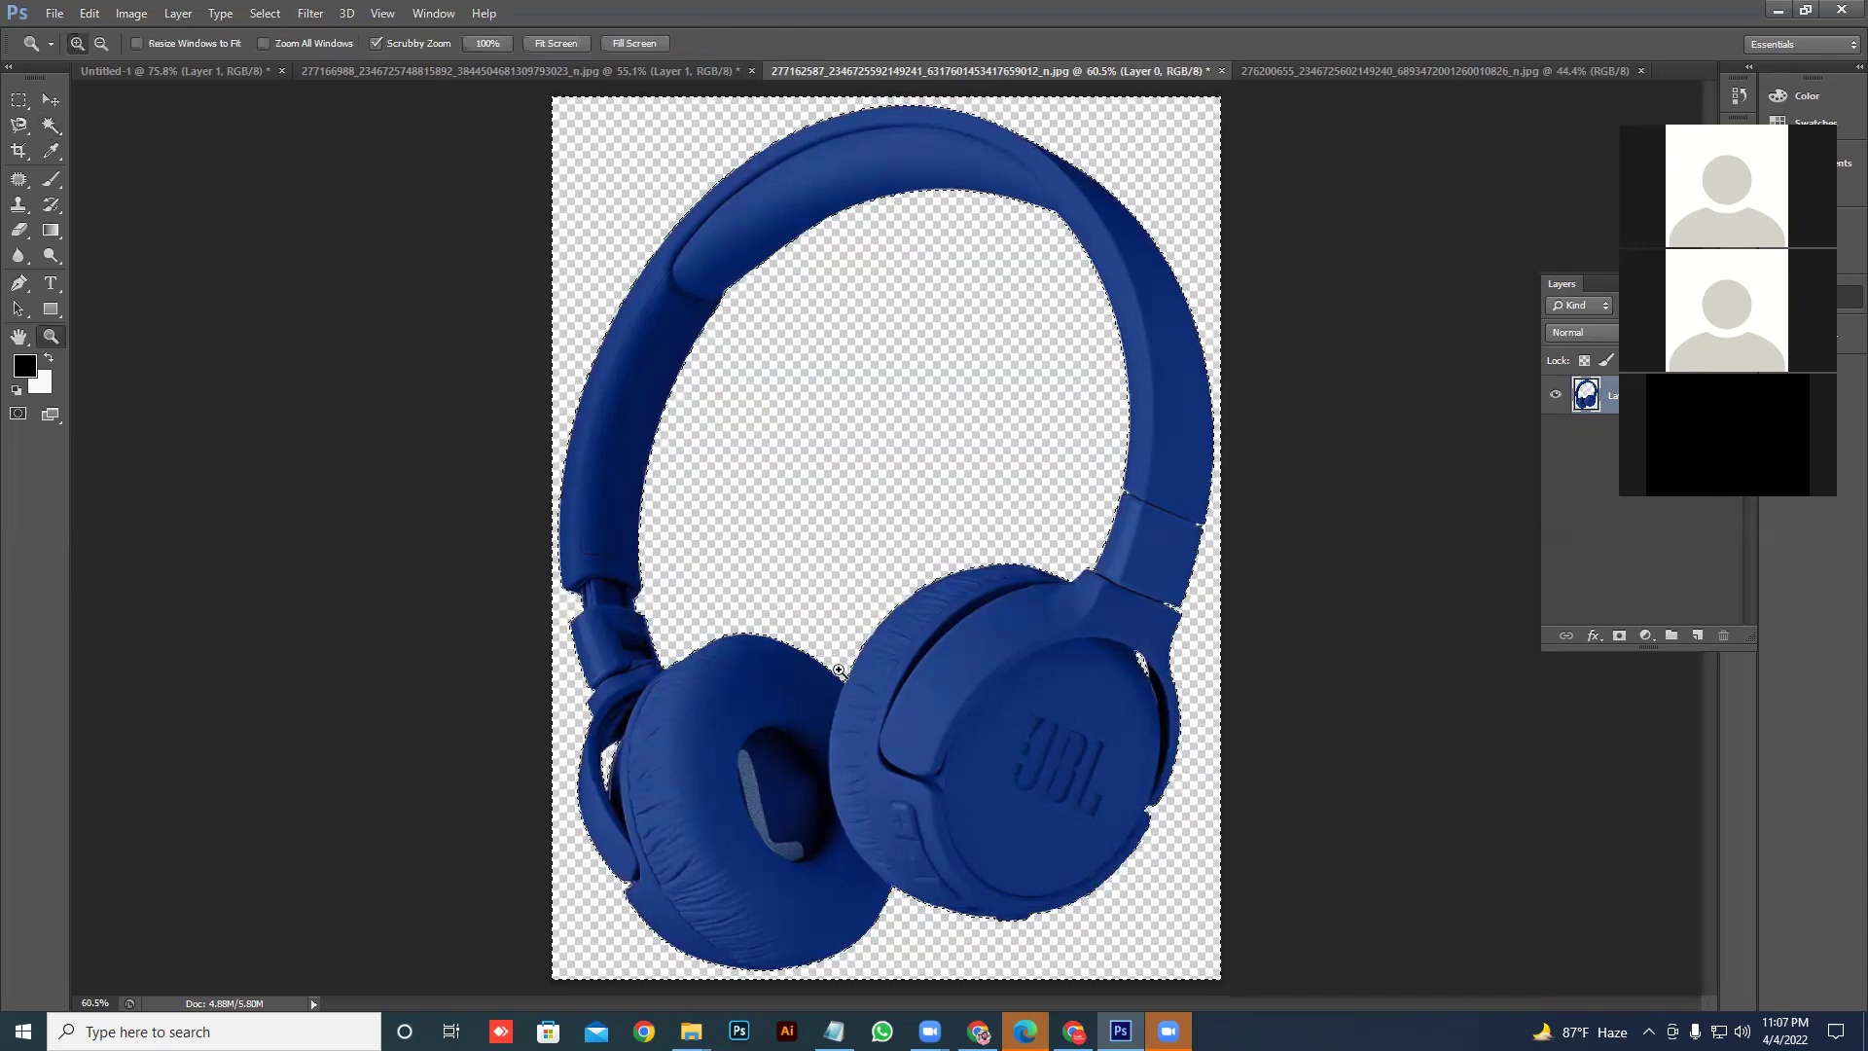
{"action": "left_click_drag", "start_coordinate": [890, 587], "coordinate": [1071, 755]}
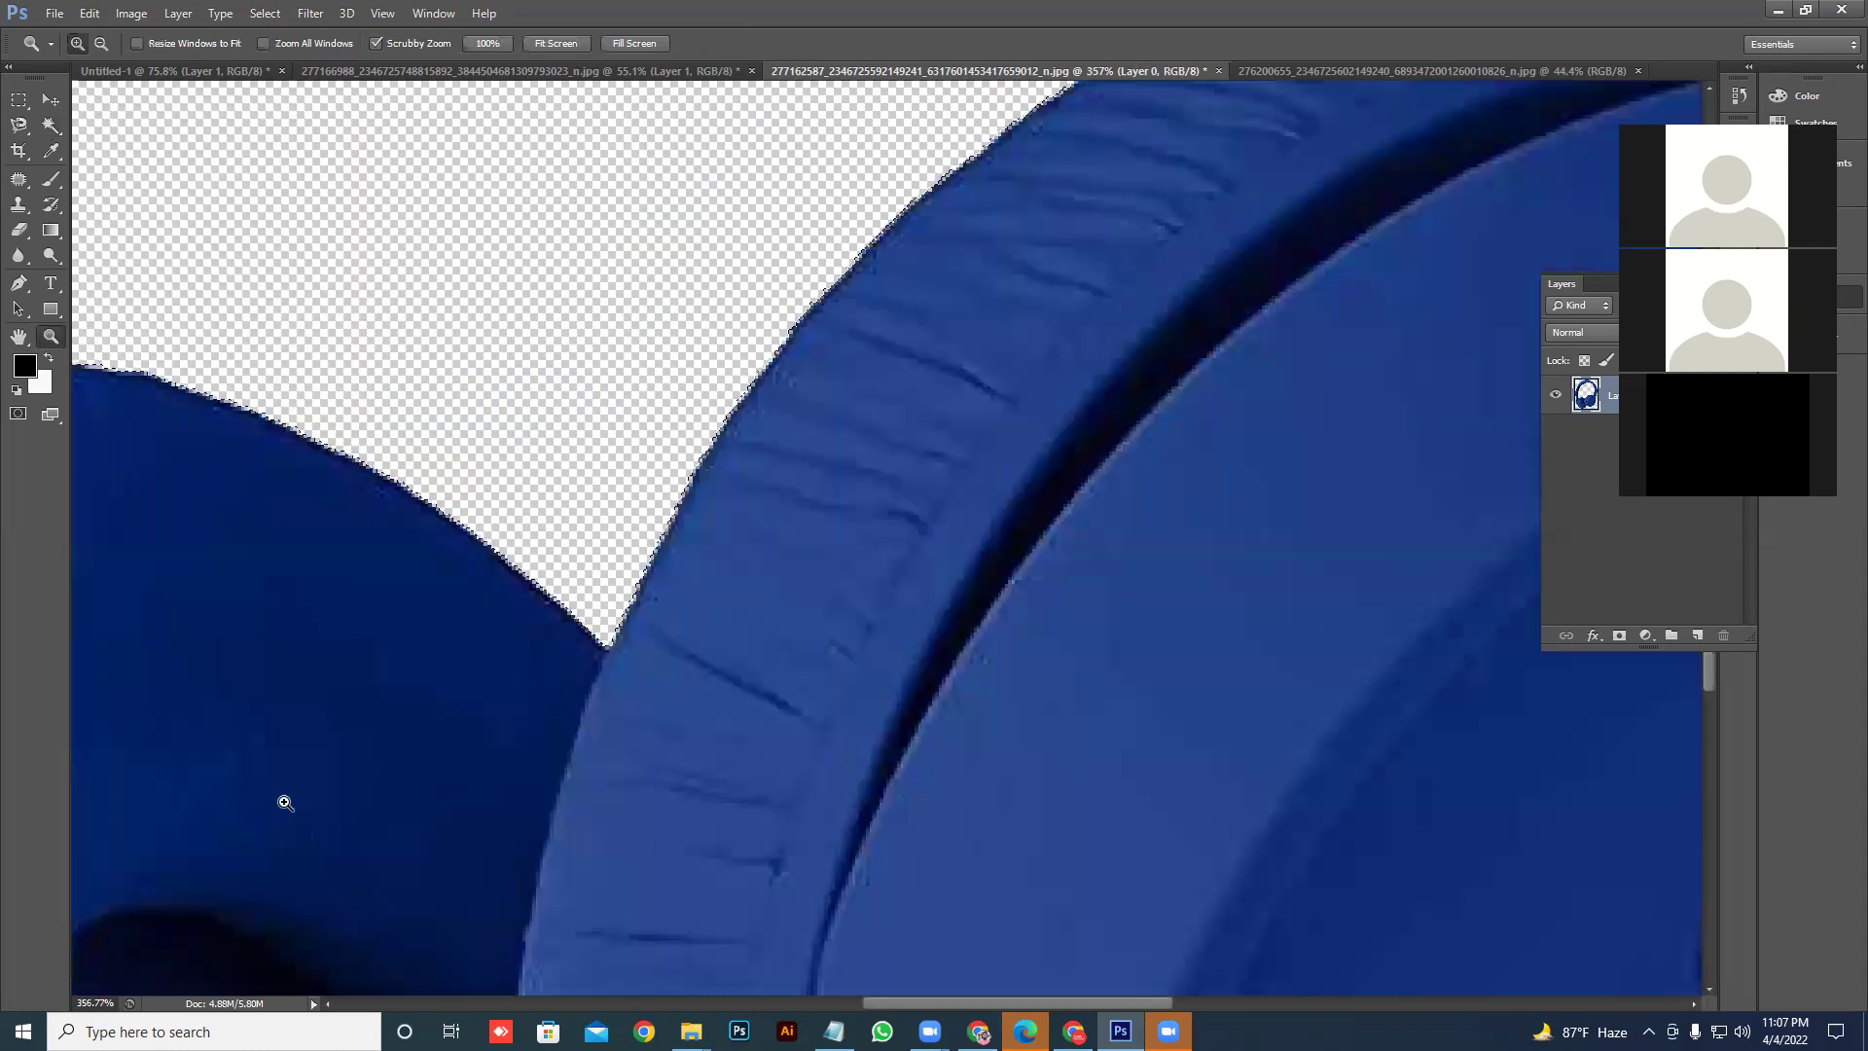
{"action": "left_click_drag", "start_coordinate": [434, 750], "coordinate": [246, 847]}
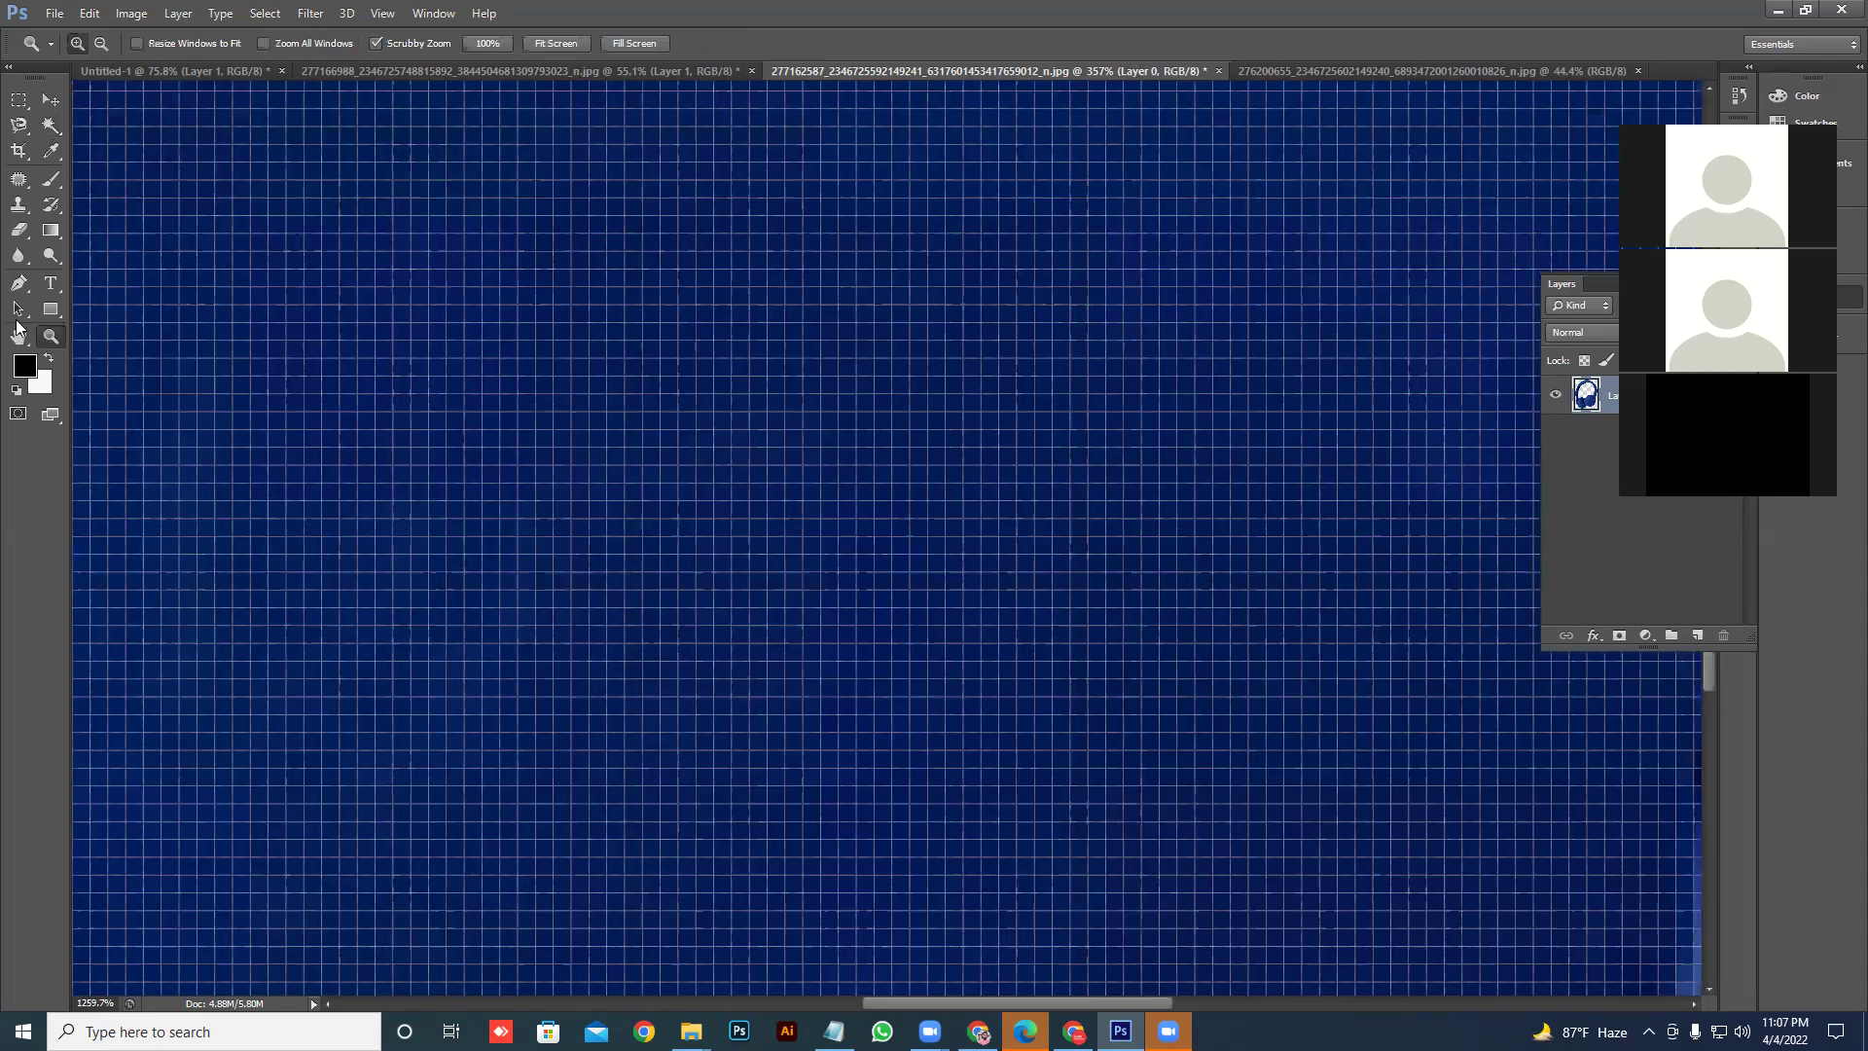
{"action": "scroll", "coordinate": [613, 481], "scroll_direction": "down", "scroll_amount": 5}
{"action": "left_click_drag", "start_coordinate": [613, 480], "coordinate": [729, 389]}
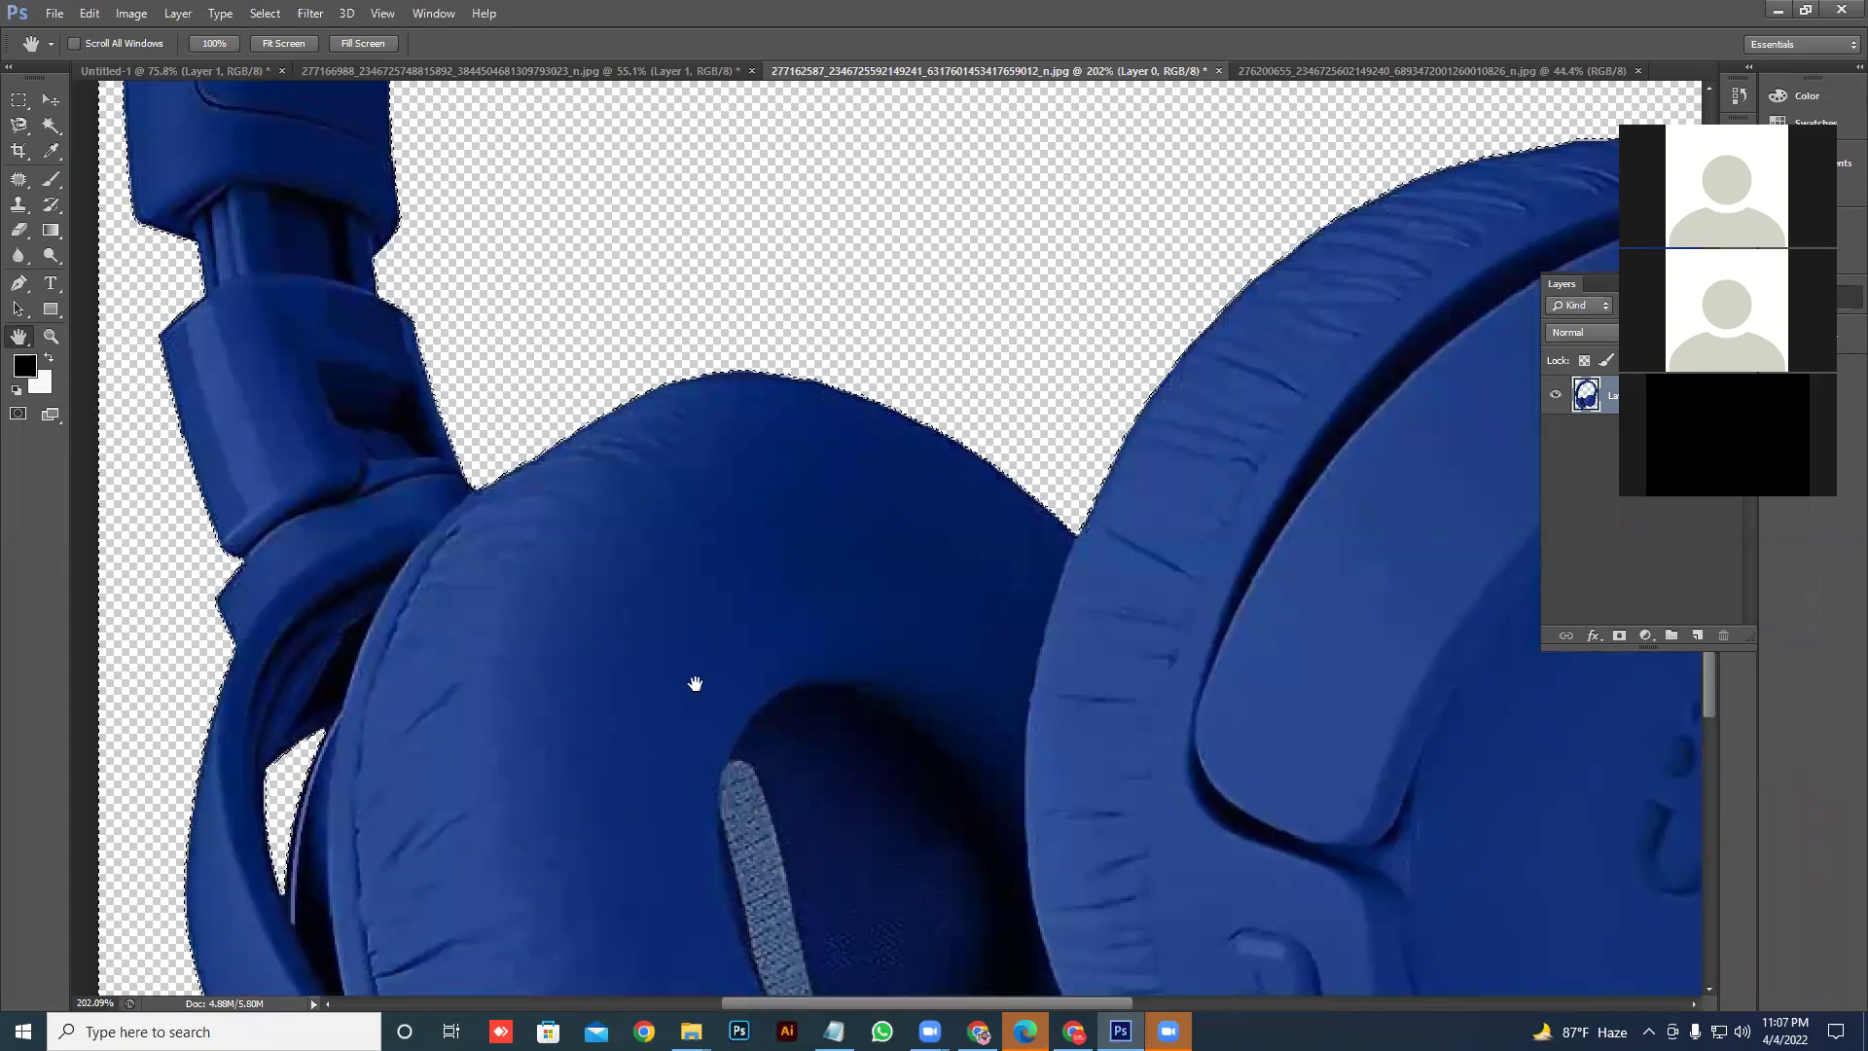
- Fit the whole headphones image in view and deselect the cutout
{"action": "key", "text": "ctrl+d"}
{"action": "key", "text": "ctrl+minus"}
{"action": "key", "text": "ctrl+minus"}
{"action": "key", "text": "ctrl+minus"}
{"action": "key", "text": "ctrl+minus"}
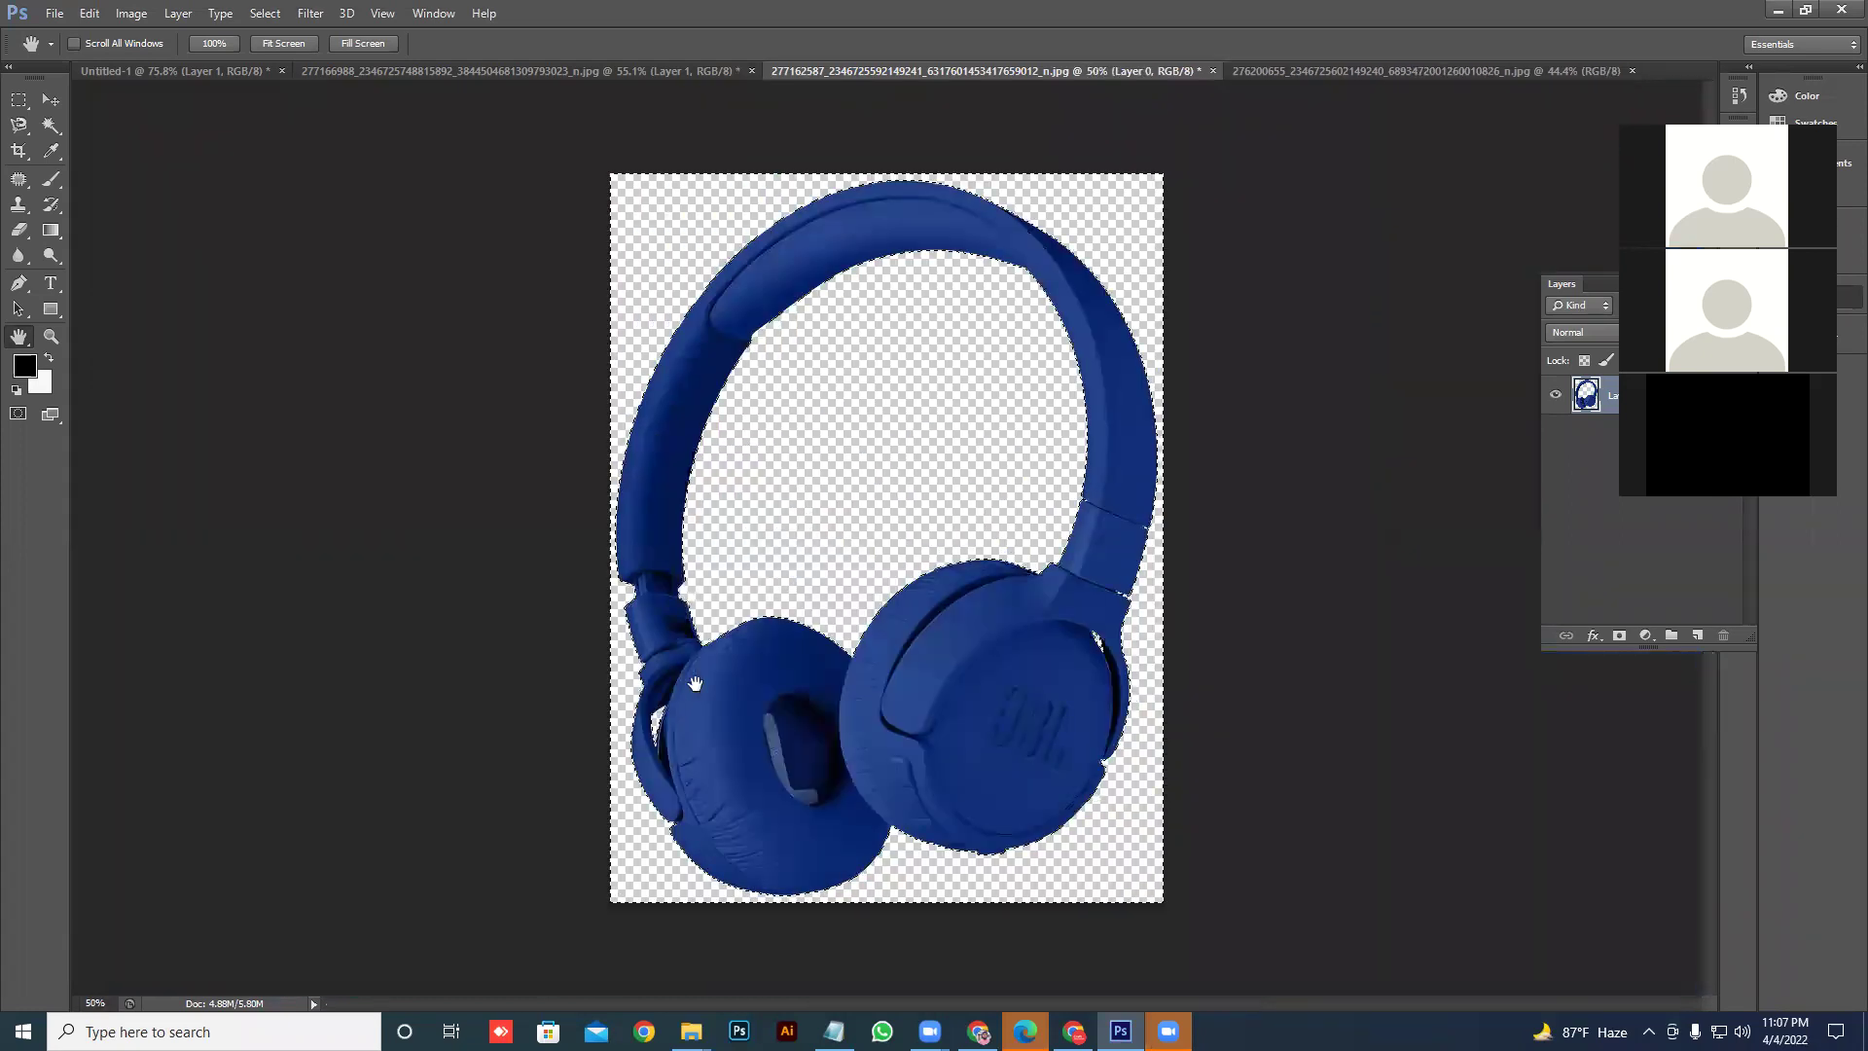
{"action": "key", "text": "ctrl+d"}
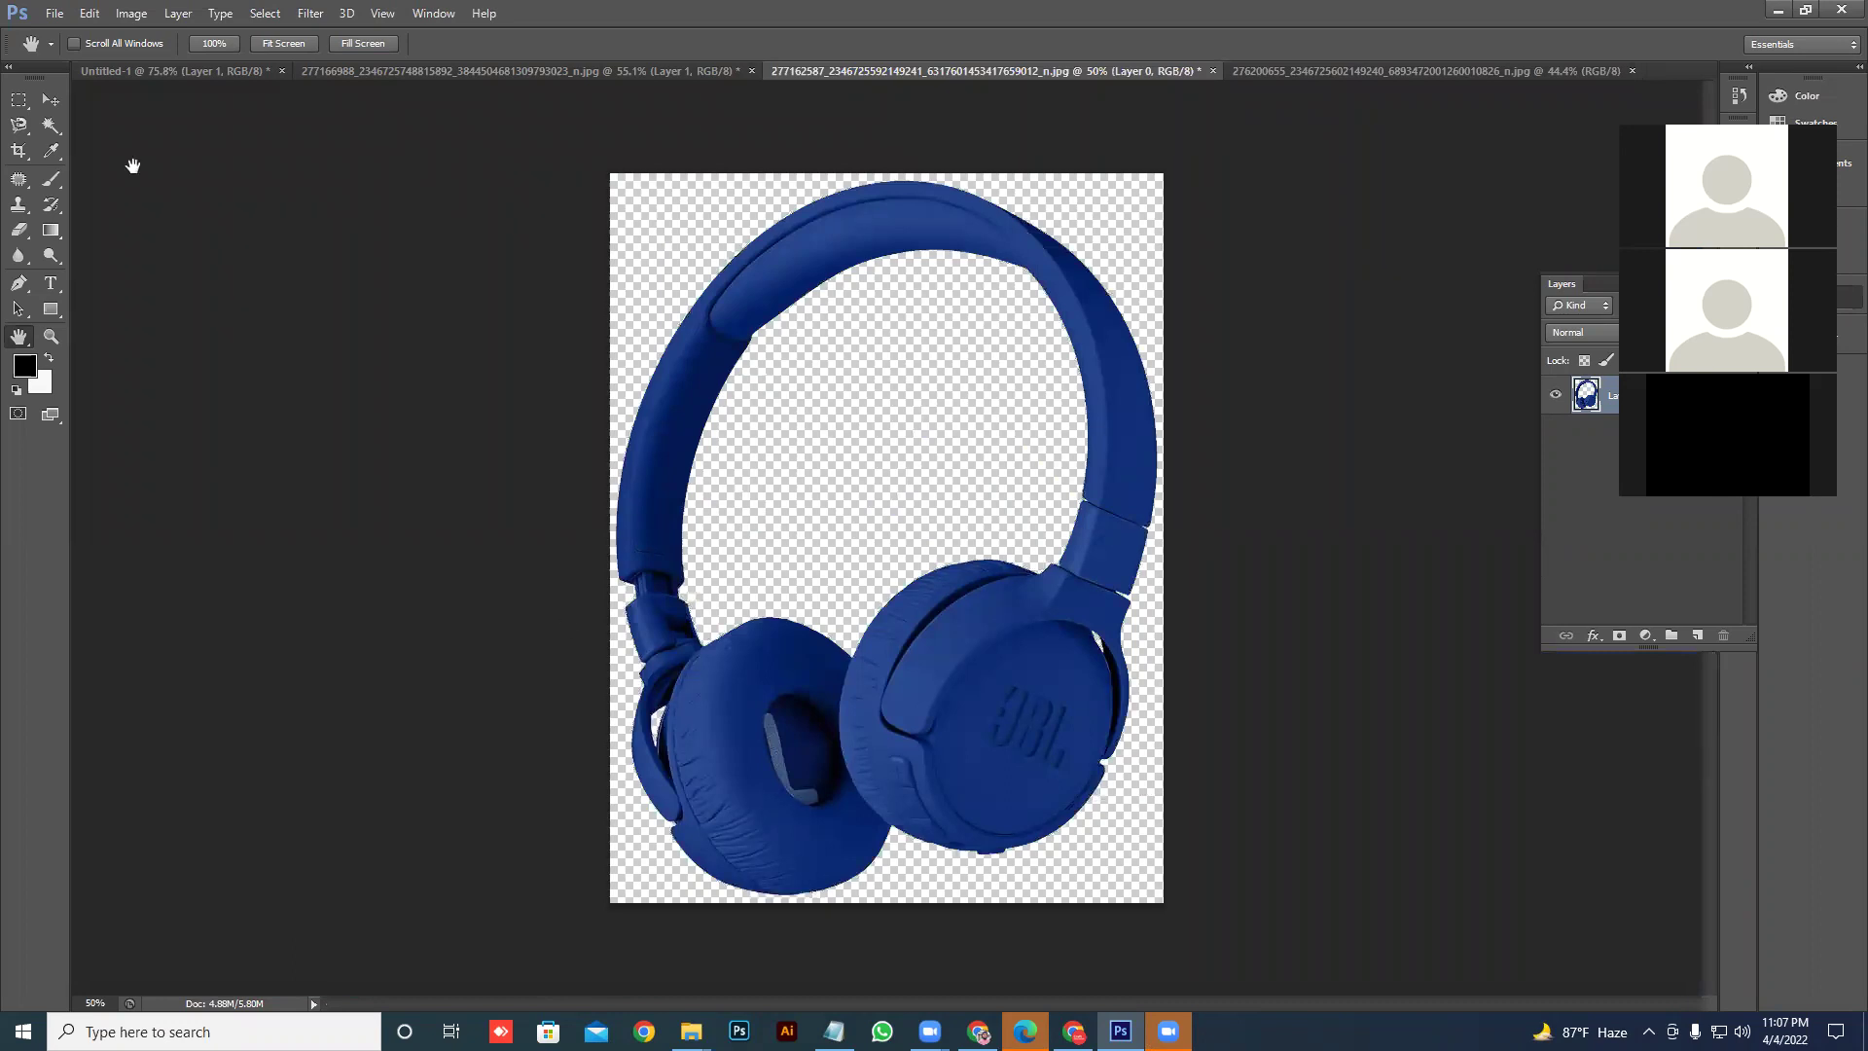
{"action": "left_click", "coordinate": [53, 126]}
- Choose the freehand Lasso Tool and switch to the man's portrait document
{"action": "mouse_move", "coordinate": [17, 125]}
{"action": "left_mouse_down"}
{"action": "mouse_move", "coordinate": [70, 132]}
{"action": "mouse_move", "coordinate": [71, 163]}
{"action": "left_mouse_up"}
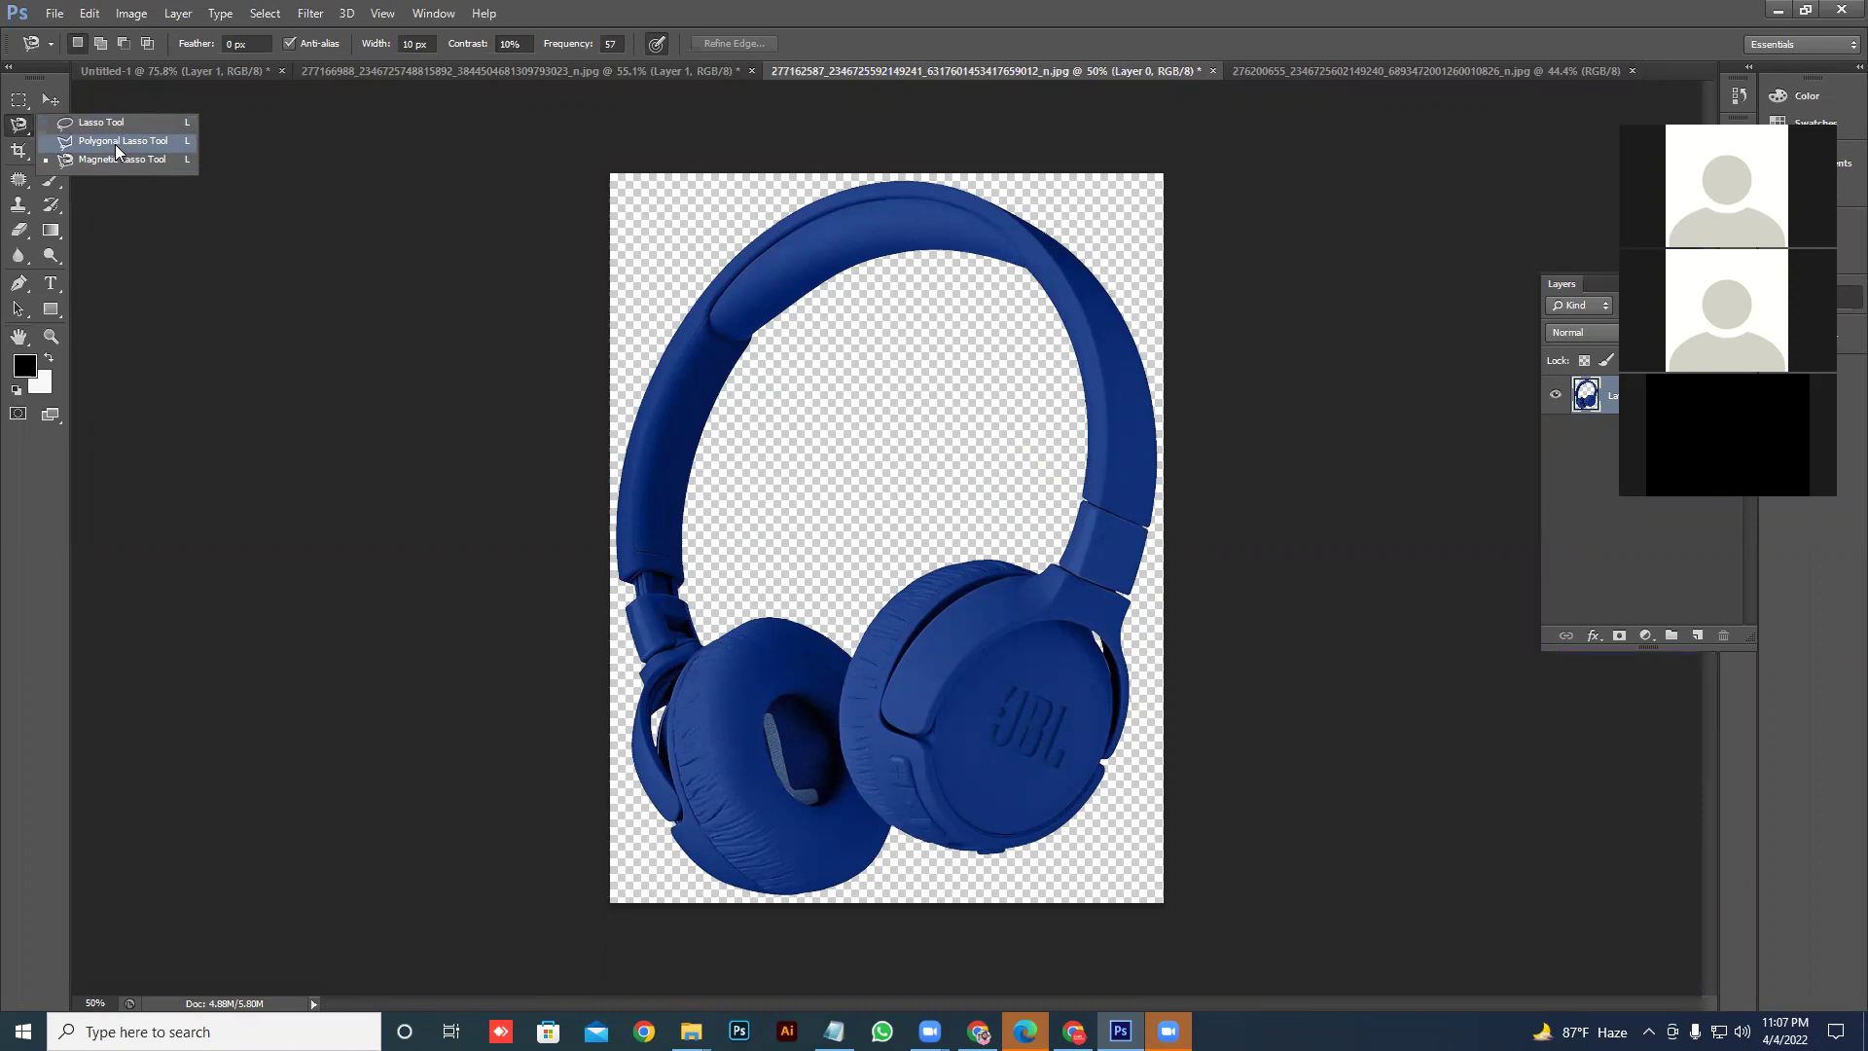
{"action": "left_click", "coordinate": [103, 122]}
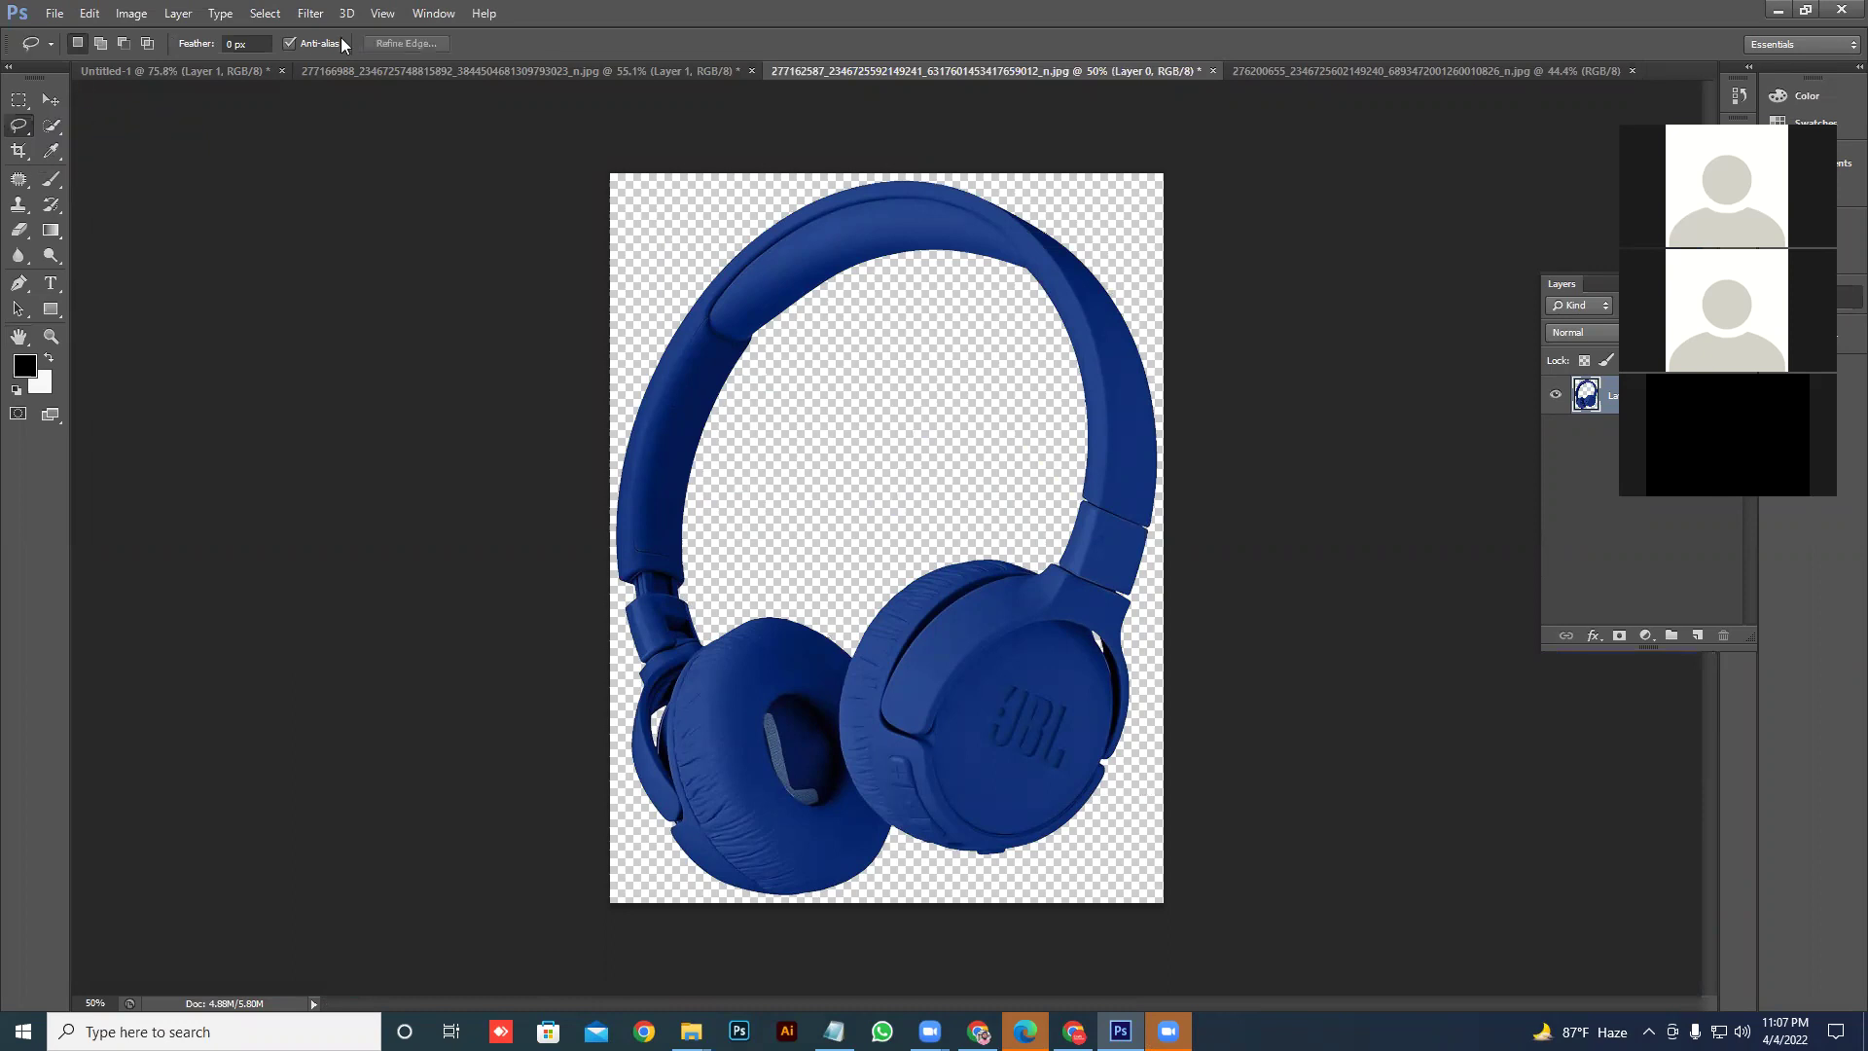
{"action": "left_click", "coordinate": [393, 72]}
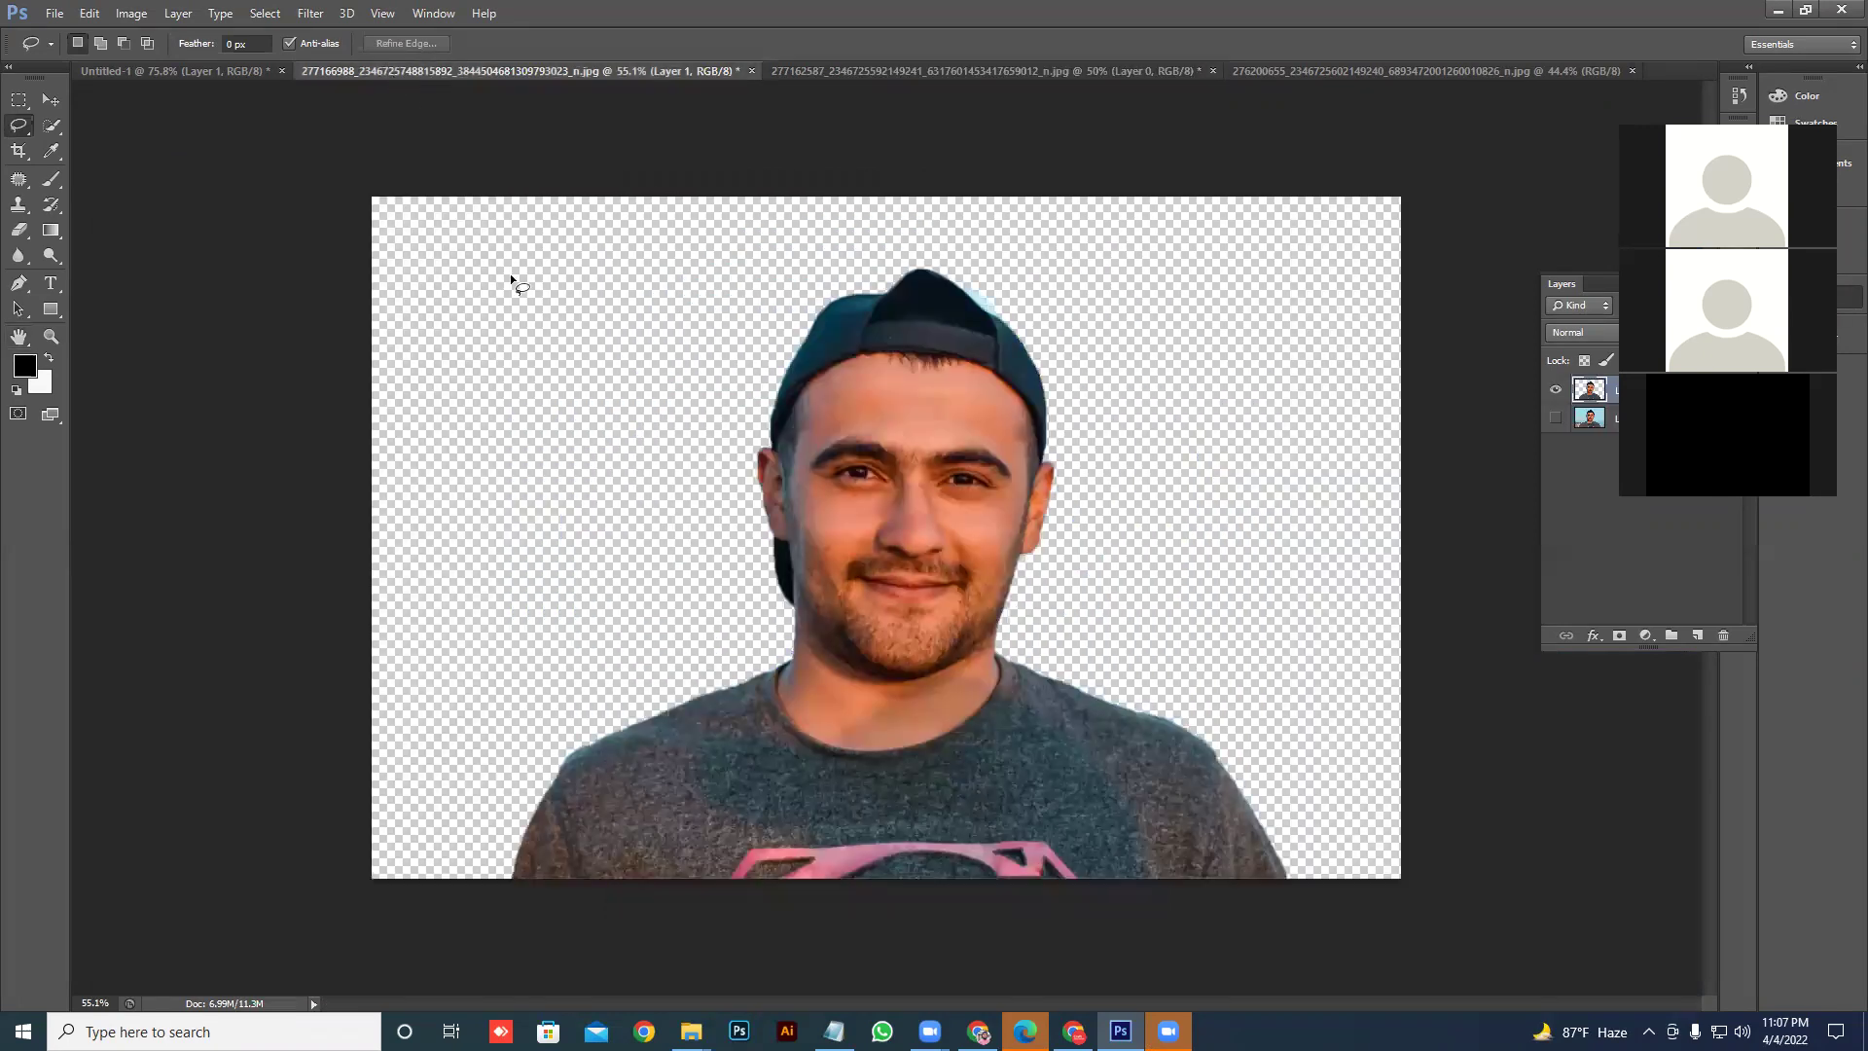
- Open the sunset jumper photo through File > Open
{"action": "left_click", "coordinate": [54, 14]}
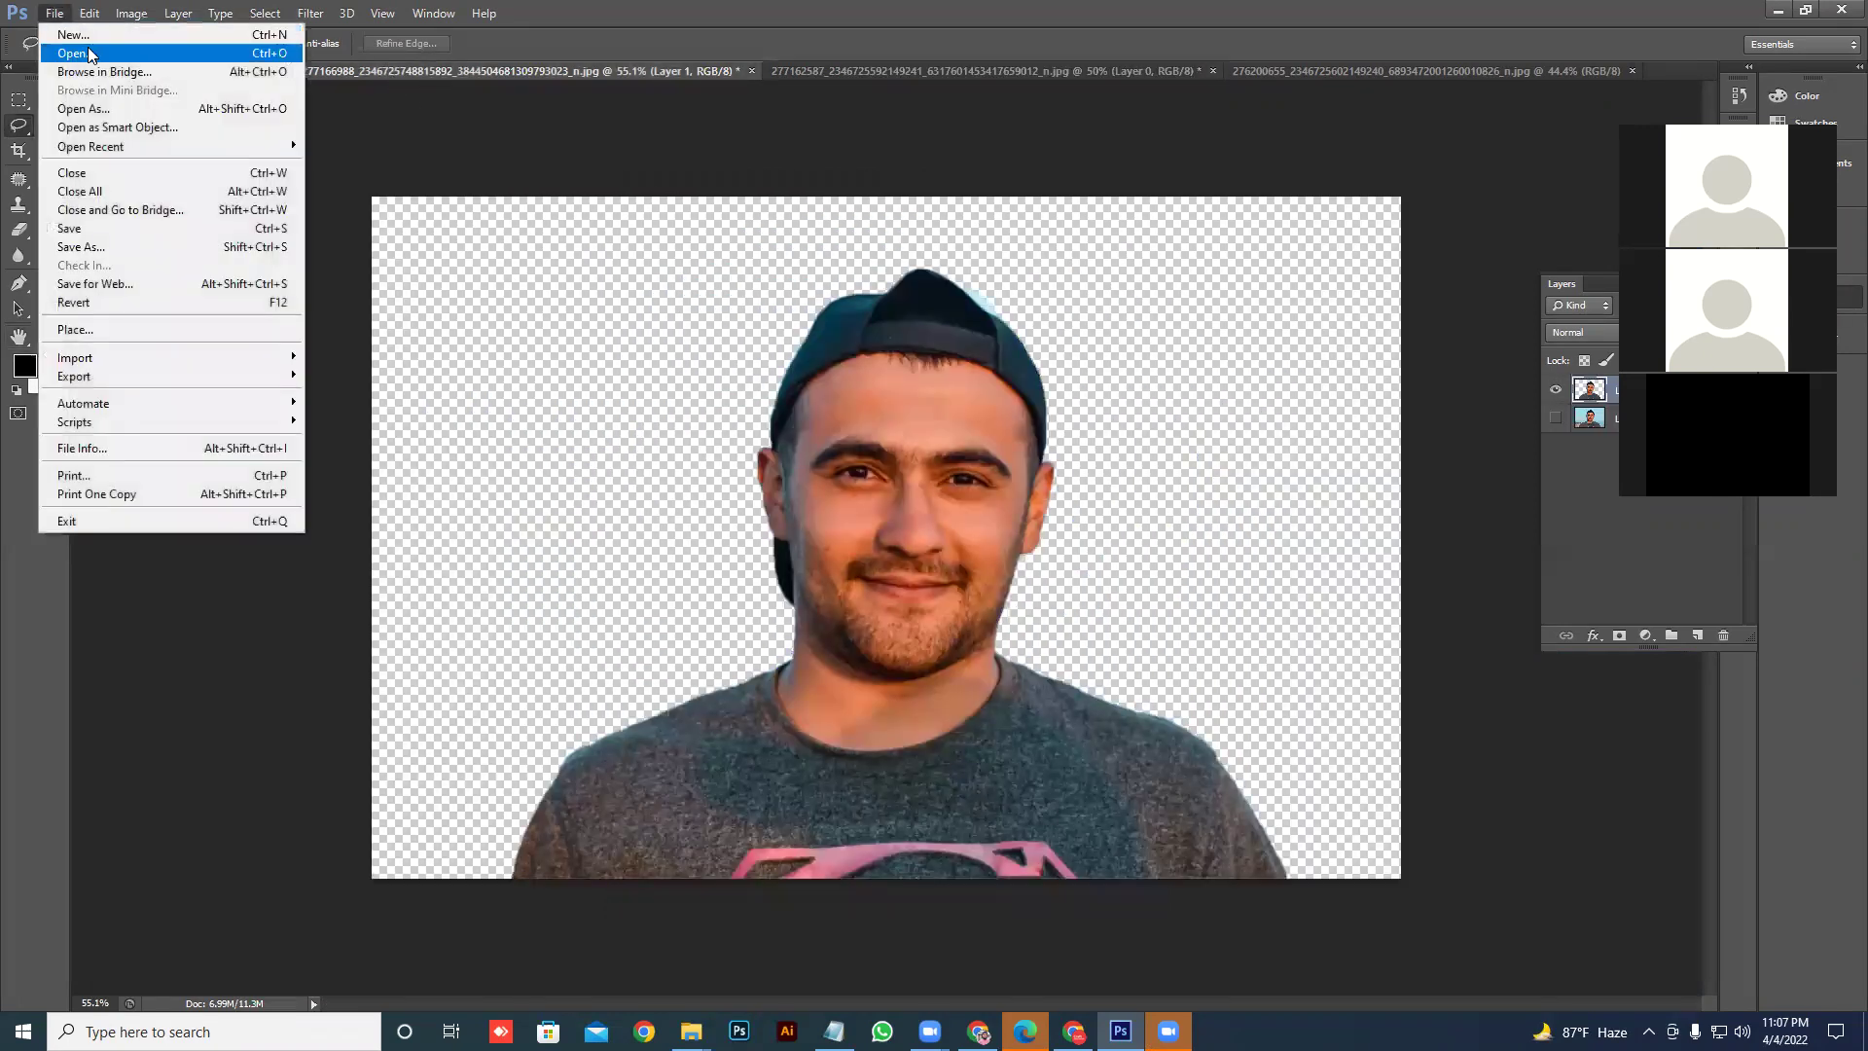
{"action": "left_click", "coordinate": [90, 53]}
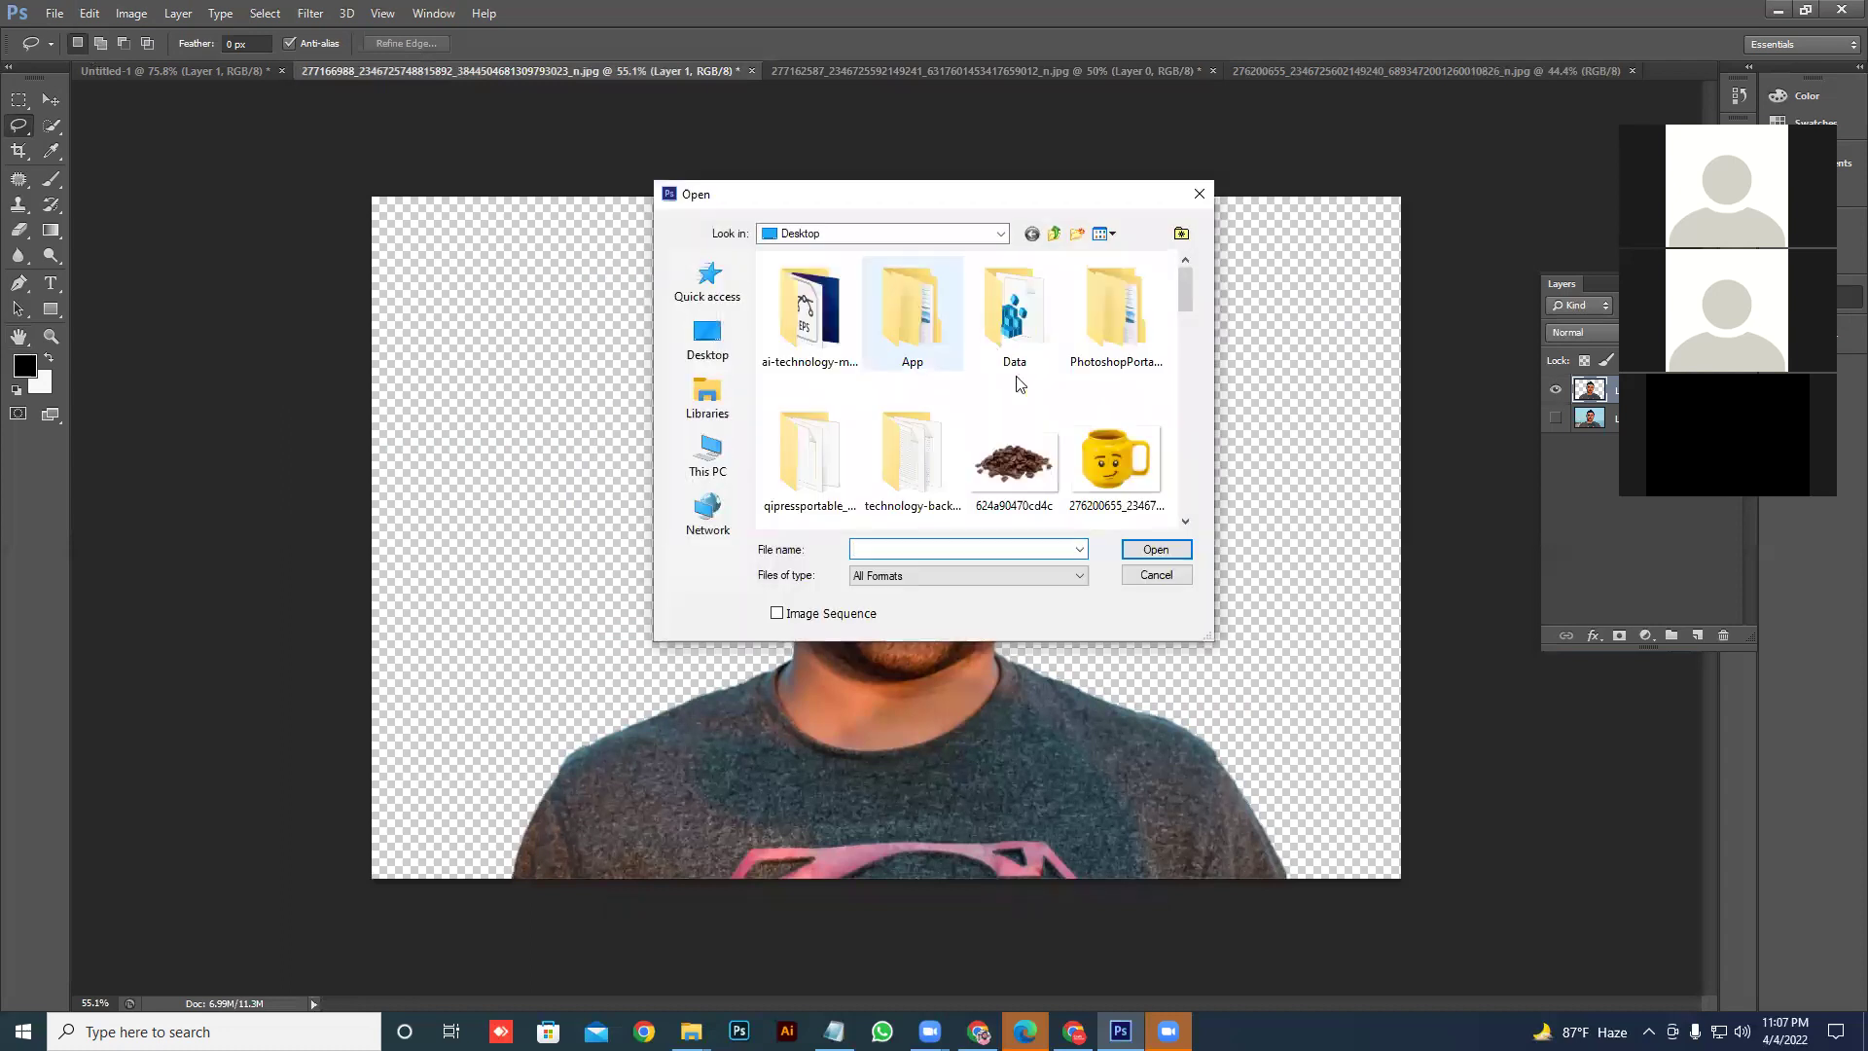
{"action": "scroll", "coordinate": [1009, 389], "scroll_direction": "down", "scroll_amount": 2}
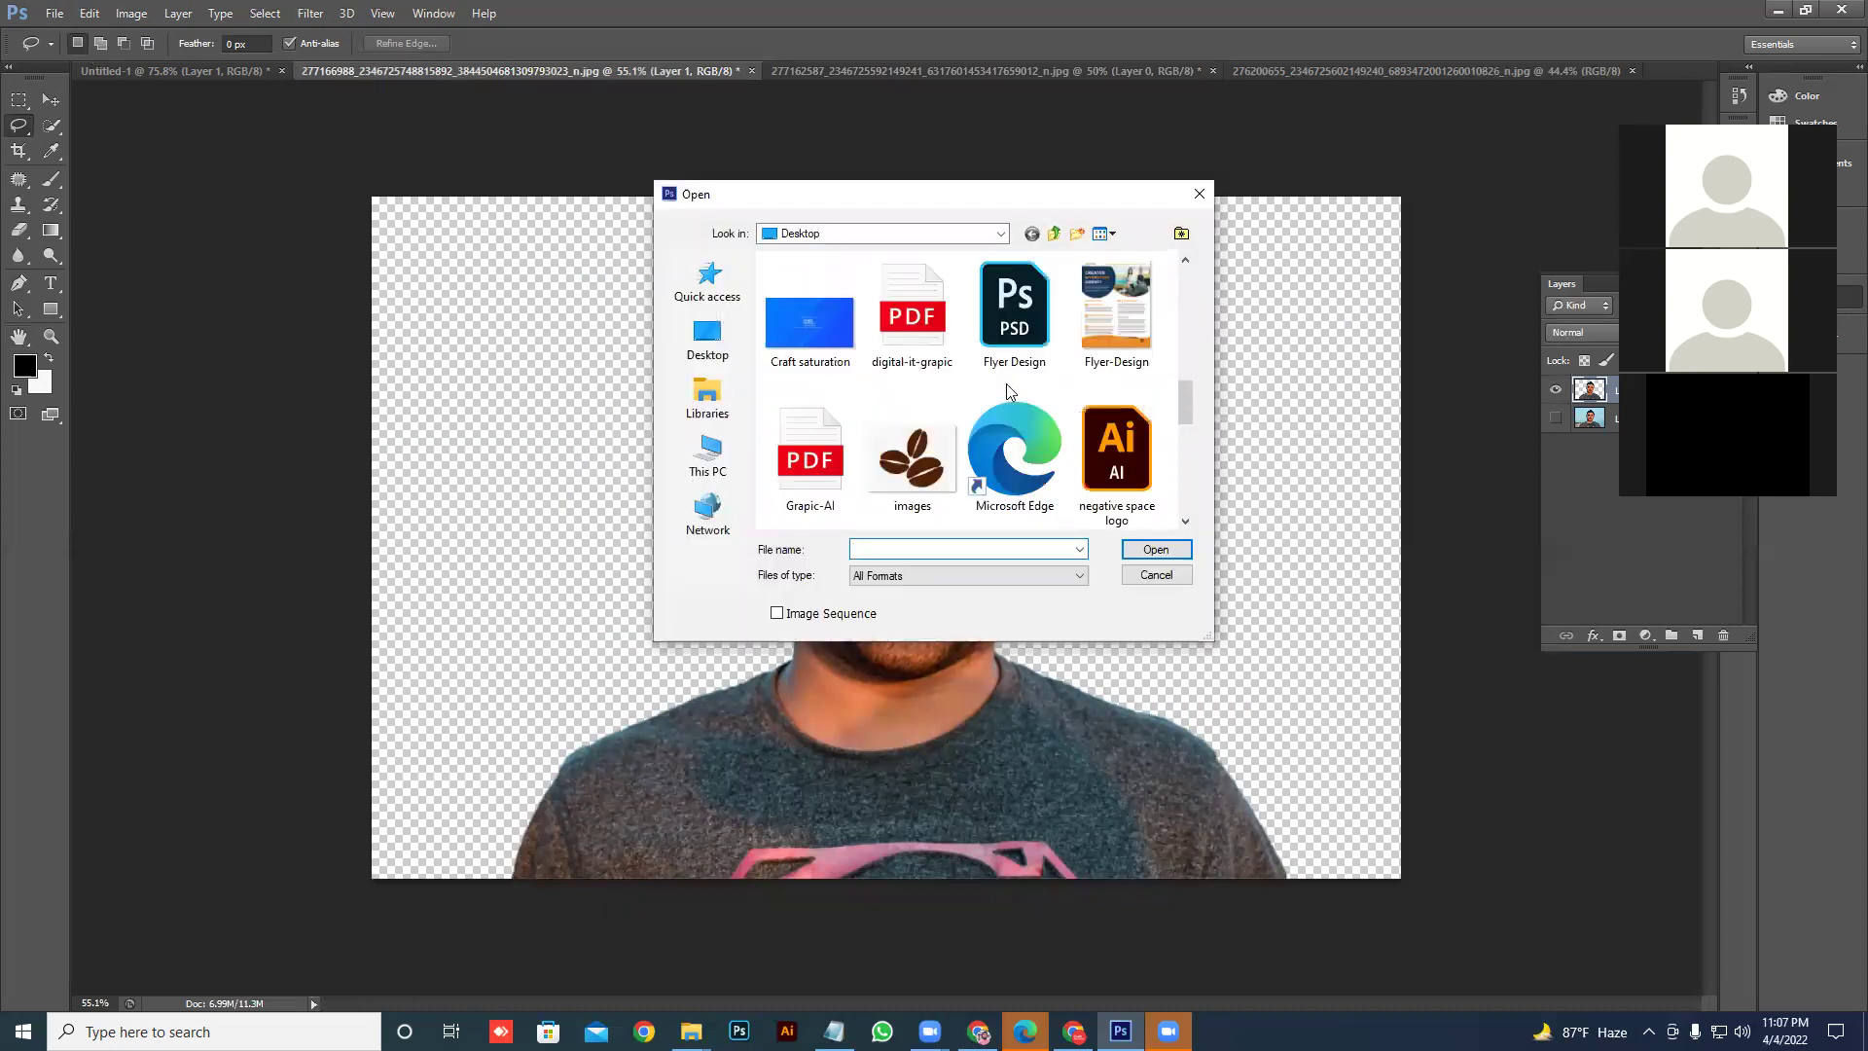
{"action": "scroll", "coordinate": [1009, 389], "scroll_direction": "down", "scroll_amount": 1}
{"action": "scroll", "coordinate": [1006, 390], "scroll_direction": "down", "scroll_amount": 5}
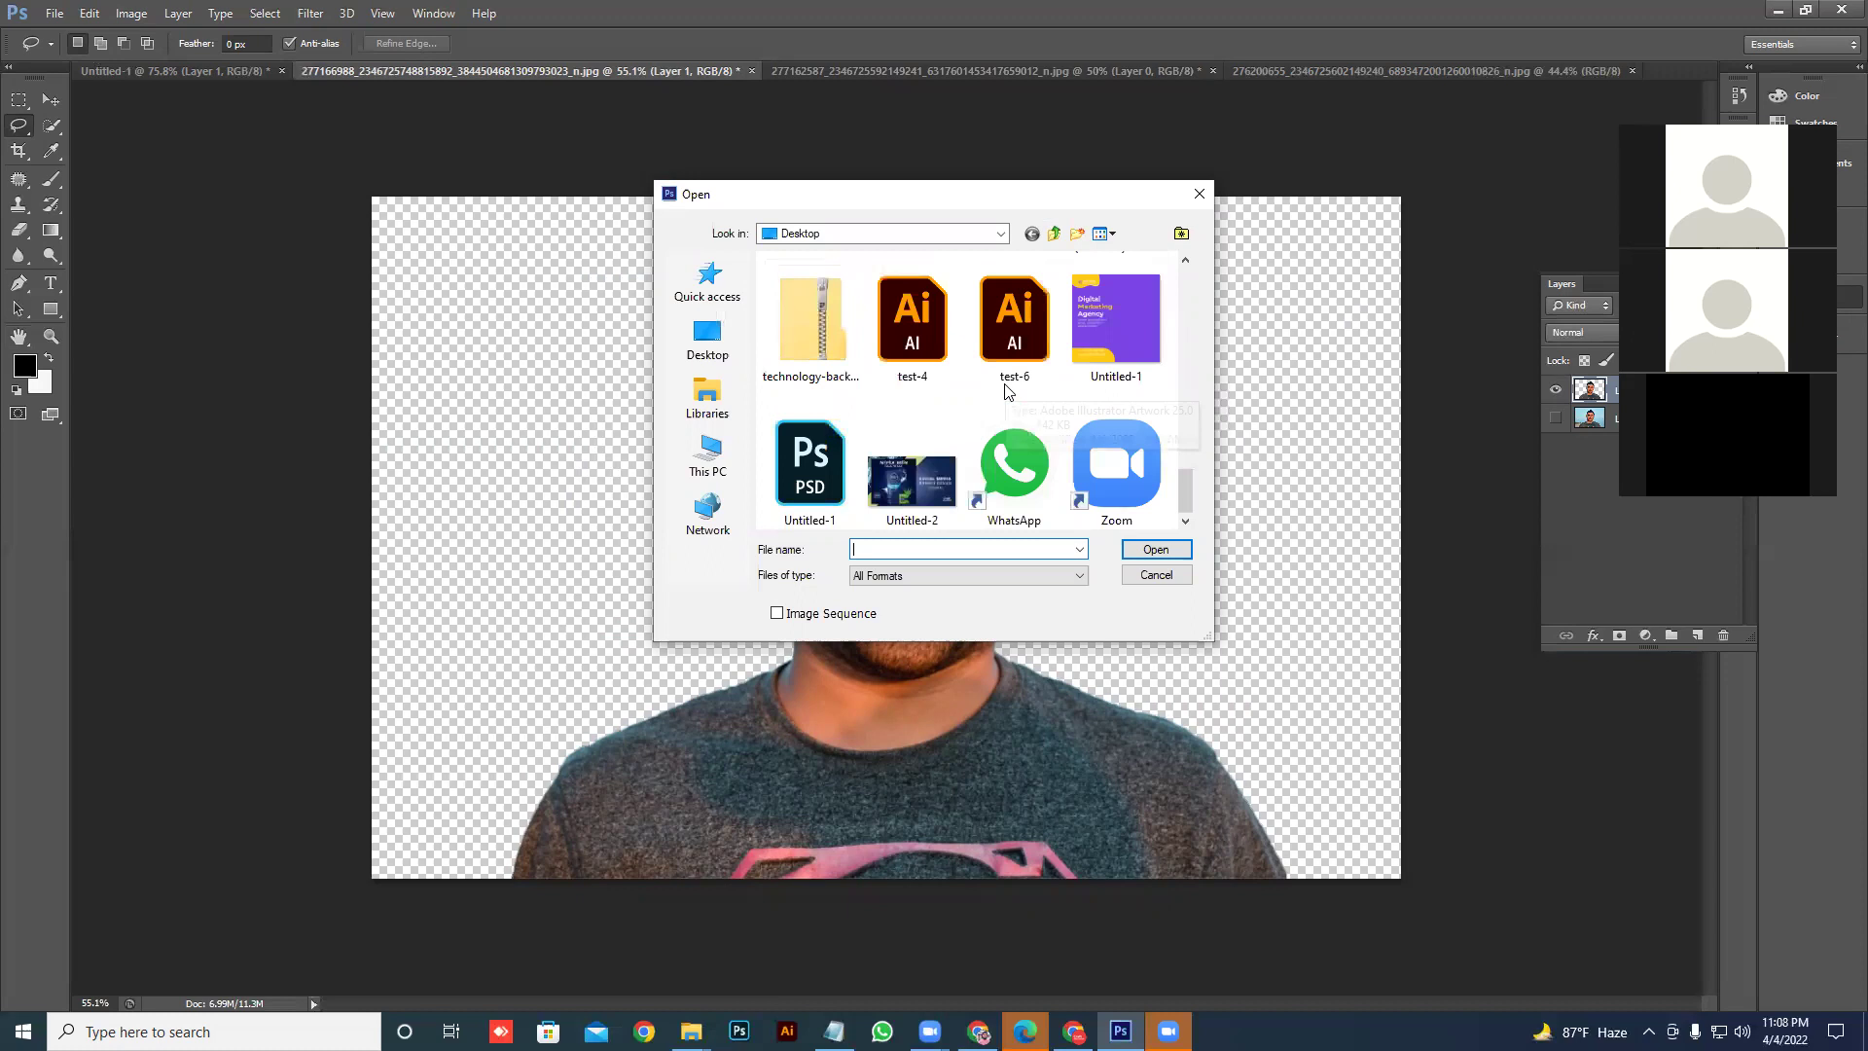
{"action": "scroll", "coordinate": [1007, 392], "scroll_direction": "up", "scroll_amount": 5}
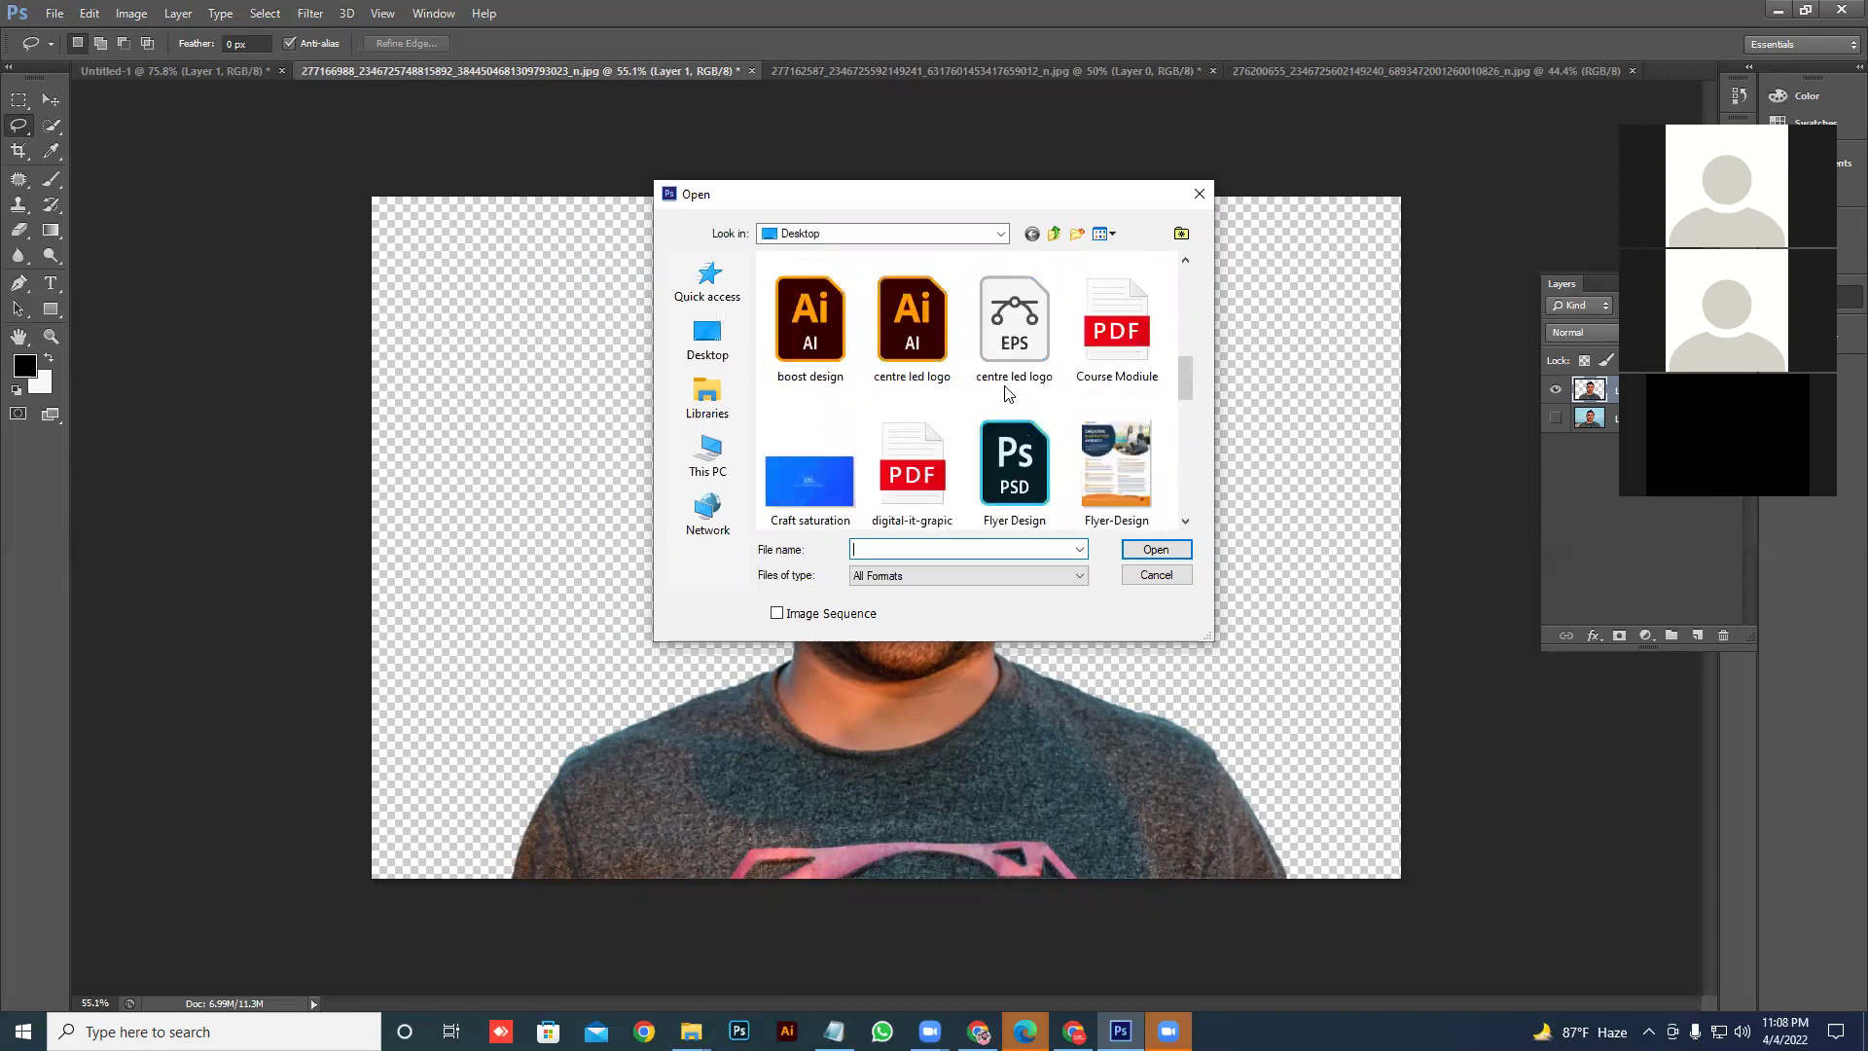
{"action": "left_click", "coordinate": [834, 340]}
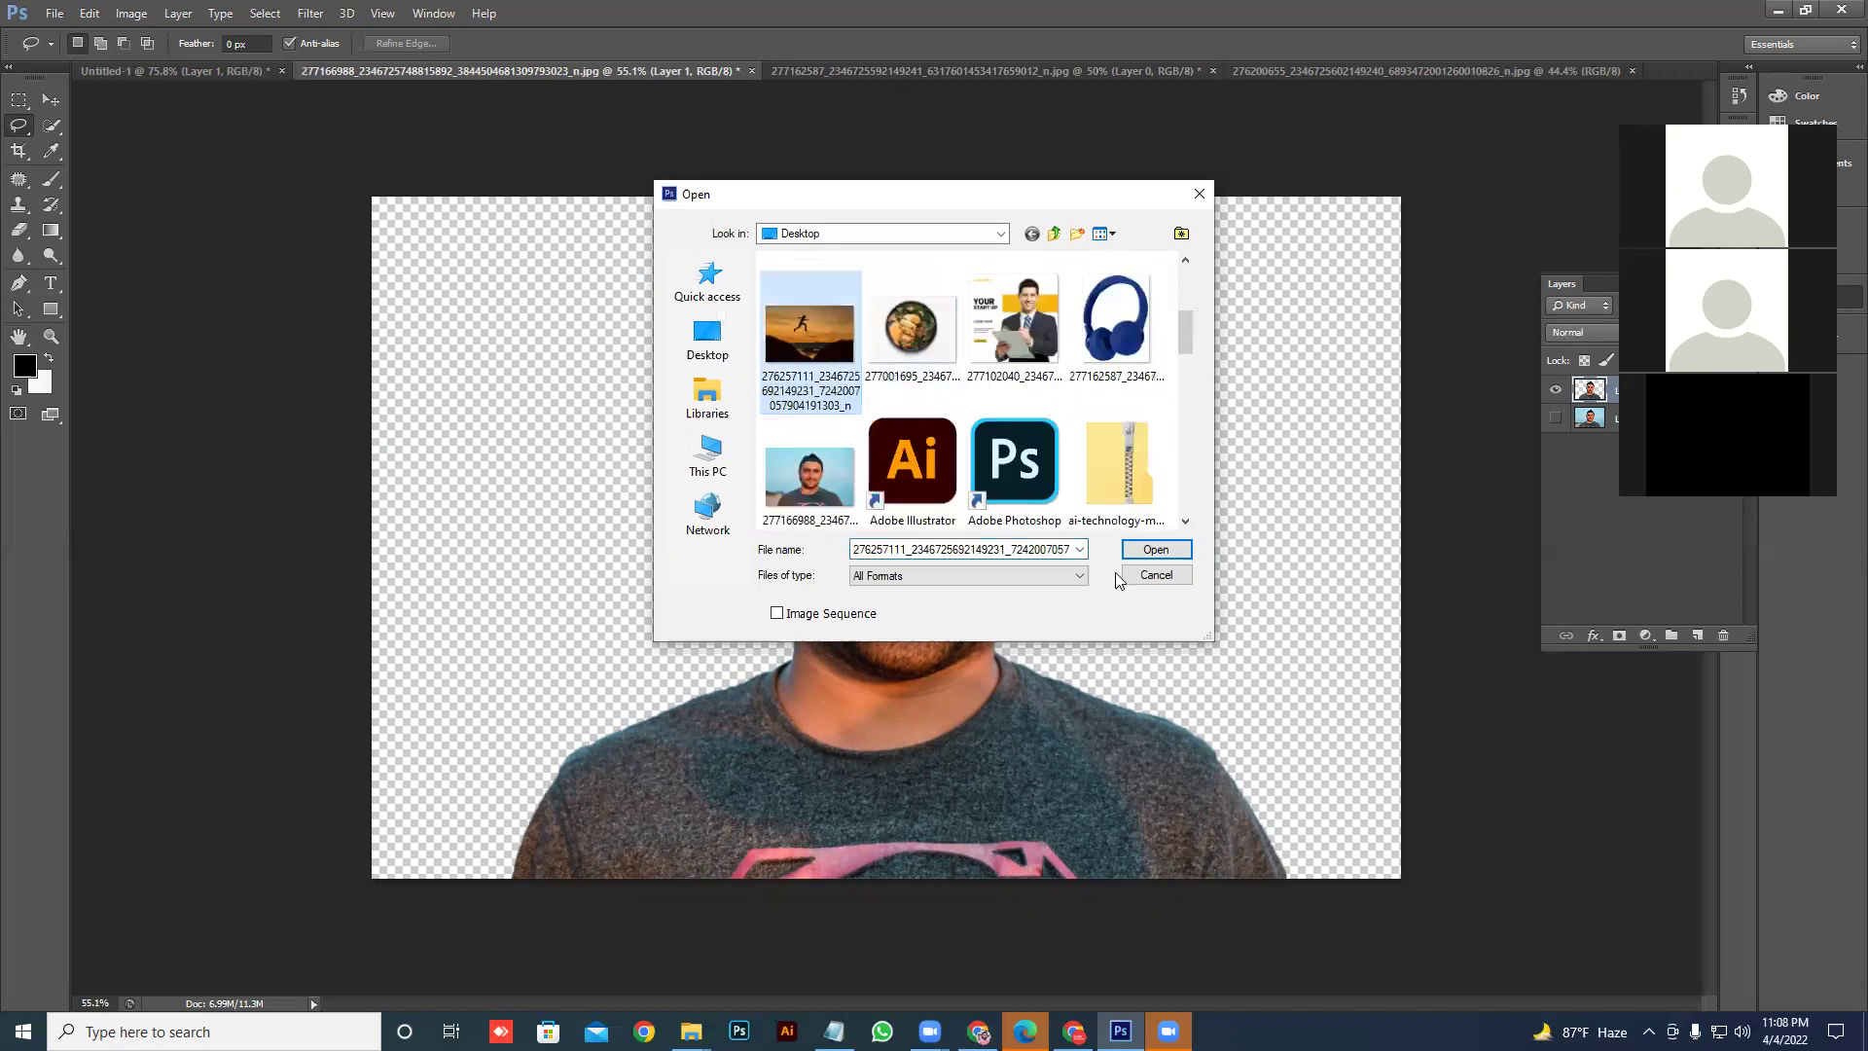
{"action": "left_click", "coordinate": [1156, 549]}
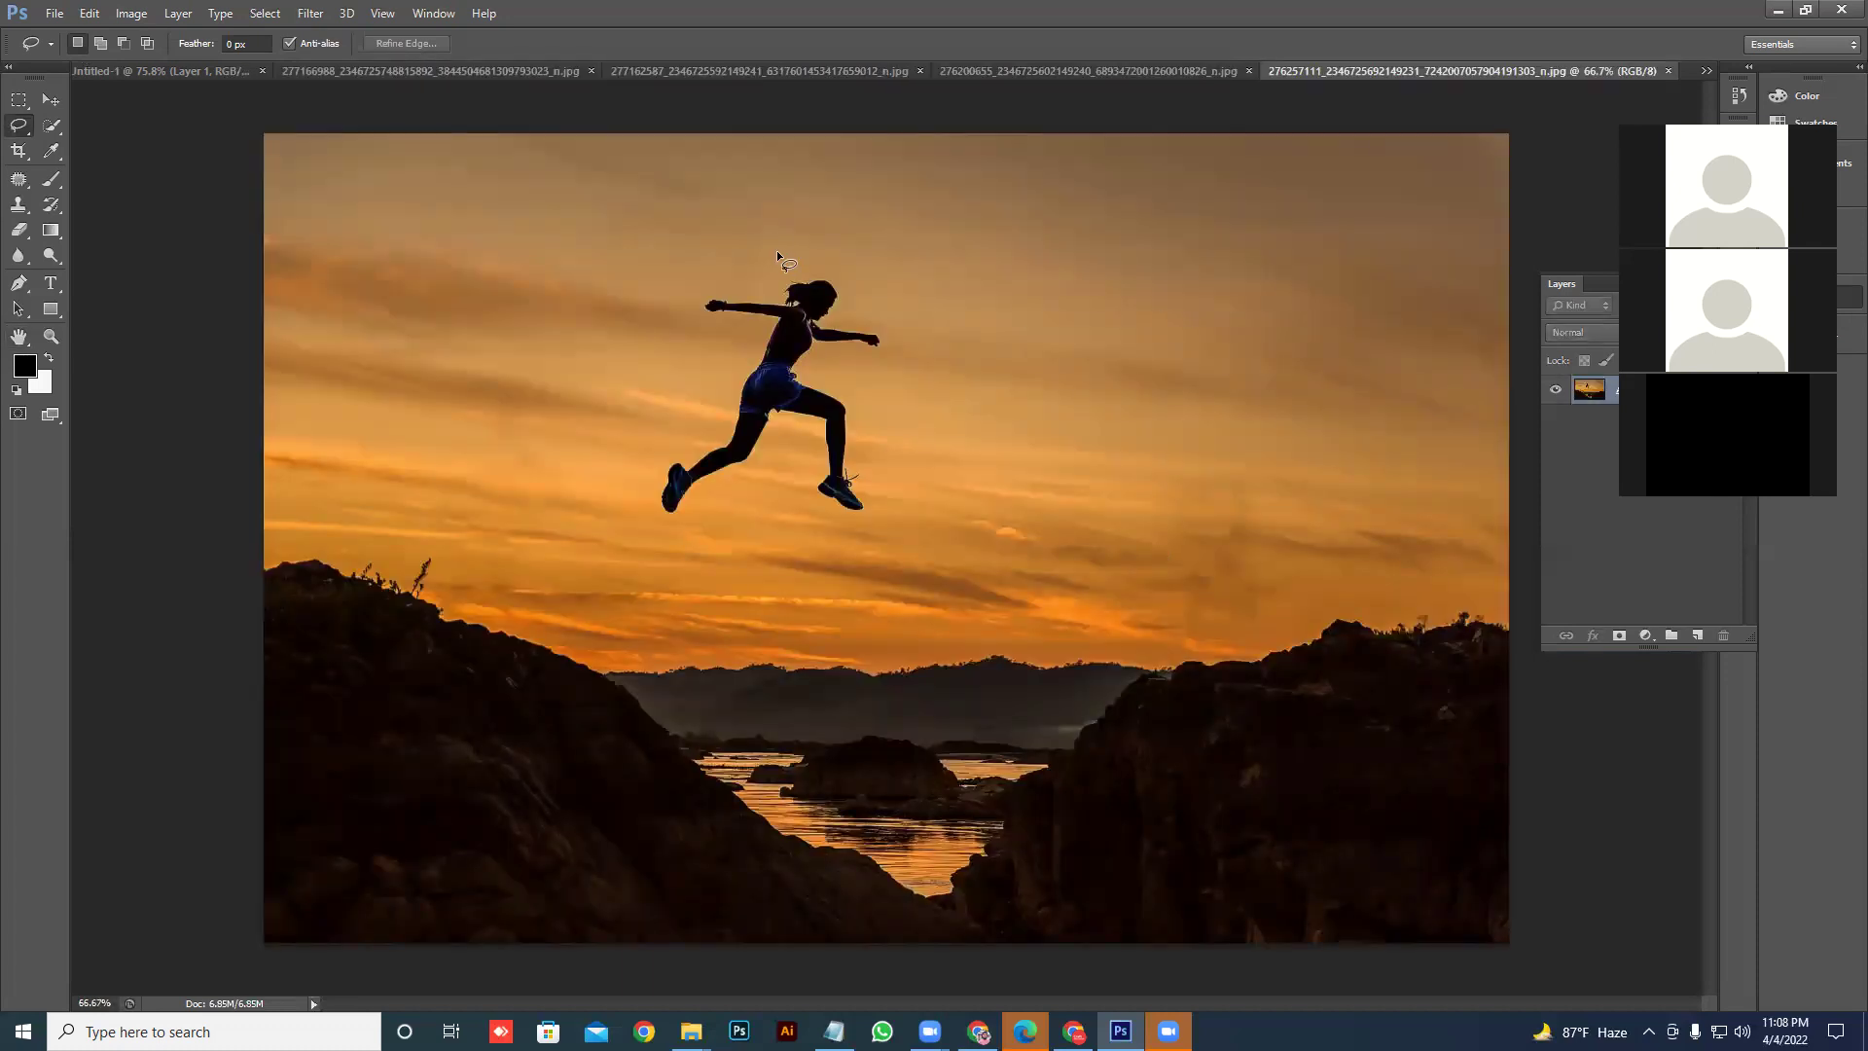
- Lasso a freehand outline around the jumping figure, undoing an accidental outline move
{"action": "mouse_move", "coordinate": [777, 290]}
{"action": "left_mouse_down"}
{"action": "mouse_move", "coordinate": [691, 292]}
{"action": "mouse_move", "coordinate": [685, 314]}
{"action": "mouse_move", "coordinate": [740, 329]}
{"action": "left_mouse_up"}
{"action": "mouse_move", "coordinate": [668, 457]}
{"action": "left_mouse_down"}
{"action": "mouse_move", "coordinate": [654, 494]}
{"action": "mouse_move", "coordinate": [672, 534]}
{"action": "mouse_move", "coordinate": [757, 471]}
{"action": "mouse_move", "coordinate": [856, 519]}
{"action": "mouse_move", "coordinate": [877, 501]}
{"action": "mouse_move", "coordinate": [830, 371]}
{"action": "mouse_move", "coordinate": [896, 344]}
{"action": "mouse_move", "coordinate": [890, 293]}
{"action": "mouse_move", "coordinate": [836, 316]}
{"action": "mouse_move", "coordinate": [850, 276]}
{"action": "mouse_move", "coordinate": [822, 258]}
{"action": "mouse_move", "coordinate": [782, 284]}
{"action": "left_mouse_up"}
{"action": "left_click_drag", "start_coordinate": [785, 358], "coordinate": [895, 350]}
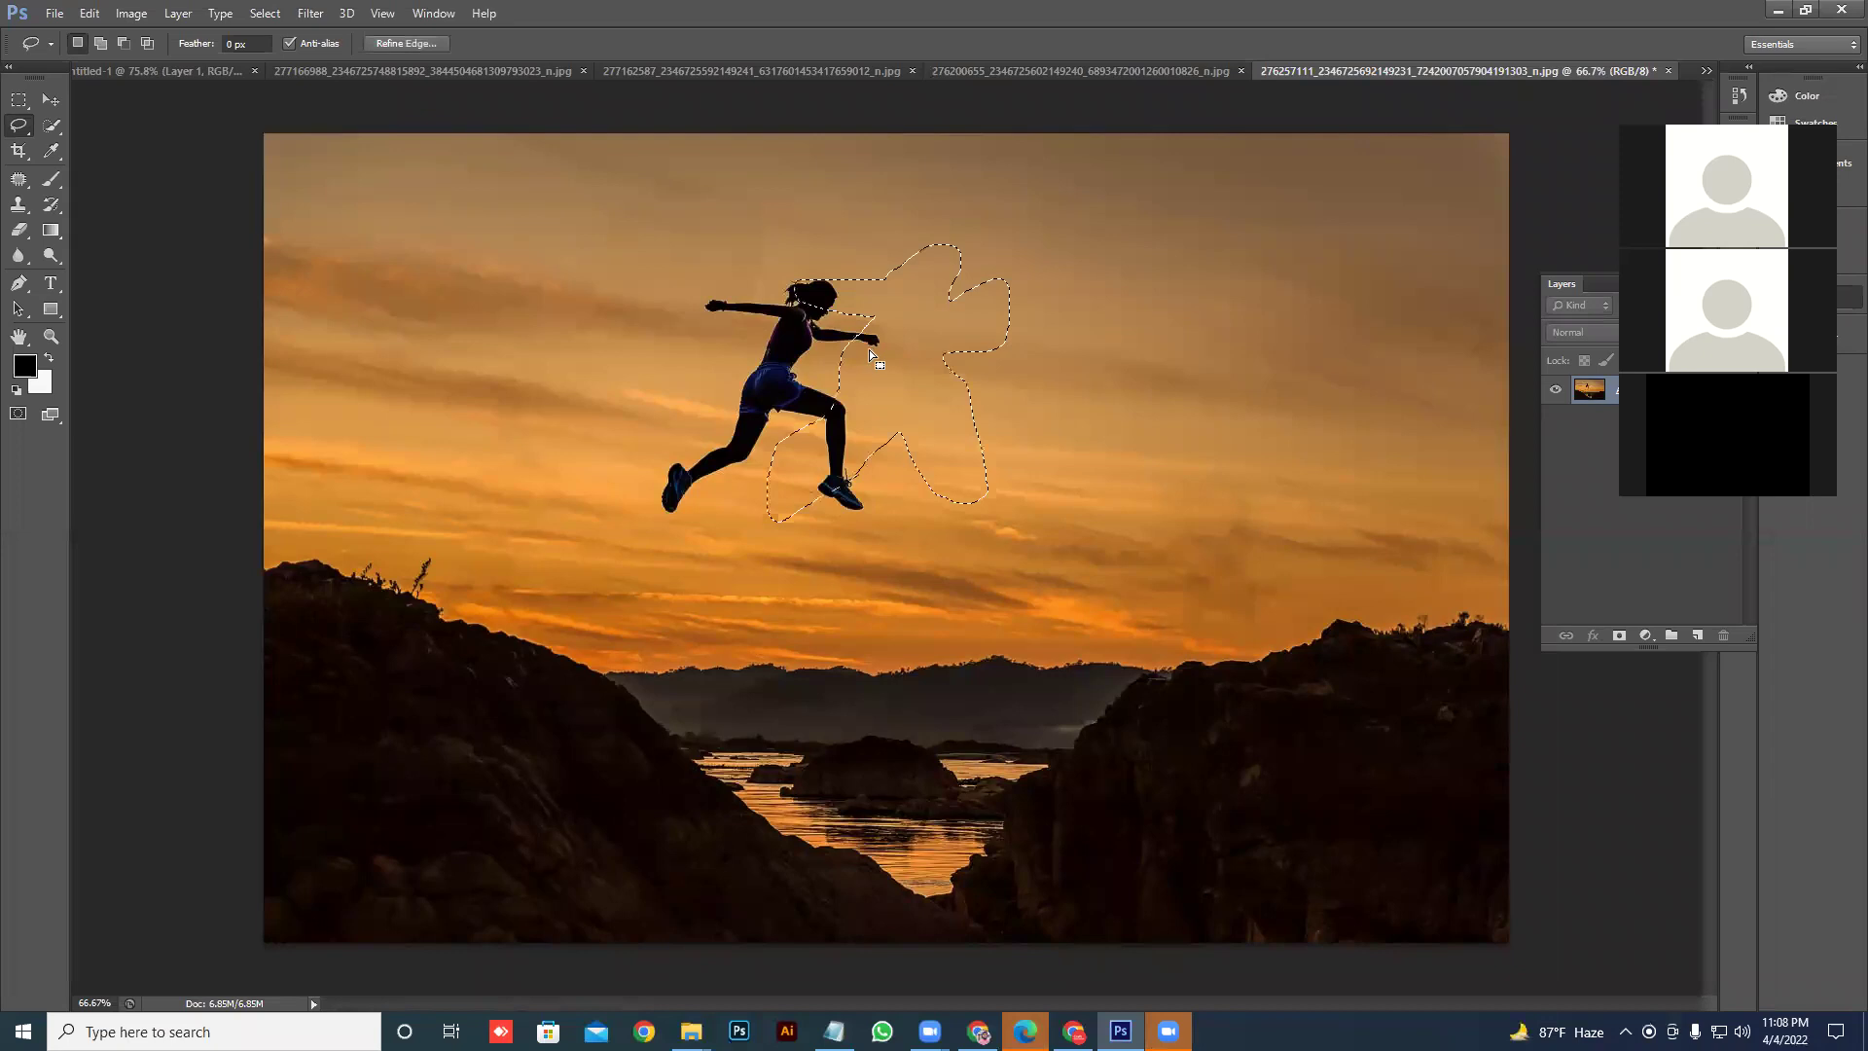
{"action": "key", "text": "ctrl+z"}
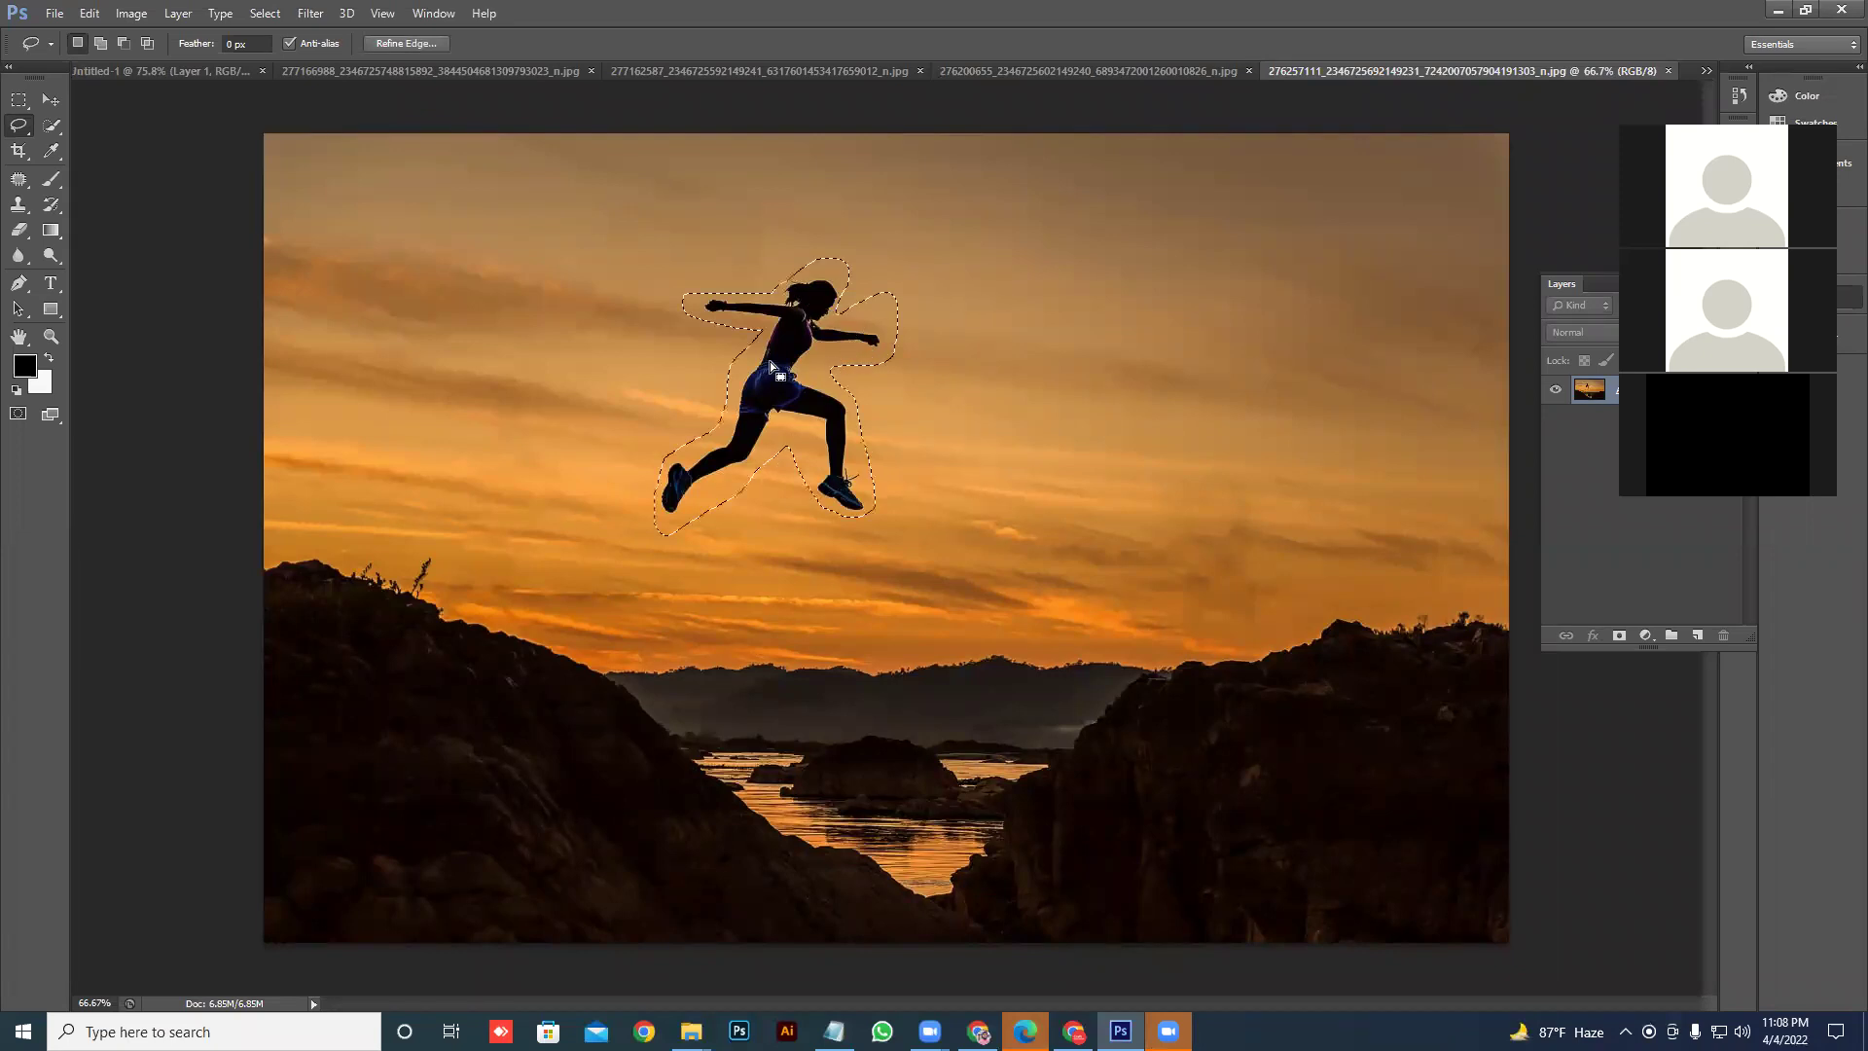
- Content-Aware fill the jumper's area with surrounding sky and deselect
{"action": "right_click", "coordinate": [769, 364]}
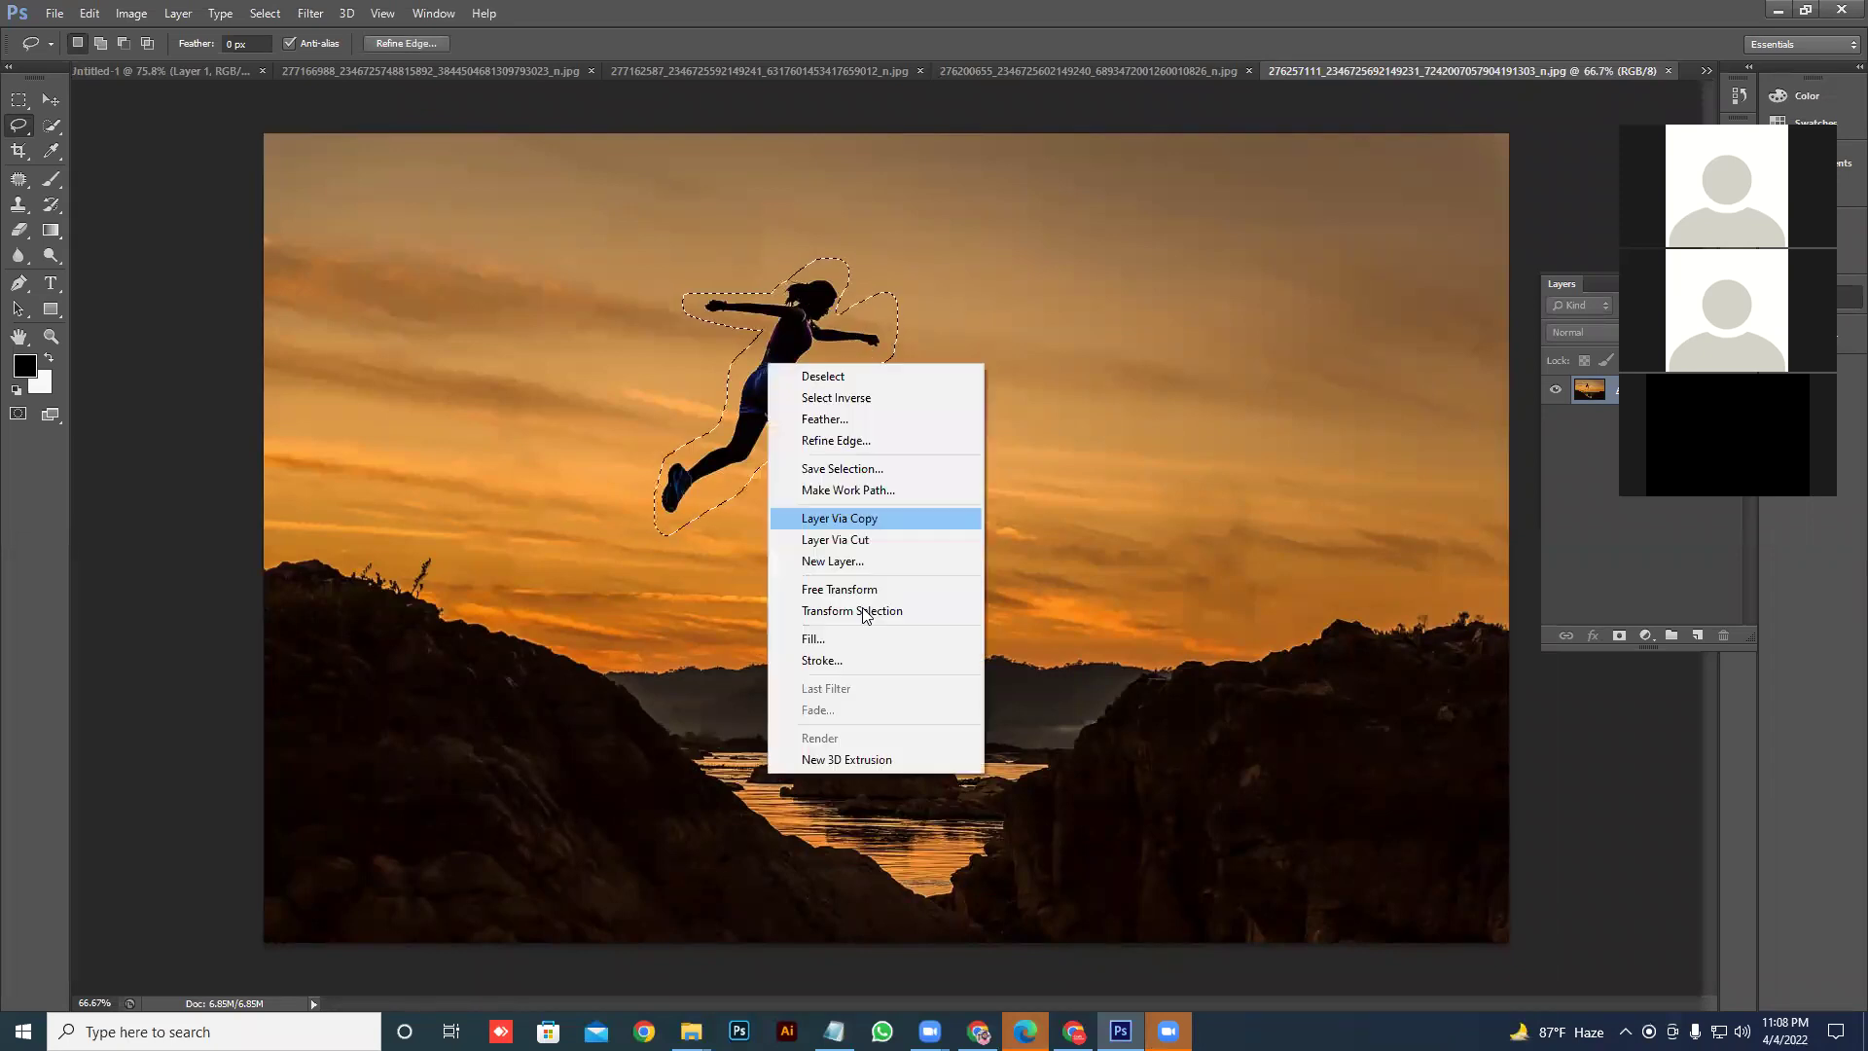
{"action": "left_click", "coordinate": [817, 642]}
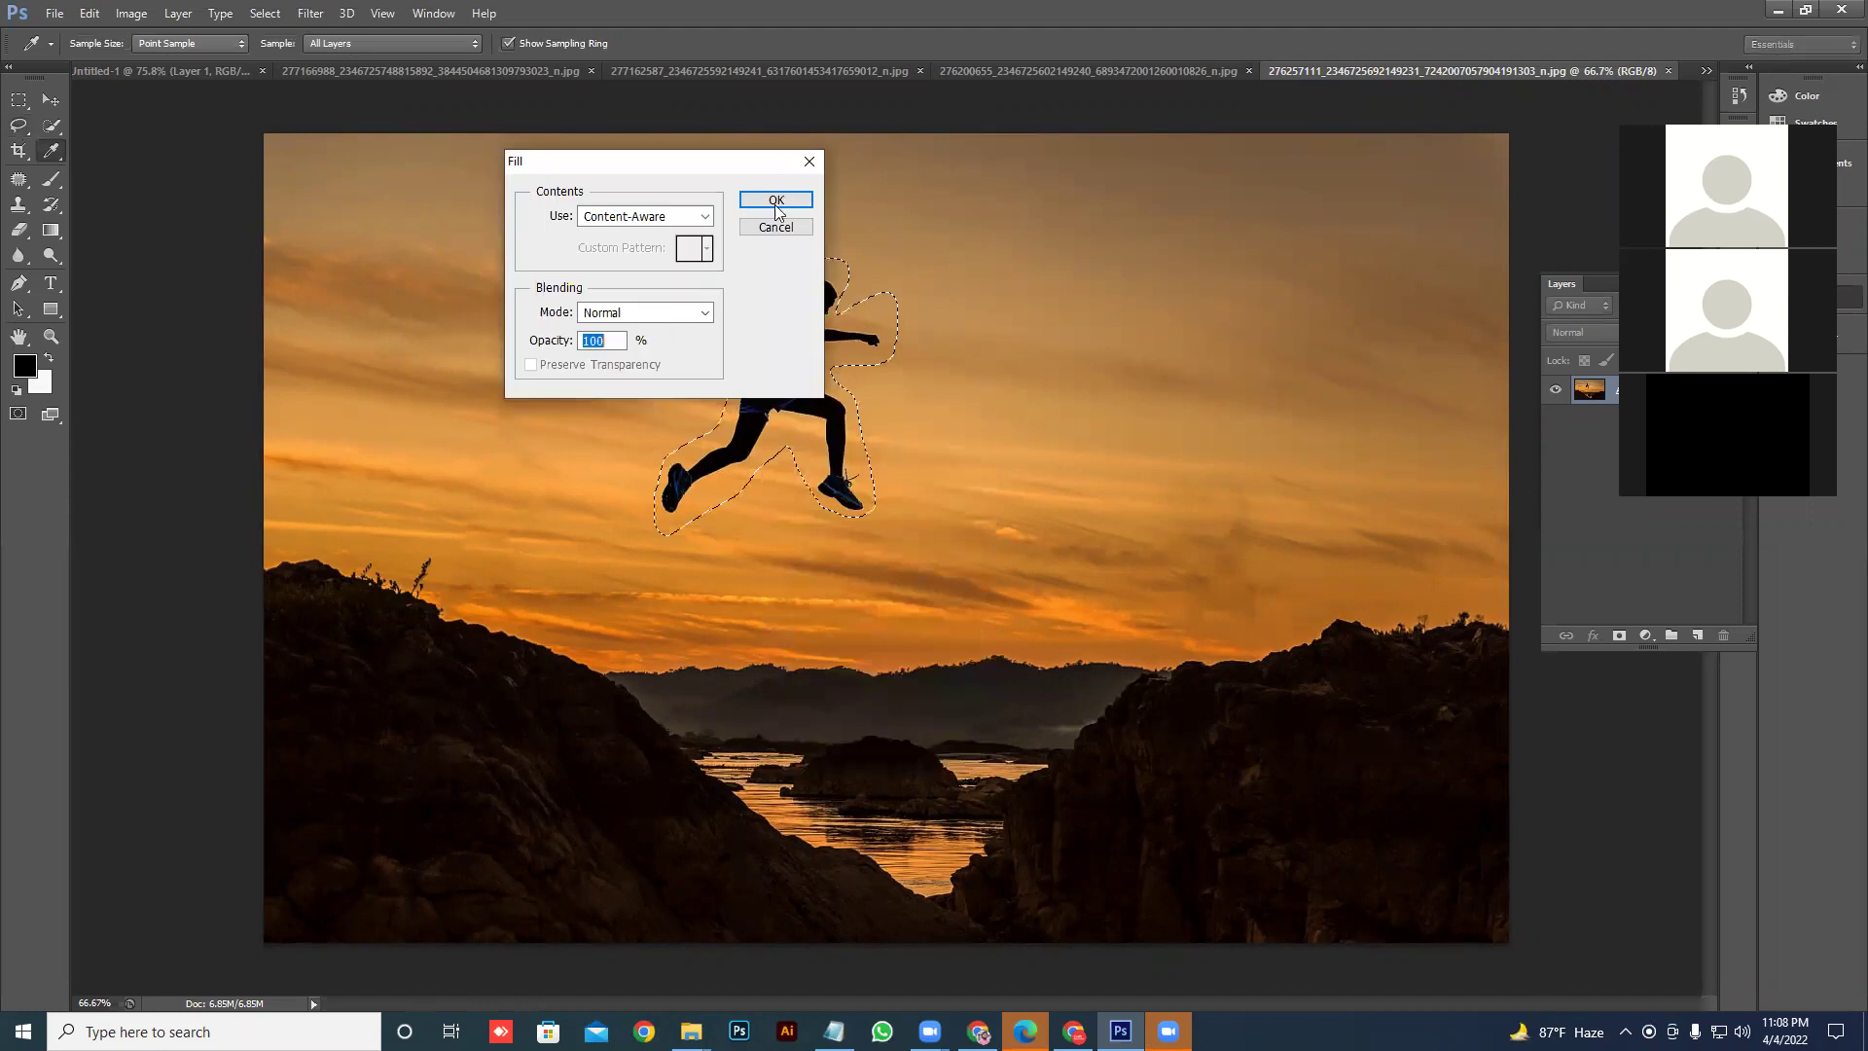
{"action": "left_click", "coordinate": [775, 200]}
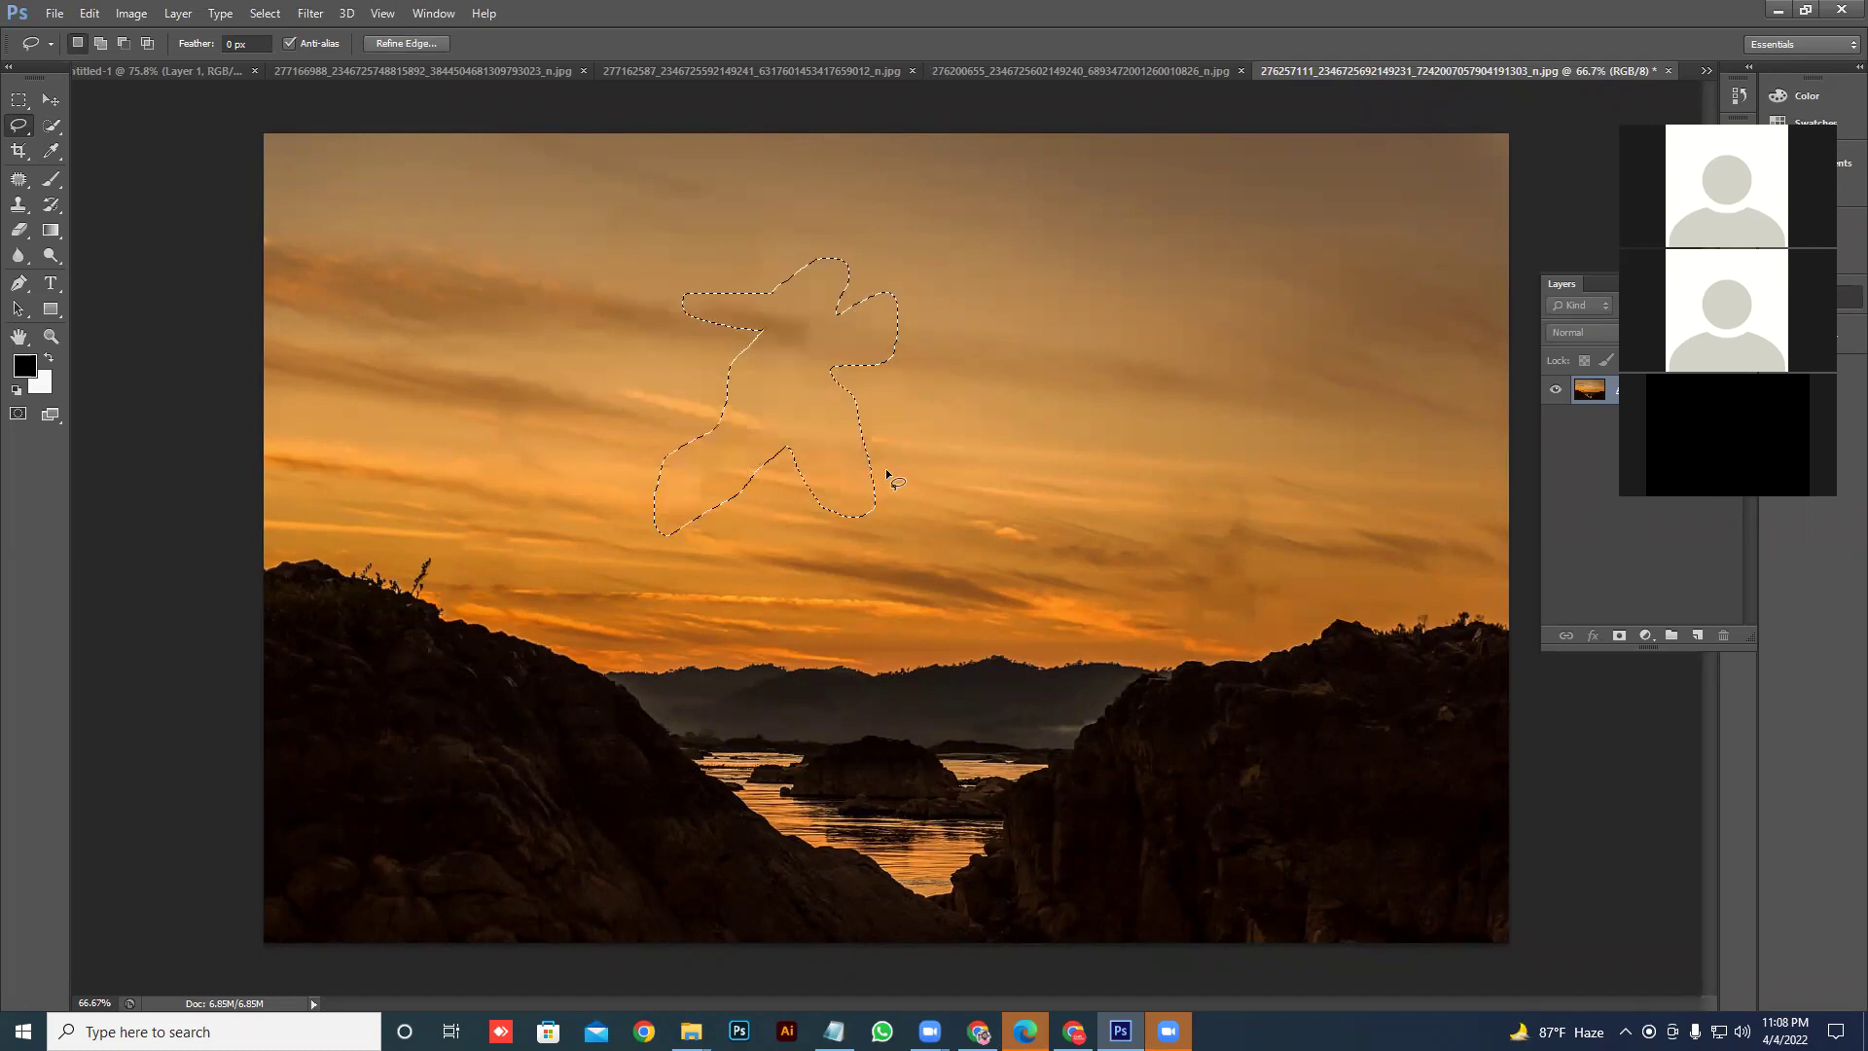
{"action": "key", "text": "ctrl+d"}
- Restore the jumper, then try and clear a Quick Selection over the figure
{"action": "left_click", "coordinate": [845, 440]}
{"action": "key", "text": "ctrl+alt+z"}
{"action": "key", "text": "ctrl+alt+z"}
{"action": "left_click", "coordinate": [873, 399]}
{"action": "left_click", "coordinate": [52, 125]}
{"action": "left_click_drag", "start_coordinate": [821, 305], "coordinate": [750, 382]}
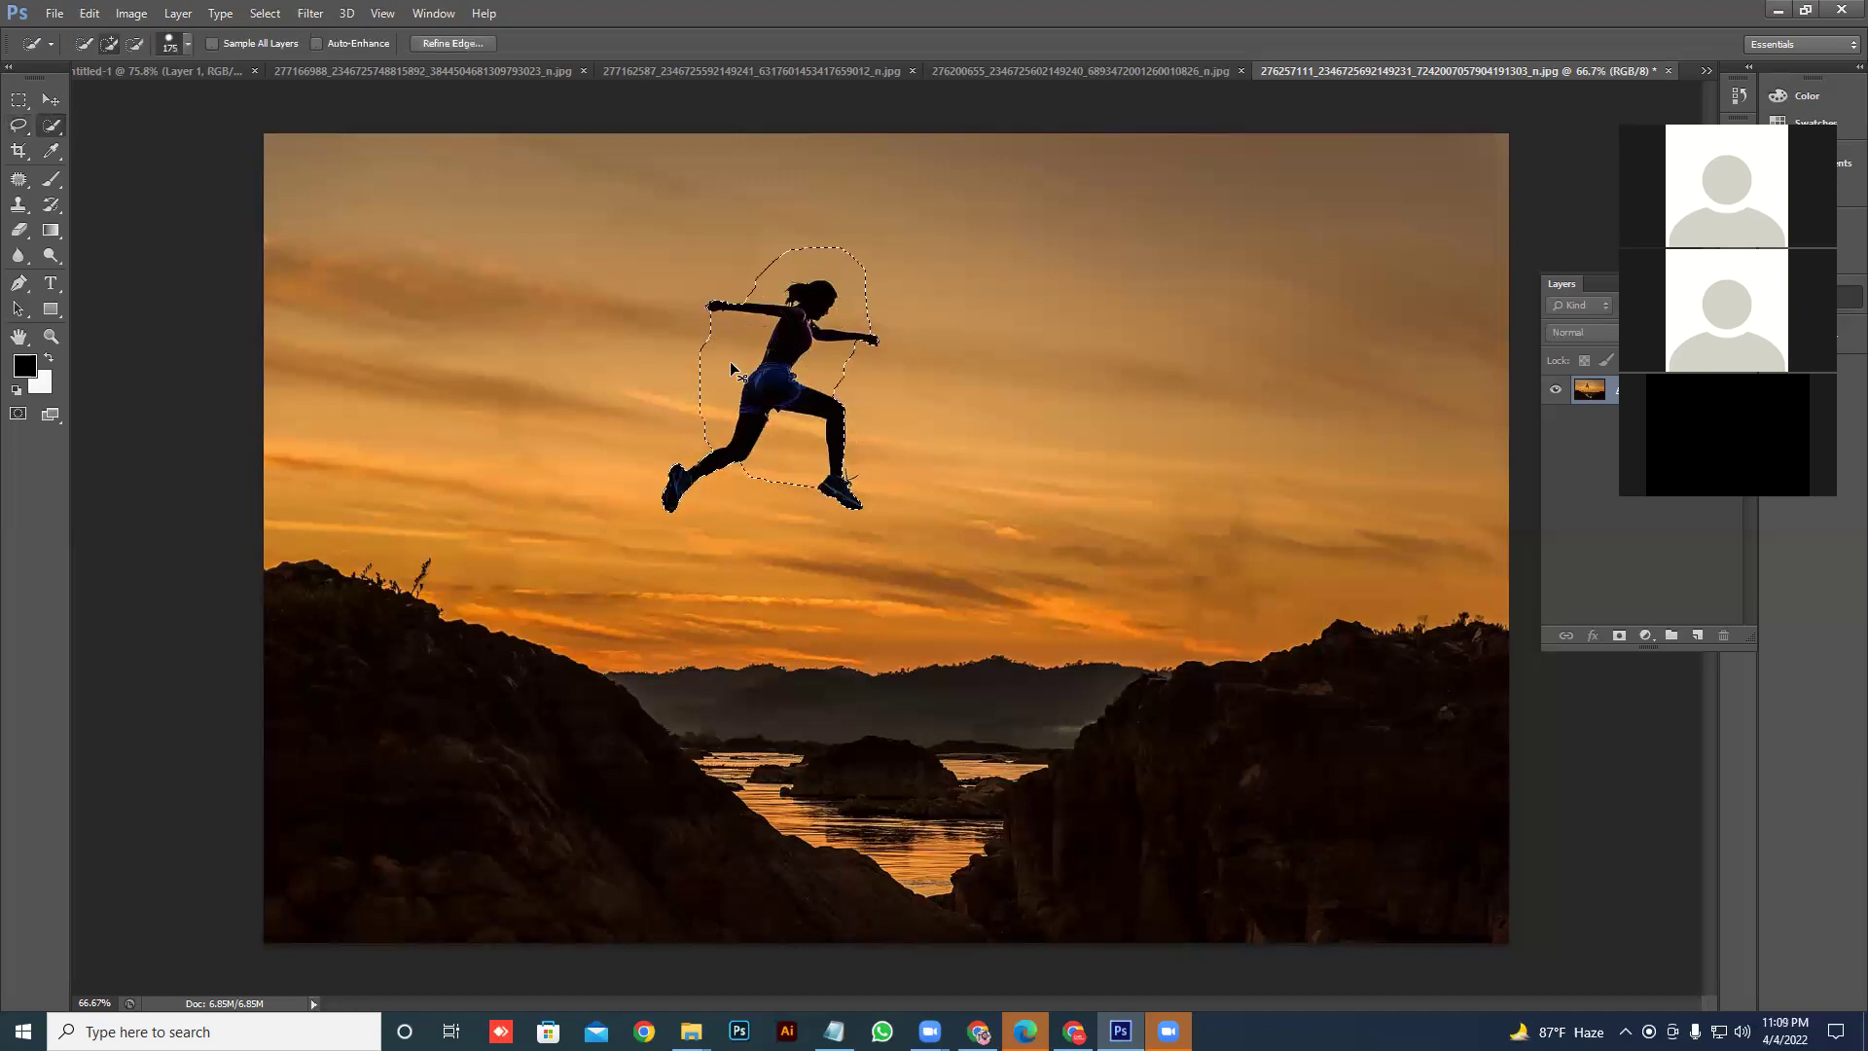
{"action": "key", "text": "ctrl+d"}
- Draw trial freehand Lasso selections around the runner, deselect, and move the toolbox slightly lower
{"action": "left_click", "coordinate": [22, 127]}
{"action": "right_click", "coordinate": [45, 131]}
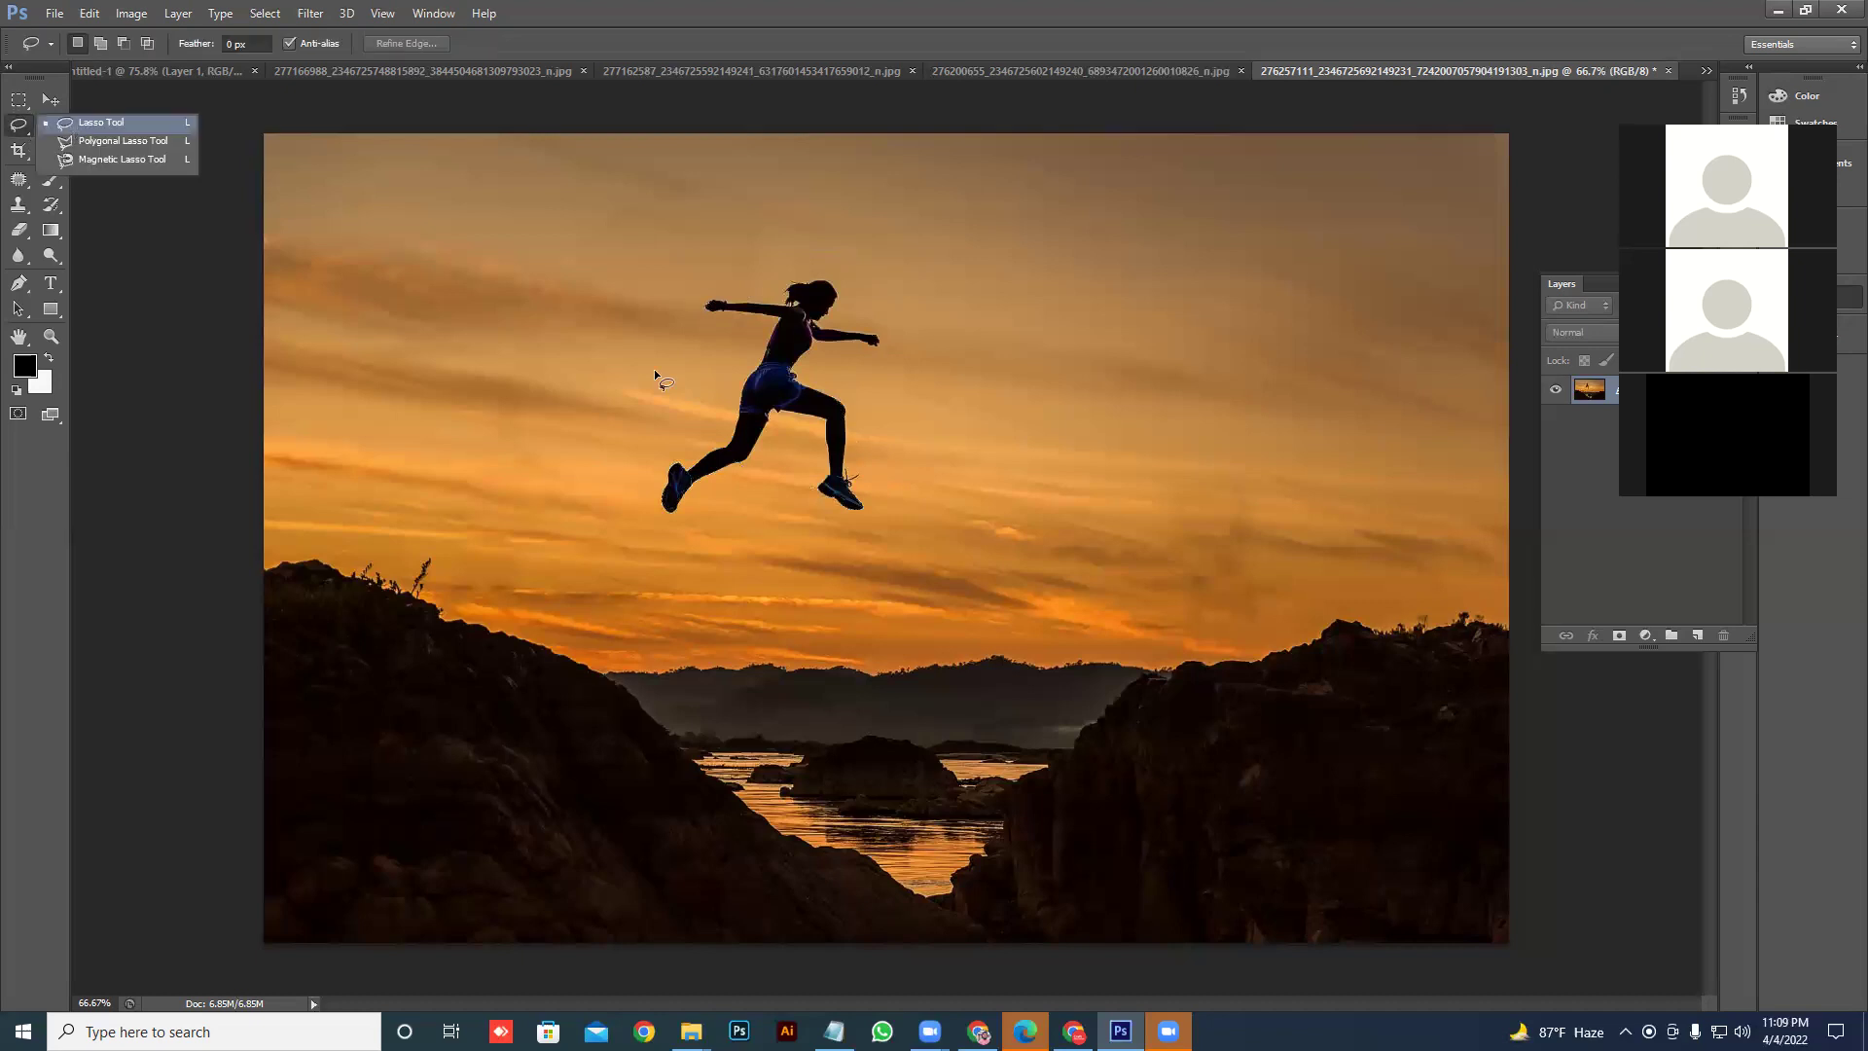
{"action": "left_click", "coordinate": [748, 331]}
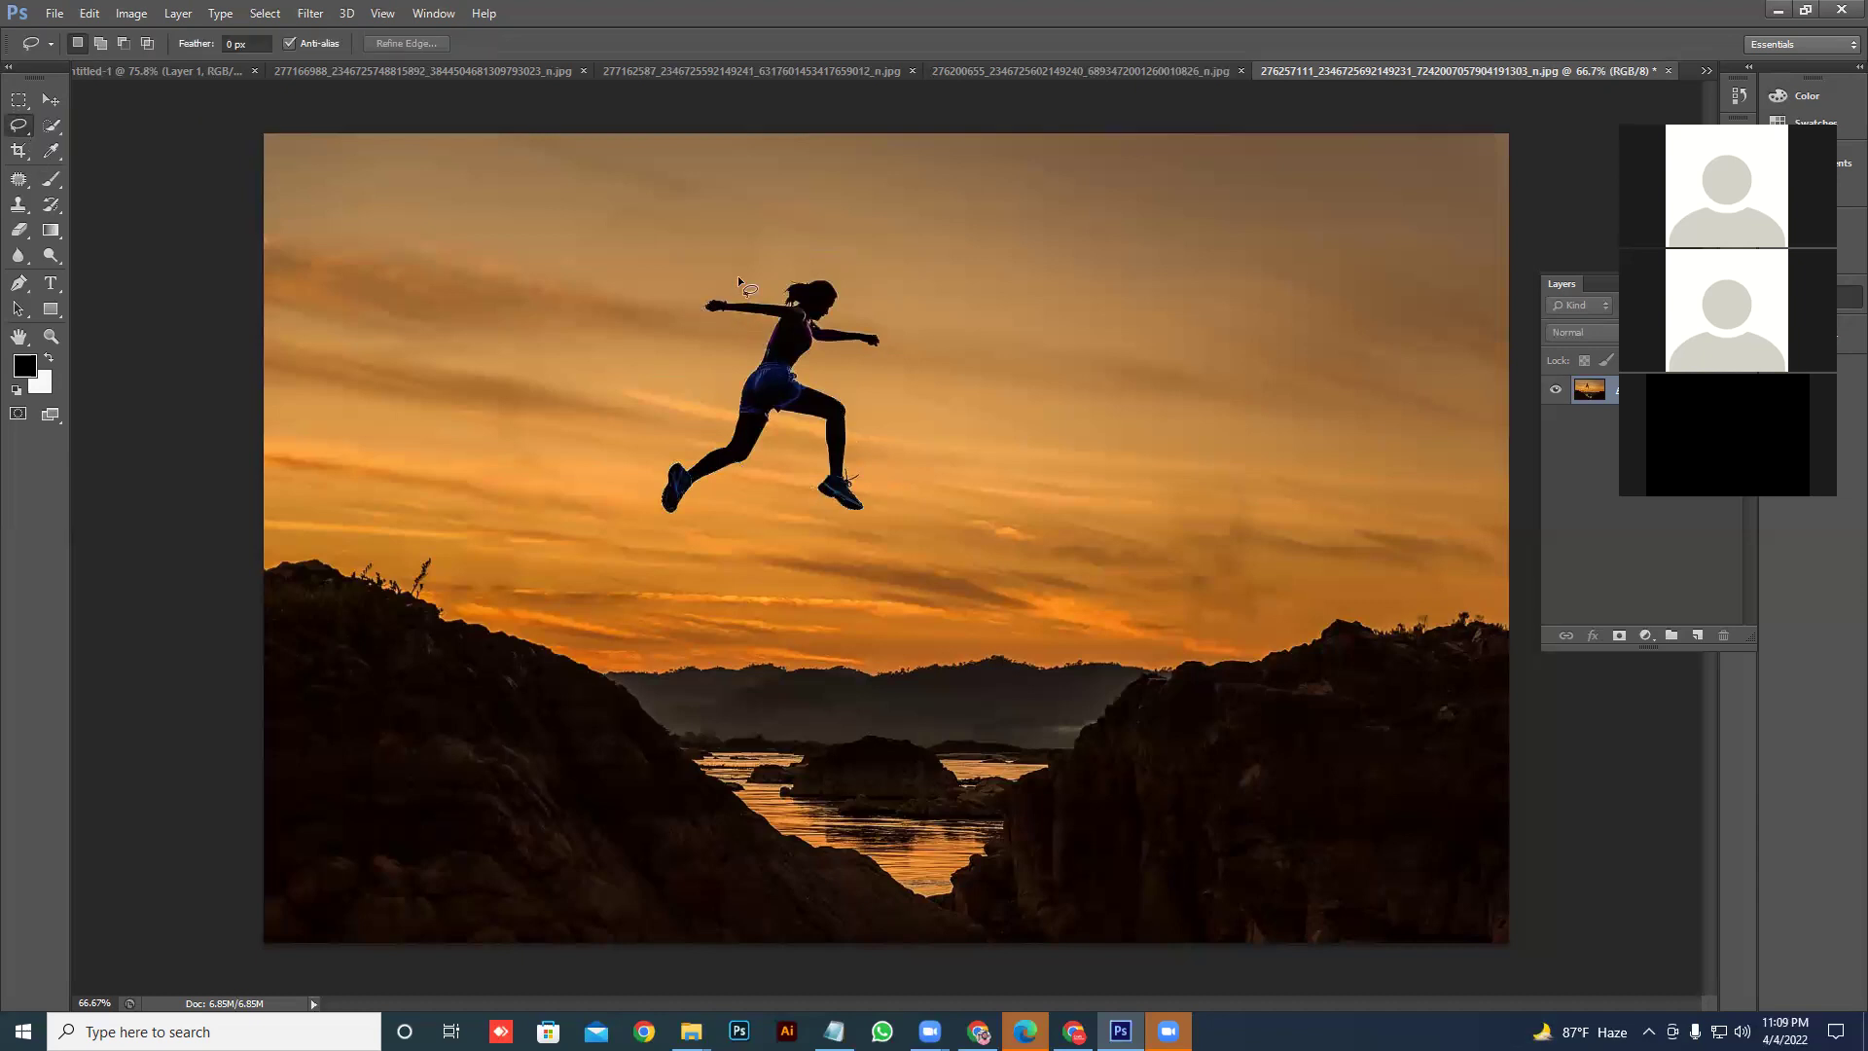
{"action": "mouse_move", "coordinate": [954, 364]}
{"action": "left_mouse_down"}
{"action": "mouse_move", "coordinate": [976, 429]}
{"action": "mouse_move", "coordinate": [735, 325]}
{"action": "left_mouse_up"}
{"action": "mouse_move", "coordinate": [715, 341]}
{"action": "left_mouse_down"}
{"action": "mouse_move", "coordinate": [678, 308]}
{"action": "mouse_move", "coordinate": [700, 269]}
{"action": "mouse_move", "coordinate": [873, 247]}
{"action": "mouse_move", "coordinate": [926, 383]}
{"action": "mouse_move", "coordinate": [937, 561]}
{"action": "mouse_move", "coordinate": [666, 554]}
{"action": "mouse_move", "coordinate": [599, 458]}
{"action": "mouse_move", "coordinate": [699, 342]}
{"action": "left_mouse_up"}
{"action": "left_click", "coordinate": [686, 260]}
{"action": "mouse_move", "coordinate": [697, 291]}
{"action": "left_mouse_down"}
{"action": "mouse_move", "coordinate": [920, 586]}
{"action": "mouse_move", "coordinate": [699, 300]}
{"action": "left_mouse_up"}
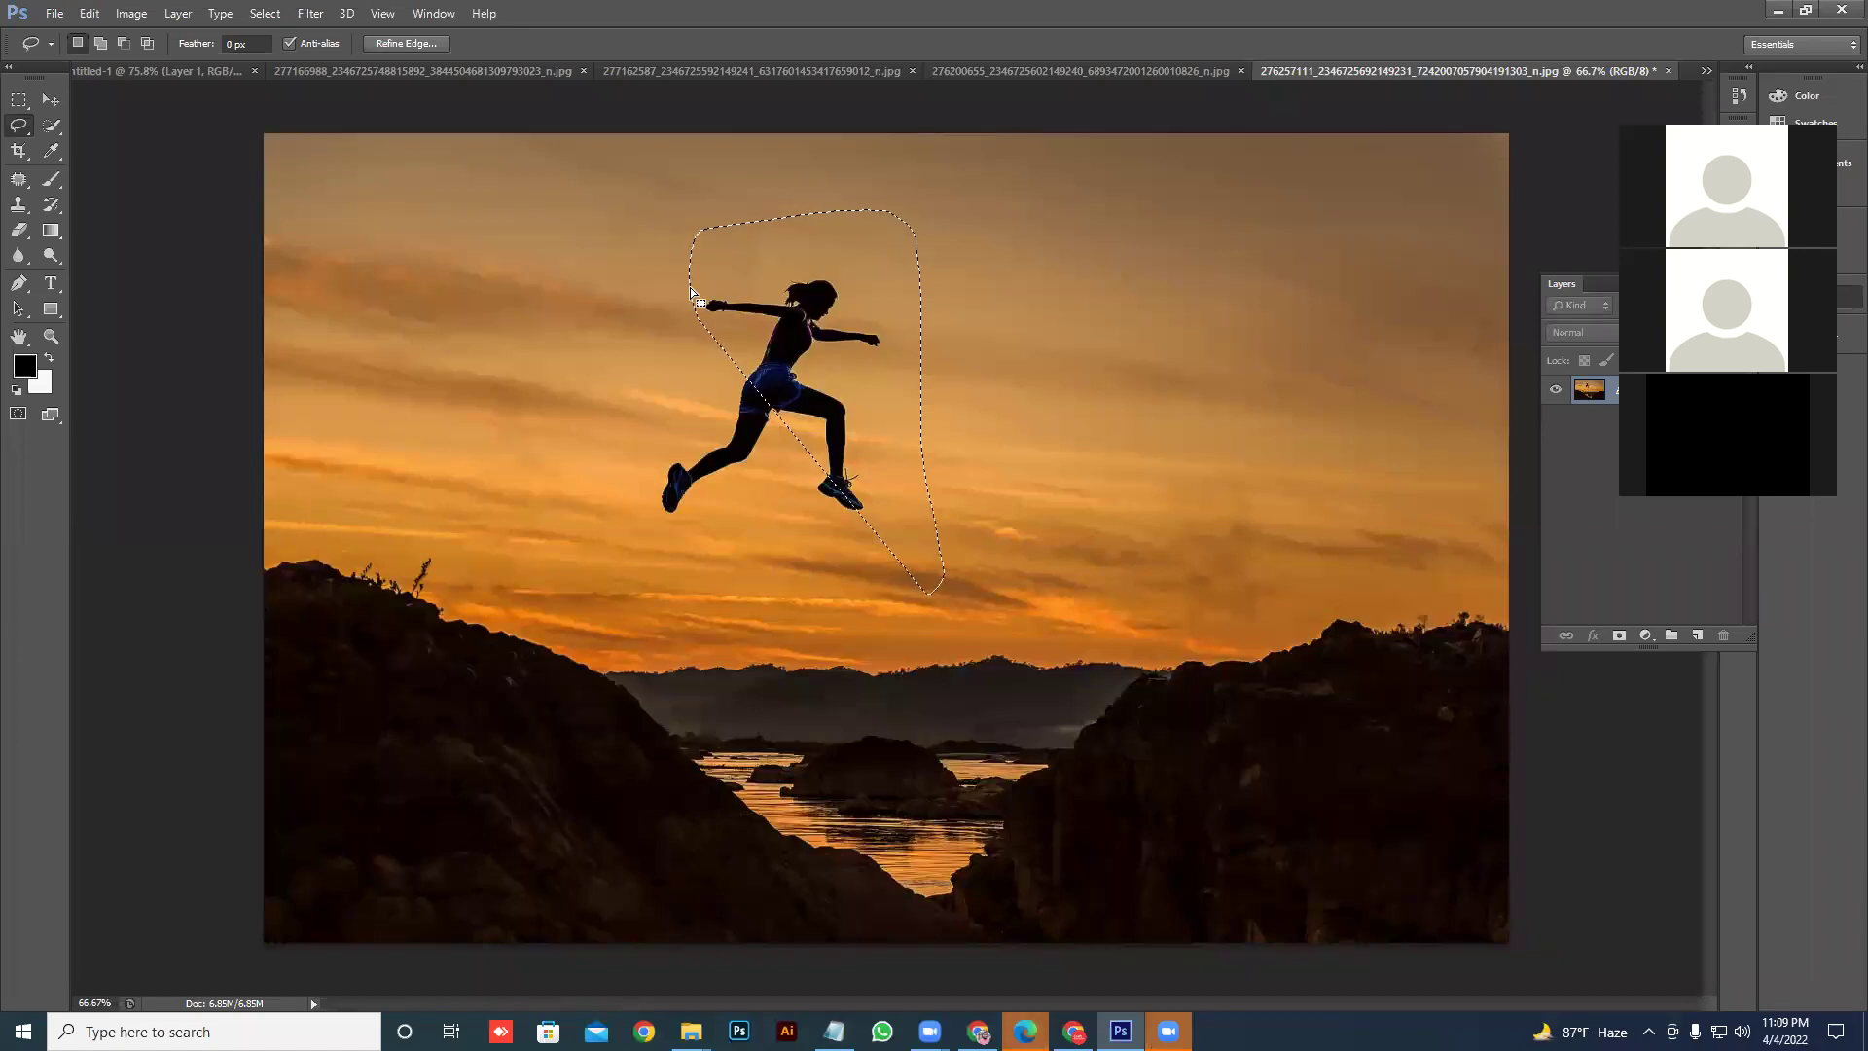
{"action": "left_click", "coordinate": [692, 308]}
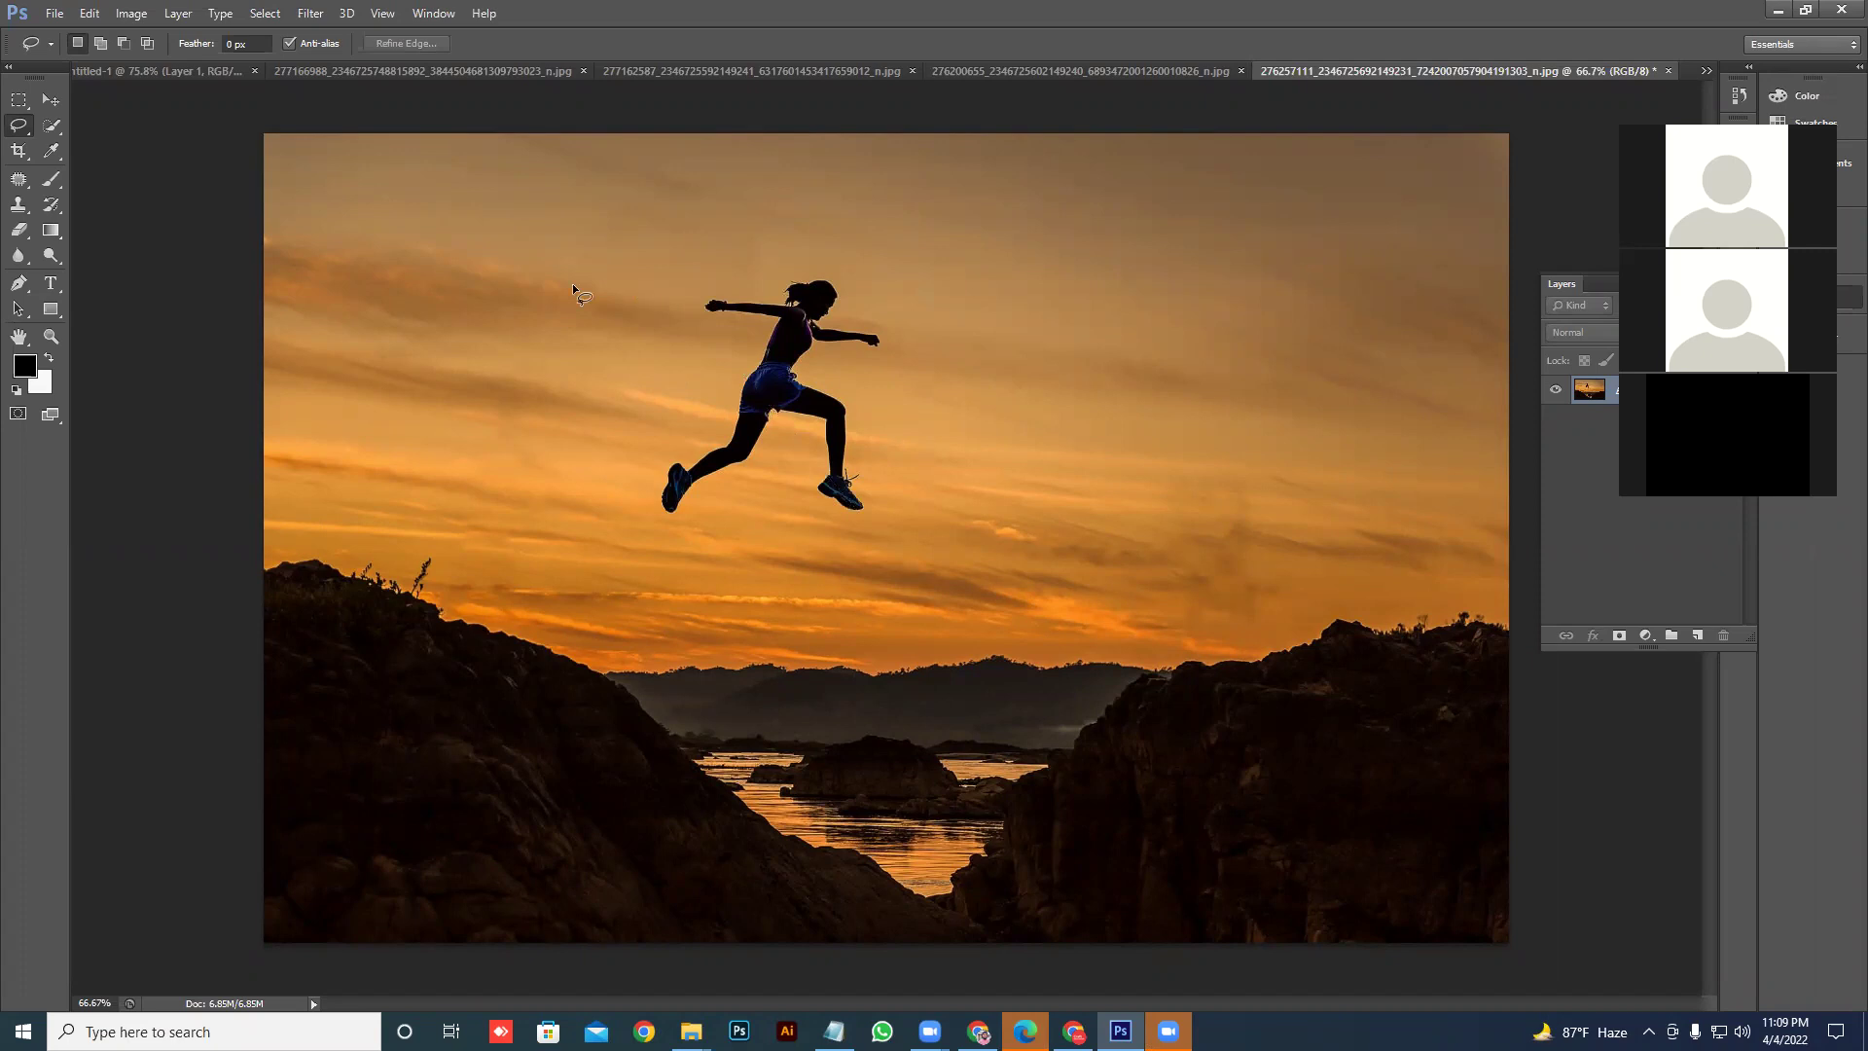
{"action": "left_click_drag", "start_coordinate": [111, 142], "coordinate": [96, 141]}
{"action": "left_click_drag", "start_coordinate": [10, 77], "coordinate": [11, 93]}
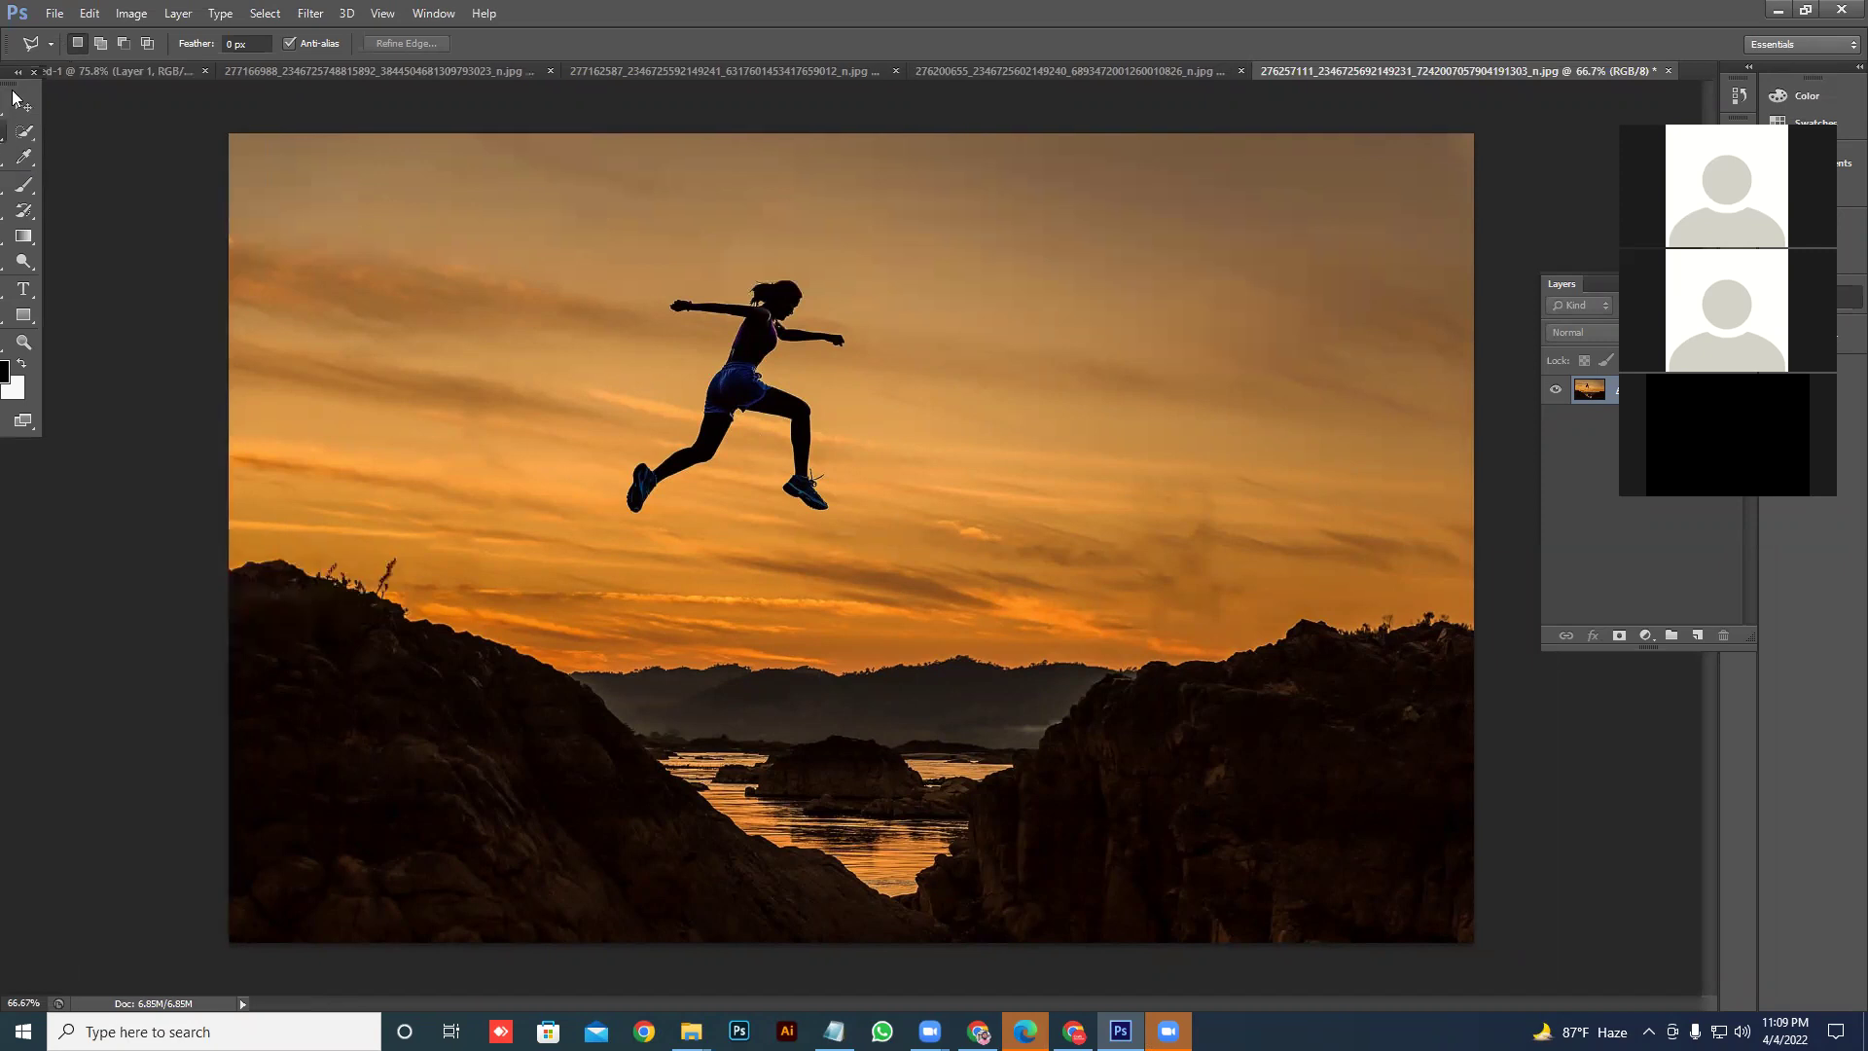
- Switch the toolbox to two columns and dismiss the File > Open Recent list
{"action": "double_click", "coordinate": [35, 84]}
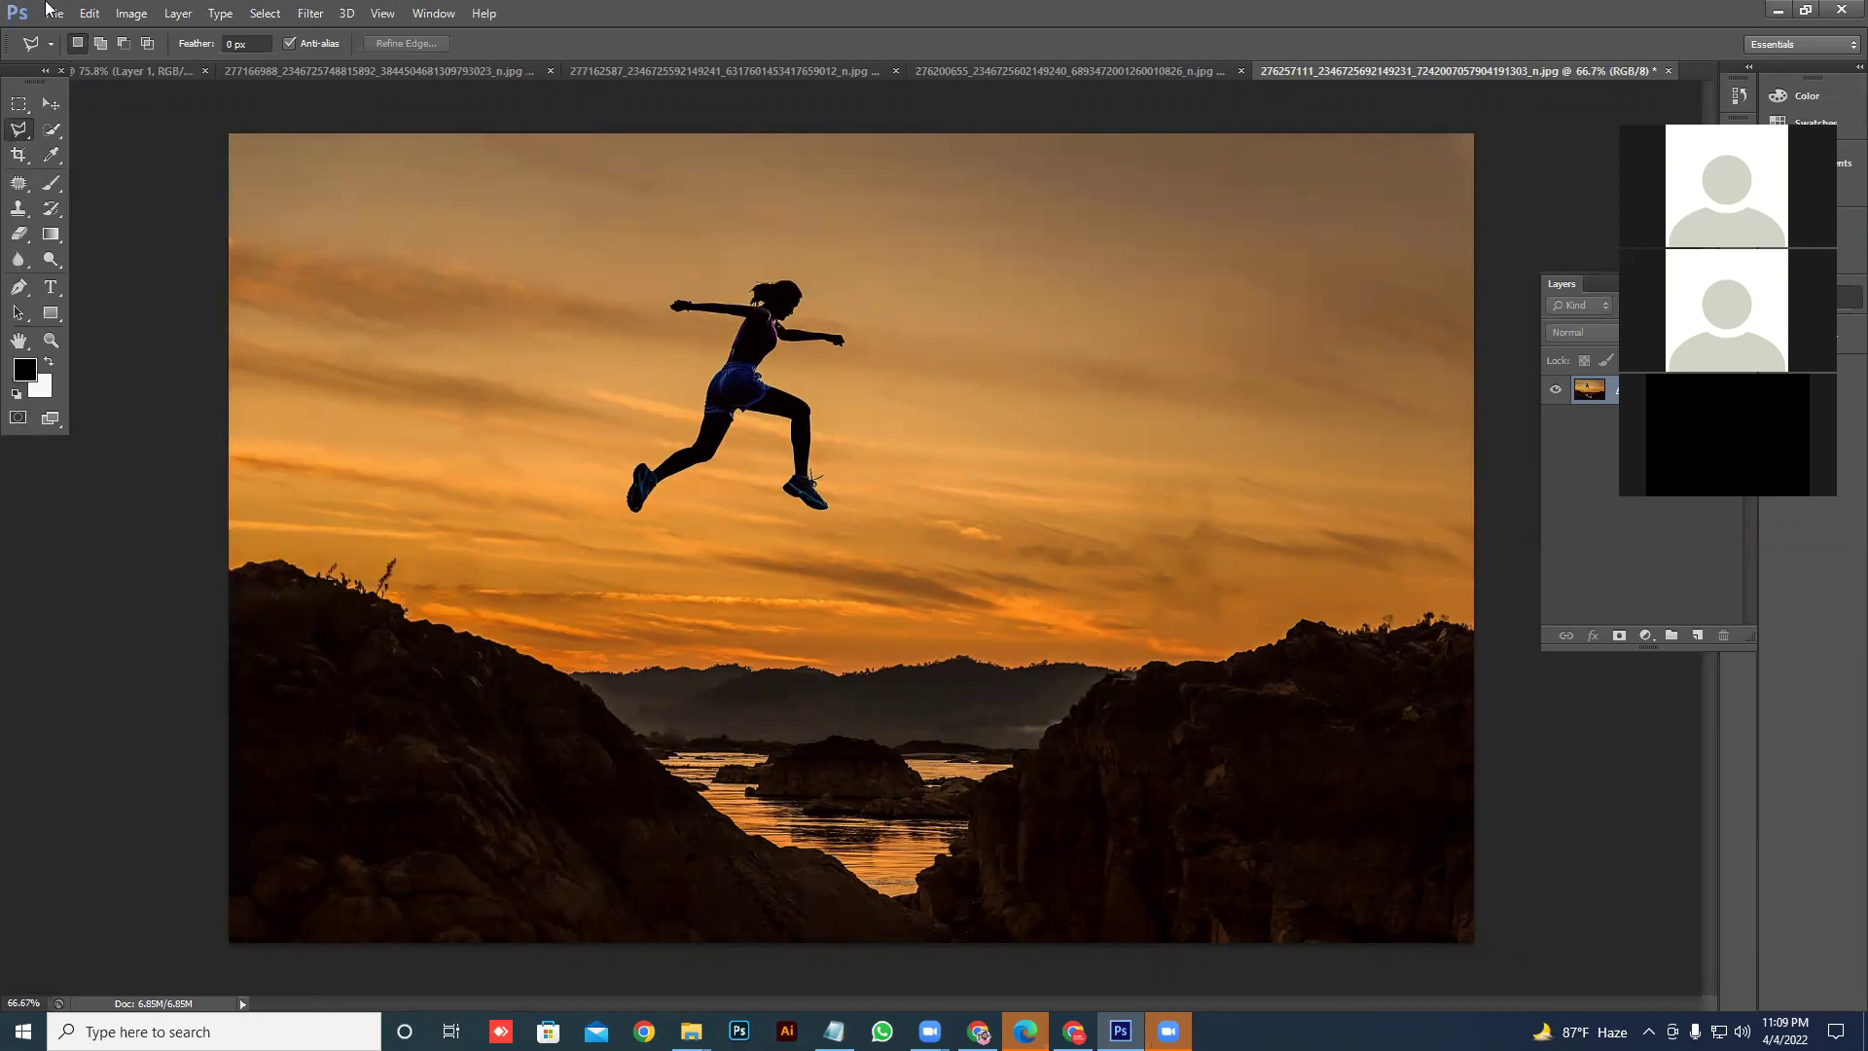
{"action": "key", "text": "alt+f"}
{"action": "mouse_move", "coordinate": [102, 146]}
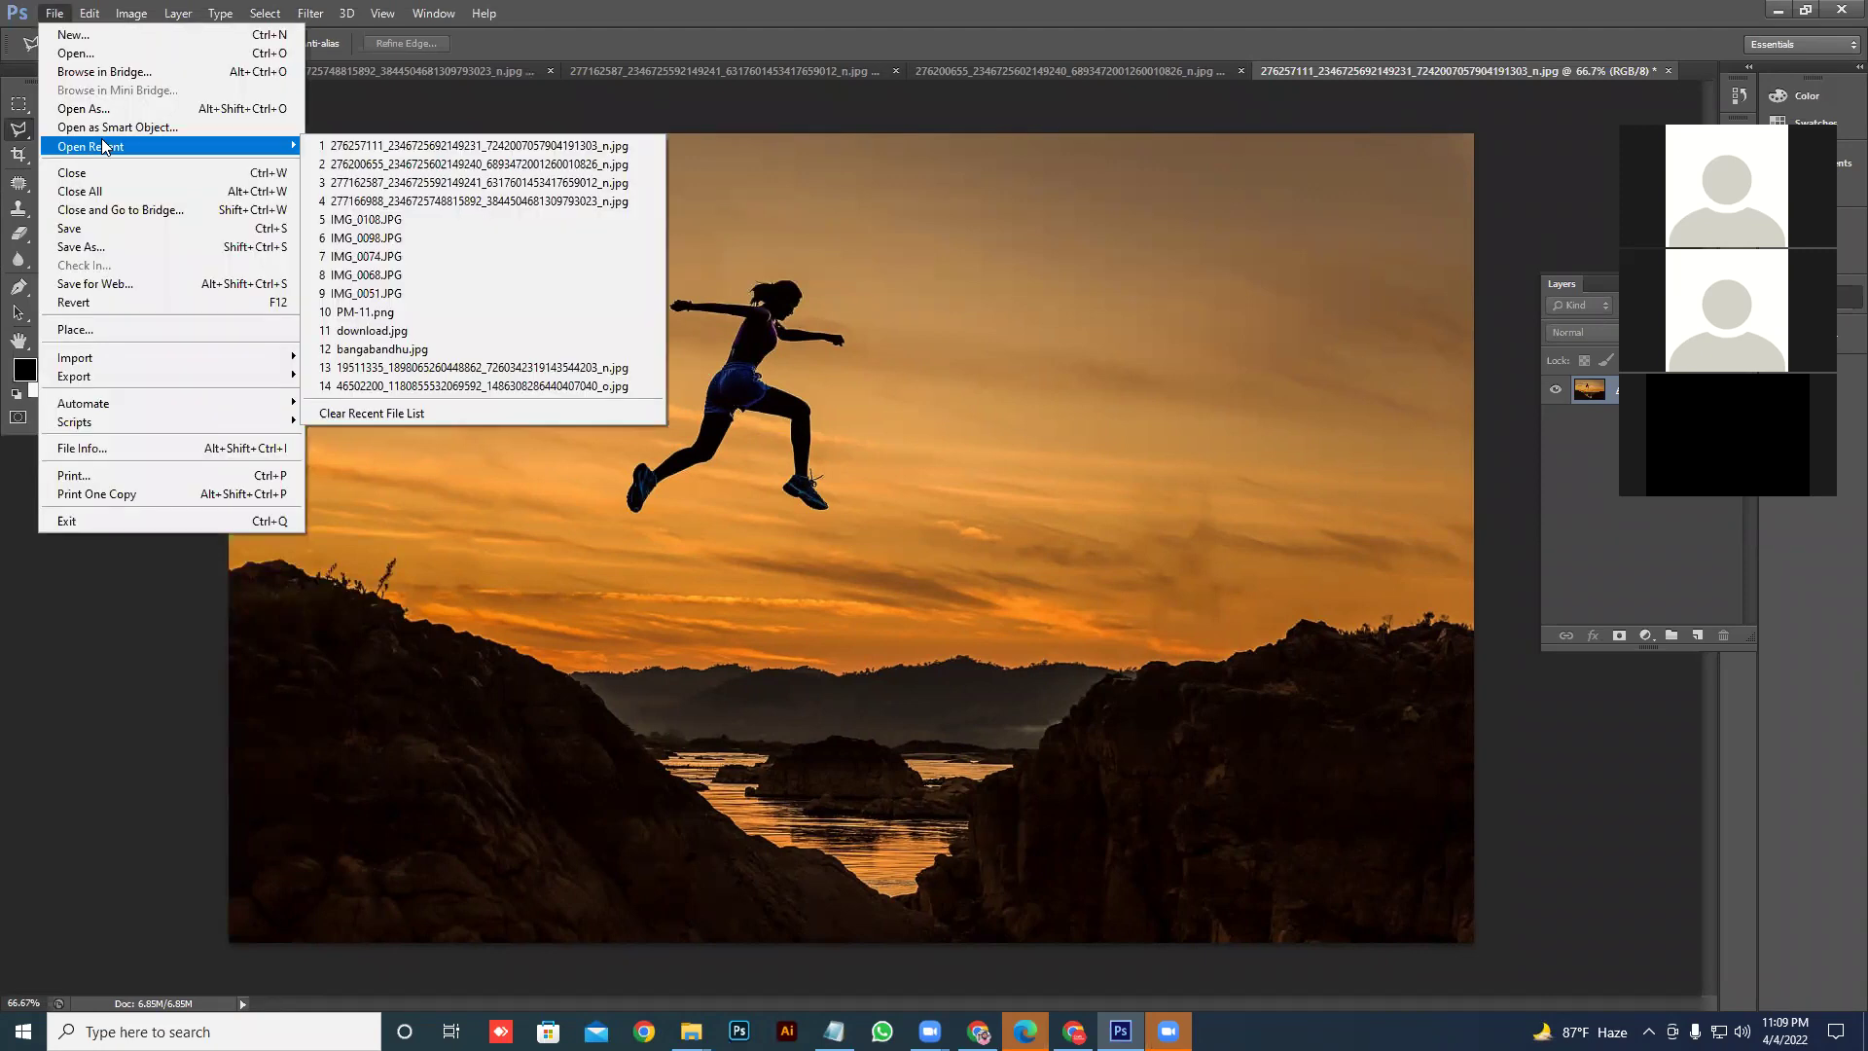
{"action": "key", "text": "Escape"}
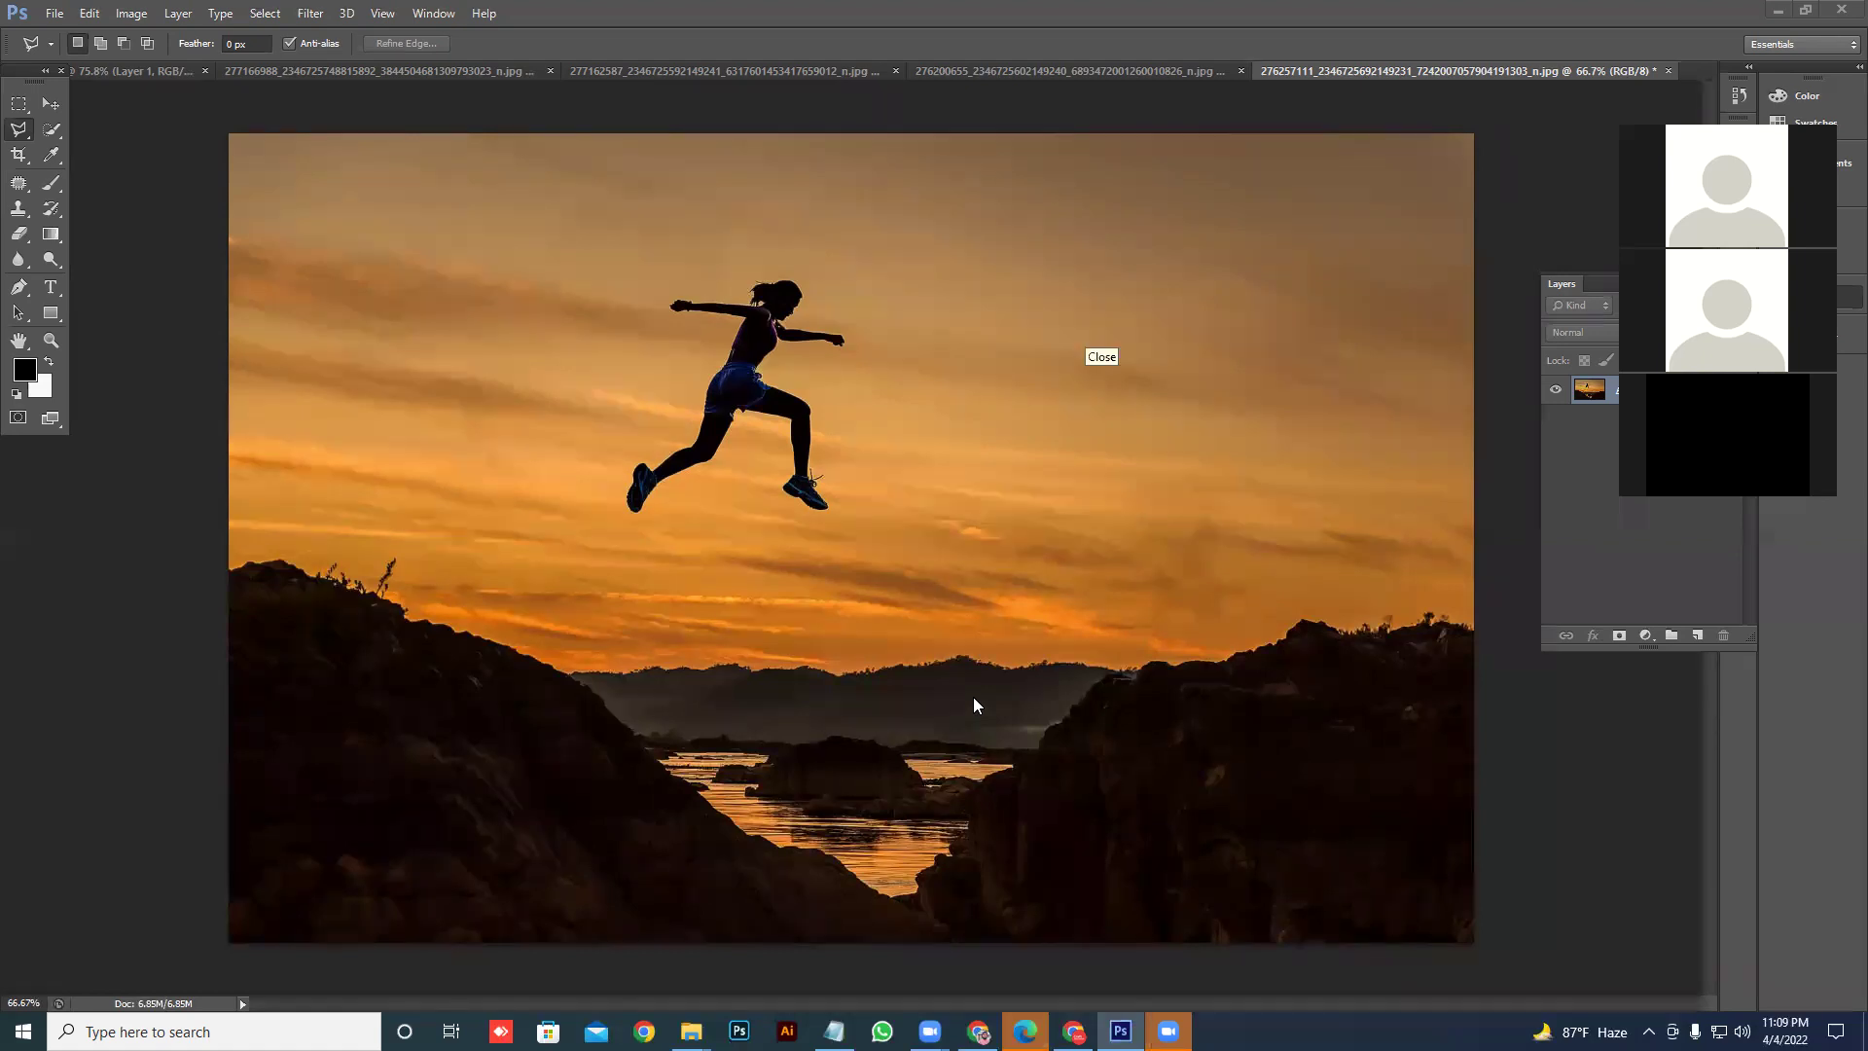
- Close the Zoom, both File Explorer, and Craft Saturation YouTube windows
{"action": "mouse_move", "coordinate": [929, 1031]}
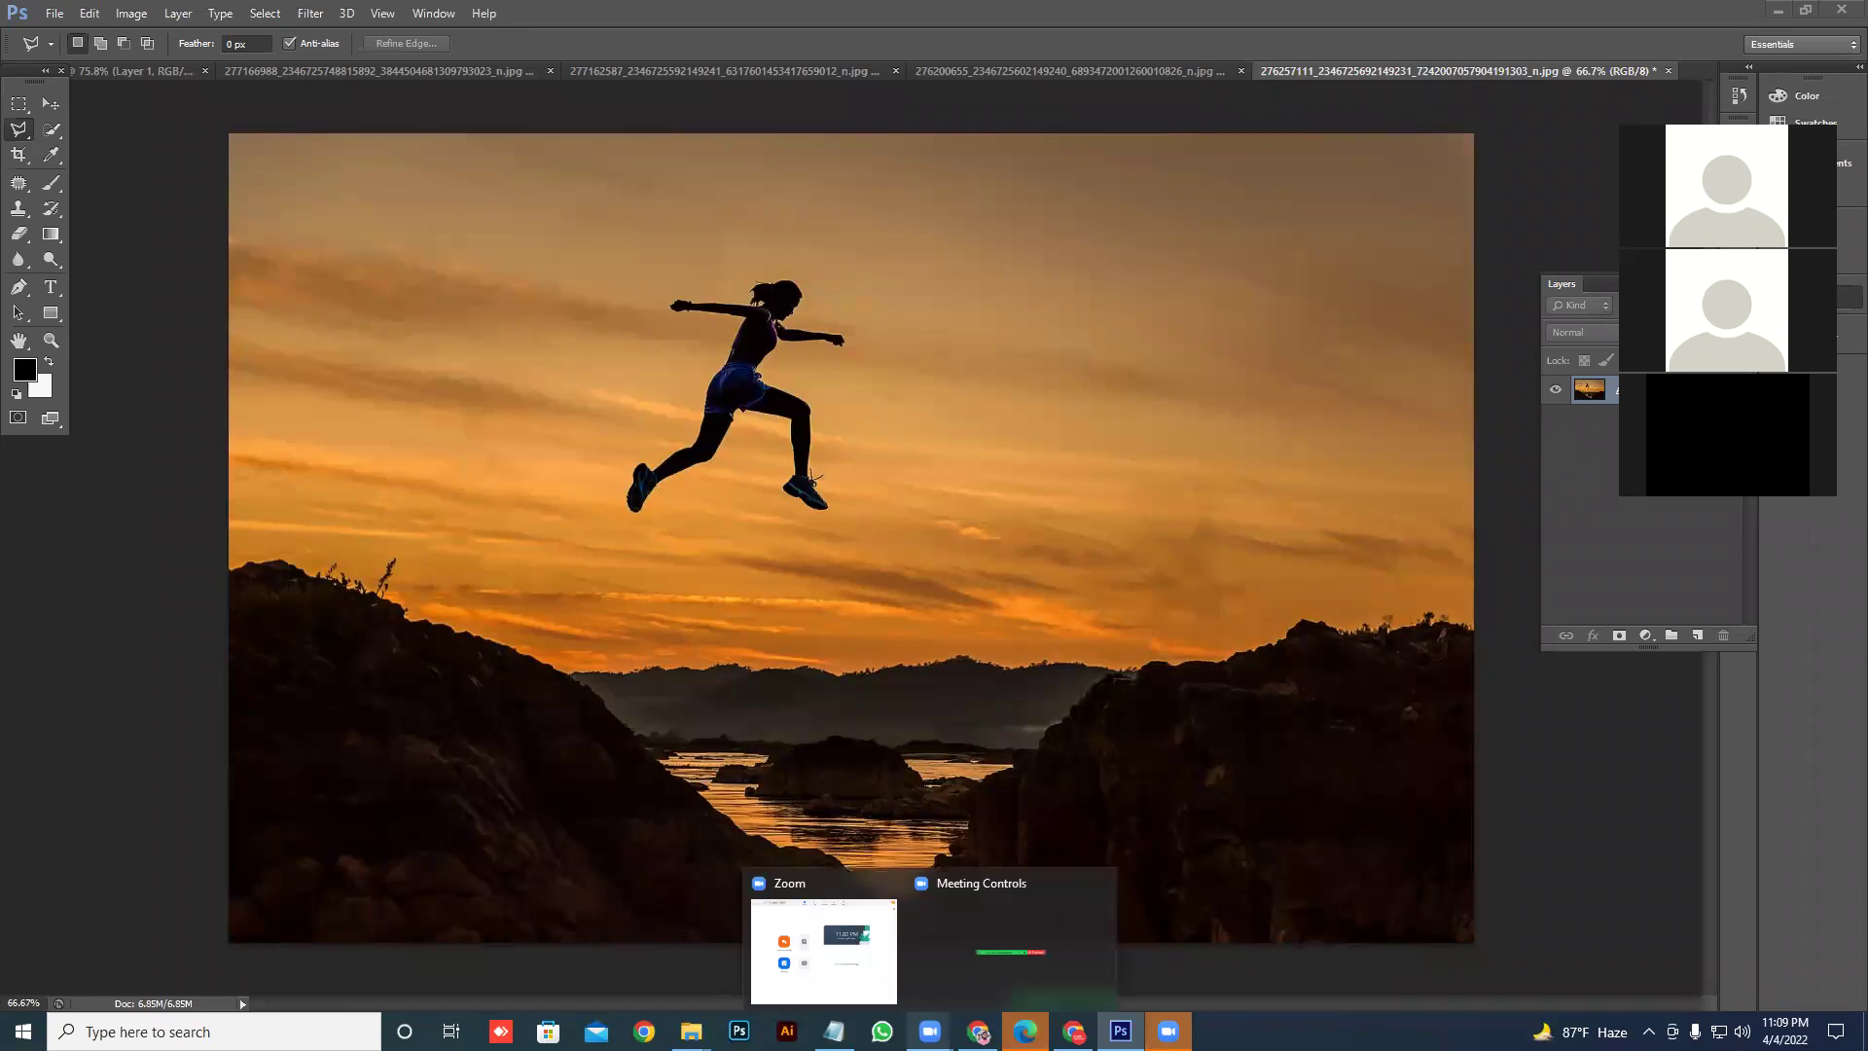
{"action": "left_click", "coordinate": [894, 885]}
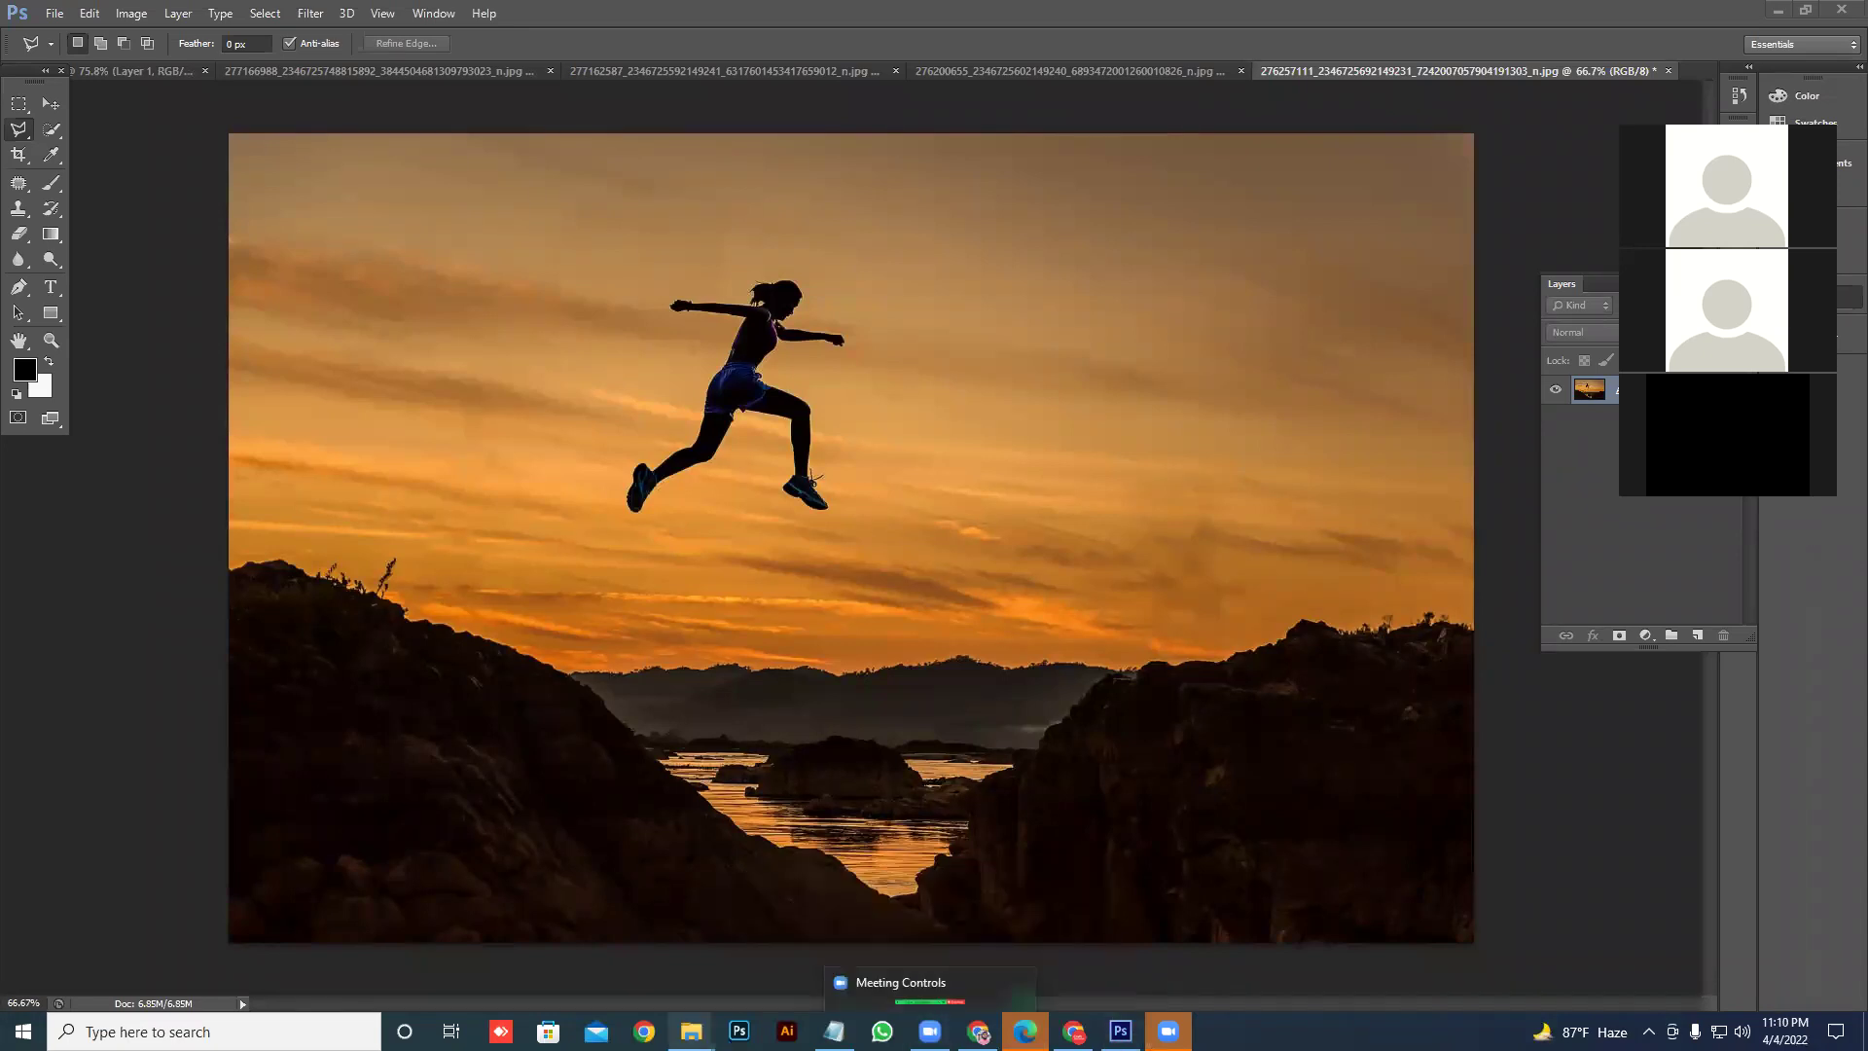
{"action": "mouse_move", "coordinate": [690, 1029]}
{"action": "left_click", "coordinate": [674, 885]}
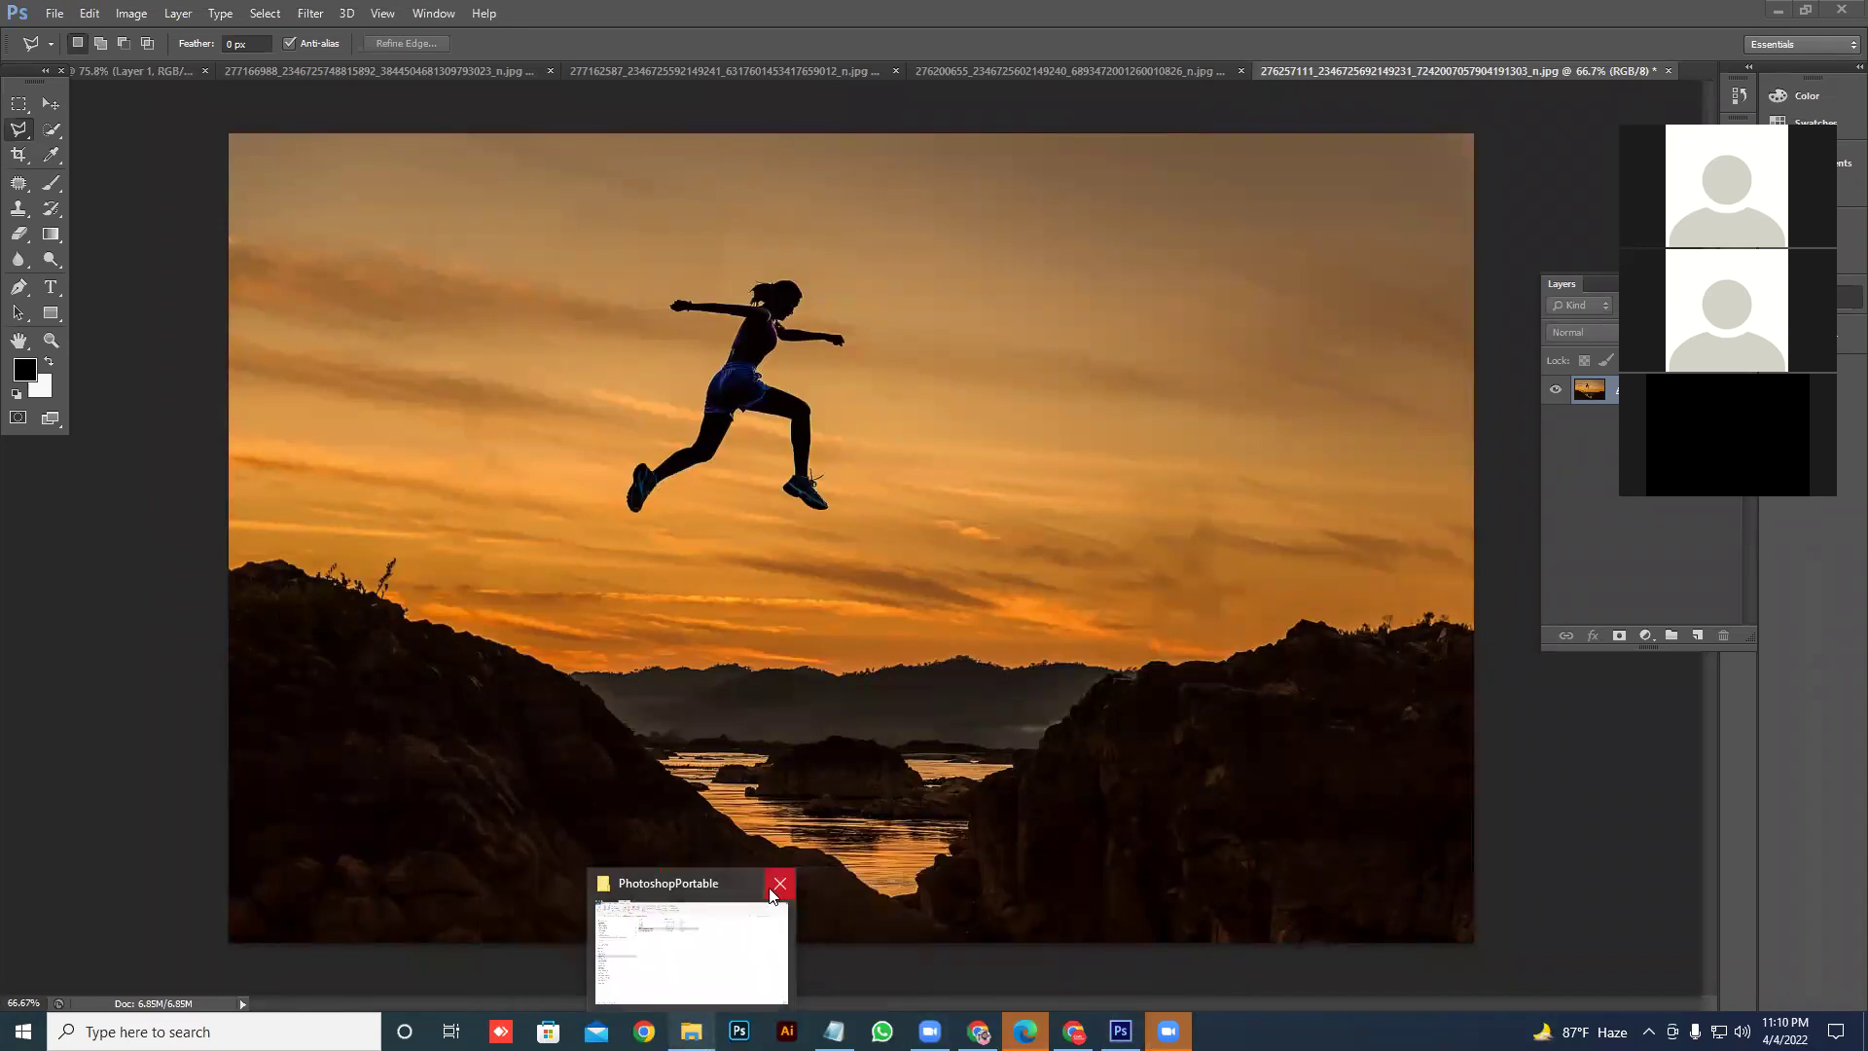
{"action": "left_click", "coordinate": [774, 885]}
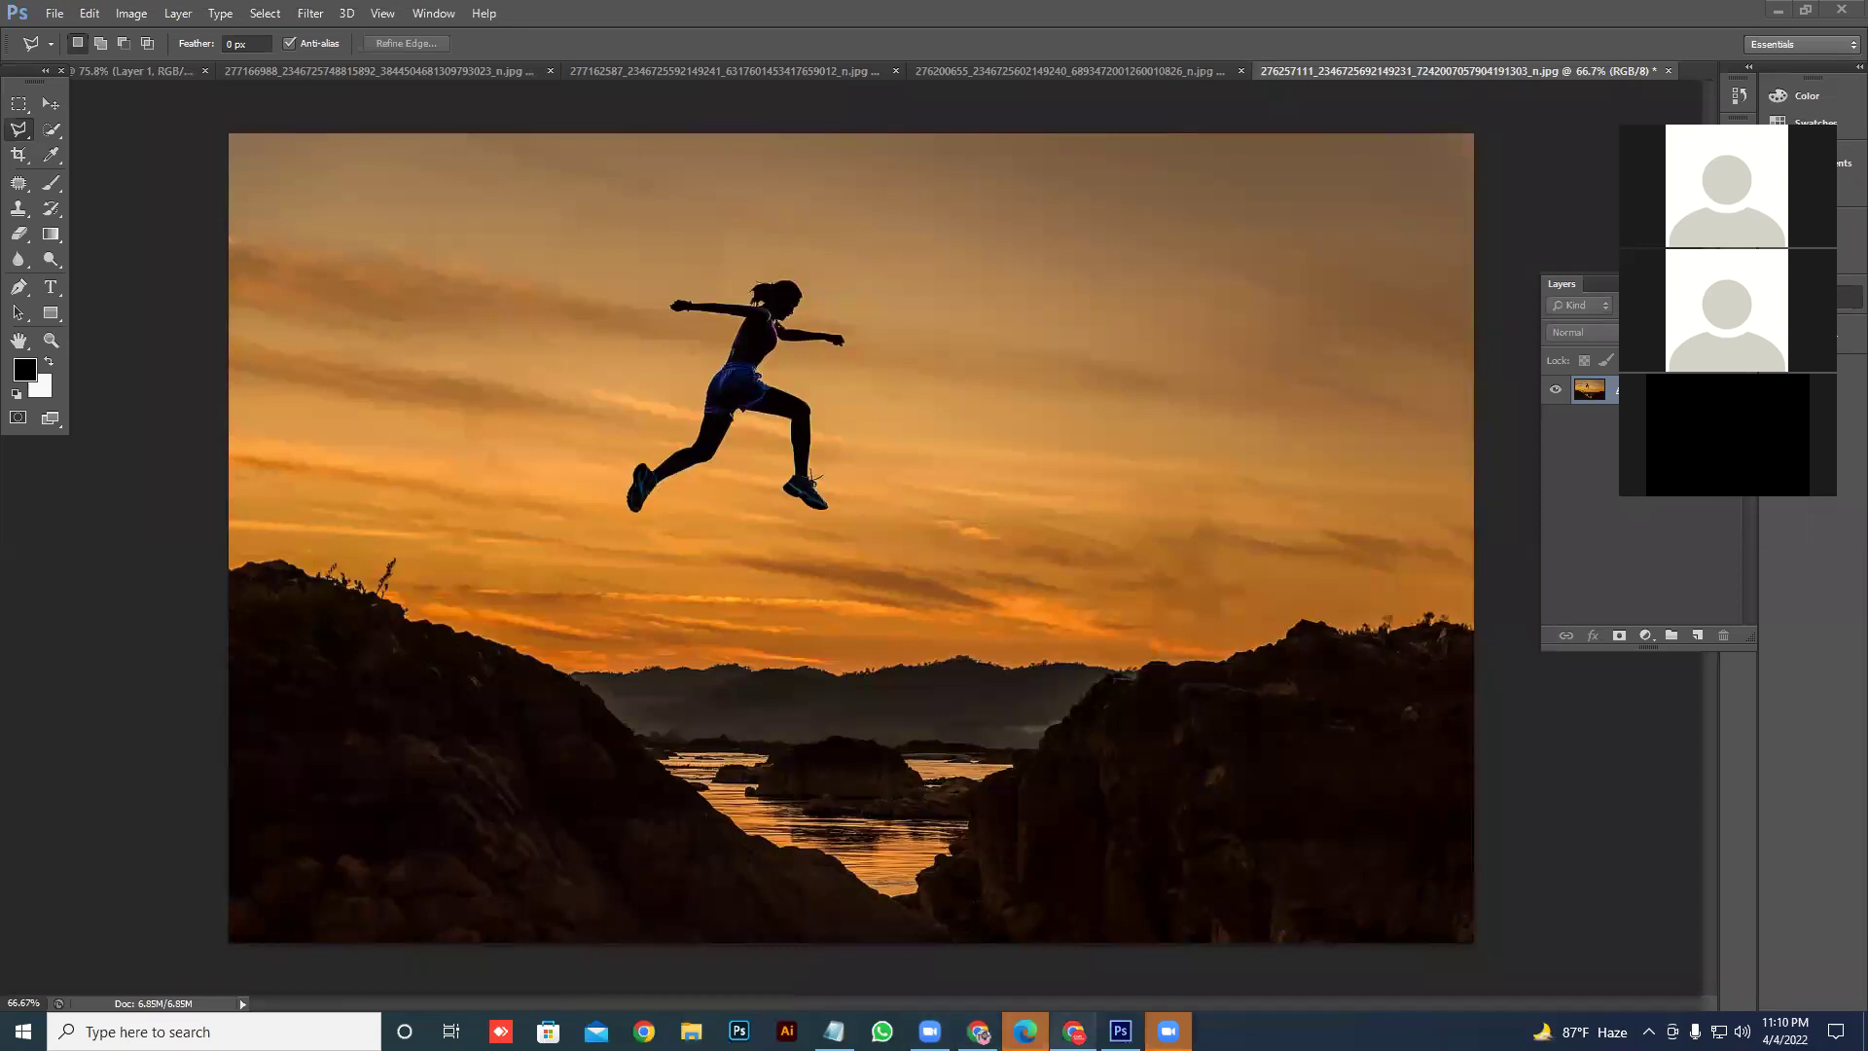
{"action": "mouse_move", "coordinate": [1074, 1029]}
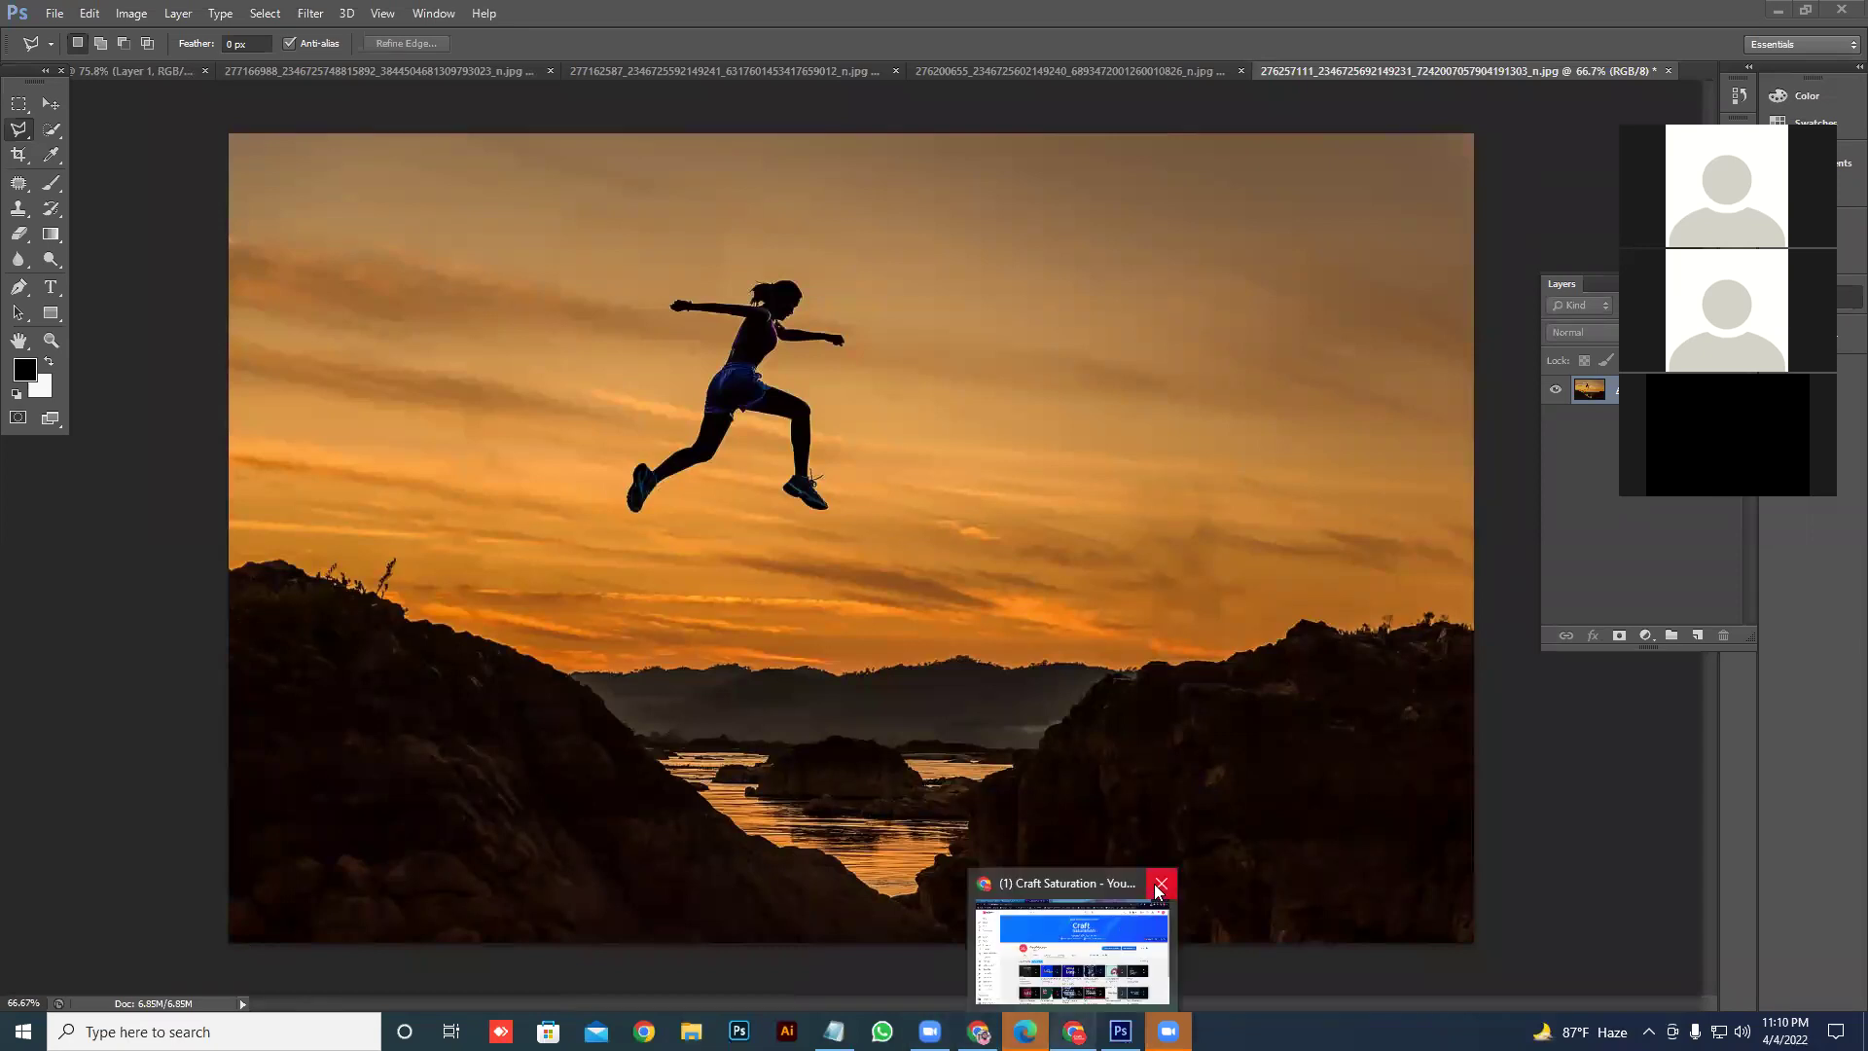
{"action": "left_click", "coordinate": [1161, 884]}
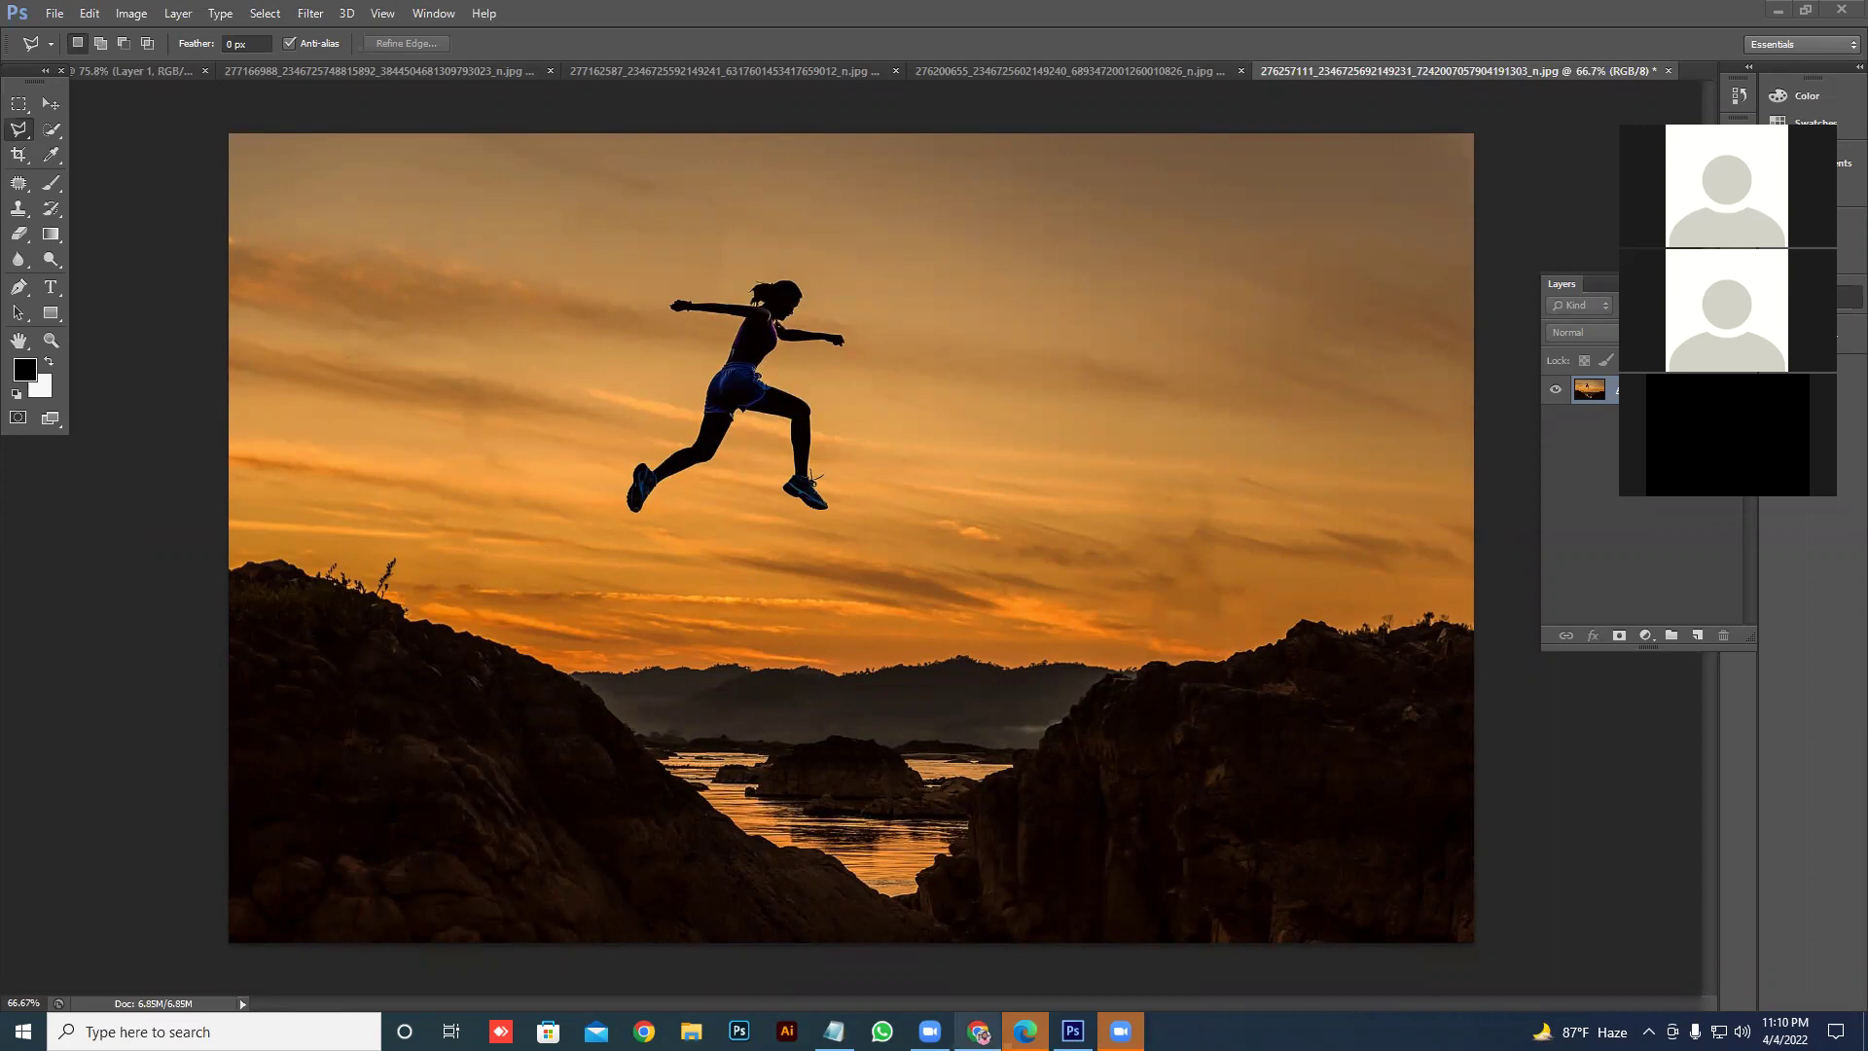
{"action": "mouse_move", "coordinate": [983, 1035]}
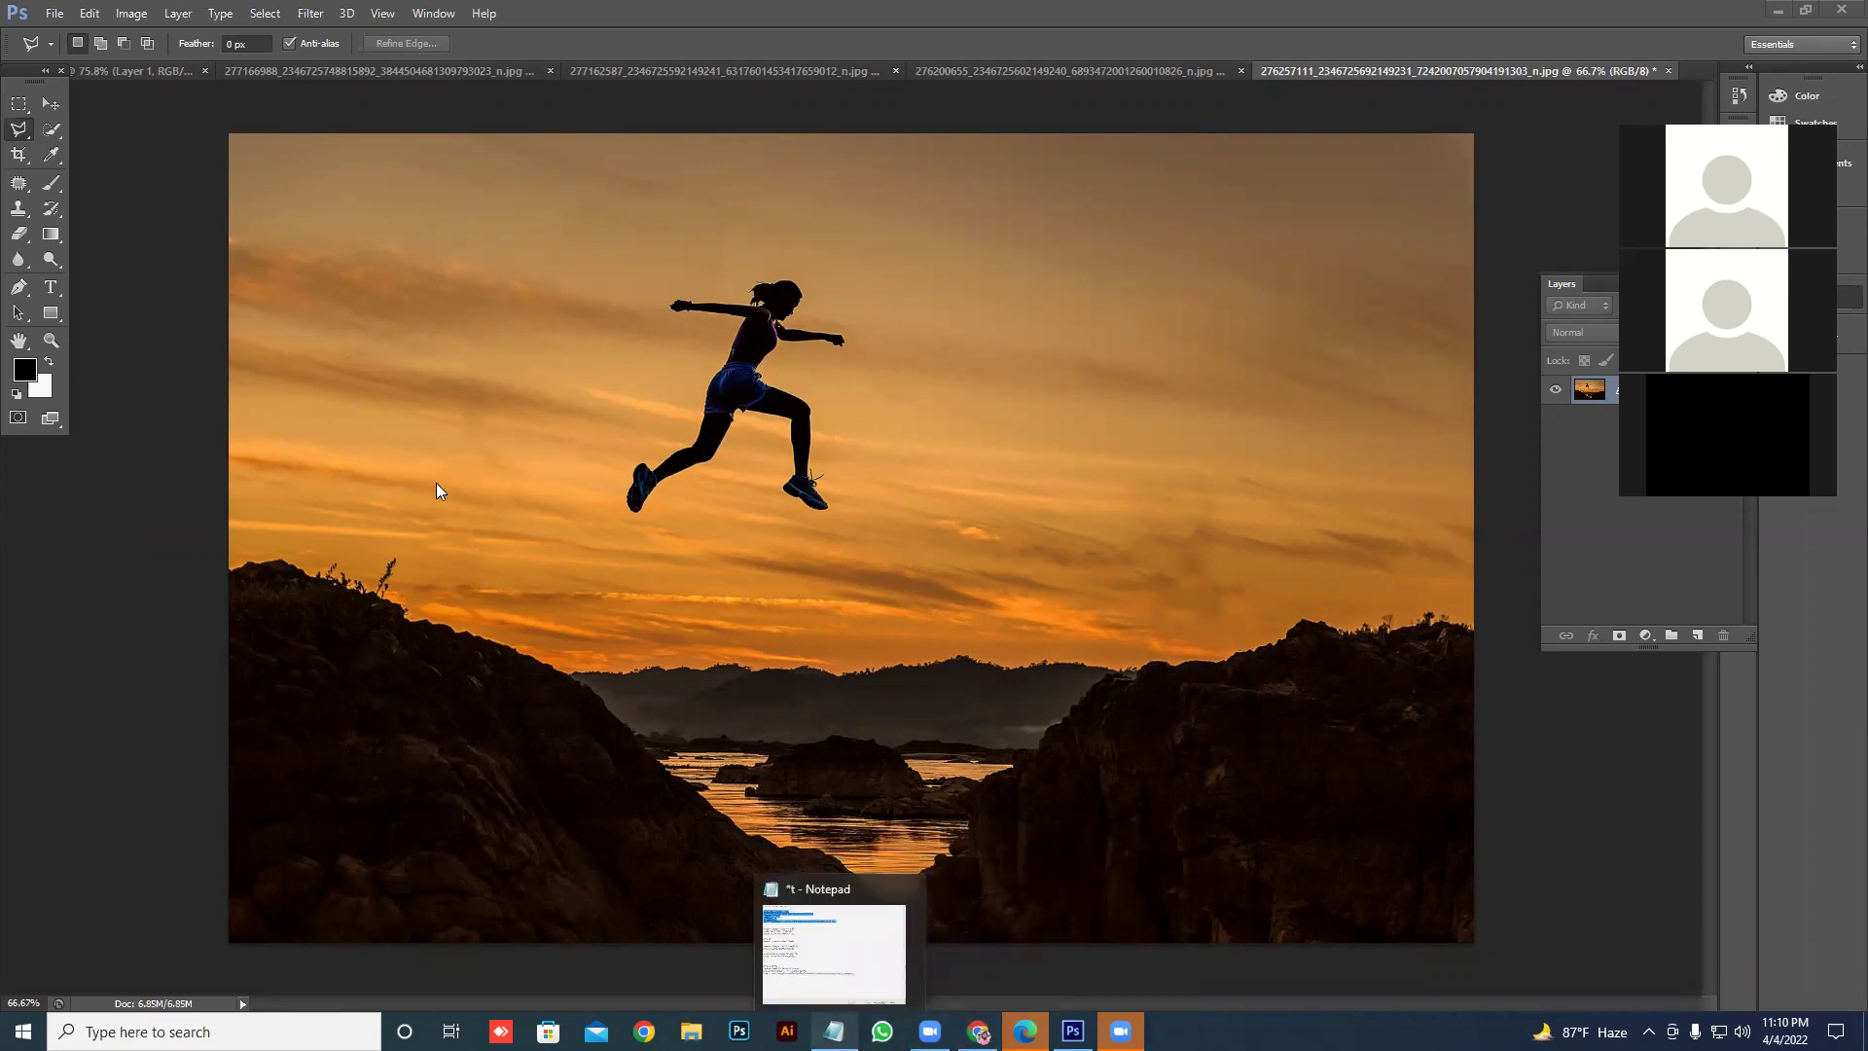
{"action": "left_click", "coordinate": [26, 137]}
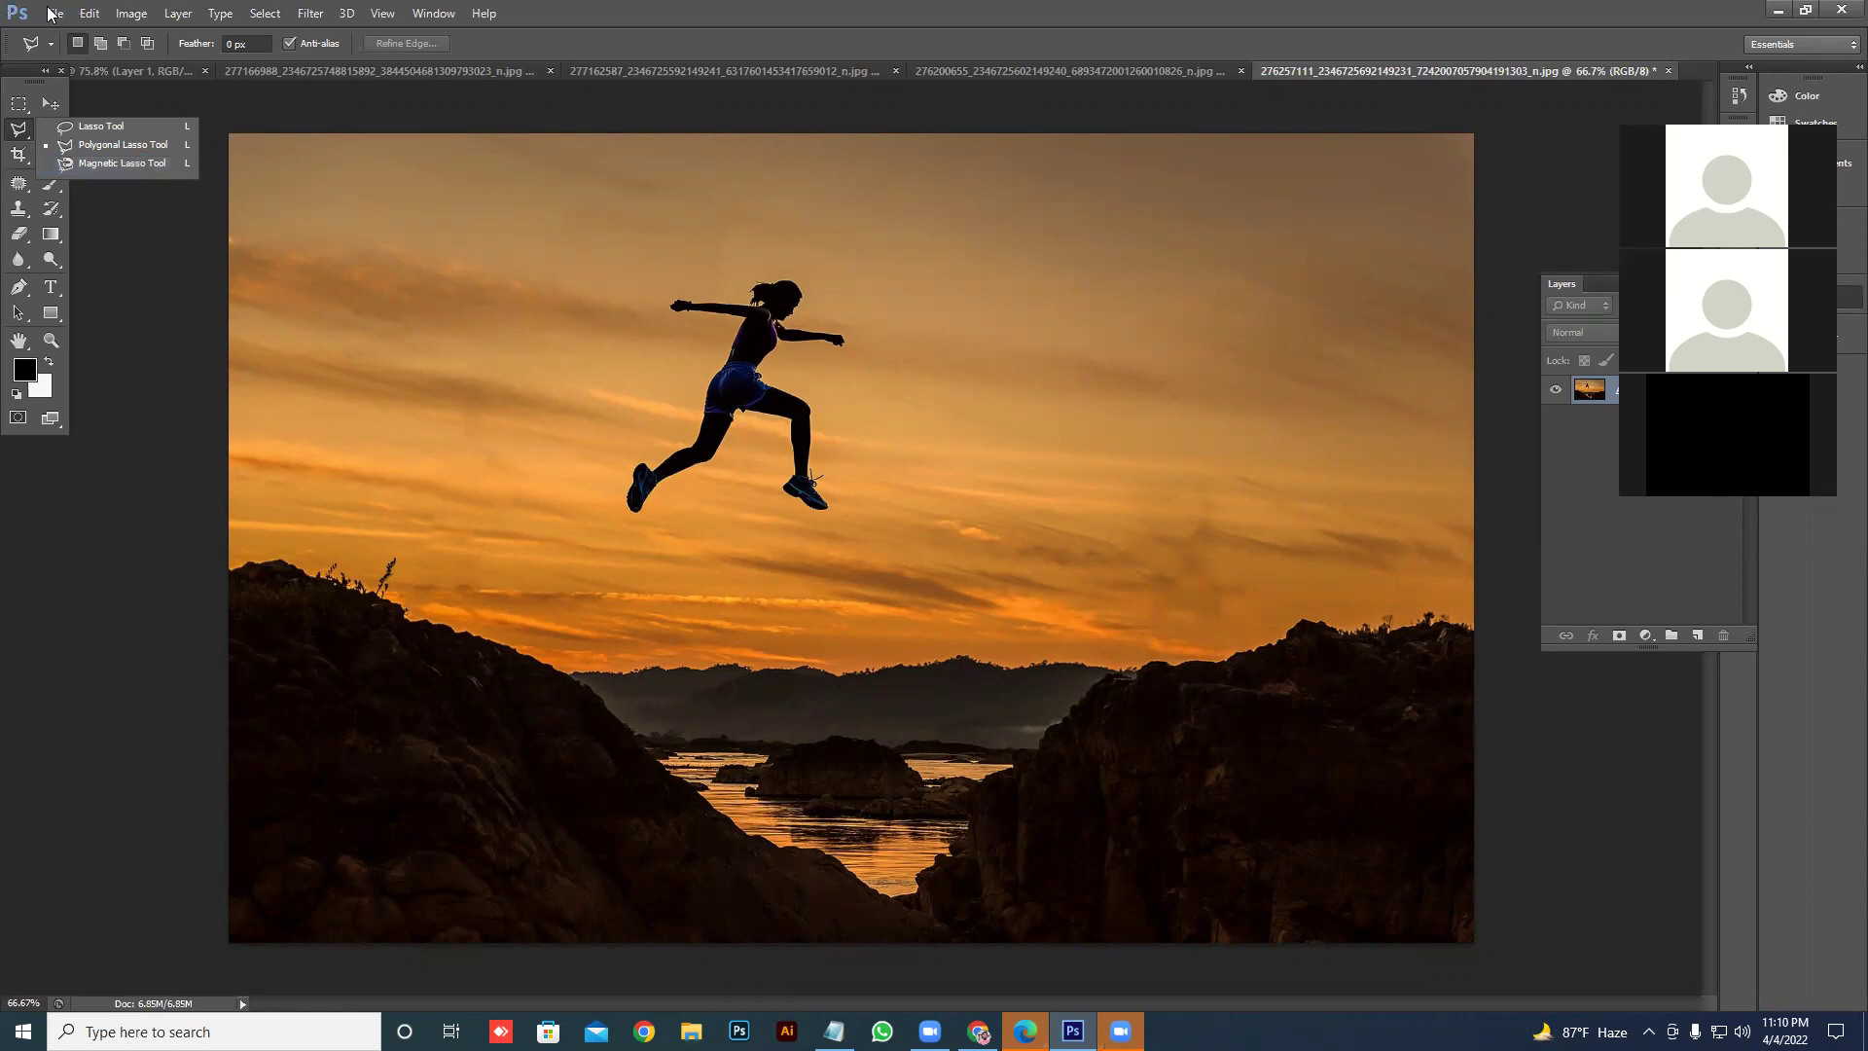
- Open the PBCK7O1 image from the Desktop with Ctrl+O
{"action": "key", "text": "ctrl+o"}
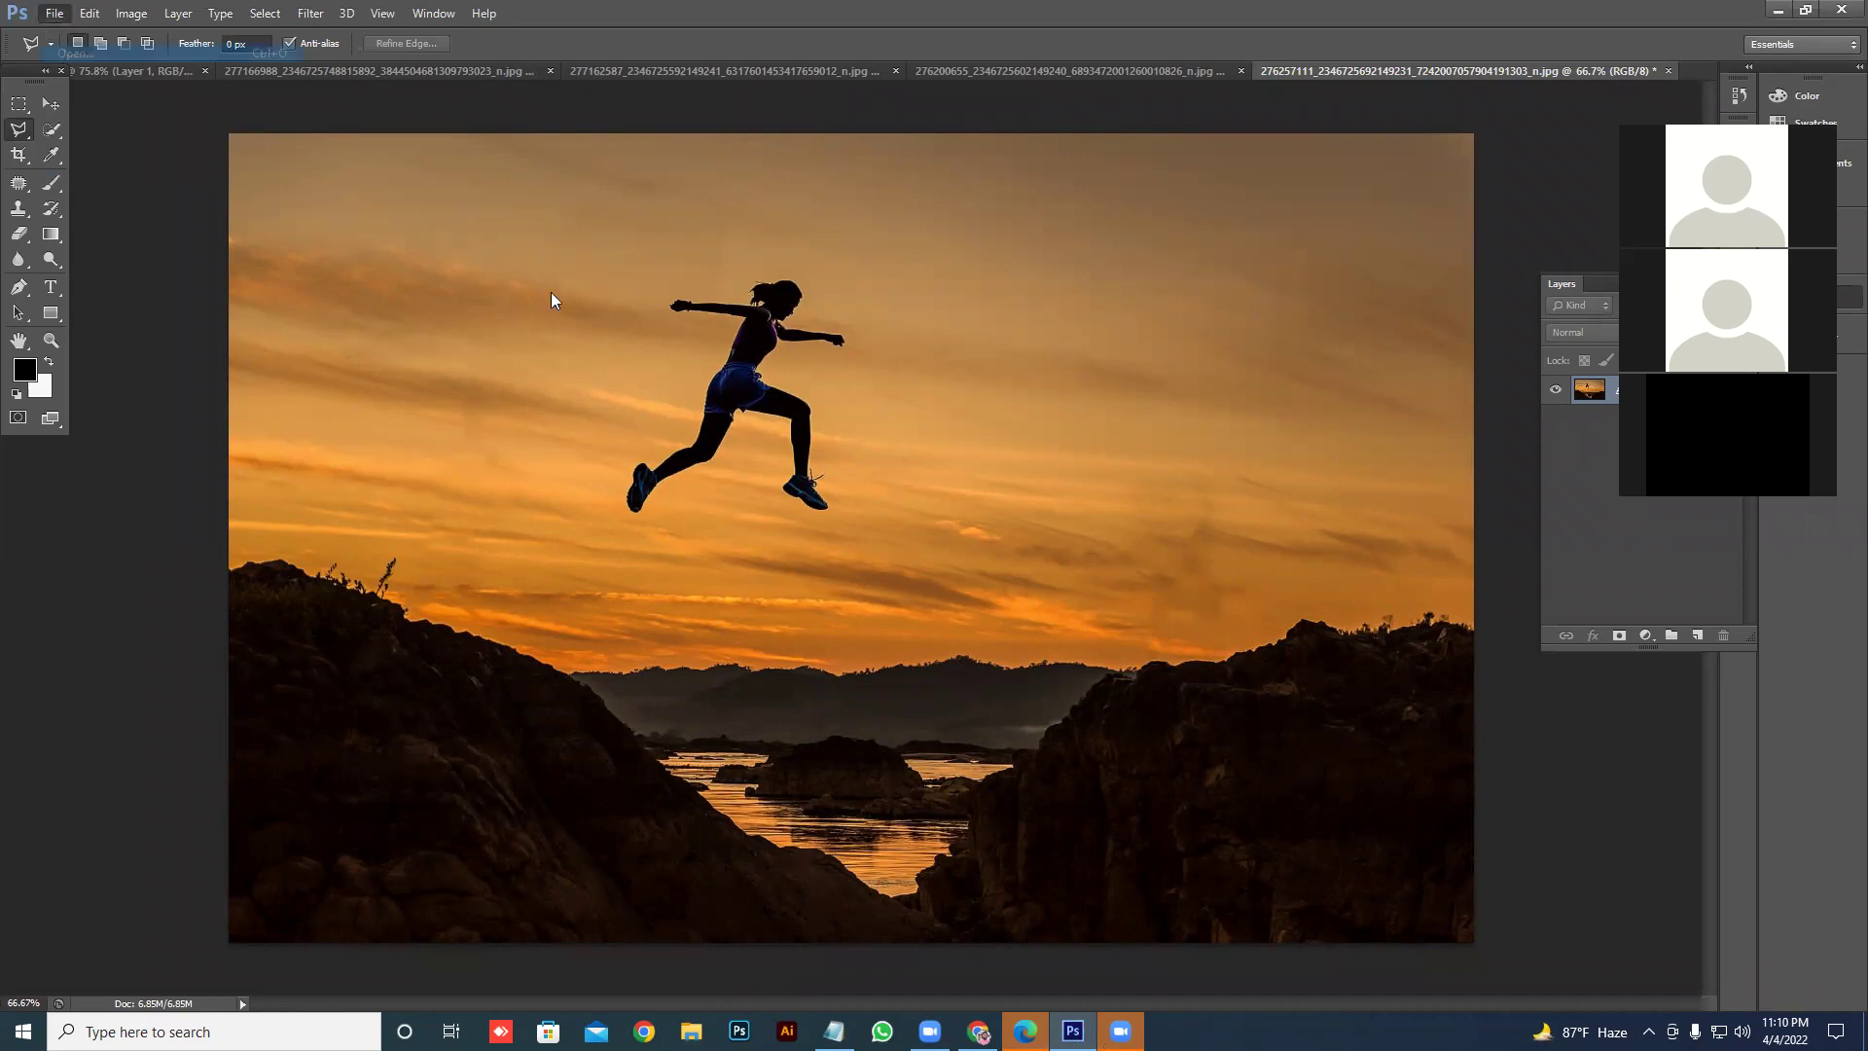
{"action": "scroll", "coordinate": [1068, 433], "scroll_direction": "down", "scroll_amount": 3}
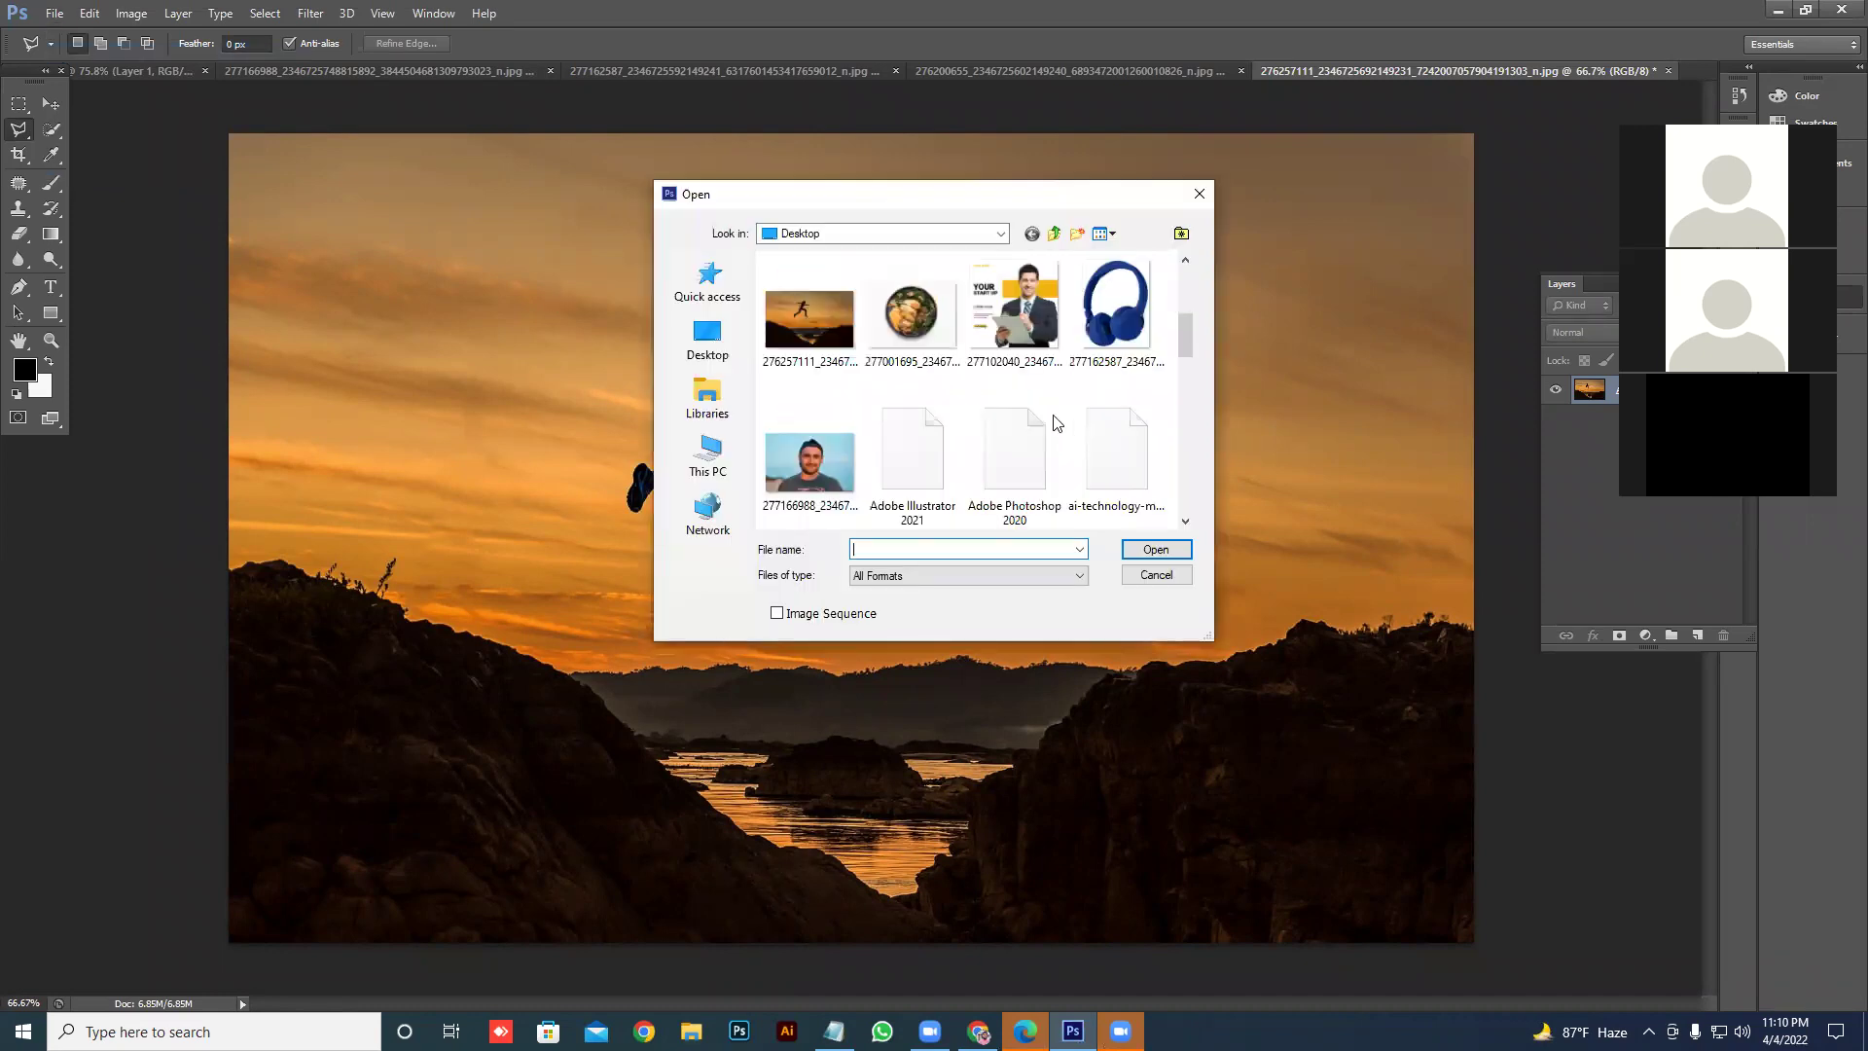
{"action": "scroll", "coordinate": [1052, 419], "scroll_direction": "down", "scroll_amount": 2}
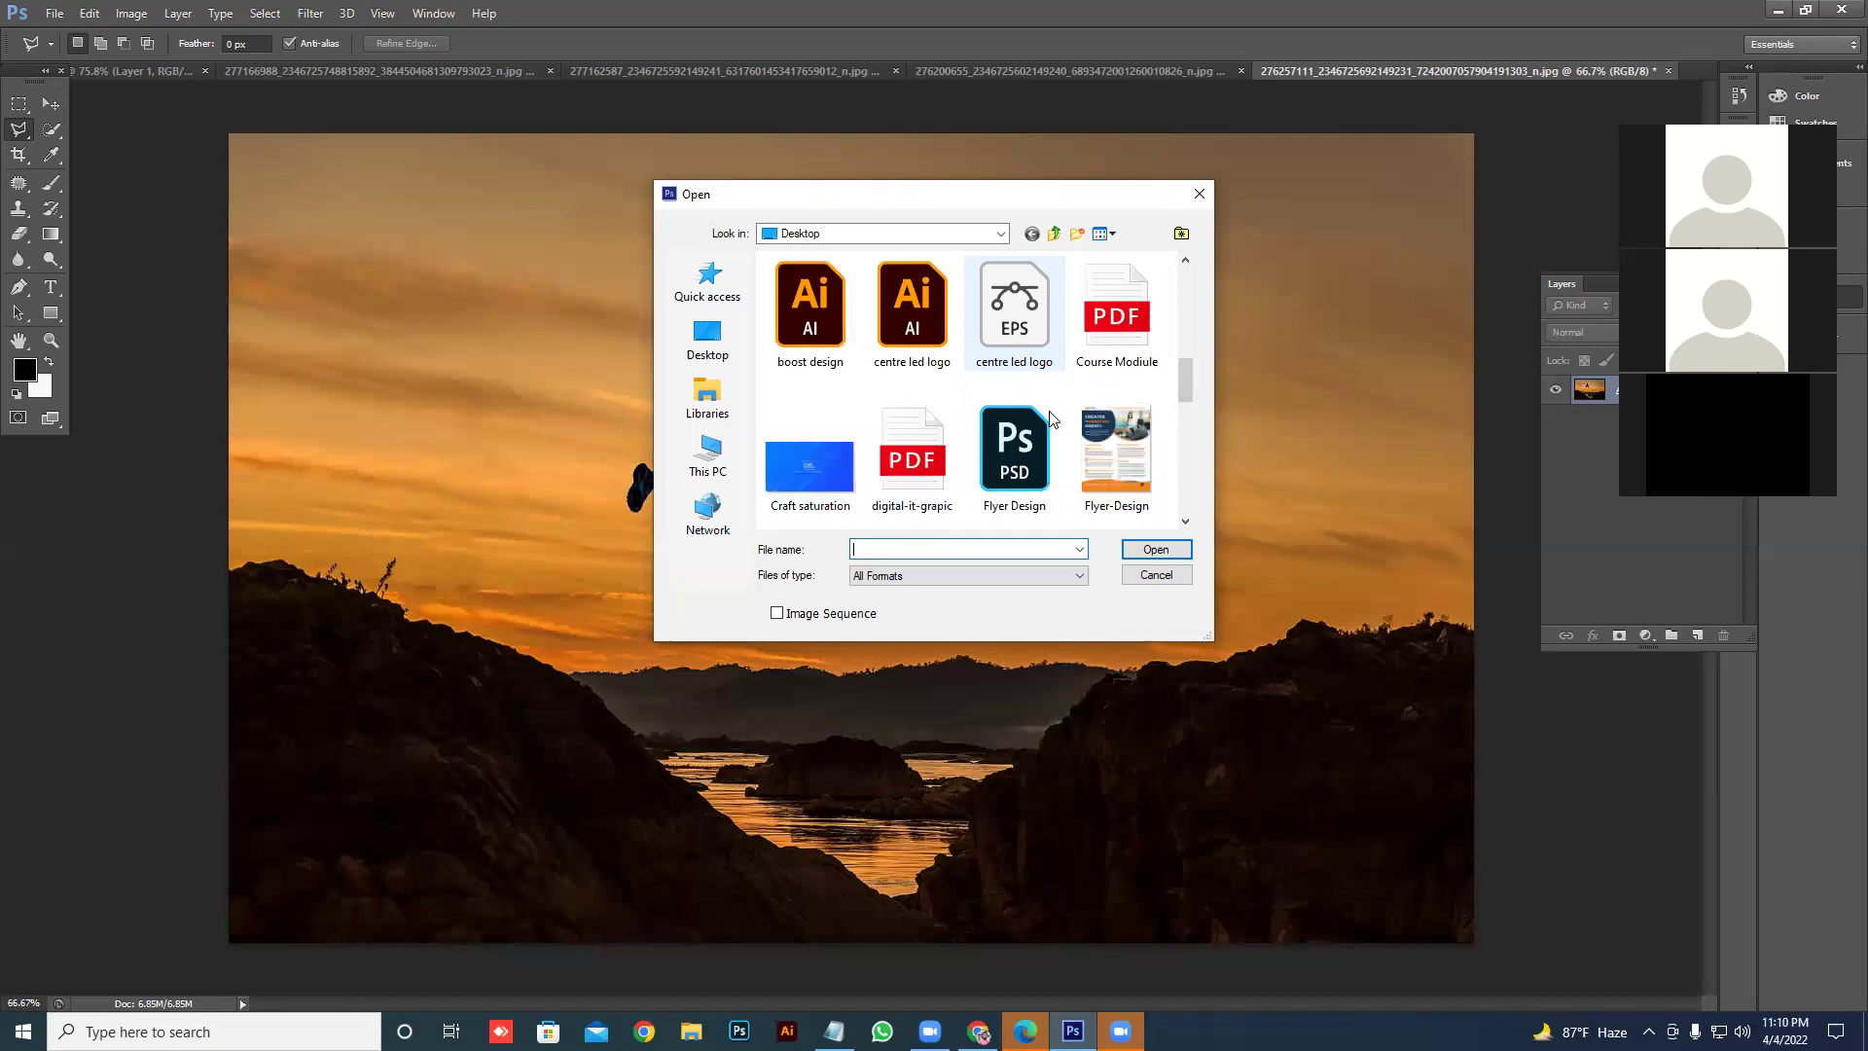
{"action": "scroll", "coordinate": [1050, 416], "scroll_direction": "down", "scroll_amount": 1}
{"action": "scroll", "coordinate": [1048, 414], "scroll_direction": "down", "scroll_amount": 2}
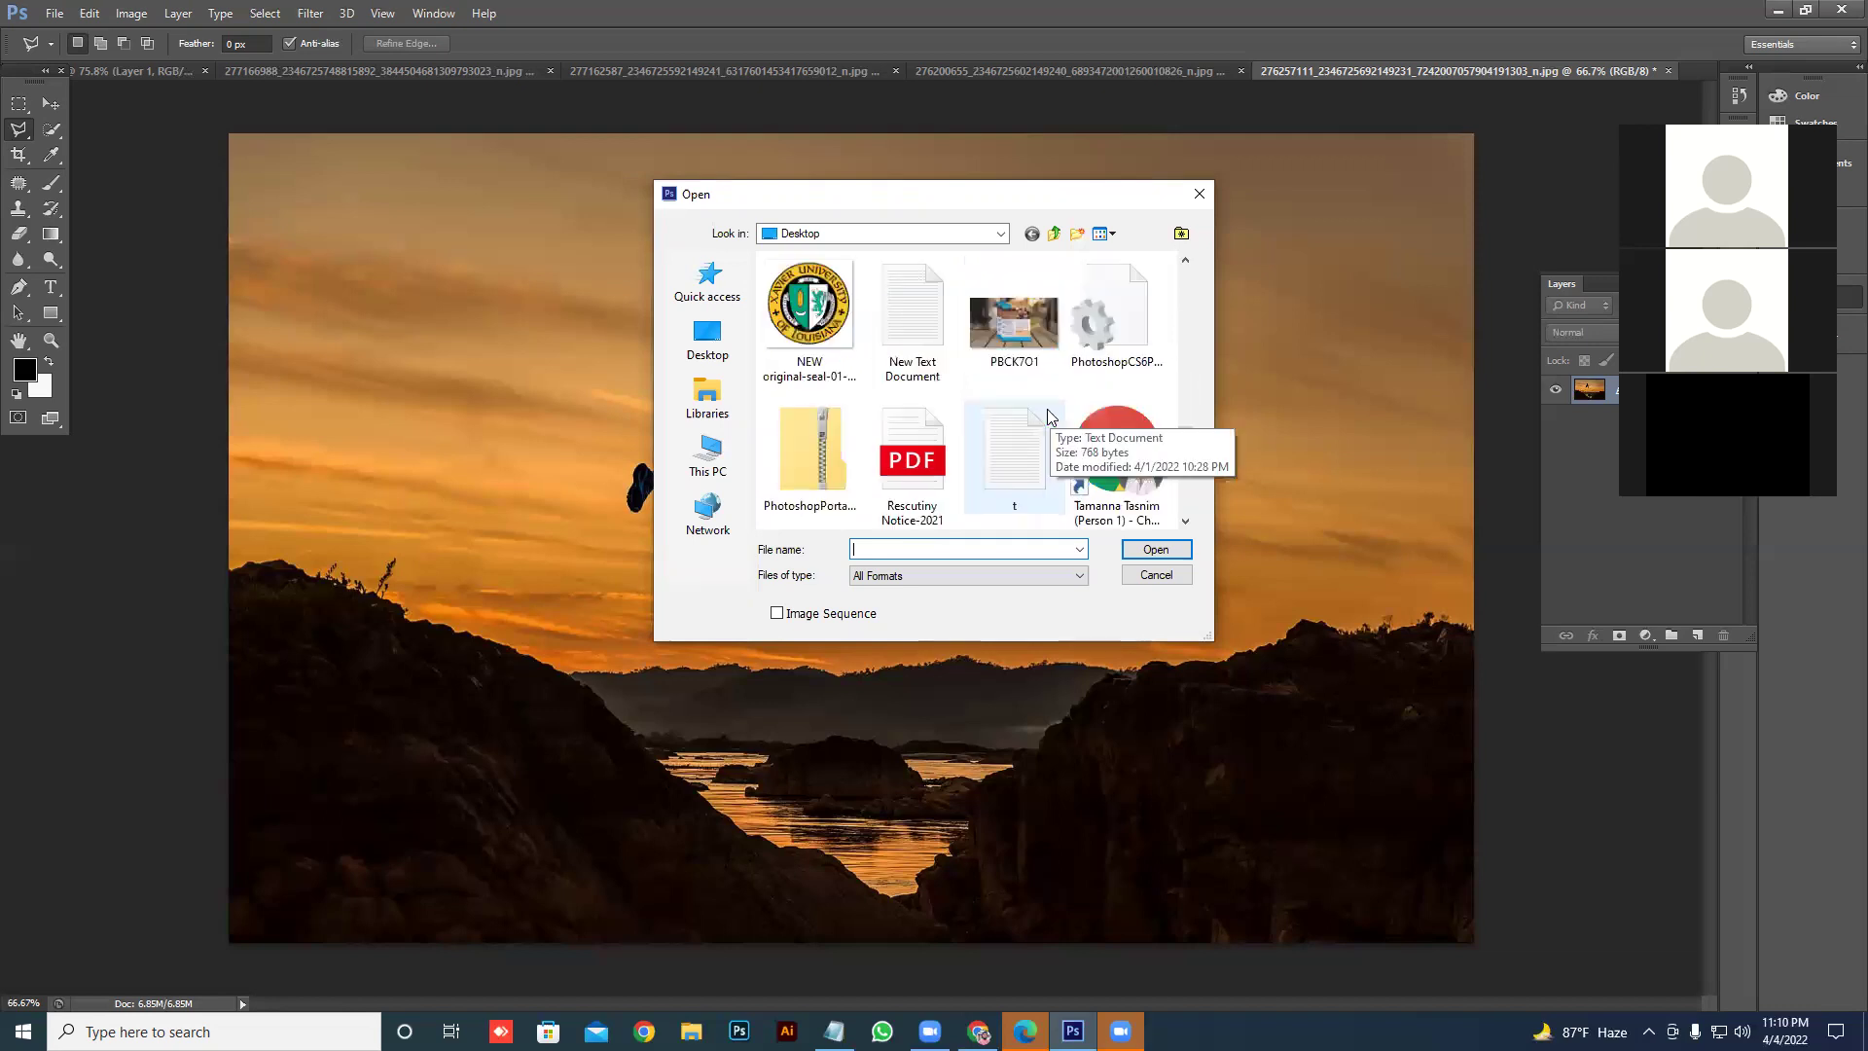
{"action": "scroll", "coordinate": [1048, 416], "scroll_direction": "up", "scroll_amount": 1}
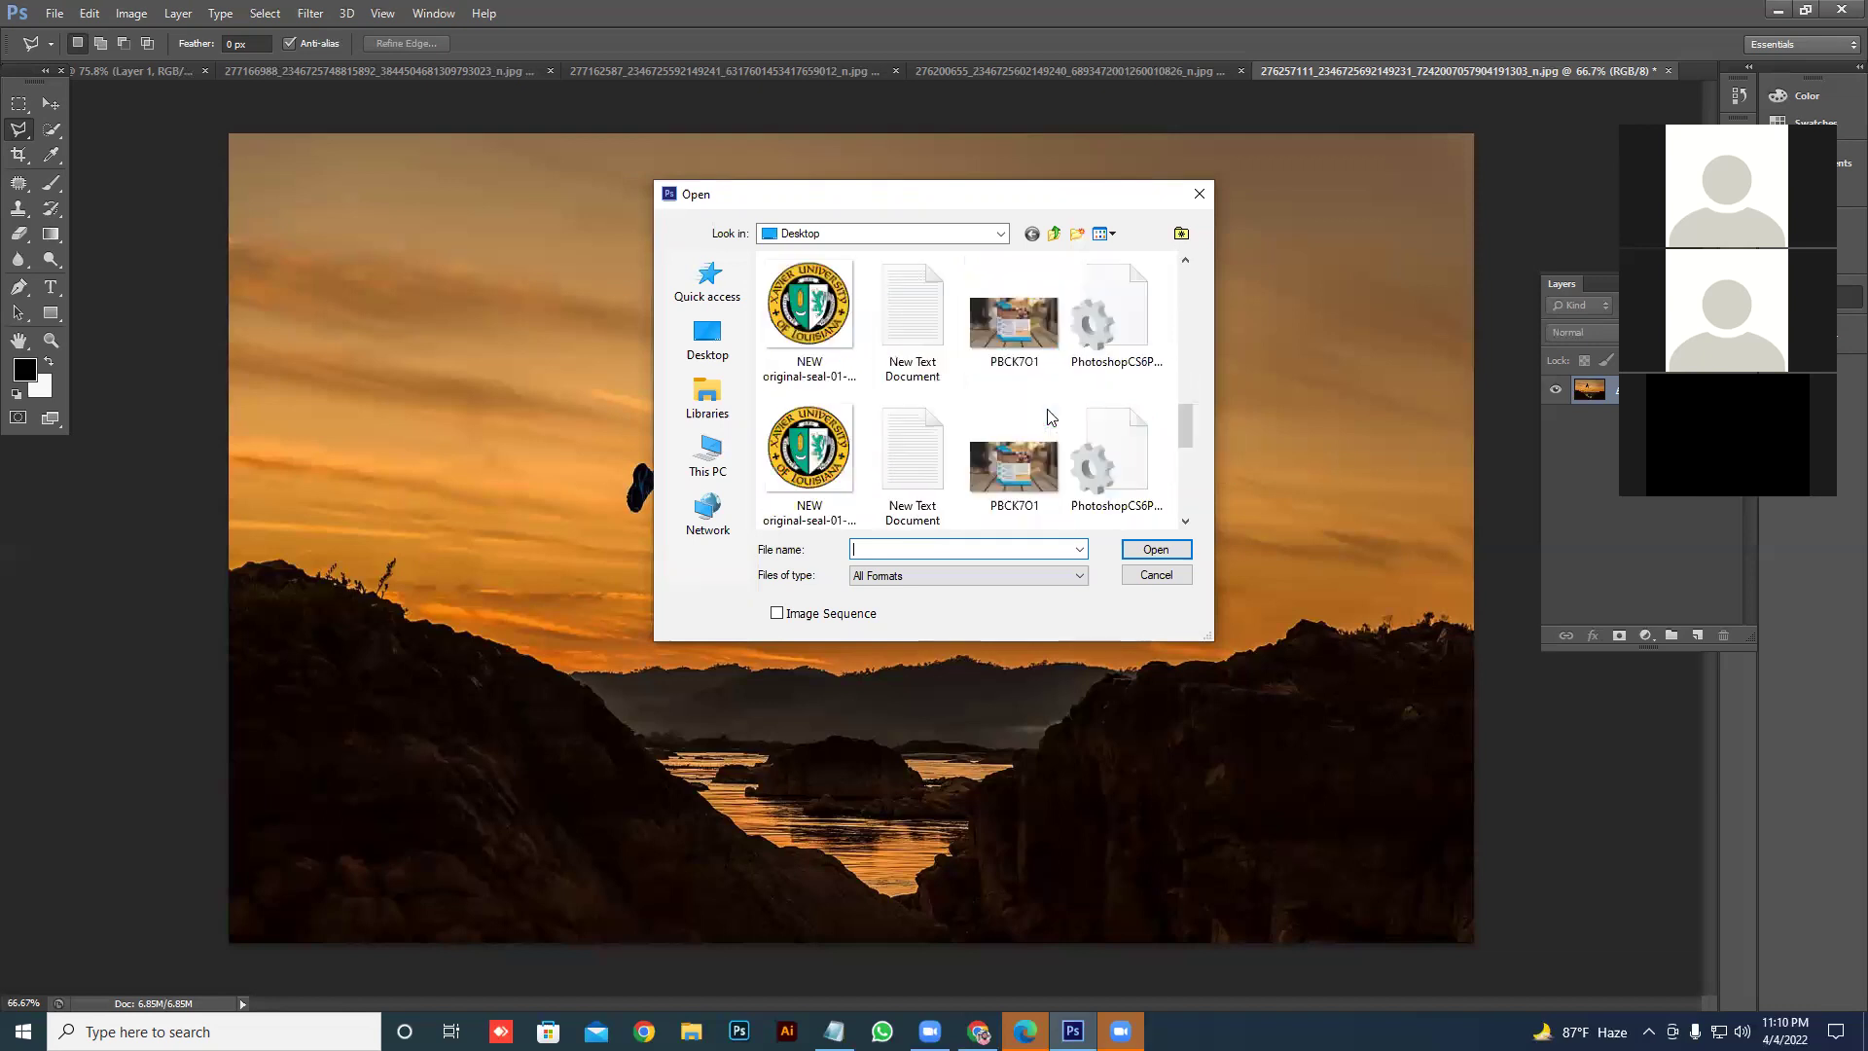
{"action": "left_click", "coordinate": [1154, 550]}
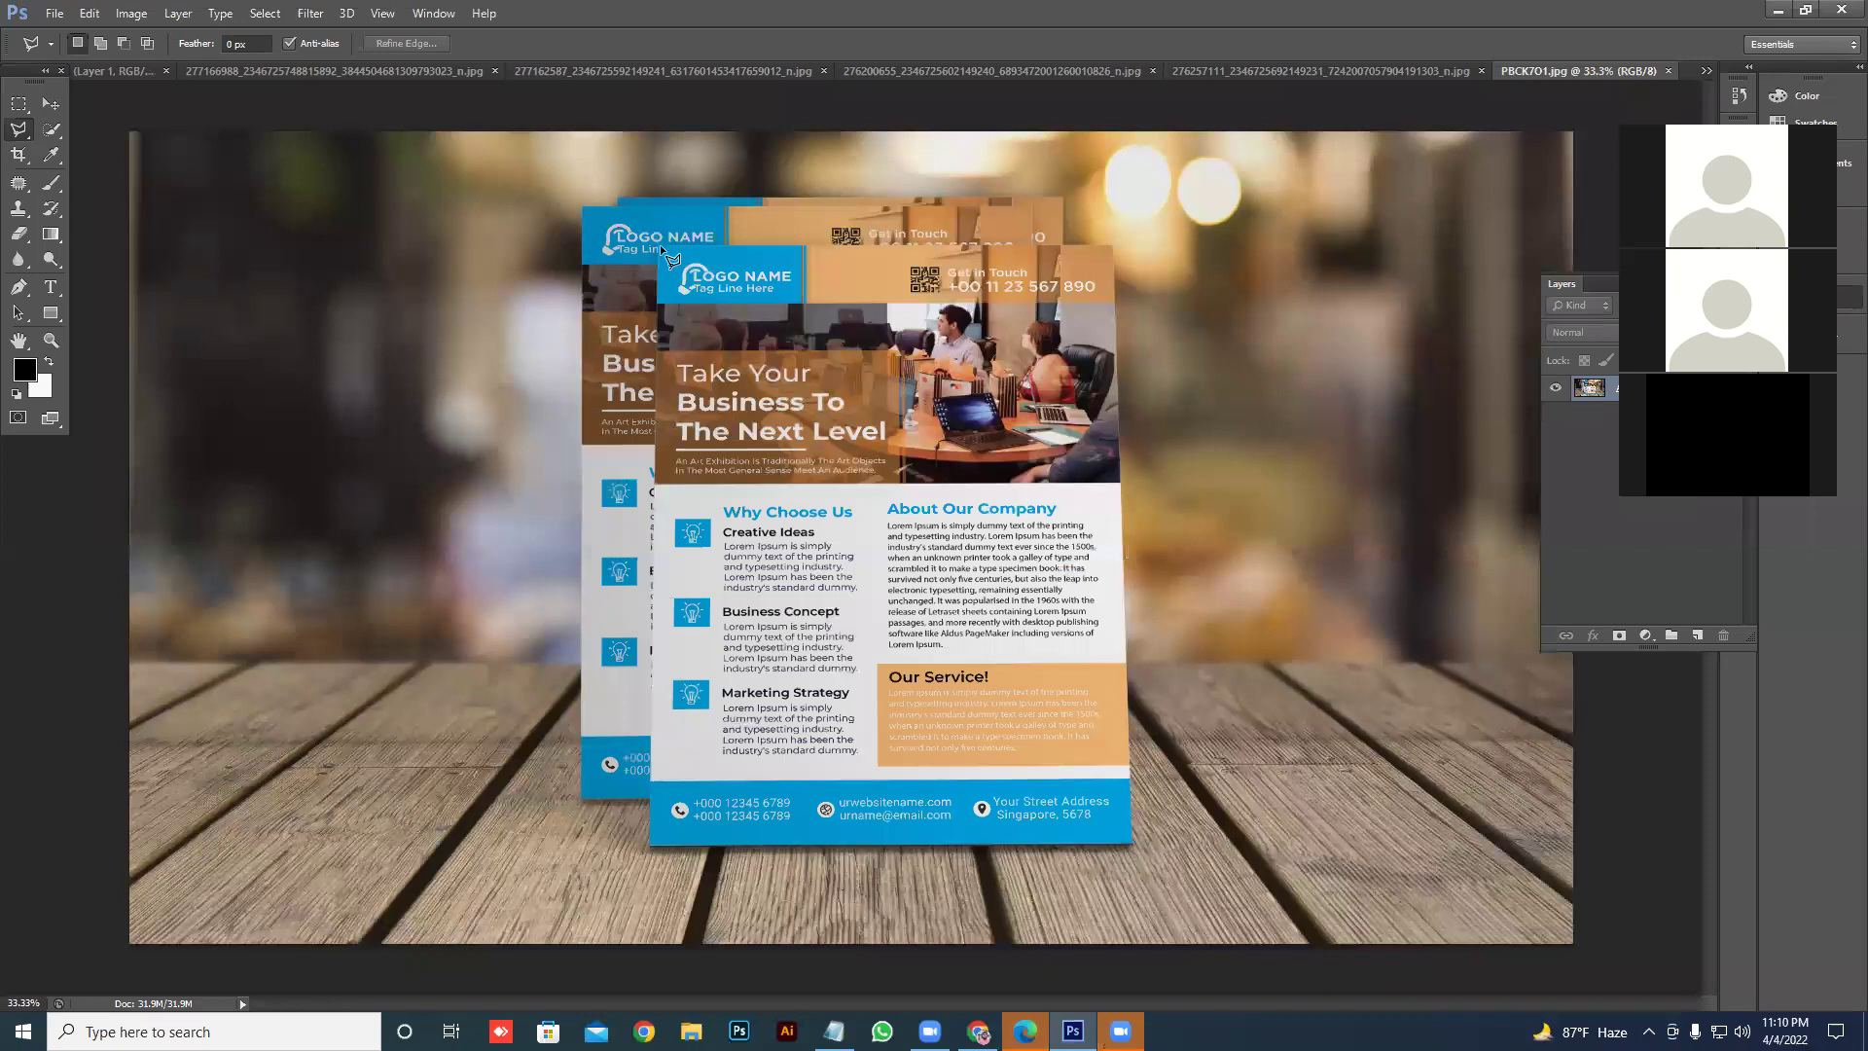
- After a trial Quick Selection, outline the front flyer's four corners with the Polygonal Lasso
{"action": "left_click", "coordinate": [54, 129]}
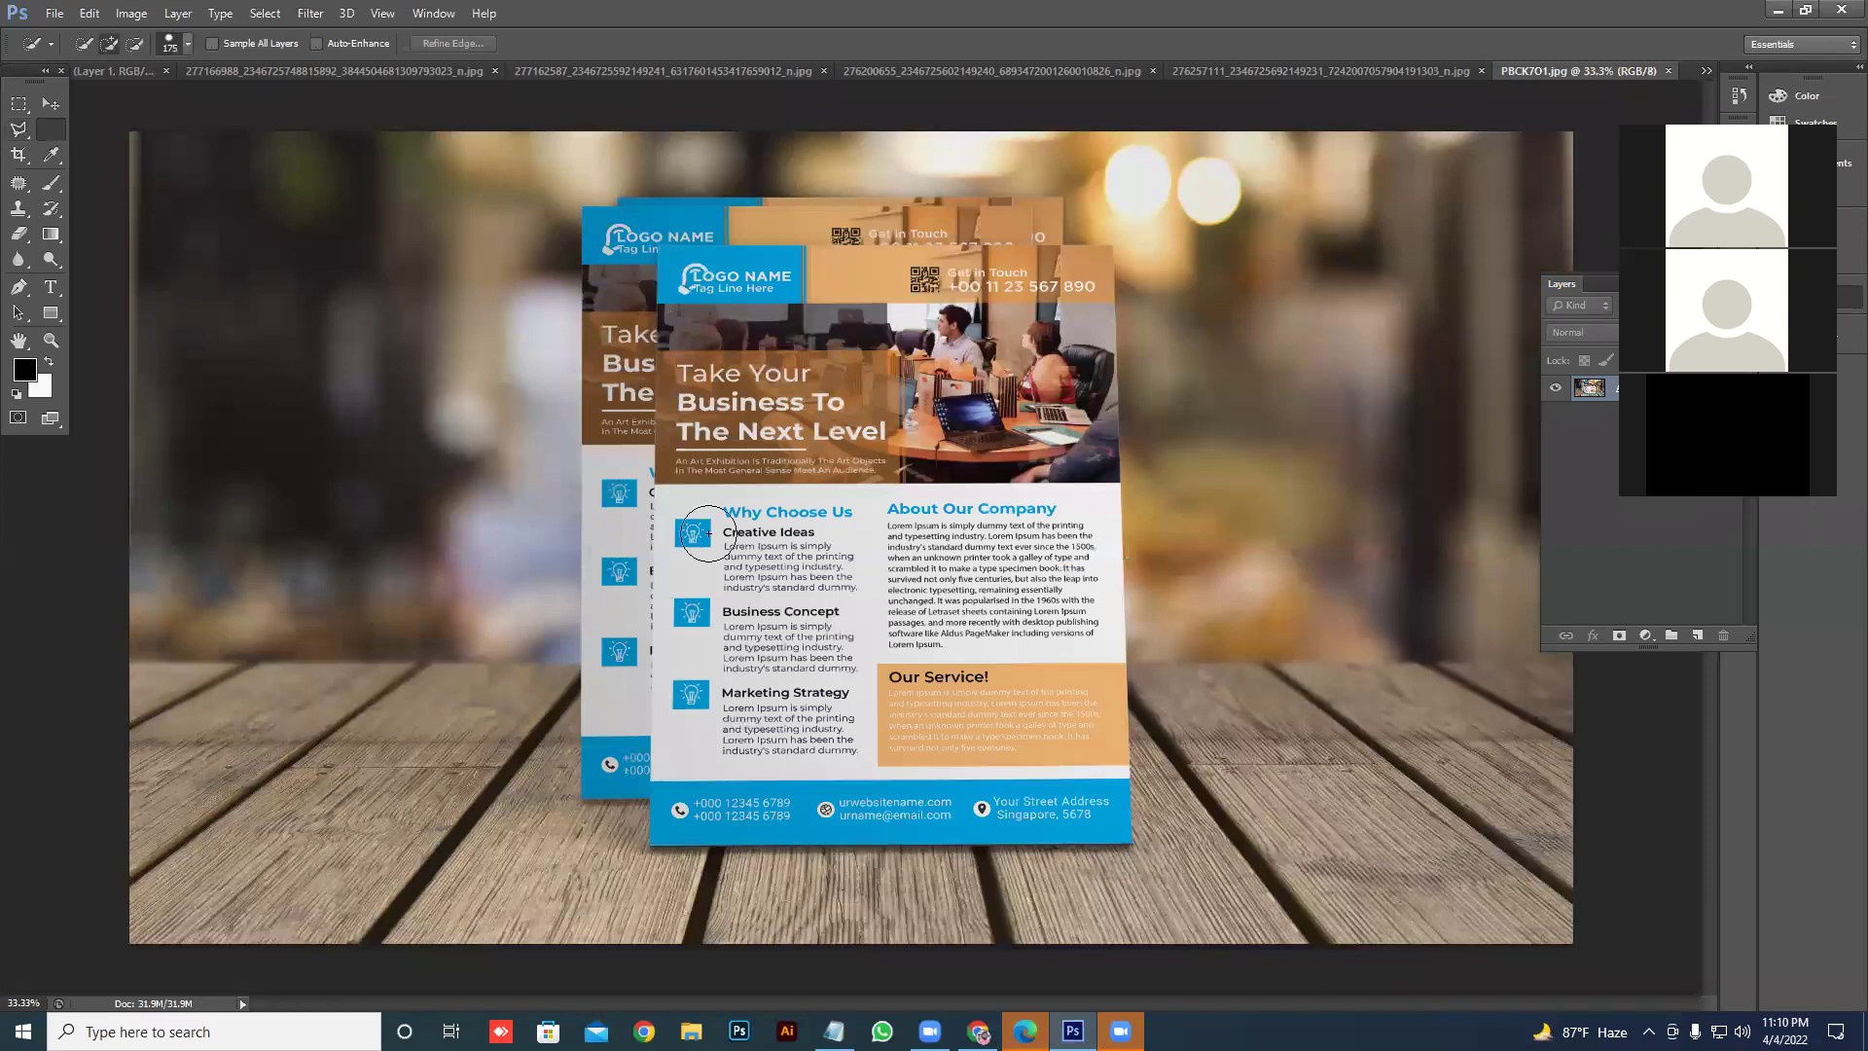
{"action": "mouse_move", "coordinate": [692, 501]}
{"action": "left_mouse_down"}
{"action": "mouse_move", "coordinate": [693, 351]}
{"action": "mouse_move", "coordinate": [664, 338]}
{"action": "left_mouse_up"}
{"action": "key", "text": "ctrl+d"}
{"action": "left_click", "coordinate": [23, 130]}
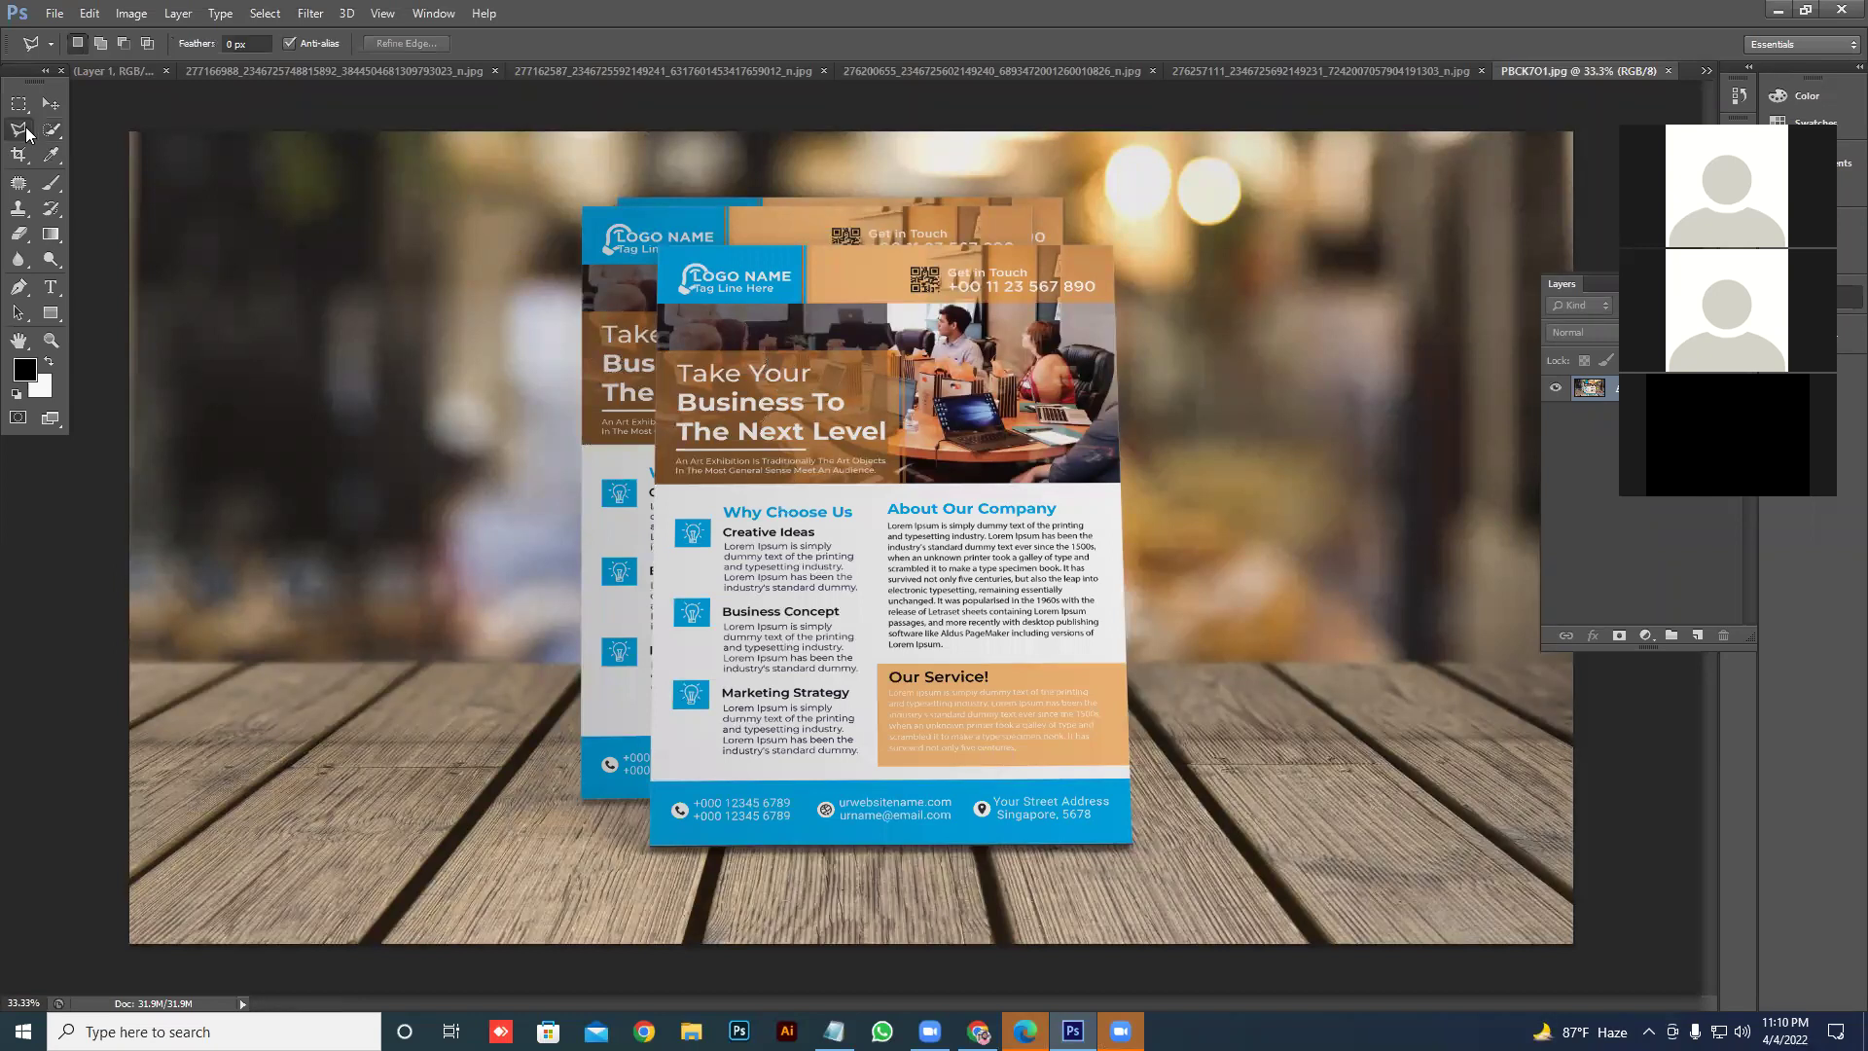
{"action": "left_click", "coordinate": [656, 242]}
{"action": "left_click", "coordinate": [648, 843]}
{"action": "left_click", "coordinate": [1124, 845]}
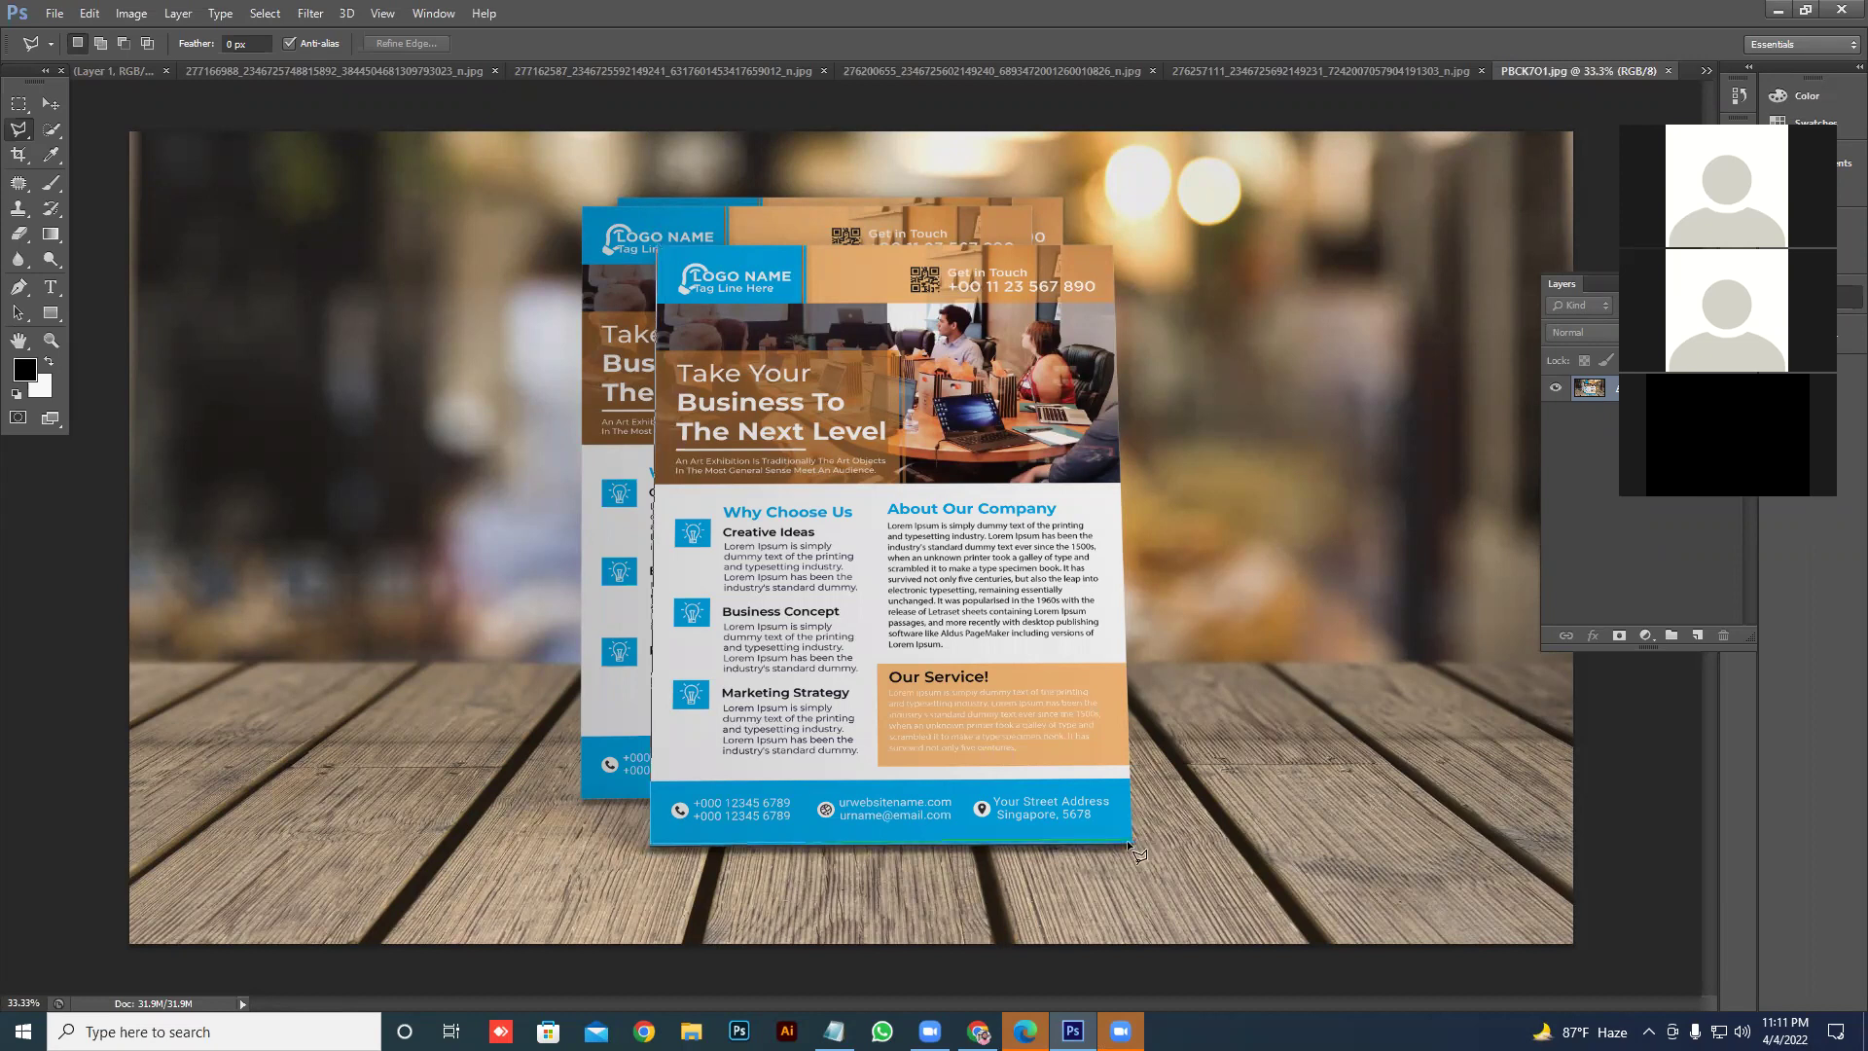
{"action": "left_click", "coordinate": [1112, 249]}
{"action": "left_click", "coordinate": [654, 243]}
{"action": "left_click", "coordinate": [657, 249]}
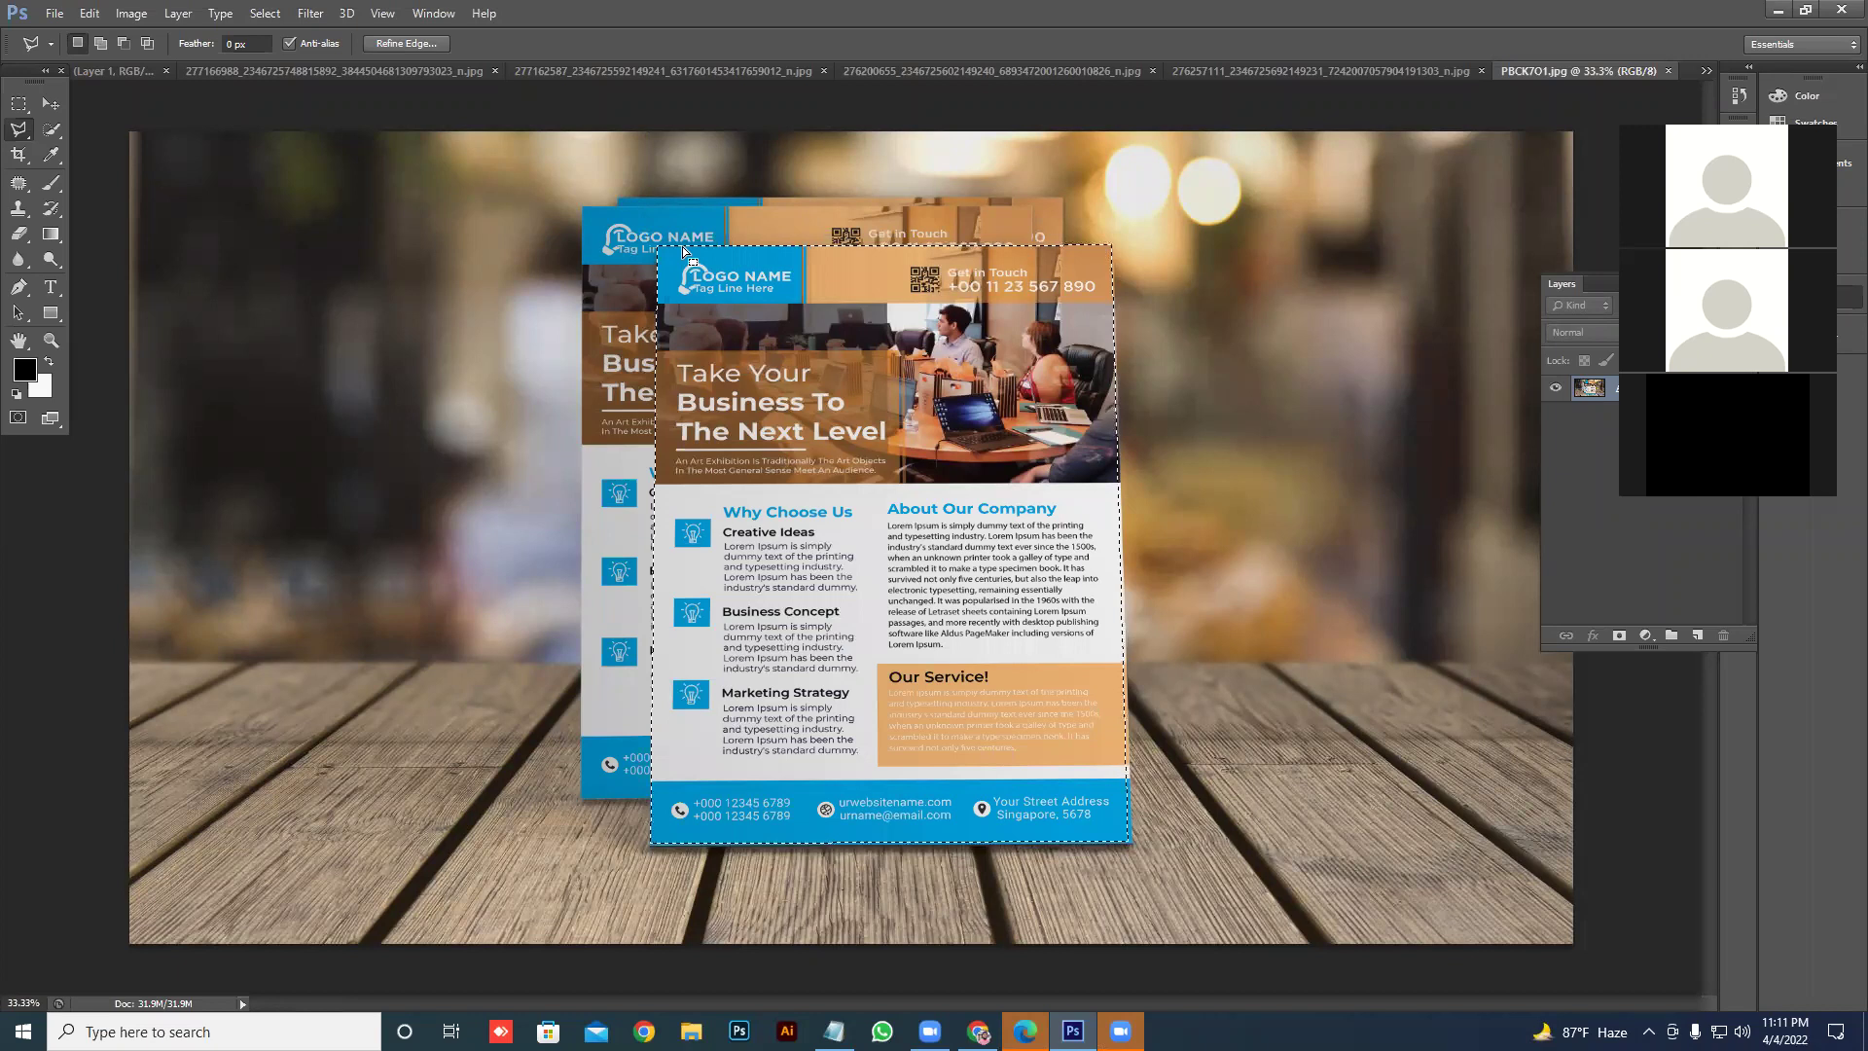
- Test moving and masking the front flyer, undo both, and deselect
{"action": "key", "text": "v"}
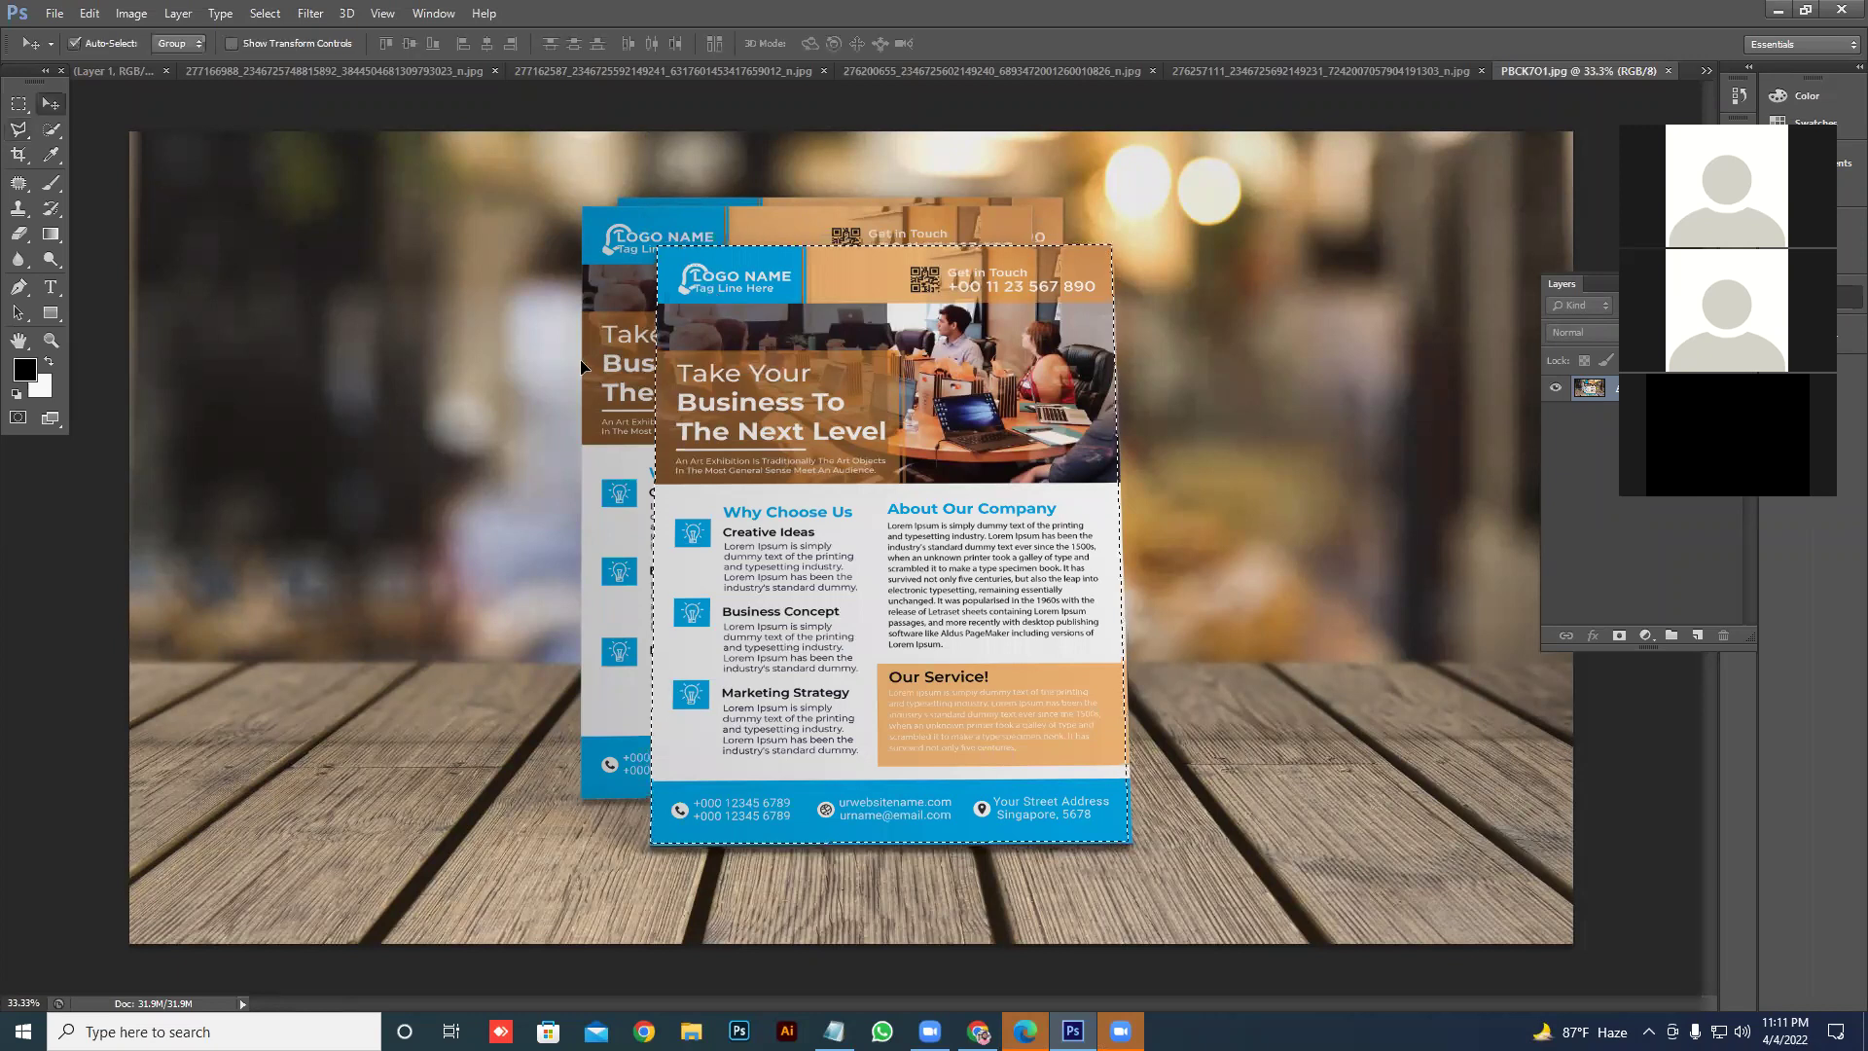
{"action": "left_click_drag", "start_coordinate": [878, 372], "coordinate": [582, 366]}
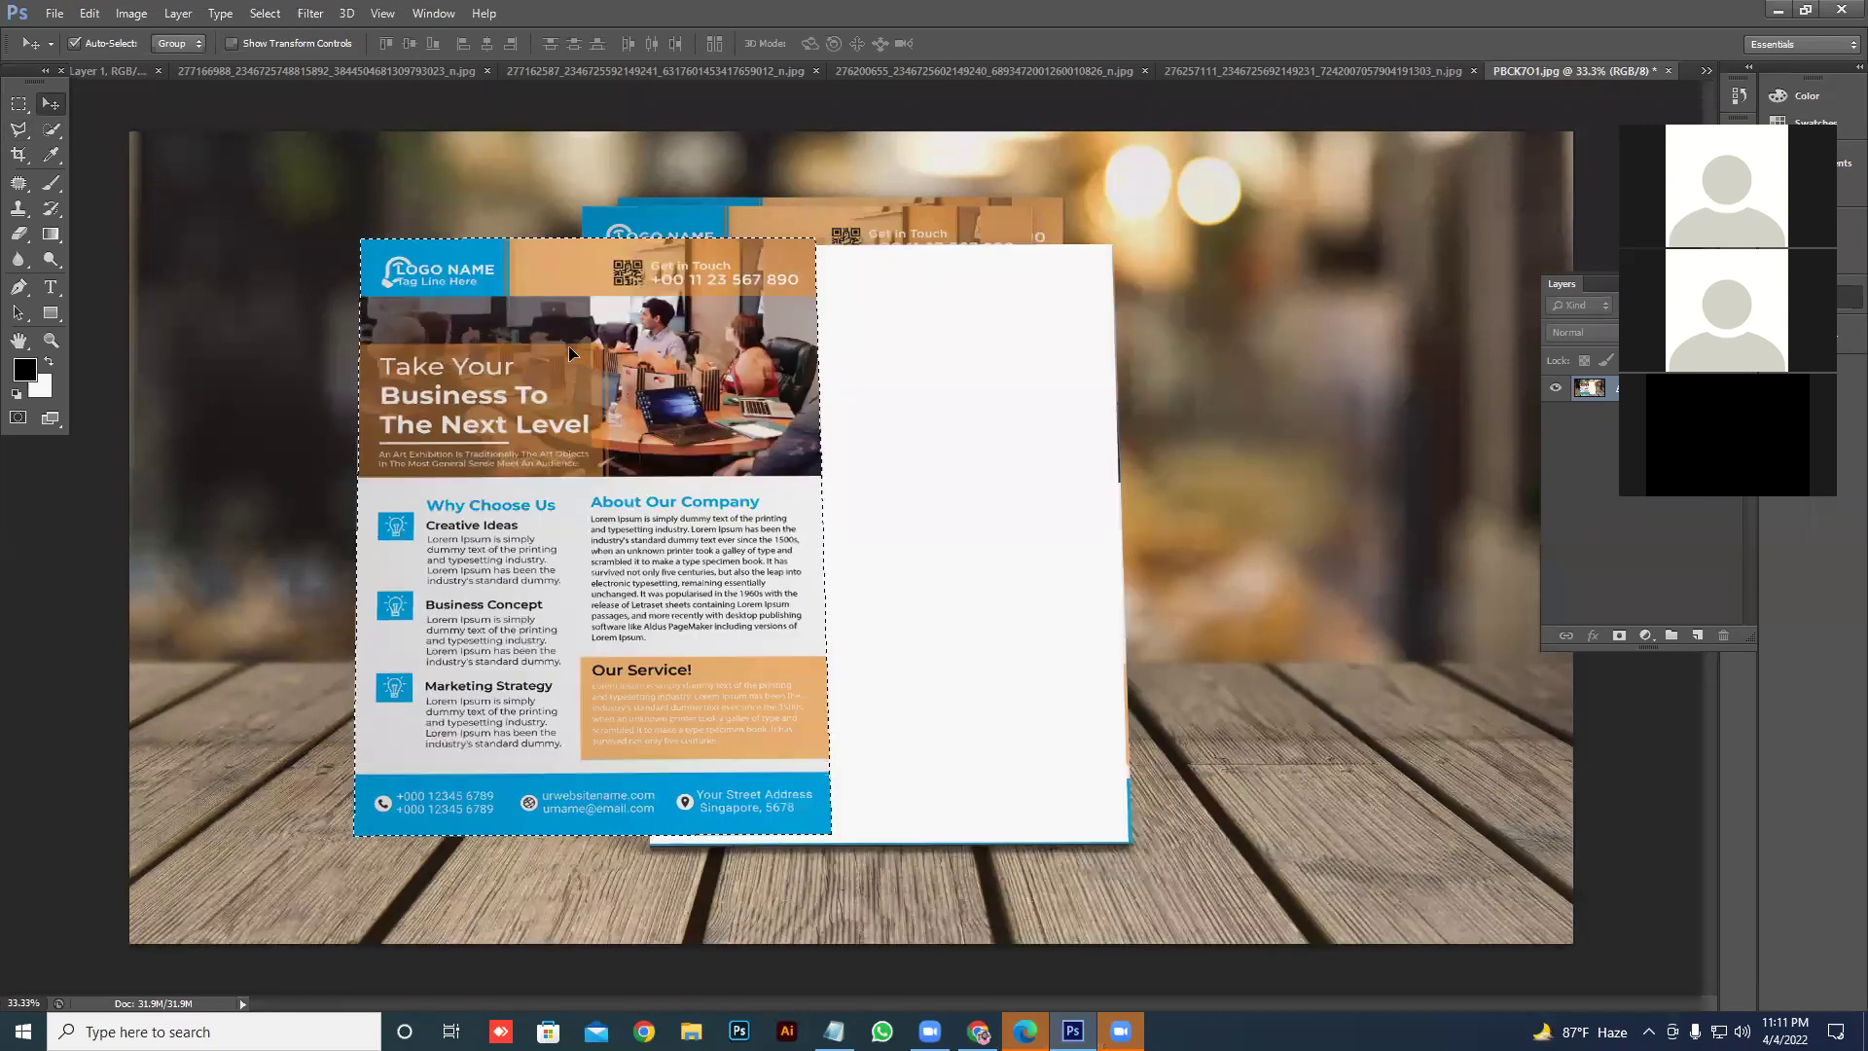
{"action": "key", "text": "ctrl+z"}
{"action": "left_click", "coordinate": [1618, 635]}
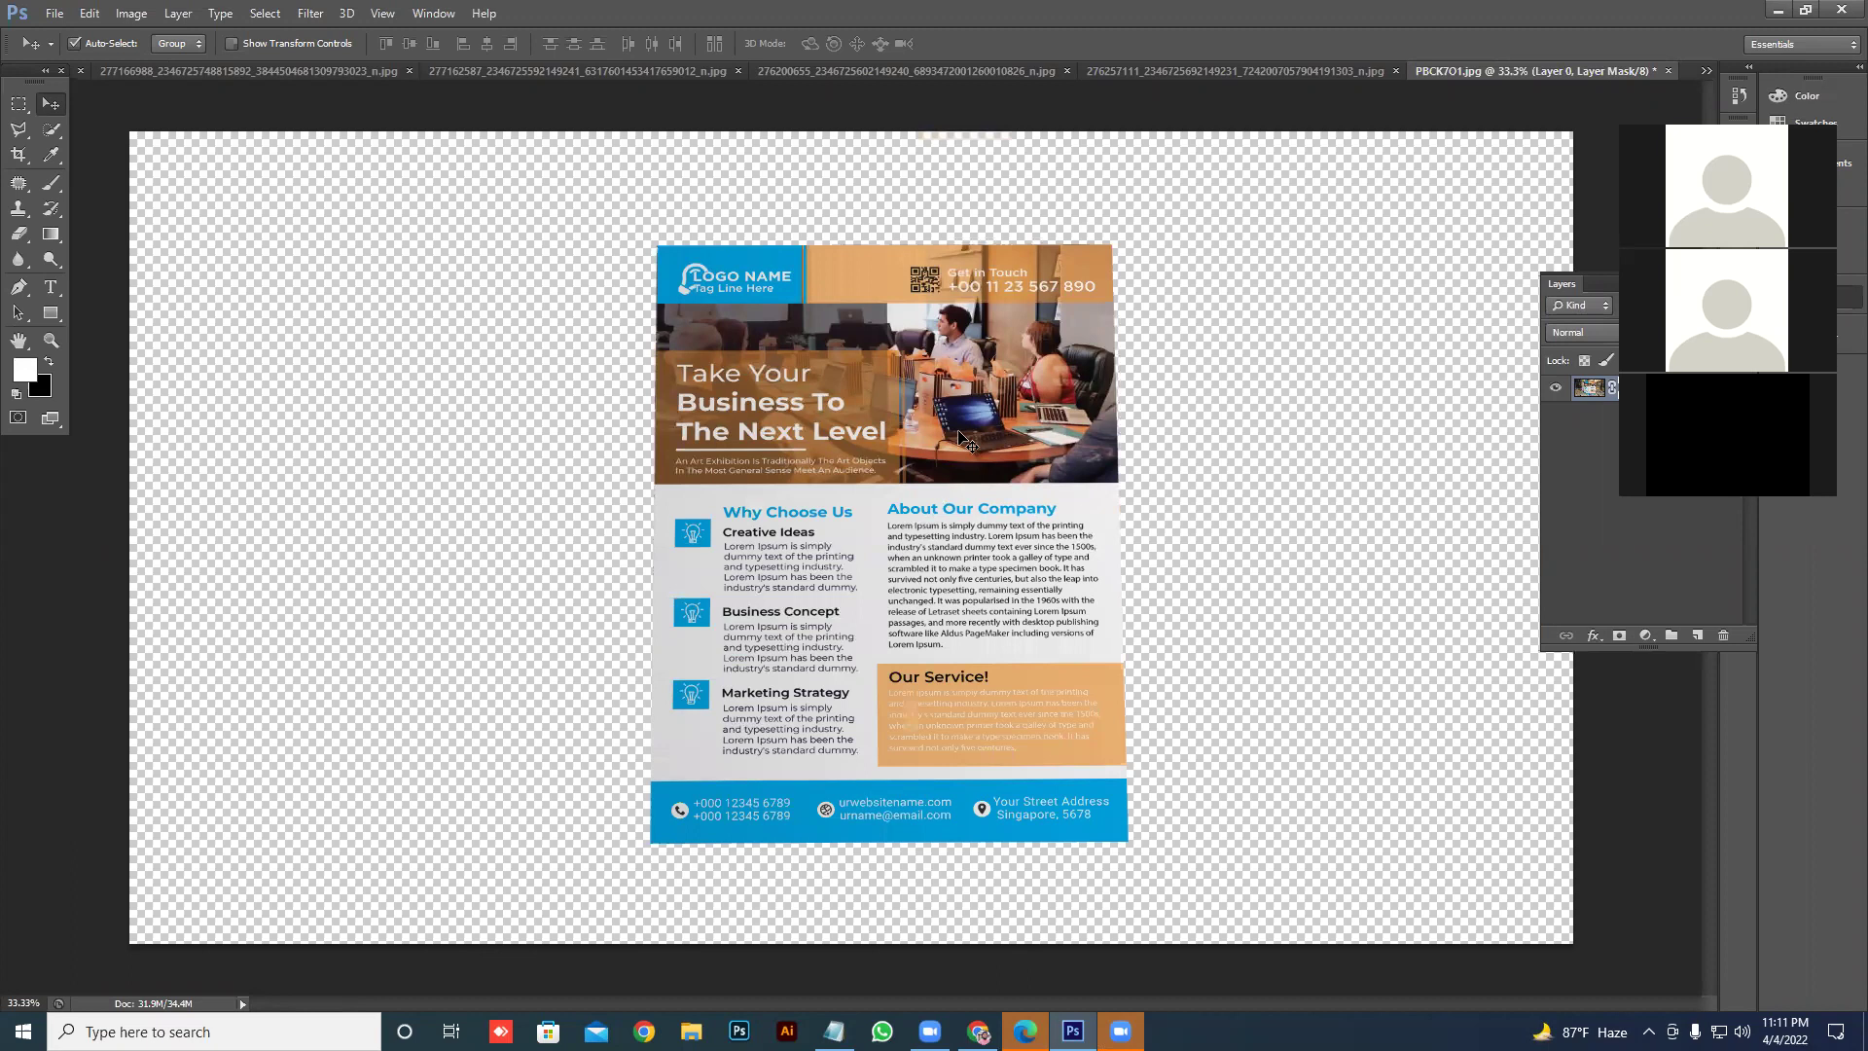
{"action": "key", "text": "ctrl+z"}
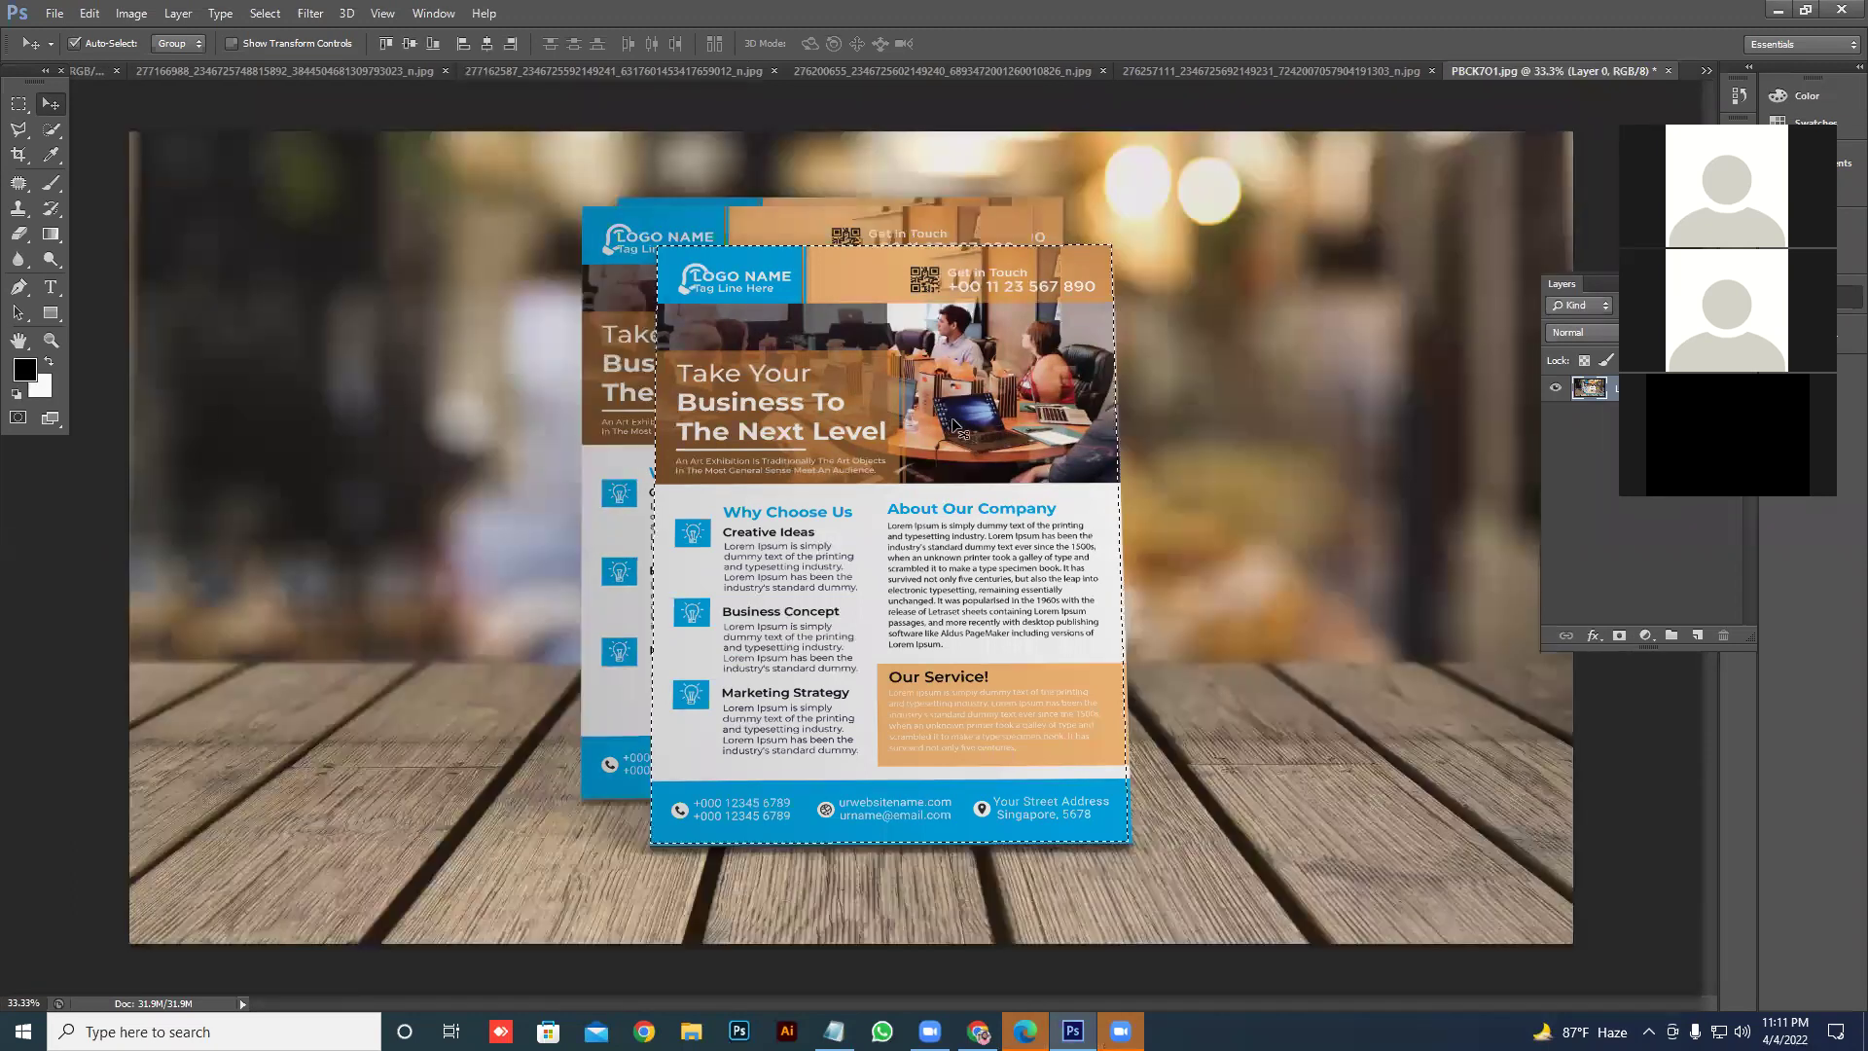
{"action": "scroll", "coordinate": [952, 424], "scroll_direction": "down", "scroll_amount": 1}
{"action": "key", "text": "ctrl+d"}
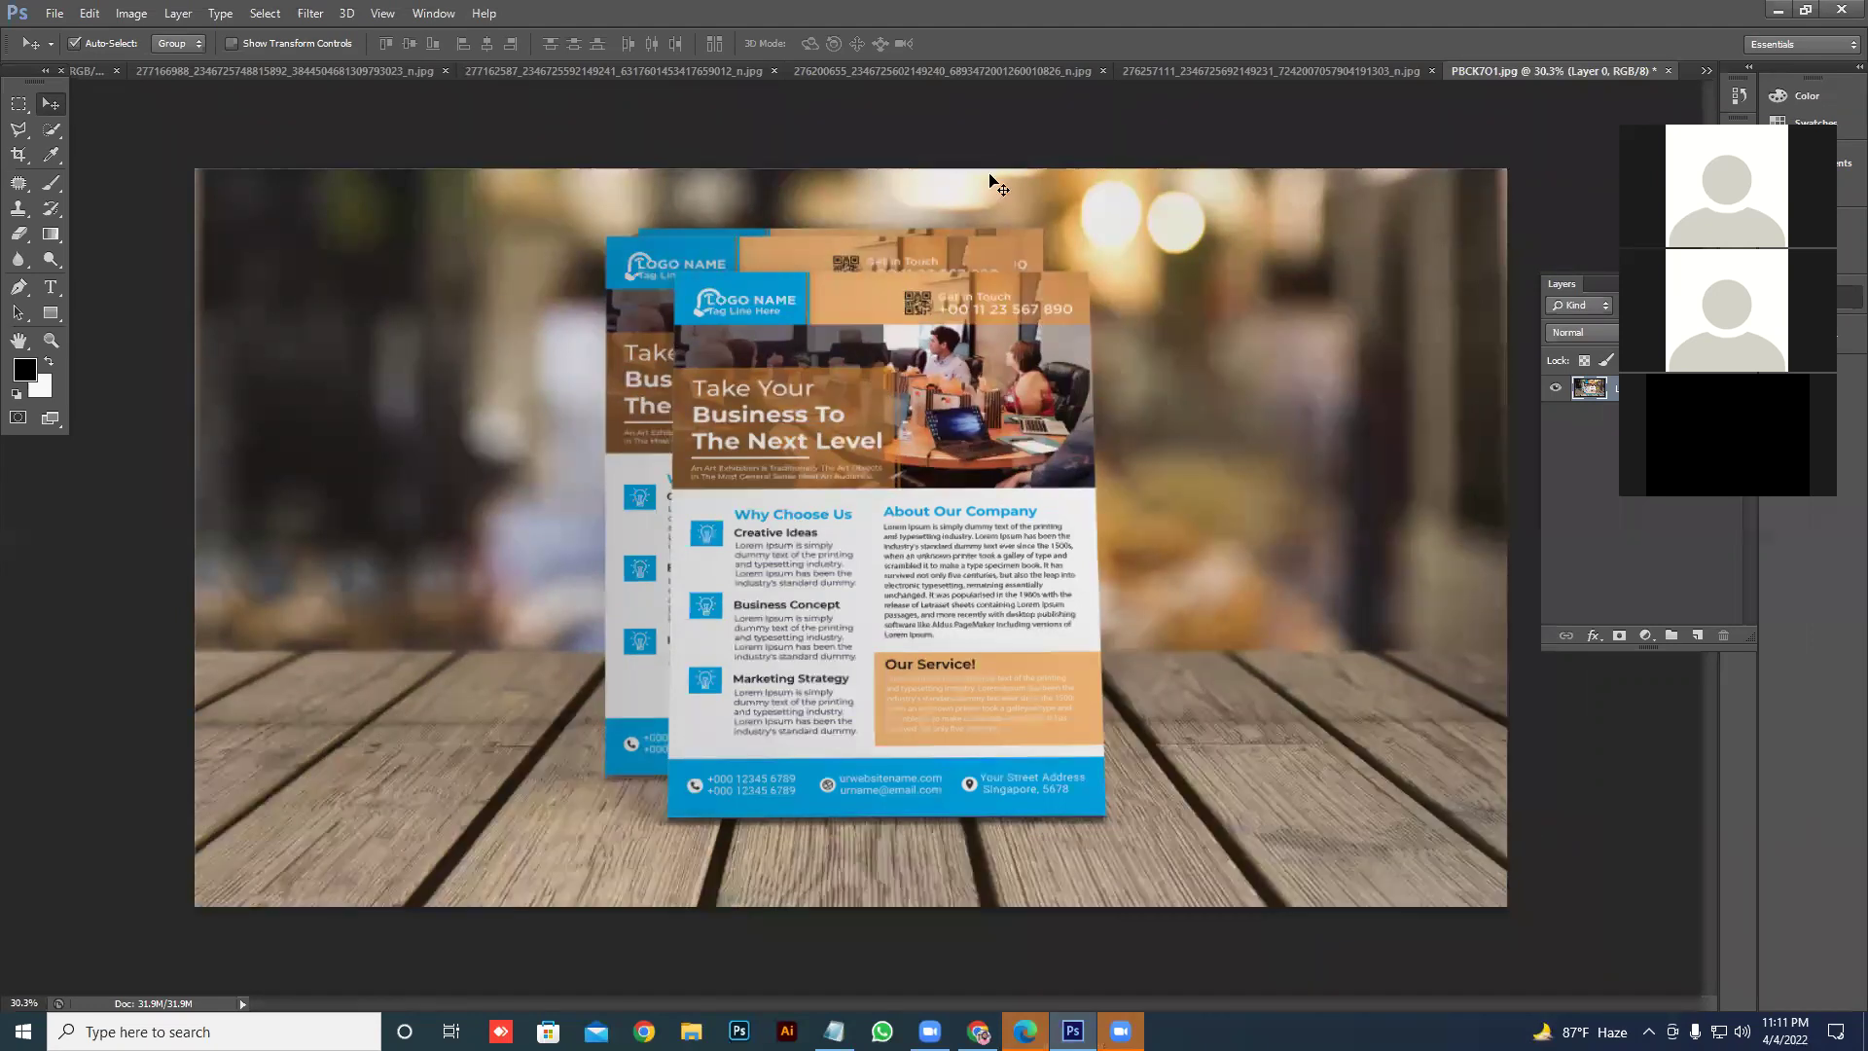
- With the Magnetic Lasso, trace around the yellow mug and its handle
{"action": "right_click", "coordinate": [18, 129]}
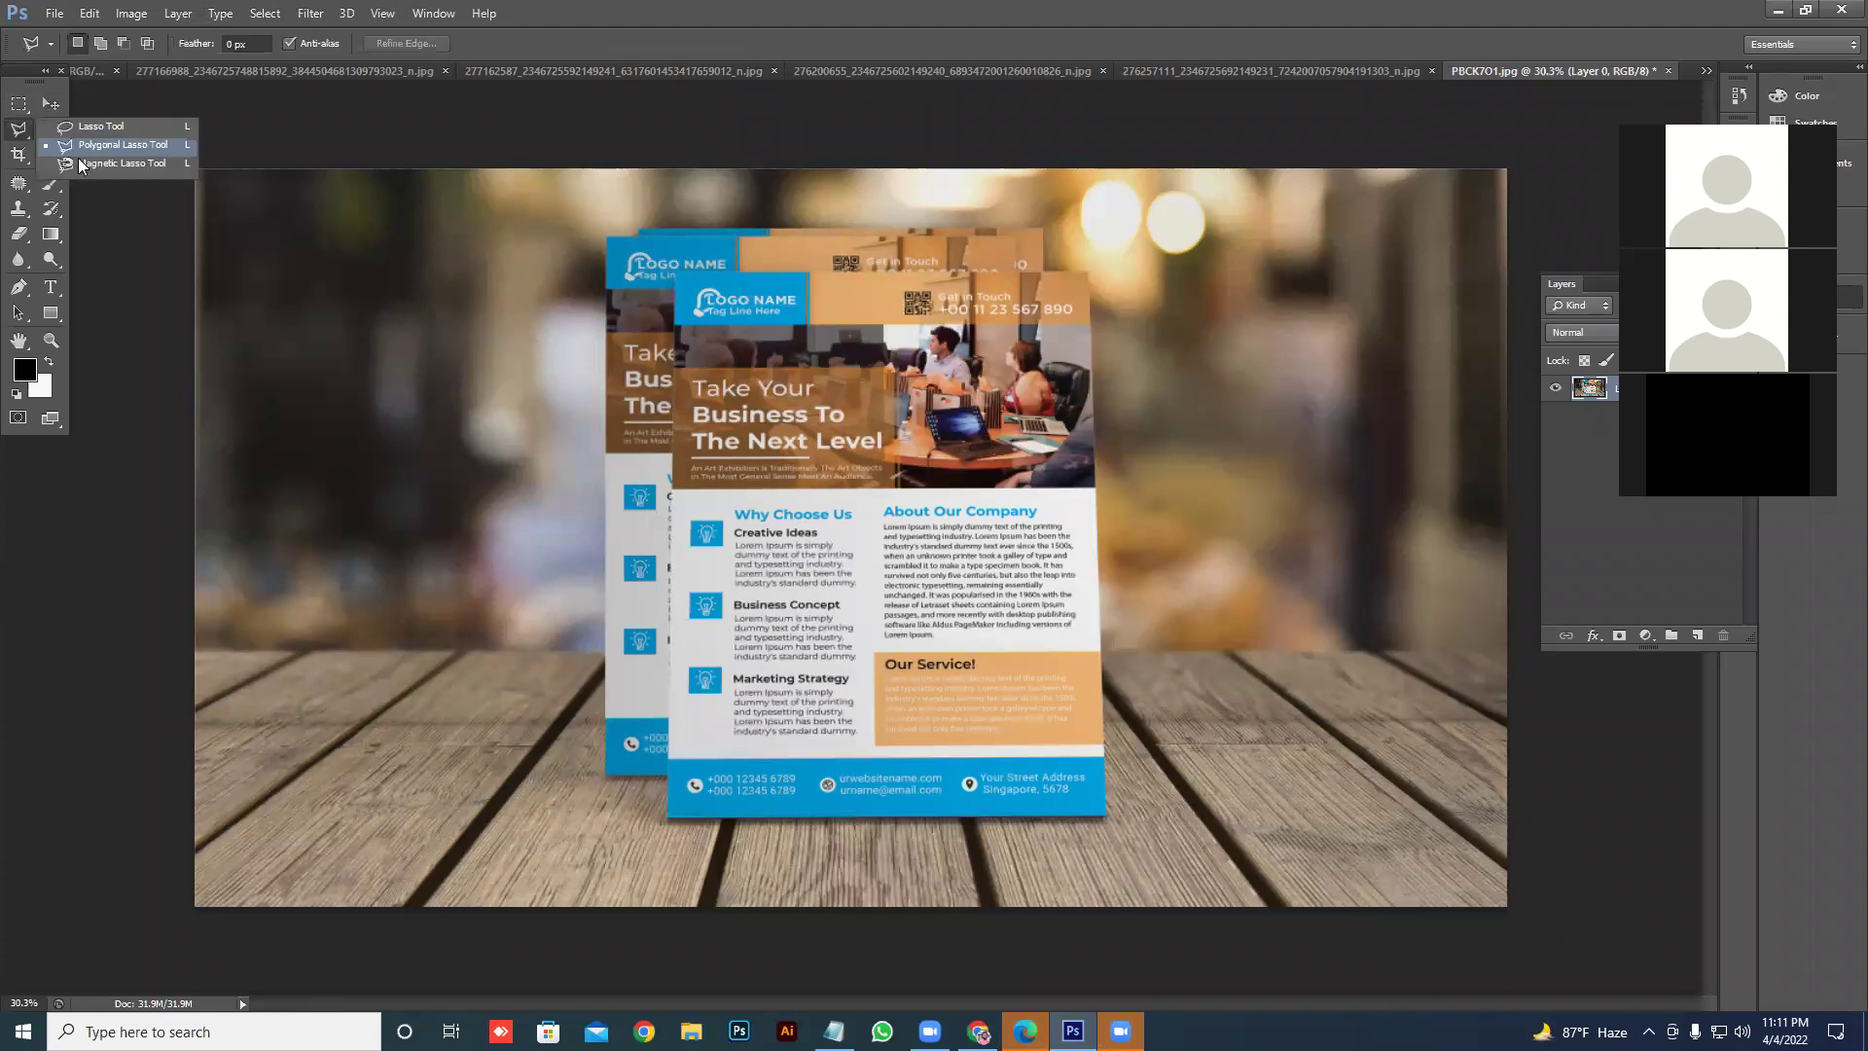
{"action": "left_click", "coordinate": [83, 164]}
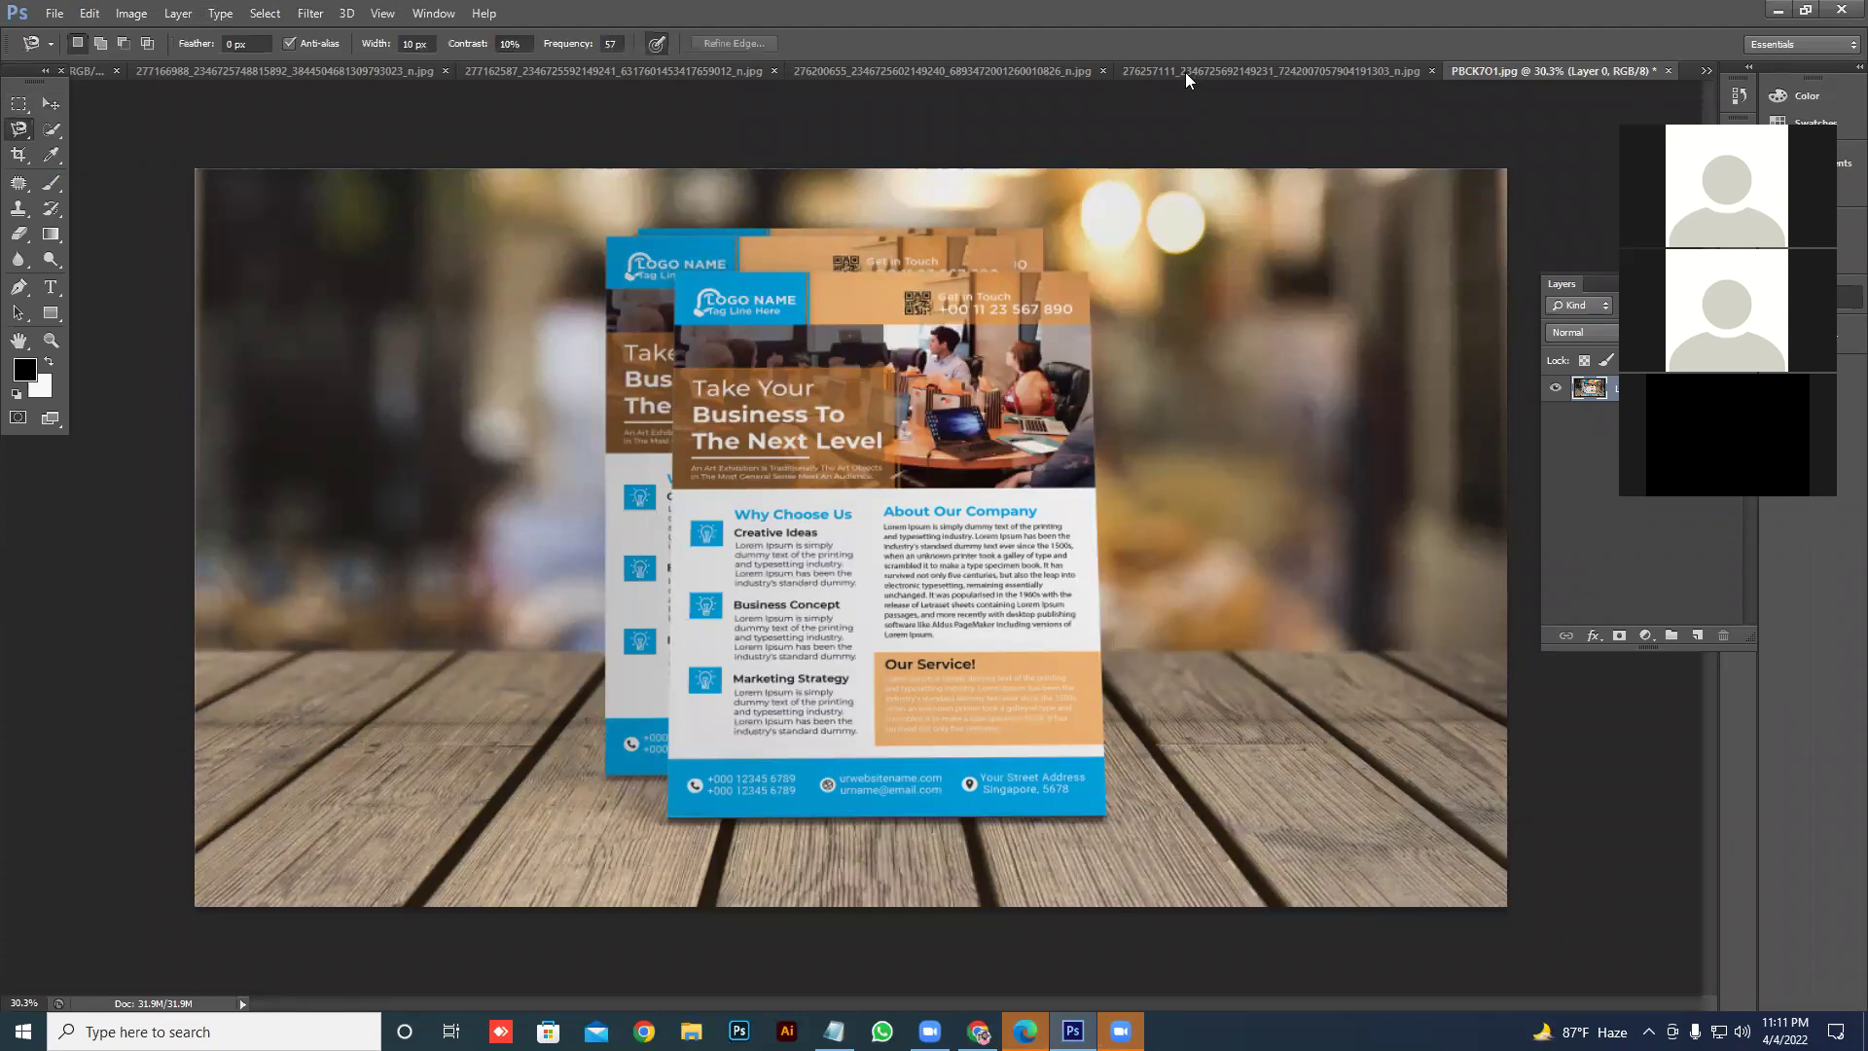
{"action": "left_click", "coordinate": [1185, 72]}
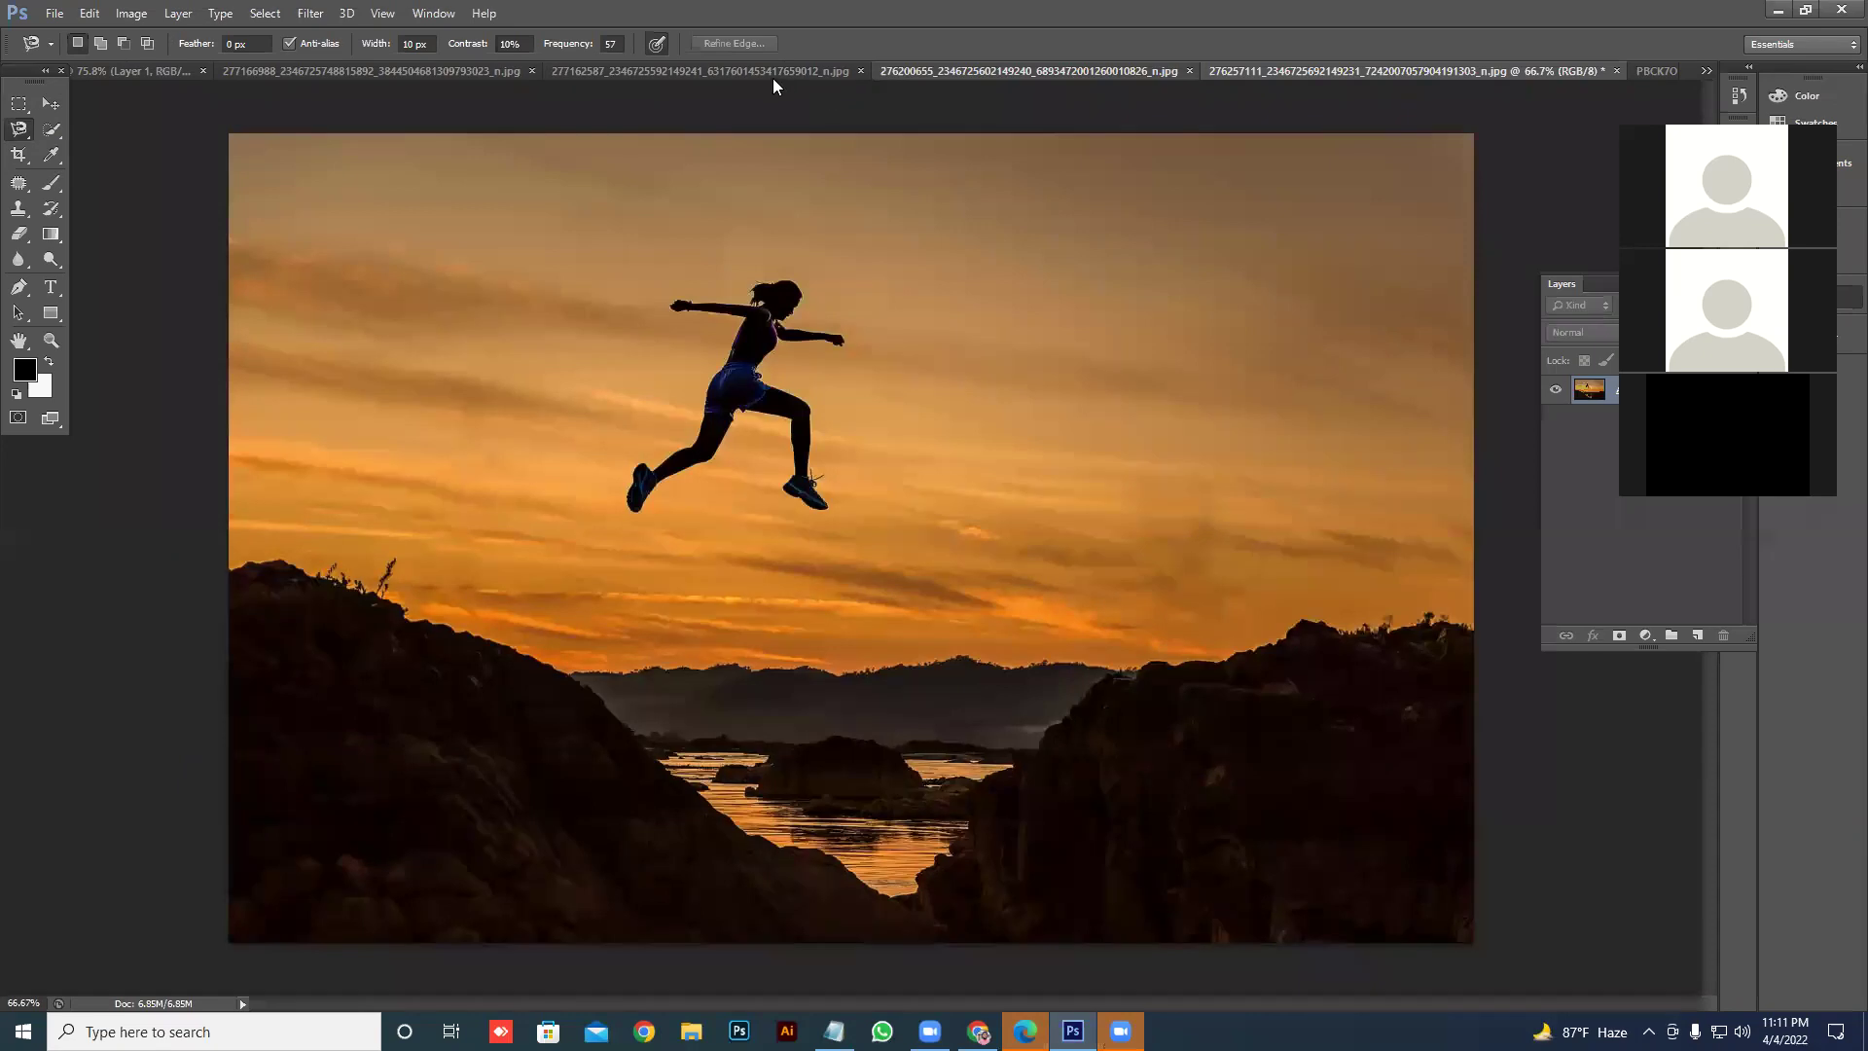
{"action": "key", "text": "ctrl+shift+Tab"}
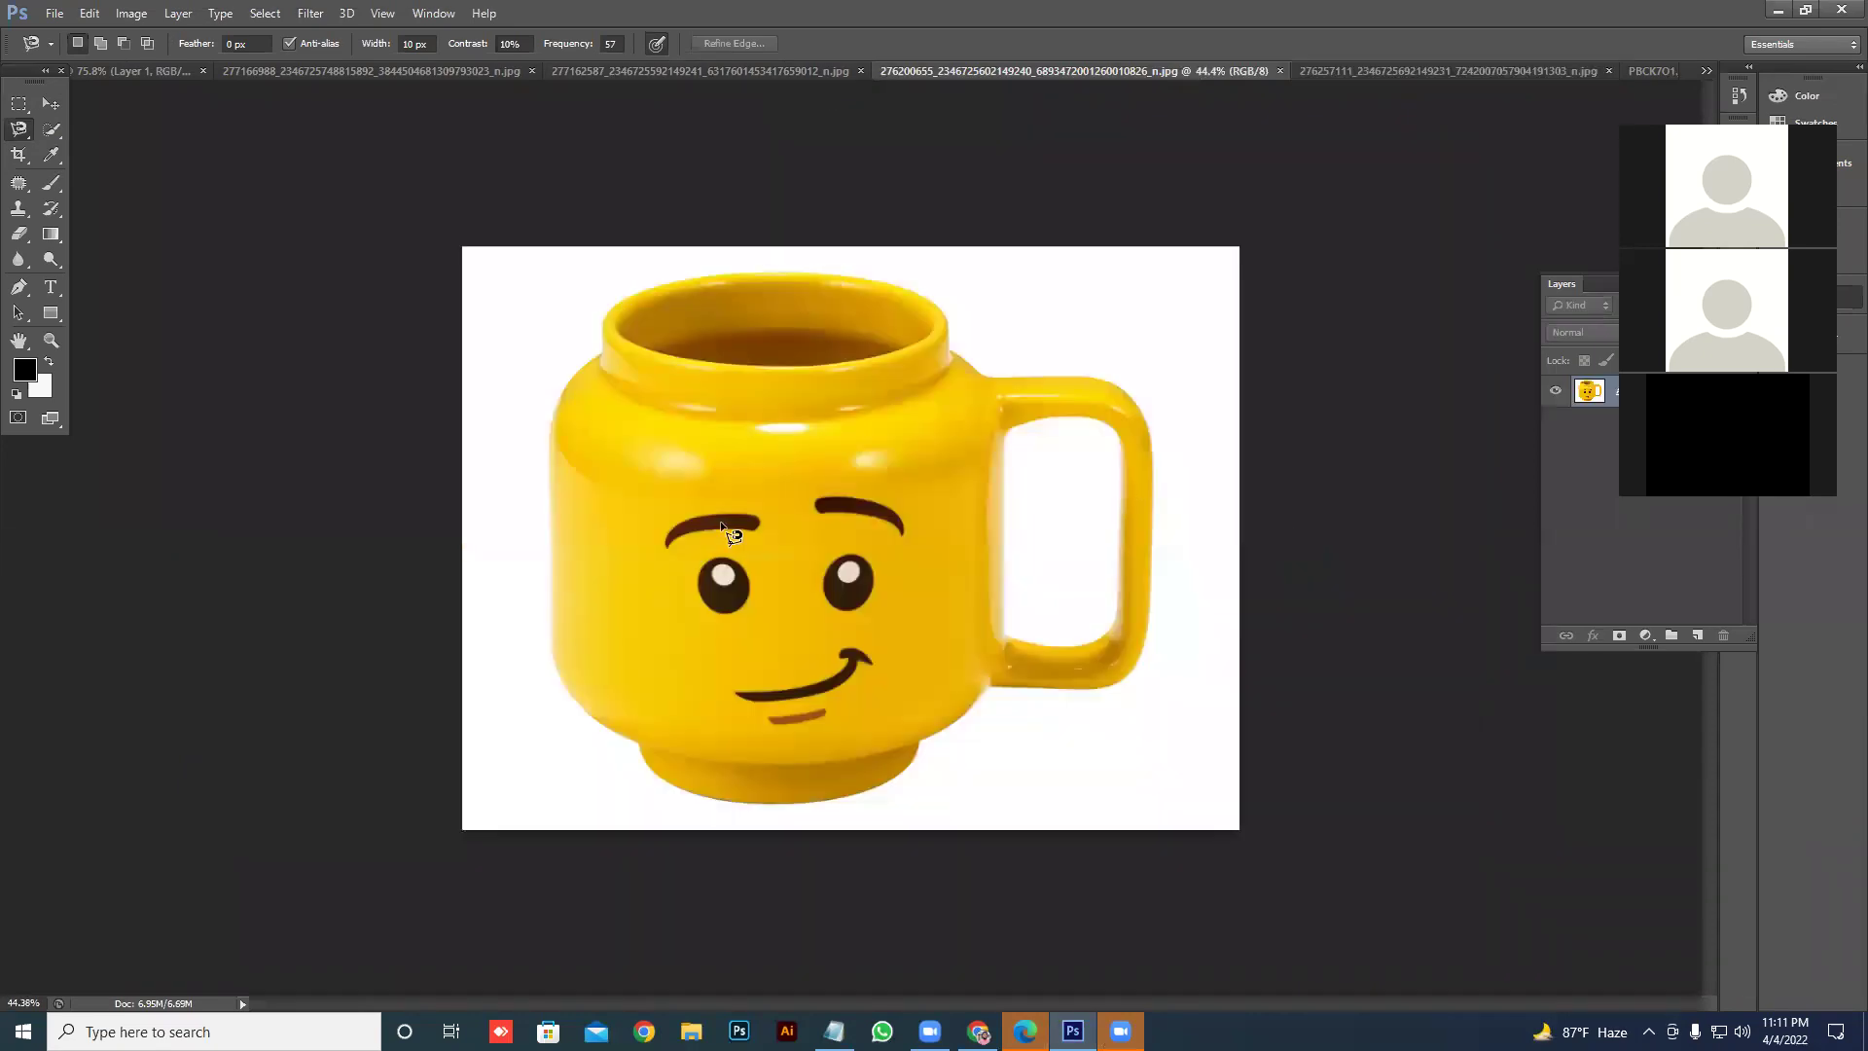
{"action": "left_click", "coordinate": [638, 740]}
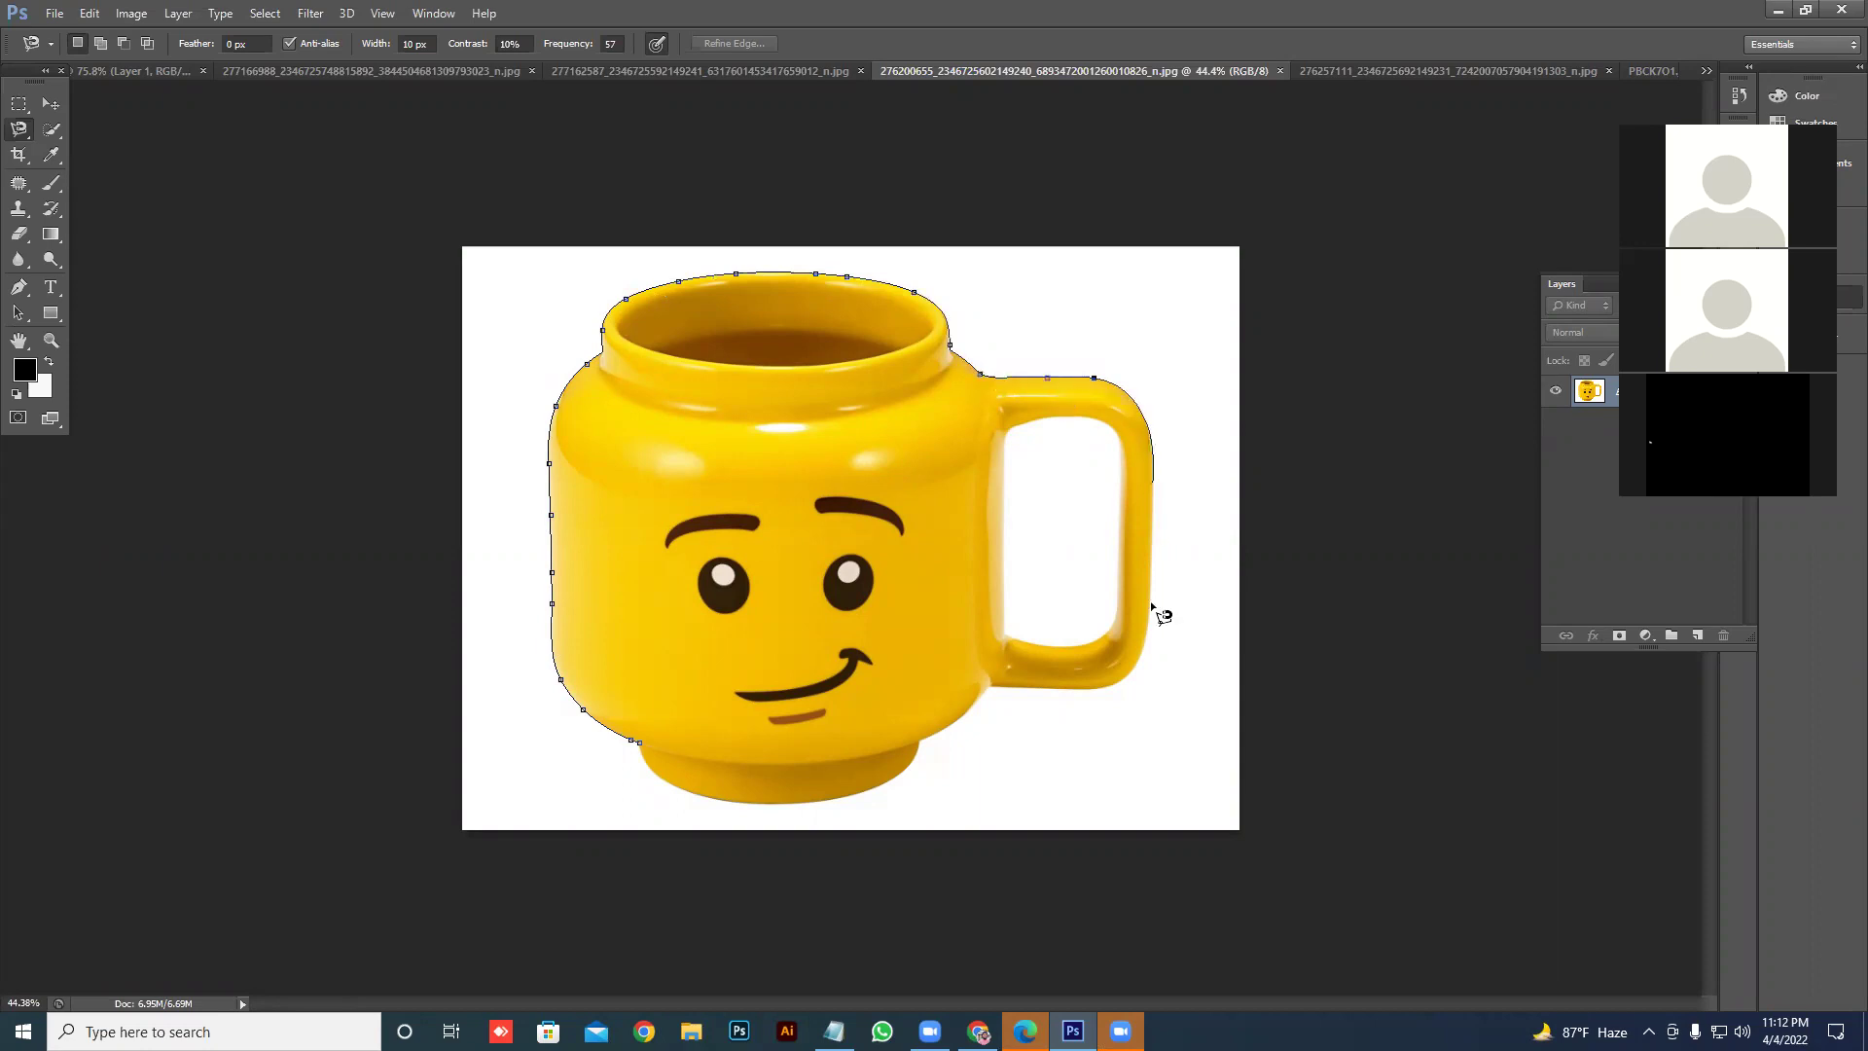
{"action": "mouse_move", "coordinate": [1063, 691]}
{"action": "left_mouse_down"}
{"action": "mouse_move", "coordinate": [980, 694]}
{"action": "mouse_move", "coordinate": [890, 771]}
{"action": "mouse_move", "coordinate": [828, 791]}
{"action": "mouse_move", "coordinate": [705, 803]}
{"action": "mouse_move", "coordinate": [637, 744]}
{"action": "left_mouse_up"}
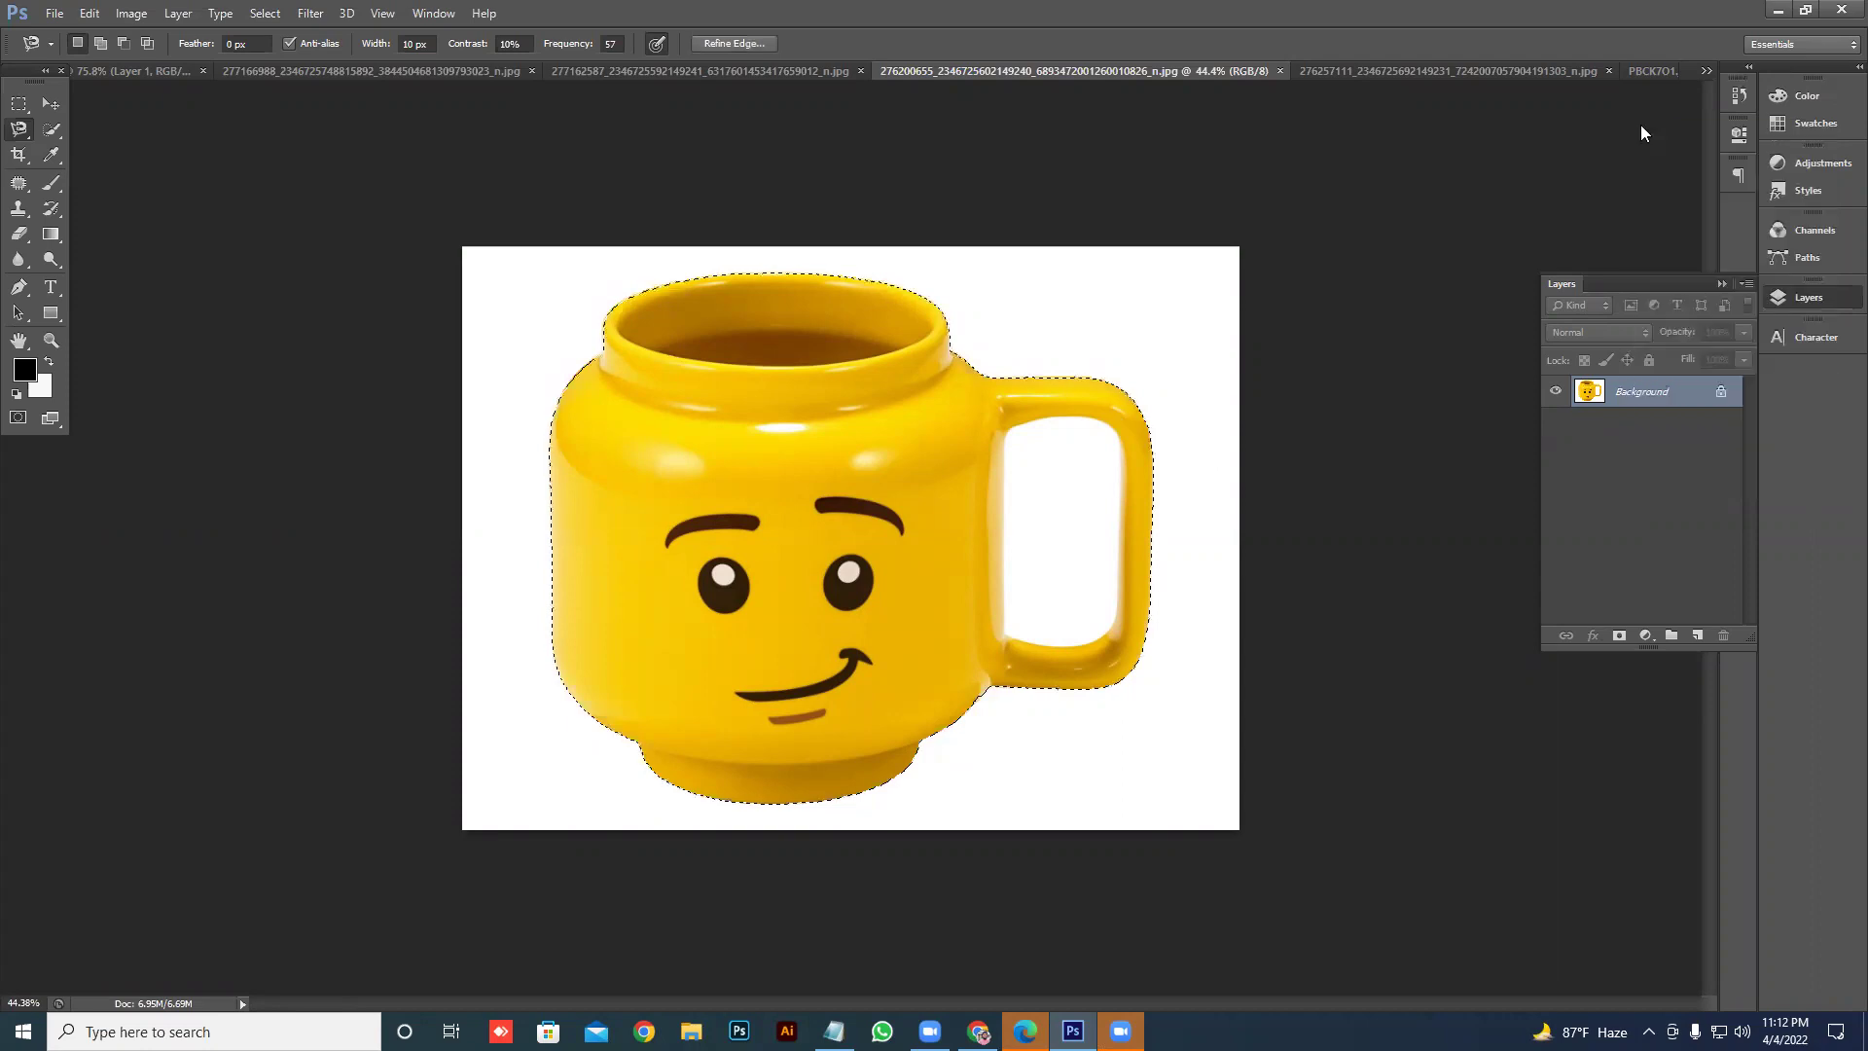
- Undo the trial mask and subtract the handle's inner gap from the selection with the Magnetic Lasso
{"action": "left_click", "coordinate": [1618, 636]}
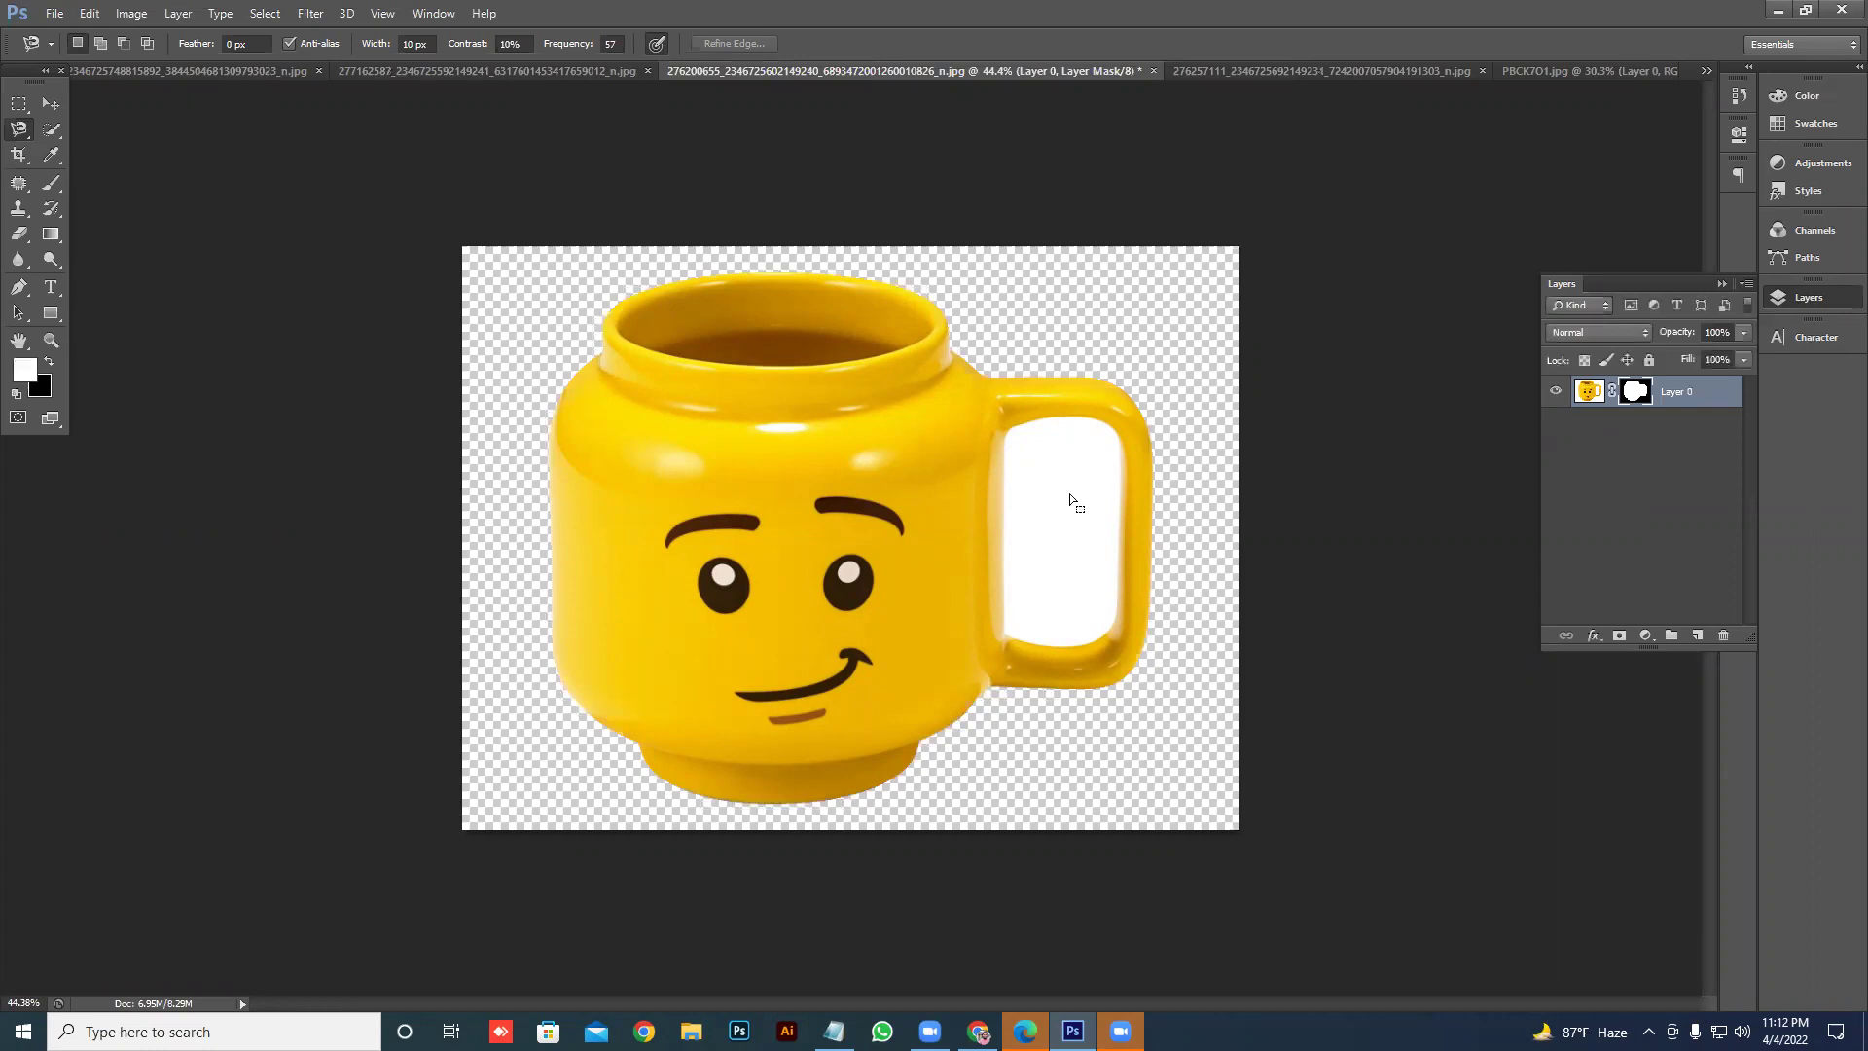
{"action": "key", "text": "ctrl+z"}
{"action": "left_click", "coordinate": [125, 43]}
{"action": "left_click", "coordinate": [1004, 429]}
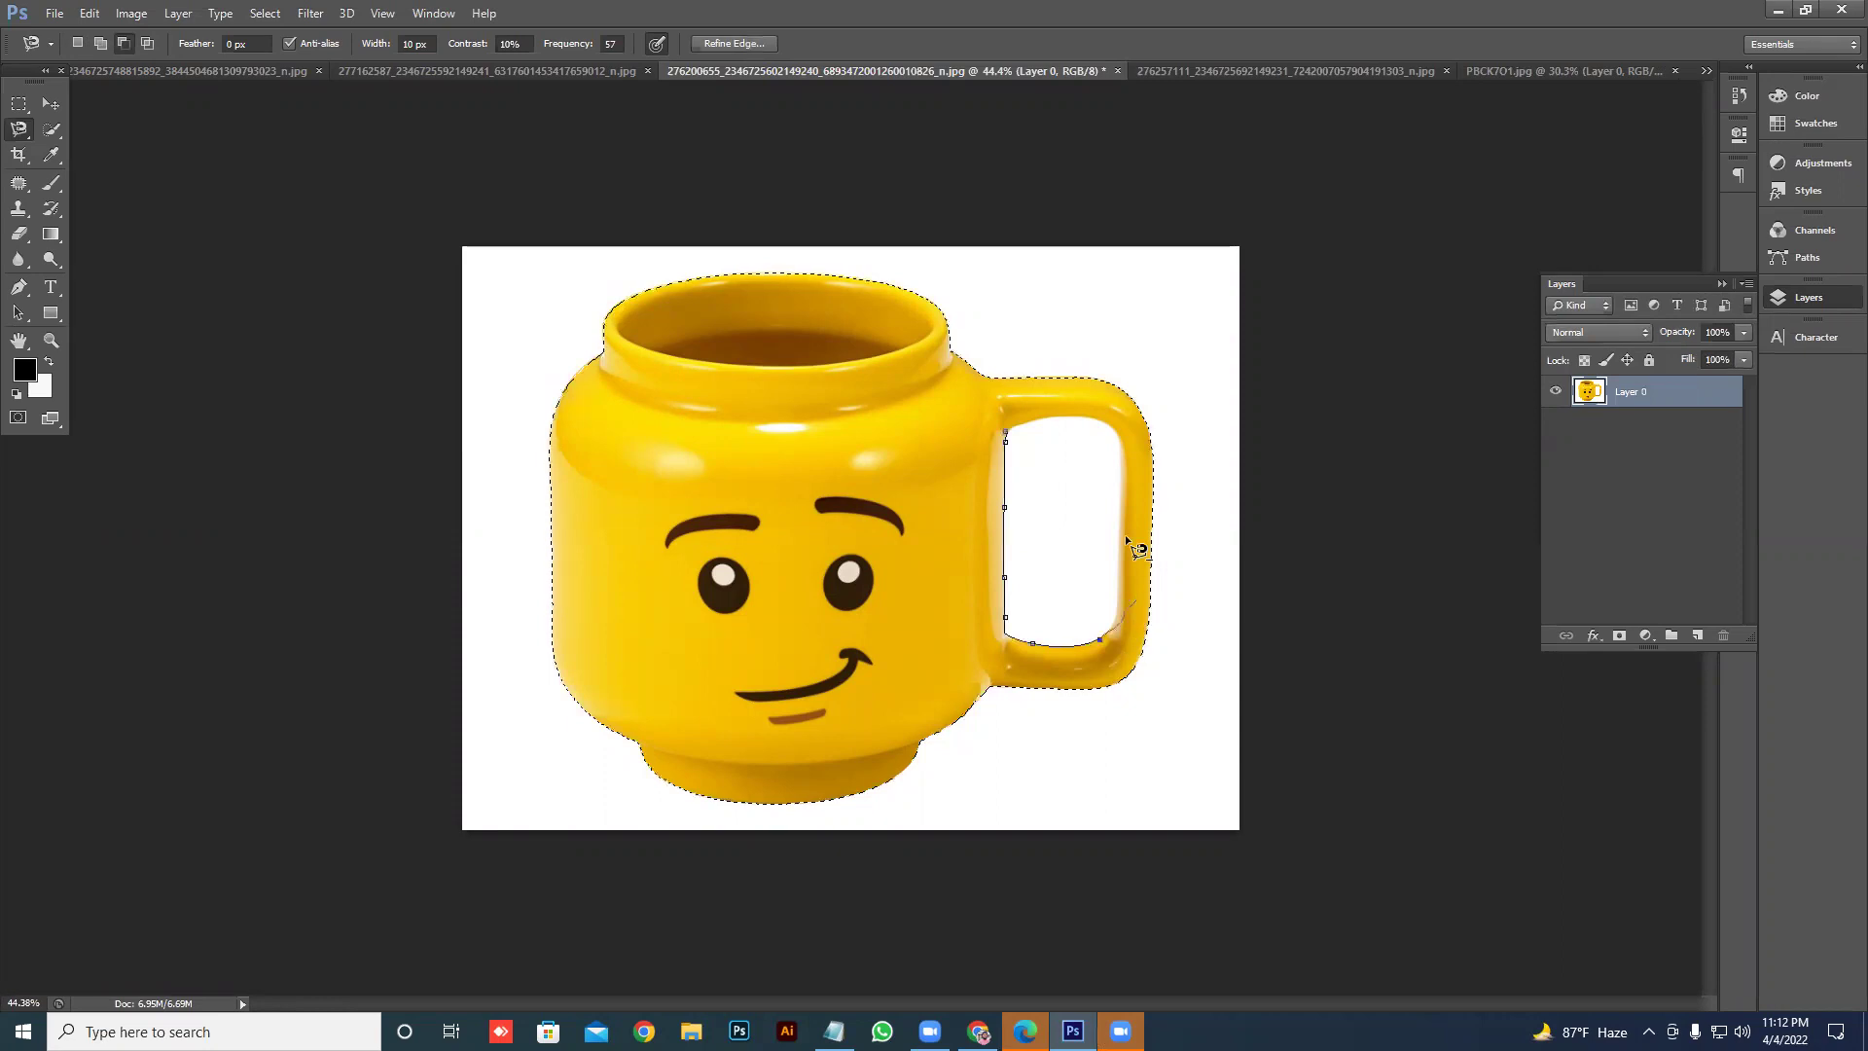
{"action": "left_click", "coordinate": [1007, 437]}
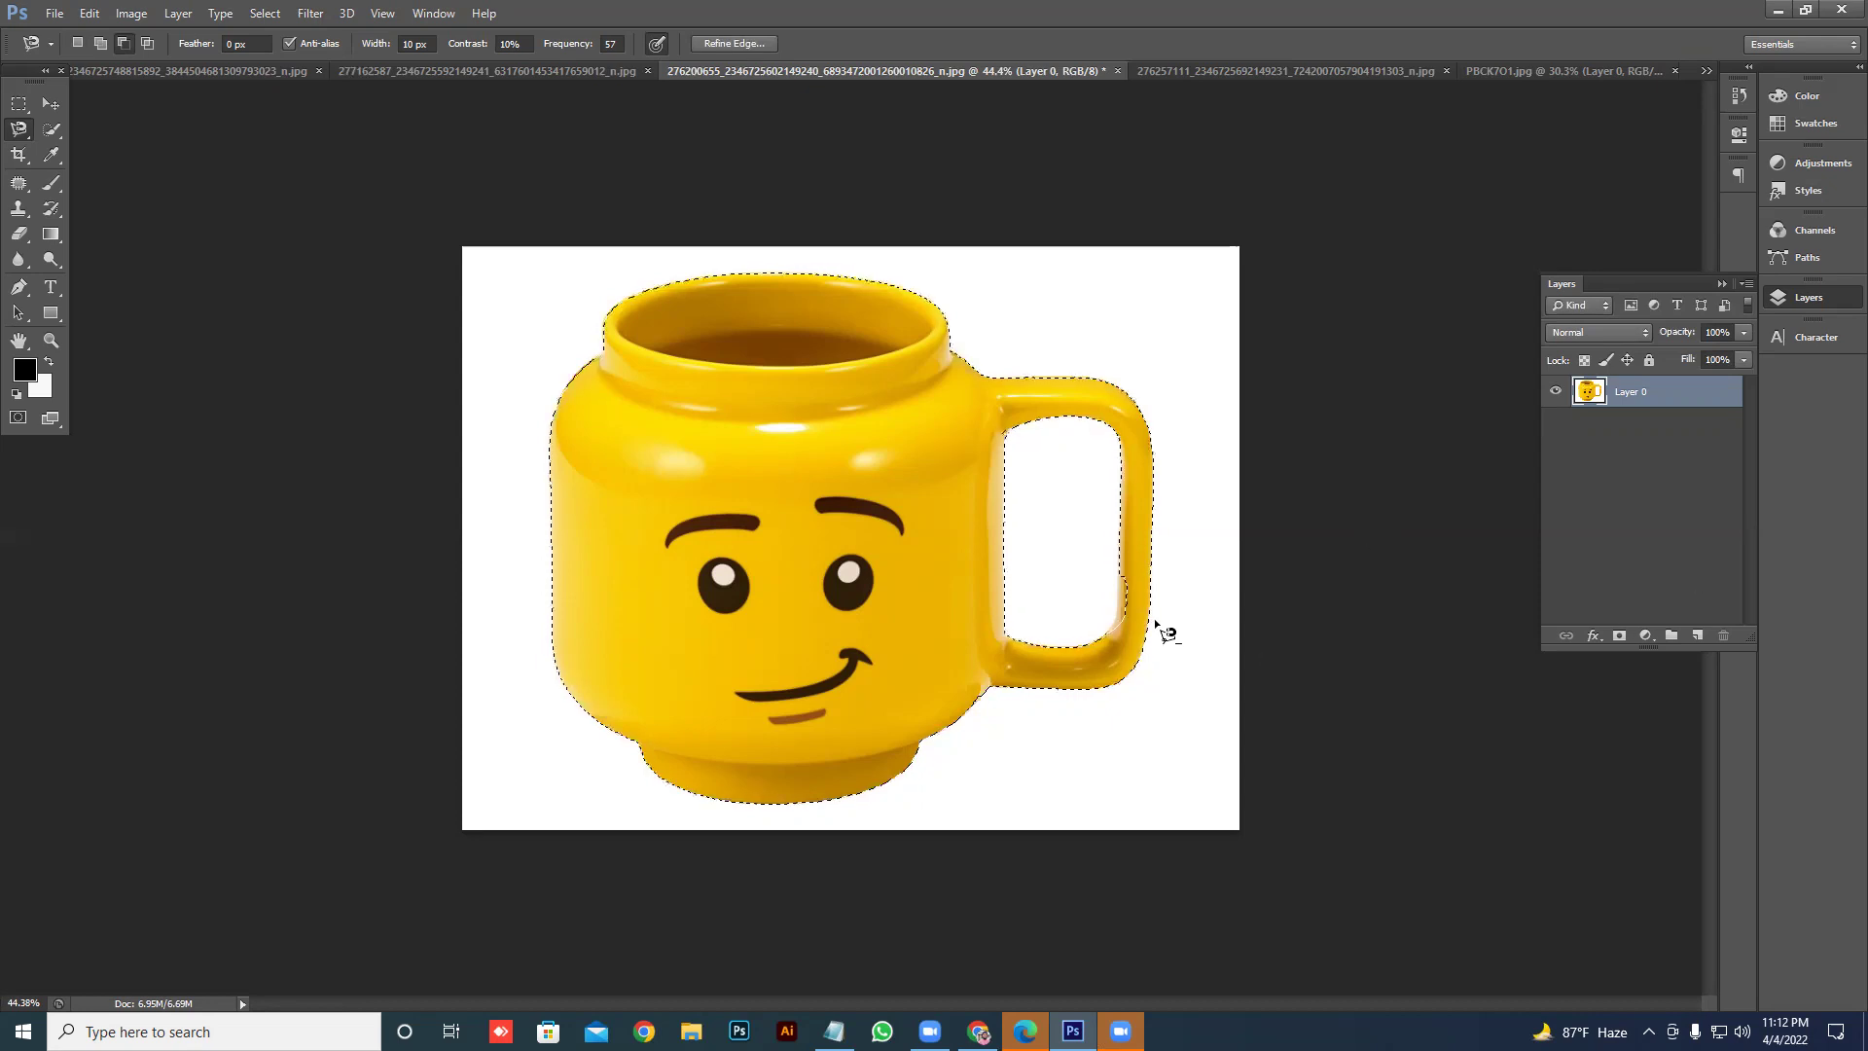
{"action": "scroll", "coordinate": [1168, 633], "scroll_direction": "up", "scroll_amount": 3}
{"action": "scroll", "coordinate": [1258, 603], "scroll_direction": "up", "scroll_amount": 2}
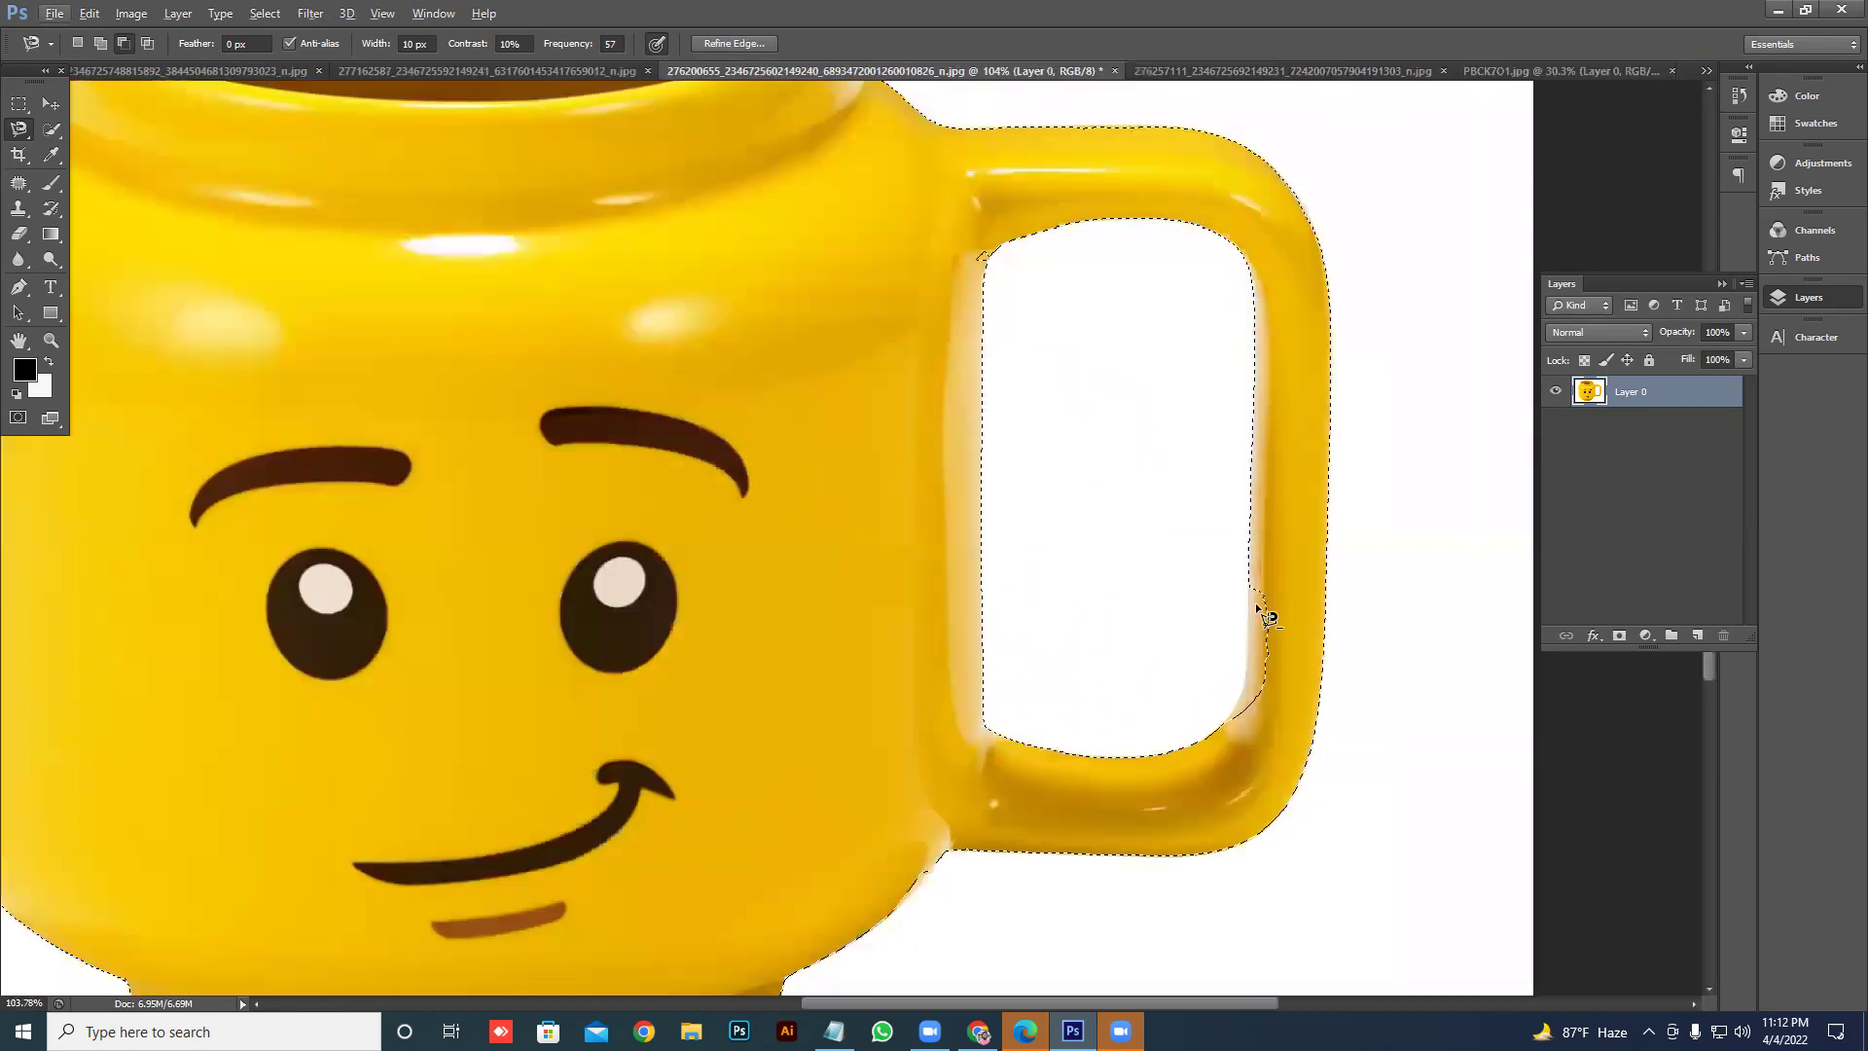
{"action": "double_click", "coordinate": [1249, 596]}
- Refine the selection along the handle's inner edge, then add a layer mask hiding the background
{"action": "left_click", "coordinate": [100, 45]}
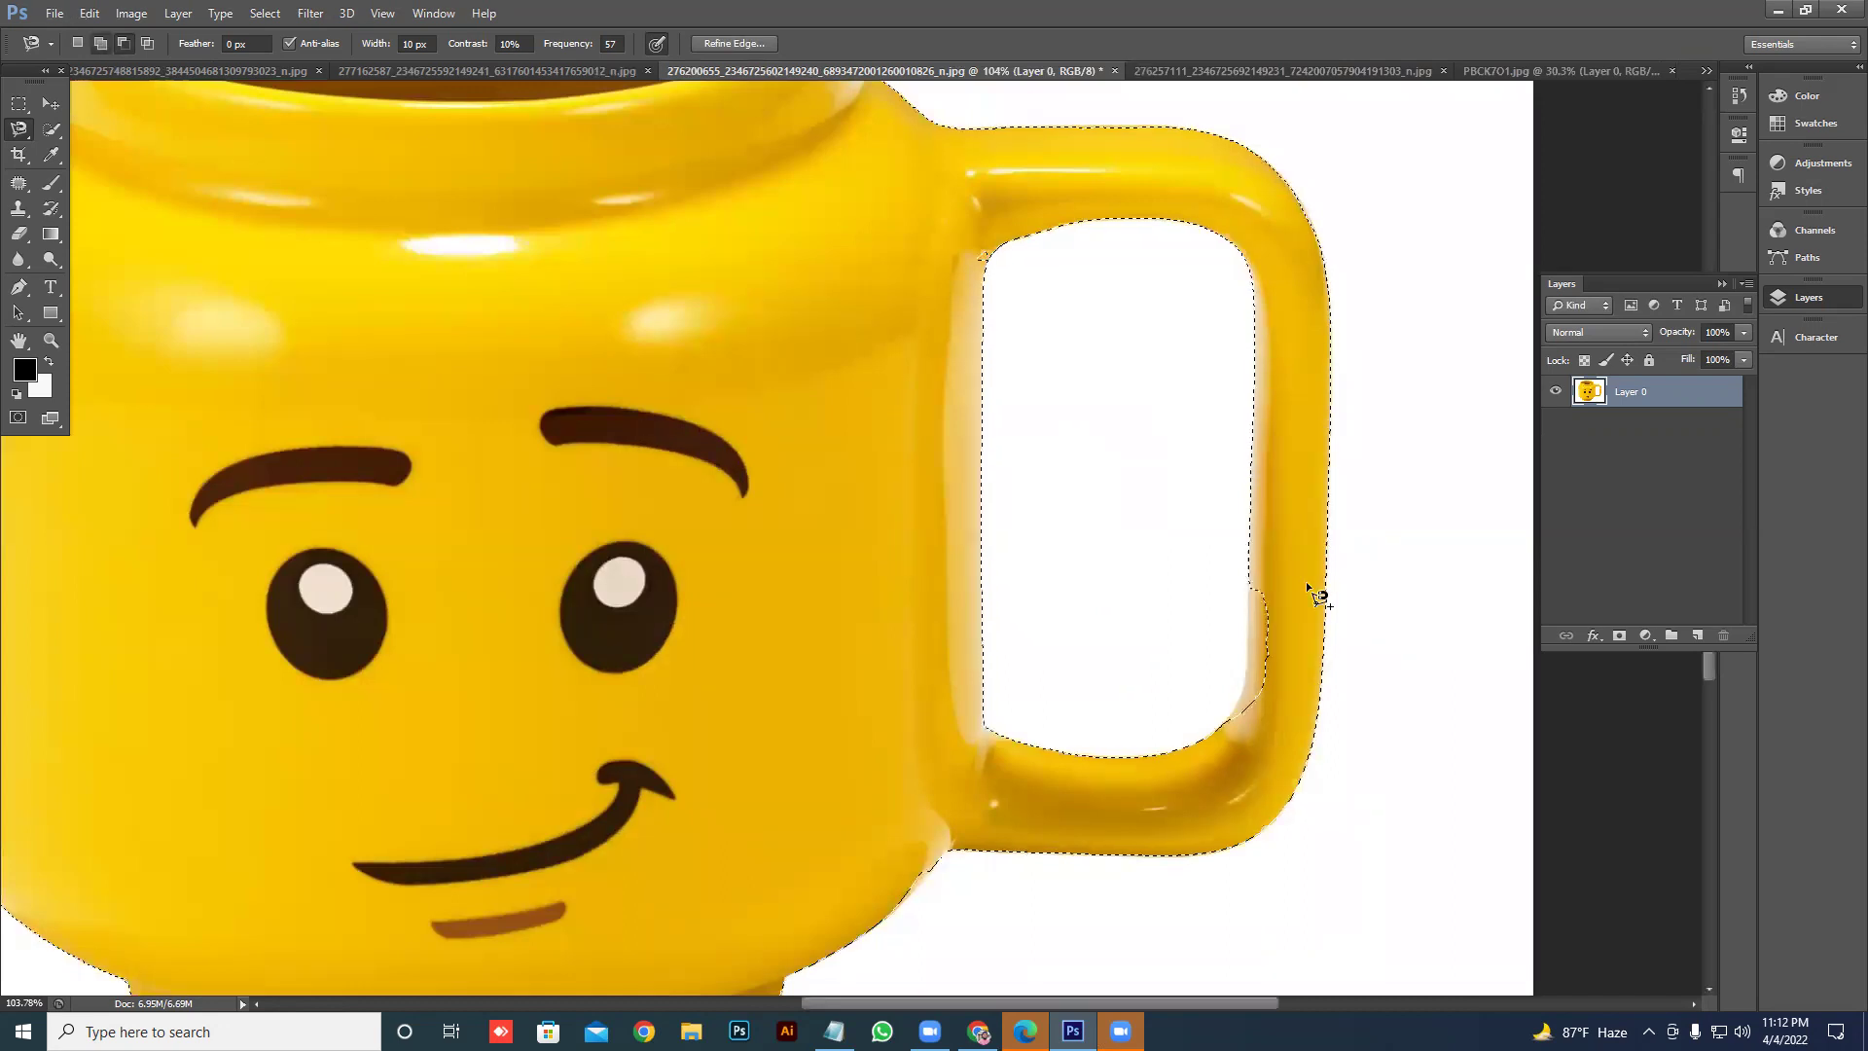
{"action": "left_click", "coordinate": [1249, 581]}
{"action": "left_click", "coordinate": [1250, 577]}
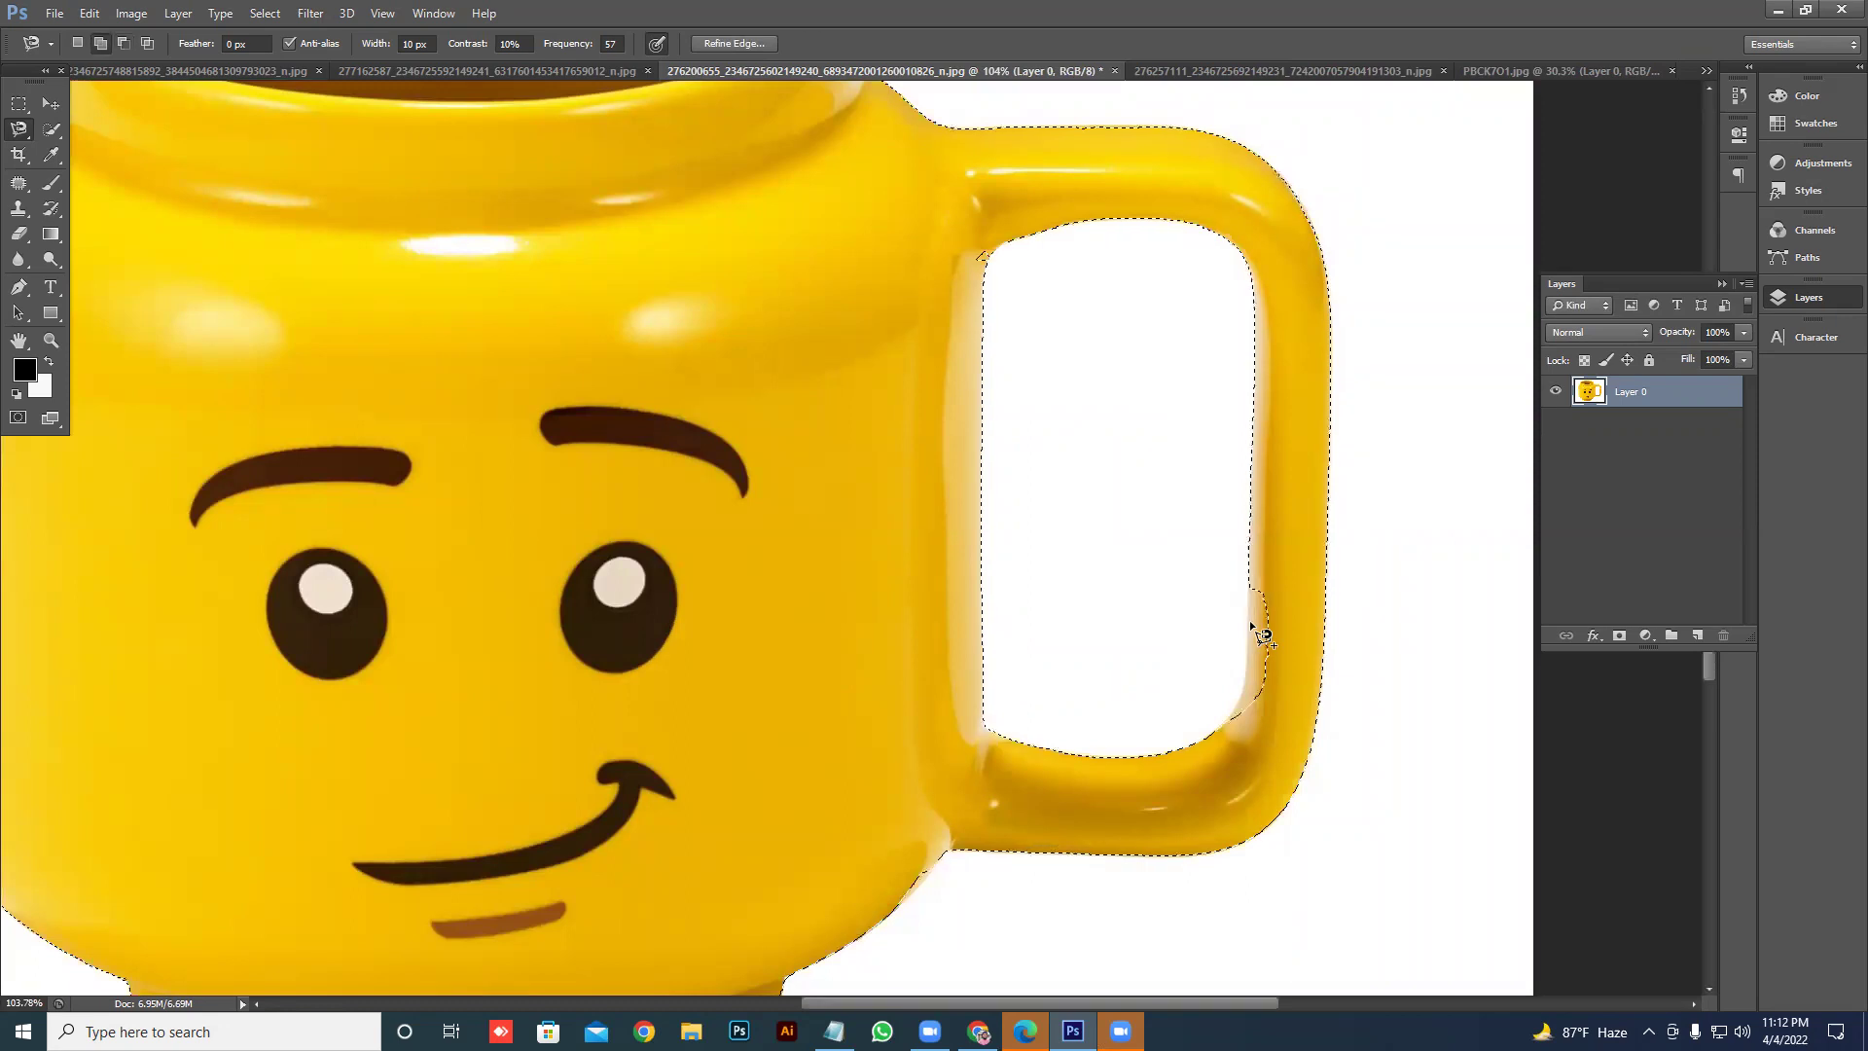
{"action": "left_click", "coordinate": [1226, 735]}
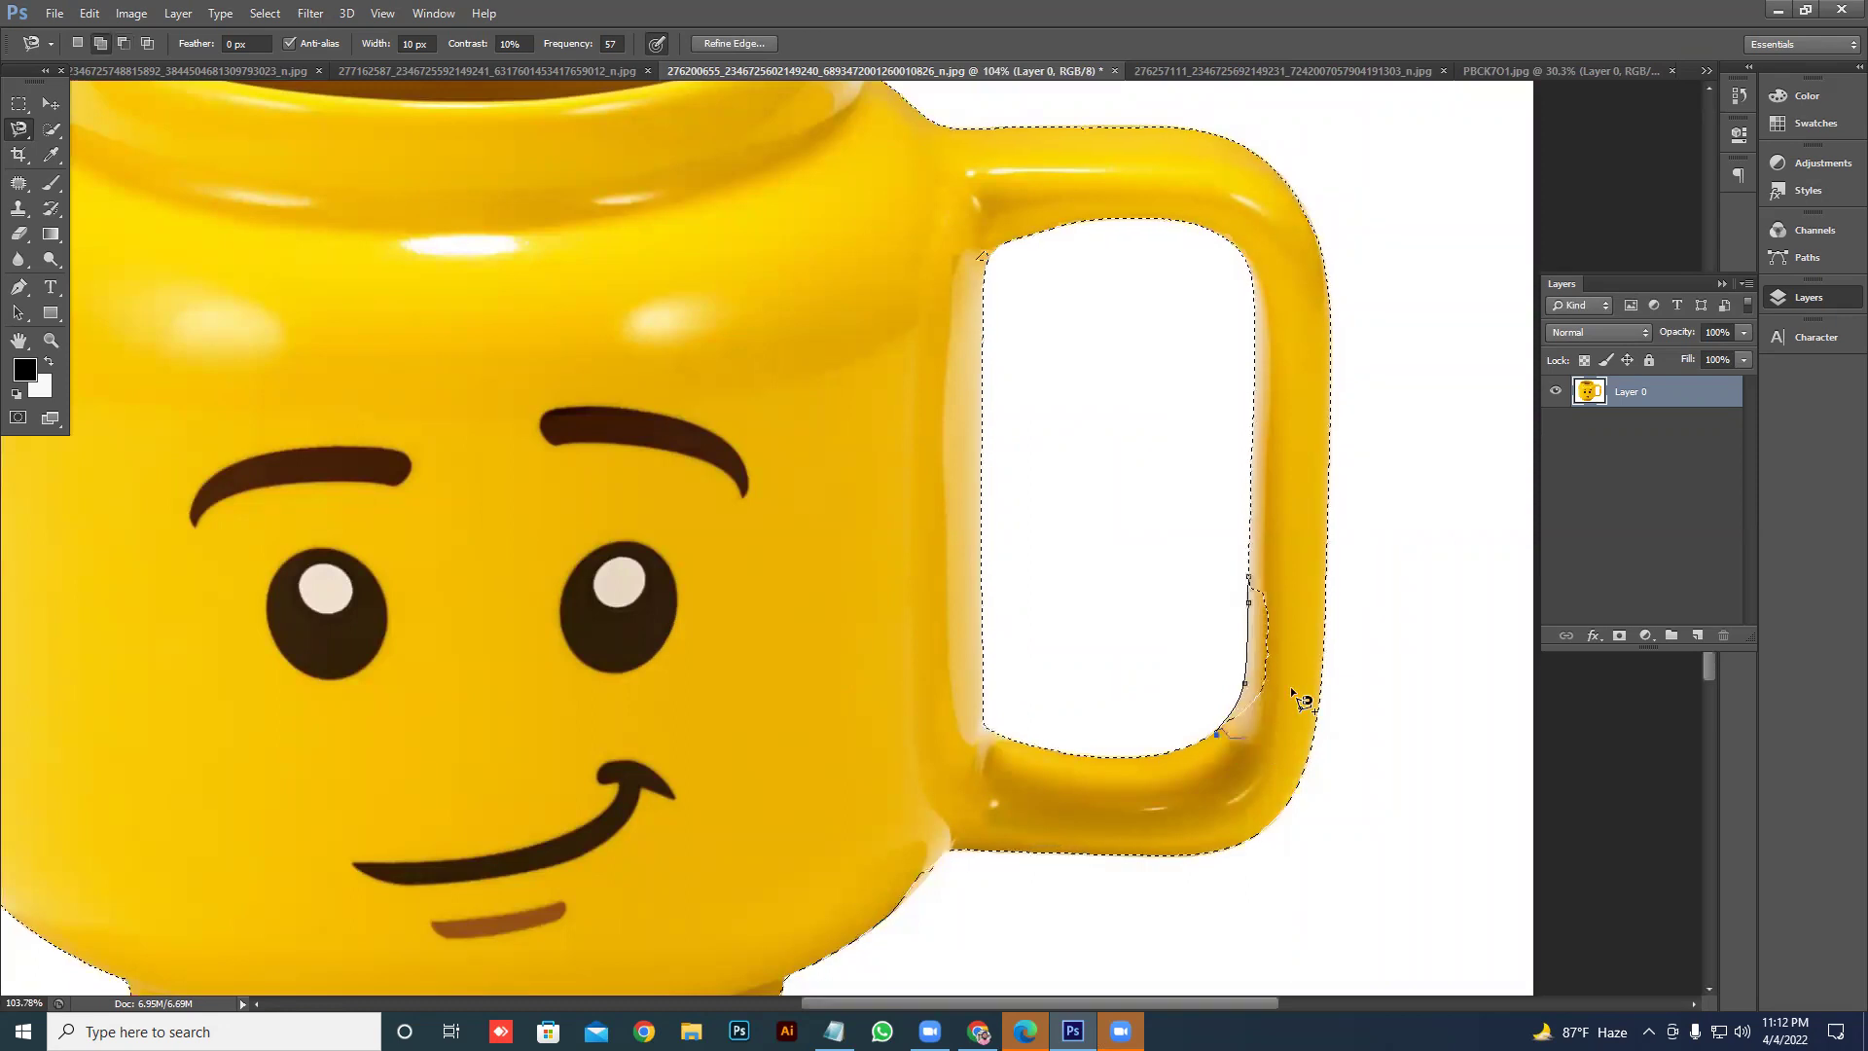
{"action": "left_click", "coordinate": [1250, 579]}
{"action": "key", "text": "Escape"}
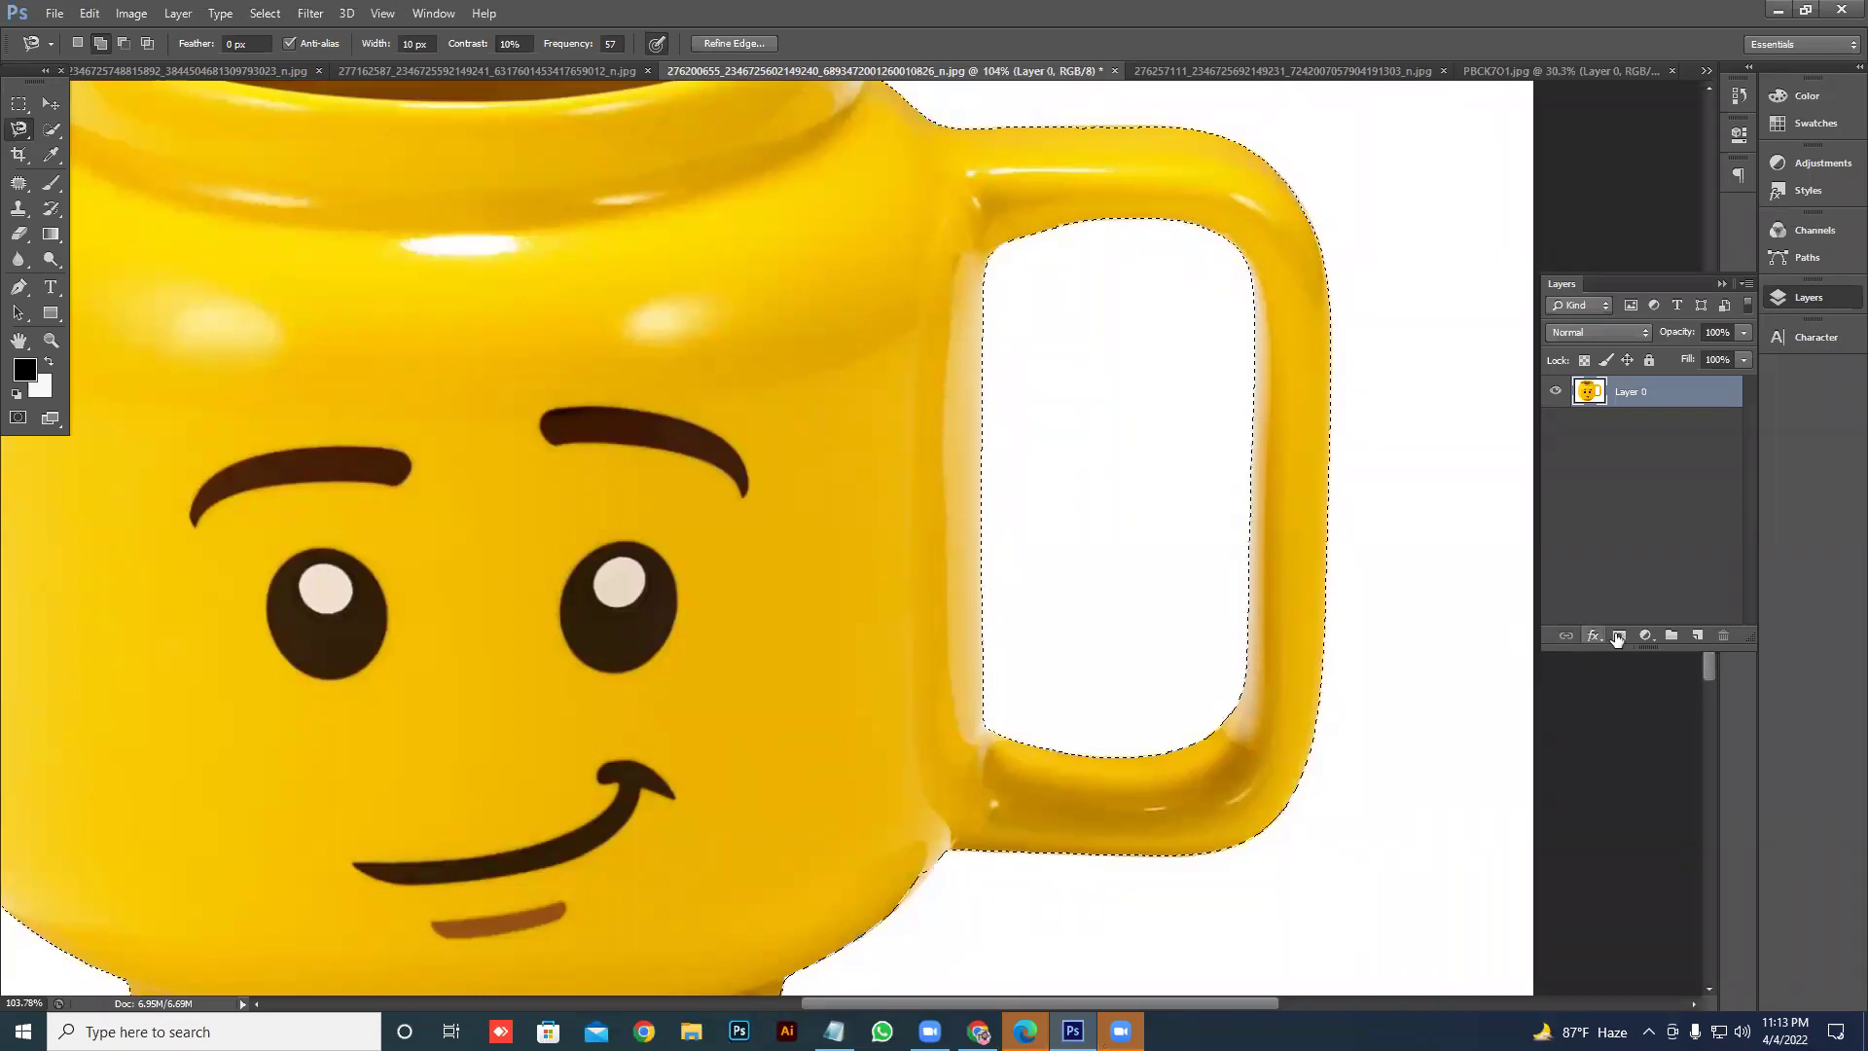
{"action": "key", "text": "alt+l"}
{"action": "key", "text": "m"}
{"action": "key", "text": "r"}
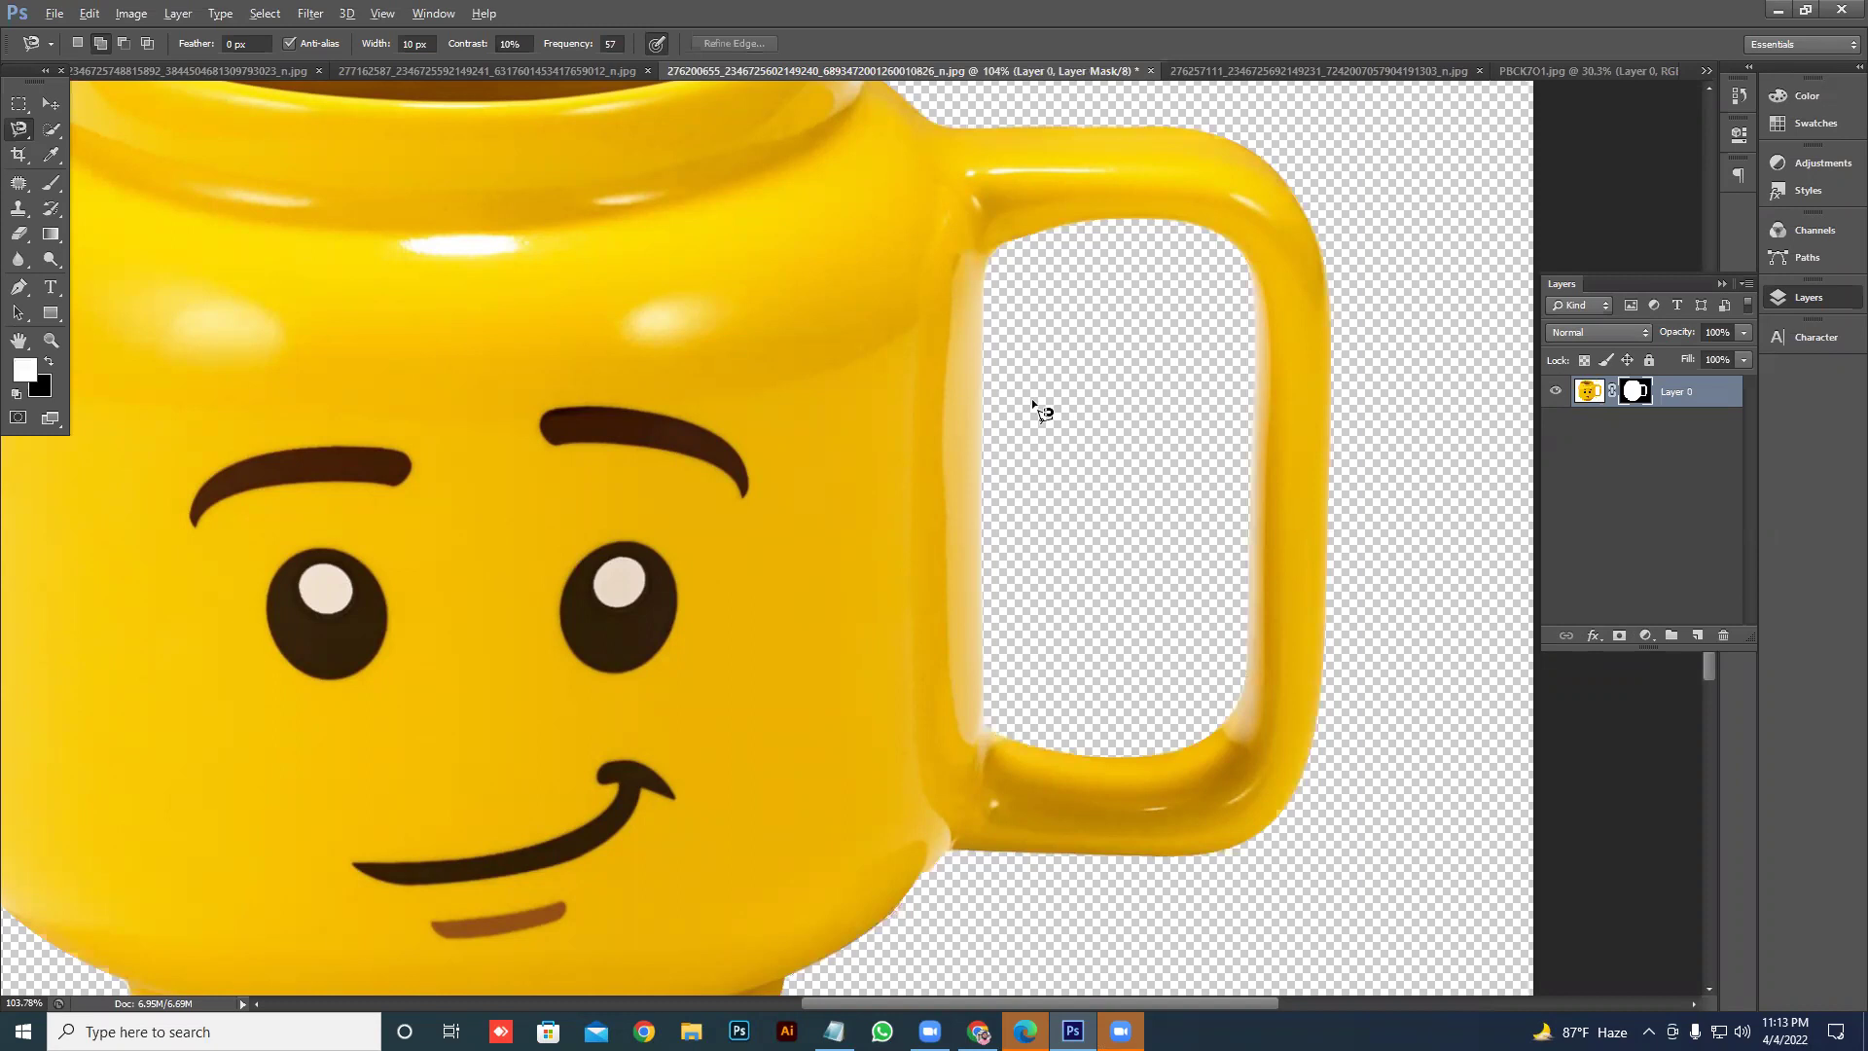
{"action": "scroll", "coordinate": [953, 399], "scroll_direction": "down", "scroll_amount": 4}
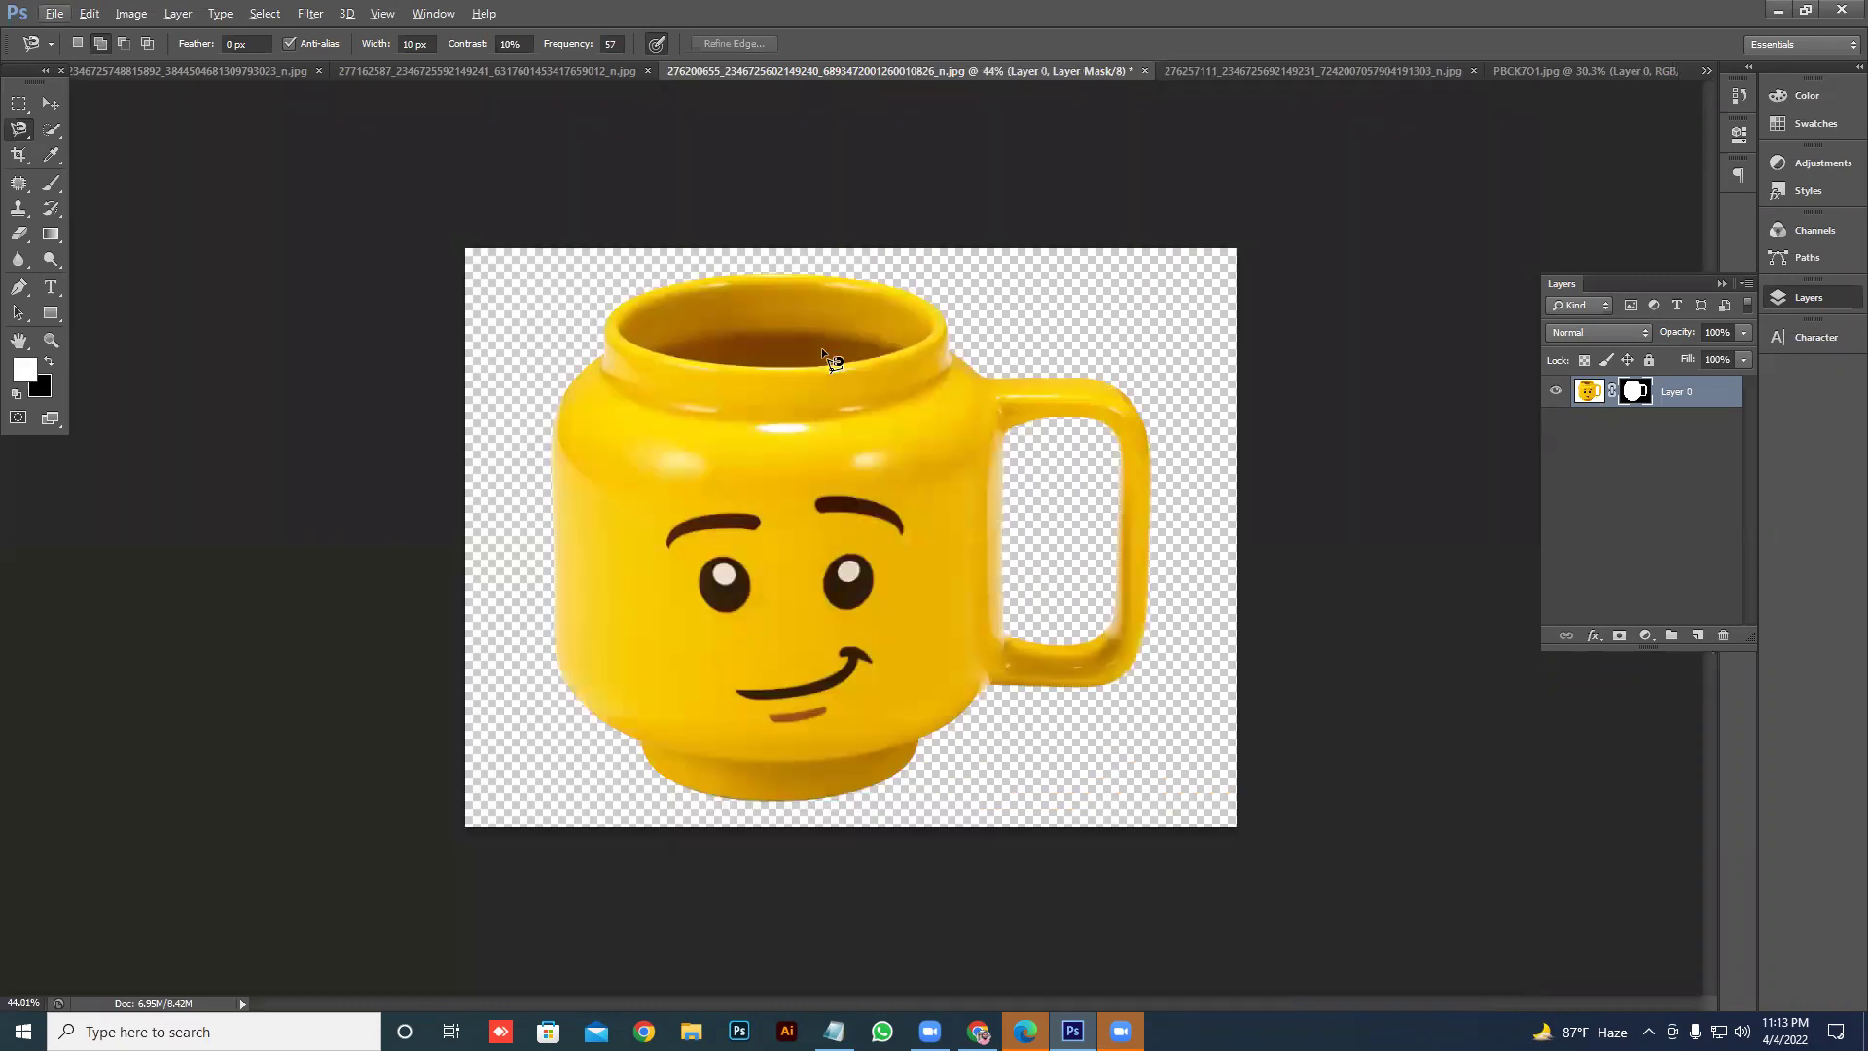
- Browse the lasso and crop tool variants, then select the Move tool
{"action": "left_click_drag", "start_coordinate": [19, 129], "coordinate": [62, 134]}
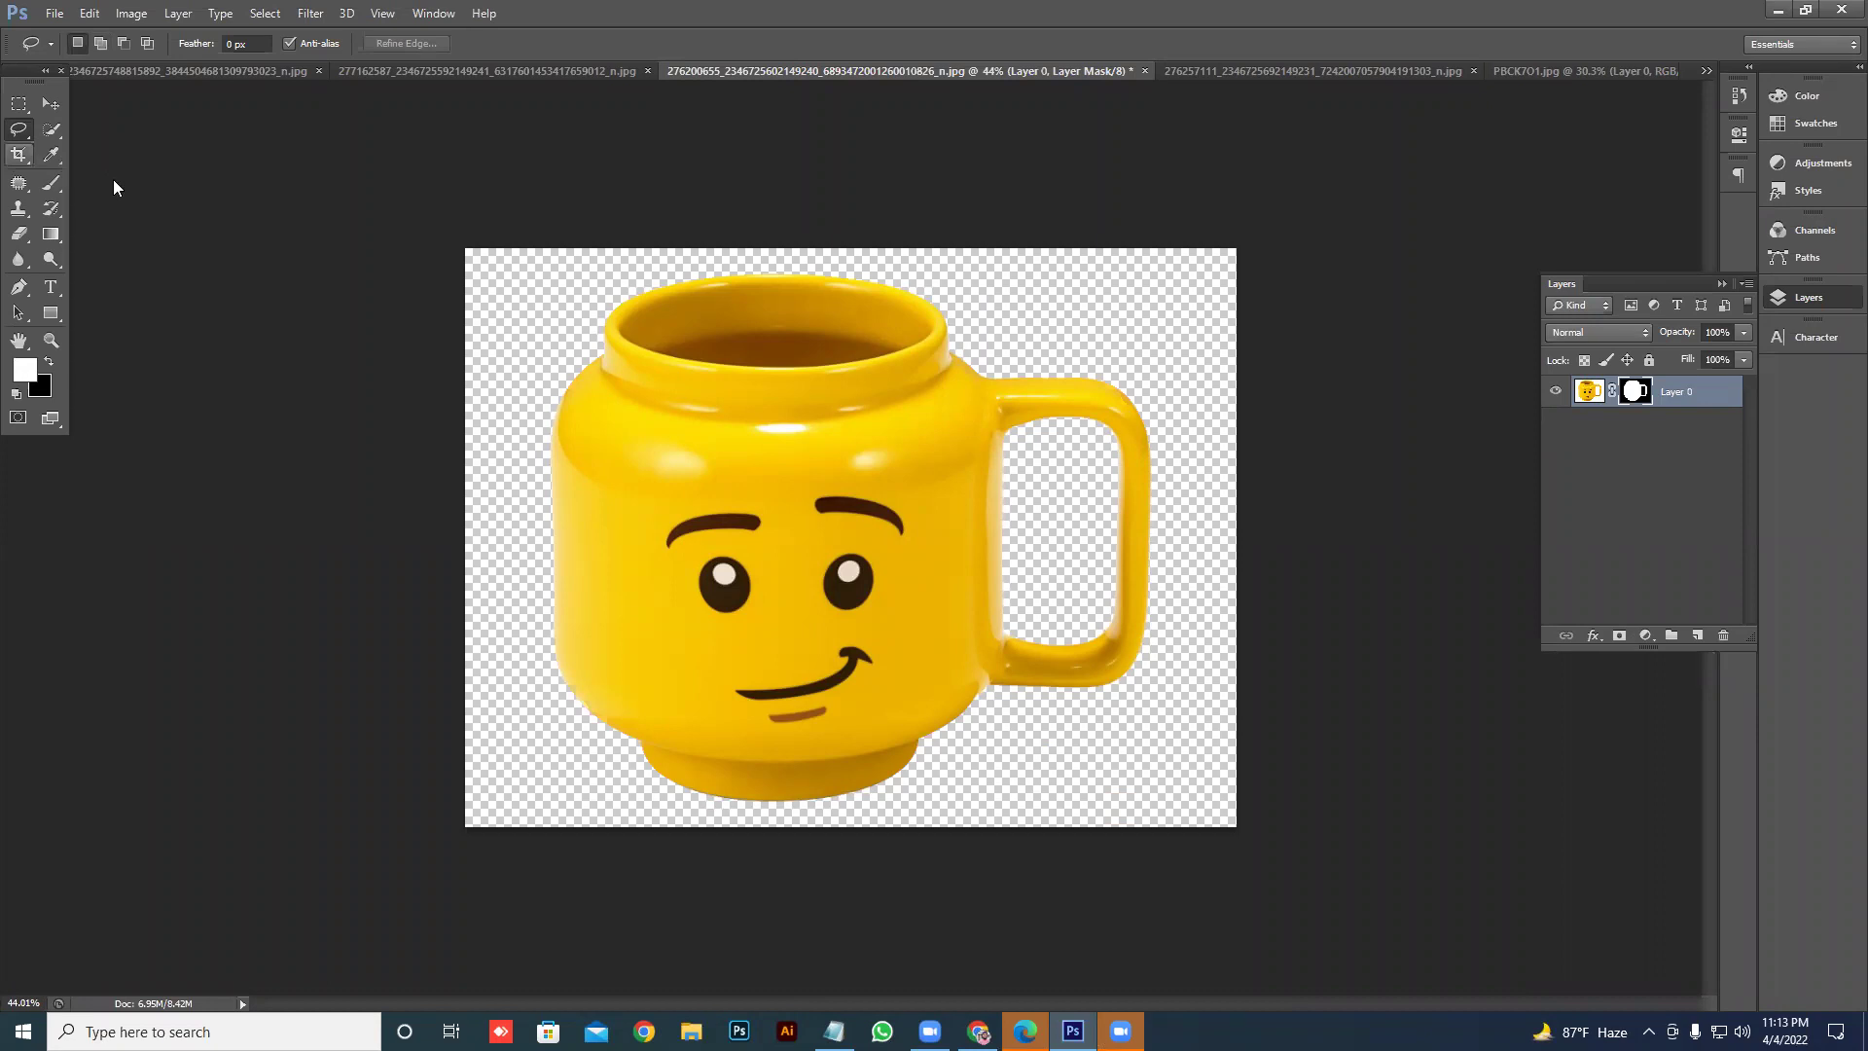
{"action": "left_click", "coordinate": [19, 154]}
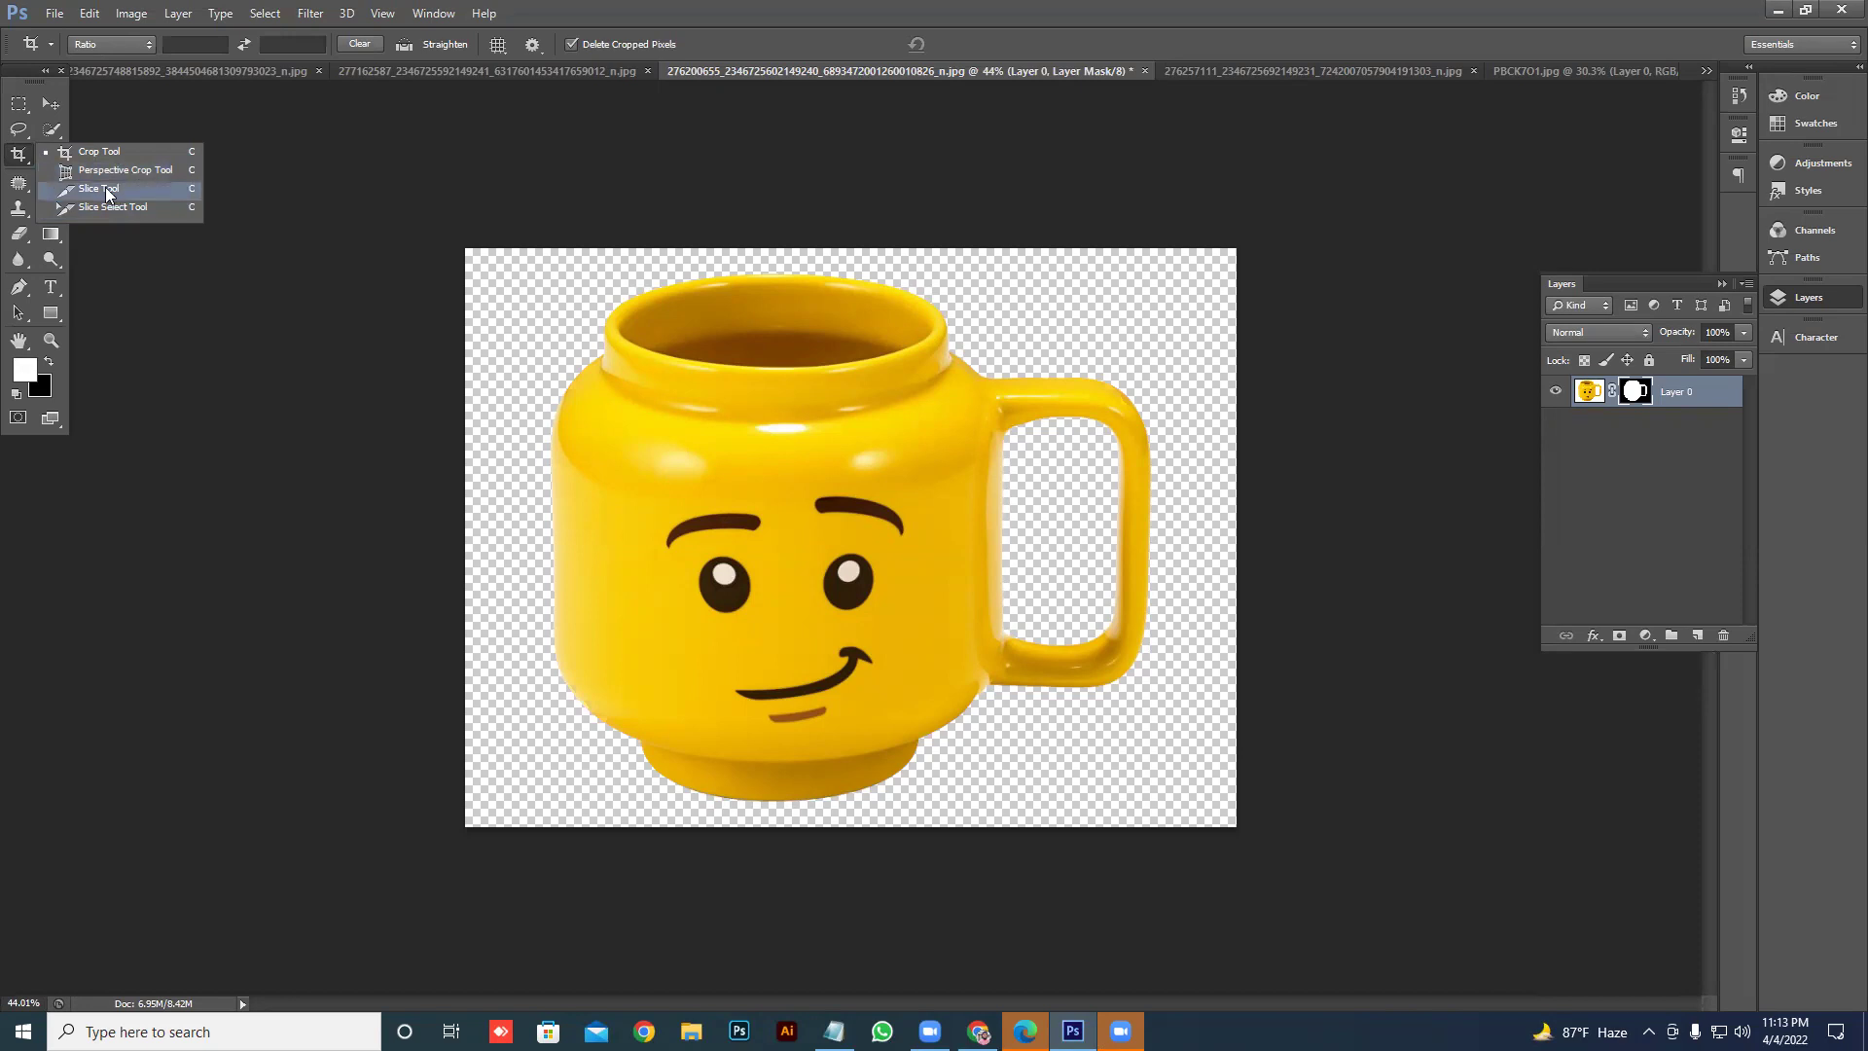
{"action": "left_click", "coordinate": [51, 104]}
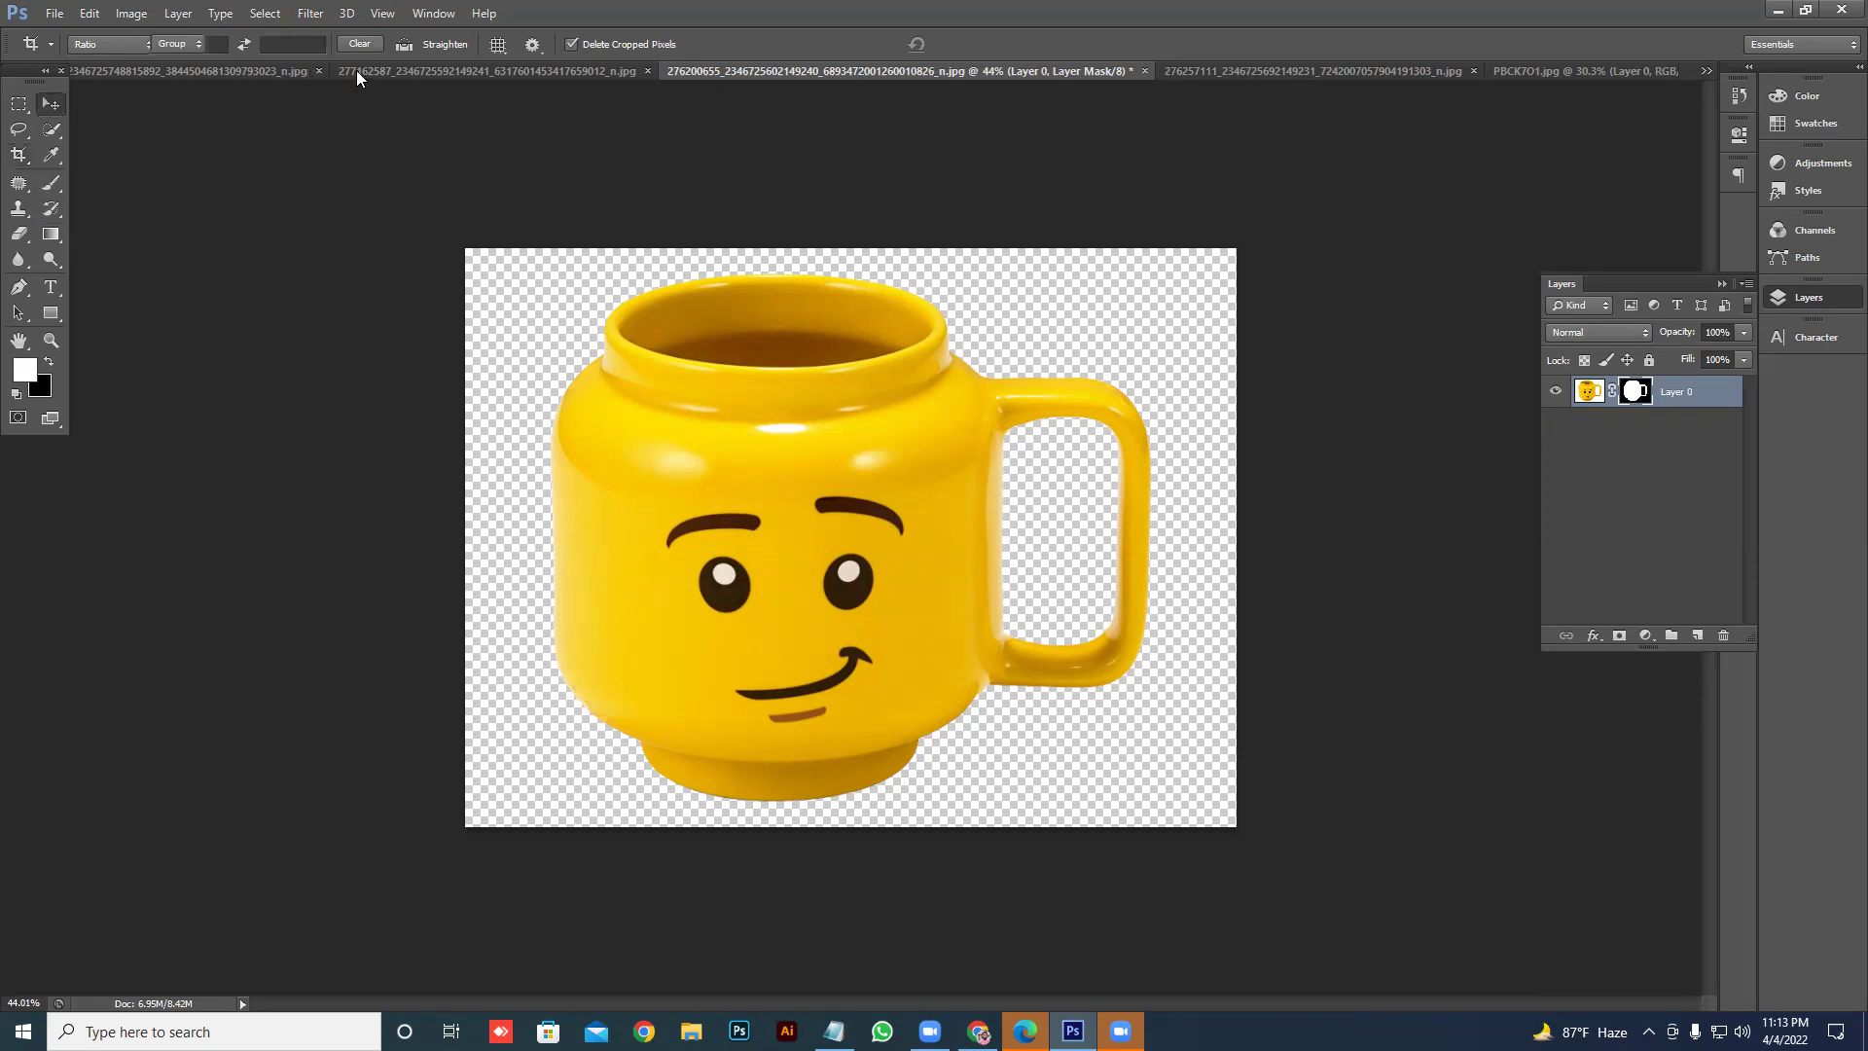
- Check the headphones and mug documents, then bring the man's photo to the front
{"action": "left_click", "coordinate": [383, 74]}
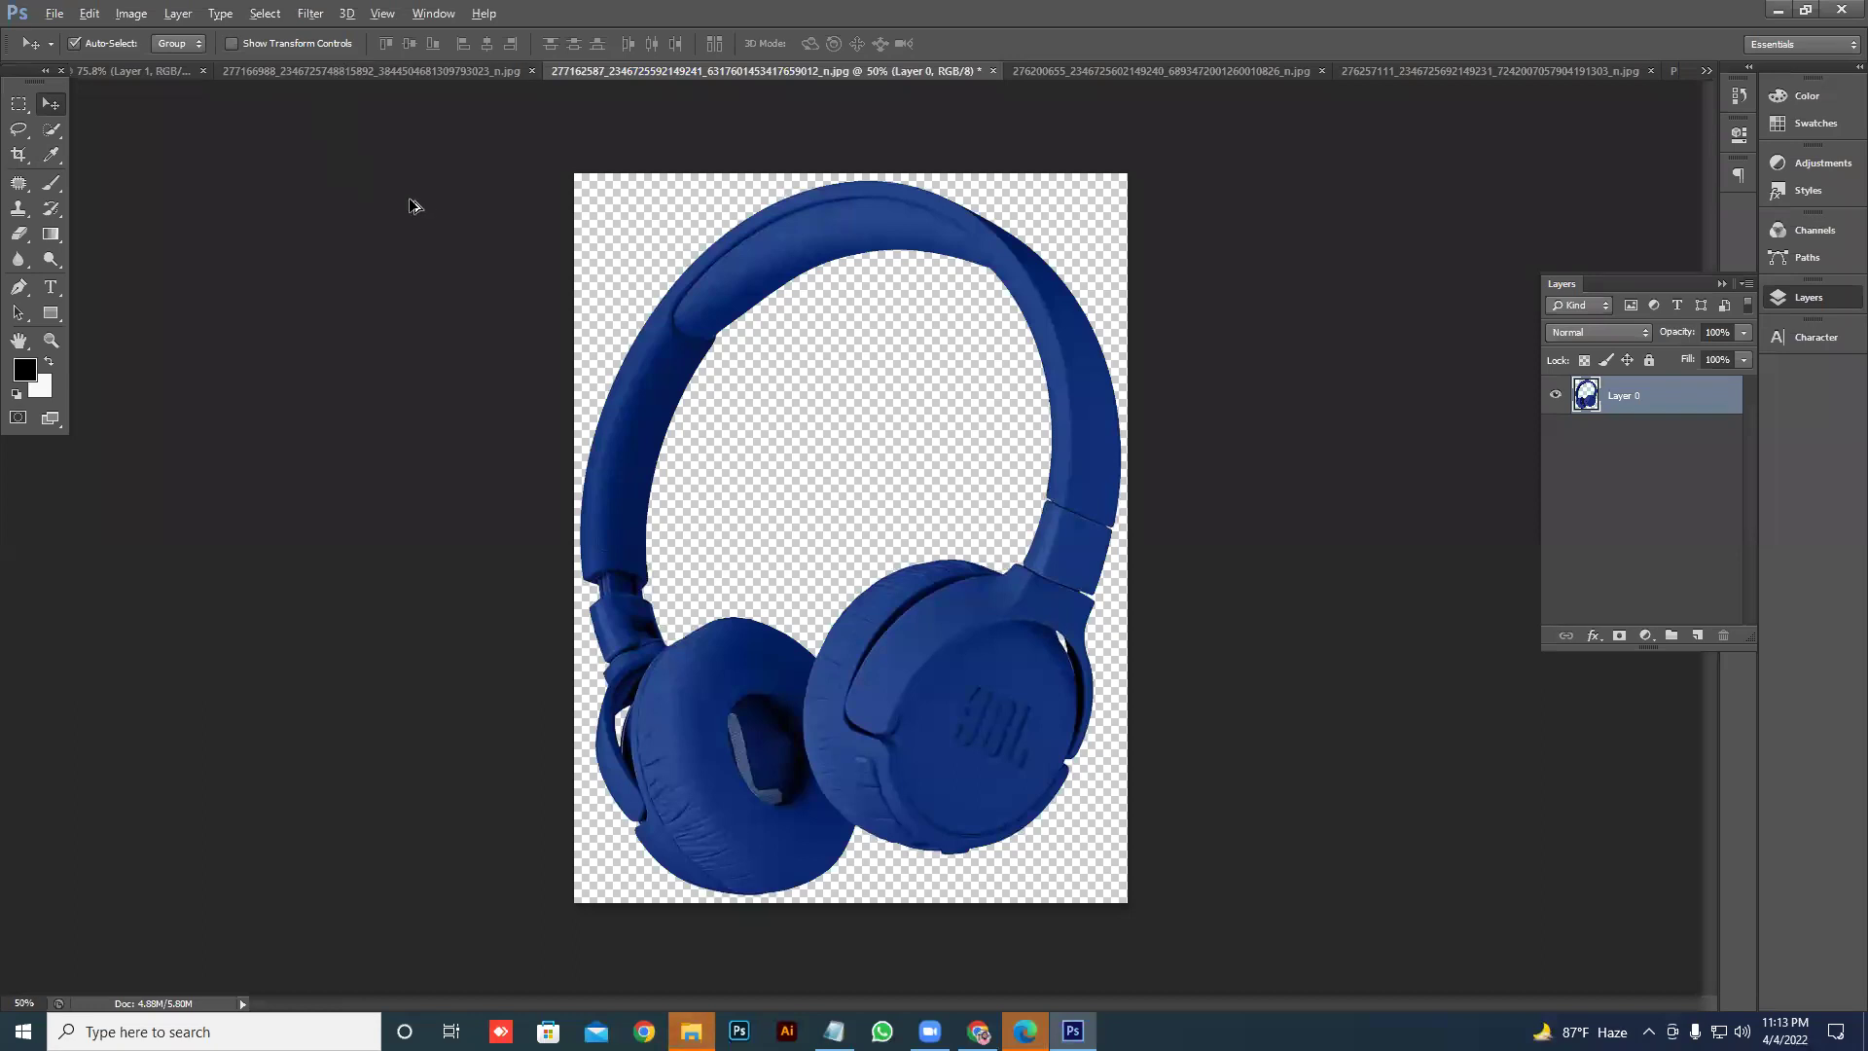
{"action": "scroll", "coordinate": [768, 107], "scroll_direction": "down", "scroll_amount": 2}
{"action": "left_click", "coordinate": [1111, 70]}
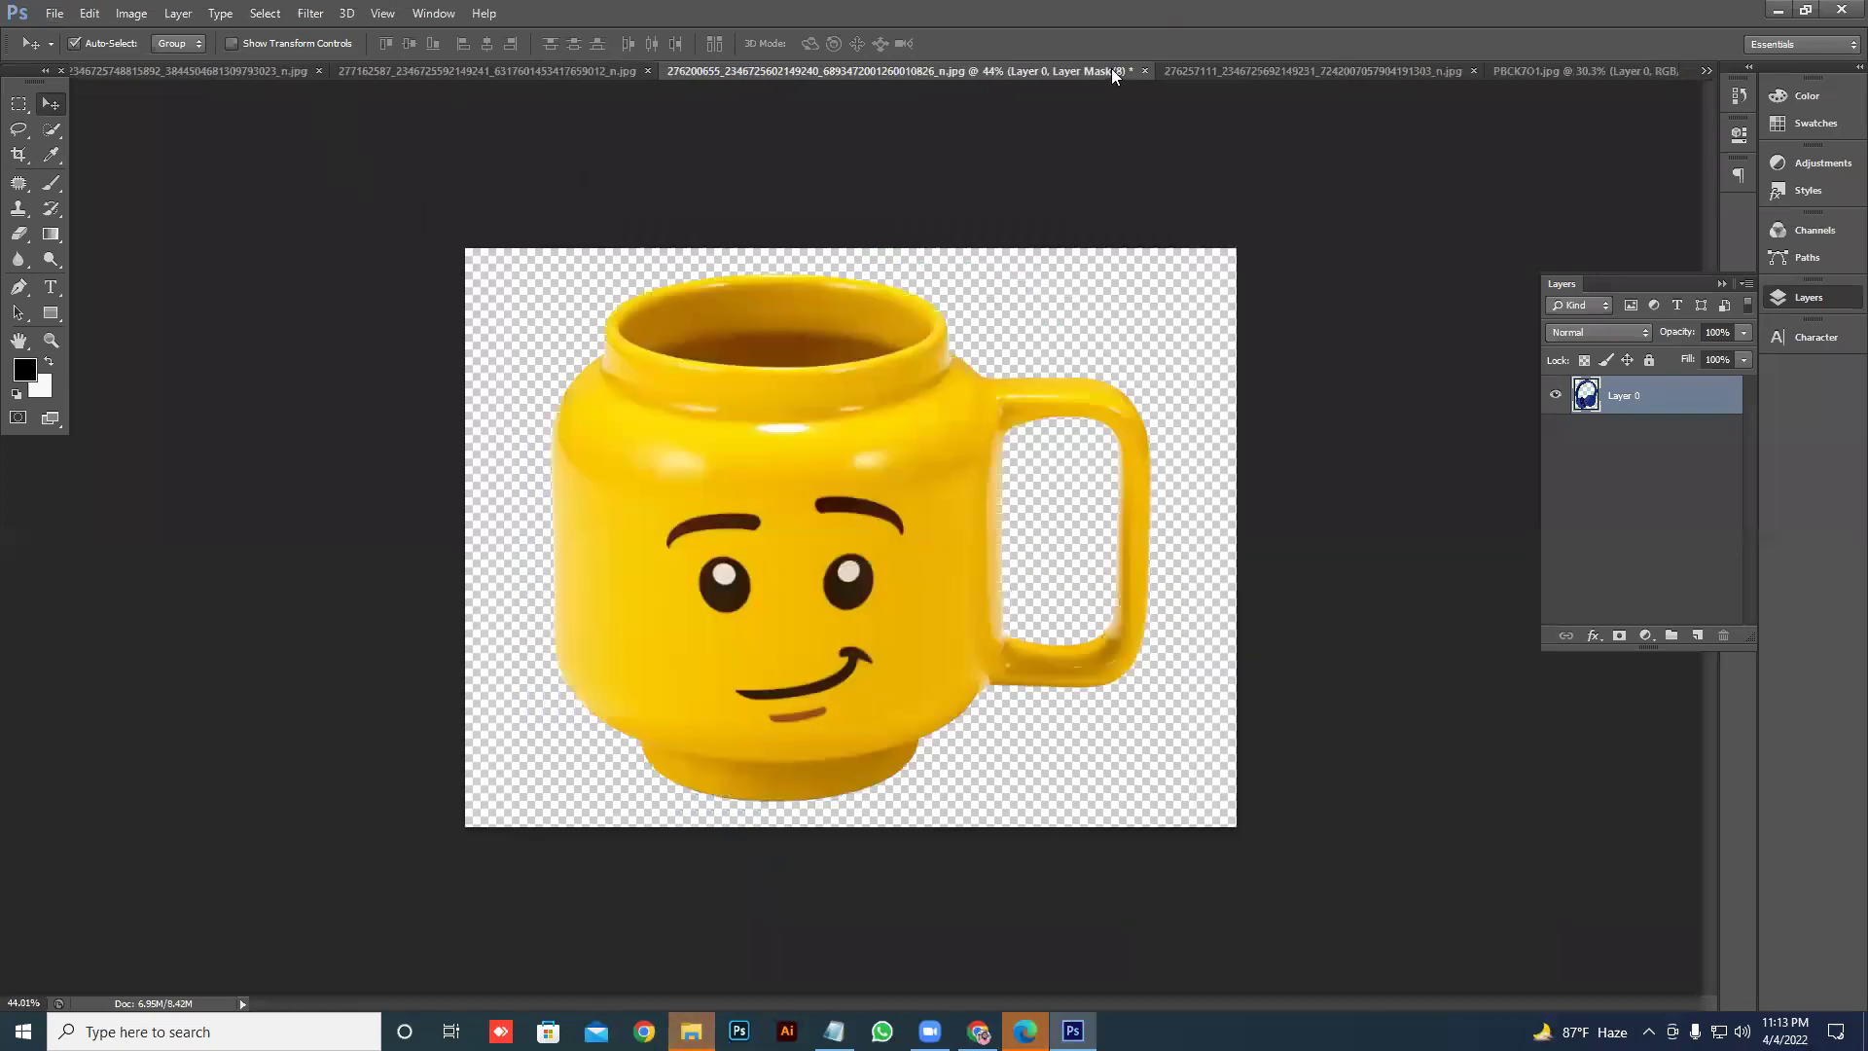
{"action": "key", "text": "x"}
{"action": "left_click", "coordinate": [376, 72]}
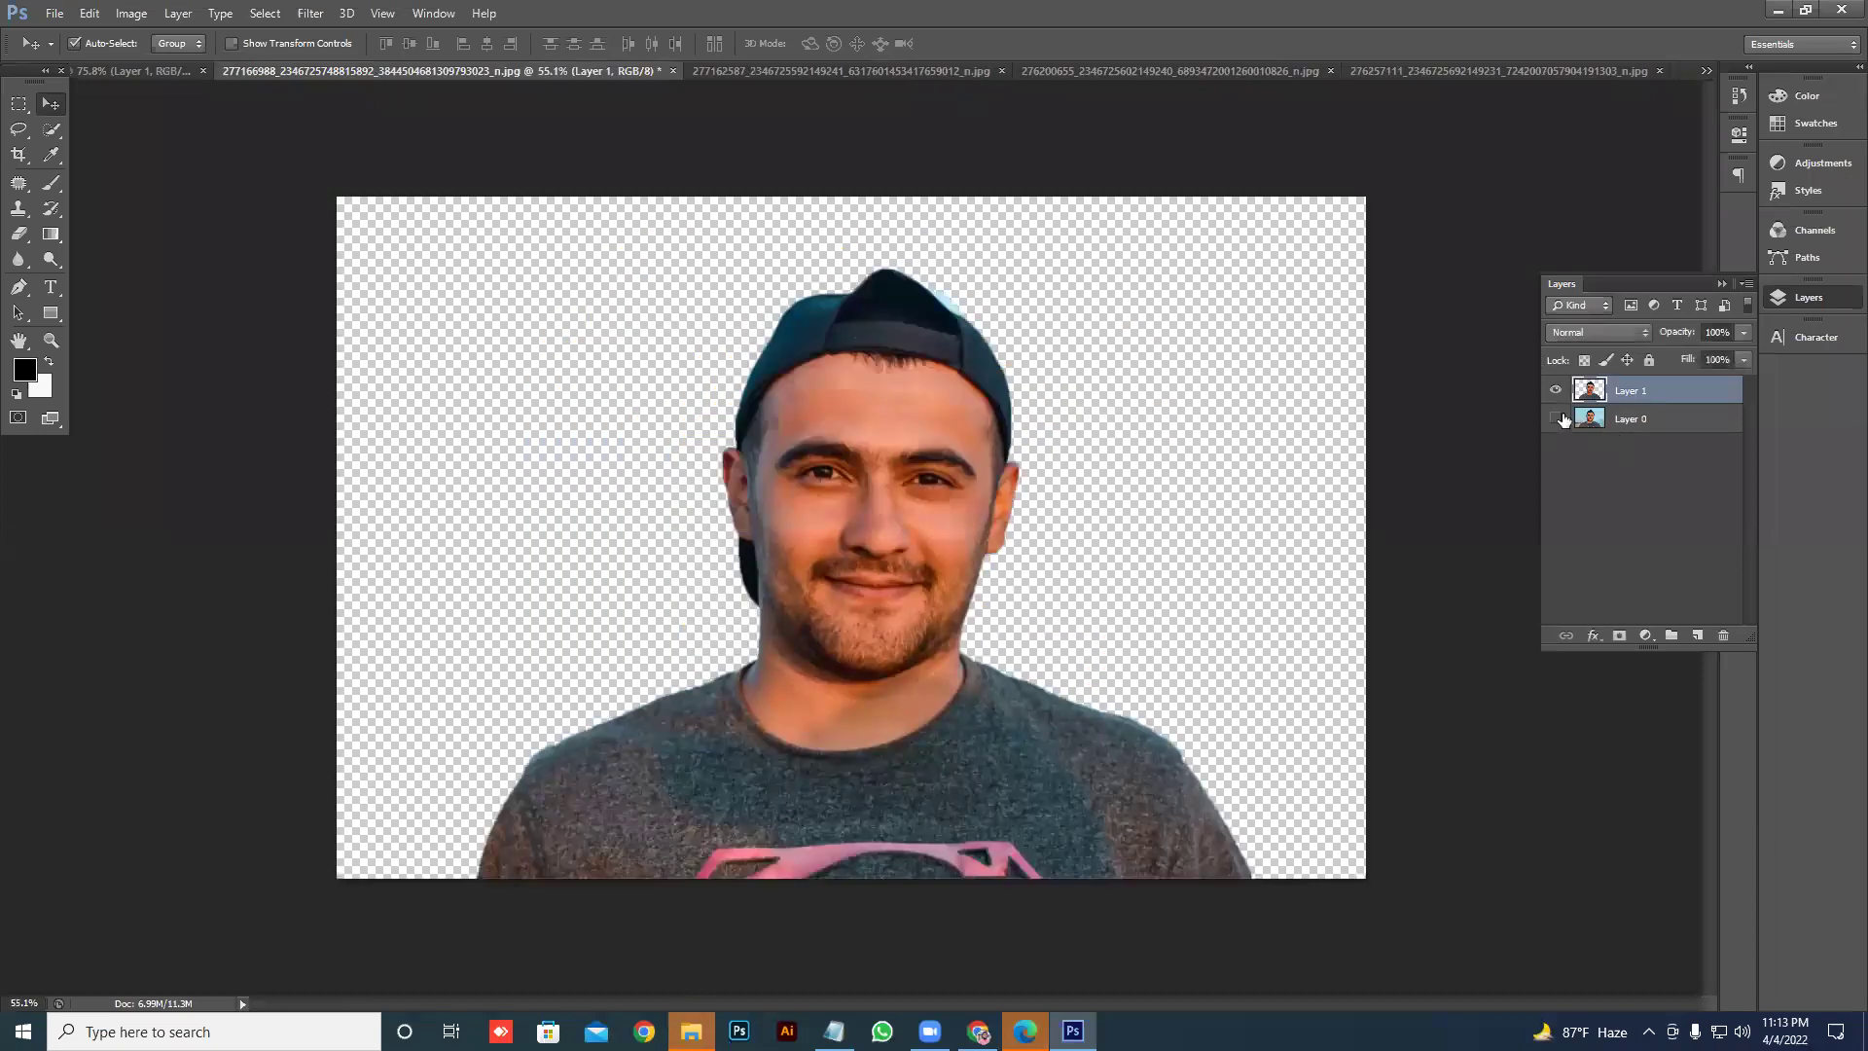
- Hide Layer 1 to show the man's original photo with the blue sky
{"action": "left_click", "coordinate": [1558, 419], "text": "alt"}
{"action": "scroll", "coordinate": [992, 399], "scroll_direction": "down", "scroll_amount": 2}
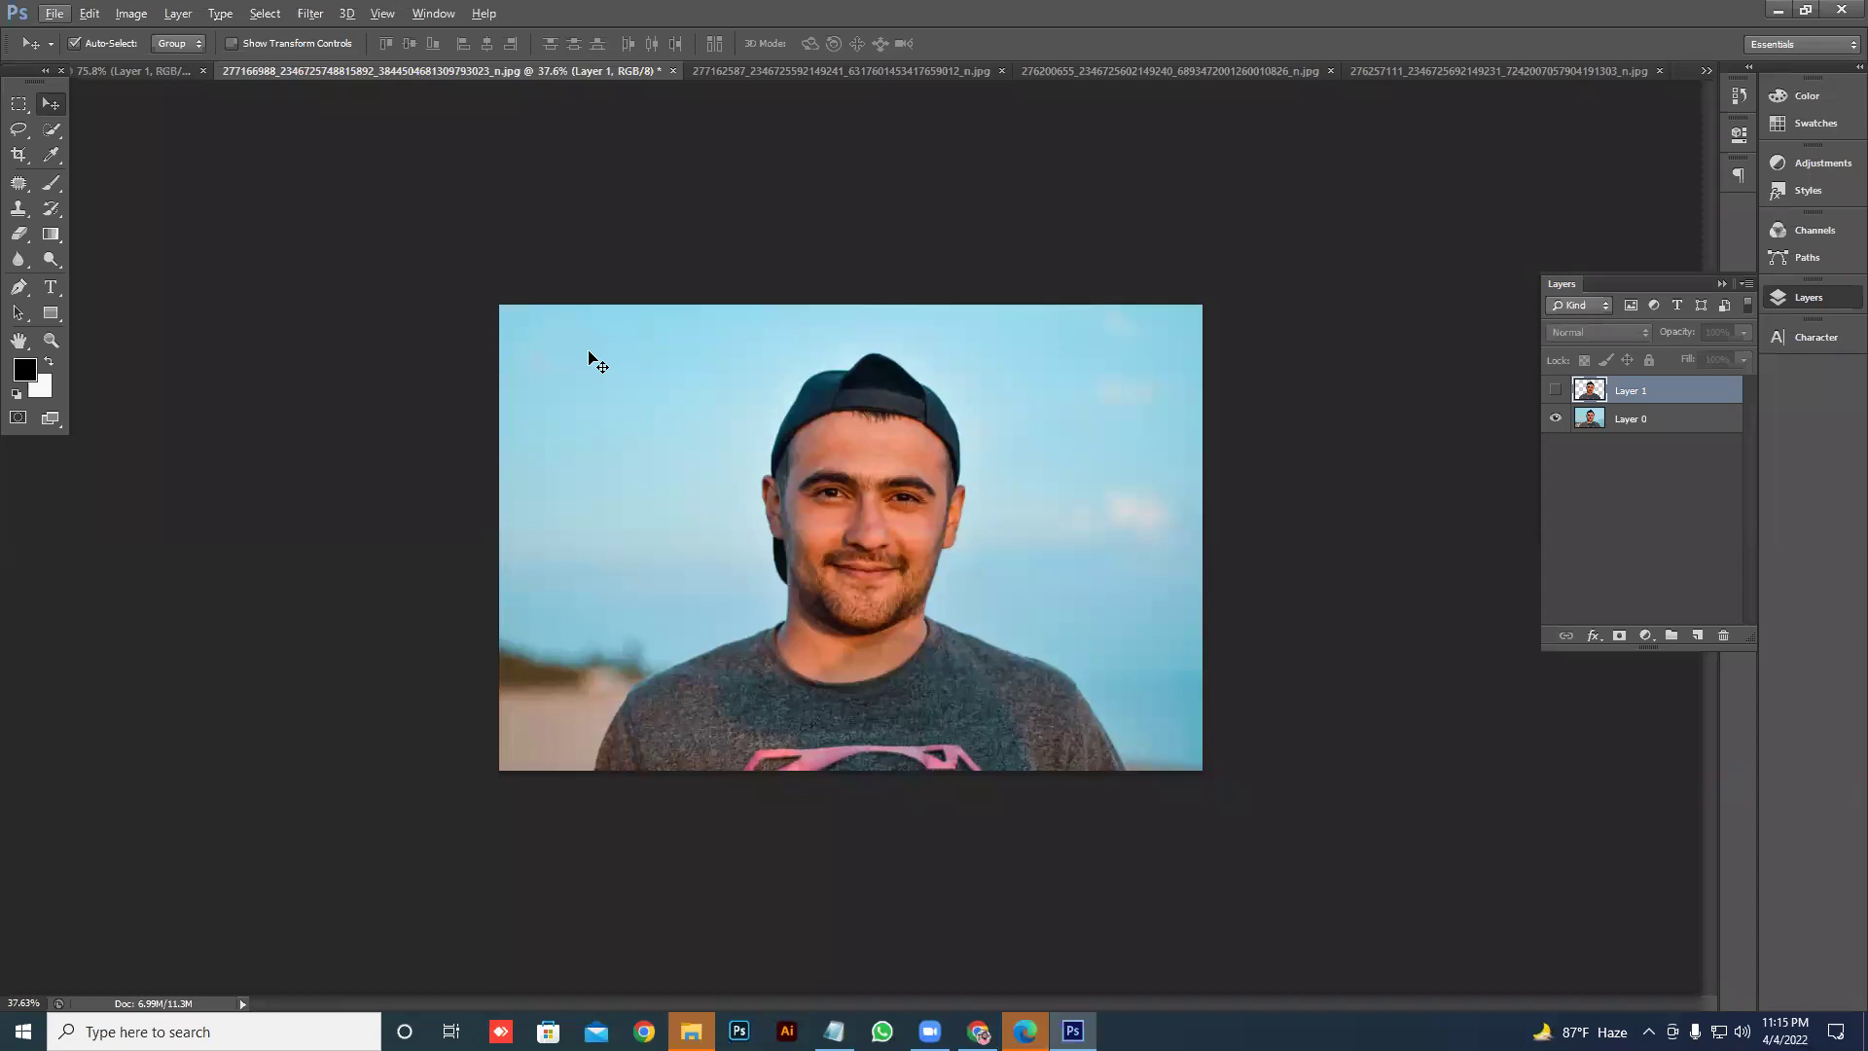
{"action": "left_click", "coordinate": [19, 158]}
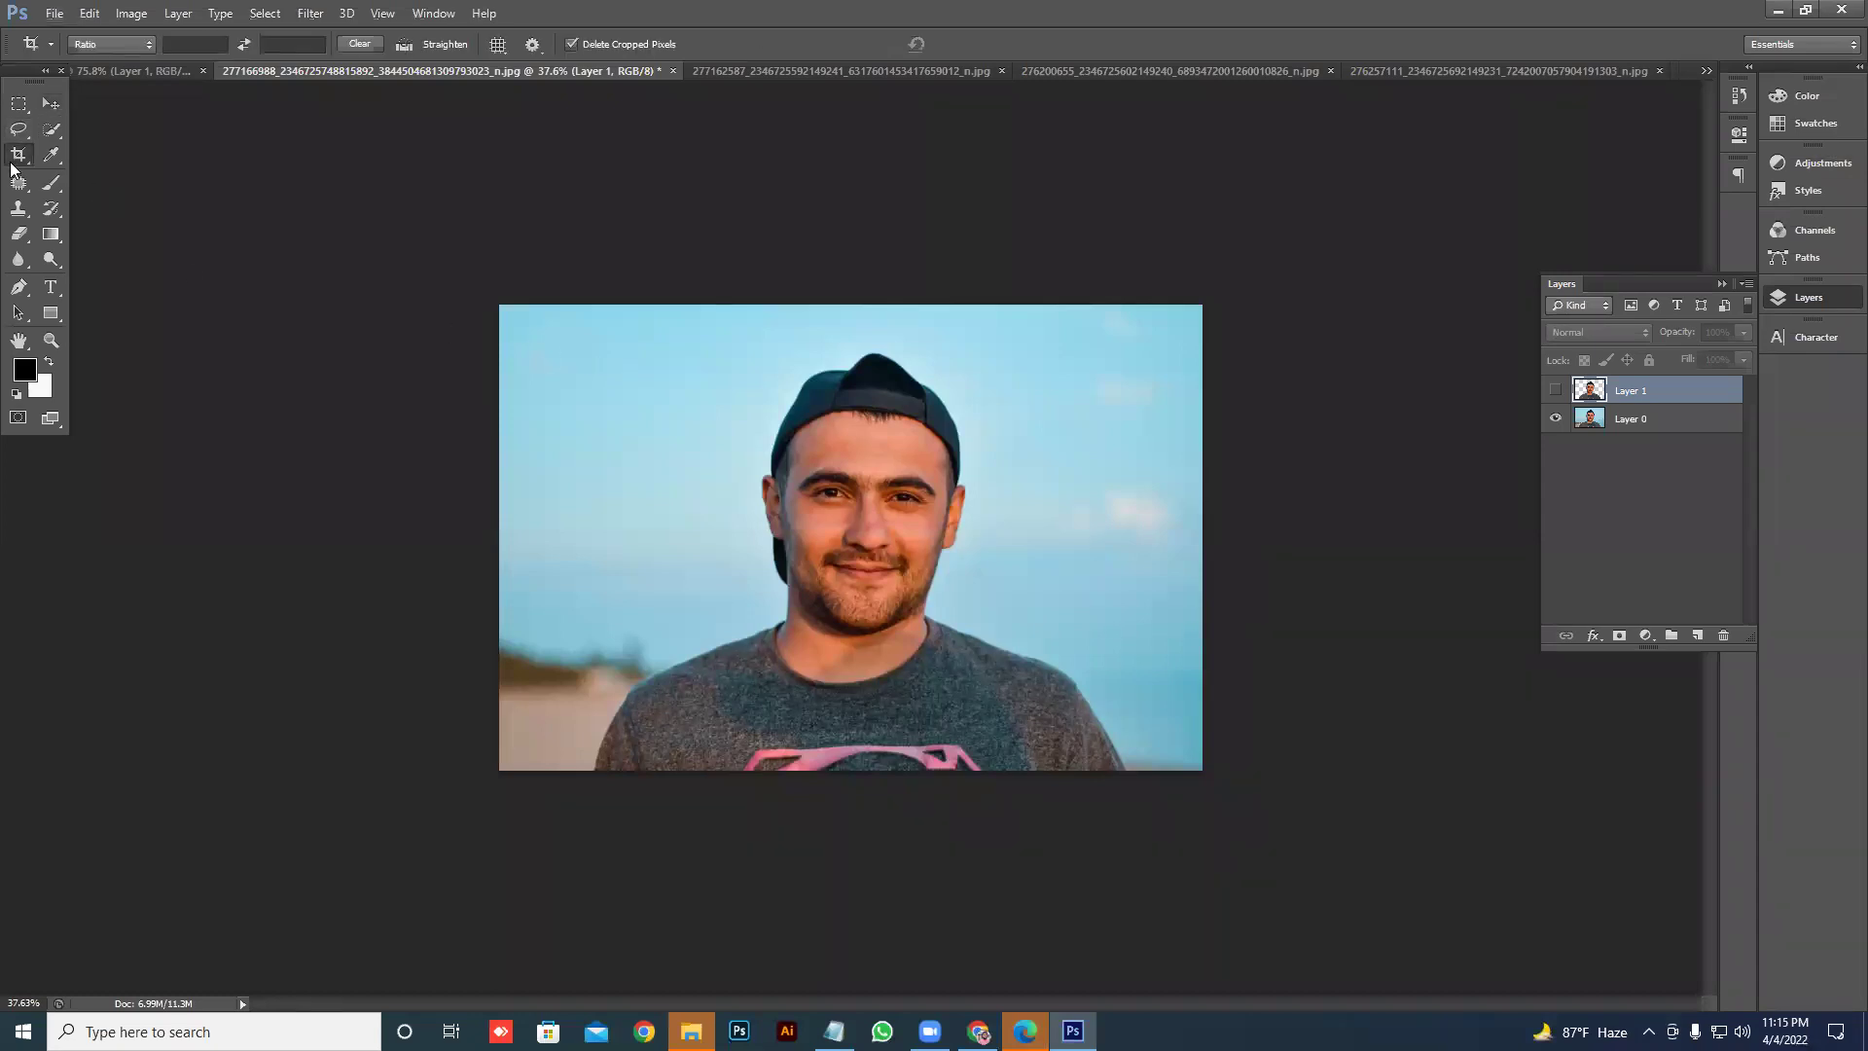
{"action": "left_click", "coordinate": [201, 45]}
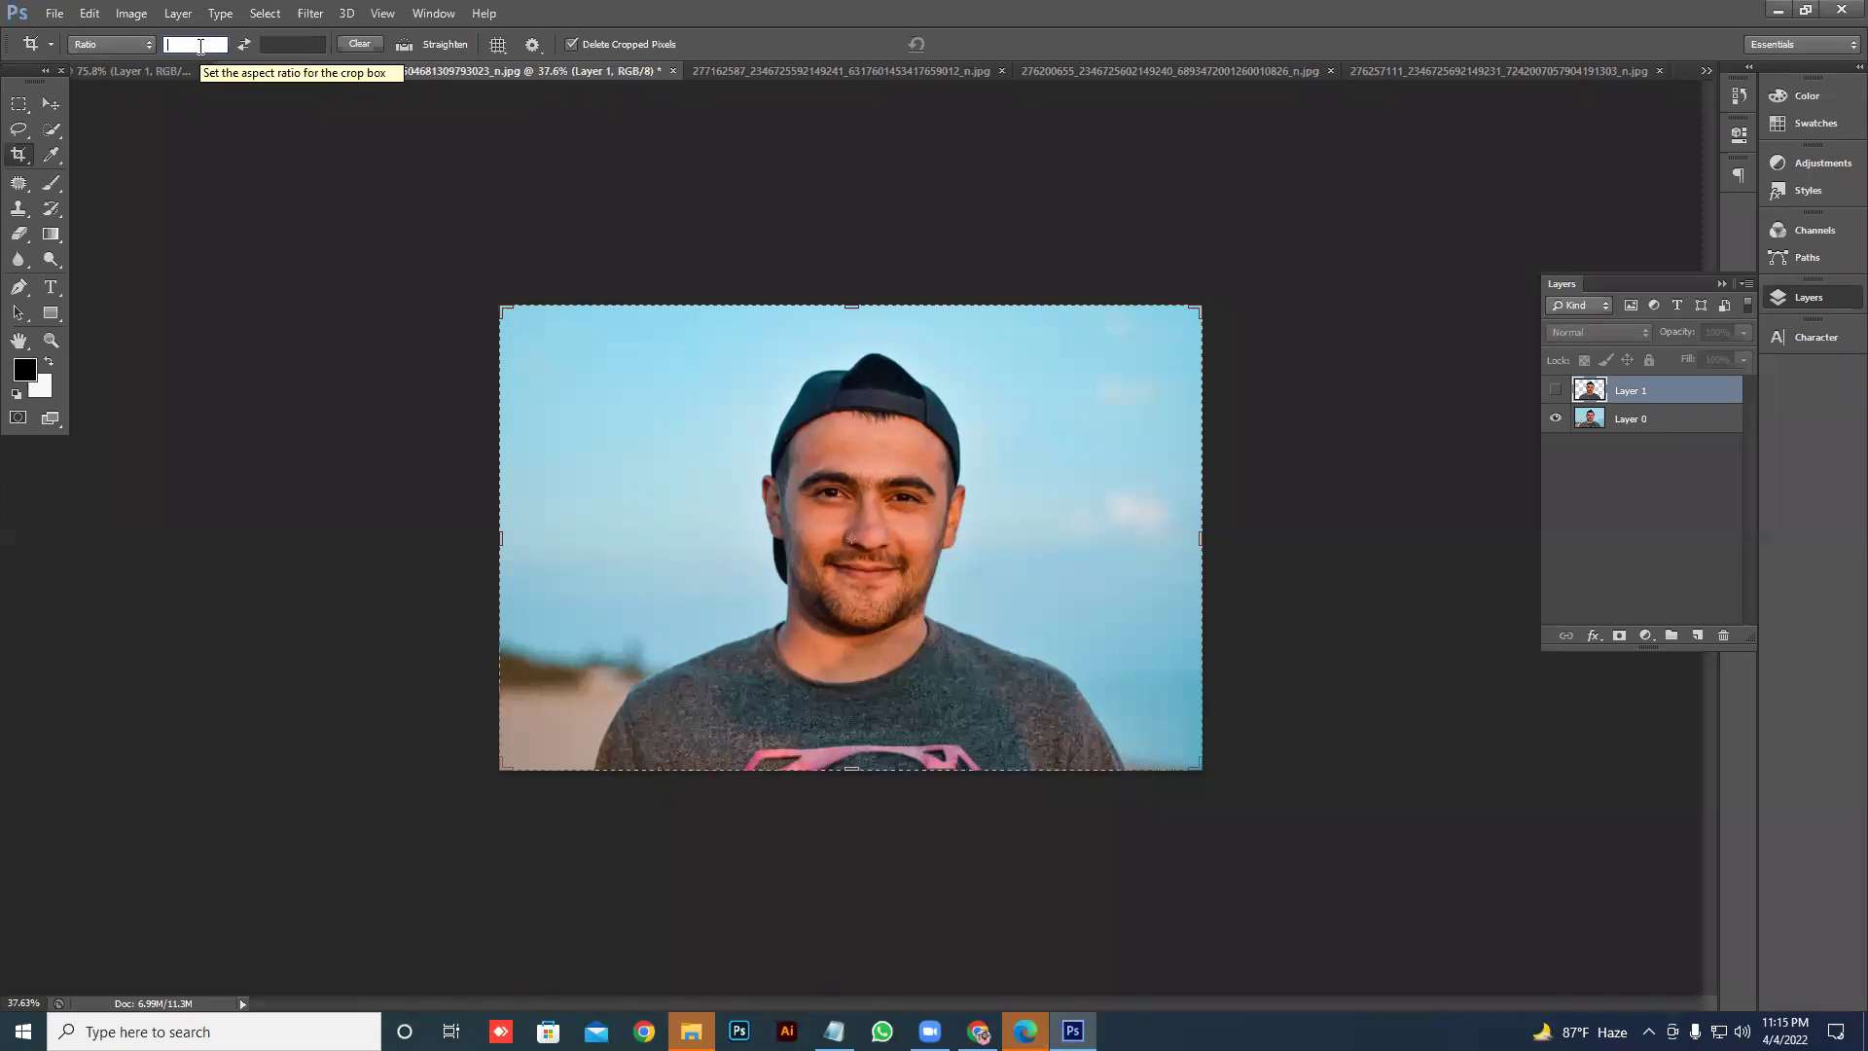
{"action": "type", "text": "820"}
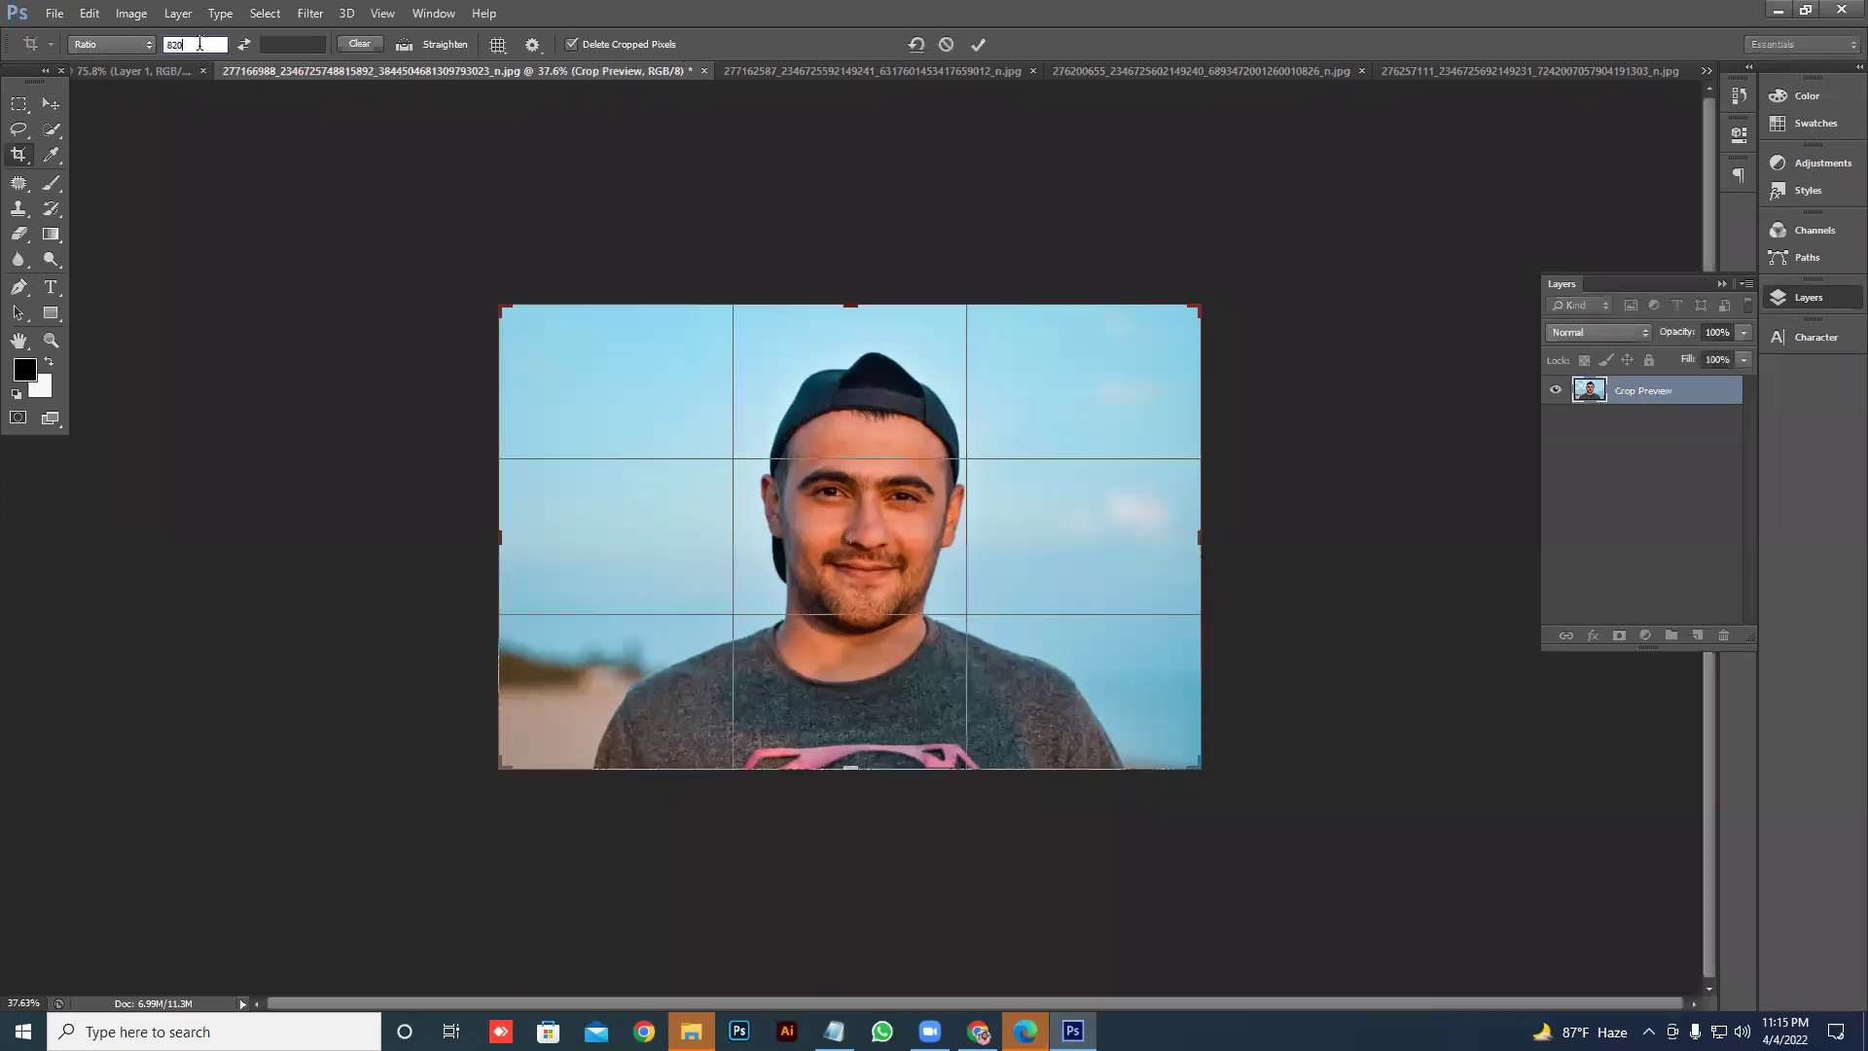
{"action": "left_click", "coordinate": [294, 45]}
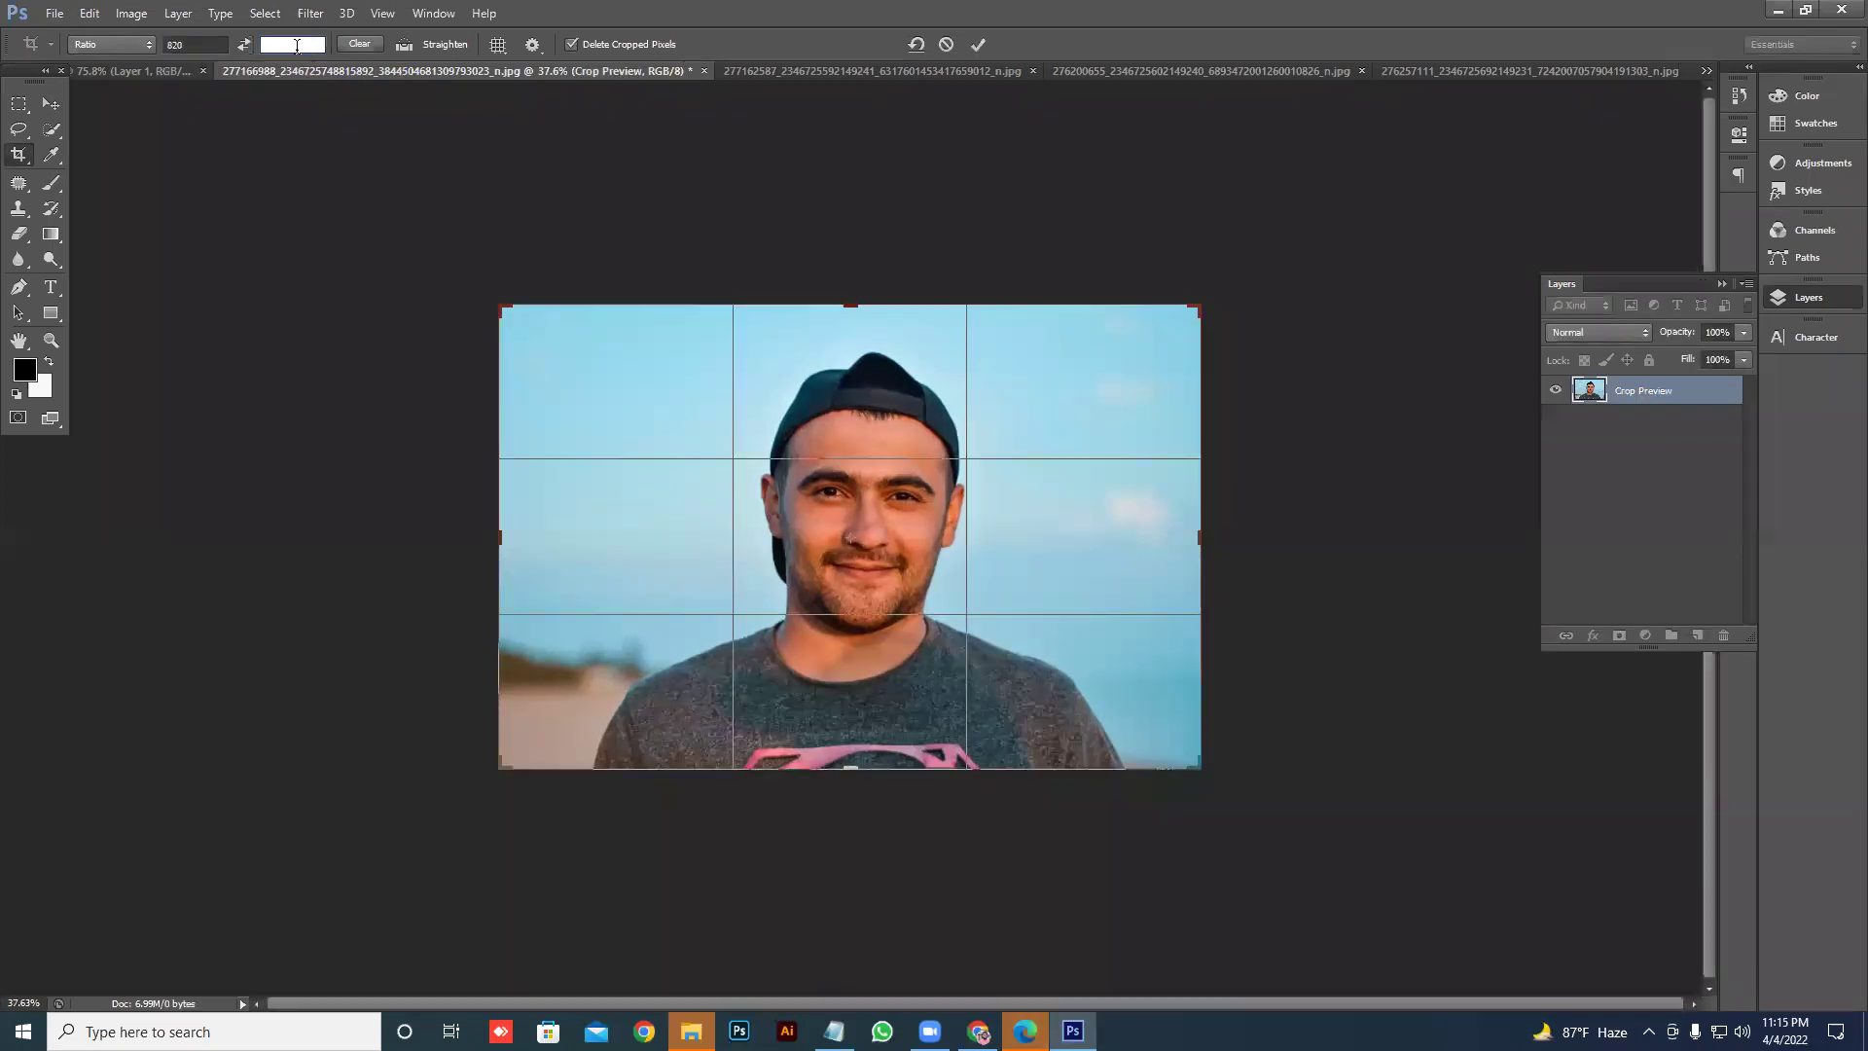
{"action": "type", "text": "360"}
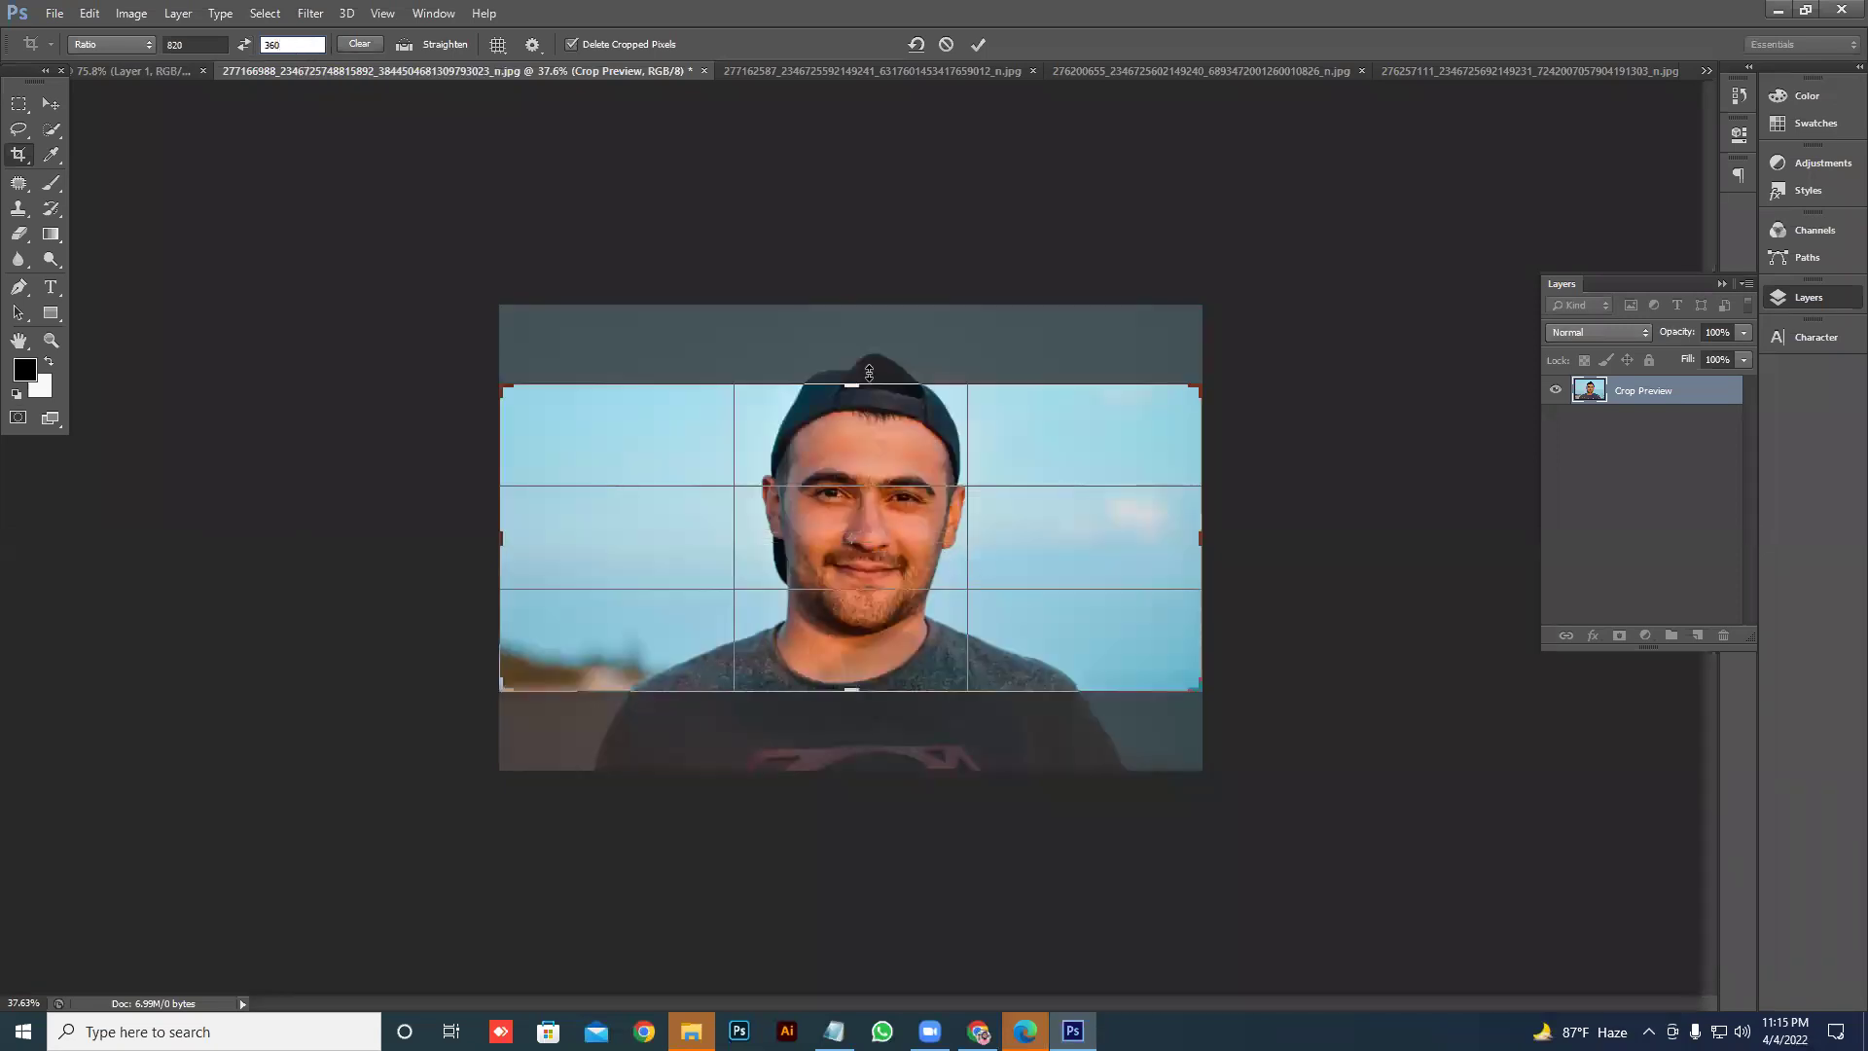
{"action": "left_click_drag", "start_coordinate": [864, 429], "coordinate": [865, 471]}
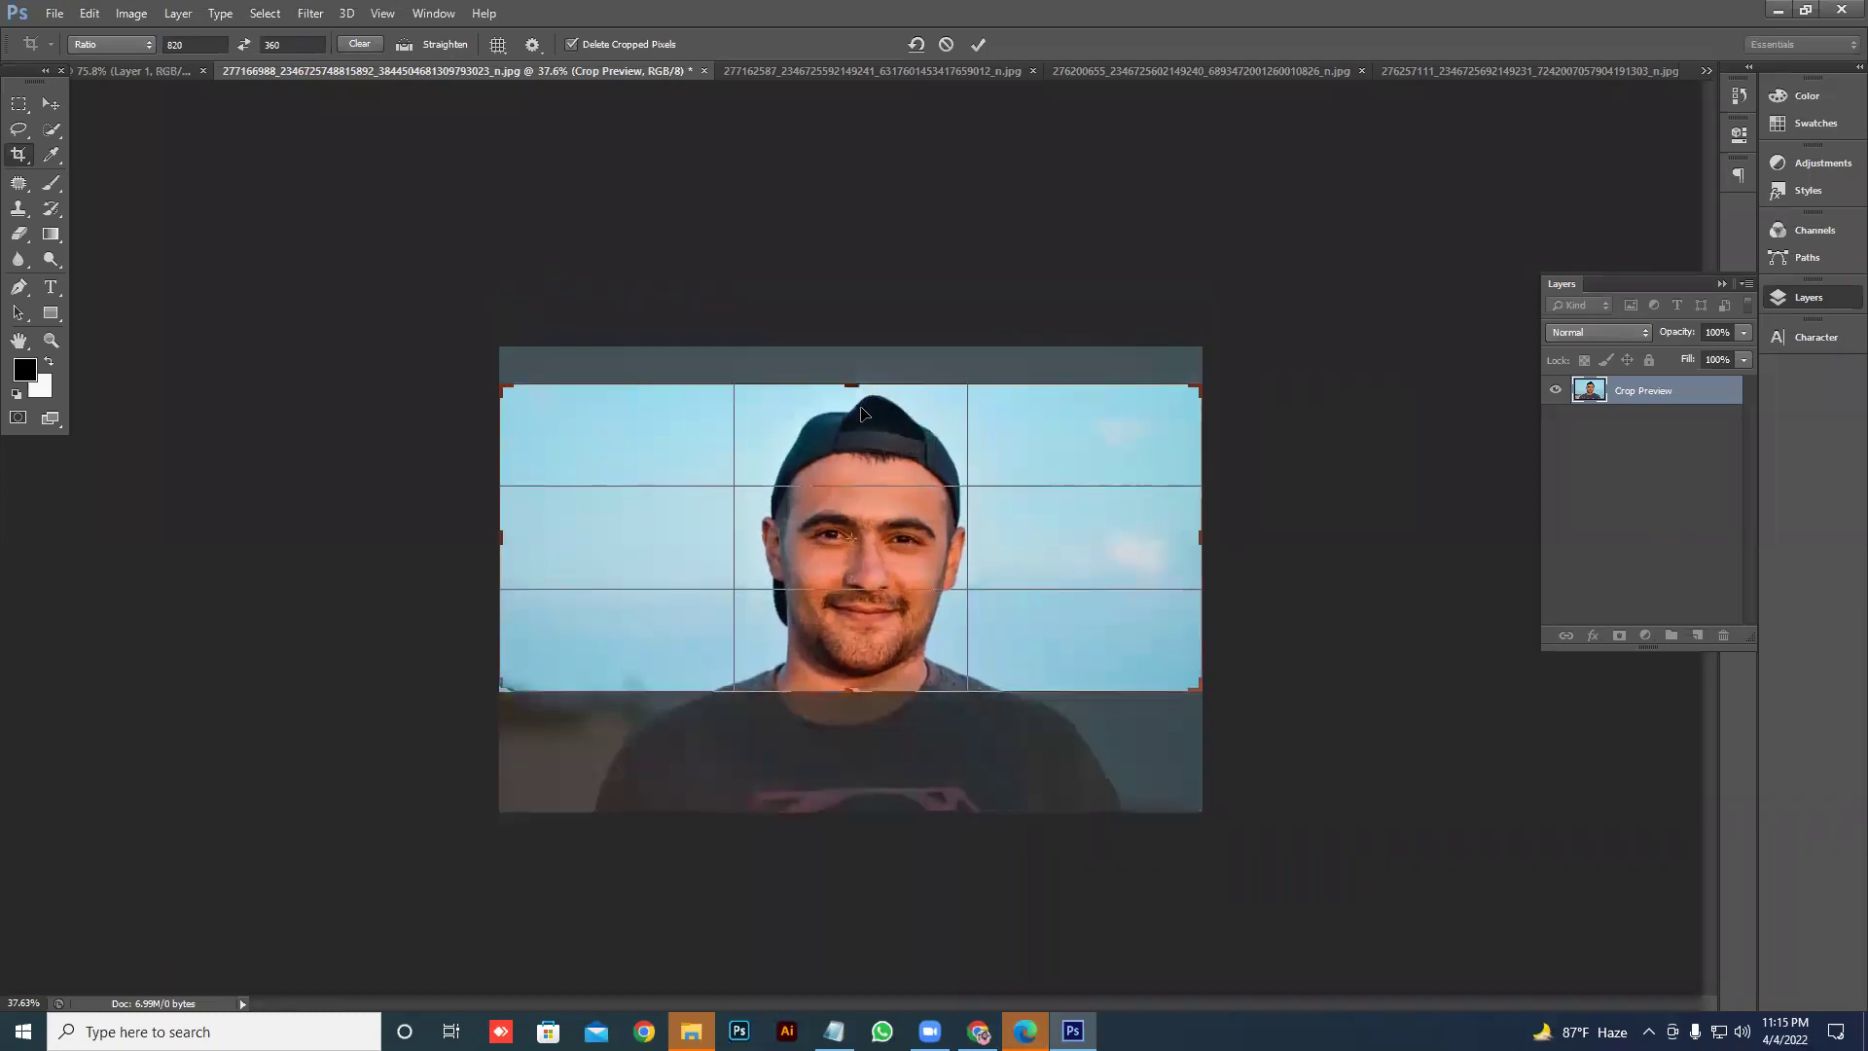
{"action": "left_click", "coordinate": [977, 44]}
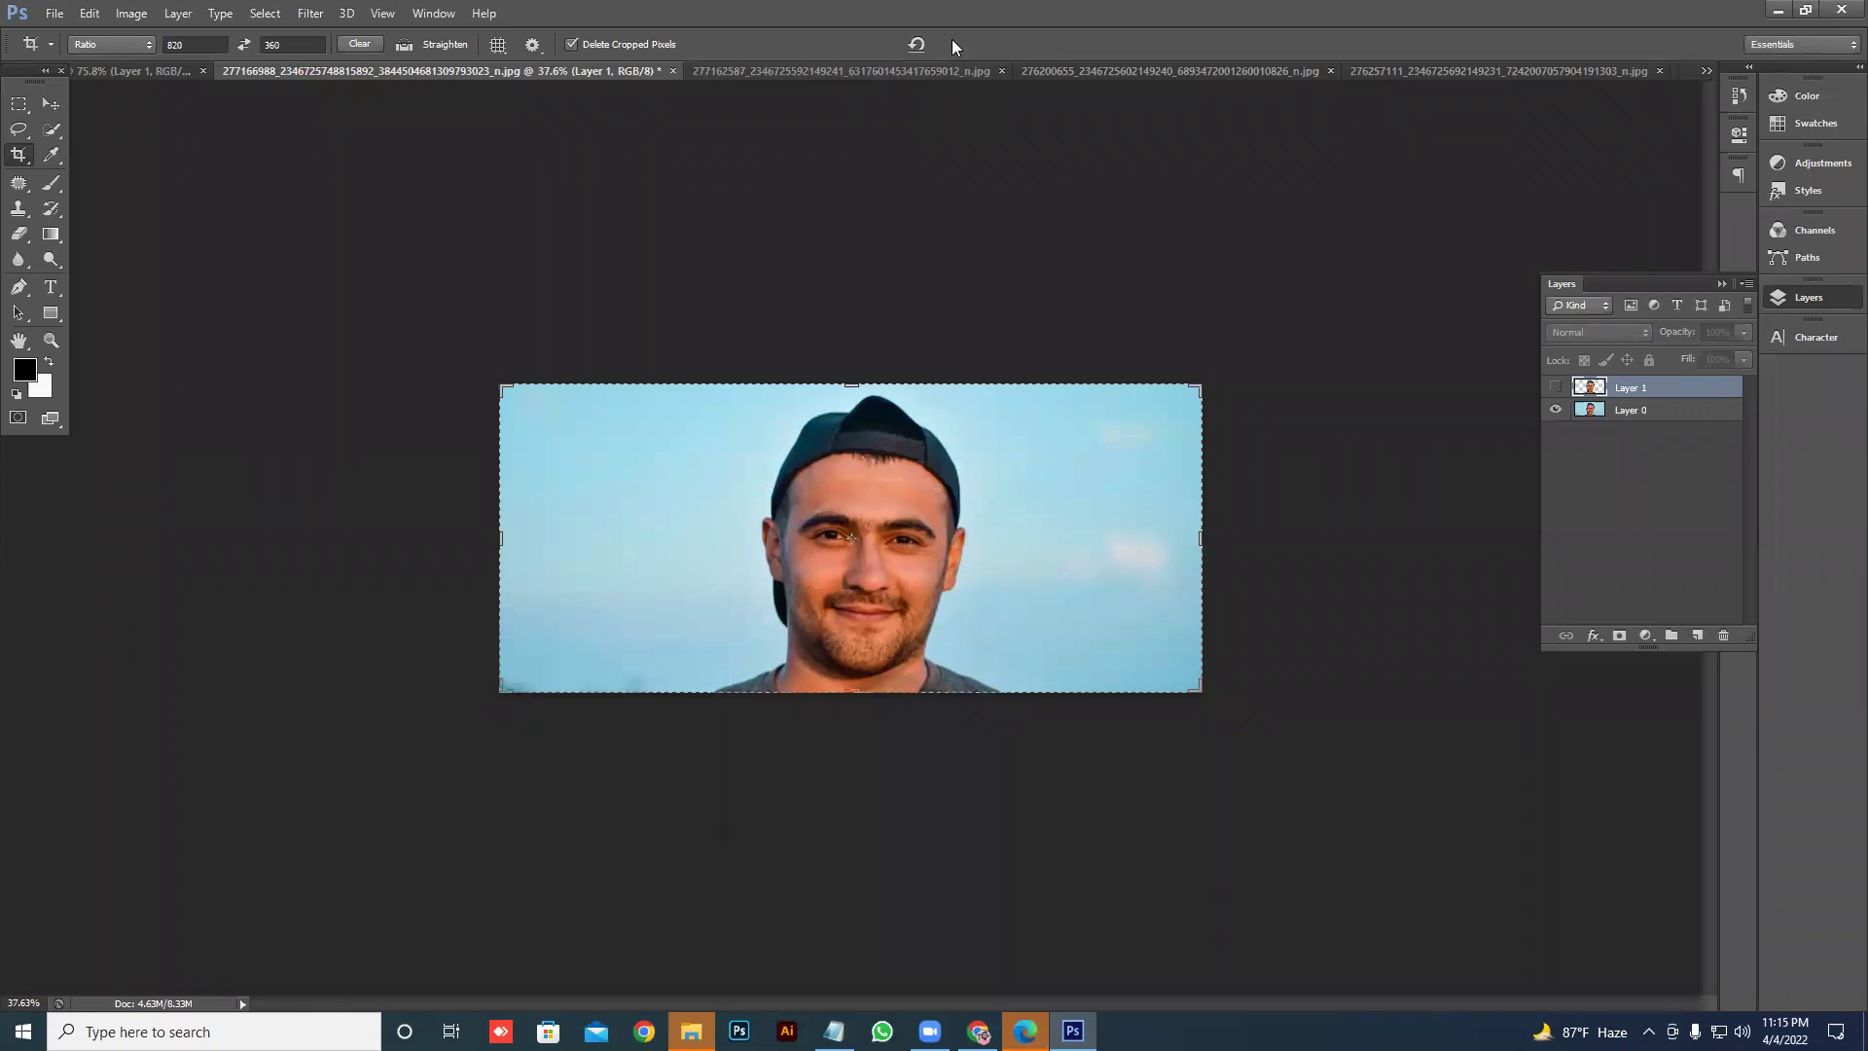
{"action": "key", "text": "ctrl+z"}
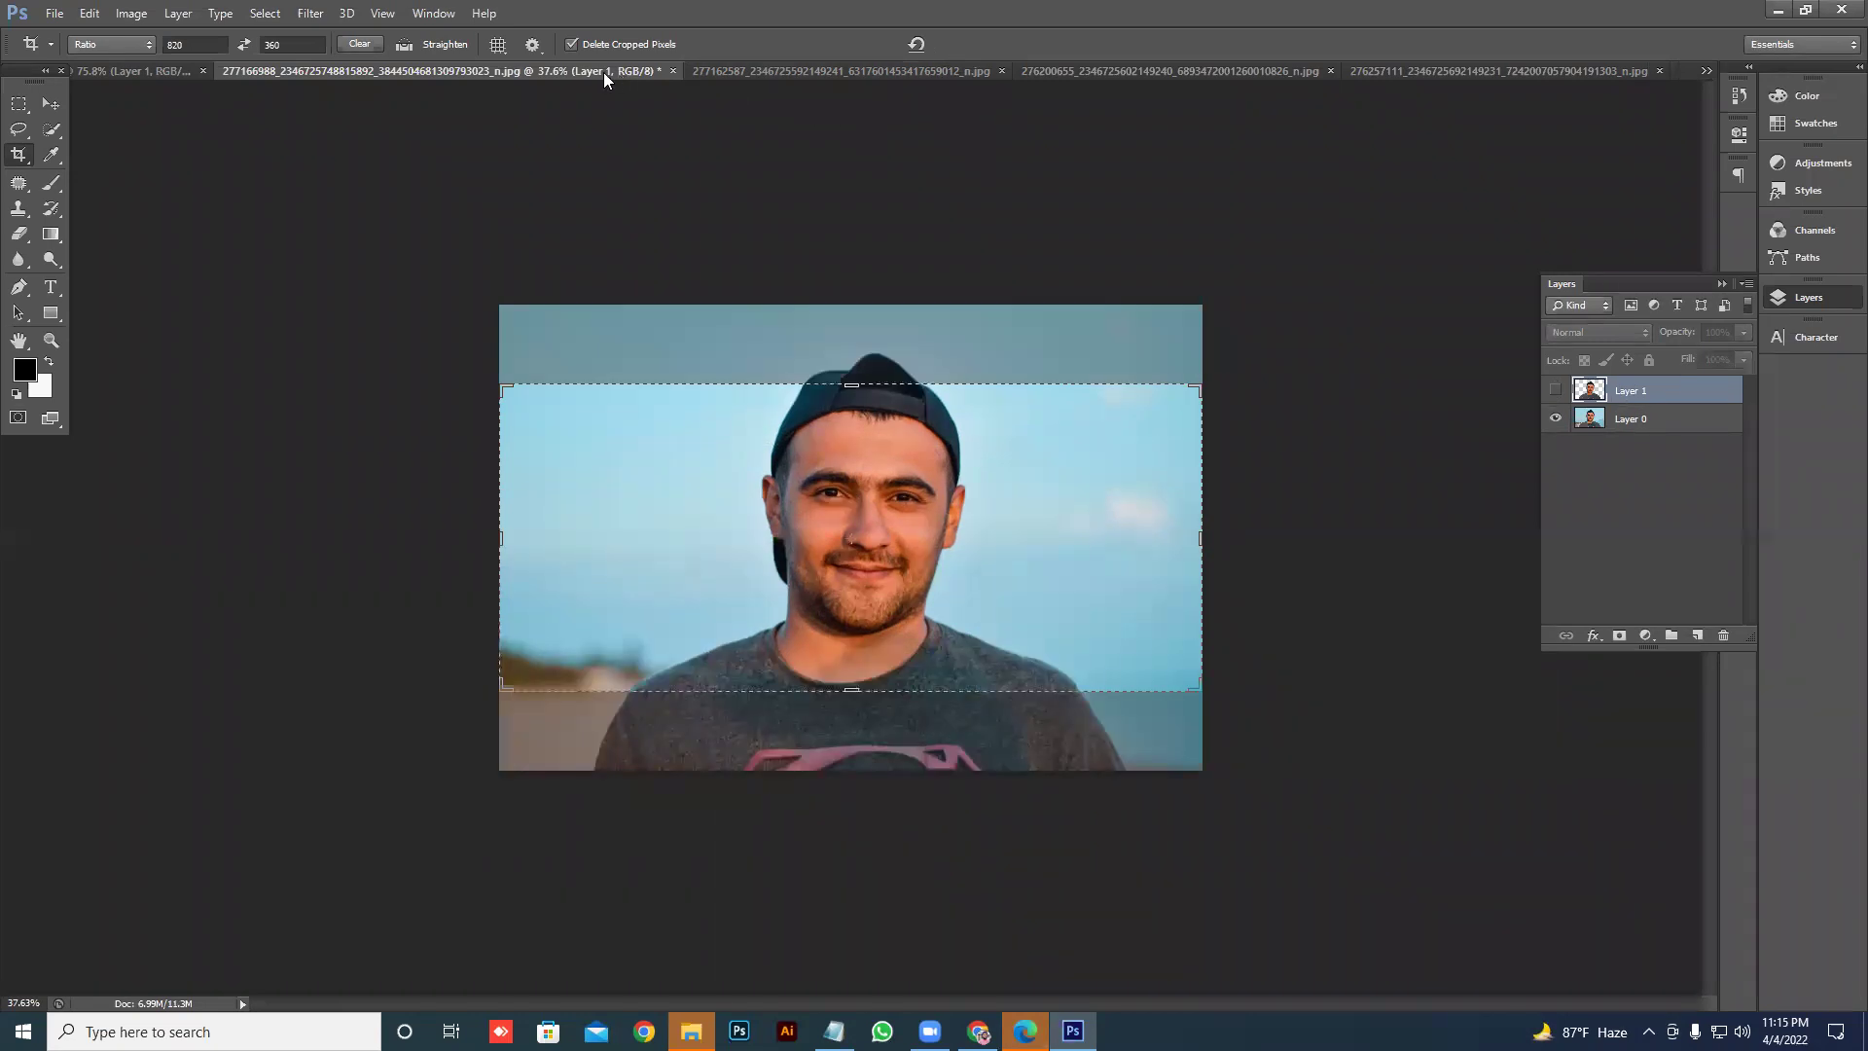
{"action": "left_click", "coordinate": [359, 44]}
{"action": "left_click", "coordinate": [49, 104]}
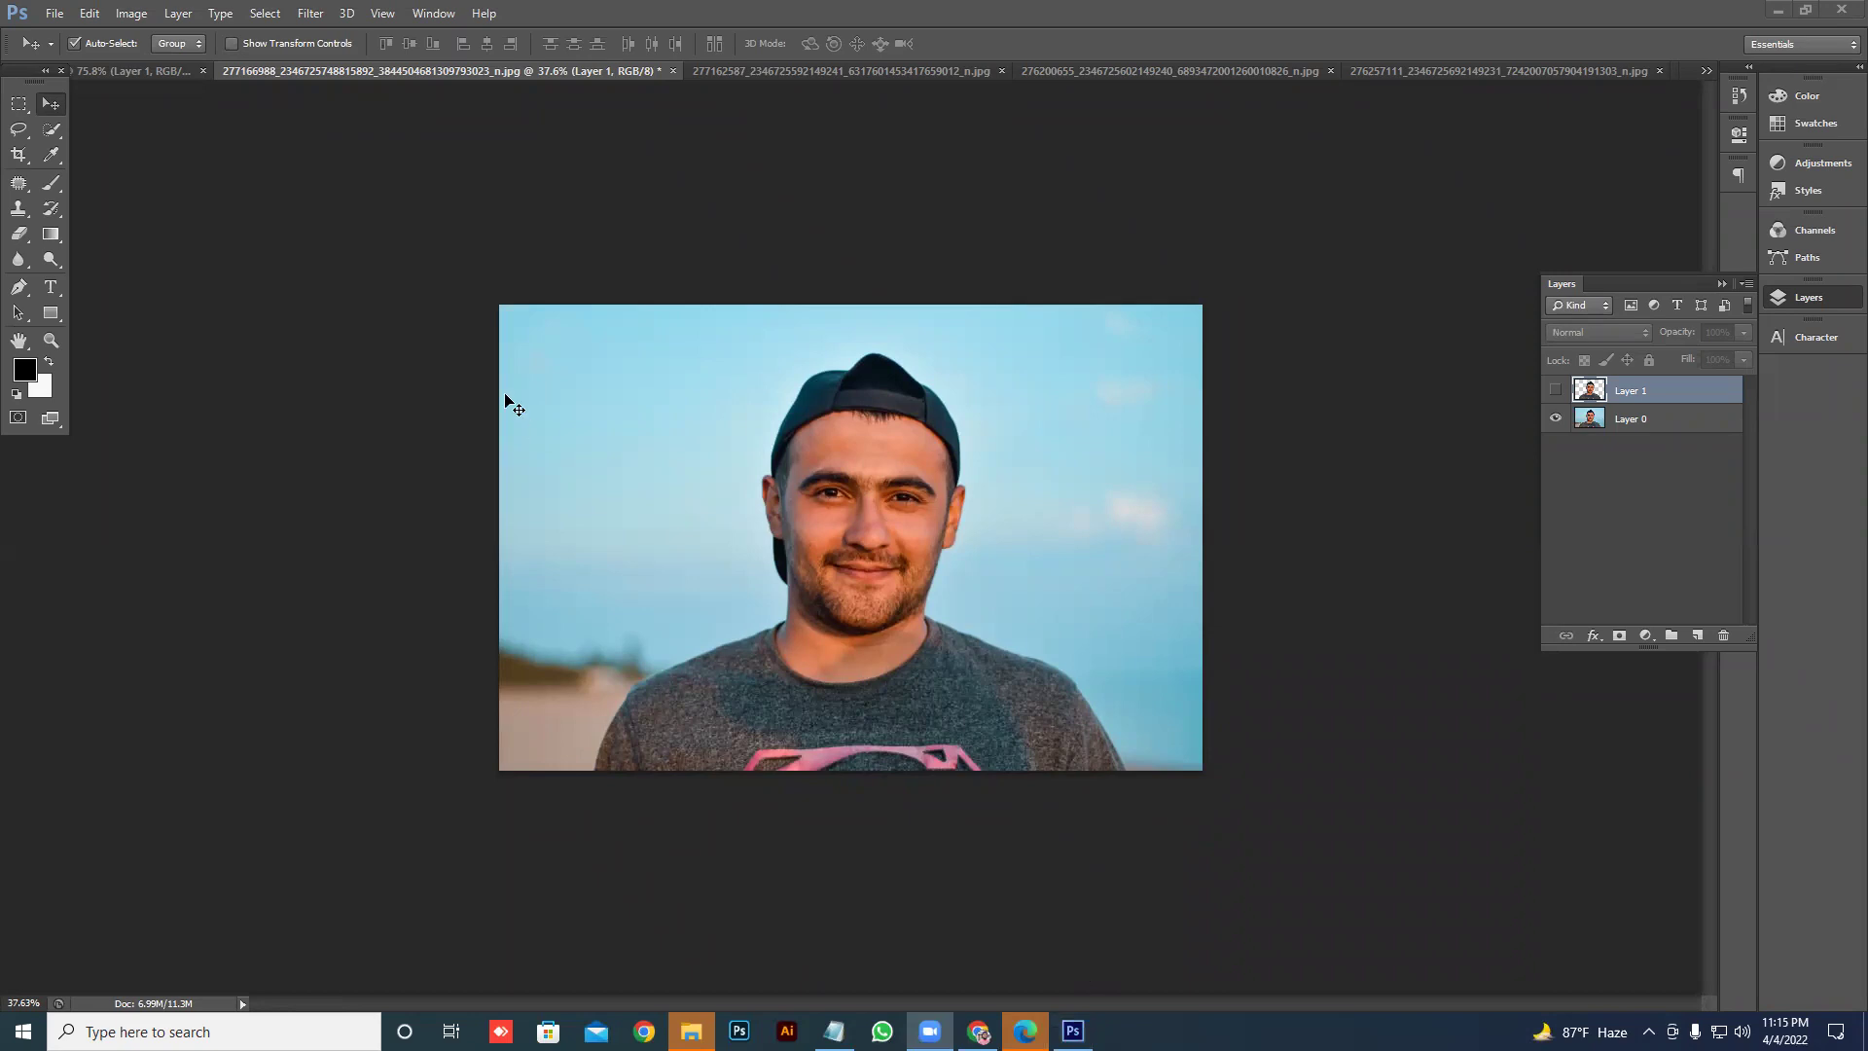
- Trial-crop the photo at Original Ratio, cancel an enlarged crop, and undo to full size
{"action": "left_click", "coordinate": [692, 354]}
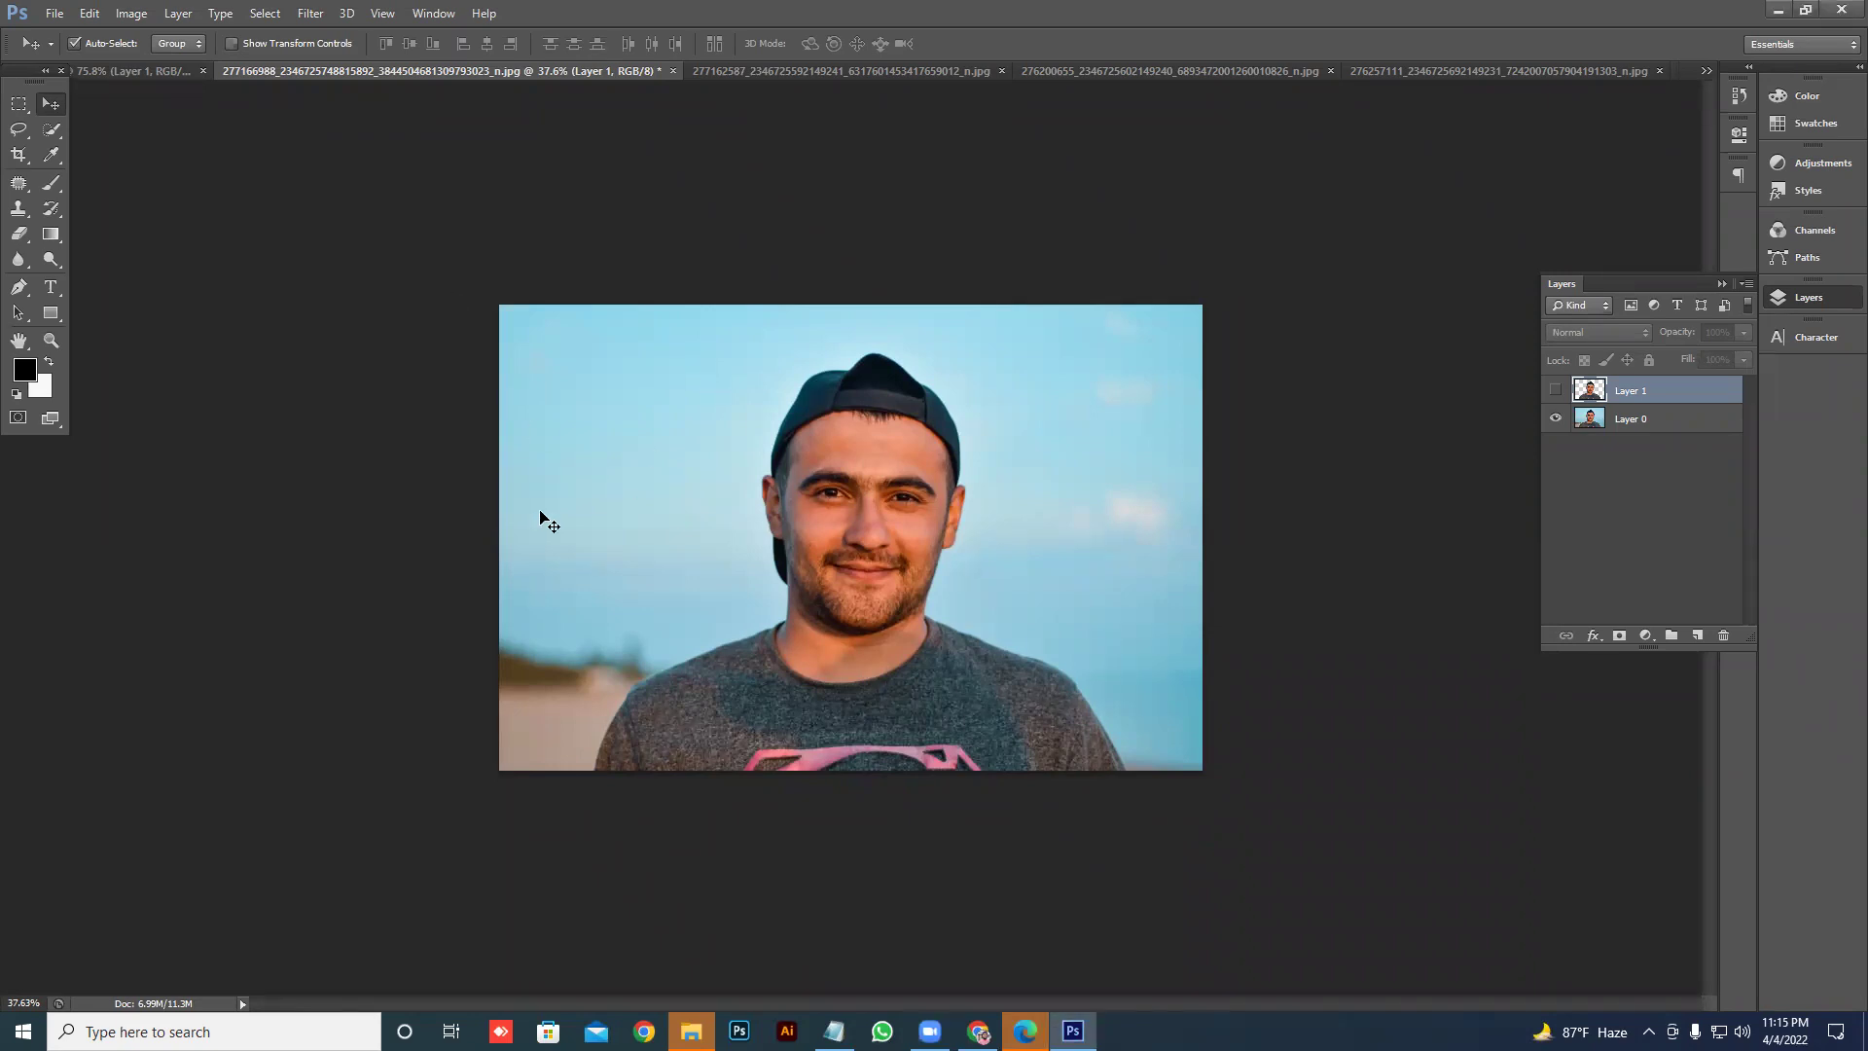
{"action": "left_click", "coordinate": [19, 155]}
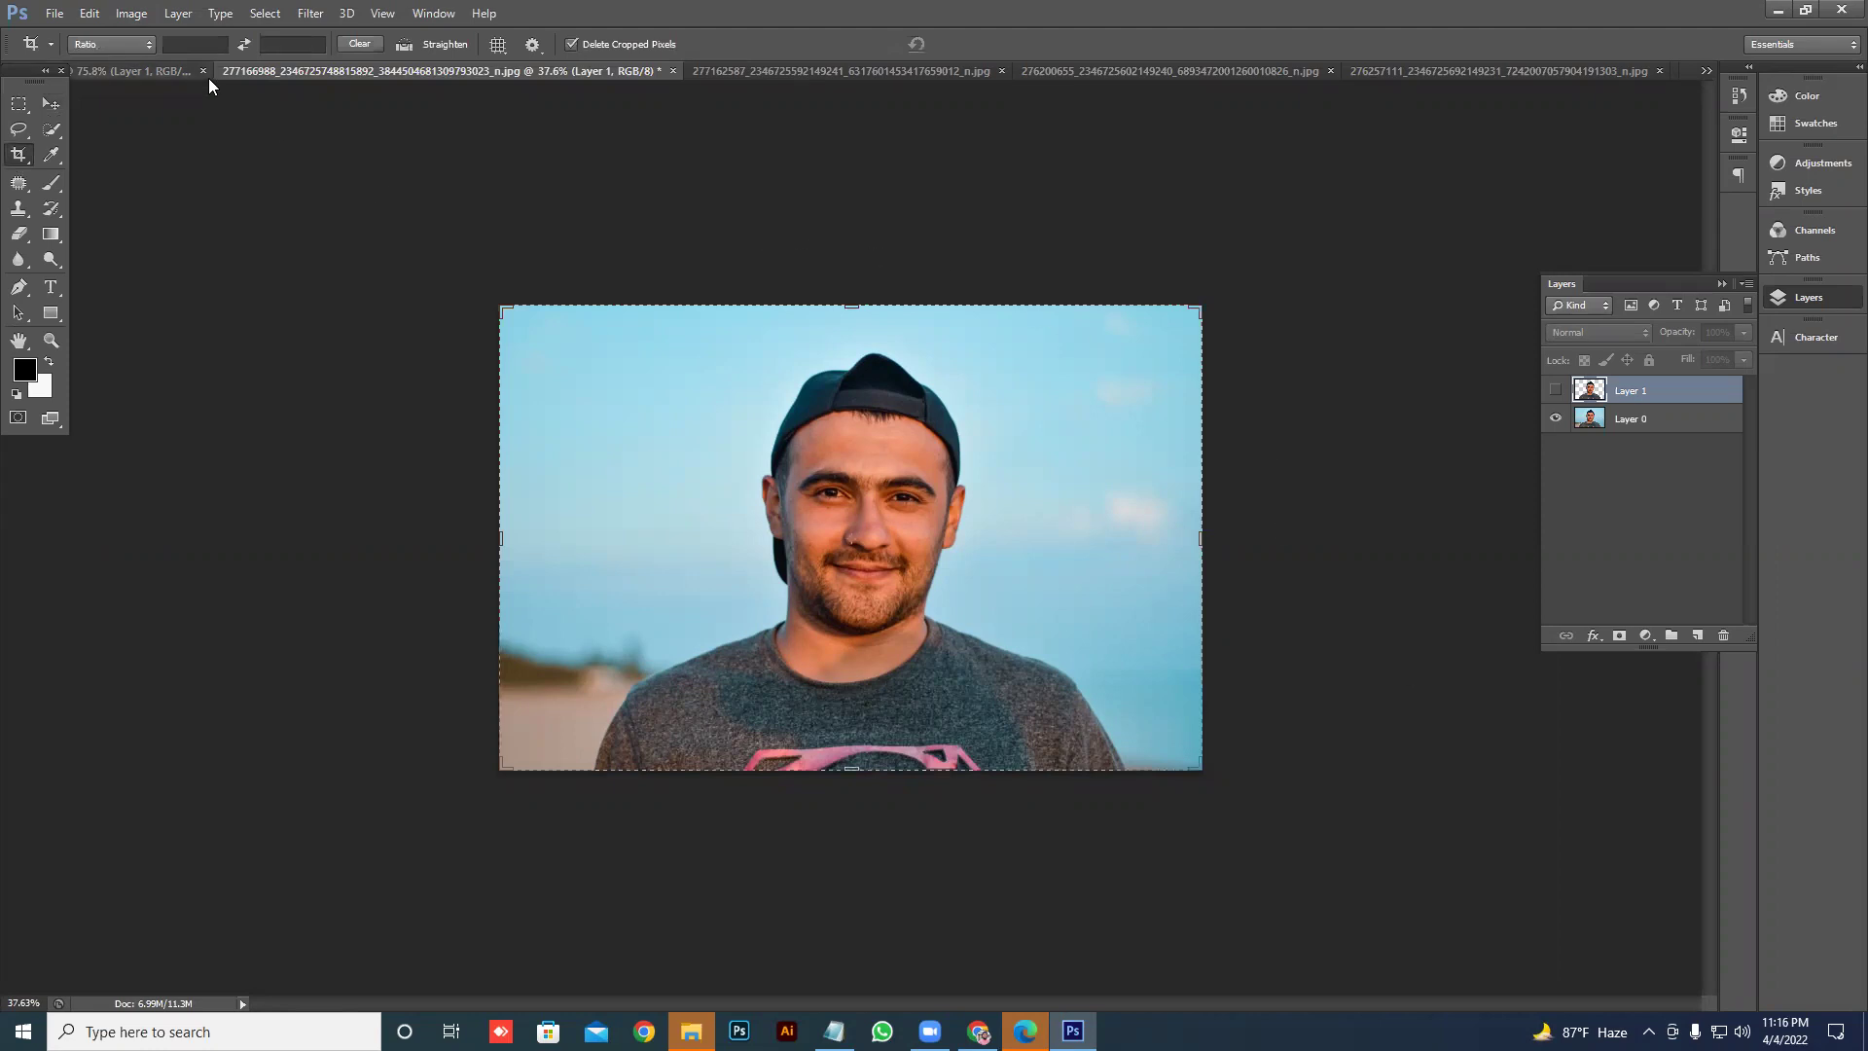
{"action": "left_click", "coordinate": [89, 43]}
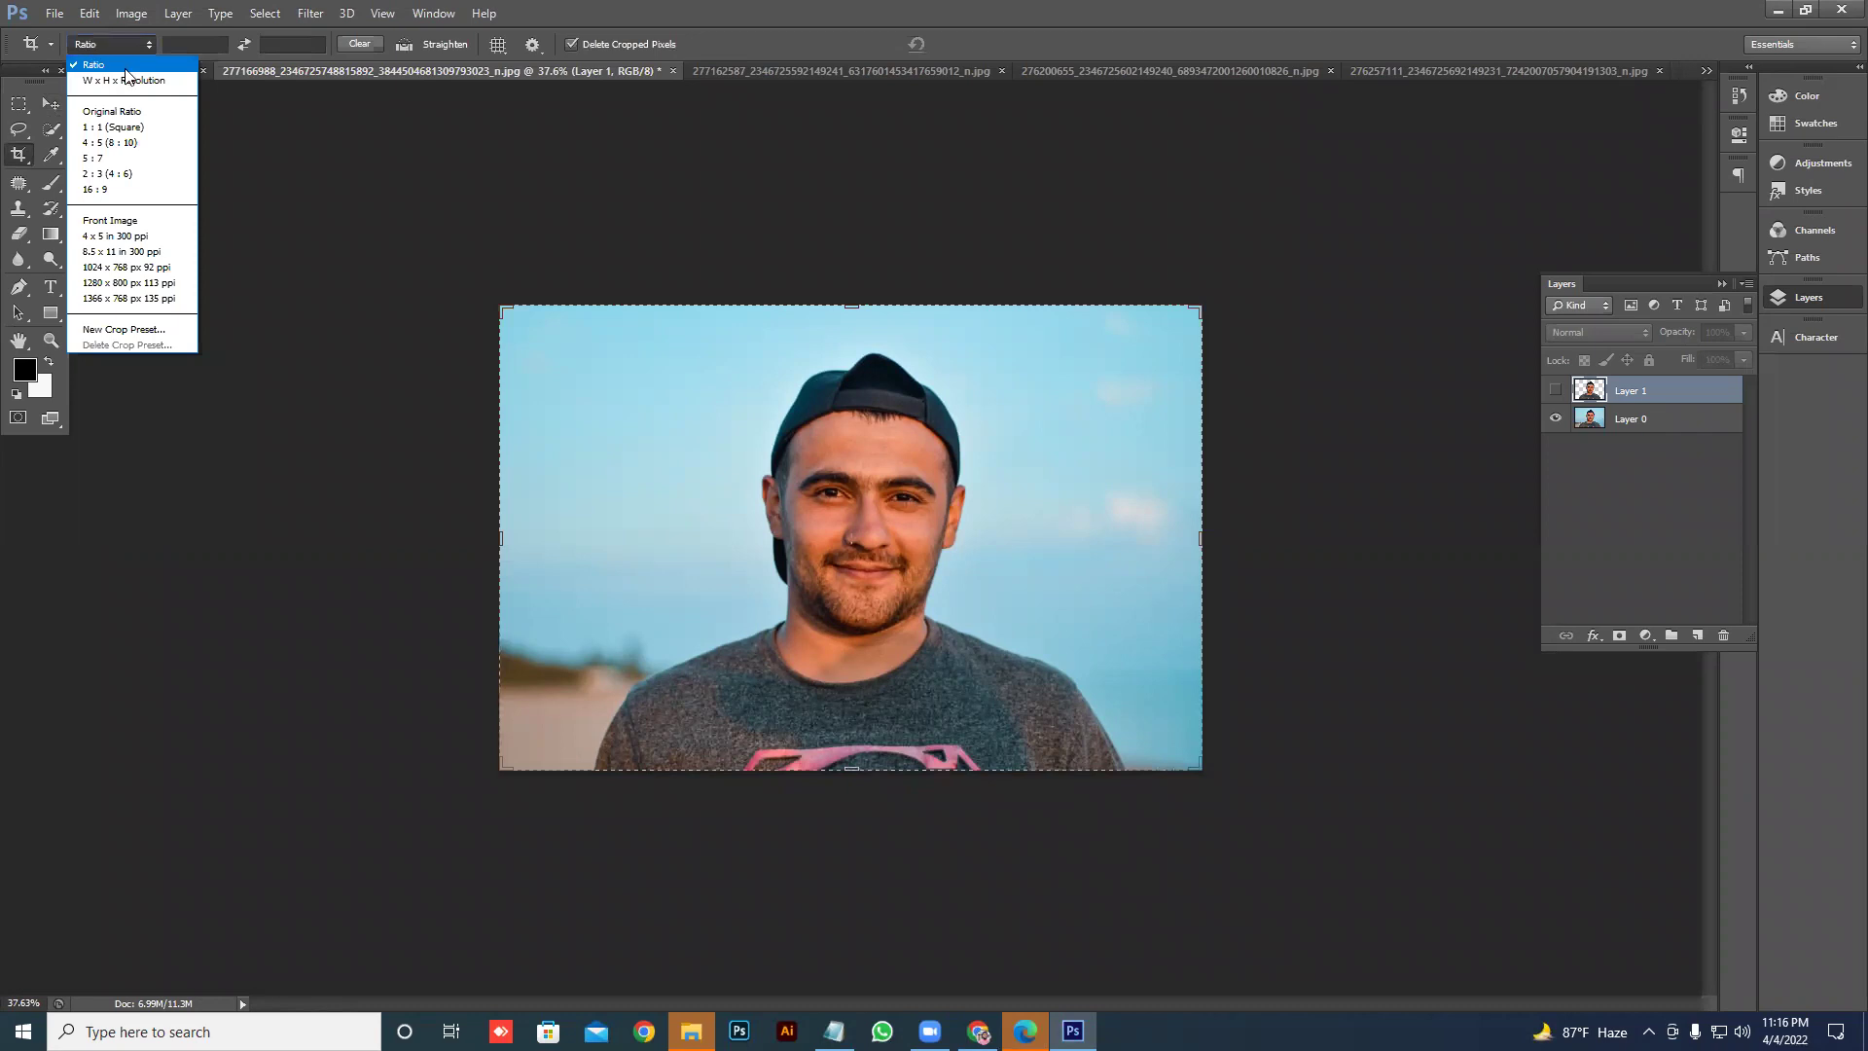
{"action": "left_click", "coordinate": [148, 115]}
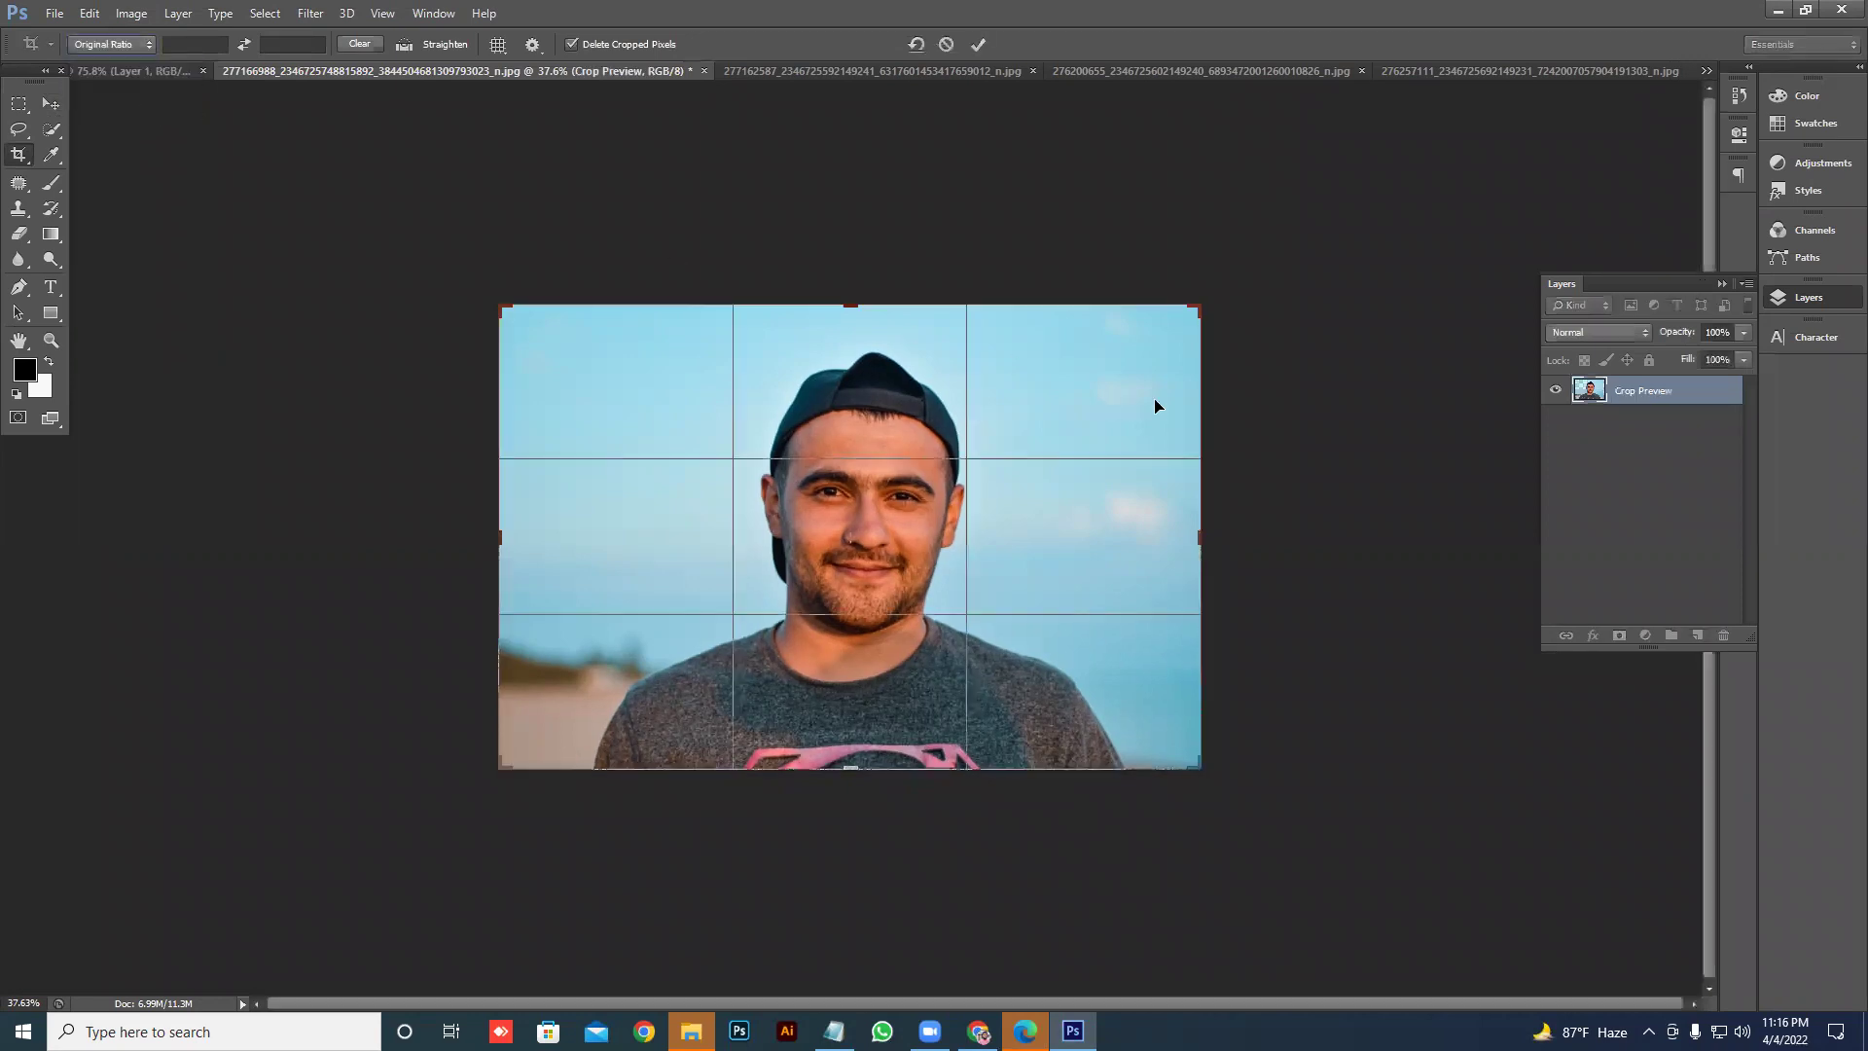
{"action": "mouse_move", "coordinate": [1199, 308]}
{"action": "left_mouse_down"}
{"action": "mouse_move", "coordinate": [1195, 339]}
{"action": "mouse_move", "coordinate": [1103, 382]}
{"action": "mouse_move", "coordinate": [1176, 272]}
{"action": "mouse_move", "coordinate": [1056, 392]}
{"action": "mouse_move", "coordinate": [997, 401]}
{"action": "mouse_move", "coordinate": [1082, 382]}
{"action": "mouse_move", "coordinate": [1198, 307]}
{"action": "left_mouse_up"}
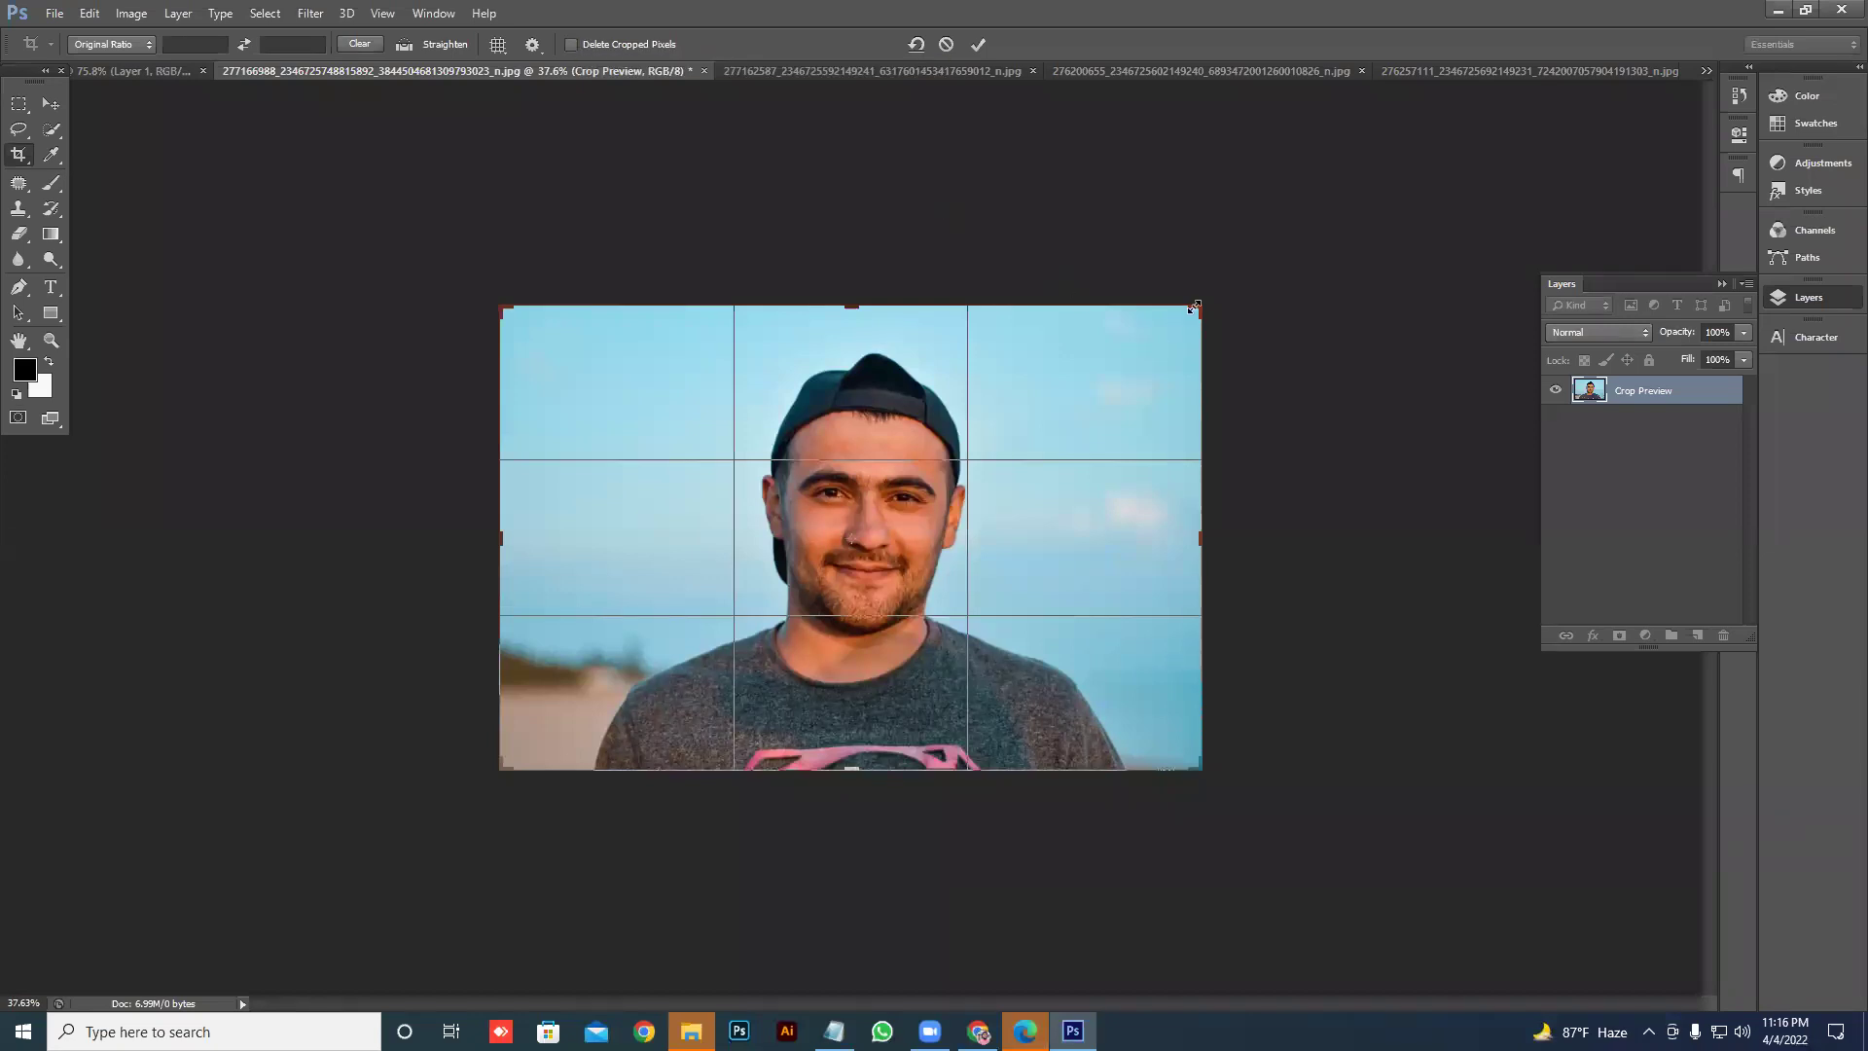
{"action": "mouse_move", "coordinate": [1199, 309]}
{"action": "left_mouse_down"}
{"action": "mouse_move", "coordinate": [1148, 336]}
{"action": "mouse_move", "coordinate": [1170, 331]}
{"action": "left_mouse_up"}
{"action": "left_click", "coordinate": [978, 45]}
{"action": "left_click_drag", "start_coordinate": [1170, 326], "coordinate": [1245, 273]}
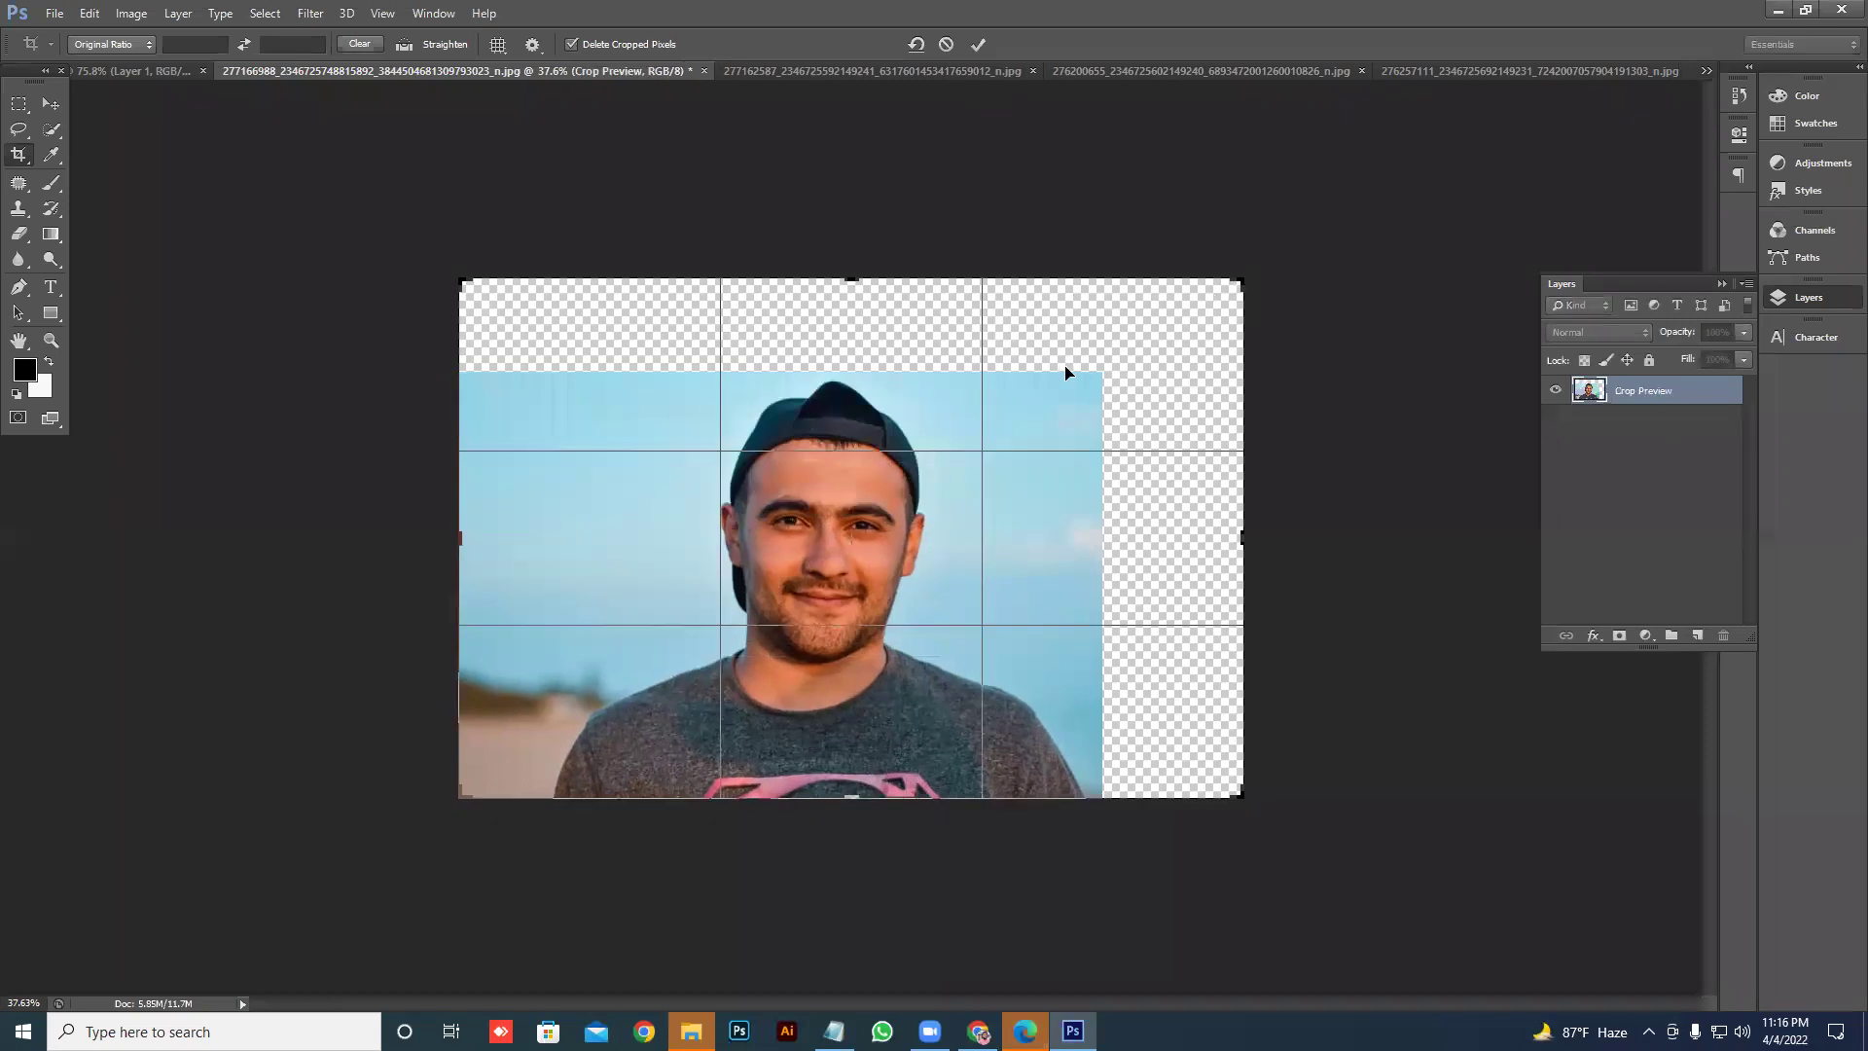
{"action": "left_click", "coordinate": [948, 46]}
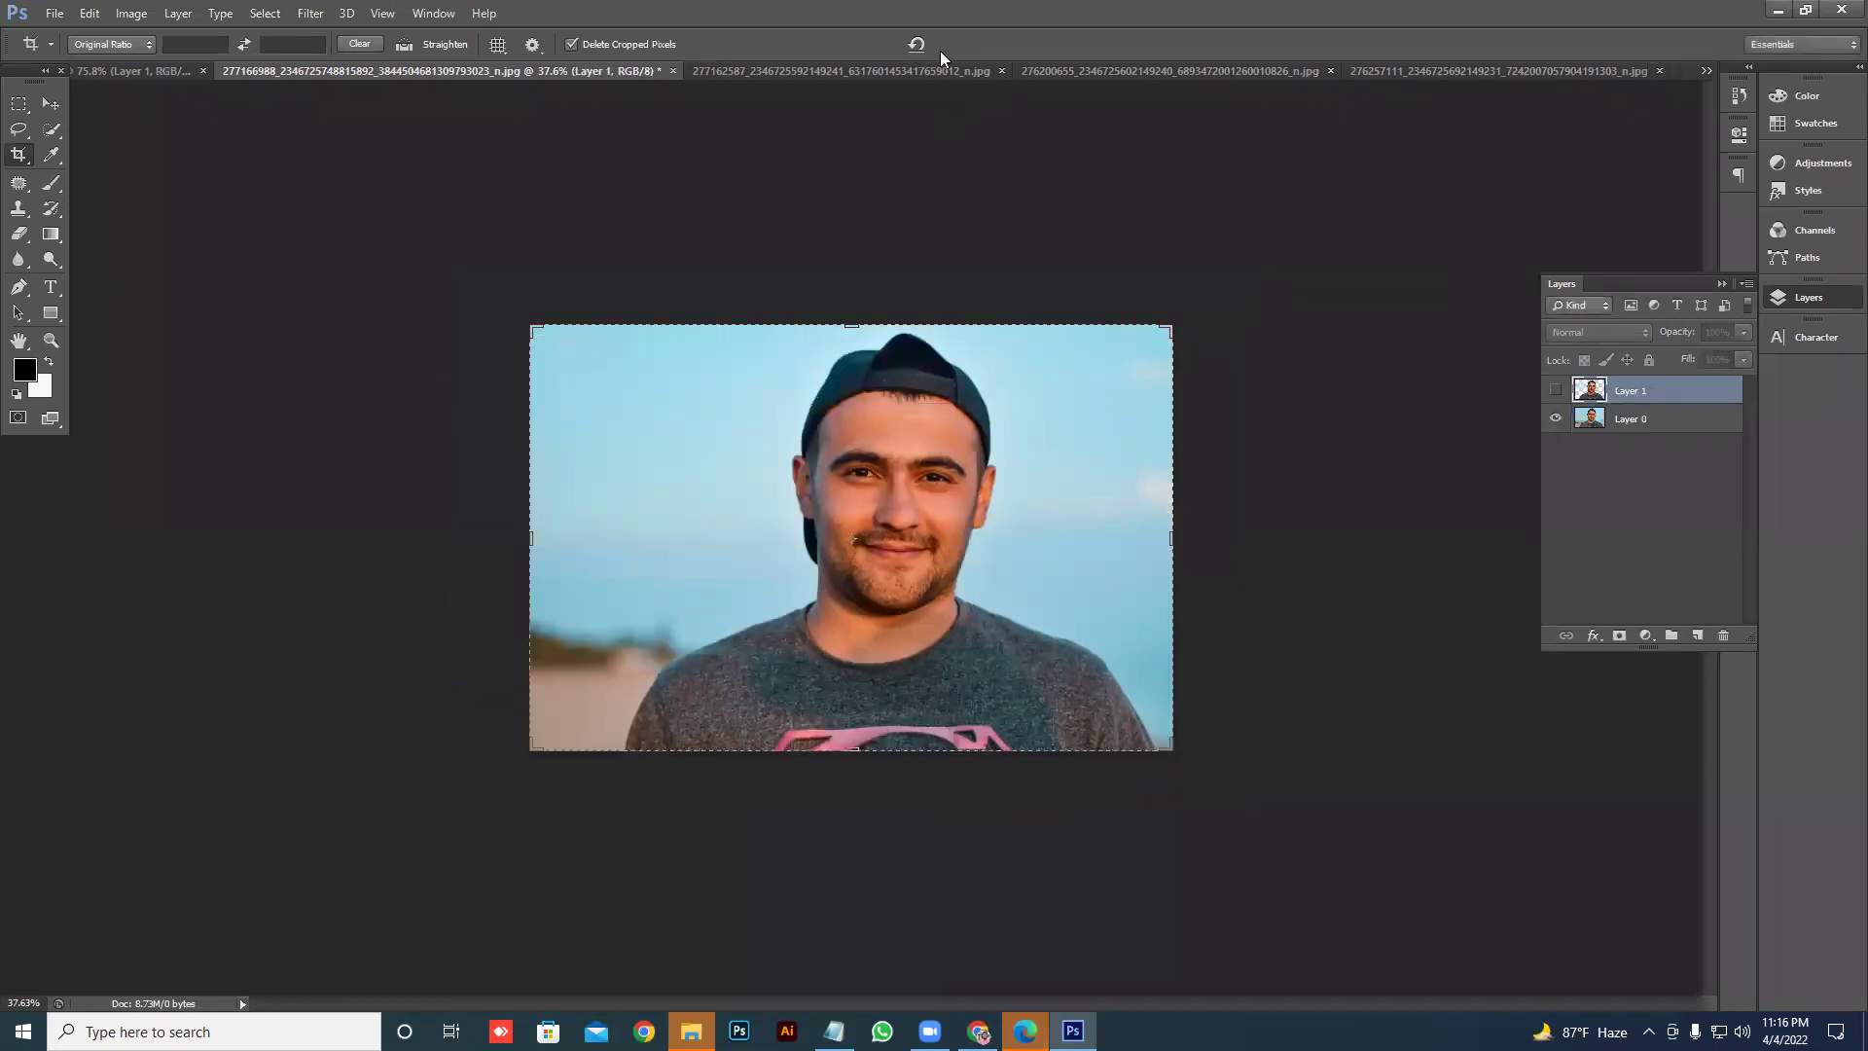
{"action": "key", "text": "ctrl+z"}
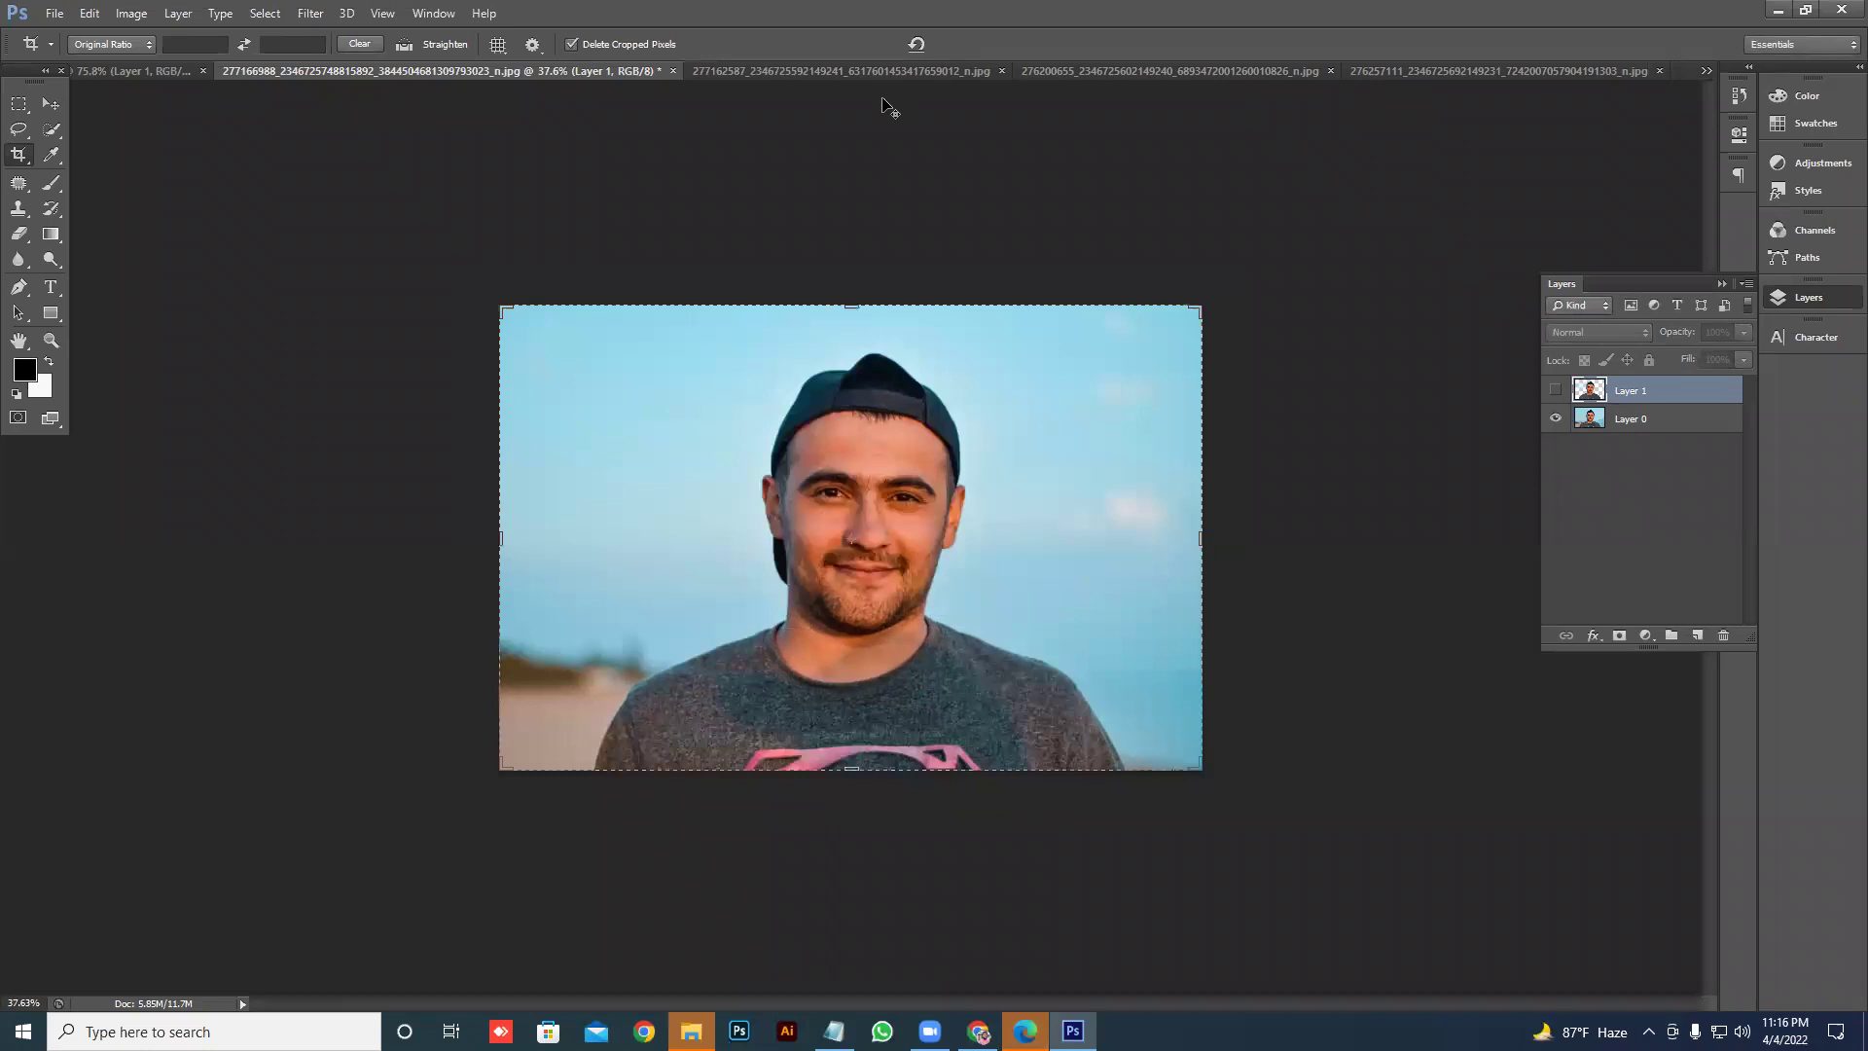
- Turn off Delete Cropped Pixels, crop smaller, then expand the crop back to the full photo
{"action": "left_click", "coordinate": [605, 40]}
{"action": "mouse_move", "coordinate": [1196, 309]}
{"action": "left_mouse_down"}
{"action": "mouse_move", "coordinate": [1136, 350]}
{"action": "mouse_move", "coordinate": [1165, 331]}
{"action": "left_mouse_up"}
{"action": "left_click", "coordinate": [979, 46]}
{"action": "left_click", "coordinate": [1119, 384]}
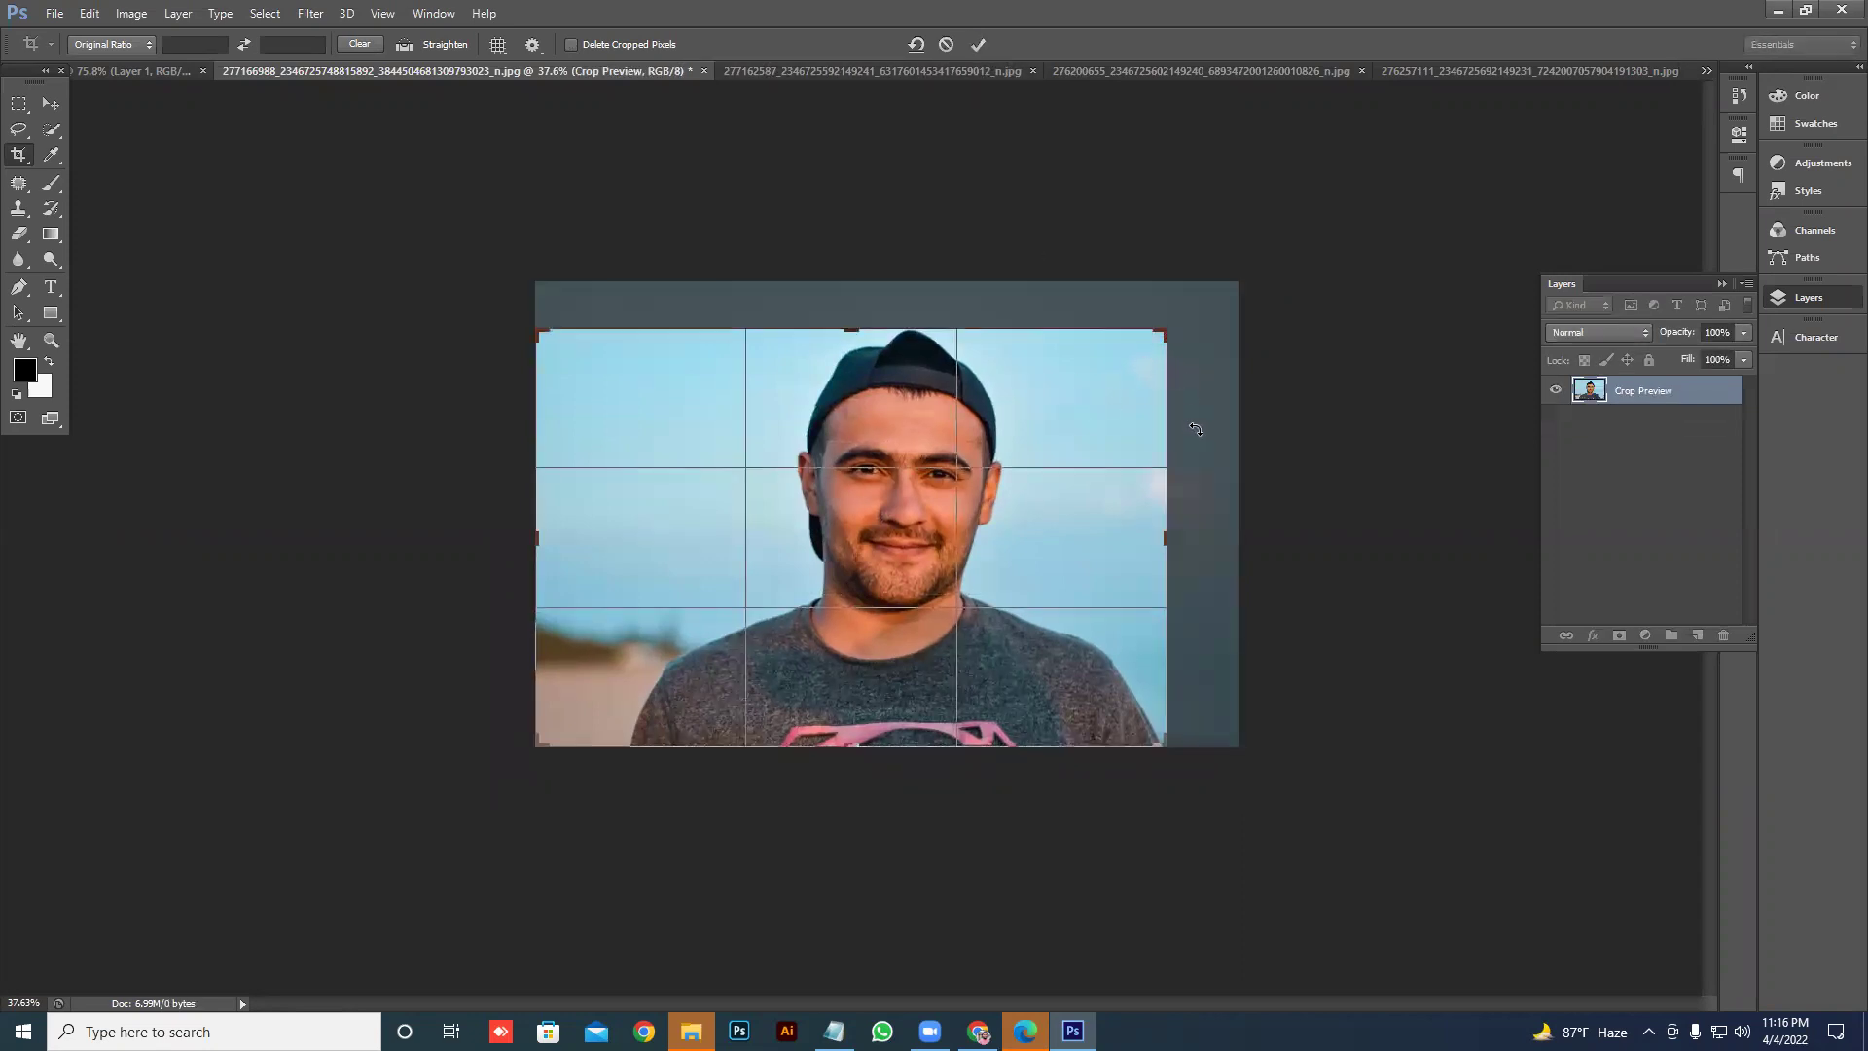
{"action": "left_click_drag", "start_coordinate": [1168, 332], "coordinate": [1220, 270]}
{"action": "left_click", "coordinate": [979, 45]}
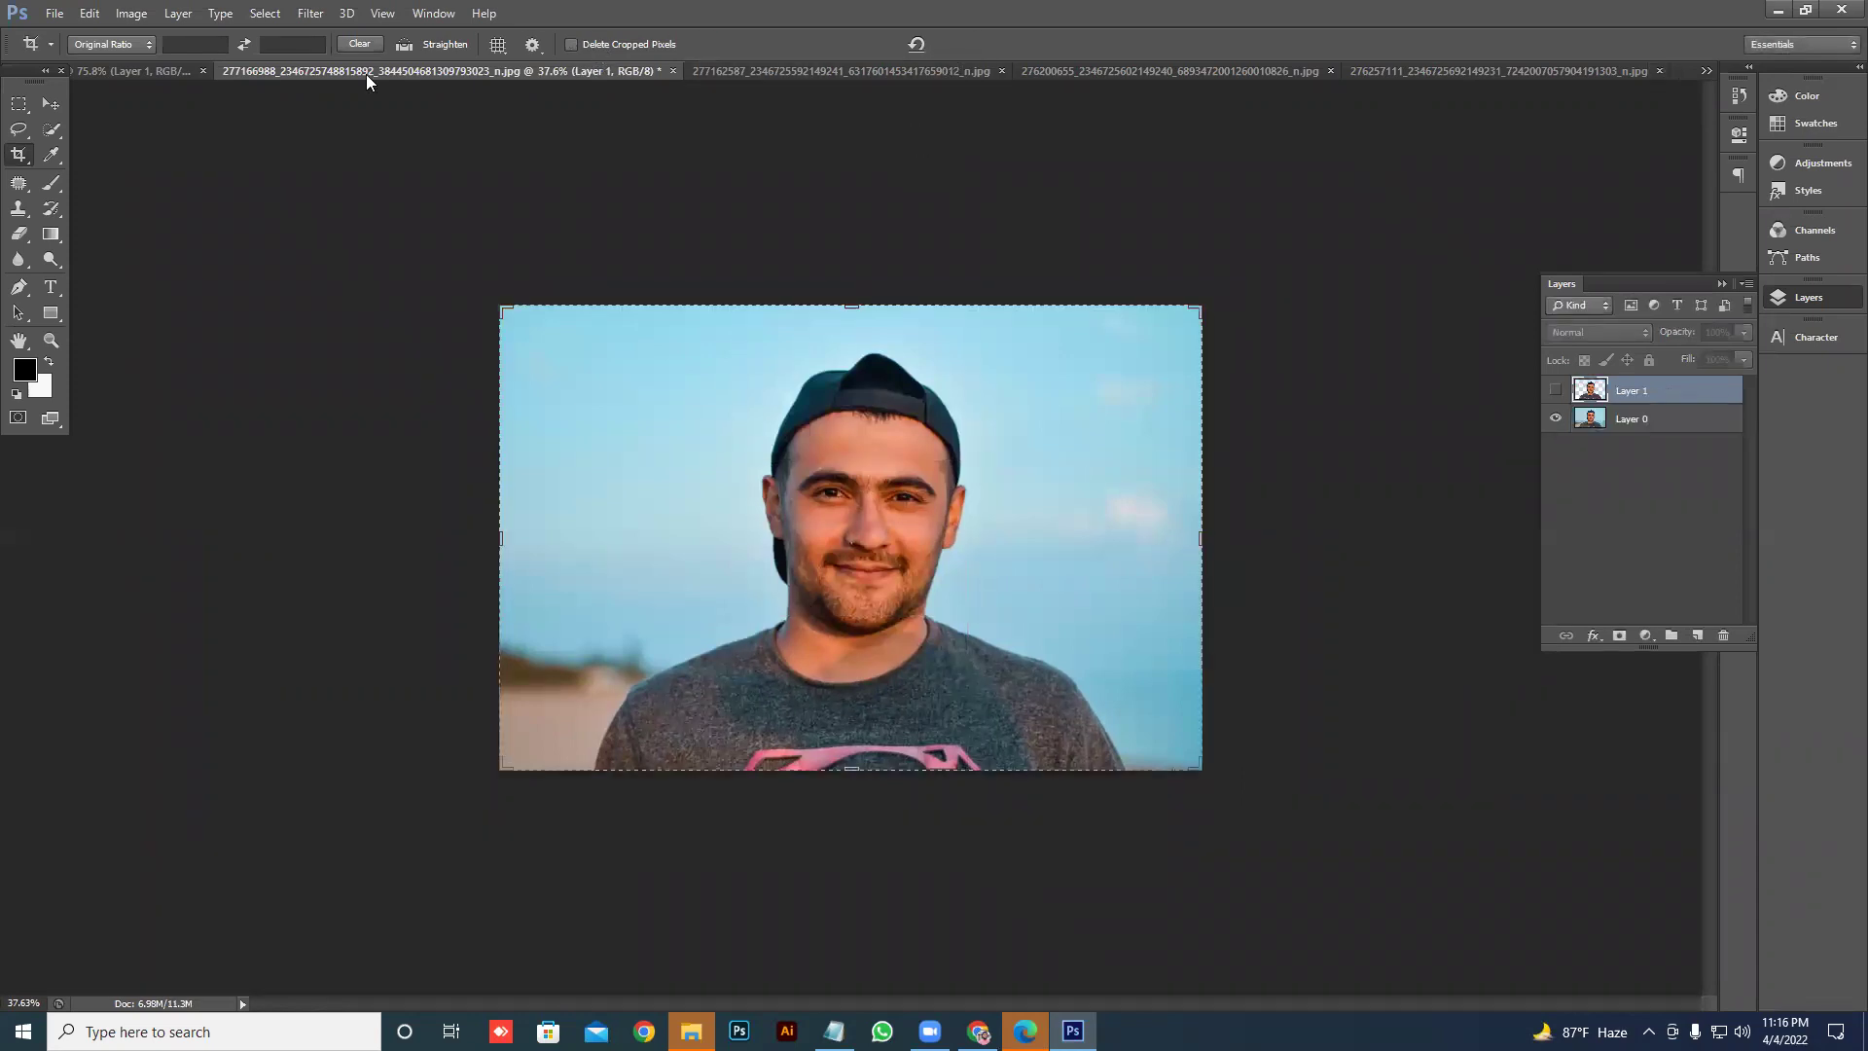
{"action": "left_click", "coordinate": [127, 44]}
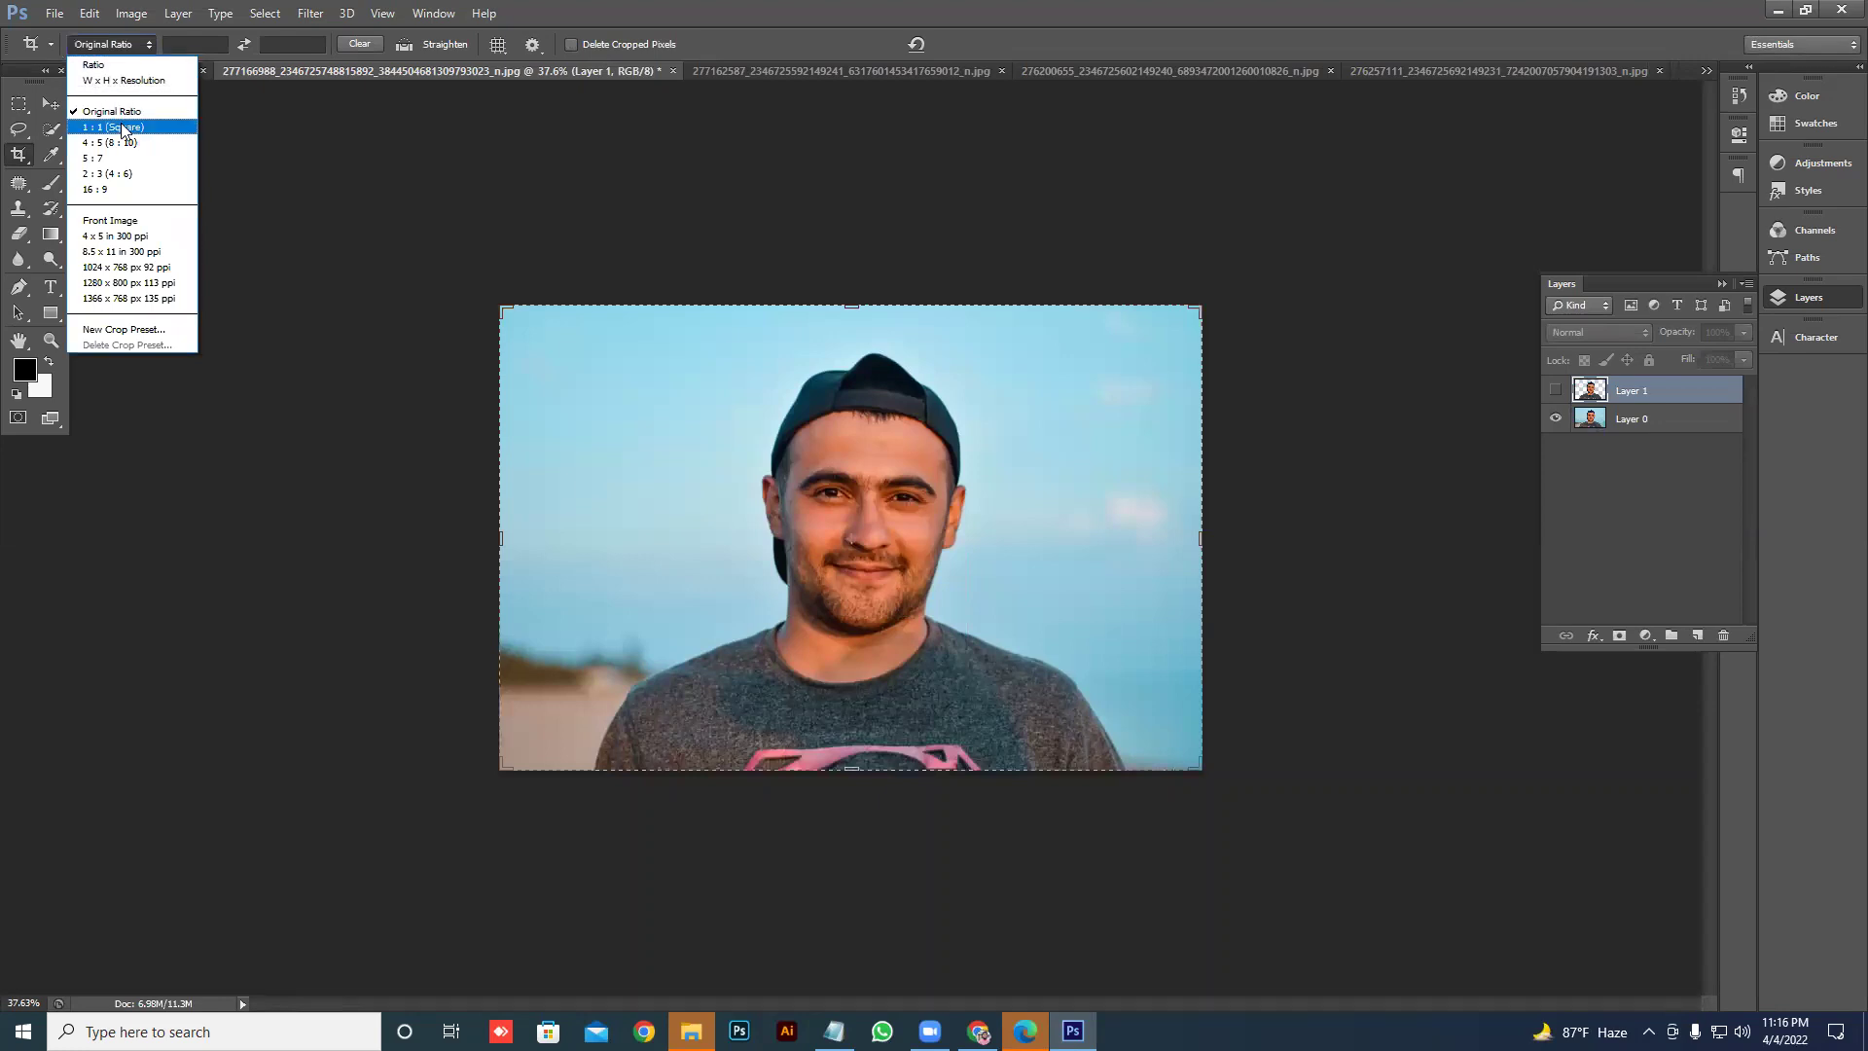
{"action": "left_click", "coordinate": [124, 128]}
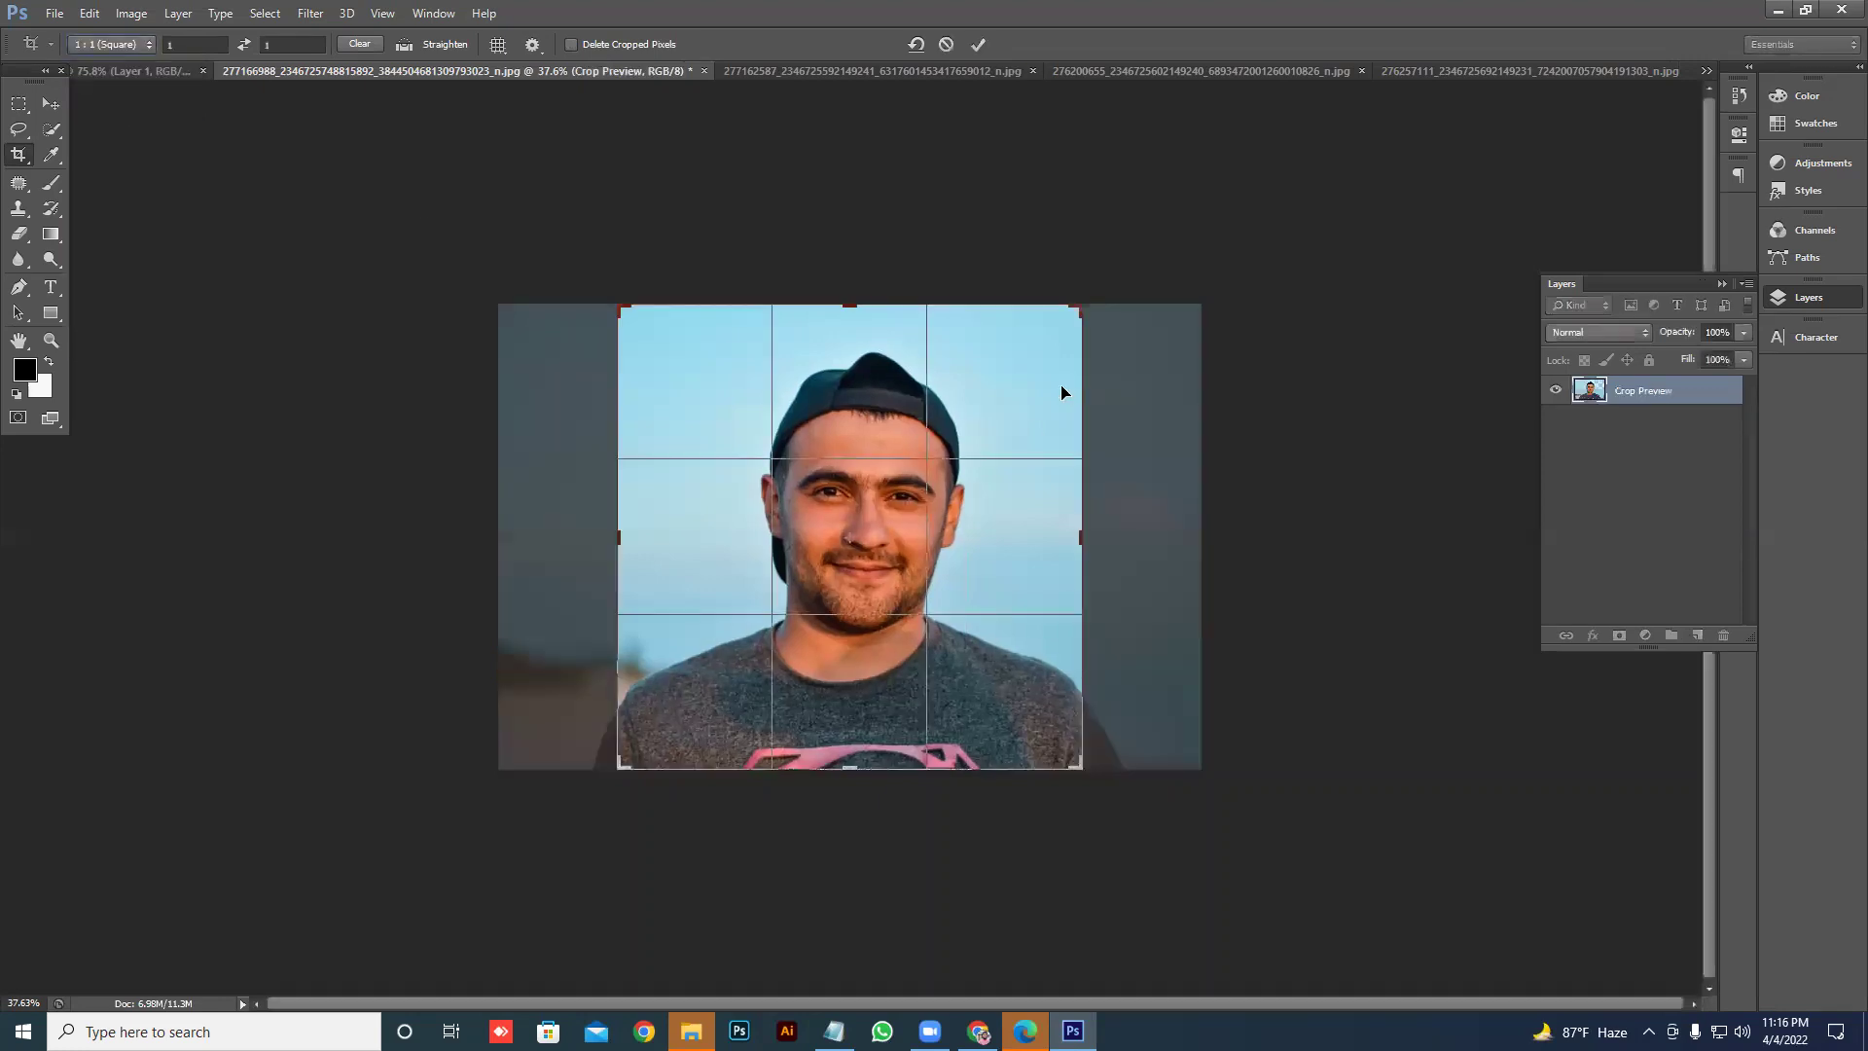
{"action": "left_click", "coordinate": [974, 46]}
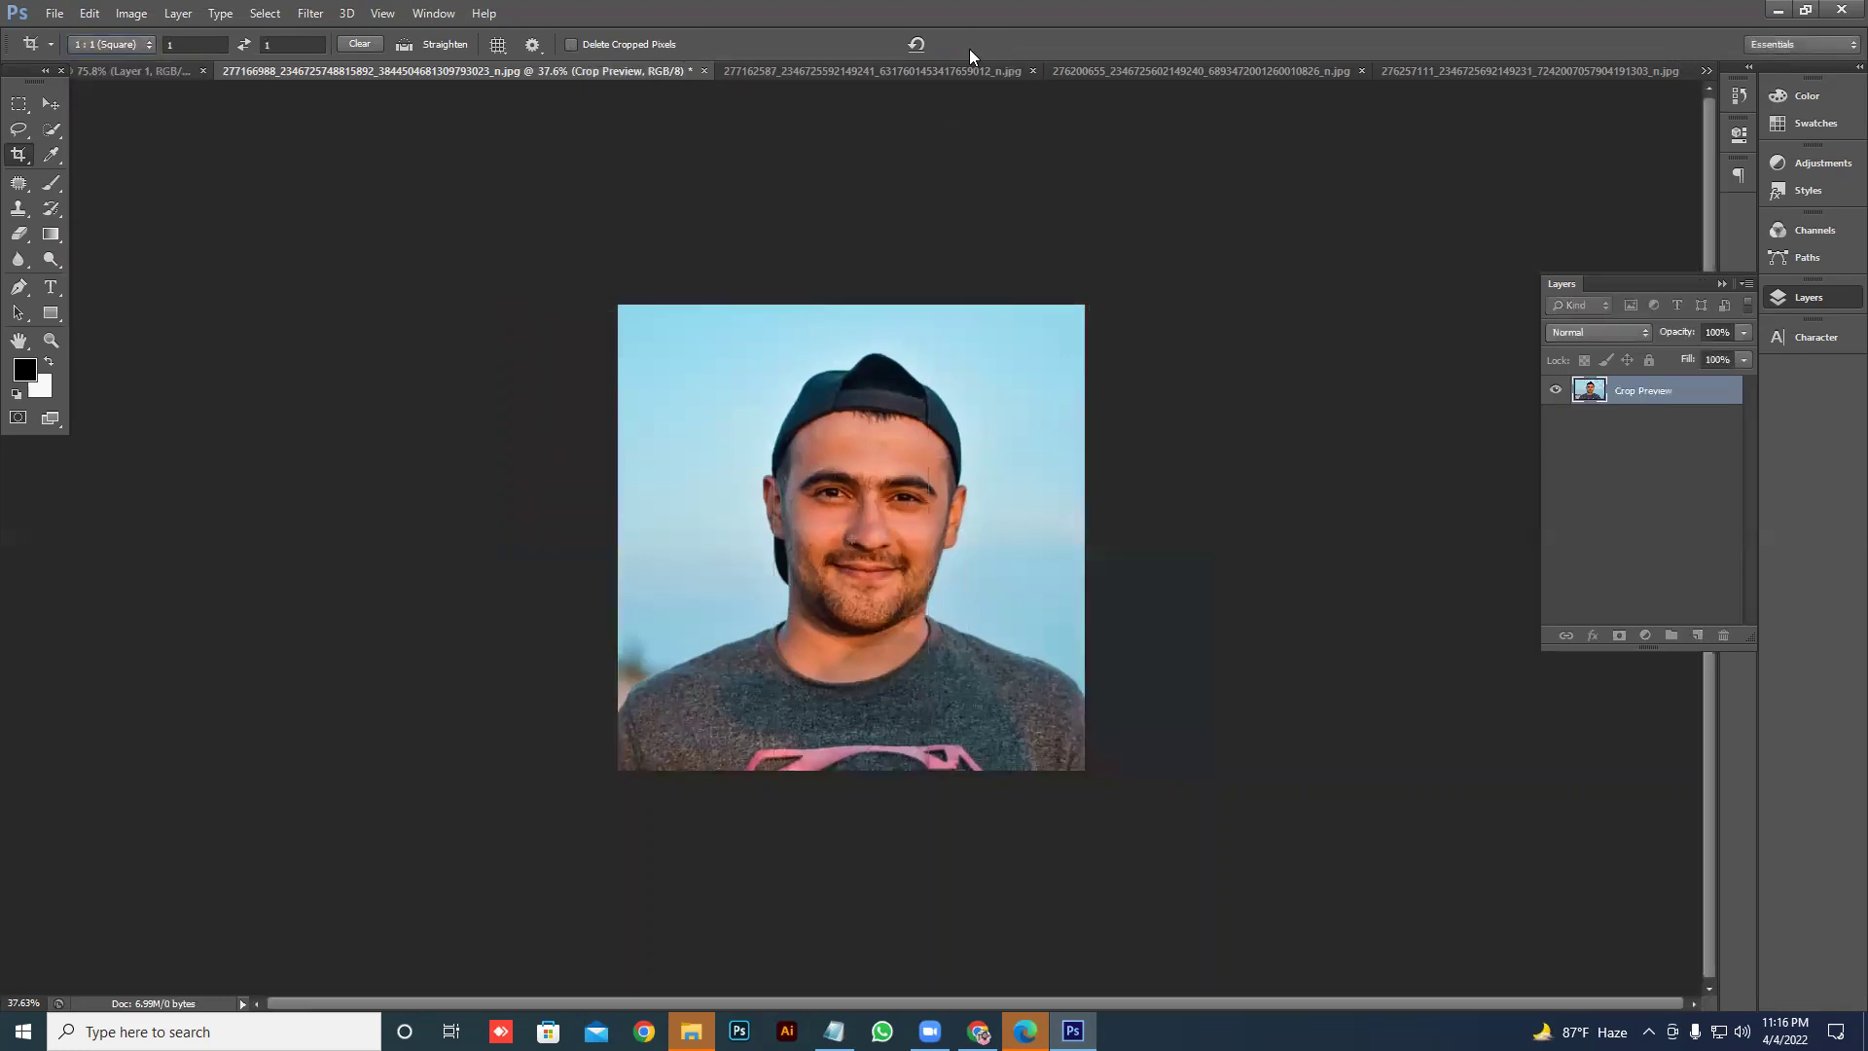
{"action": "left_click", "coordinate": [99, 43]}
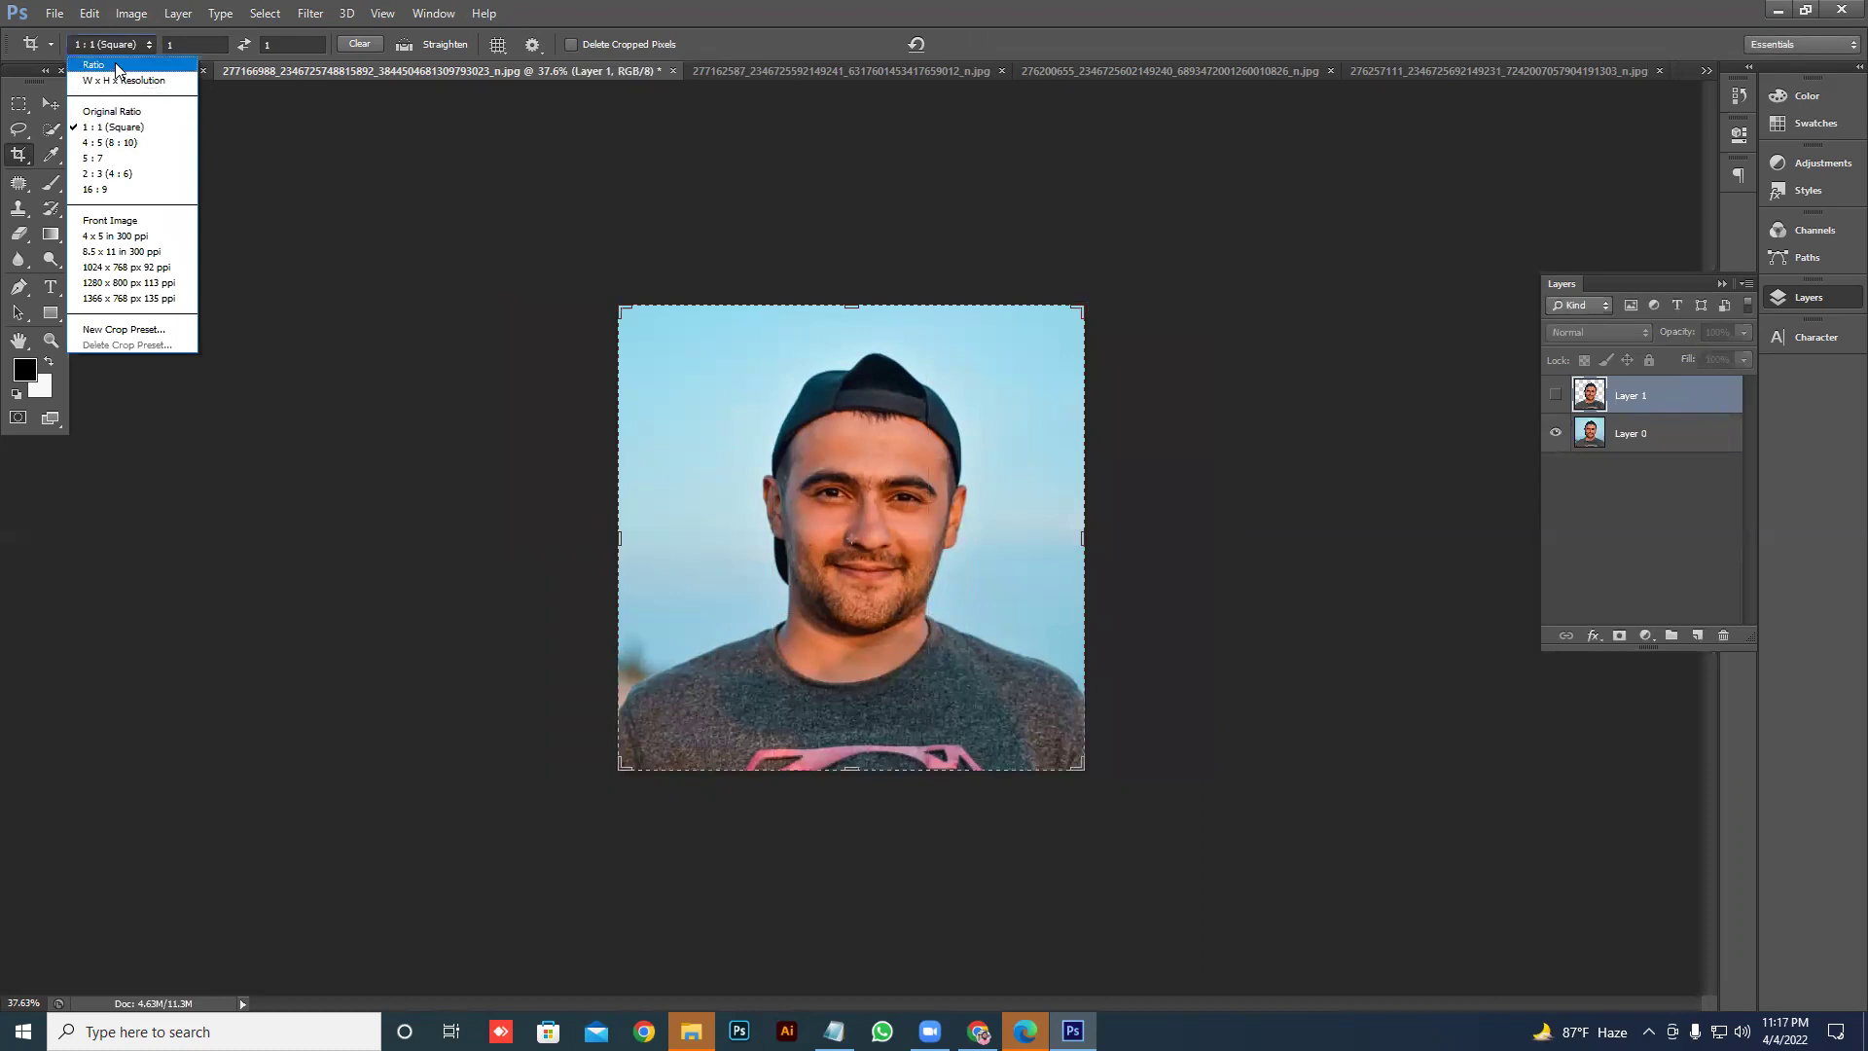
{"action": "left_click", "coordinate": [111, 267]}
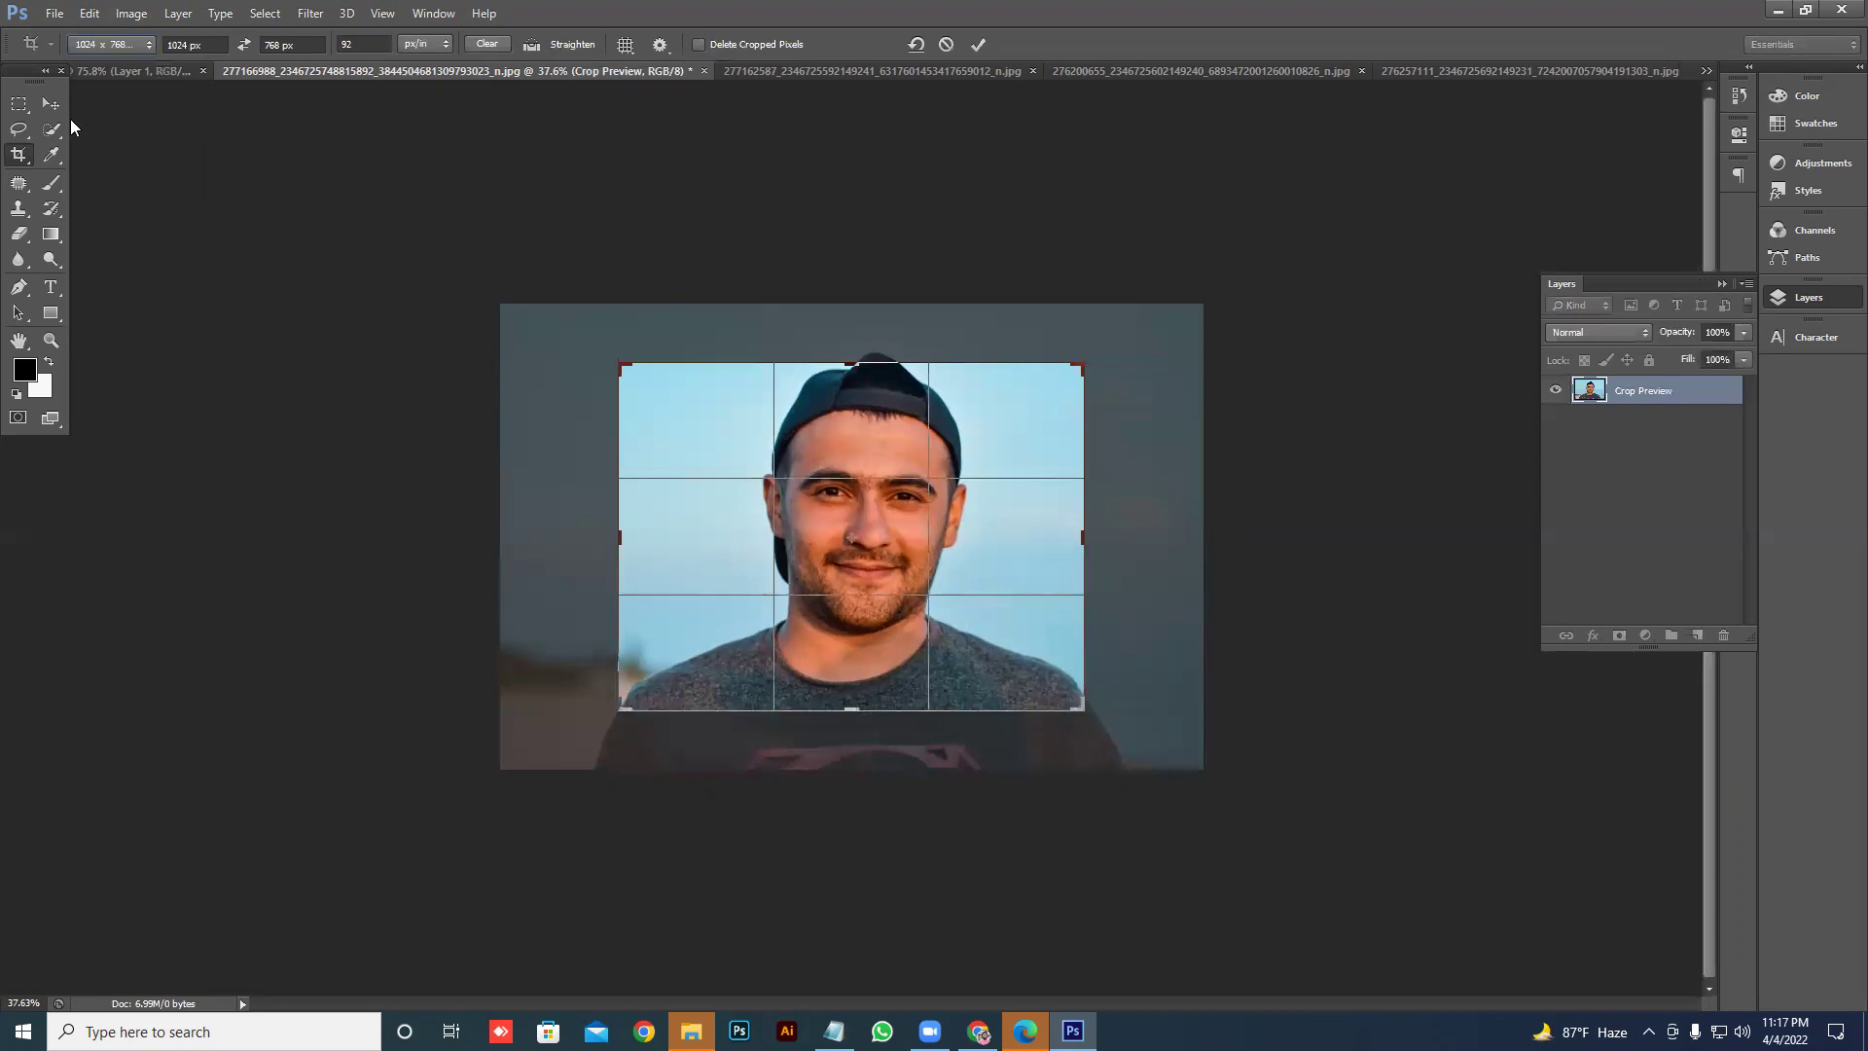
{"action": "left_click", "coordinate": [109, 44]}
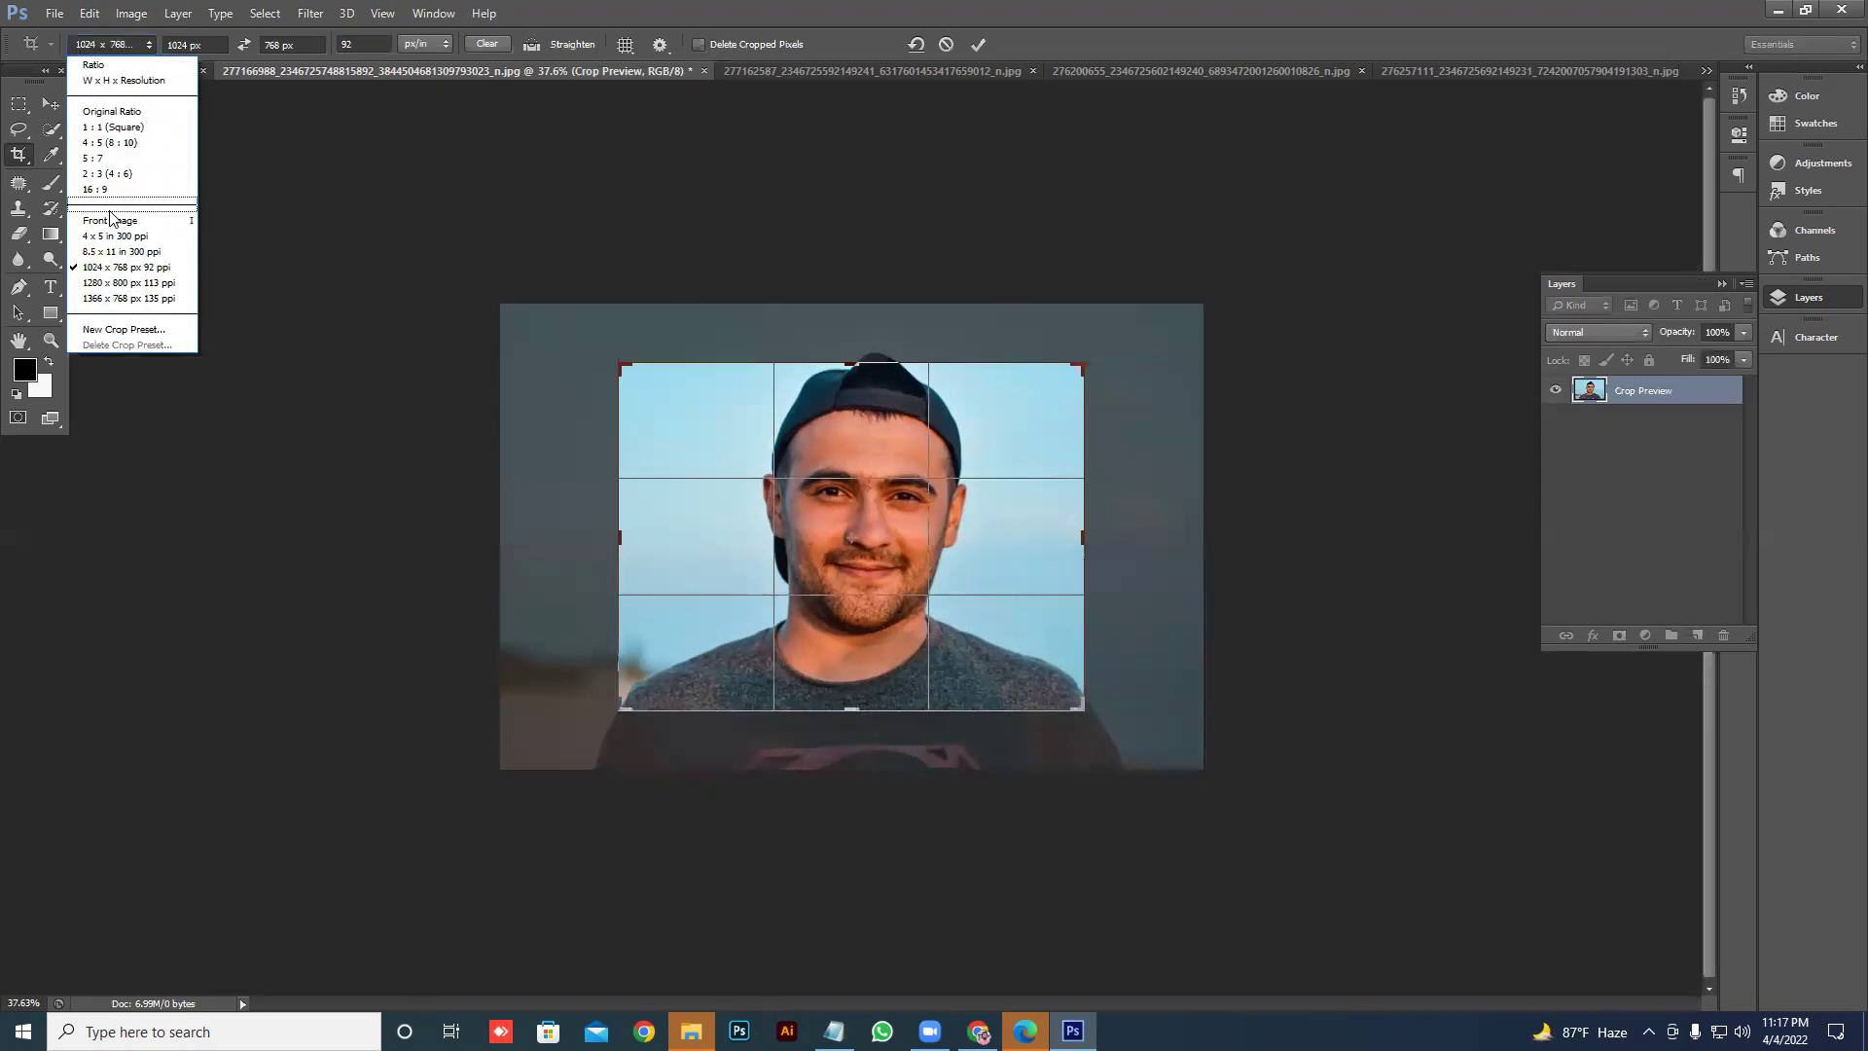
{"action": "left_click", "coordinate": [101, 111]}
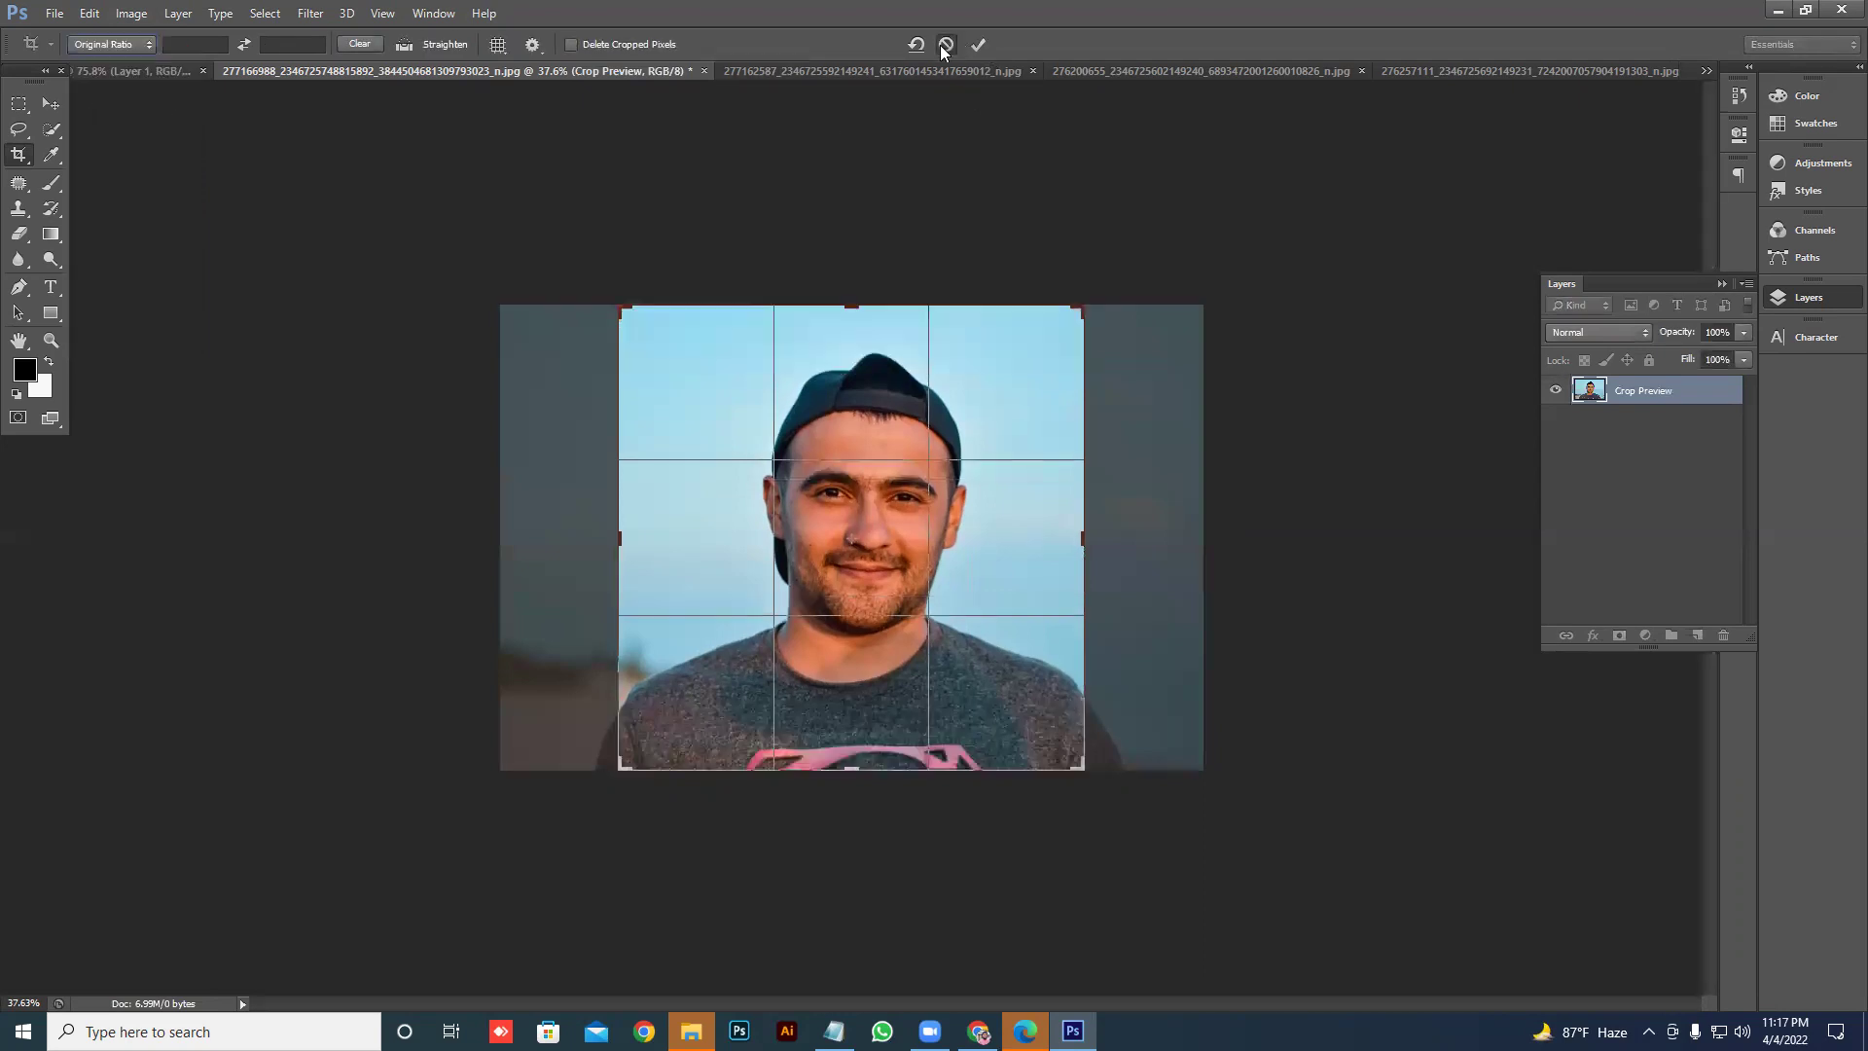
{"action": "left_click", "coordinate": [978, 44]}
{"action": "left_click", "coordinate": [46, 107]}
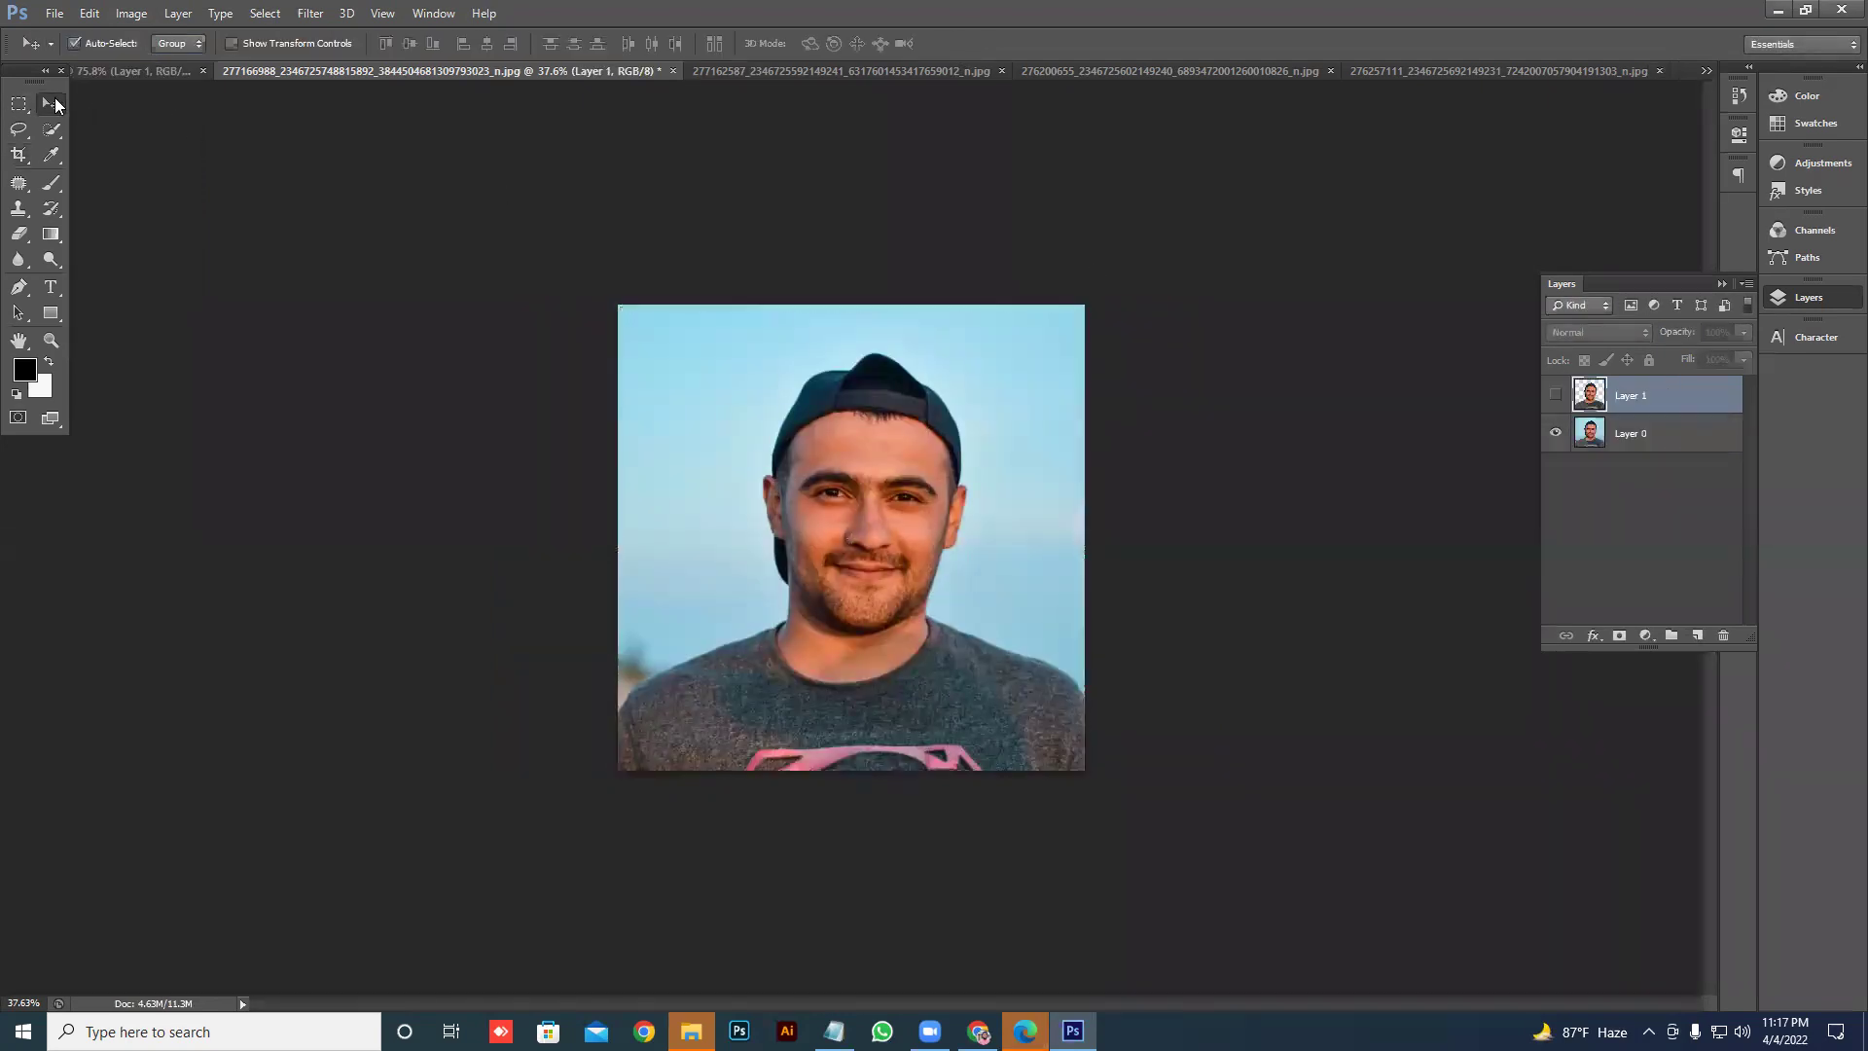
{"action": "key", "text": "ctrl+z"}
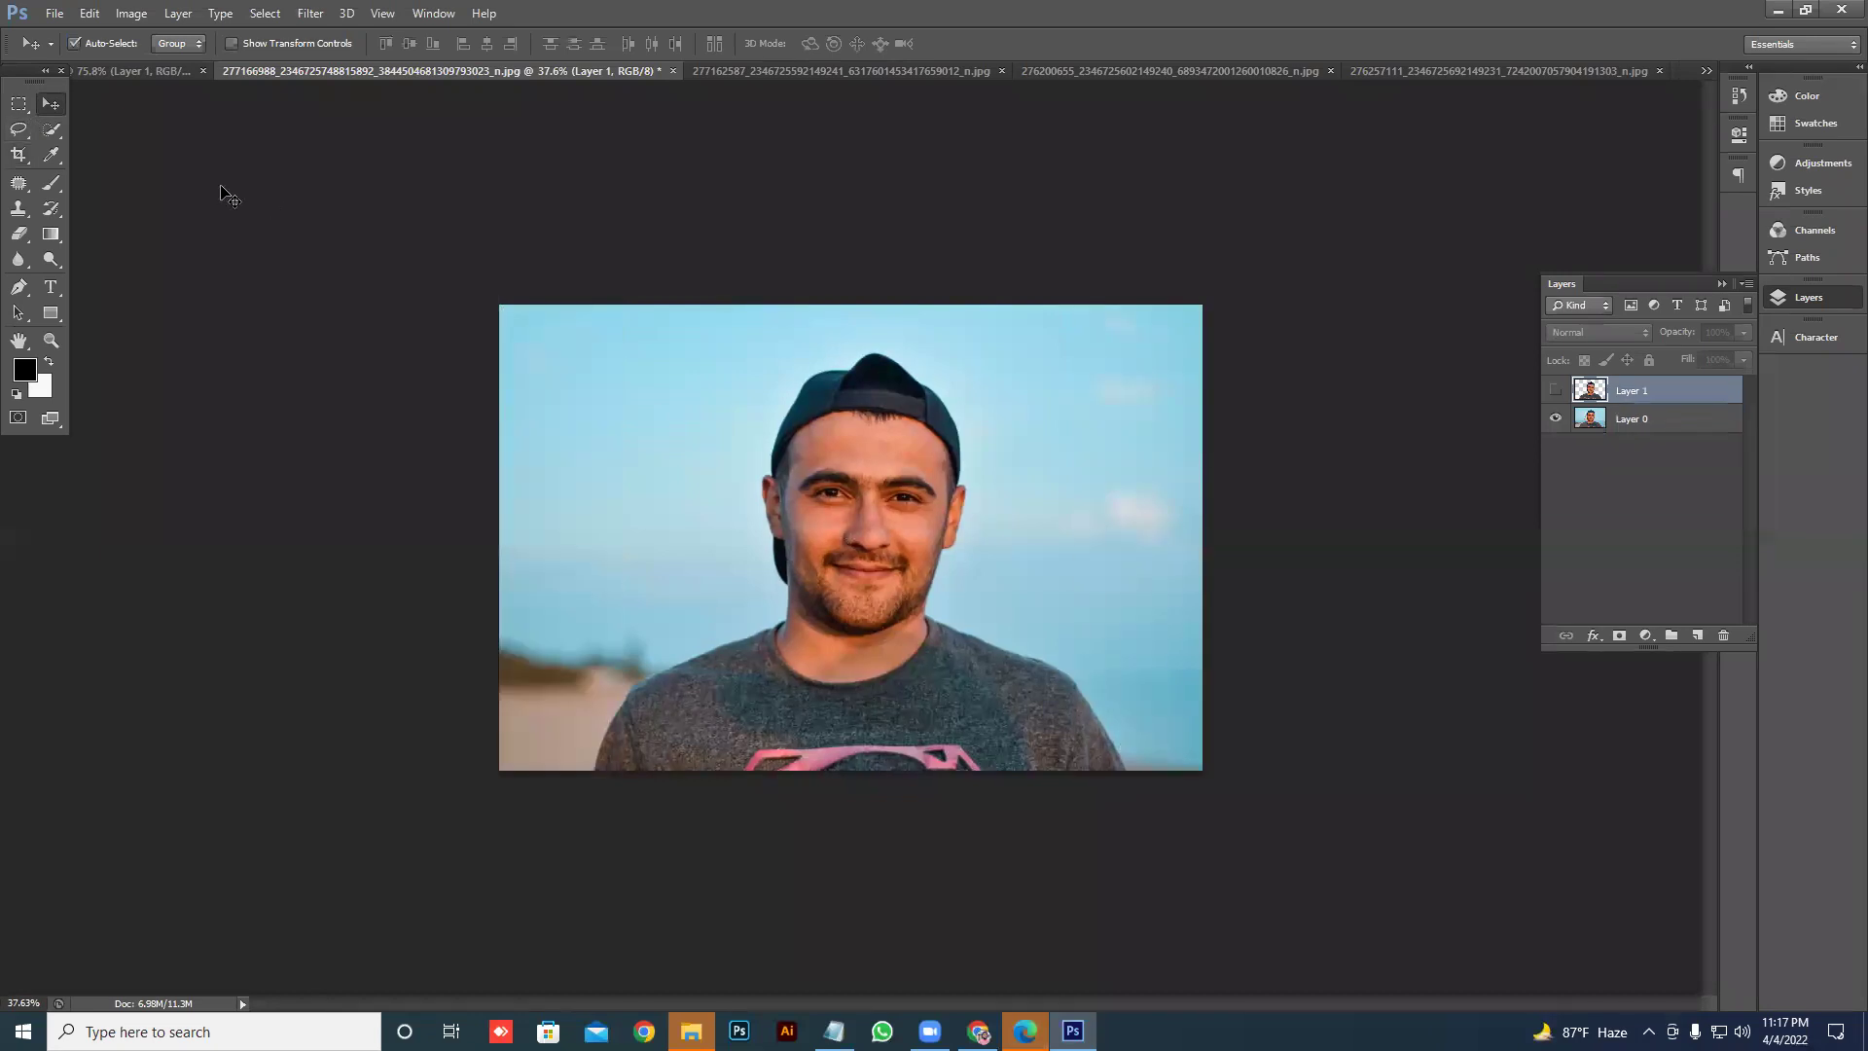
{"action": "left_click", "coordinate": [19, 153]}
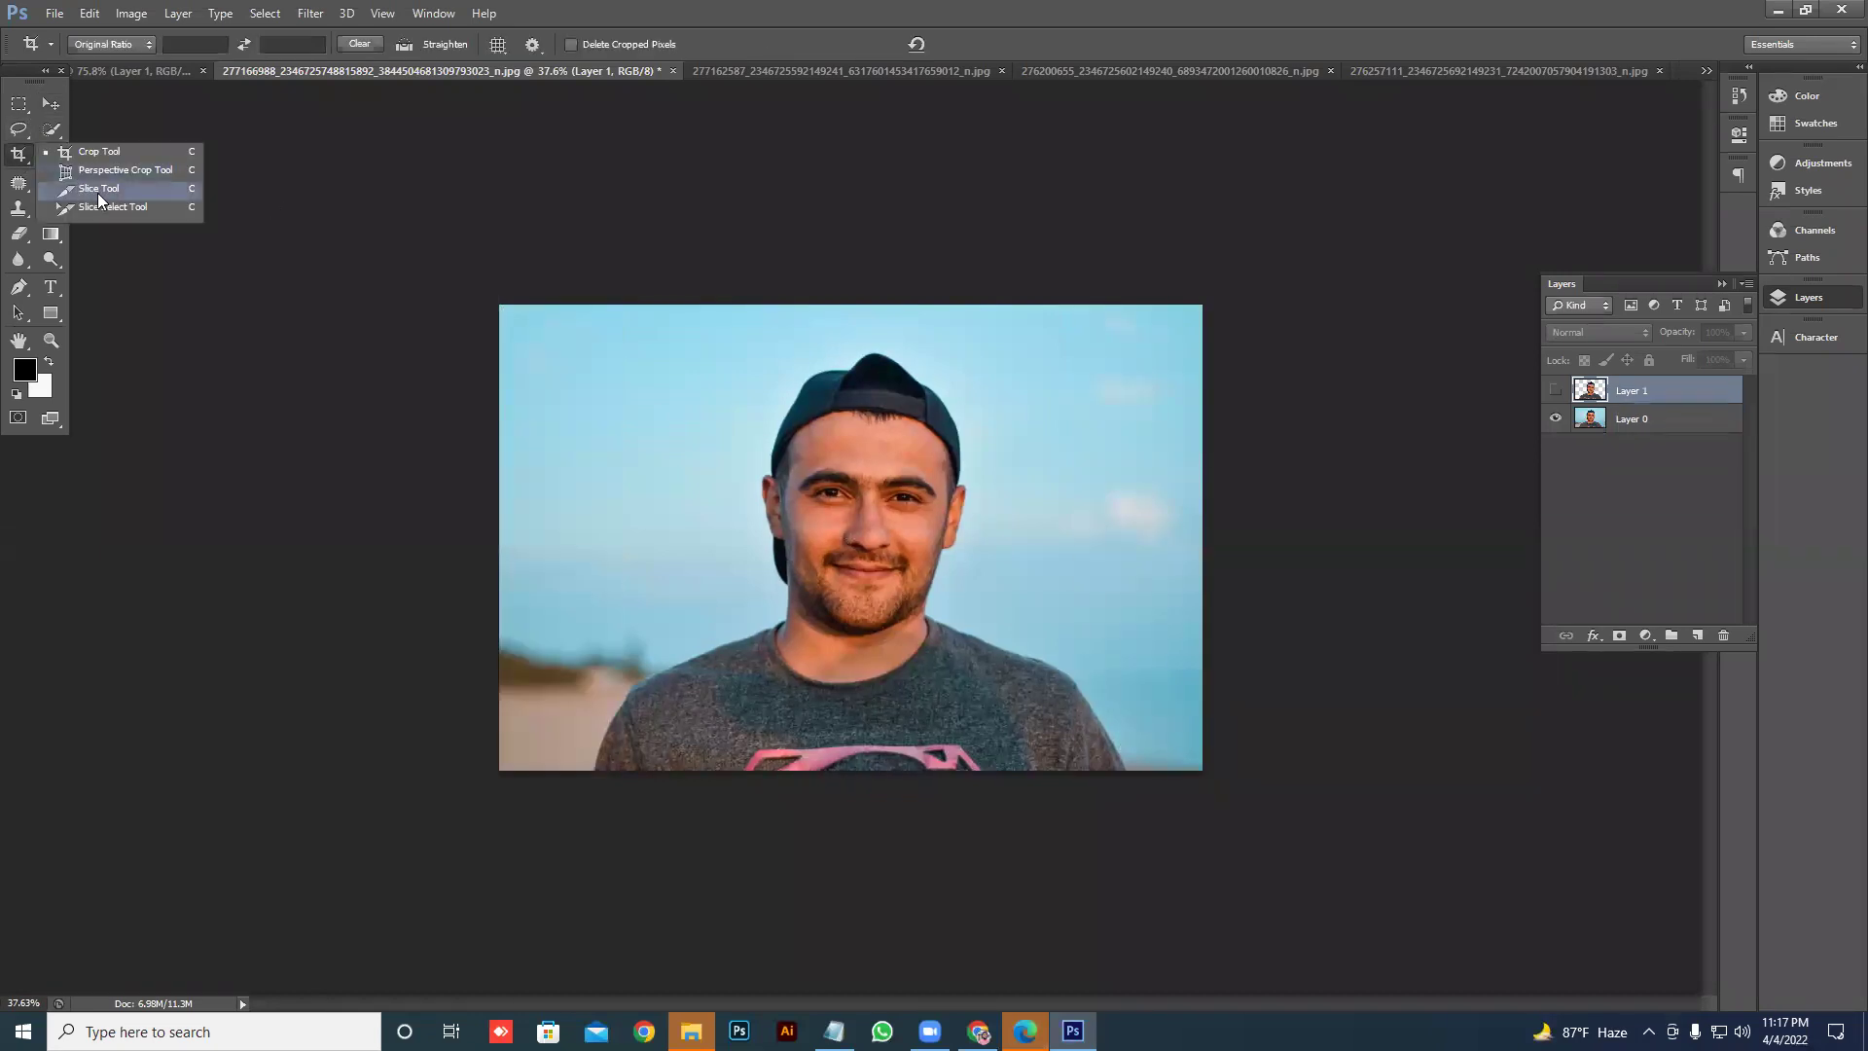
- On Layer 0, draw slices around the face and over four patches of sky on both sides
{"action": "left_click", "coordinate": [83, 191]}
{"action": "scroll", "coordinate": [861, 473], "scroll_direction": "up", "scroll_amount": 2}
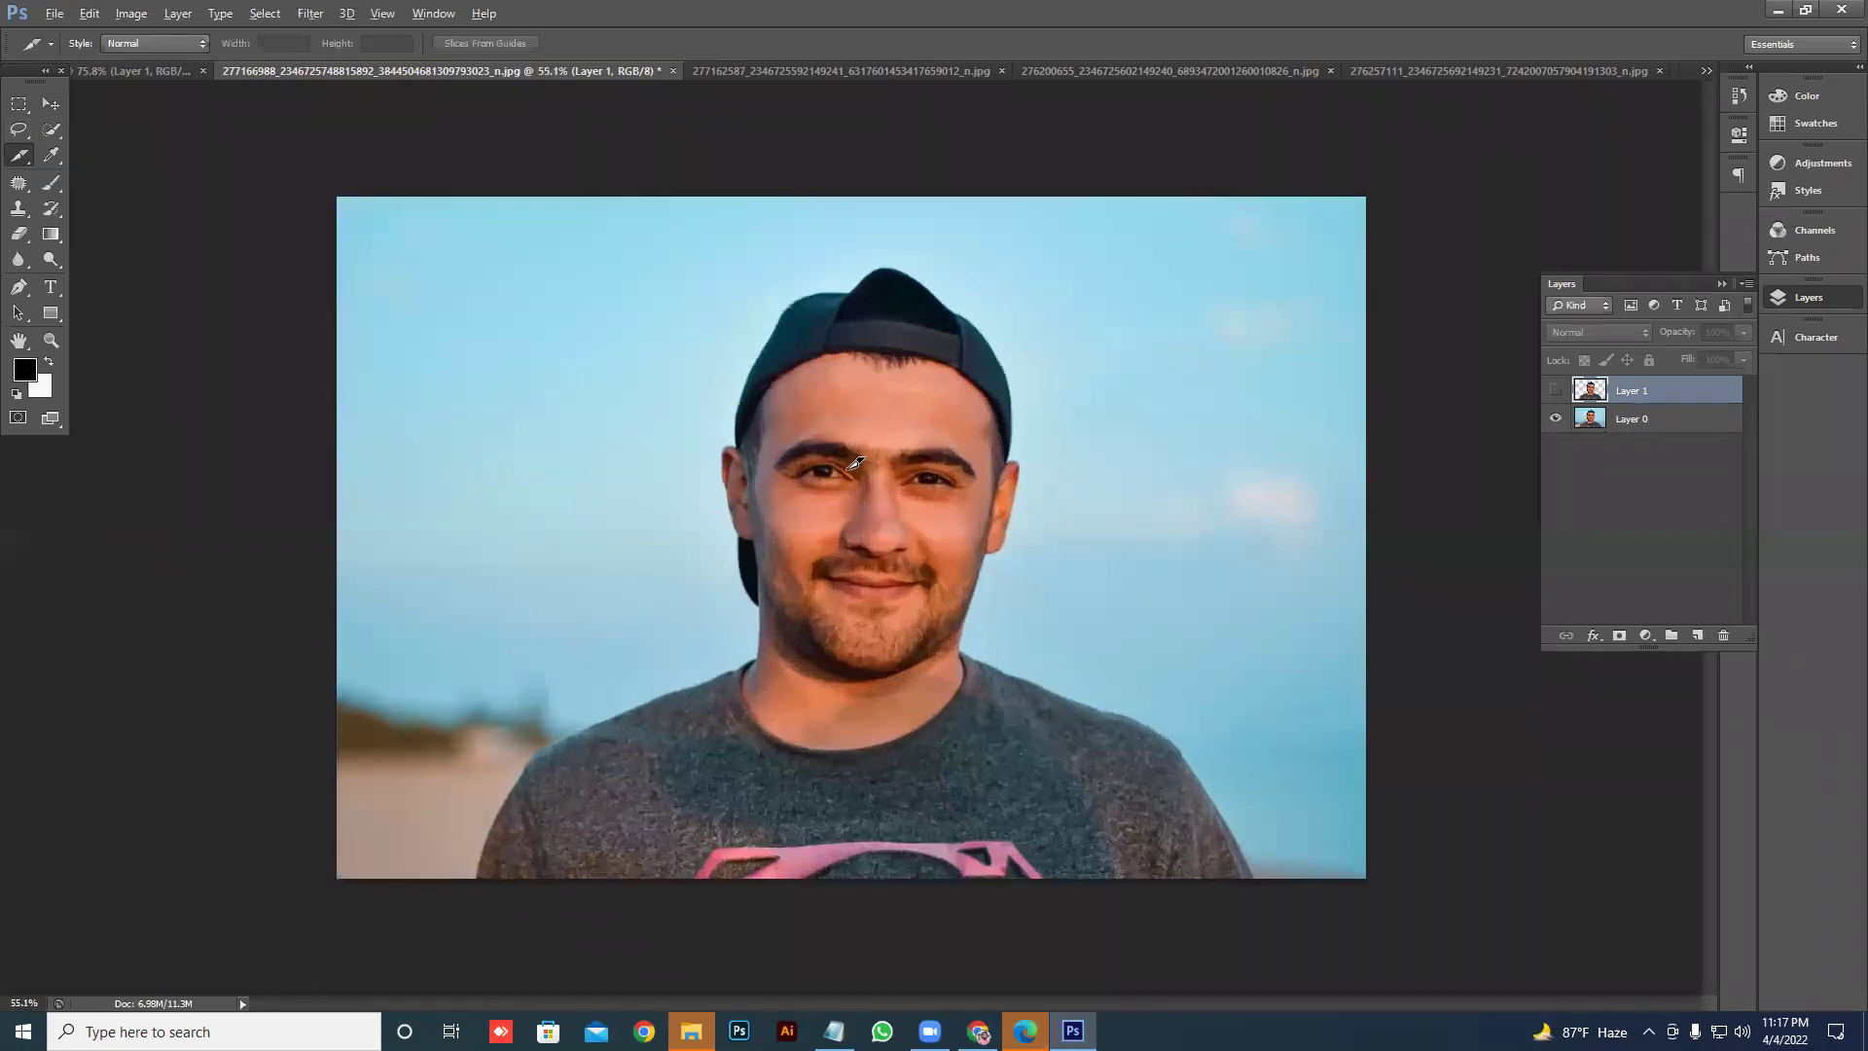
{"action": "mouse_move", "coordinate": [683, 244]}
{"action": "left_mouse_down"}
{"action": "mouse_move", "coordinate": [730, 268]}
{"action": "mouse_move", "coordinate": [987, 584]}
{"action": "mouse_move", "coordinate": [1023, 666]}
{"action": "left_mouse_up"}
{"action": "left_click", "coordinate": [1619, 420]}
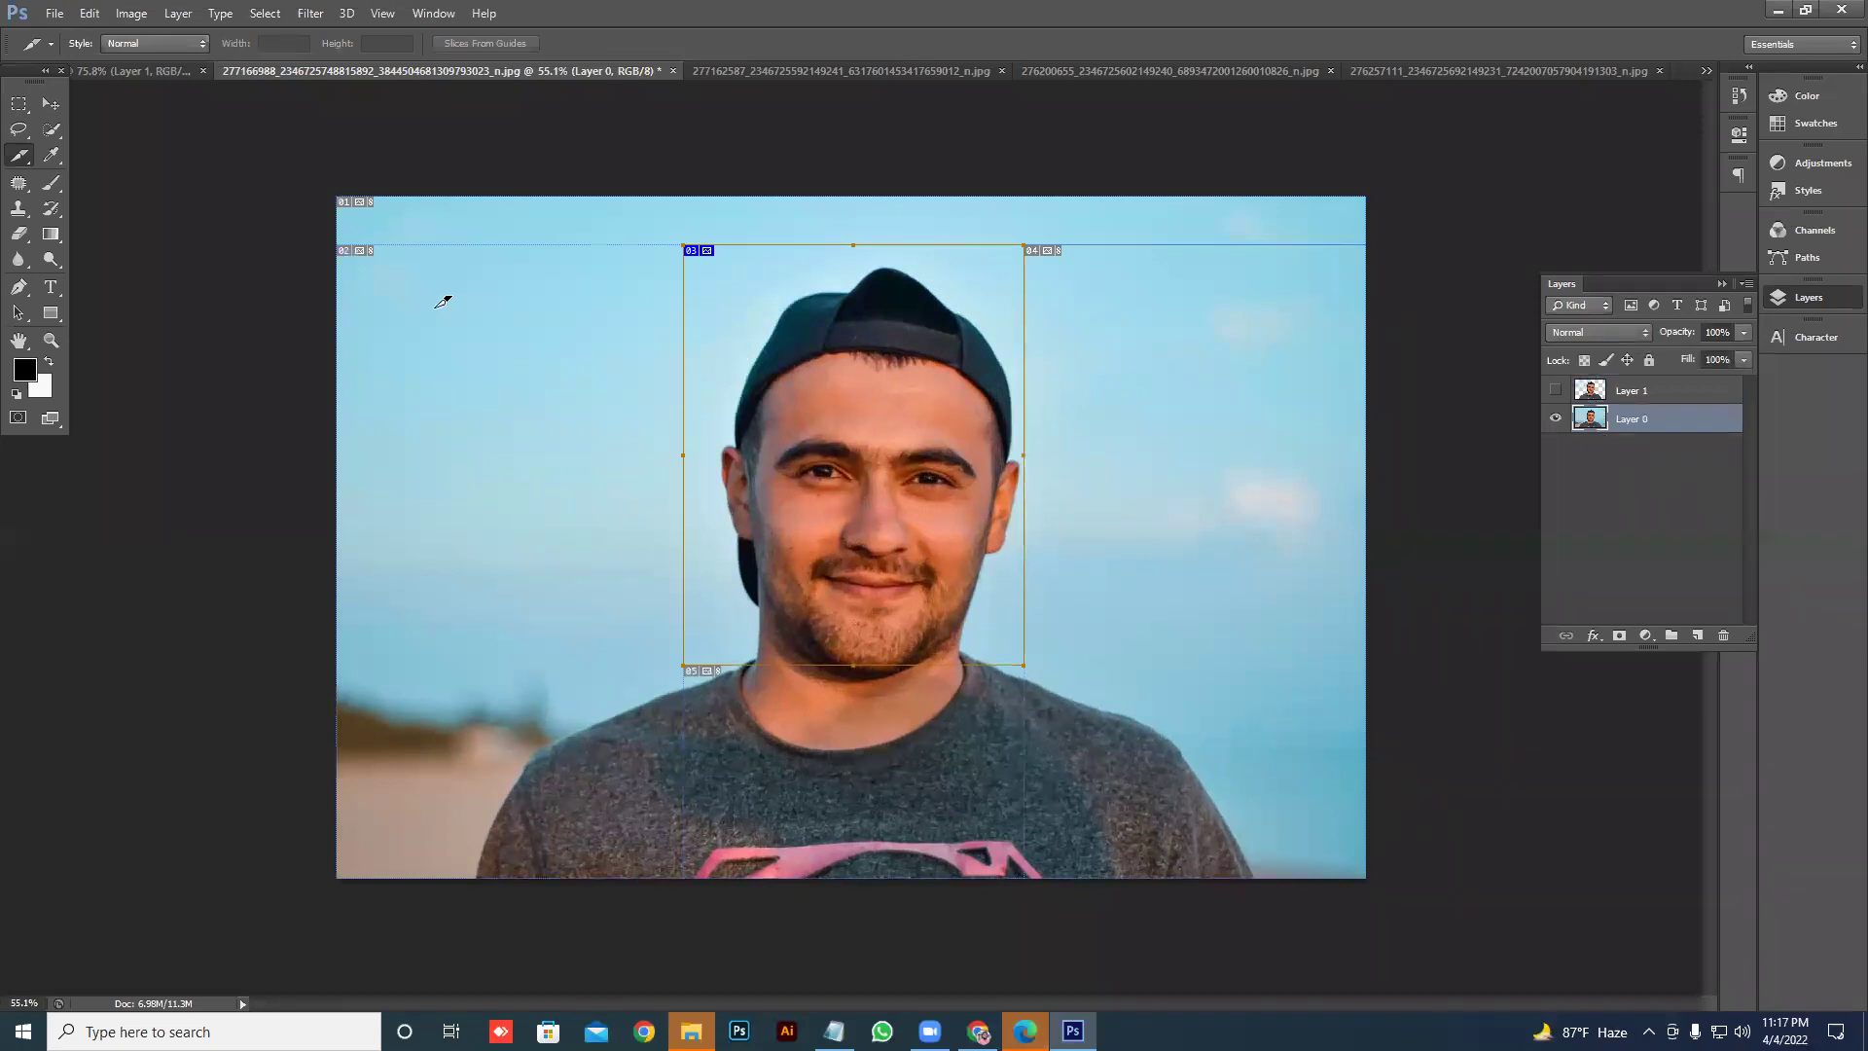
{"action": "left_click_drag", "start_coordinate": [433, 308], "coordinate": [532, 416]}
{"action": "left_click_drag", "start_coordinate": [390, 562], "coordinate": [617, 749]}
{"action": "mouse_move", "coordinate": [1104, 482]}
{"action": "left_mouse_down"}
{"action": "mouse_move", "coordinate": [1235, 559]}
{"action": "mouse_move", "coordinate": [1238, 589]}
{"action": "left_mouse_up"}
{"action": "left_click_drag", "start_coordinate": [1169, 707], "coordinate": [1214, 778]}
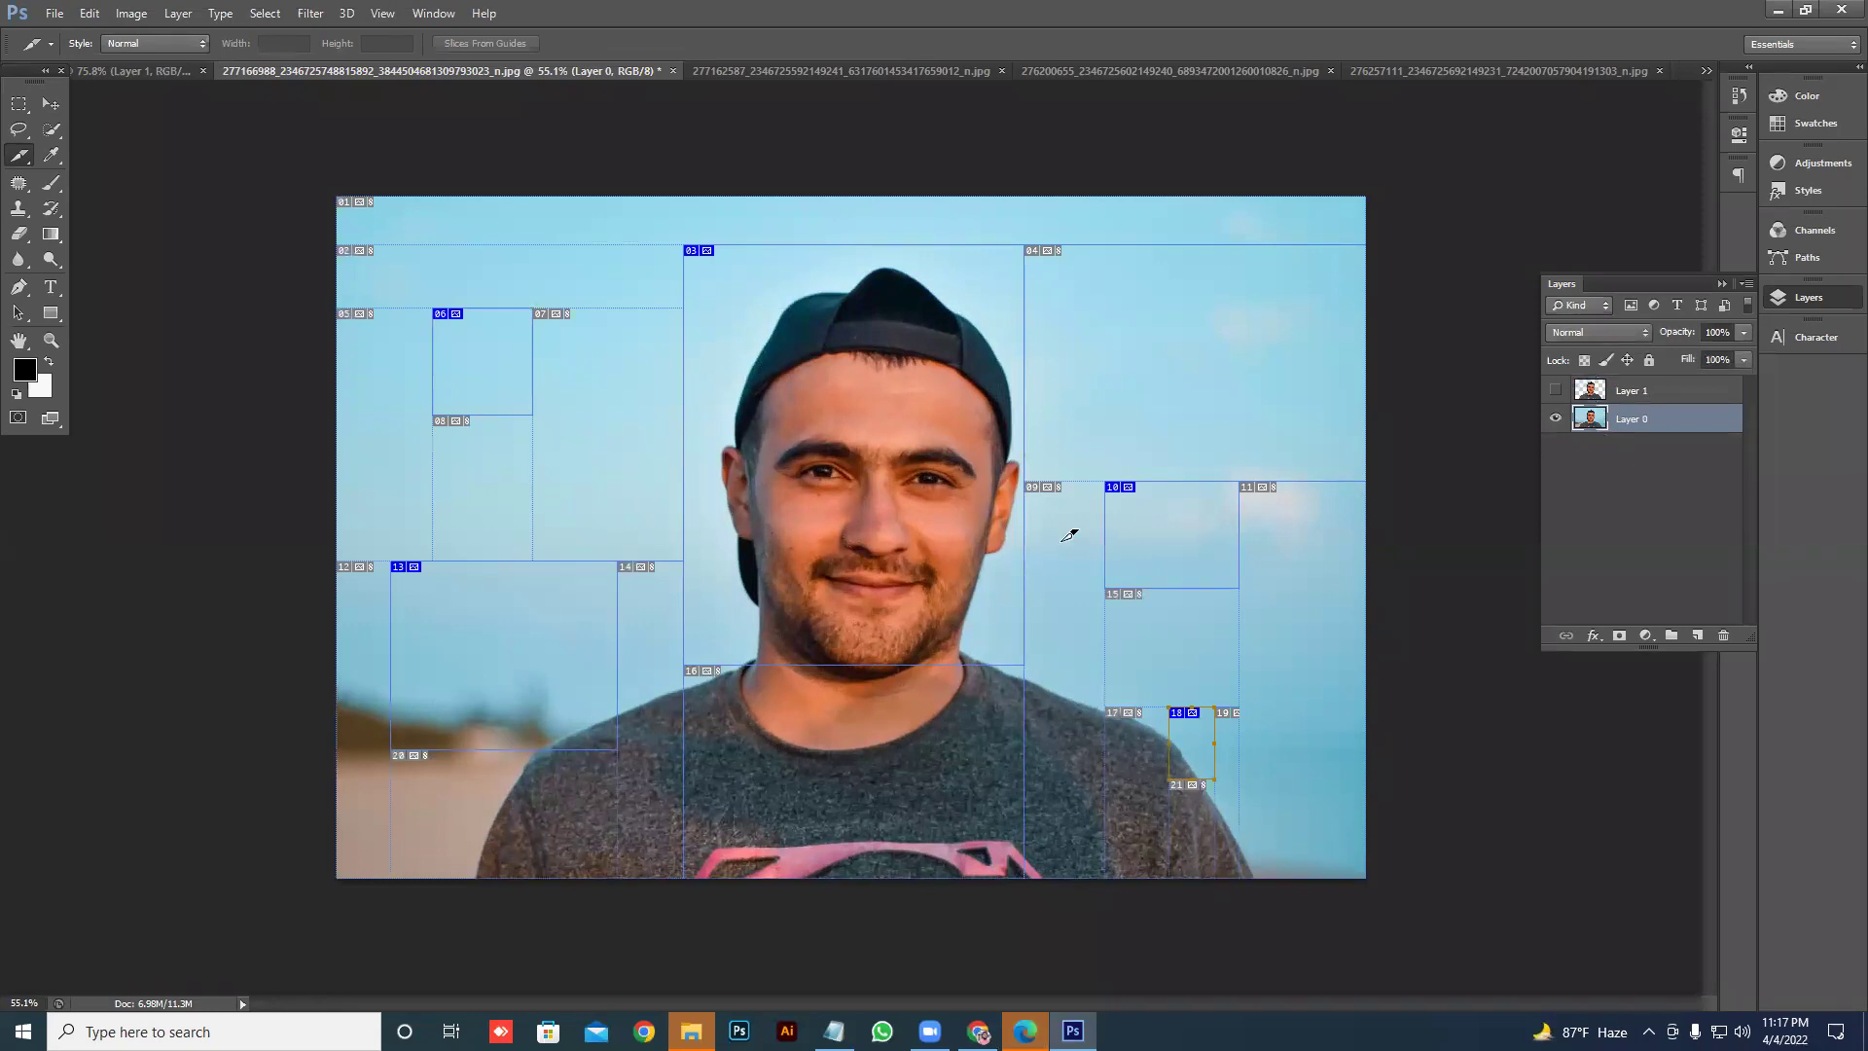
{"action": "left_click", "coordinate": [53, 13]}
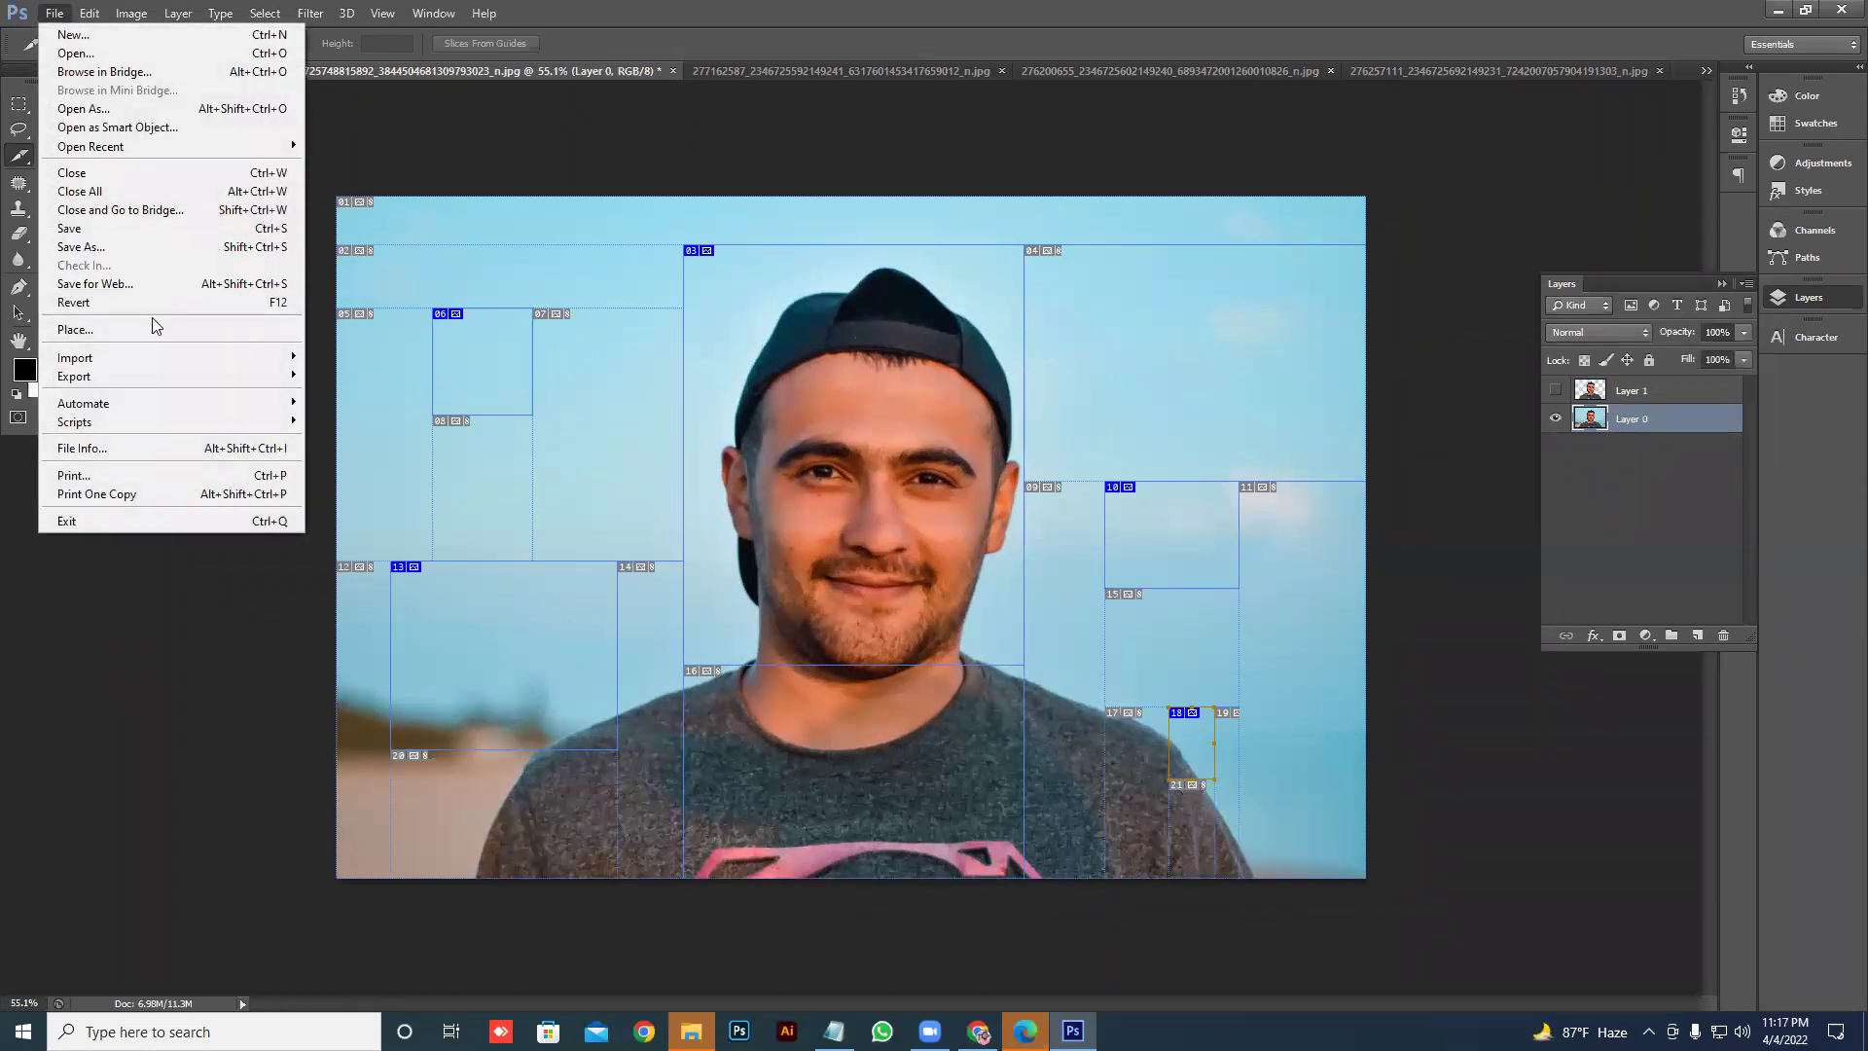
- Save for Web as JPEG at Quality 100, saving all slices into the Desktop folder
{"action": "left_click", "coordinate": [152, 284]}
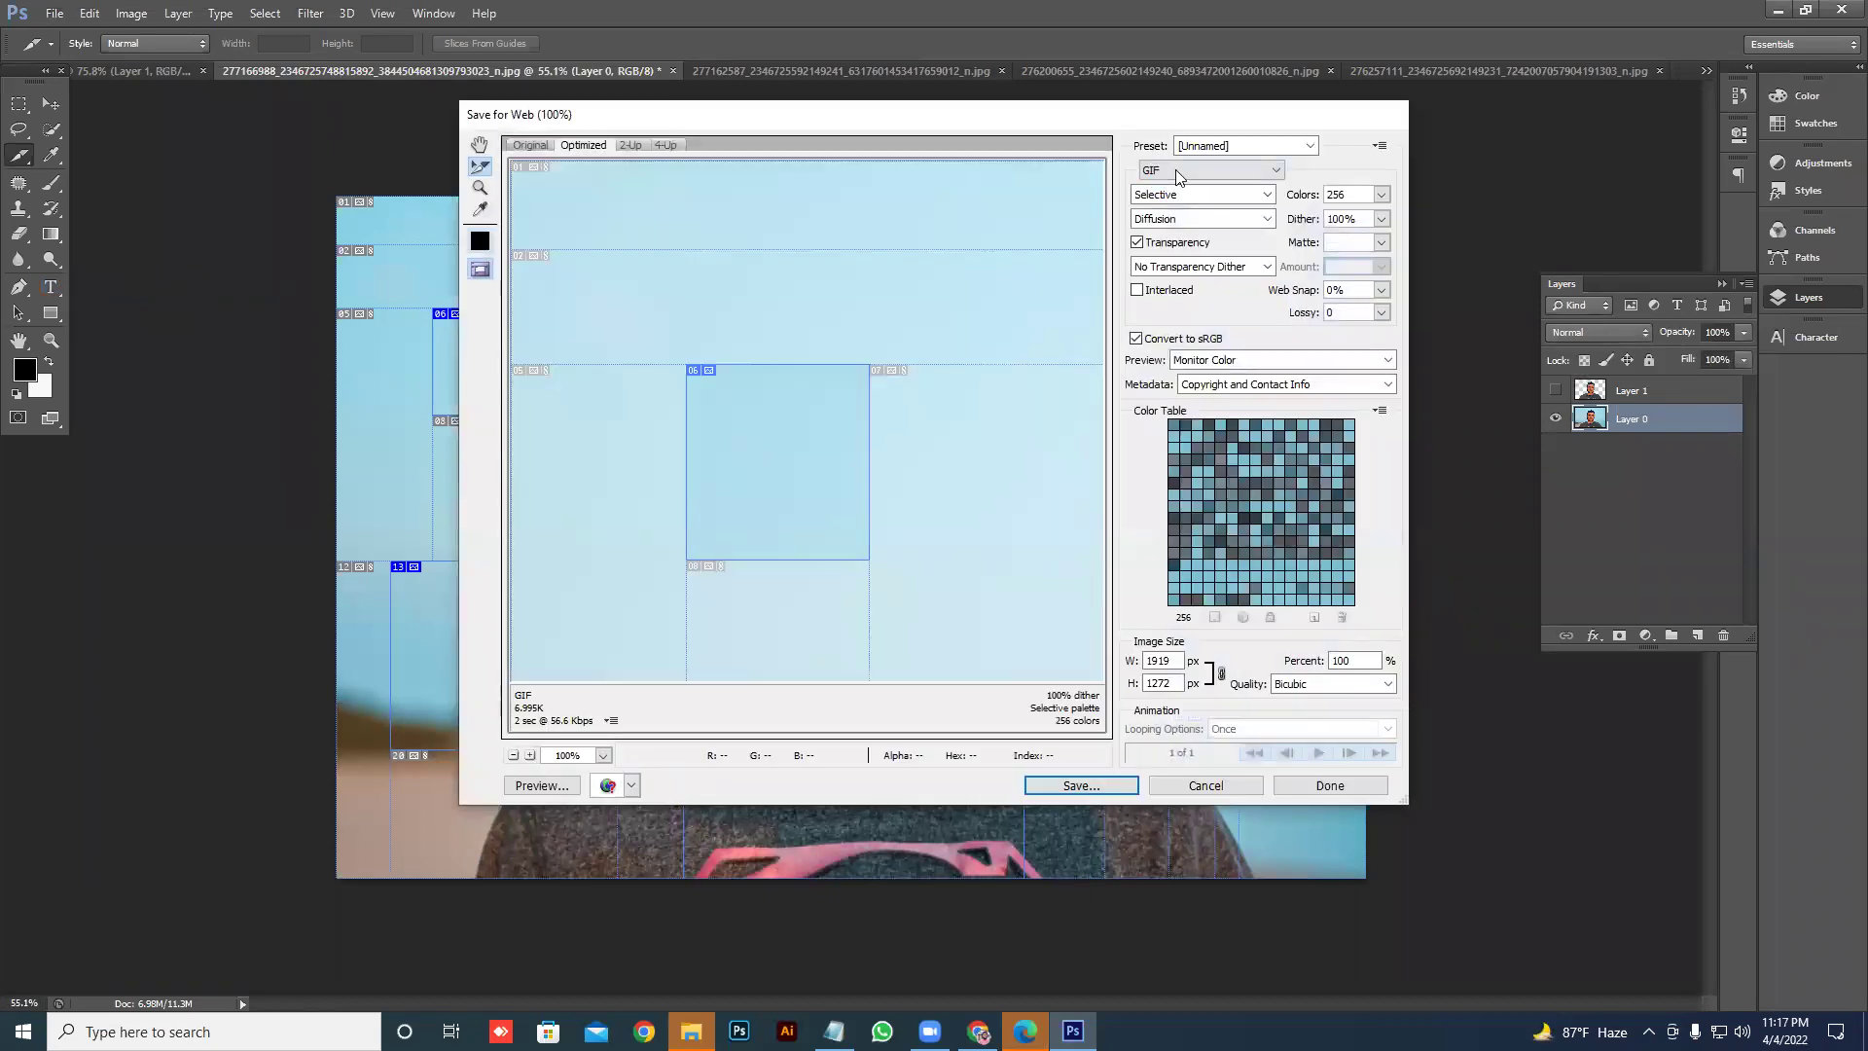
{"action": "left_click", "coordinate": [1173, 170]}
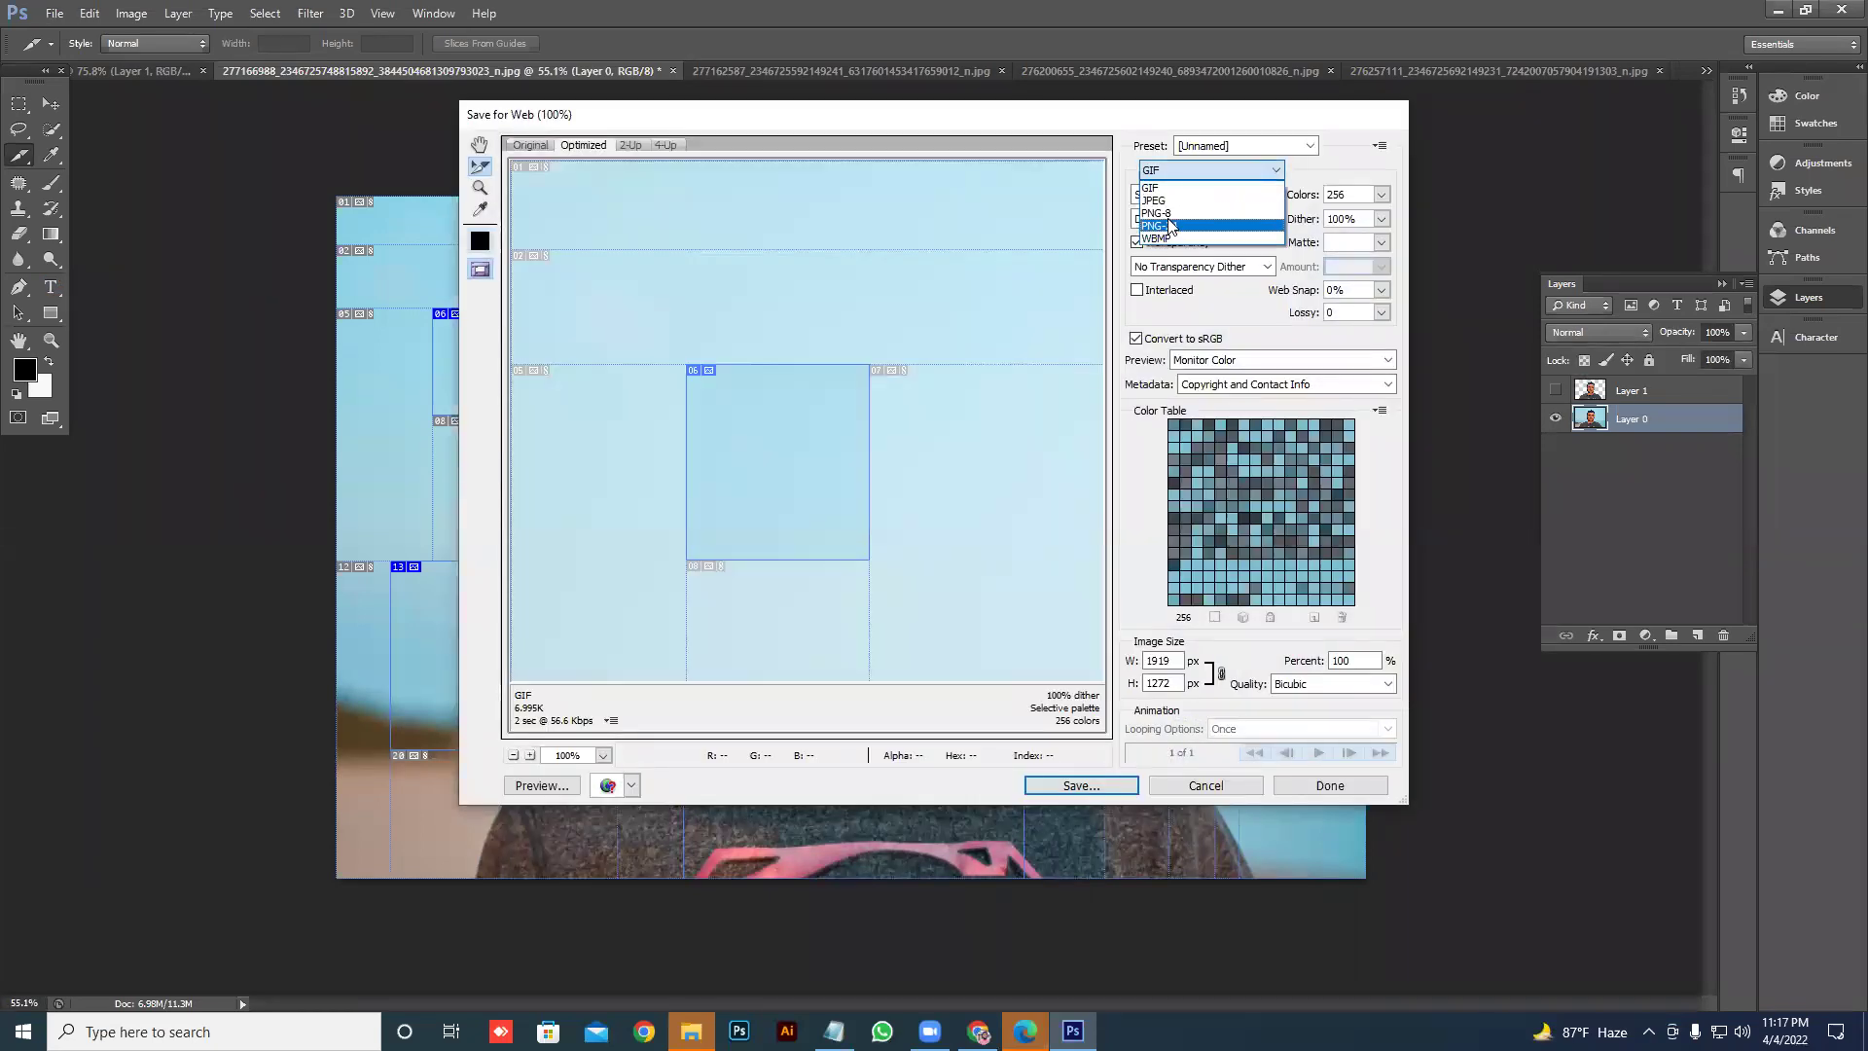
{"action": "left_click", "coordinate": [1158, 200]}
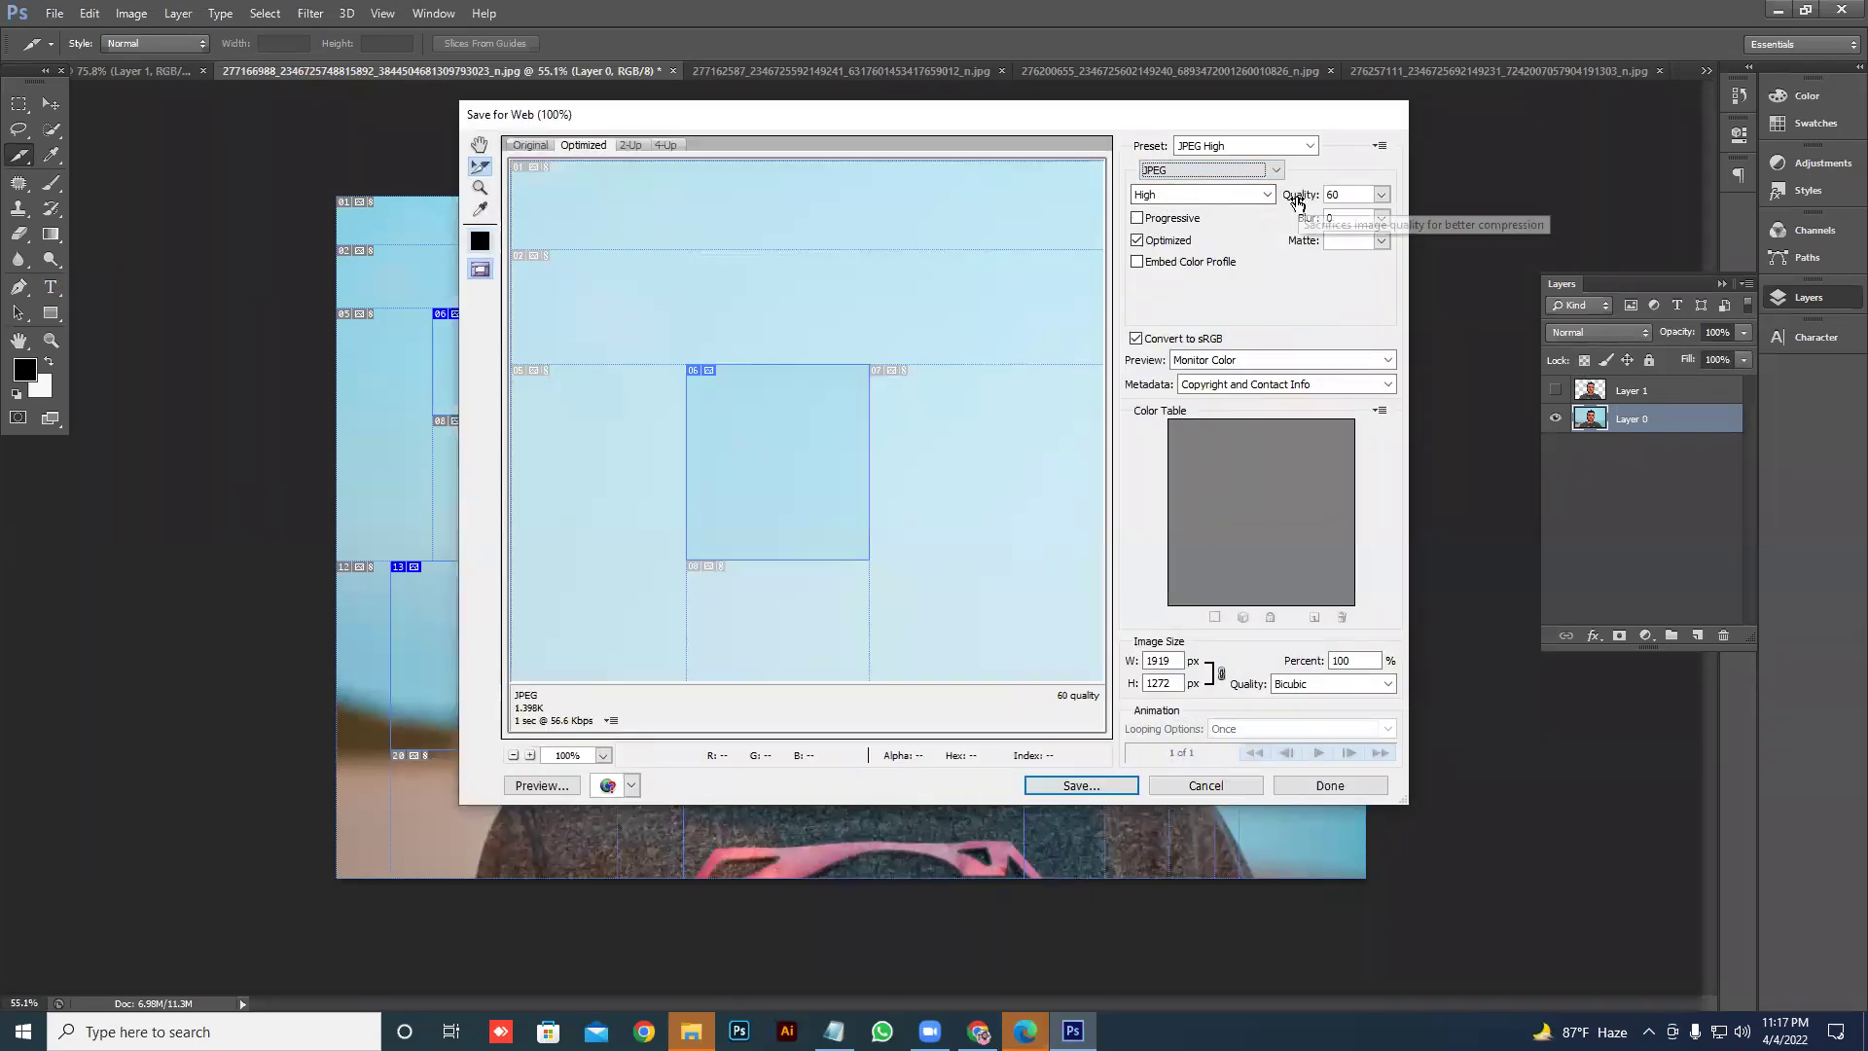
{"action": "left_click_drag", "start_coordinate": [1295, 195], "coordinate": [1391, 200]}
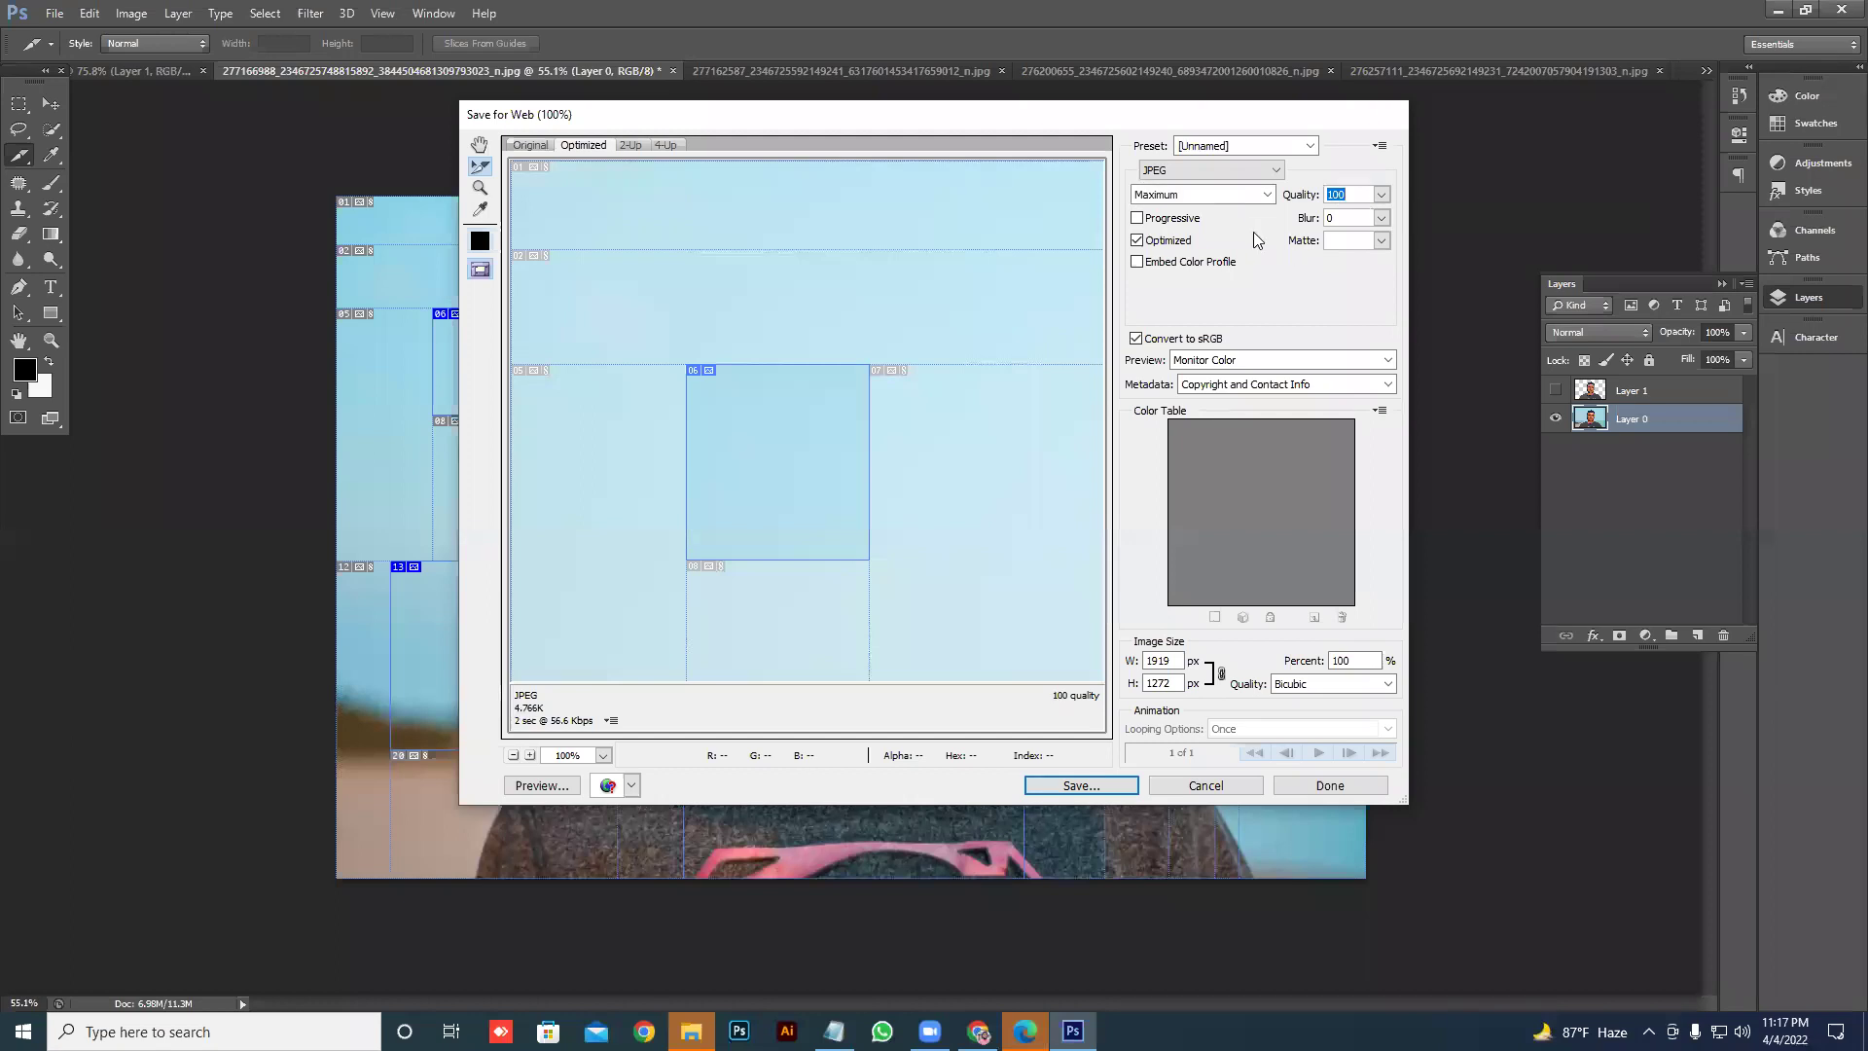
{"action": "left_click", "coordinate": [1090, 784]}
{"action": "left_click", "coordinate": [515, 287]}
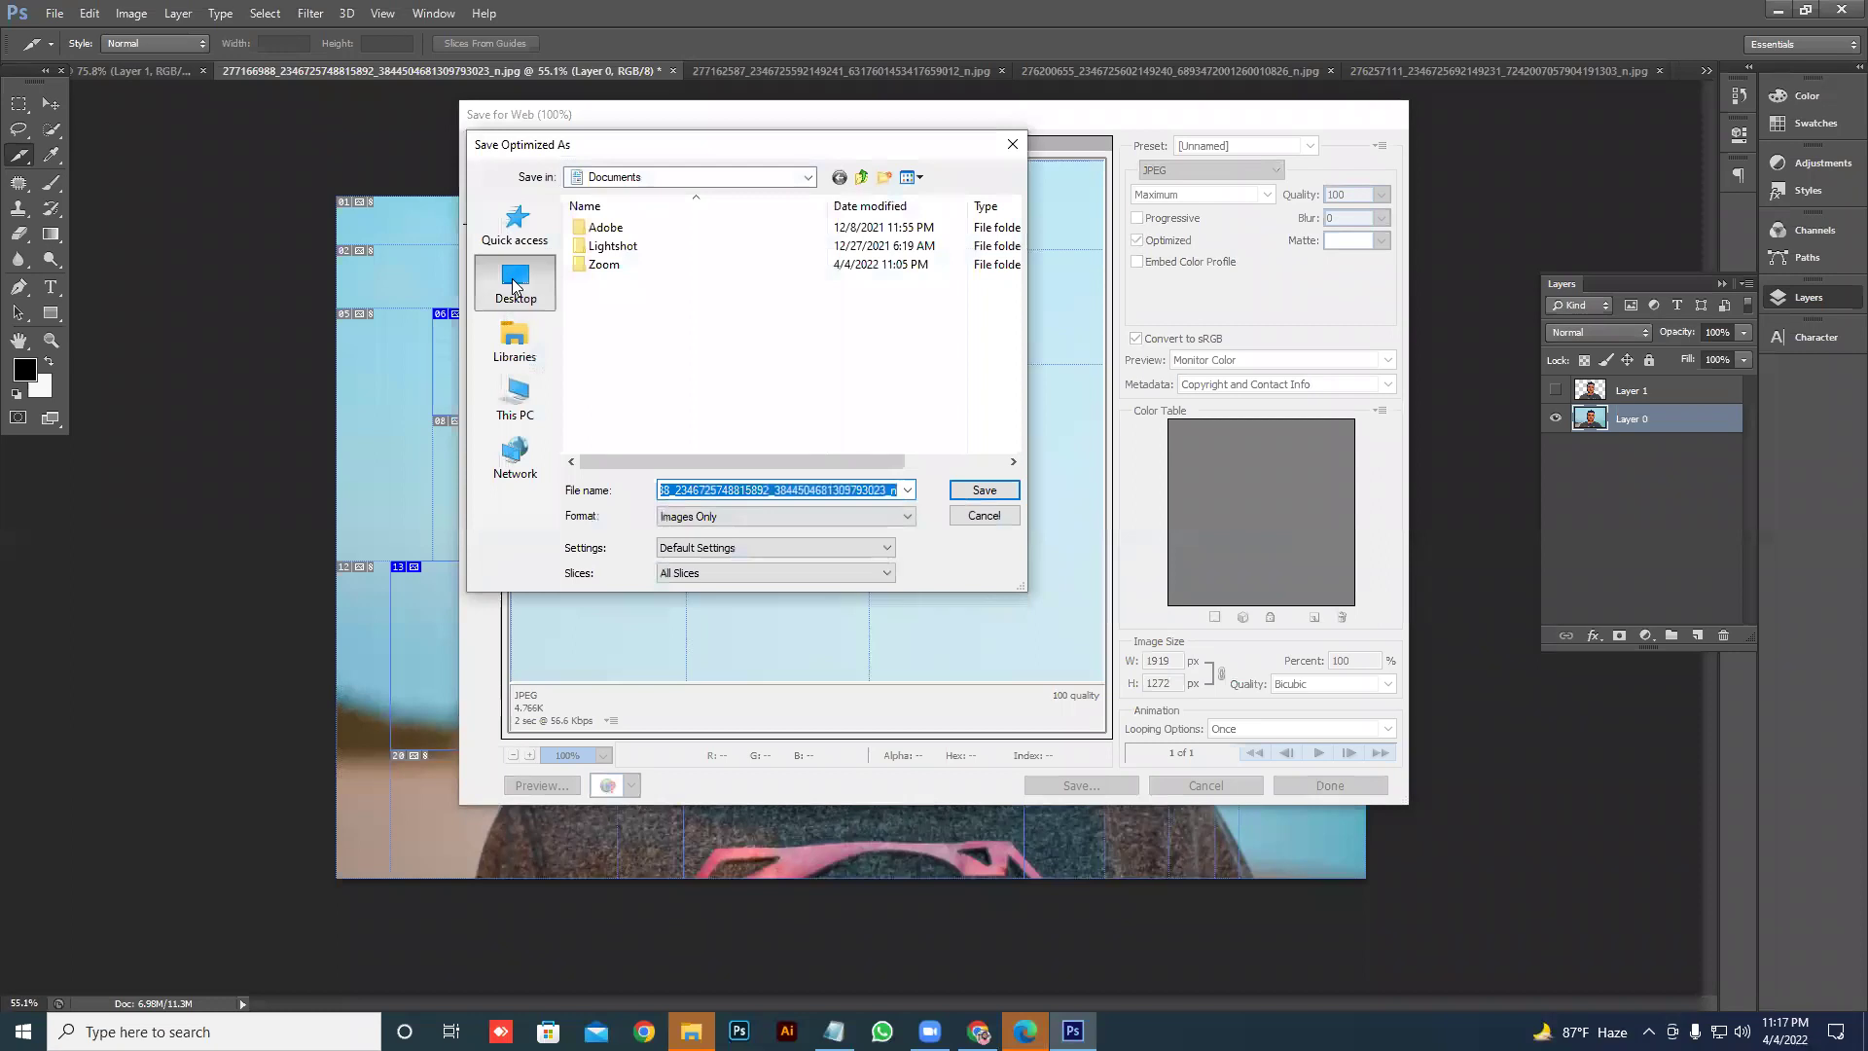
{"action": "left_click_drag", "start_coordinate": [1013, 274], "coordinate": [1013, 312]}
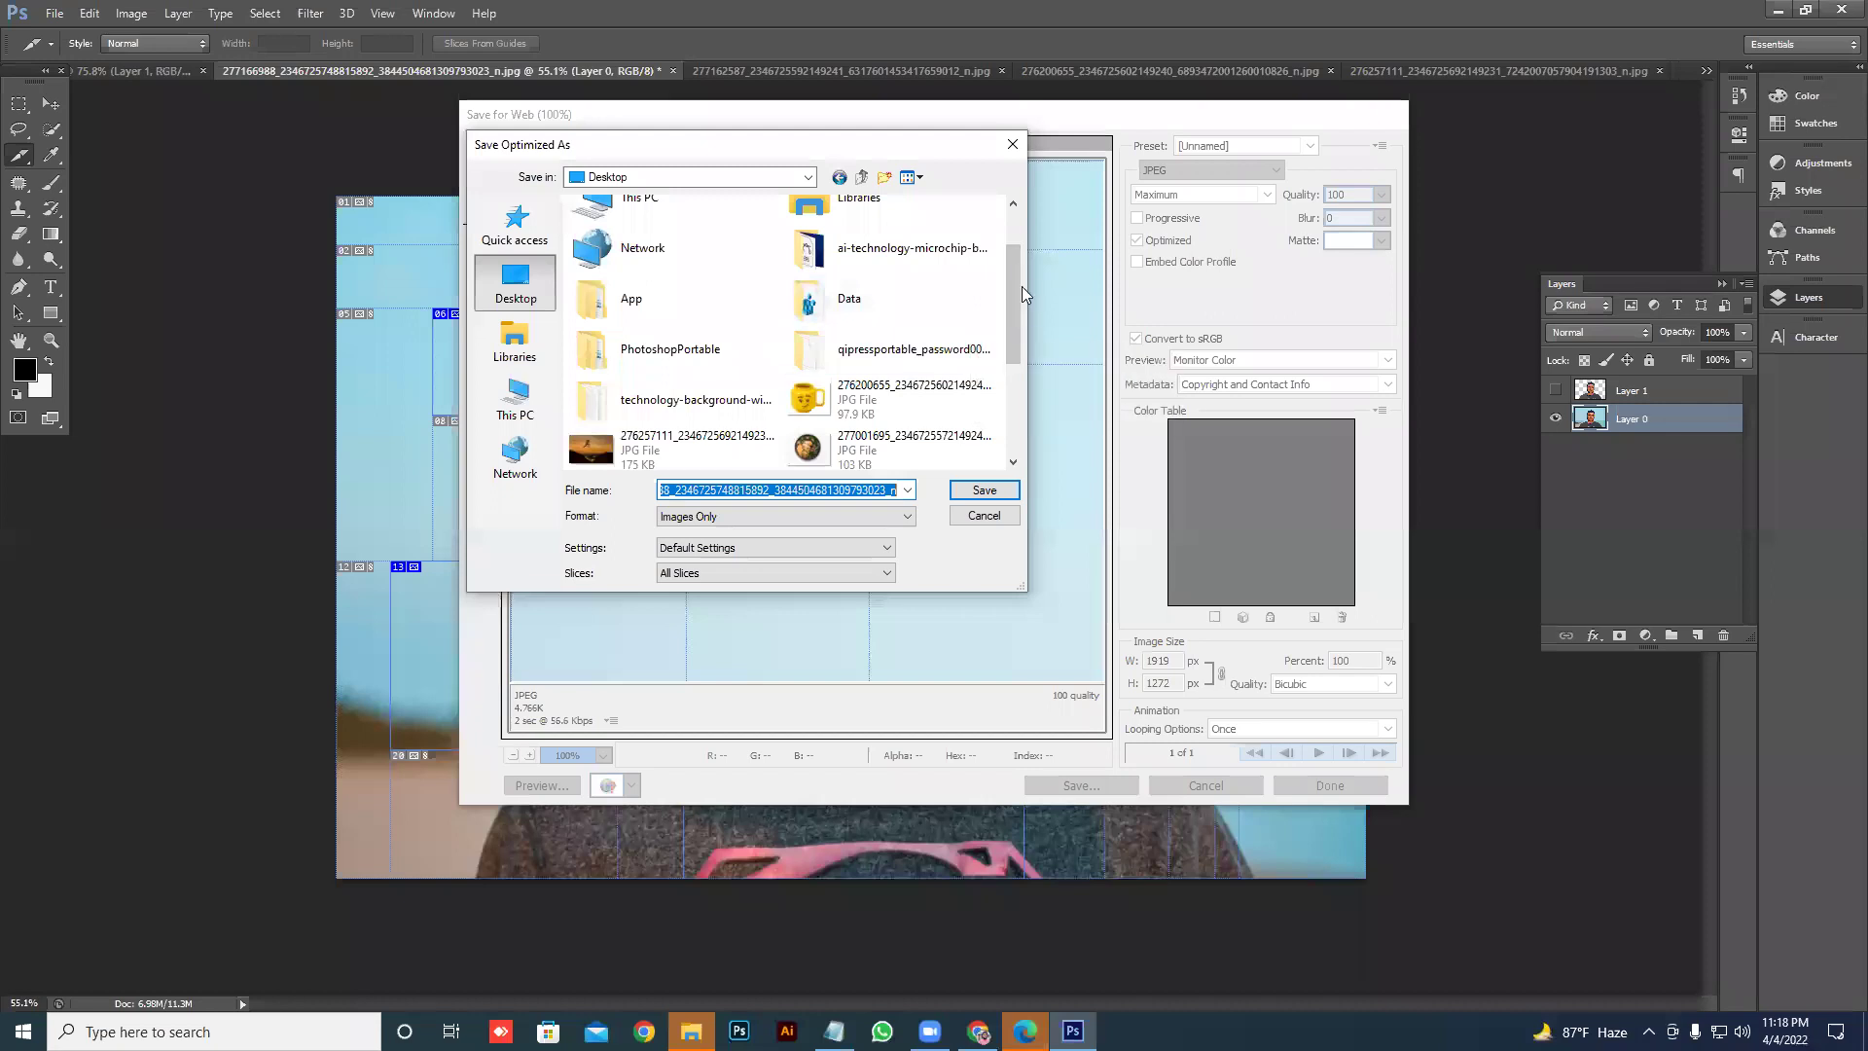
{"action": "scroll", "coordinate": [1018, 296], "scroll_direction": "up", "scroll_amount": 1}
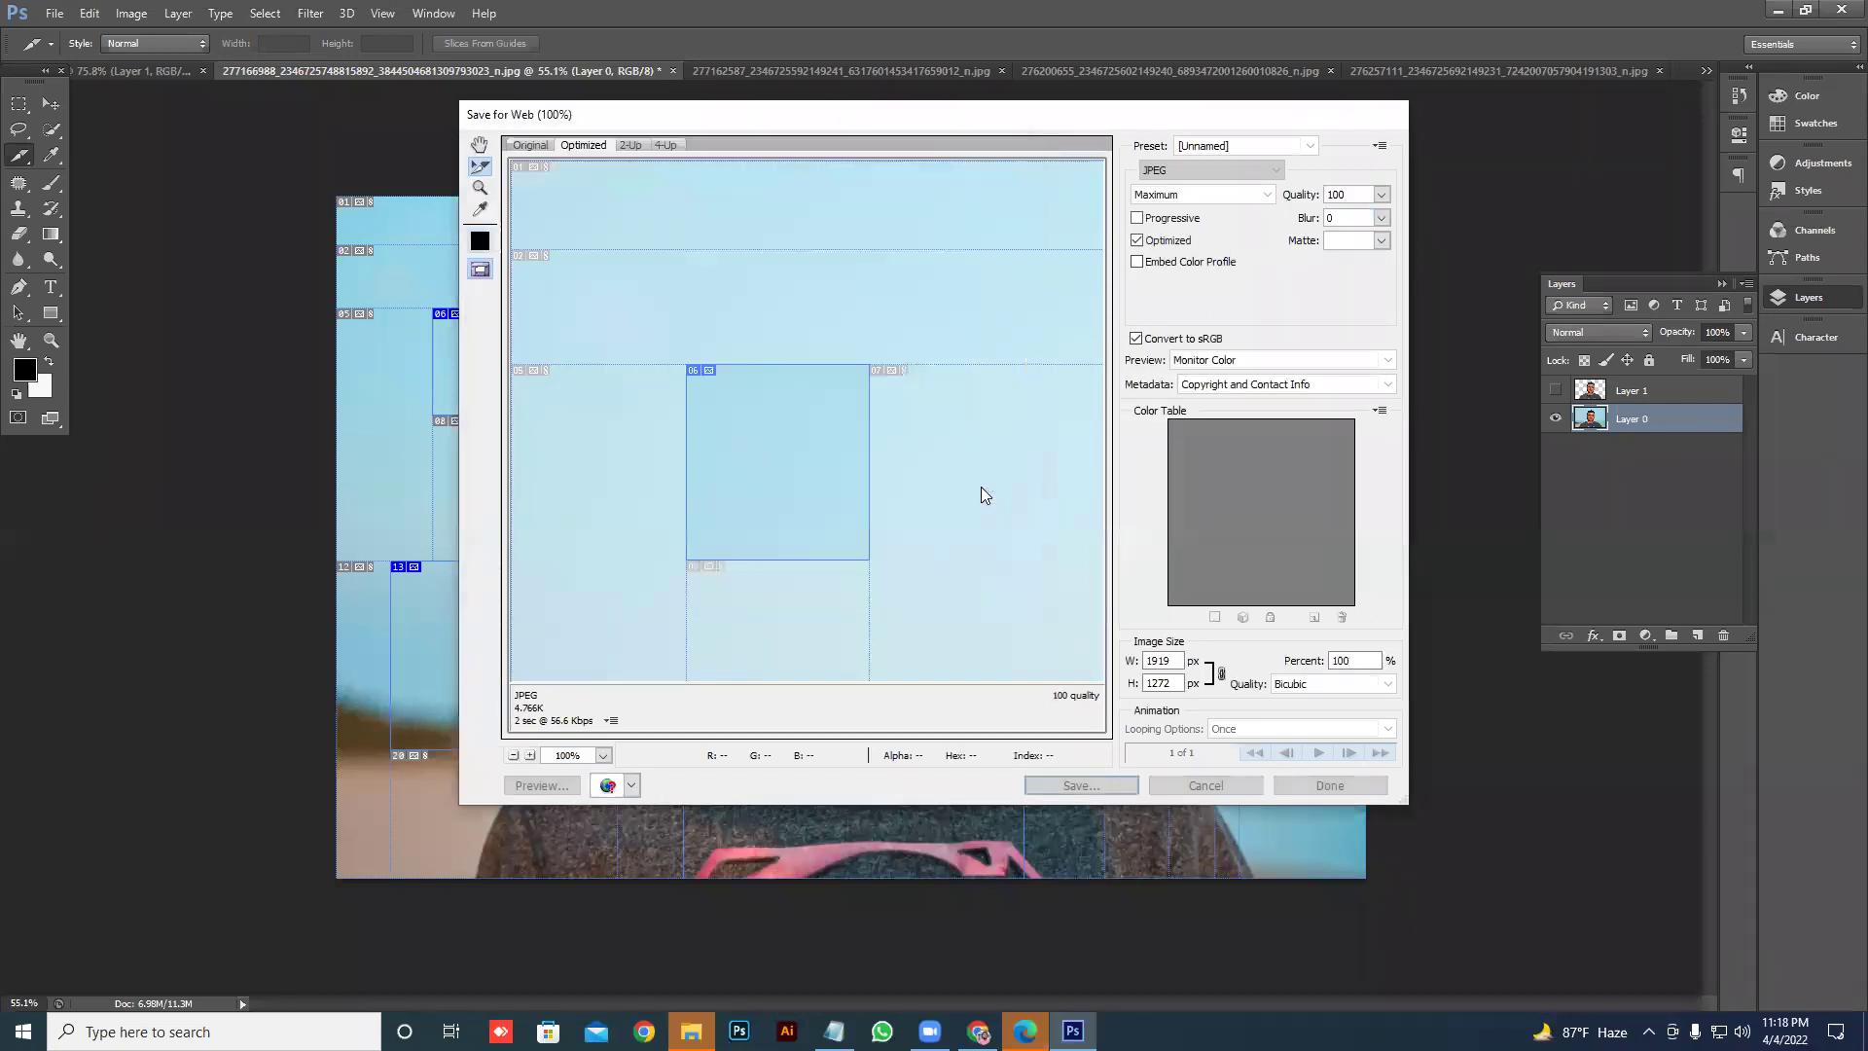
{"action": "left_click", "coordinate": [982, 490]}
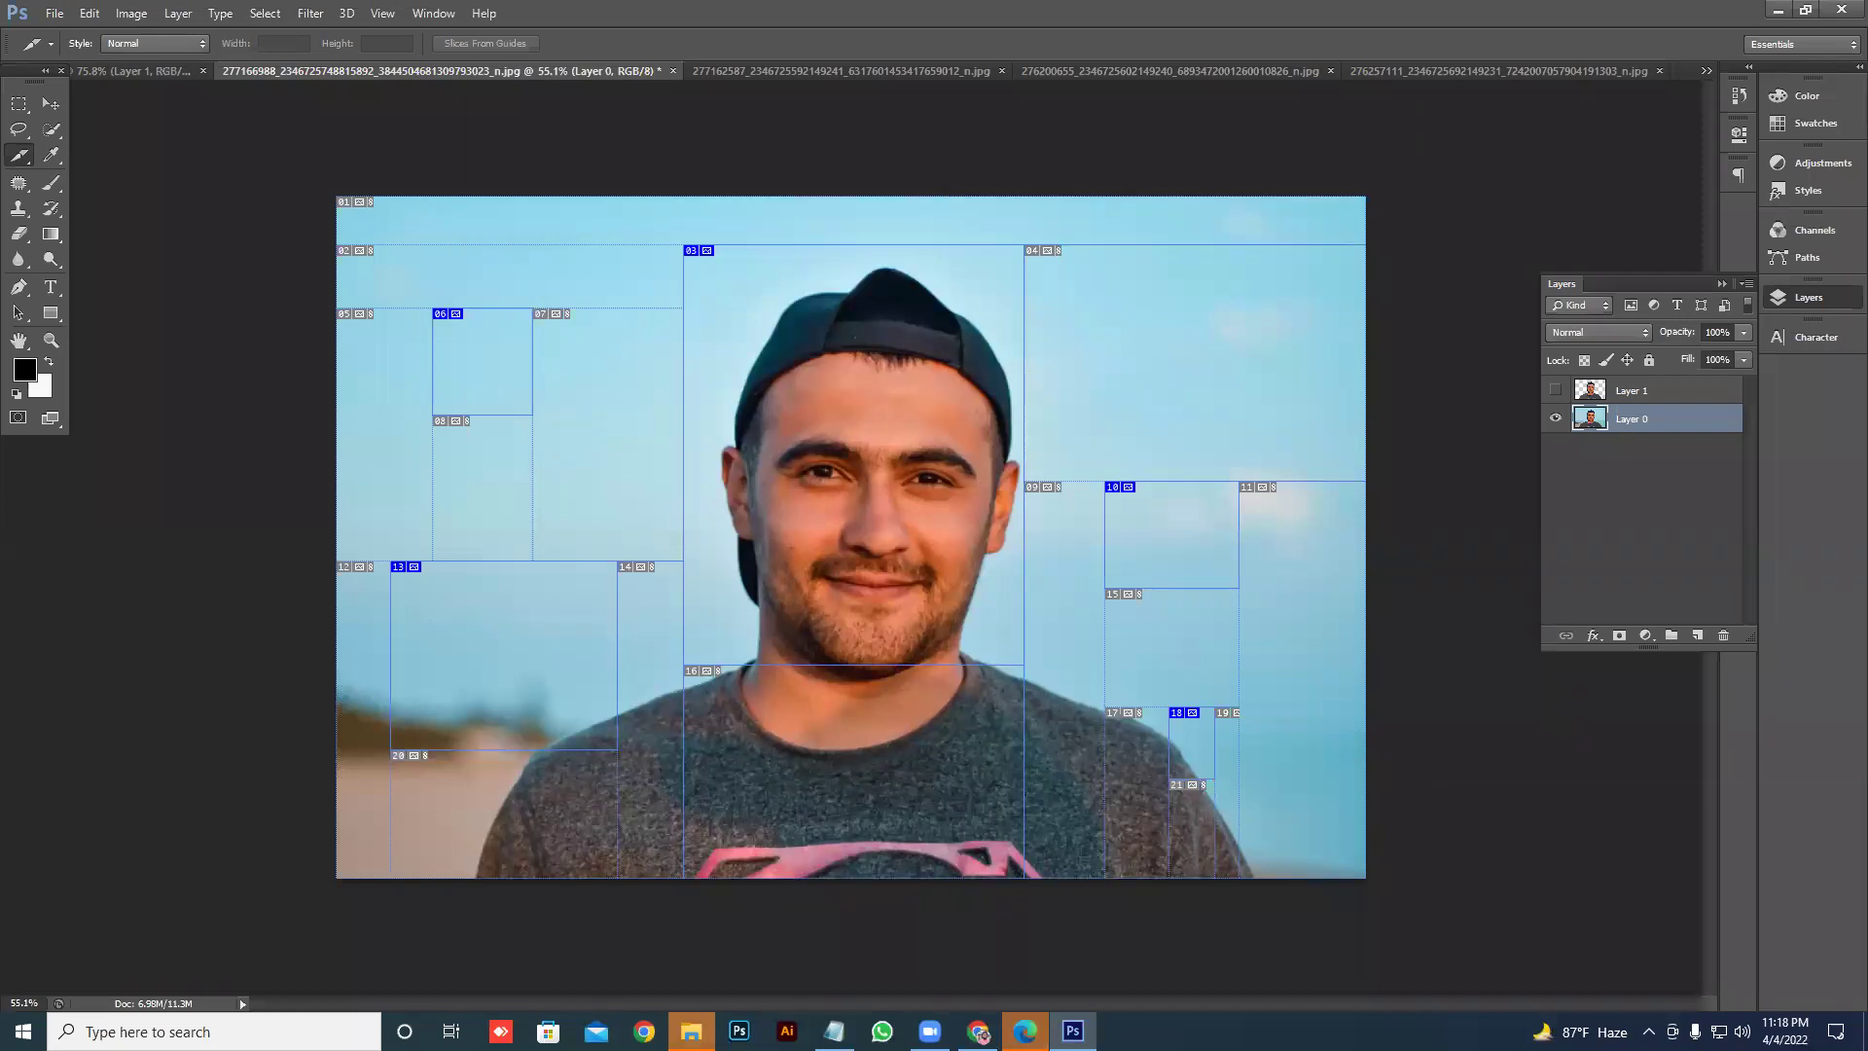
- Open the Desktop images folder, check the exported slices, and close the face slice preview
{"action": "mouse_move", "coordinate": [691, 1030]}
{"action": "left_click", "coordinate": [660, 971]}
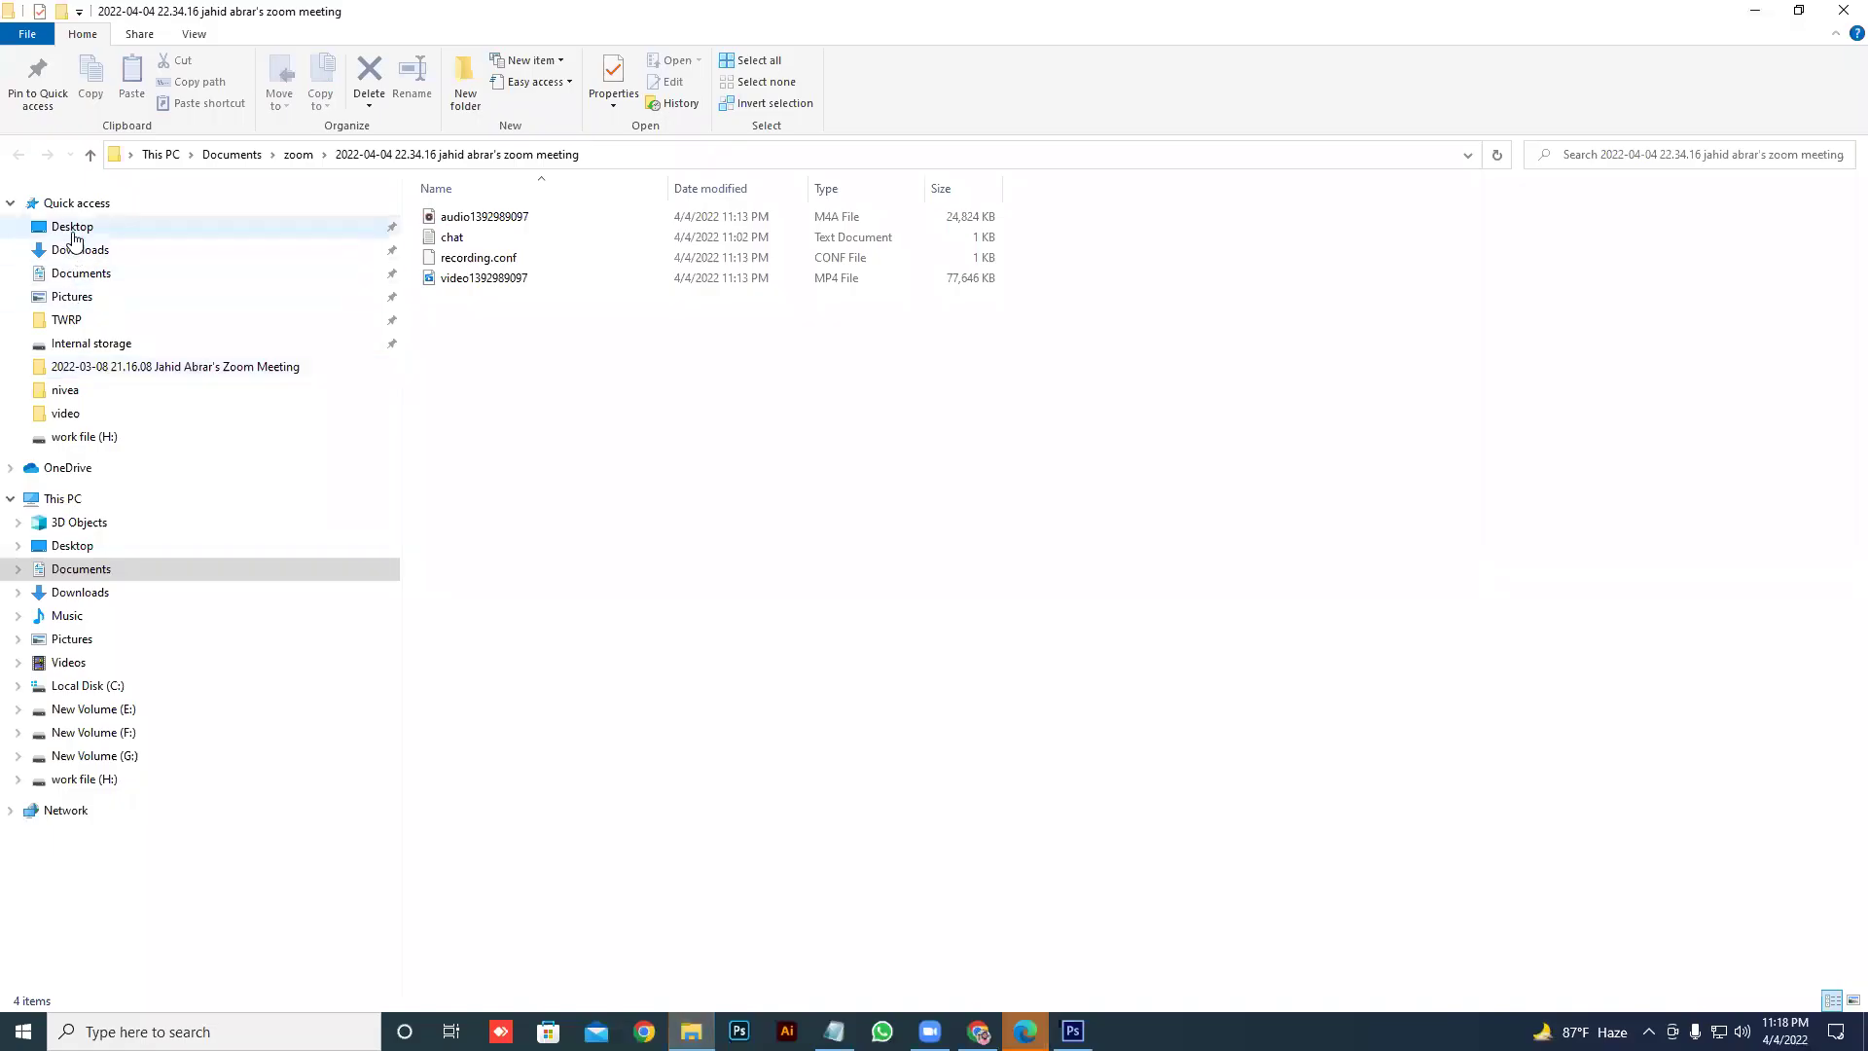
{"action": "left_click", "coordinate": [73, 234]}
{"action": "double_click", "coordinate": [767, 249]}
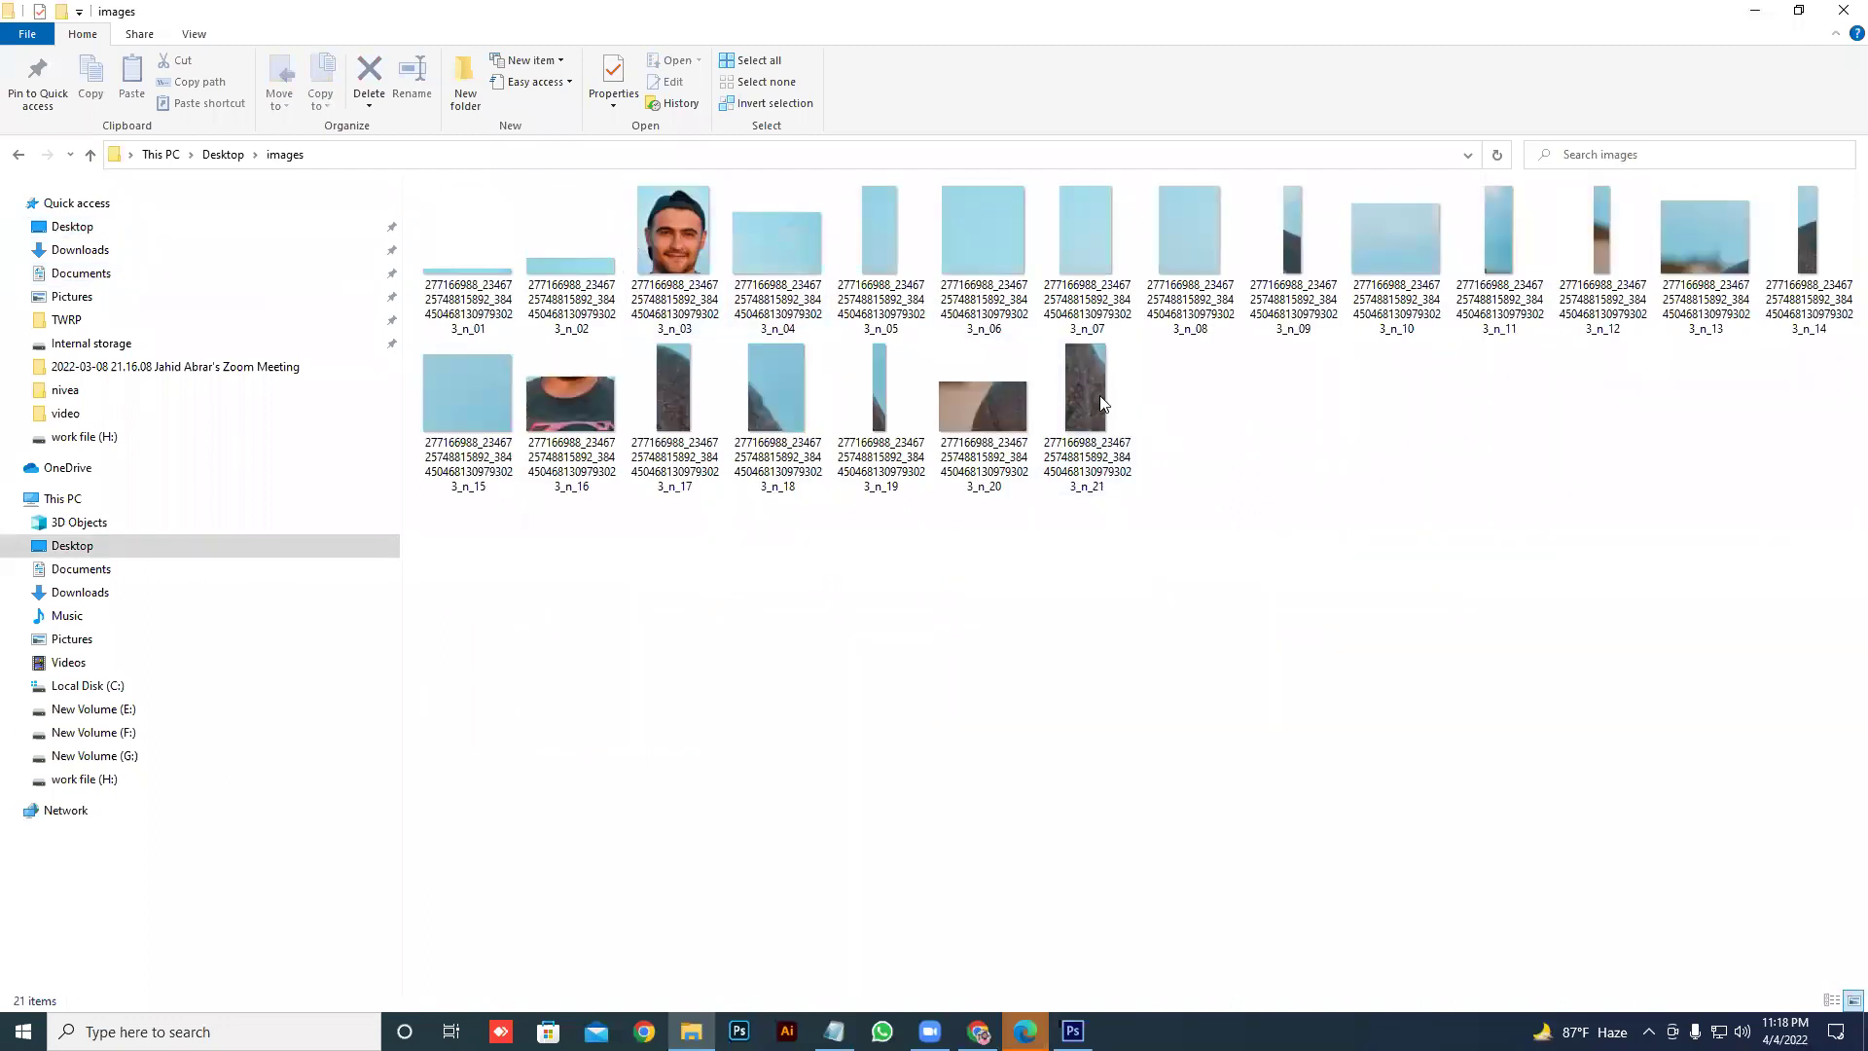
{"action": "left_click", "coordinate": [1105, 409]}
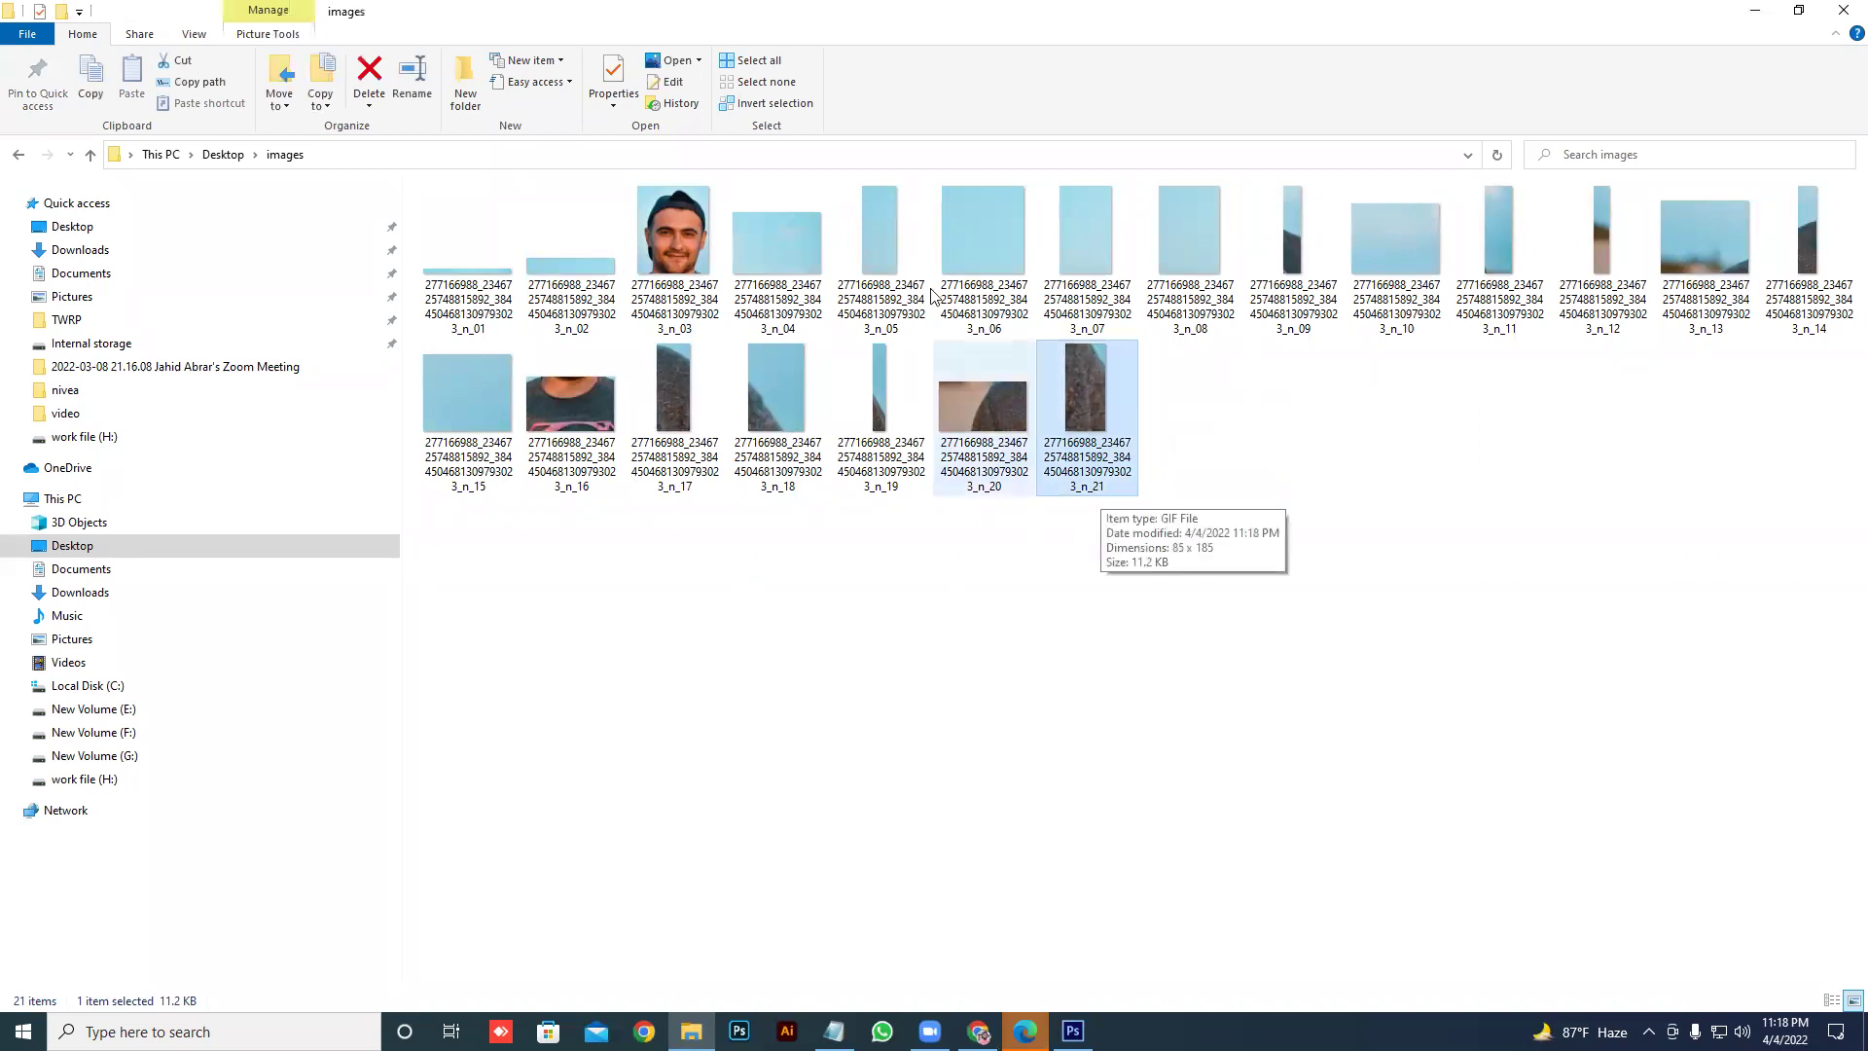
{"action": "left_click", "coordinate": [685, 235]}
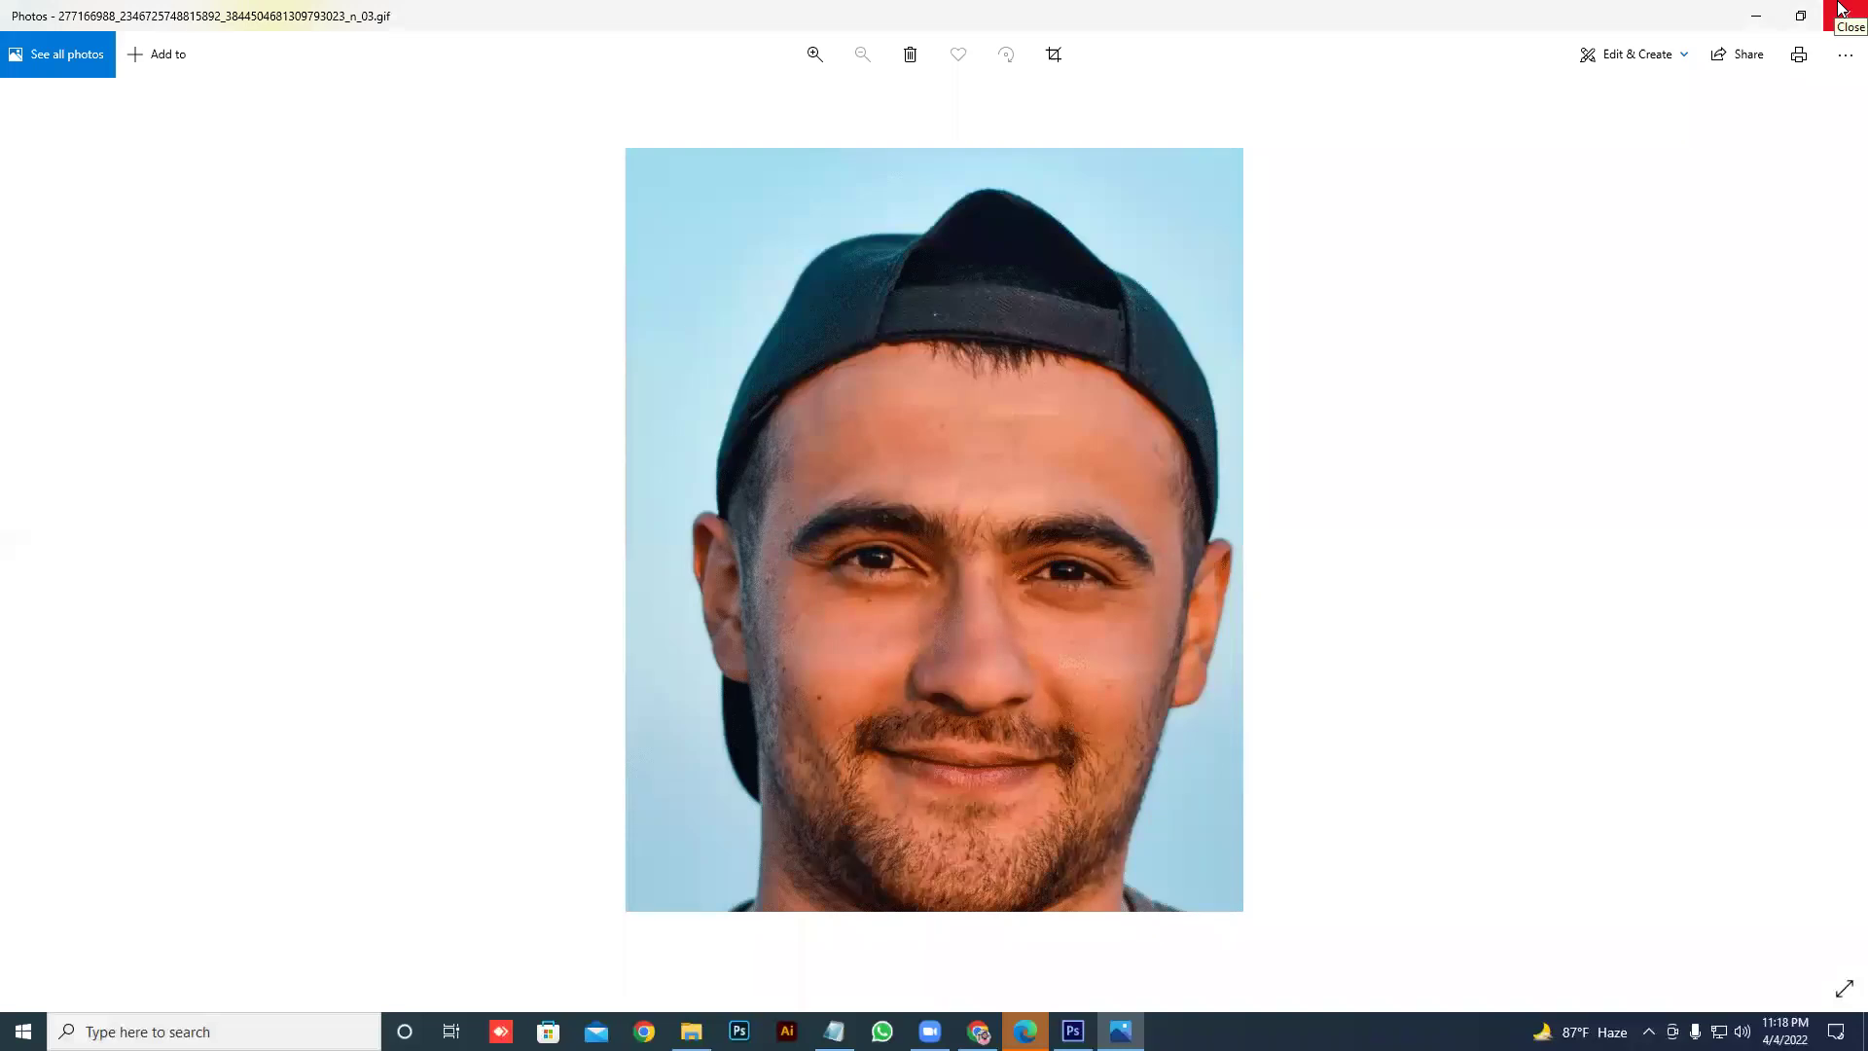
{"action": "left_click", "coordinate": [1842, 10]}
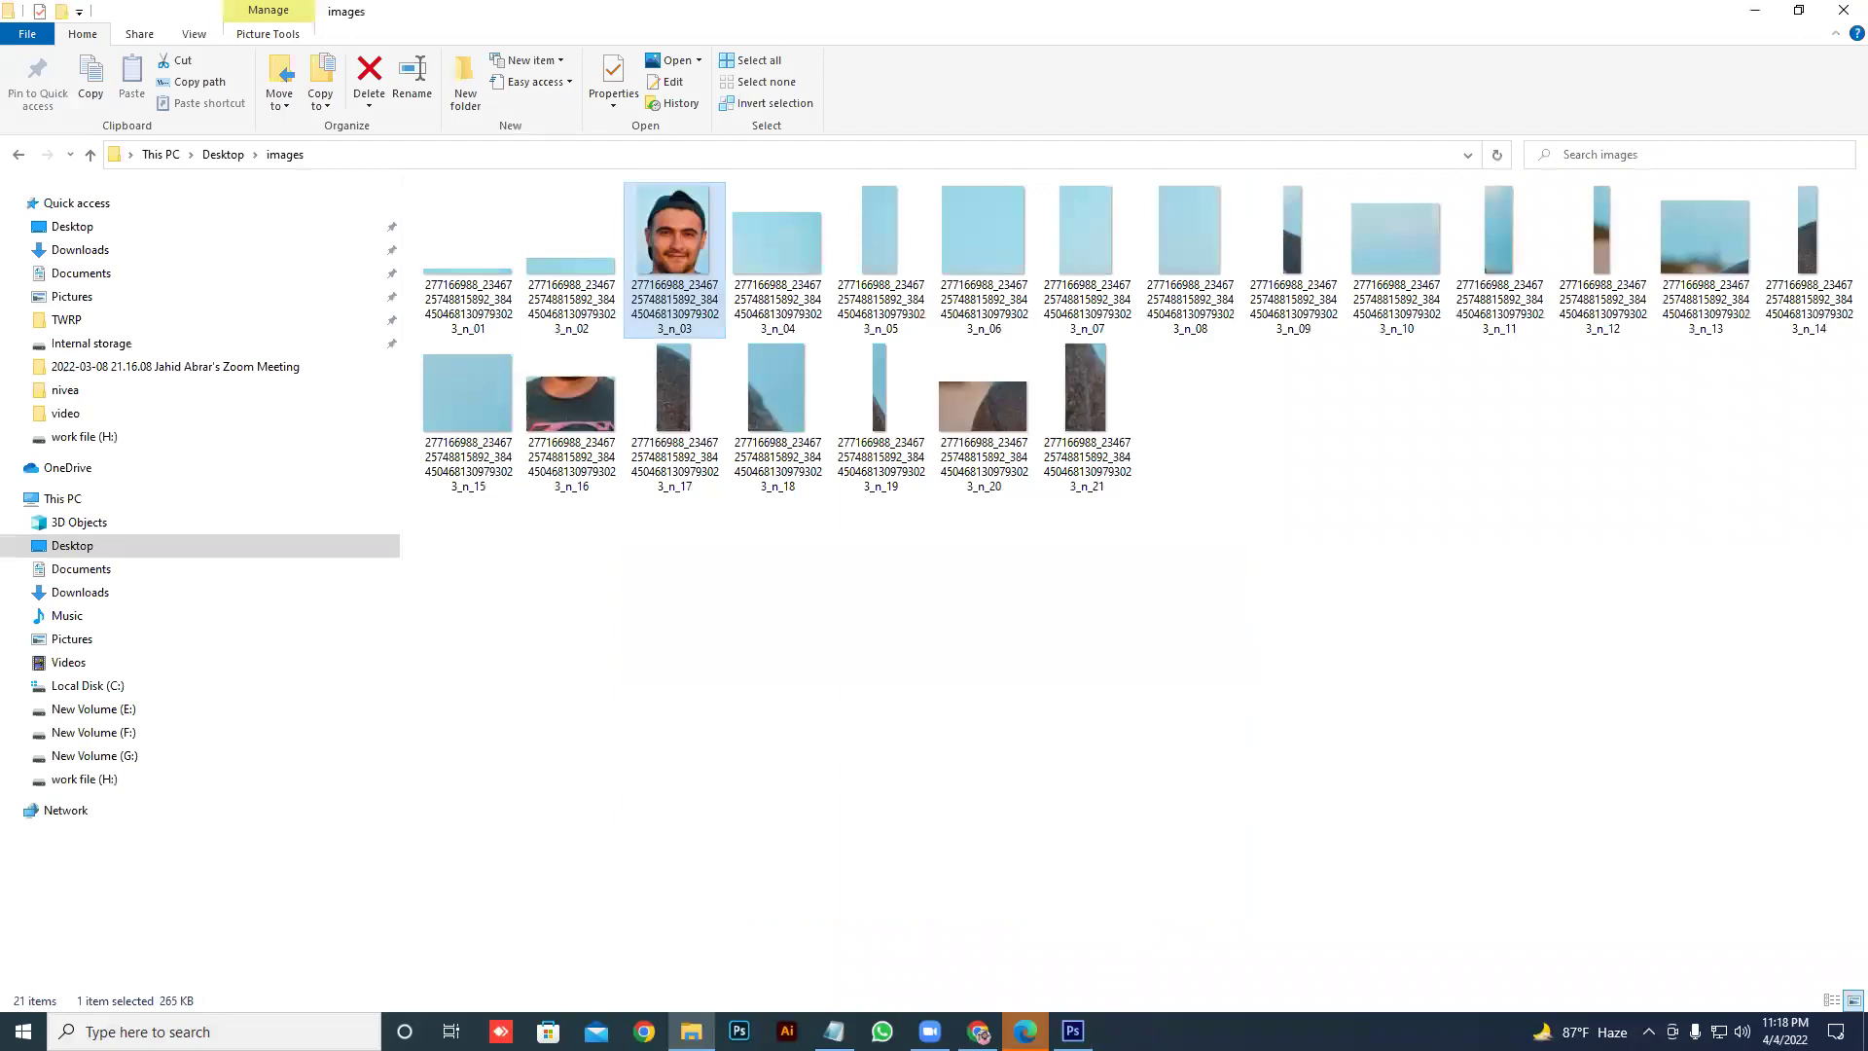
- Back in Photoshop, step back to remove all slices and select the Eyedropper Tool
{"action": "key", "text": "alt+Tab"}
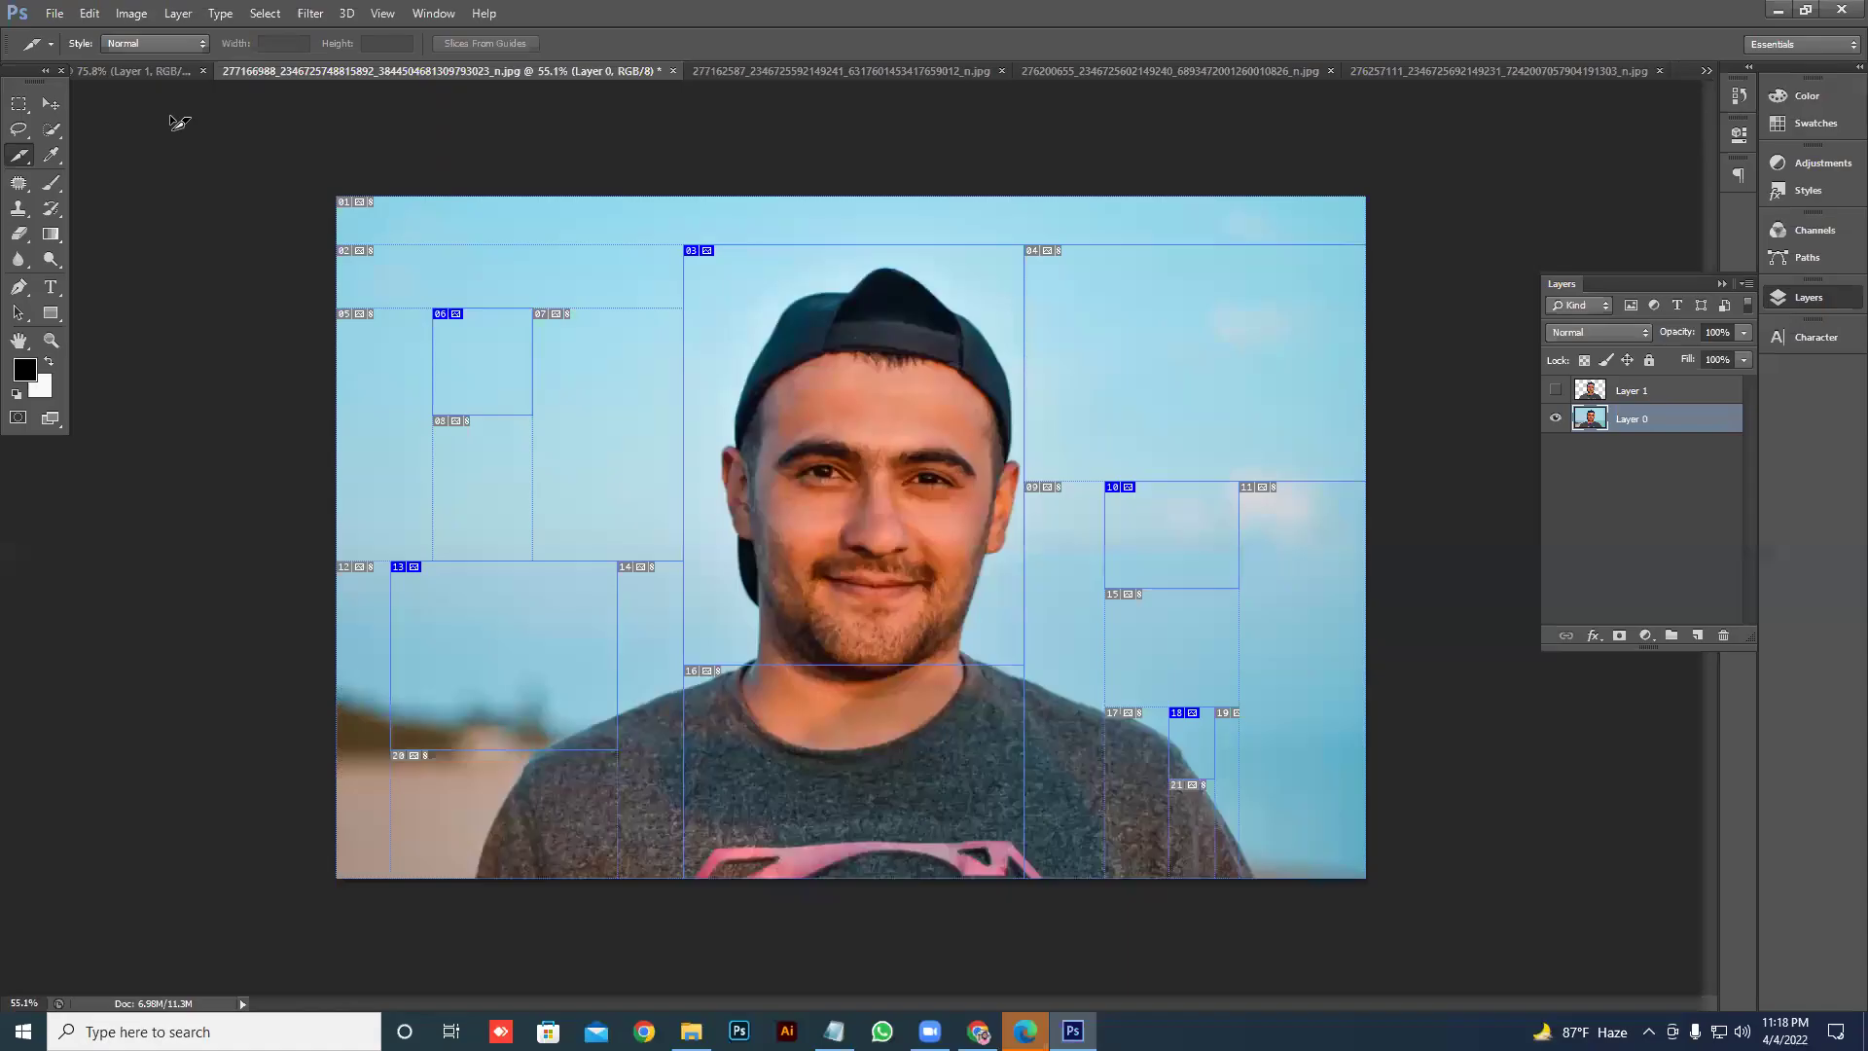
{"action": "key", "text": "ctrl+alt+z"}
{"action": "key", "text": "ctrl+alt+z"}
{"action": "key", "text": "ctrl+alt+z"}
{"action": "key", "text": "ctrl+alt+z"}
{"action": "key", "text": "ctrl+alt+z"}
{"action": "key", "text": "ctrl+alt+z"}
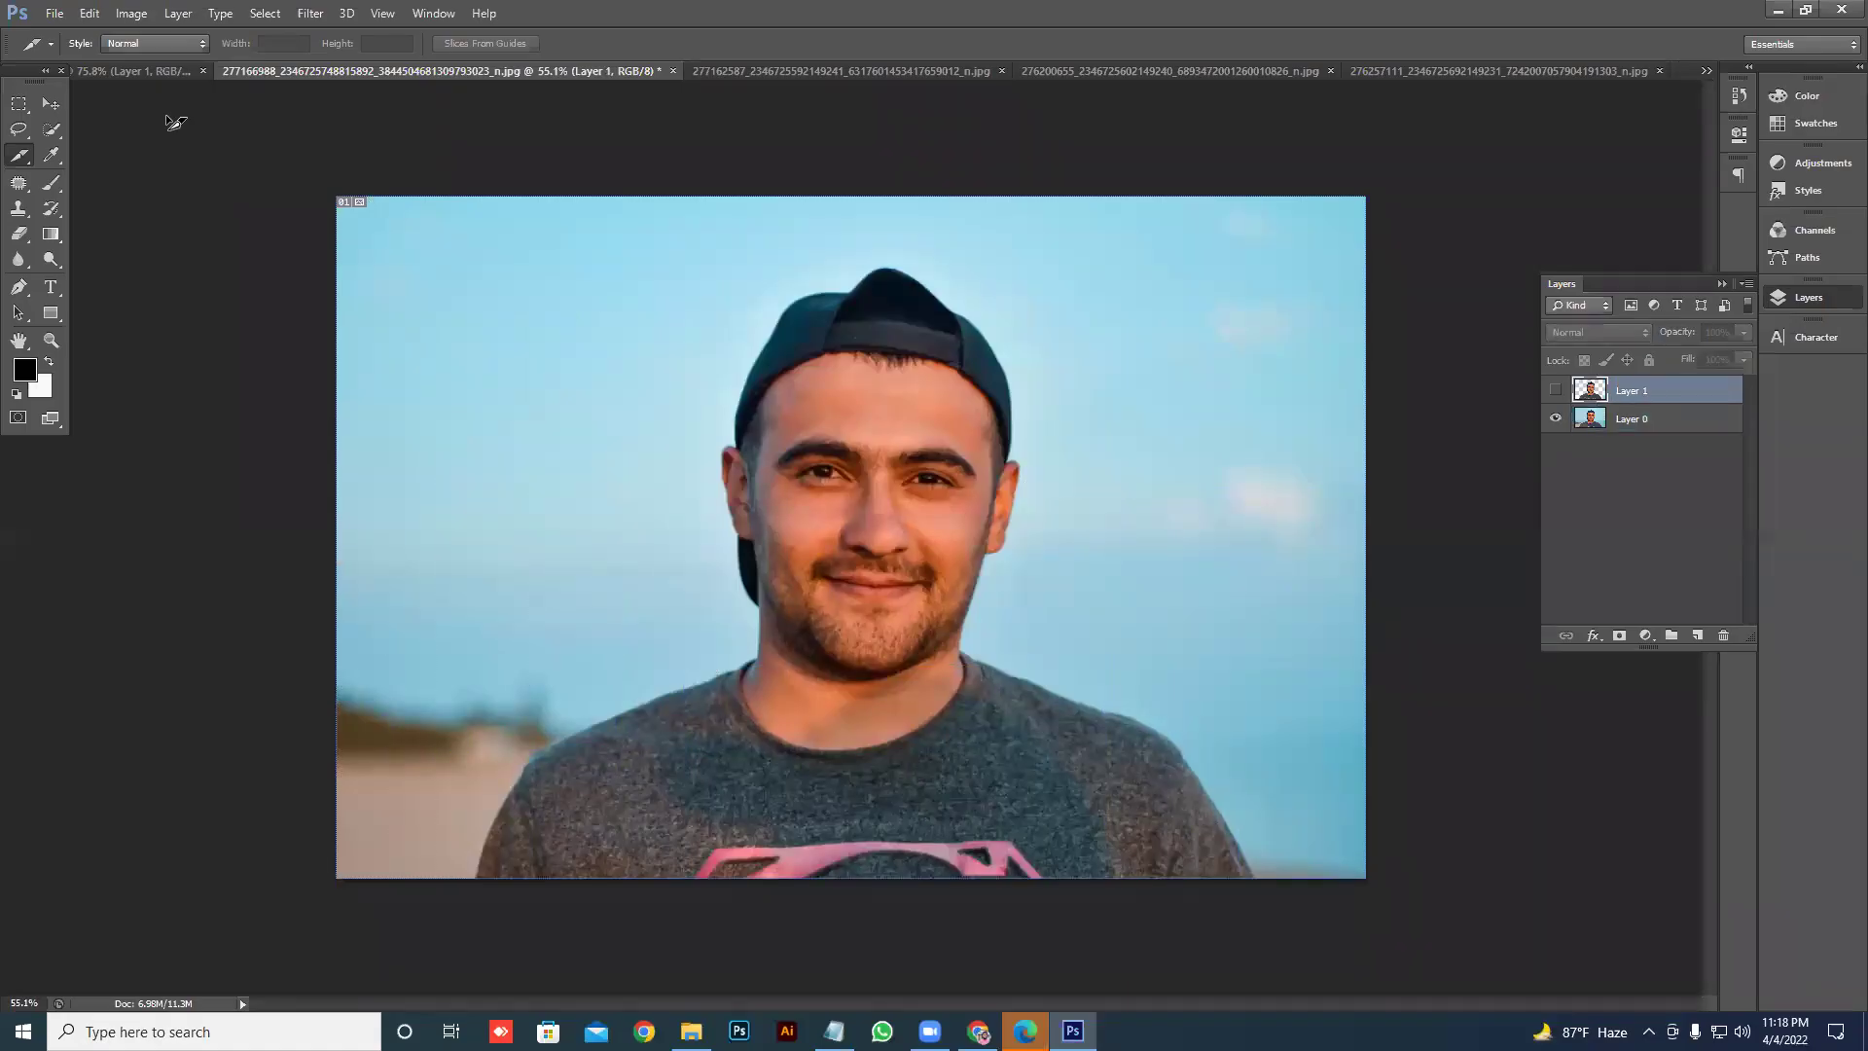
{"action": "right_click", "coordinate": [19, 155]}
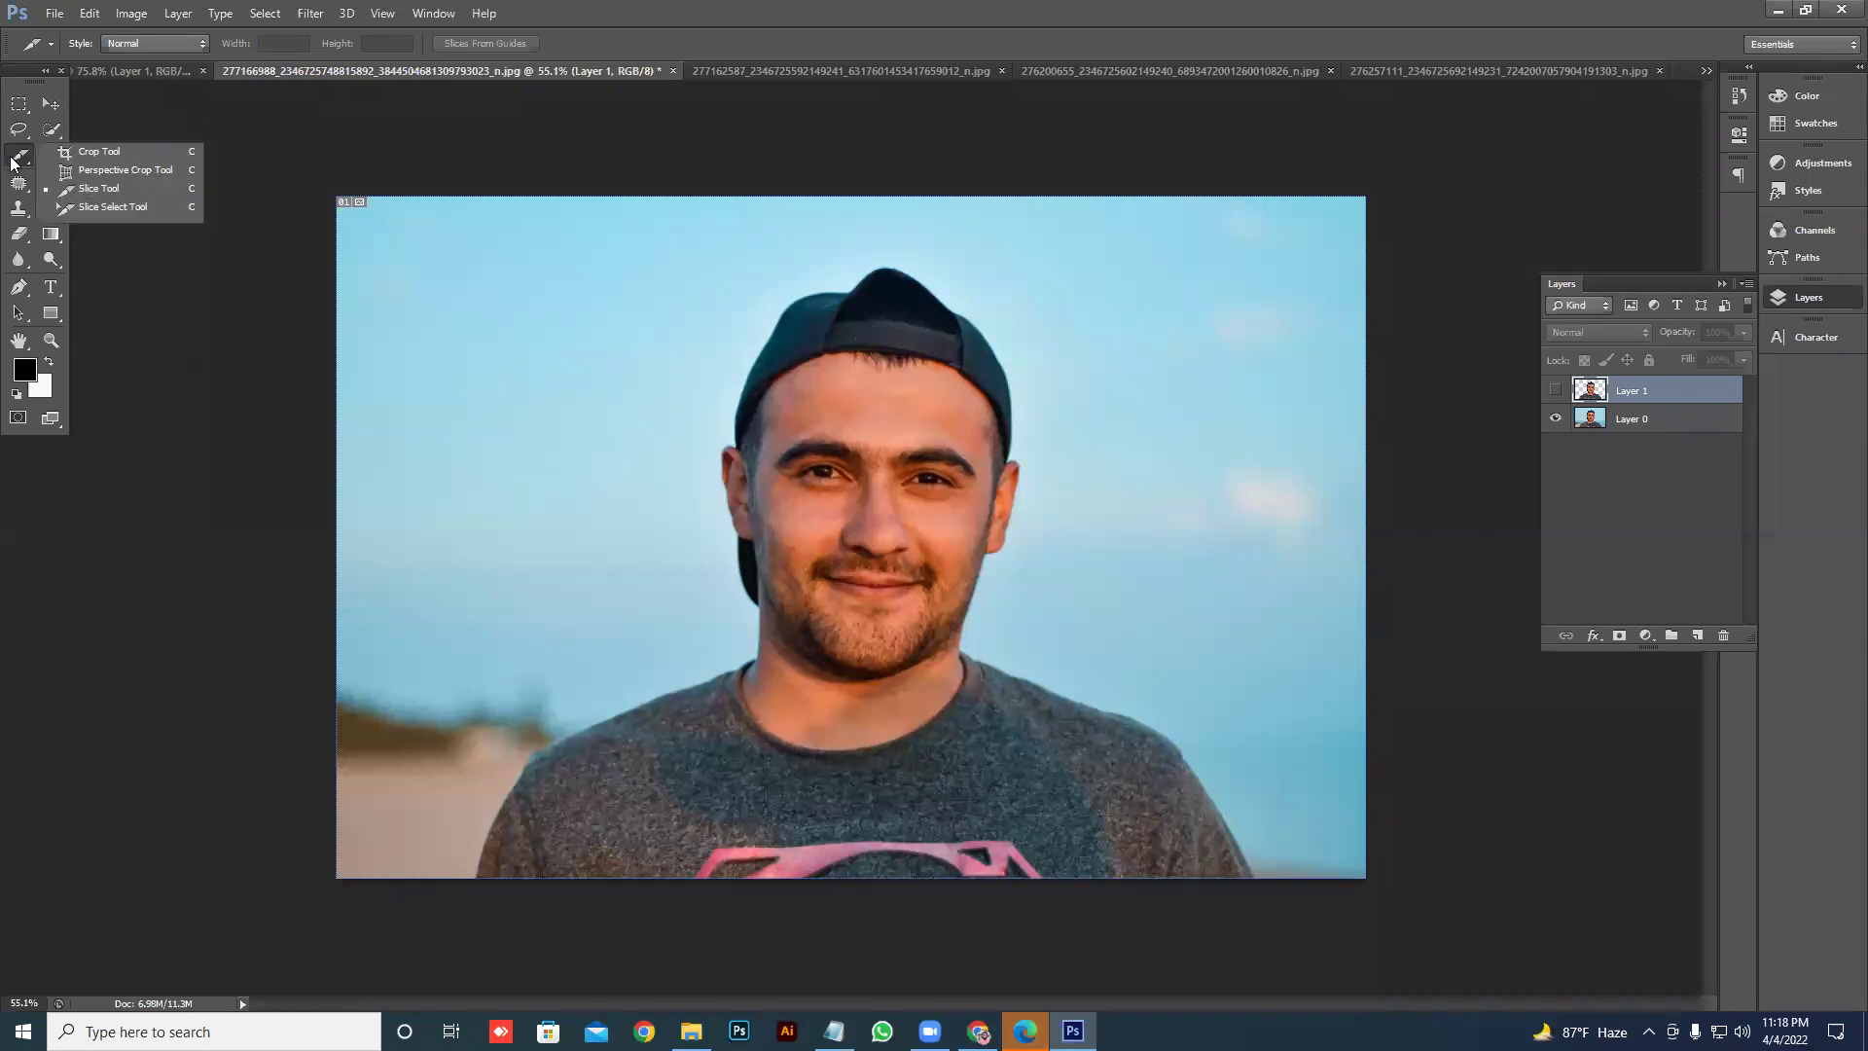
{"action": "left_click", "coordinate": [83, 153]}
{"action": "right_click", "coordinate": [52, 155]}
{"action": "left_click", "coordinate": [105, 152]}
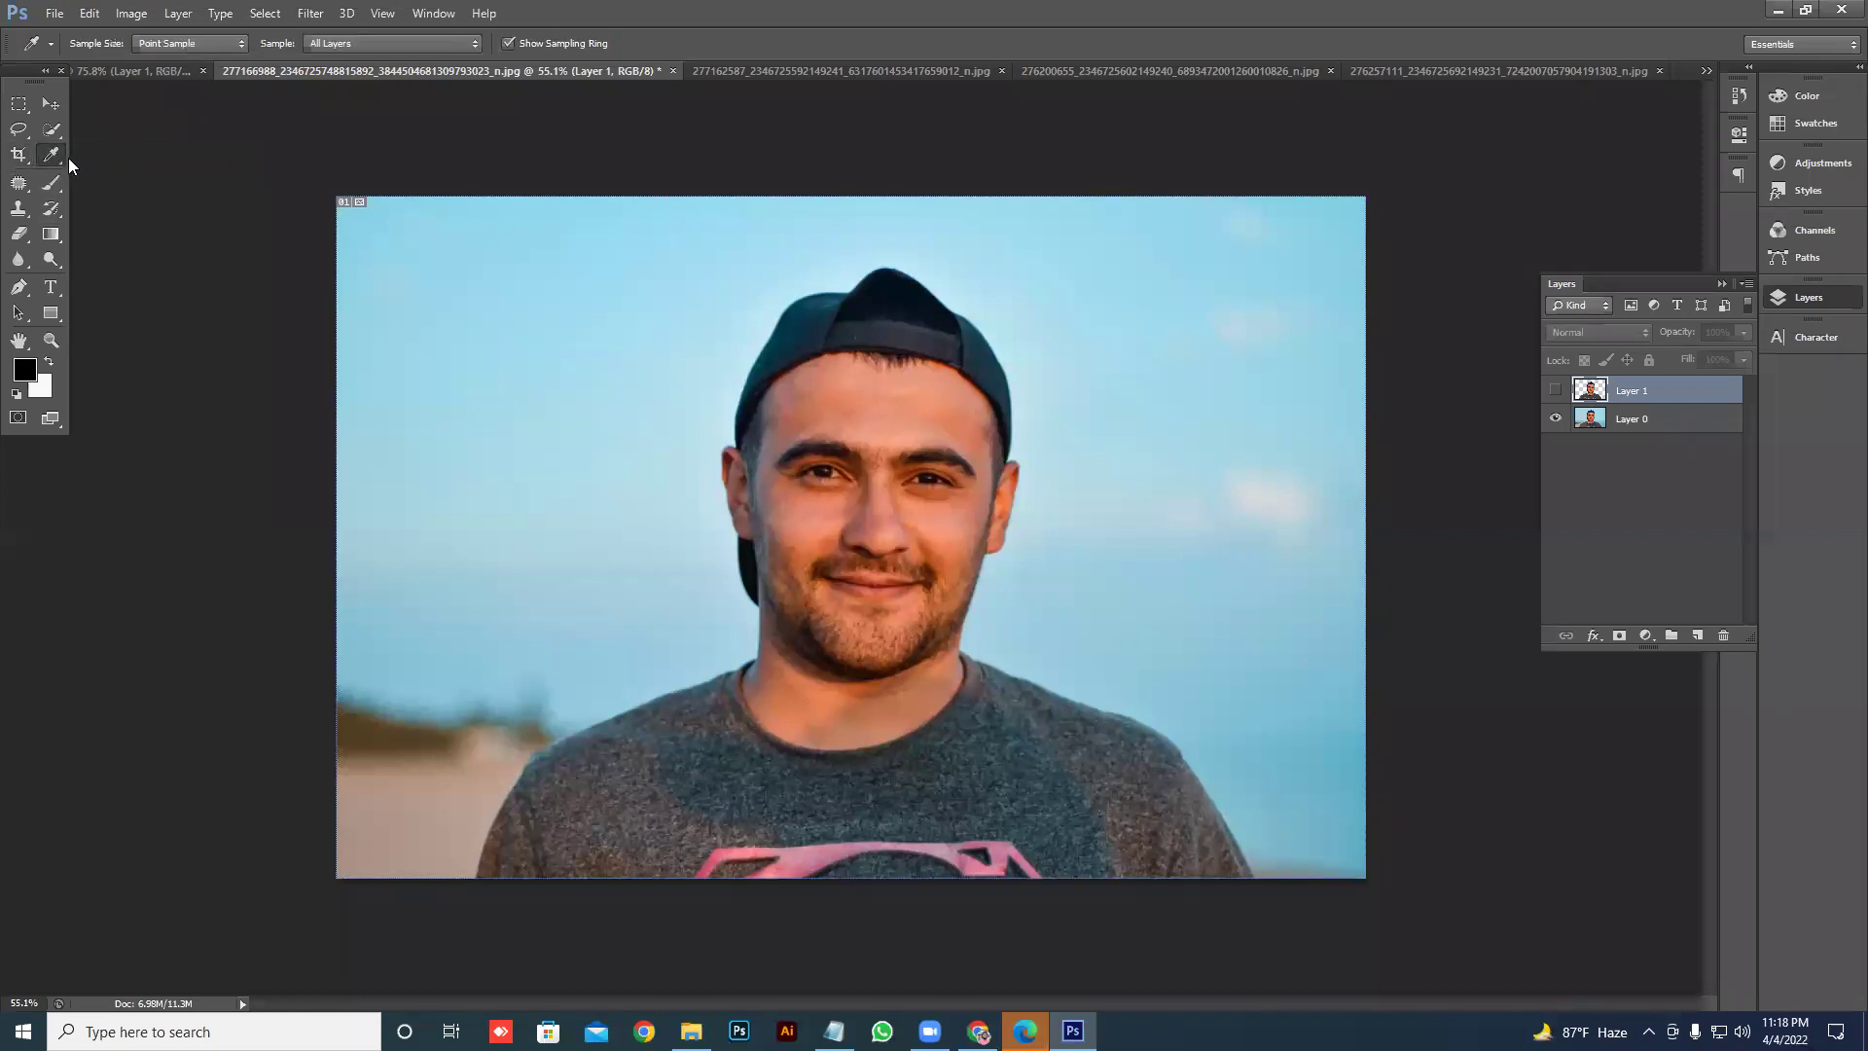
{"action": "right_click", "coordinate": [58, 154]}
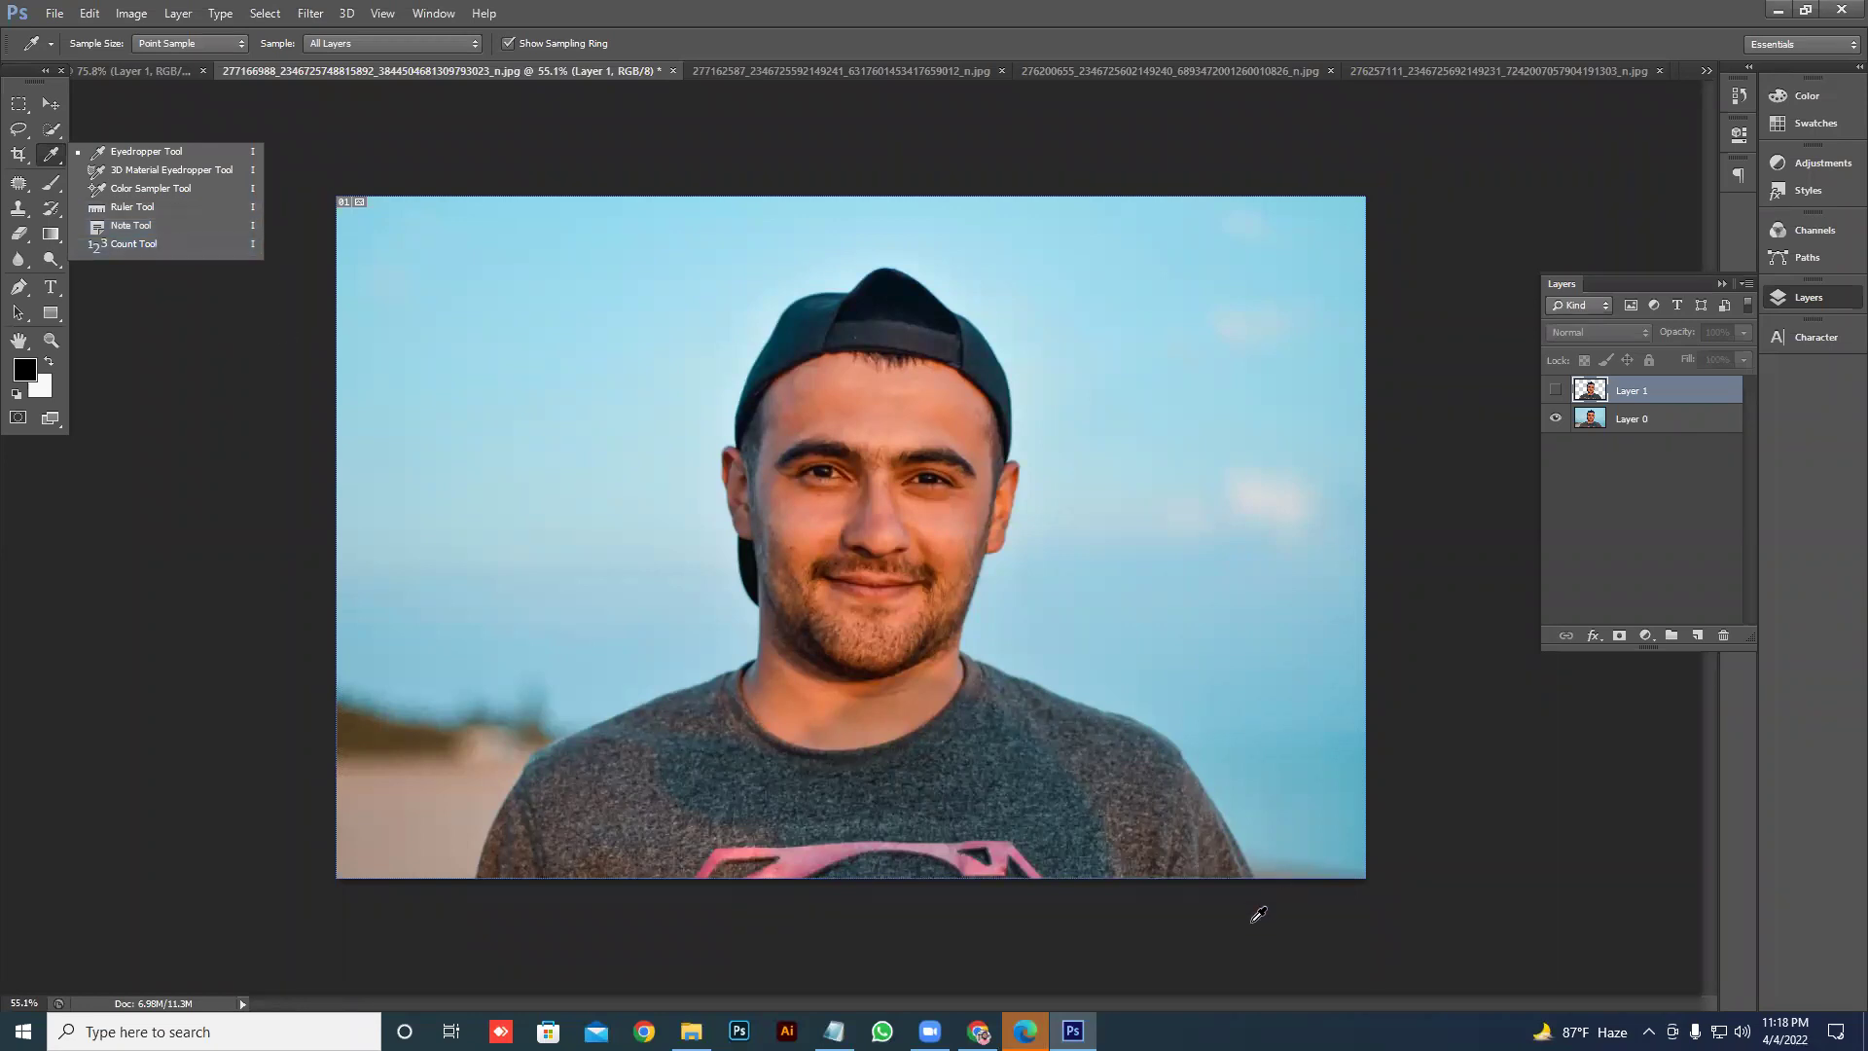
- Sample the sky blue, pale cloud and dark teal cap colours with the Eyedropper
{"action": "left_click", "coordinate": [1110, 848]}
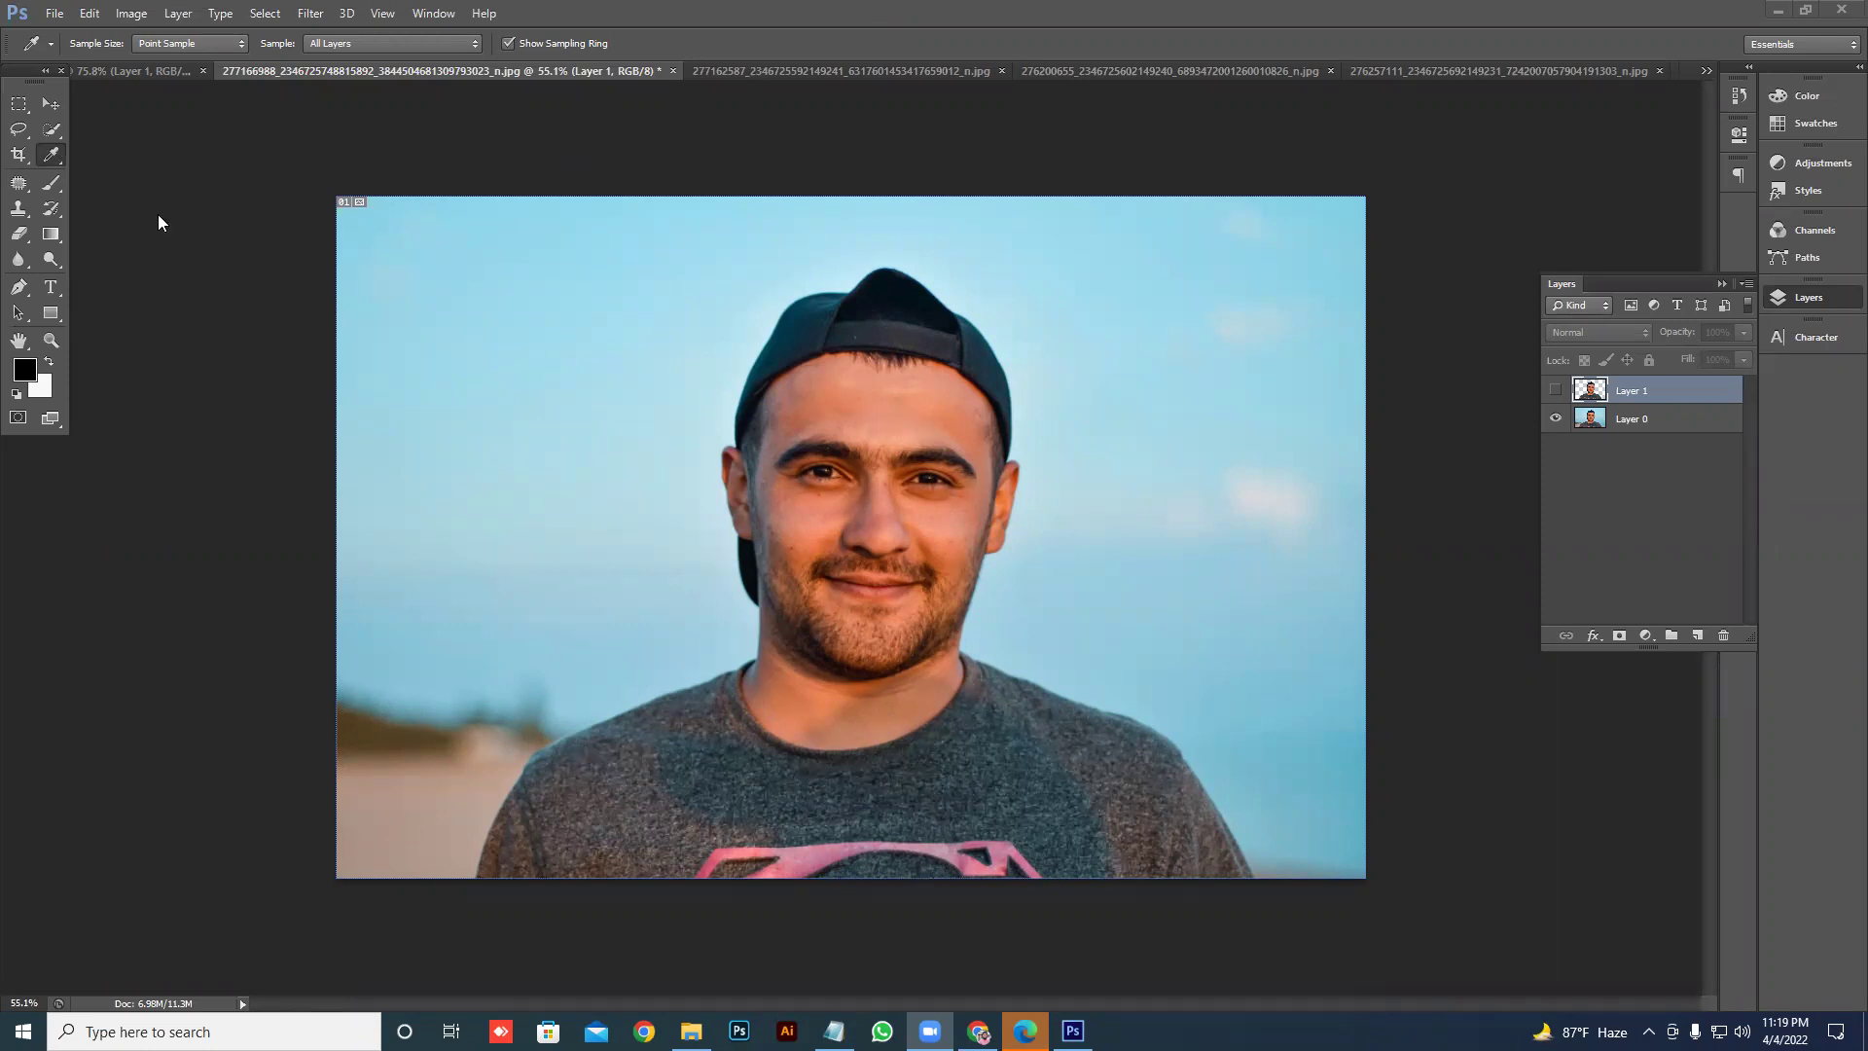
{"action": "left_click", "coordinate": [47, 150]}
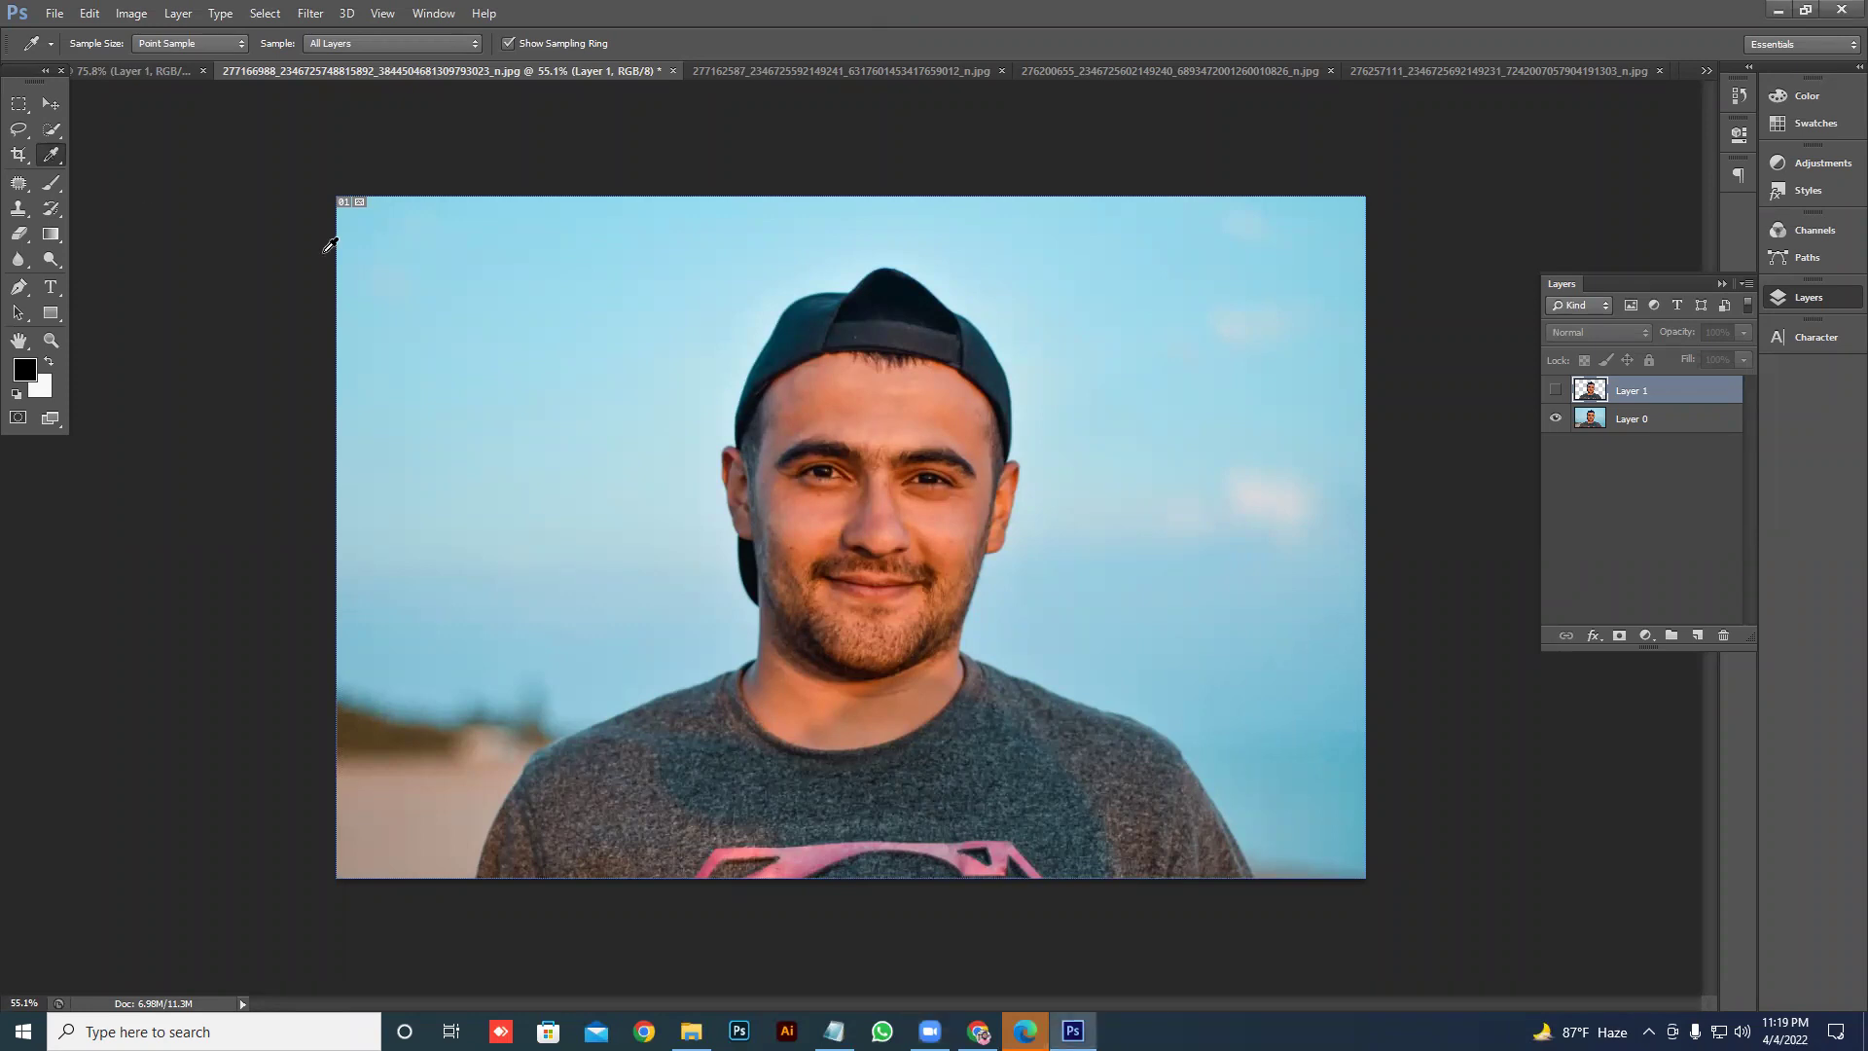
{"action": "left_click", "coordinate": [476, 233]}
{"action": "left_click", "coordinate": [1253, 492]}
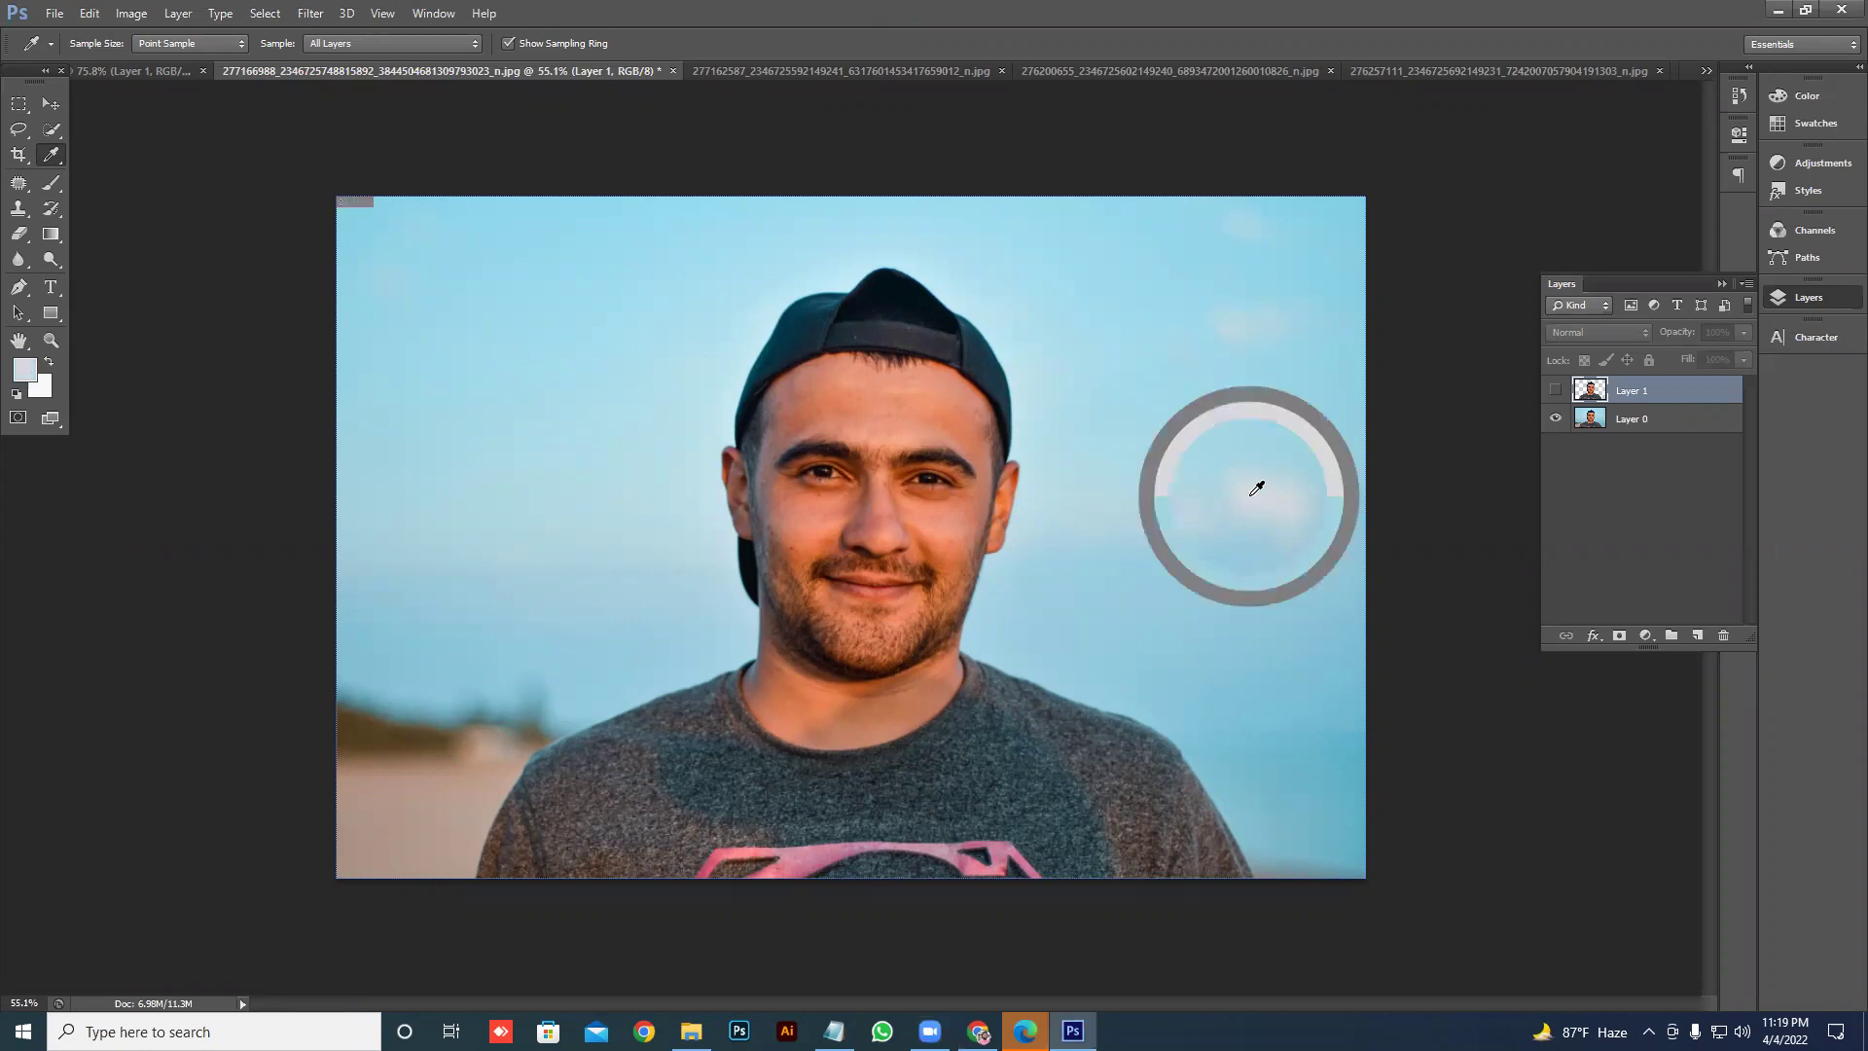
{"action": "left_click", "coordinate": [810, 321]}
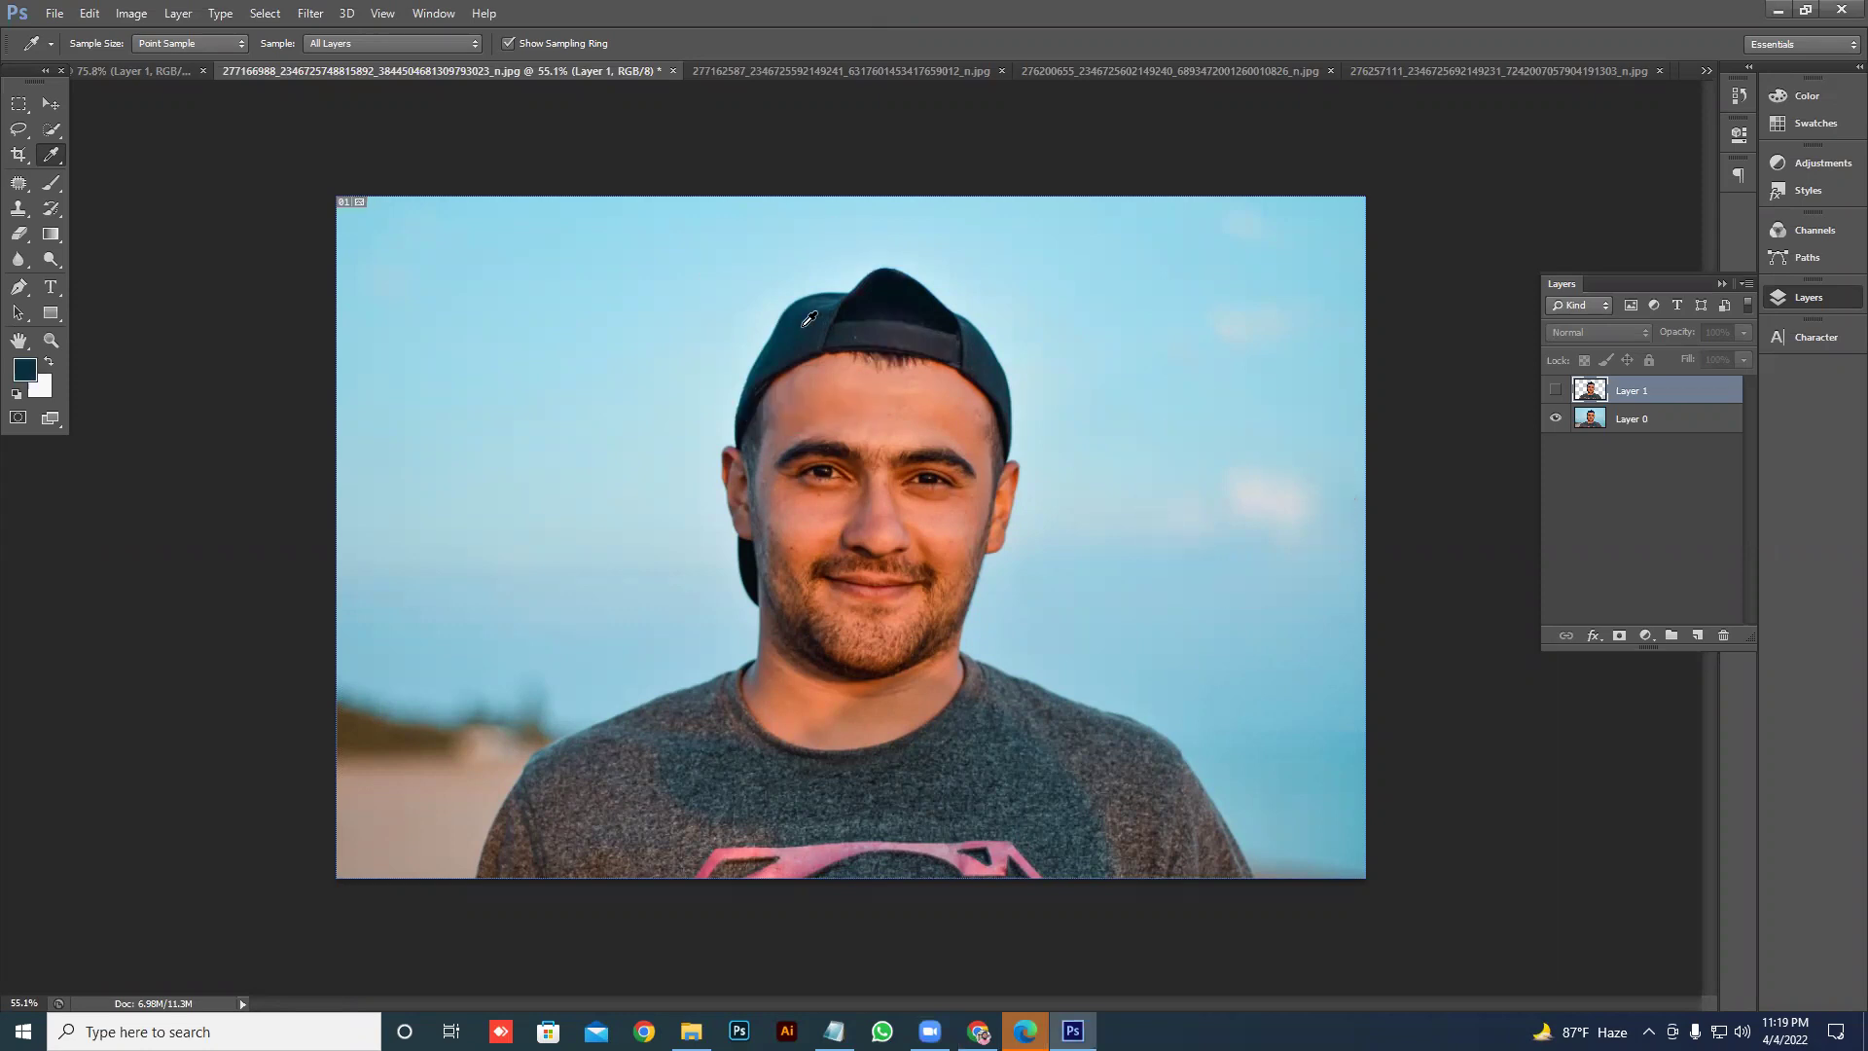
- Sample the pink shirt logo, trial-fill Layer 1 with it, then undo the fill
{"action": "left_click", "coordinate": [802, 858]}
{"action": "left_click", "coordinate": [973, 863]}
{"action": "key", "text": "alt+BackSpace"}
{"action": "key", "text": "ctrl+z"}
- Open the 277102040 startup ad image from the Desktop
{"action": "left_click", "coordinate": [55, 13]}
{"action": "left_click", "coordinate": [73, 52]}
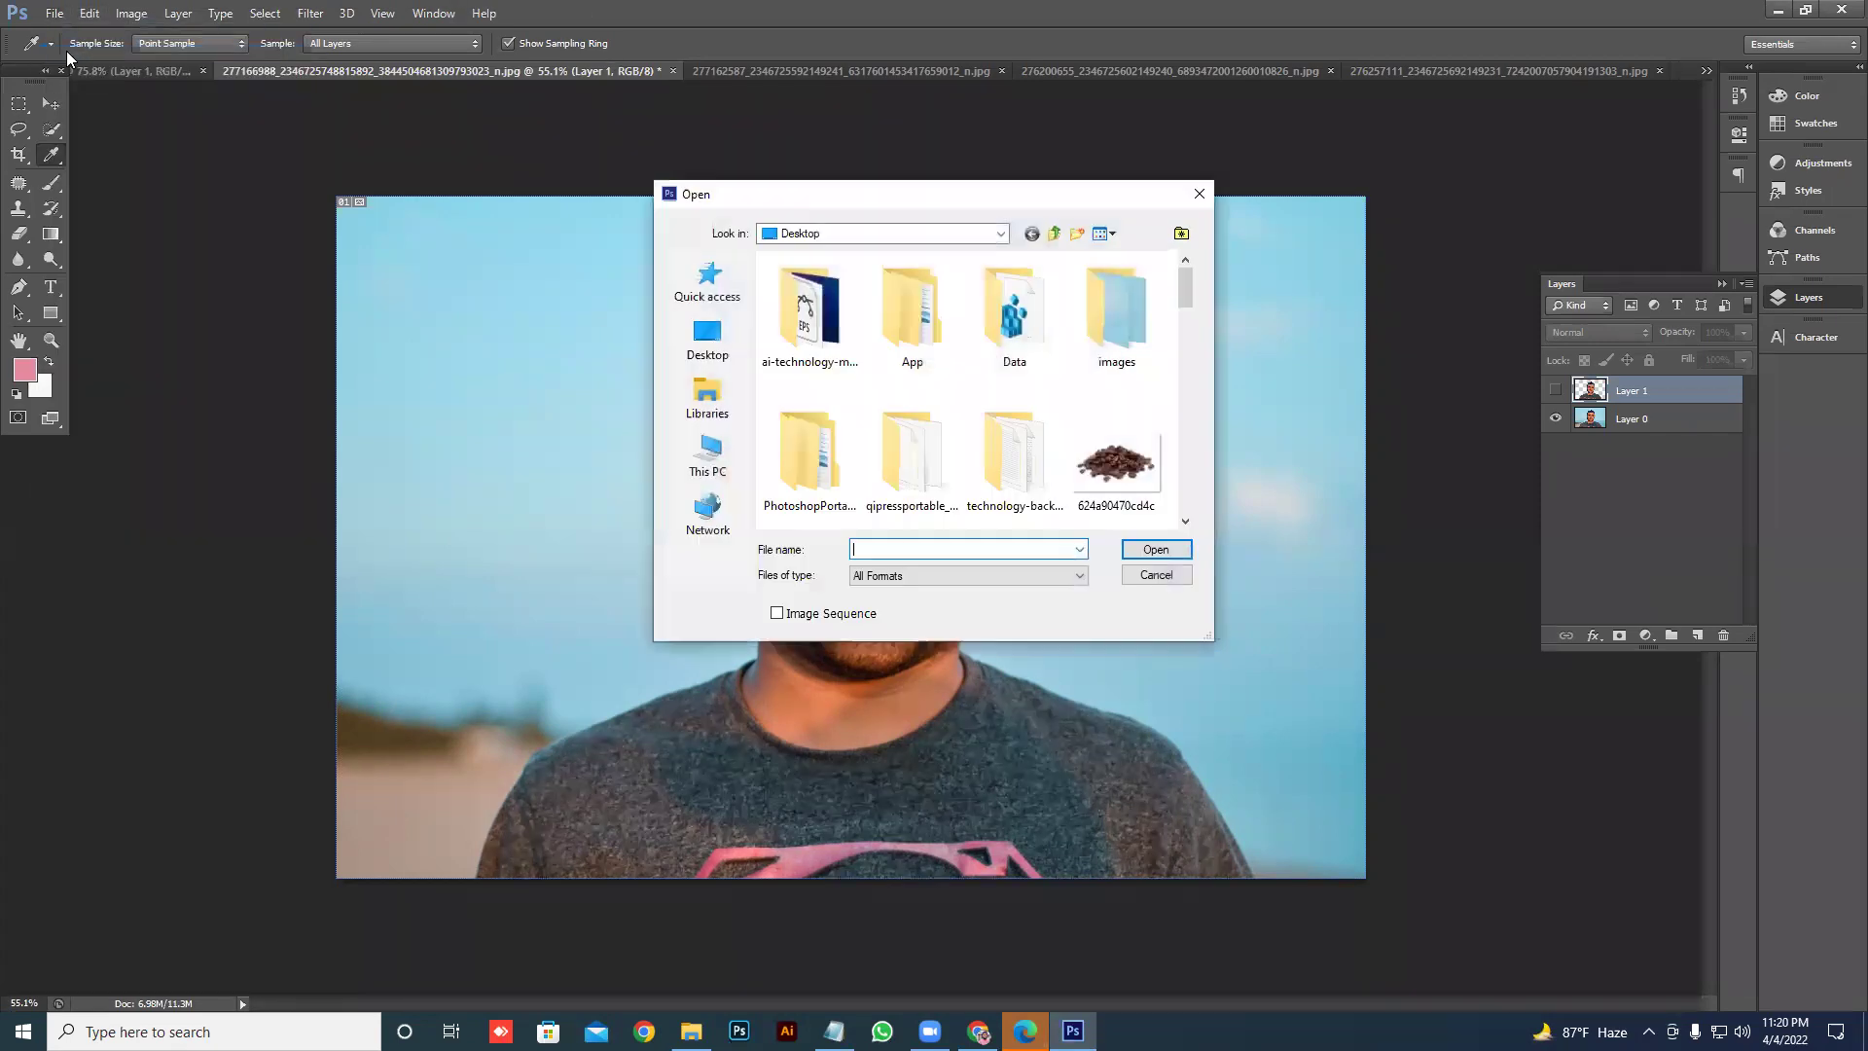
{"action": "left_click", "coordinate": [1117, 310]}
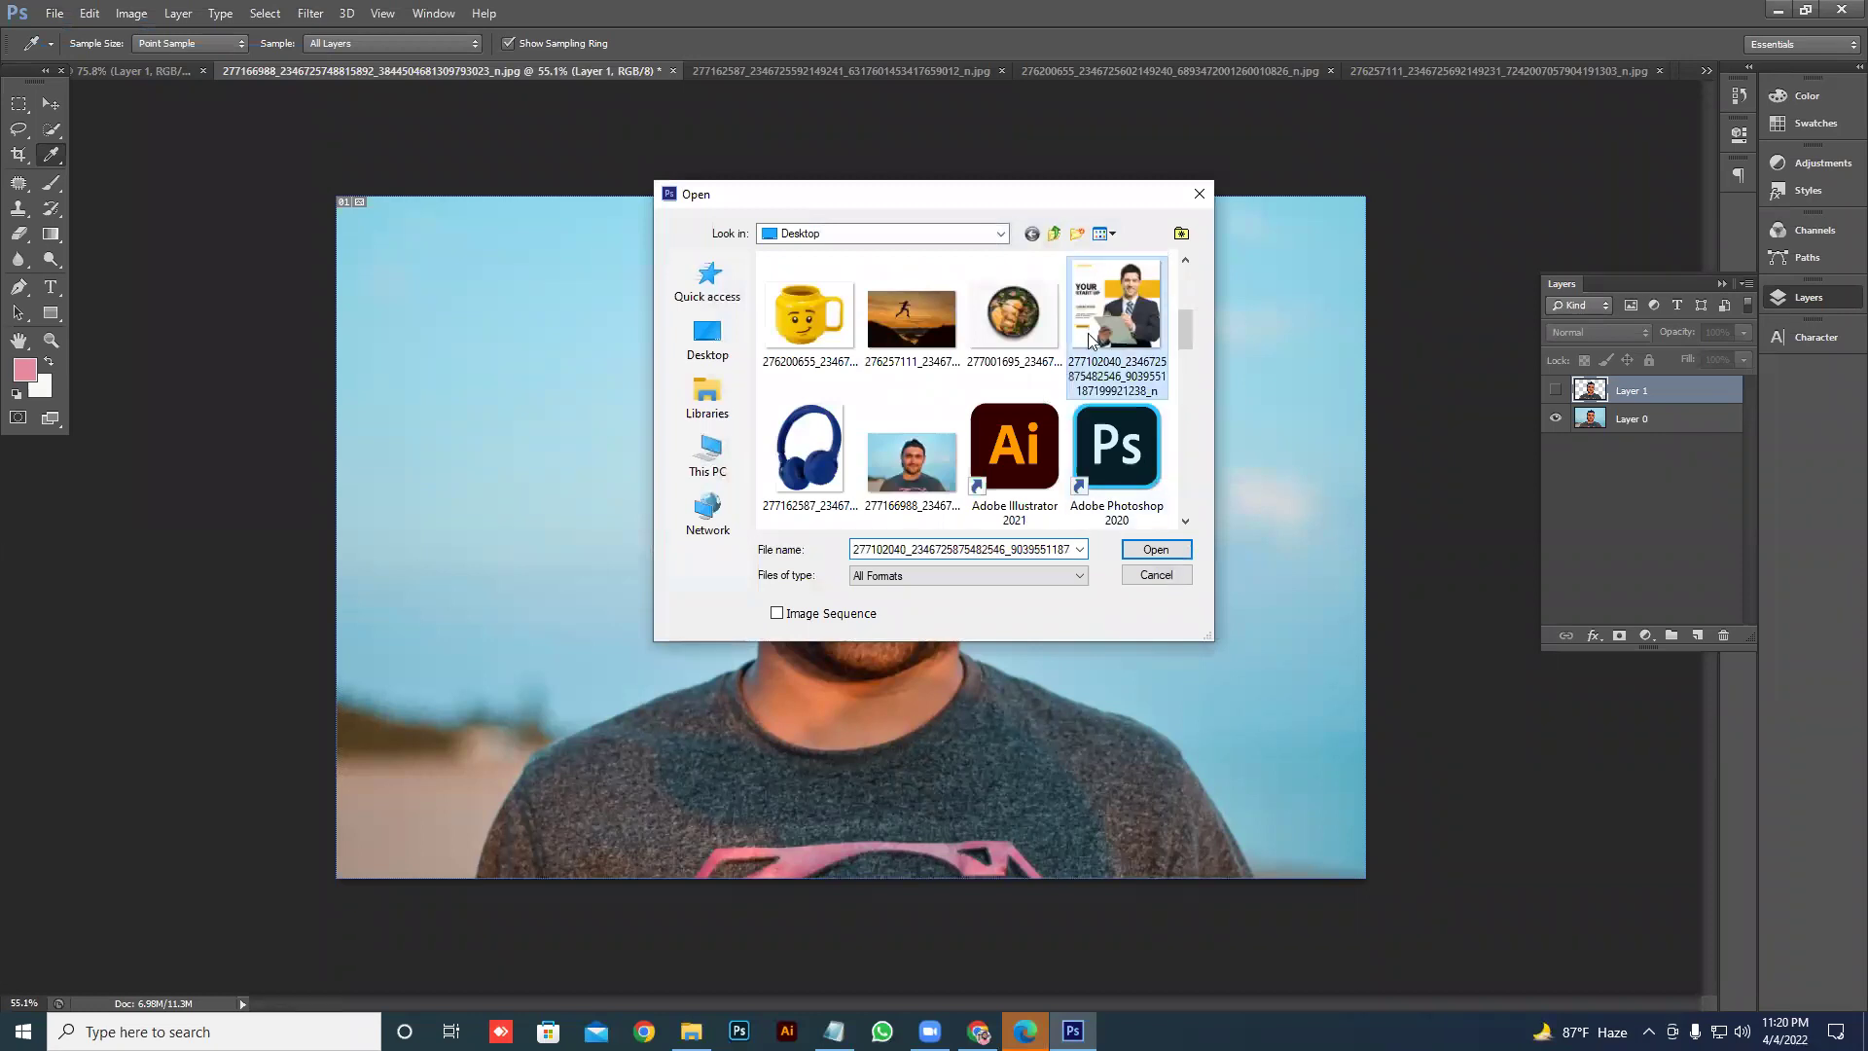
{"action": "left_click", "coordinate": [1156, 548]}
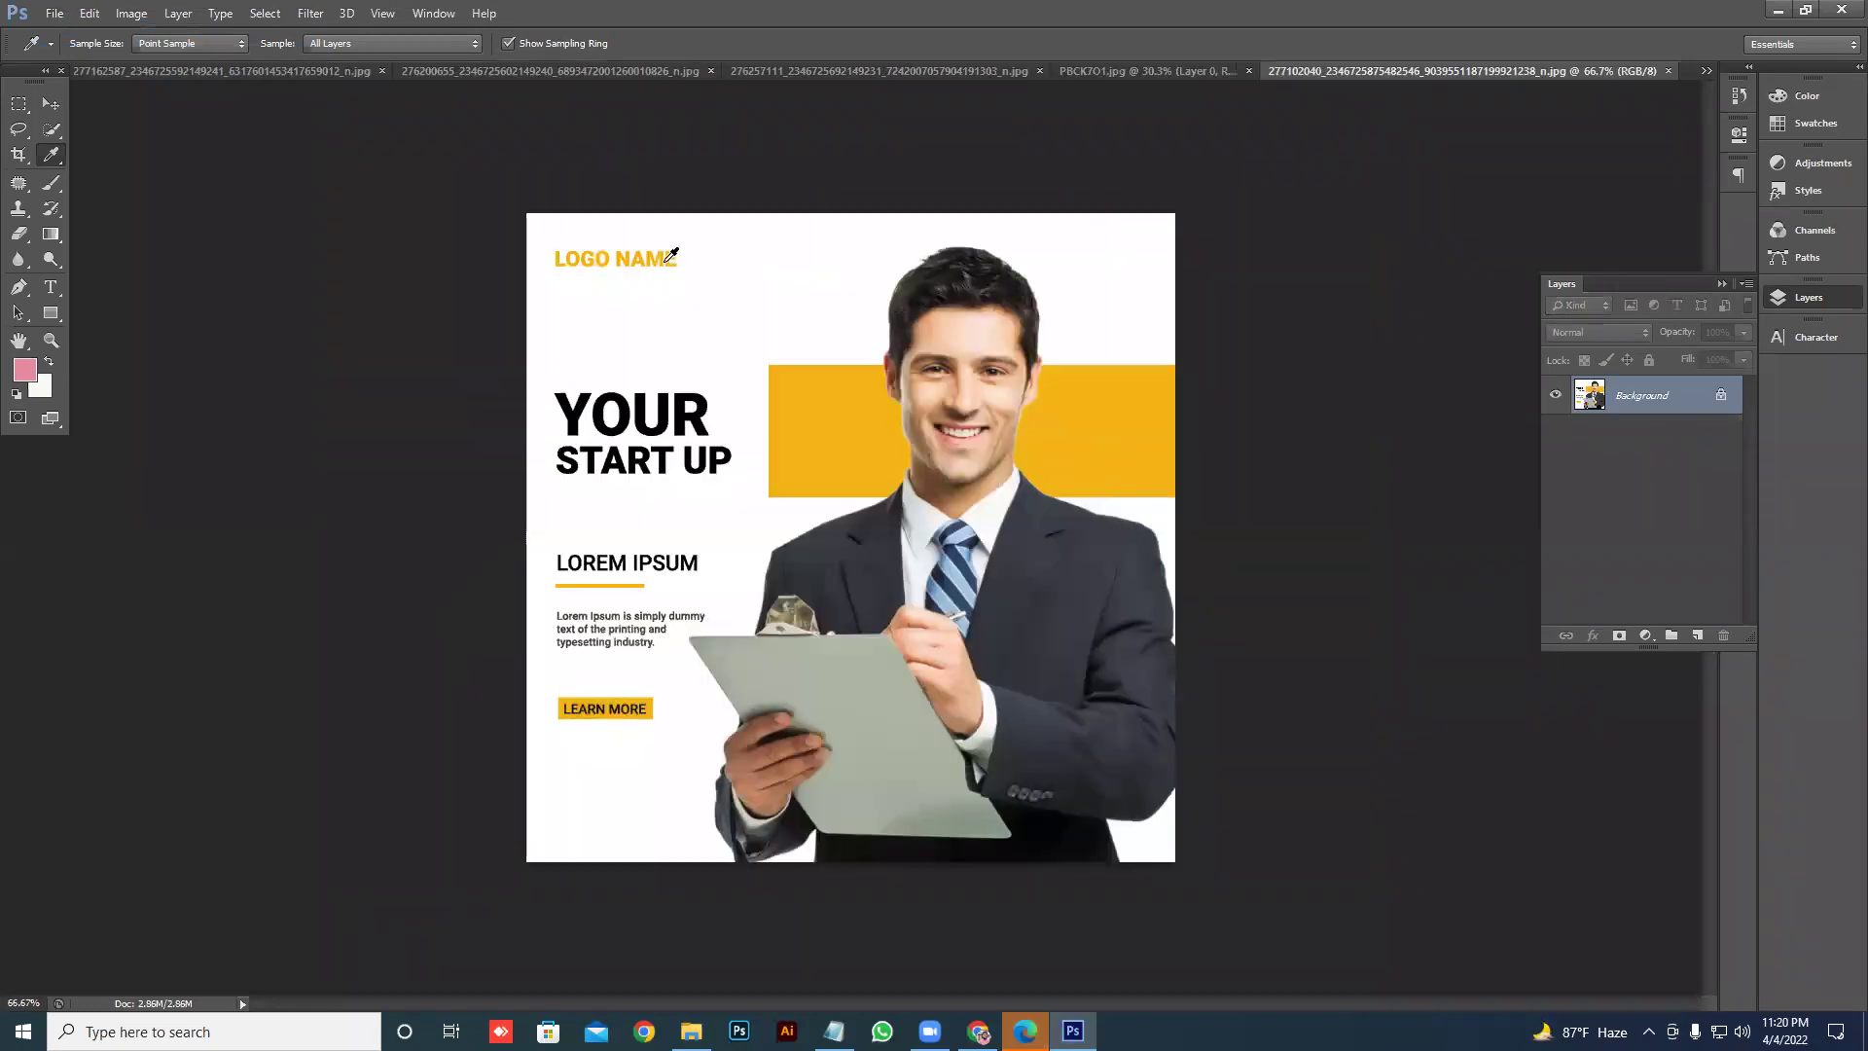
- Sample the ad's yellow band as foreground colour, trial-fill the canvas, then undo
{"action": "left_click", "coordinate": [864, 428]}
{"action": "key", "text": "Delete"}
{"action": "key", "text": "alt+BackSpace"}
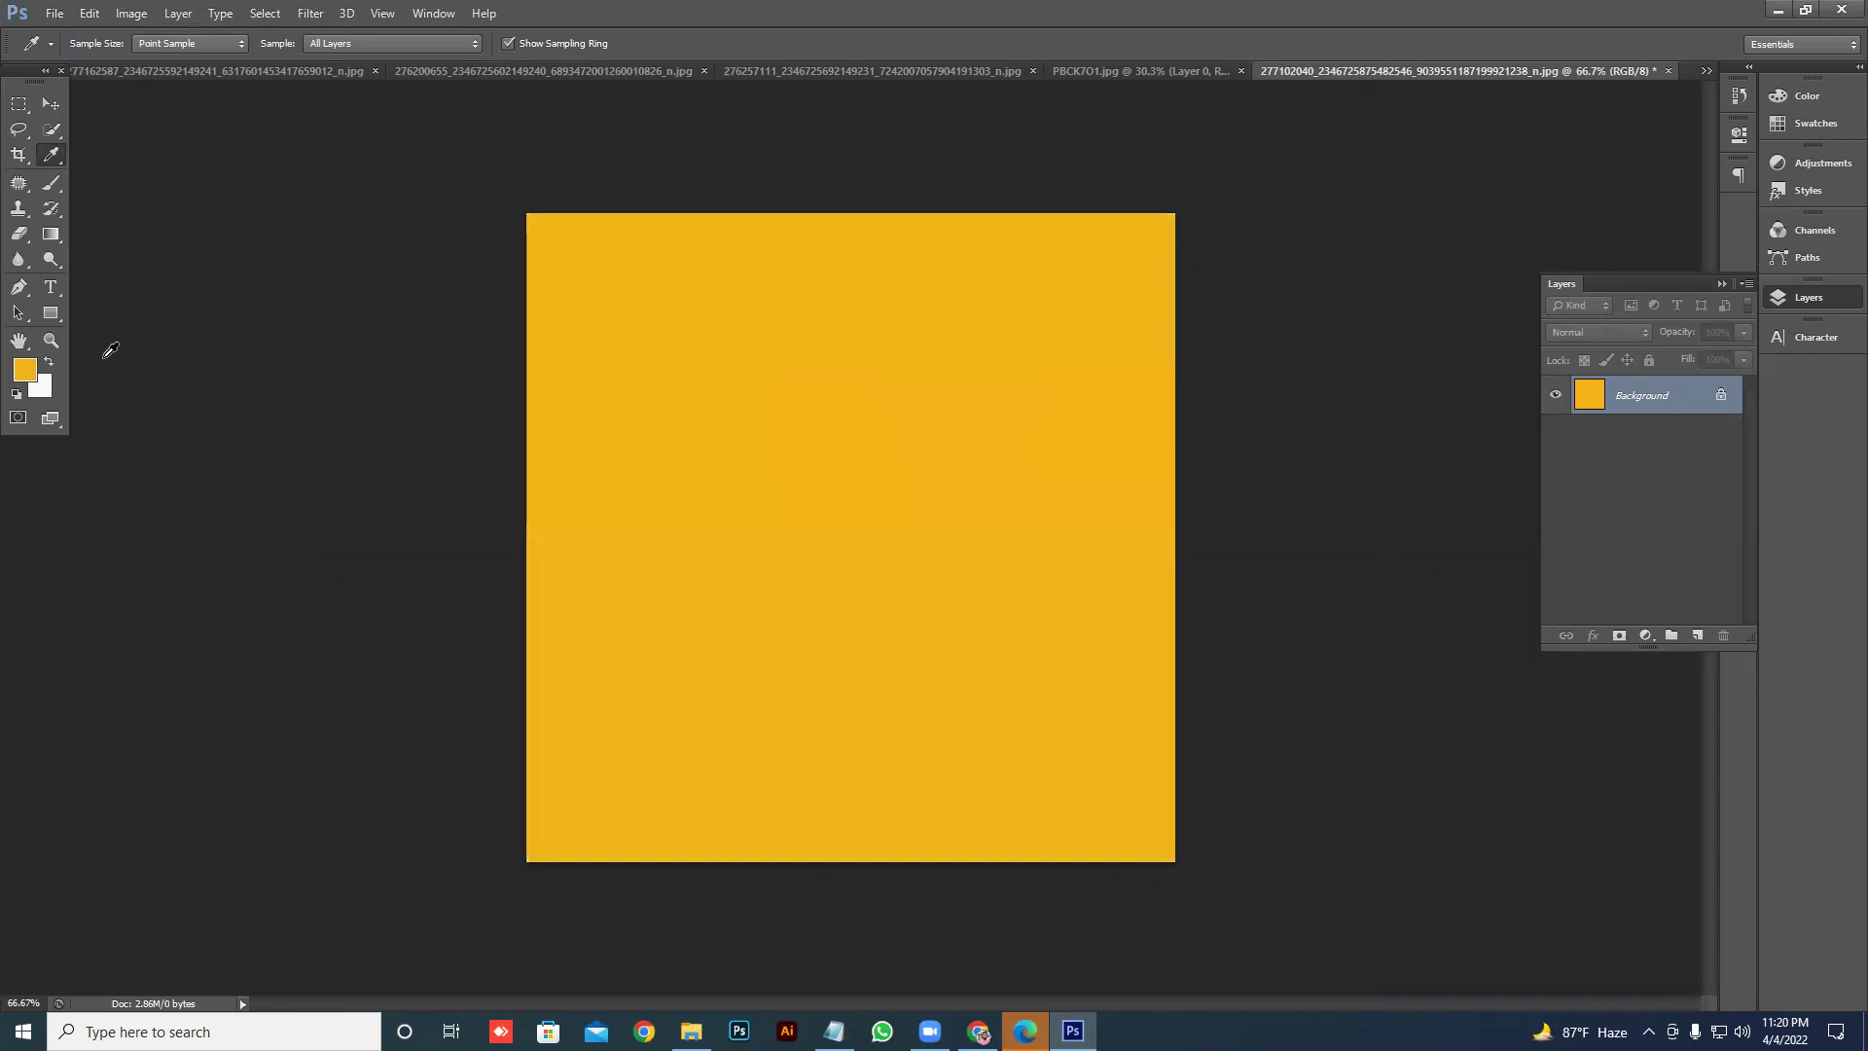
{"action": "key", "text": "F12"}
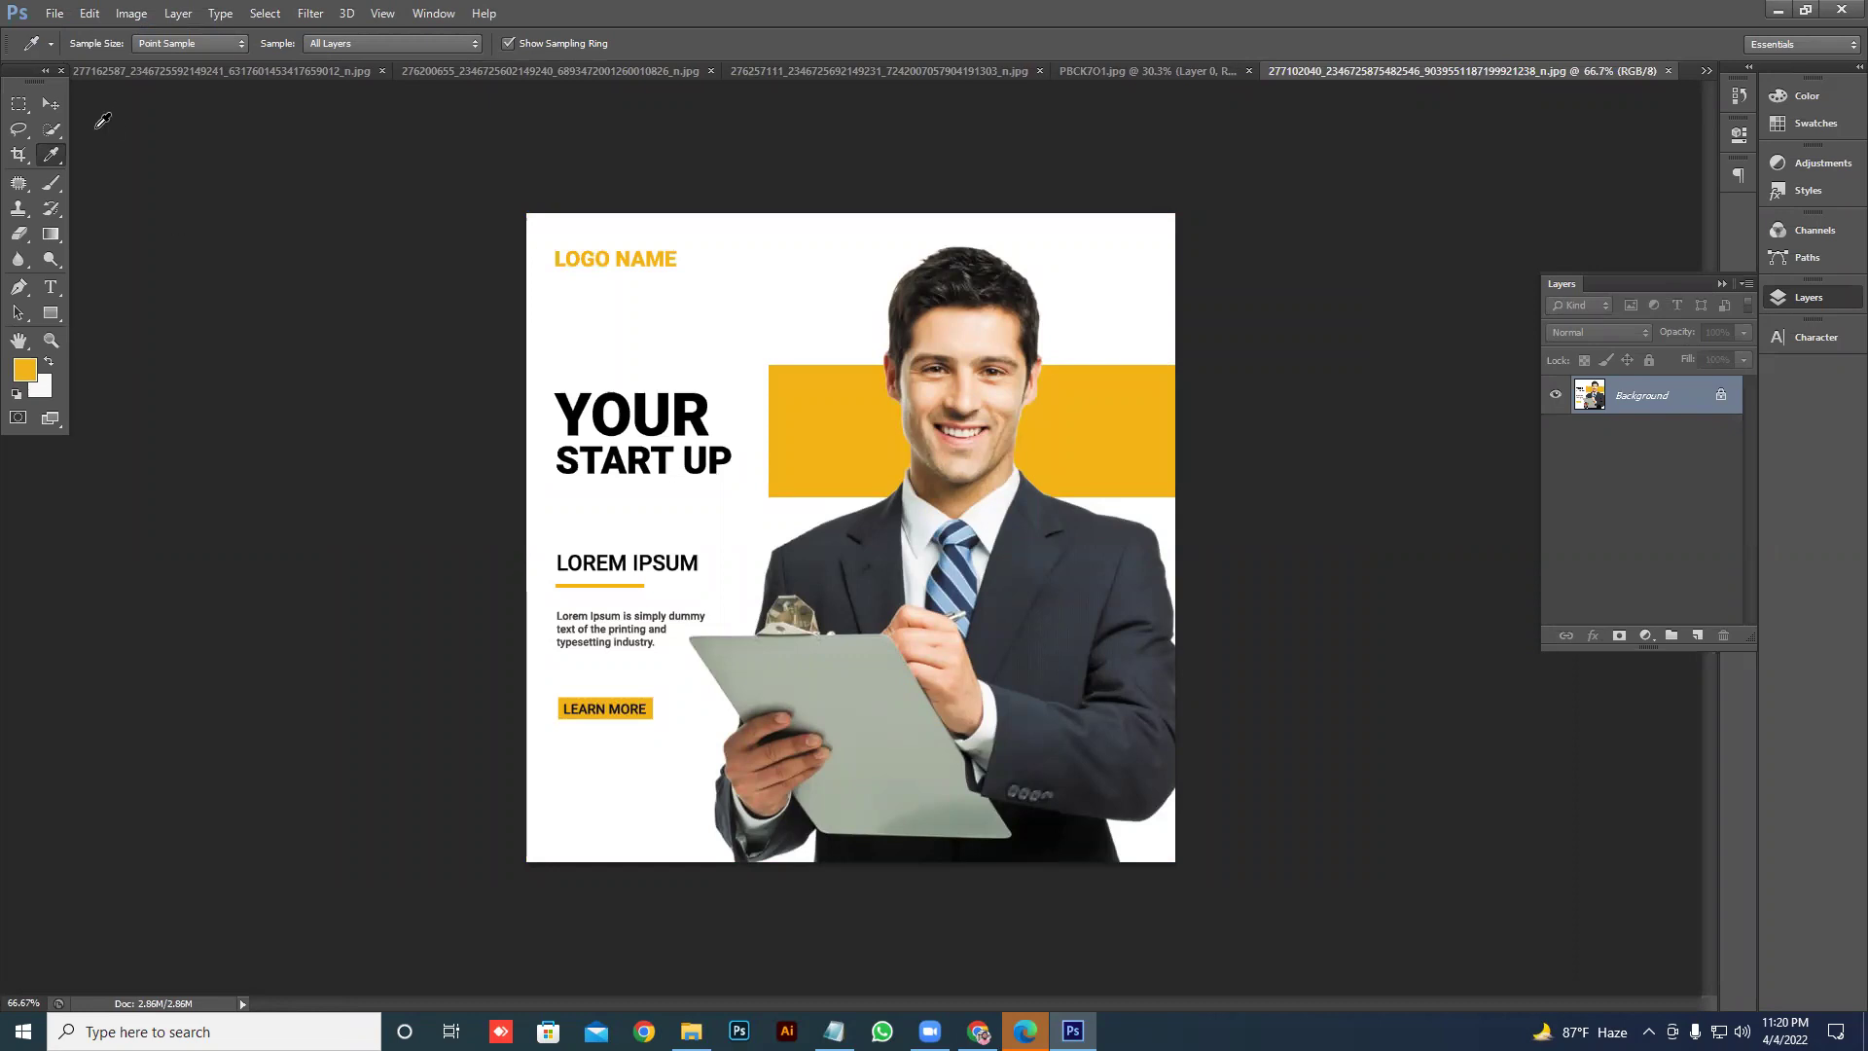
{"action": "right_click", "coordinate": [54, 155]}
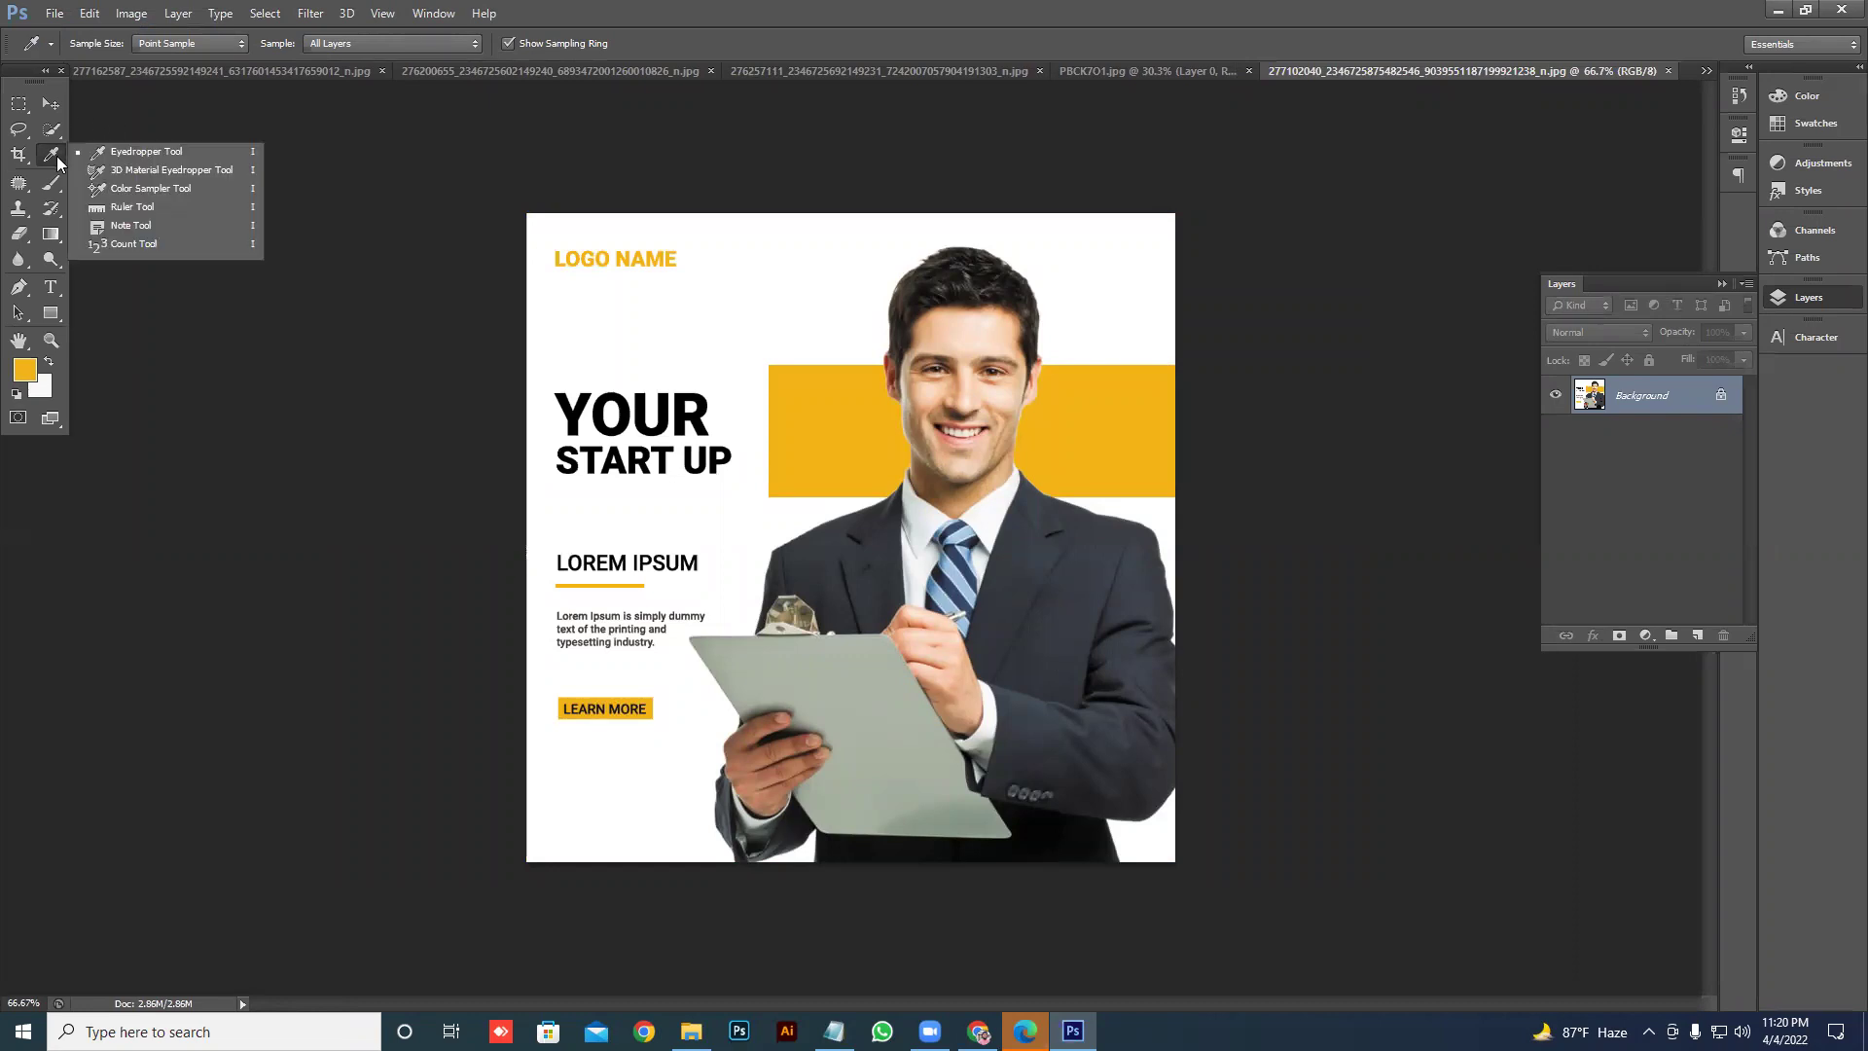
- Place a colour sample point on the yellow band and check its R242 G180 B21 values in the Color Picker
{"action": "left_click", "coordinate": [133, 191]}
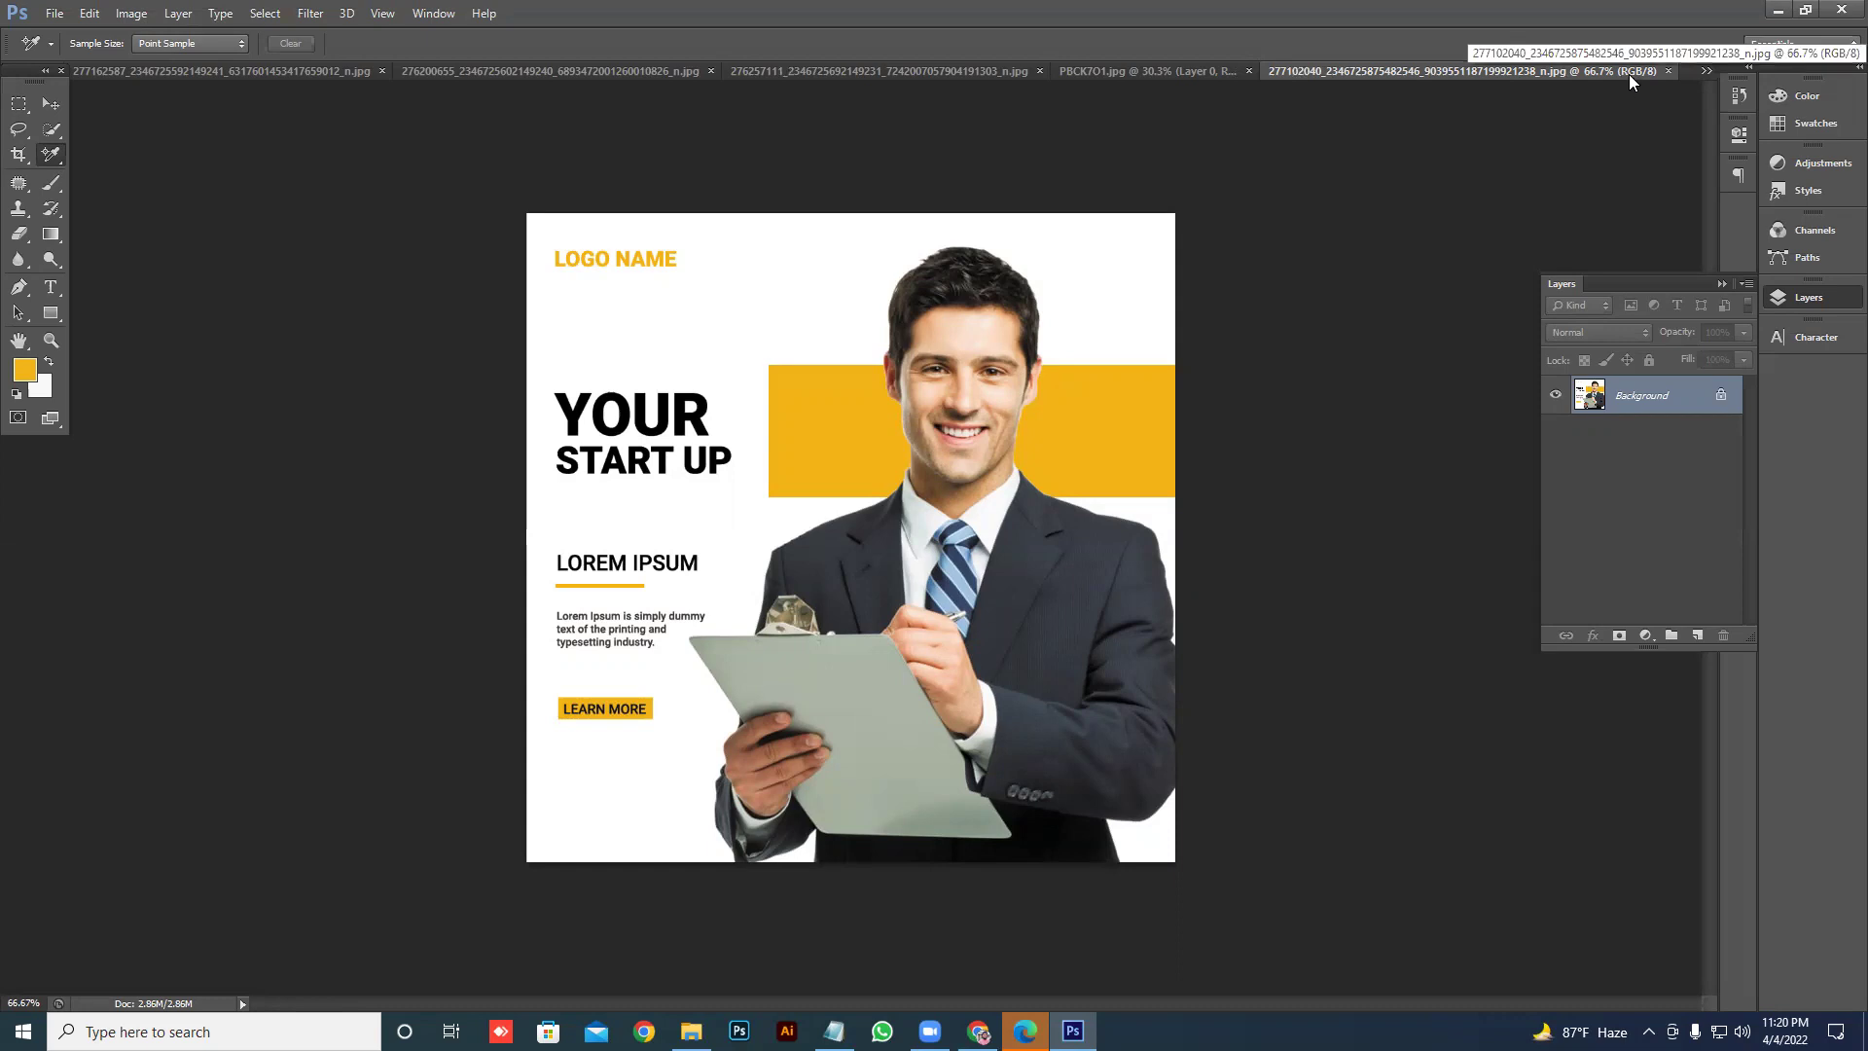
{"action": "left_click", "coordinate": [1080, 421]}
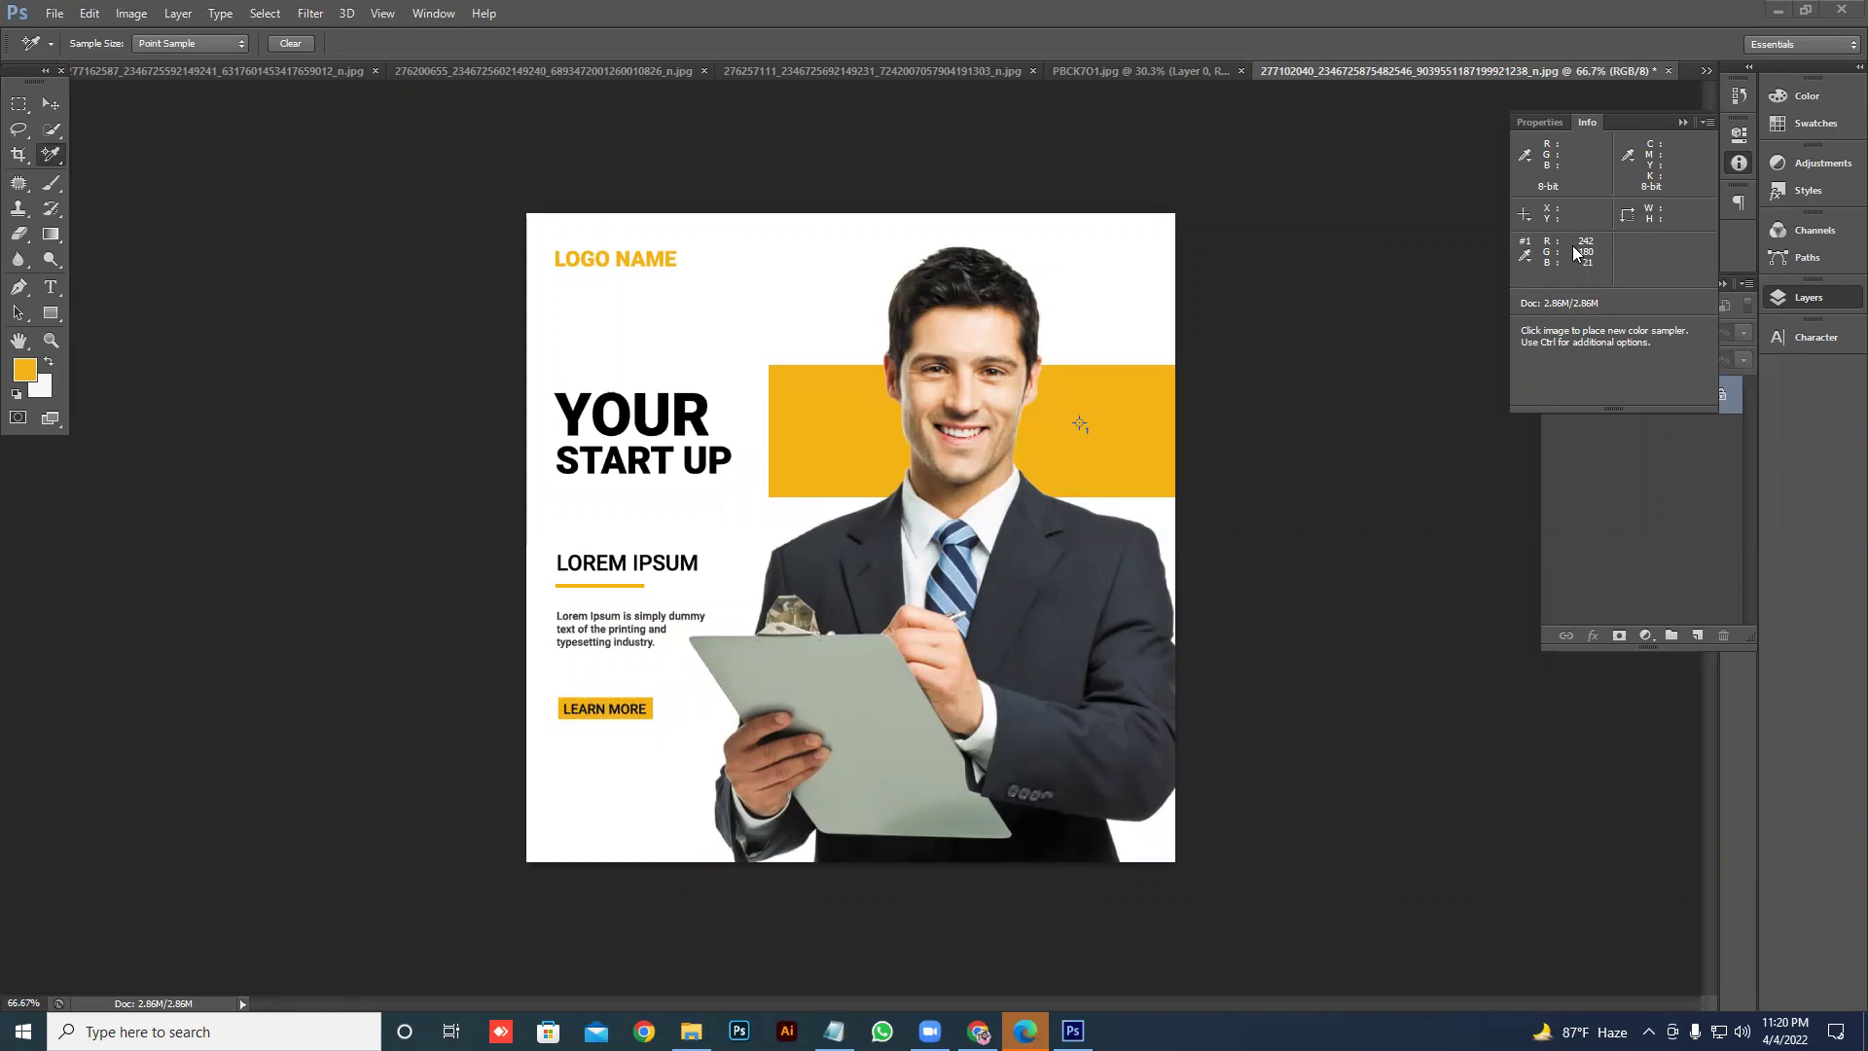
{"action": "left_click", "coordinate": [150, 70]}
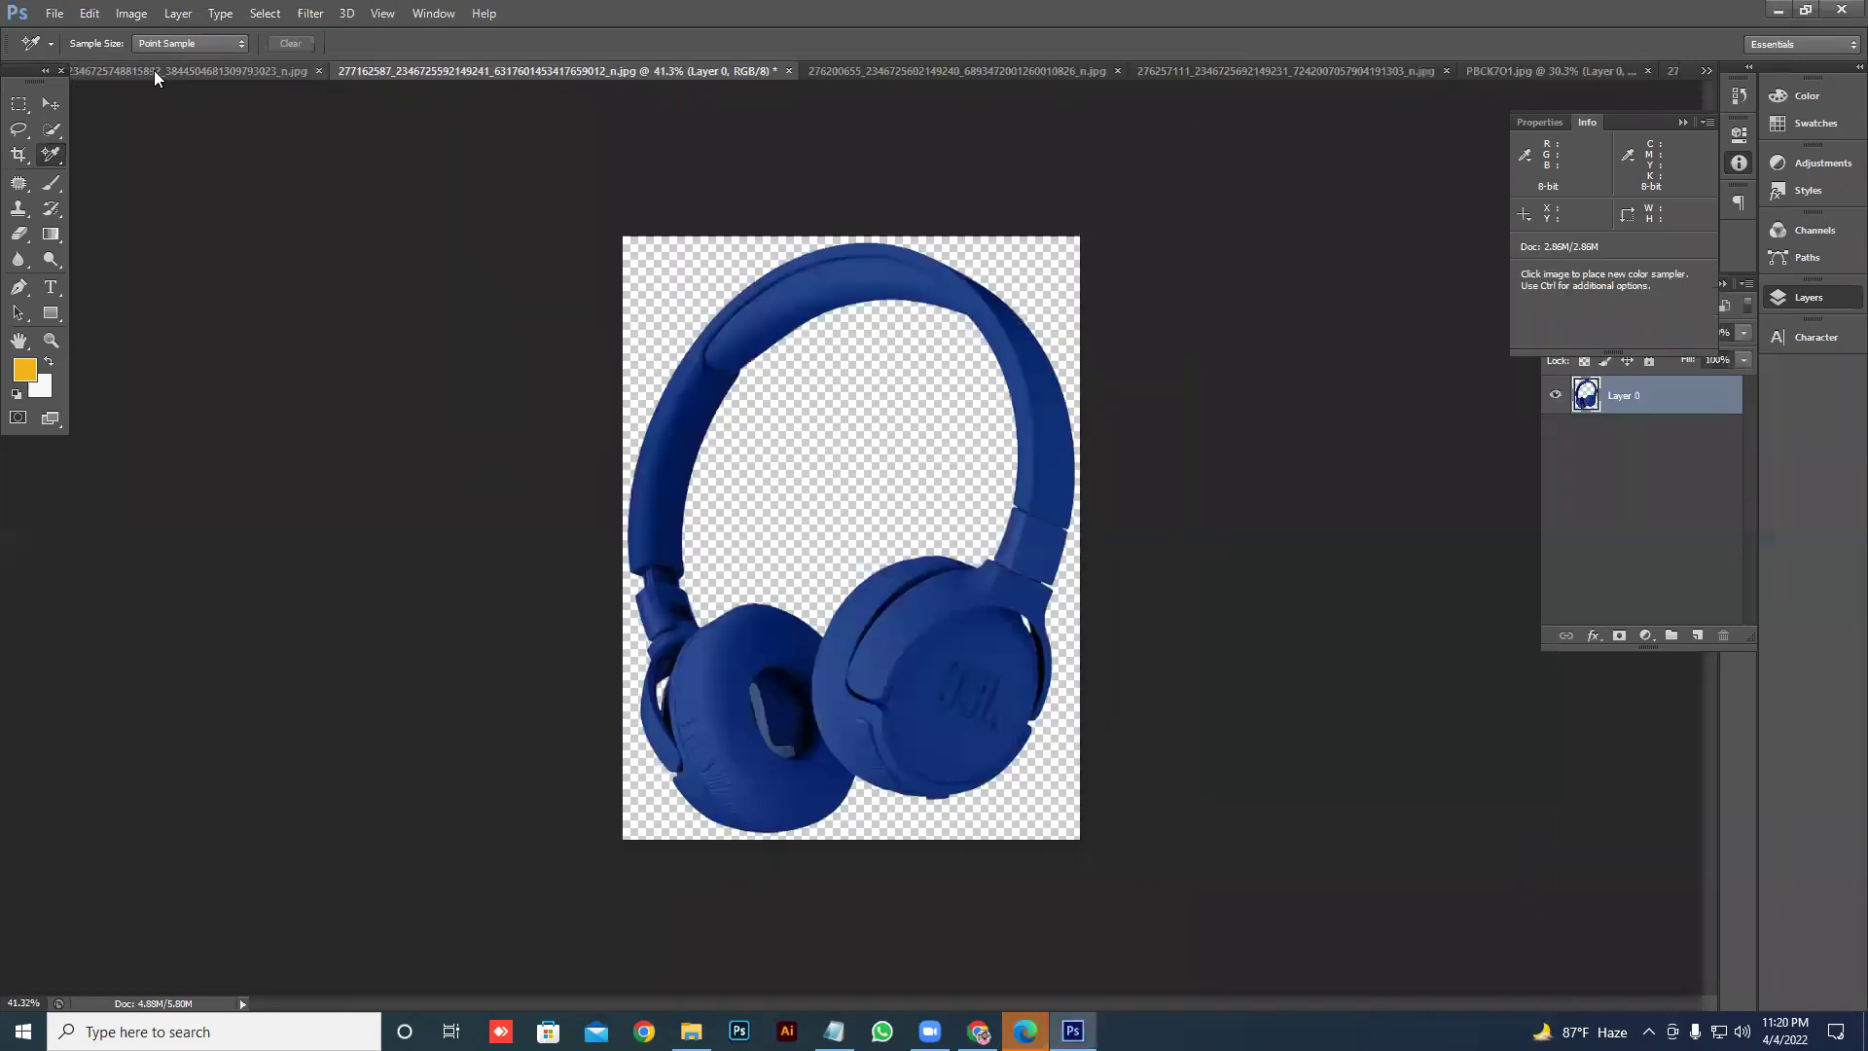
{"action": "left_click", "coordinate": [32, 370]}
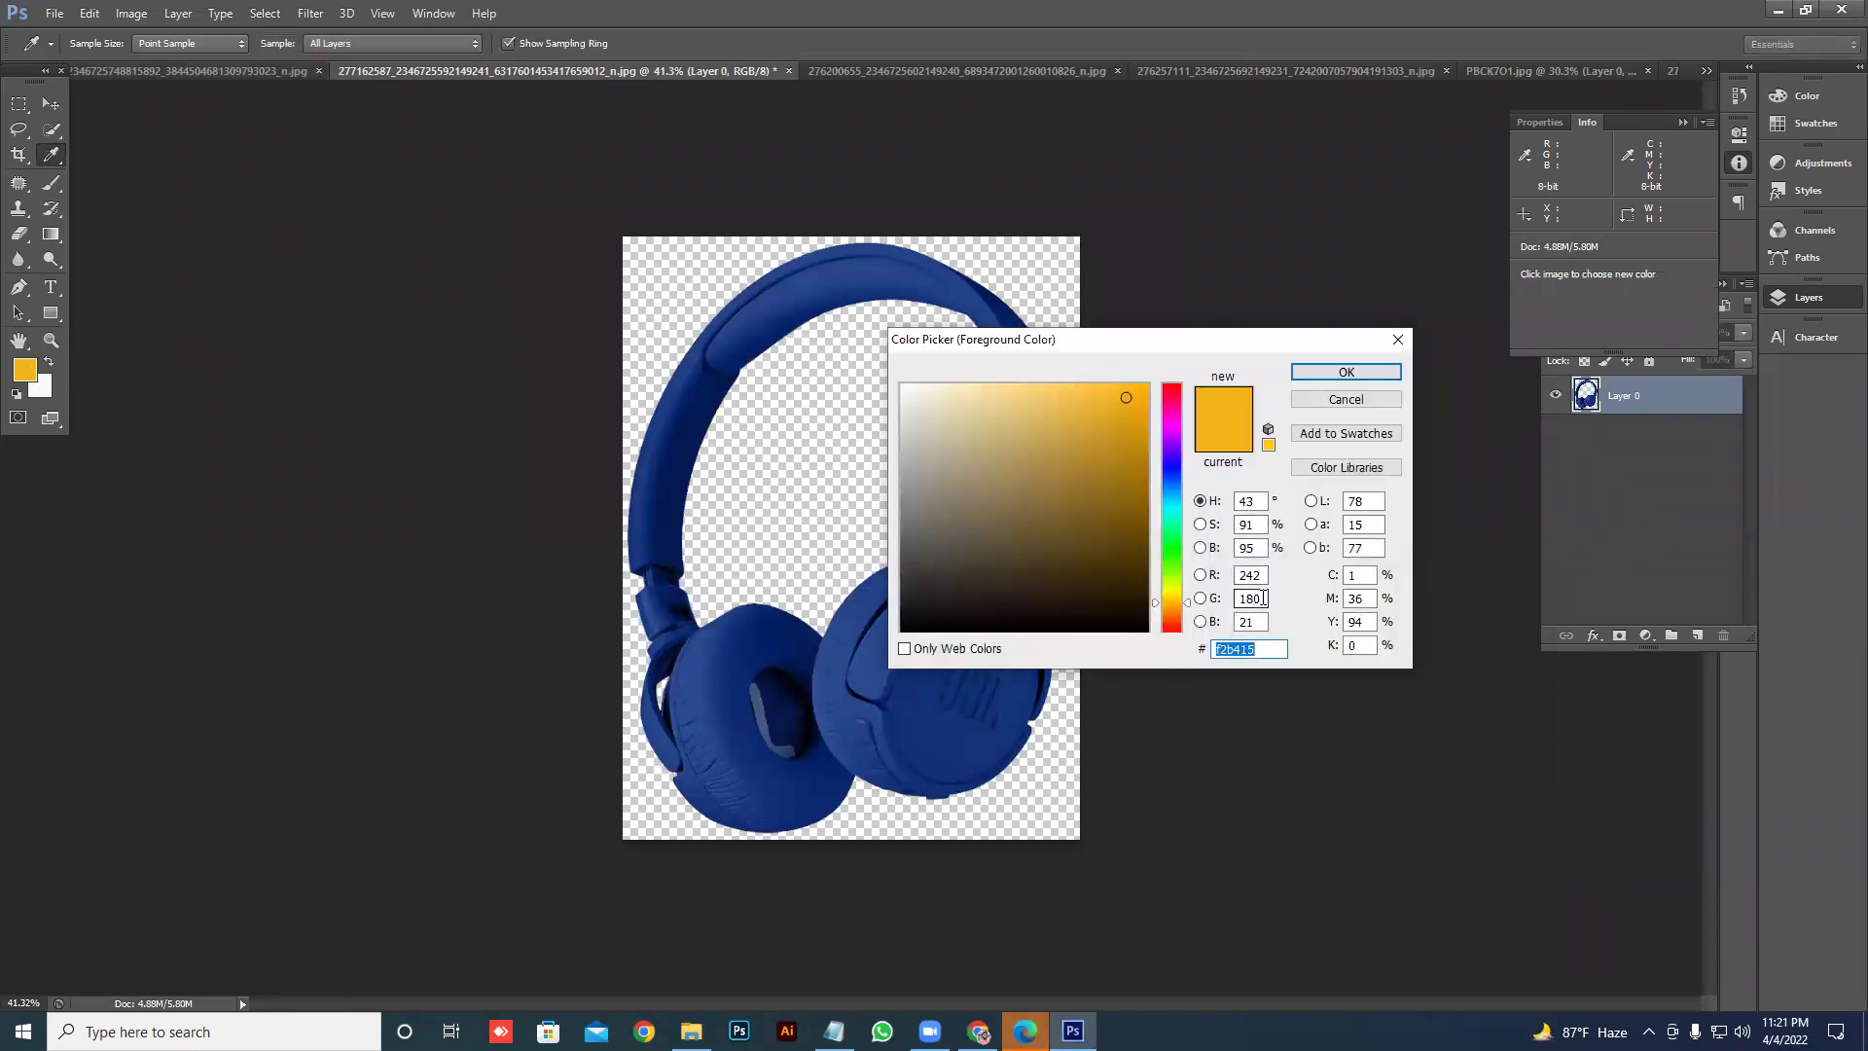
{"action": "left_click", "coordinate": [1254, 624]}
{"action": "left_click", "coordinate": [1348, 374]}
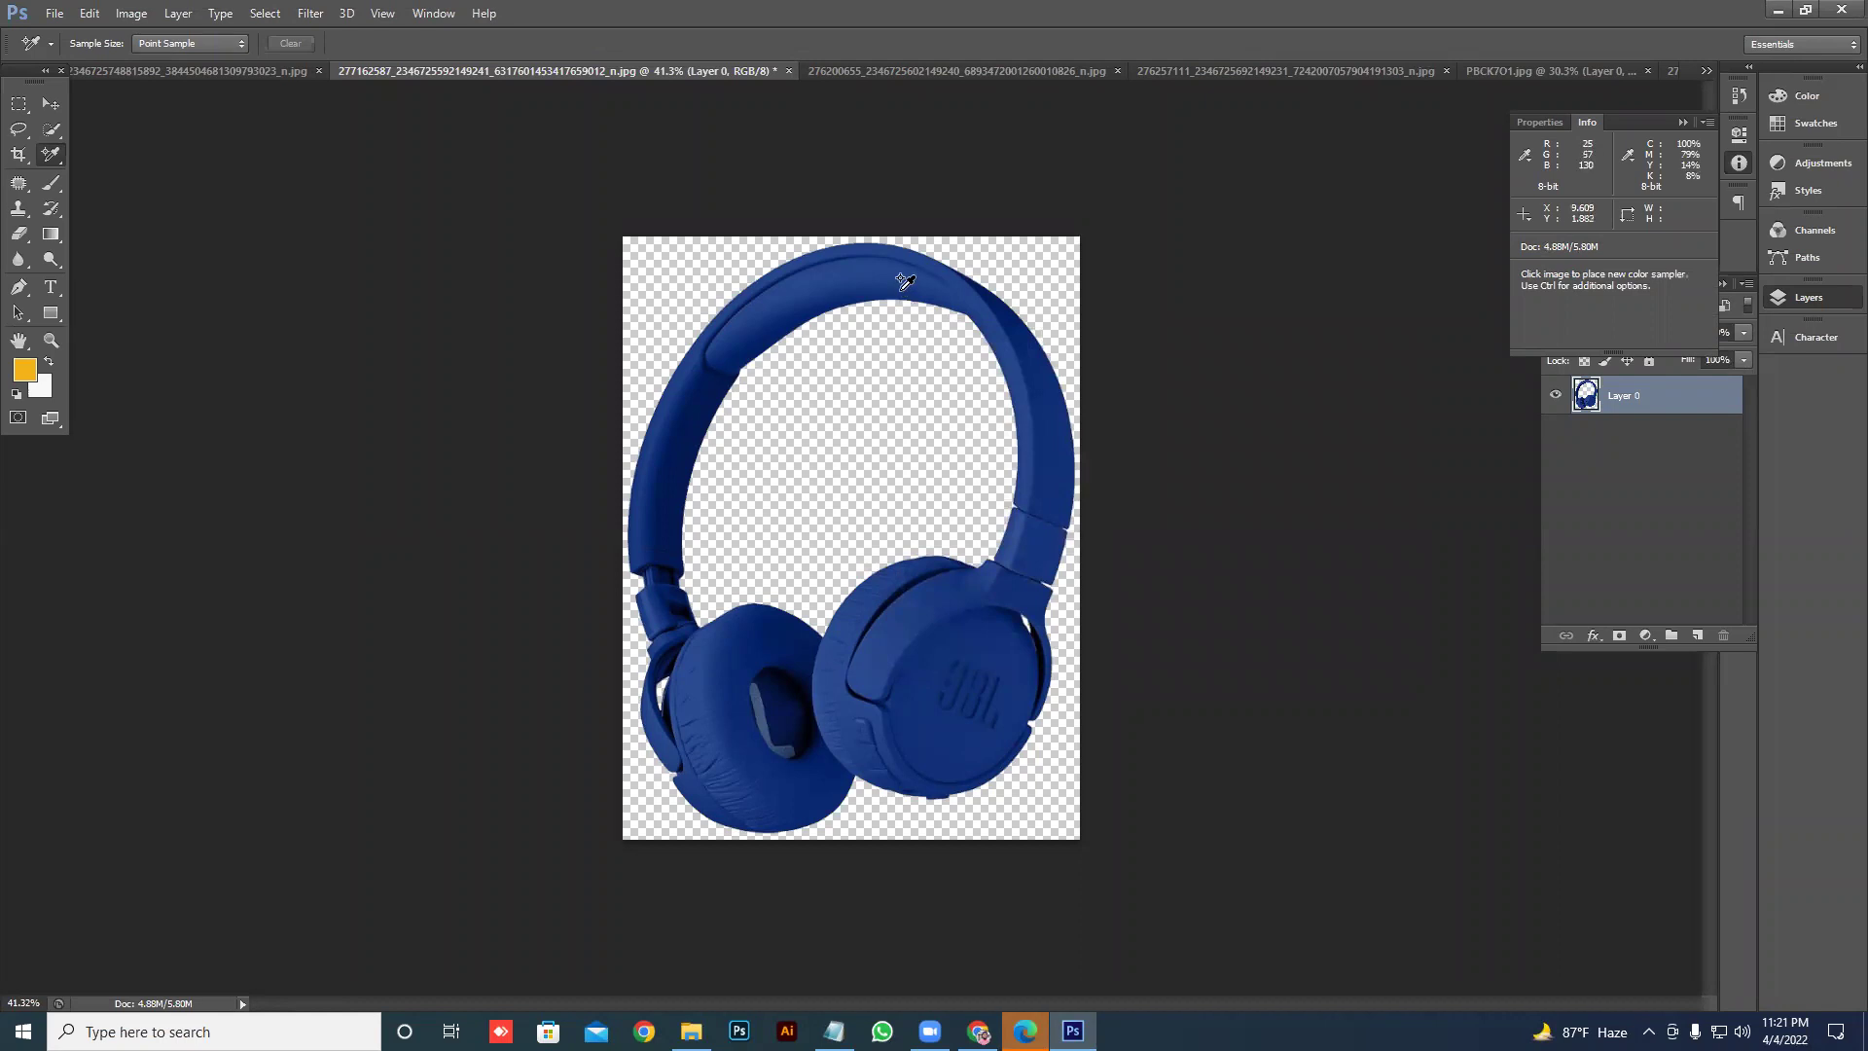
- Return to the startup ad and eyedrop black from the word YOUR as the foreground colour
{"action": "left_click", "coordinate": [1607, 70]}
{"action": "left_click", "coordinate": [1706, 70]}
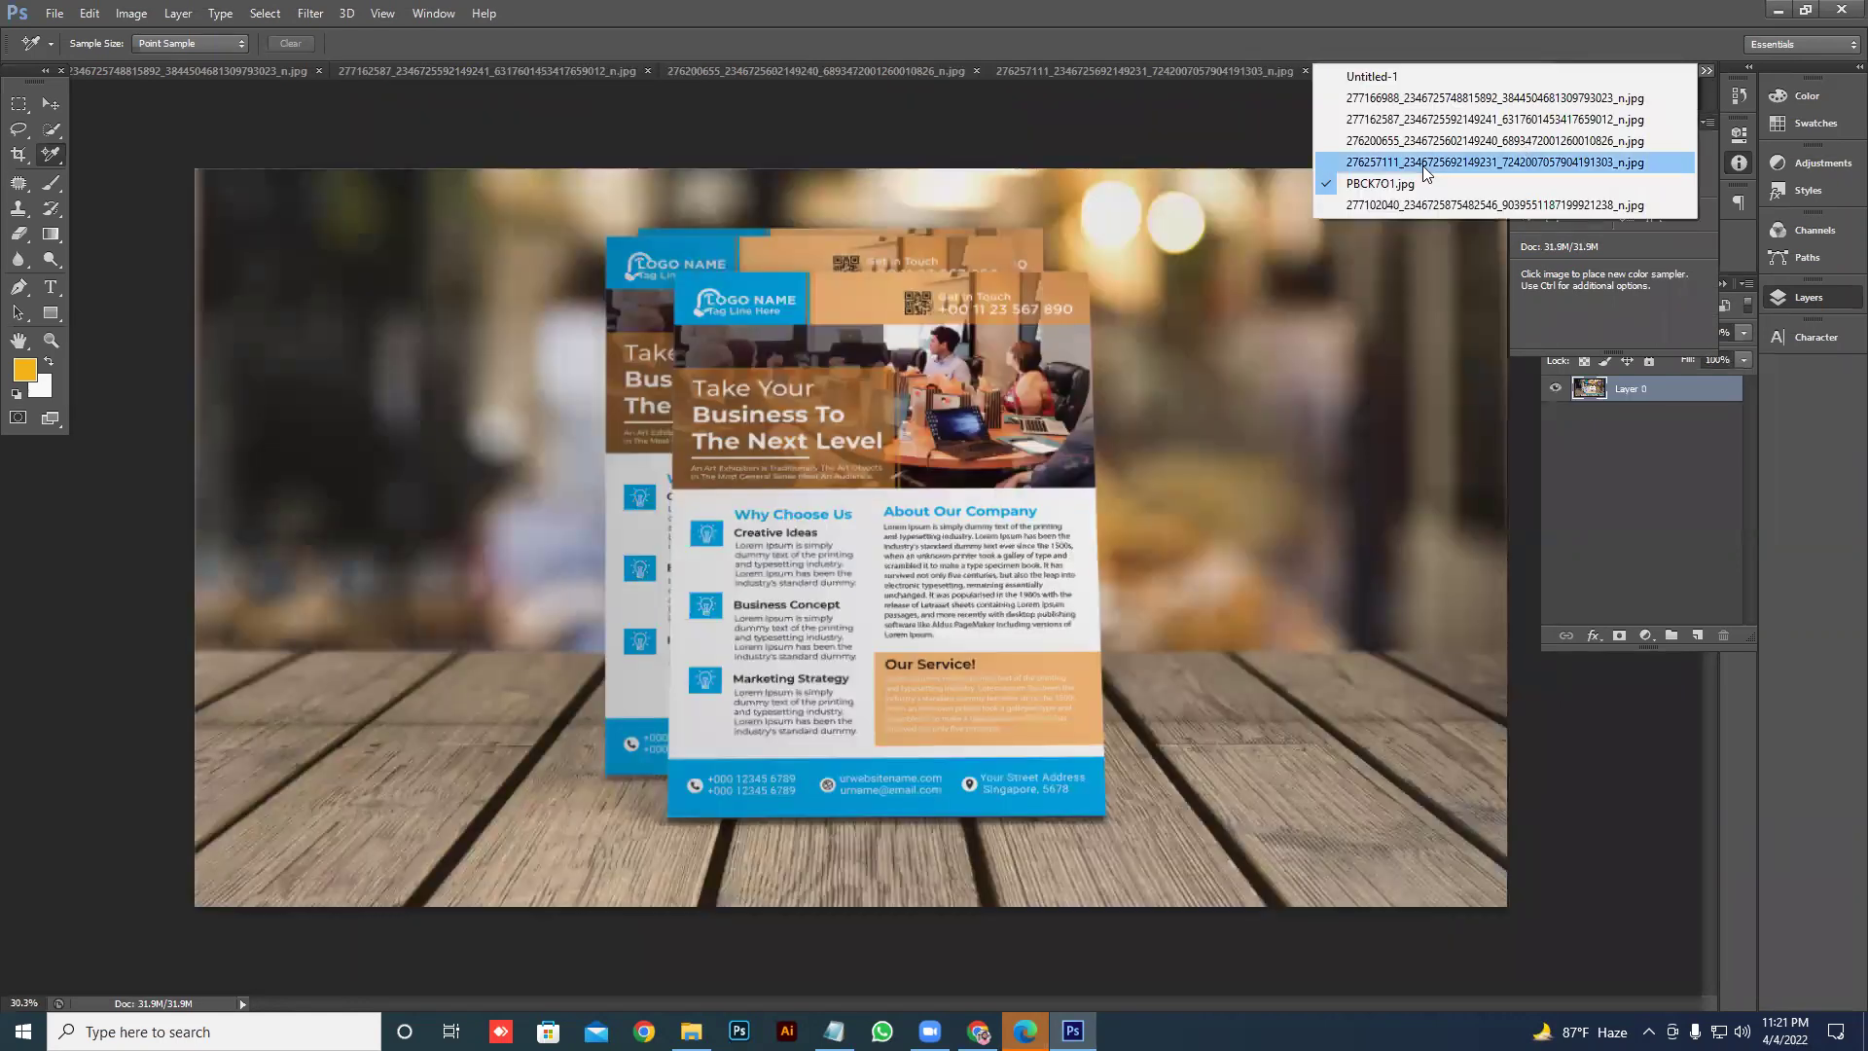
{"action": "left_click", "coordinate": [1371, 205]}
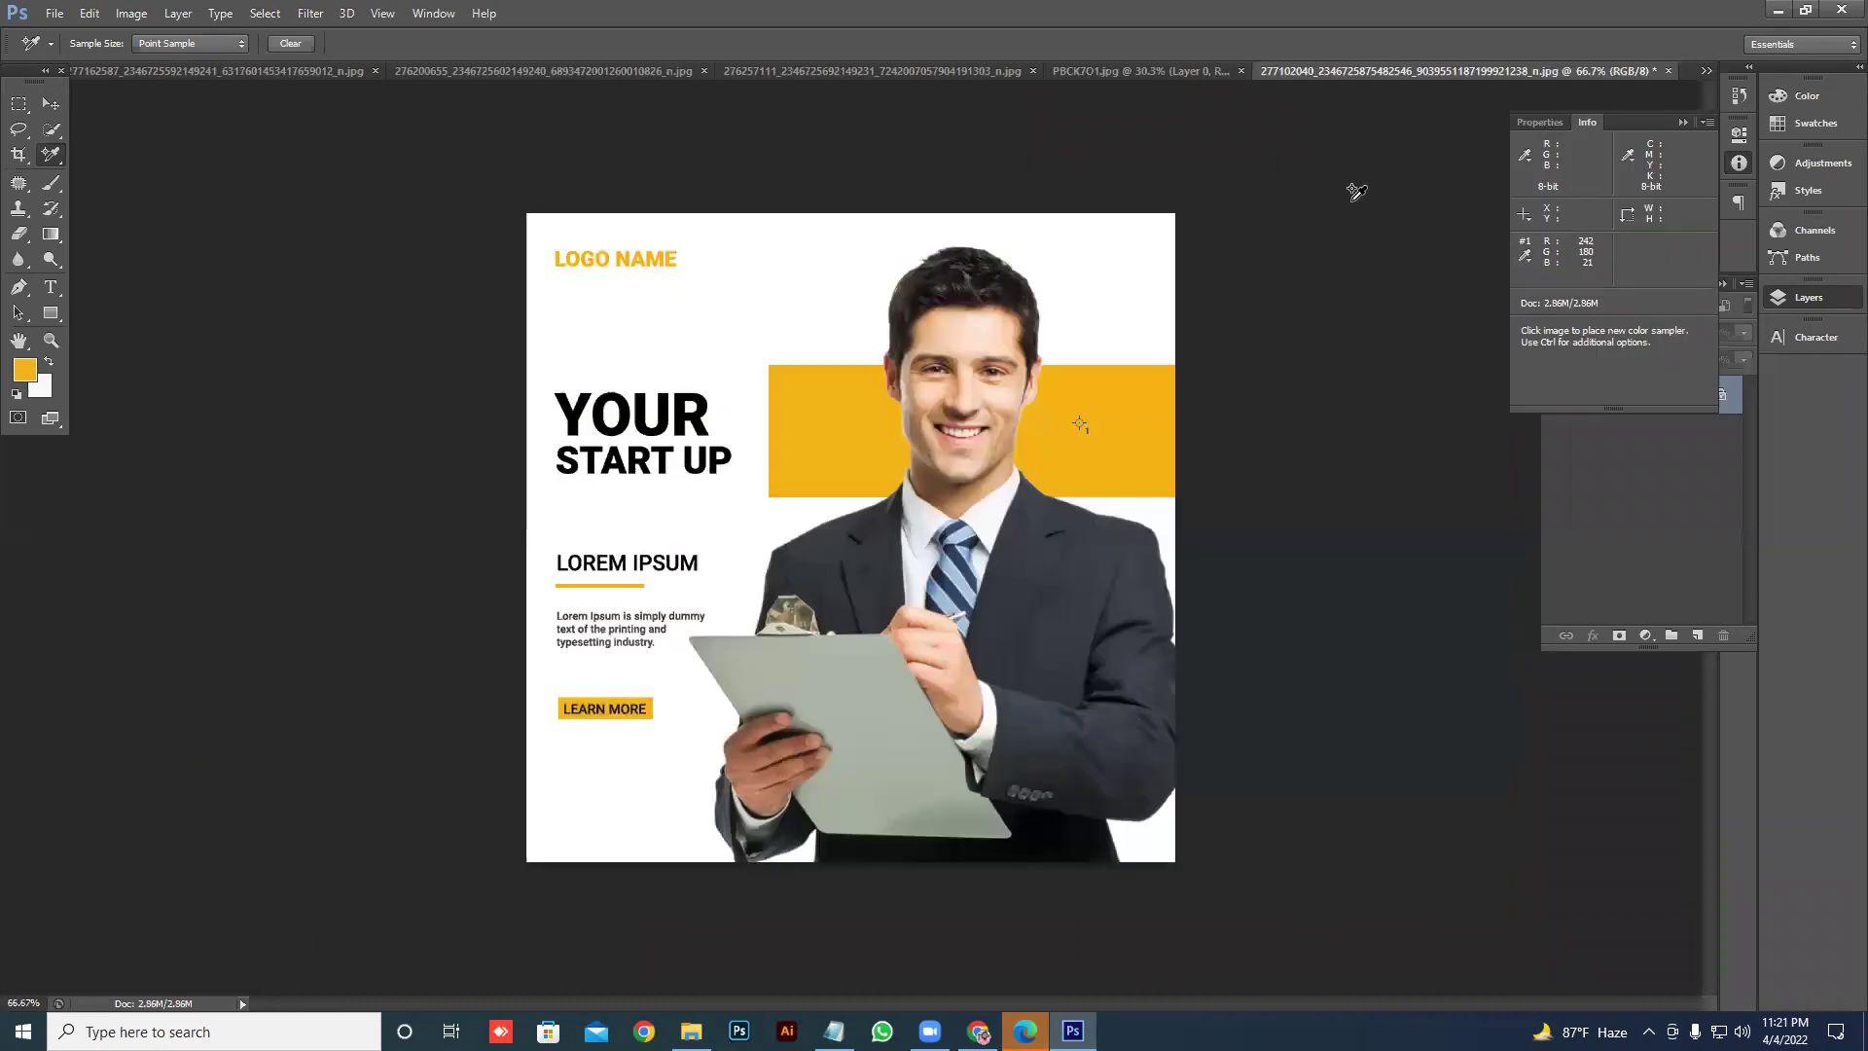
{"action": "right_click", "coordinate": [52, 156]}
{"action": "left_click", "coordinate": [136, 154]}
{"action": "left_click", "coordinate": [663, 415]}
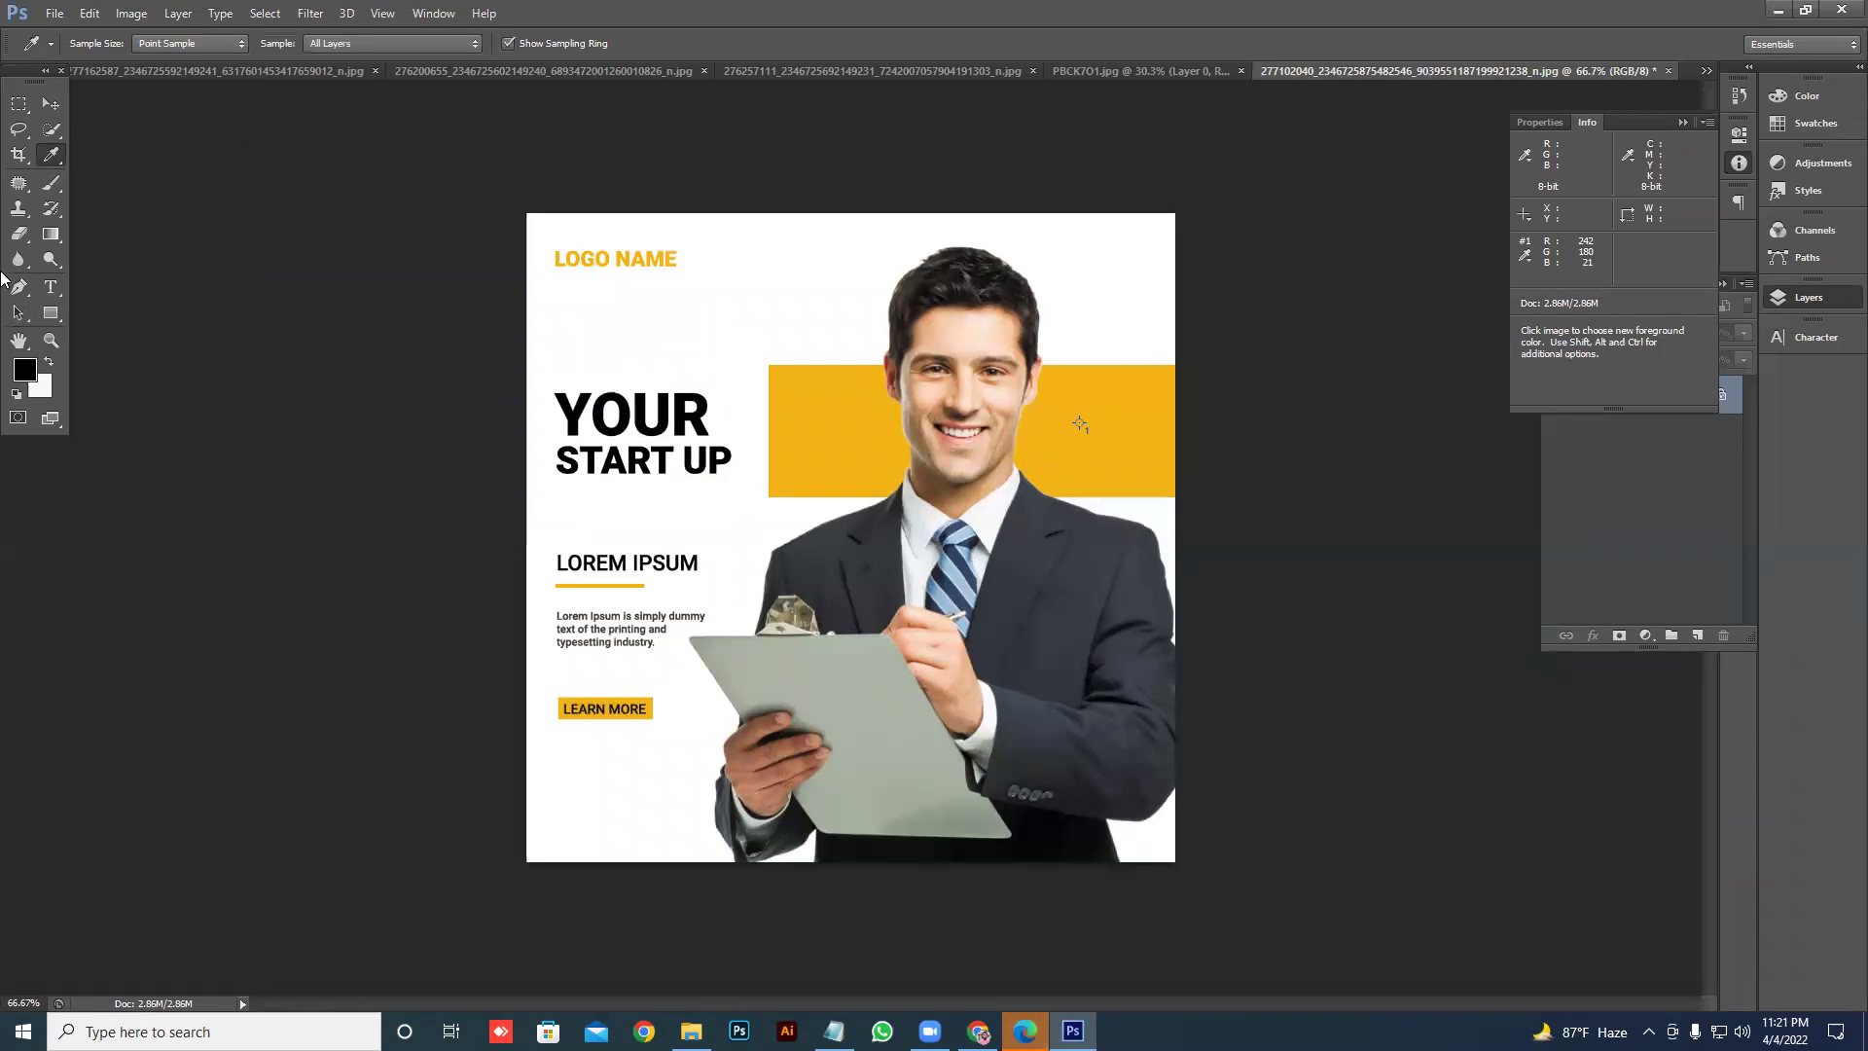
- Add colour sample points on the suit, on YOUR and below LEARN MORE
{"action": "right_click", "coordinate": [50, 158]}
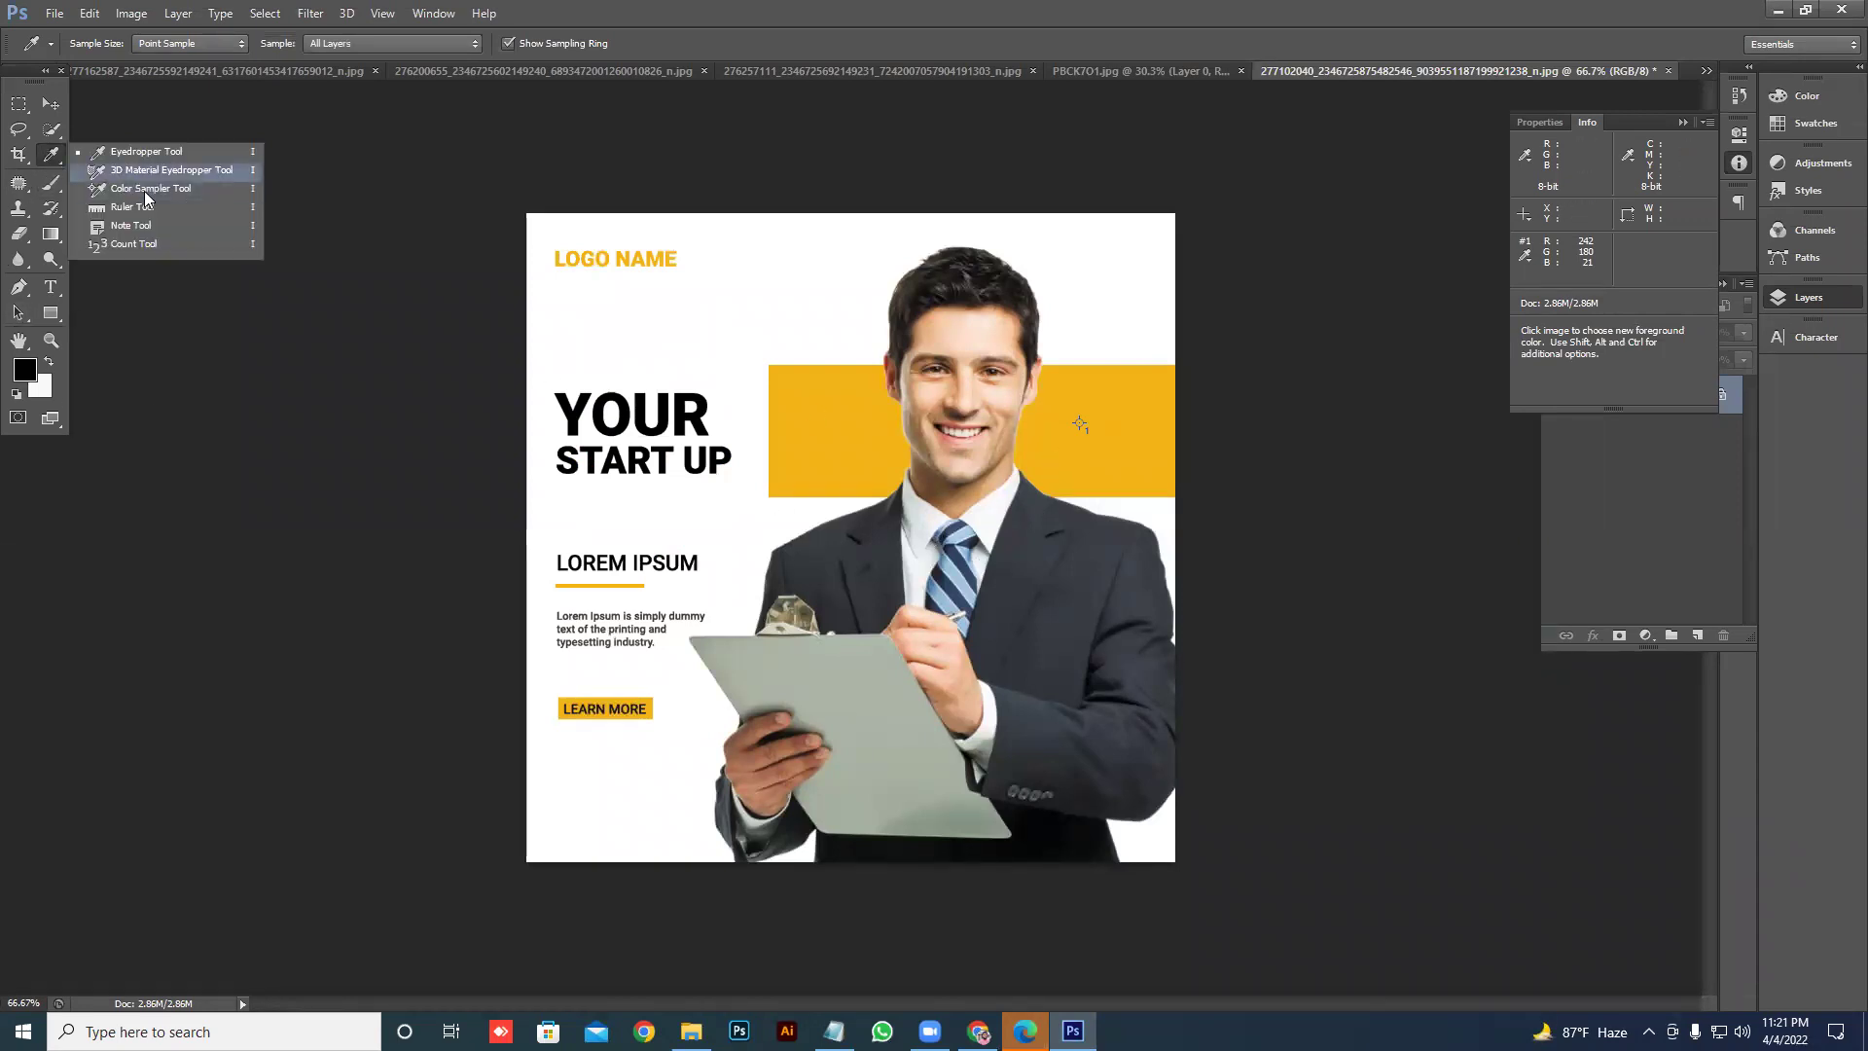
{"action": "left_click", "coordinate": [142, 191]}
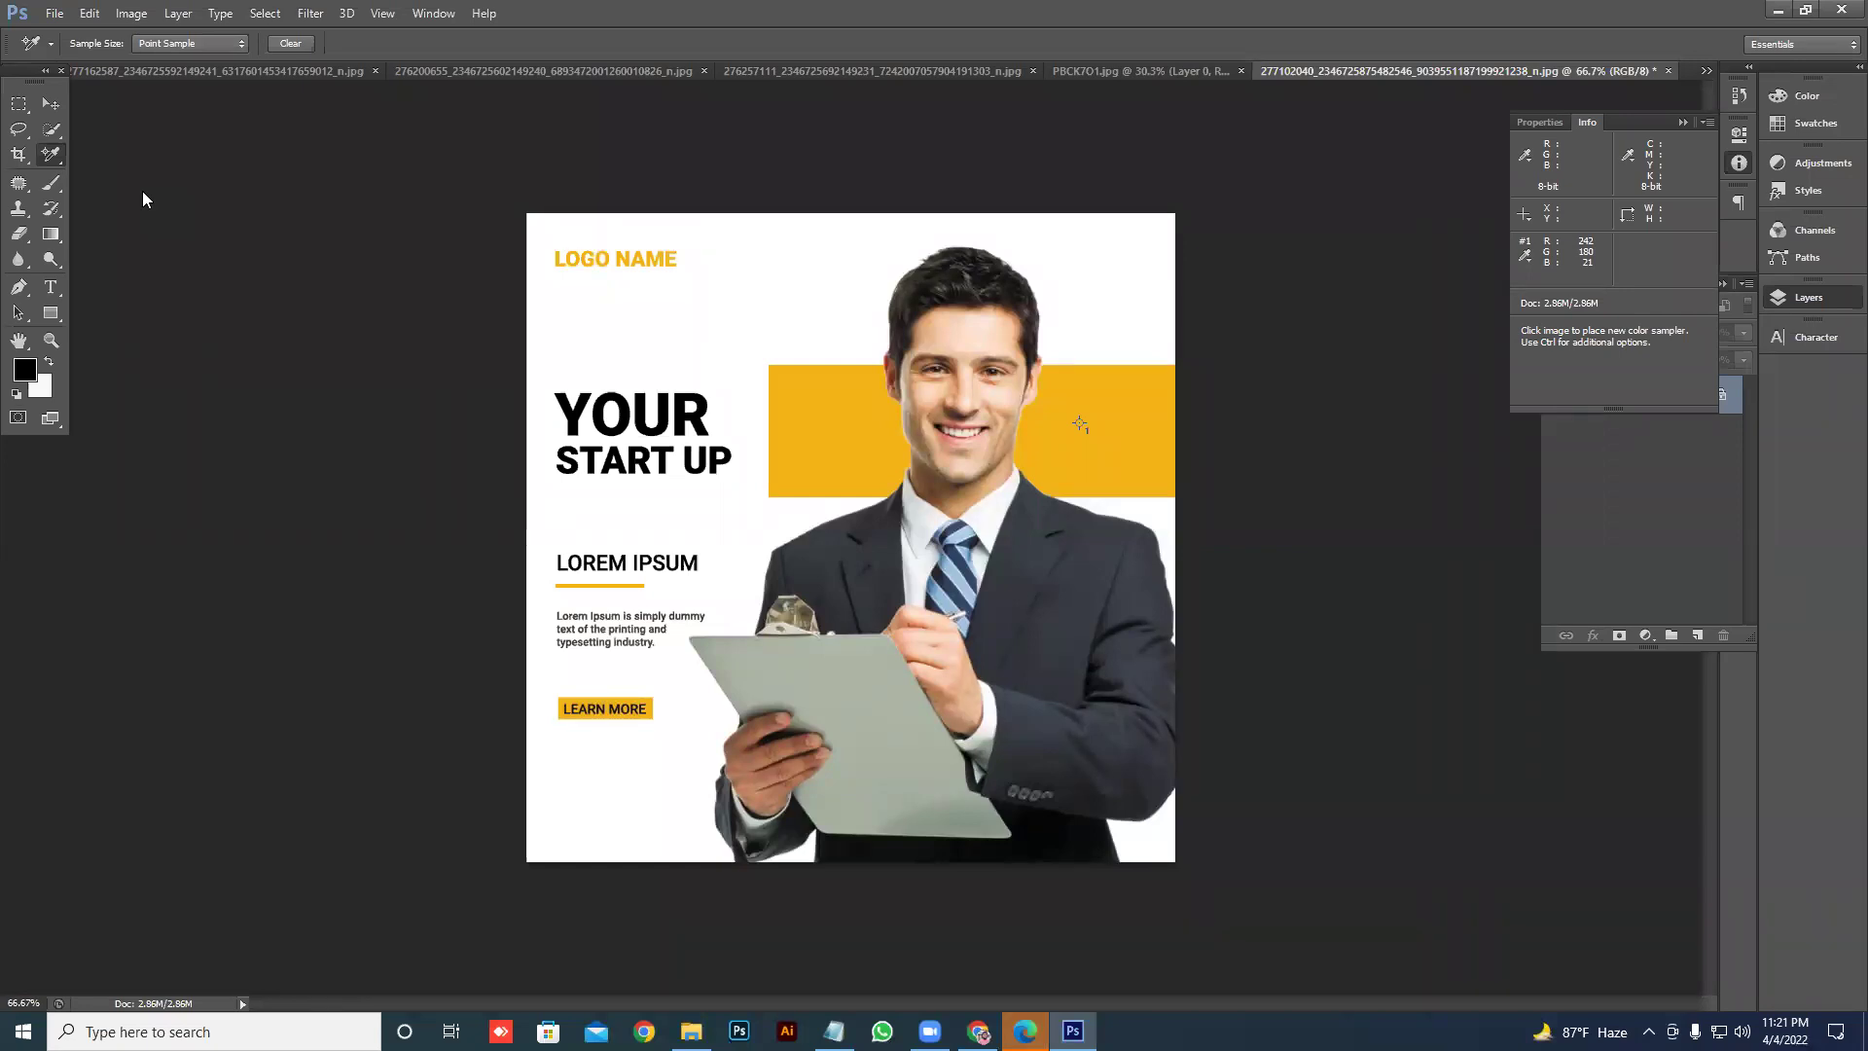
{"action": "left_click", "coordinate": [1104, 714]}
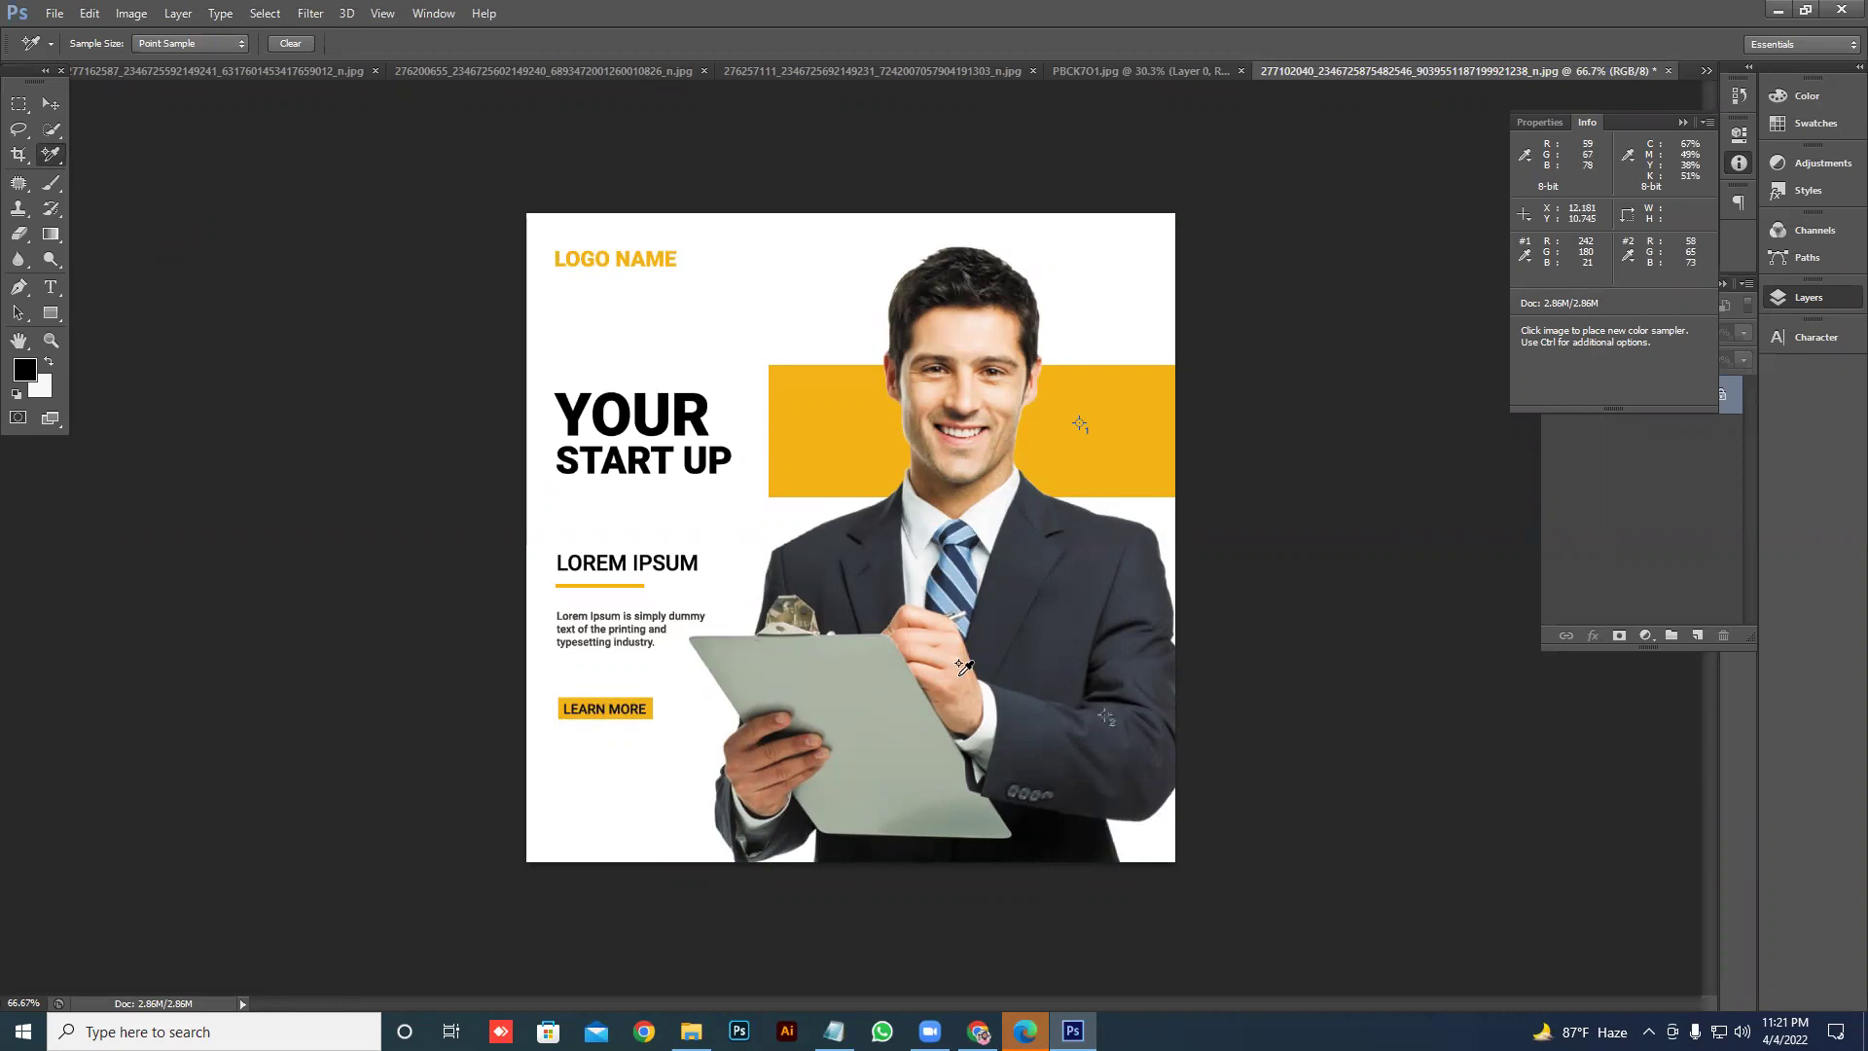
{"action": "left_click", "coordinate": [640, 411]}
{"action": "left_click", "coordinate": [673, 725]}
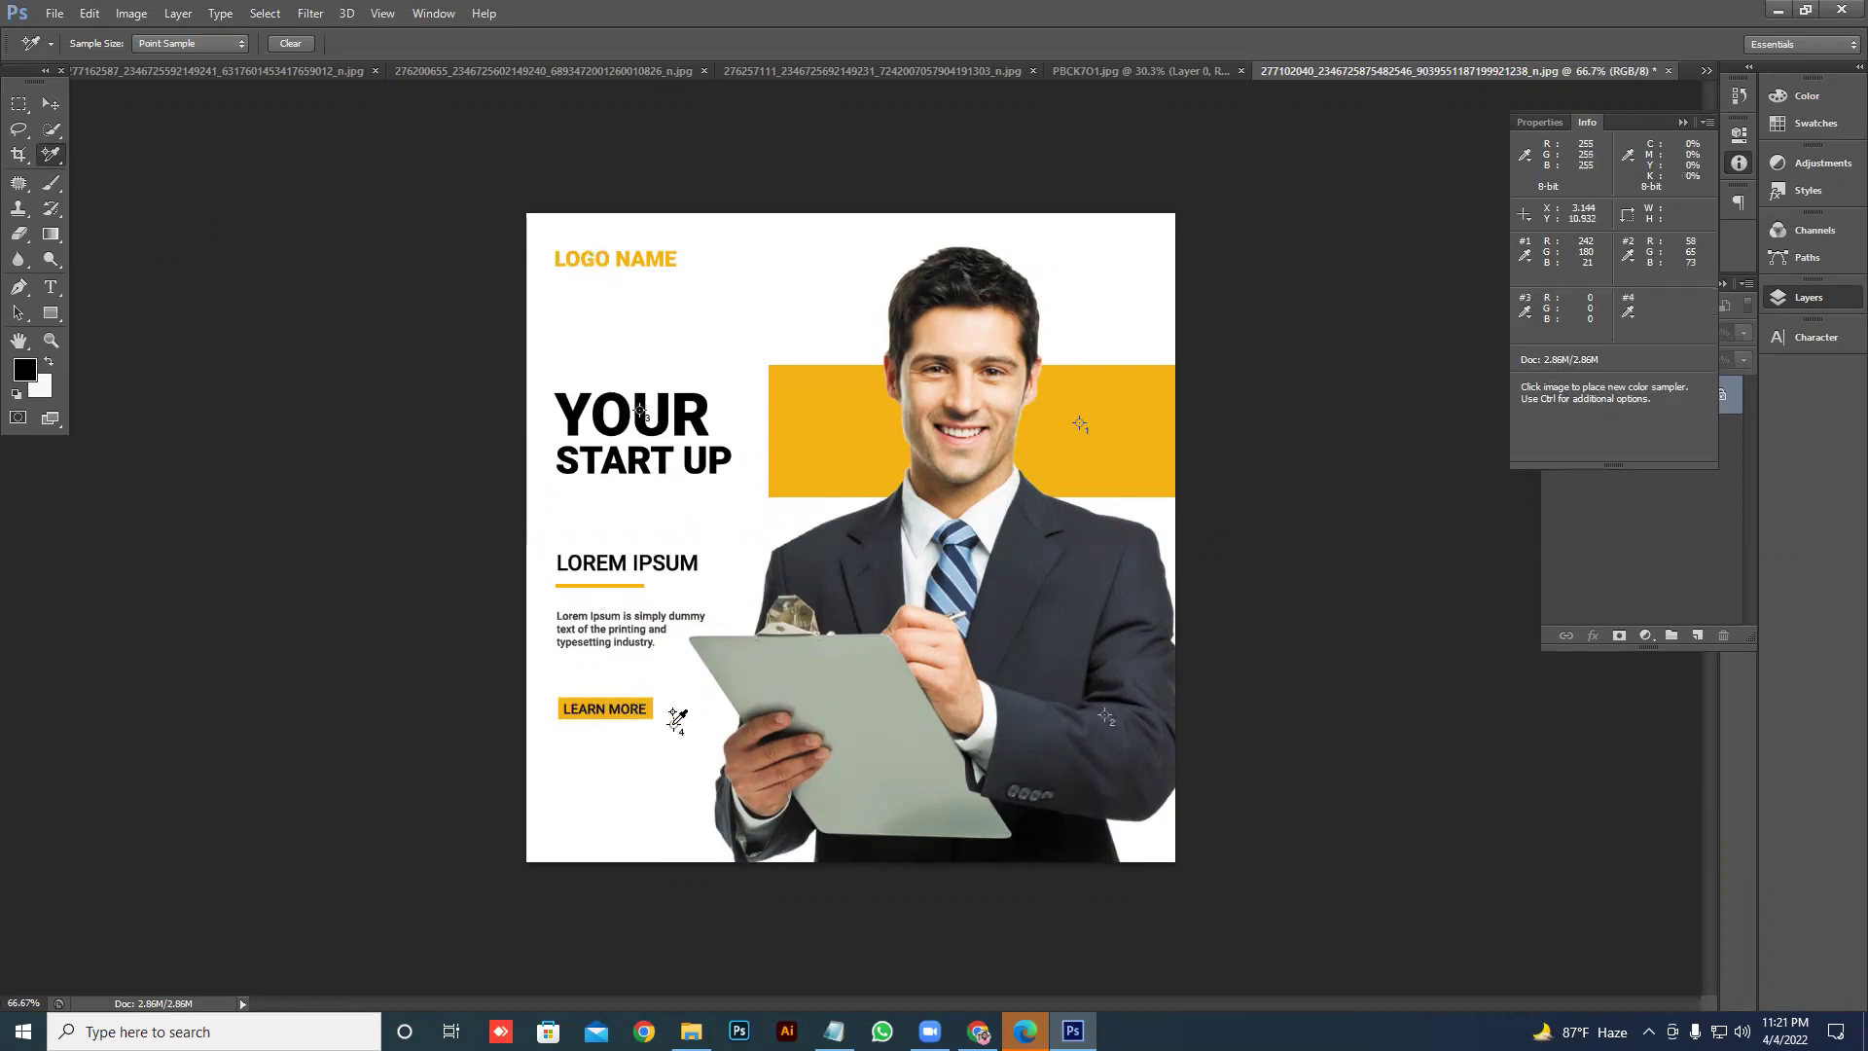
- Attempt a fifth sample point, dismiss the maximum-samplers error, and clear all sample points
{"action": "left_click", "coordinate": [938, 594]}
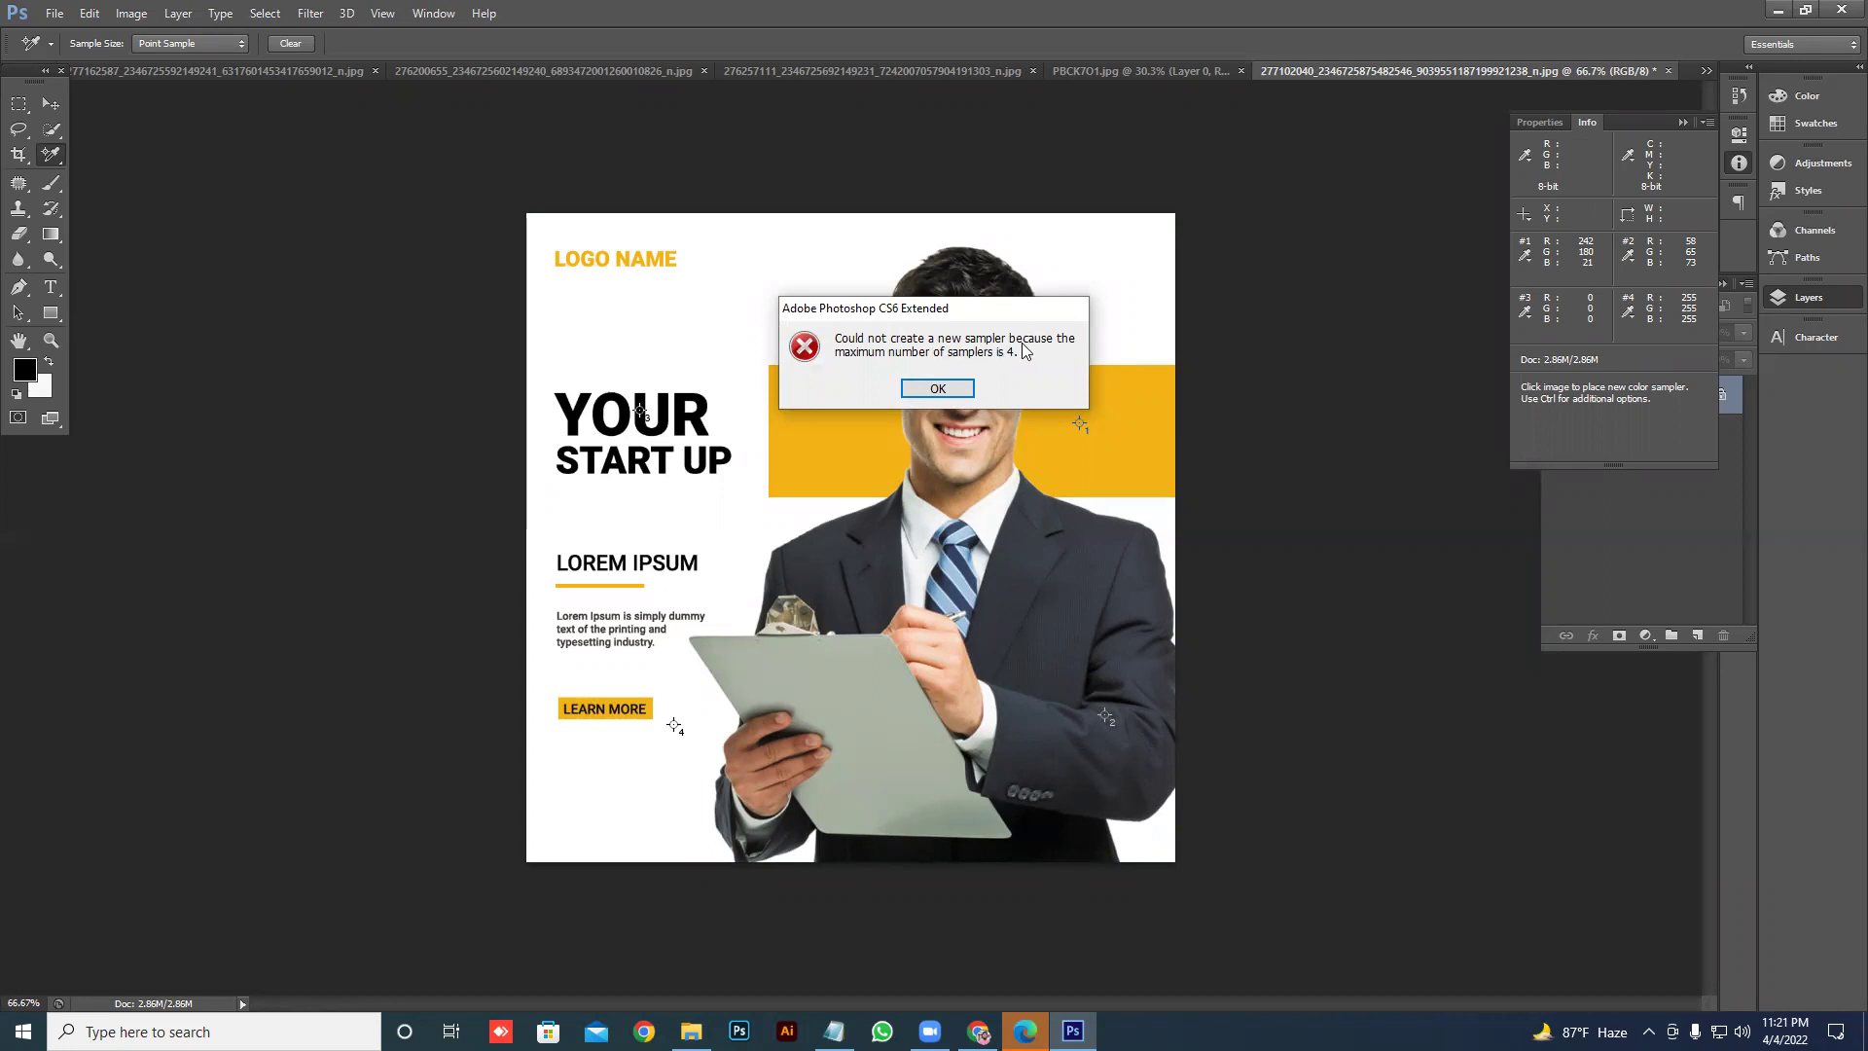
{"action": "left_click", "coordinate": [937, 388]}
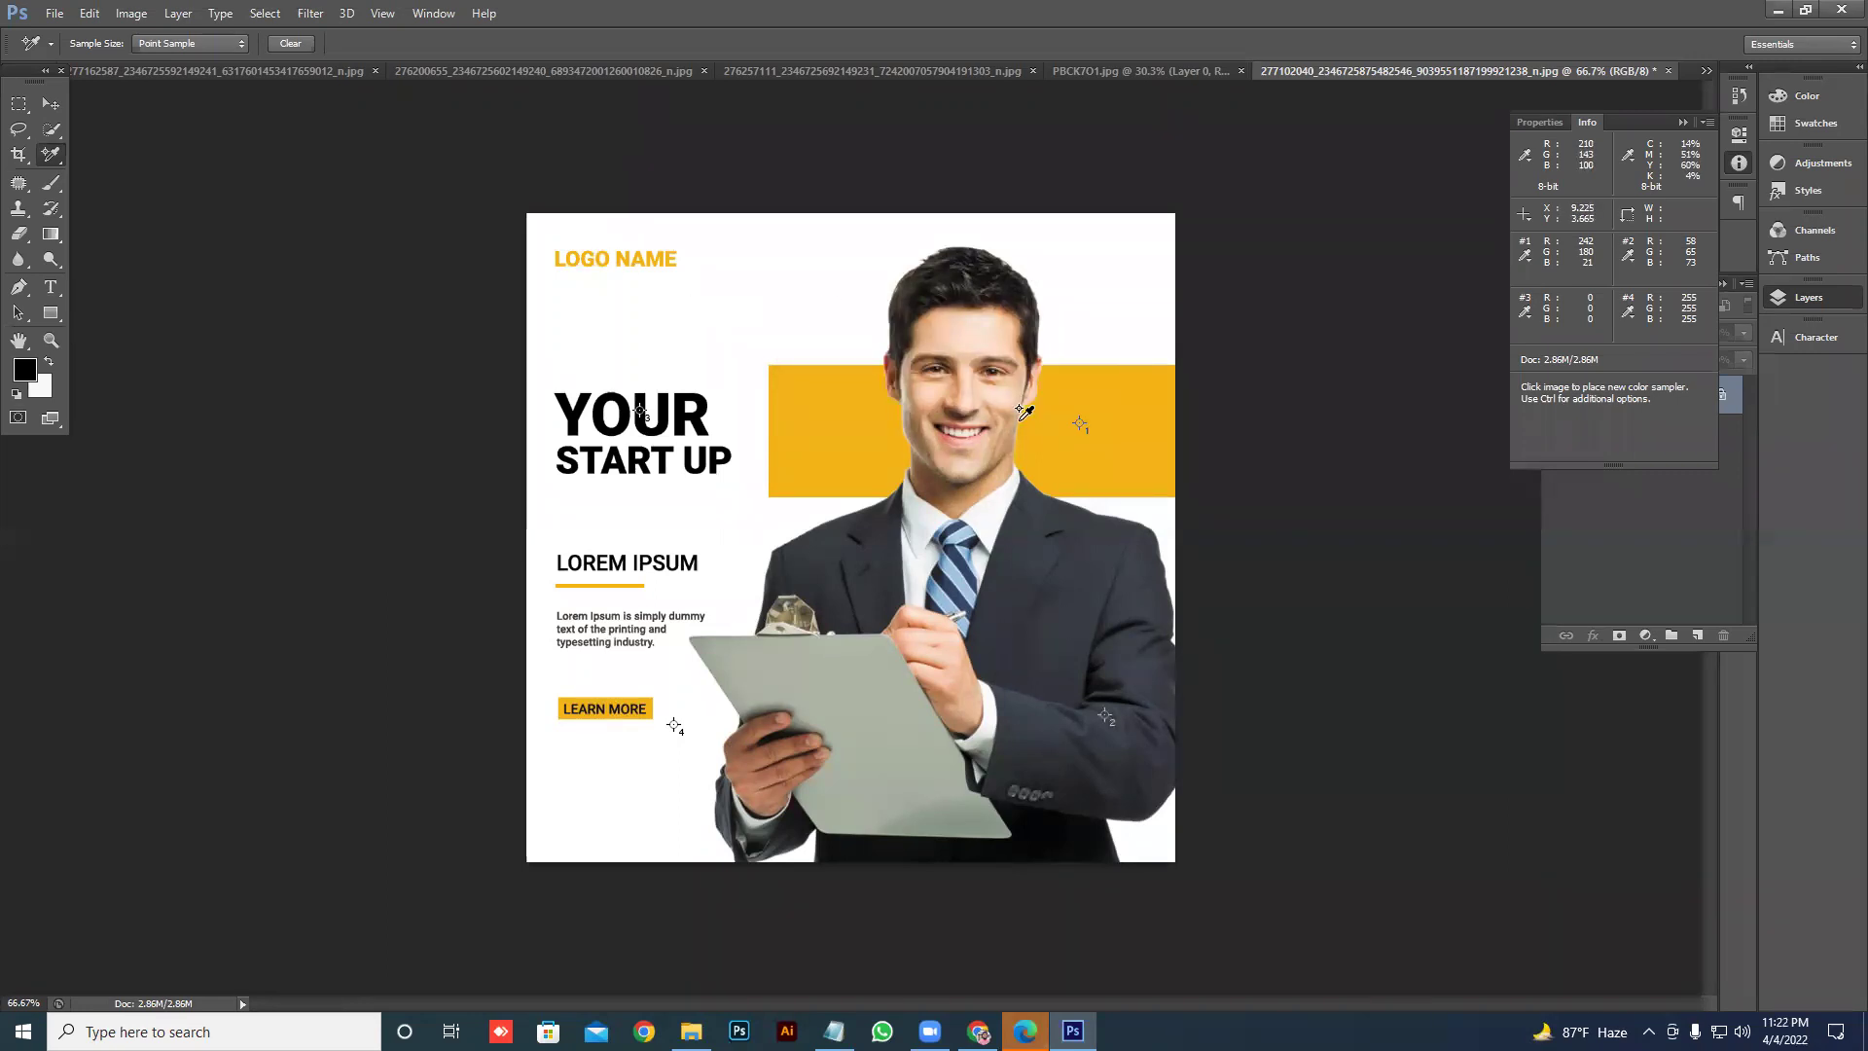
{"action": "left_click", "coordinate": [294, 43]}
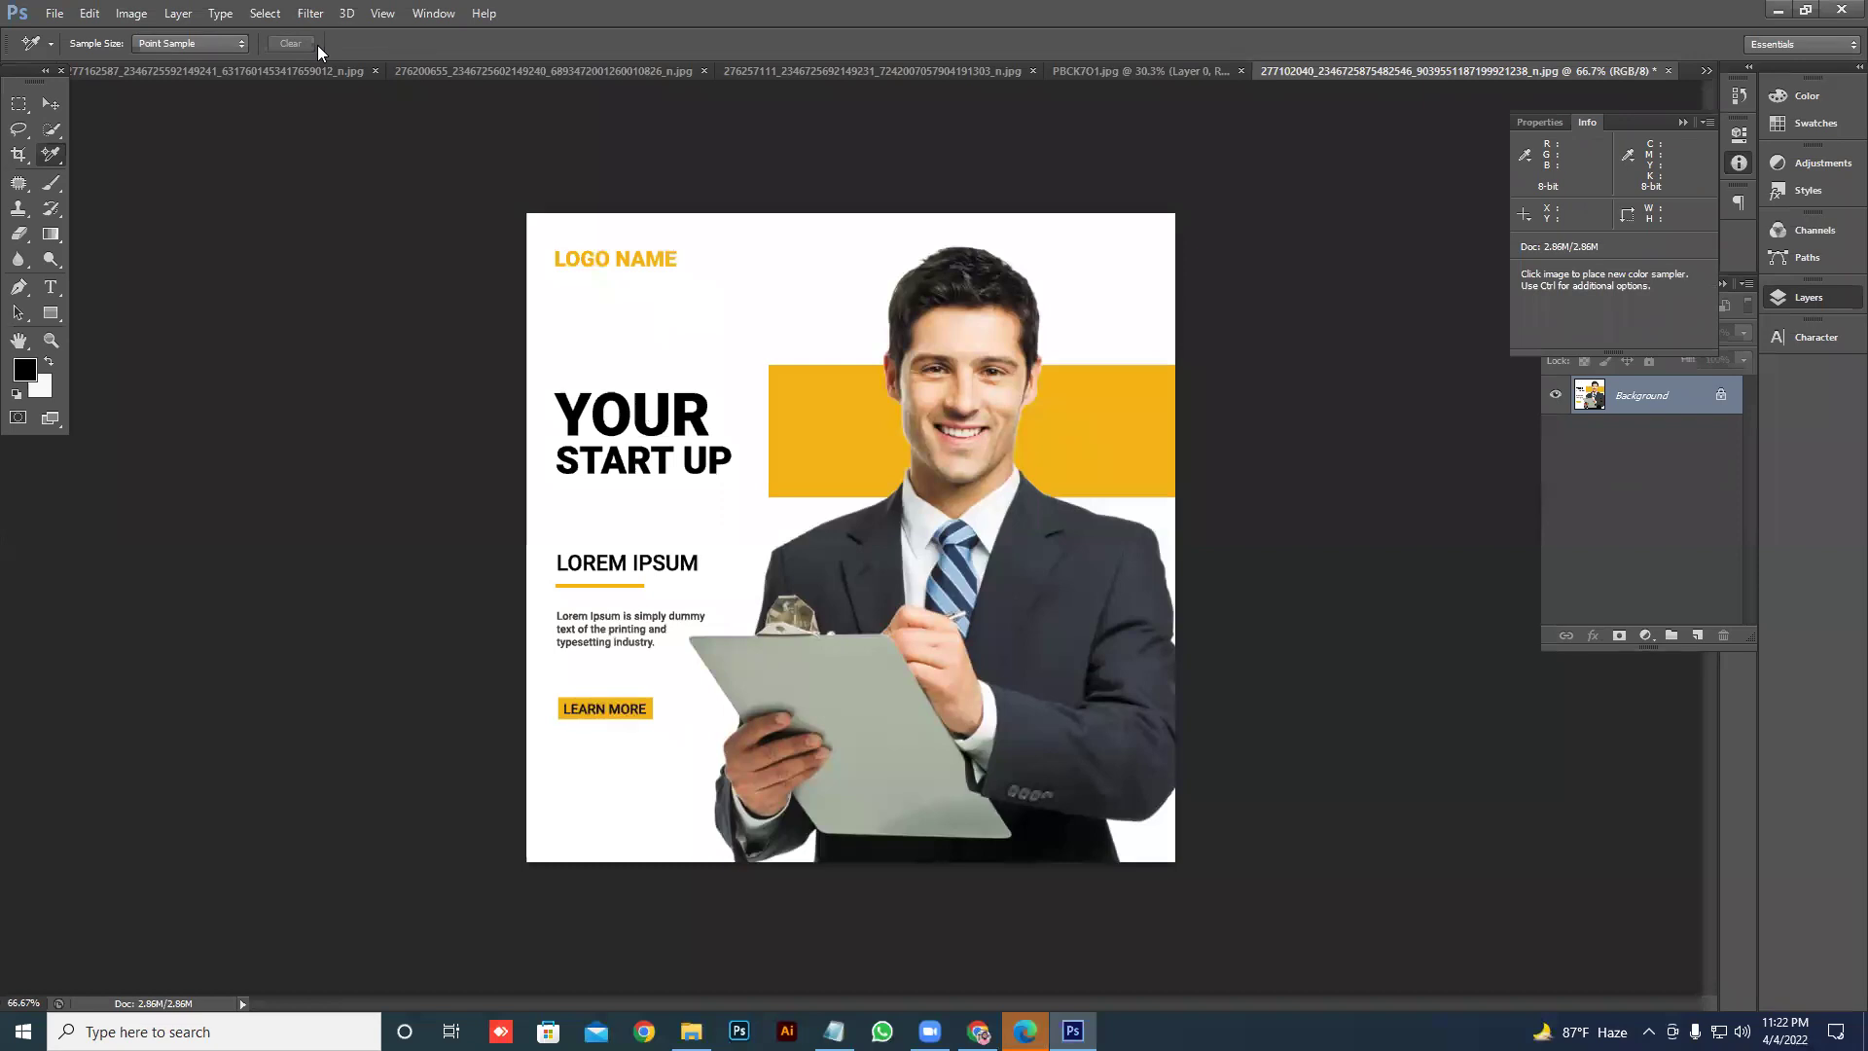
{"action": "right_click", "coordinate": [50, 155]}
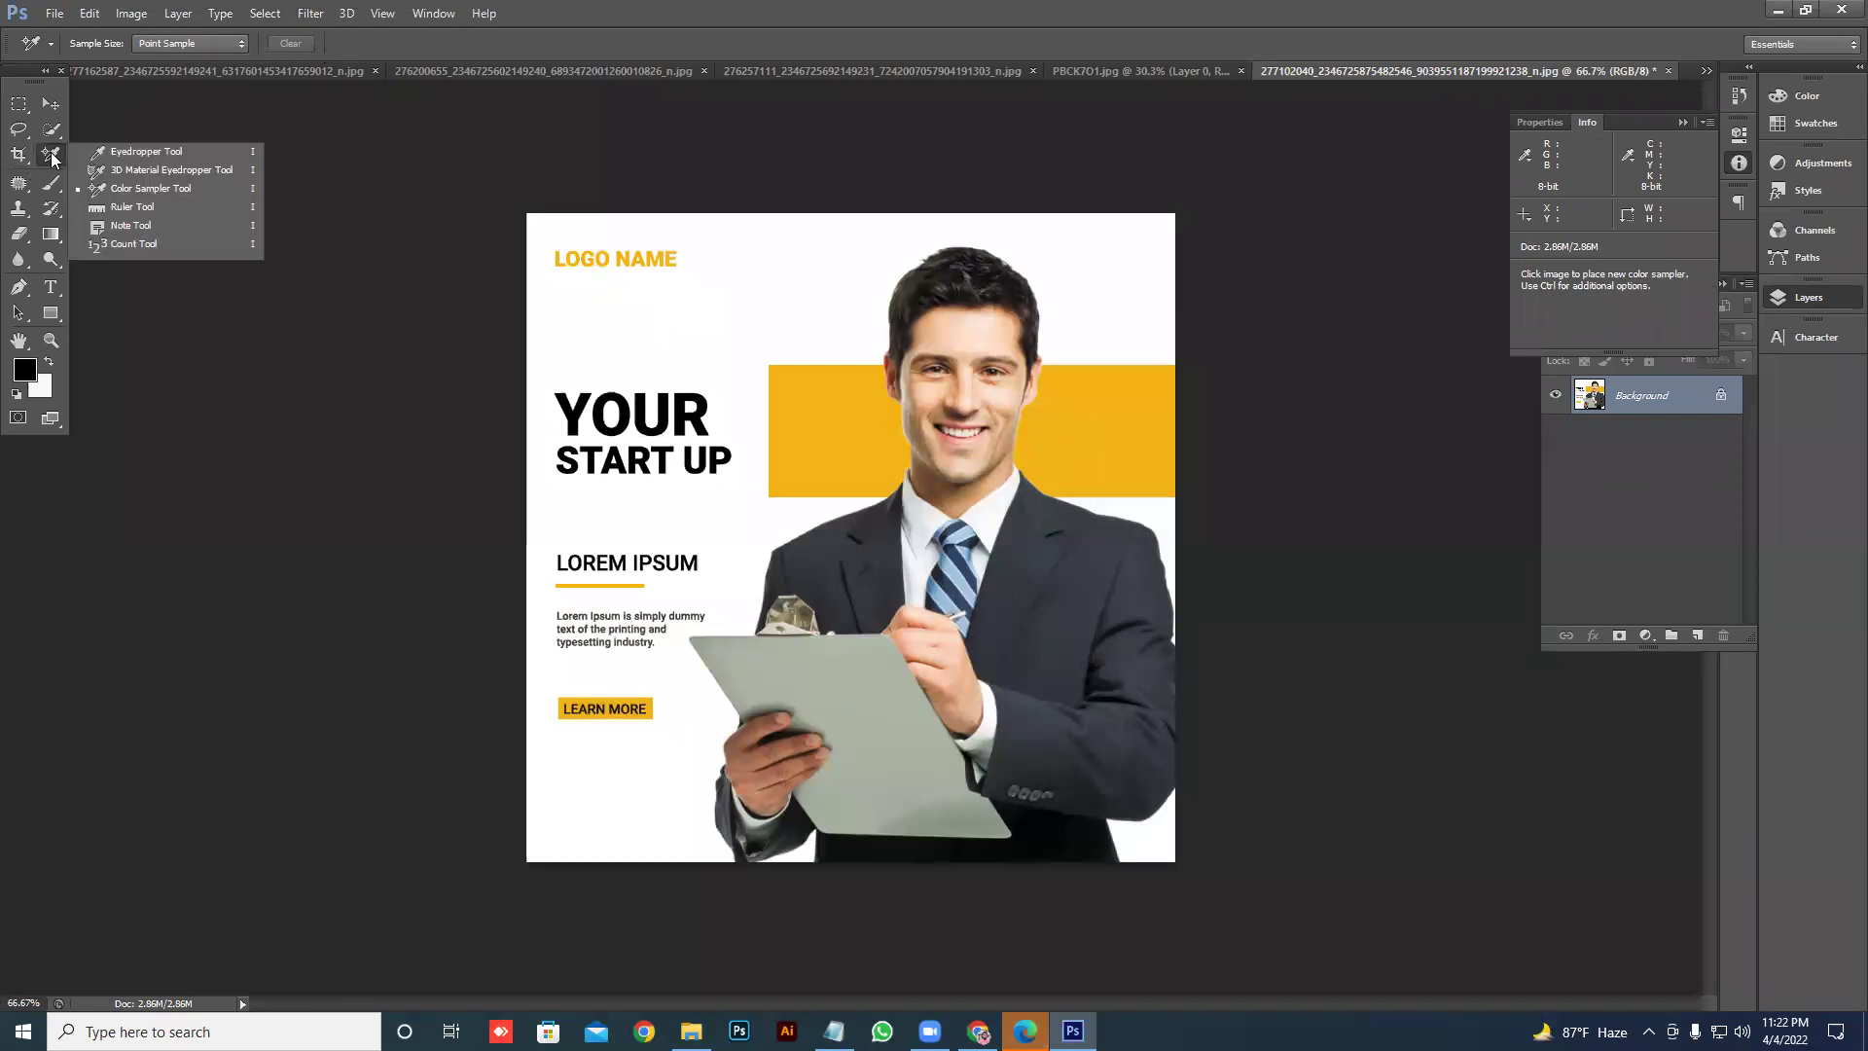
{"action": "left_click", "coordinate": [125, 216]}
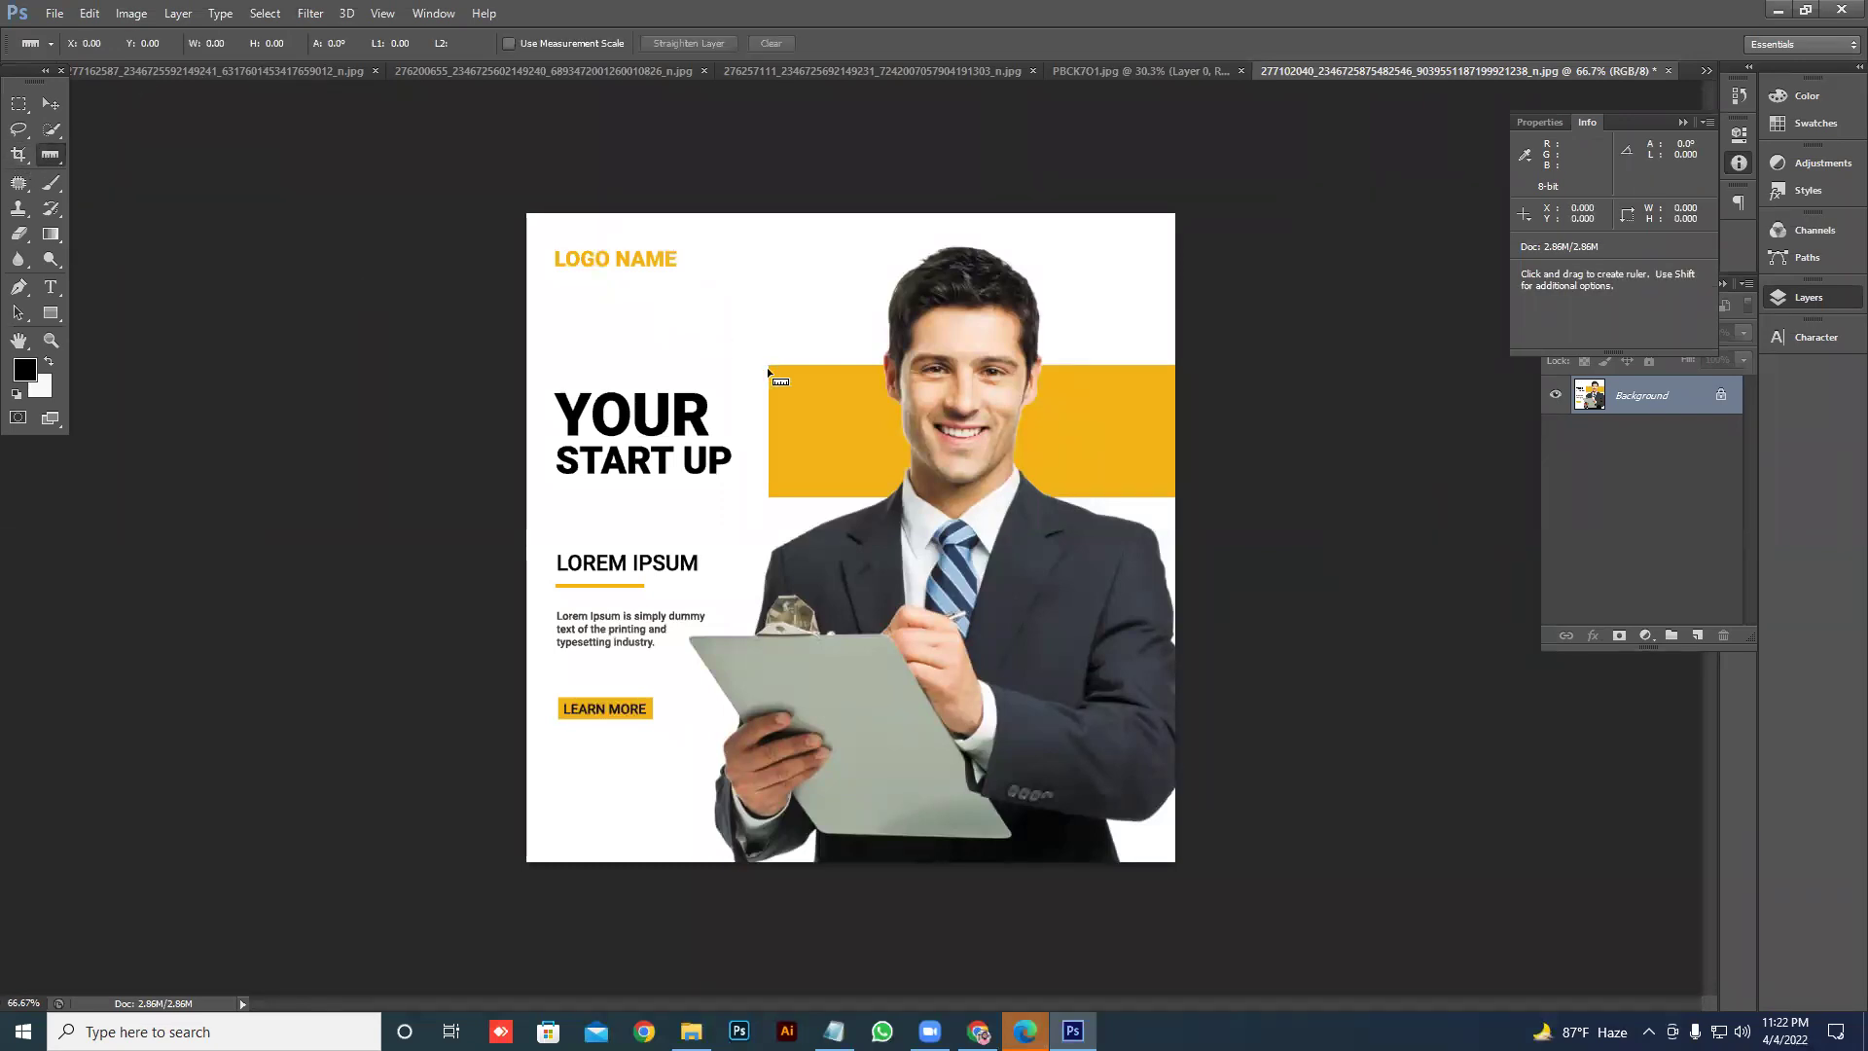
{"action": "key", "text": "shift"}
{"action": "left_click_drag", "start_coordinate": [769, 366], "coordinate": [1169, 367]}
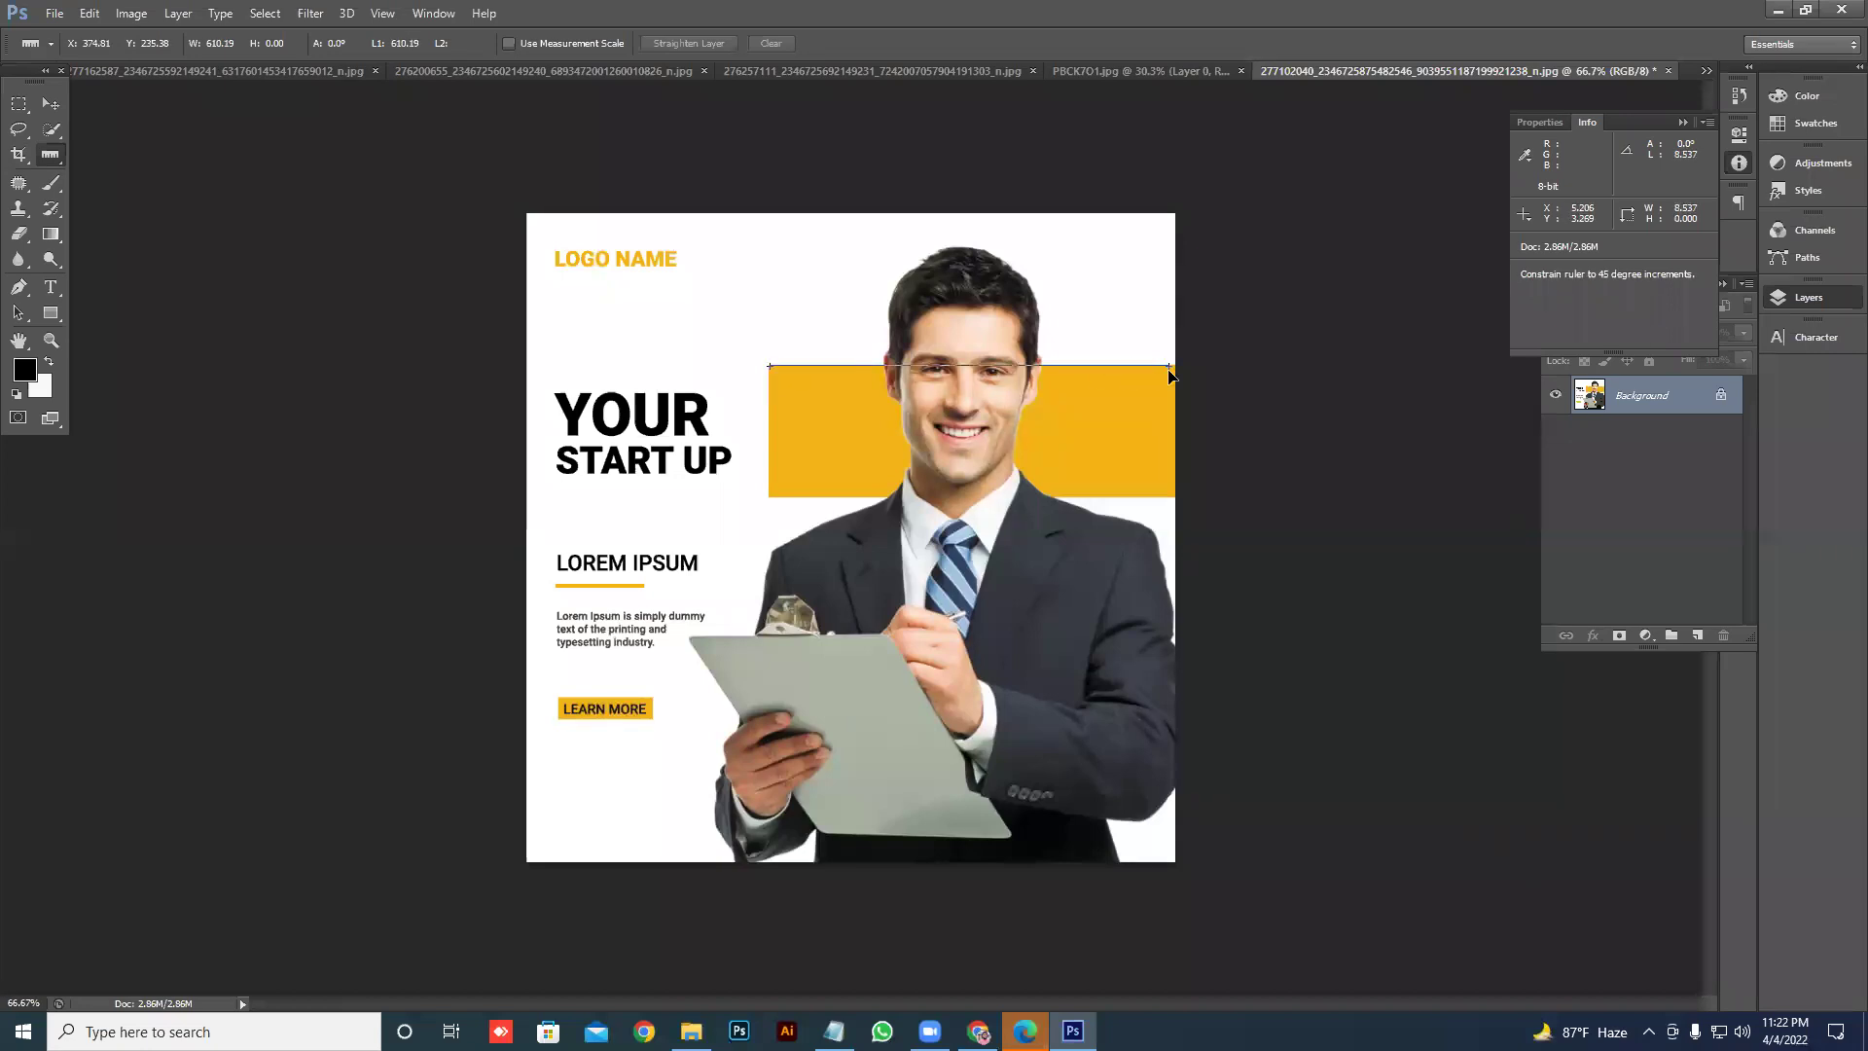
{"action": "left_click_drag", "start_coordinate": [905, 282], "coordinate": [887, 701]}
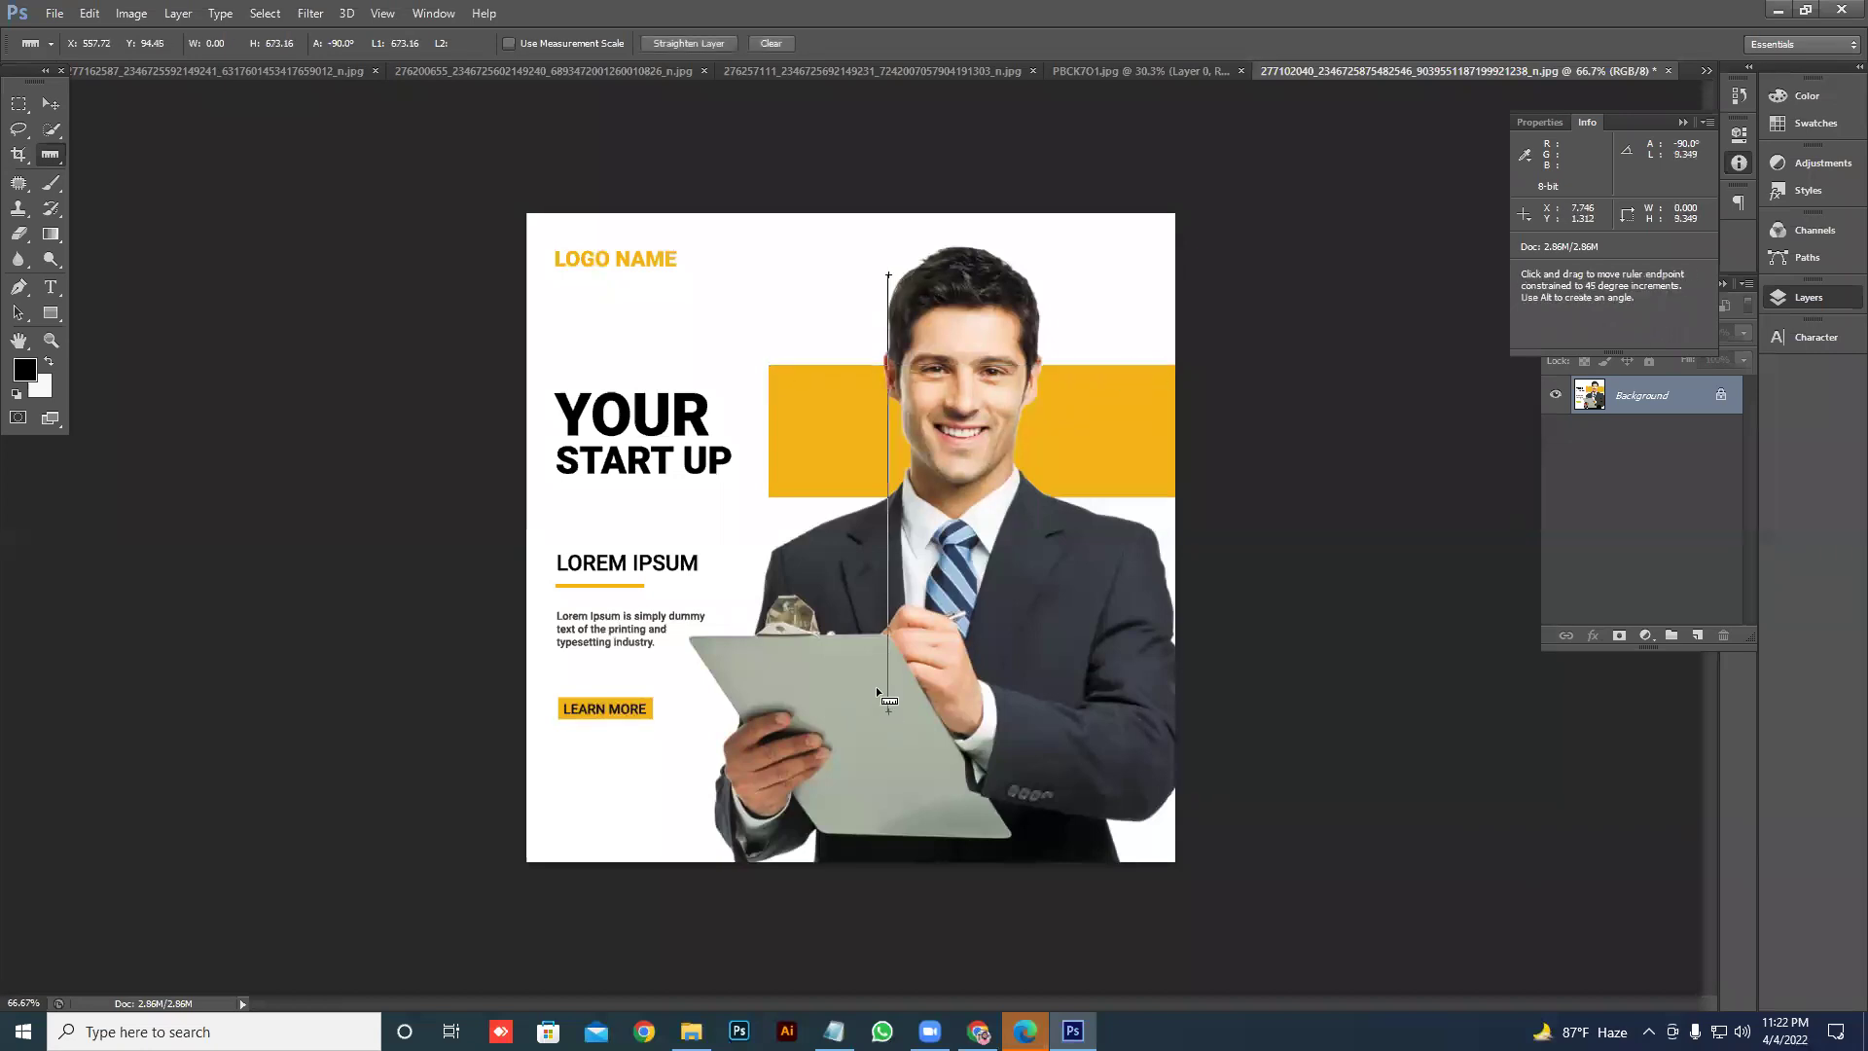
{"action": "left_click_drag", "start_coordinate": [705, 292], "coordinate": [553, 668]}
{"action": "left_click_drag", "start_coordinate": [830, 502], "coordinate": [1075, 388]}
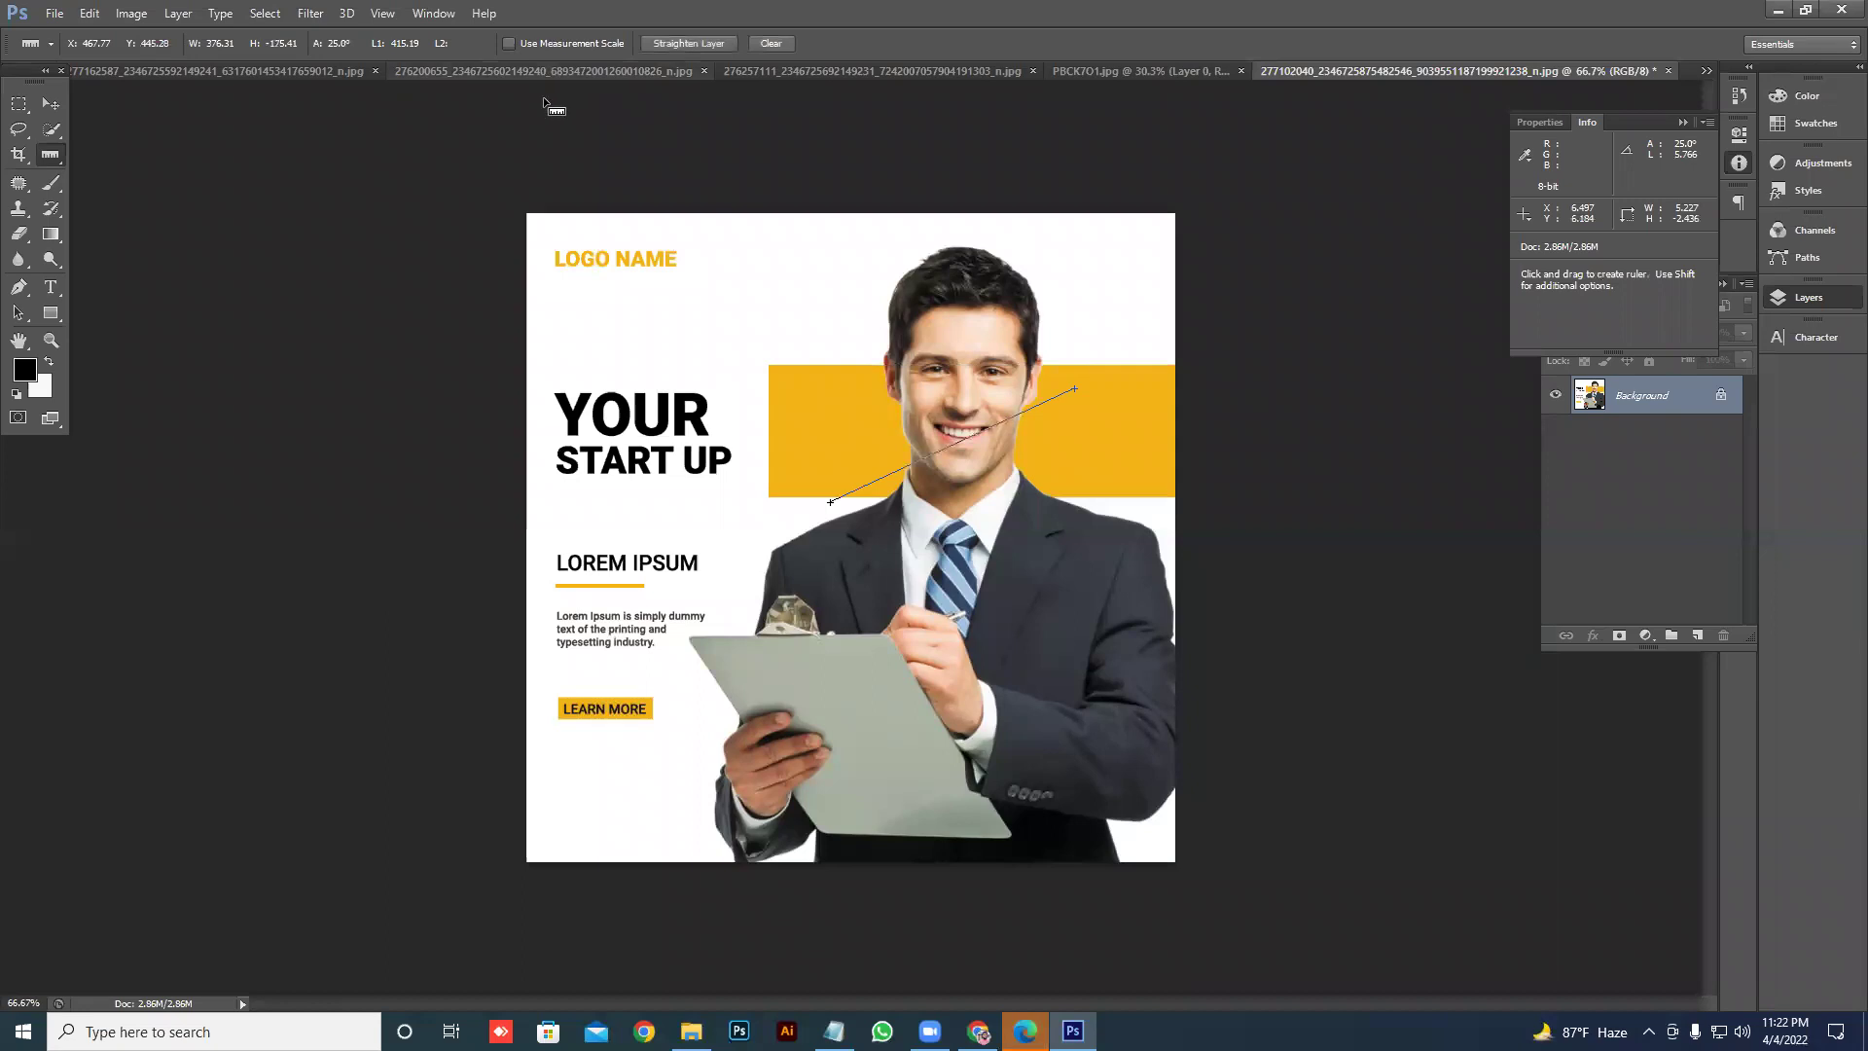
{"action": "left_click", "coordinate": [772, 43]}
{"action": "left_click", "coordinate": [41, 103]}
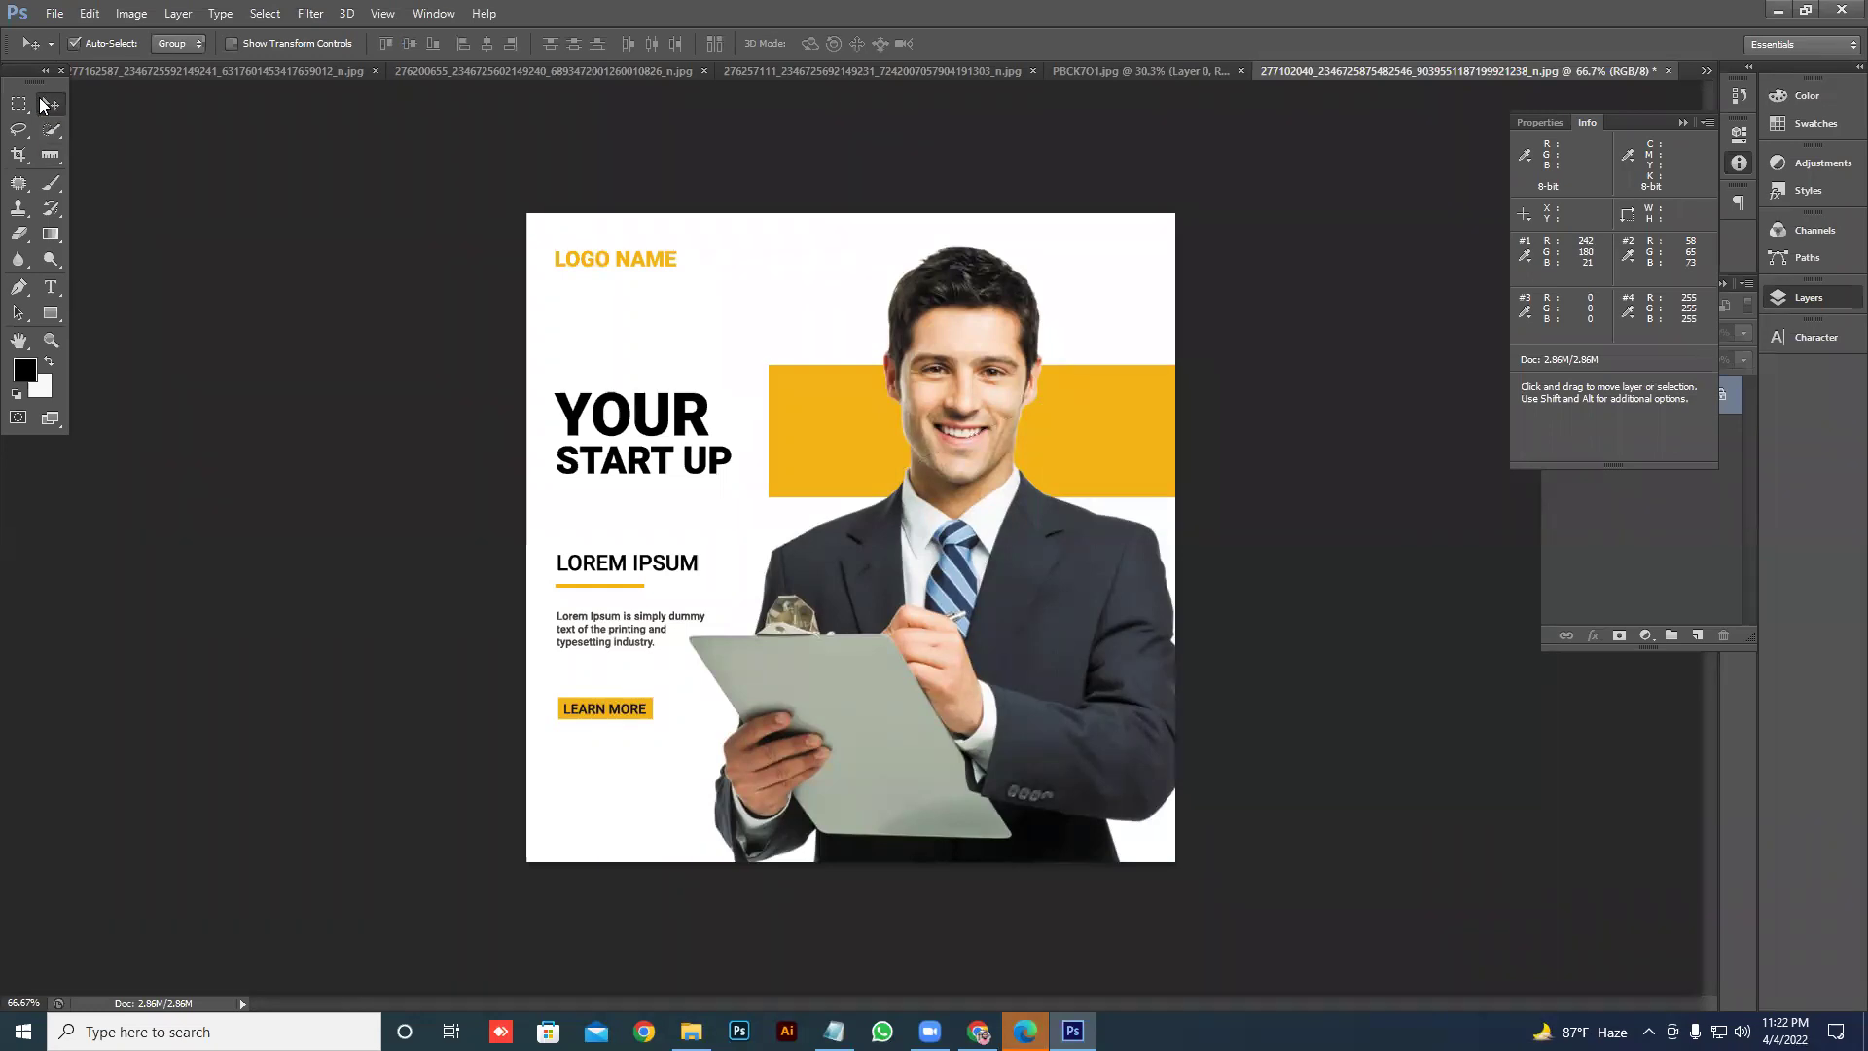
- Show rulers and drag guides to the ad's top, left and bottom margins
{"action": "key", "text": "ctrl+r"}
{"action": "left_click_drag", "start_coordinate": [490, 86], "coordinate": [525, 253]}
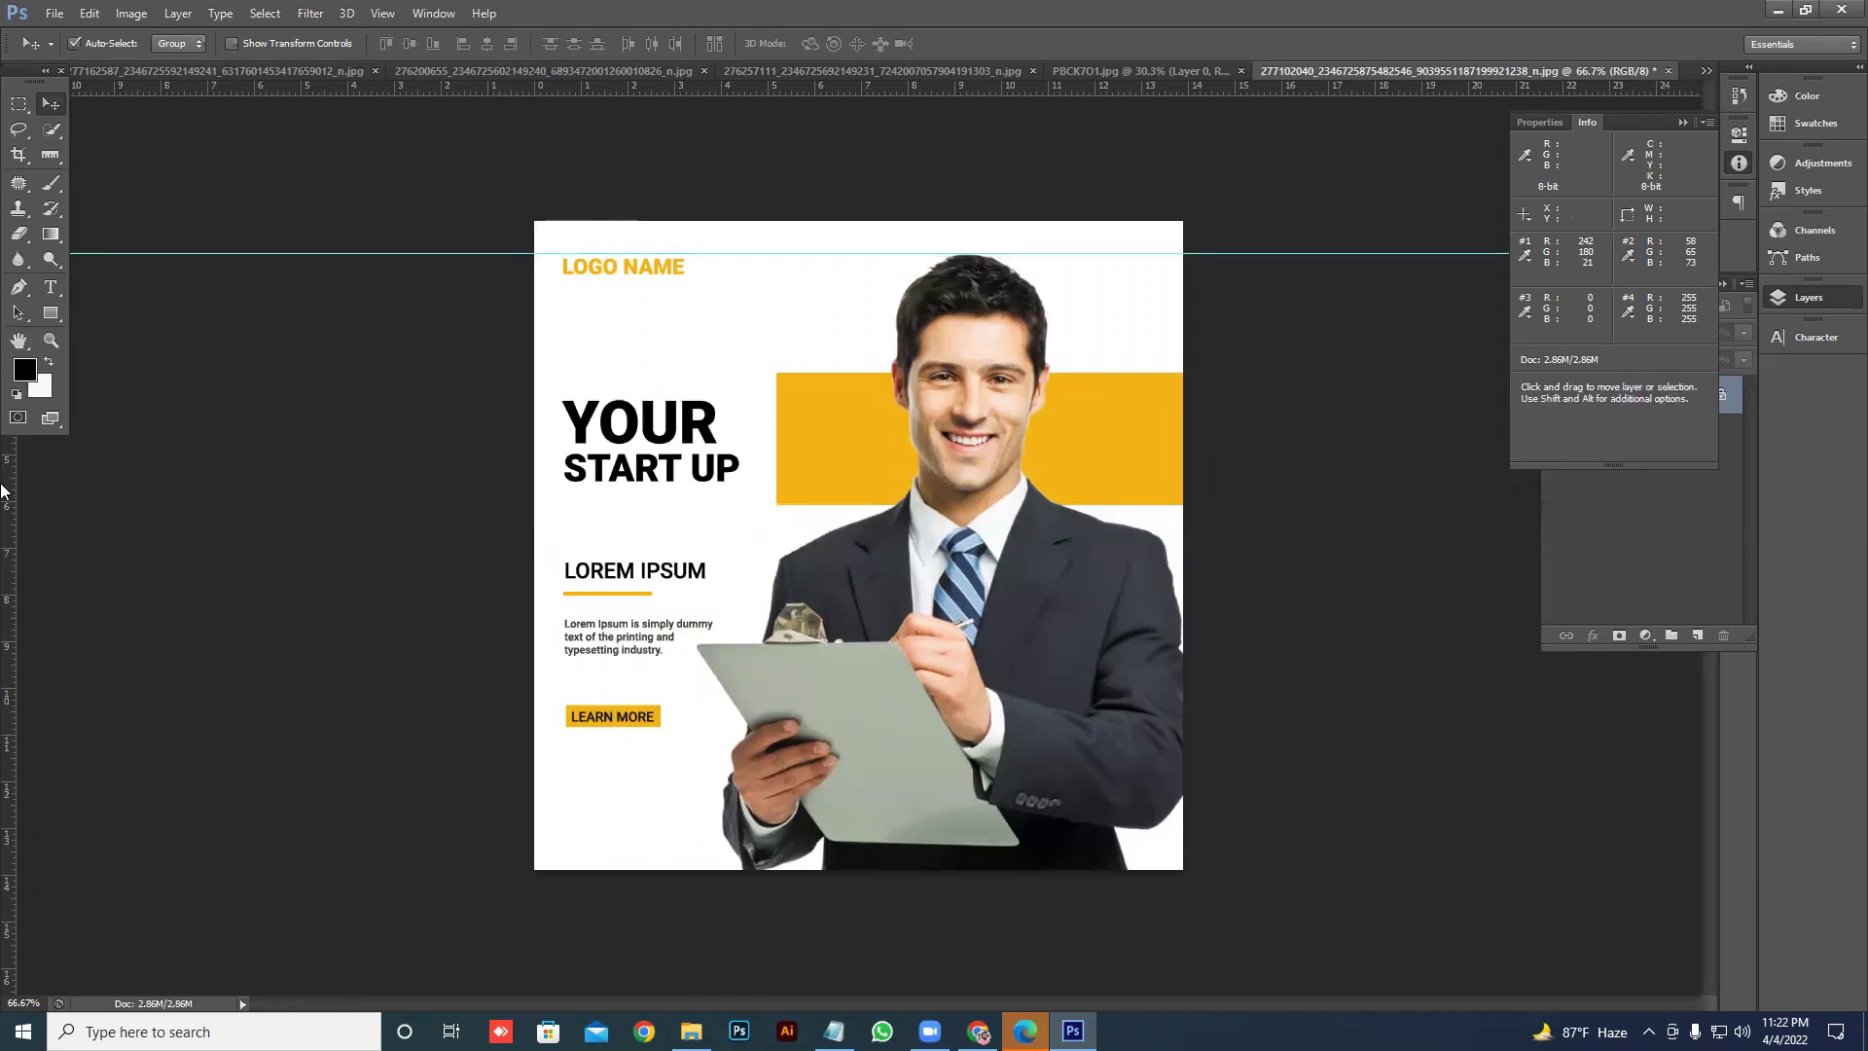
{"action": "left_click_drag", "start_coordinate": [14, 493], "coordinate": [562, 468]}
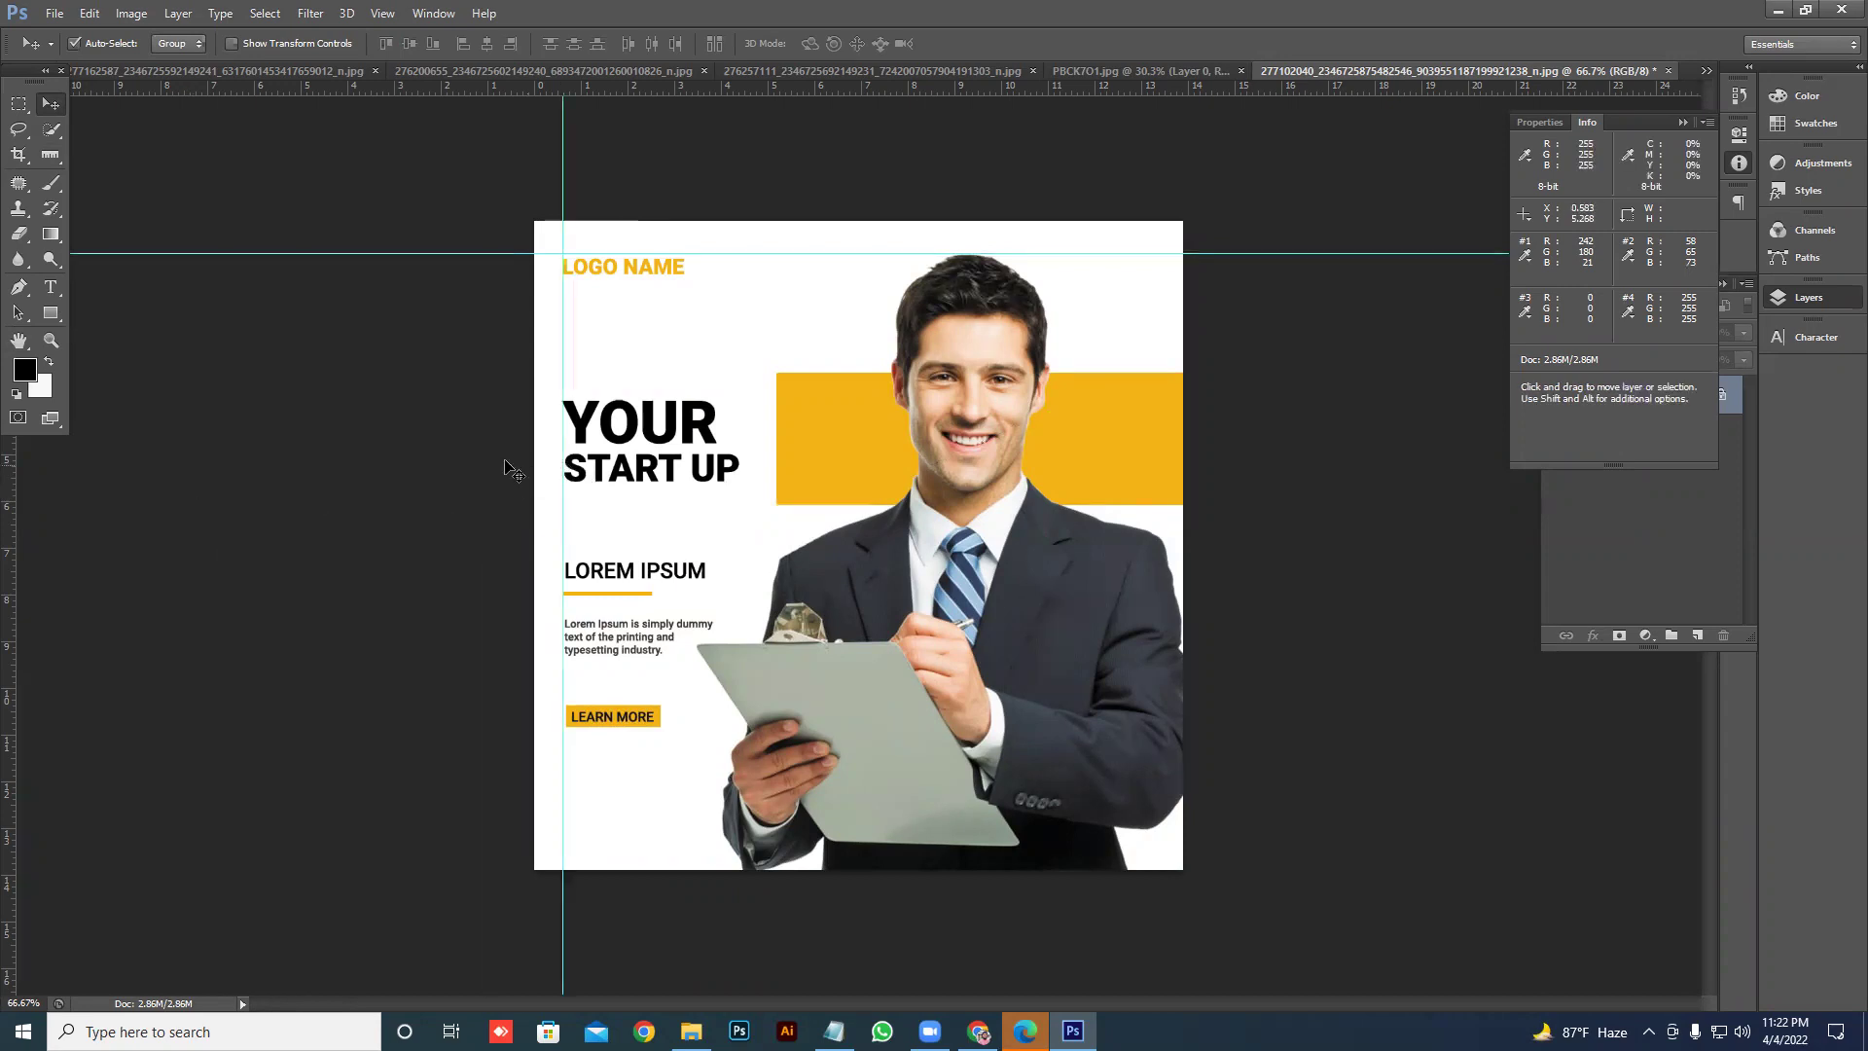
{"action": "left_click_drag", "start_coordinate": [796, 90], "coordinate": [807, 173]}
{"action": "left_click_drag", "start_coordinate": [819, 497], "coordinate": [883, 838]}
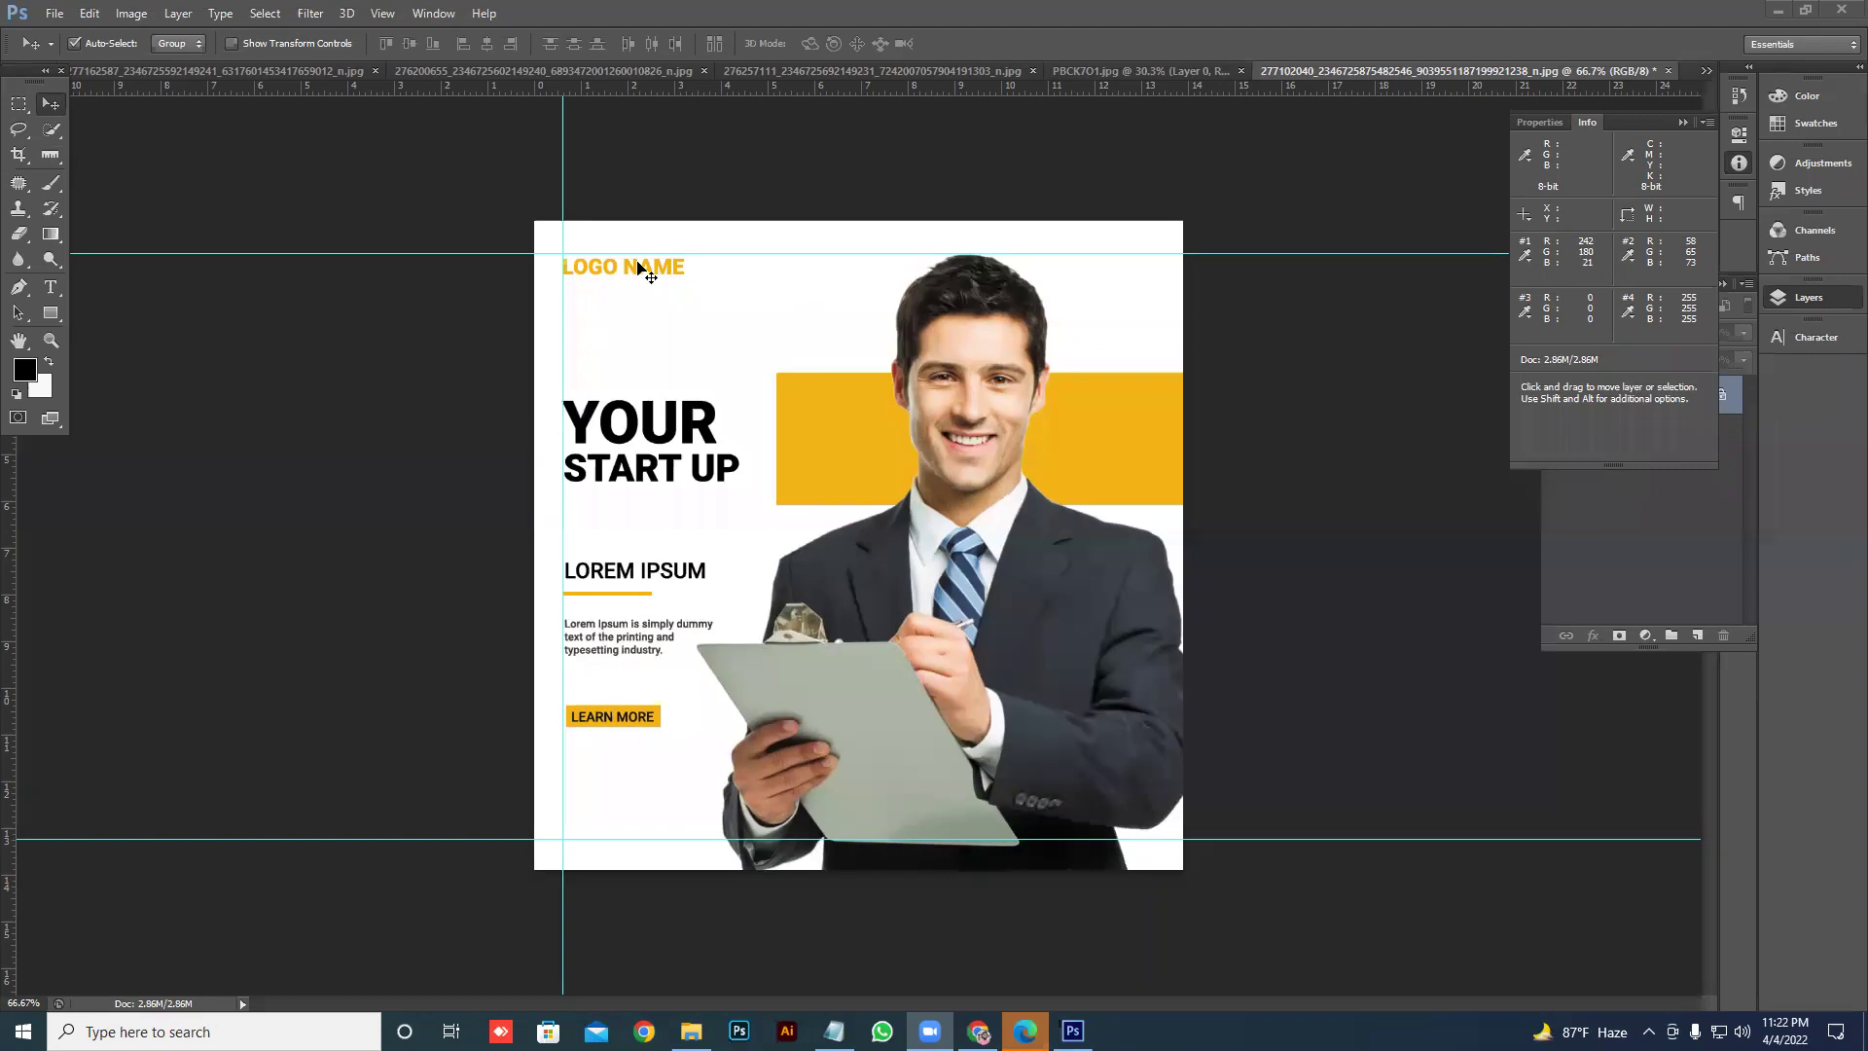
- Measure across the yellow bar with the Ruler Tool, then clear the measurement
{"action": "left_click", "coordinate": [572, 212]}
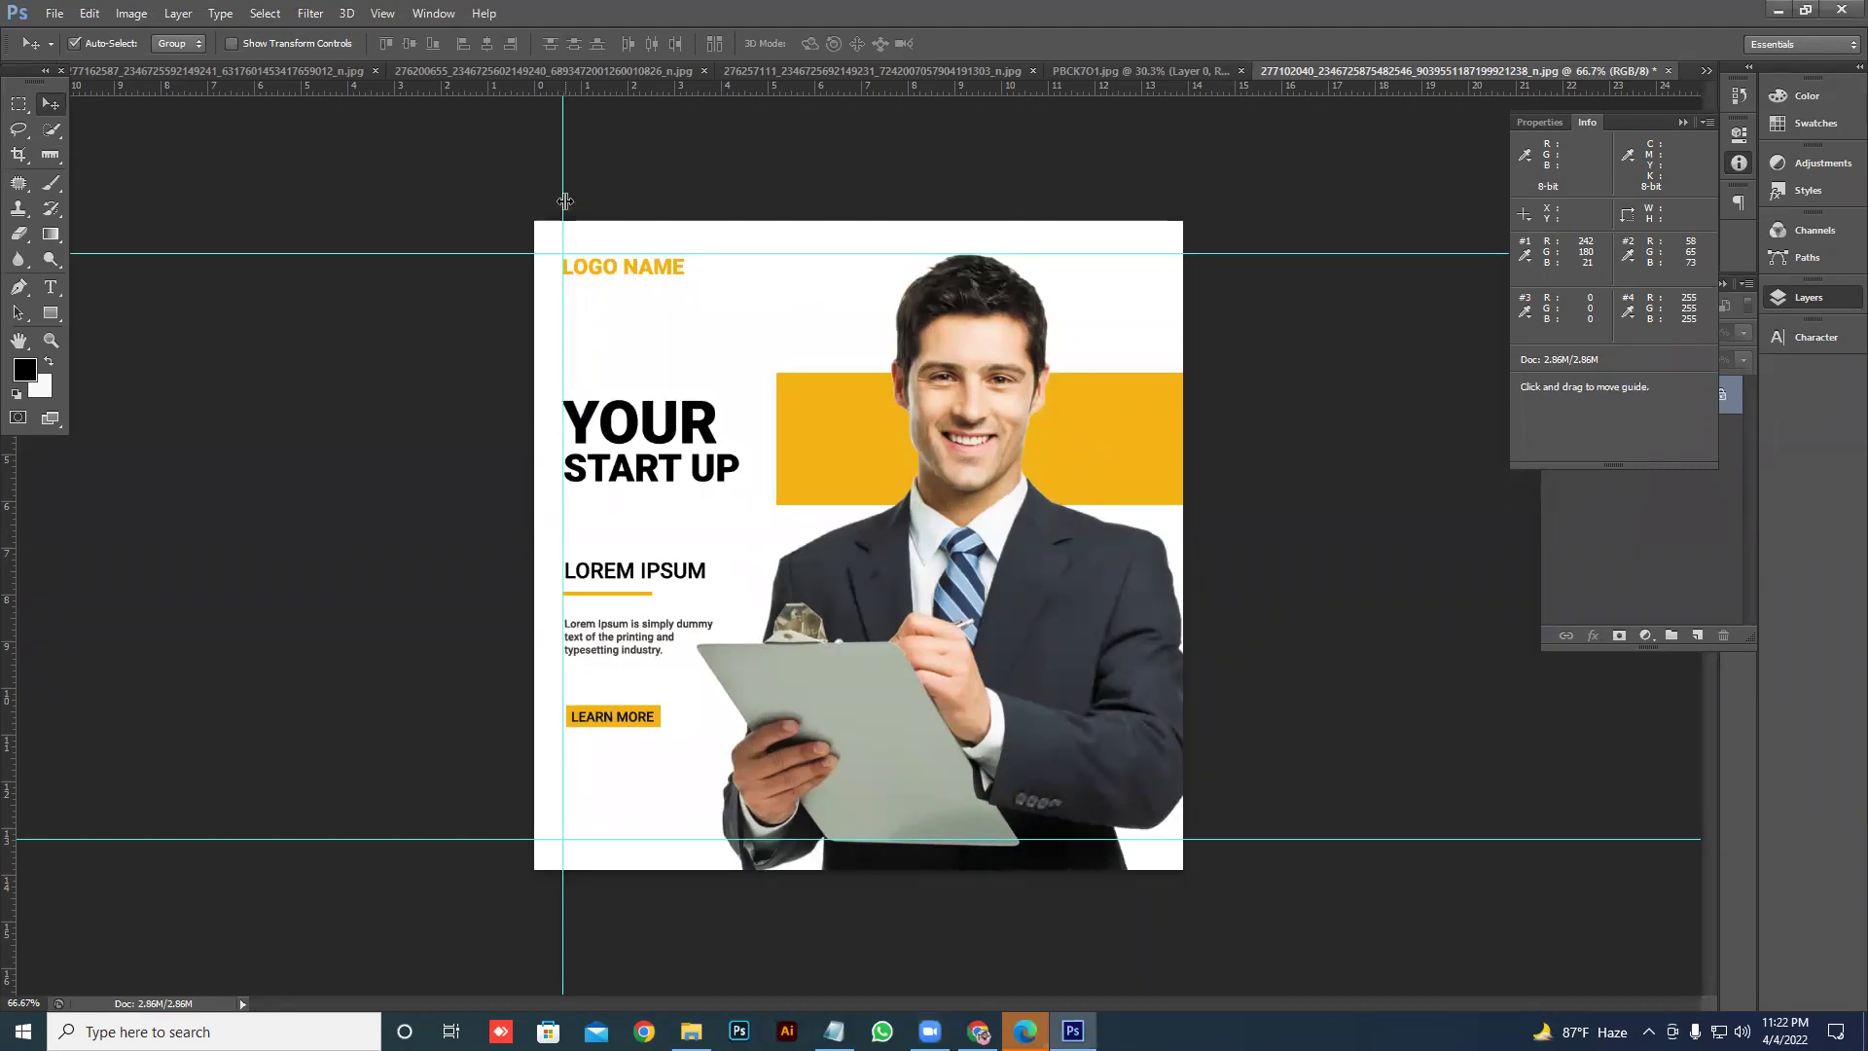
{"action": "left_click", "coordinate": [49, 154]}
{"action": "left_click_drag", "start_coordinate": [689, 389], "coordinate": [1080, 253]}
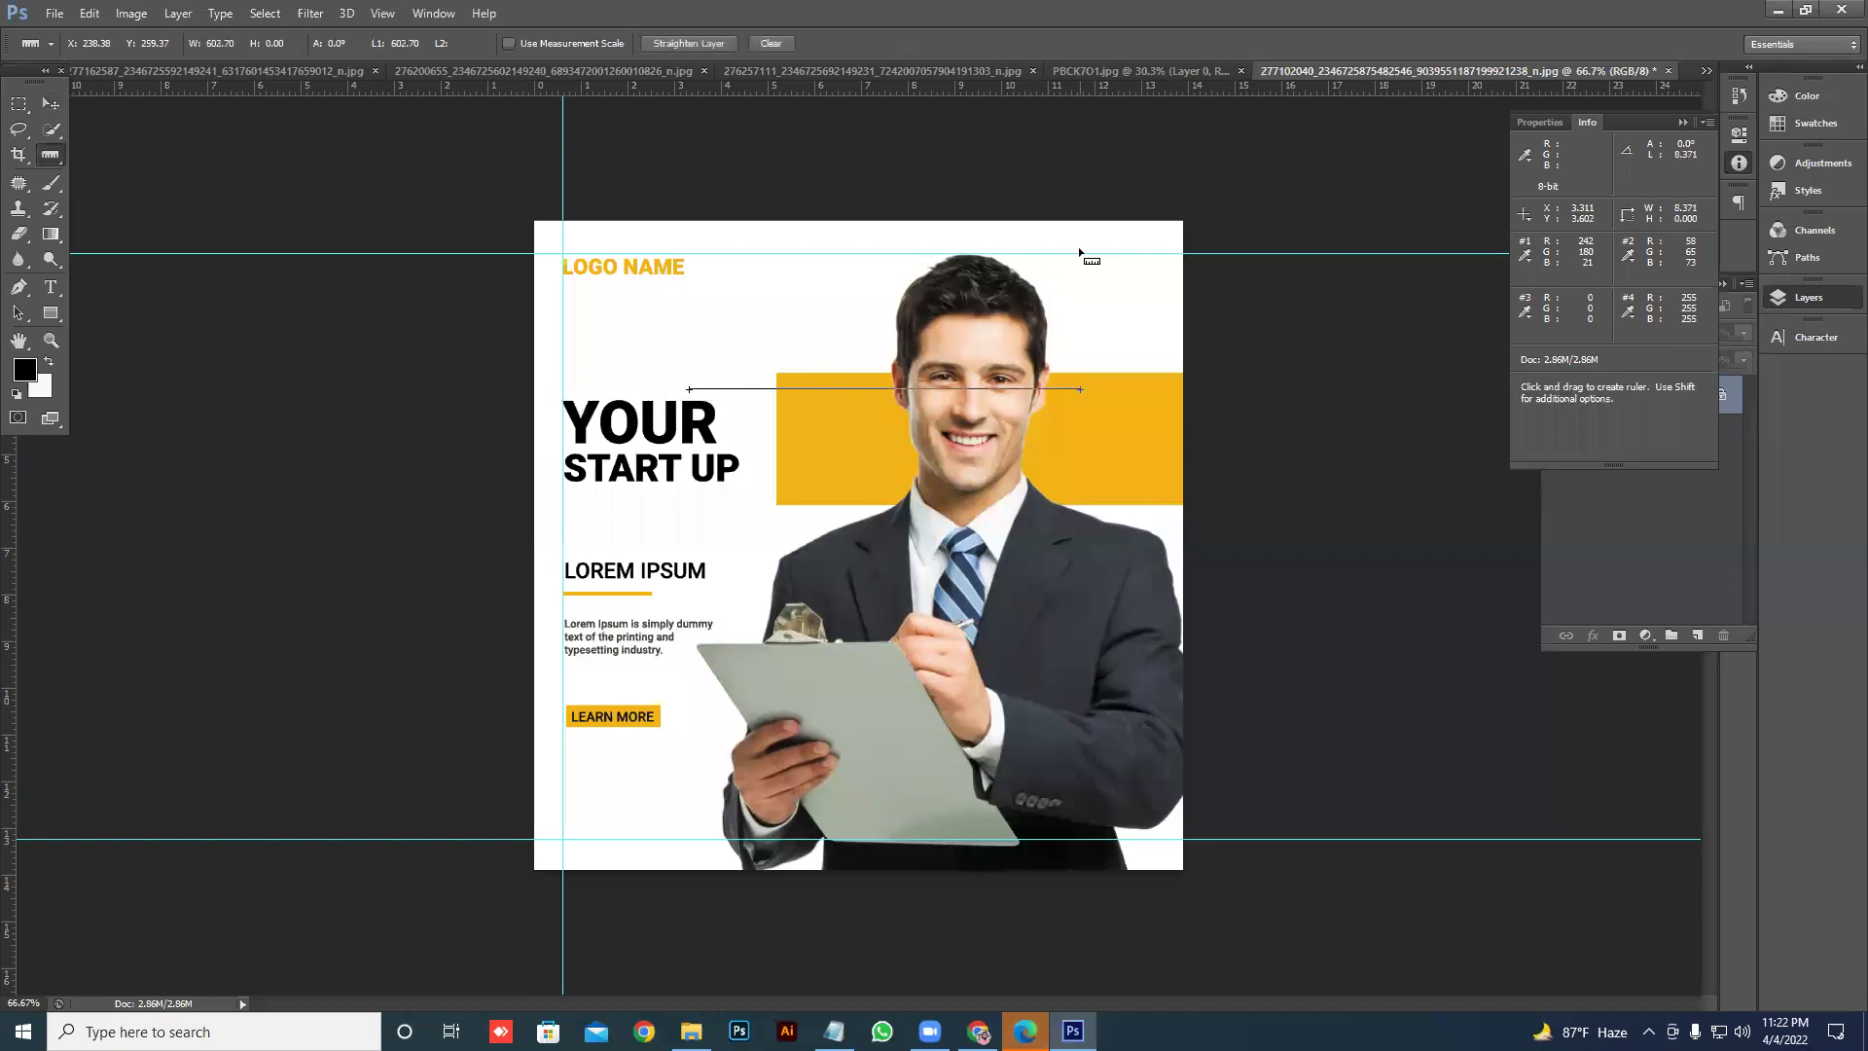
{"action": "left_click", "coordinate": [760, 45]}
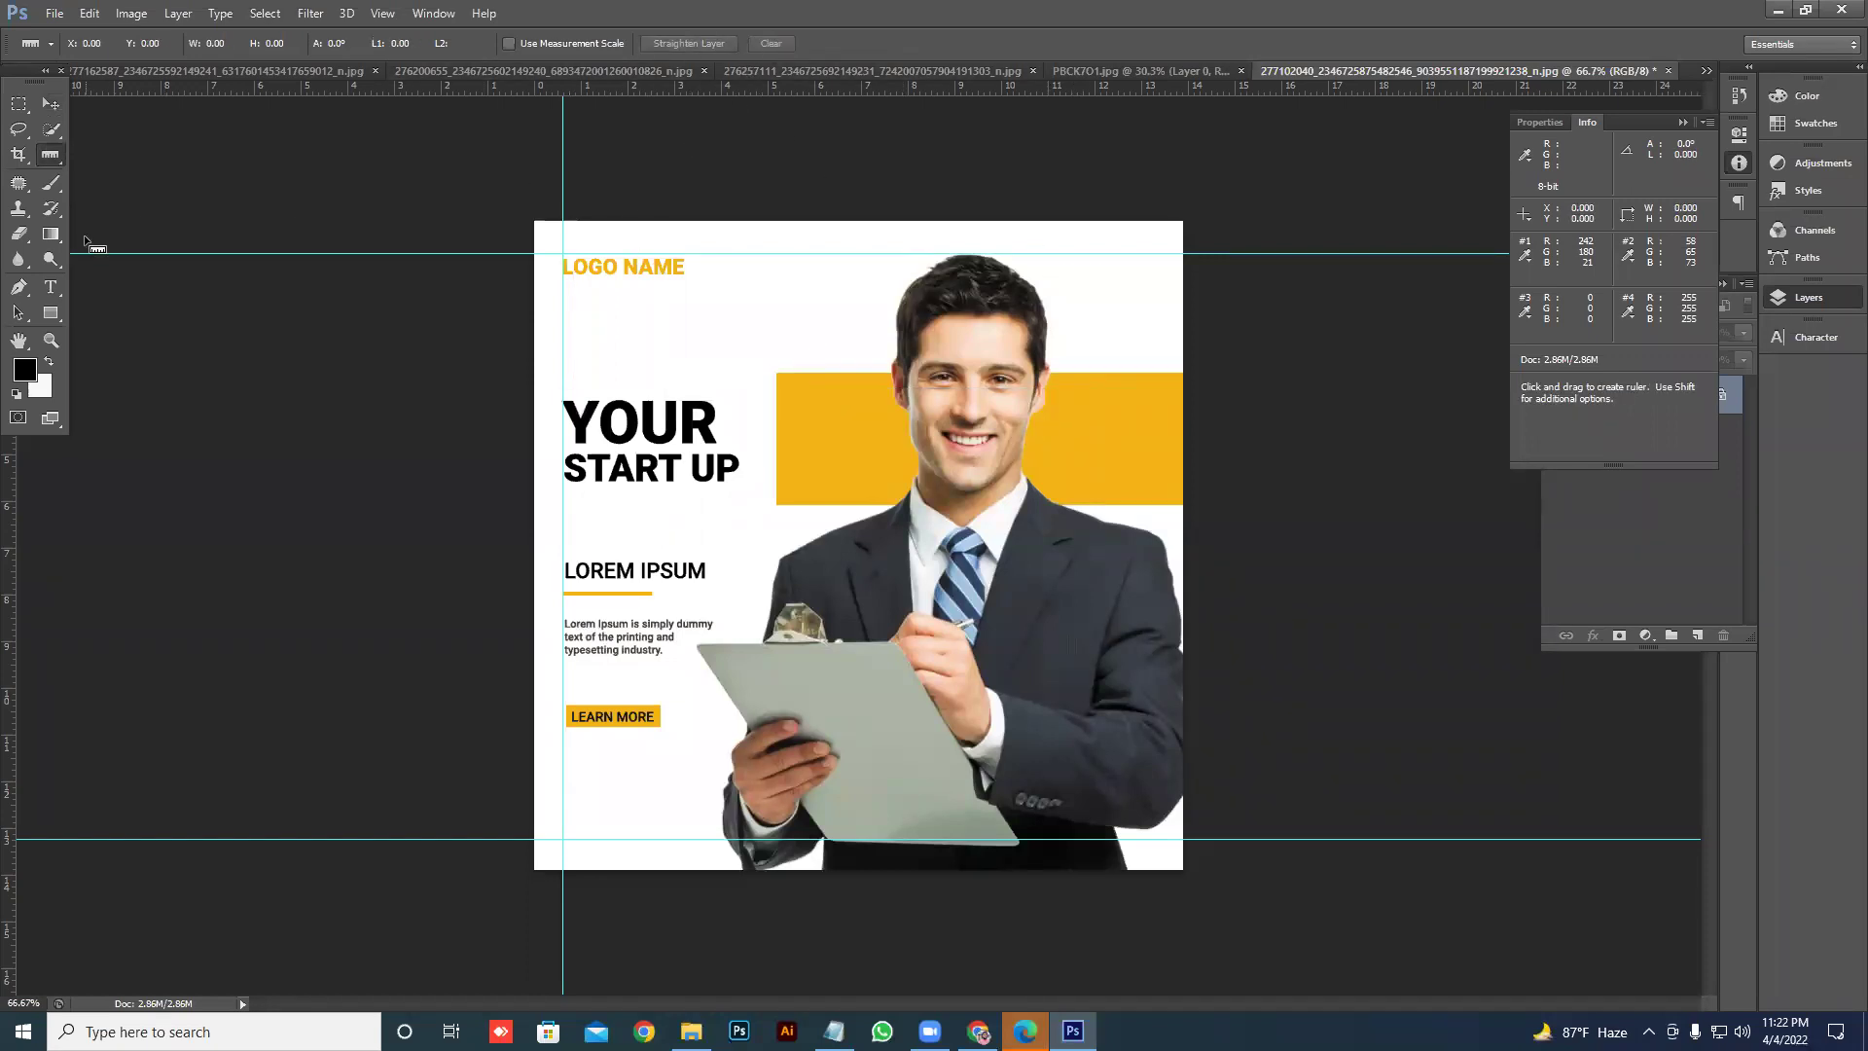
- Add a vertical guide at the right edge and a horizontal guide below LOGO NAME
{"action": "left_click", "coordinate": [51, 104]}
{"action": "left_click_drag", "start_coordinate": [8, 550], "coordinate": [1149, 457]}
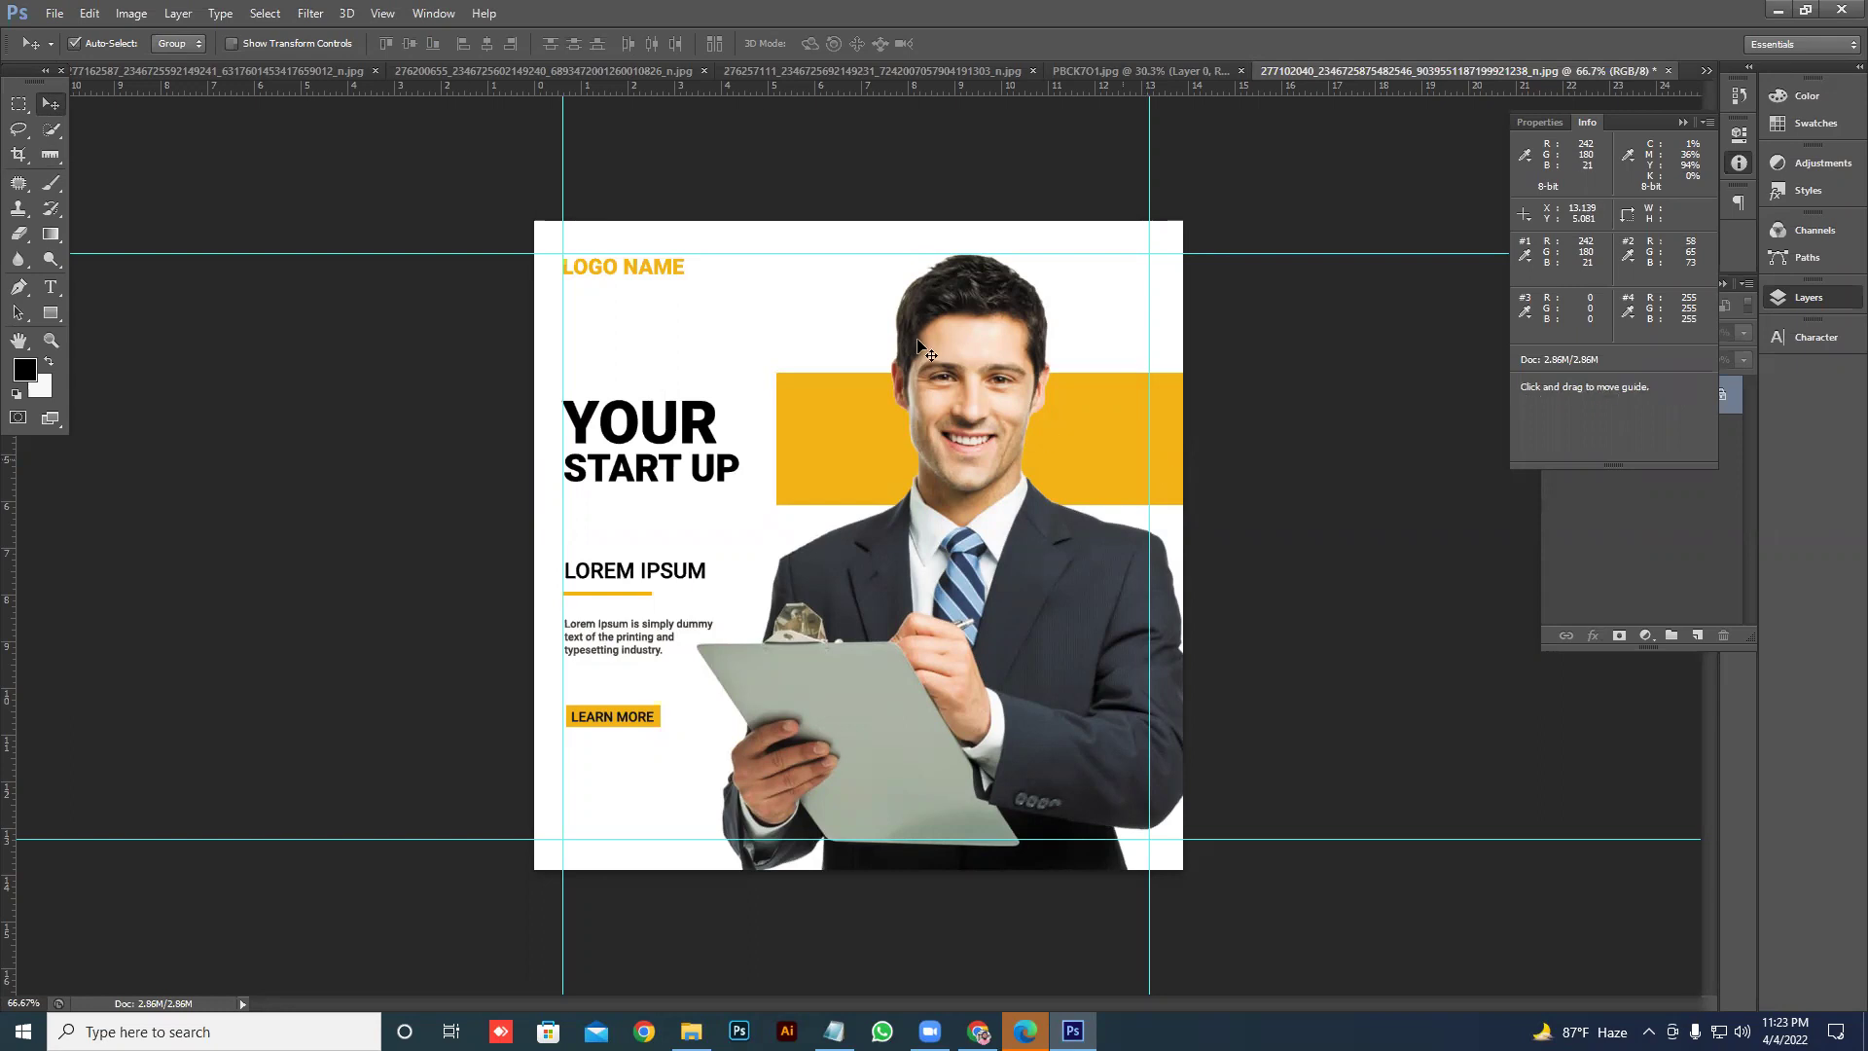
{"action": "left_click_drag", "start_coordinate": [738, 91], "coordinate": [765, 281]}
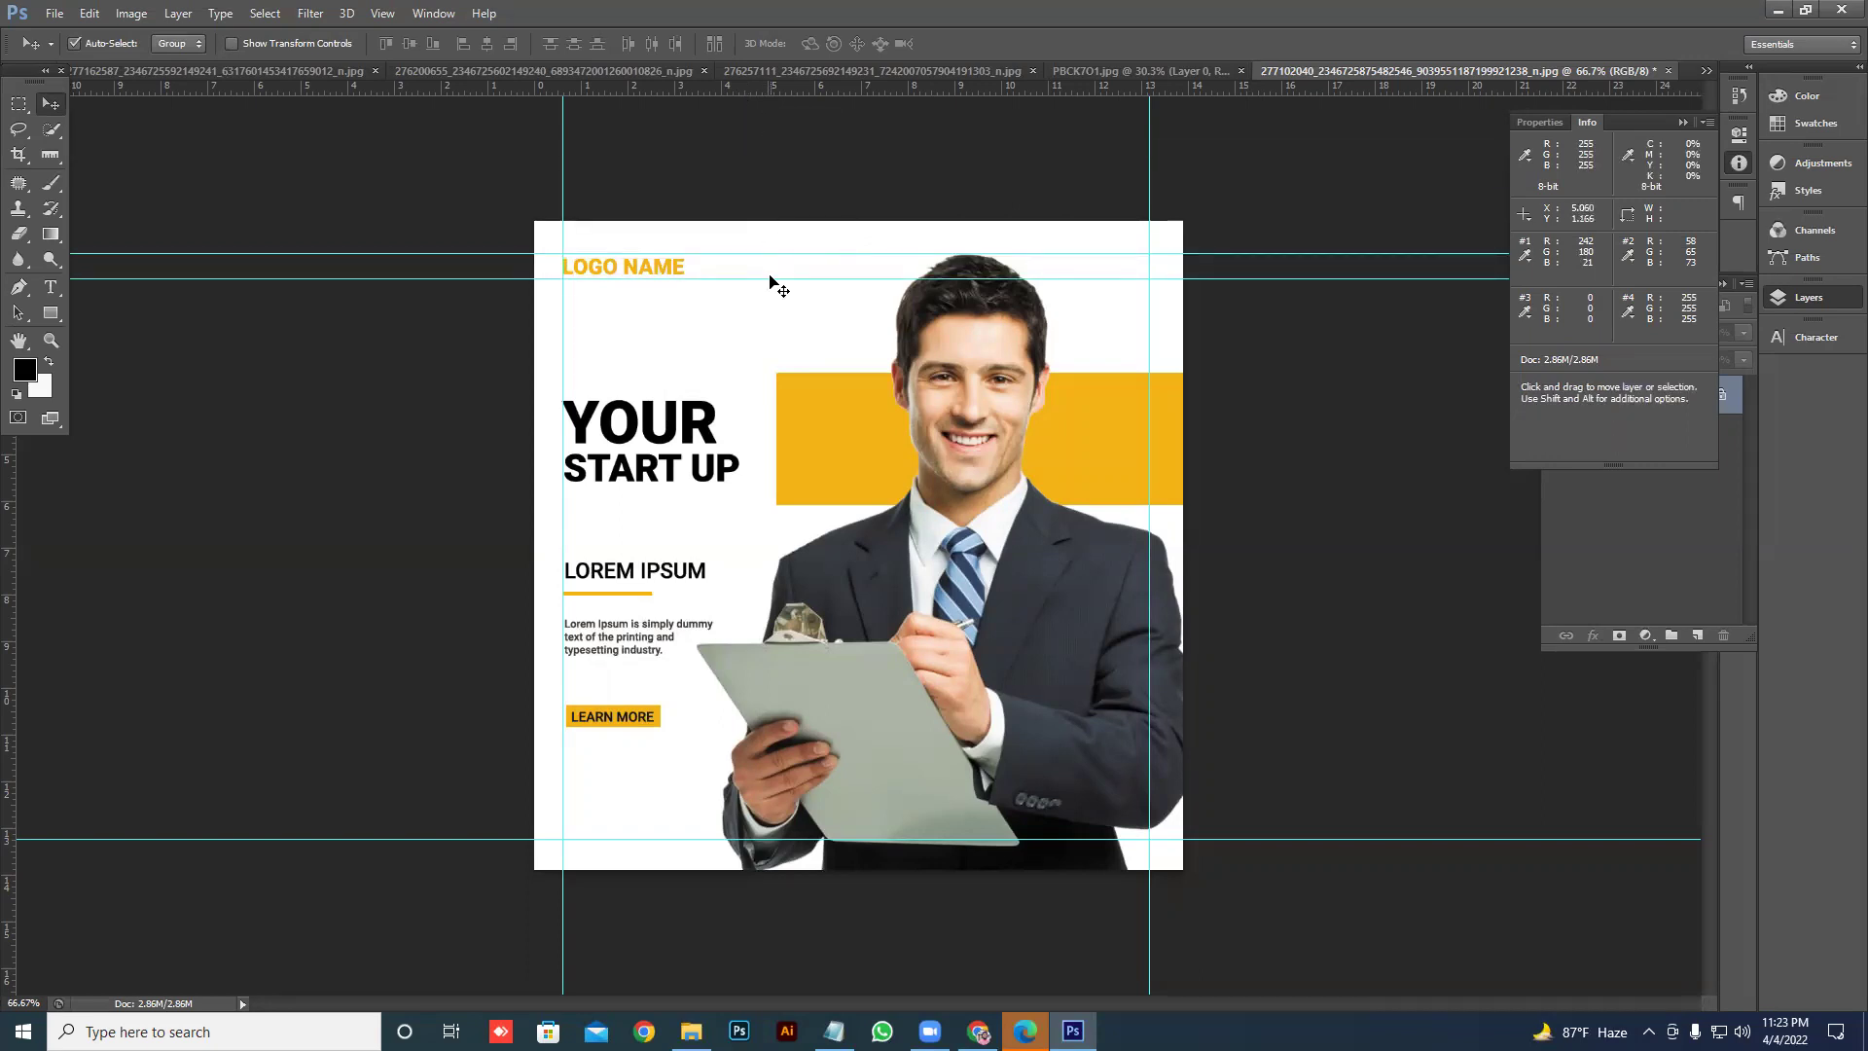
- Hide the rulers, toggle the grid with Ctrl+', and hide extras with Ctrl+H
{"action": "key", "text": "ctrl+r"}
{"action": "key", "text": "ctrl+apostrophe"}
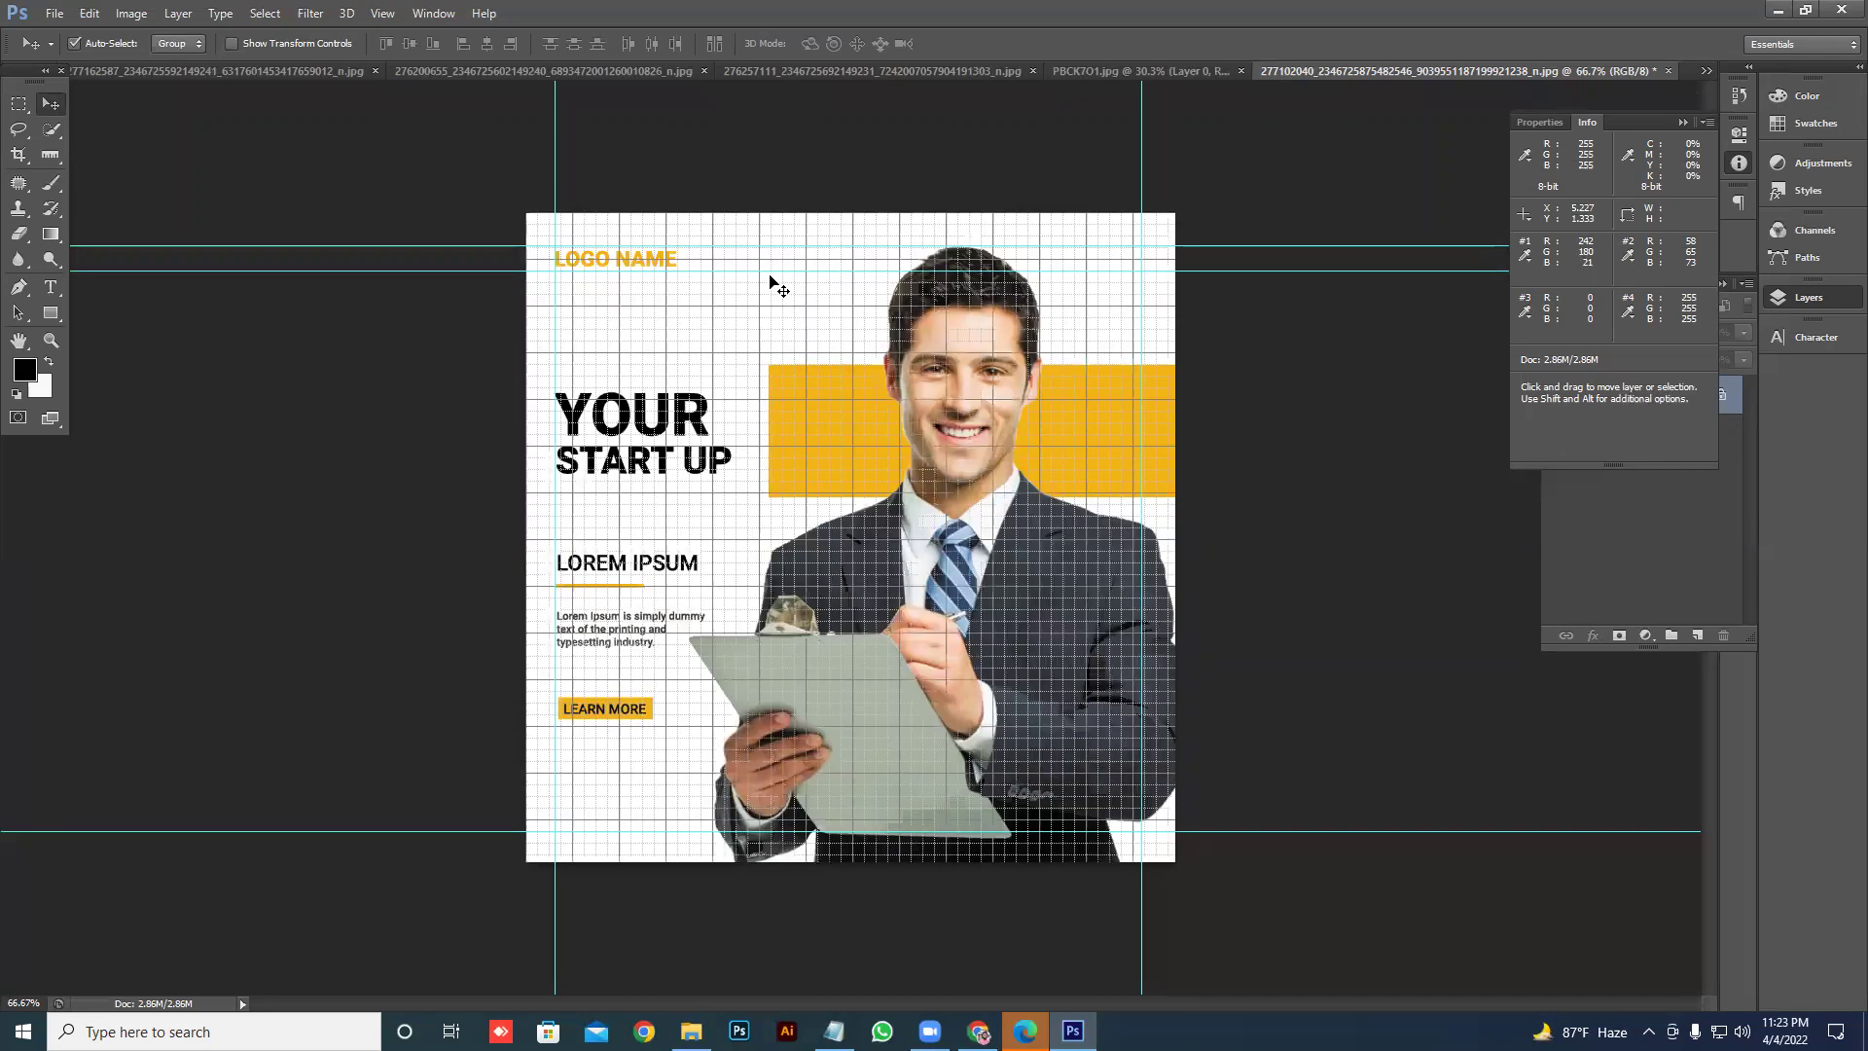
{"action": "key", "text": "ctrl+h"}
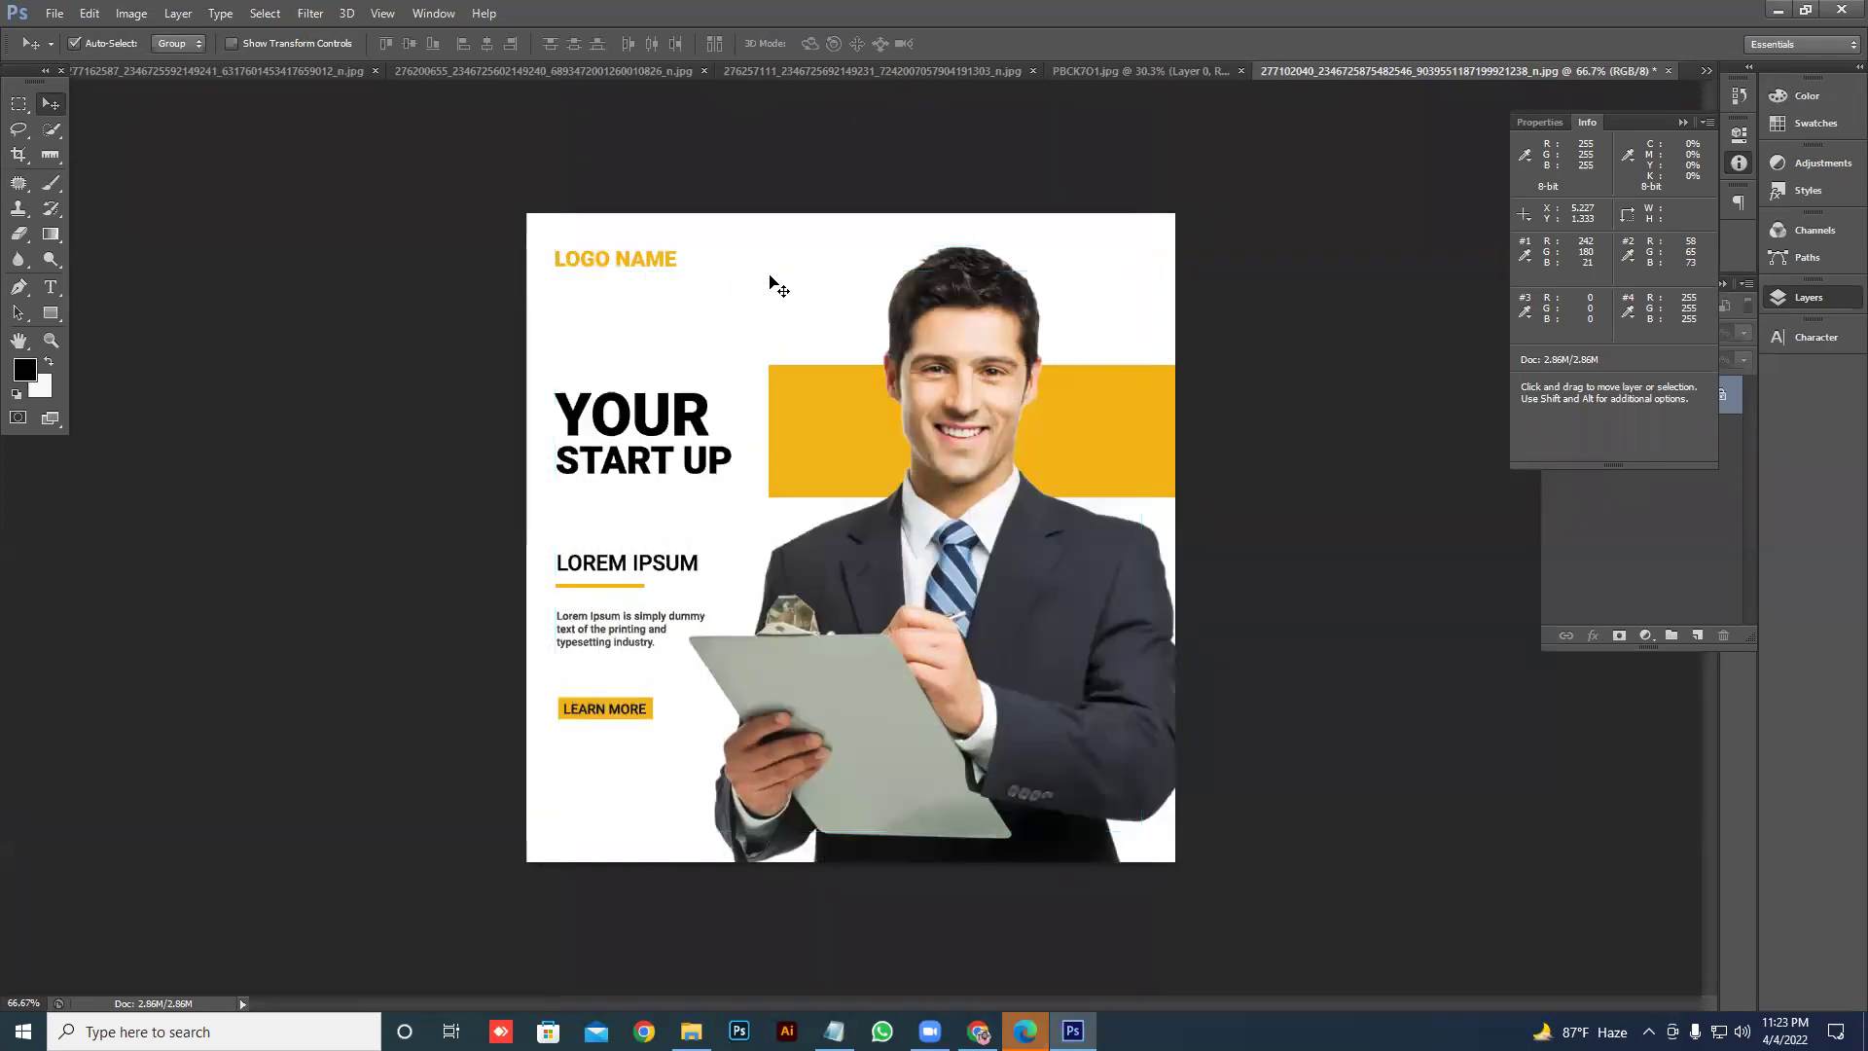
- Pin a note above the man's head and type 'fghsfjhj' in the Notes panel
{"action": "left_click", "coordinate": [57, 161]}
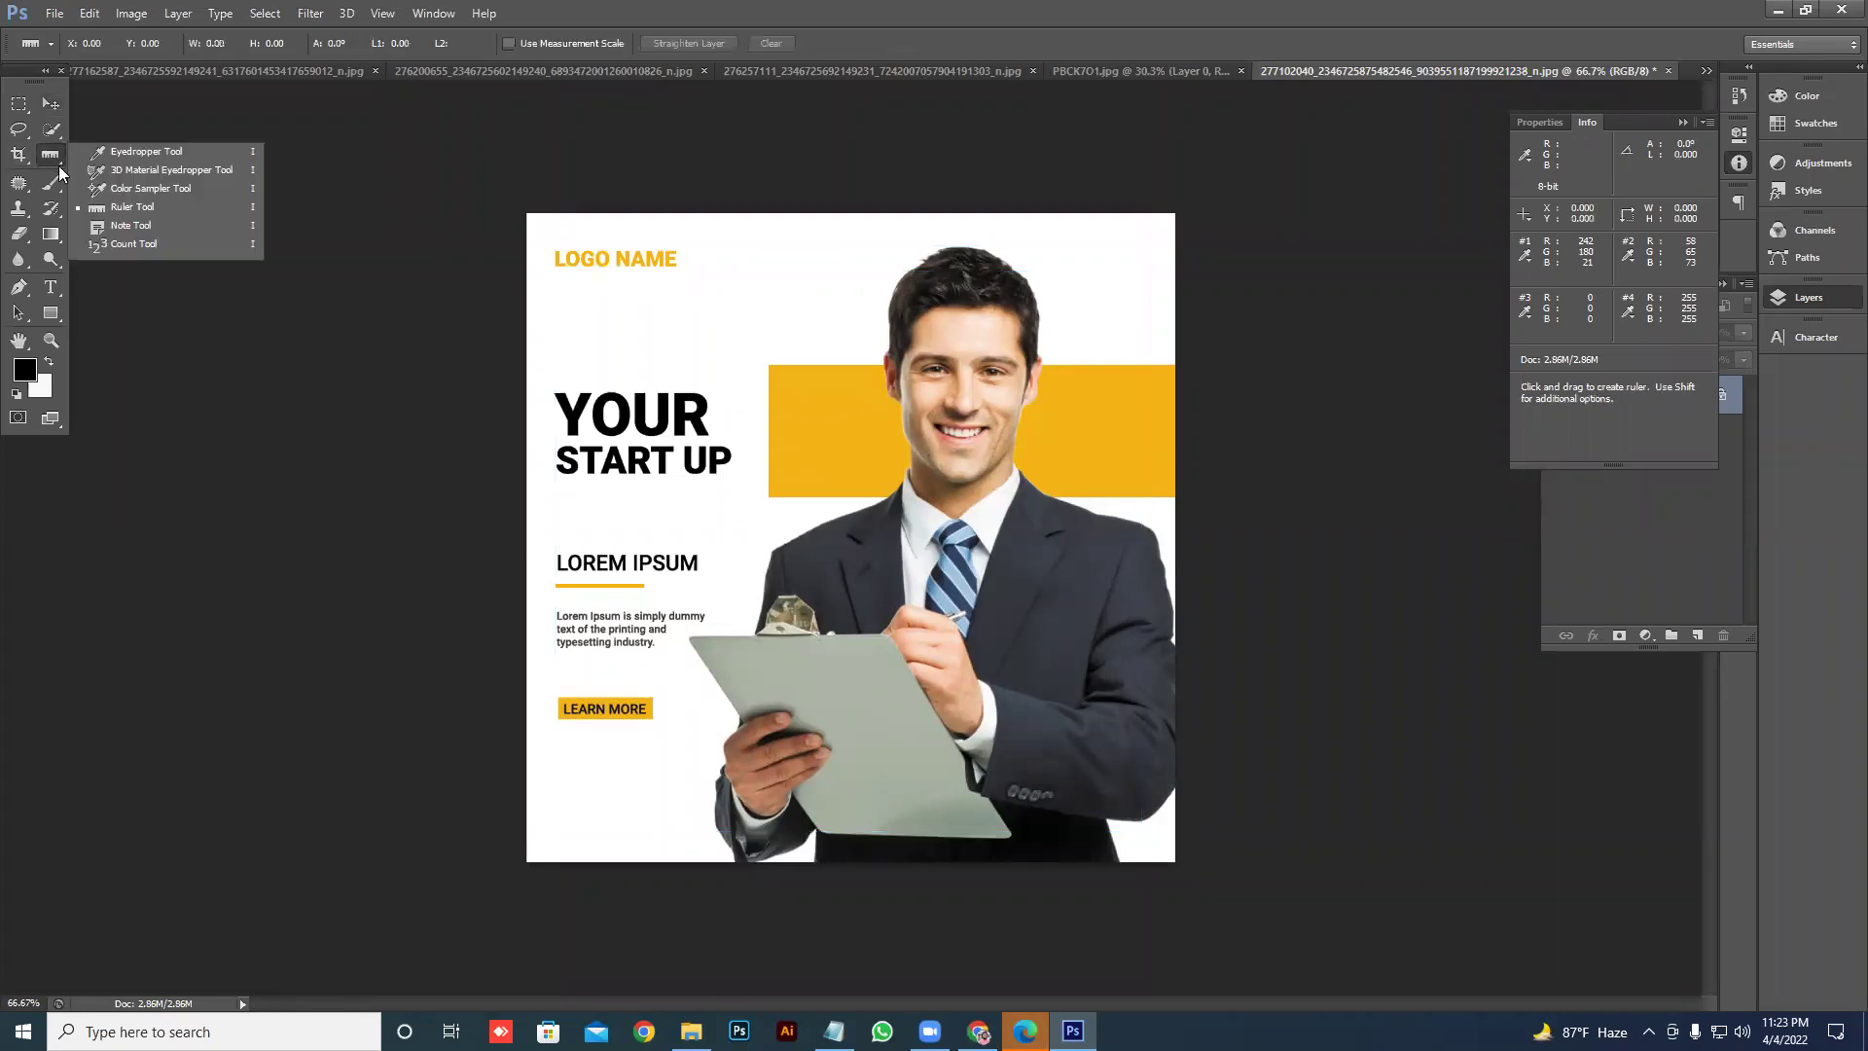
{"action": "left_click", "coordinate": [148, 222]}
{"action": "left_click", "coordinate": [855, 282]}
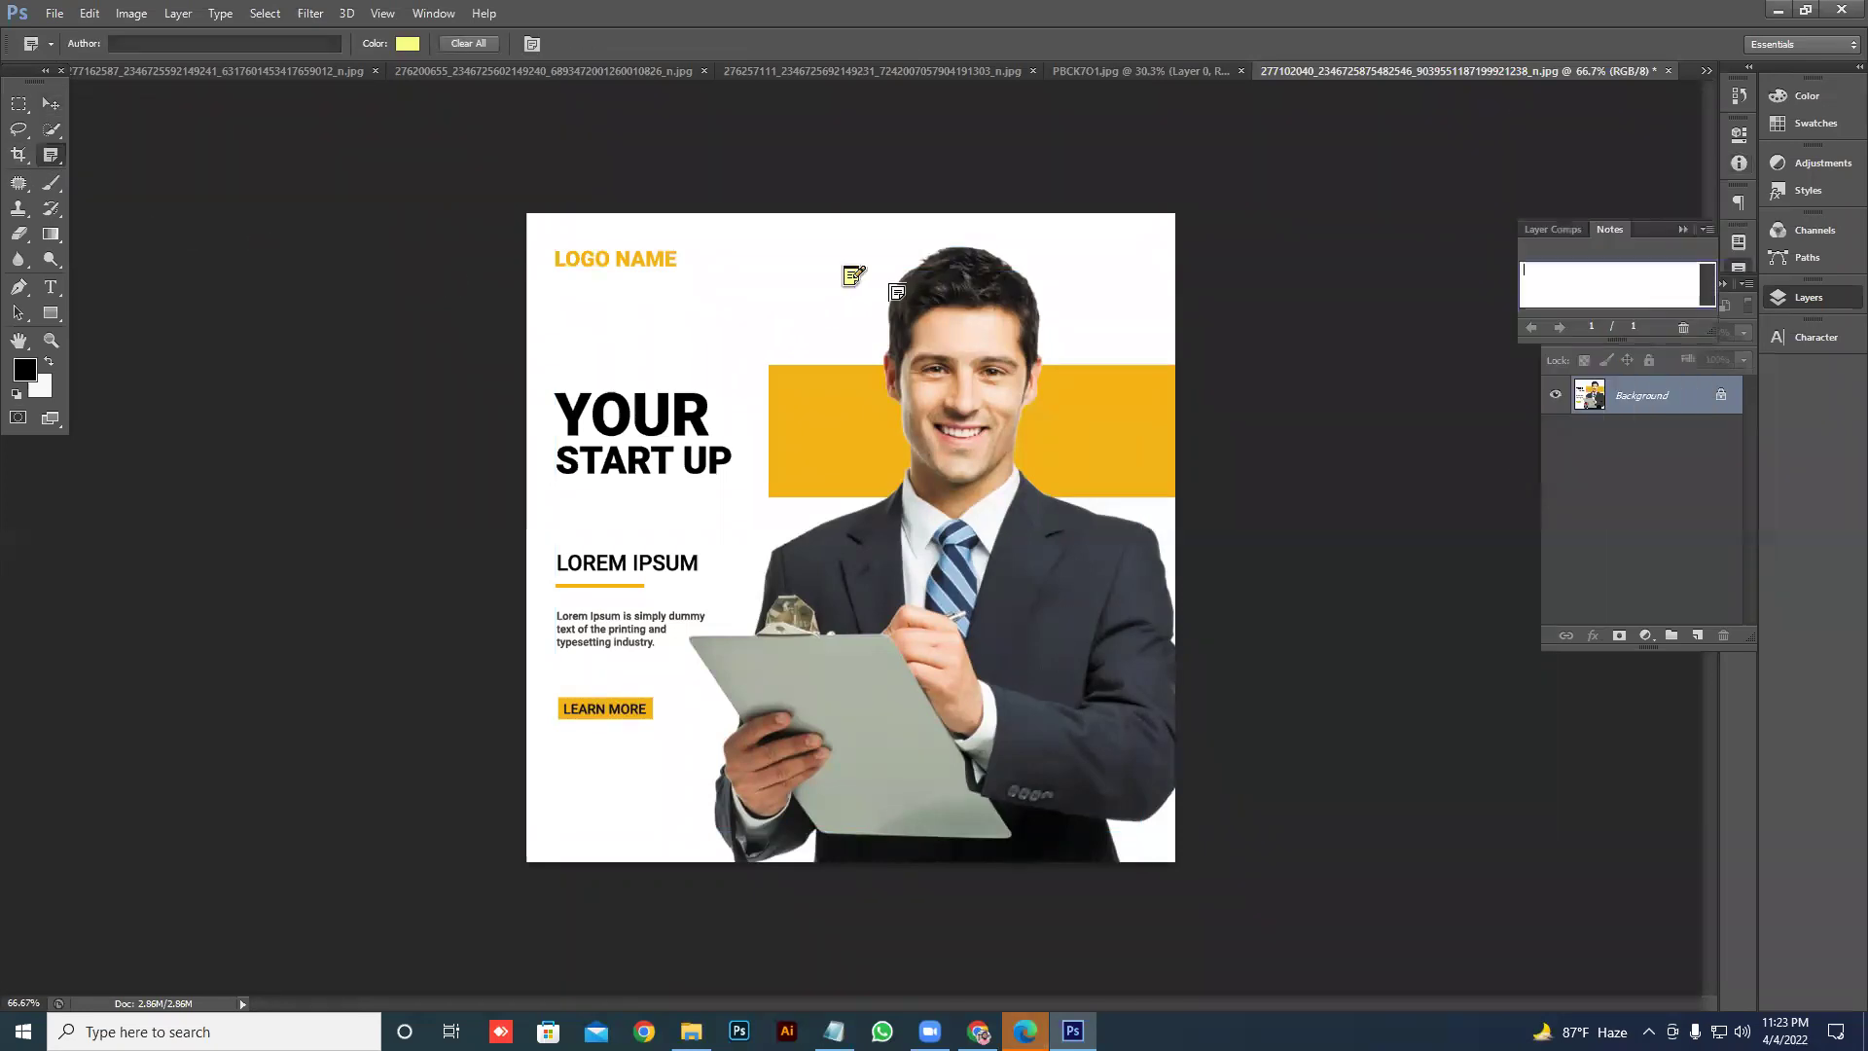
{"action": "left_click_drag", "start_coordinate": [1621, 235], "coordinate": [1261, 200]}
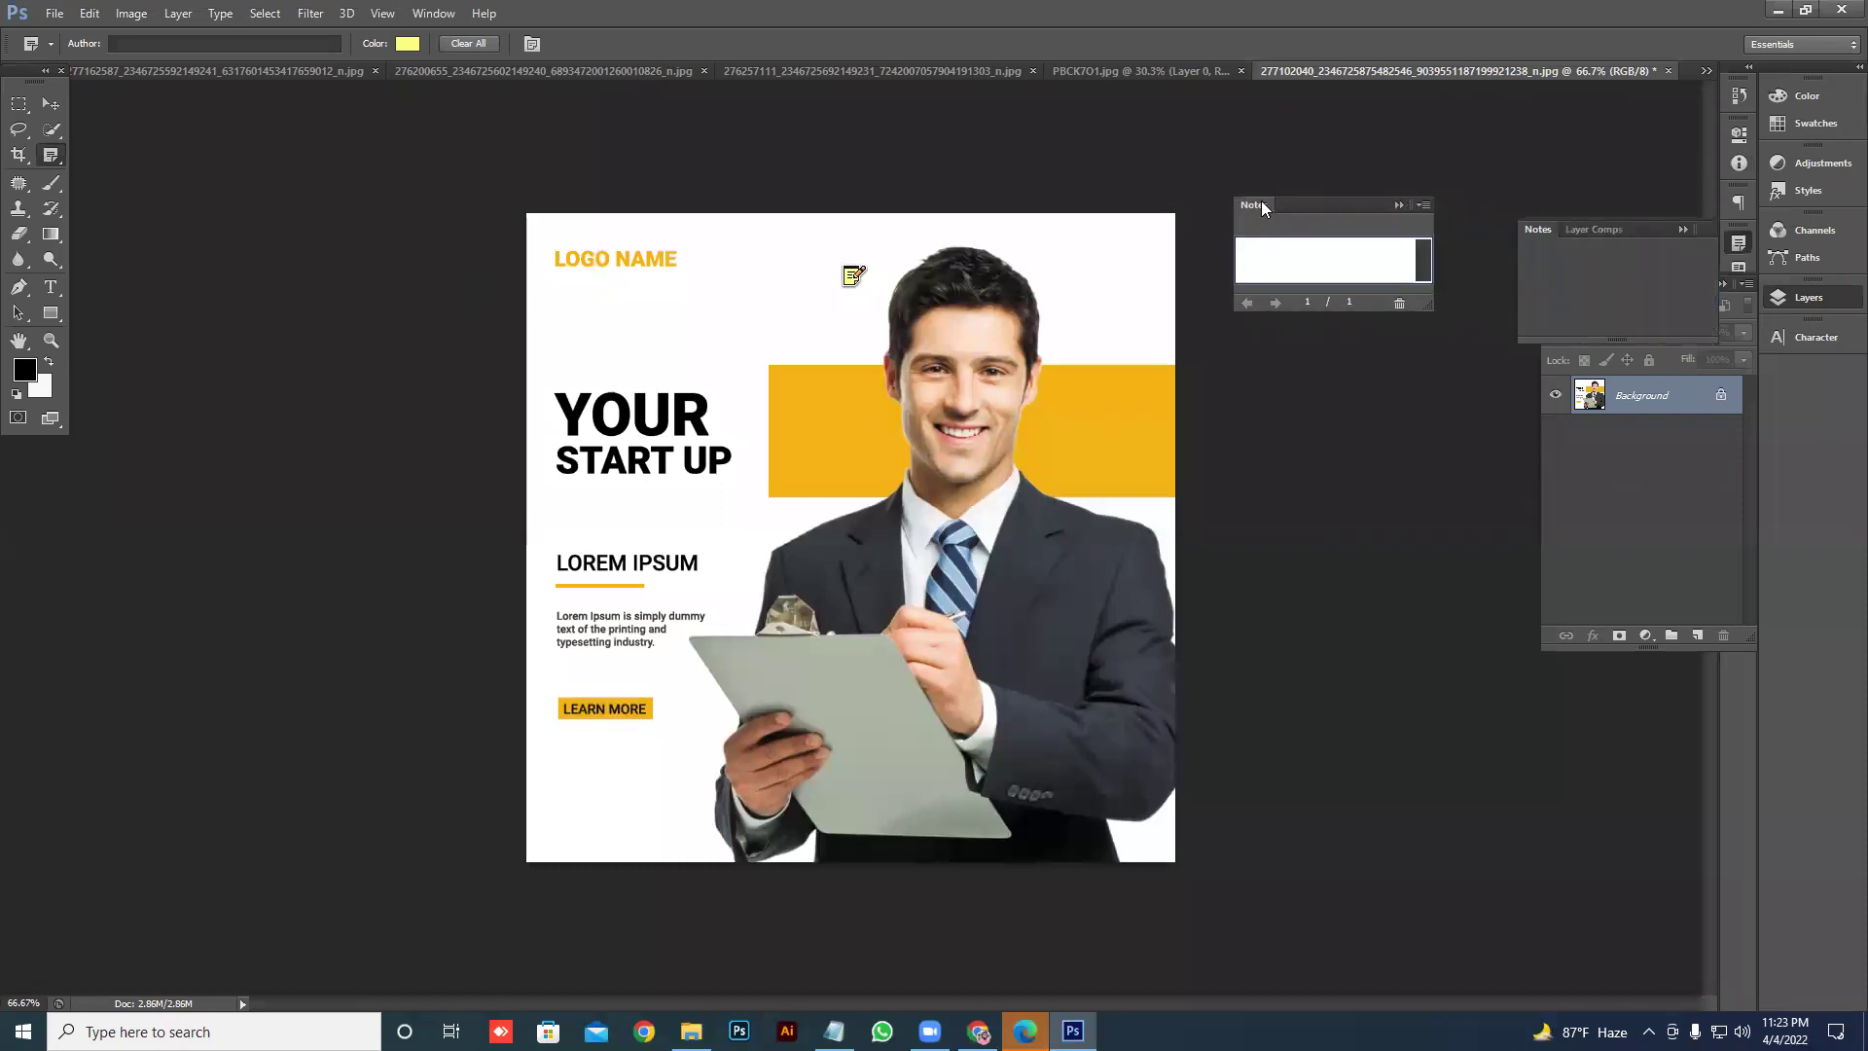
{"action": "type", "text": "fghsfjhj"}
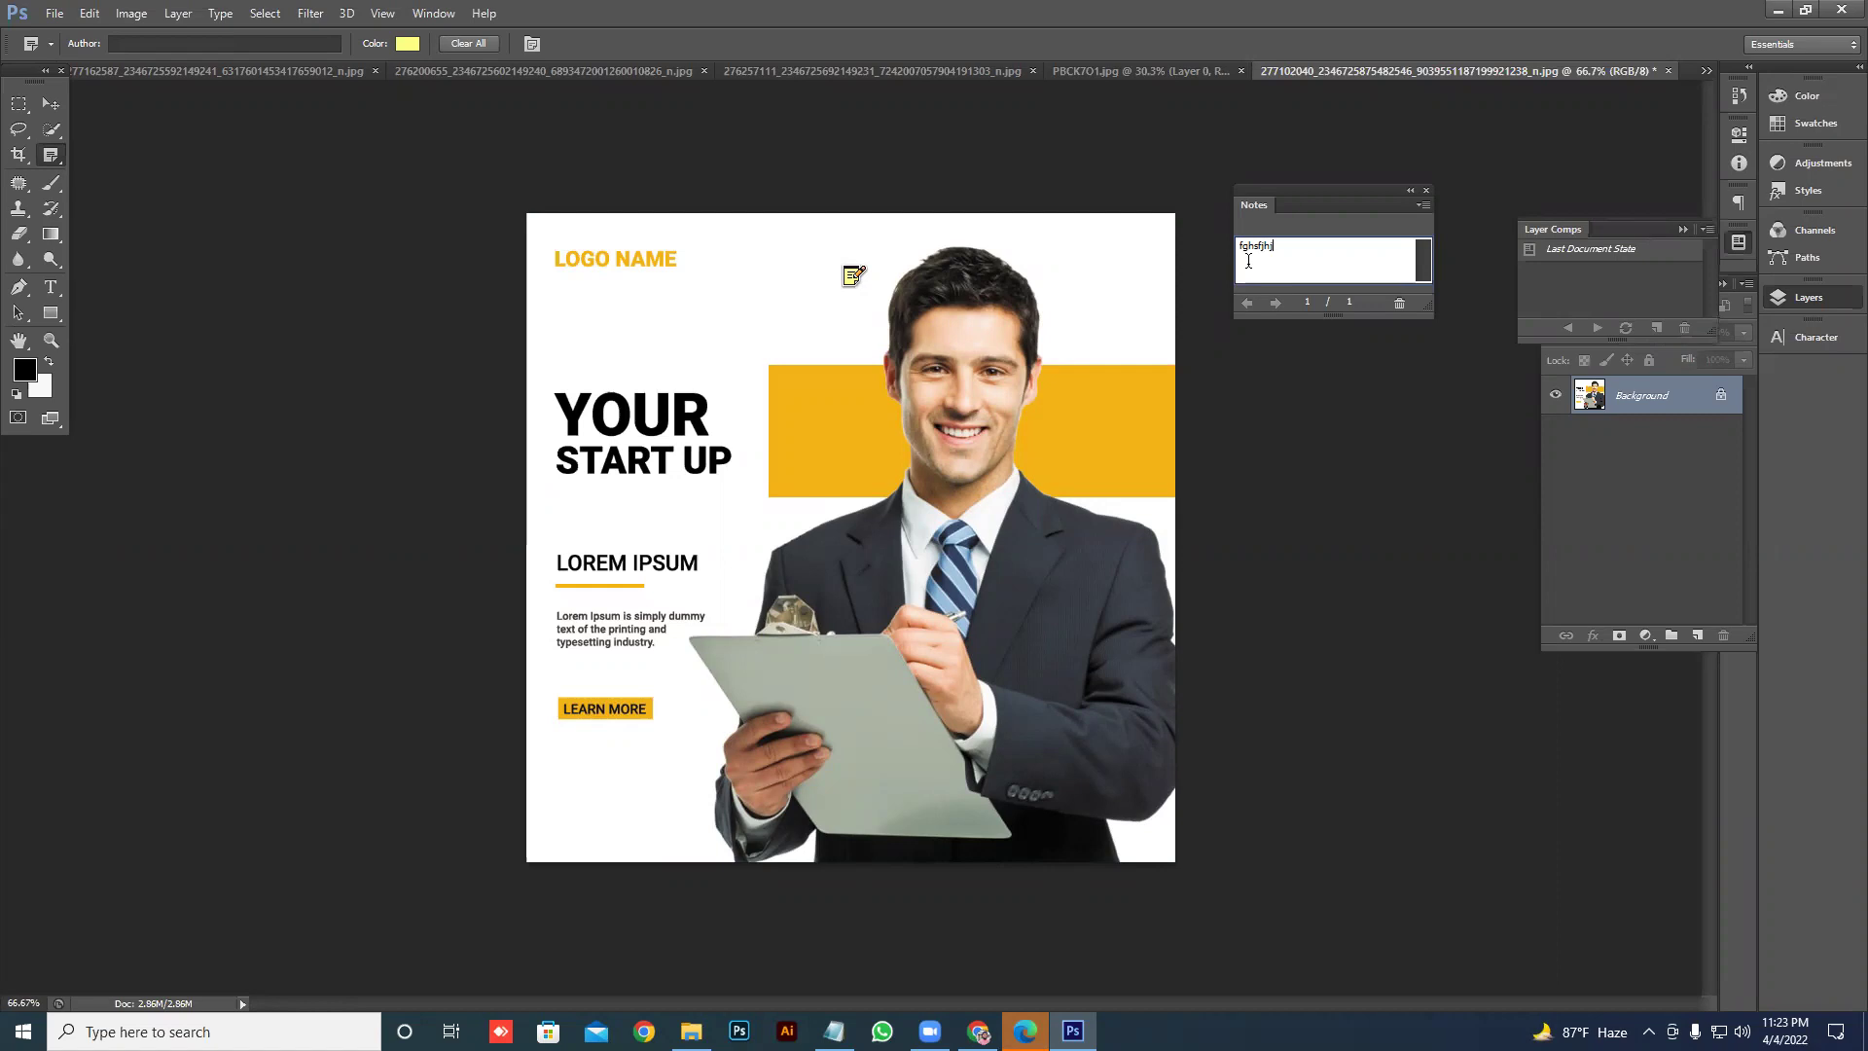
- Erase the note text, close the Notes panel, and confirm clearing all notes
{"action": "key", "text": "ctrl+a"}
{"action": "key", "text": "BackSpace"}
{"action": "left_click", "coordinate": [1426, 191]}
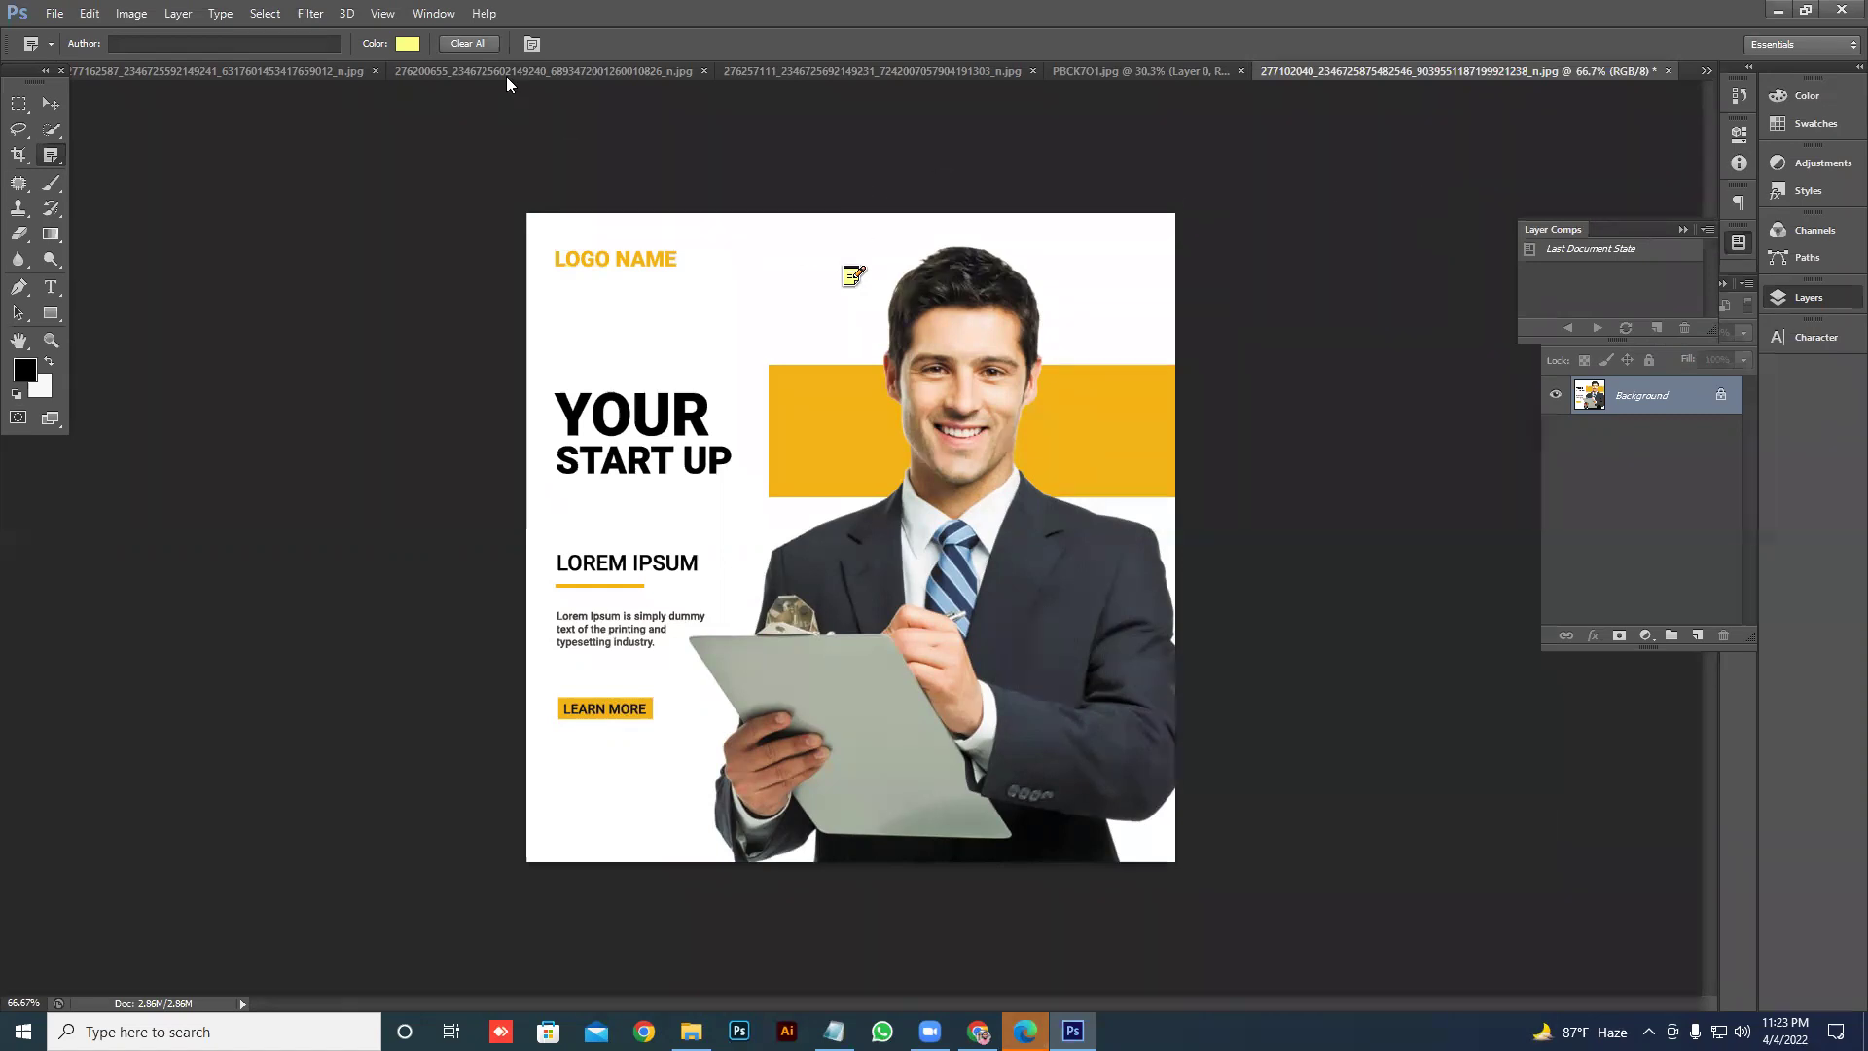
{"action": "left_click", "coordinate": [468, 44]}
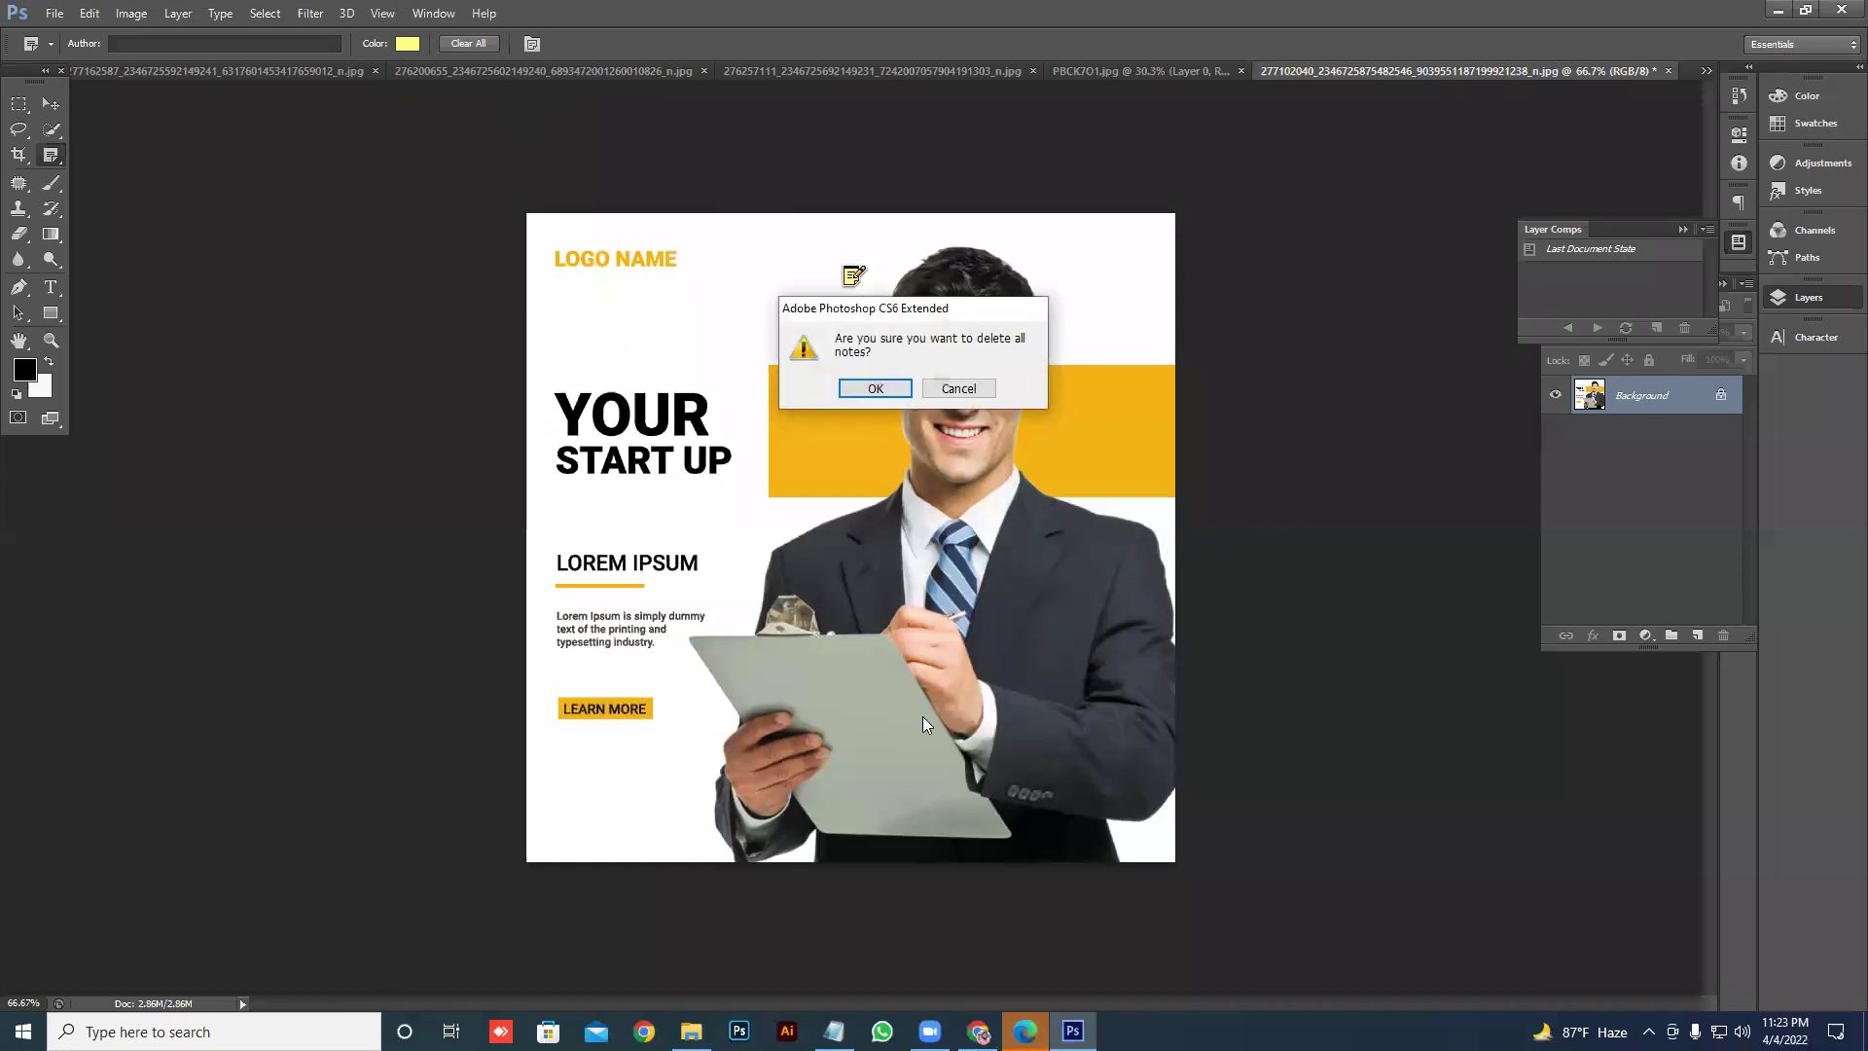
{"action": "left_click", "coordinate": [877, 394]}
{"action": "left_click", "coordinate": [50, 104]}
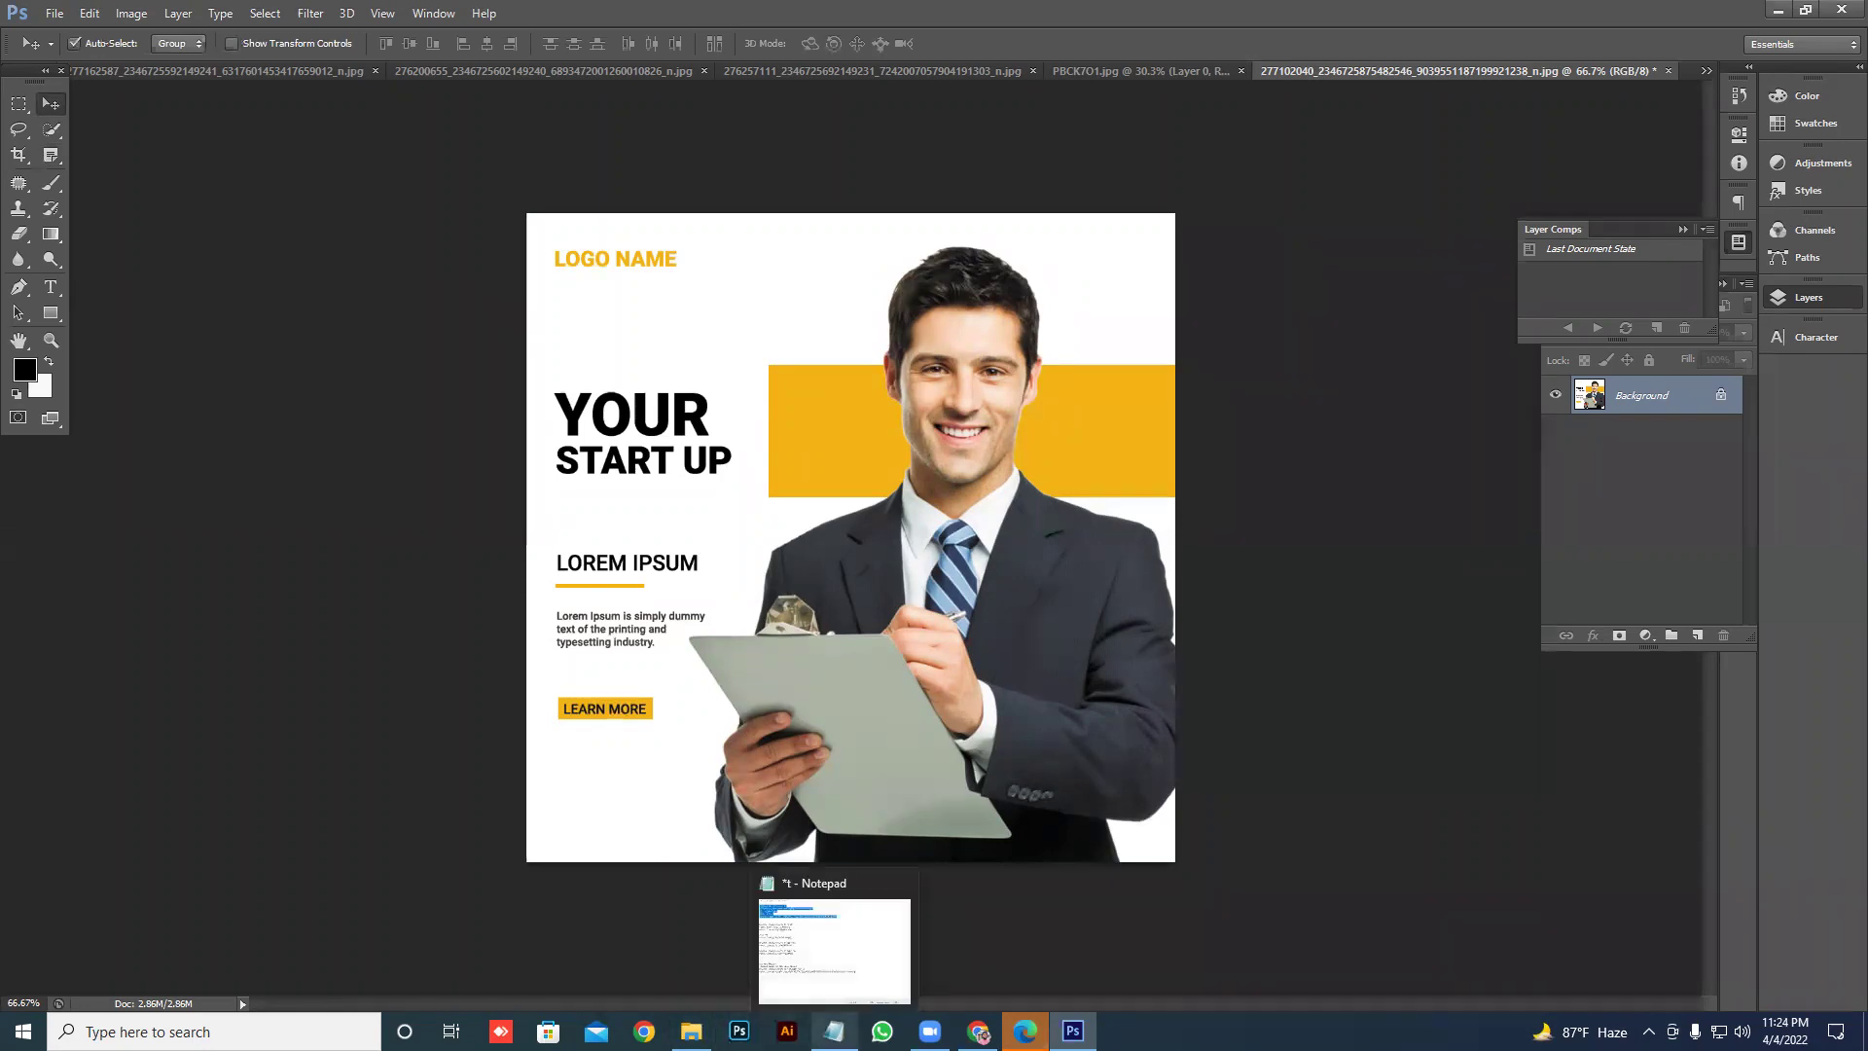
{"action": "left_click", "coordinate": [834, 1031]}
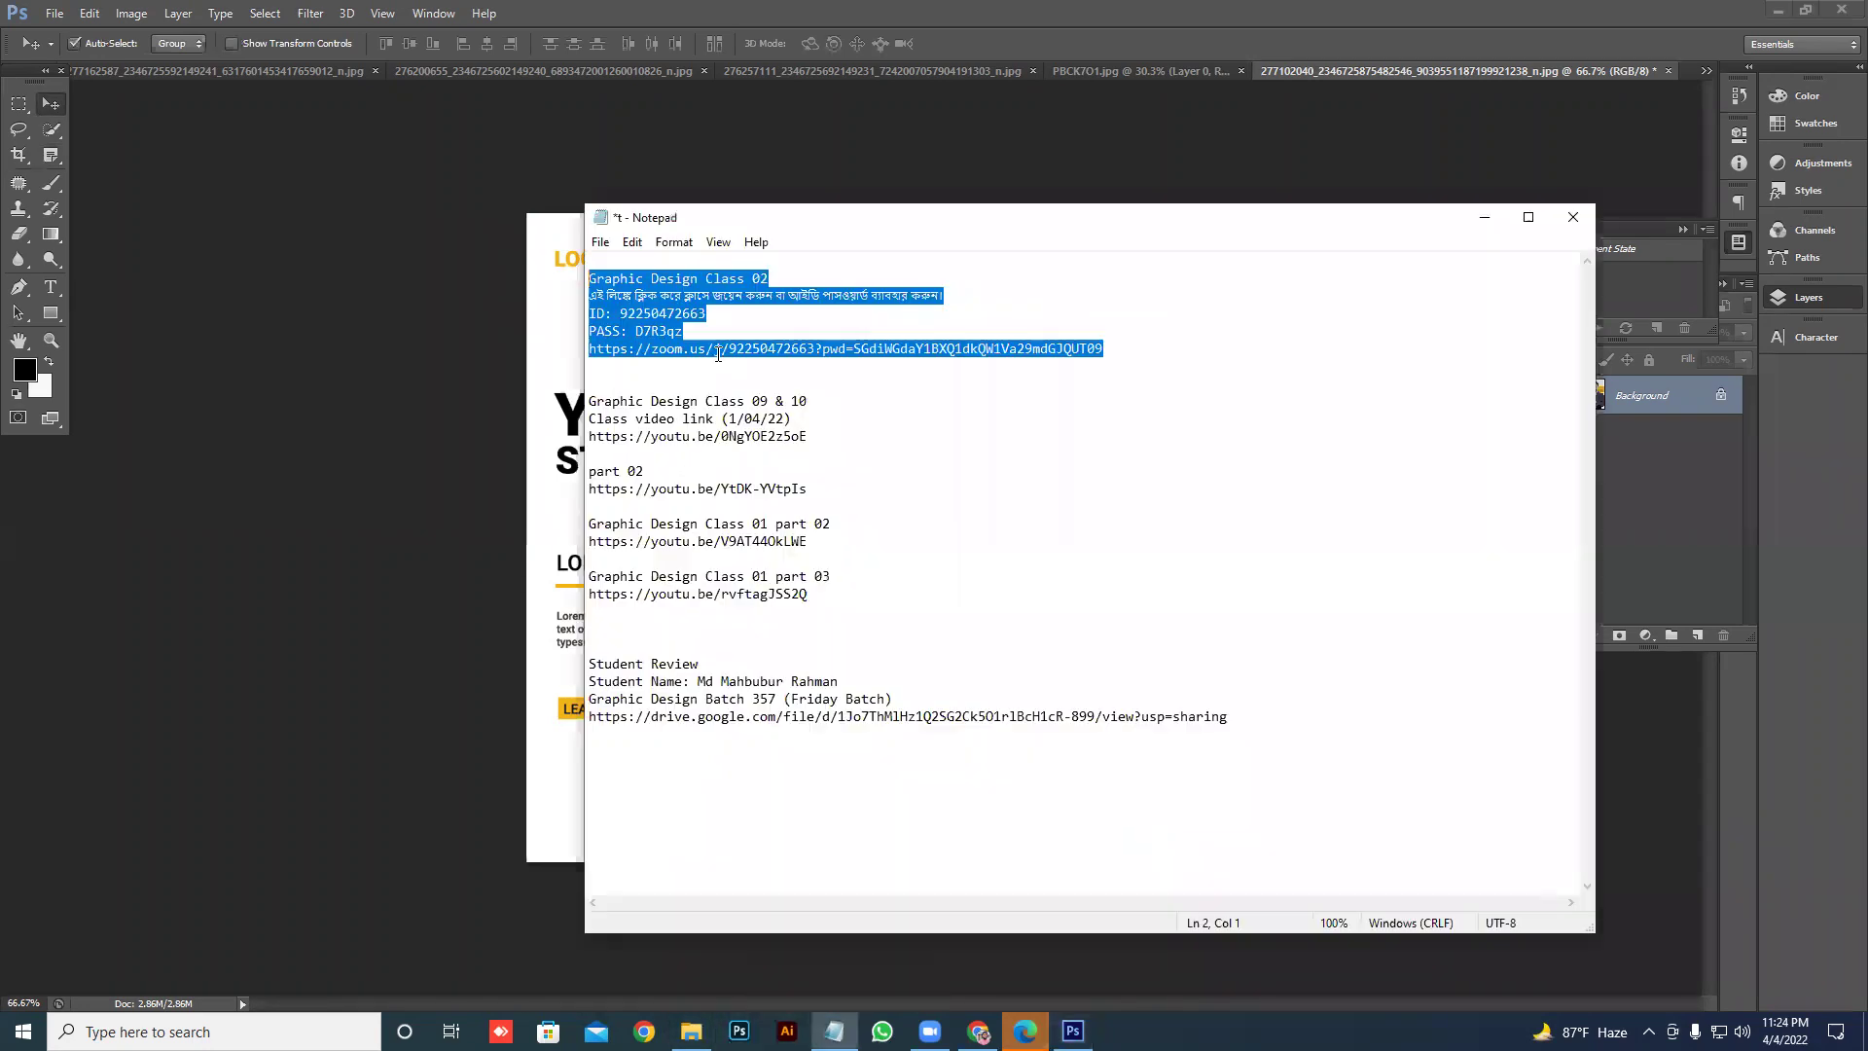
{"action": "left_click", "coordinate": [730, 297]}
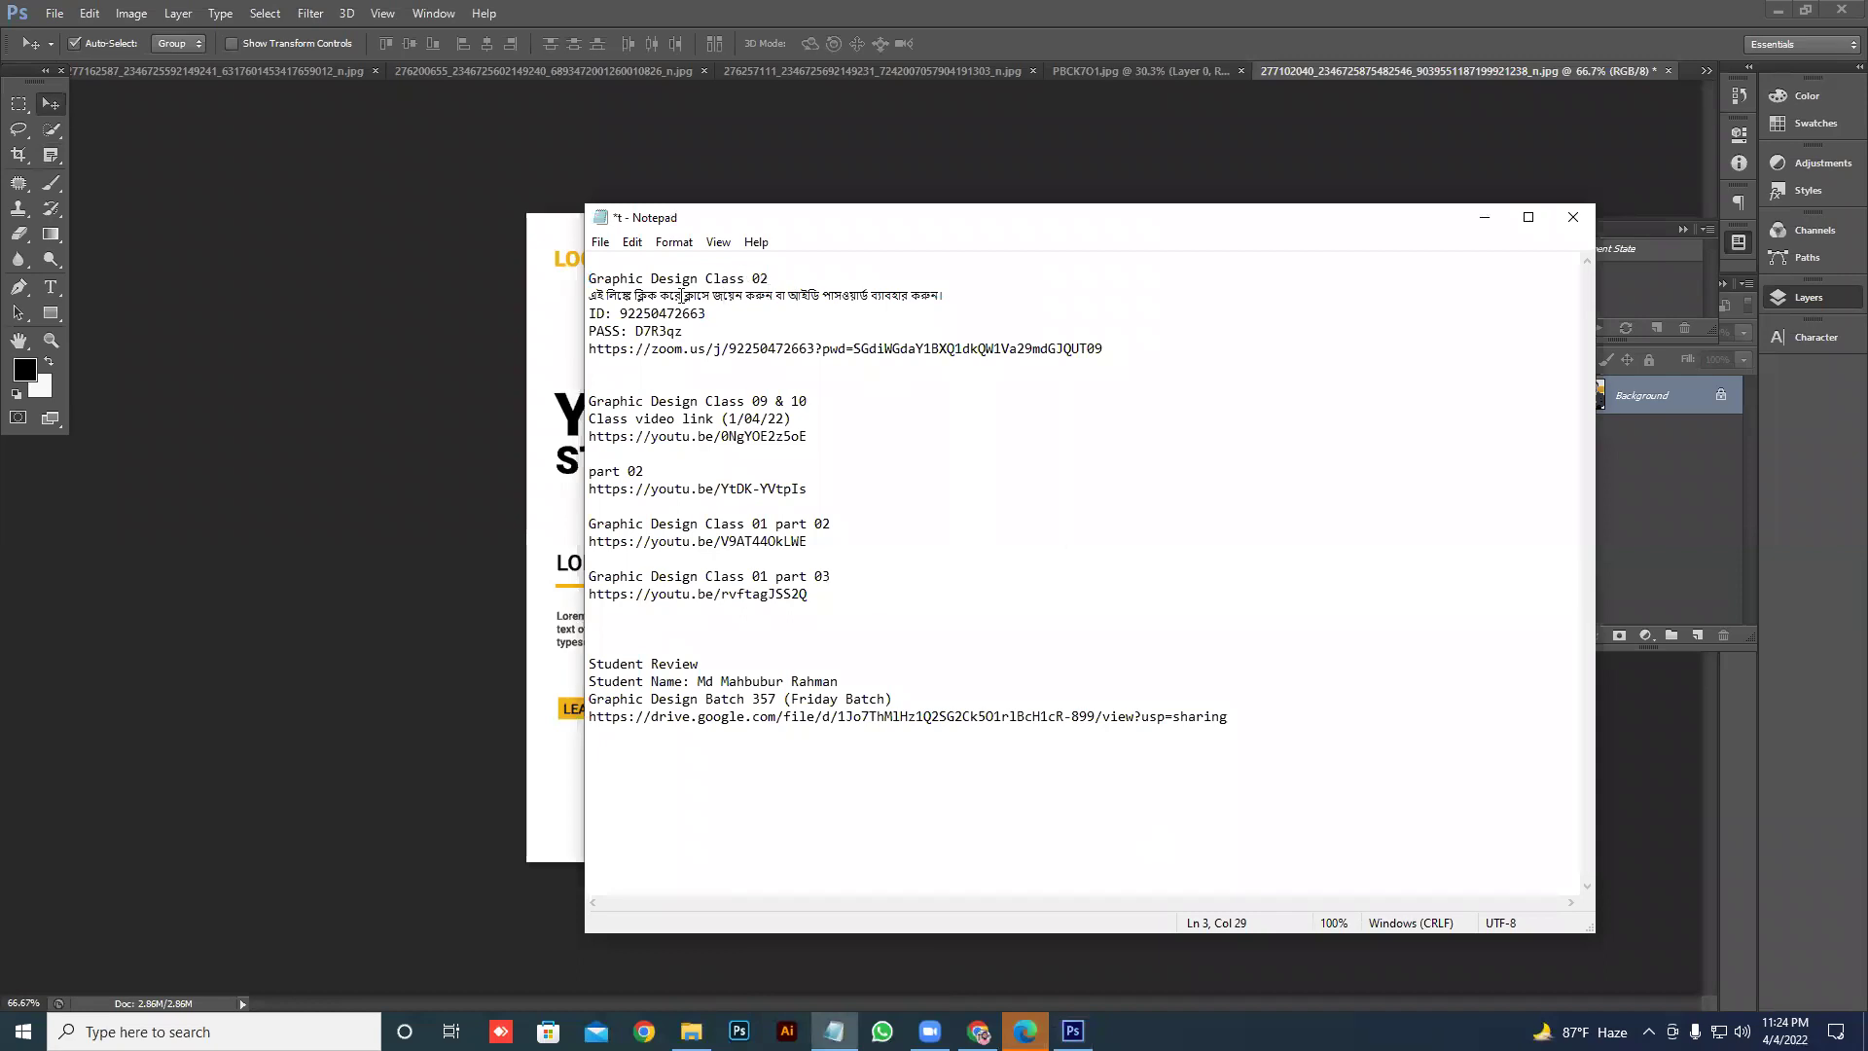
{"action": "left_click", "coordinate": [1484, 217]}
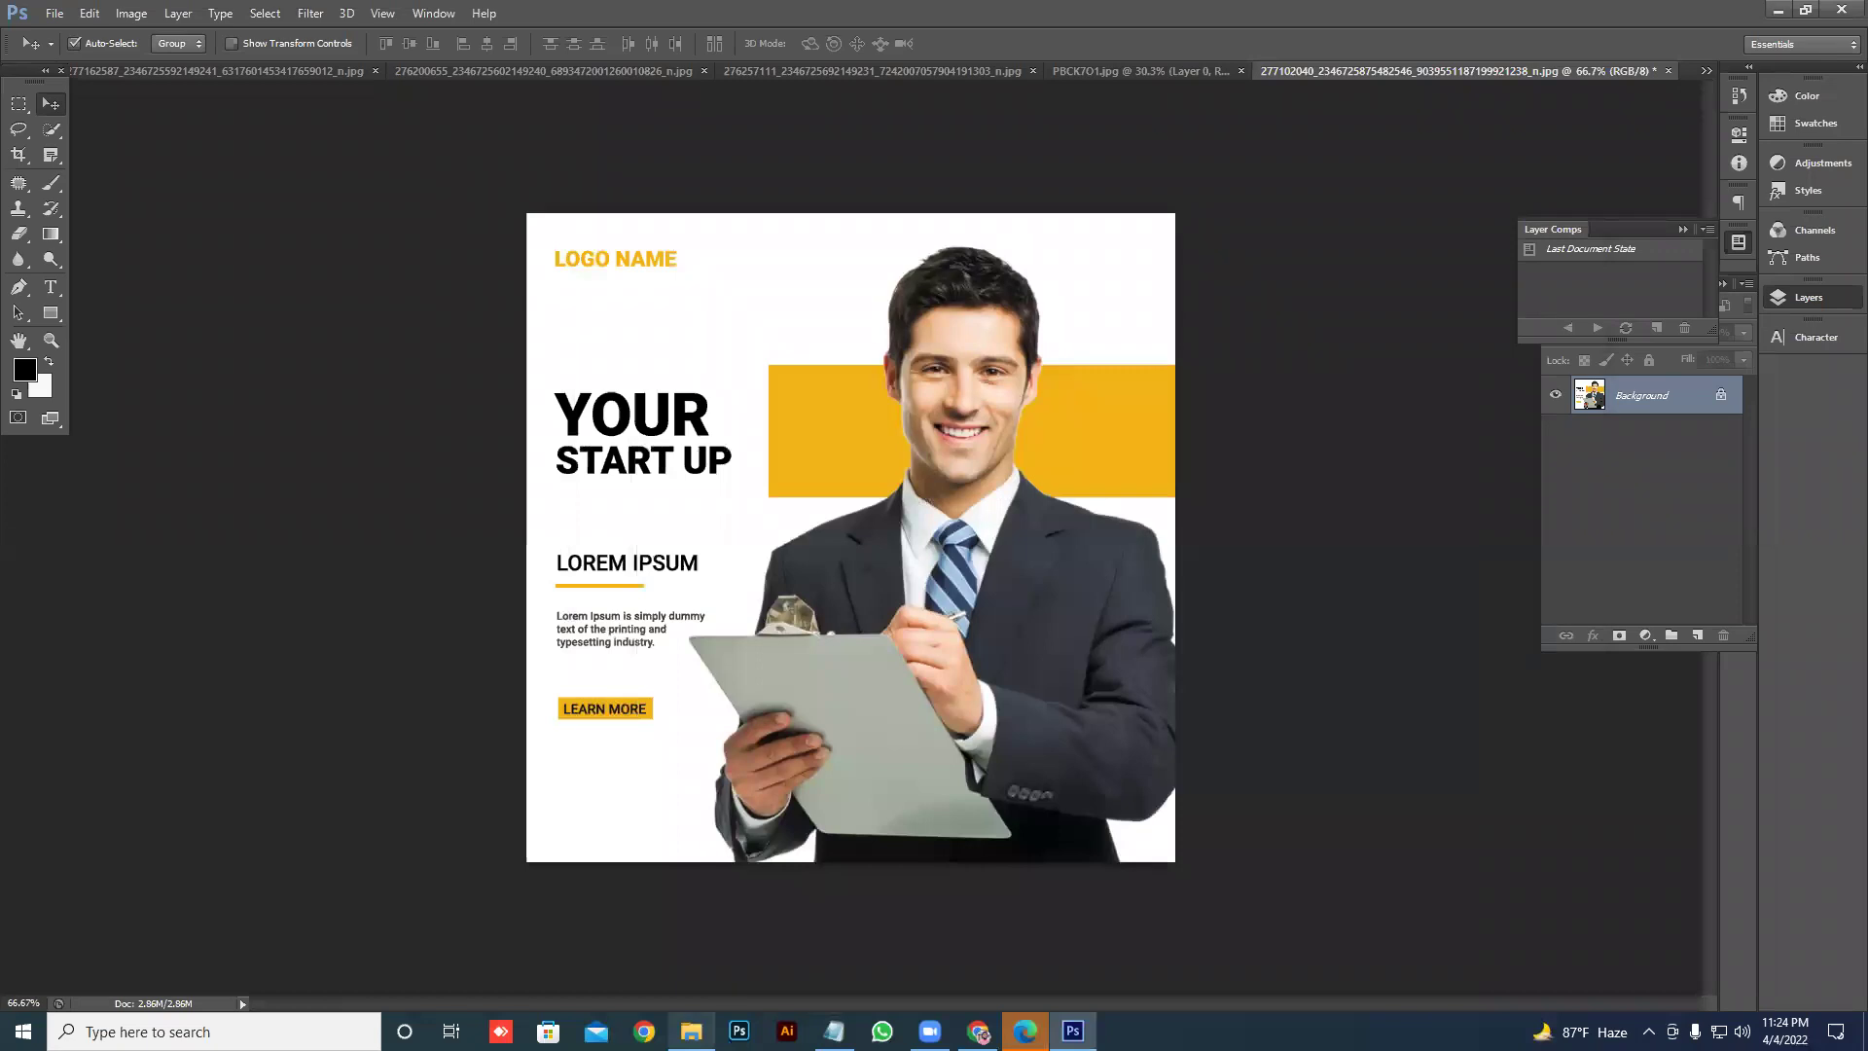
- Create a New Text Document in the images folder and open it in Notepad
{"action": "mouse_move", "coordinate": [692, 1031]}
{"action": "left_click", "coordinate": [715, 981]}
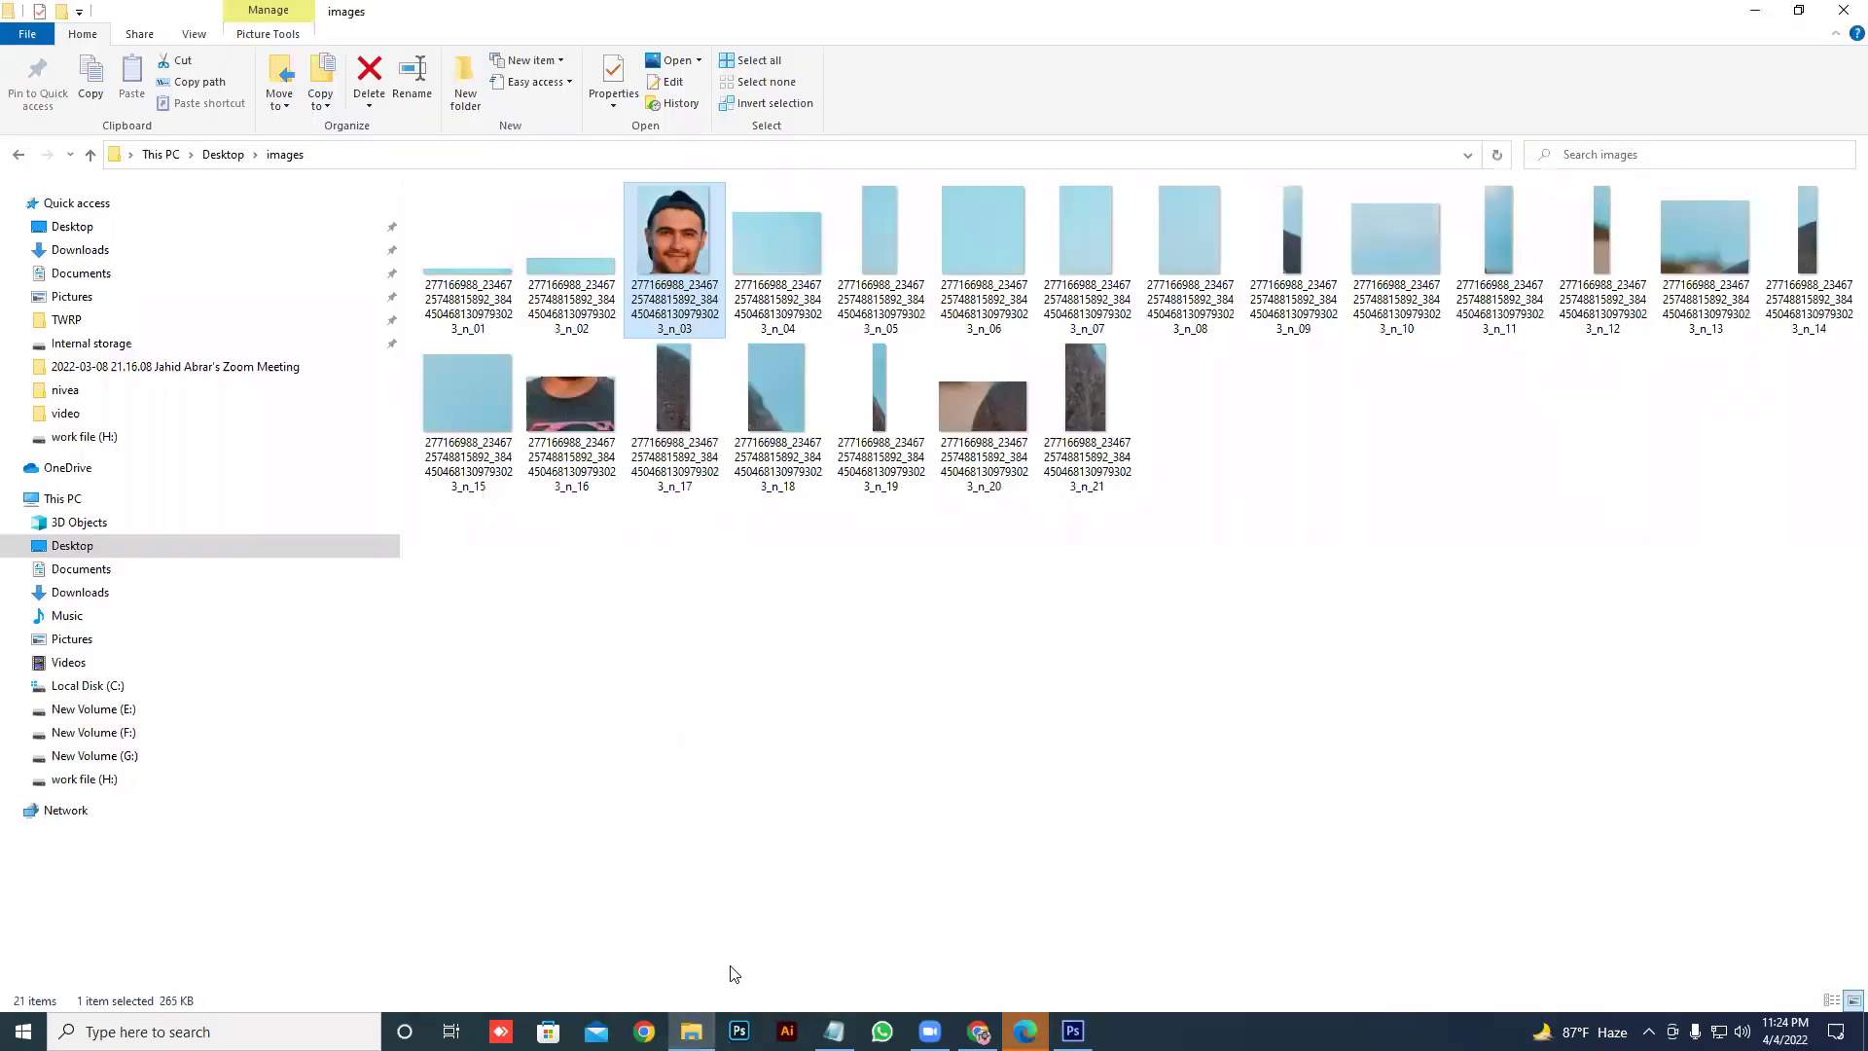
{"action": "right_click", "coordinate": [1323, 493]}
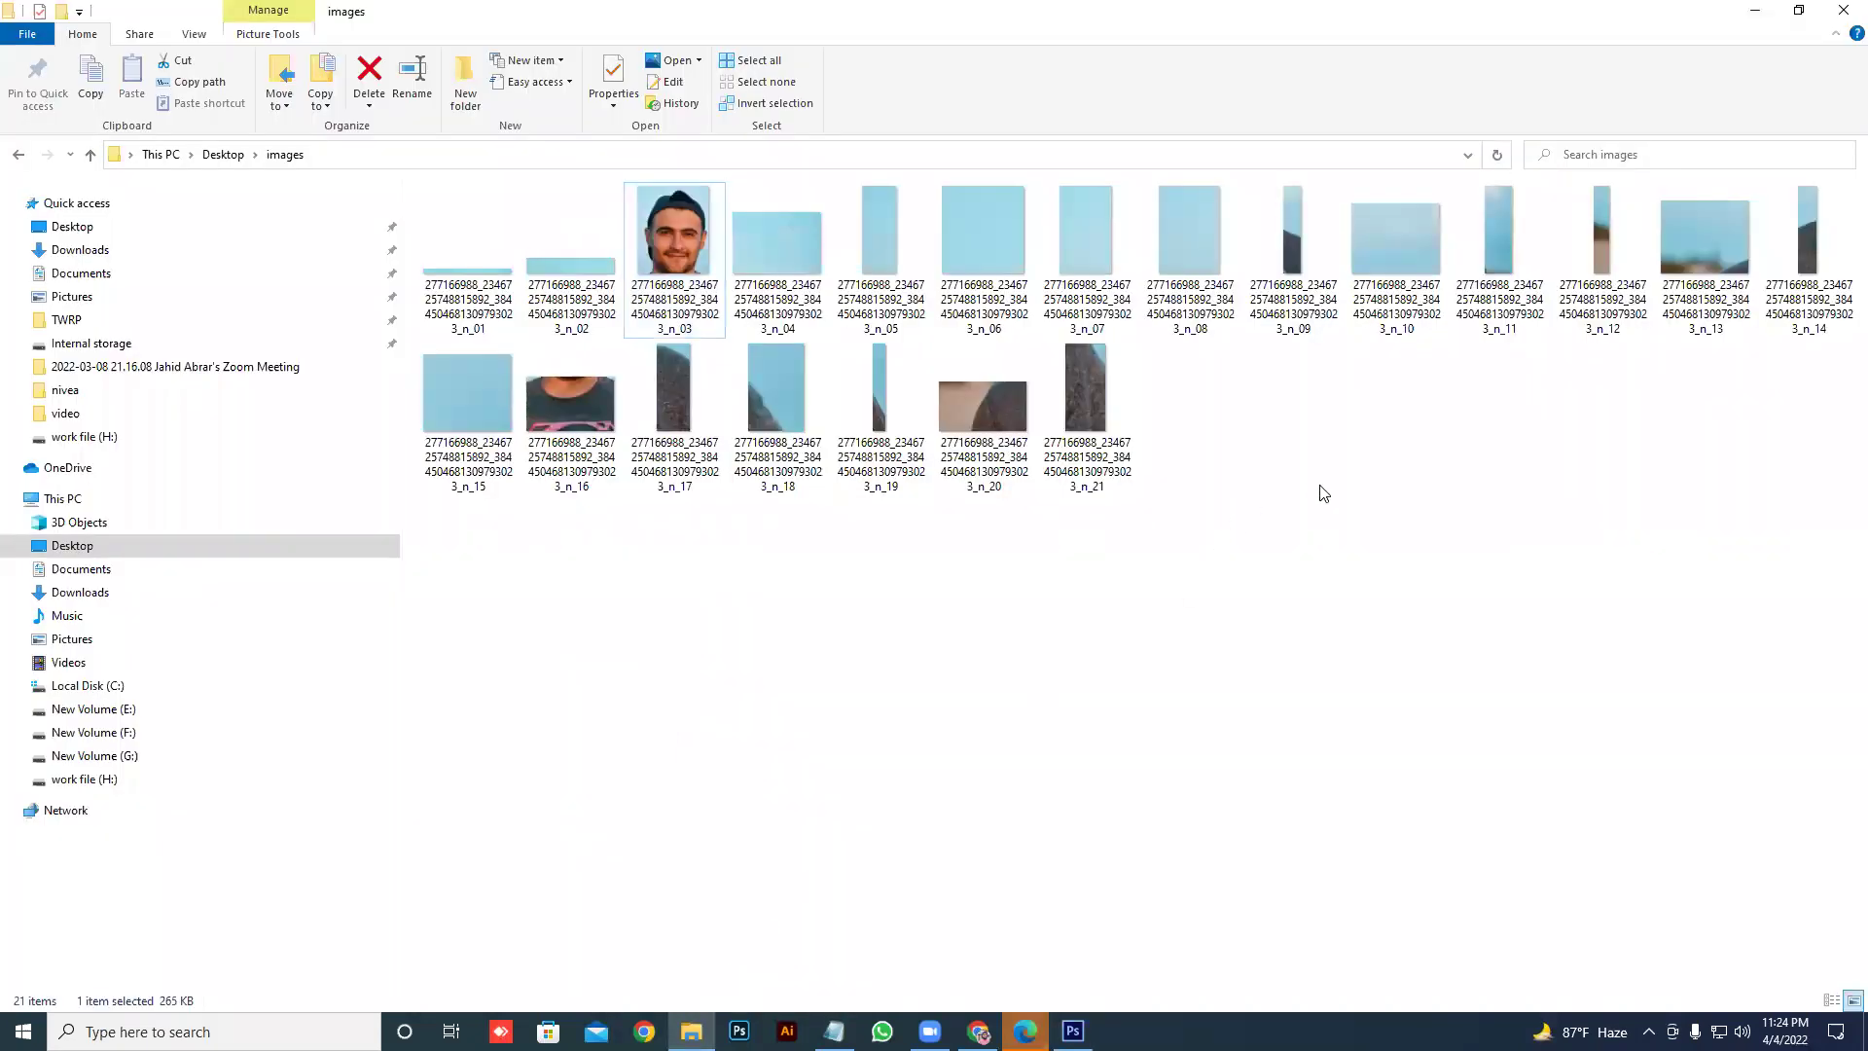
{"action": "mouse_move", "coordinate": [1426, 698]}
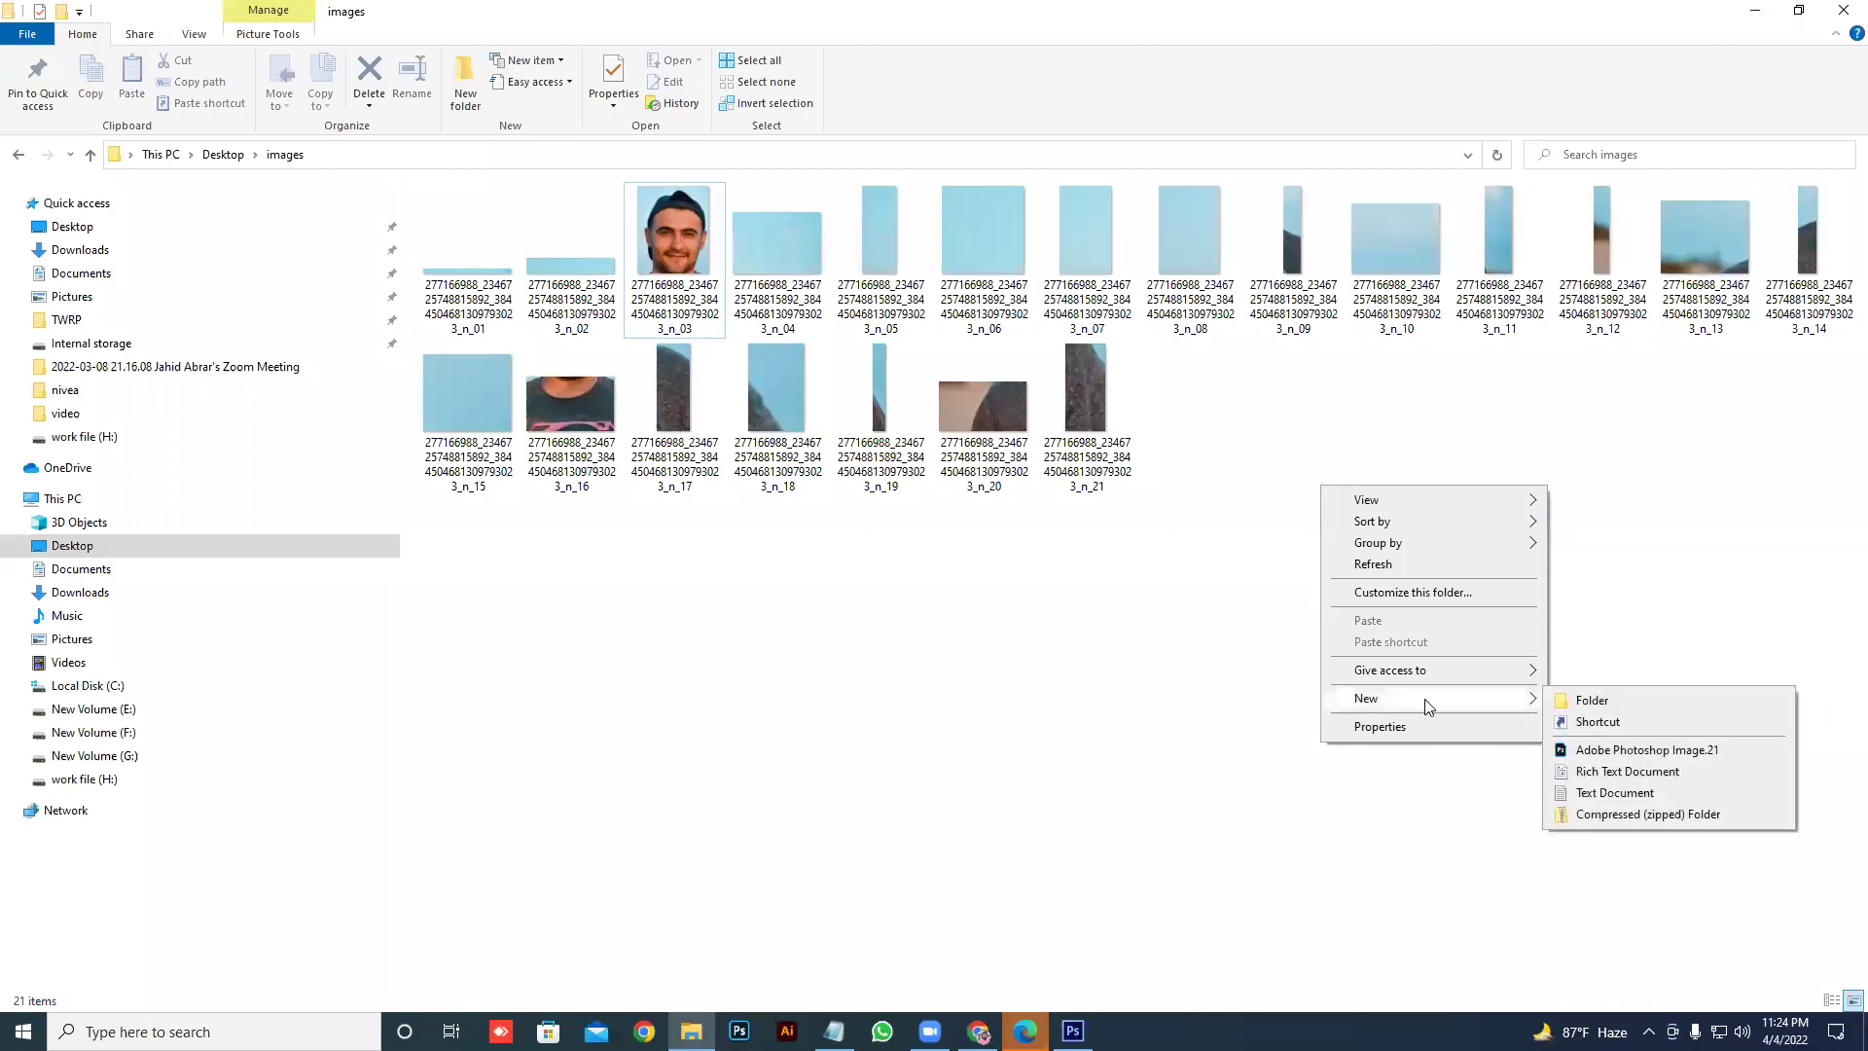
{"action": "left_click", "coordinate": [1623, 793]}
{"action": "double_click", "coordinate": [1171, 395]}
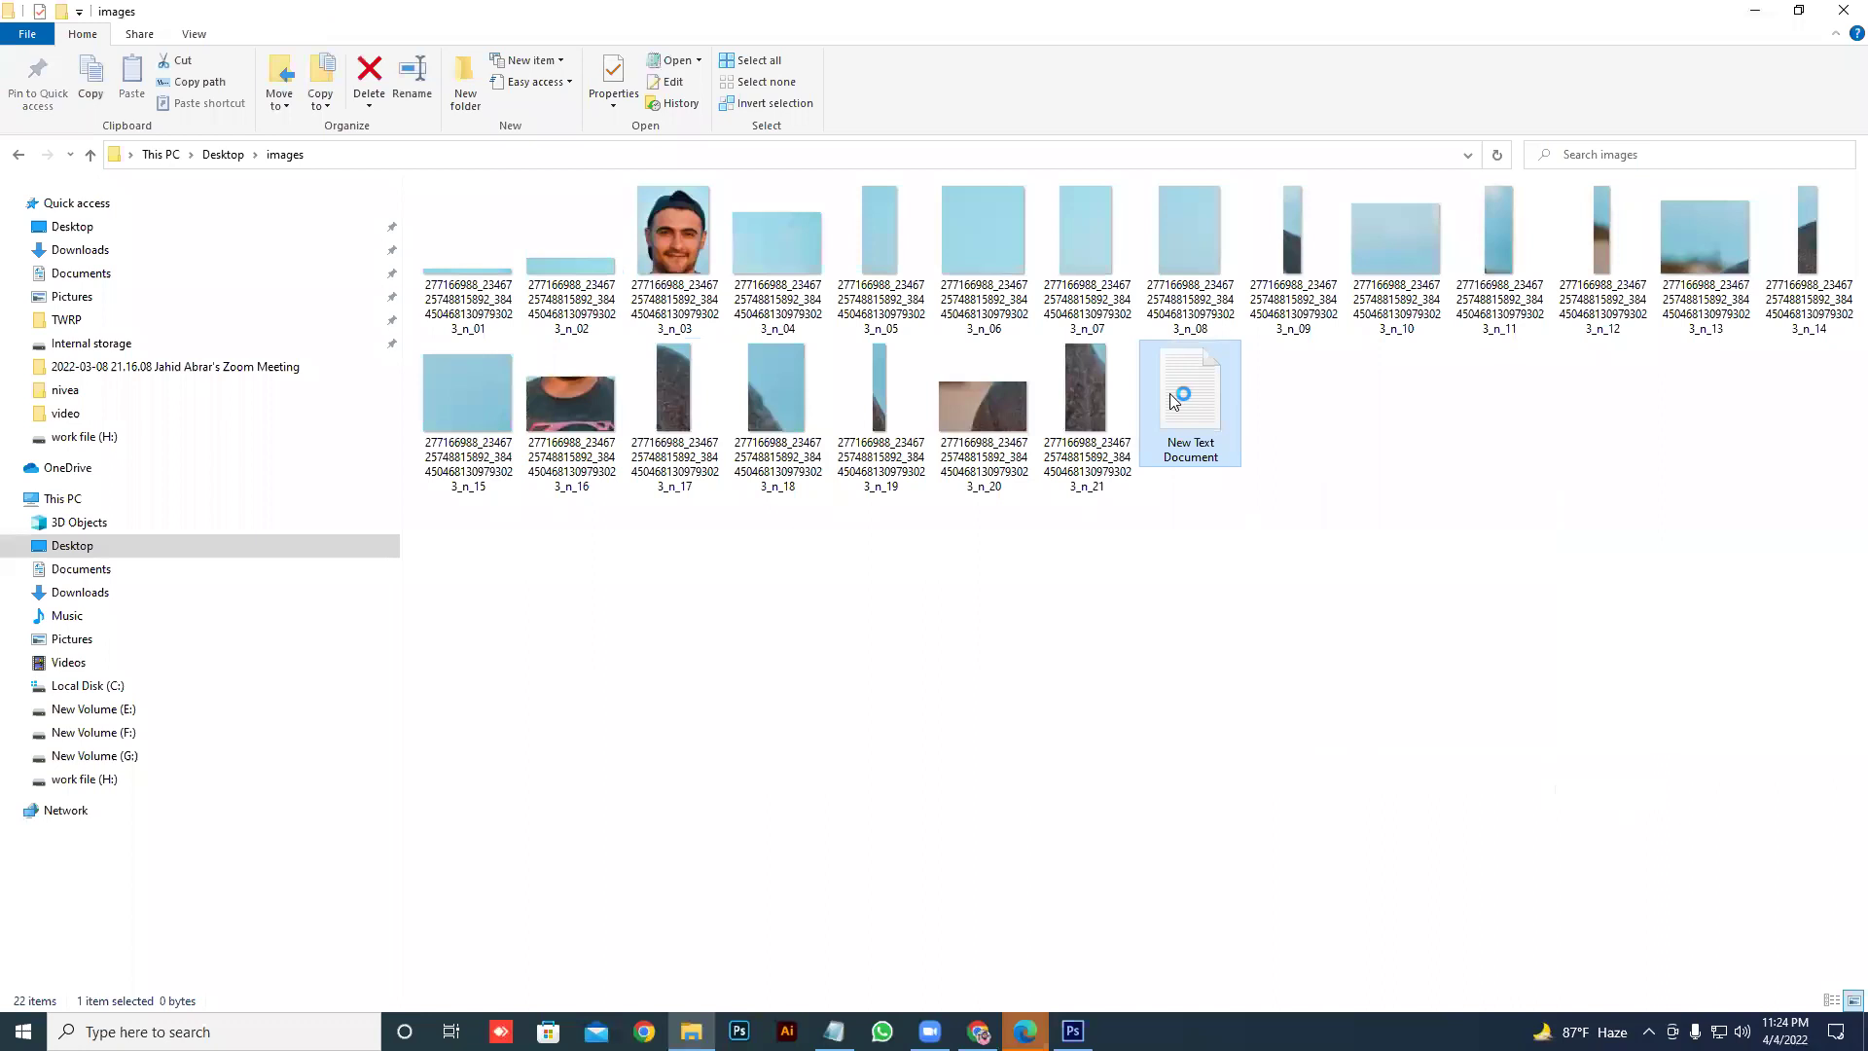
{"action": "double_click", "coordinate": [1185, 398]}
{"action": "left_click", "coordinate": [999, 704]}
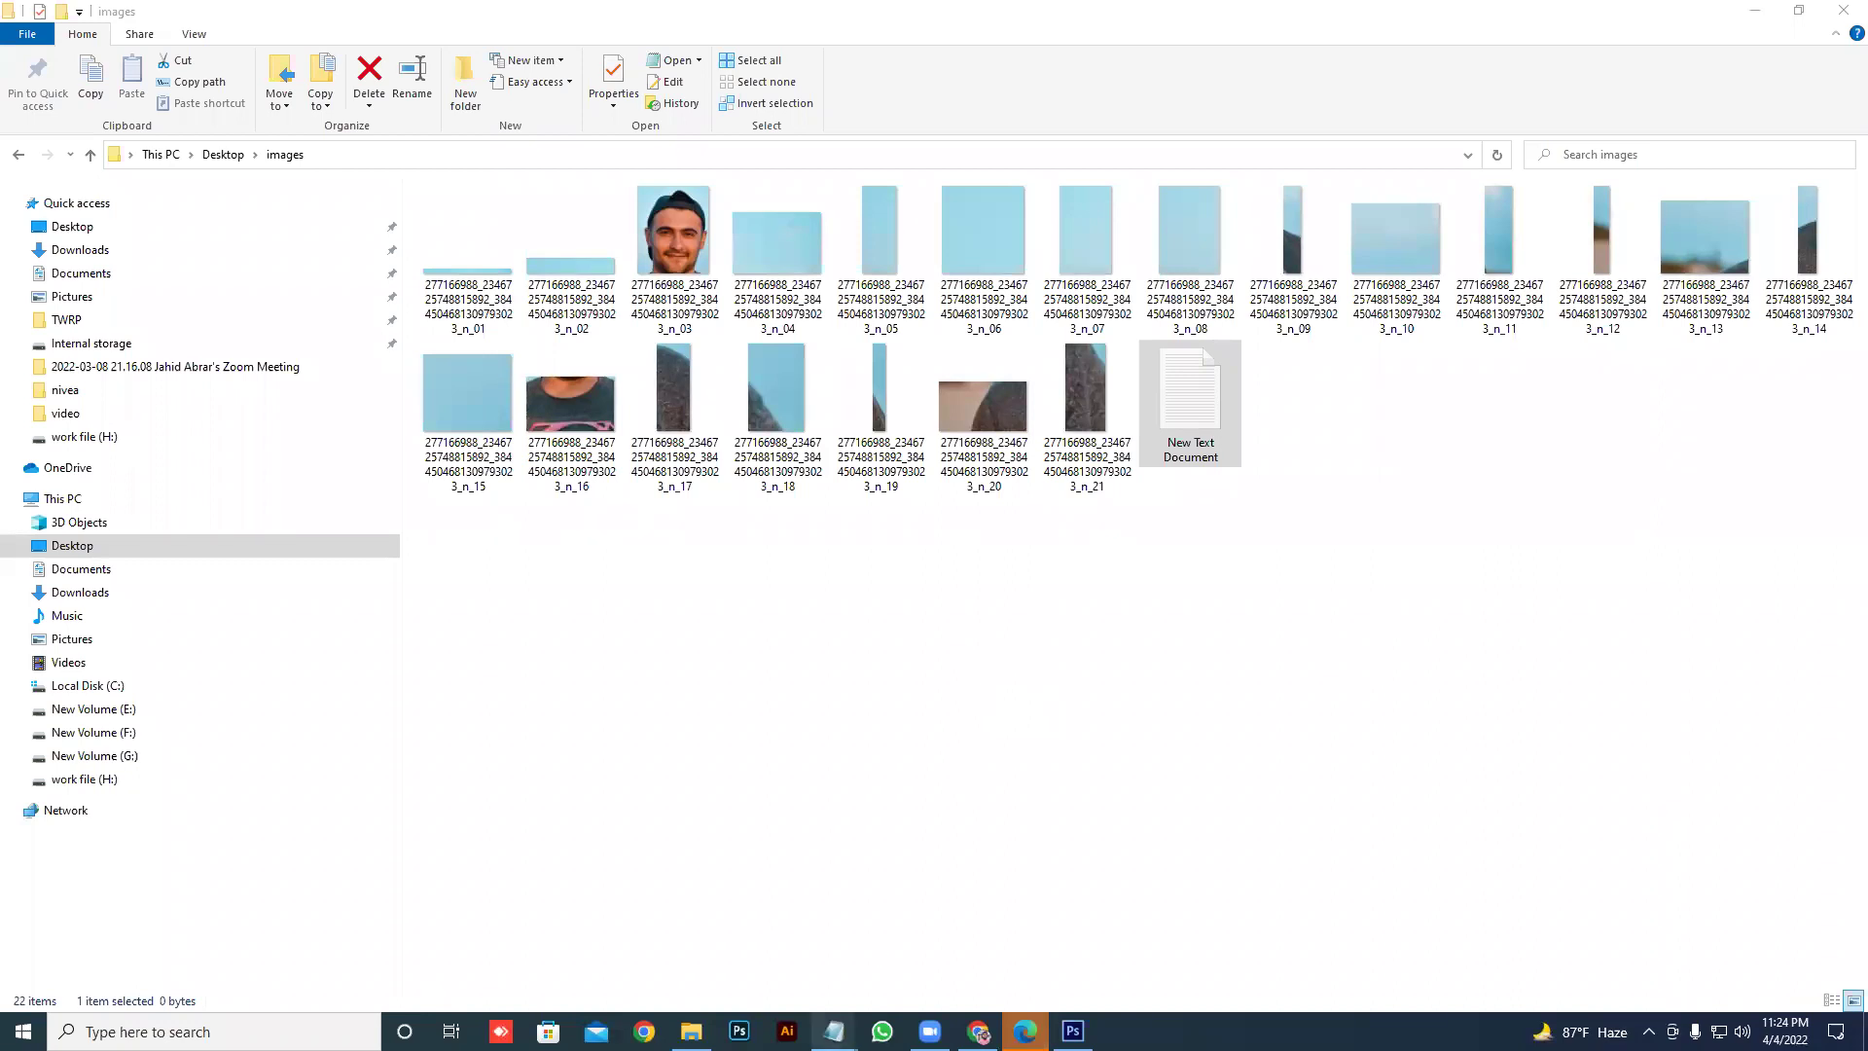
- Type the test line 'fghghghghghghghghgh' in Notepad and select it
{"action": "left_click", "coordinate": [909, 951]}
{"action": "type", "text": "fghghghghghghghghgh"}
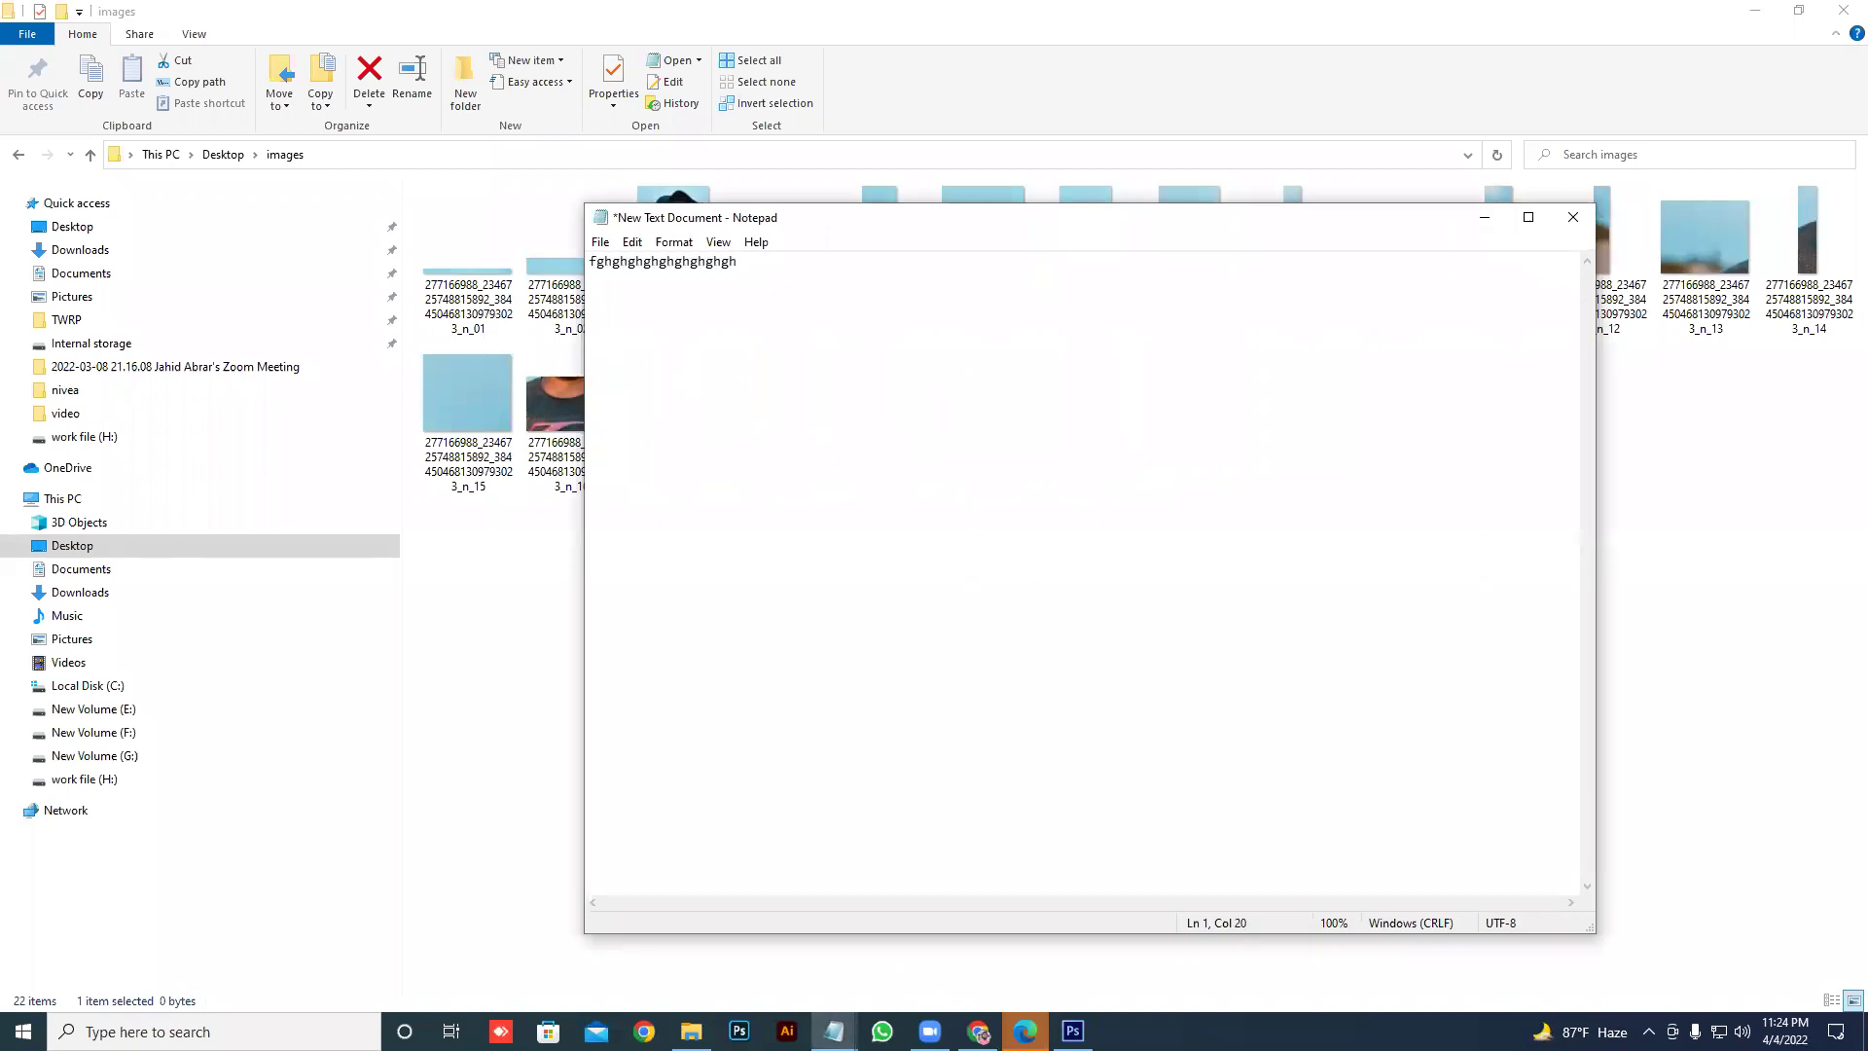
{"action": "left_click_drag", "start_coordinate": [739, 261], "coordinate": [588, 260]}
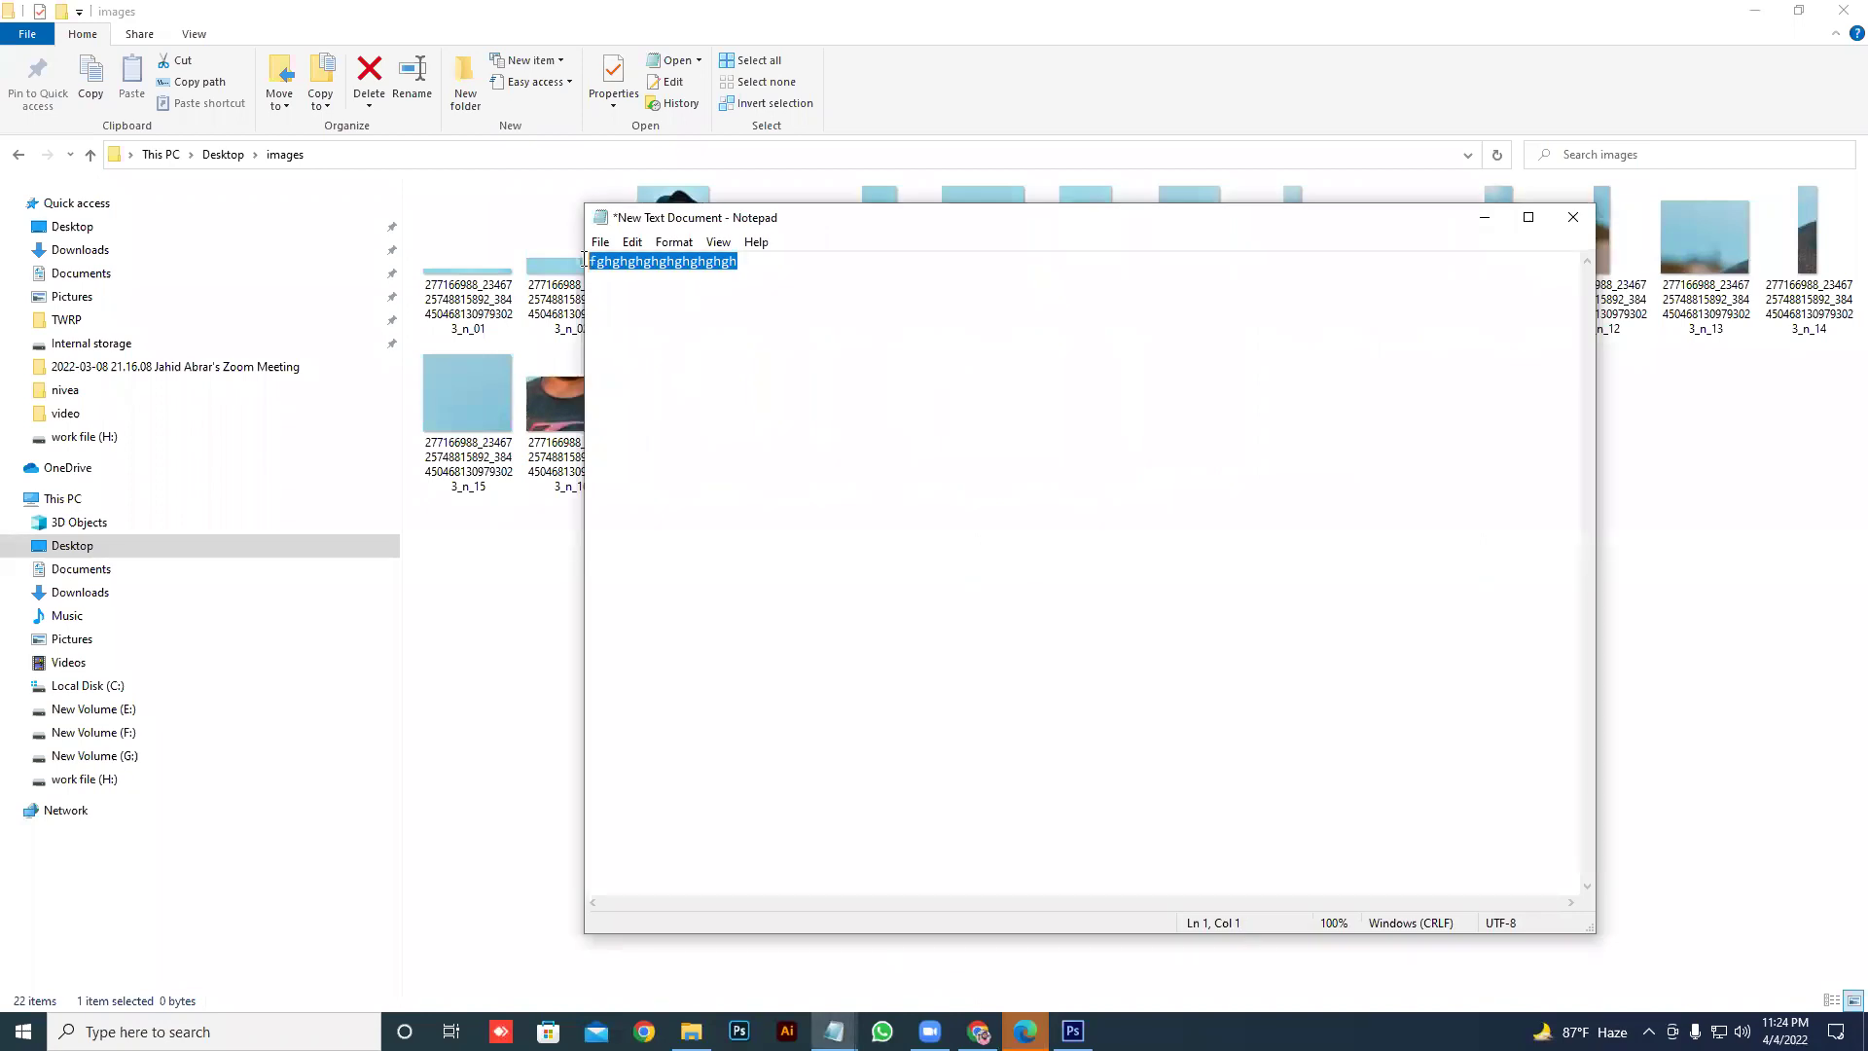
- Zoom the Notepad text in to 370% via View > Zoom and Ctrl+scroll
{"action": "left_click", "coordinate": [720, 243]}
{"action": "mouse_move", "coordinate": [751, 265]}
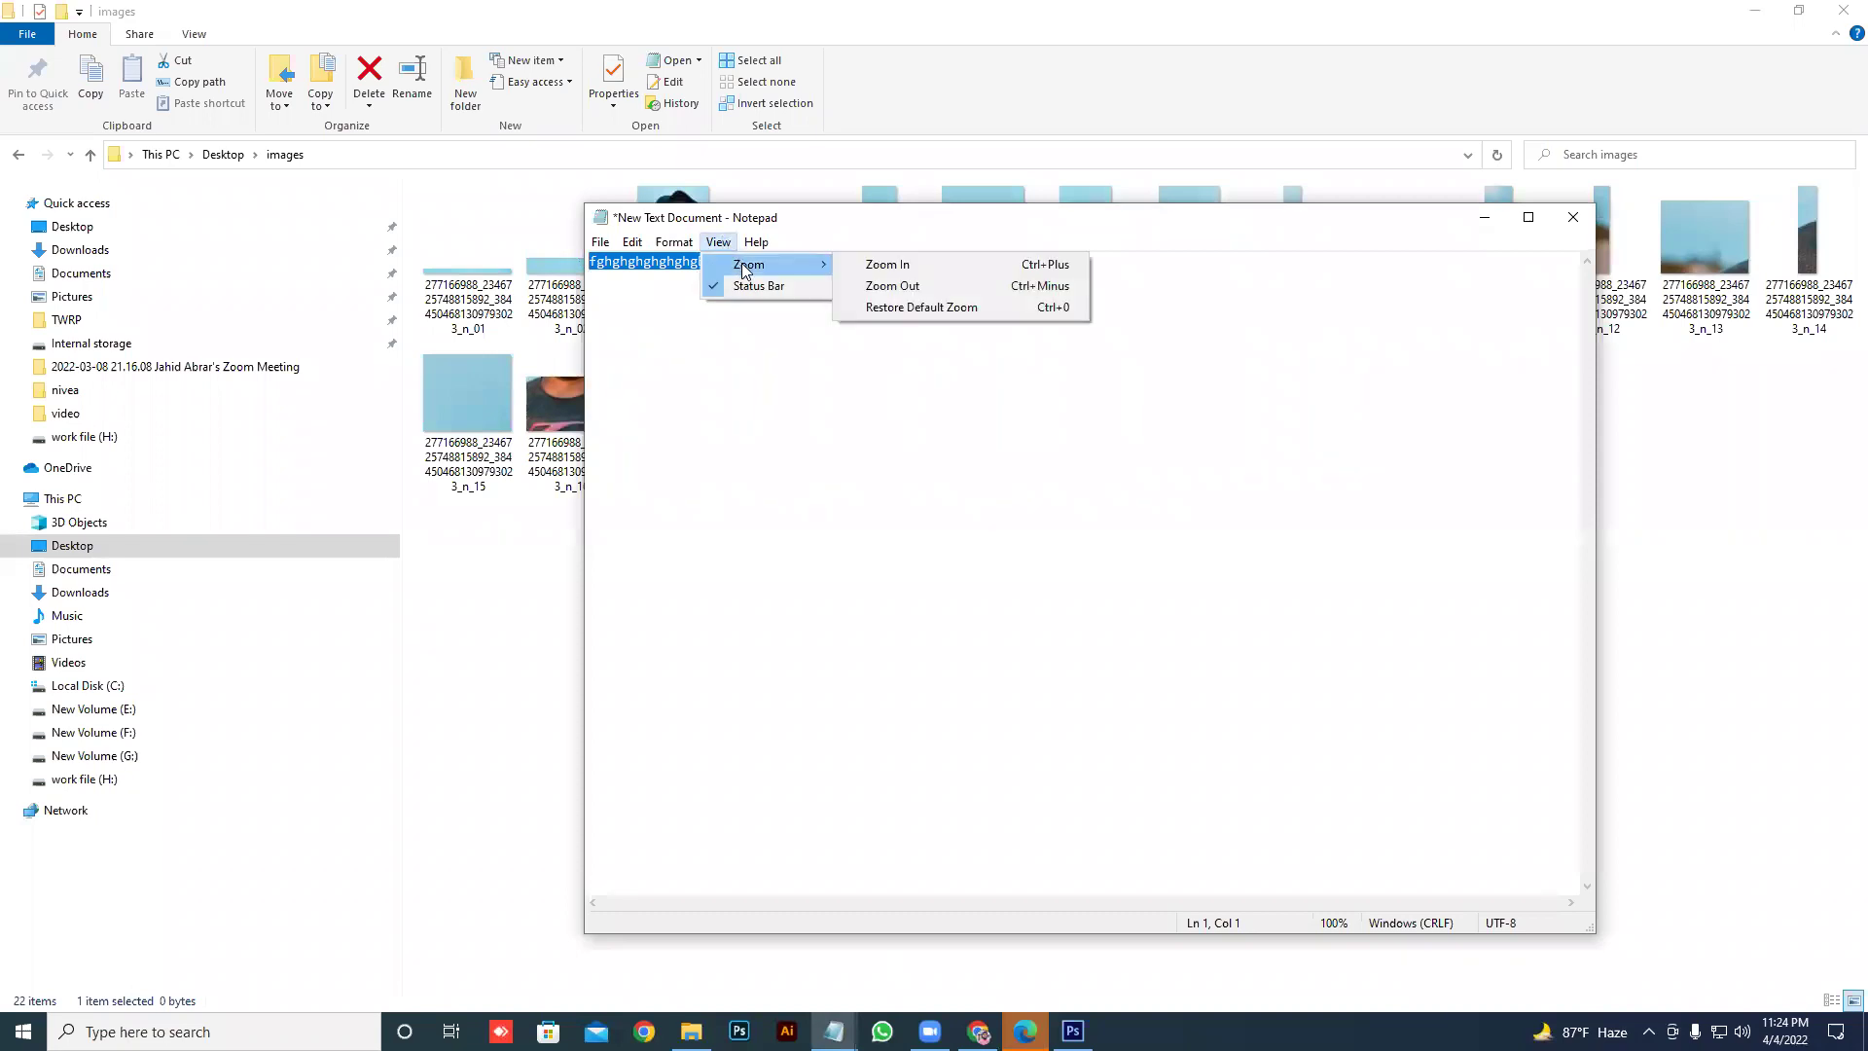
{"action": "left_click", "coordinate": [897, 266]}
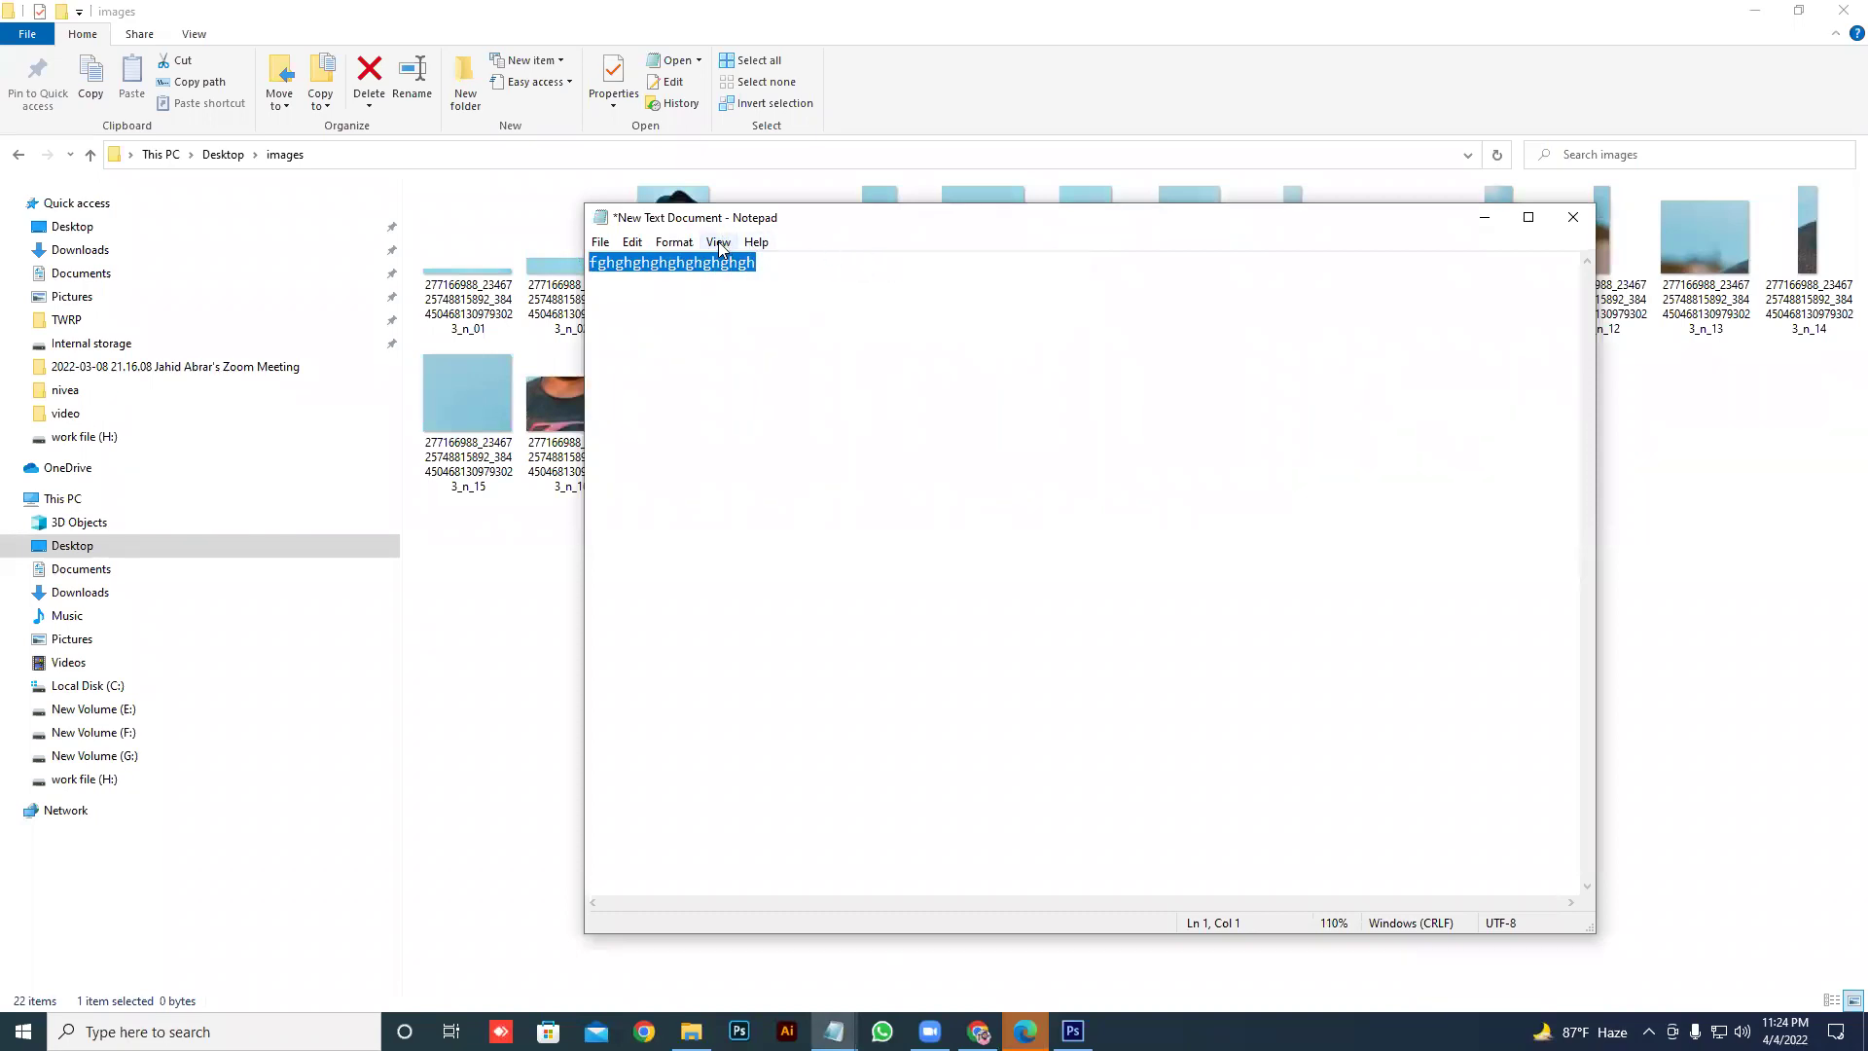
{"action": "left_click", "coordinate": [756, 243]}
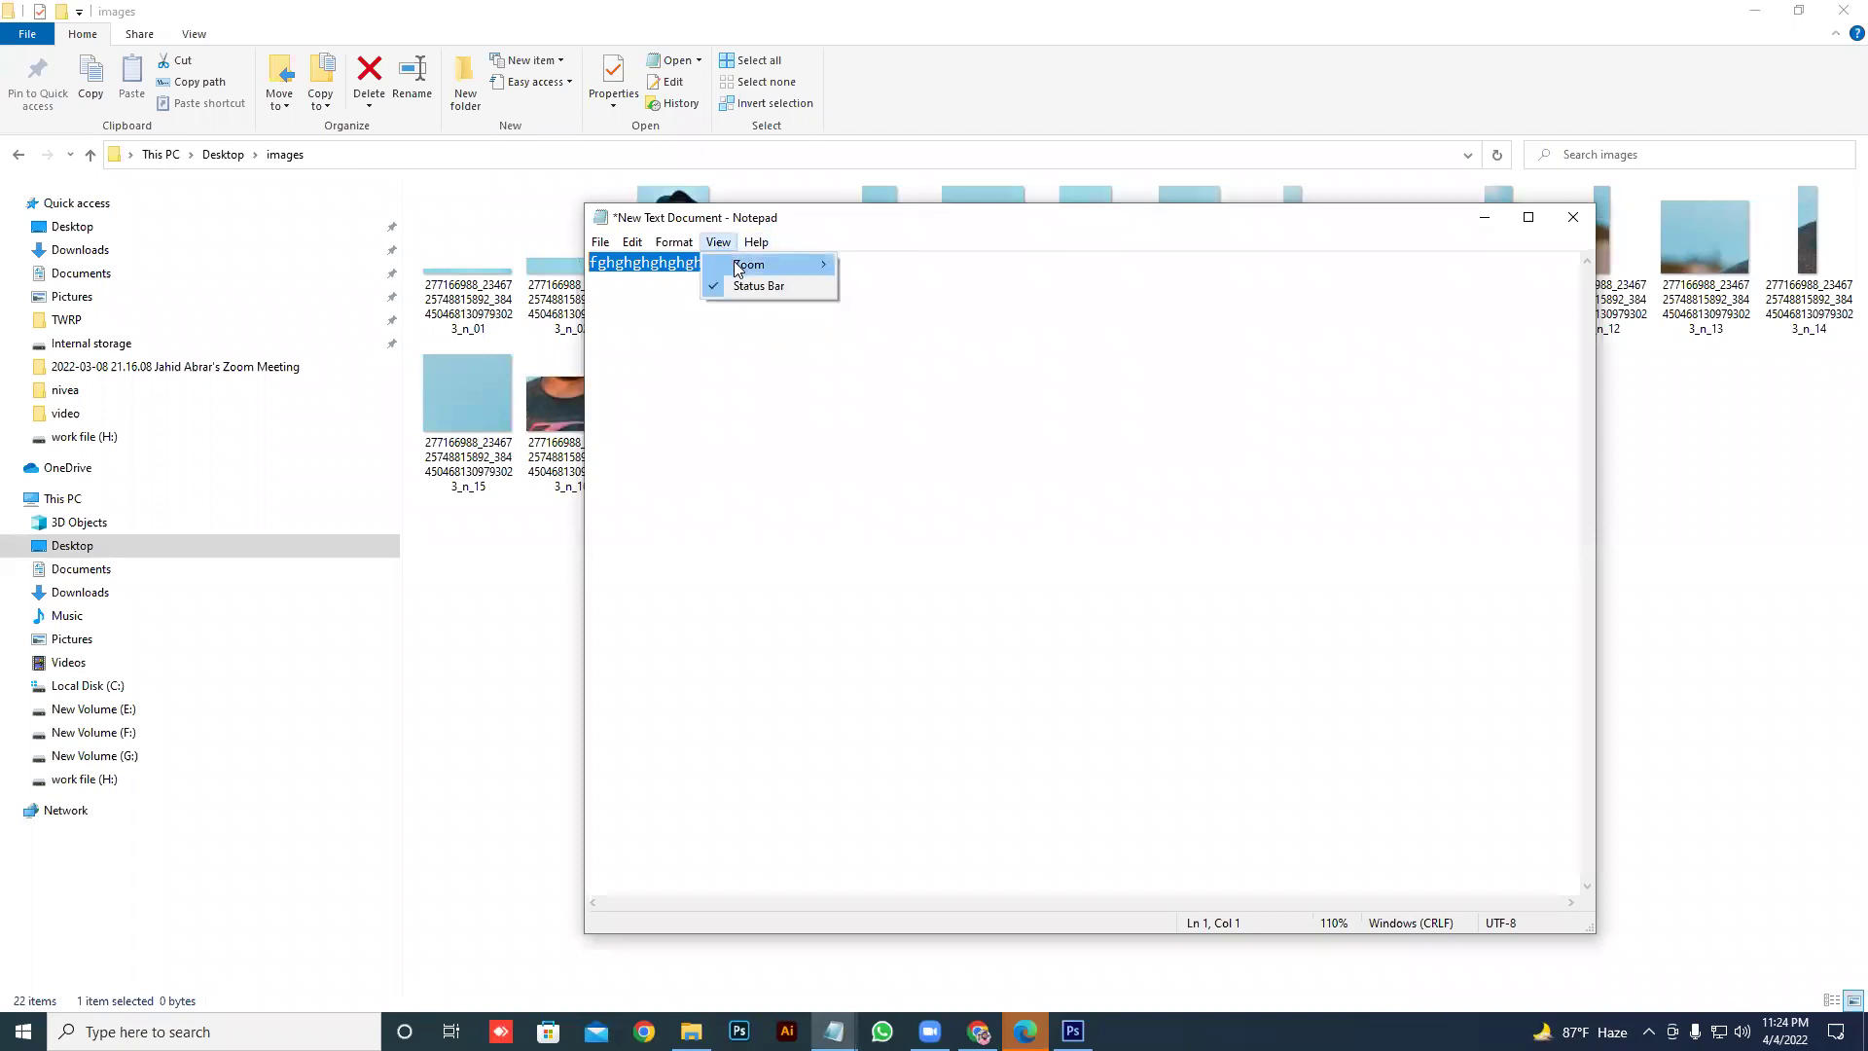
{"action": "mouse_move", "coordinate": [741, 269]}
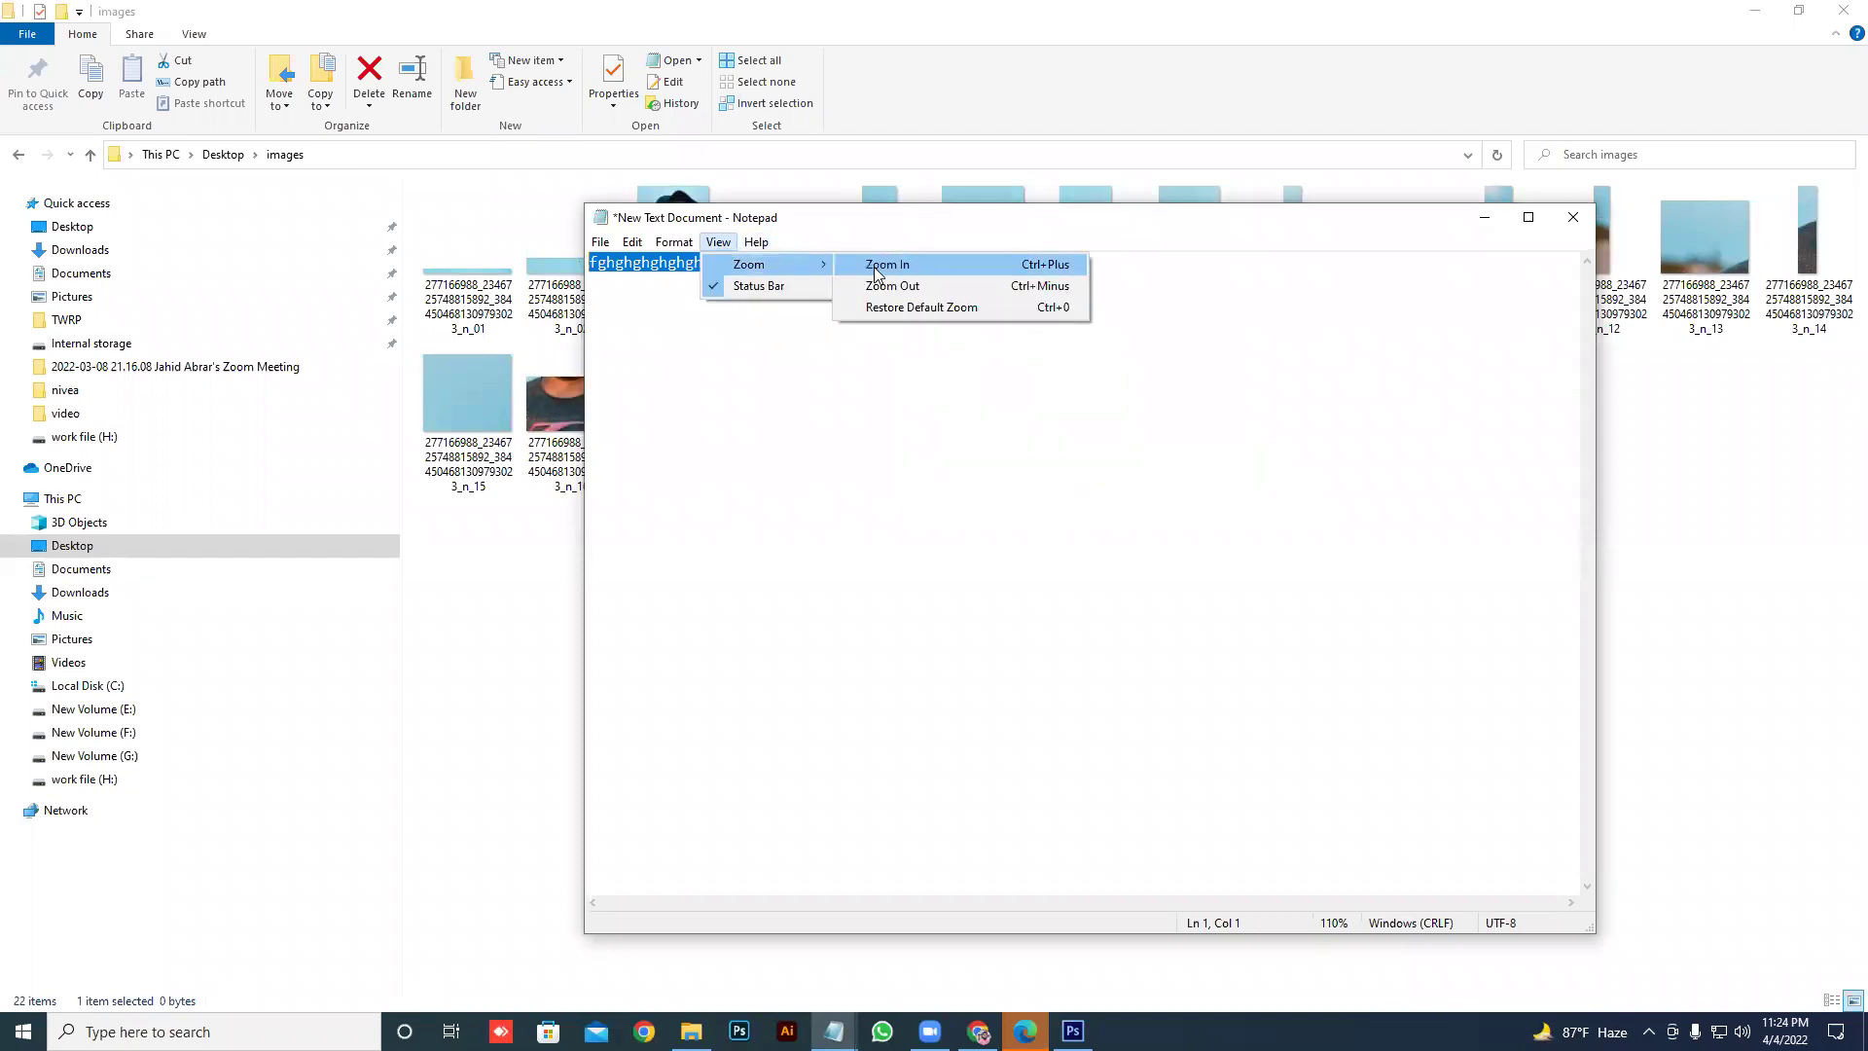
{"action": "left_click", "coordinate": [877, 271]}
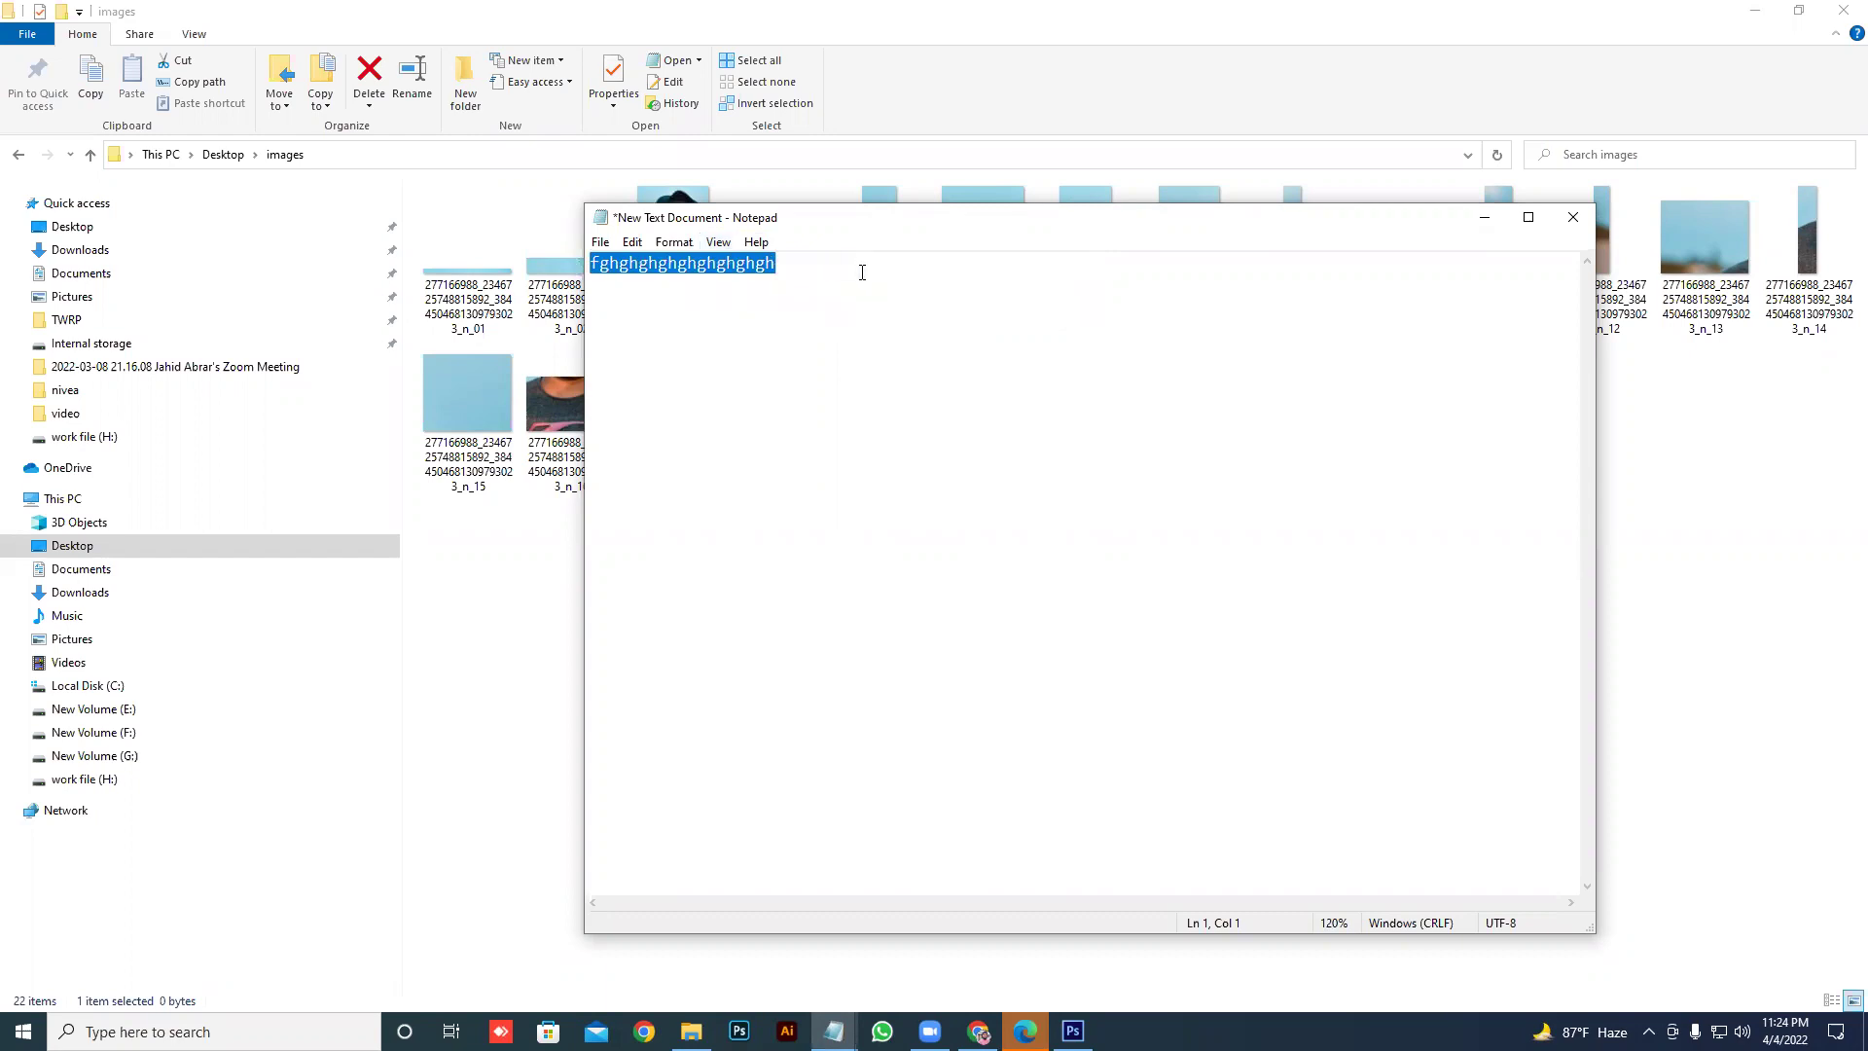
{"action": "scroll", "coordinate": [862, 272], "scroll_direction": "up", "scroll_amount": 12}
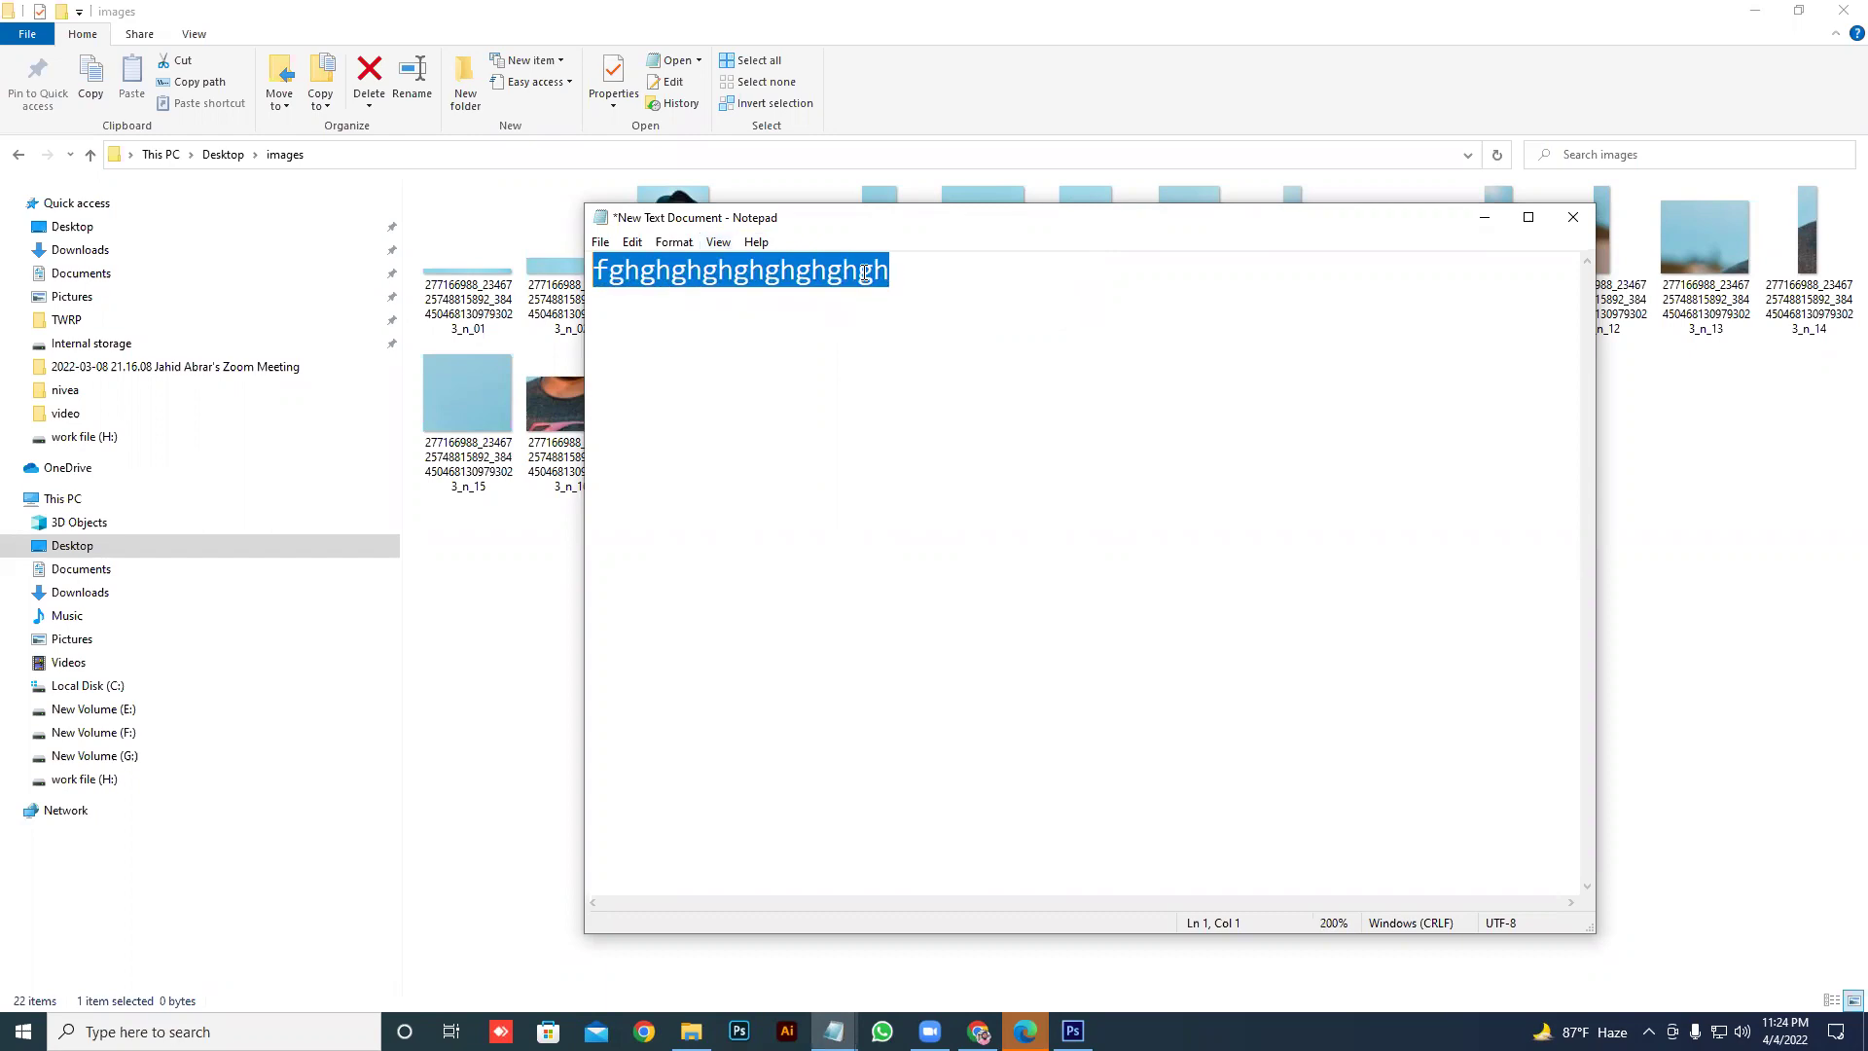
{"action": "scroll", "coordinate": [864, 273], "scroll_direction": "up", "scroll_amount": 13}
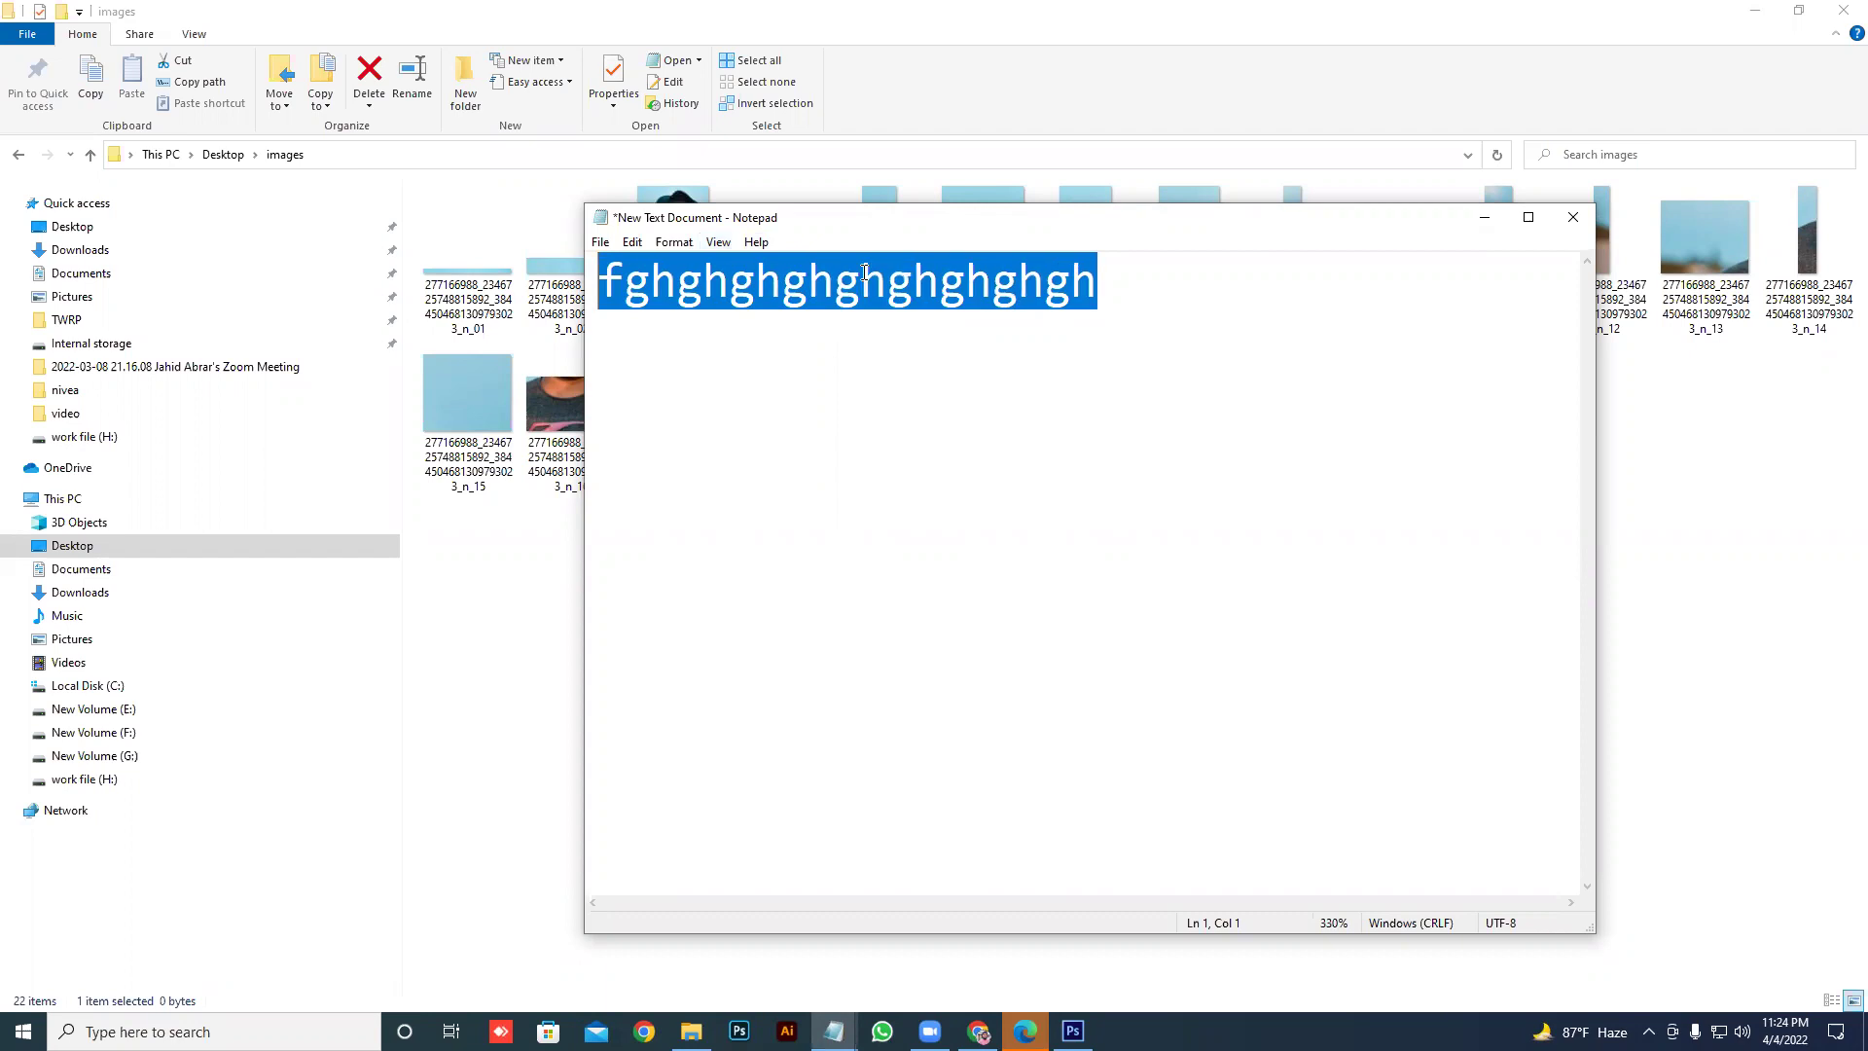
- Reselect the test line and delete it, leaving the document empty
{"action": "left_click", "coordinate": [631, 241]}
{"action": "mouse_move", "coordinate": [718, 242]}
{"action": "left_click", "coordinate": [1215, 283]}
{"action": "left_click_drag", "start_coordinate": [1209, 279], "coordinate": [638, 311]}
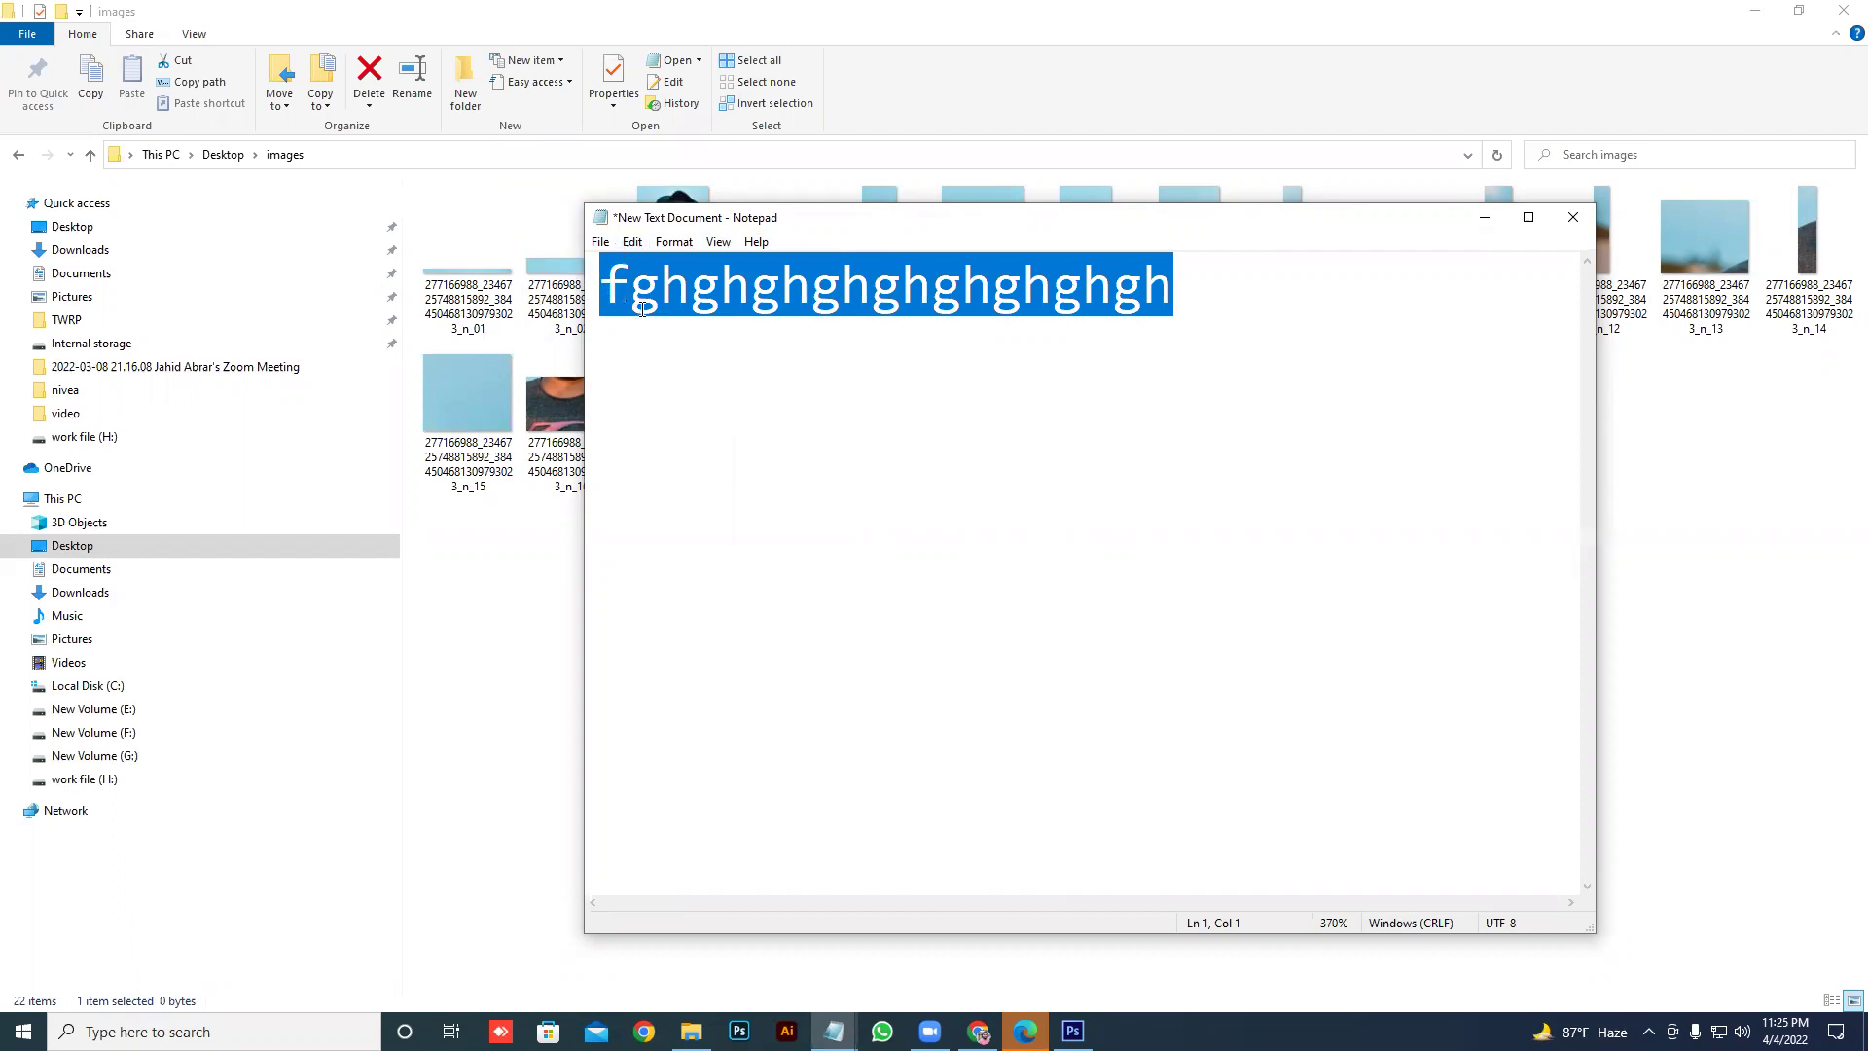
{"action": "key", "text": "BackSpace"}
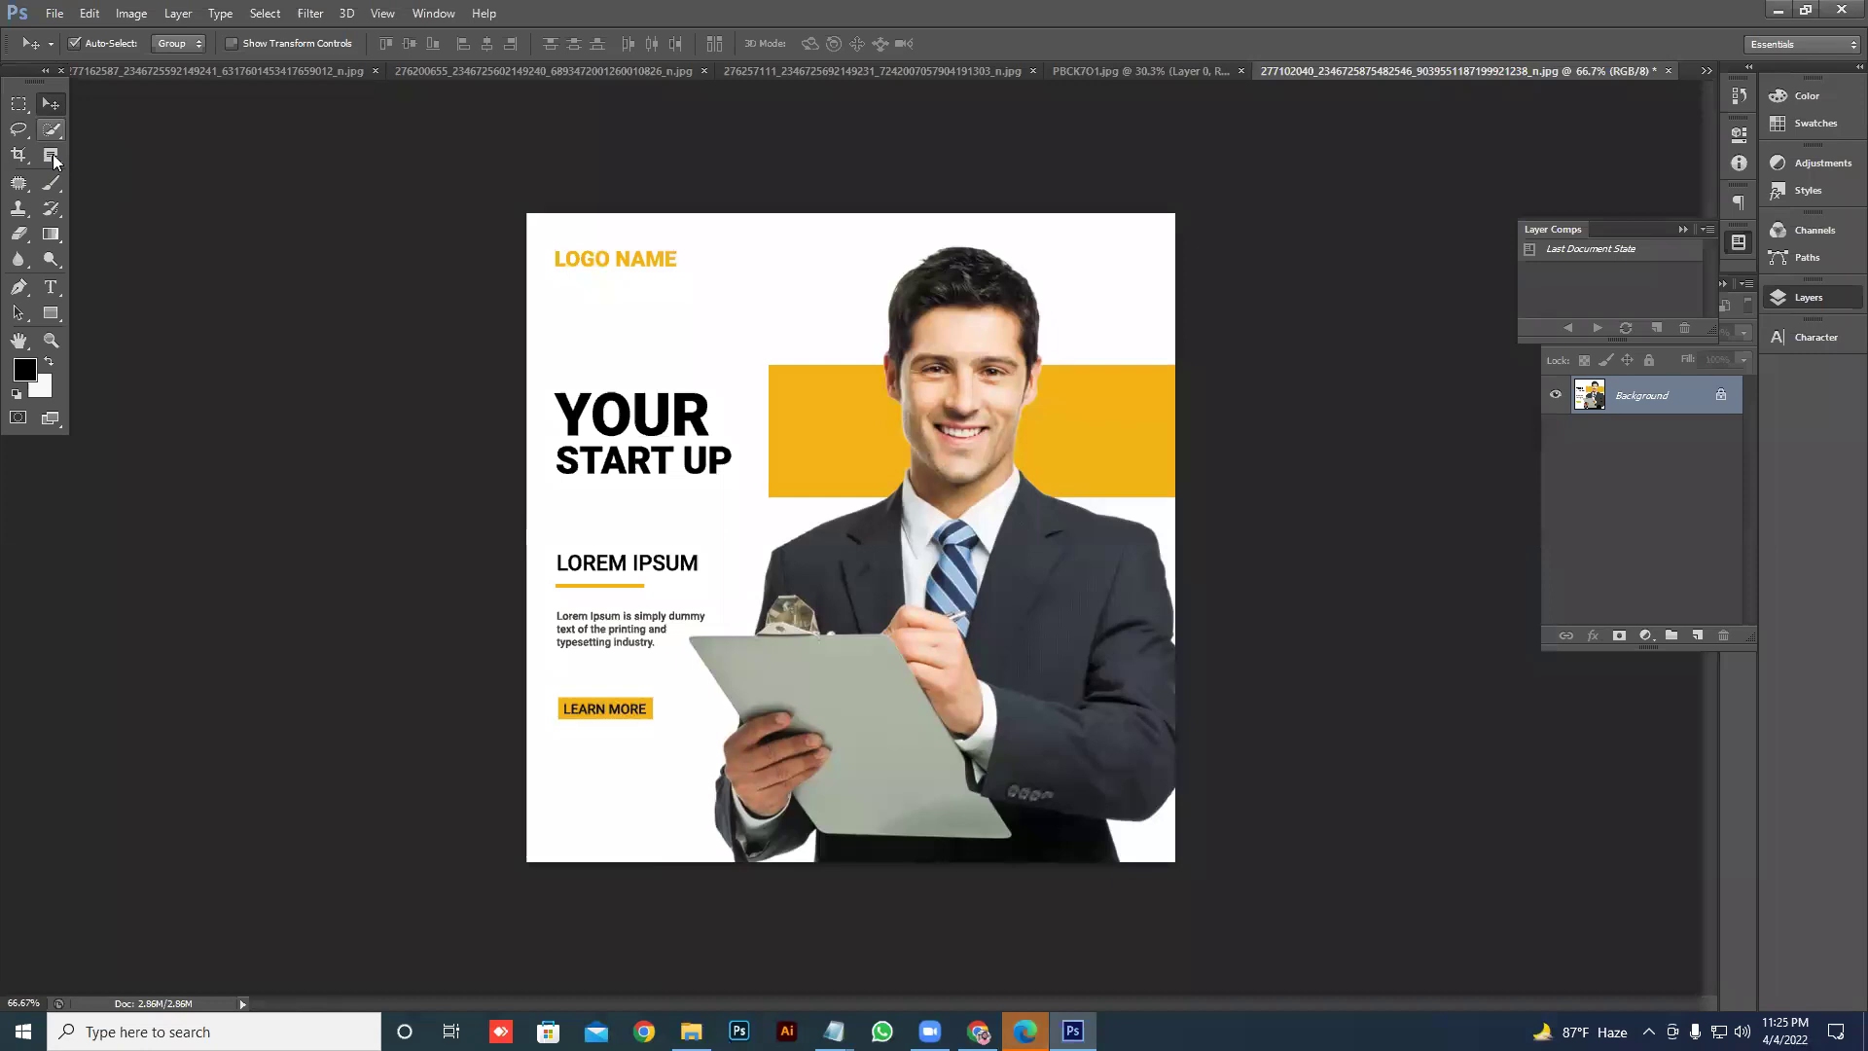
- Try the Eyedropper, then the Color Sampler Tool, and clear all colour sample points
{"action": "left_click", "coordinate": [53, 158]}
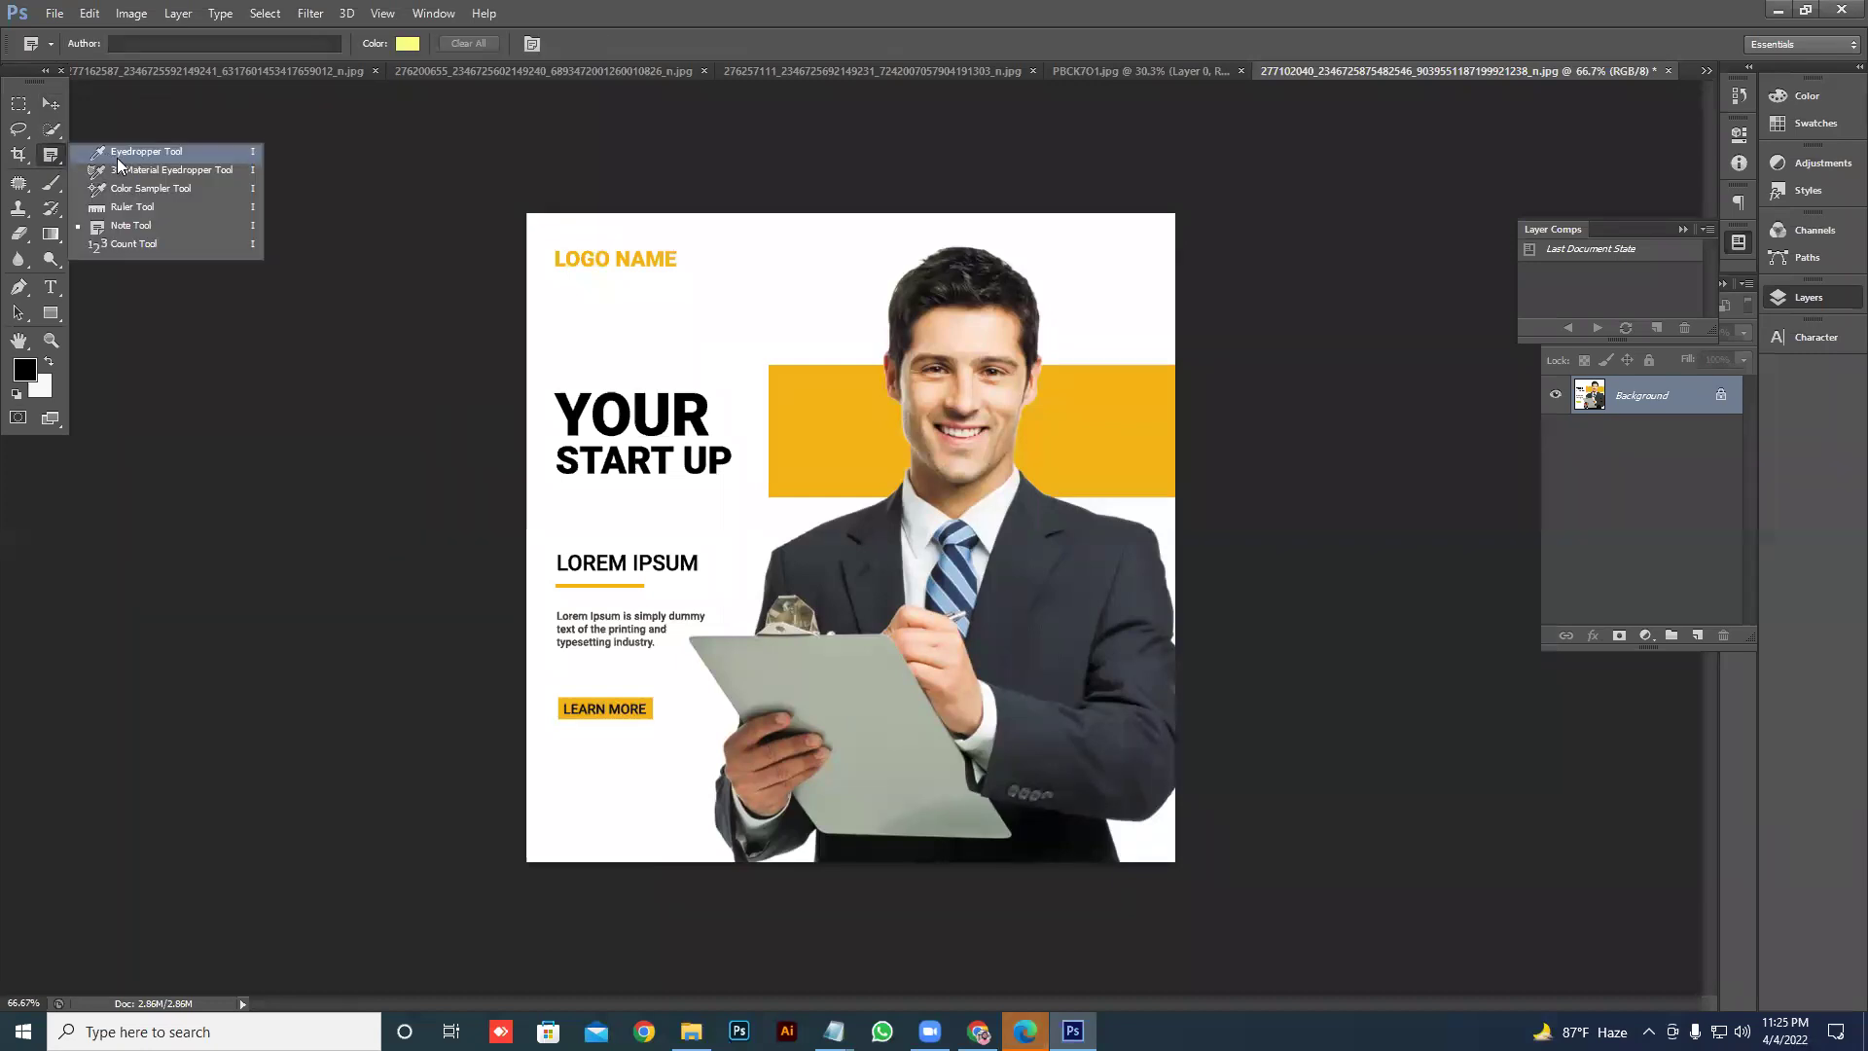
{"action": "left_click", "coordinate": [117, 155]}
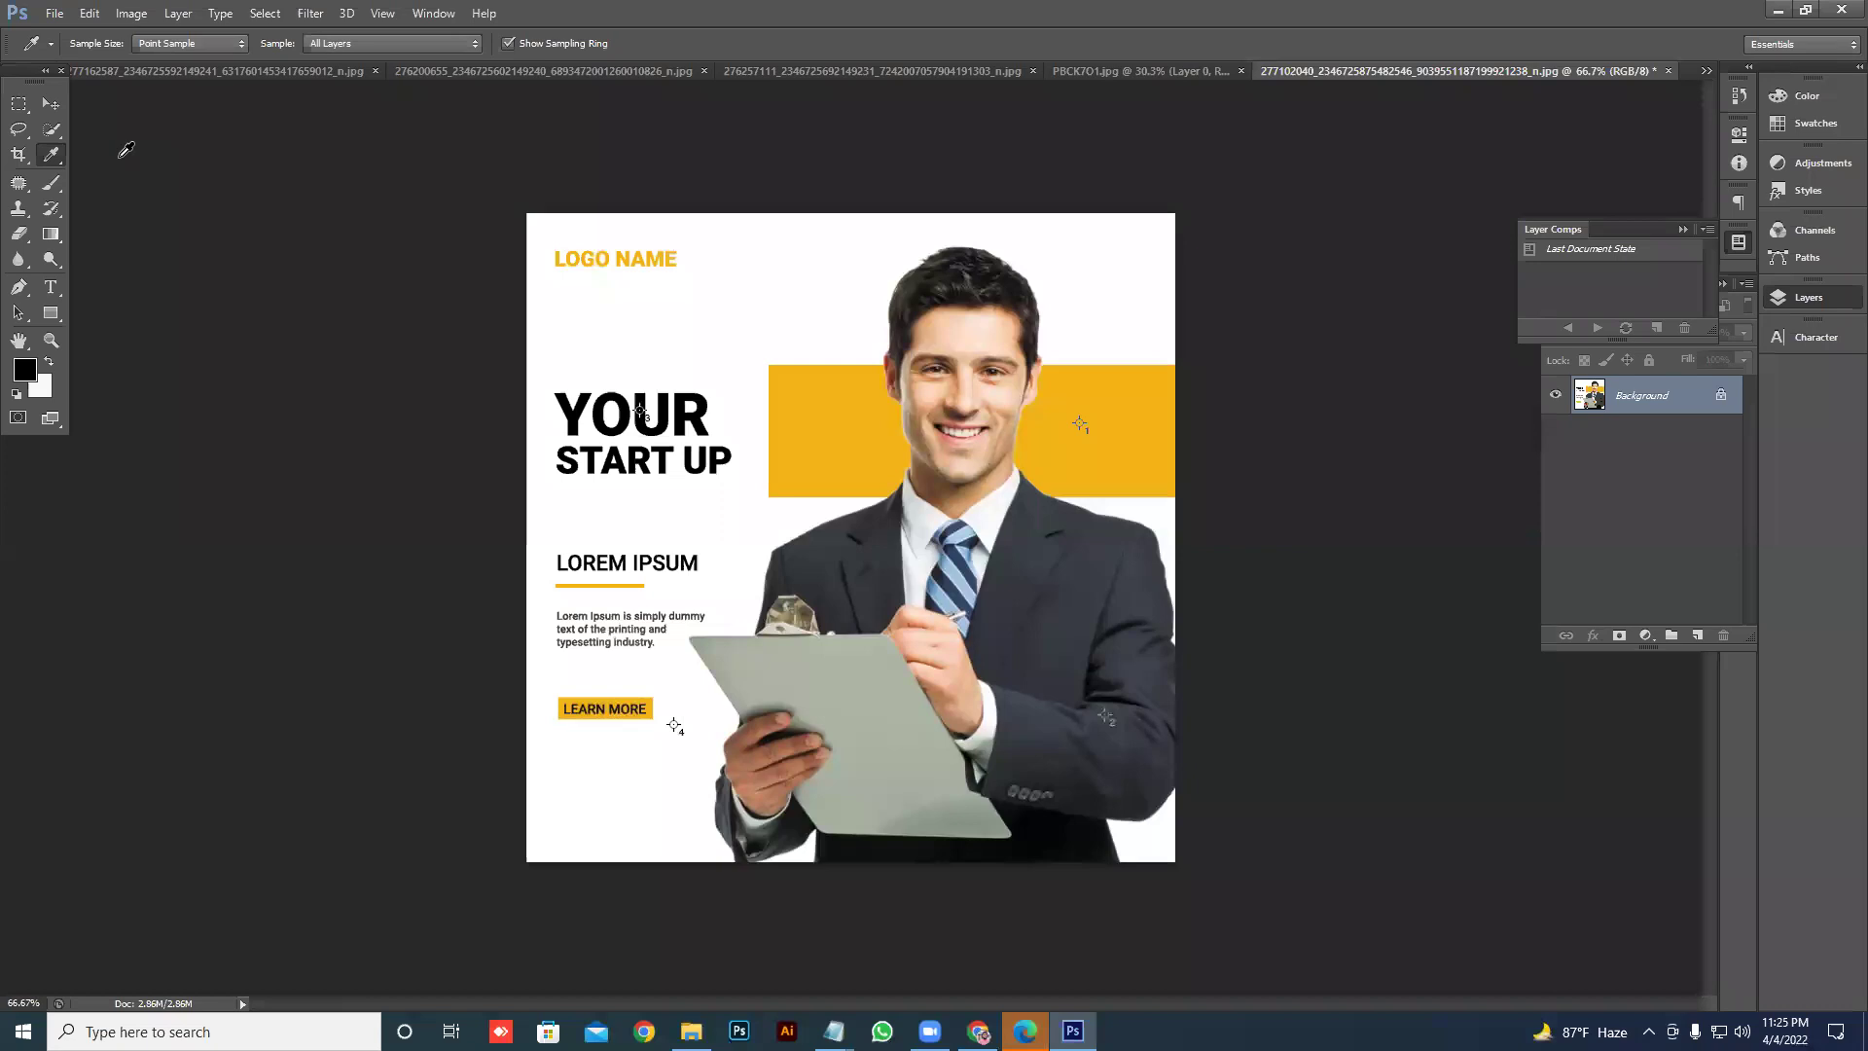
{"action": "left_click", "coordinate": [63, 155]}
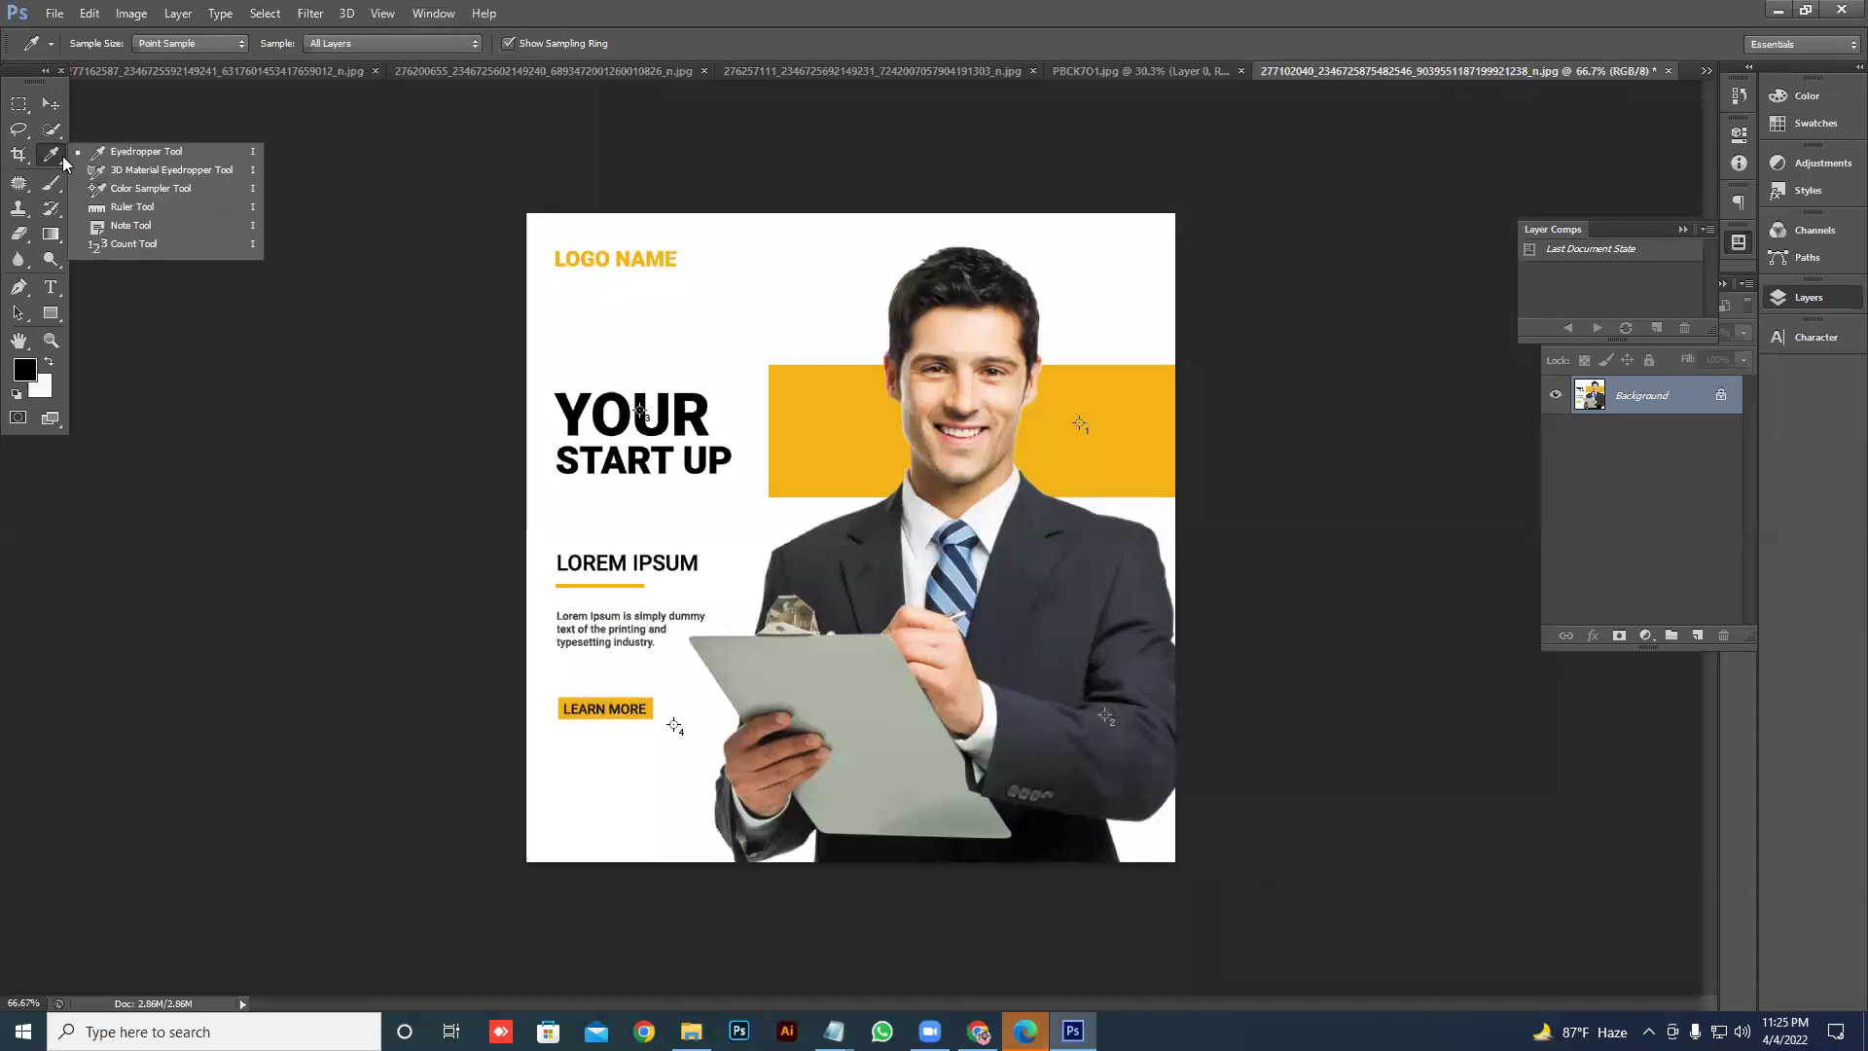
{"action": "left_click", "coordinate": [136, 188]}
{"action": "left_click", "coordinate": [292, 43]}
- Return to the Eyedropper Tool, then pick the Clone Stamp Tool
{"action": "left_click", "coordinate": [55, 161]}
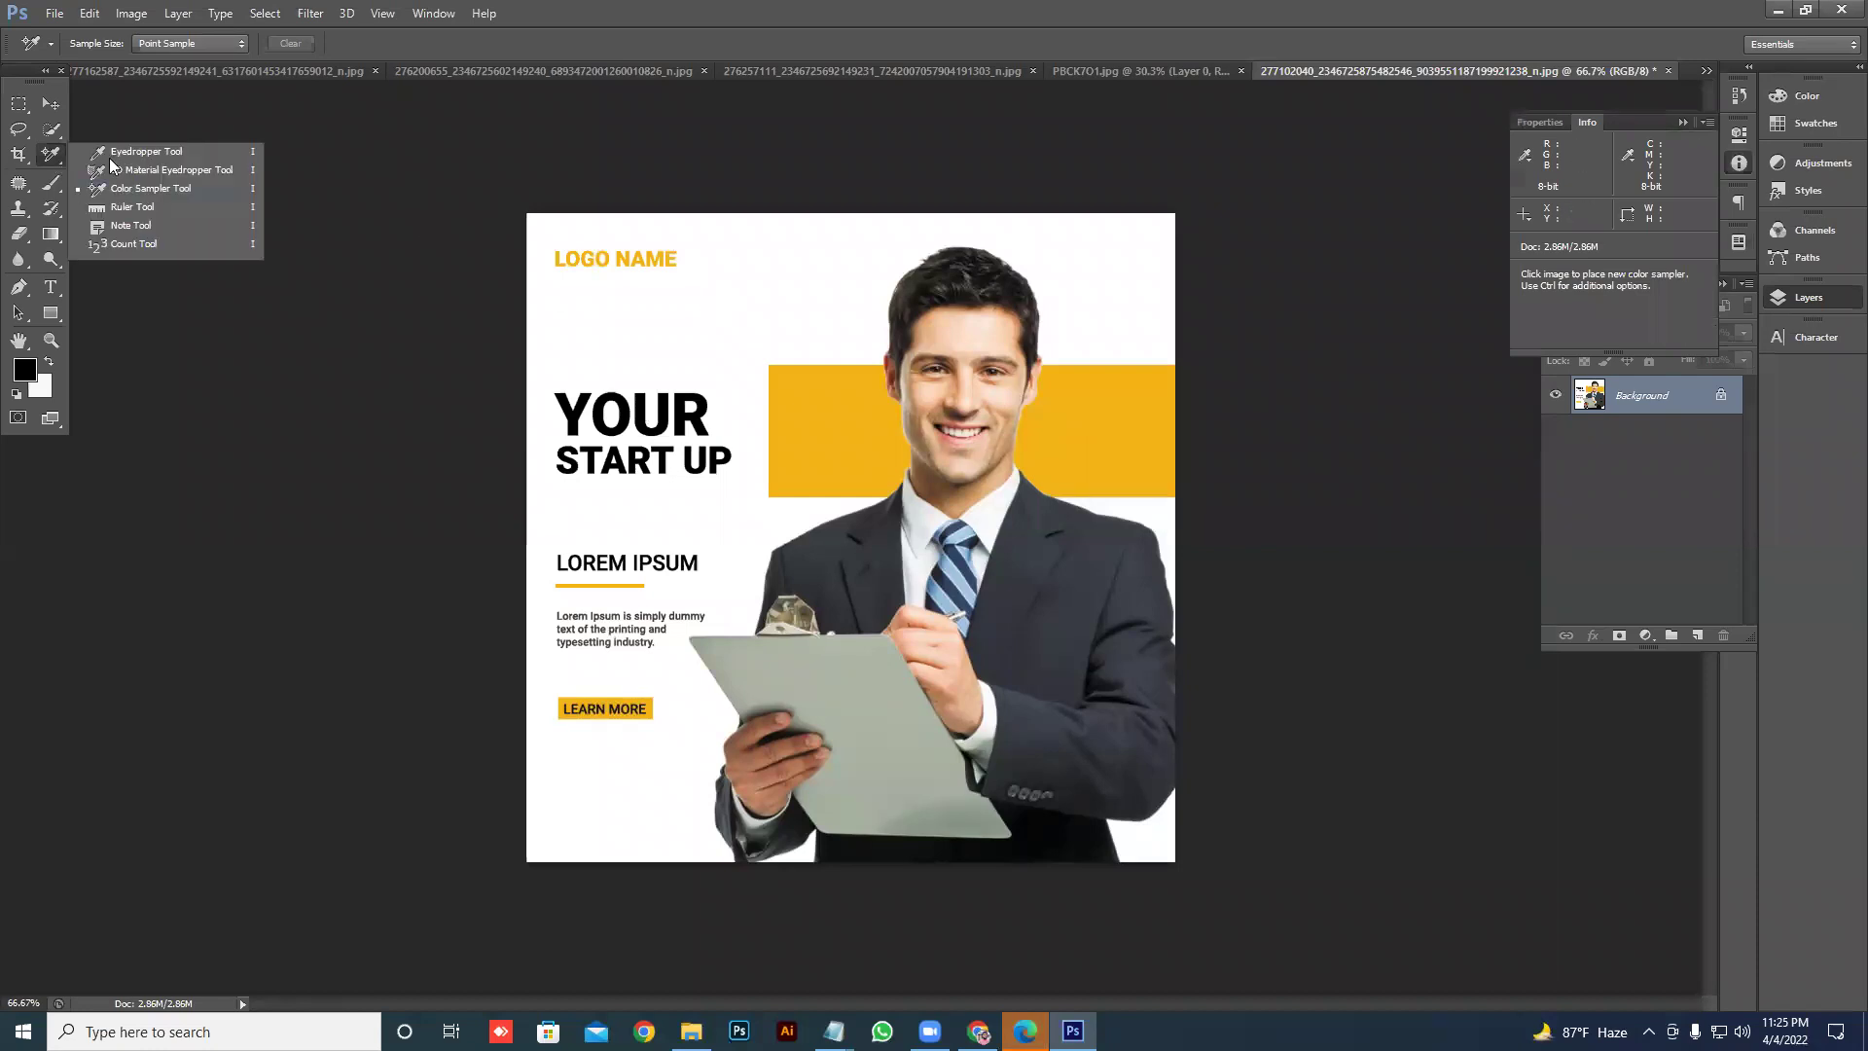
{"action": "left_click", "coordinate": [115, 156]}
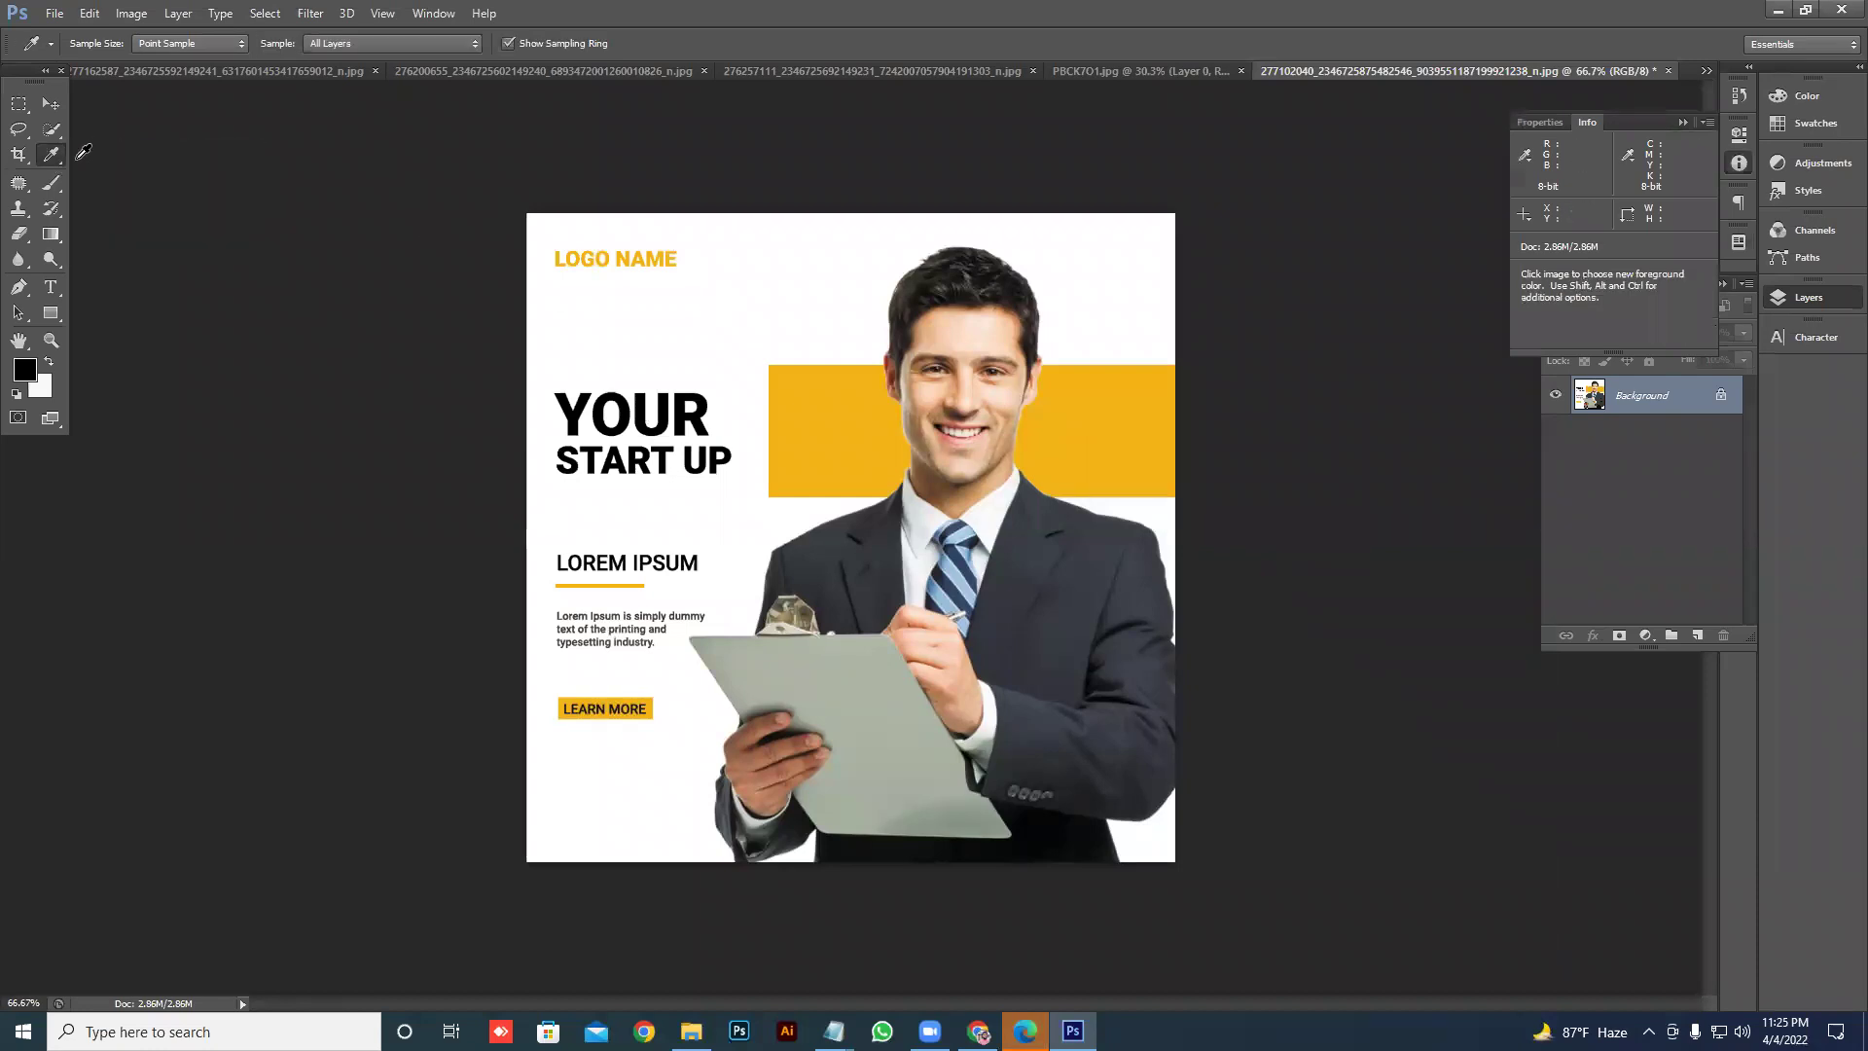
{"action": "left_click_drag", "start_coordinate": [17, 207], "coordinate": [90, 209]}
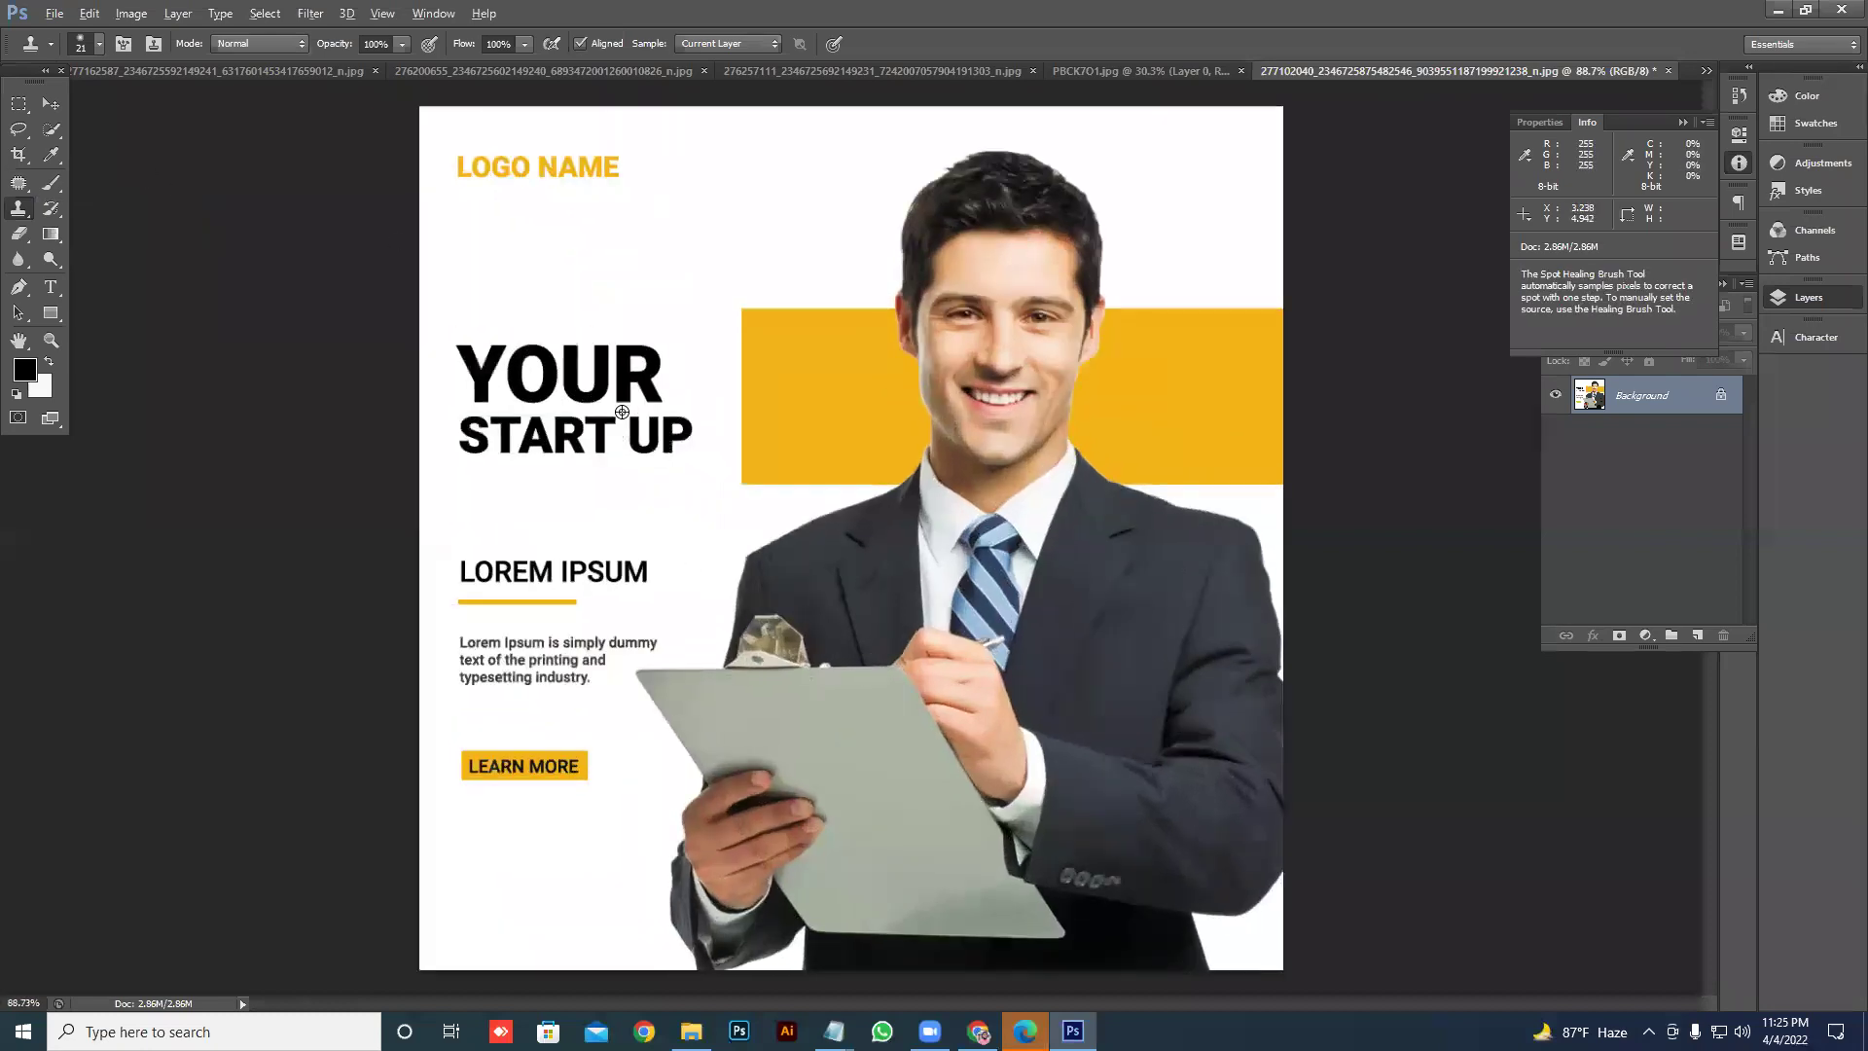
- Clone-stamp a copy of the YOUR headline near the ad's top, then undo it
{"action": "scroll", "coordinate": [612, 433], "scroll_direction": "up", "scroll_amount": 2}
{"action": "mouse_move", "coordinate": [639, 205]}
{"action": "left_mouse_down"}
{"action": "mouse_move", "coordinate": [511, 210]}
{"action": "mouse_move", "coordinate": [665, 197]}
{"action": "mouse_move", "coordinate": [551, 197]}
{"action": "left_mouse_up"}
{"action": "mouse_move", "coordinate": [544, 176]}
{"action": "left_mouse_down"}
{"action": "mouse_move", "coordinate": [478, 184]}
{"action": "mouse_move", "coordinate": [628, 151]}
{"action": "mouse_move", "coordinate": [710, 174]}
{"action": "mouse_move", "coordinate": [842, 146]}
{"action": "mouse_move", "coordinate": [649, 213]}
{"action": "mouse_move", "coordinate": [726, 217]}
{"action": "mouse_move", "coordinate": [651, 239]}
{"action": "mouse_move", "coordinate": [812, 231]}
{"action": "mouse_move", "coordinate": [532, 292]}
{"action": "mouse_move", "coordinate": [427, 273]}
{"action": "mouse_move", "coordinate": [452, 299]}
{"action": "mouse_move", "coordinate": [674, 268]}
{"action": "left_mouse_up"}
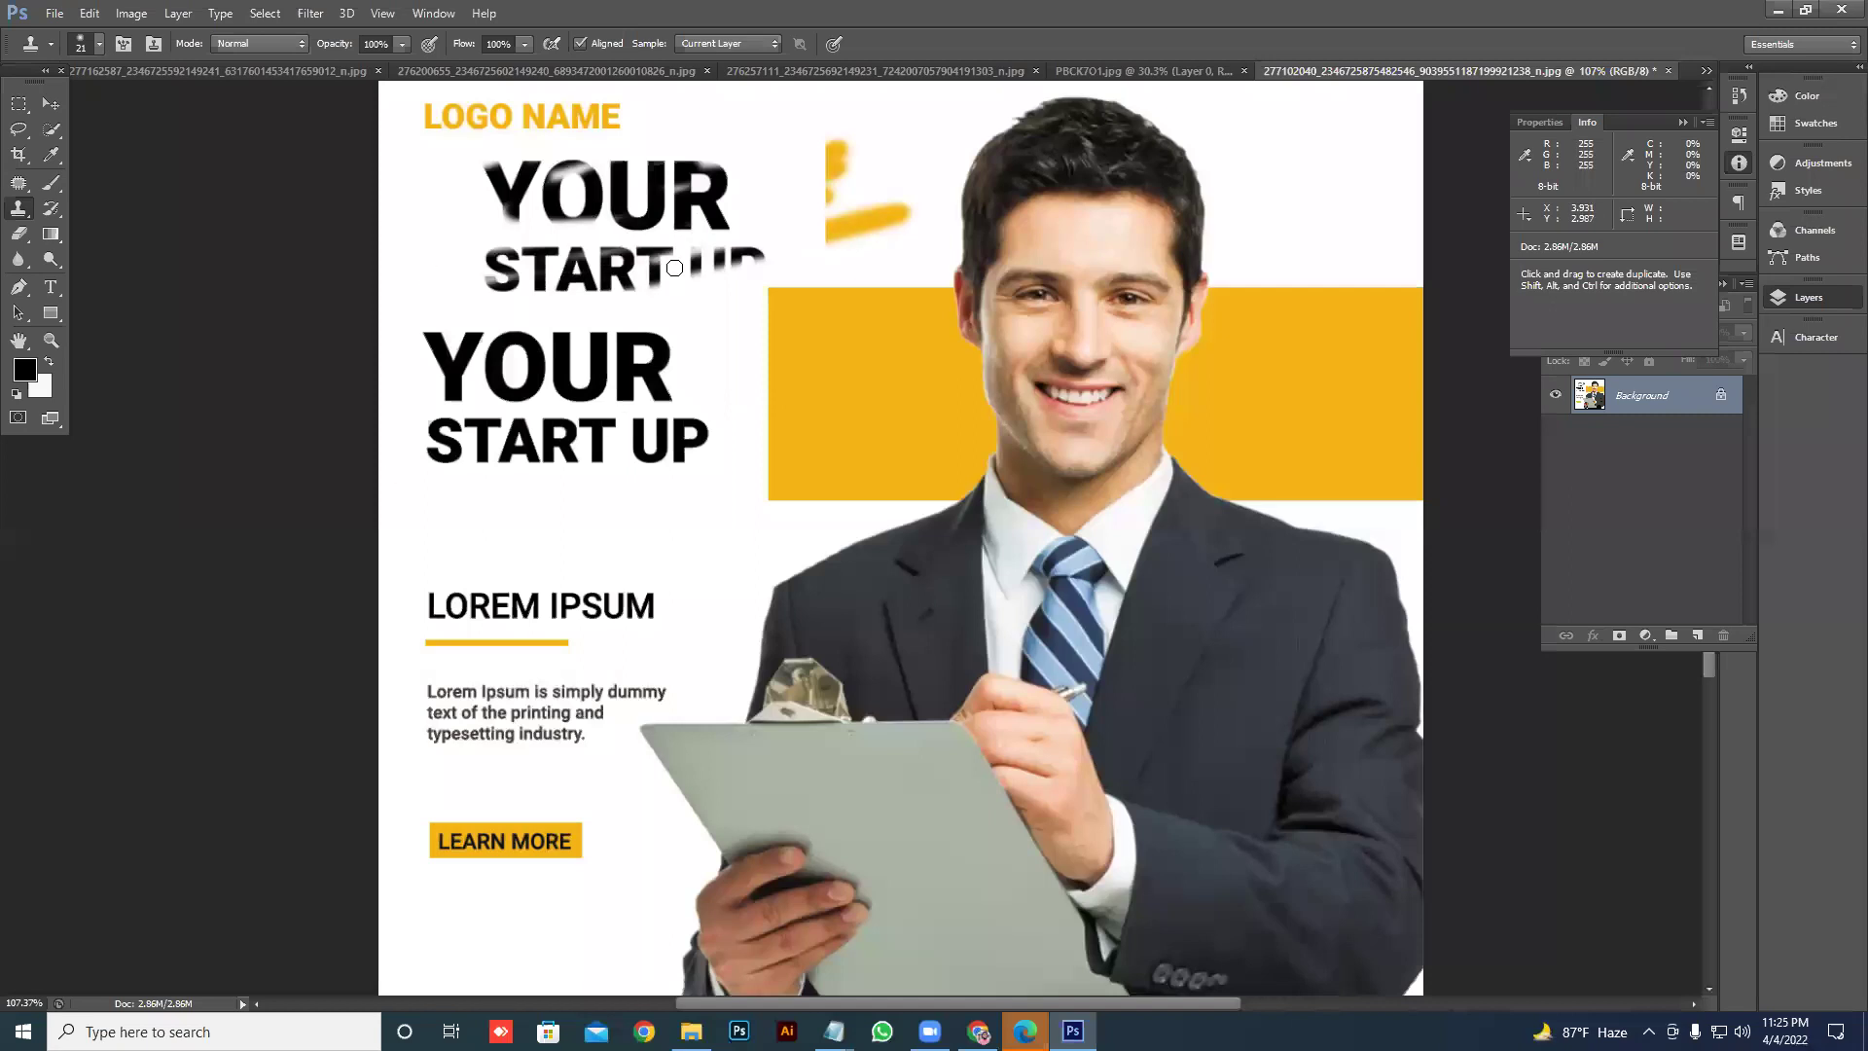
{"action": "key", "text": "F12"}
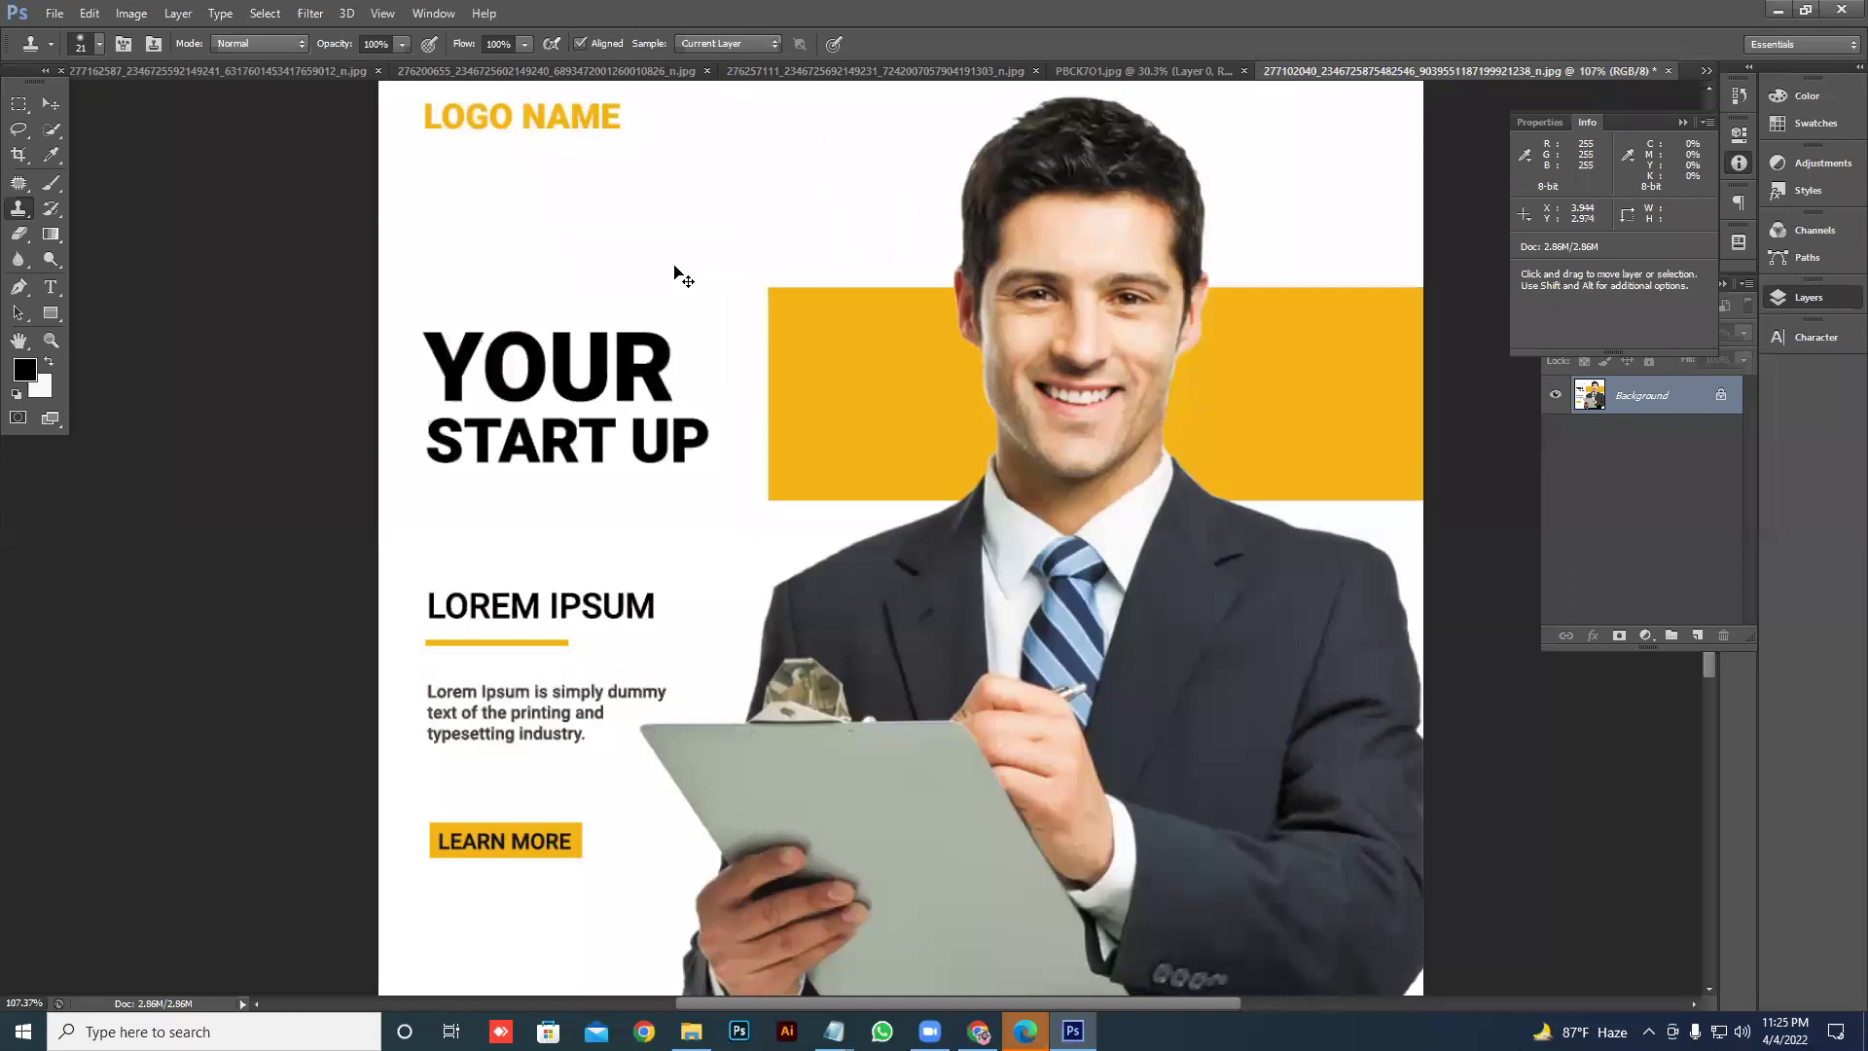
- Close PBCK701.jpg without saving and bring up the sunset jumper photo
{"action": "left_click", "coordinate": [1177, 73]}
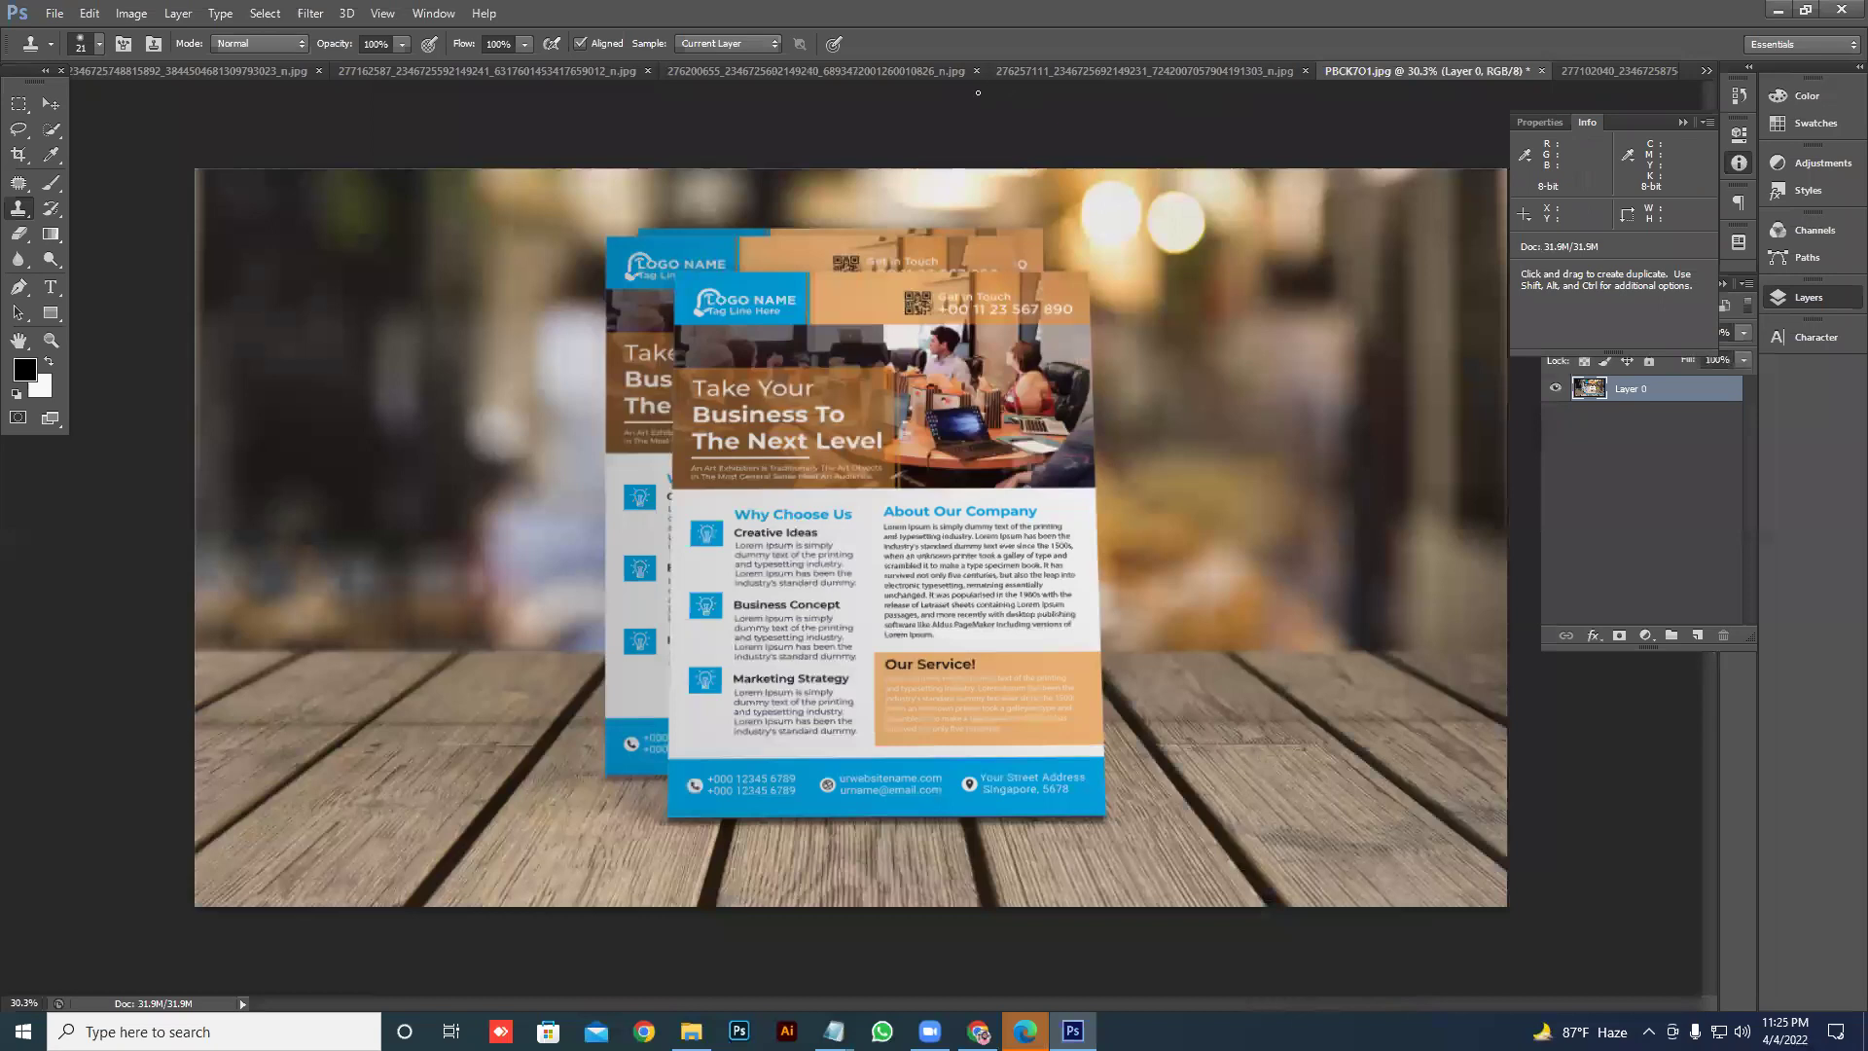
{"action": "left_click", "coordinate": [1543, 69]}
{"action": "left_click", "coordinate": [977, 387]}
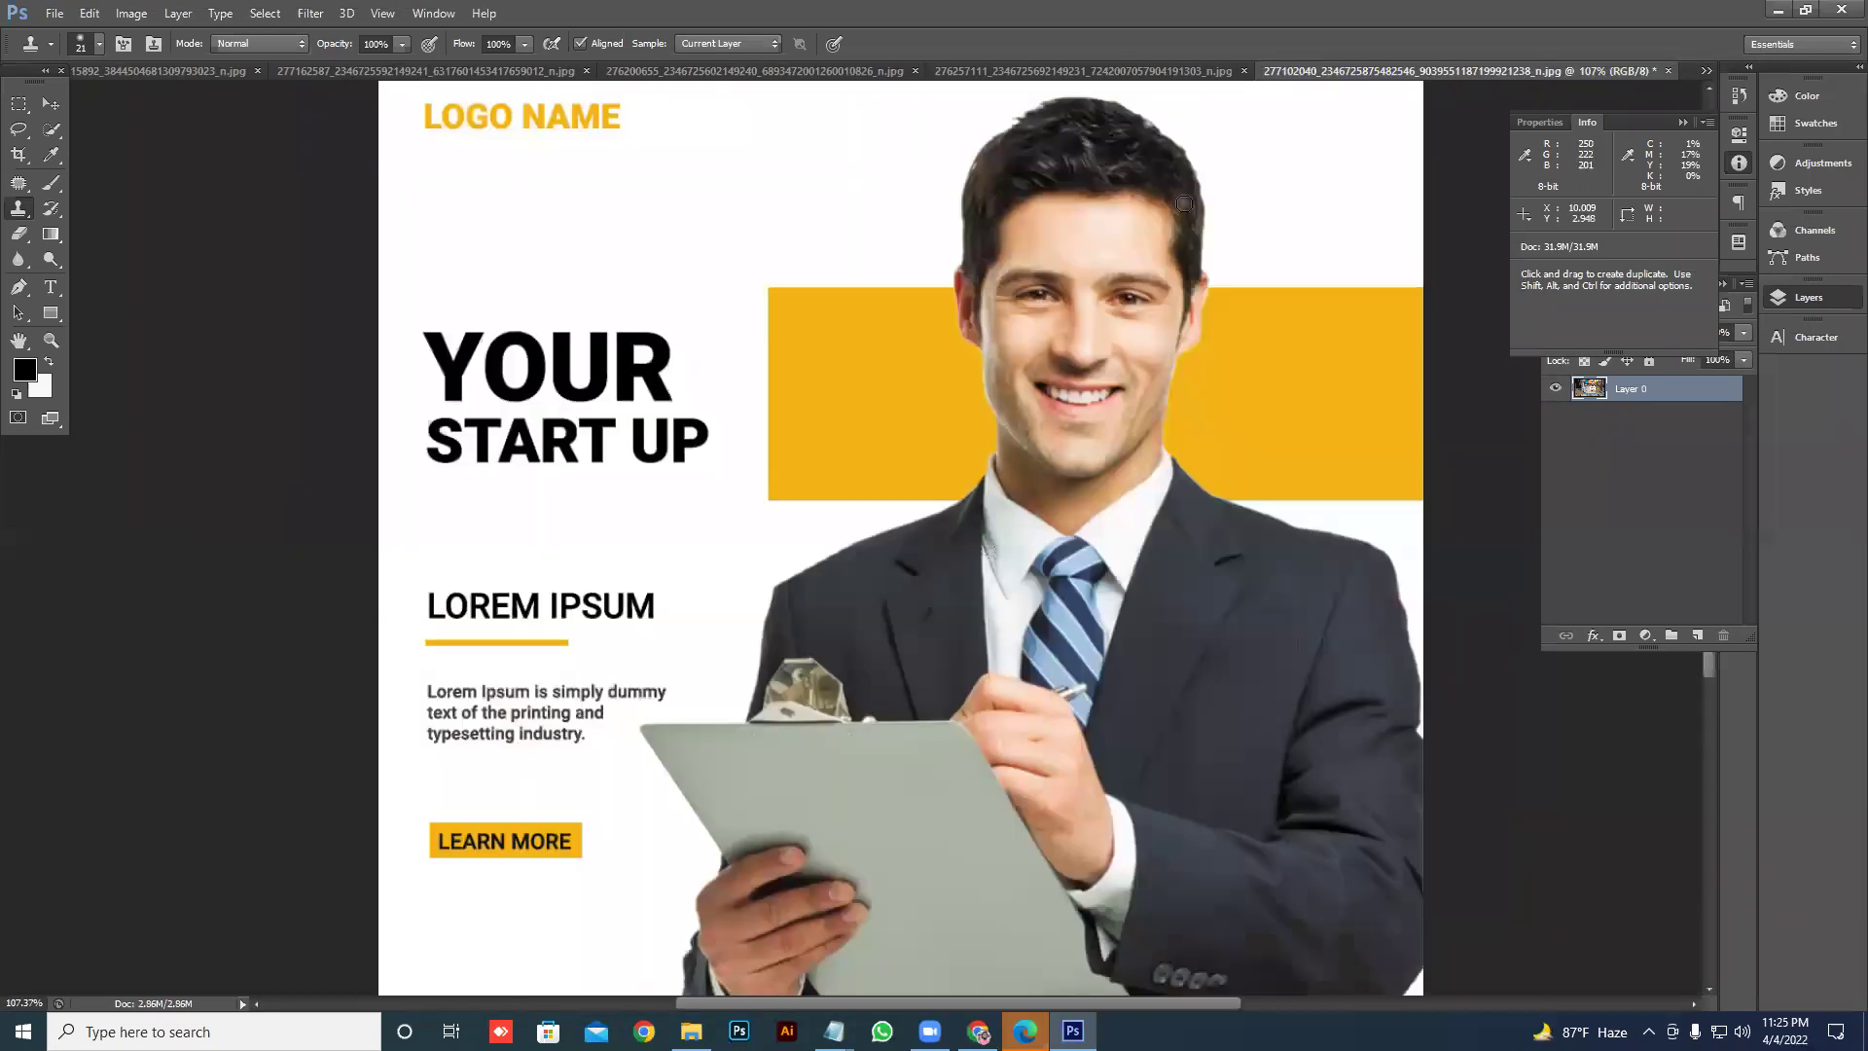
{"action": "left_click", "coordinate": [1187, 73]}
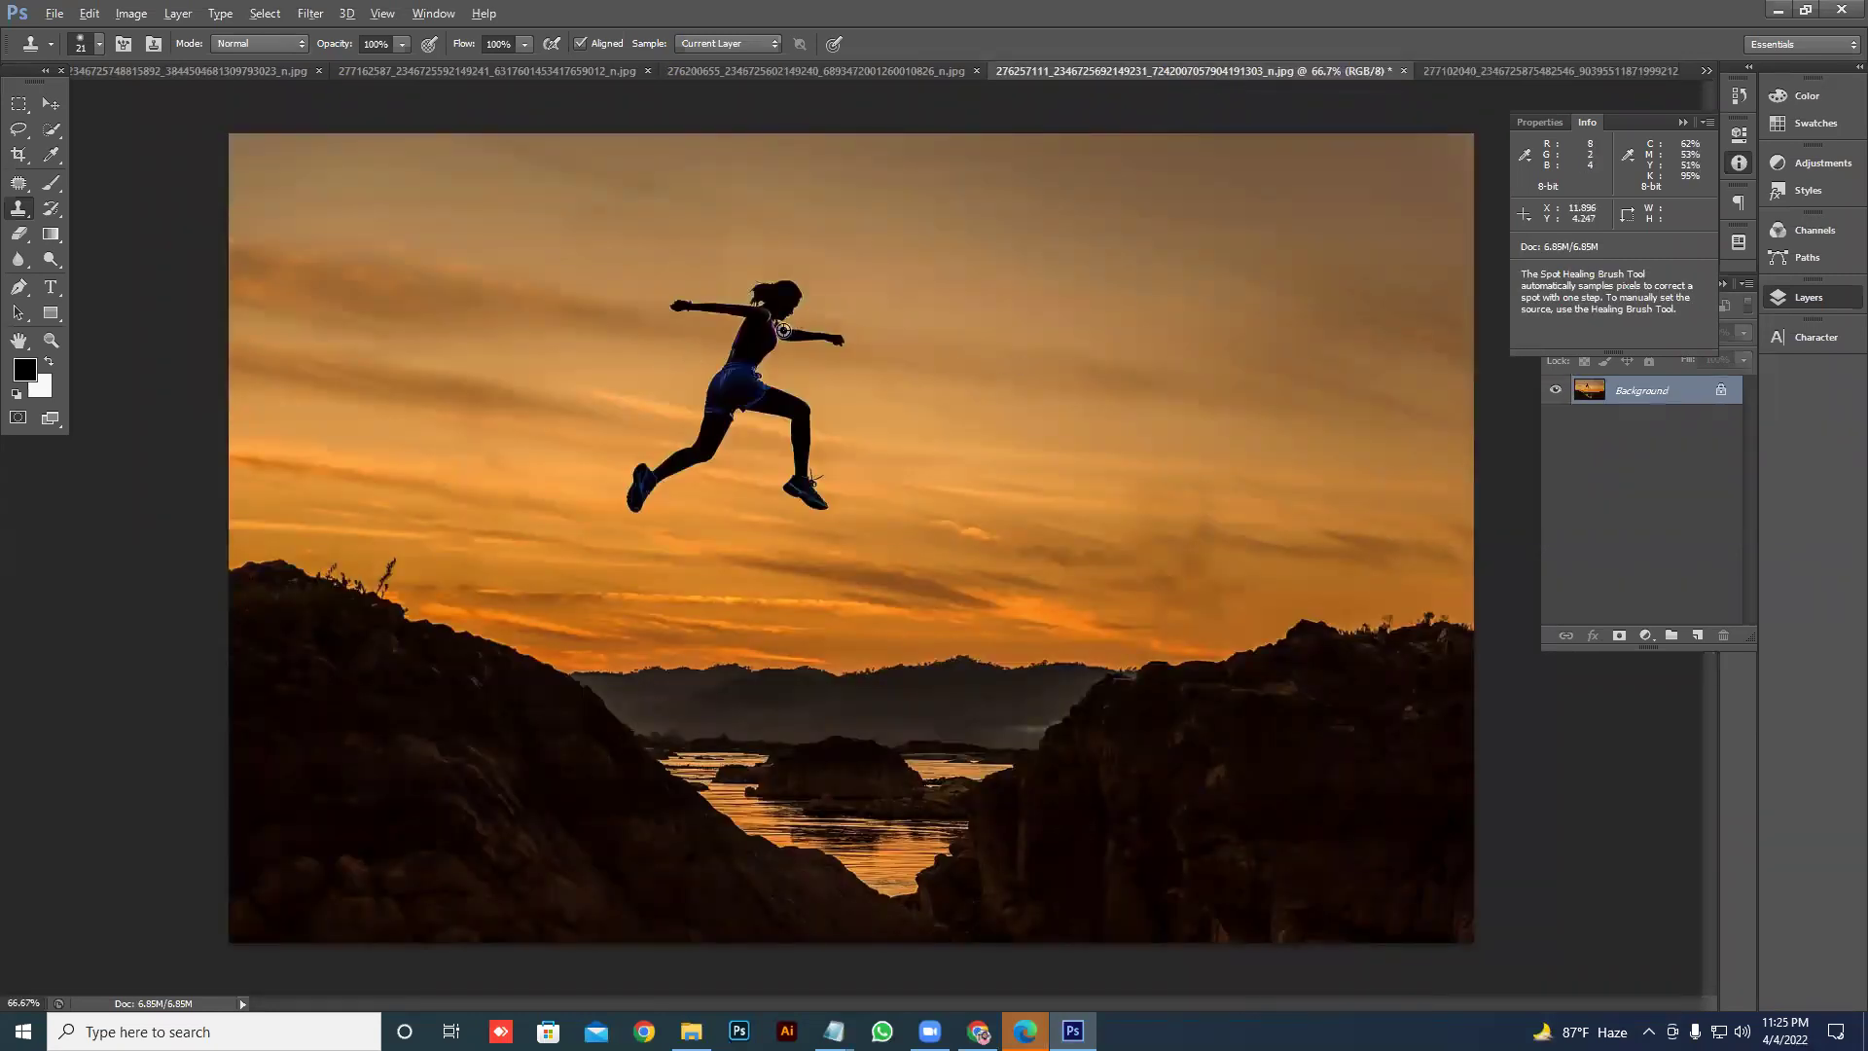
- Sample the runner and try trial clone strokes with an enlarged brush, undoing each
{"action": "scroll", "coordinate": [784, 330], "scroll_direction": "up", "scroll_amount": 2}
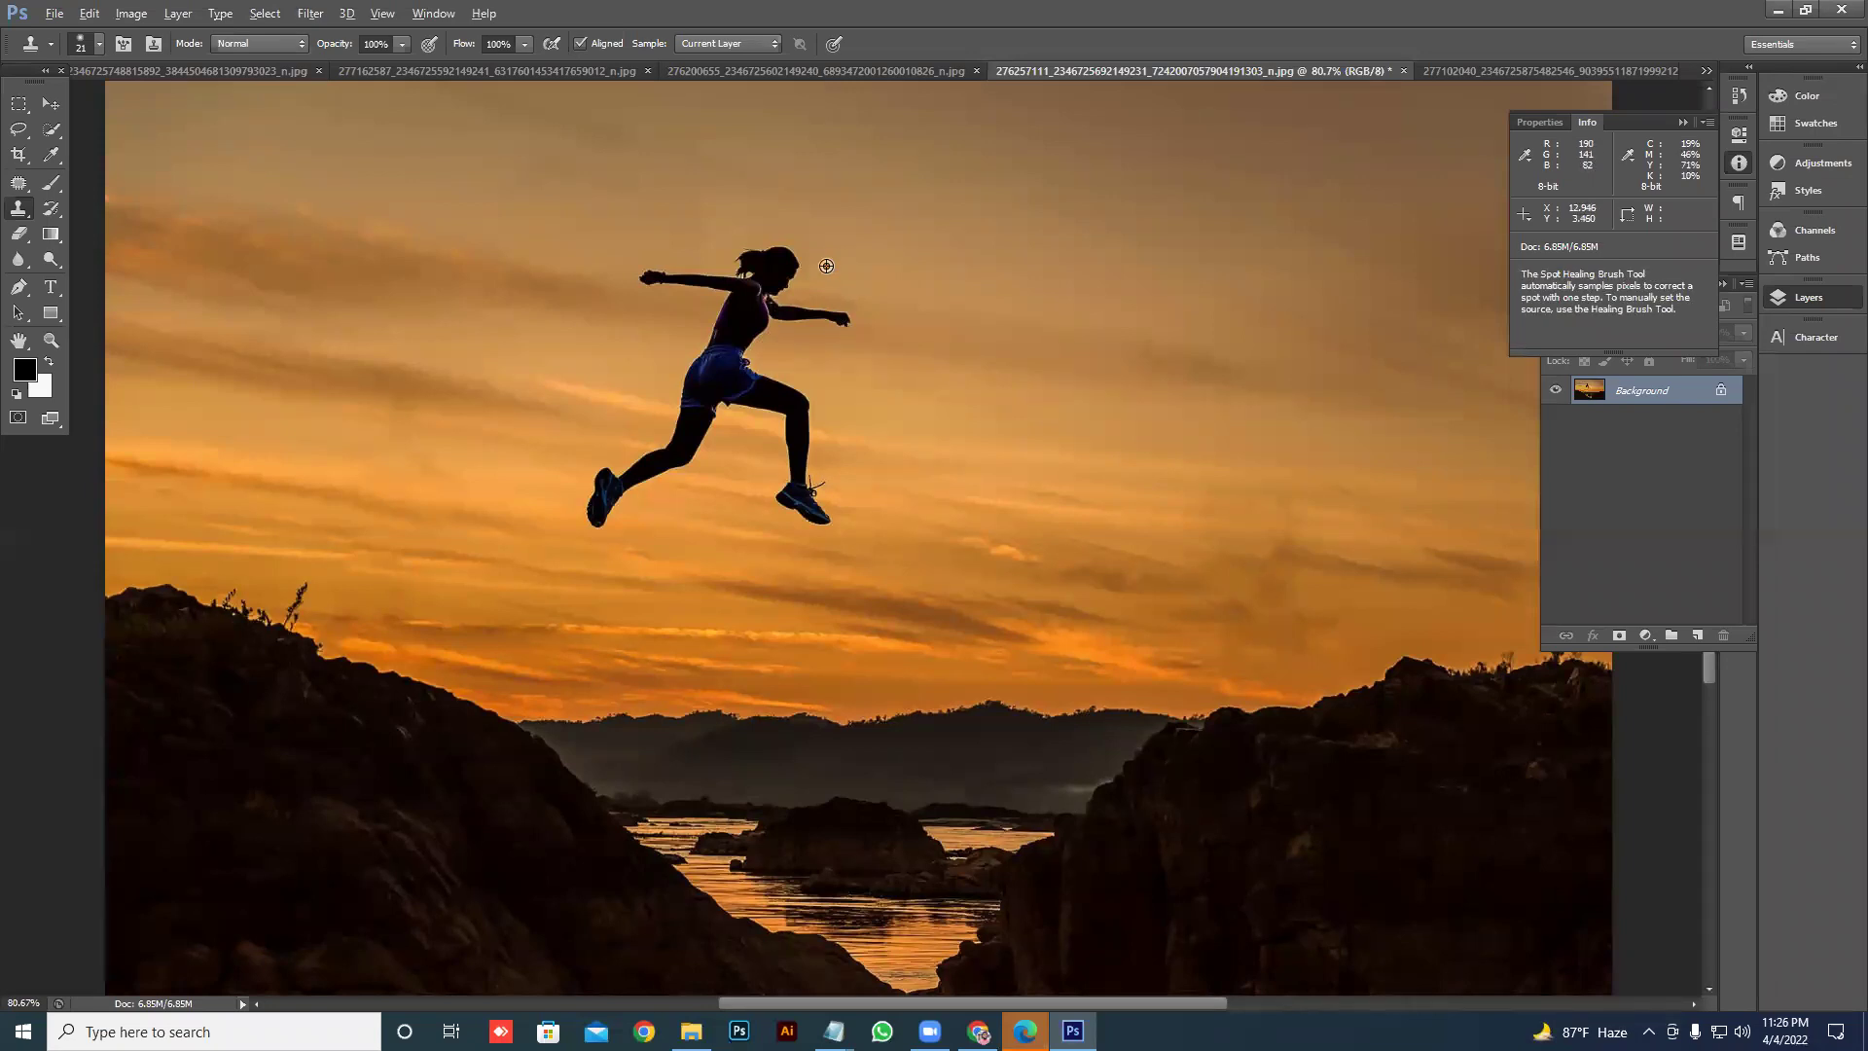
{"action": "left_click", "coordinate": [772, 269], "text": "alt"}
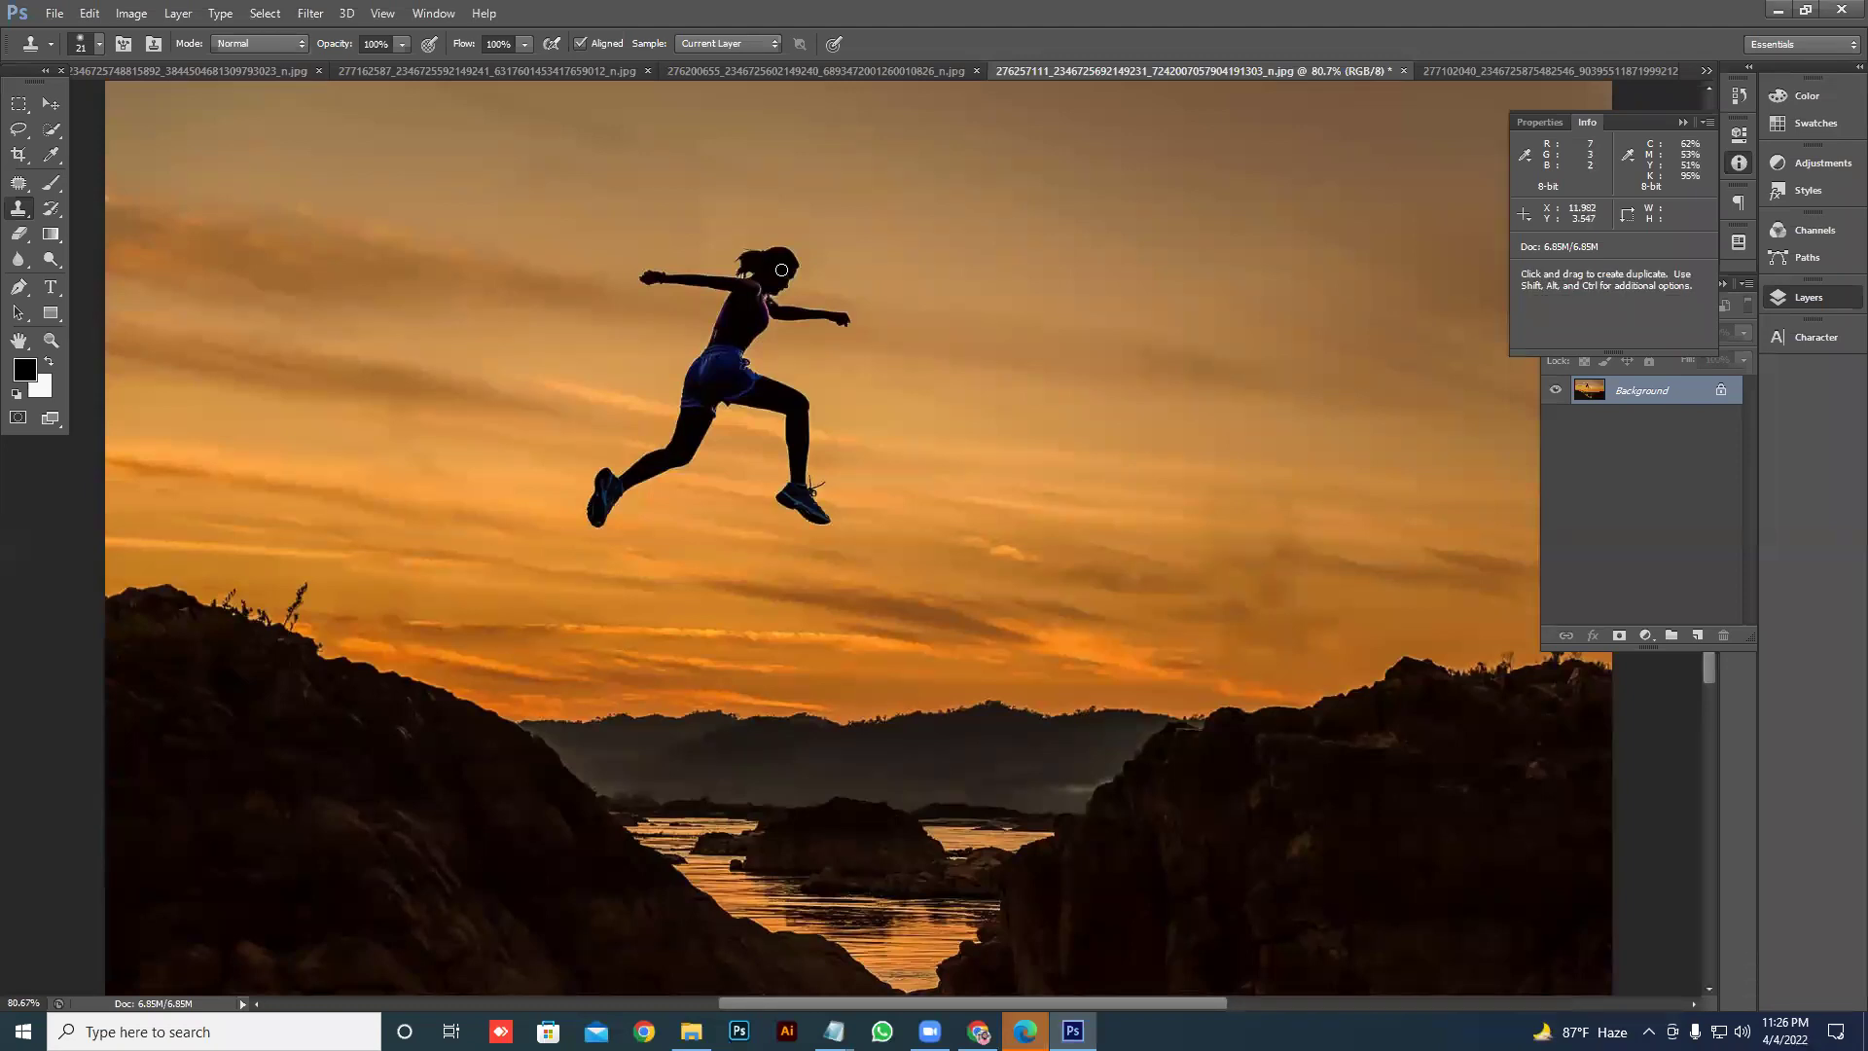
{"action": "mouse_move", "coordinate": [1082, 360]}
{"action": "left_mouse_down"}
{"action": "mouse_move", "coordinate": [1048, 334]}
{"action": "mouse_move", "coordinate": [1079, 378]}
{"action": "mouse_move", "coordinate": [1067, 362]}
{"action": "mouse_move", "coordinate": [1005, 398]}
{"action": "mouse_move", "coordinate": [1009, 373]}
{"action": "mouse_move", "coordinate": [1042, 382]}
{"action": "mouse_move", "coordinate": [975, 386]}
{"action": "mouse_move", "coordinate": [1032, 386]}
{"action": "mouse_move", "coordinate": [970, 369]}
{"action": "mouse_move", "coordinate": [1060, 378]}
{"action": "left_mouse_up"}
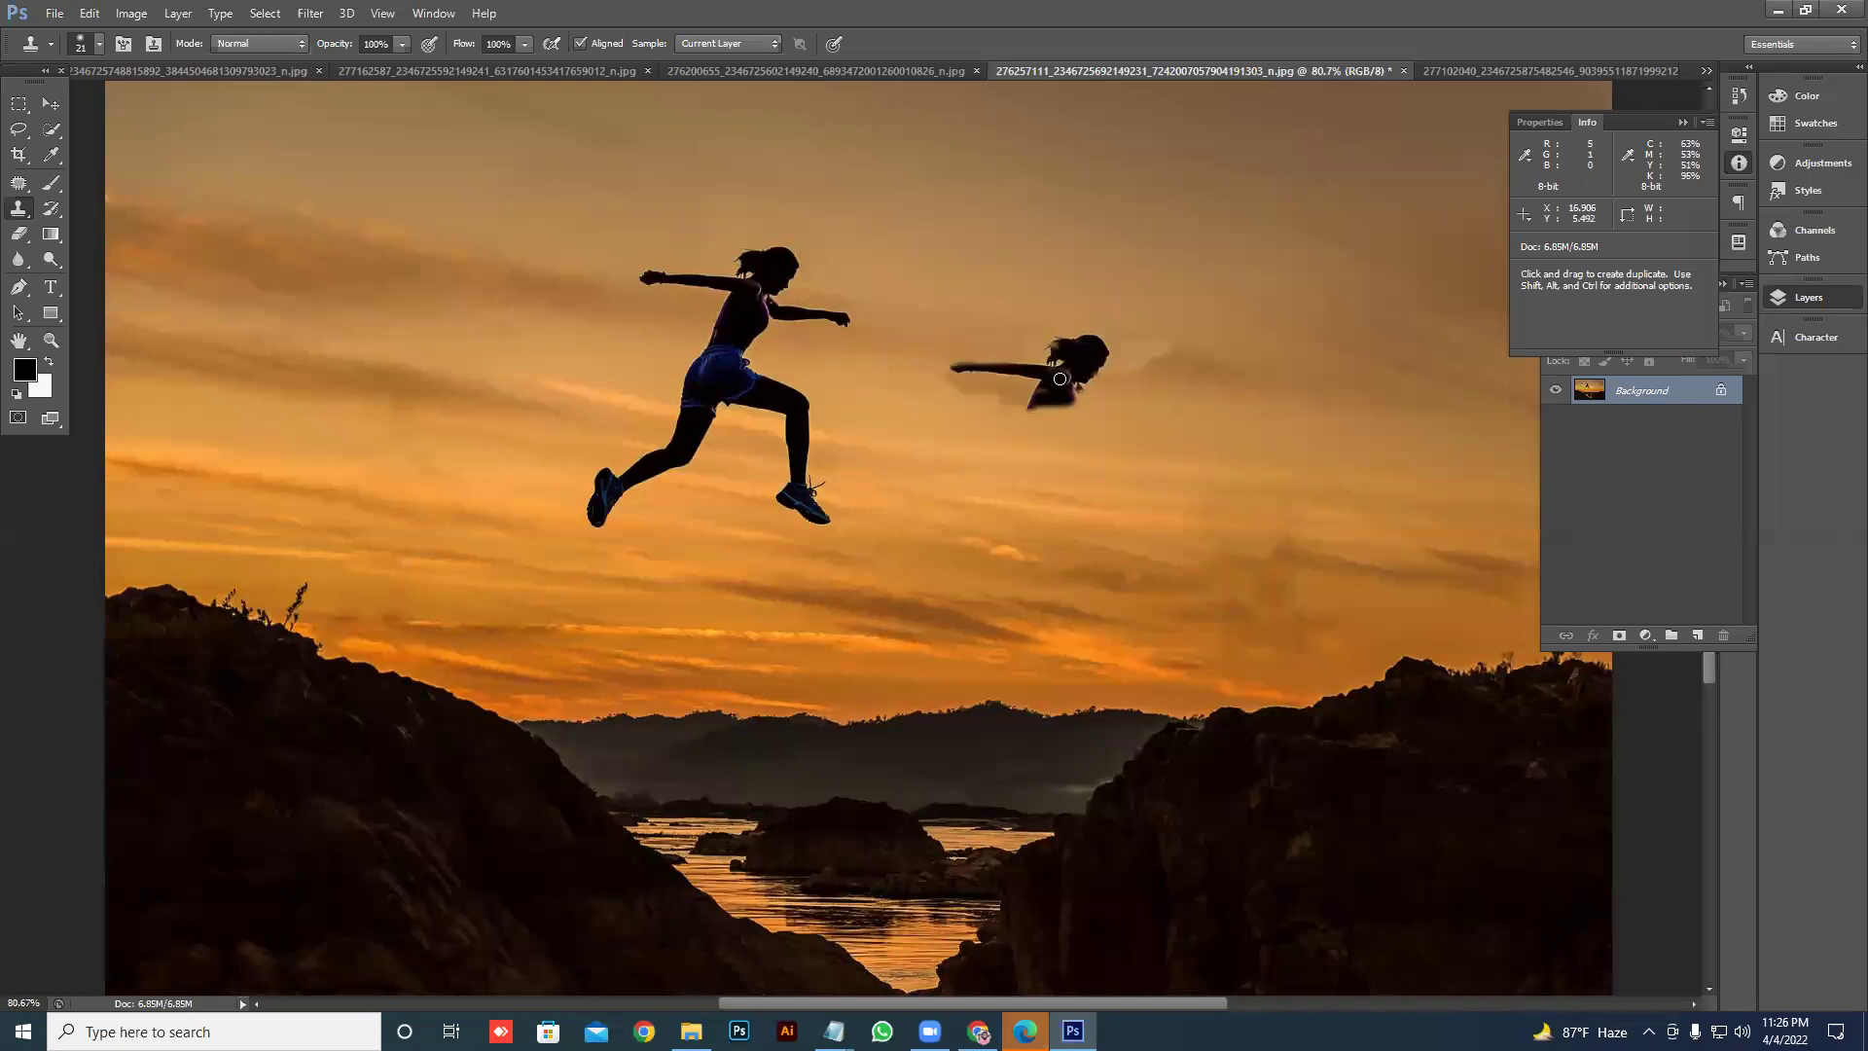
{"action": "key", "text": "ctrl+z"}
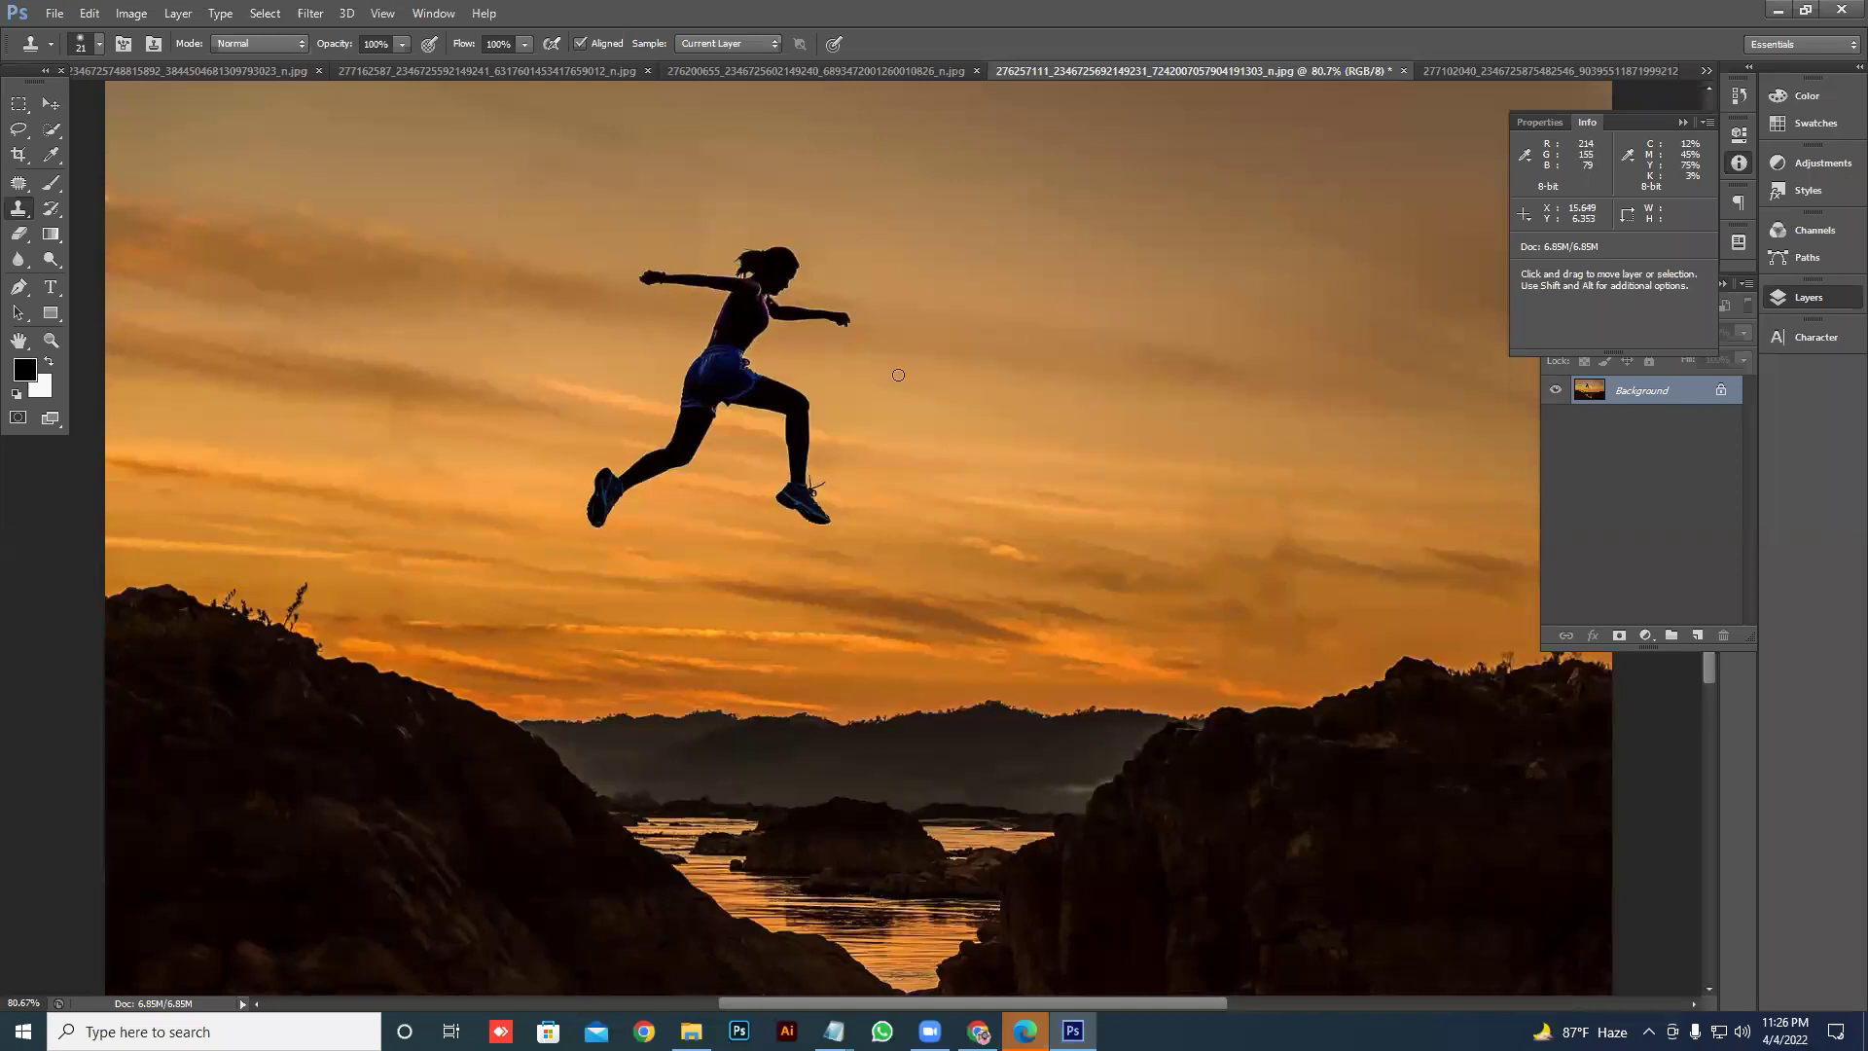
{"action": "key", "text": "bracketright"}
{"action": "key", "text": "bracketright"}
{"action": "key", "text": "bracketright"}
{"action": "key", "text": "bracketright"}
{"action": "key", "text": "bracketright"}
{"action": "key", "text": "bracketright"}
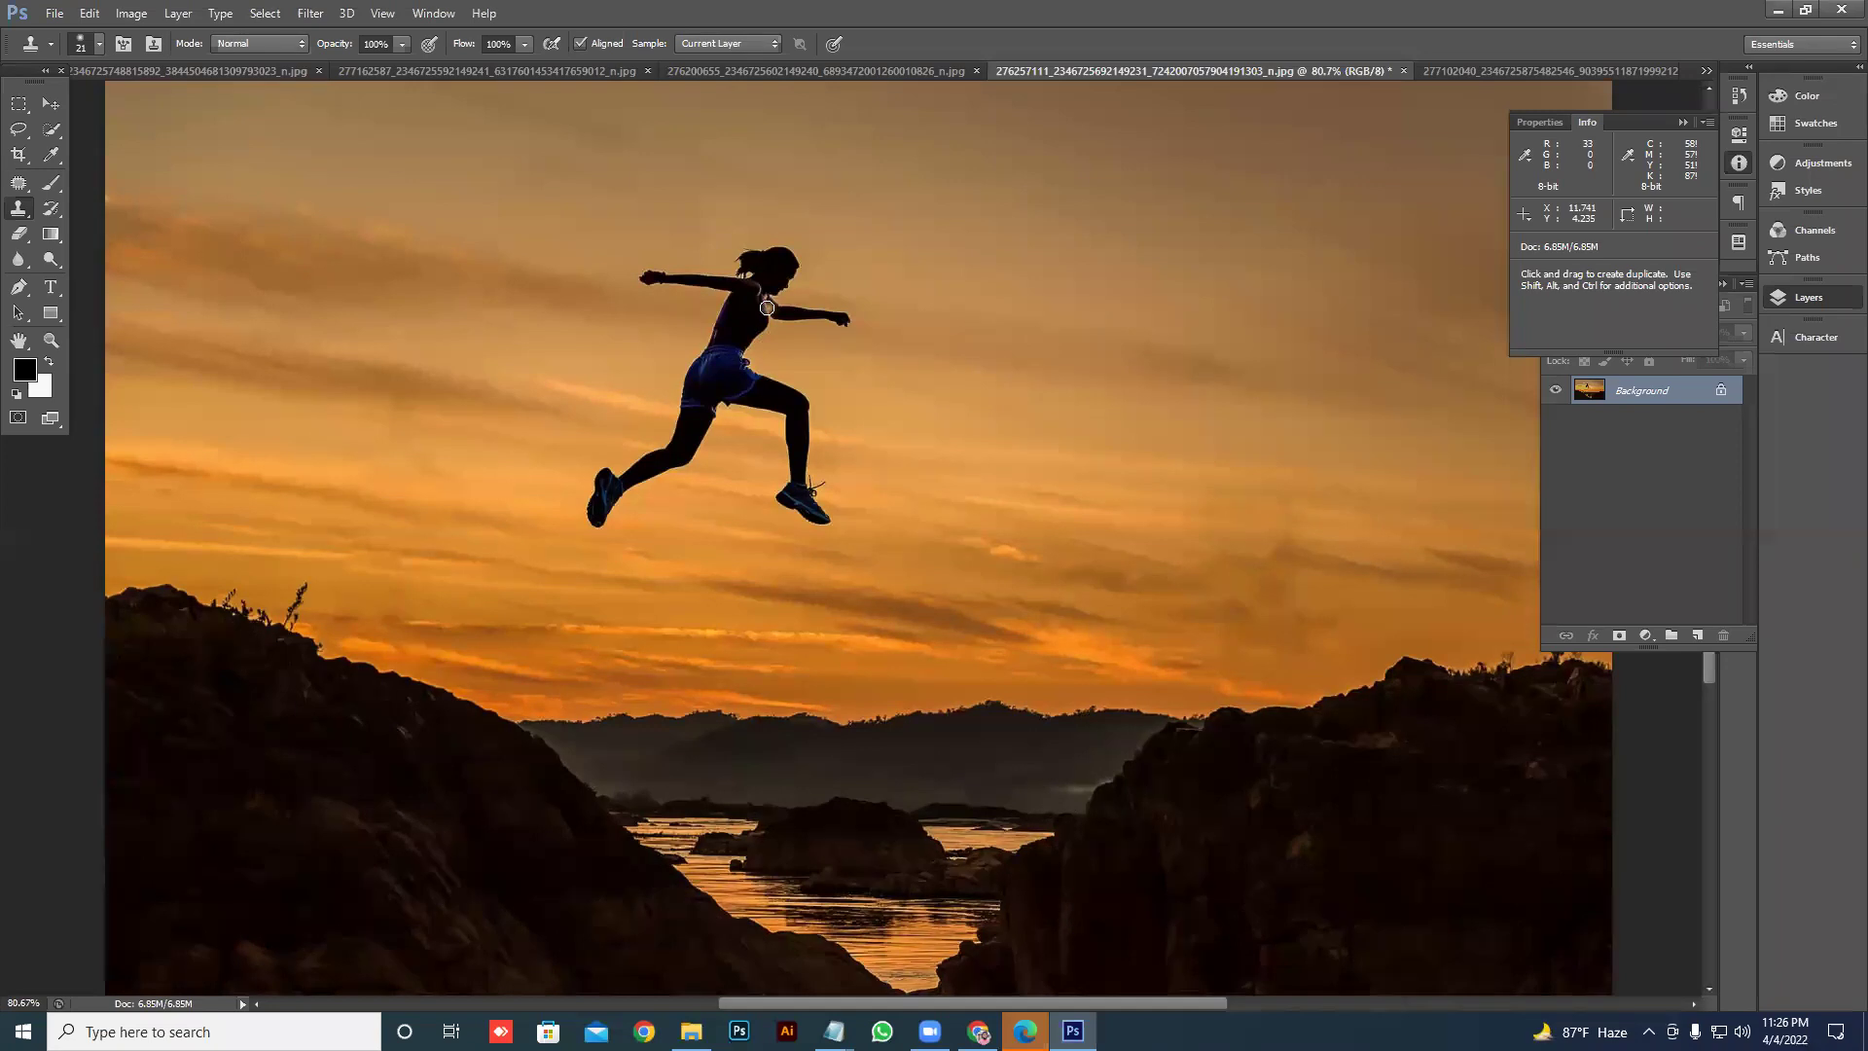
{"action": "key", "text": "bracketright"}
{"action": "key", "text": "bracketright"}
{"action": "key", "text": "bracketright"}
{"action": "key", "text": "bracketright"}
{"action": "key", "text": "bracketright"}
{"action": "key", "text": "bracketright"}
{"action": "key", "text": "bracketright"}
{"action": "left_click_drag", "start_coordinate": [817, 276], "coordinate": [813, 296]}
{"action": "key", "text": "ctrl+z"}
- Adjust brush size, resample the runner's head, and paint a duplicate runner to the right
{"action": "key", "text": "bracketleft"}
{"action": "key", "text": "bracketleft"}
{"action": "key", "text": "bracketleft"}
{"action": "key", "text": "bracketleft"}
{"action": "key", "text": "bracketleft"}
{"action": "key", "text": "bracketleft"}
{"action": "key", "text": "bracketleft"}
{"action": "key", "text": "bracketleft"}
{"action": "key", "text": "bracketleft"}
{"action": "key", "text": "bracketleft"}
{"action": "key", "text": "bracketright"}
{"action": "key", "text": "bracketright"}
{"action": "key", "text": "bracketright"}
{"action": "key", "text": "bracketright"}
{"action": "key", "text": "bracketright"}
{"action": "key", "text": "bracketright"}
{"action": "key", "text": "bracketleft"}
{"action": "key", "text": "bracketleft"}
{"action": "key", "text": "bracketleft"}
{"action": "key", "text": "bracketleft"}
{"action": "key", "text": "bracketleft"}
{"action": "key", "text": "bracketleft"}
{"action": "left_click", "coordinate": [779, 271], "text": "alt"}
{"action": "mouse_move", "coordinate": [1026, 302]}
{"action": "left_mouse_down"}
{"action": "mouse_move", "coordinate": [1042, 304]}
{"action": "mouse_move", "coordinate": [1012, 336]}
{"action": "mouse_move", "coordinate": [974, 300]}
{"action": "mouse_move", "coordinate": [898, 316]}
{"action": "mouse_move", "coordinate": [1108, 353]}
{"action": "mouse_move", "coordinate": [980, 356]}
{"action": "mouse_move", "coordinate": [919, 498]}
{"action": "mouse_move", "coordinate": [844, 561]}
{"action": "mouse_move", "coordinate": [865, 513]}
{"action": "mouse_move", "coordinate": [949, 486]}
{"action": "mouse_move", "coordinate": [935, 468]}
{"action": "mouse_move", "coordinate": [958, 404]}
{"action": "mouse_move", "coordinate": [990, 379]}
{"action": "mouse_move", "coordinate": [1006, 374]}
{"action": "mouse_move", "coordinate": [959, 467]}
{"action": "mouse_move", "coordinate": [1001, 419]}
{"action": "mouse_move", "coordinate": [1061, 446]}
{"action": "mouse_move", "coordinate": [1043, 533]}
{"action": "mouse_move", "coordinate": [1078, 552]}
{"action": "mouse_move", "coordinate": [1058, 549]}
{"action": "mouse_move", "coordinate": [1002, 438]}
{"action": "mouse_move", "coordinate": [1041, 443]}
{"action": "mouse_move", "coordinate": [1009, 454]}
{"action": "mouse_move", "coordinate": [1048, 484]}
{"action": "left_mouse_up"}
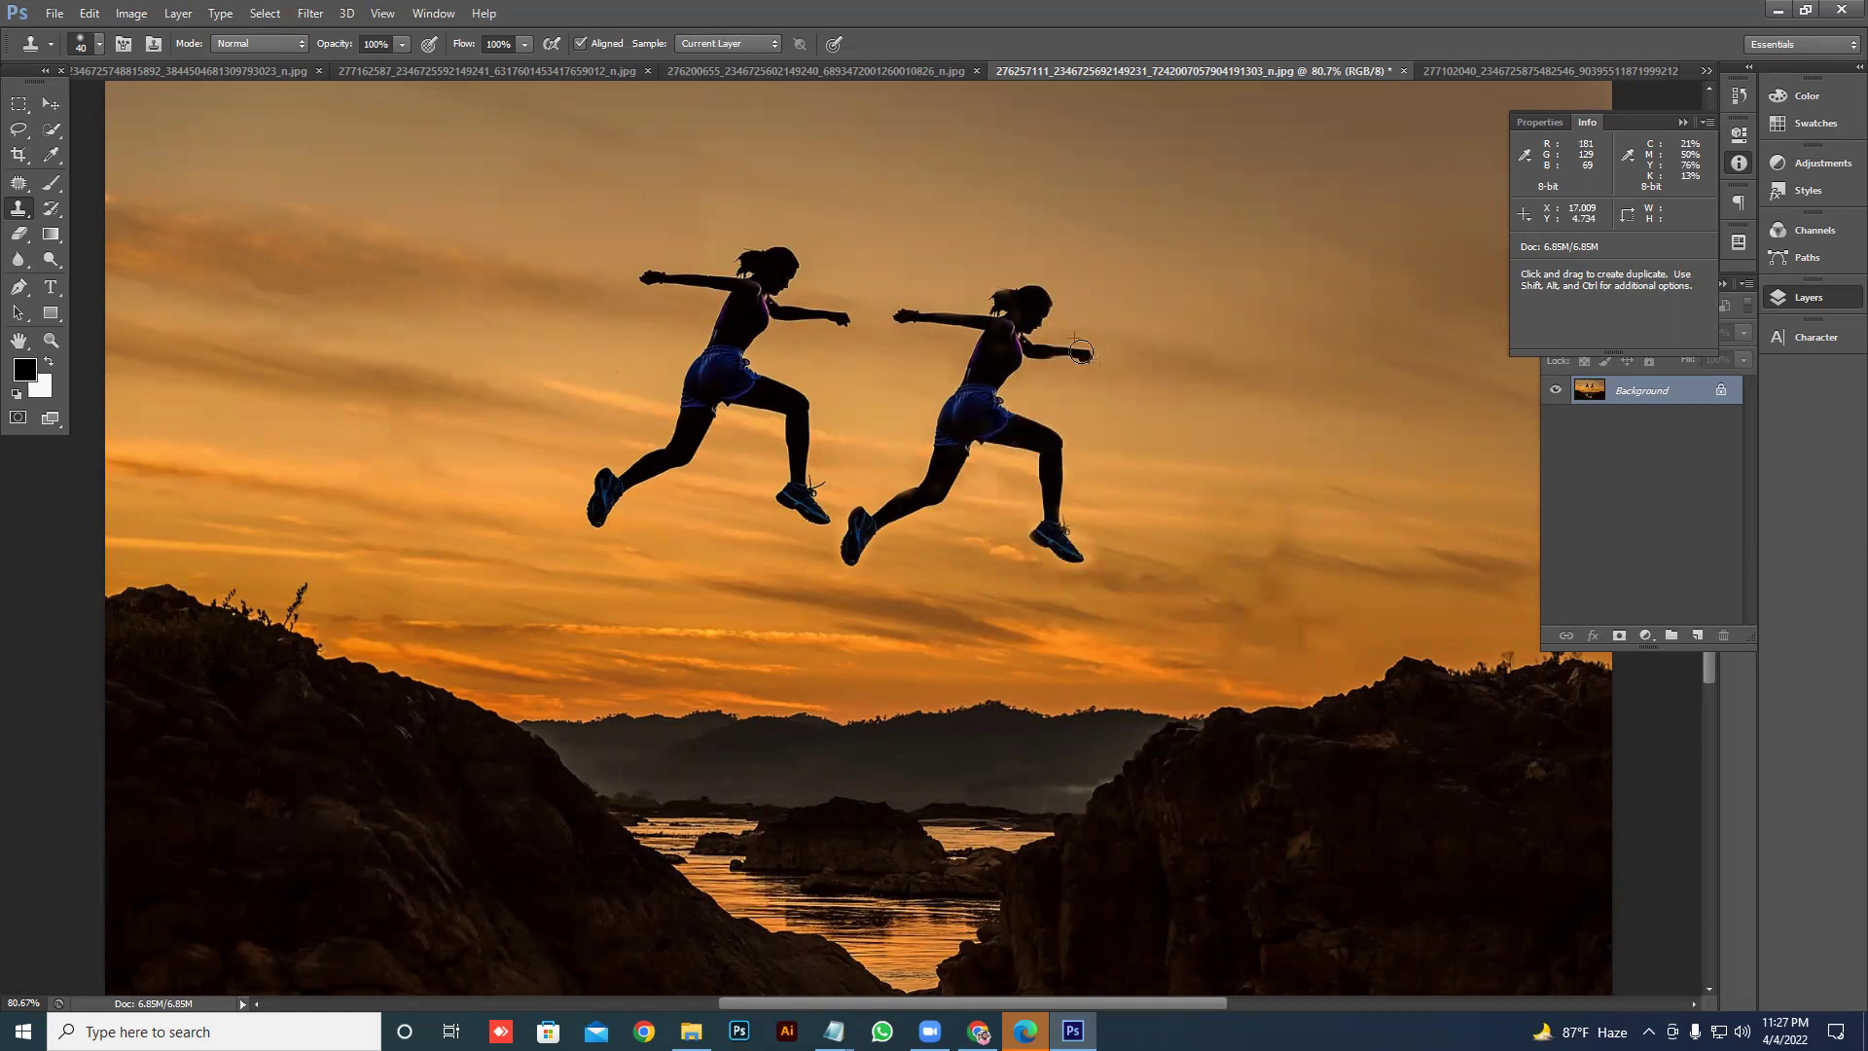
- Clone sky over the right runner's head and outstretched arm, covering the dark smudge
{"action": "left_click", "coordinate": [1225, 404], "text": "alt"}
{"action": "mouse_move", "coordinate": [1065, 358]}
{"action": "left_mouse_down"}
{"action": "mouse_move", "coordinate": [1042, 320]}
{"action": "mouse_move", "coordinate": [1030, 355]}
{"action": "mouse_move", "coordinate": [1047, 290]}
{"action": "mouse_move", "coordinate": [995, 273]}
{"action": "mouse_move", "coordinate": [967, 343]}
{"action": "mouse_move", "coordinate": [1016, 366]}
{"action": "mouse_move", "coordinate": [985, 330]}
{"action": "mouse_move", "coordinate": [1042, 348]}
{"action": "mouse_move", "coordinate": [898, 312]}
{"action": "mouse_move", "coordinate": [953, 304]}
{"action": "mouse_move", "coordinate": [904, 297]}
{"action": "mouse_move", "coordinate": [937, 292]}
{"action": "mouse_move", "coordinate": [908, 311]}
{"action": "mouse_move", "coordinate": [888, 292]}
{"action": "mouse_move", "coordinate": [943, 335]}
{"action": "left_mouse_up"}
{"action": "left_click", "coordinate": [1003, 291], "text": "alt"}
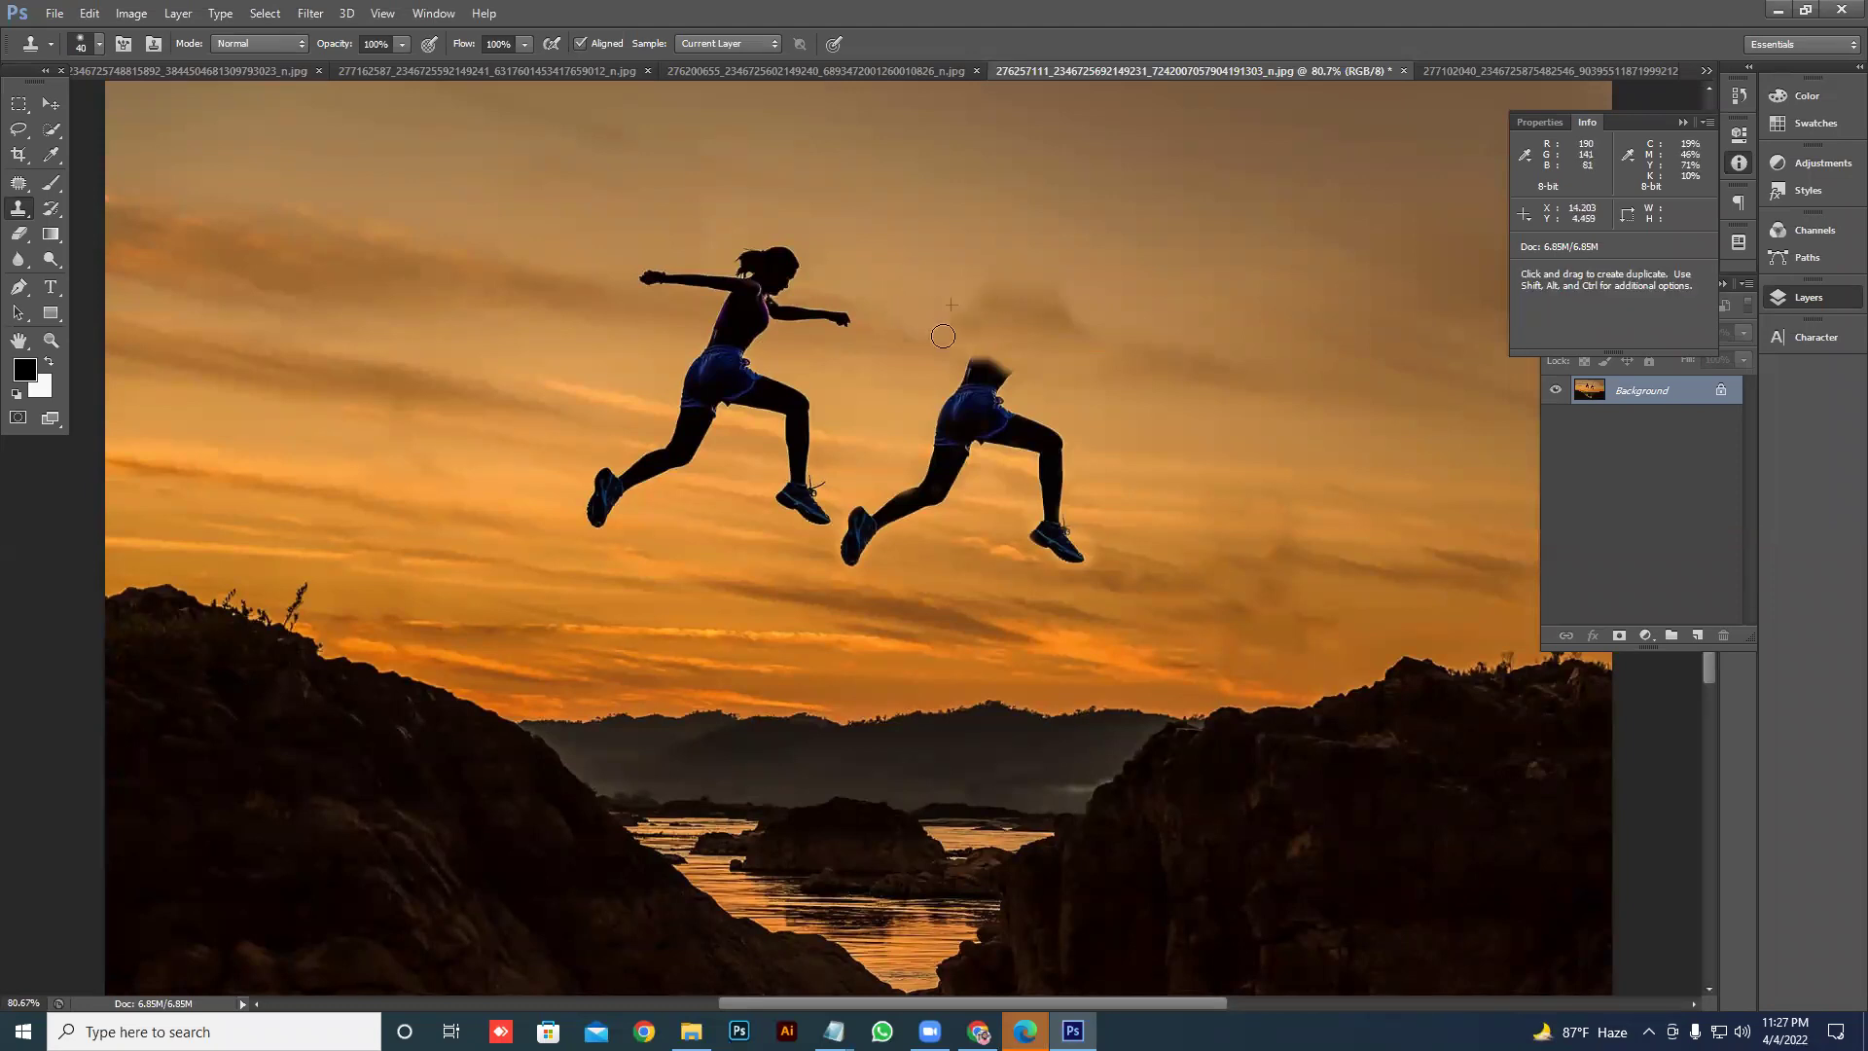
{"action": "left_click", "coordinate": [1159, 377], "text": "alt"}
- Clone the distant mountain ridge across the gap and smooth it leftward with mist
{"action": "left_click", "coordinate": [952, 730], "text": "alt"}
{"action": "mouse_move", "coordinate": [958, 715]}
{"action": "left_mouse_down"}
{"action": "mouse_move", "coordinate": [1044, 697]}
{"action": "mouse_move", "coordinate": [950, 701]}
{"action": "mouse_move", "coordinate": [1265, 720]}
{"action": "left_mouse_up"}
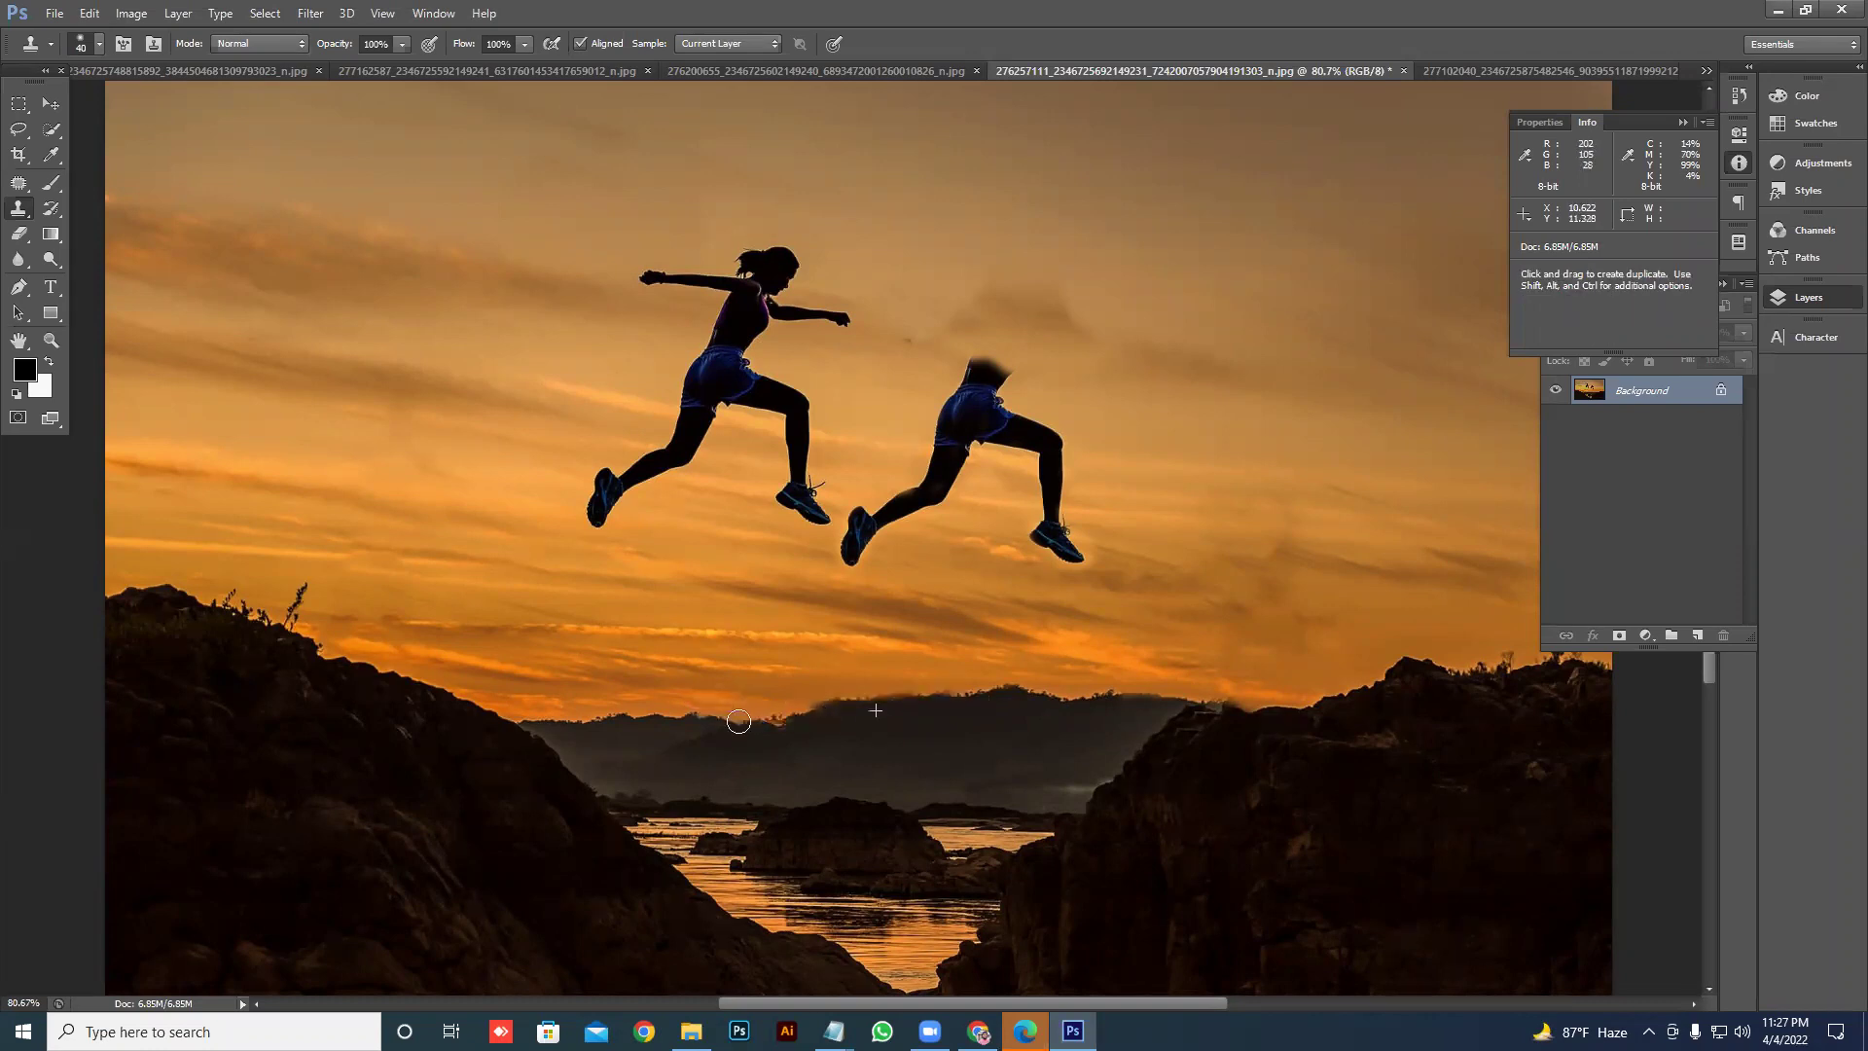
{"action": "left_click_drag", "start_coordinate": [846, 709], "coordinate": [560, 720]}
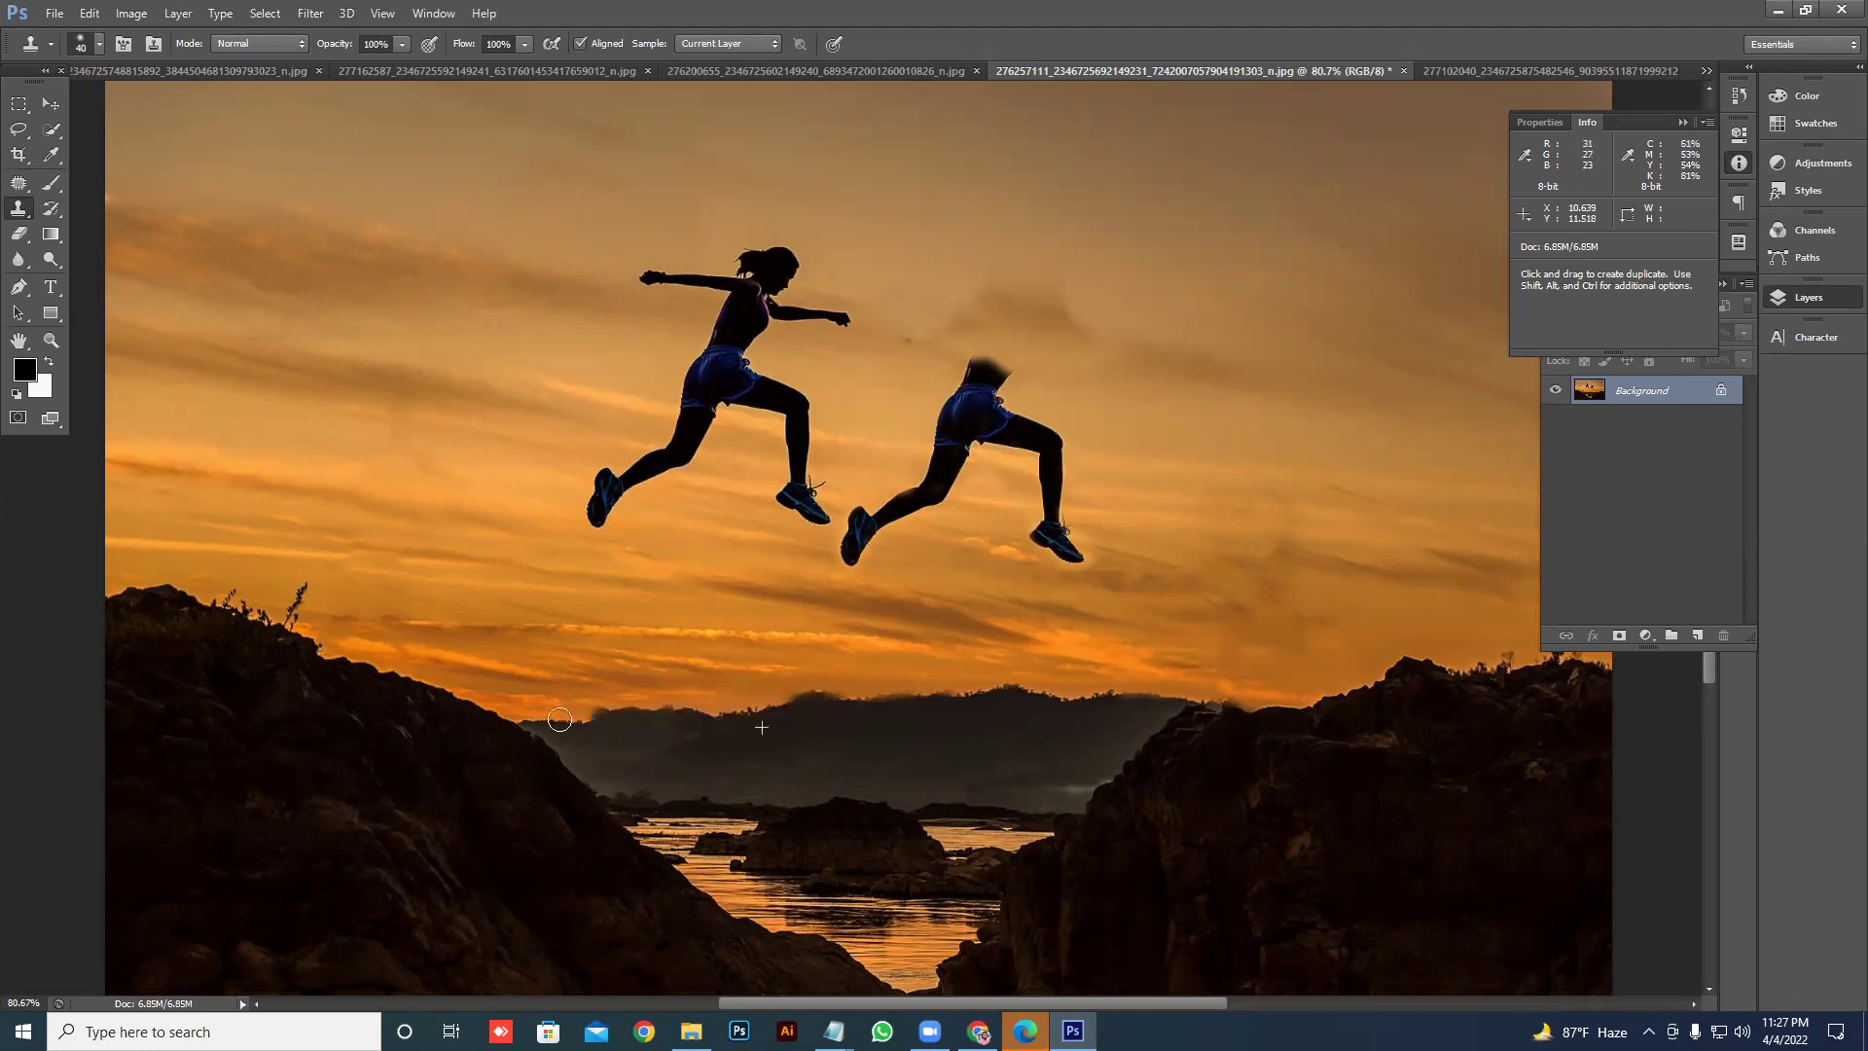
{"action": "mouse_move", "coordinate": [810, 701]}
{"action": "left_mouse_down"}
{"action": "mouse_move", "coordinate": [546, 695]}
{"action": "mouse_move", "coordinate": [577, 709]}
{"action": "mouse_move", "coordinate": [491, 720]}
{"action": "left_mouse_up"}
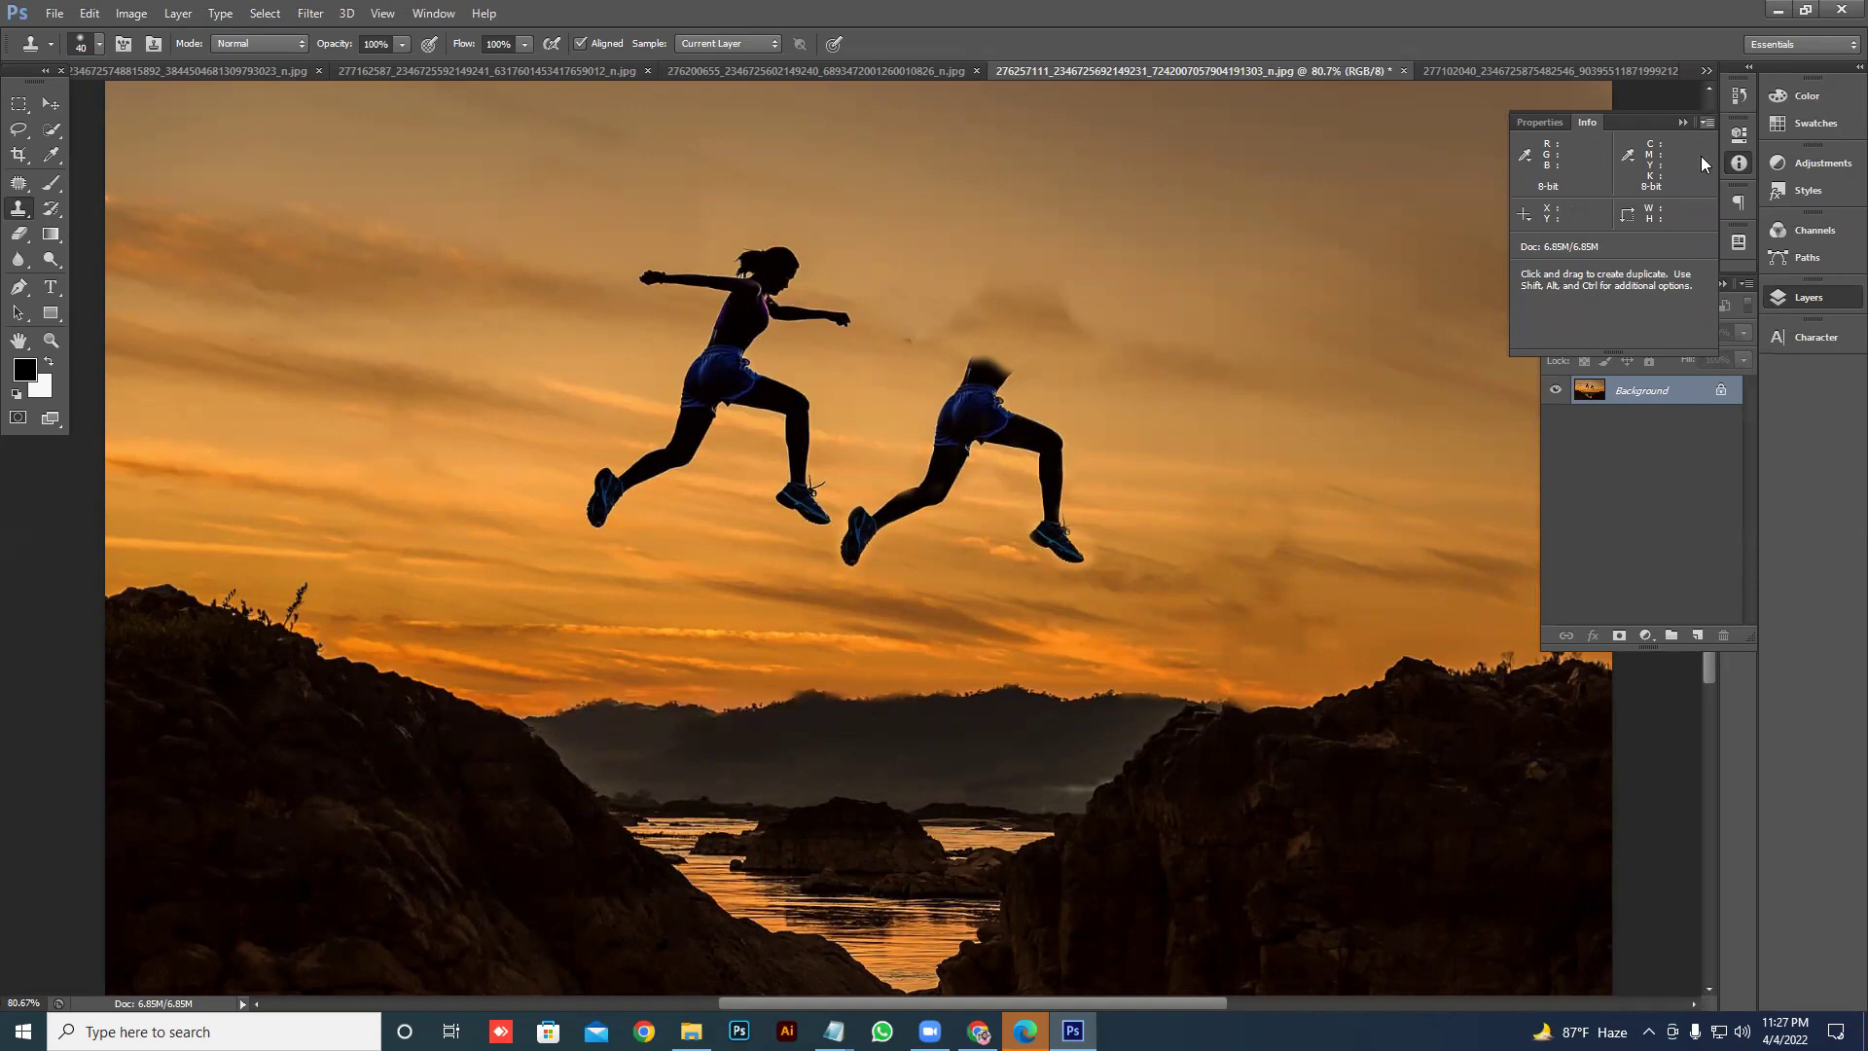
{"action": "left_click", "coordinate": [1021, 415]}
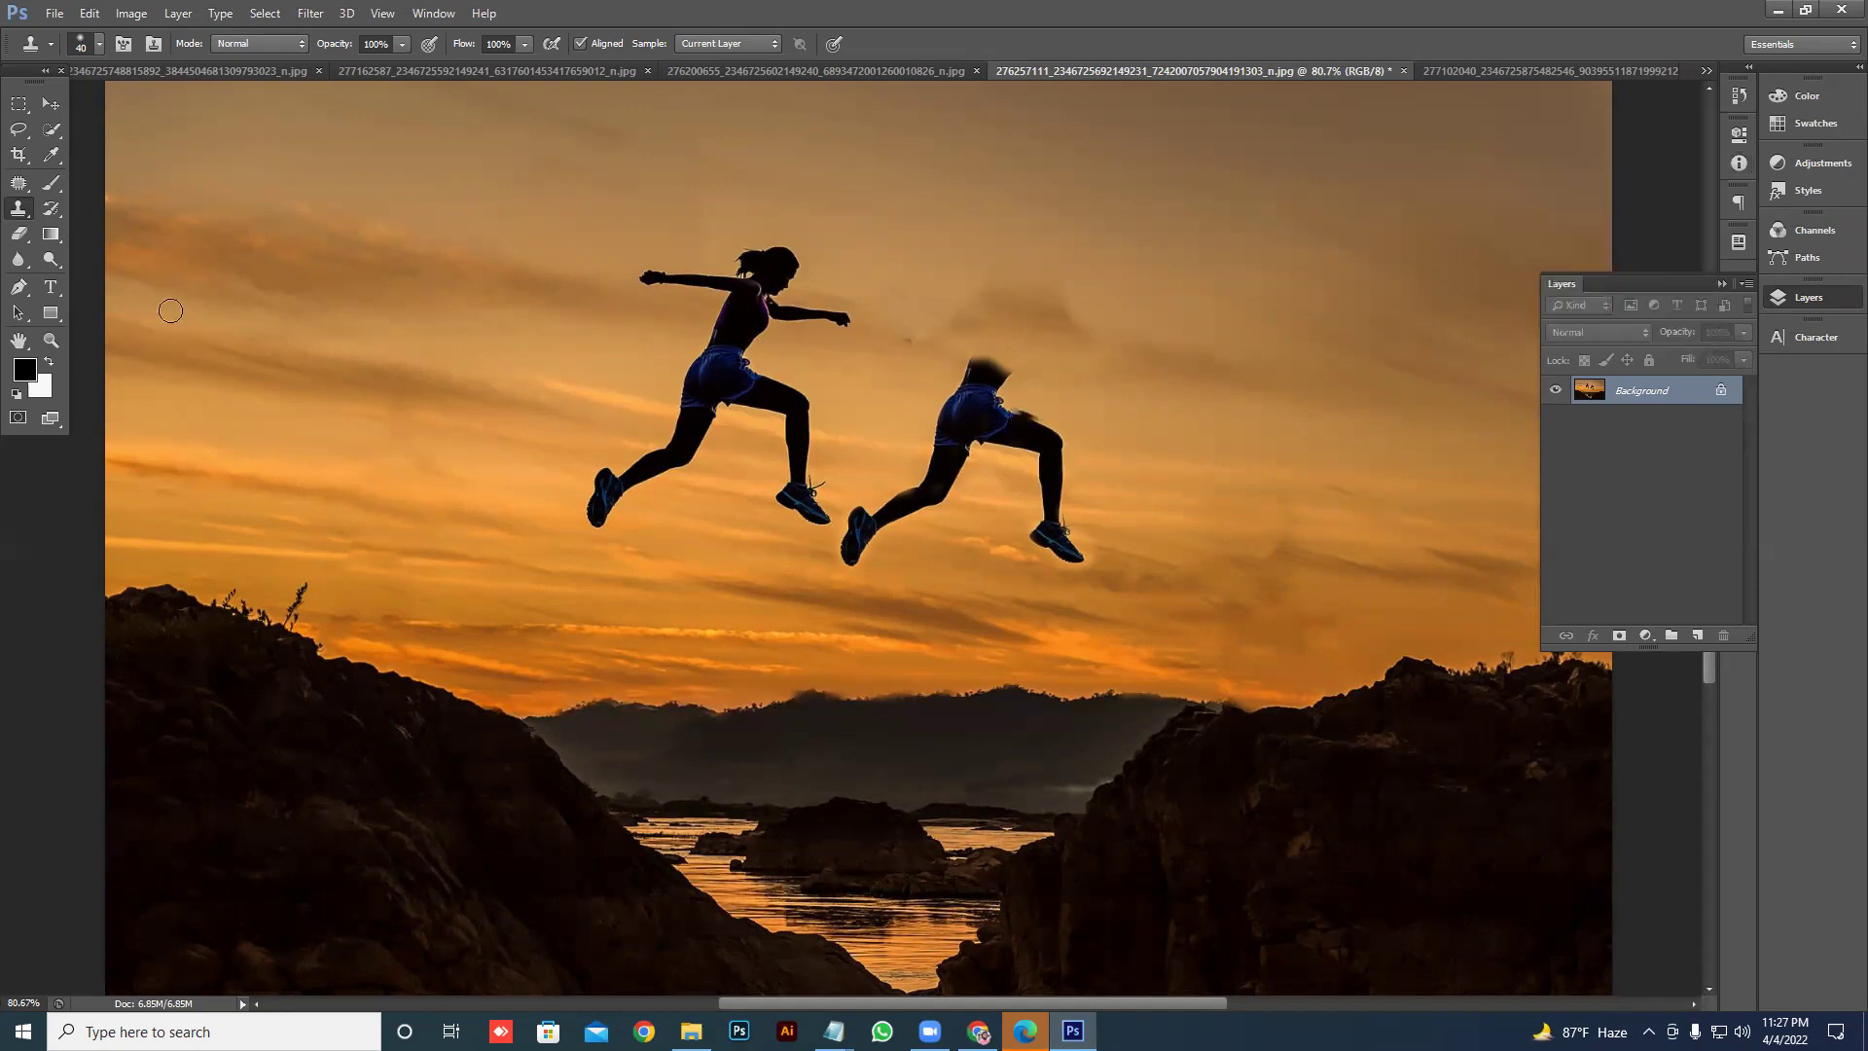
- Select the Pattern Stamp Tool and switch to the blue headphones document
{"action": "right_click", "coordinate": [18, 208]}
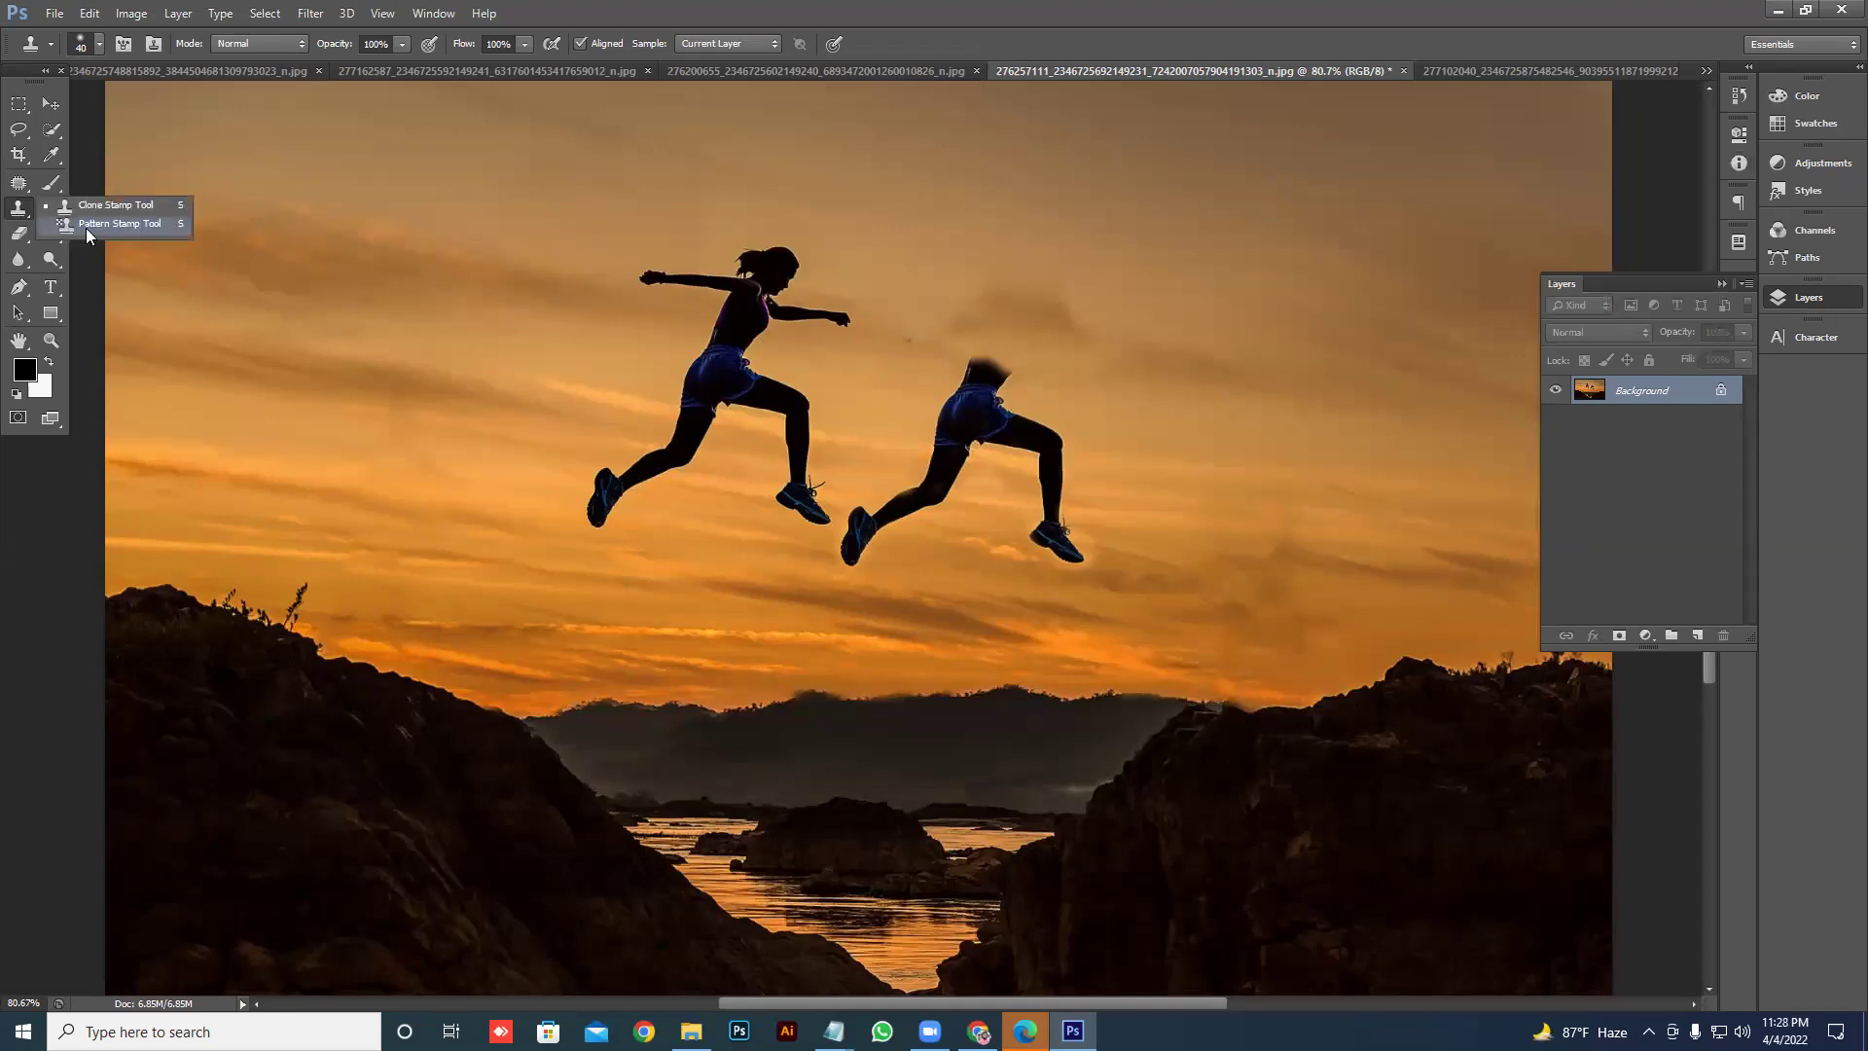
{"action": "left_click", "coordinate": [86, 227]}
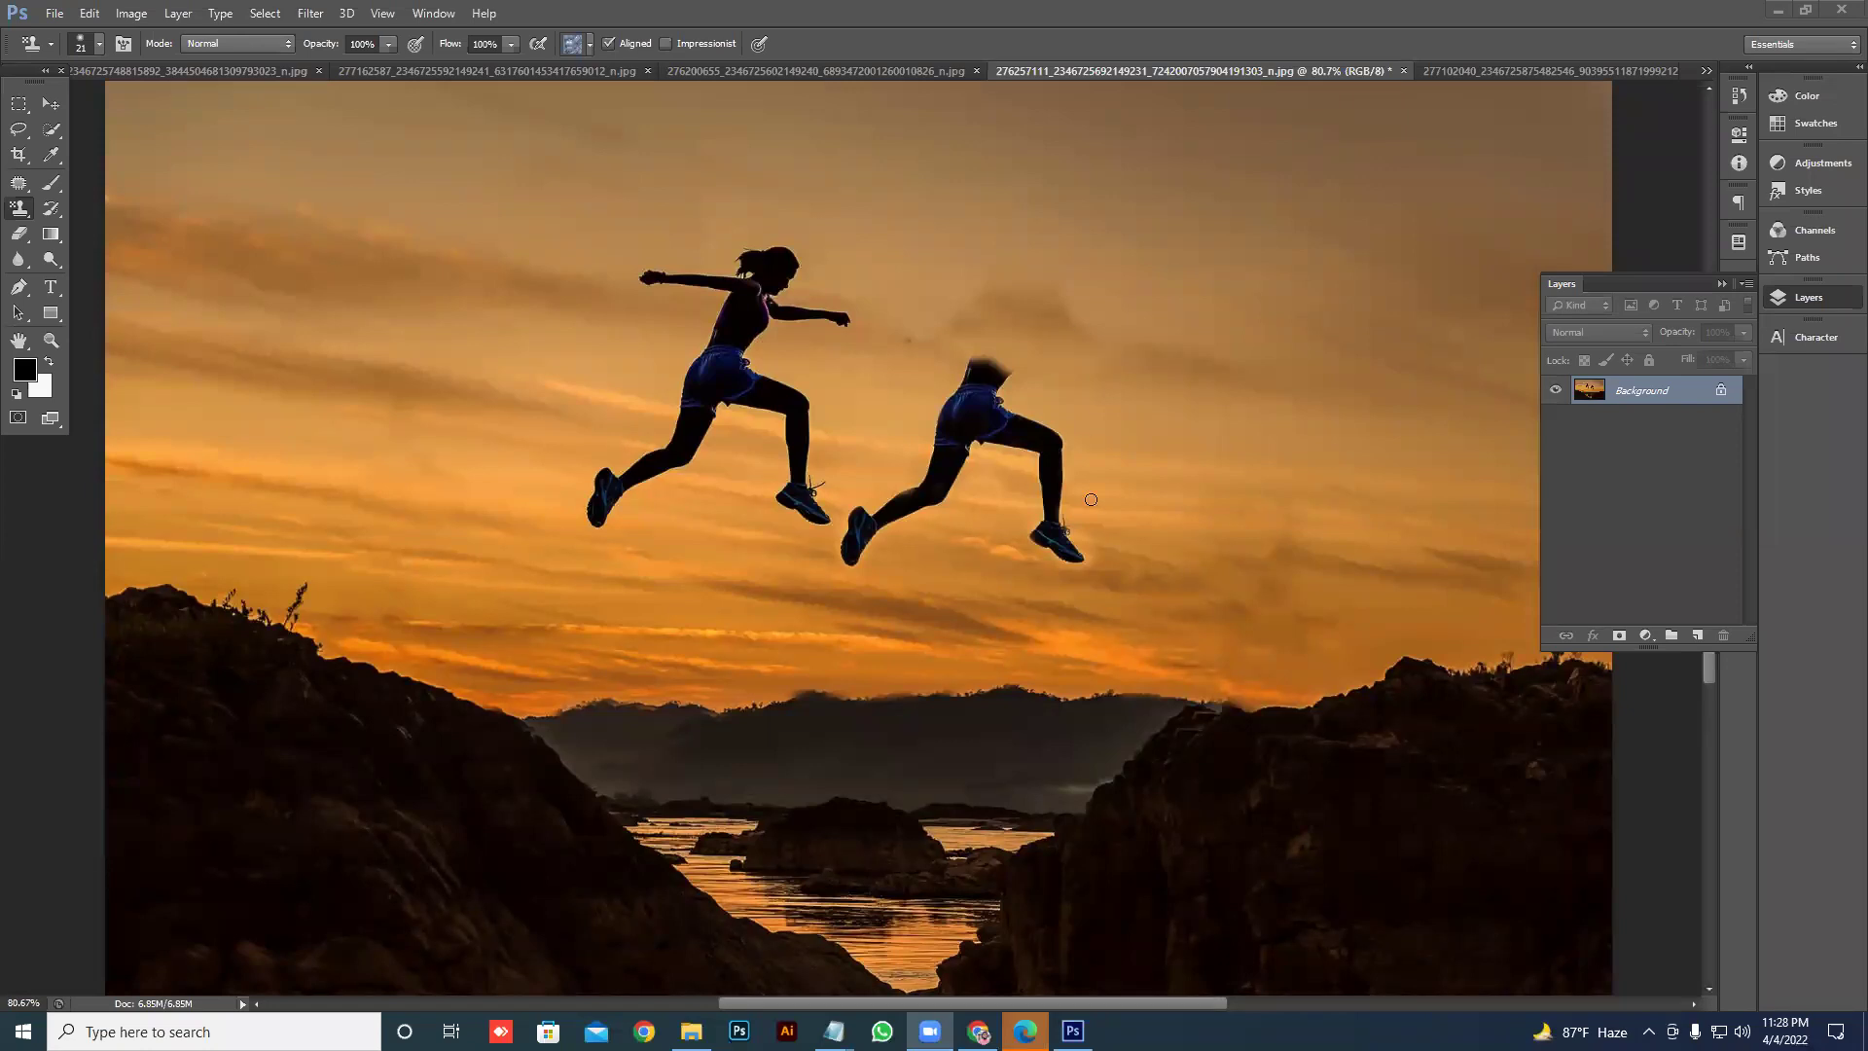
{"action": "scroll", "coordinate": [978, 621], "scroll_direction": "down", "scroll_amount": 2}
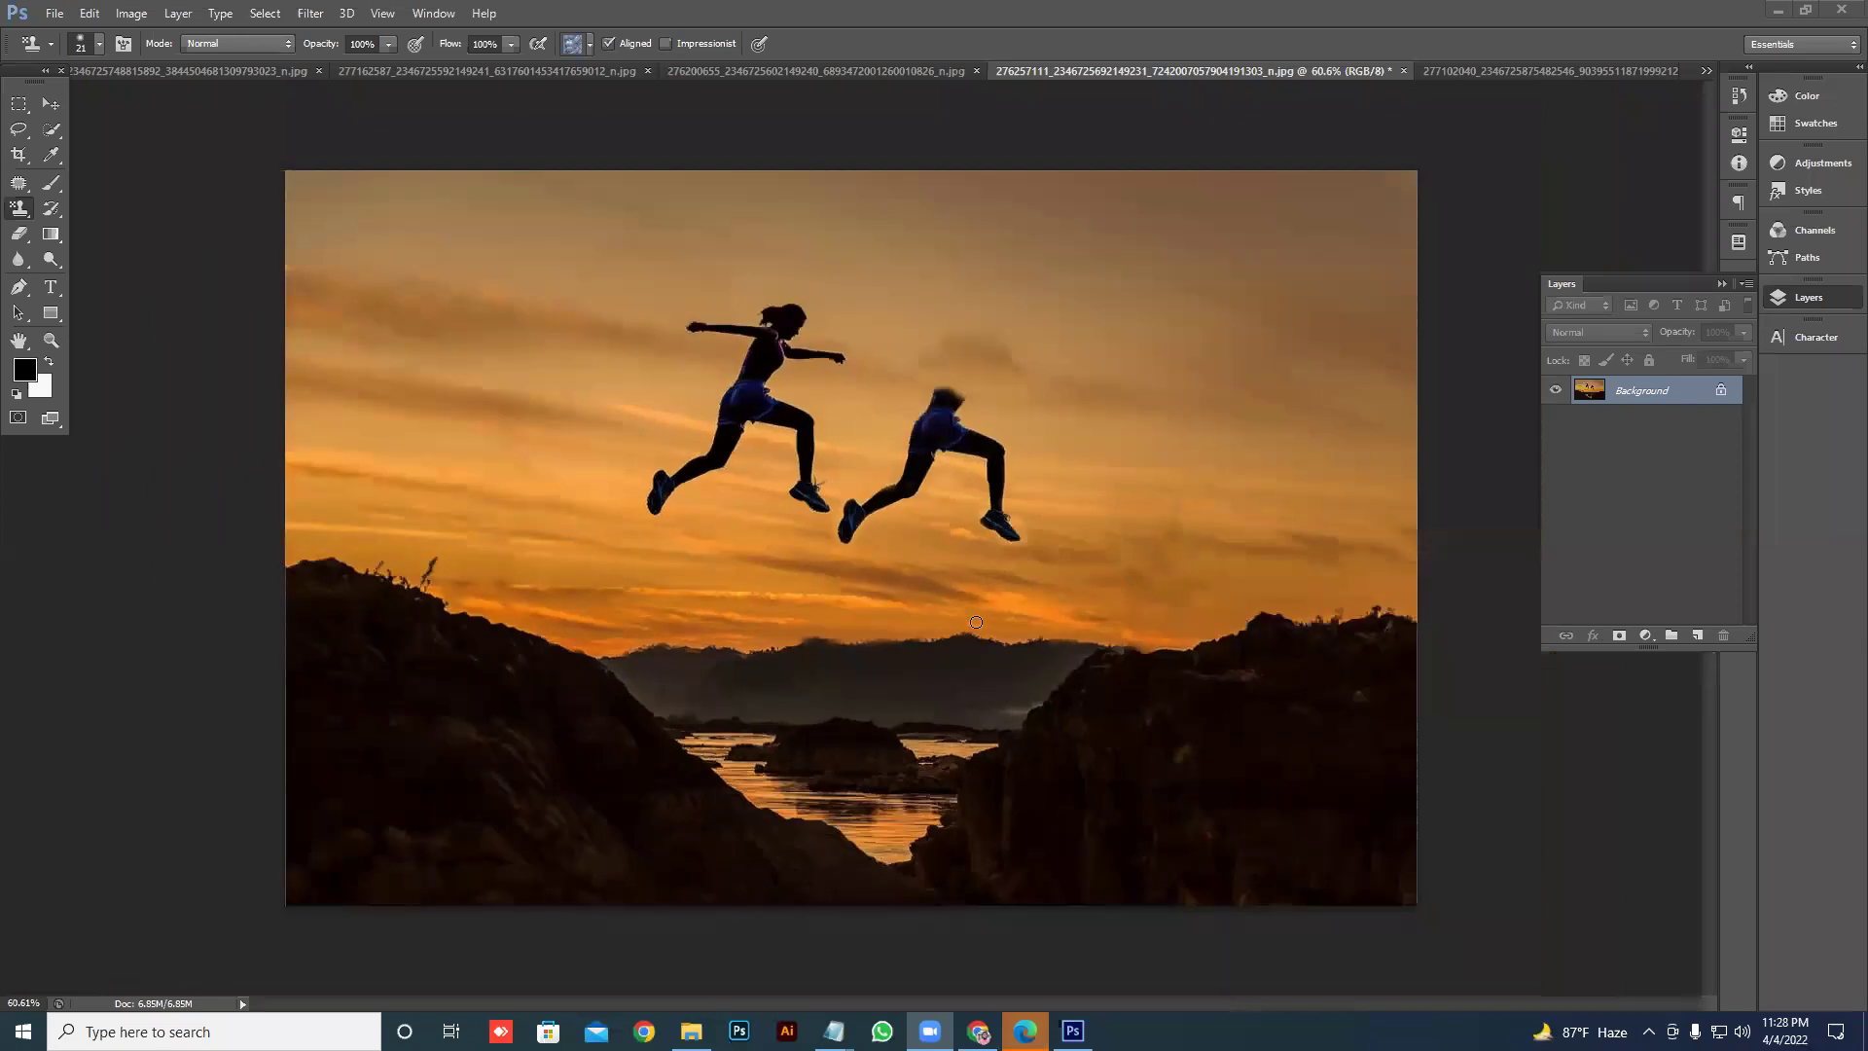
{"action": "scroll", "coordinate": [876, 506], "scroll_direction": "up", "scroll_amount": 3}
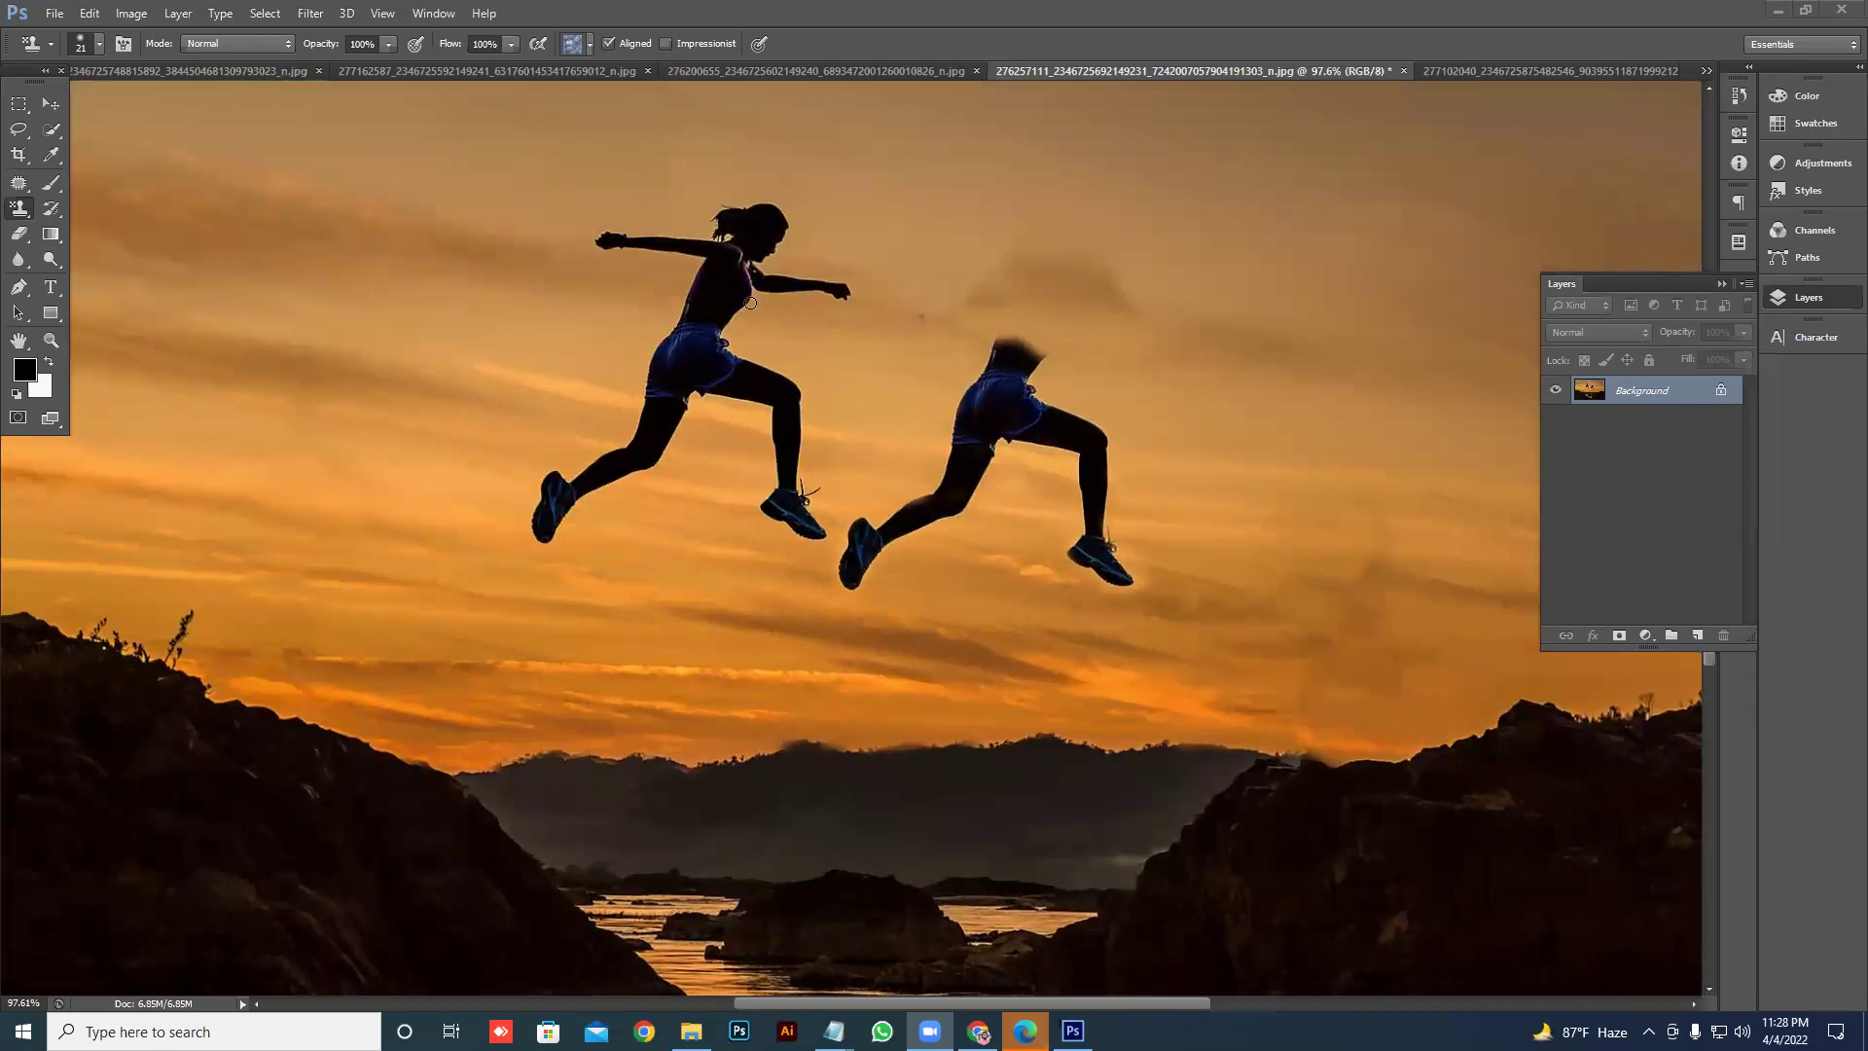
{"action": "scroll", "coordinate": [906, 337], "scroll_direction": "down", "scroll_amount": 2}
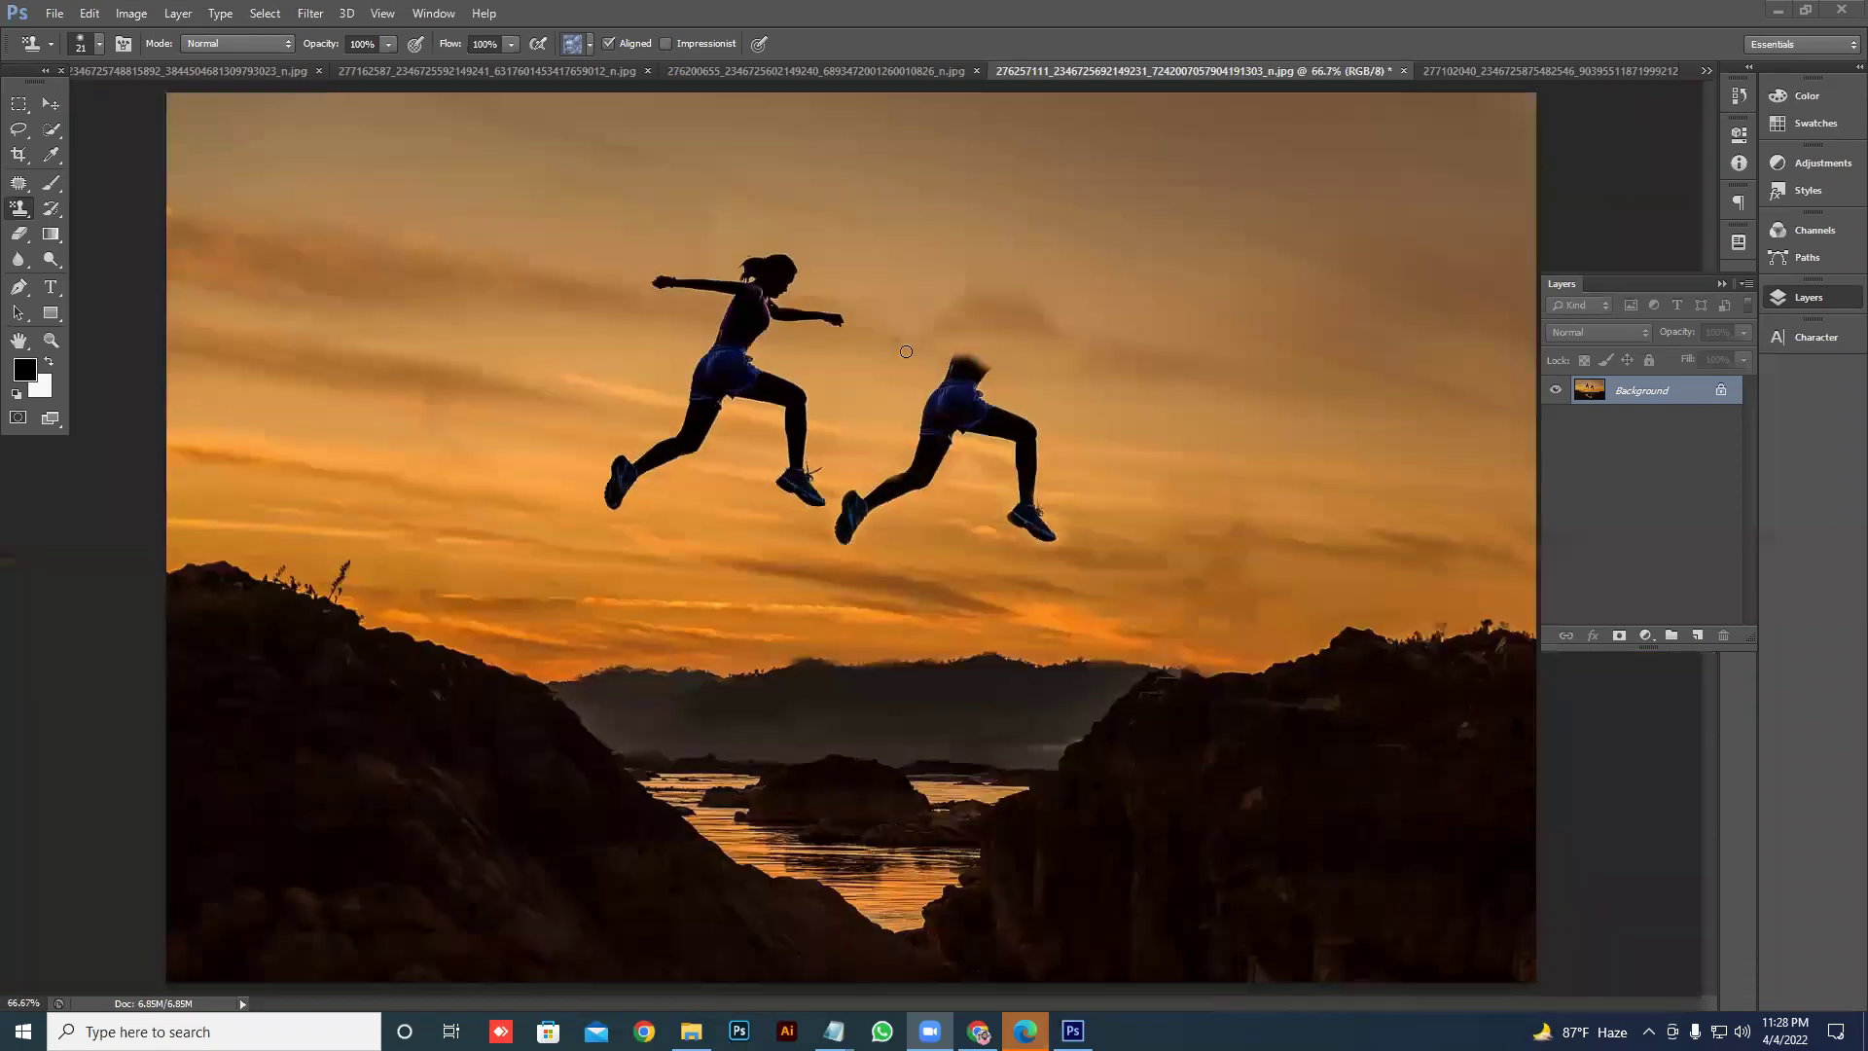
{"action": "left_click", "coordinate": [1424, 68]}
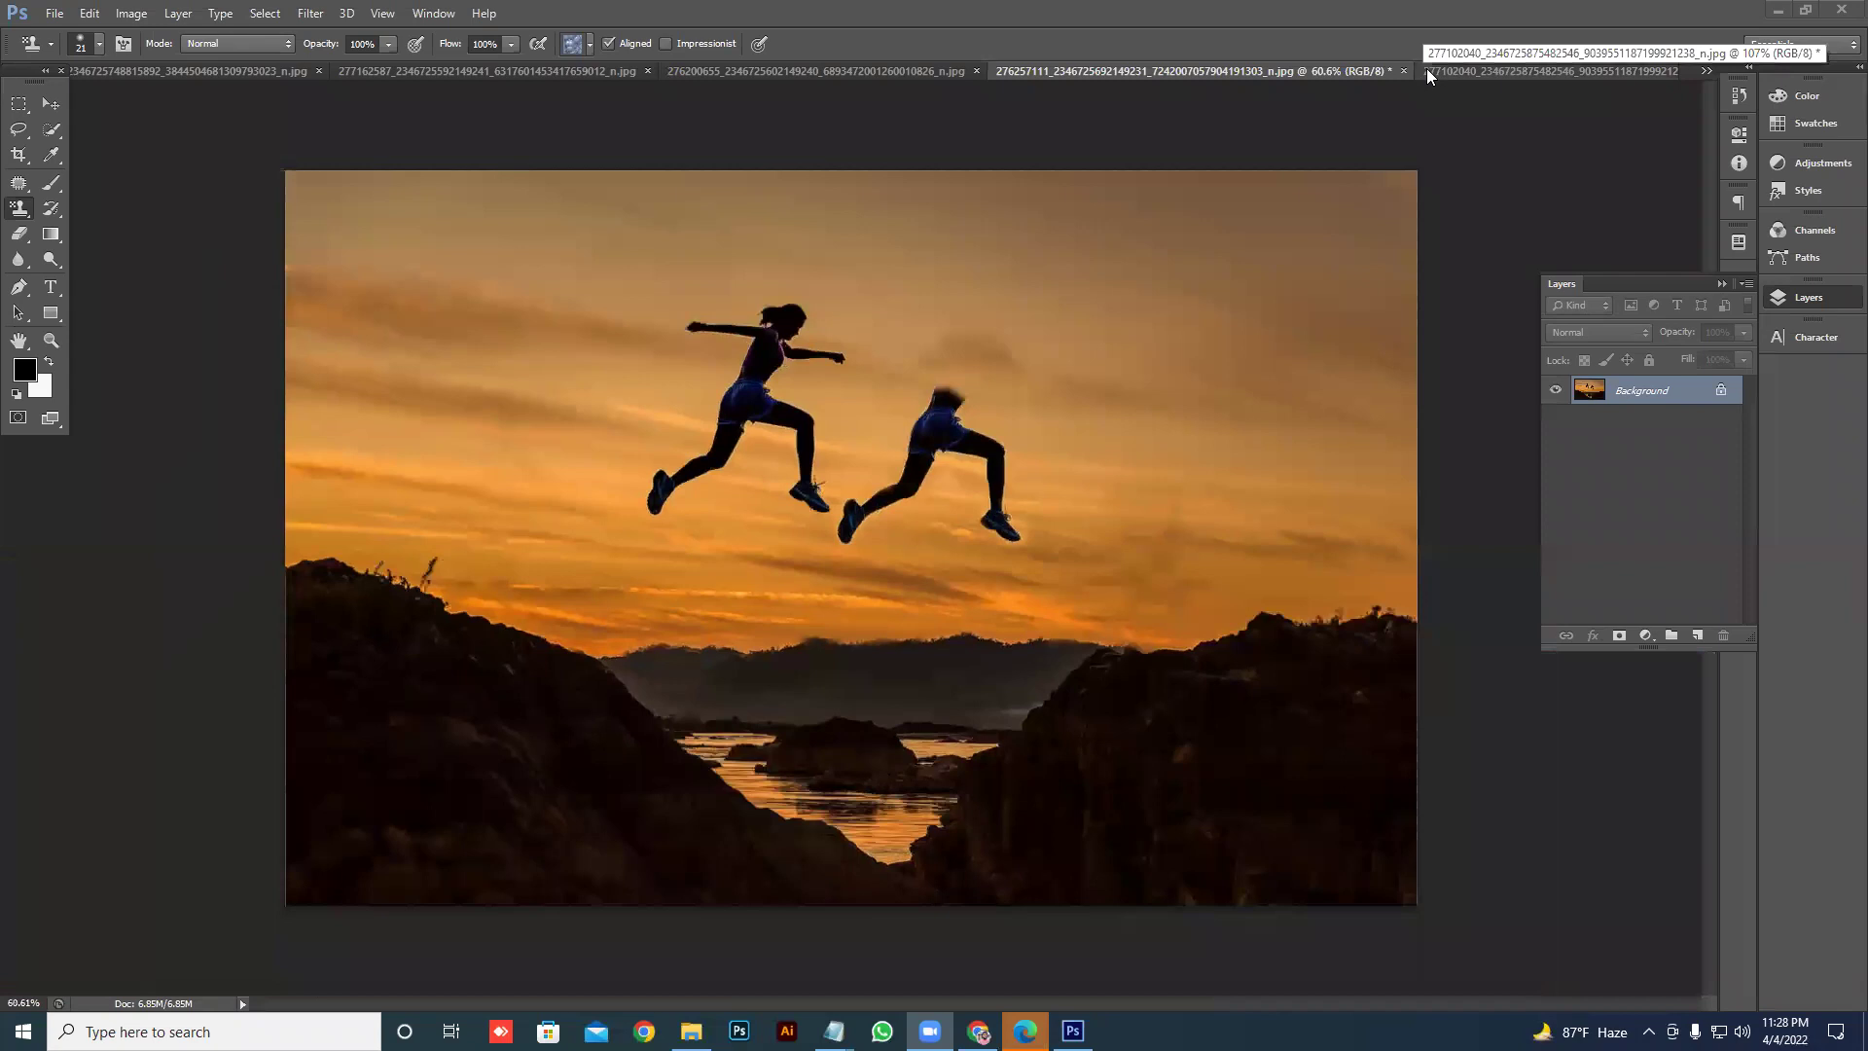
{"action": "left_click", "coordinate": [817, 74]}
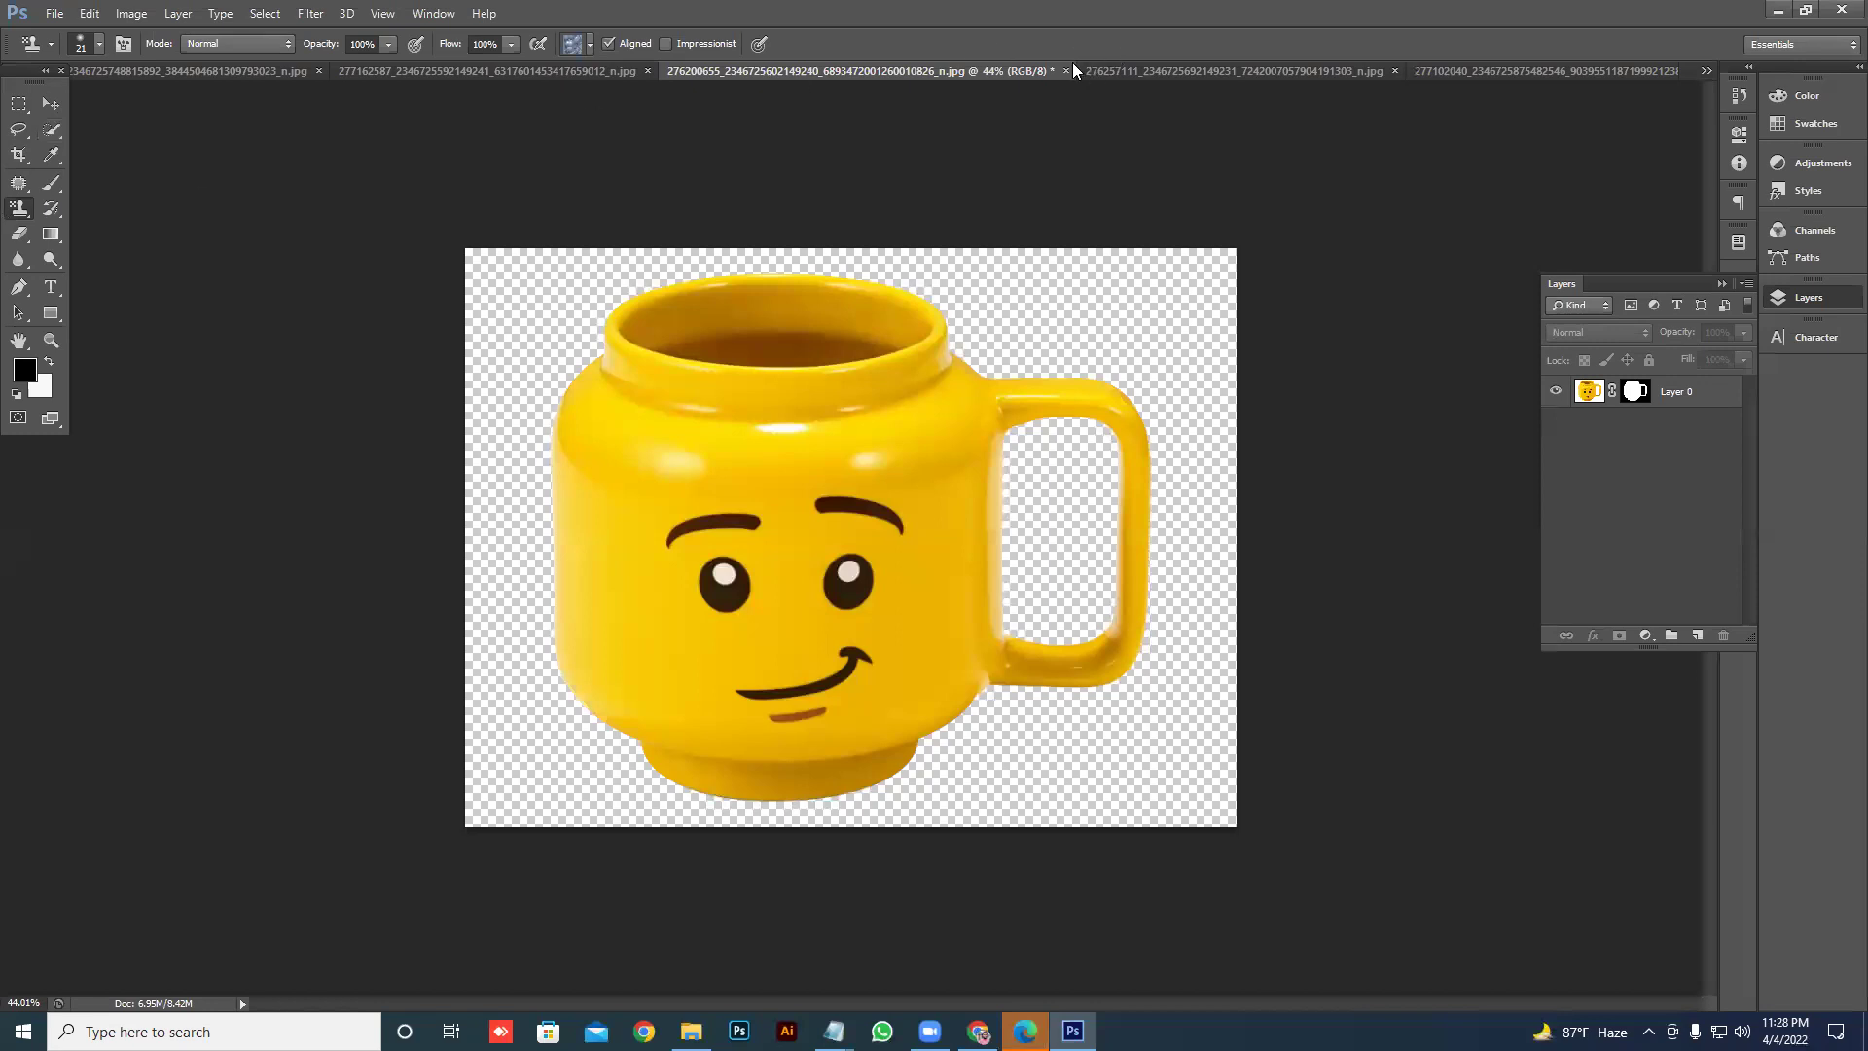
{"action": "left_click", "coordinate": [465, 72]}
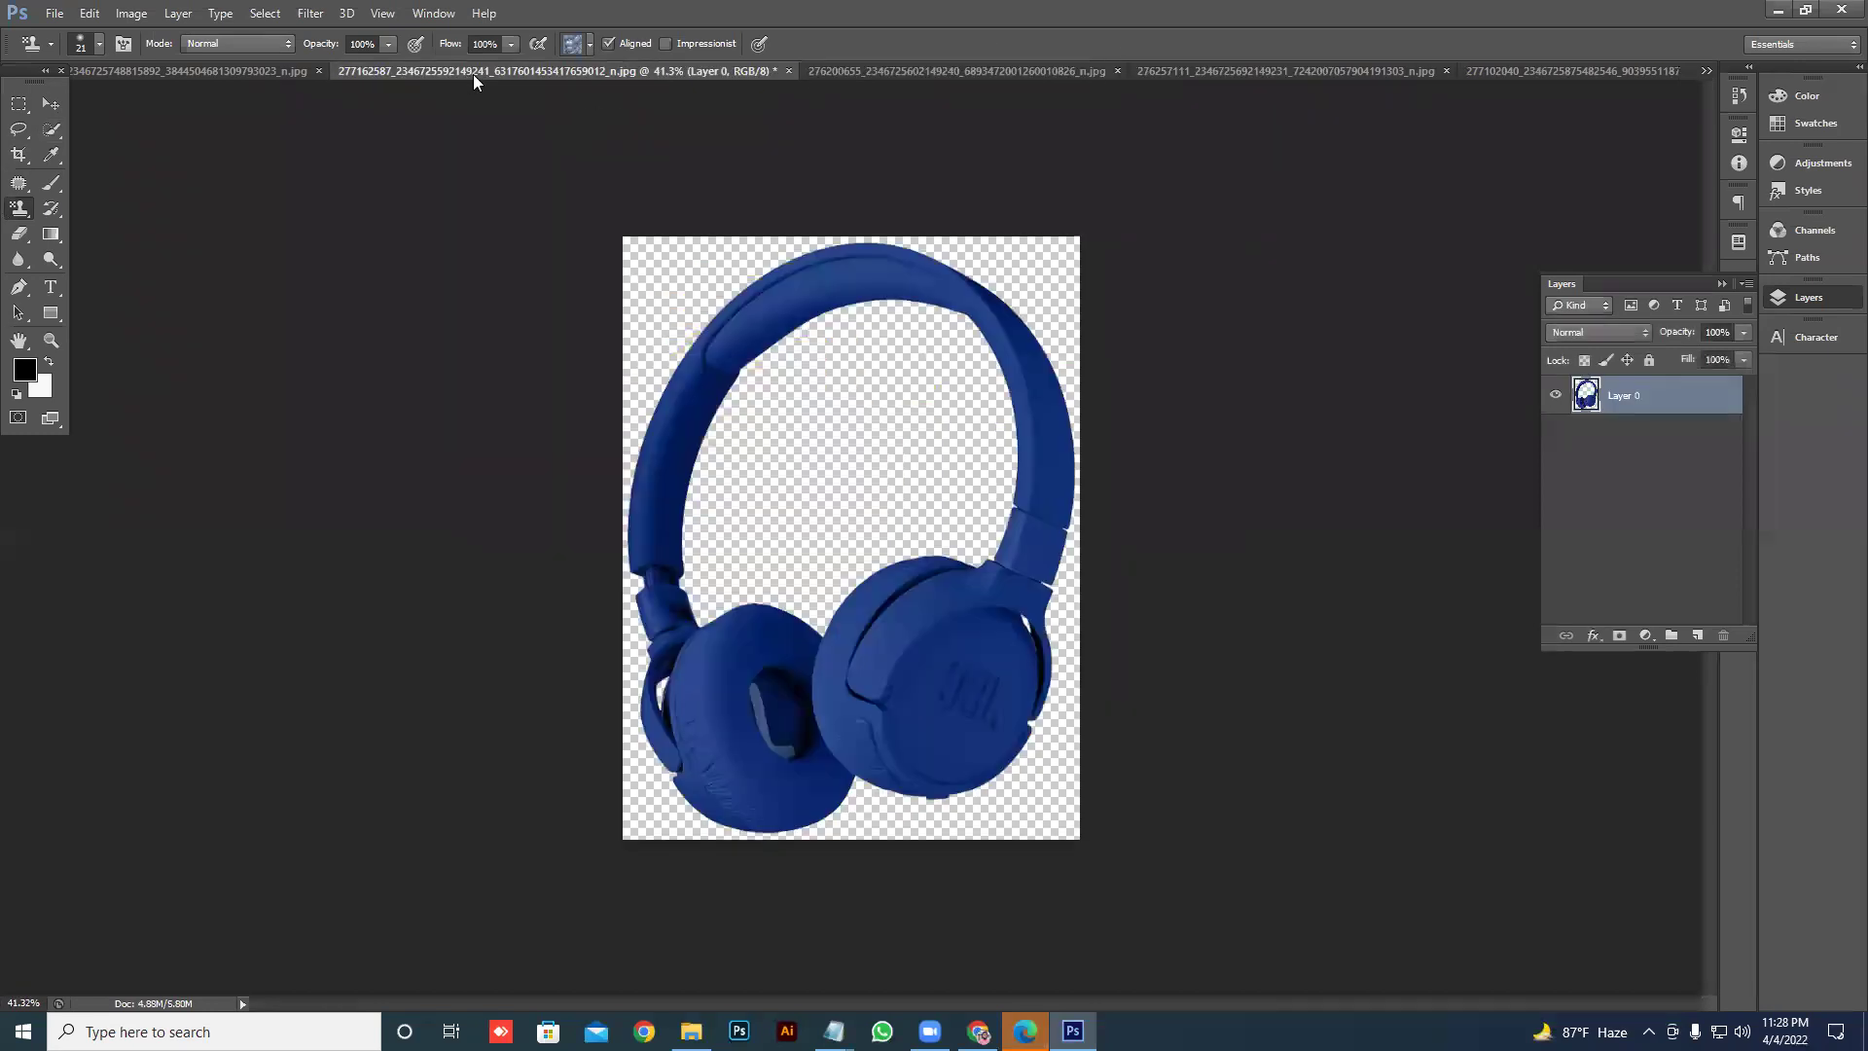
- Add a new empty Layer 1 and place it below the headphones Layer 0
{"action": "left_click", "coordinate": [1688, 619]}
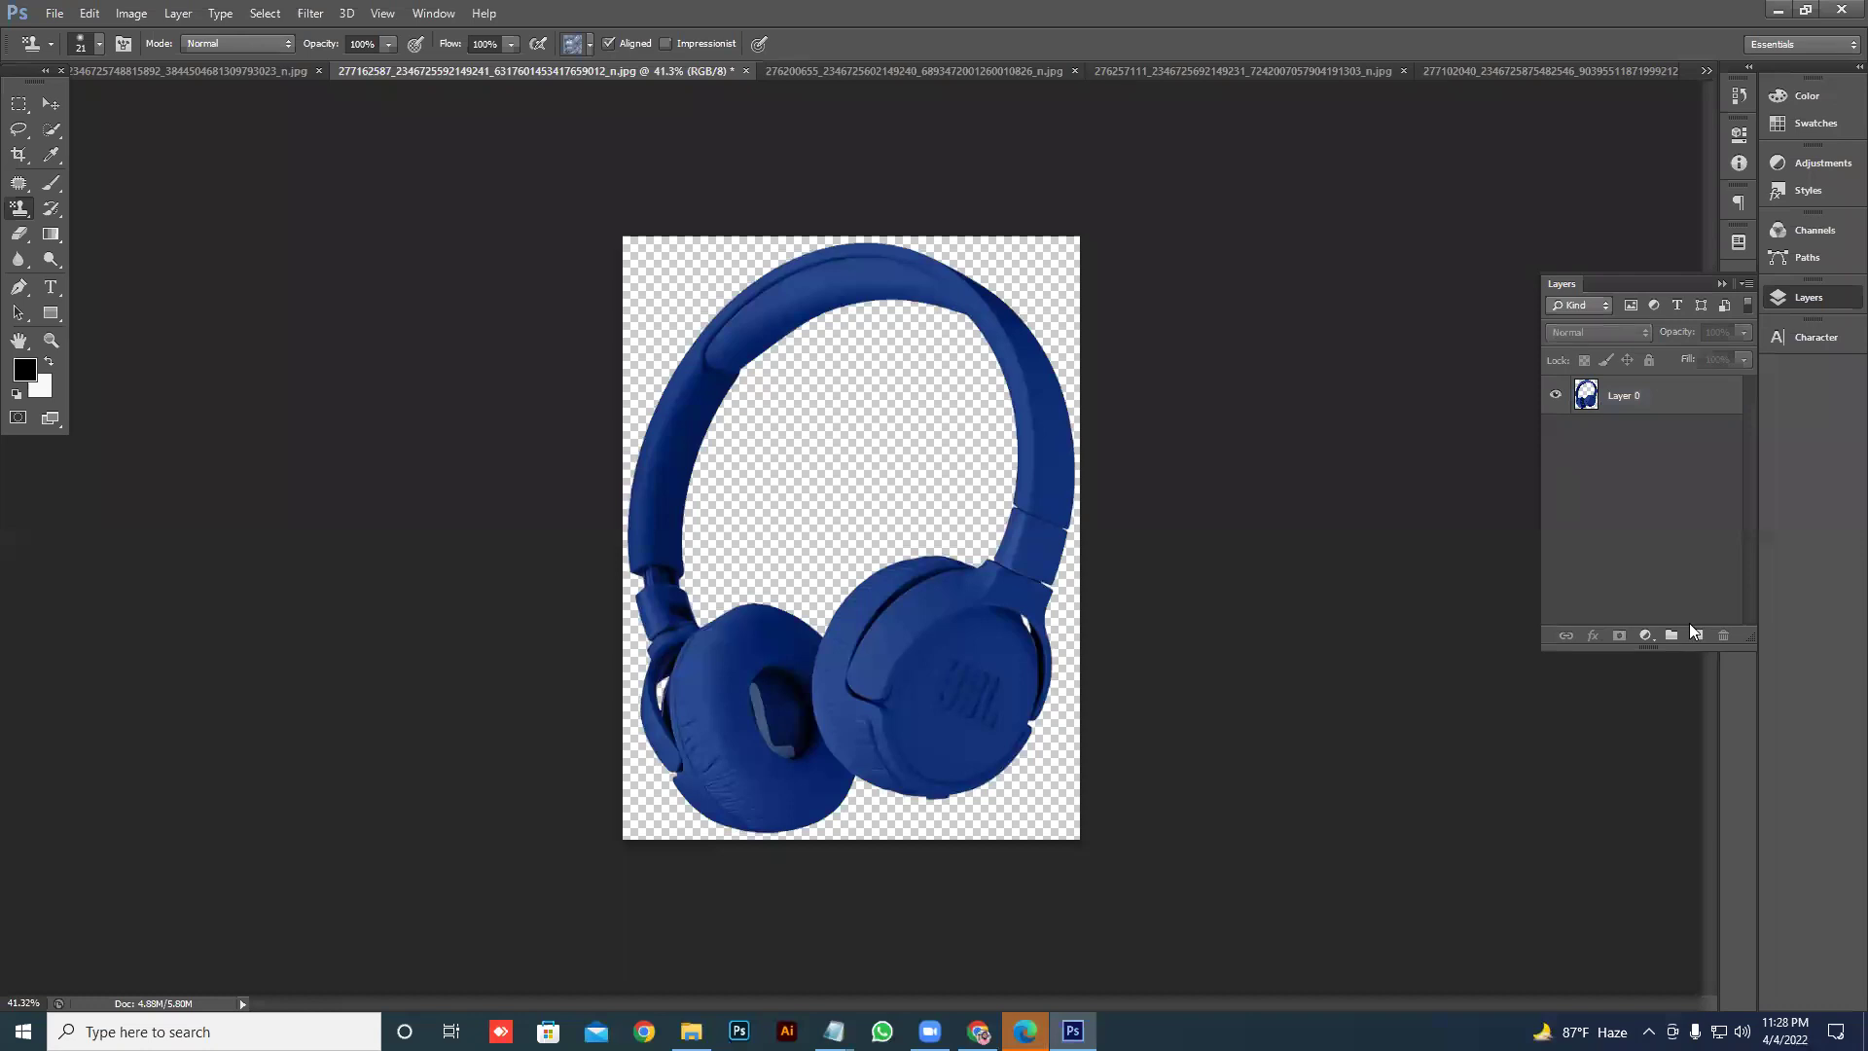
{"action": "left_click", "coordinate": [1698, 635]}
{"action": "left_click_drag", "start_coordinate": [1680, 405], "coordinate": [1678, 454]}
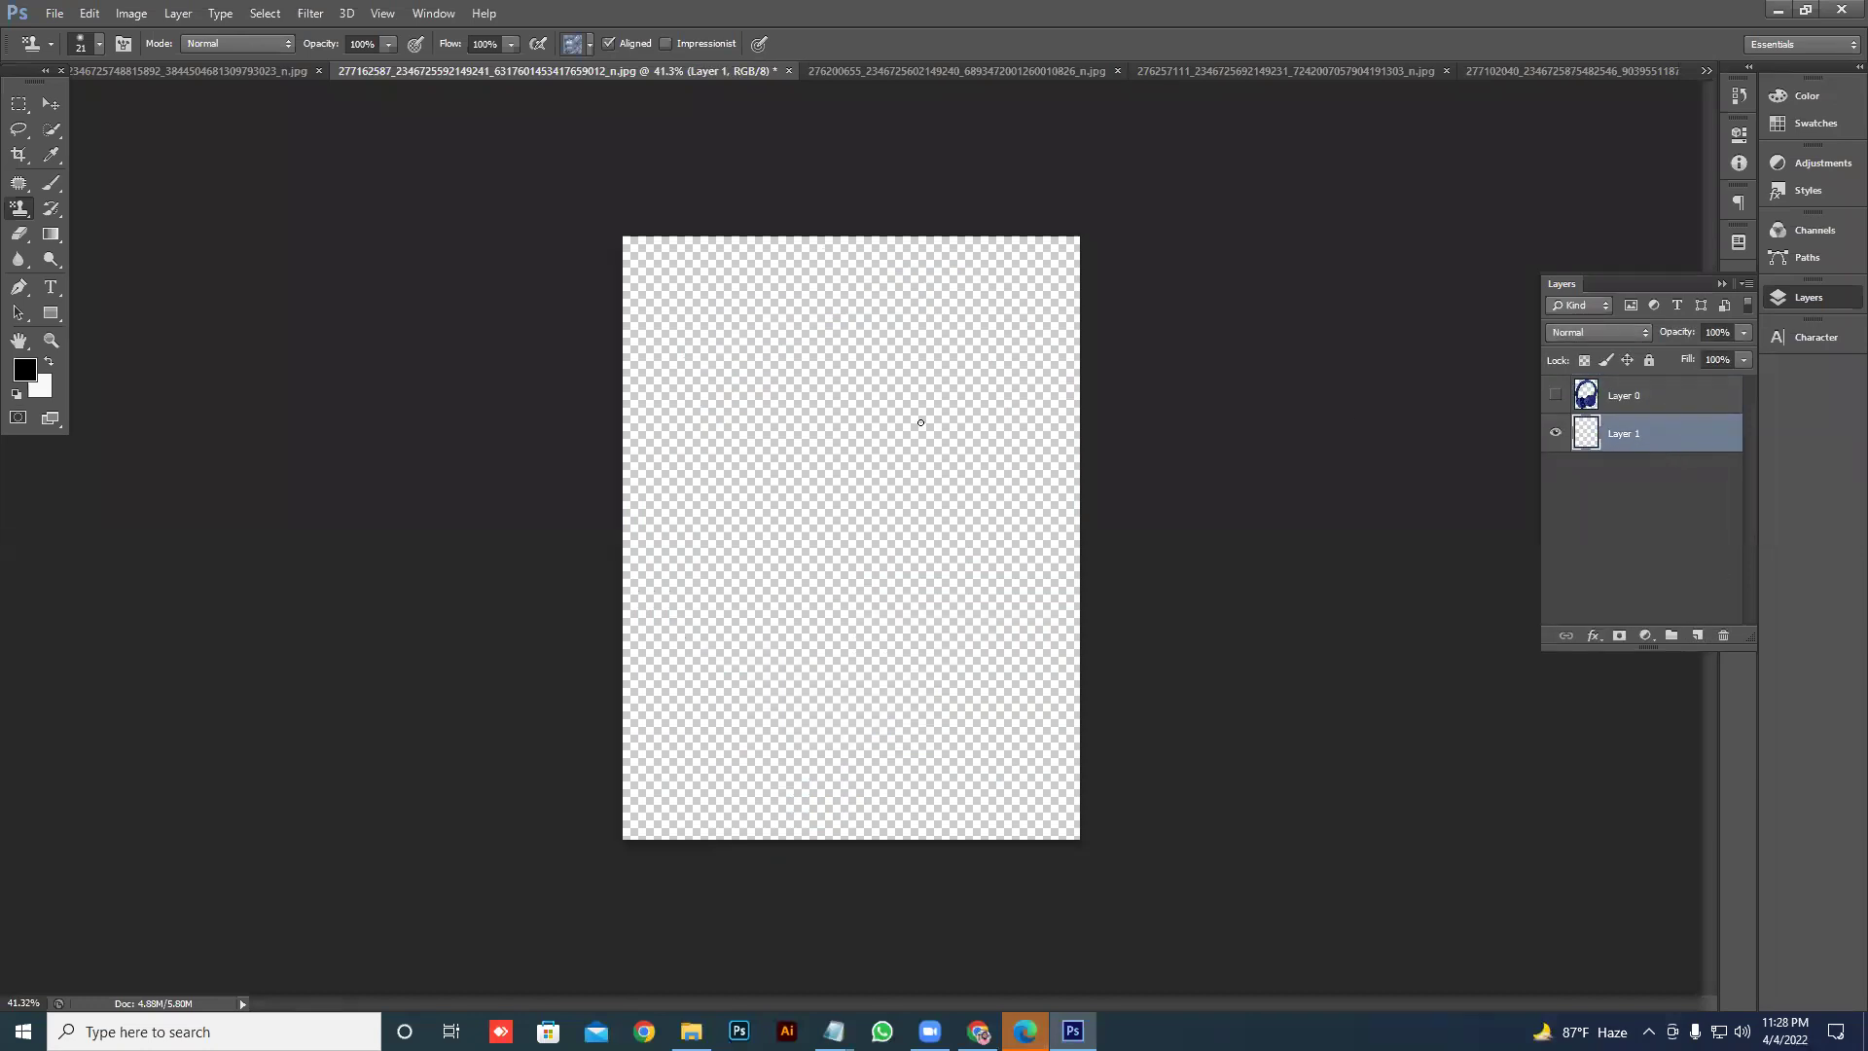
- Stamp a bluish pattern with a 700-pixel brush, then a grey pattern, across Layer 1
{"action": "left_click", "coordinate": [591, 43]}
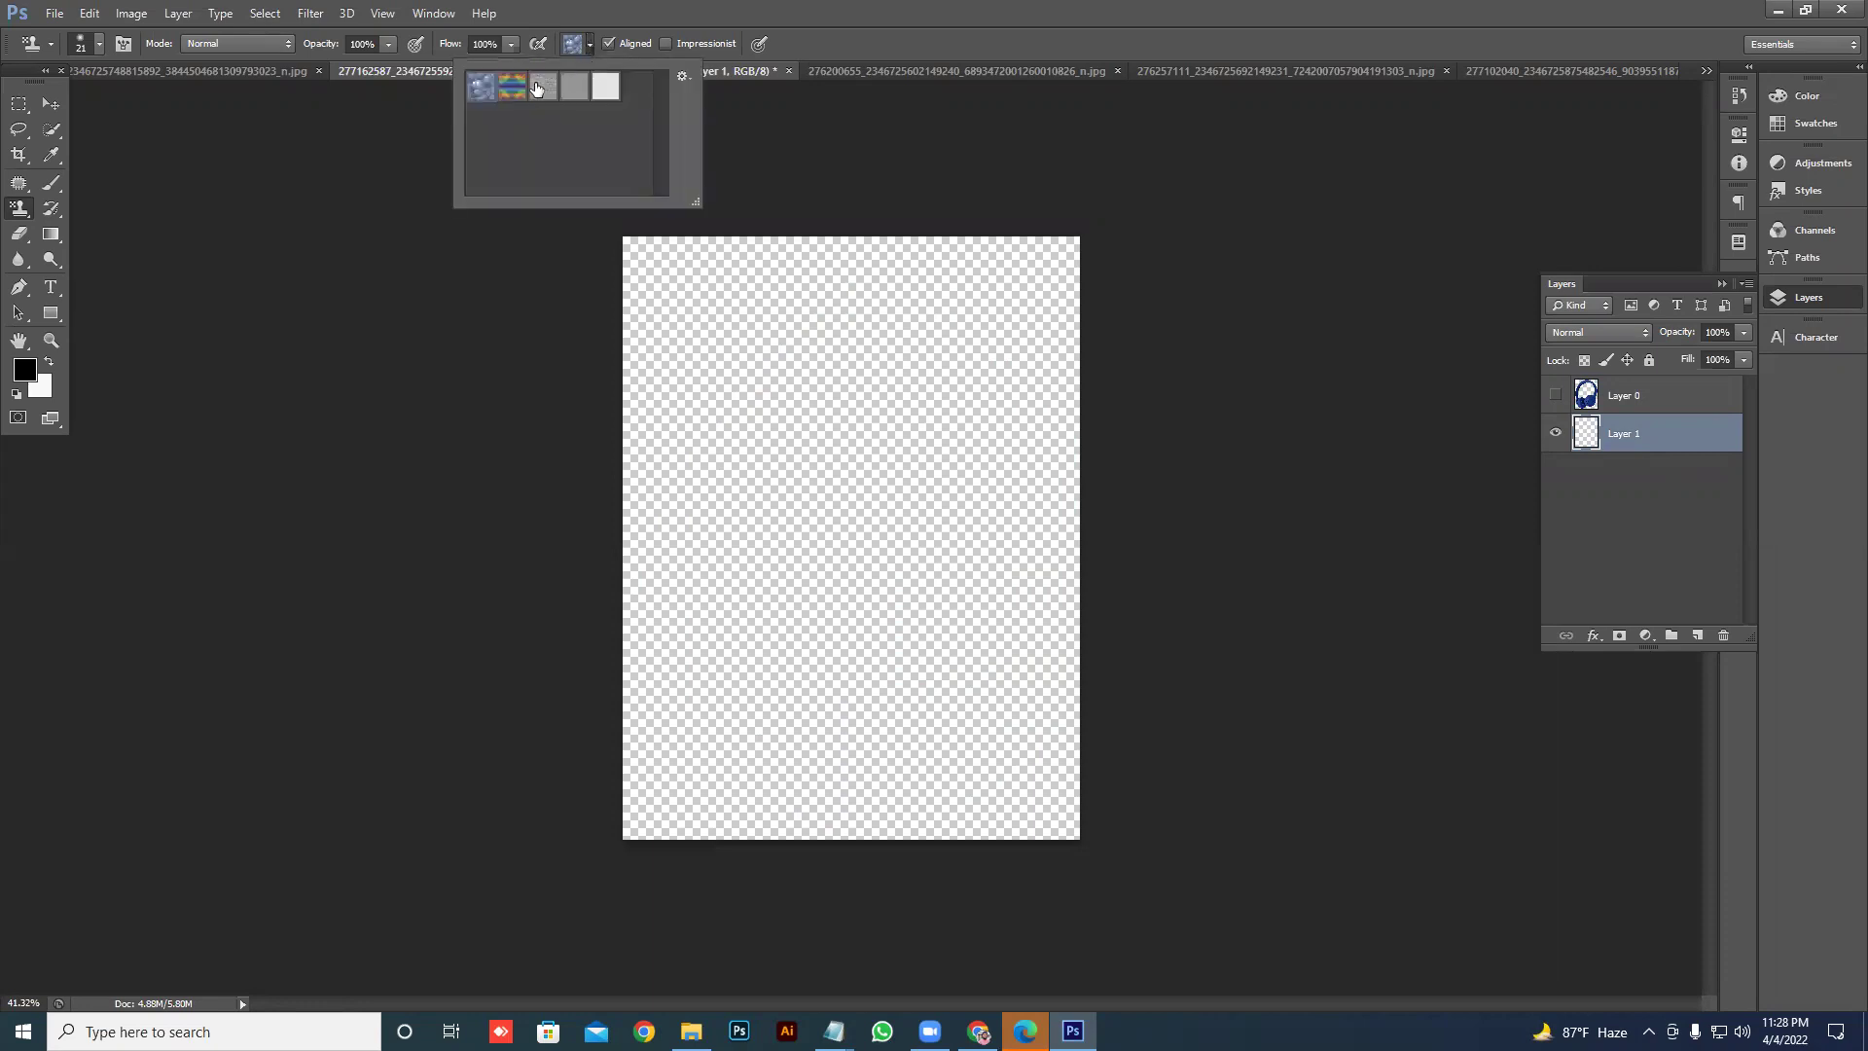
{"action": "left_click", "coordinate": [581, 43]}
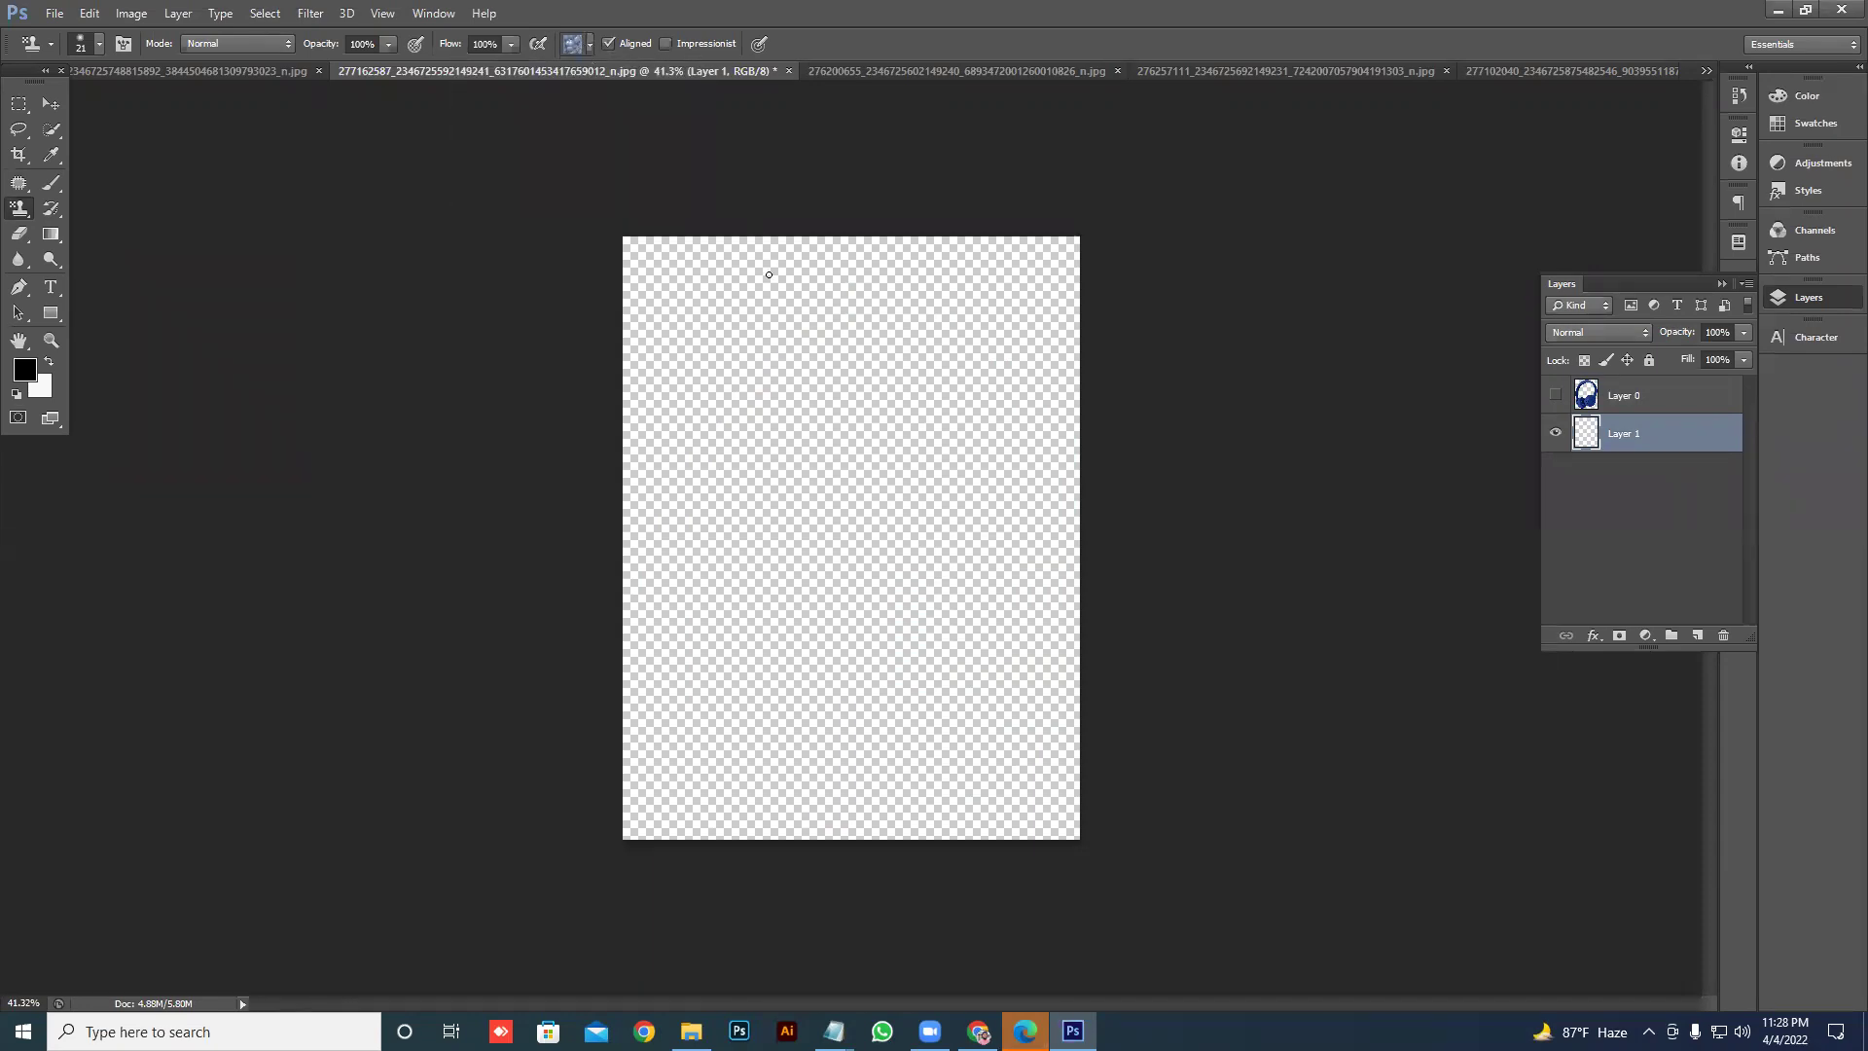
{"action": "key", "text": "bracketright"}
{"action": "key", "text": "bracketright"}
{"action": "key", "text": "bracketright"}
{"action": "key", "text": "bracketright"}
{"action": "key", "text": "bracketright"}
{"action": "key", "text": "bracketright"}
{"action": "key", "text": "bracketright"}
{"action": "key", "text": "bracketright"}
{"action": "key", "text": "bracketright"}
{"action": "key", "text": "bracketright"}
{"action": "key", "text": "bracketright"}
{"action": "mouse_move", "coordinate": [896, 300]}
{"action": "left_mouse_down"}
{"action": "mouse_move", "coordinate": [481, 352]}
{"action": "mouse_move", "coordinate": [1108, 360]}
{"action": "mouse_move", "coordinate": [634, 322]}
{"action": "mouse_move", "coordinate": [930, 313]}
{"action": "mouse_move", "coordinate": [828, 535]}
{"action": "mouse_move", "coordinate": [554, 586]}
{"action": "mouse_move", "coordinate": [1057, 567]}
{"action": "mouse_move", "coordinate": [840, 714]}
{"action": "mouse_move", "coordinate": [545, 804]}
{"action": "mouse_move", "coordinate": [1159, 717]}
{"action": "left_mouse_up"}
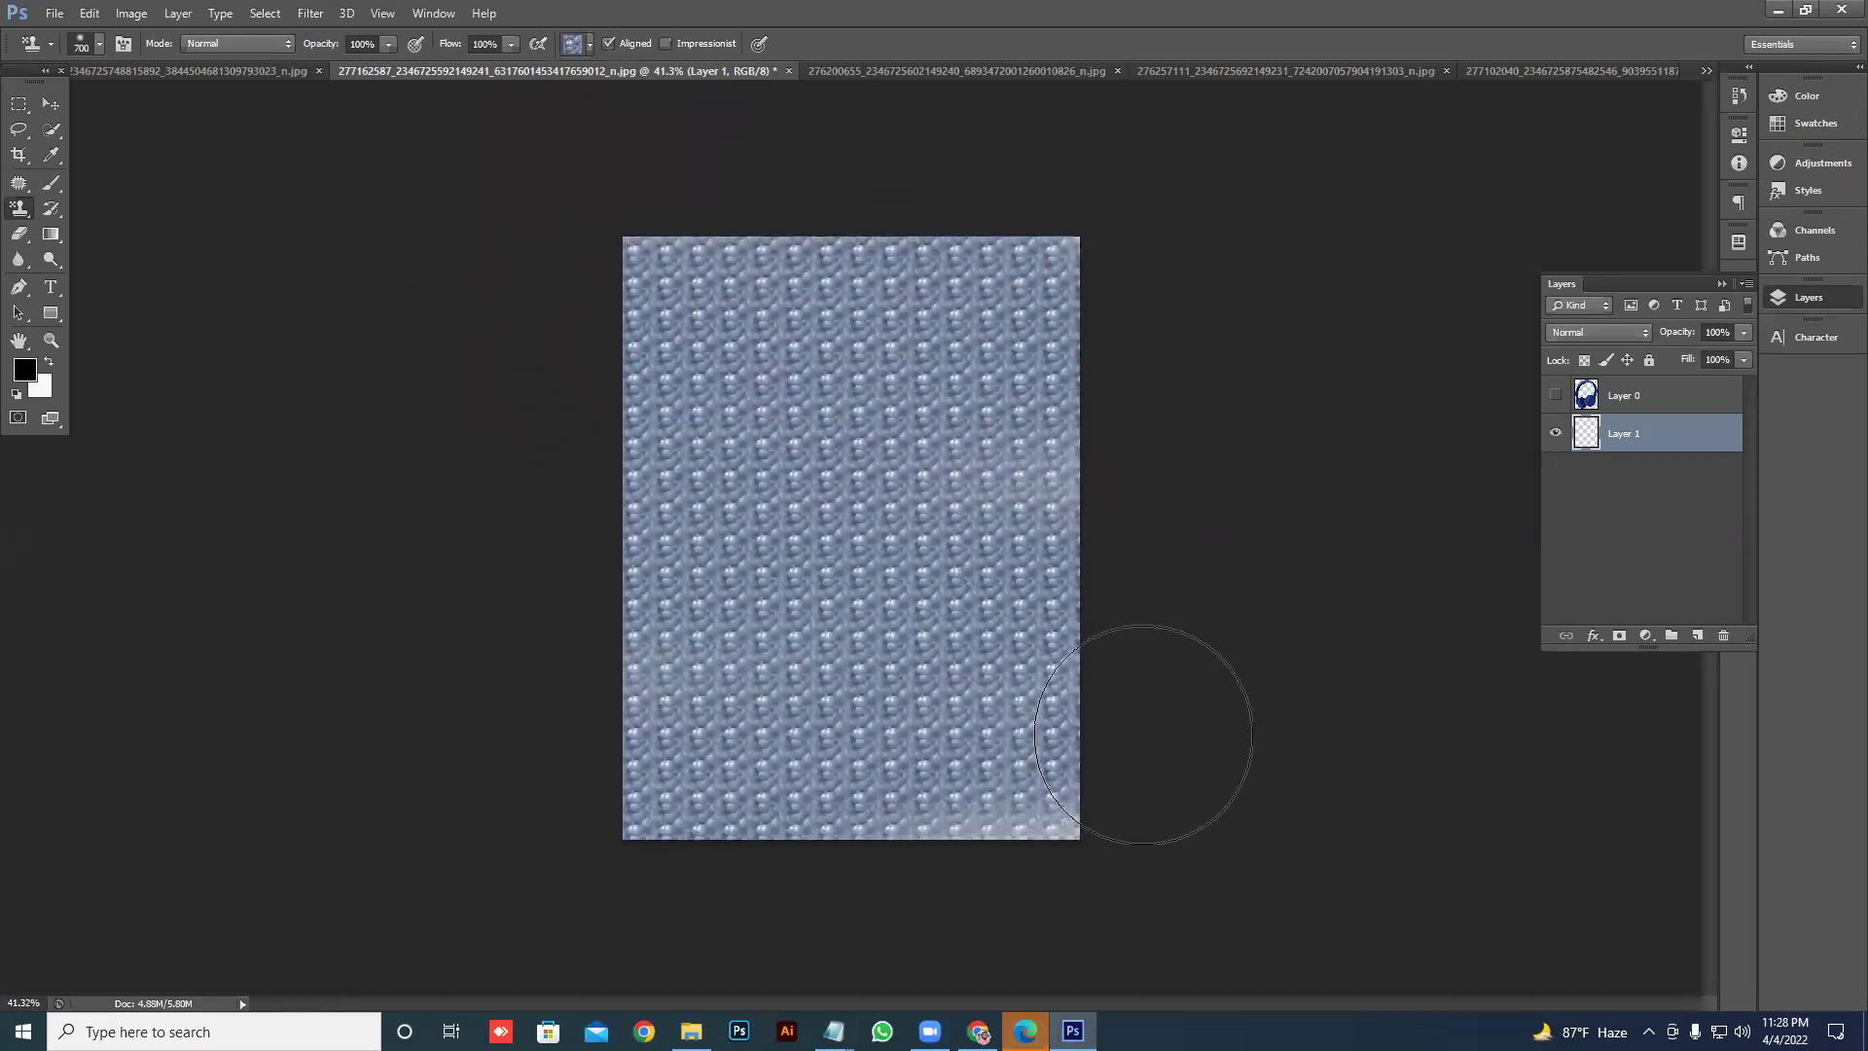
{"action": "left_click", "coordinate": [580, 48]}
{"action": "left_click", "coordinate": [536, 90]}
{"action": "mouse_move", "coordinate": [840, 297]}
{"action": "left_mouse_down"}
{"action": "mouse_move", "coordinate": [1293, 325]}
{"action": "mouse_move", "coordinate": [1042, 492]}
{"action": "mouse_move", "coordinate": [1118, 655]}
{"action": "mouse_move", "coordinate": [1145, 781]}
{"action": "mouse_move", "coordinate": [1018, 730]}
{"action": "left_mouse_up"}
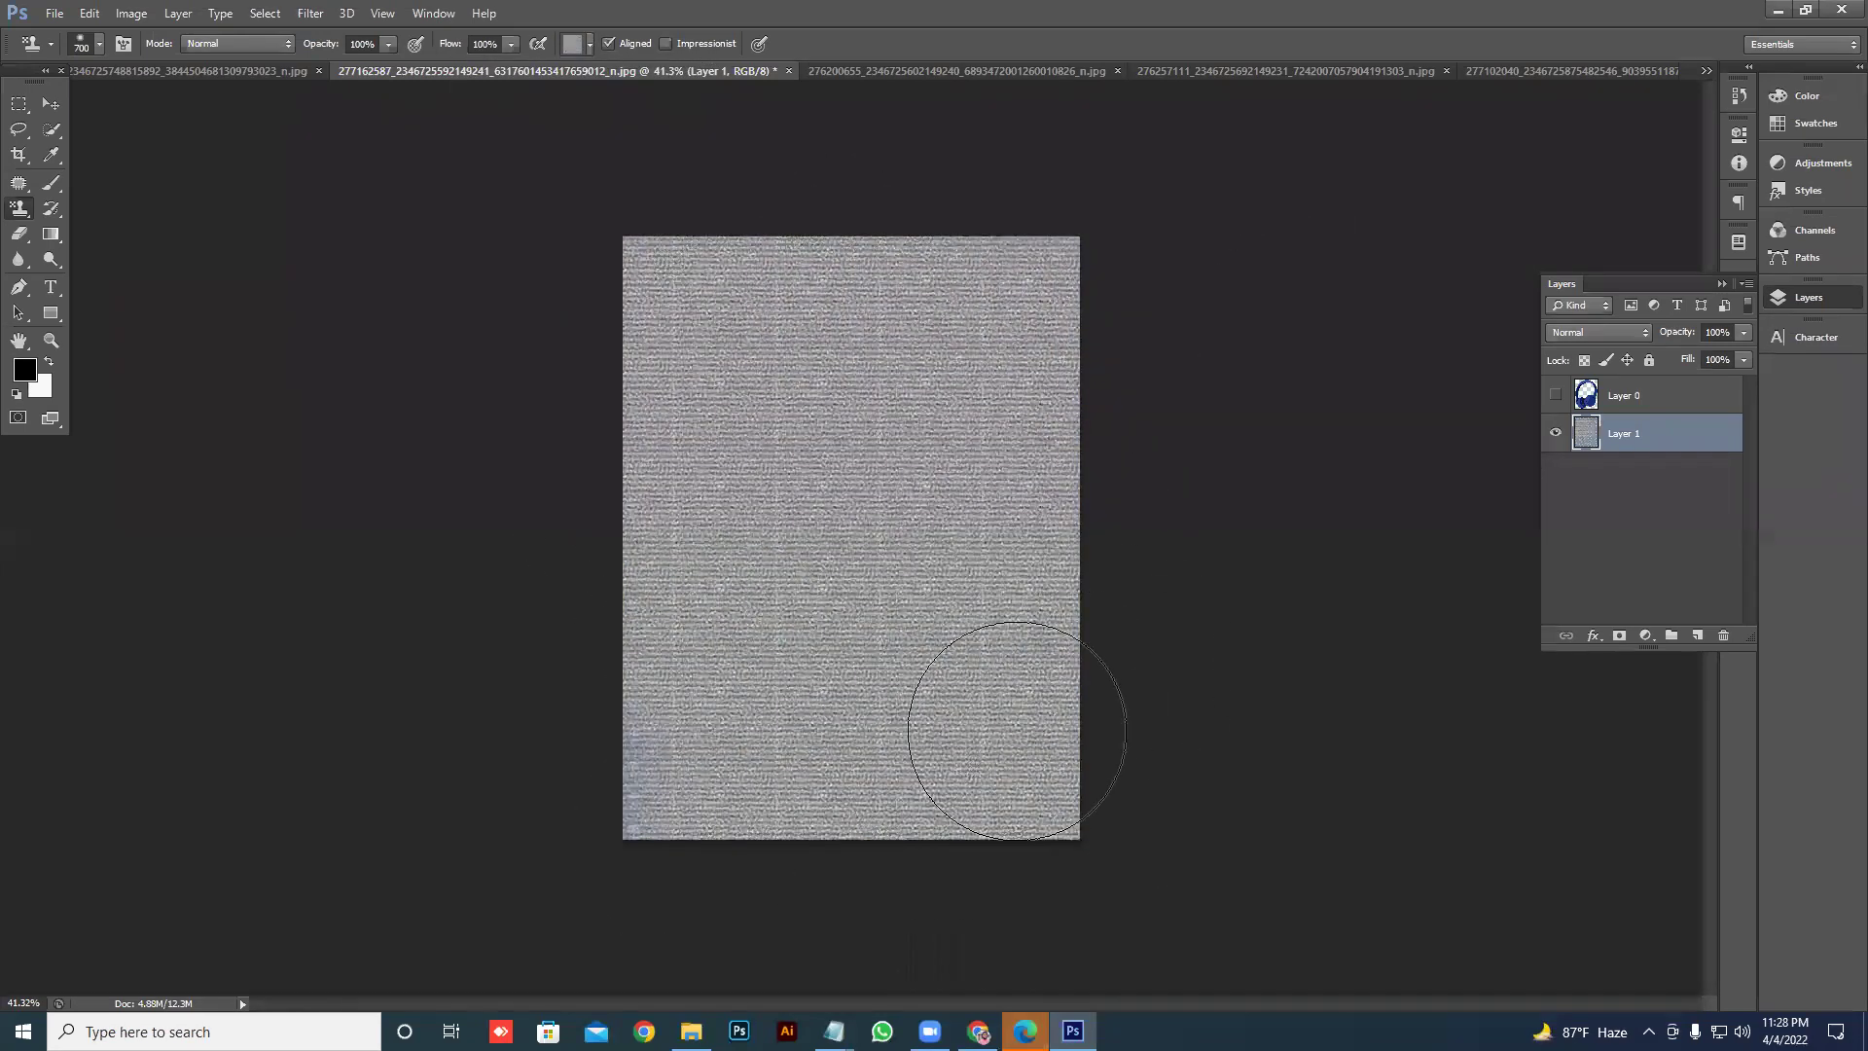
- Load the Artist Surfaces pattern set from the pattern picker's options
{"action": "left_click", "coordinate": [590, 45]}
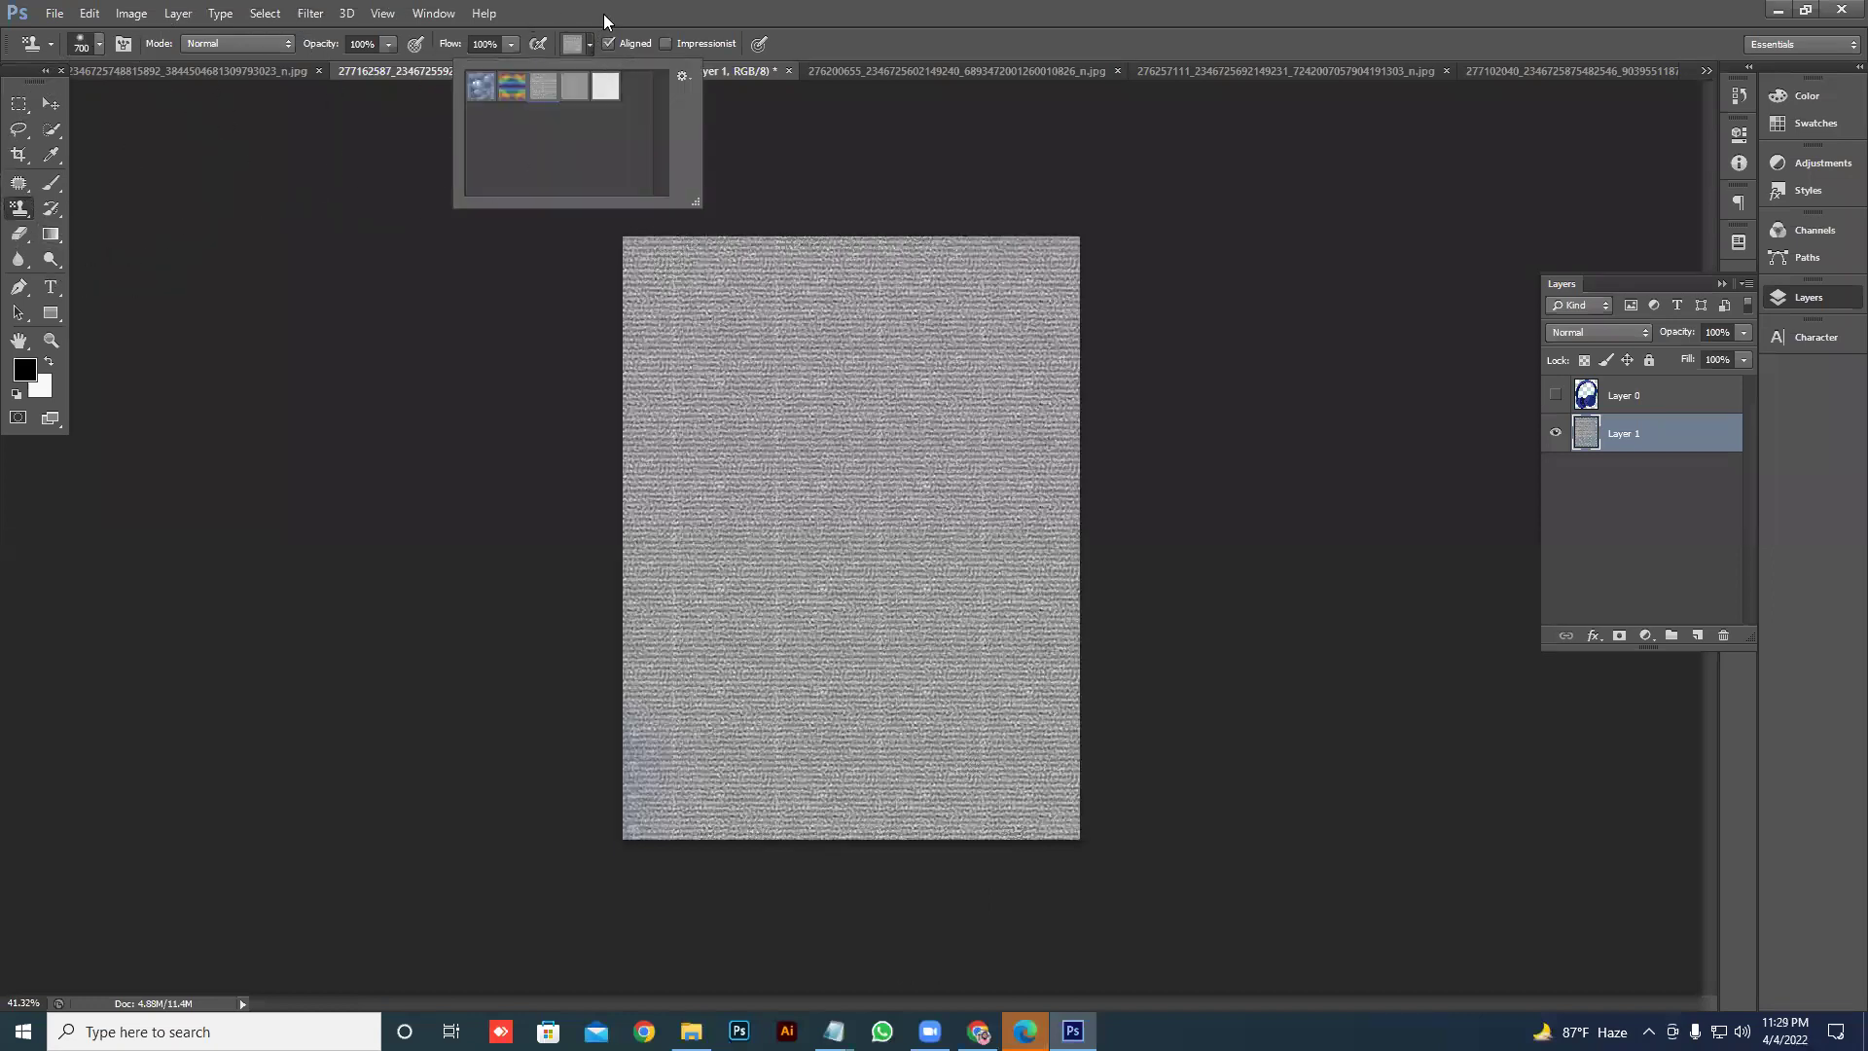
{"action": "left_click", "coordinate": [681, 74]}
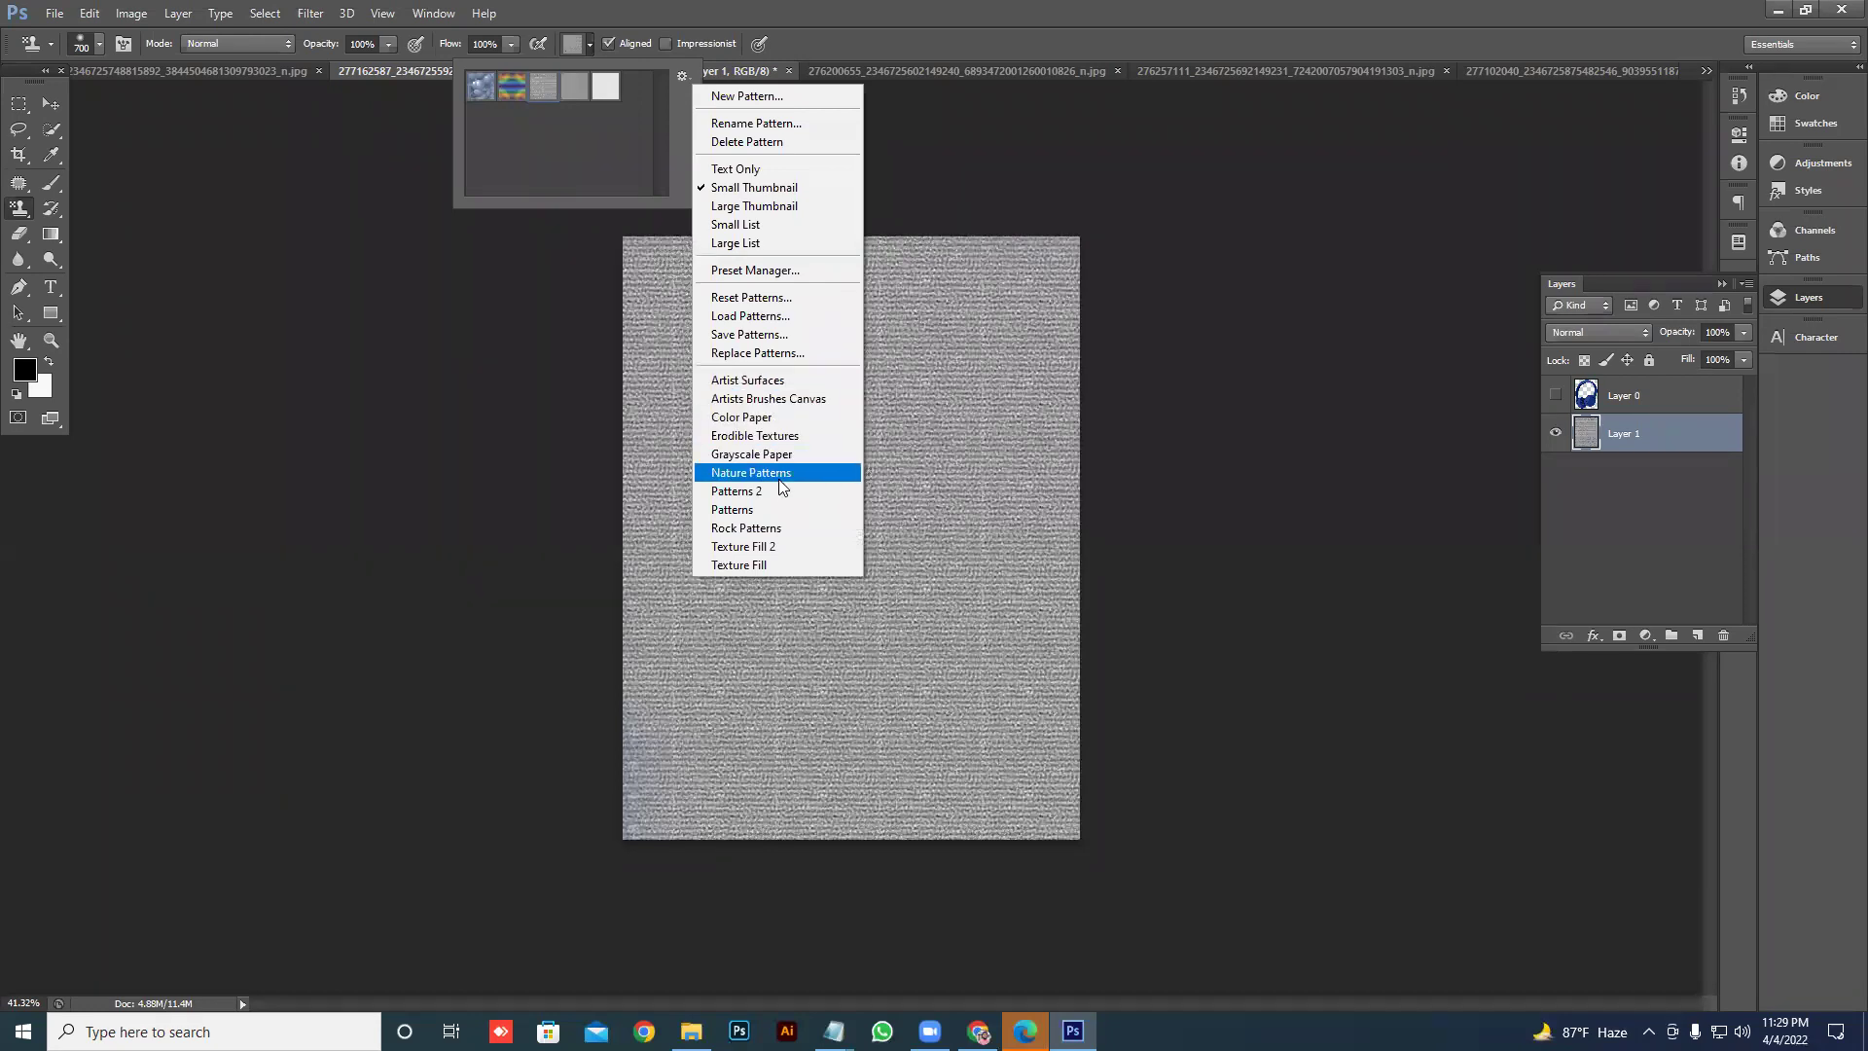
{"action": "left_click", "coordinate": [746, 382]}
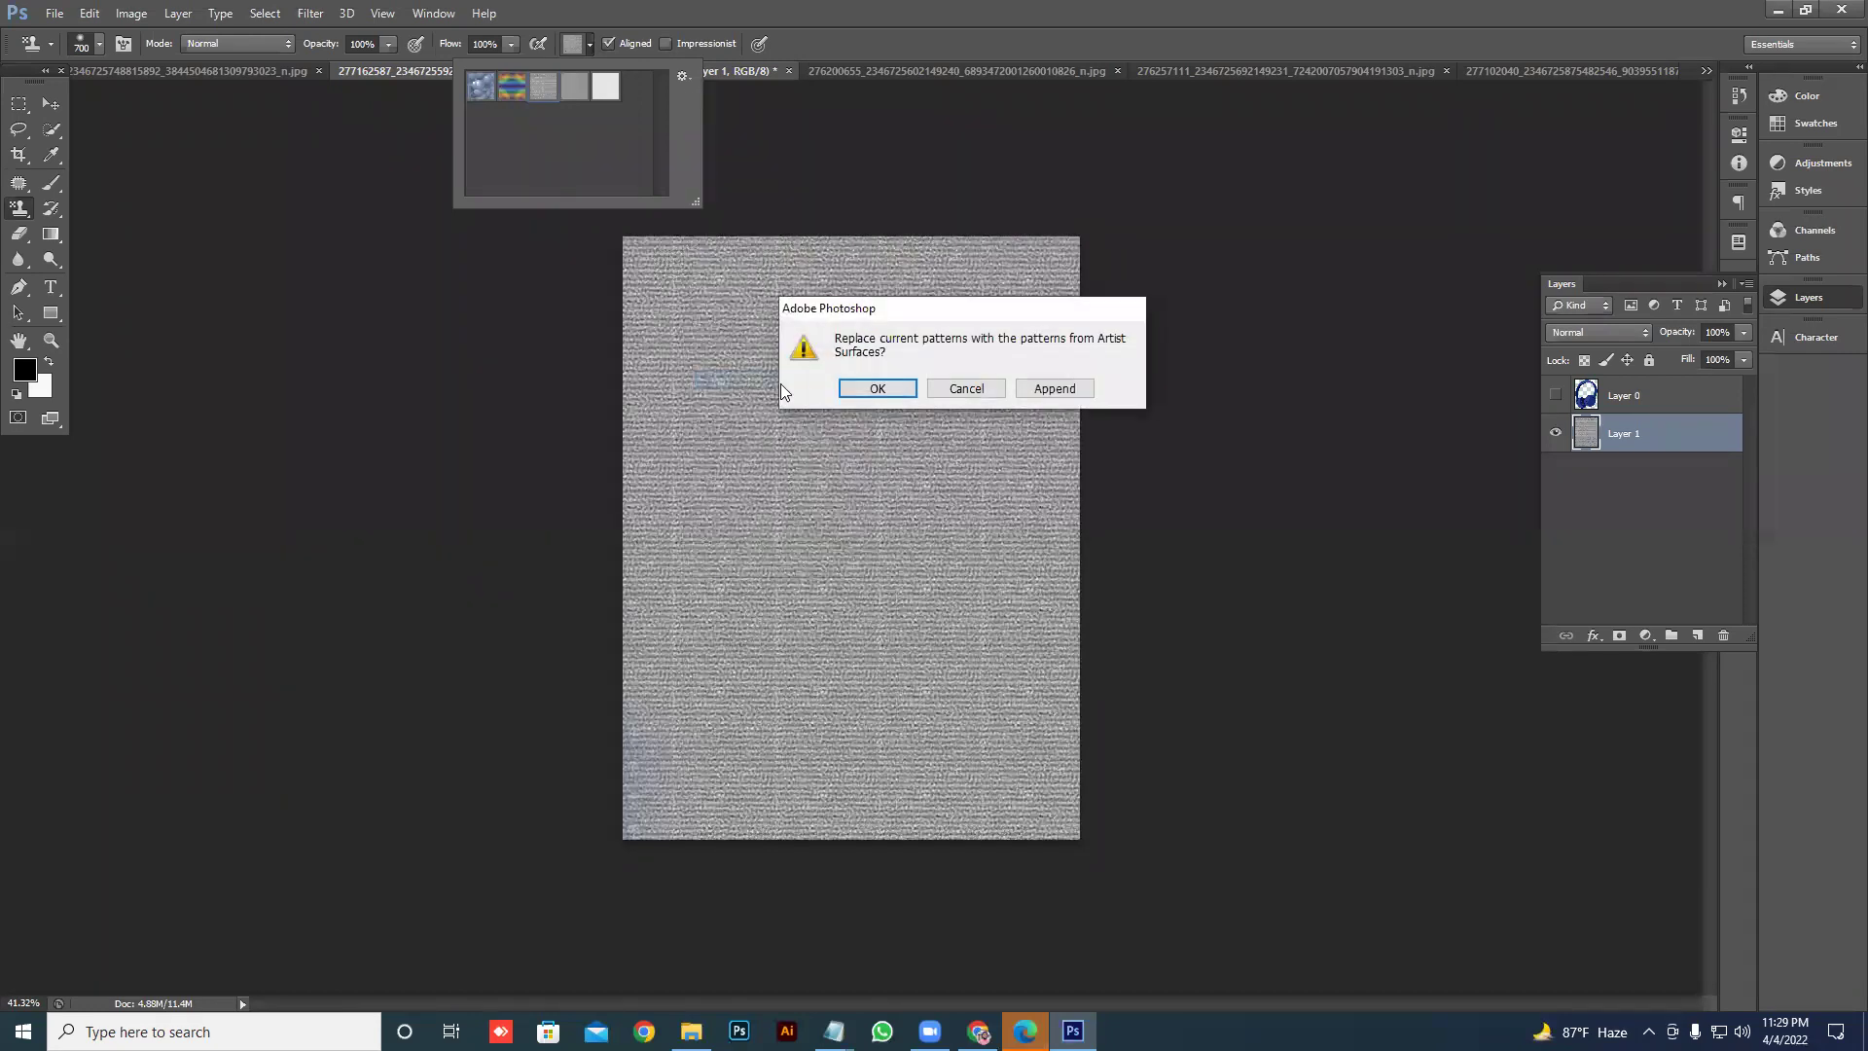
- Replace the patterns with Artist Surfaces and repaint the page with one of its textures
{"action": "left_click", "coordinate": [893, 389]}
{"action": "left_click", "coordinate": [584, 155]}
{"action": "mouse_move", "coordinate": [1001, 346]}
{"action": "left_mouse_down"}
{"action": "mouse_move", "coordinate": [856, 229]}
{"action": "mouse_move", "coordinate": [613, 521]}
{"action": "mouse_move", "coordinate": [574, 766]}
{"action": "mouse_move", "coordinate": [1188, 675]}
{"action": "left_mouse_up"}
- Replace the patterns with the Color Paper set and stamp brown paper over the page
{"action": "left_click", "coordinate": [585, 48]}
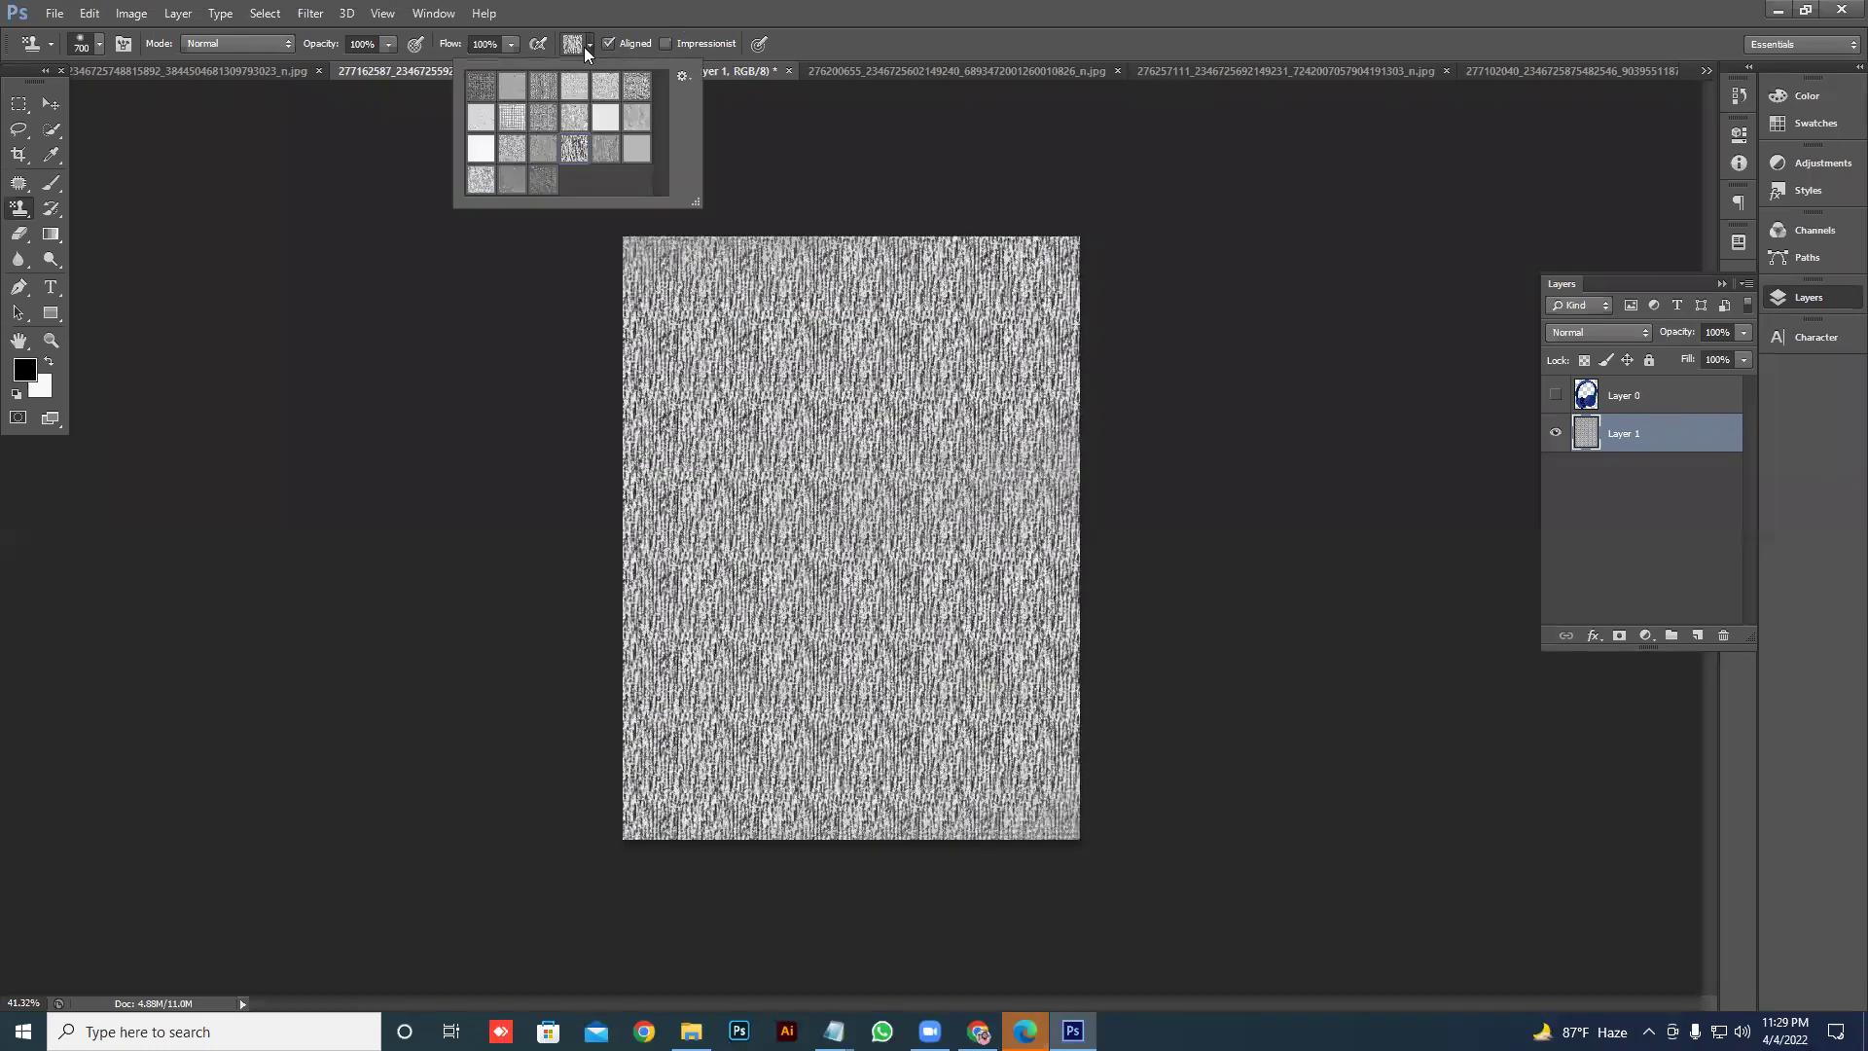
{"action": "left_click", "coordinate": [681, 76]}
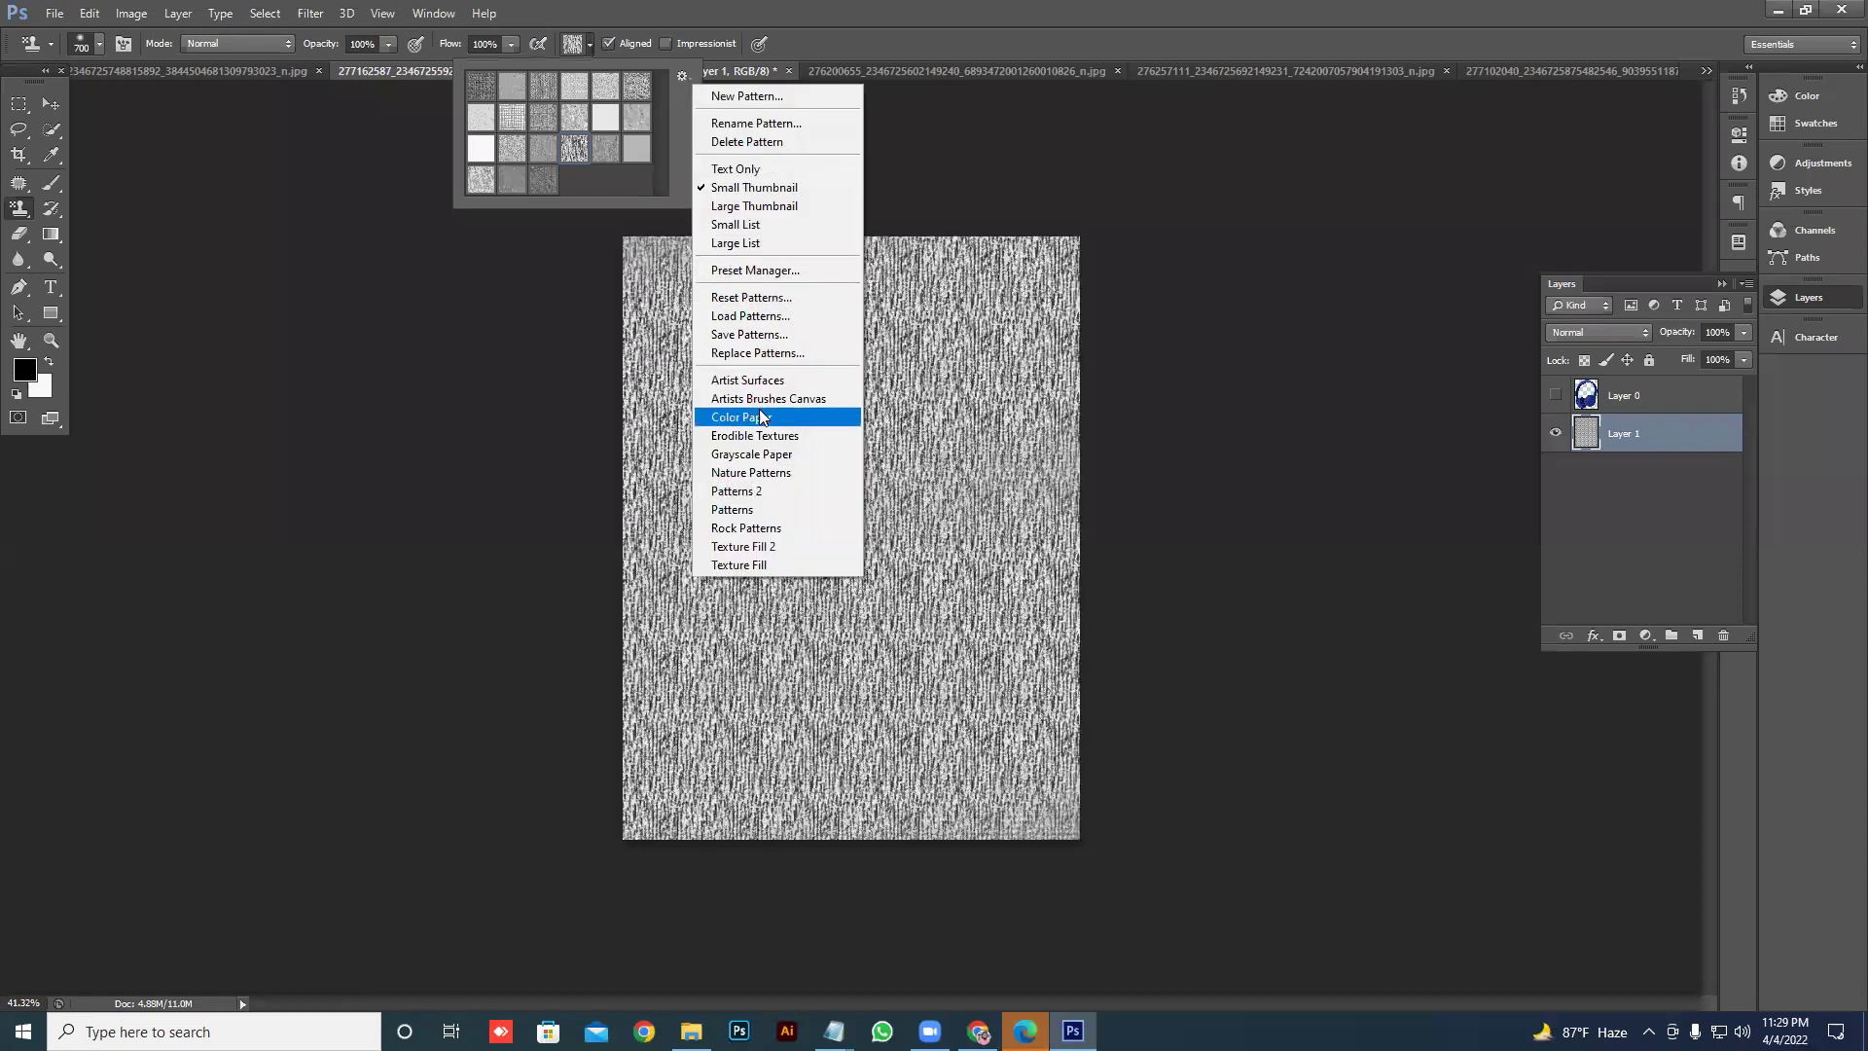
{"action": "left_click", "coordinate": [760, 418]}
{"action": "left_click", "coordinate": [876, 389]}
{"action": "left_click", "coordinate": [617, 148]}
{"action": "left_click", "coordinate": [939, 321]}
{"action": "mouse_move", "coordinate": [888, 209]}
{"action": "left_mouse_down"}
{"action": "mouse_move", "coordinate": [604, 467]}
{"action": "mouse_move", "coordinate": [1188, 593]}
{"action": "mouse_move", "coordinate": [637, 824]}
{"action": "mouse_move", "coordinate": [1168, 242]}
{"action": "left_mouse_up"}
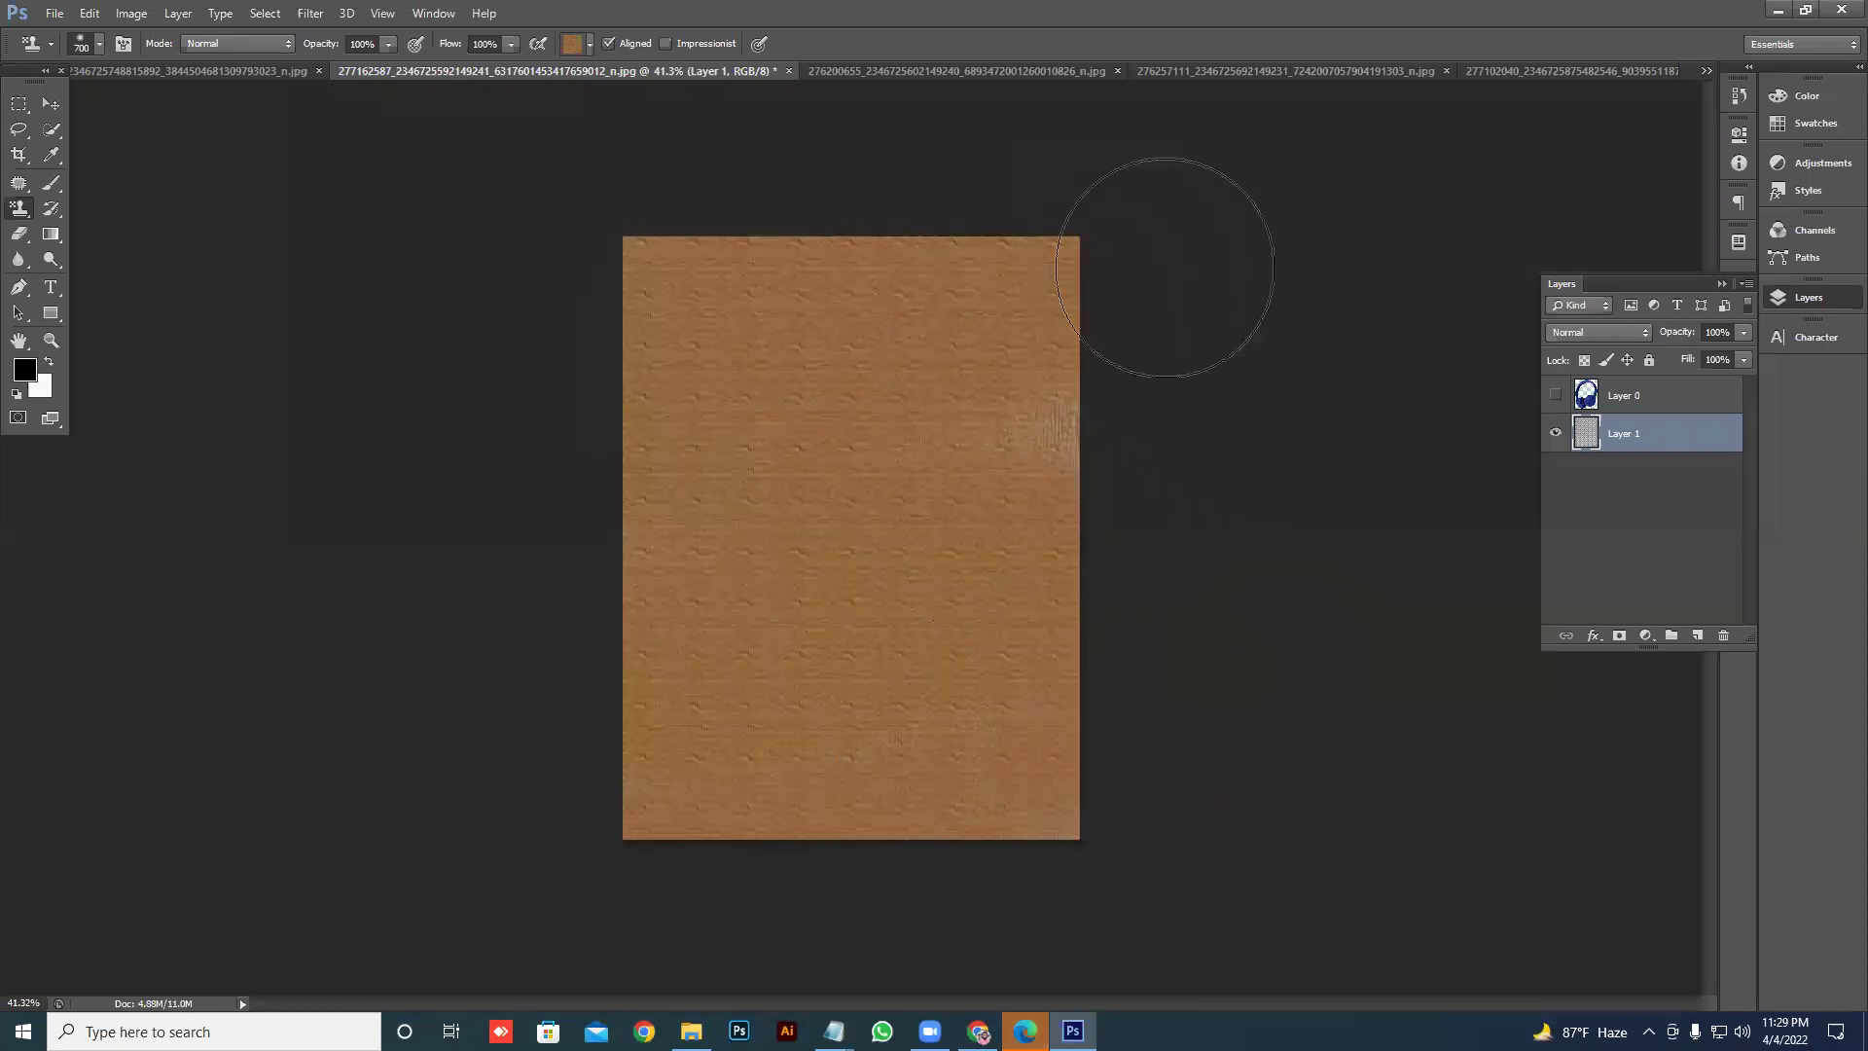
- Cover the page with a light paper pattern and show the headphones layer again
{"action": "left_click", "coordinate": [588, 43]}
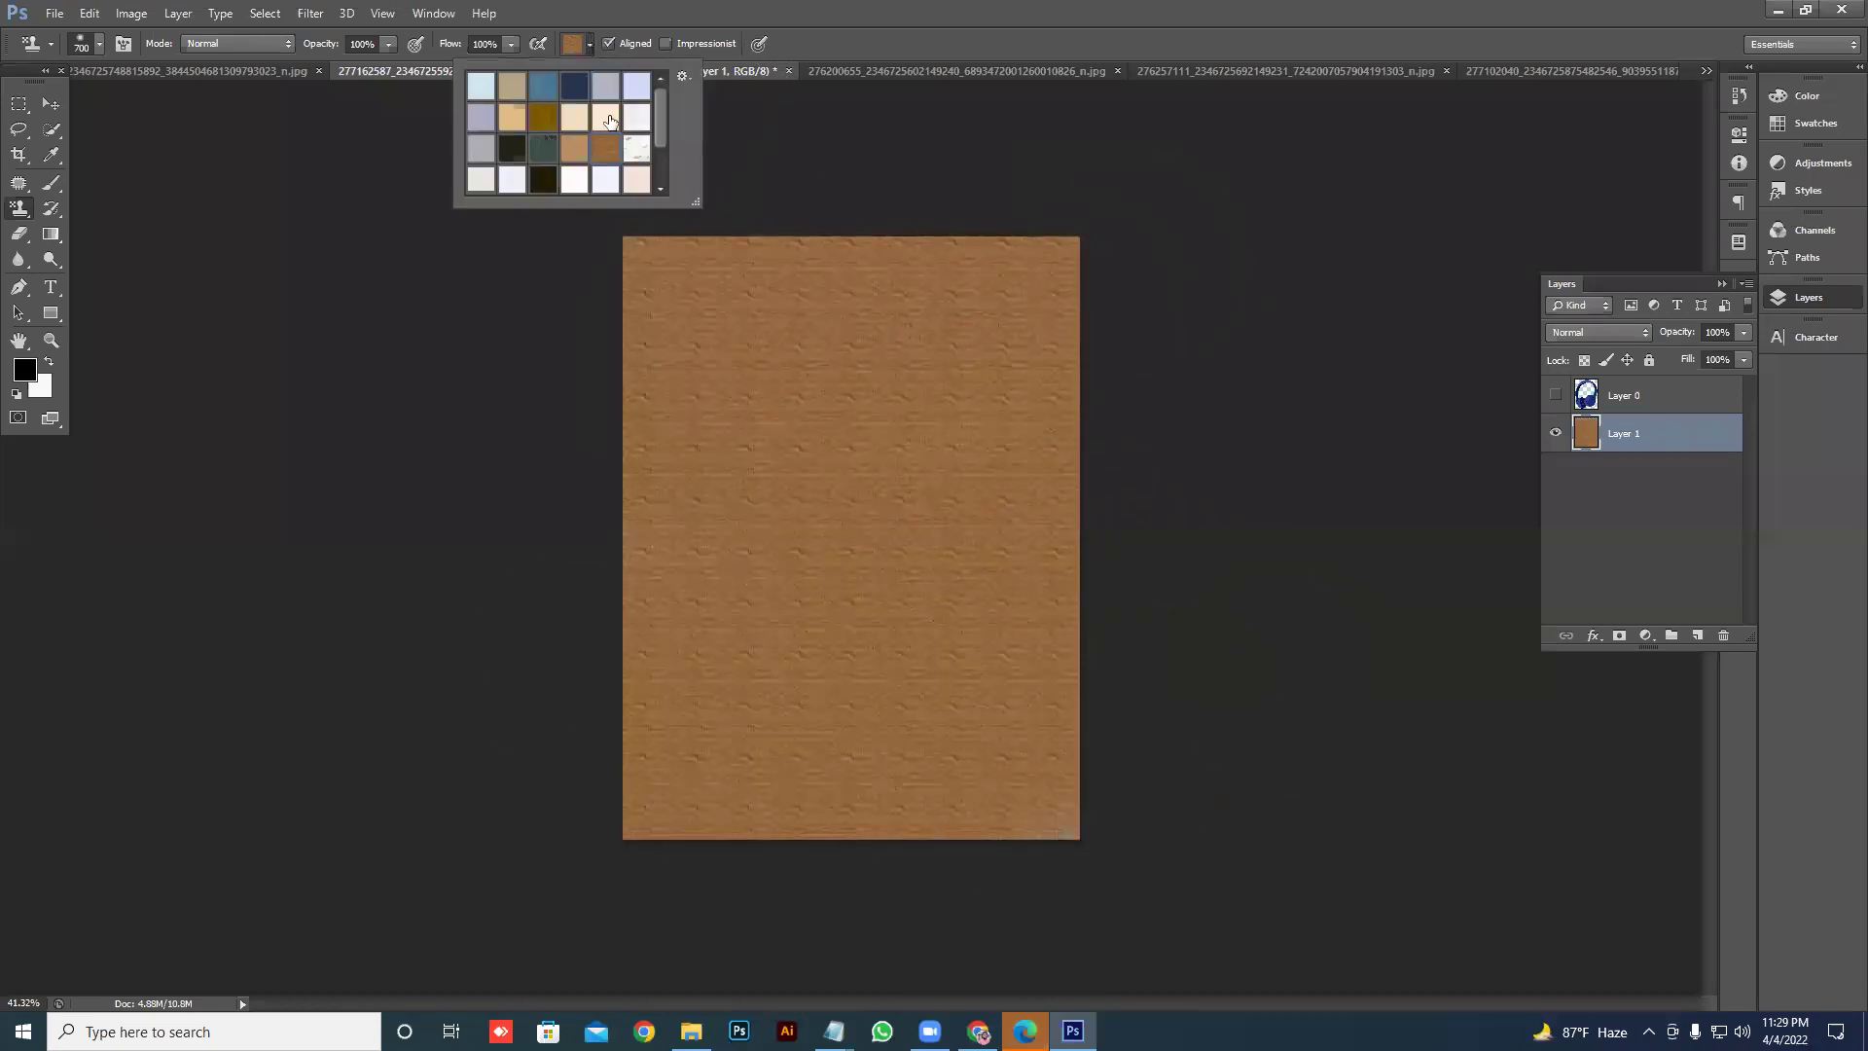
{"action": "left_click", "coordinate": [638, 146]}
{"action": "mouse_move", "coordinate": [917, 208]}
{"action": "left_mouse_down"}
{"action": "mouse_move", "coordinate": [750, 334]}
{"action": "mouse_move", "coordinate": [500, 755]}
{"action": "mouse_move", "coordinate": [793, 563]}
{"action": "mouse_move", "coordinate": [1230, 834]}
{"action": "mouse_move", "coordinate": [733, 625]}
{"action": "mouse_move", "coordinate": [743, 501]}
{"action": "left_mouse_up"}
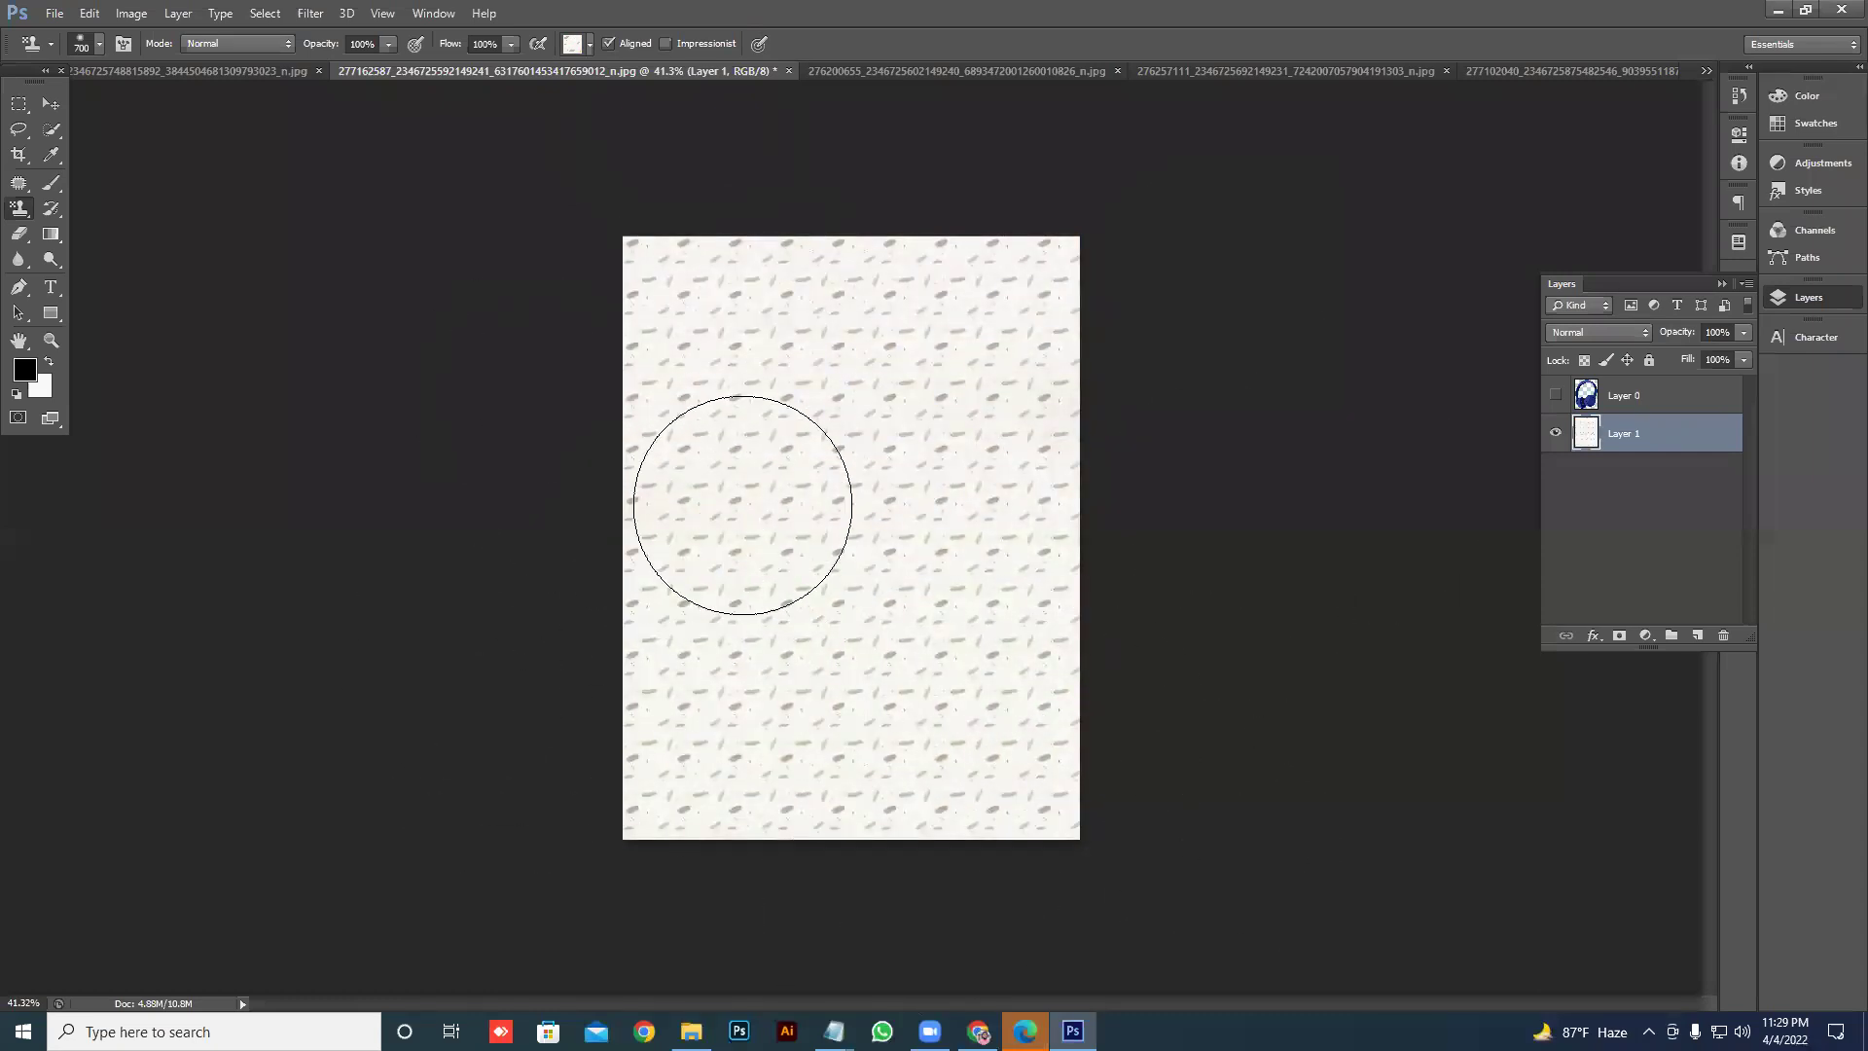
{"action": "left_click", "coordinate": [1556, 394]}
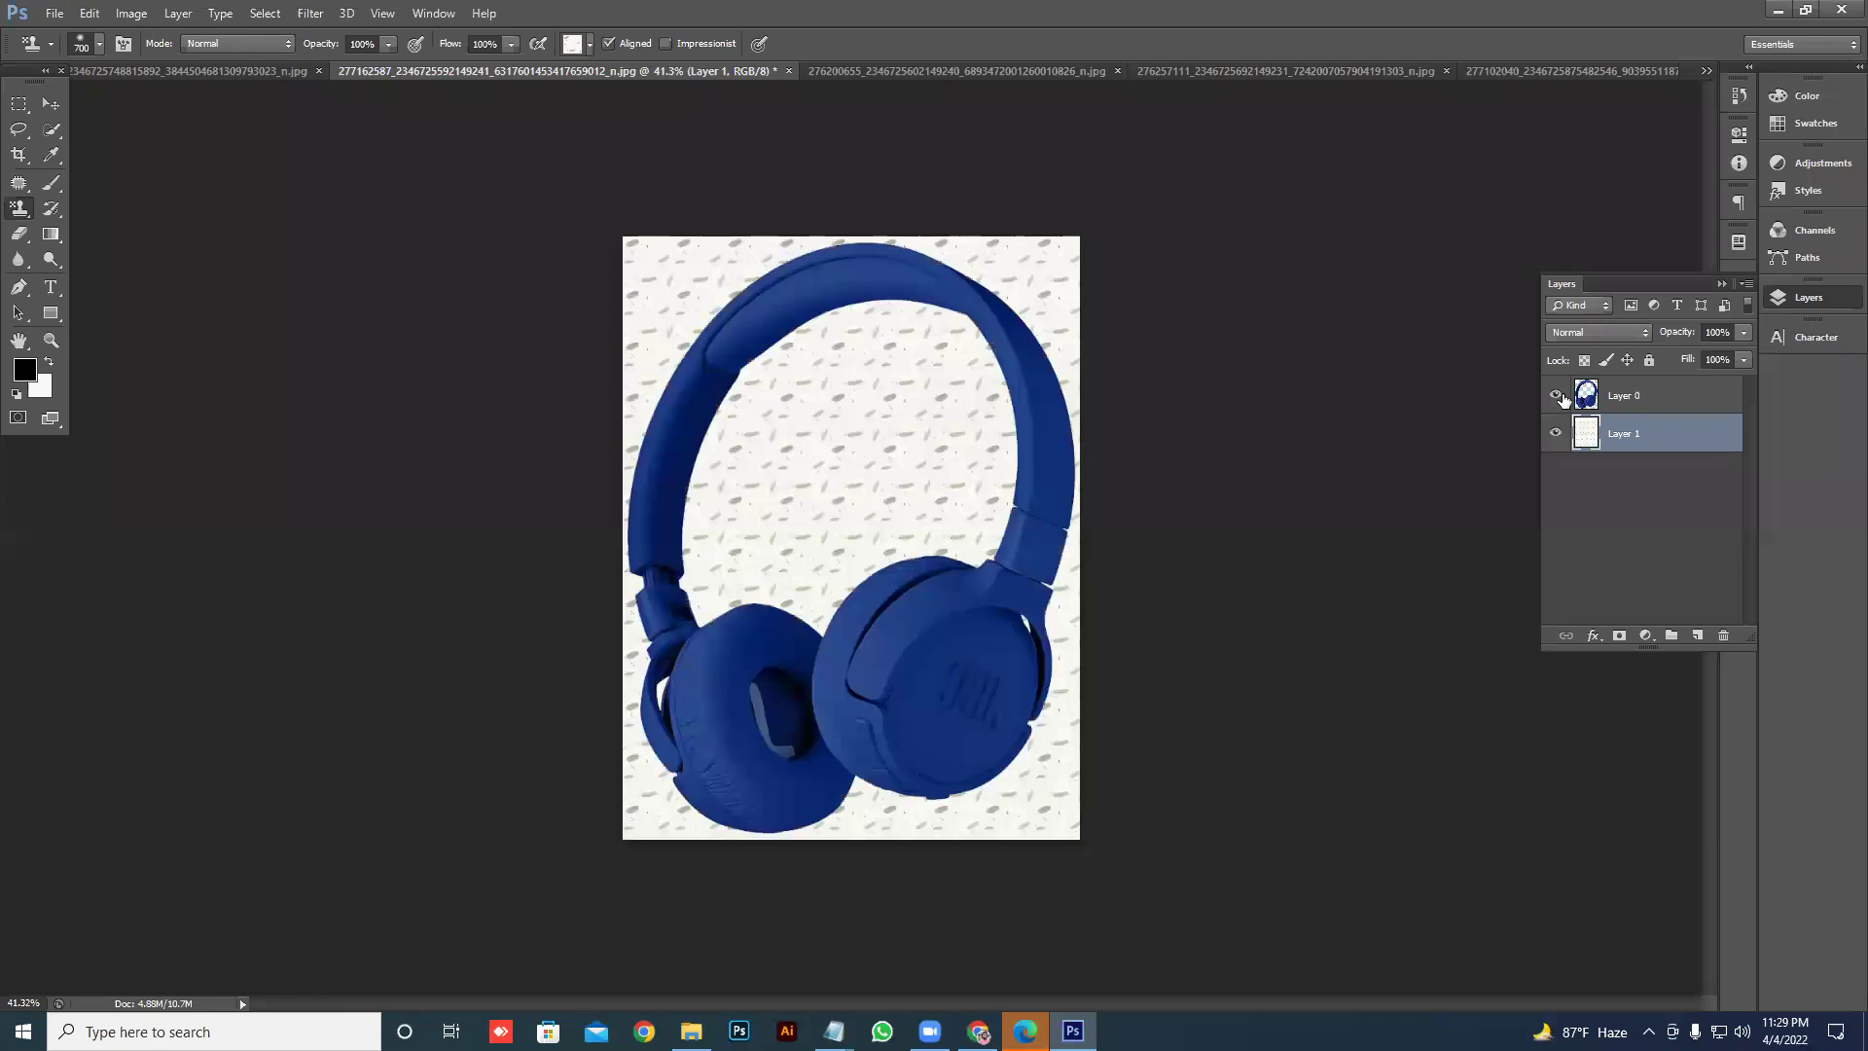
- Add a new Layer 2 below Layer 0 with Ctrl+[, then try and undo a white fill
{"action": "left_click", "coordinate": [49, 105]}
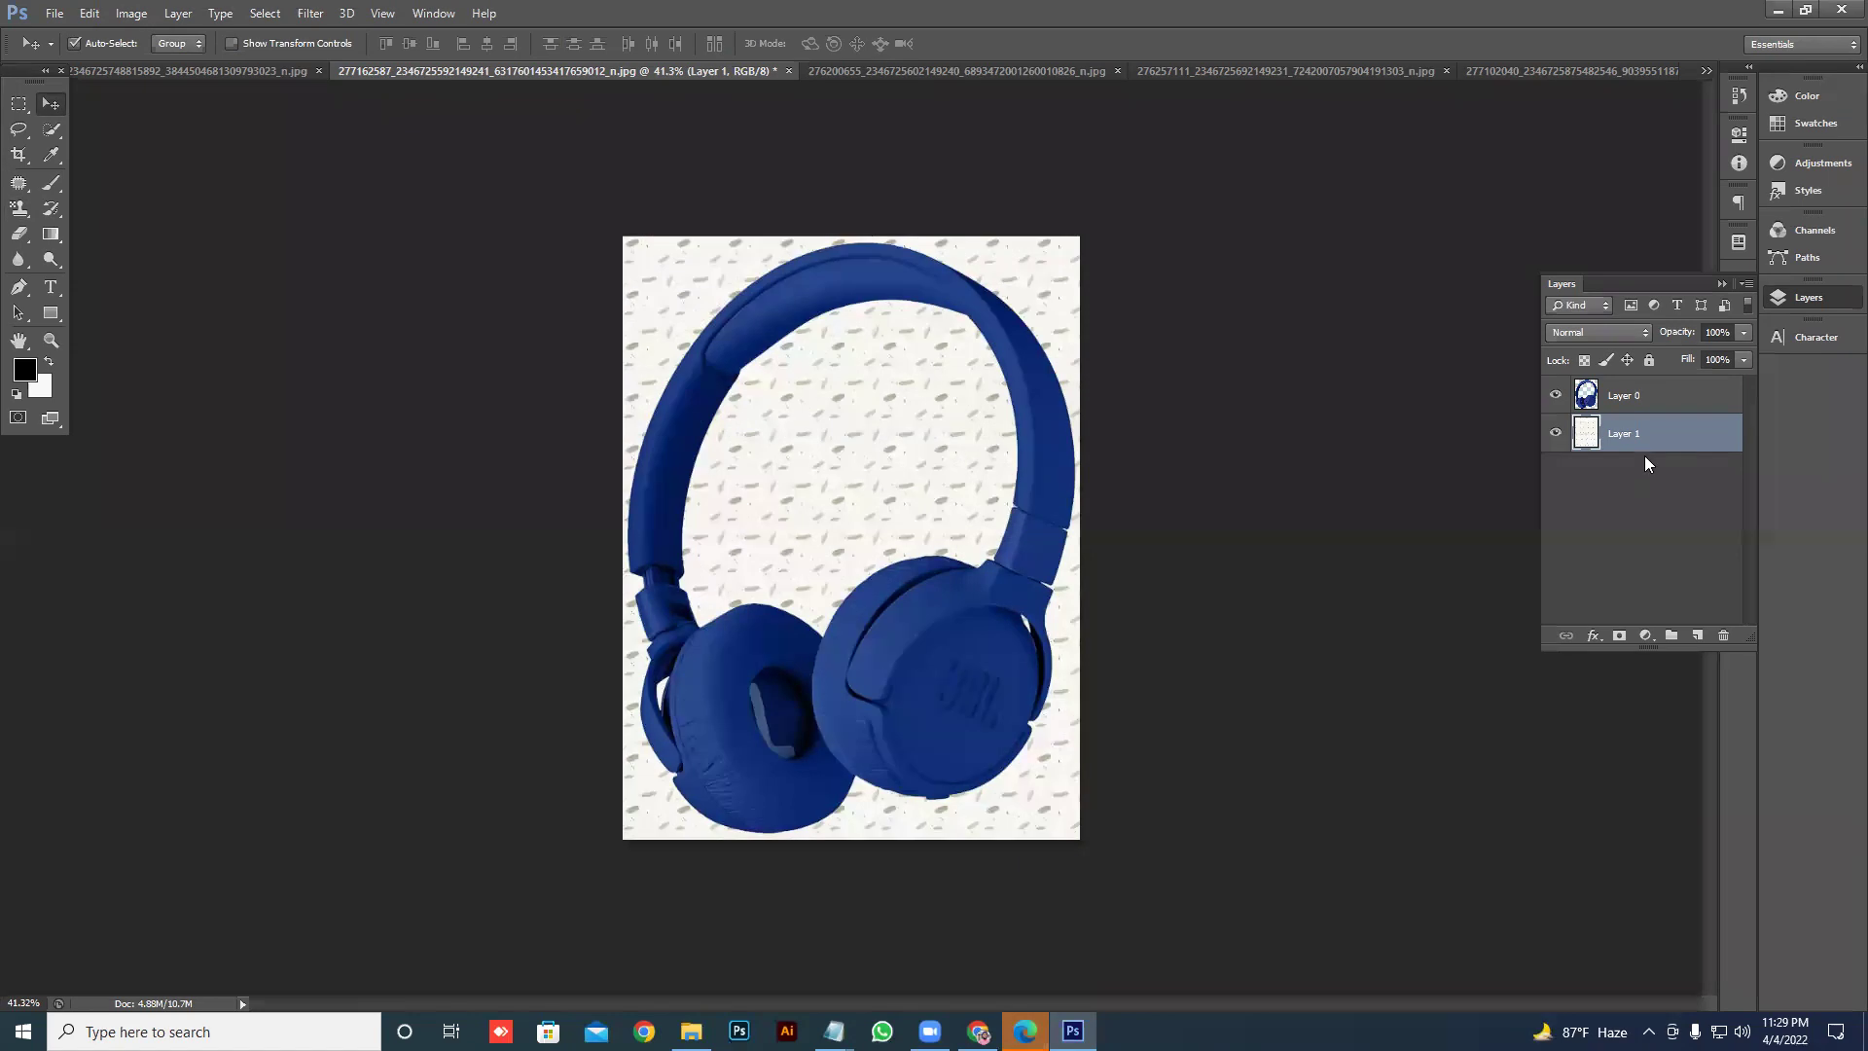
{"action": "left_click", "coordinate": [1686, 609]}
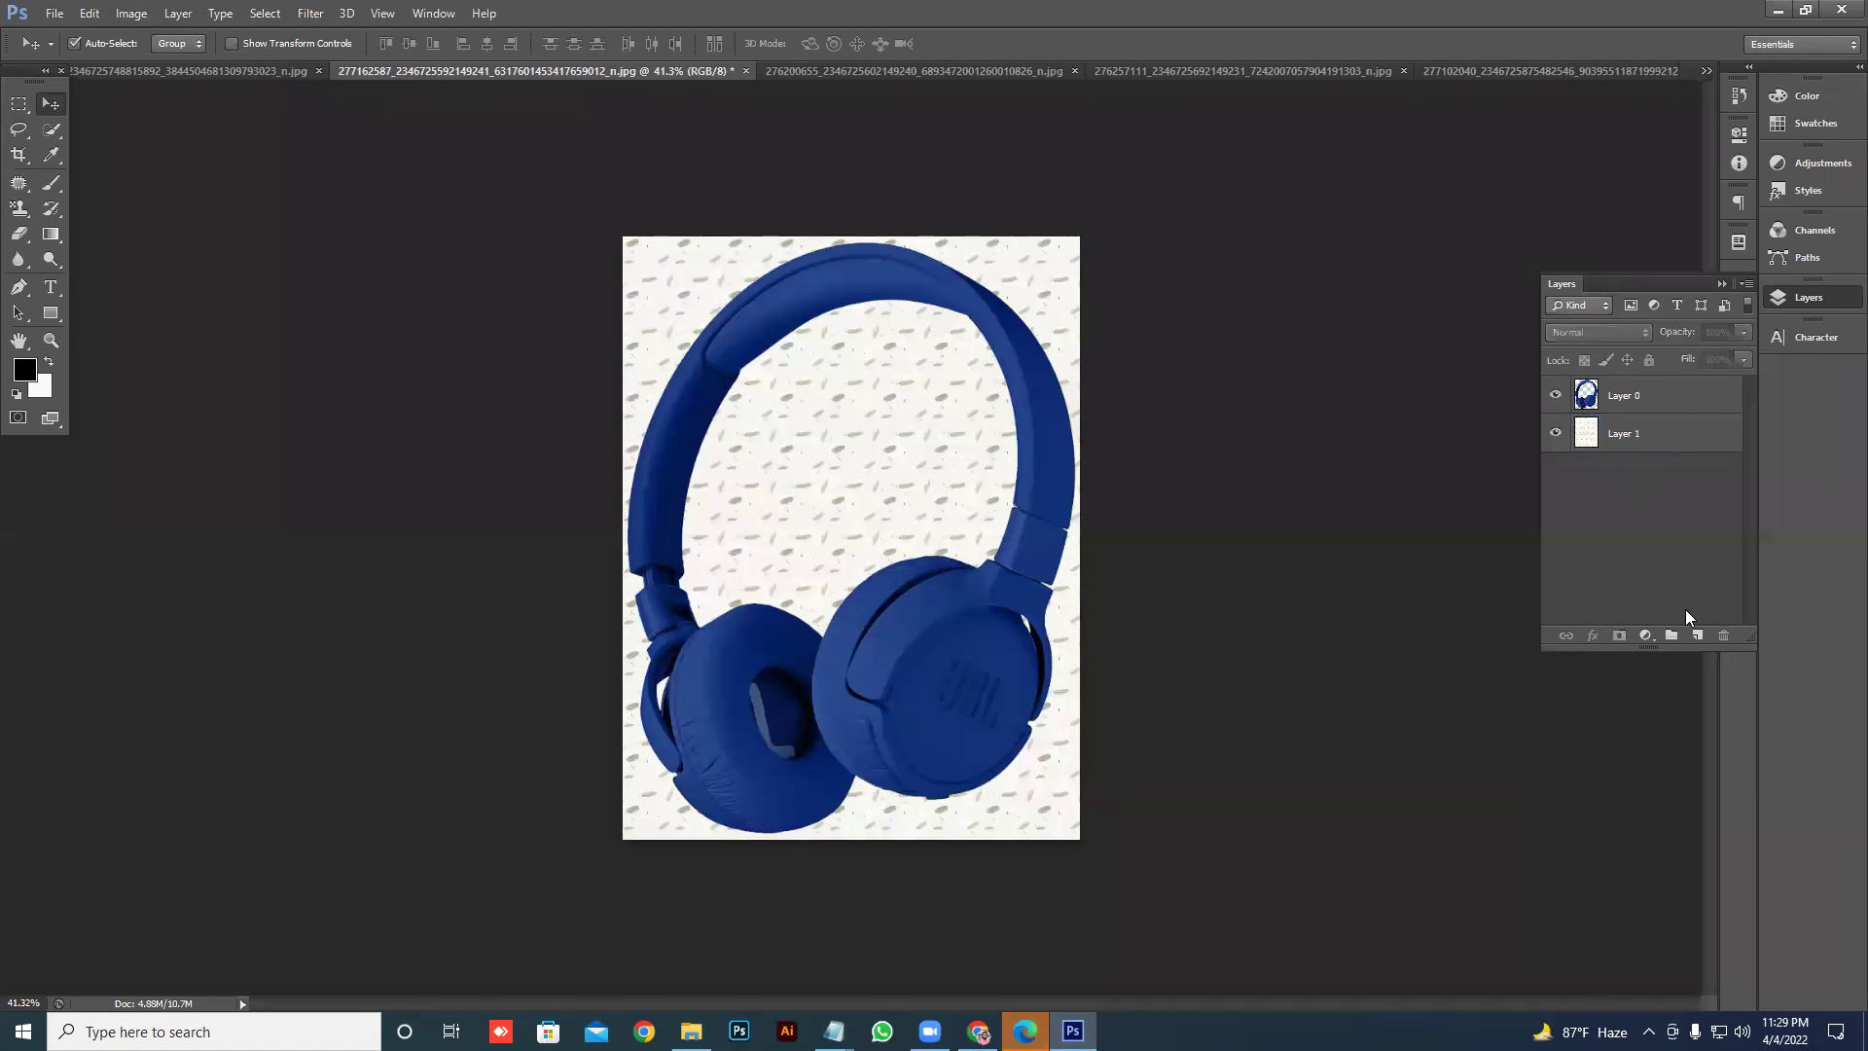
{"action": "left_click", "coordinate": [1698, 634]}
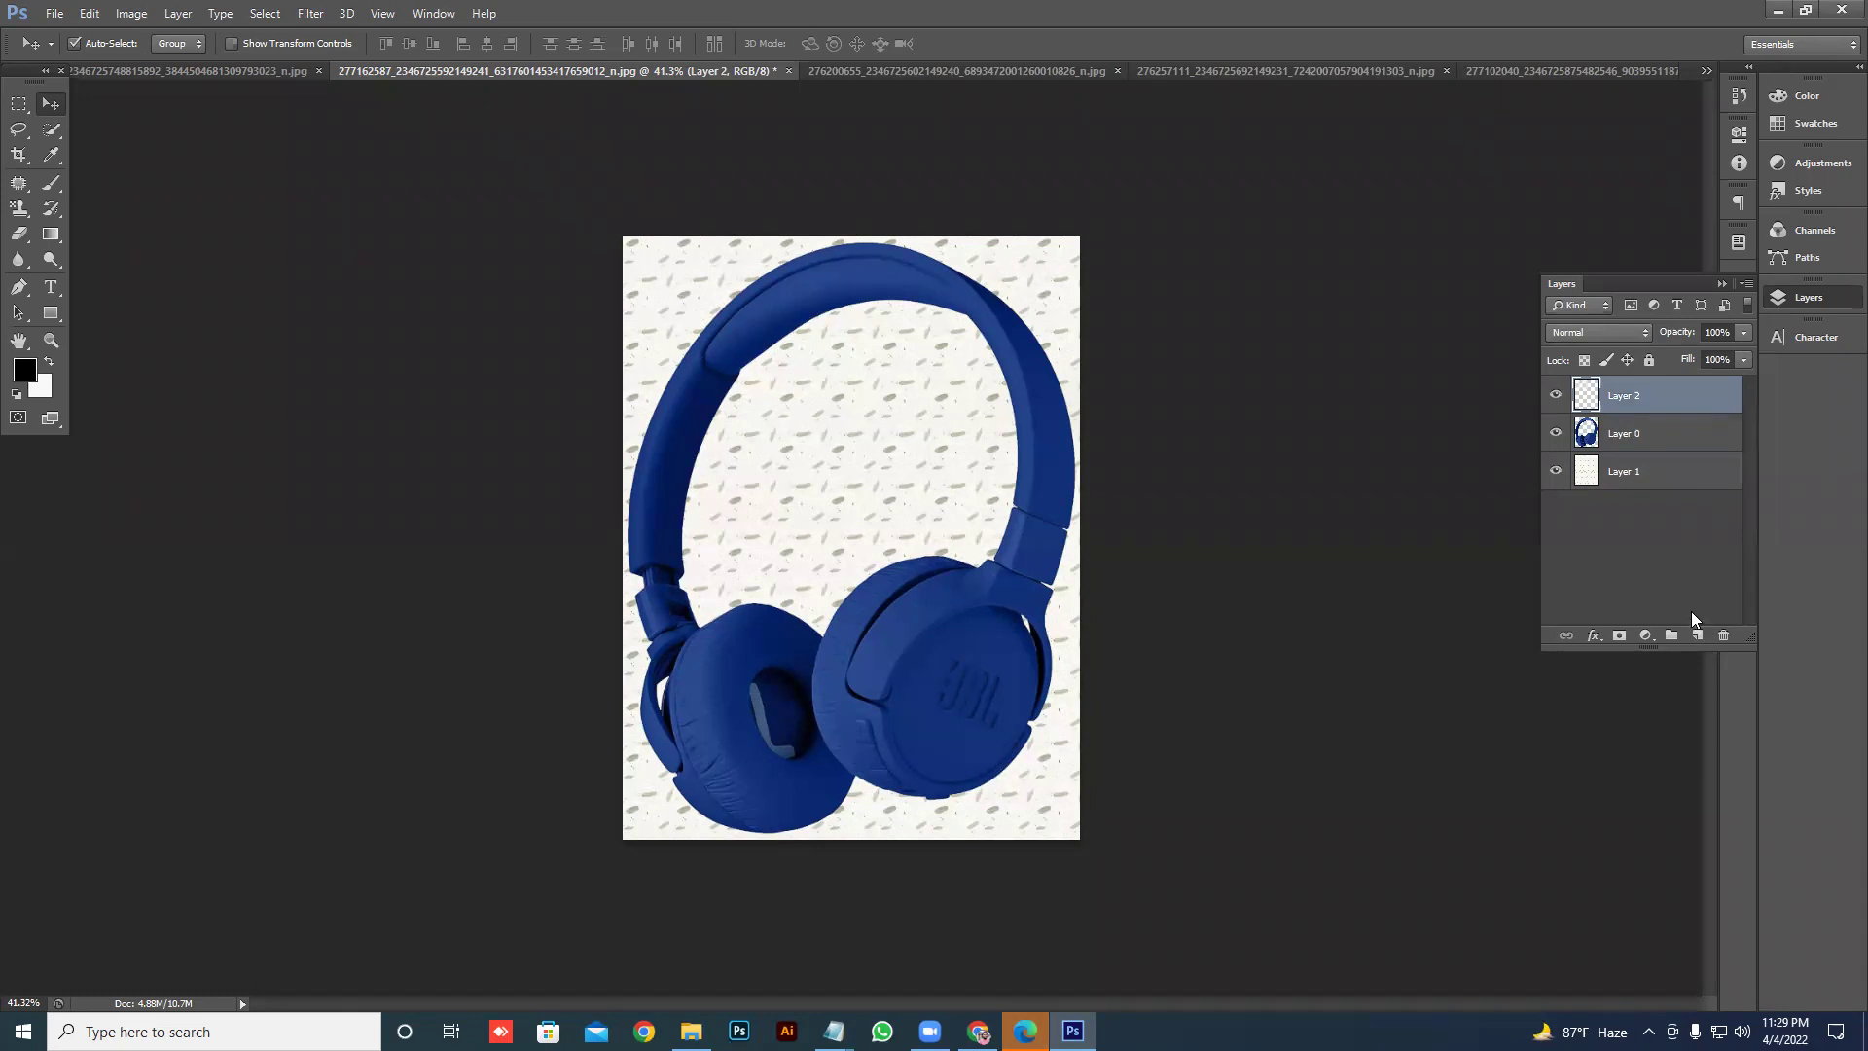
{"action": "key", "text": "ctrl+bracketleft"}
{"action": "key", "text": "ctrl+BackSpace"}
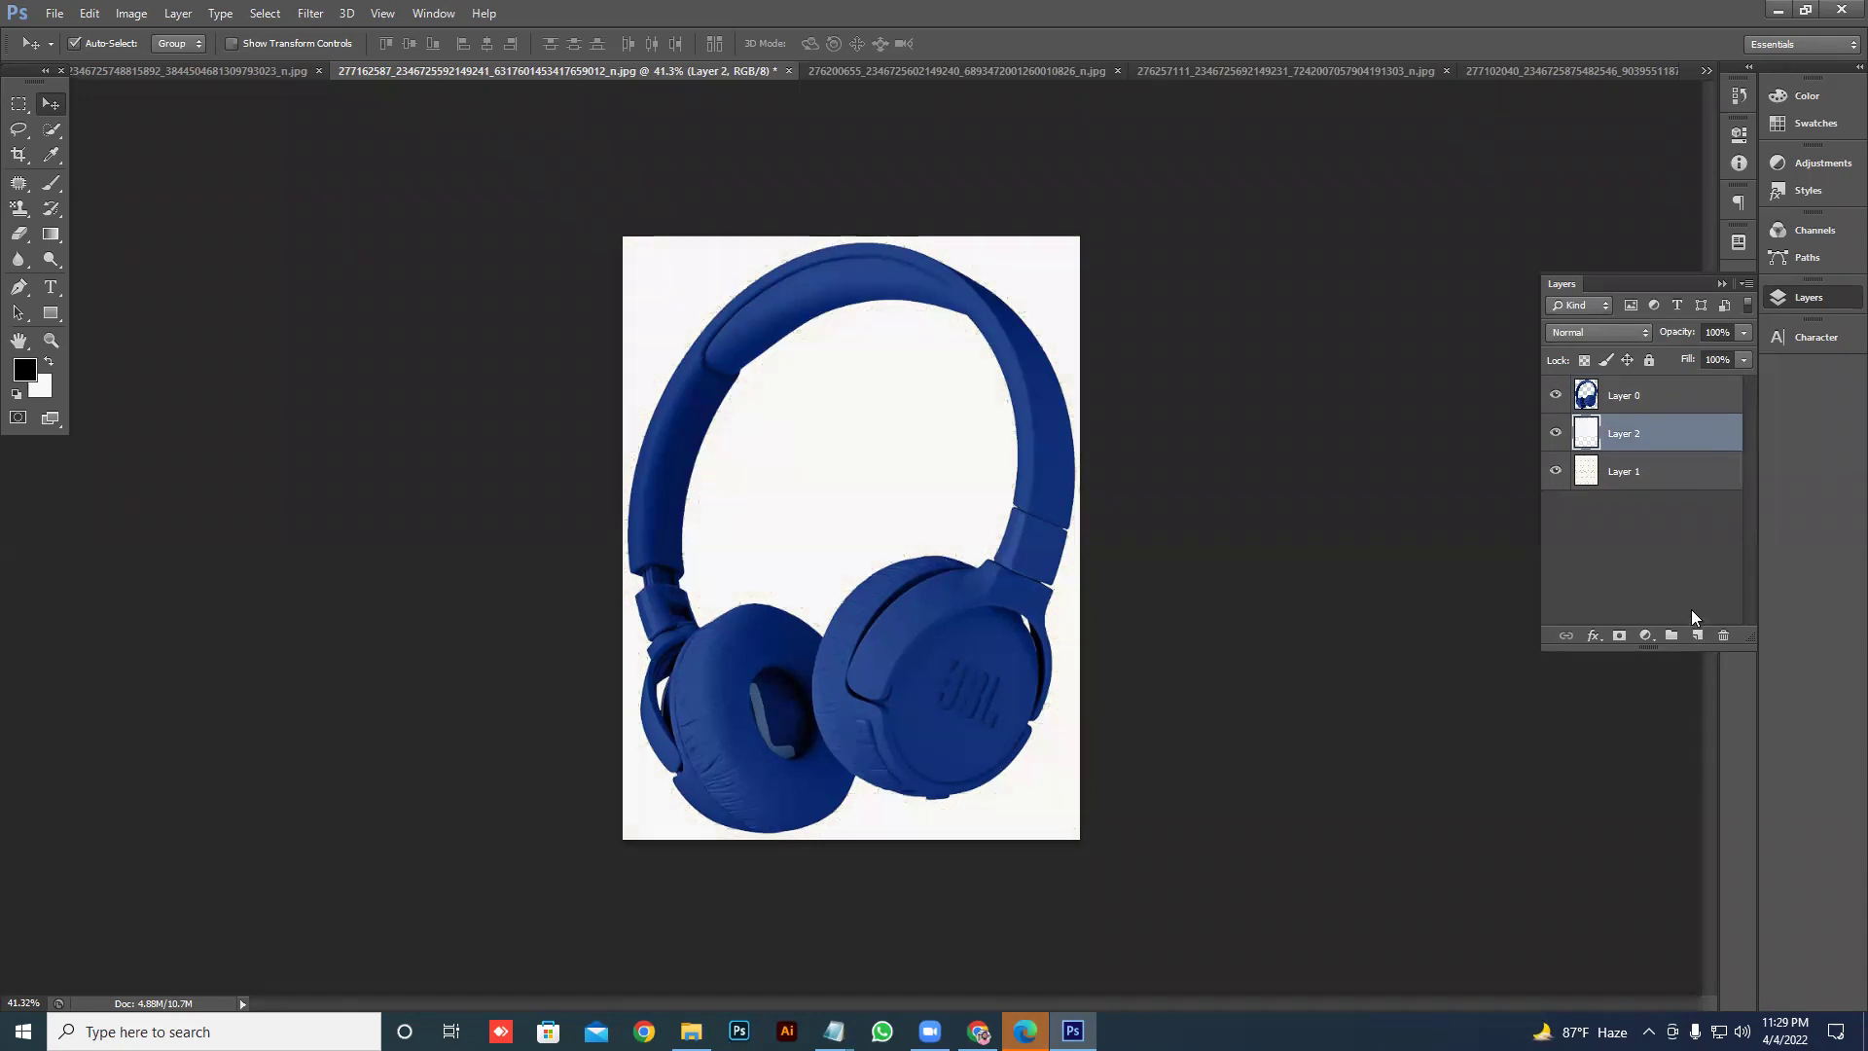
{"action": "key", "text": "ctrl+z"}
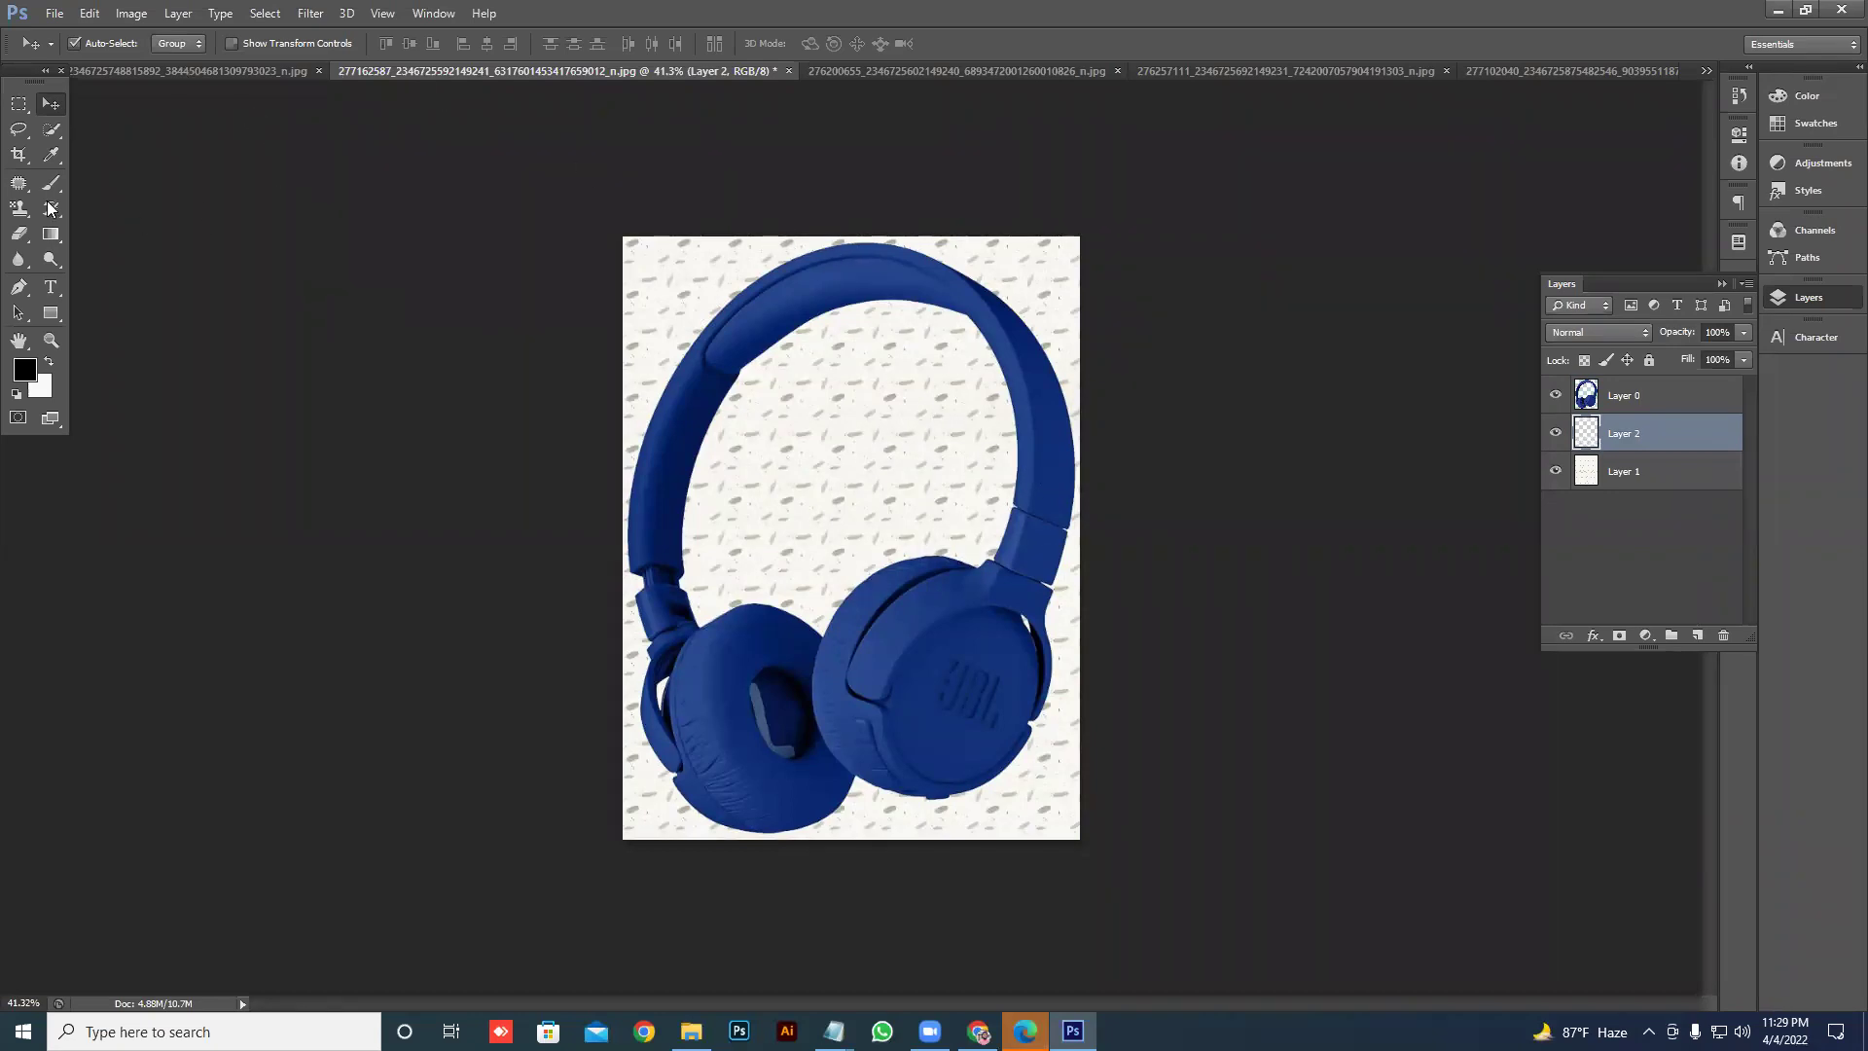
- Switch to the white-background portrait document from the overflow tab list
{"action": "left_click", "coordinate": [165, 73]}
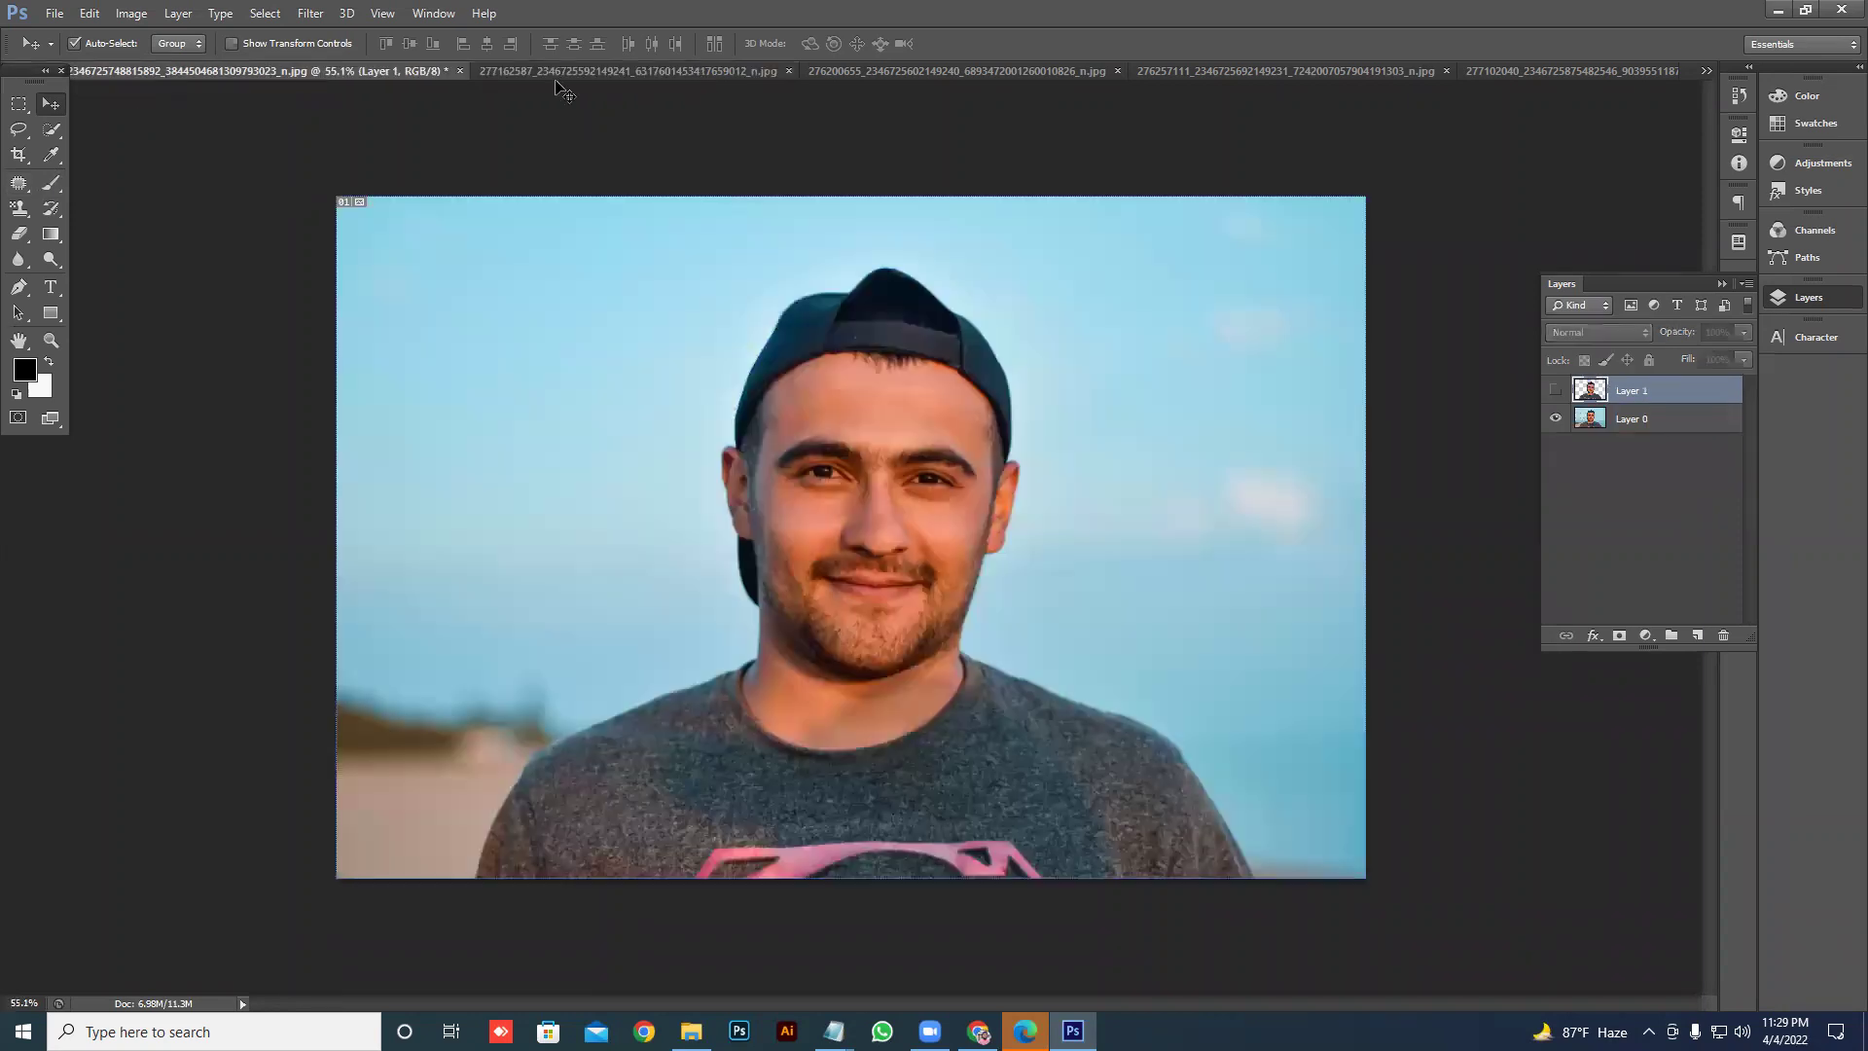
{"action": "left_click", "coordinate": [1707, 71]}
{"action": "left_click", "coordinate": [1477, 76]}
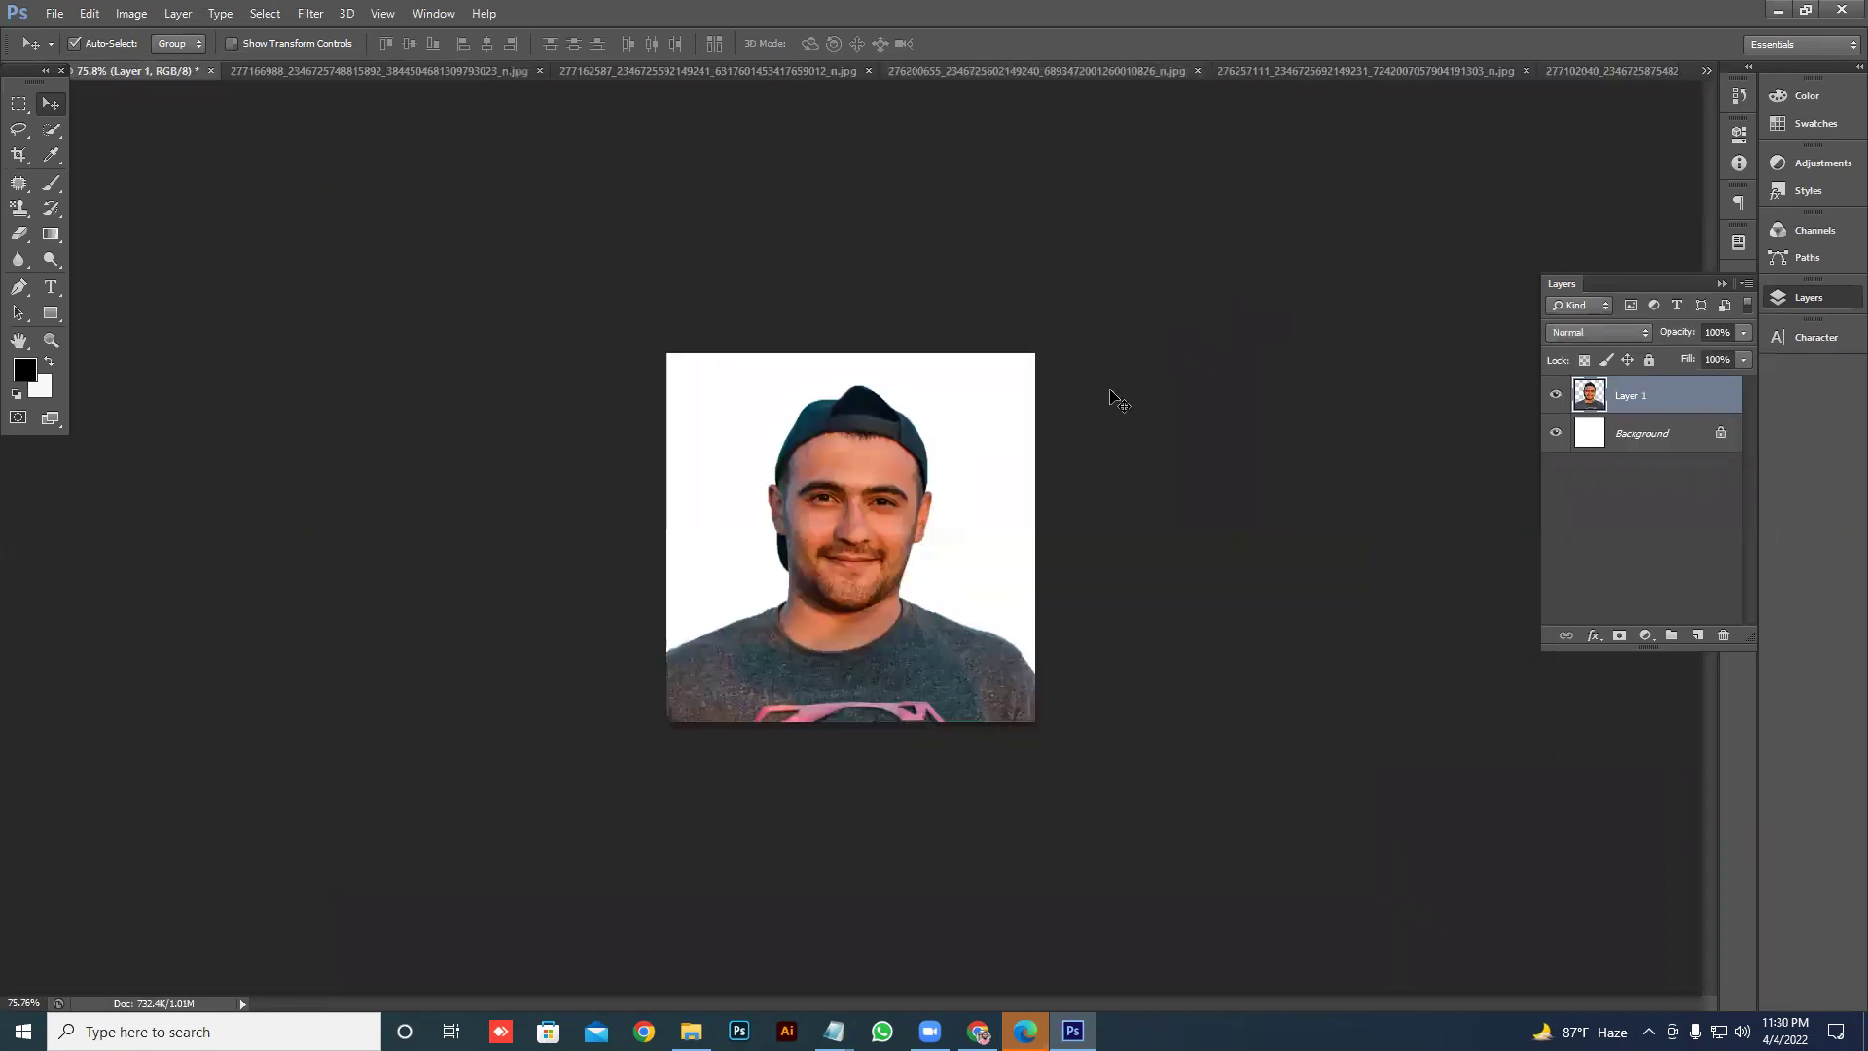
- Start a new document via File > New, setting Width to 50 px and re-entering Height
{"action": "left_click", "coordinate": [55, 13]}
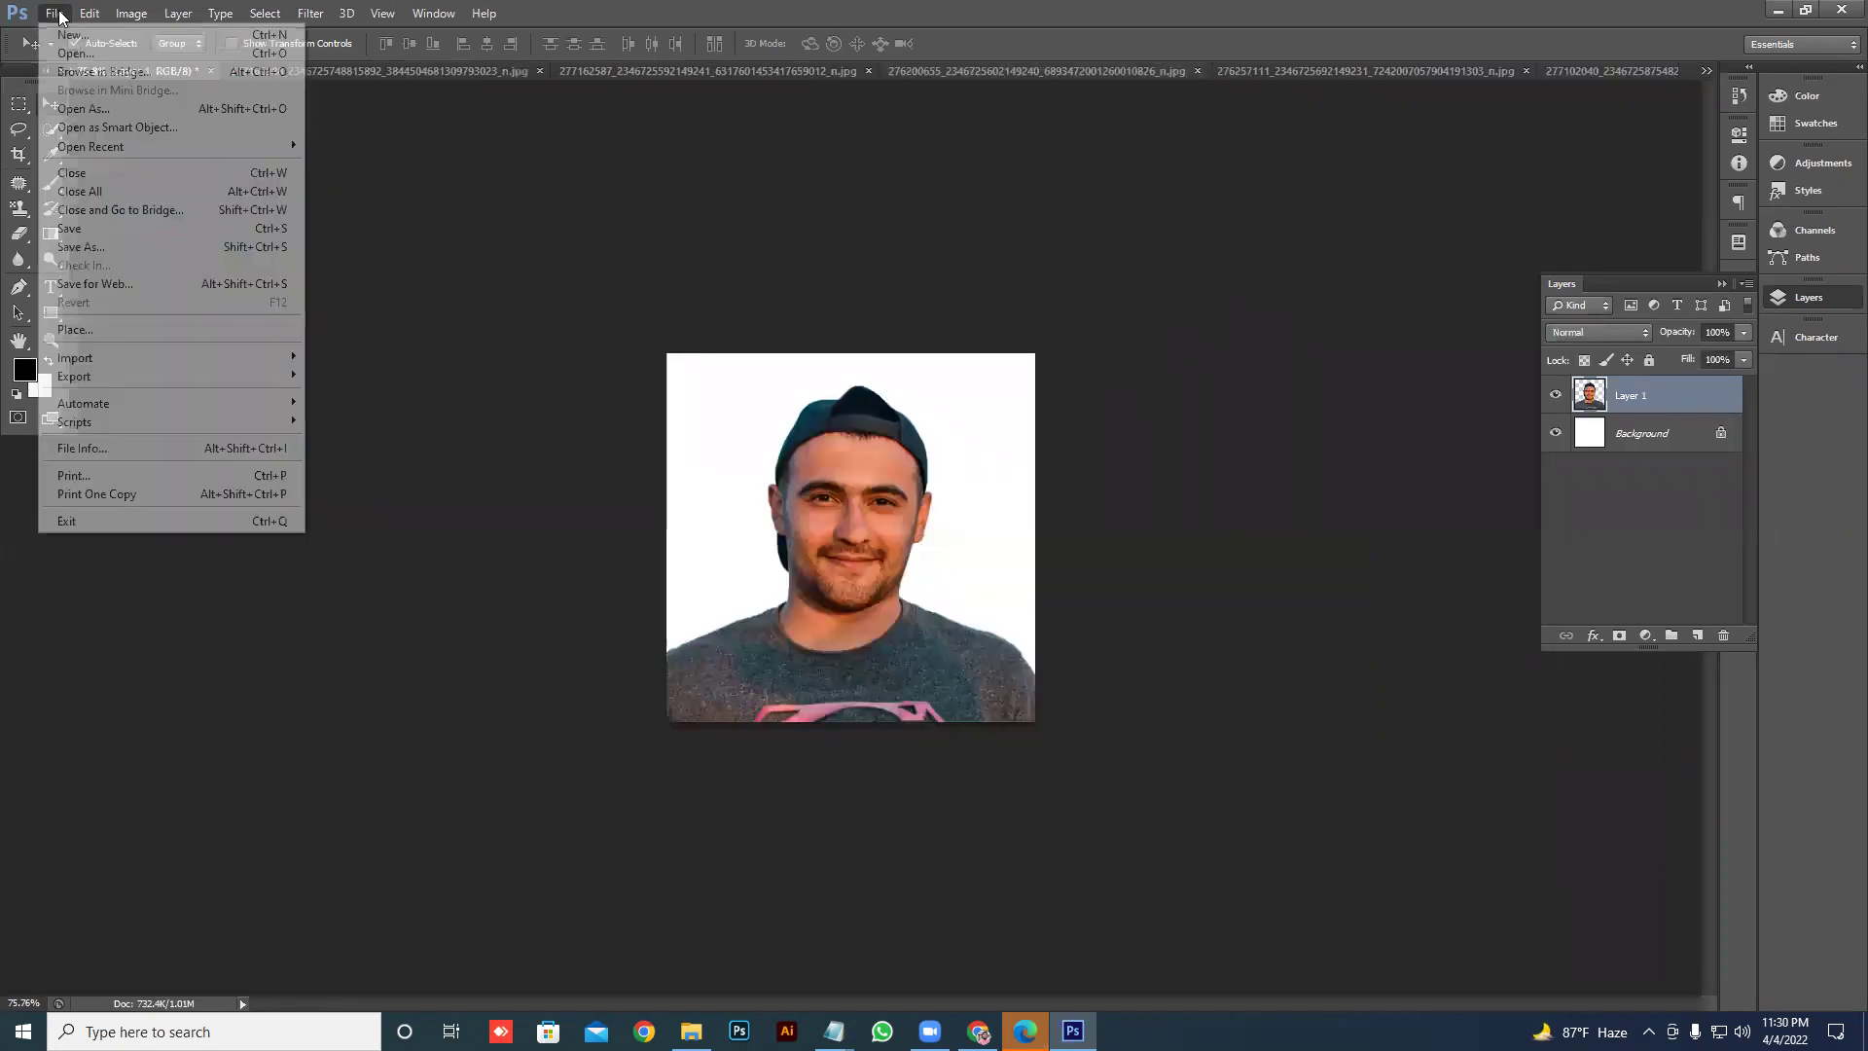
{"action": "left_click", "coordinate": [60, 32]}
{"action": "double_click", "coordinate": [583, 253]}
{"action": "type", "text": "100"}
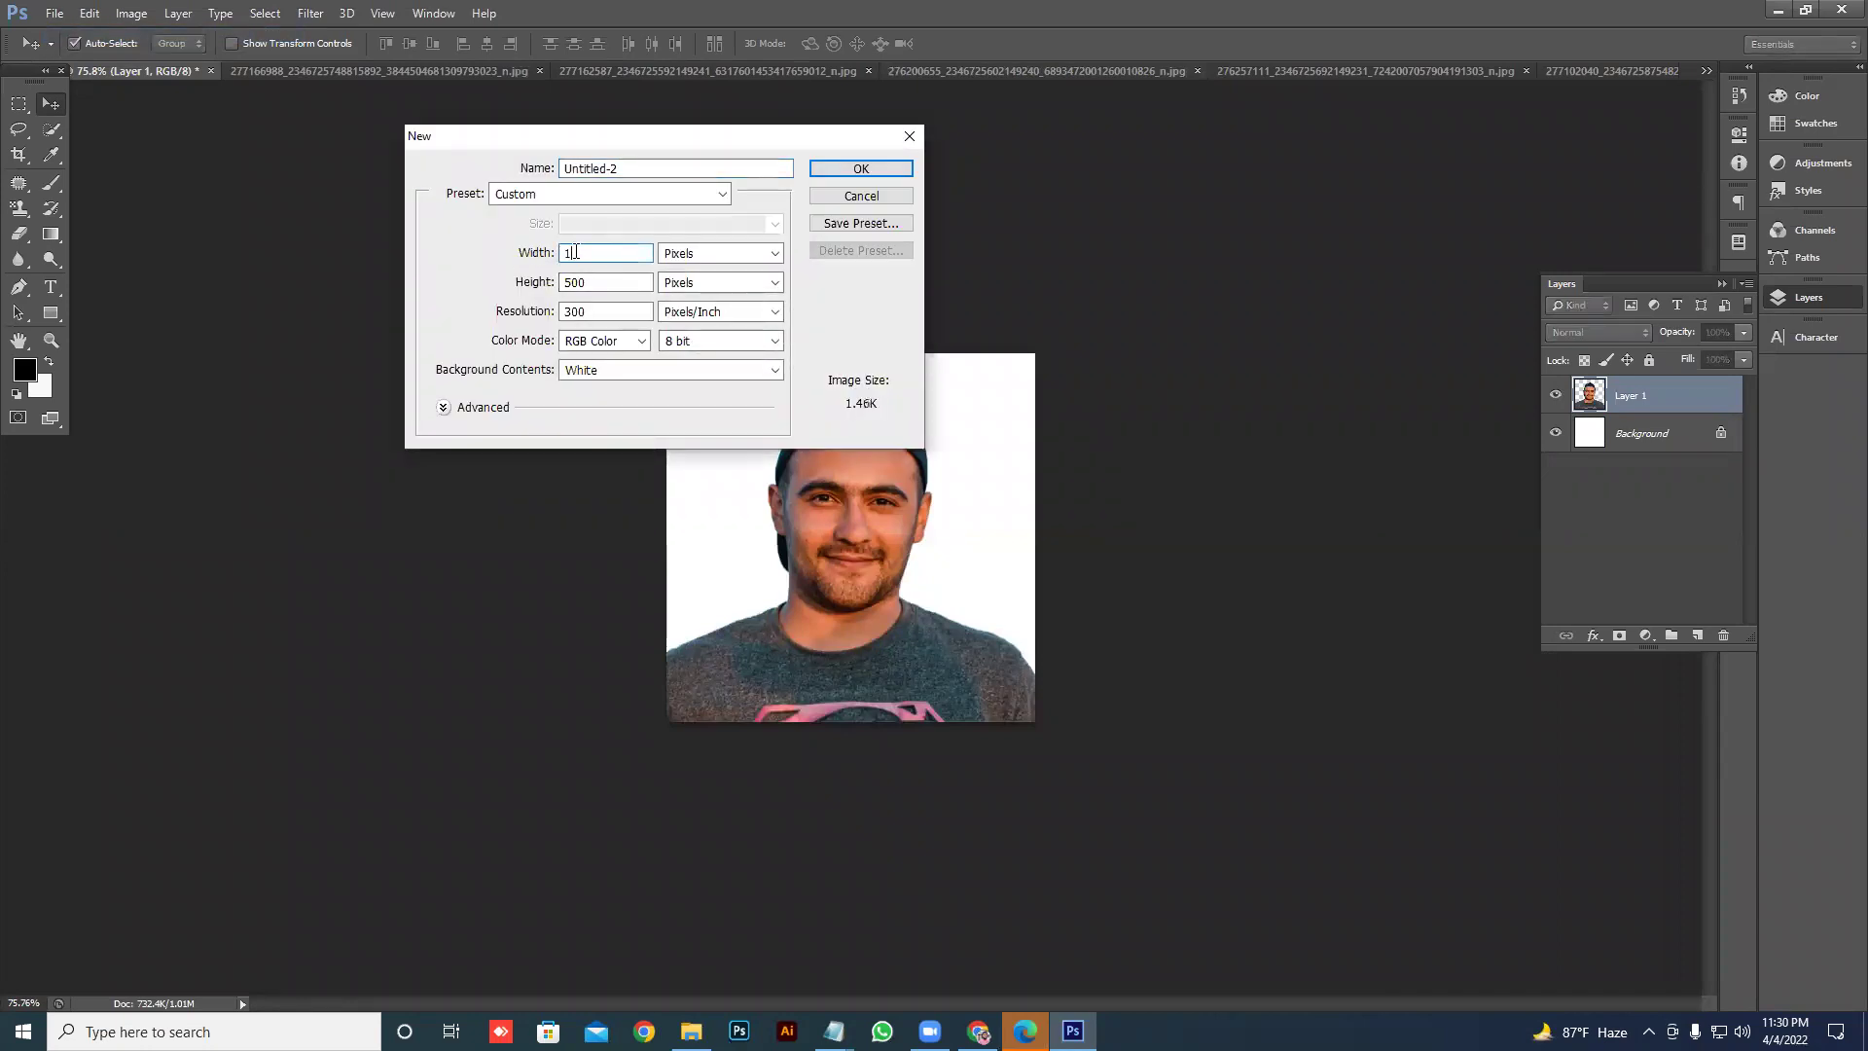
{"action": "left_click", "coordinate": [608, 283]}
{"action": "double_click", "coordinate": [578, 281]}
{"action": "type", "text": "100"}
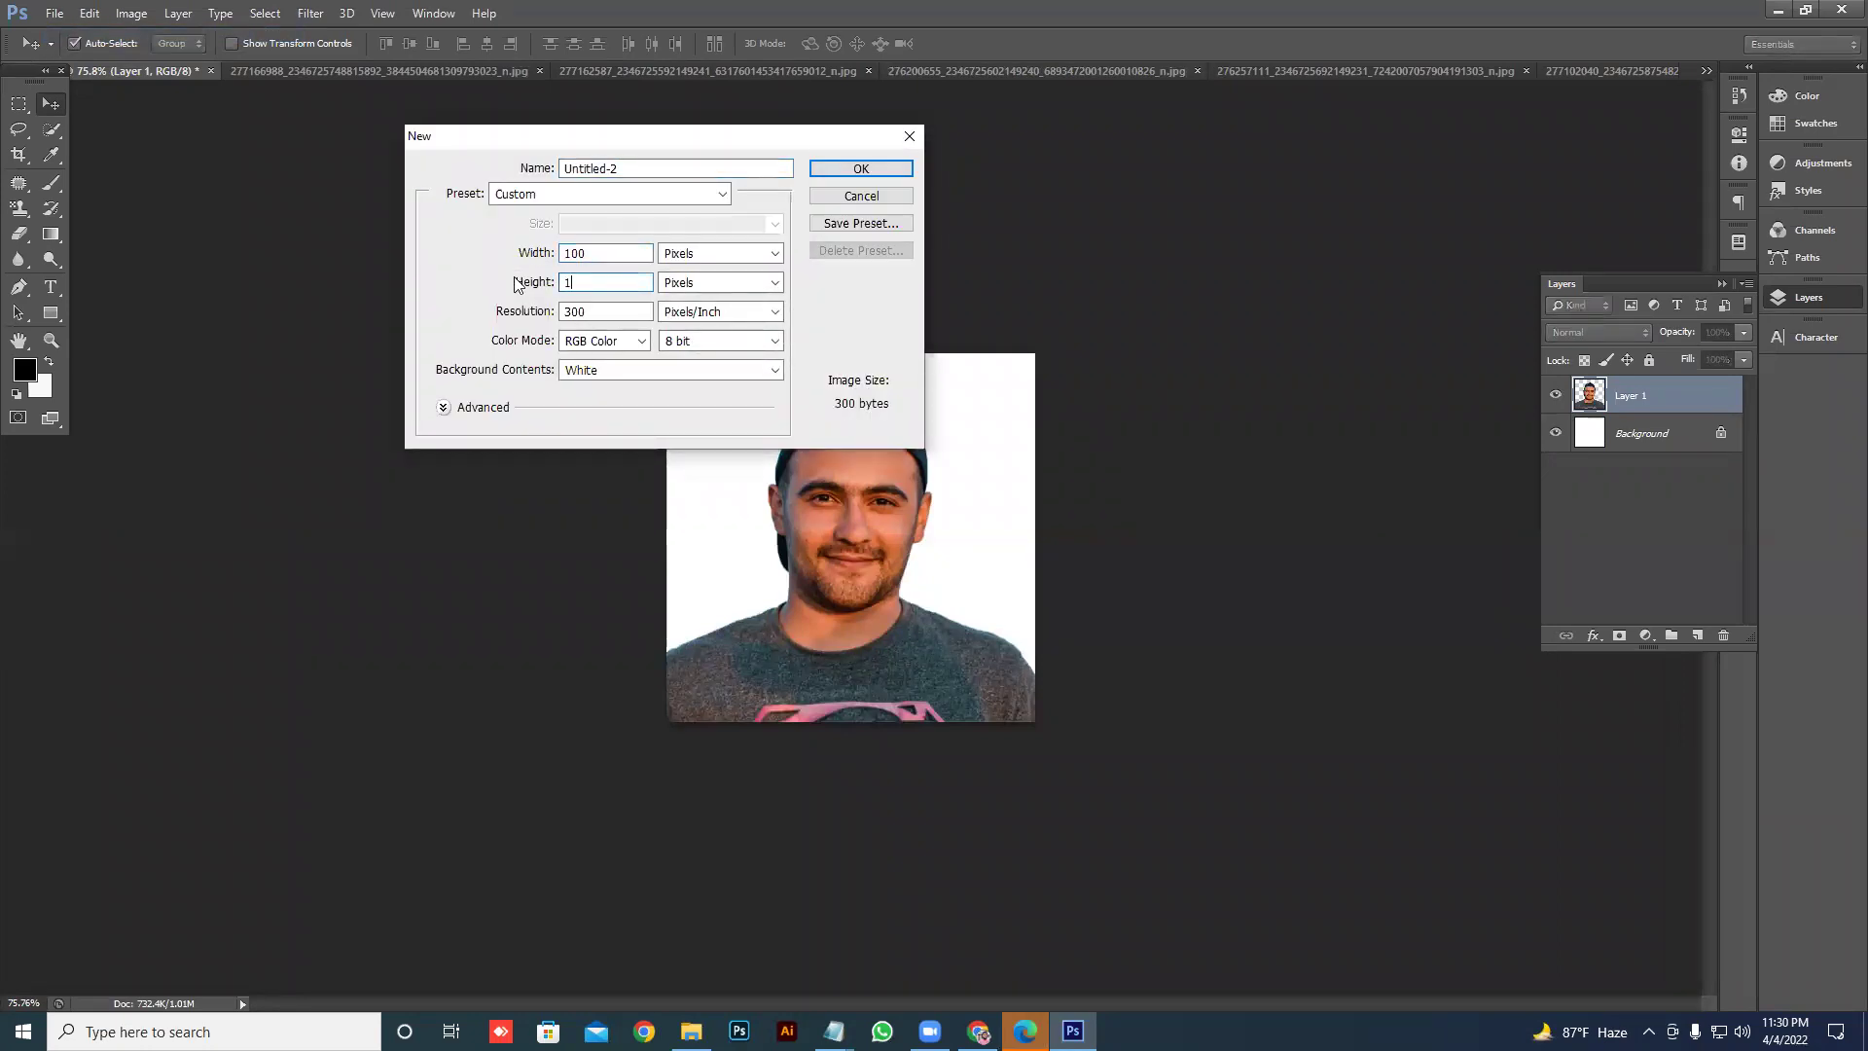
{"action": "left_click", "coordinate": [531, 257]}
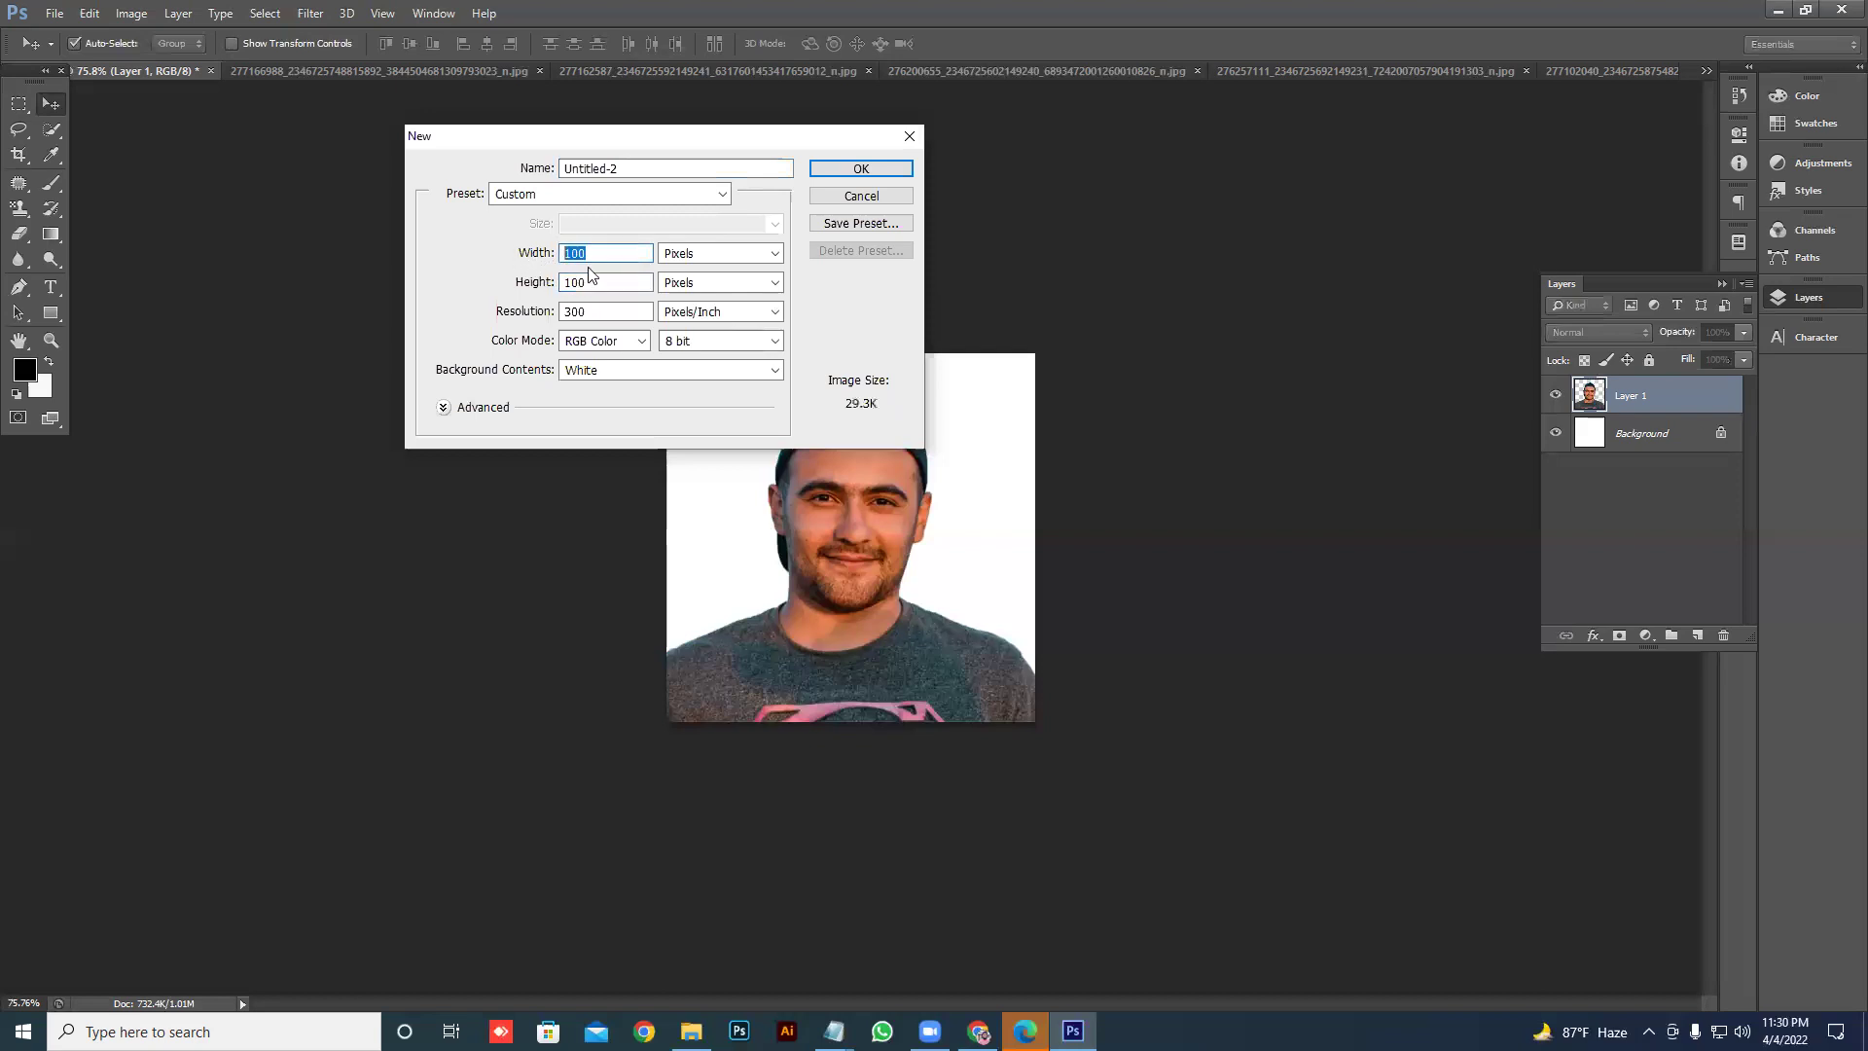
{"action": "type", "text": "50"}
{"action": "left_click", "coordinate": [531, 287]}
{"action": "type", "text": "20"}
{"action": "left_click", "coordinate": [530, 289]}
- Create the 50 × 50 px document and unlock its Background as Layer 0
{"action": "type", "text": "50"}
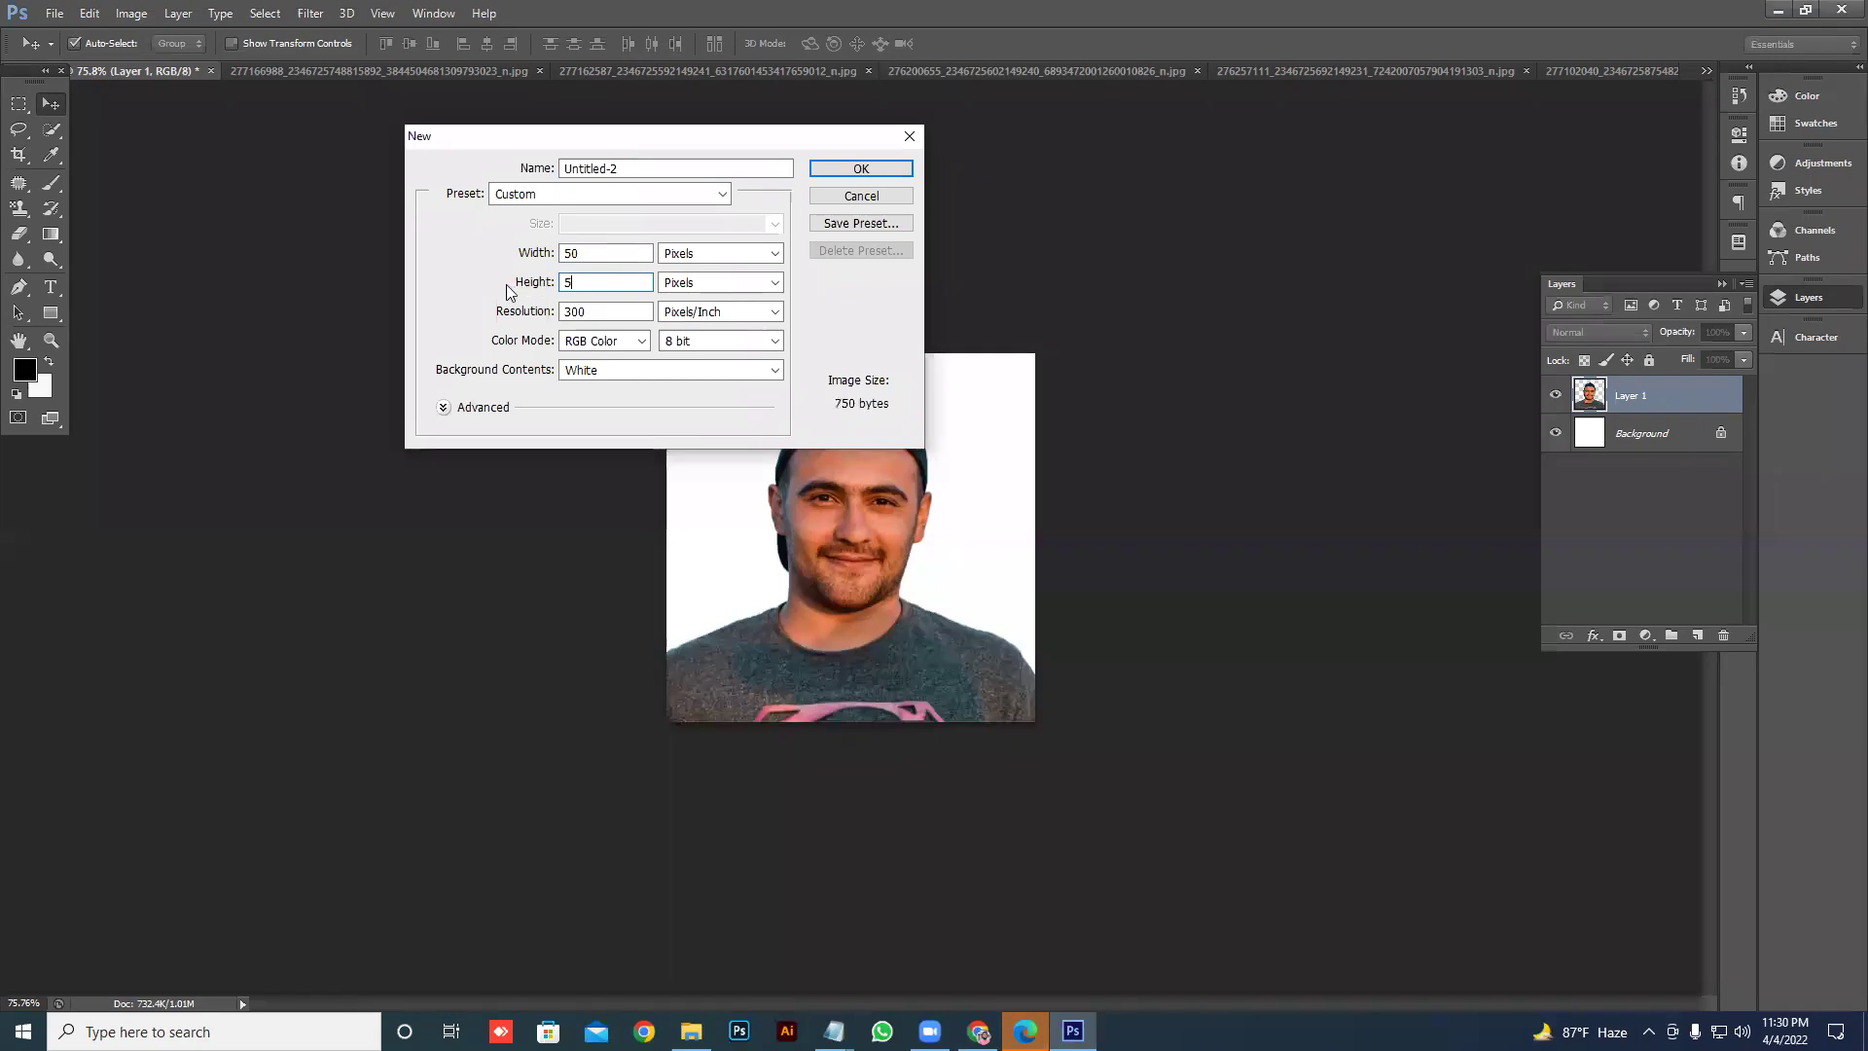
{"action": "left_click", "coordinate": [854, 174]}
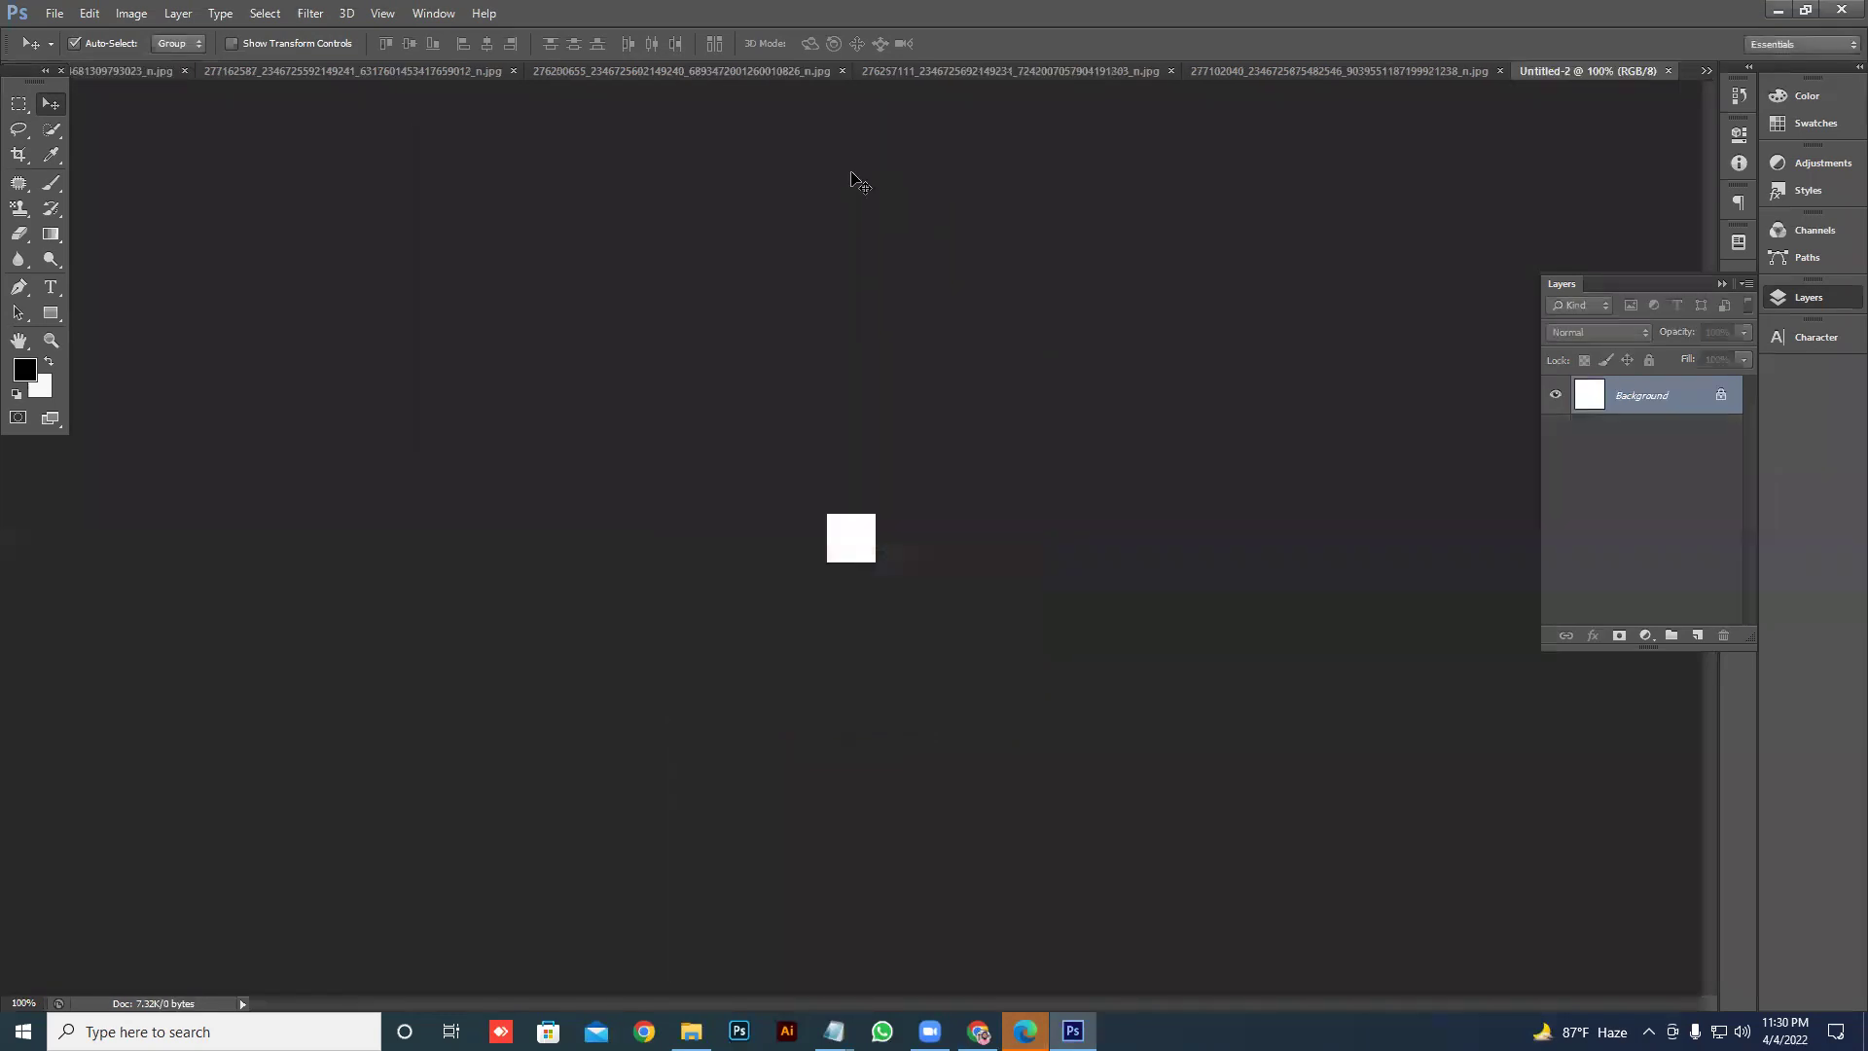
{"action": "scroll", "coordinate": [874, 550], "scroll_direction": "up", "scroll_amount": 10}
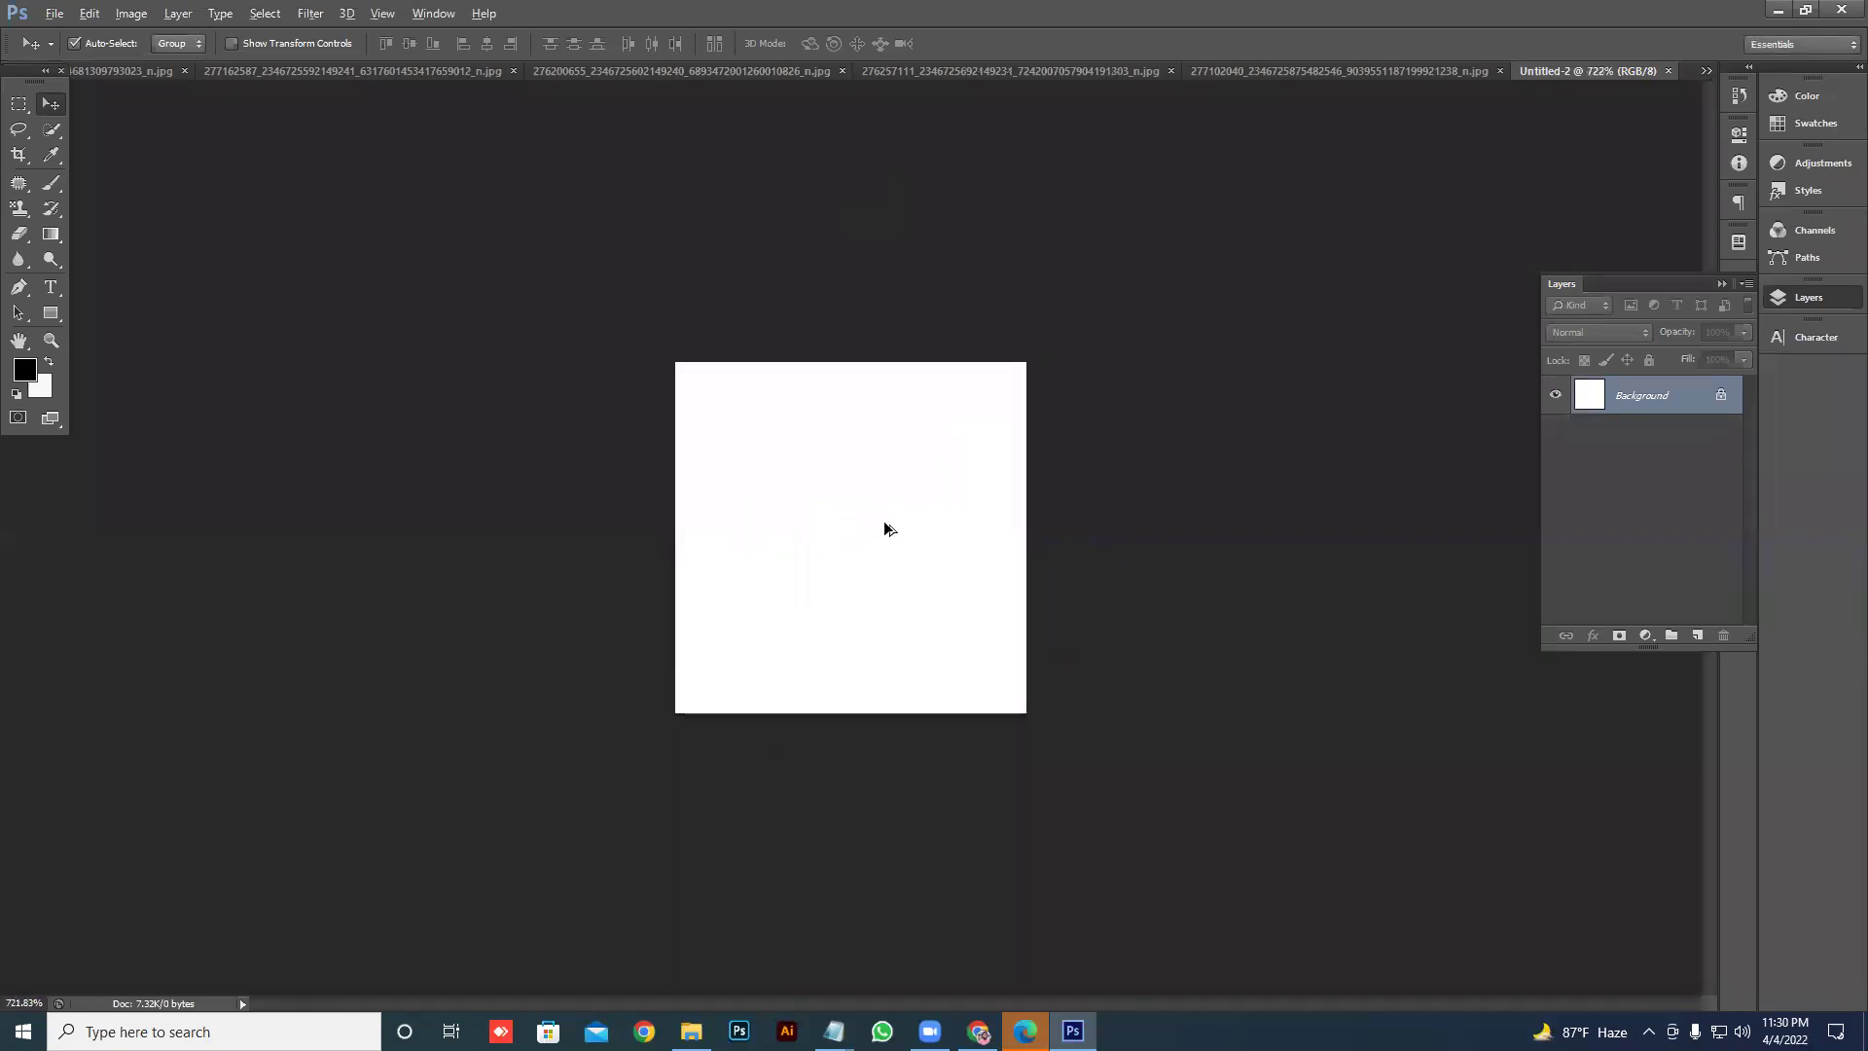
{"action": "scroll", "coordinate": [885, 529], "scroll_direction": "up", "scroll_amount": 3}
{"action": "double_click", "coordinate": [1696, 403]}
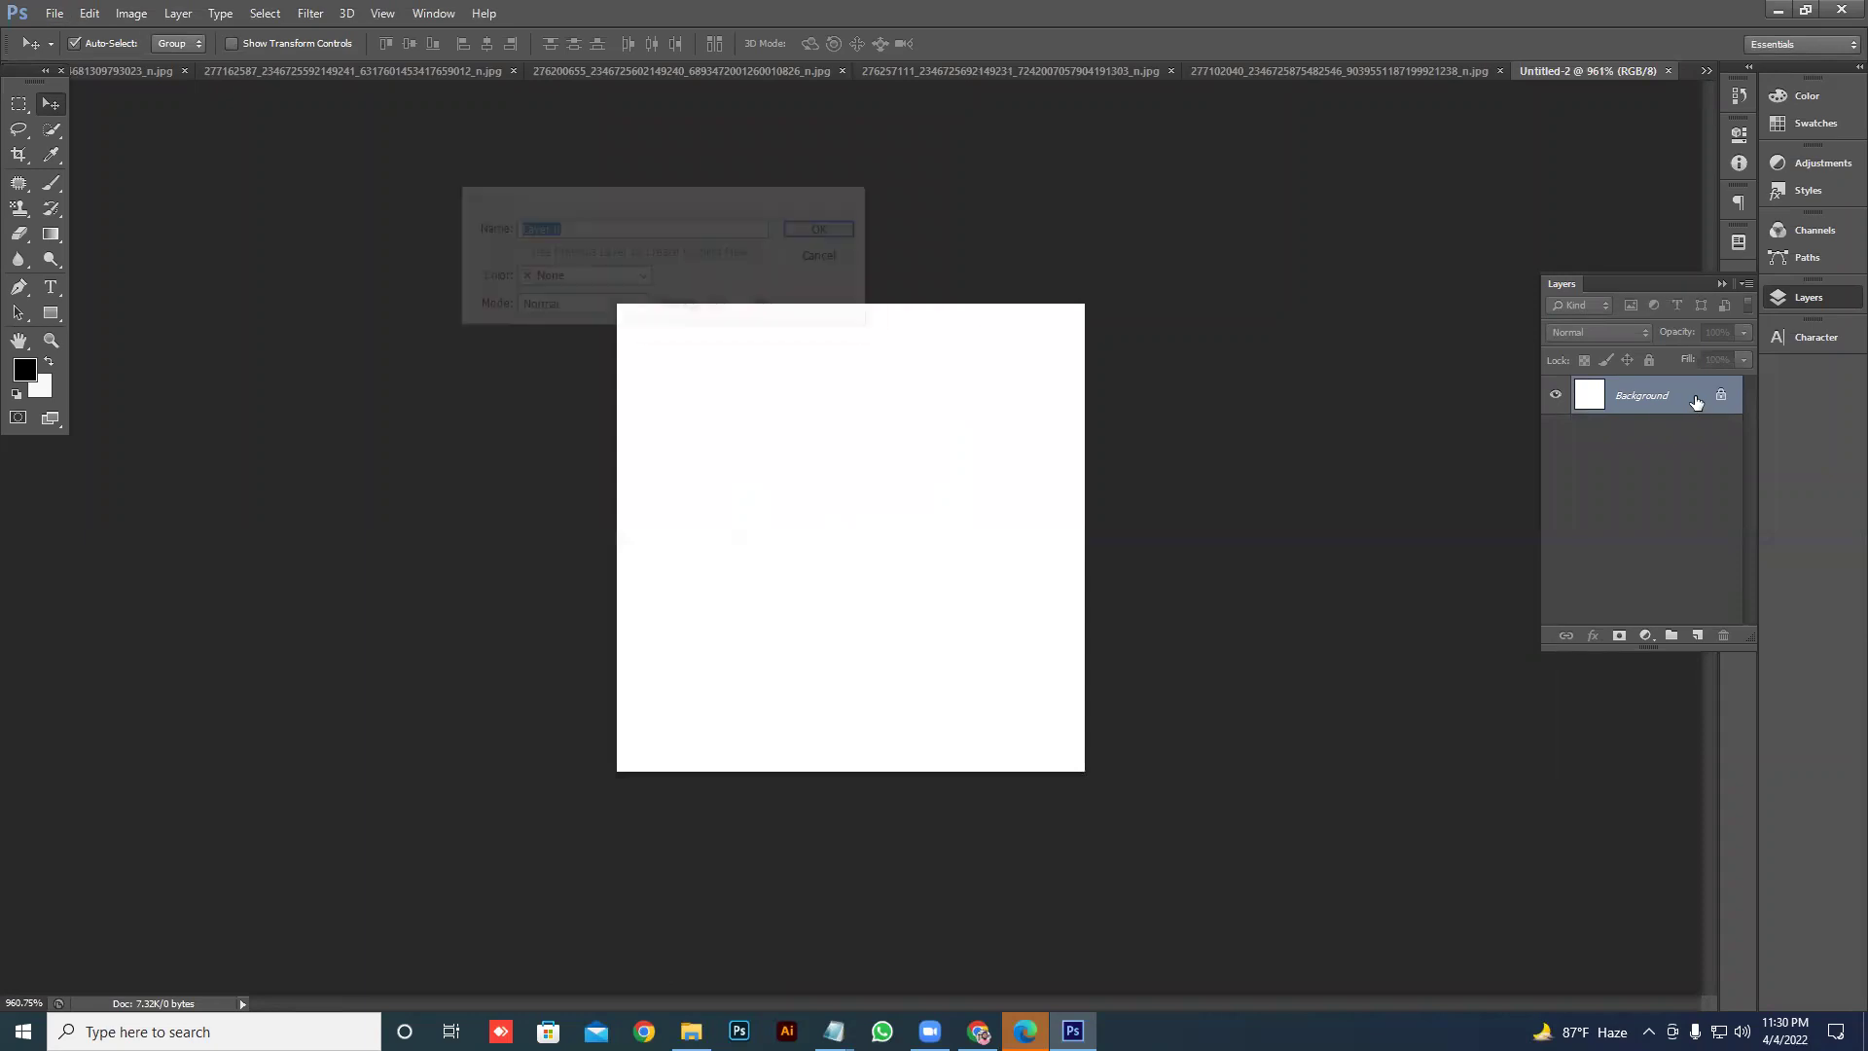
{"action": "left_click", "coordinate": [835, 231]}
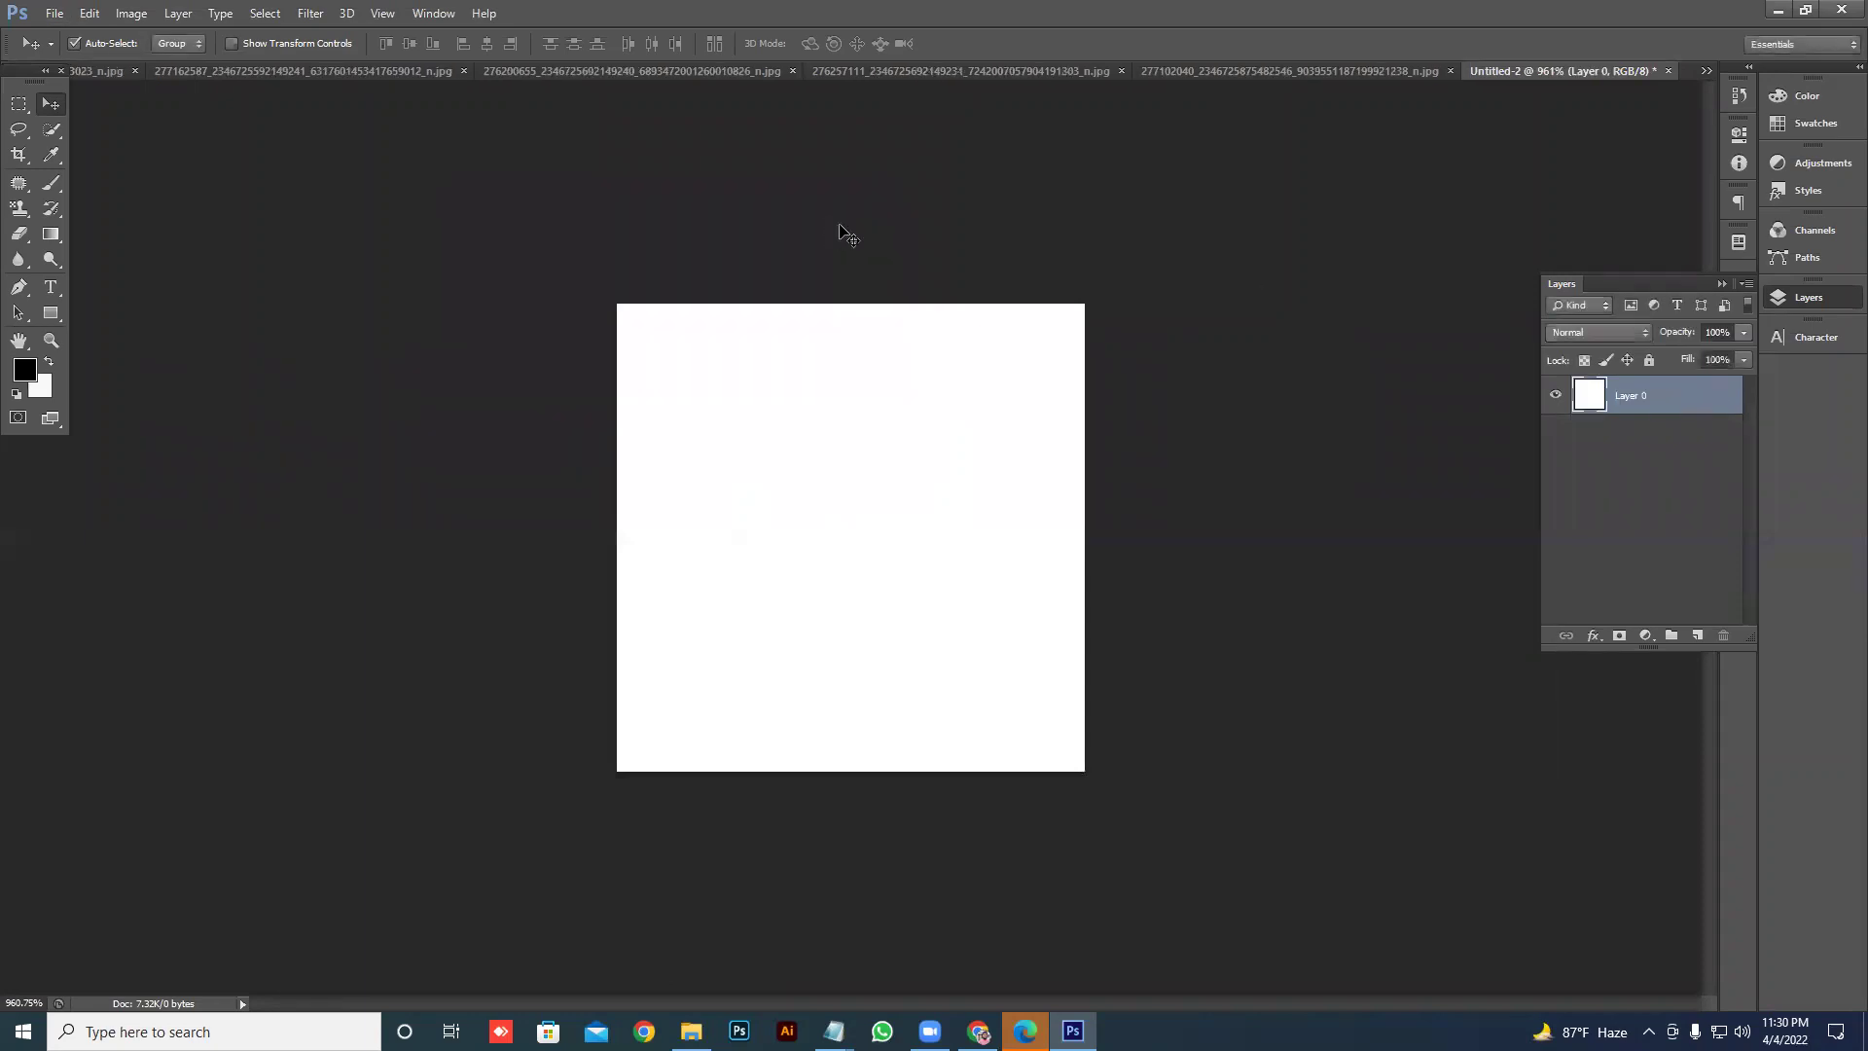
- Marquee-select a strip along the canvas's left edge and add a new empty layer
{"action": "left_click", "coordinate": [21, 111]}
{"action": "left_click_drag", "start_coordinate": [610, 302], "coordinate": [729, 772]}
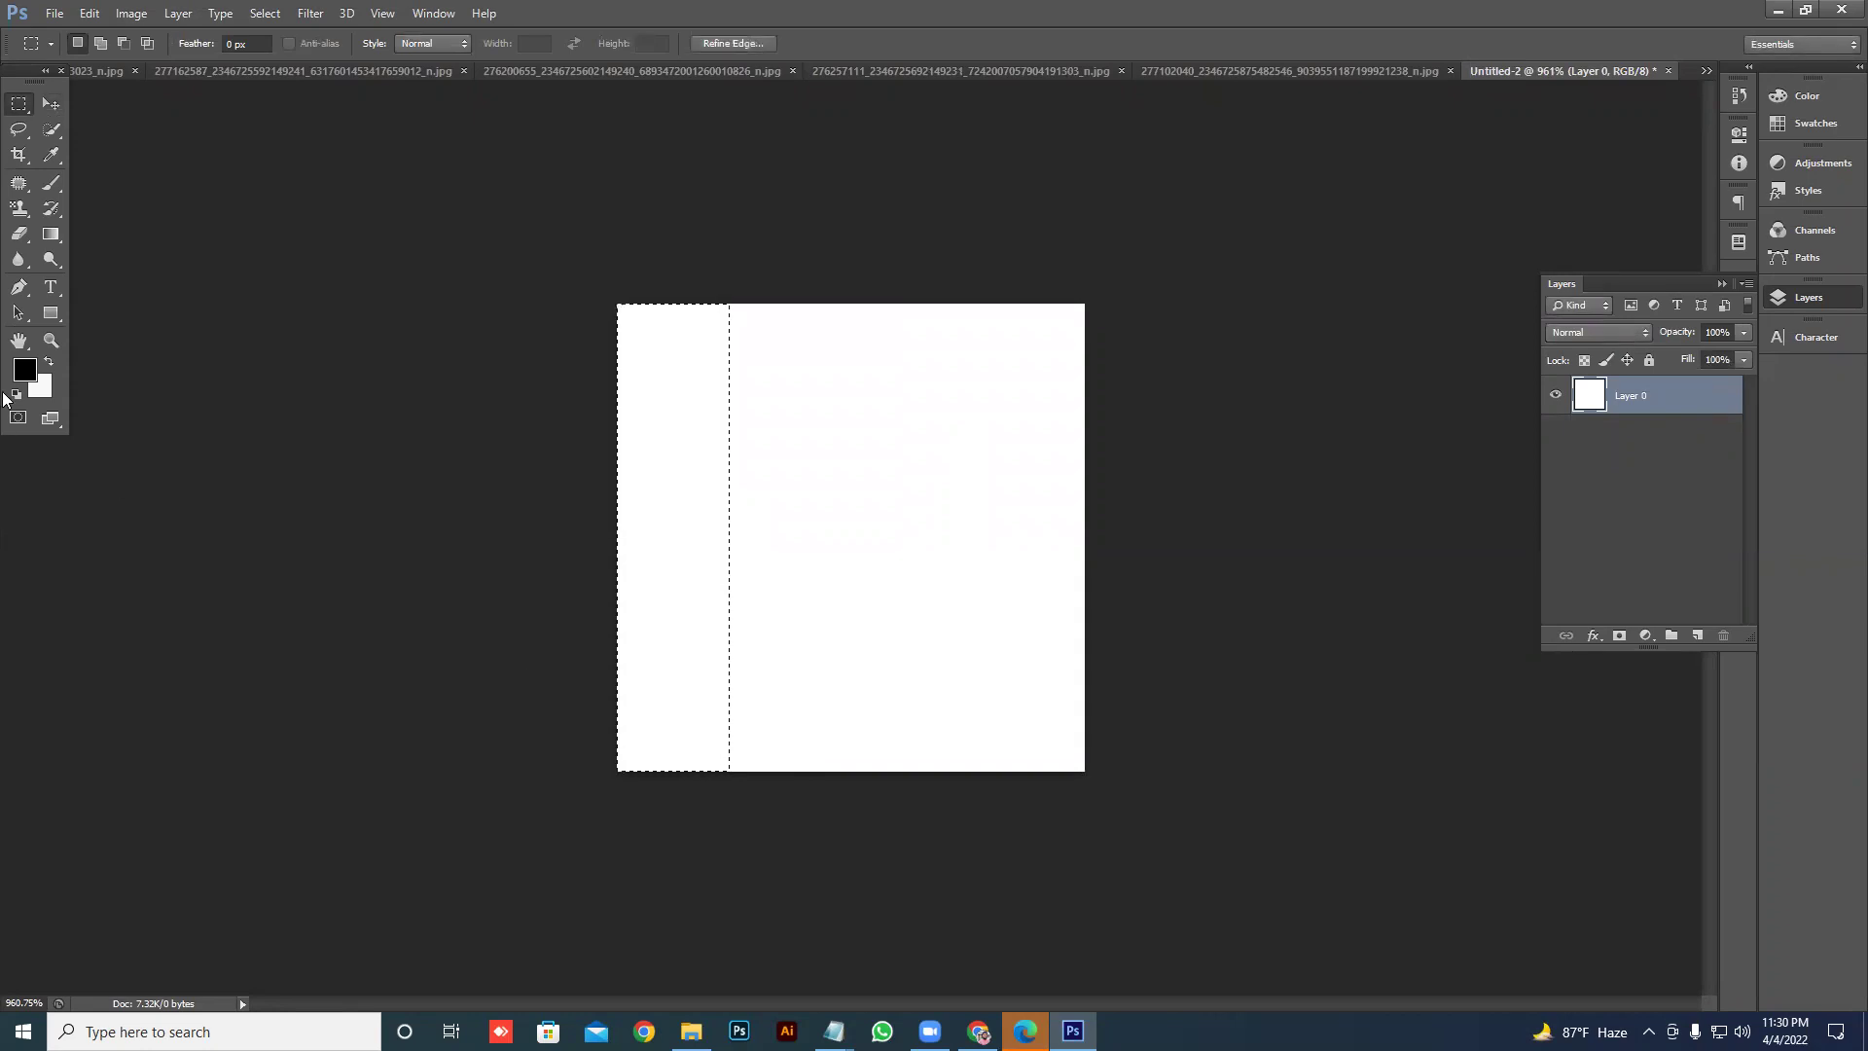
{"action": "left_click", "coordinate": [1696, 636]}
- Set the foreground colour to ff0000, fill the left strip red, and shift the selection right
{"action": "left_click", "coordinate": [26, 370]}
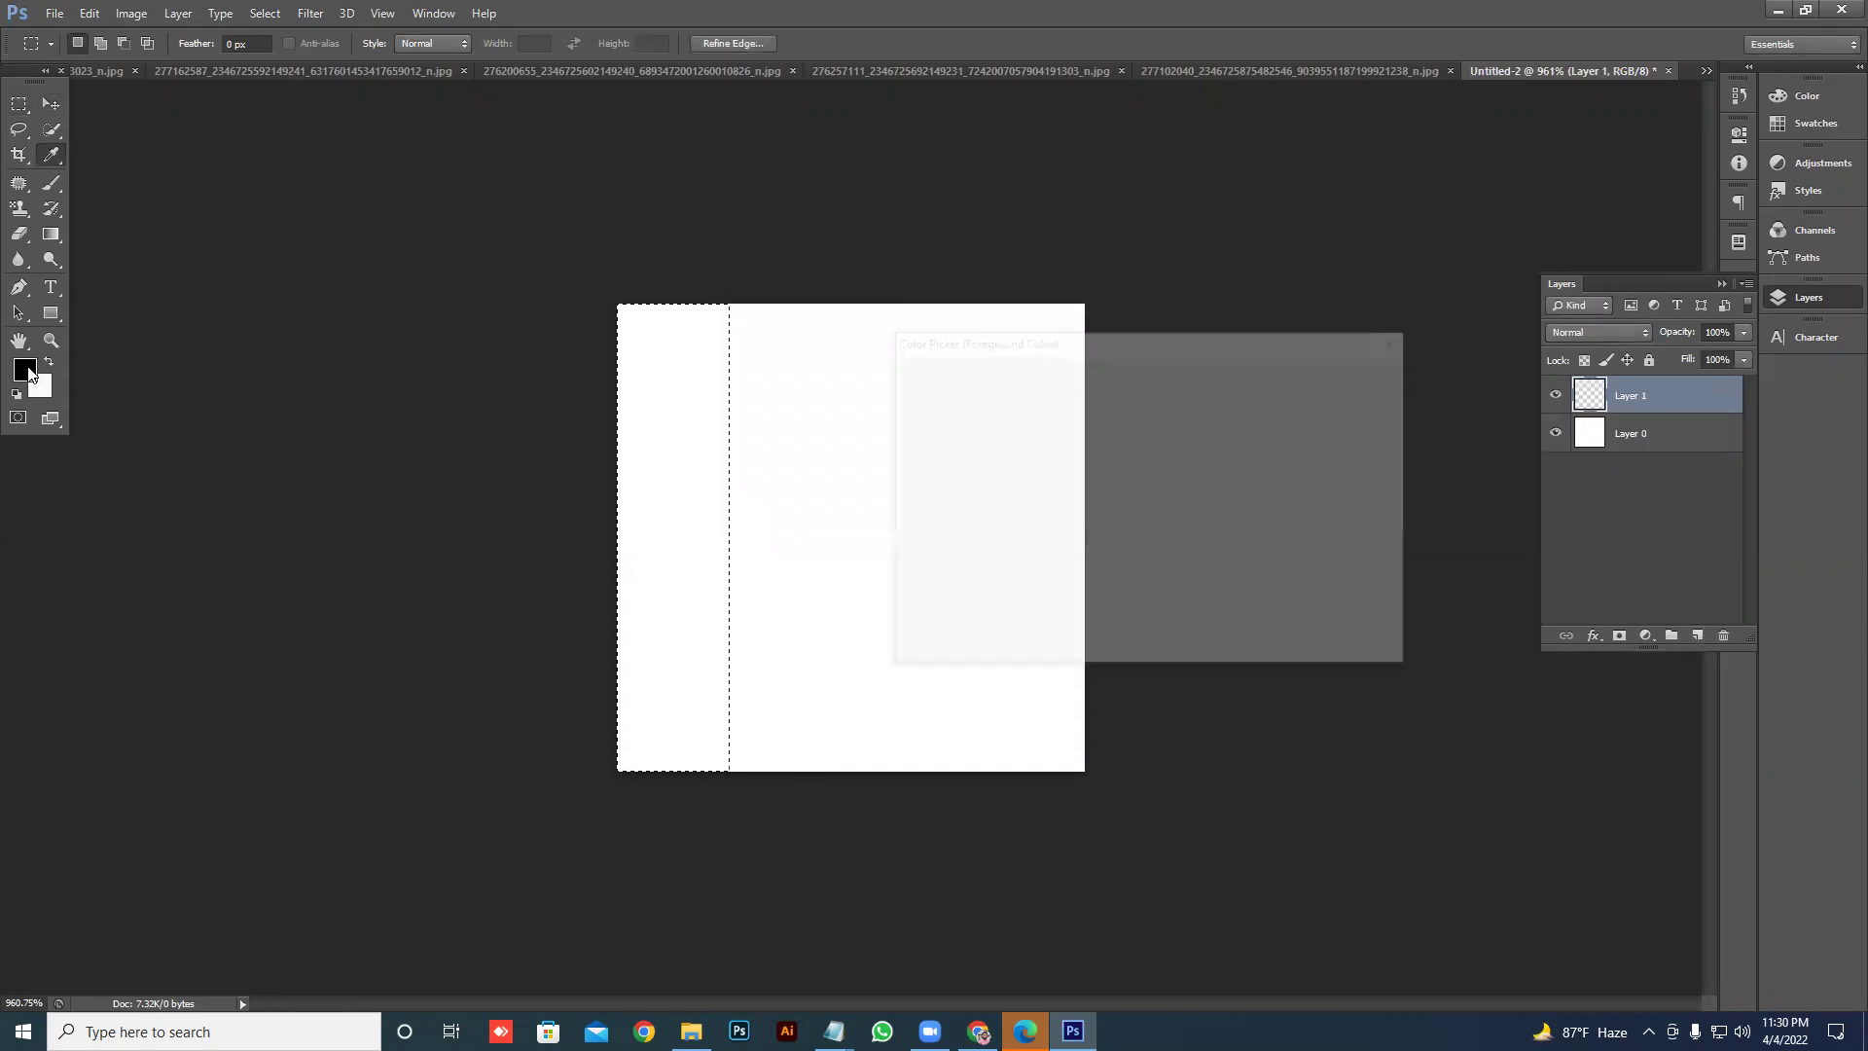
{"action": "type", "text": "ff0000"}
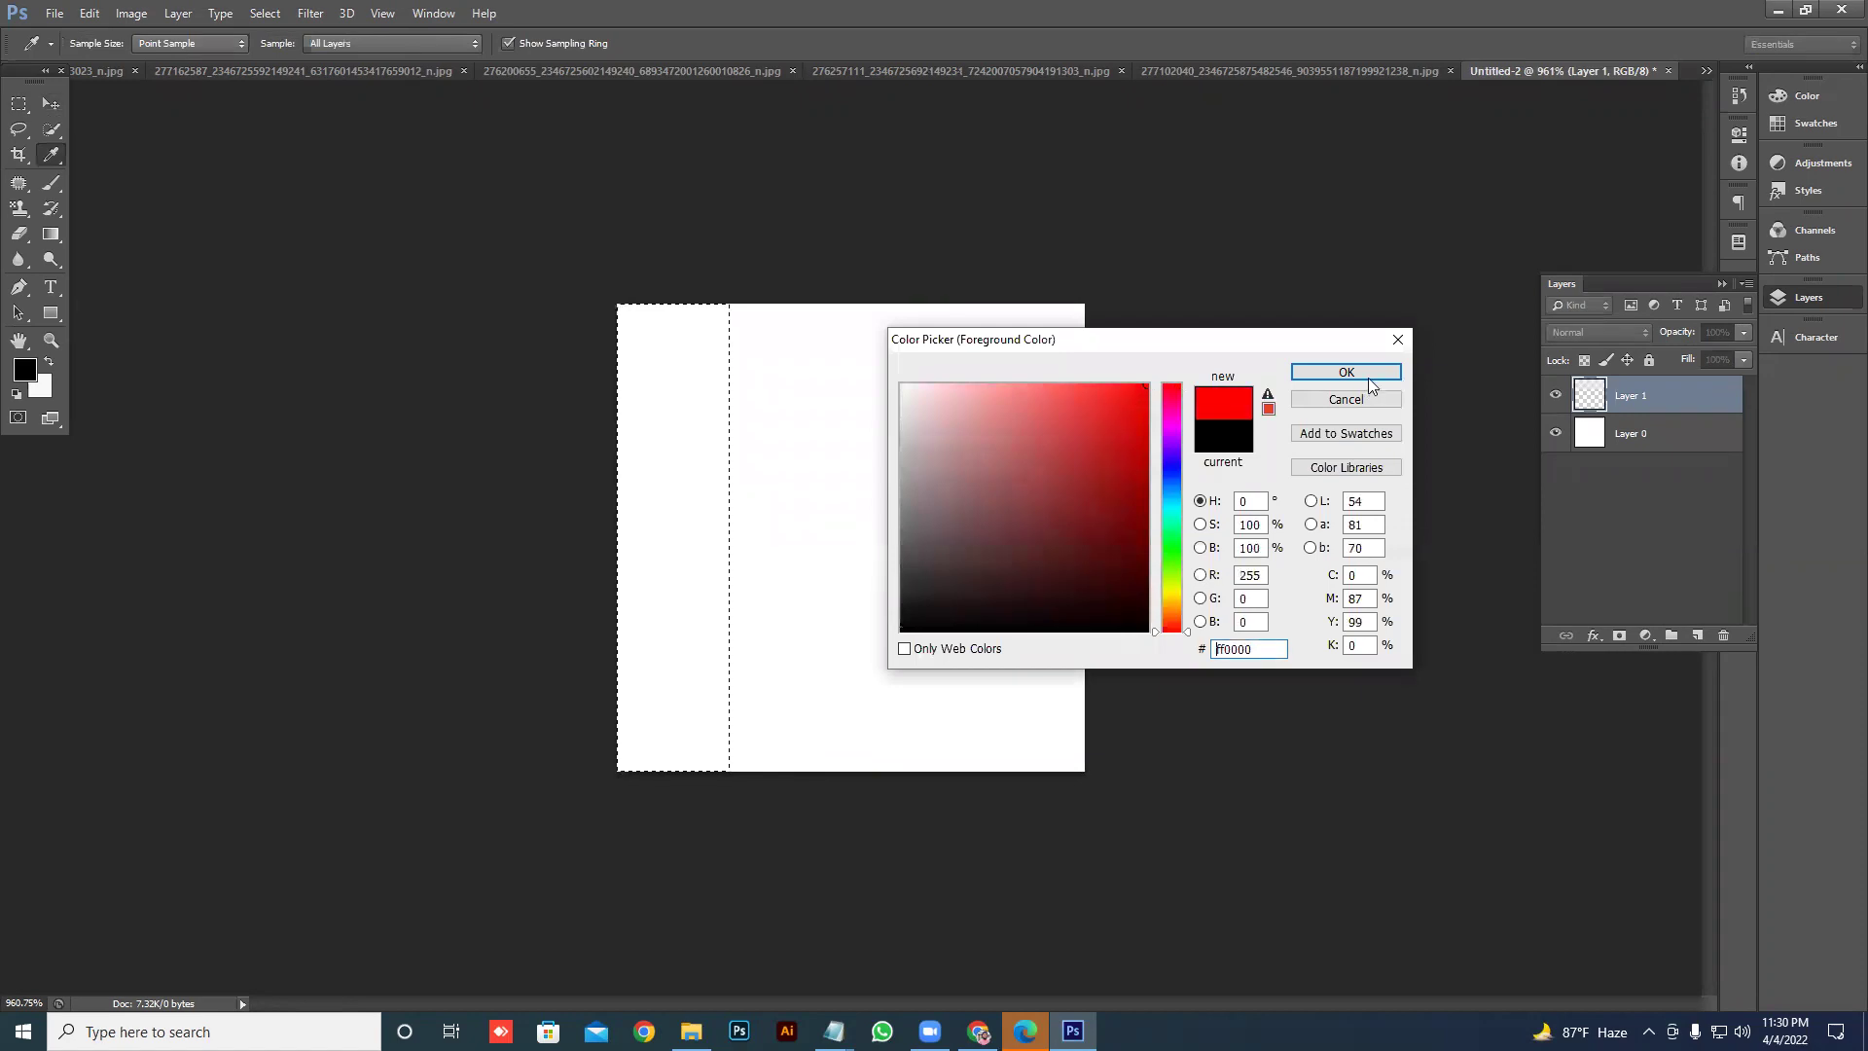
{"action": "left_click", "coordinate": [1368, 375]}
{"action": "key", "text": "m"}
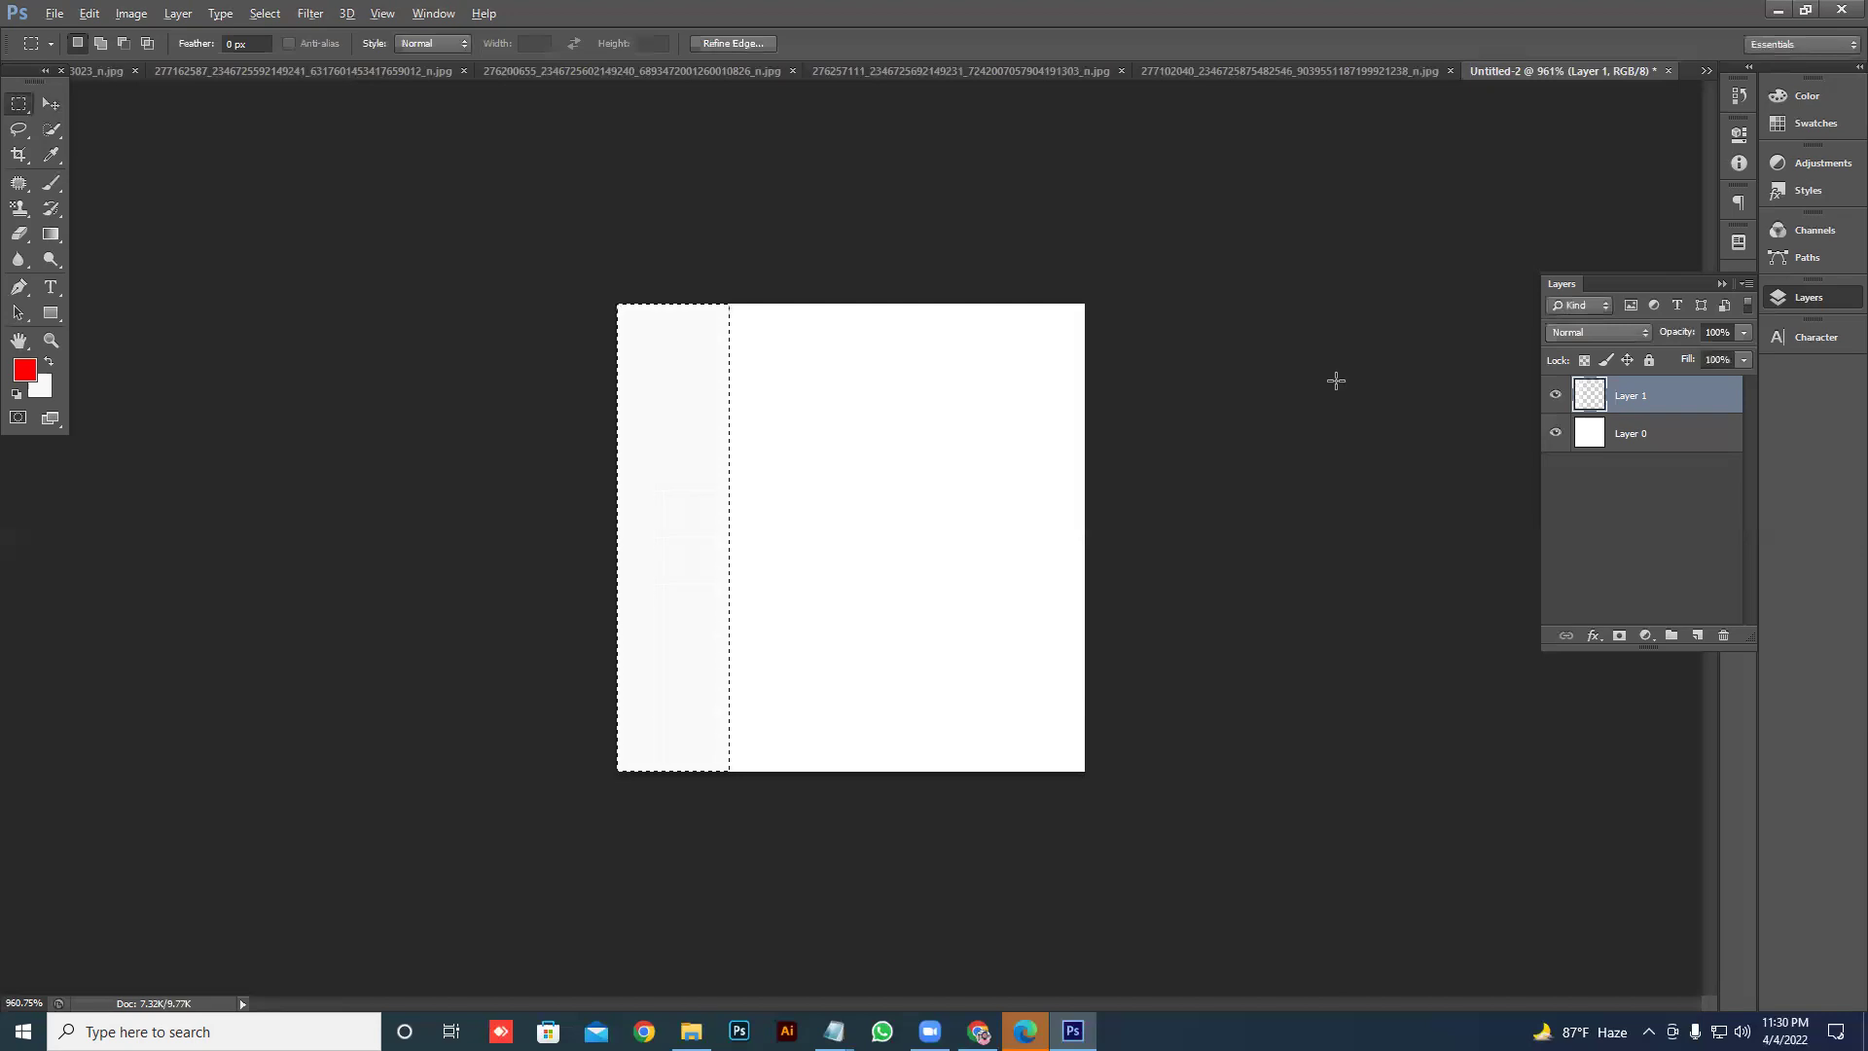
{"action": "key", "text": "alt+BackSpace"}
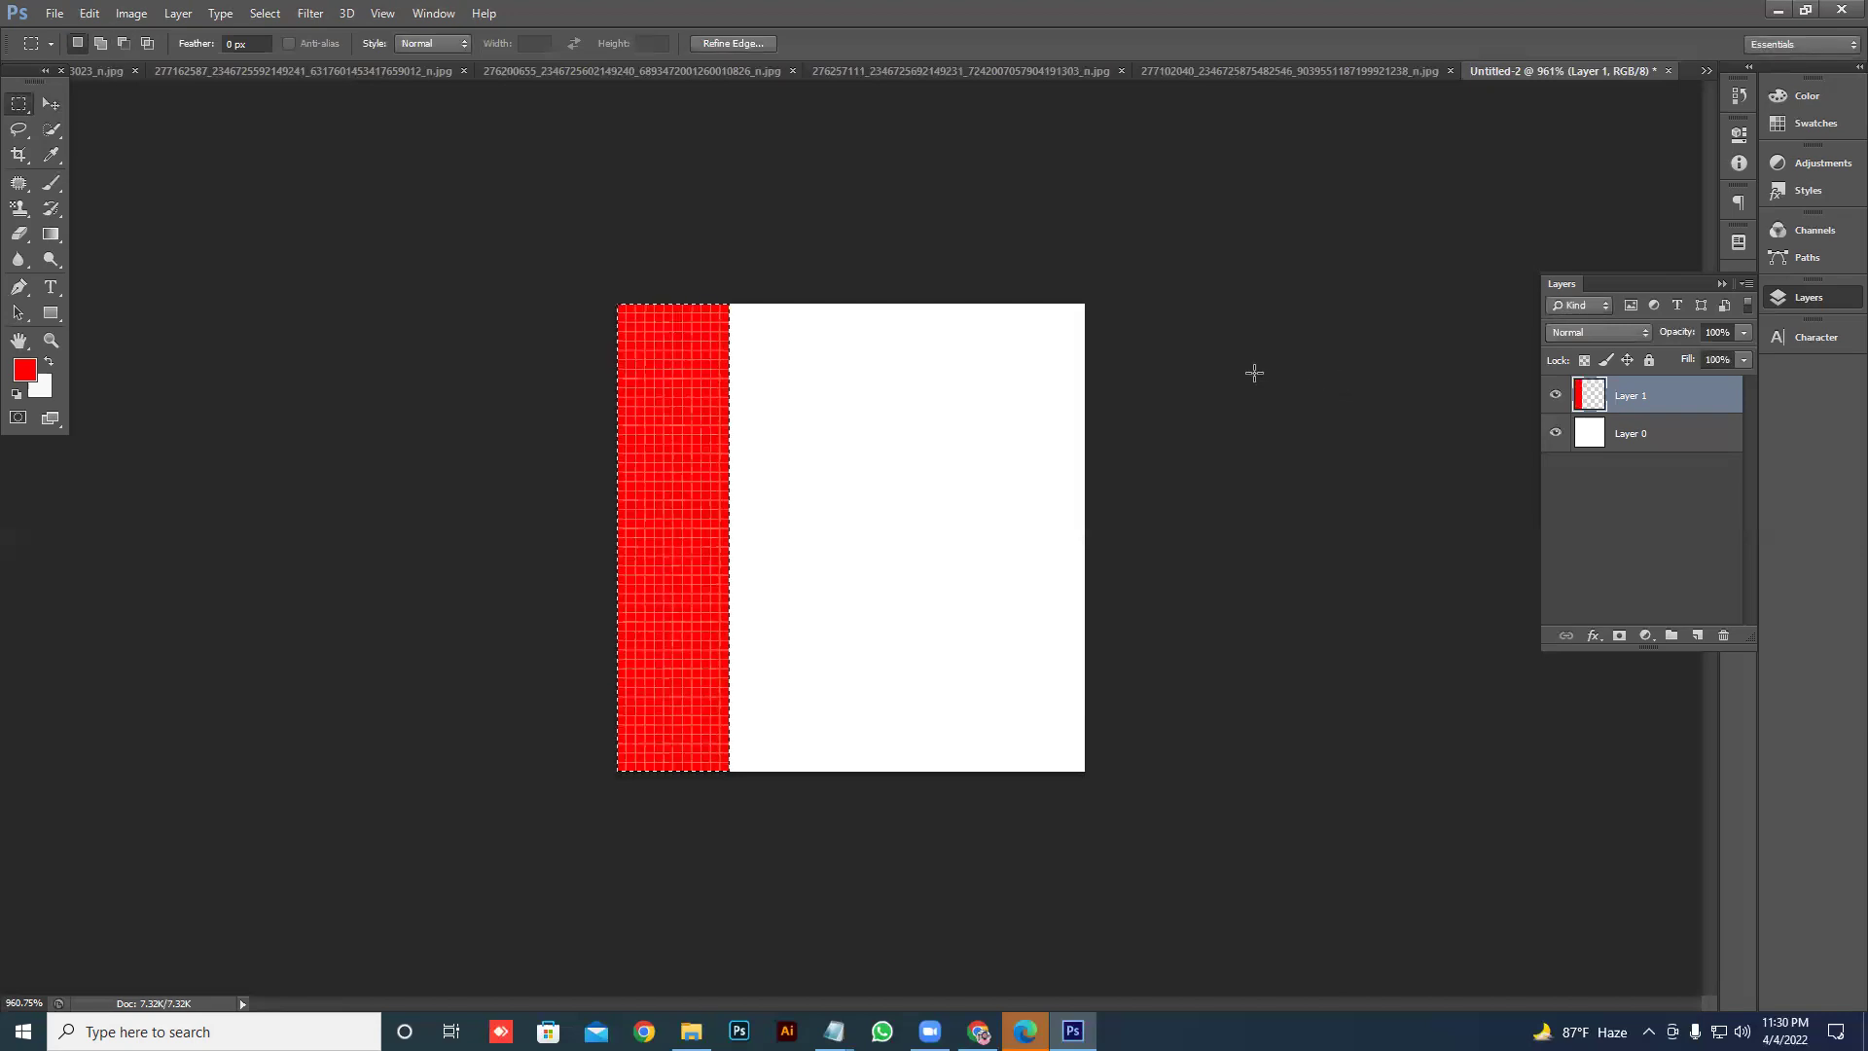
{"action": "left_click_drag", "start_coordinate": [740, 420], "coordinate": [826, 421]}
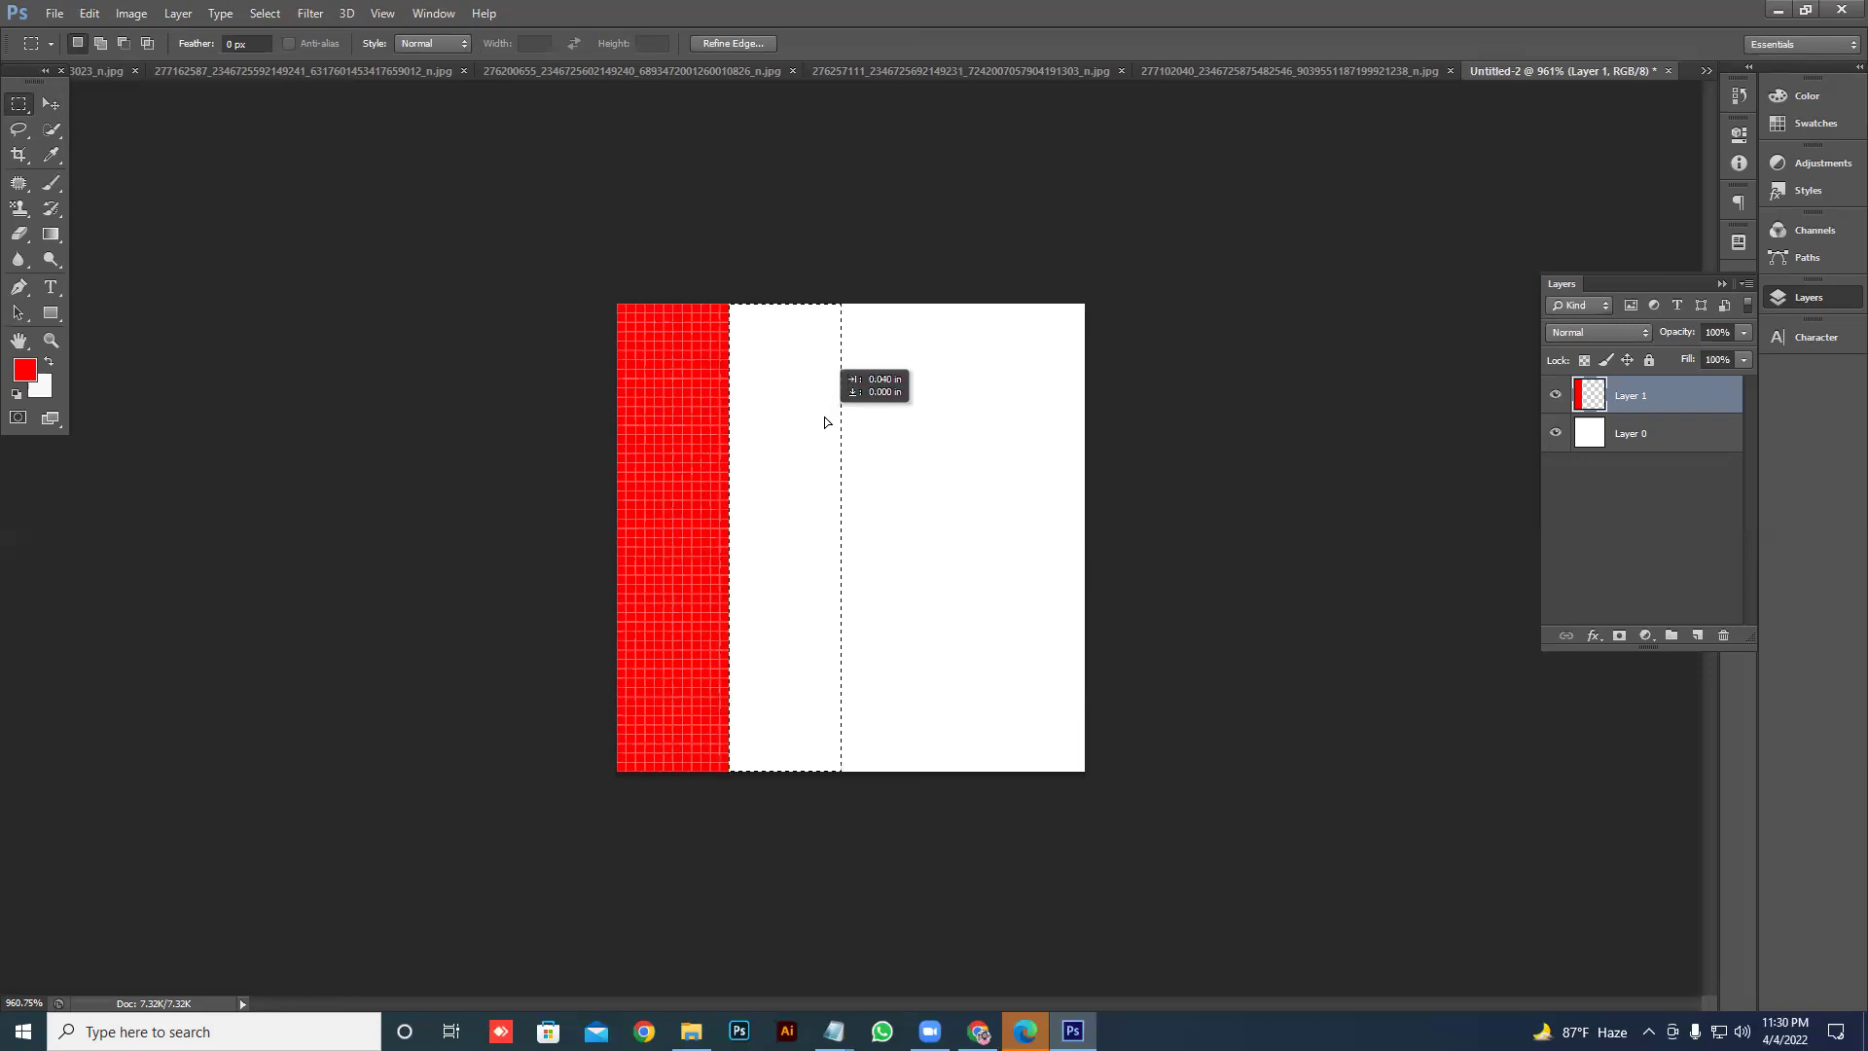
- Set the background colour to 150862 and fill the remaining strips alternately navy and red, then deselect
{"action": "left_click", "coordinate": [42, 395]}
{"action": "left_click_drag", "start_coordinate": [1135, 476], "coordinate": [1127, 536]}
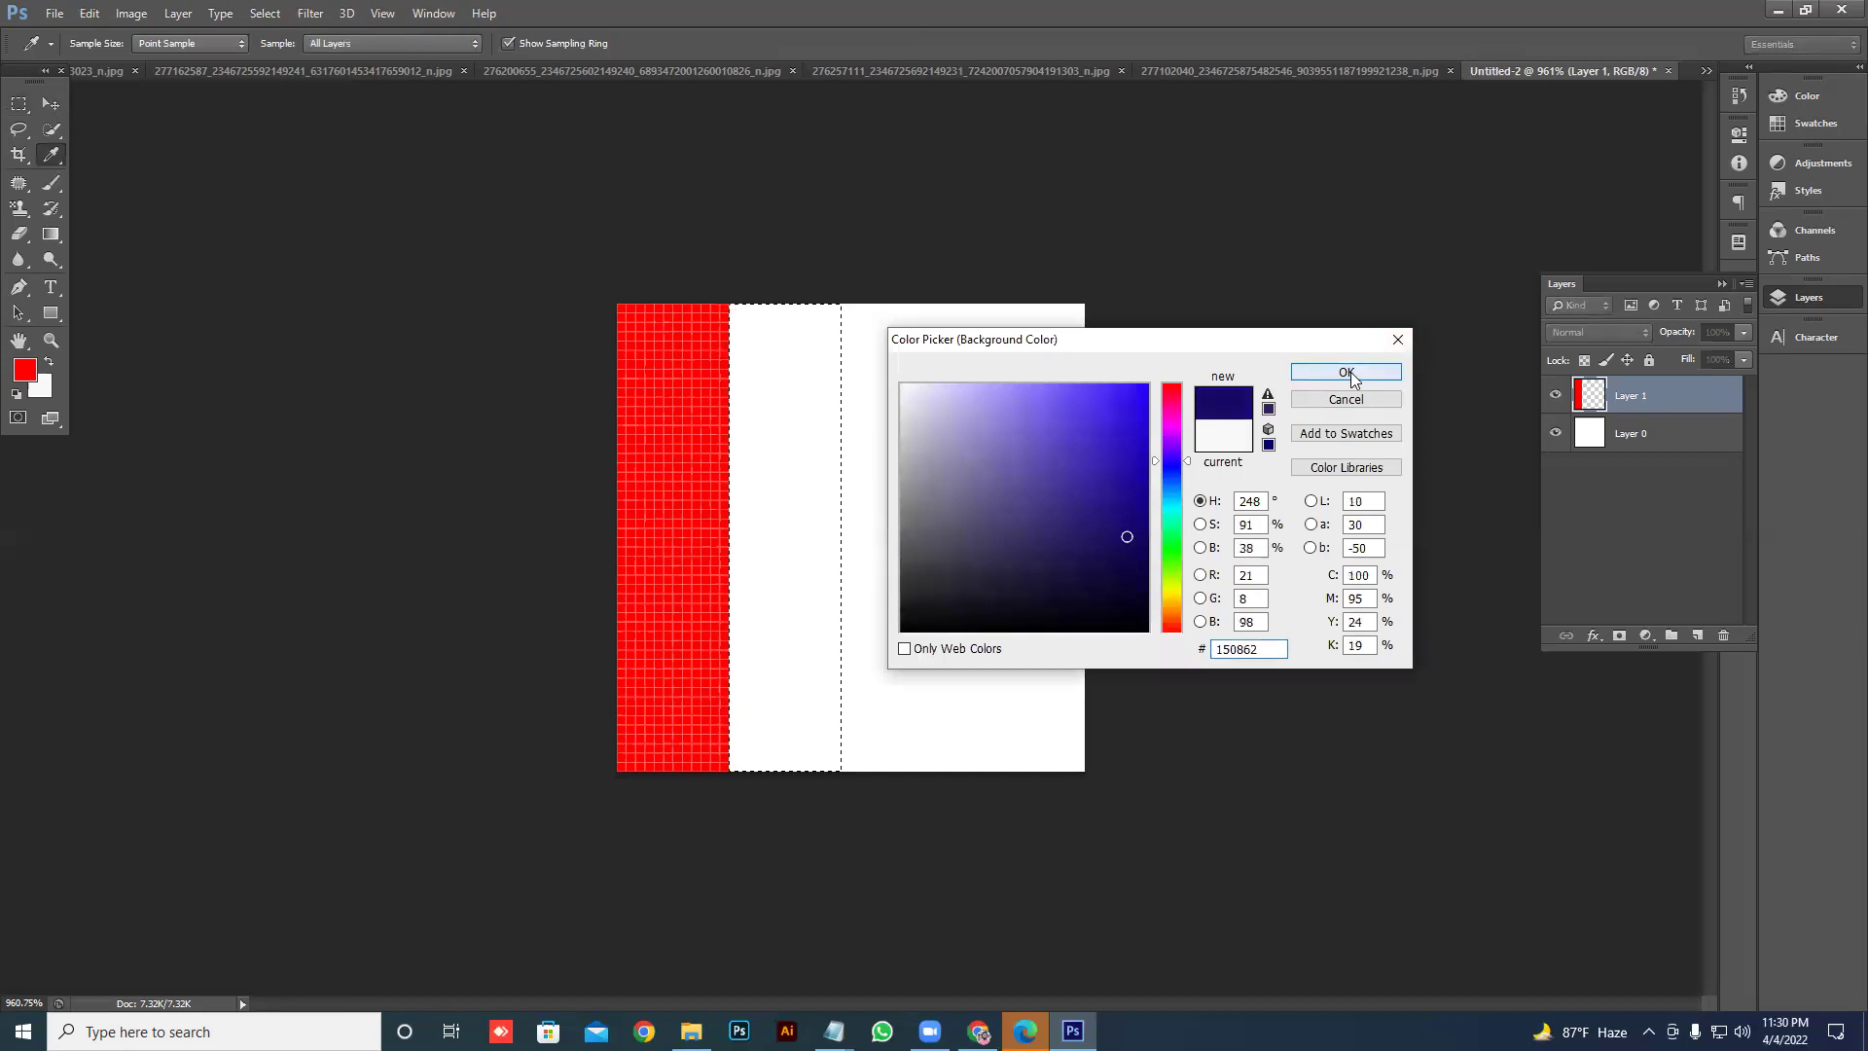
{"action": "left_click", "coordinate": [1348, 372]}
{"action": "key", "text": "ctrl+BackSpace"}
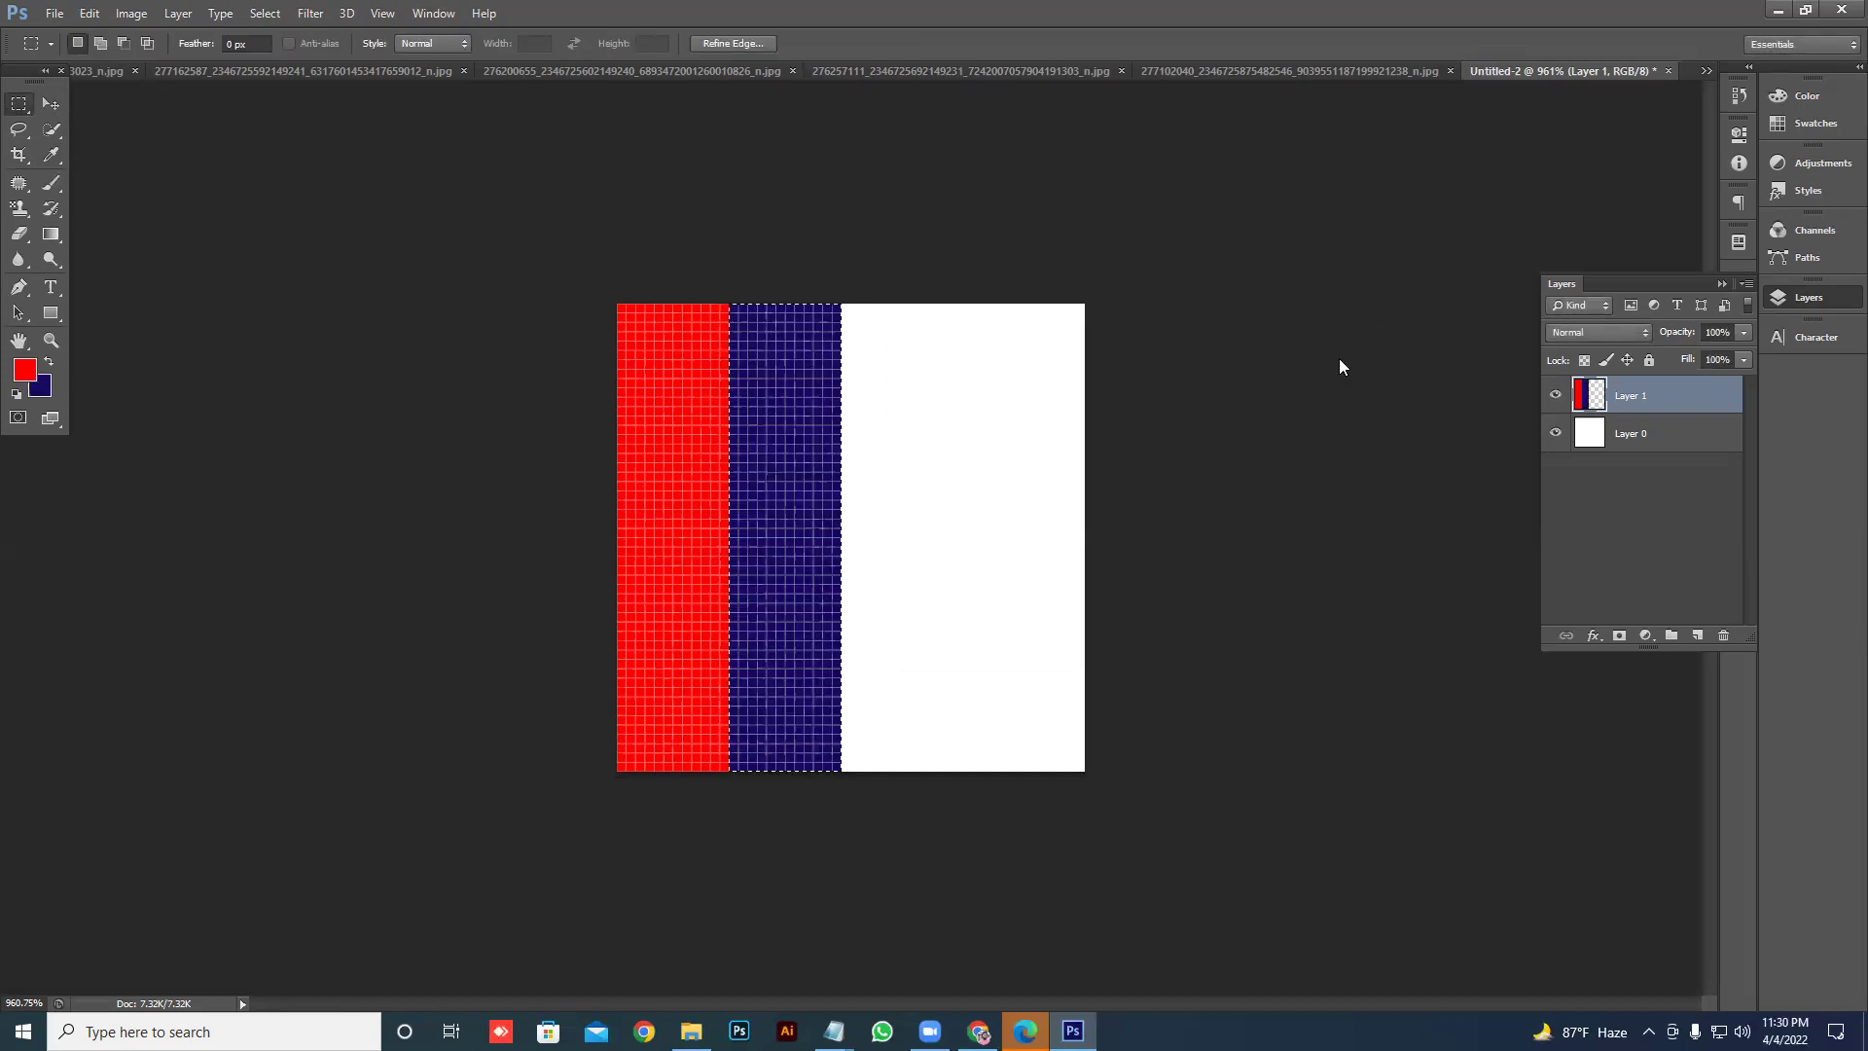
{"action": "left_click_drag", "start_coordinate": [838, 435], "coordinate": [1014, 446]}
{"action": "key", "text": "alt+BackSpace"}
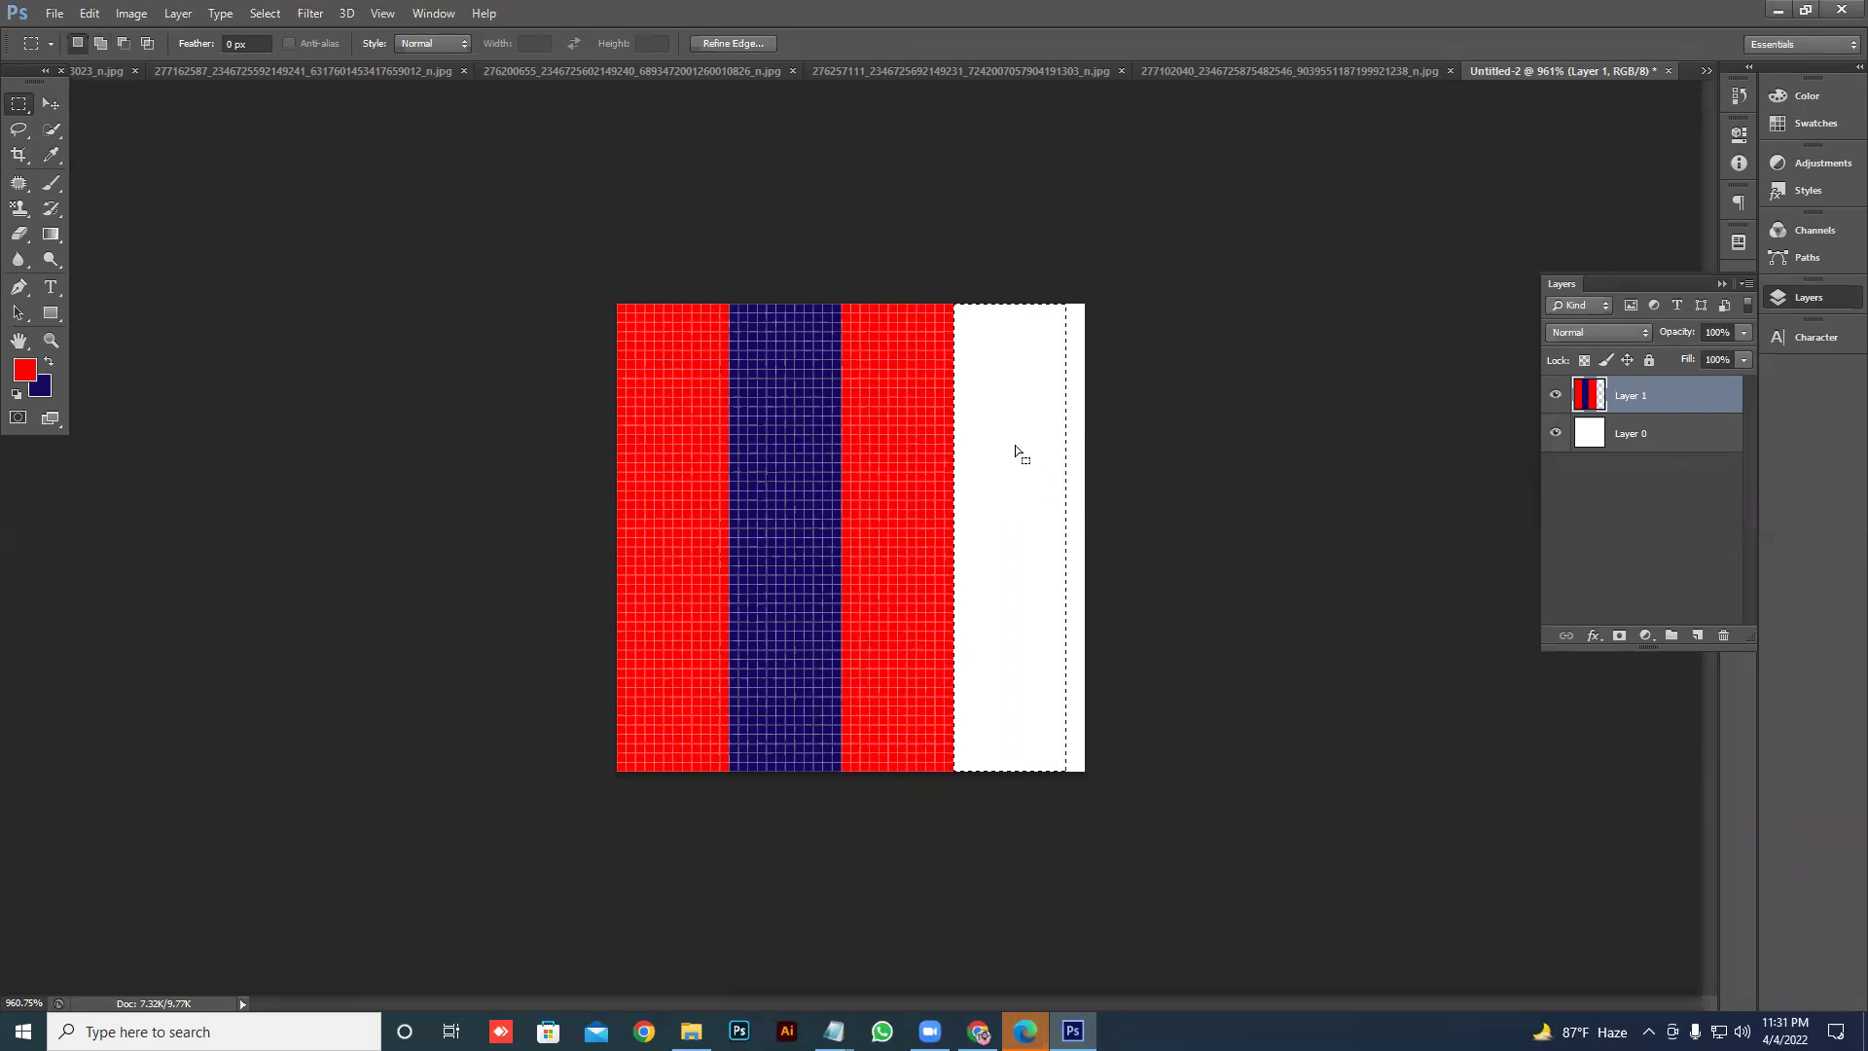
{"action": "key", "text": "ctrl+BackSpace"}
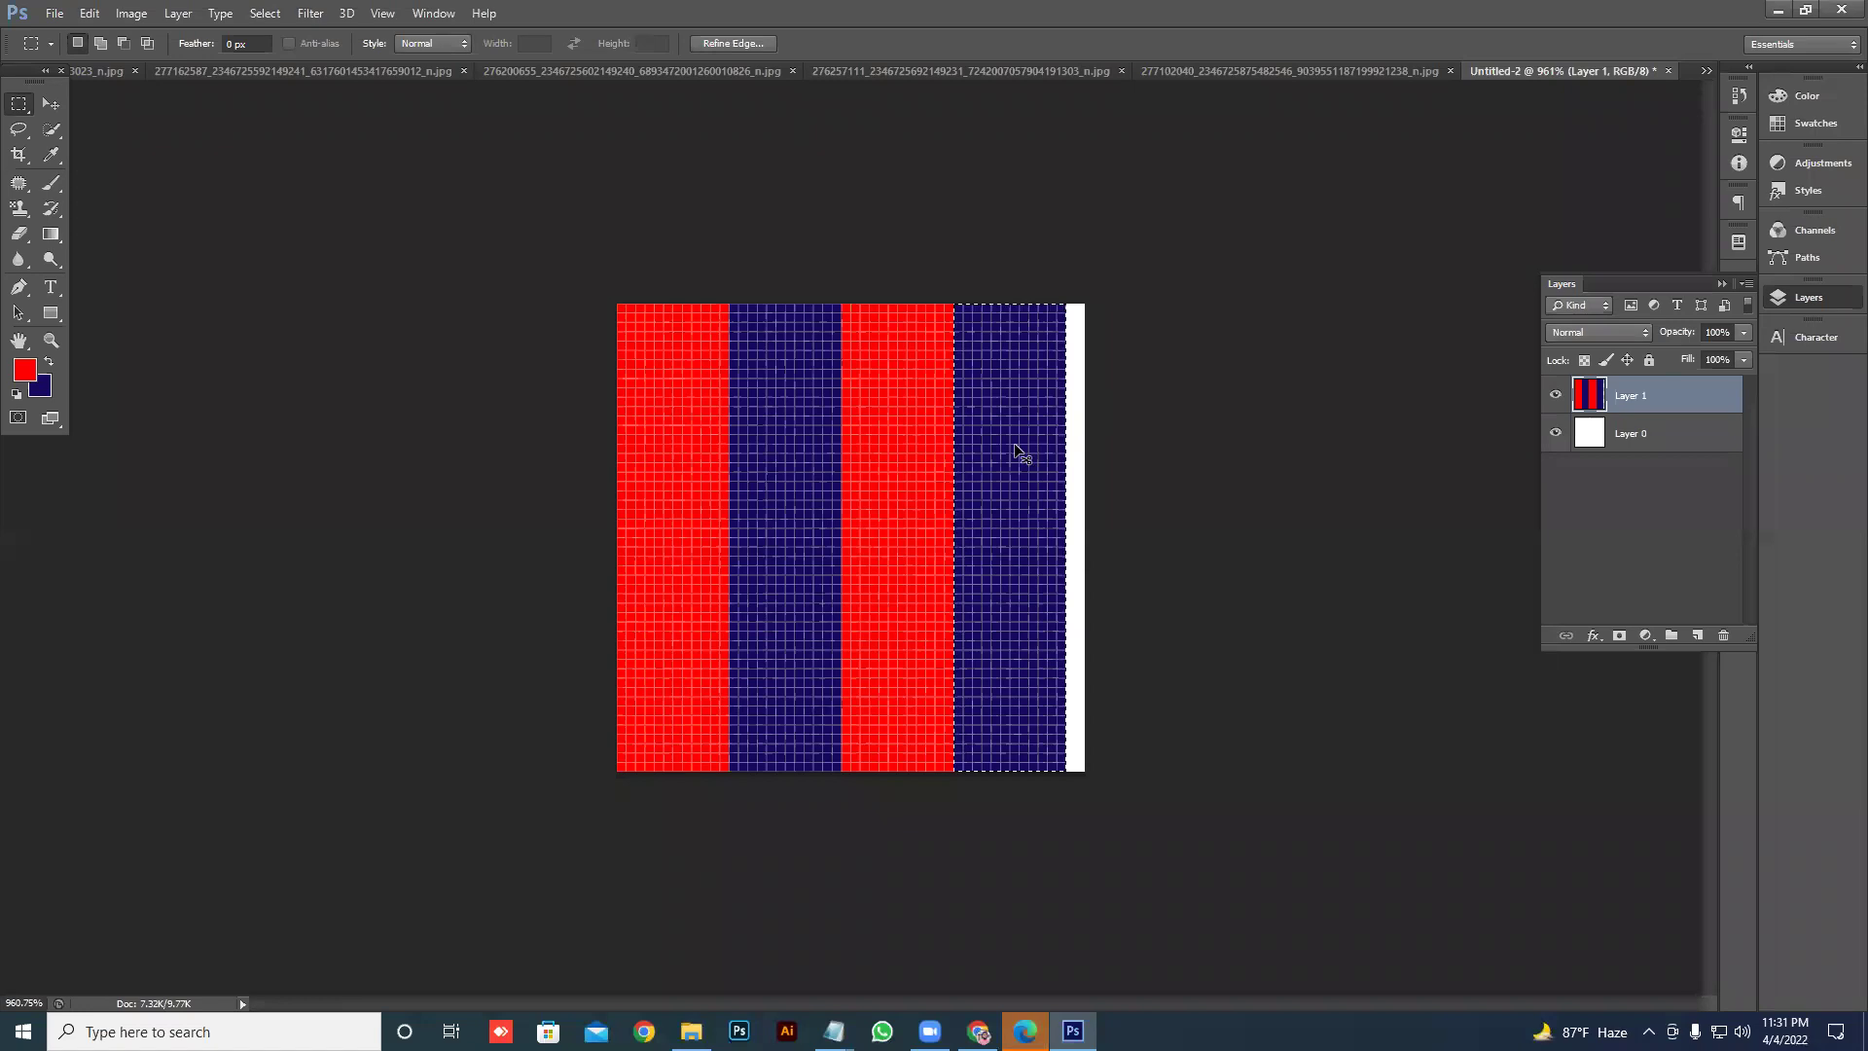
{"action": "key", "text": "ctrl+d"}
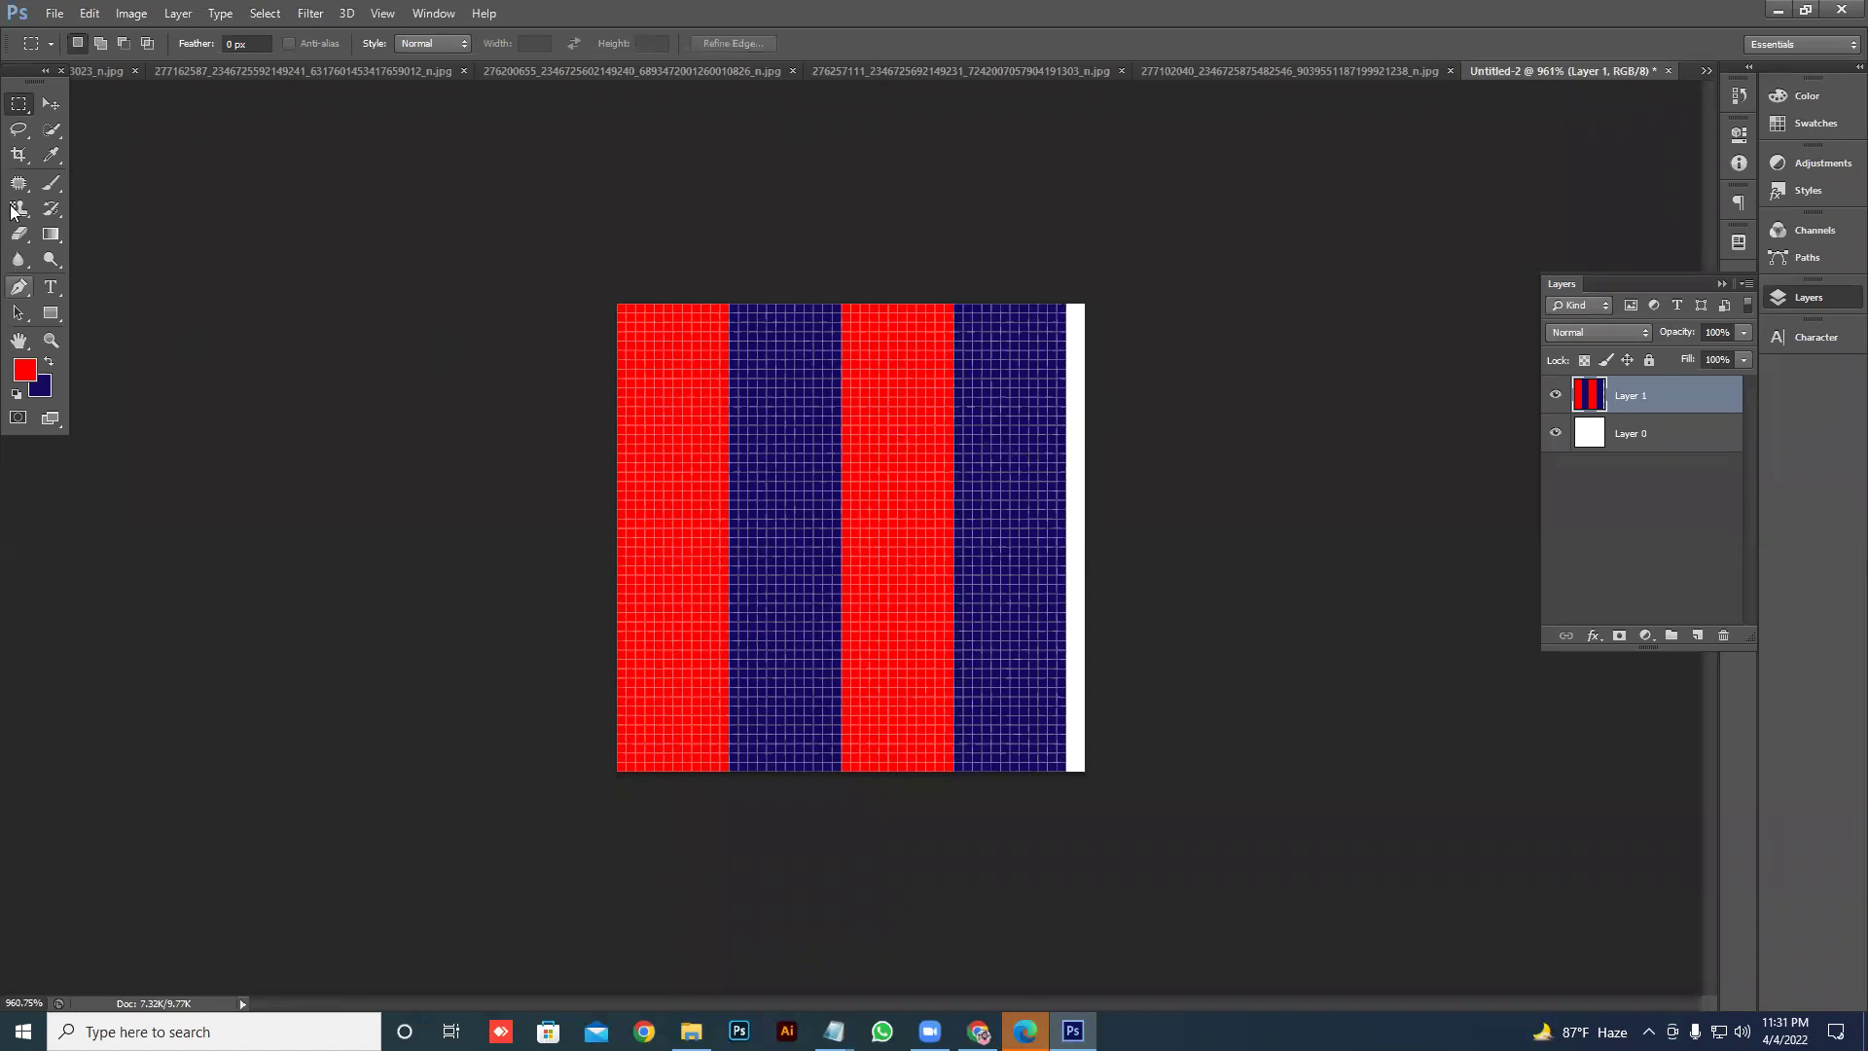
- Crop the canvas to remove the white strip at the right edge
{"action": "left_click", "coordinate": [16, 153]}
{"action": "left_click_drag", "start_coordinate": [1083, 533], "coordinate": [1070, 534]}
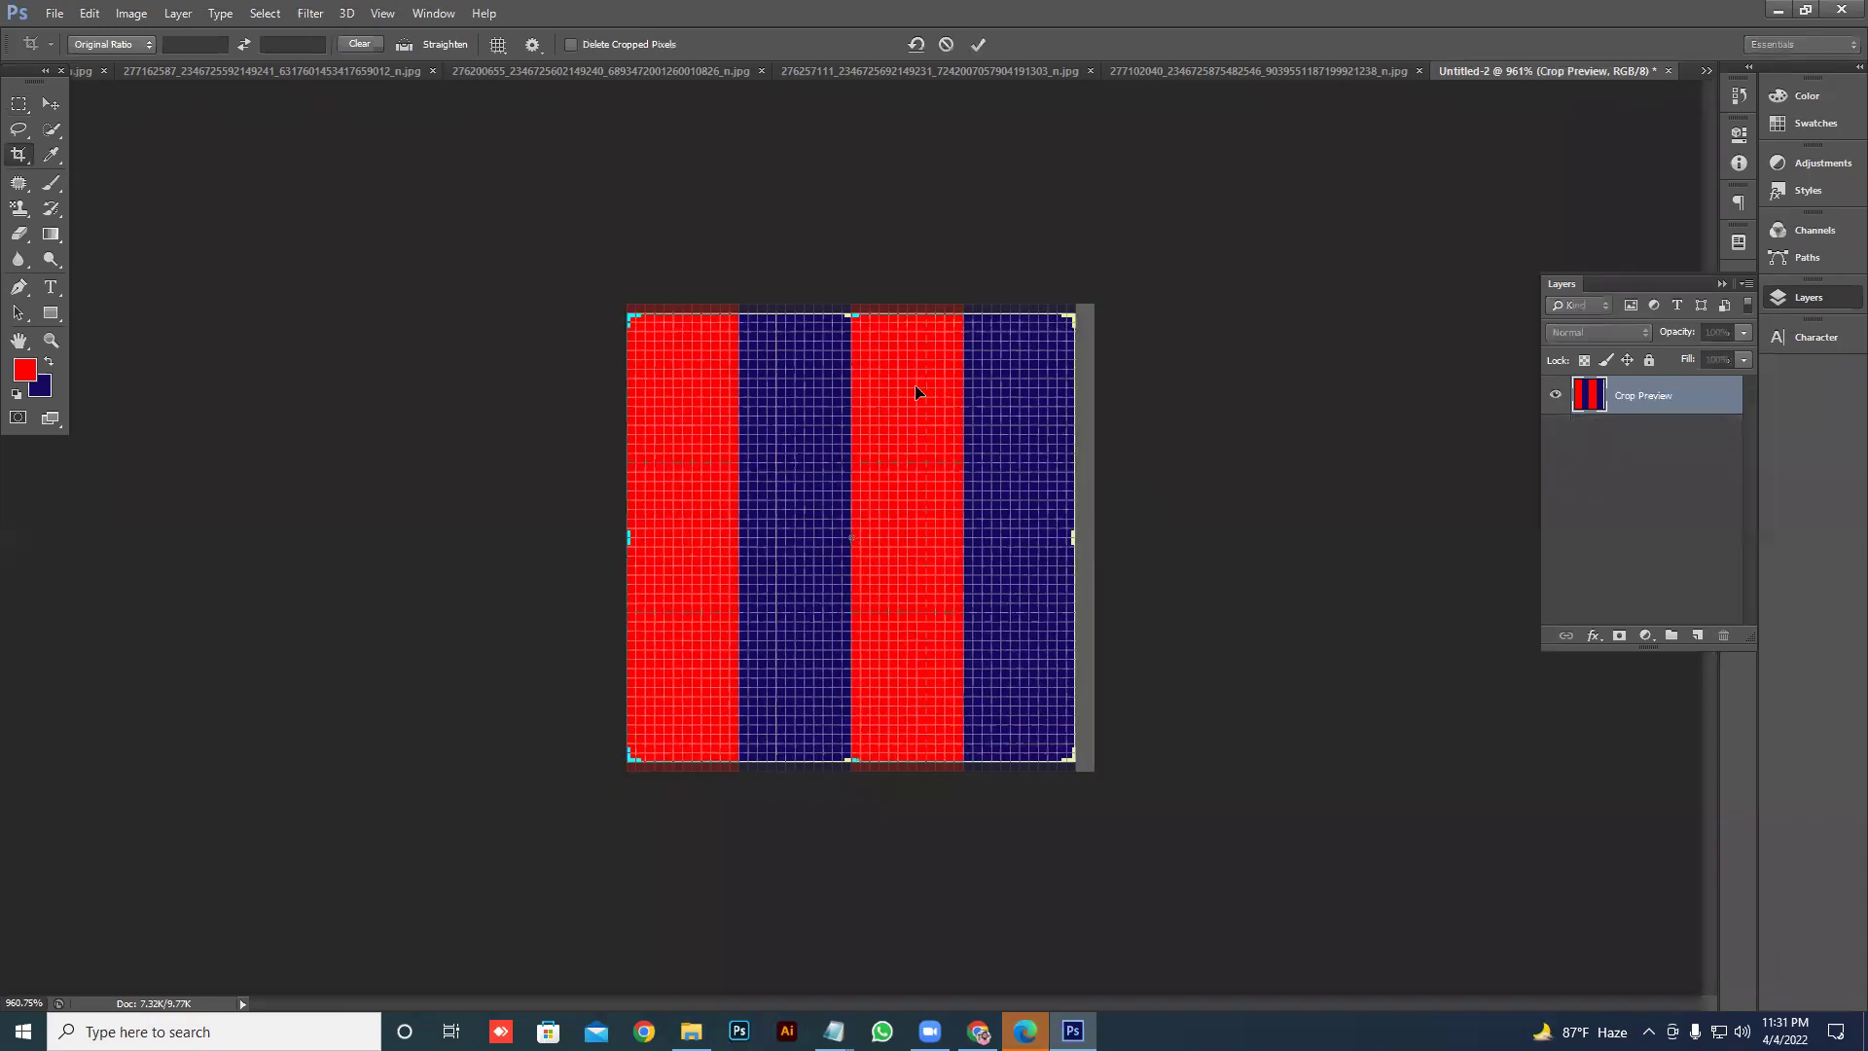
{"action": "left_click", "coordinate": [978, 45]}
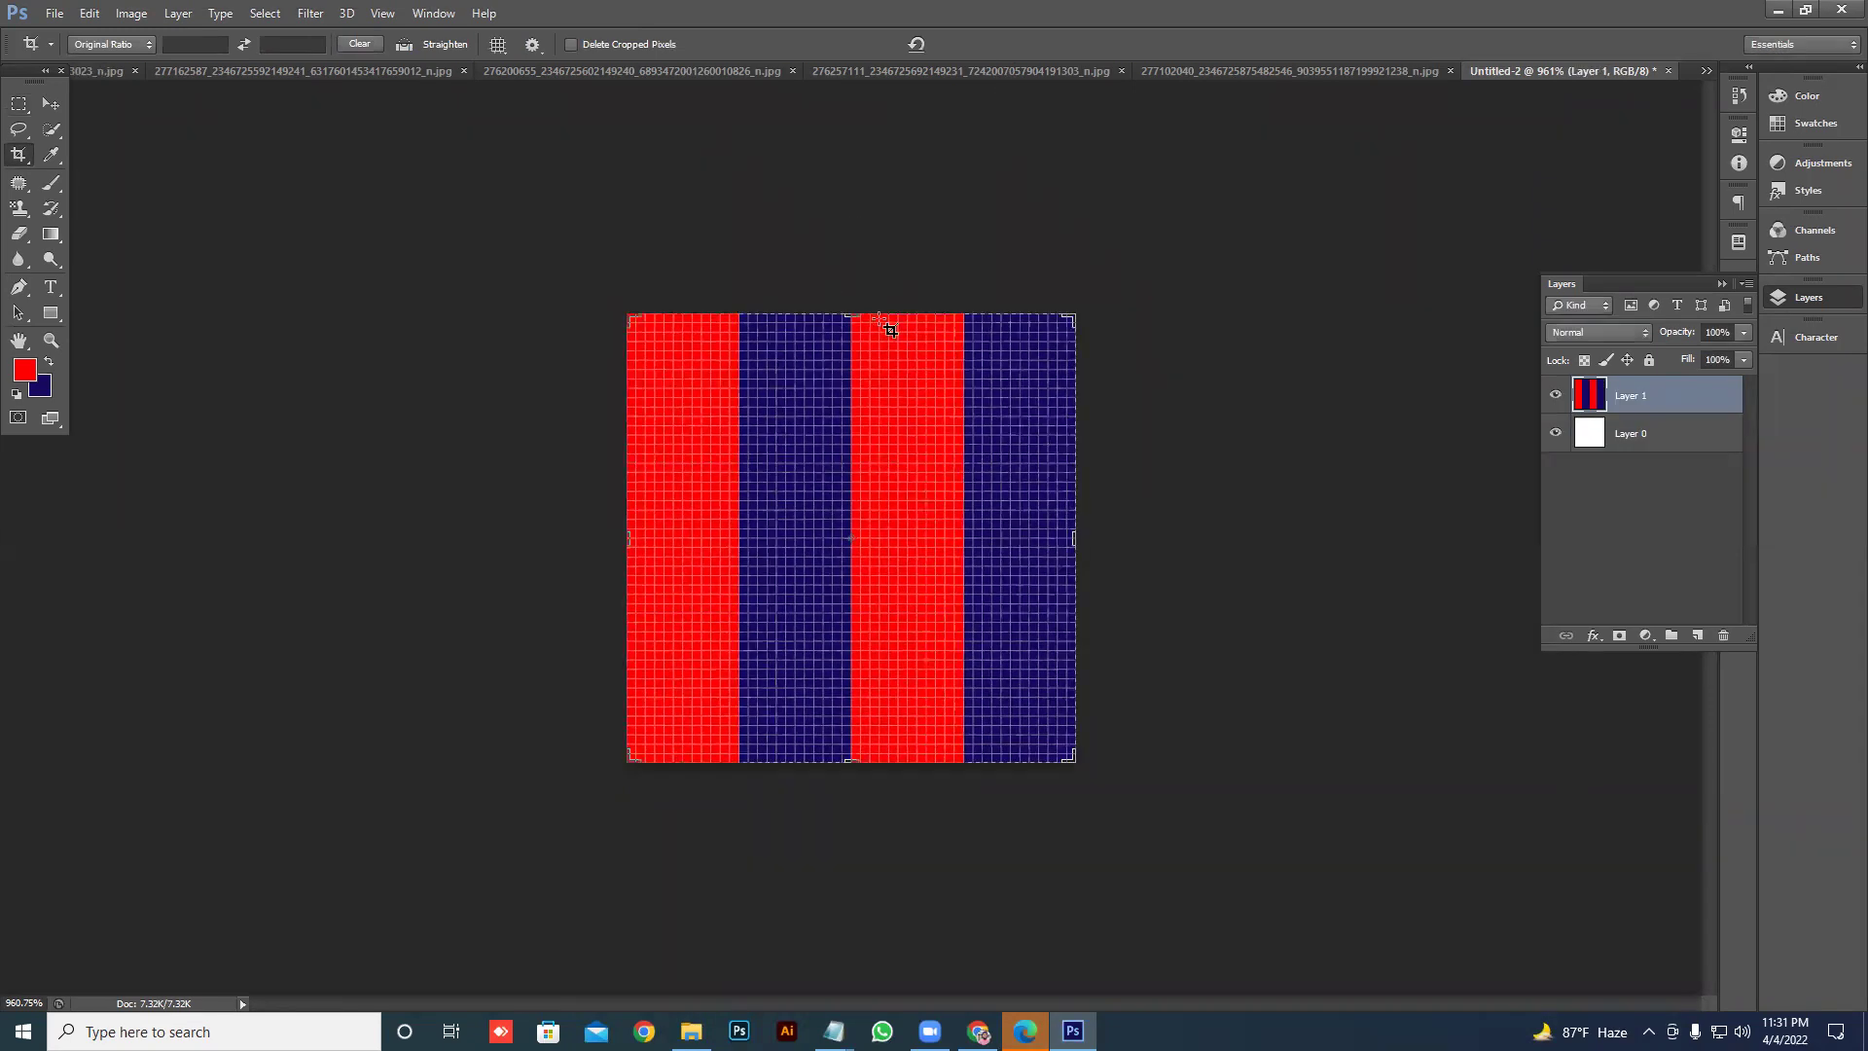
{"action": "left_click", "coordinate": [50, 103]}
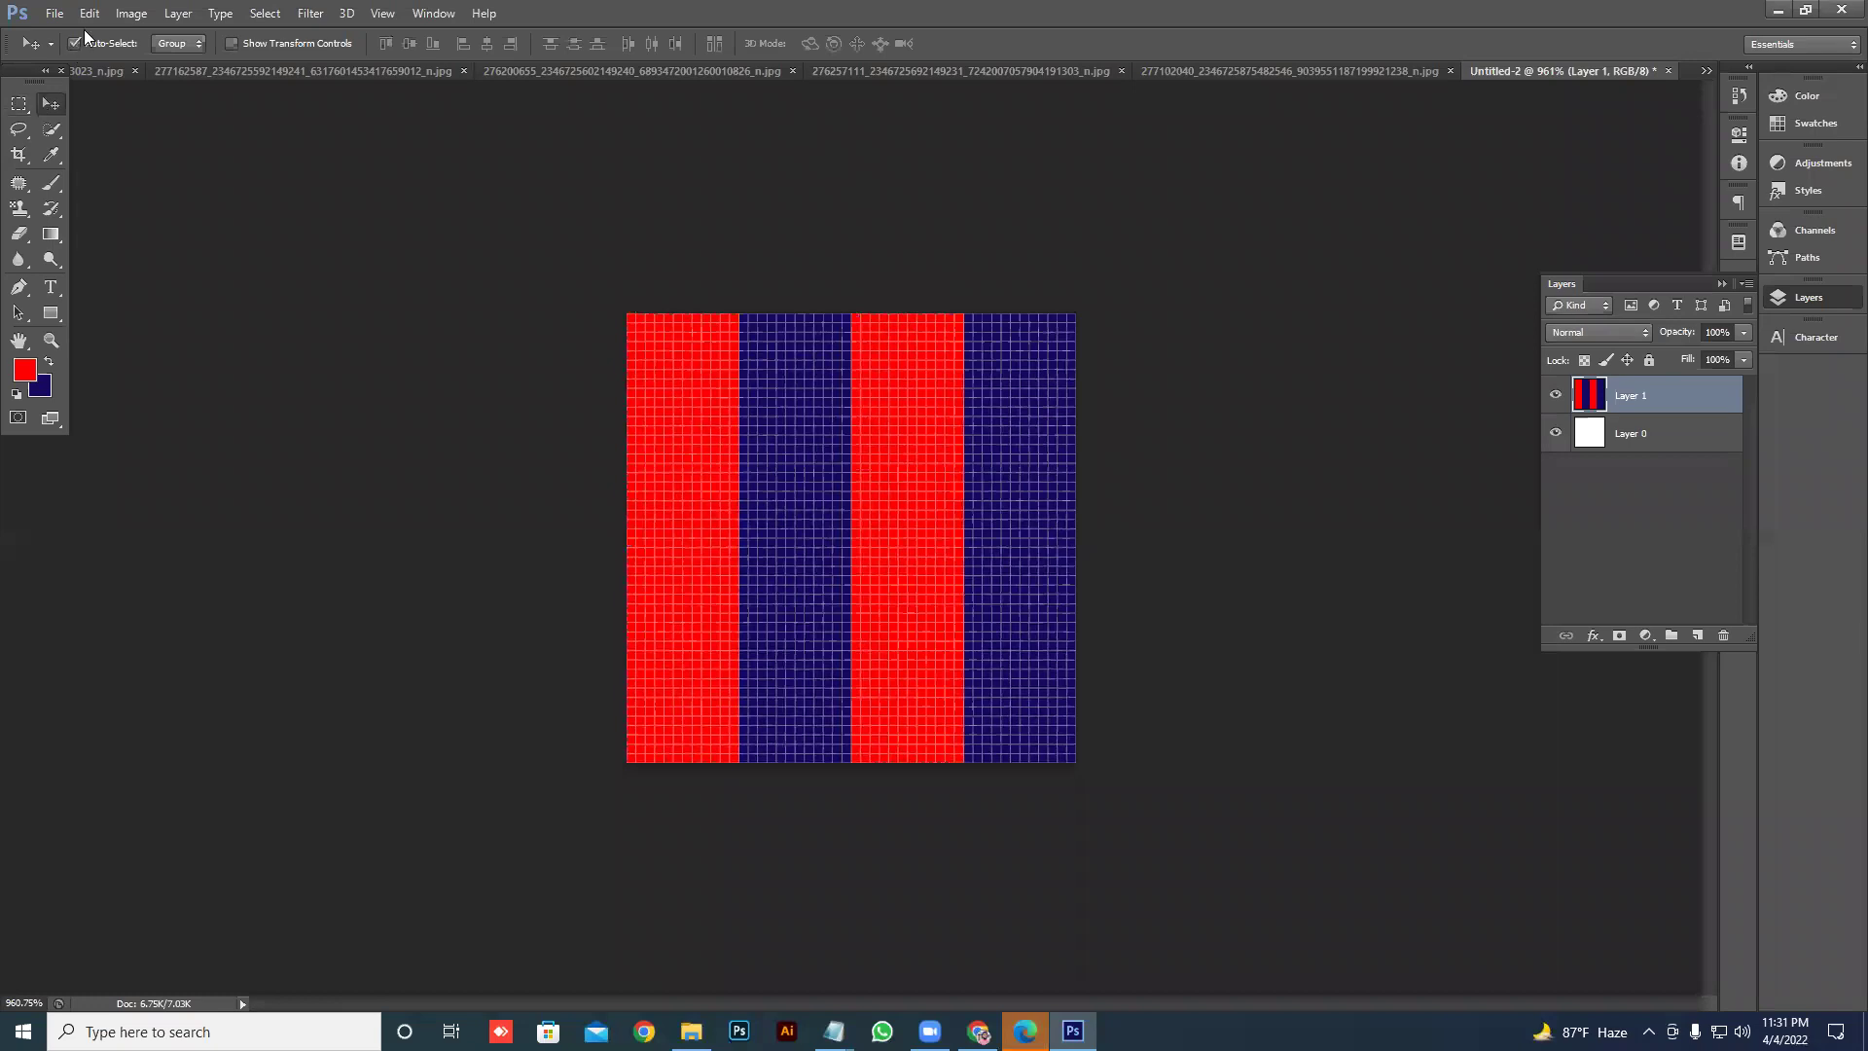
- Define the cropped stripes as a pattern named Pattern 1 via Edit > Define Pattern
{"action": "left_click", "coordinate": [90, 13]}
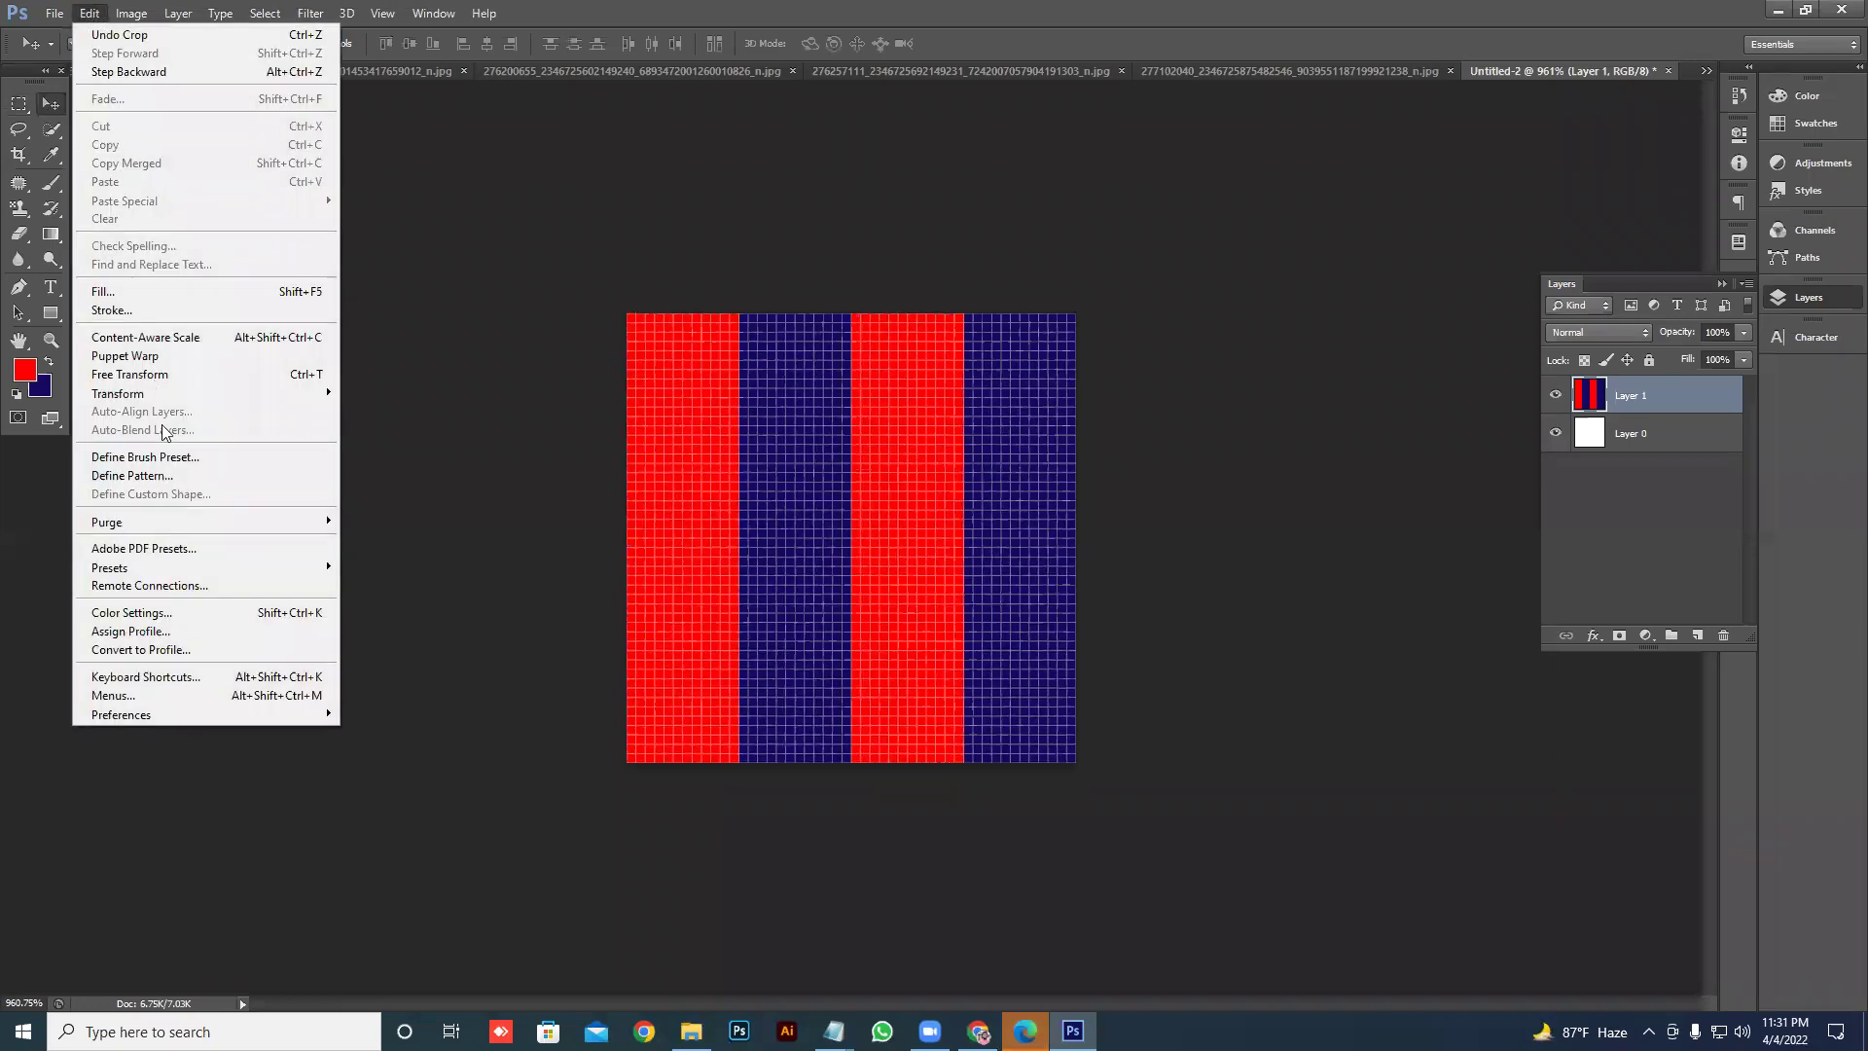
{"action": "left_click", "coordinate": [155, 476]}
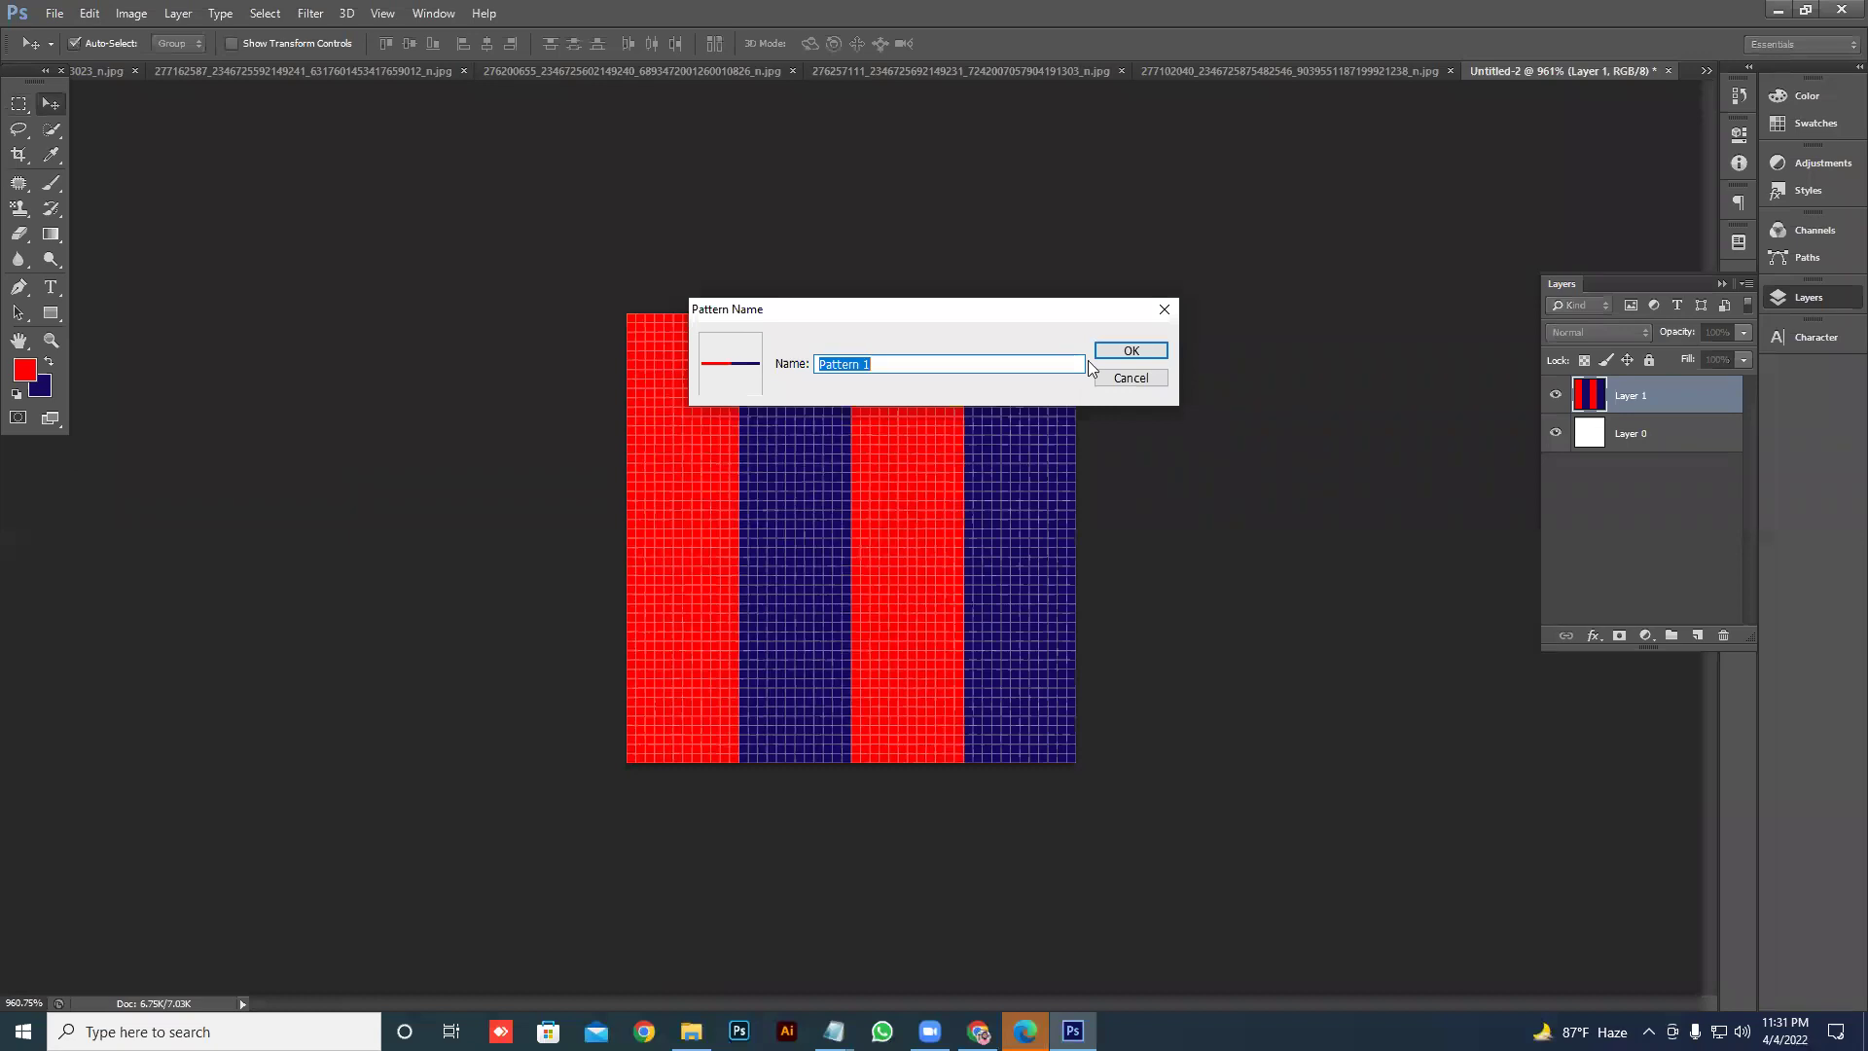
{"action": "left_click", "coordinate": [1119, 354]}
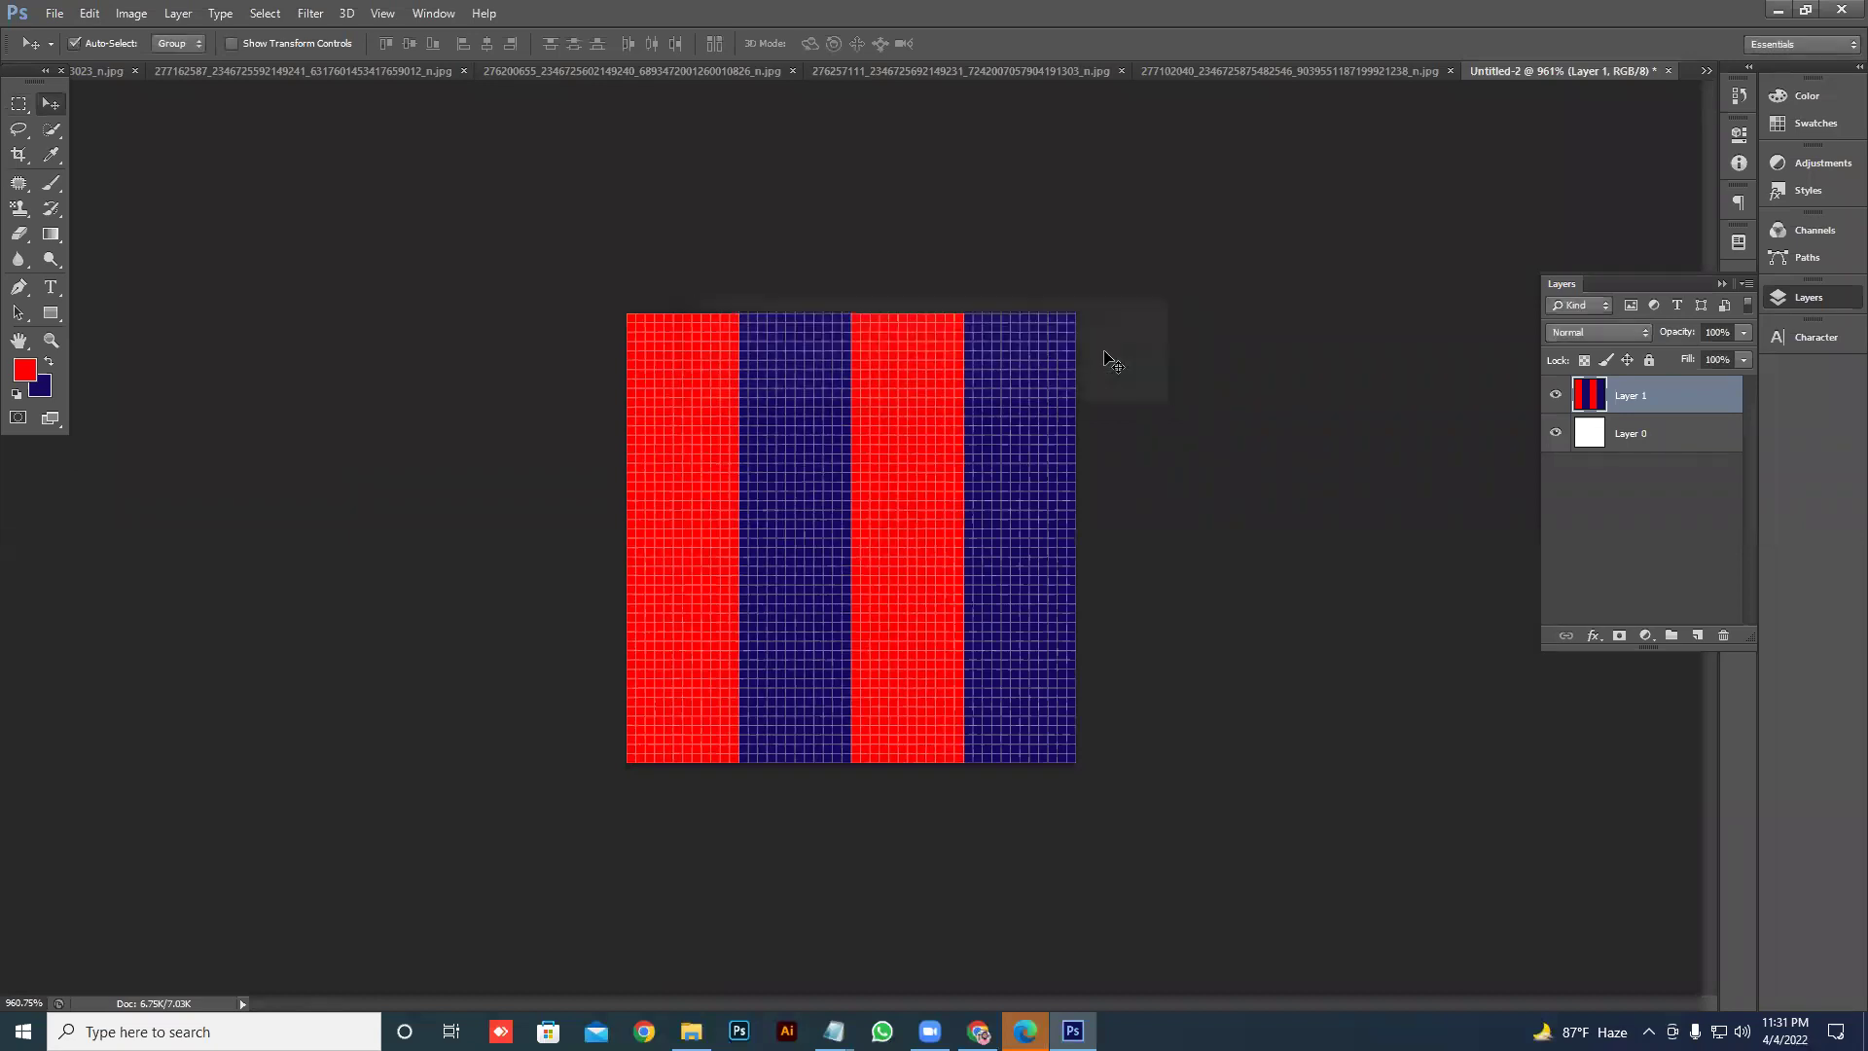
{"action": "left_click", "coordinate": [119, 70]}
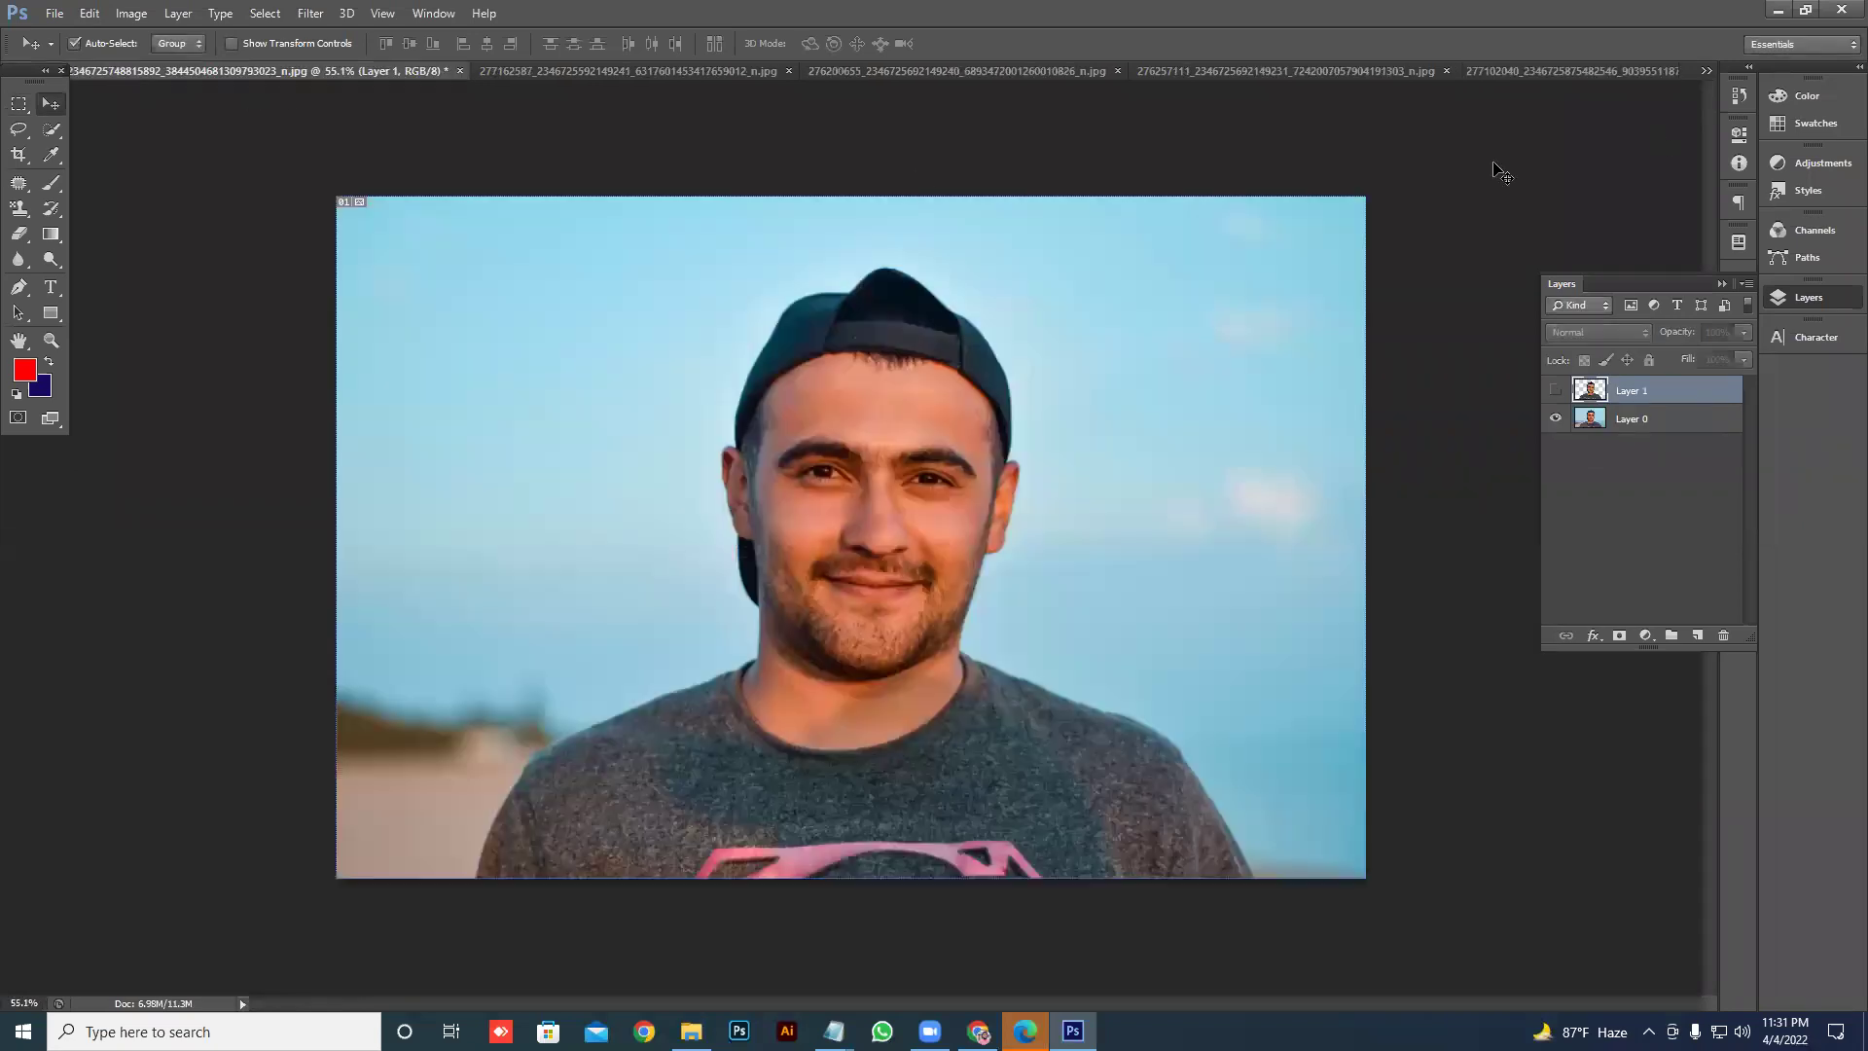
- In the white-background portrait, hide the Background and Layer 1, and select the Background layer
{"action": "left_click", "coordinate": [1708, 71]}
{"action": "left_click", "coordinate": [1558, 80]}
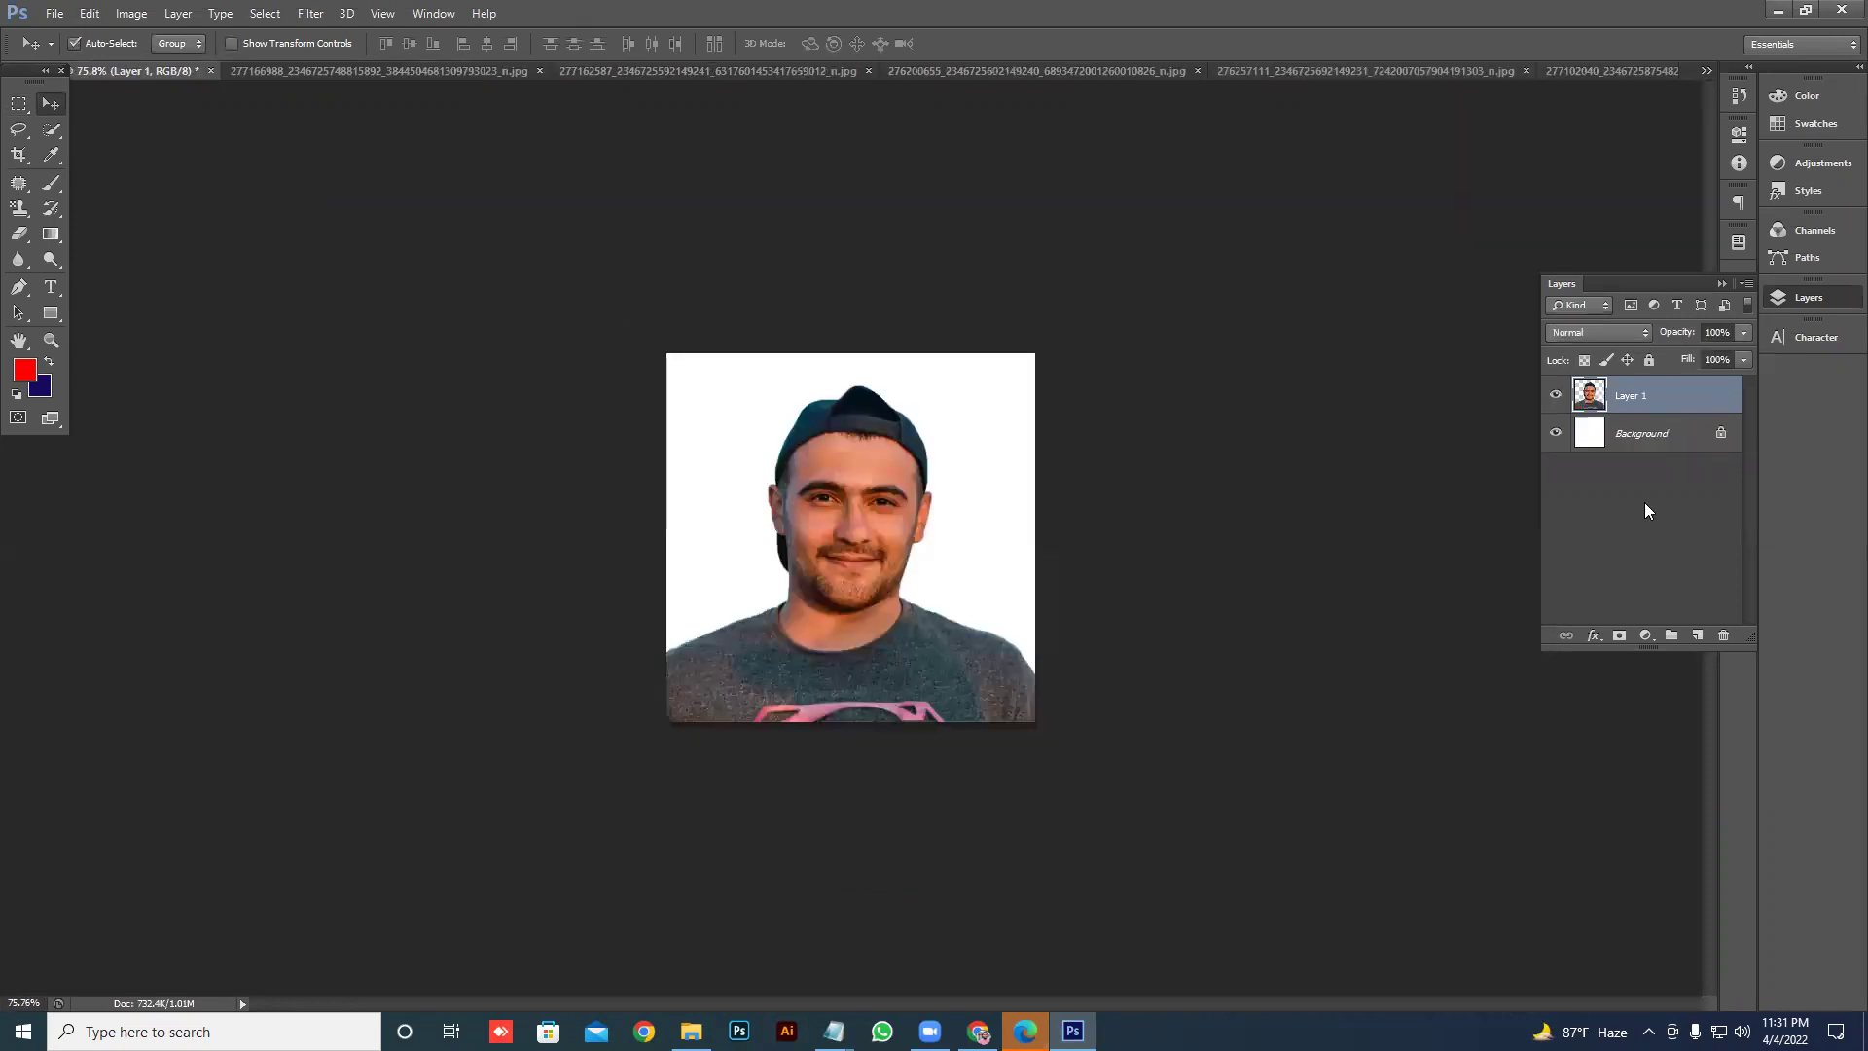
{"action": "left_click", "coordinate": [1555, 433]}
{"action": "left_click", "coordinate": [1555, 395]}
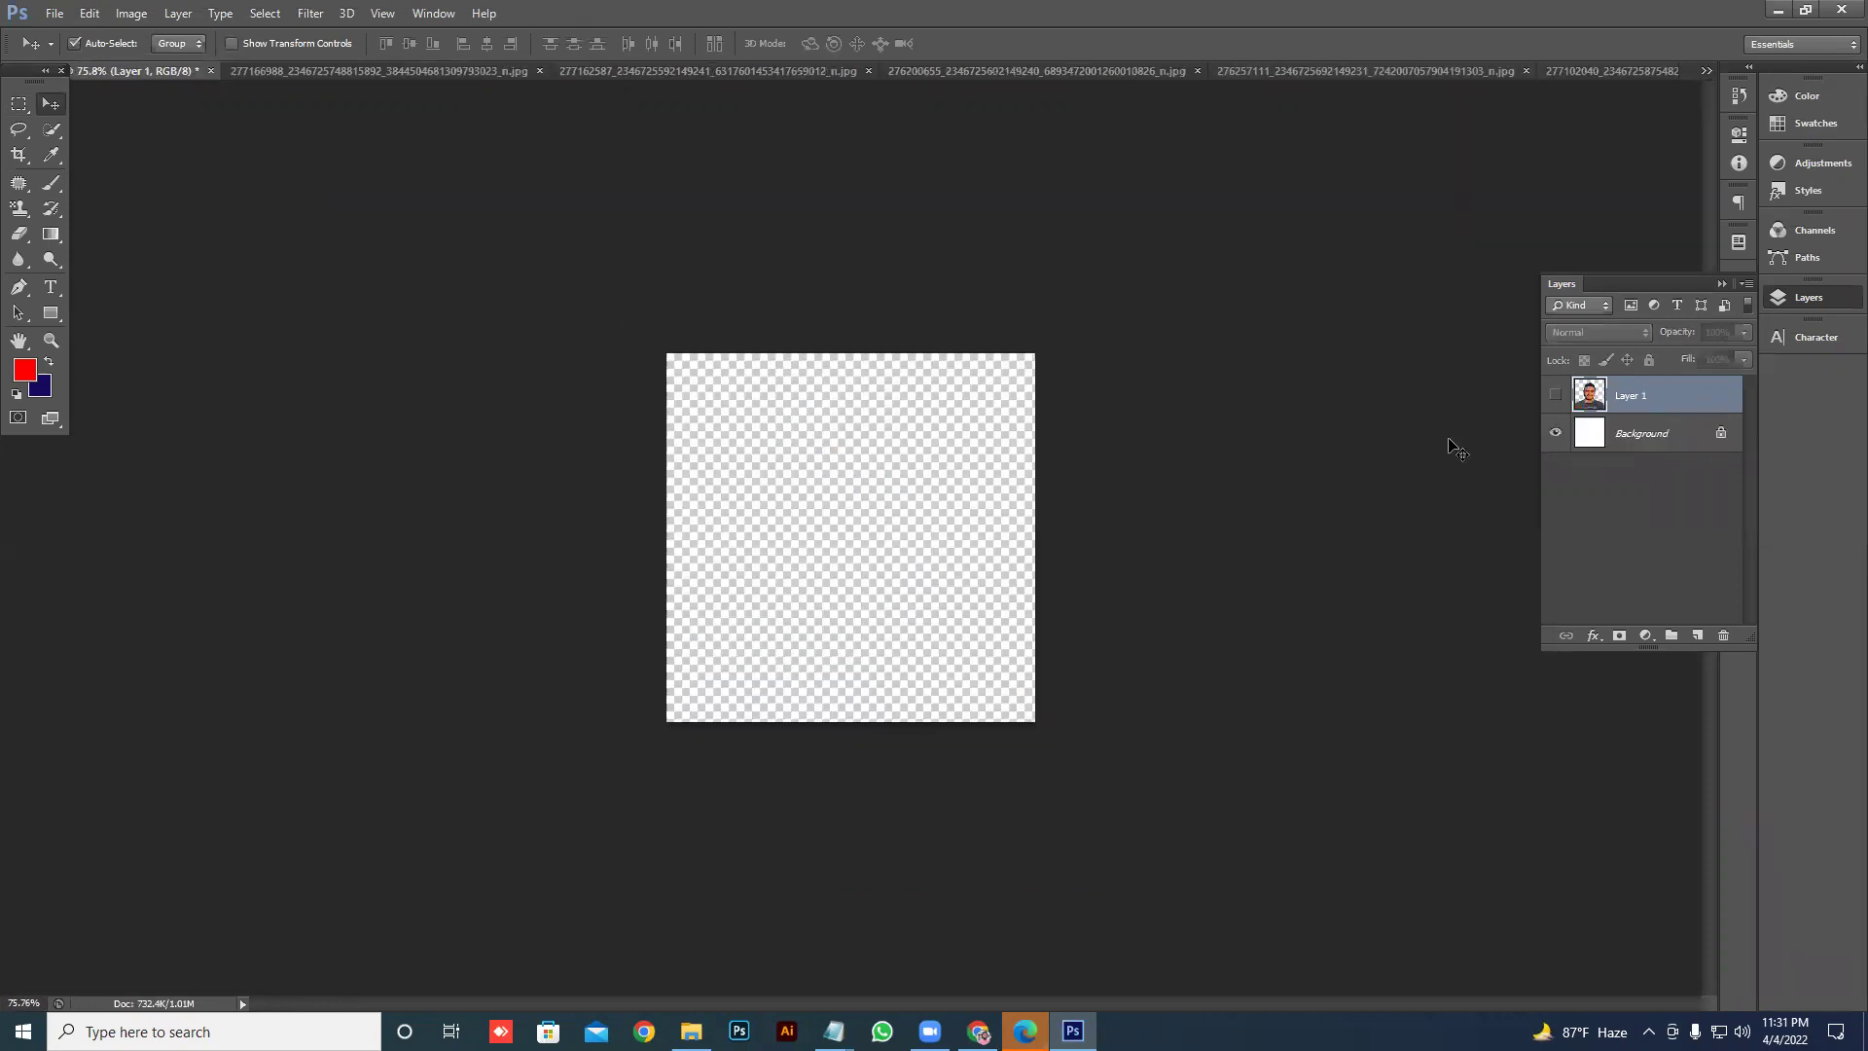
{"action": "scroll", "coordinate": [951, 434], "scroll_direction": "up", "scroll_amount": 2}
{"action": "left_click", "coordinate": [1646, 432]}
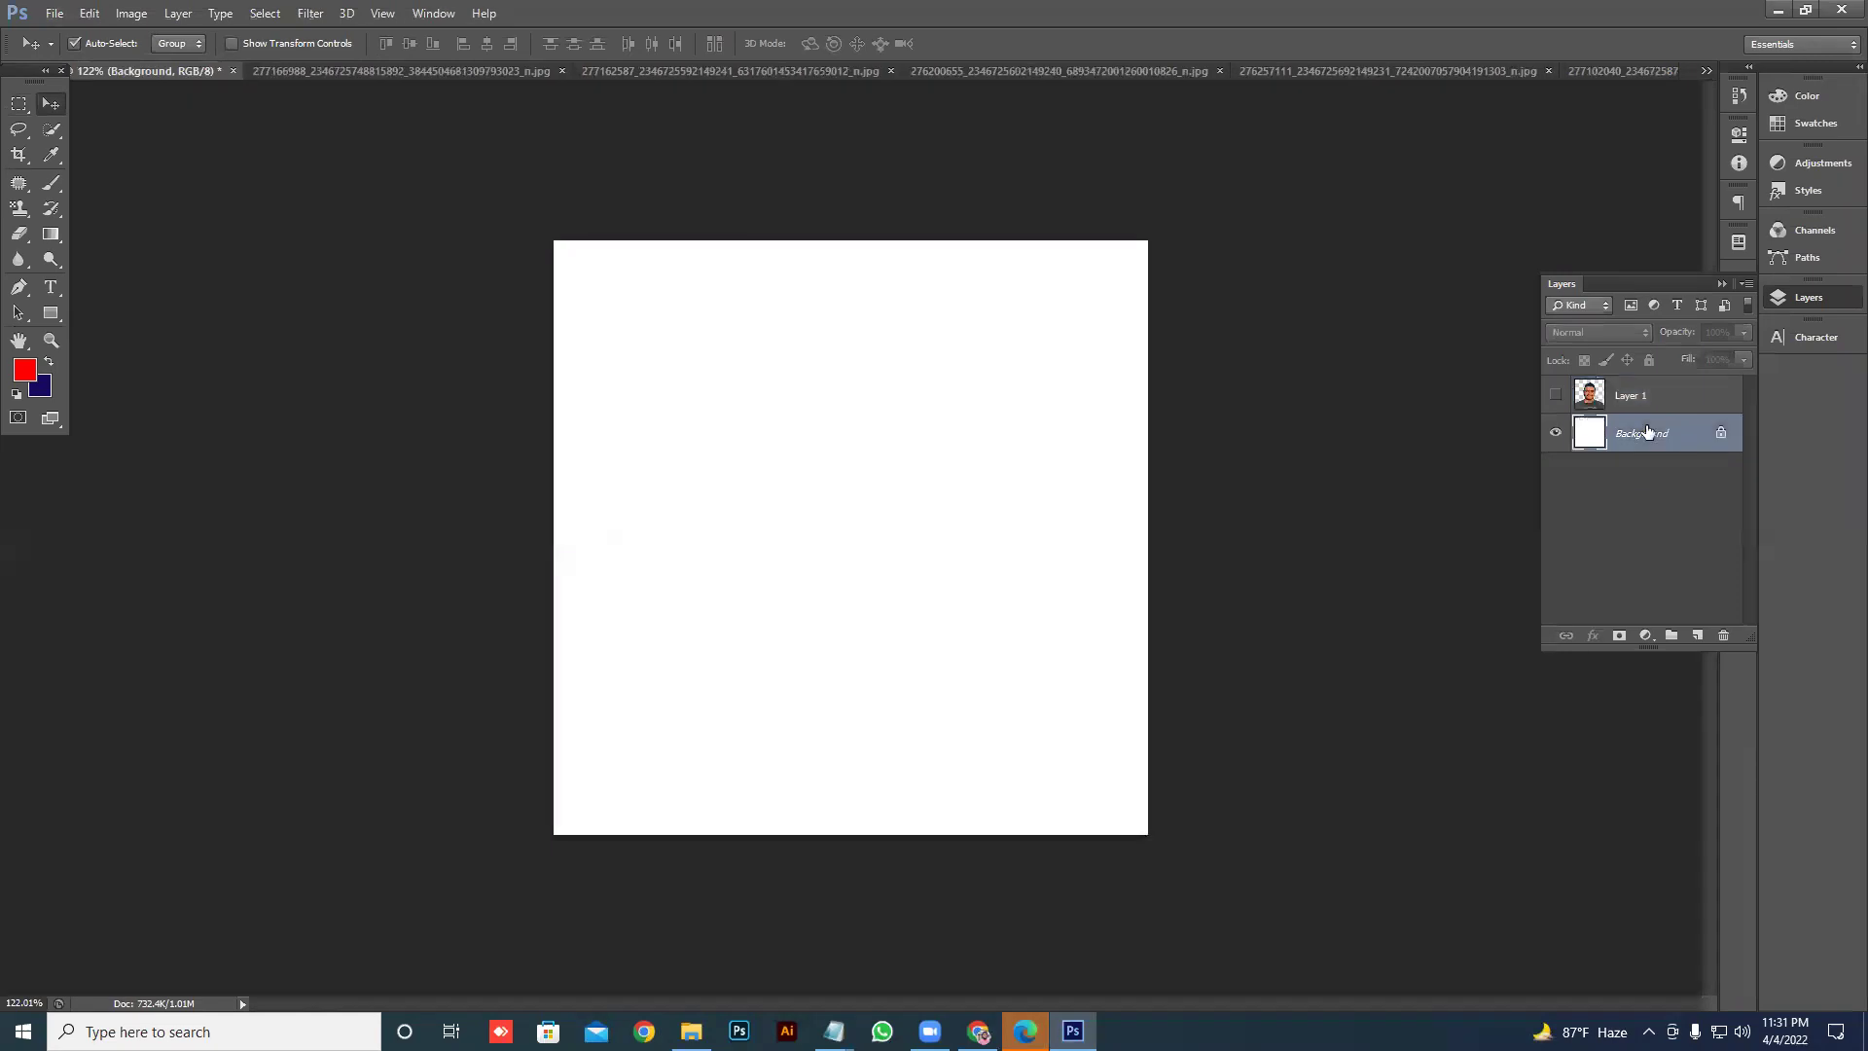
- Pattern-stamp the red and navy stripes over the canvas, then the beige paper pattern
{"action": "left_click", "coordinate": [20, 209]}
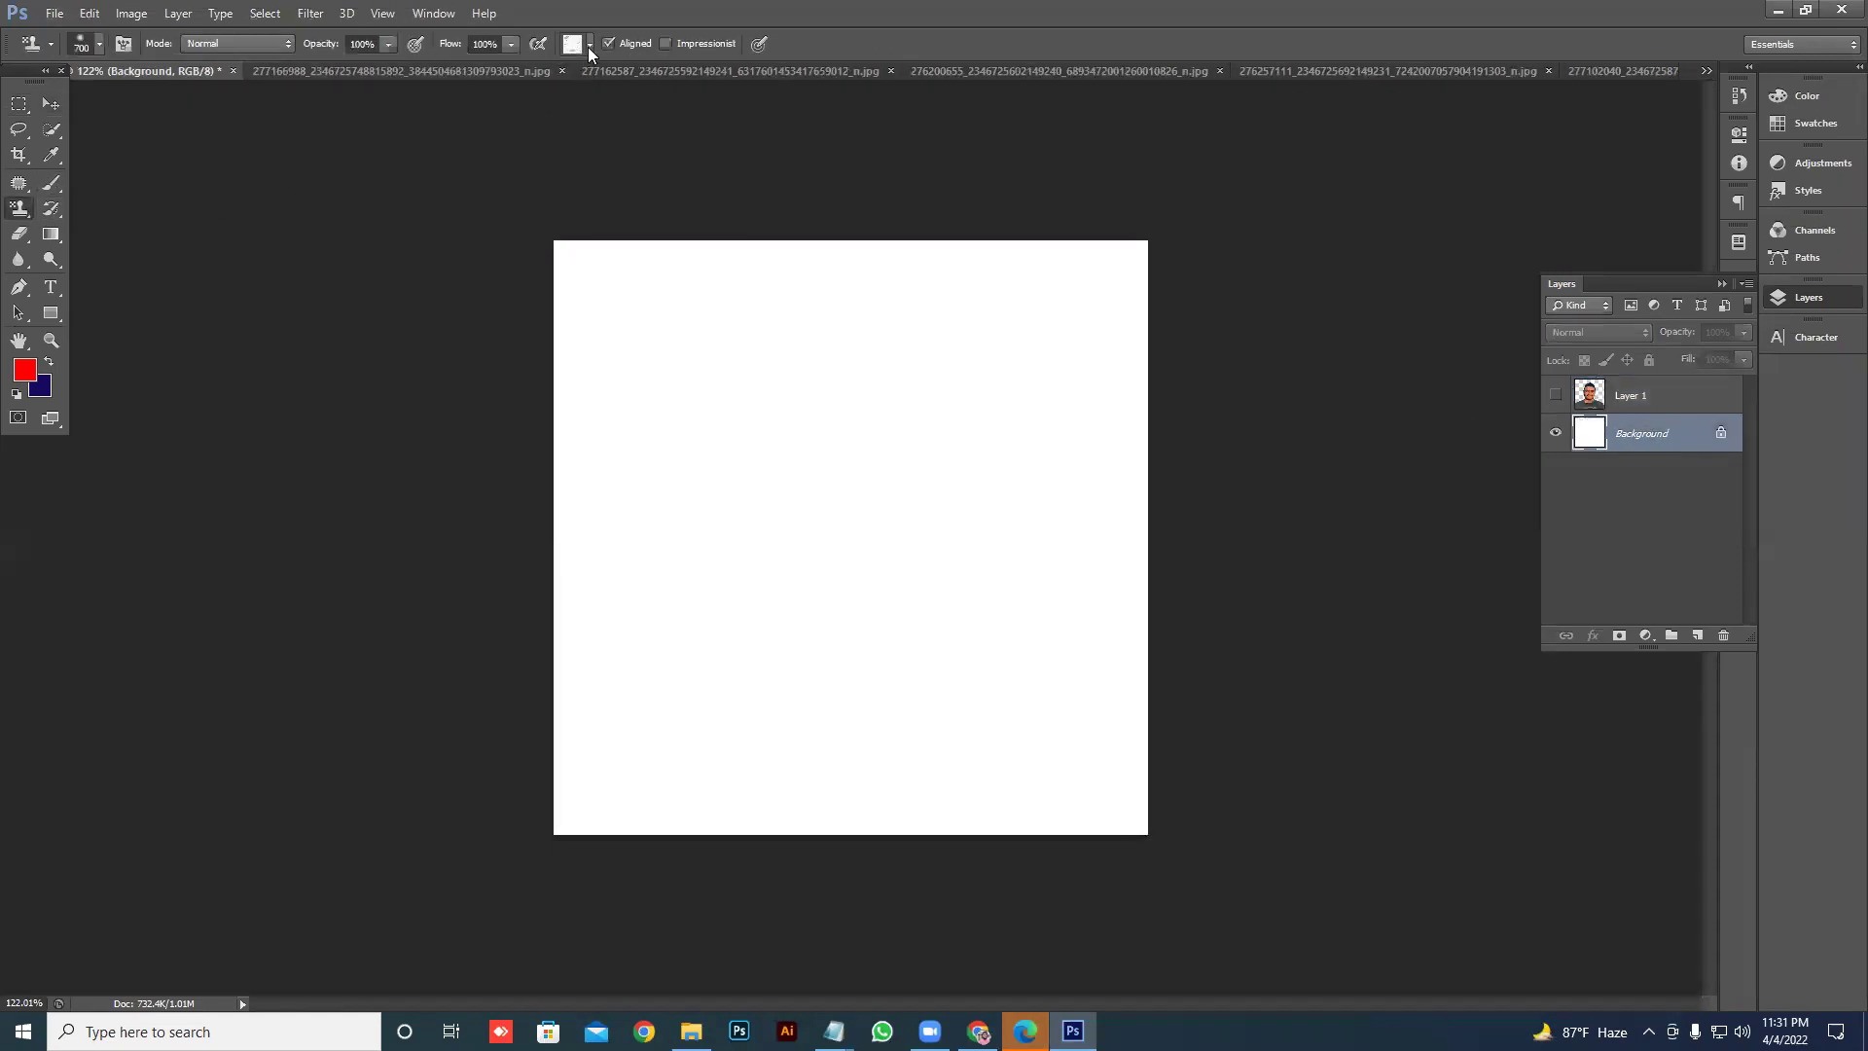
{"action": "left_click", "coordinate": [588, 45]}
{"action": "scroll", "coordinate": [603, 117], "scroll_direction": "down", "scroll_amount": 2}
{"action": "left_click", "coordinate": [634, 188]}
{"action": "mouse_move", "coordinate": [995, 425]}
{"action": "left_mouse_down"}
{"action": "mouse_move", "coordinate": [454, 437]}
{"action": "mouse_move", "coordinate": [1116, 449]}
{"action": "mouse_move", "coordinate": [614, 503]}
{"action": "mouse_move", "coordinate": [353, 619]}
{"action": "mouse_move", "coordinate": [658, 668]}
{"action": "mouse_move", "coordinate": [1061, 628]}
{"action": "mouse_move", "coordinate": [977, 476]}
{"action": "left_mouse_up"}
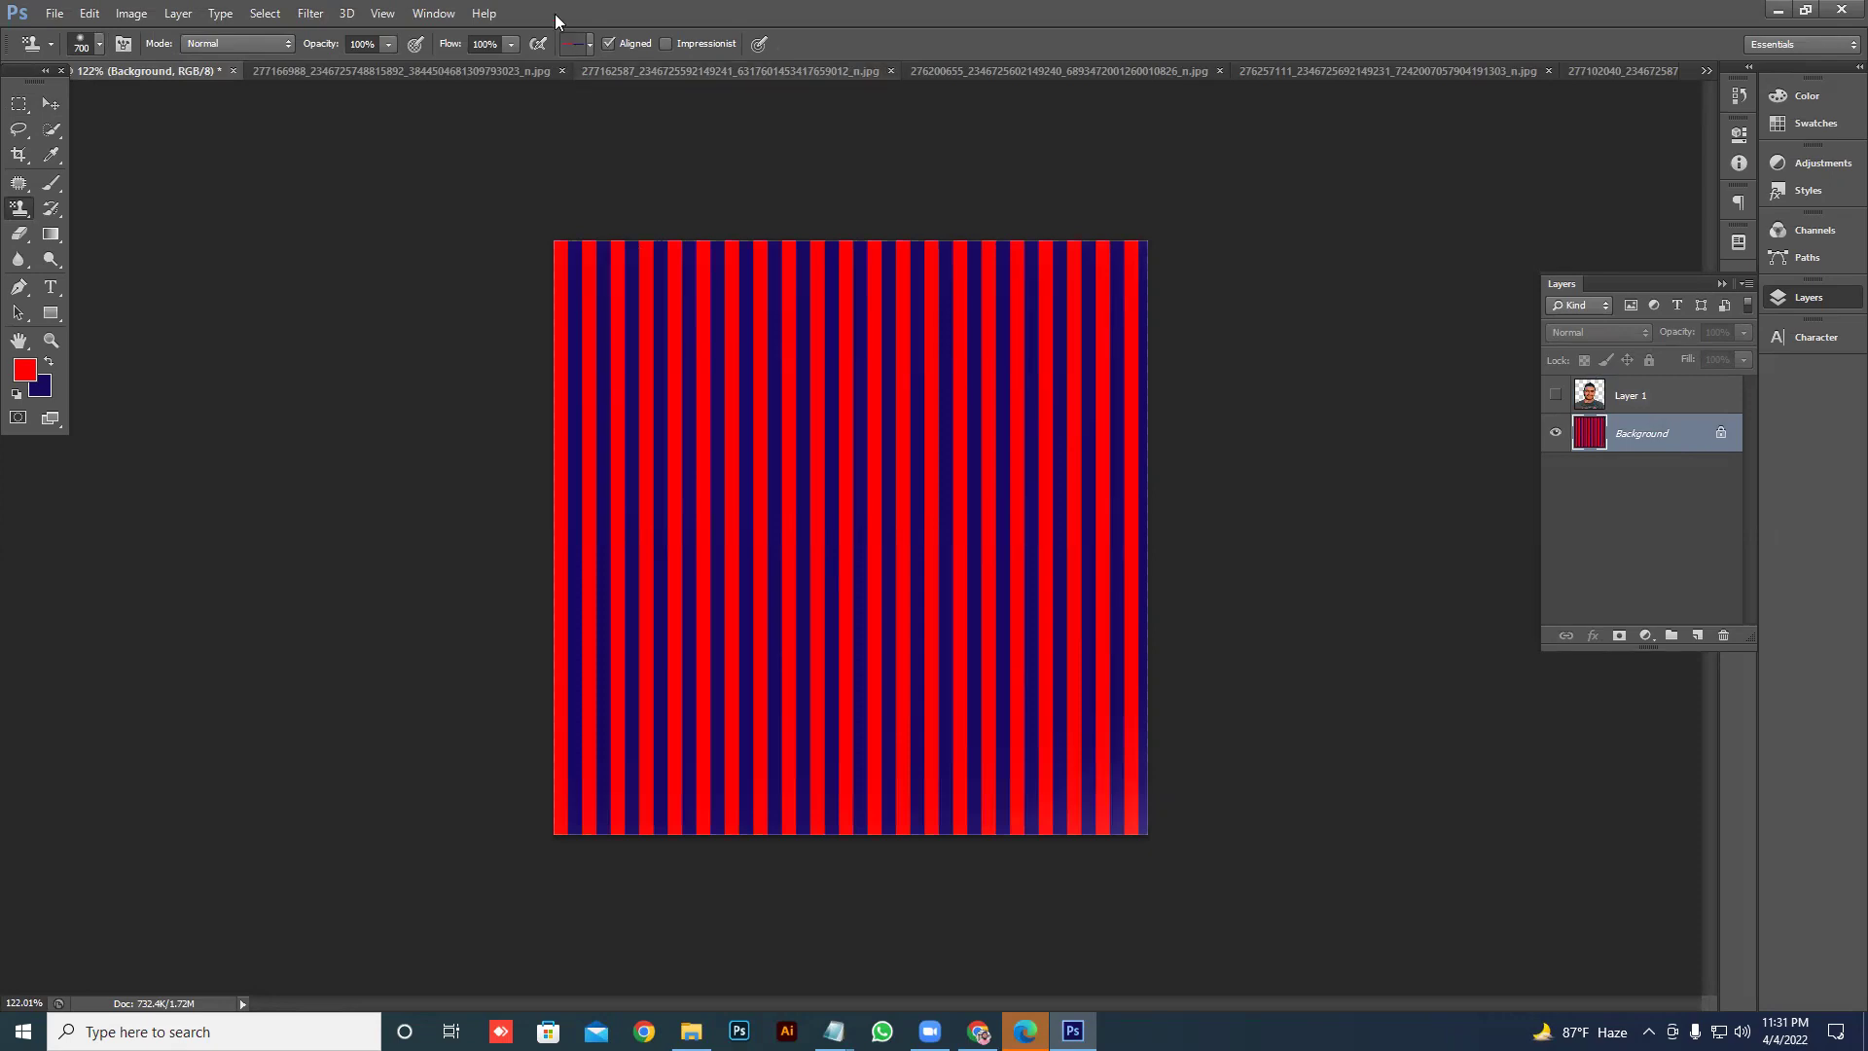
{"action": "left_click", "coordinate": [580, 43]}
{"action": "left_click", "coordinate": [575, 181]}
{"action": "mouse_move", "coordinate": [870, 377]}
{"action": "left_mouse_down"}
{"action": "mouse_move", "coordinate": [551, 431]}
{"action": "mouse_move", "coordinate": [614, 448]}
{"action": "mouse_move", "coordinate": [1161, 419]}
{"action": "mouse_move", "coordinate": [700, 497]}
{"action": "mouse_move", "coordinate": [540, 602]}
{"action": "mouse_move", "coordinate": [981, 588]}
{"action": "left_mouse_up"}
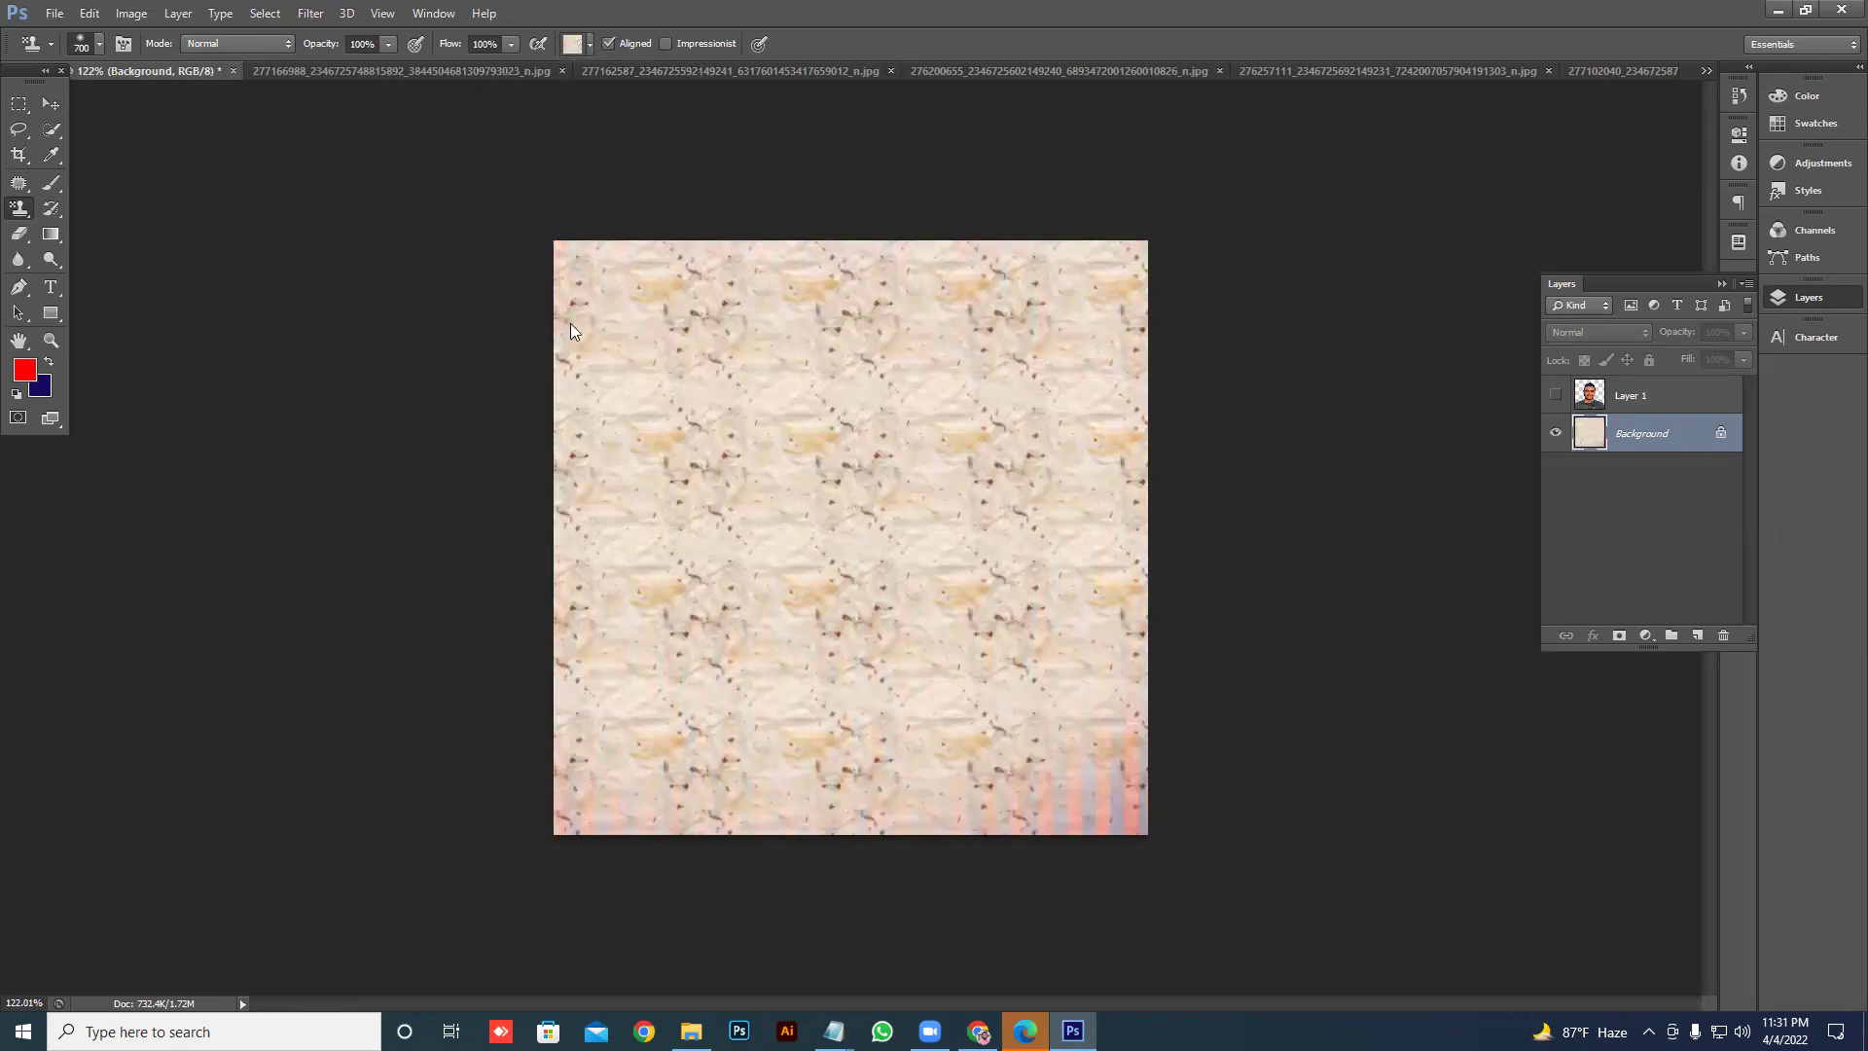
- Cover the whole canvas with the dark red pattern, then return to the Clone Stamp Tool
{"action": "left_click", "coordinate": [581, 41]}
{"action": "left_click", "coordinate": [543, 148]}
{"action": "mouse_move", "coordinate": [884, 335]}
{"action": "left_mouse_down"}
{"action": "mouse_move", "coordinate": [597, 383]}
{"action": "mouse_move", "coordinate": [1235, 604]}
{"action": "mouse_move", "coordinate": [662, 680]}
{"action": "mouse_move", "coordinate": [860, 407]}
{"action": "left_mouse_up"}
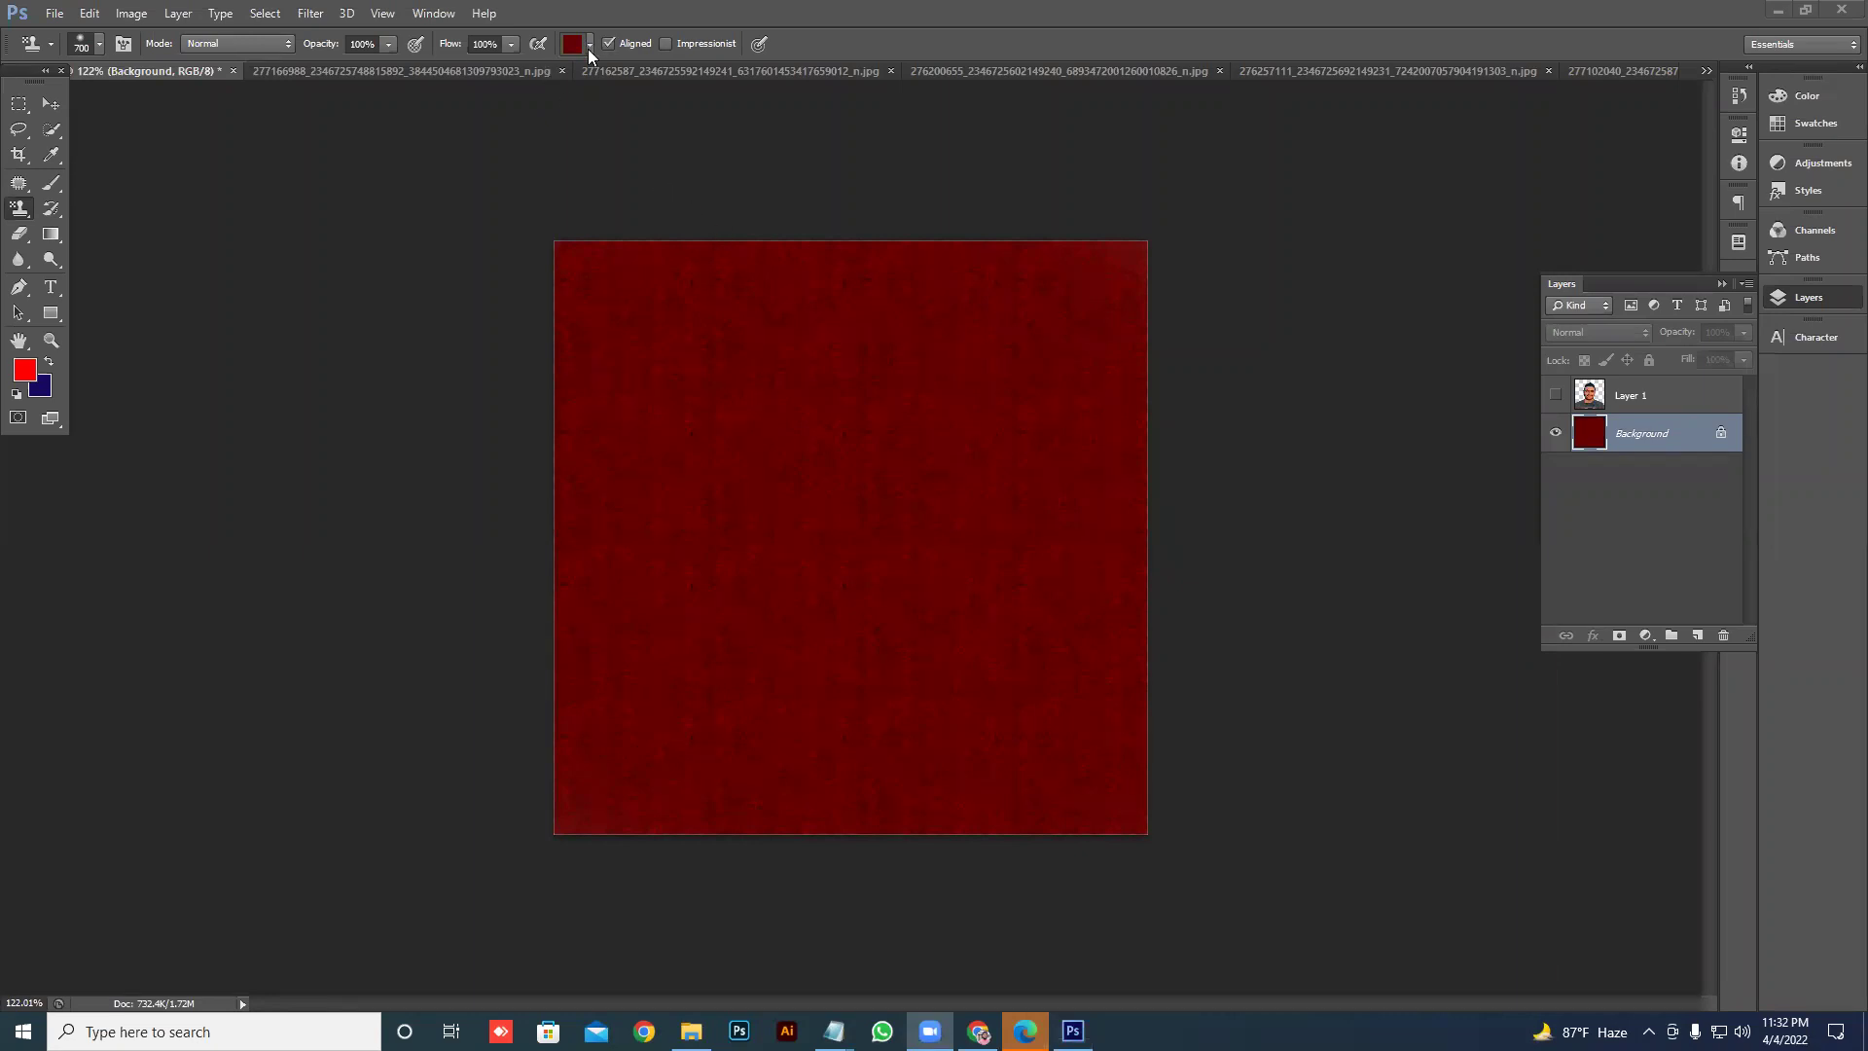
{"action": "right_click", "coordinate": [26, 215]}
{"action": "left_click", "coordinate": [104, 206]}
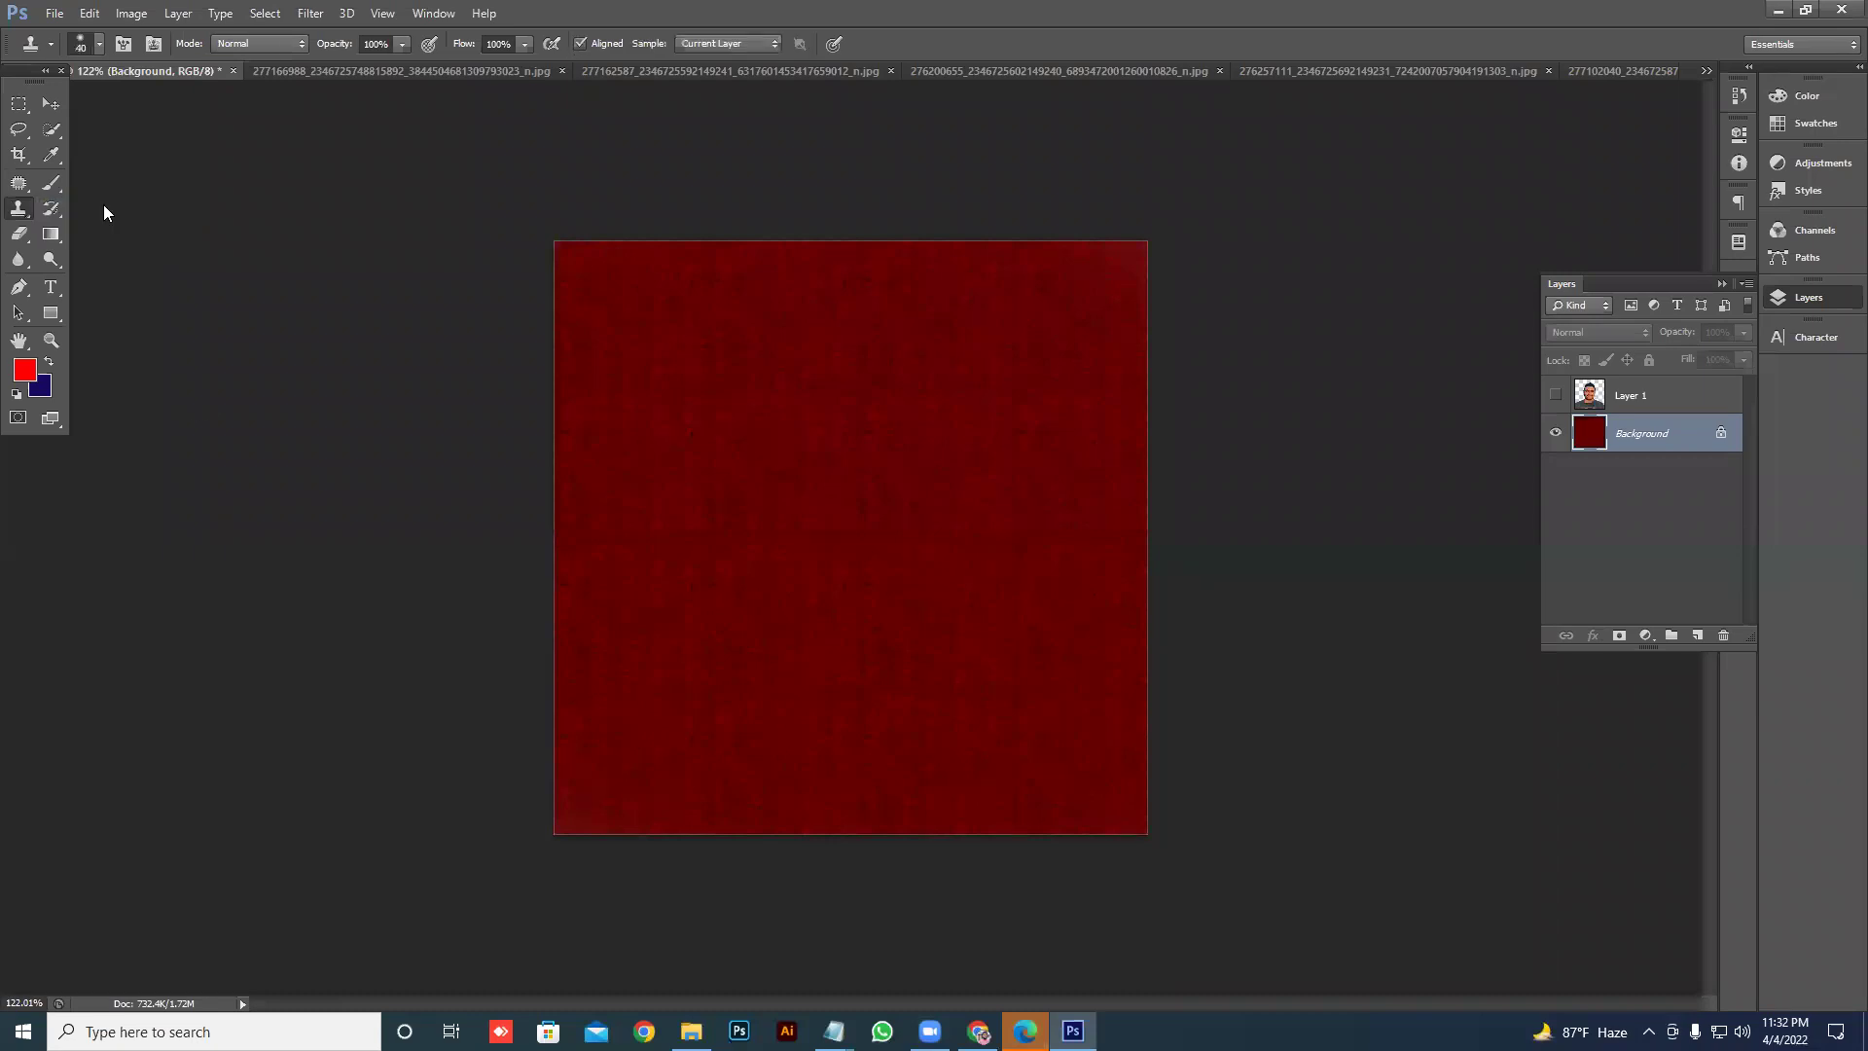
{"action": "key", "text": "alt+Tab"}
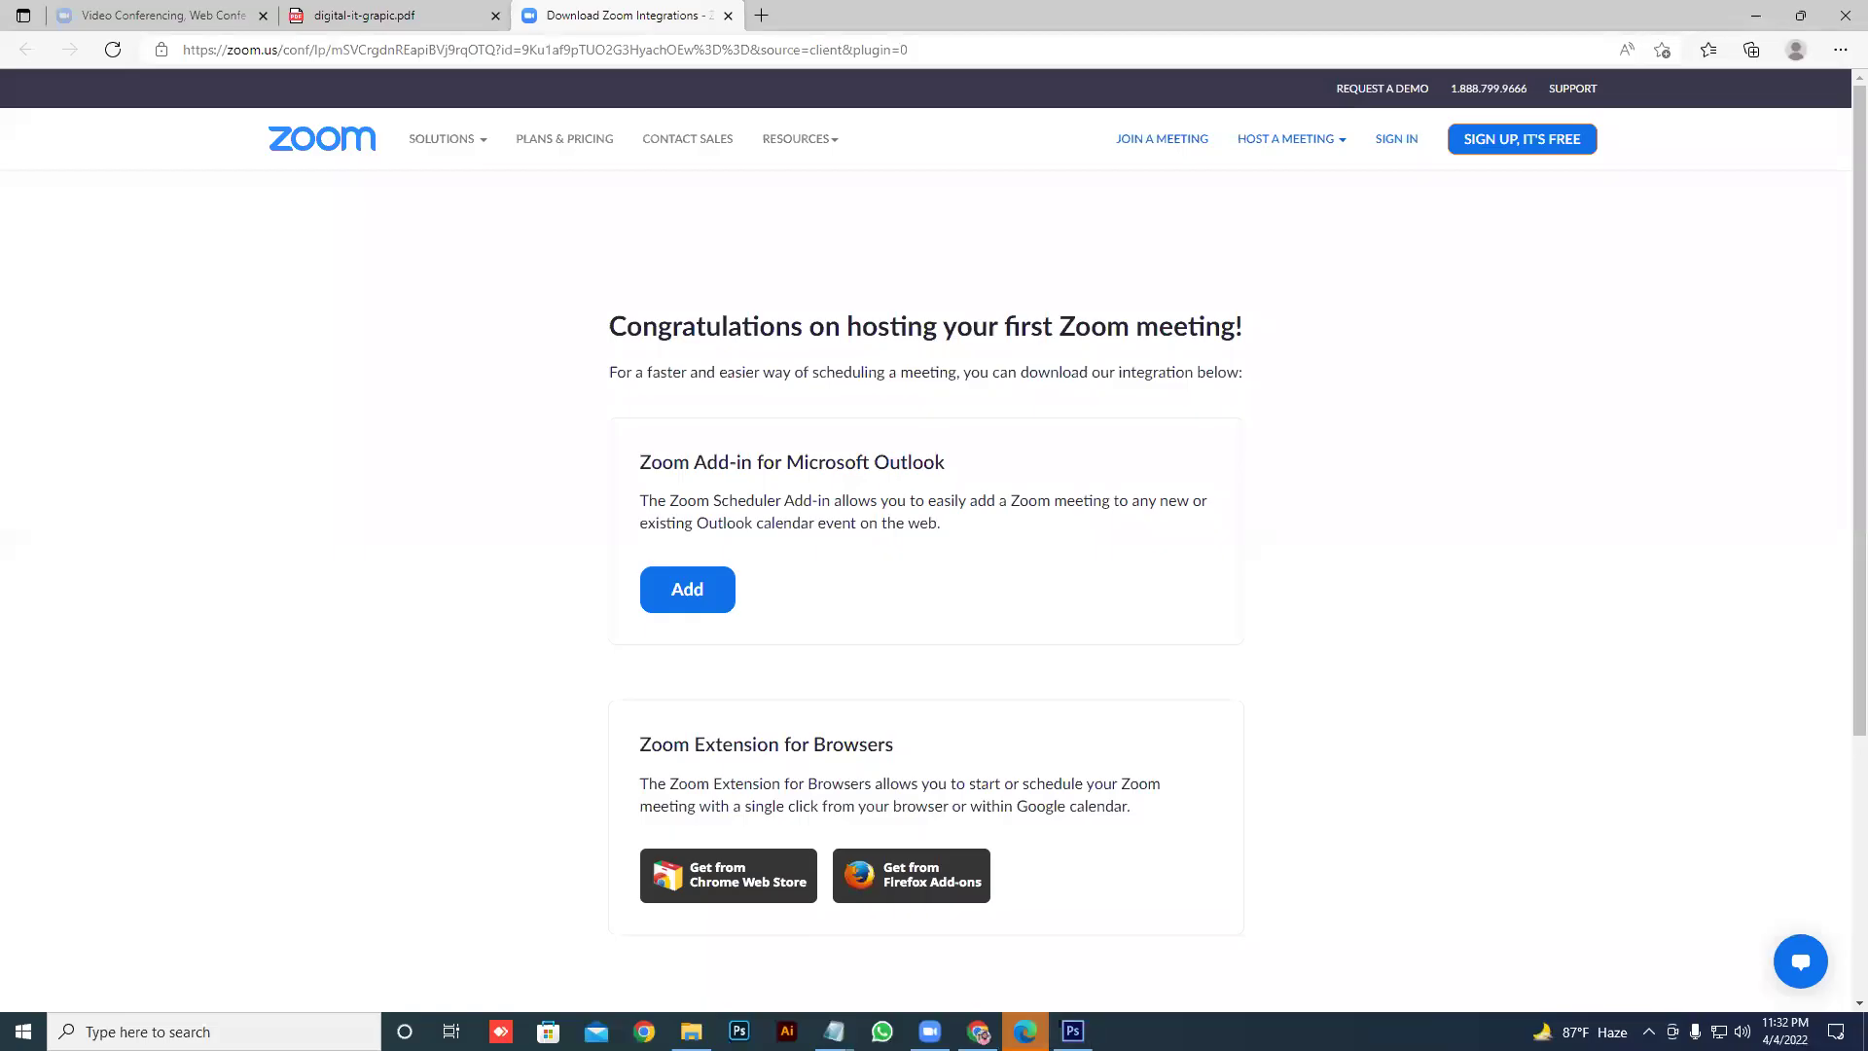
{"action": "left_click", "coordinate": [376, 10]}
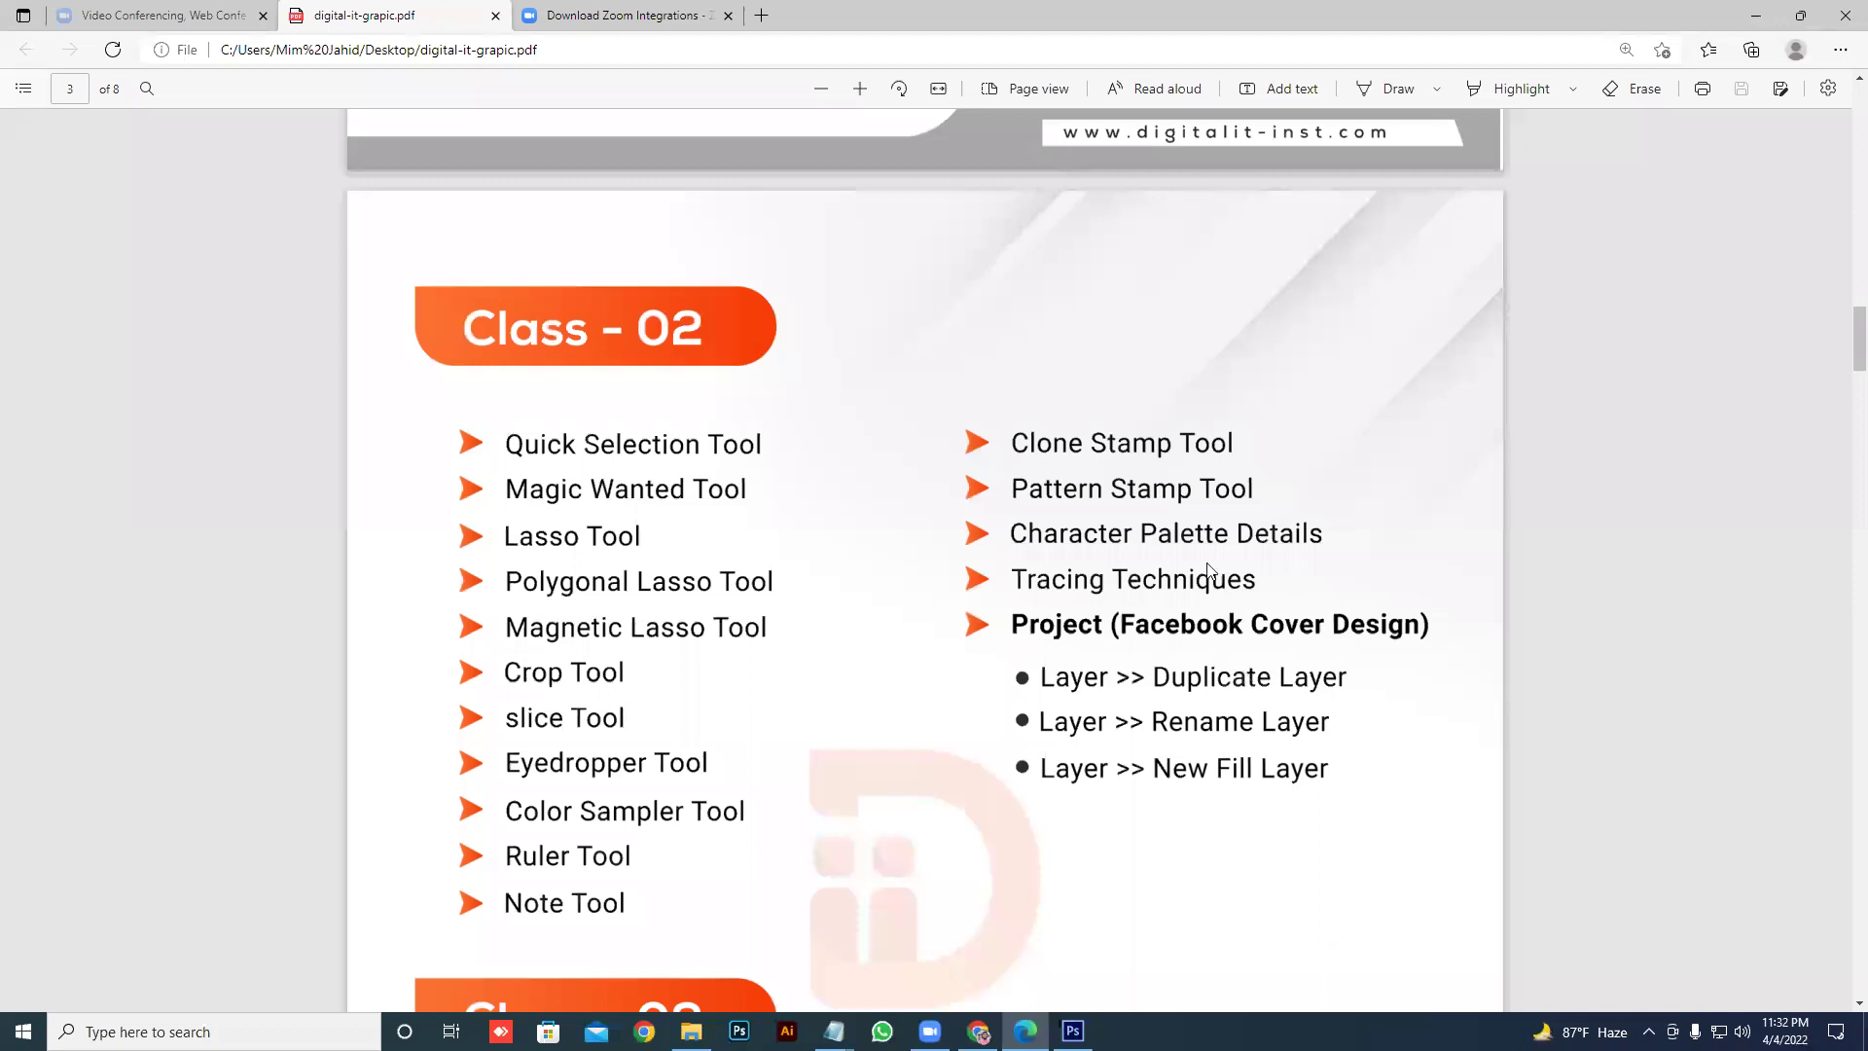
{"action": "left_click", "coordinate": [1073, 1032]}
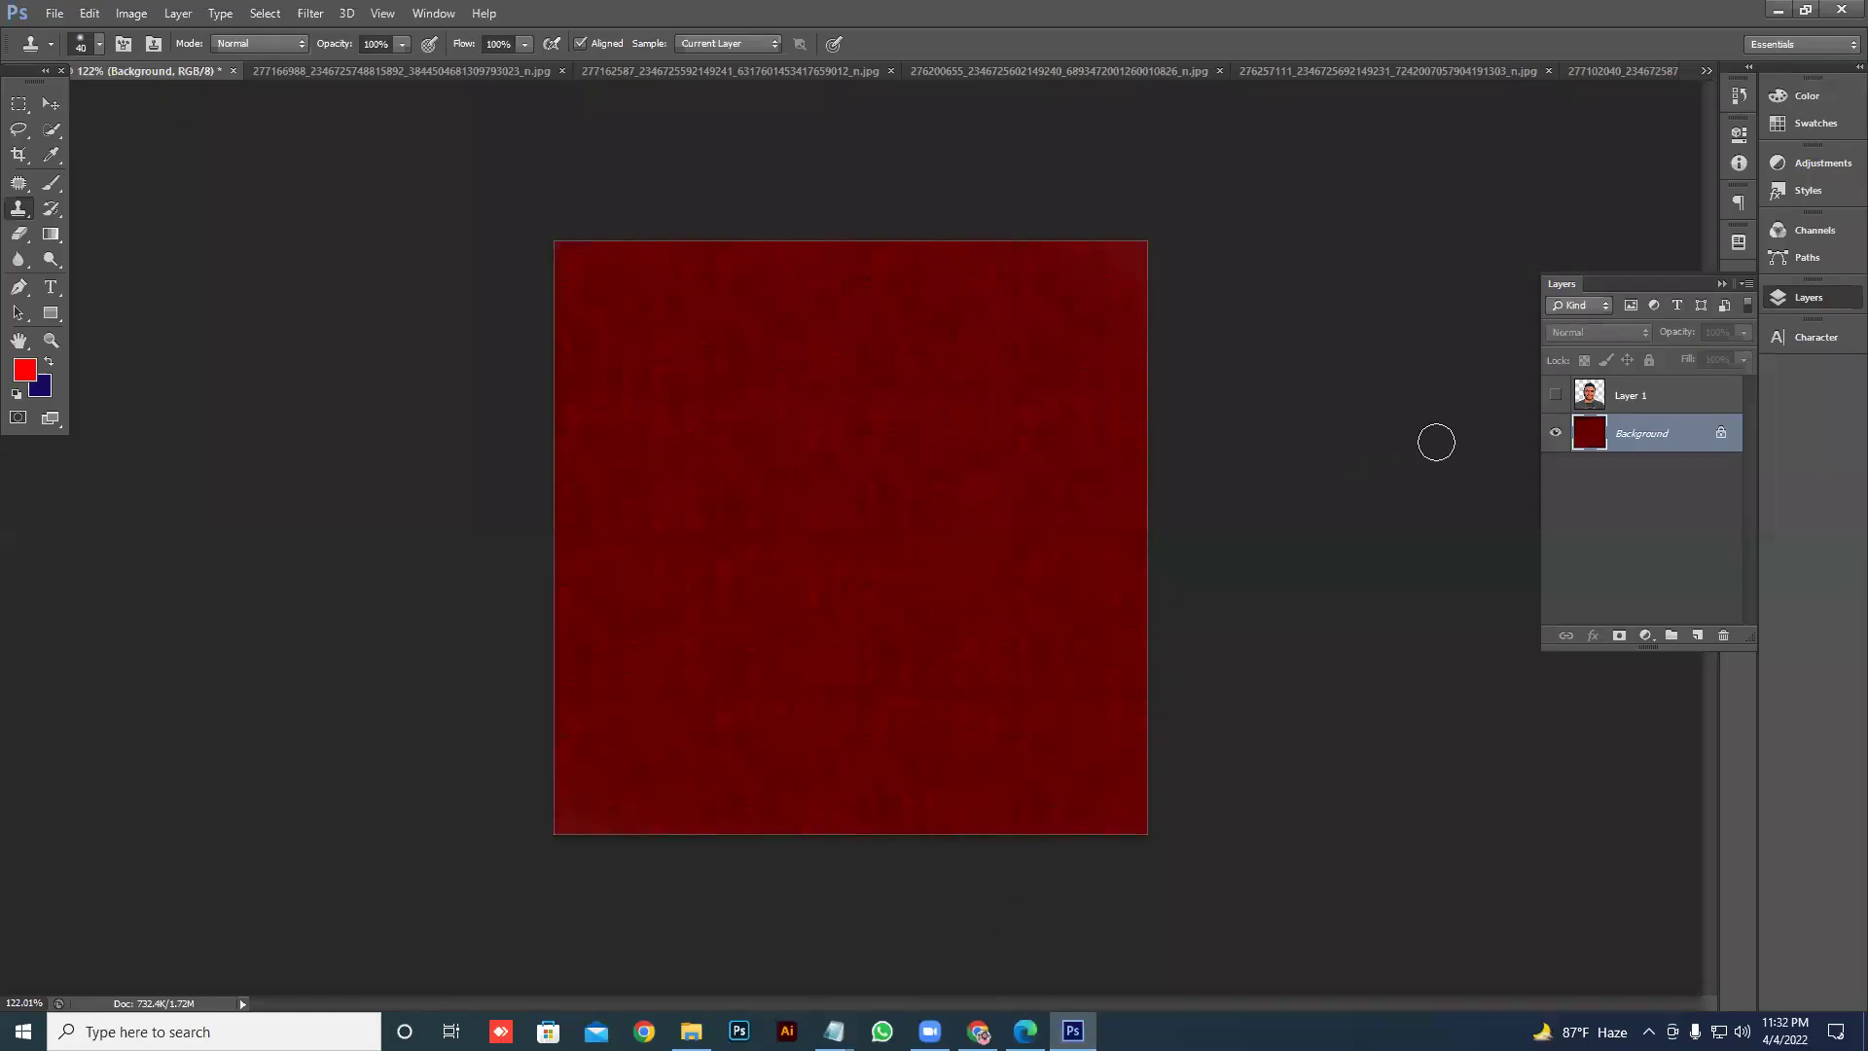
- Reset colours to default black and white, fill the canvas white, and show the Character panel
{"action": "left_click", "coordinate": [16, 395]}
{"action": "key", "text": "ctrl+BackSpace"}
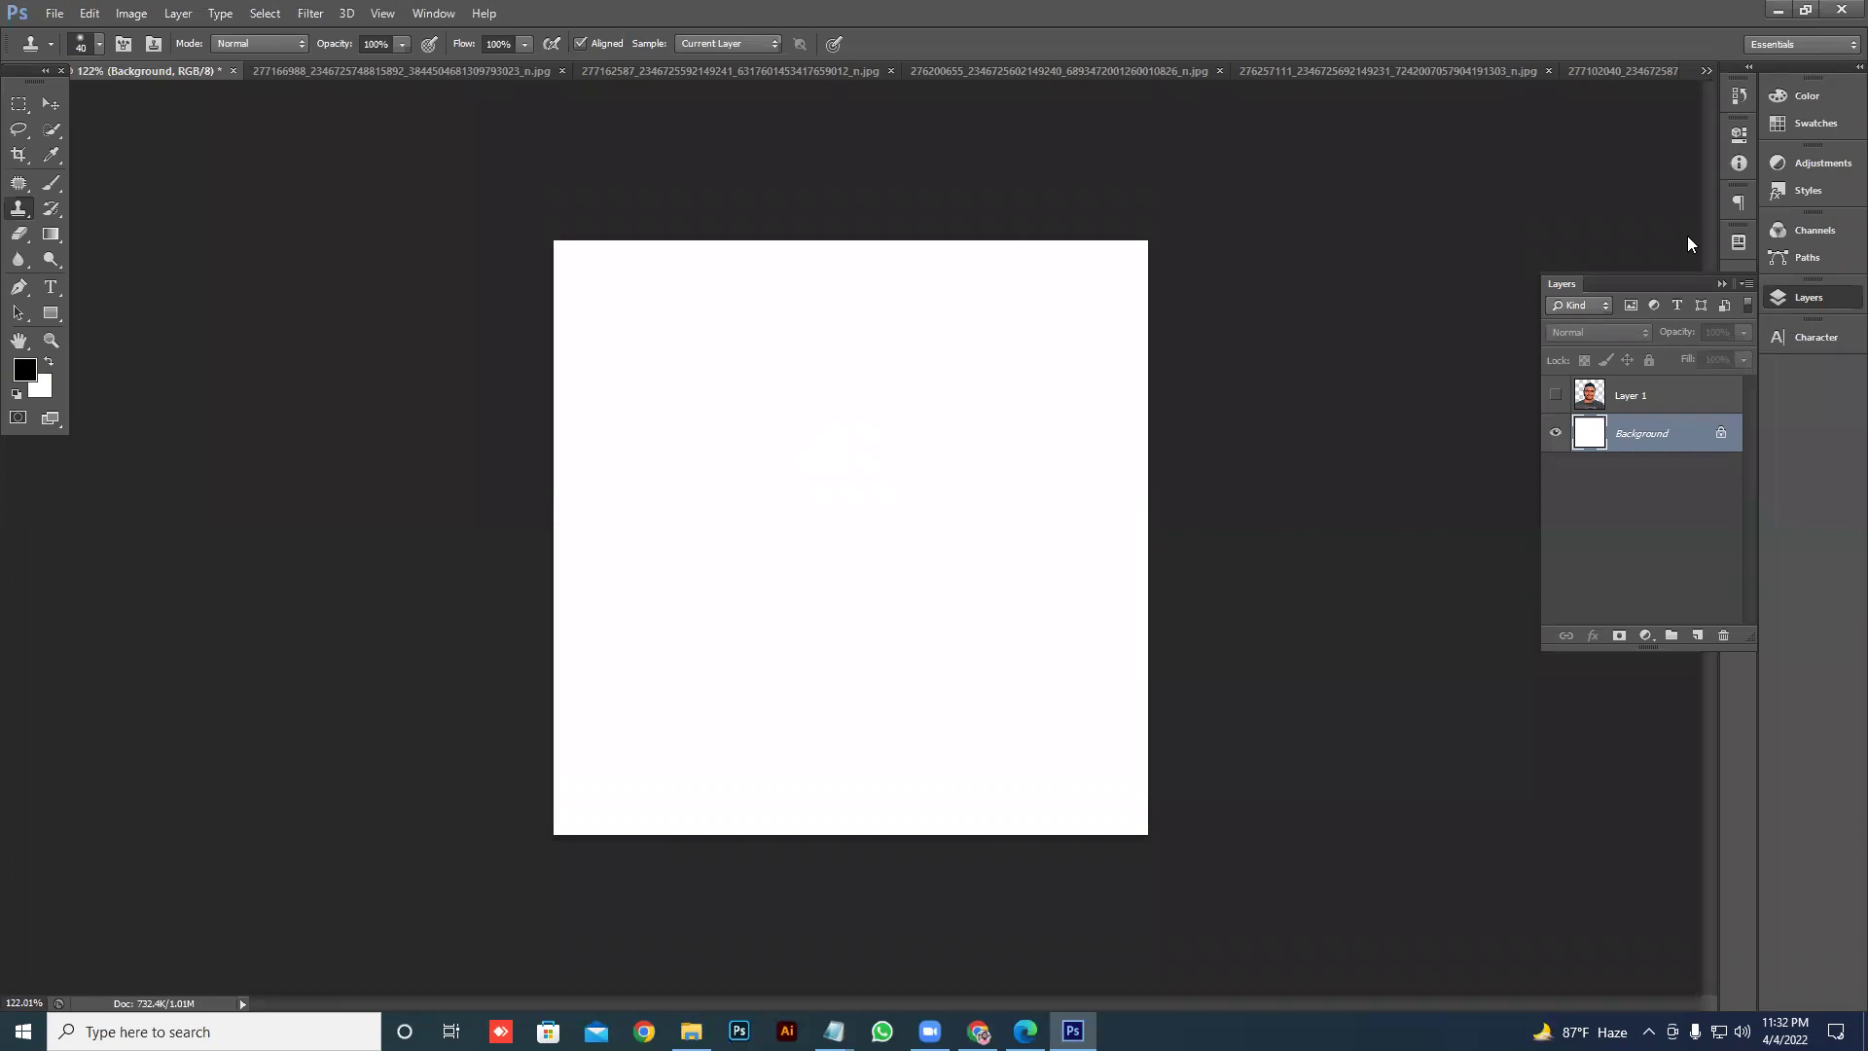
{"action": "left_click_drag", "start_coordinate": [1800, 335], "coordinate": [1419, 203]}
{"action": "left_click", "coordinate": [1419, 203]}
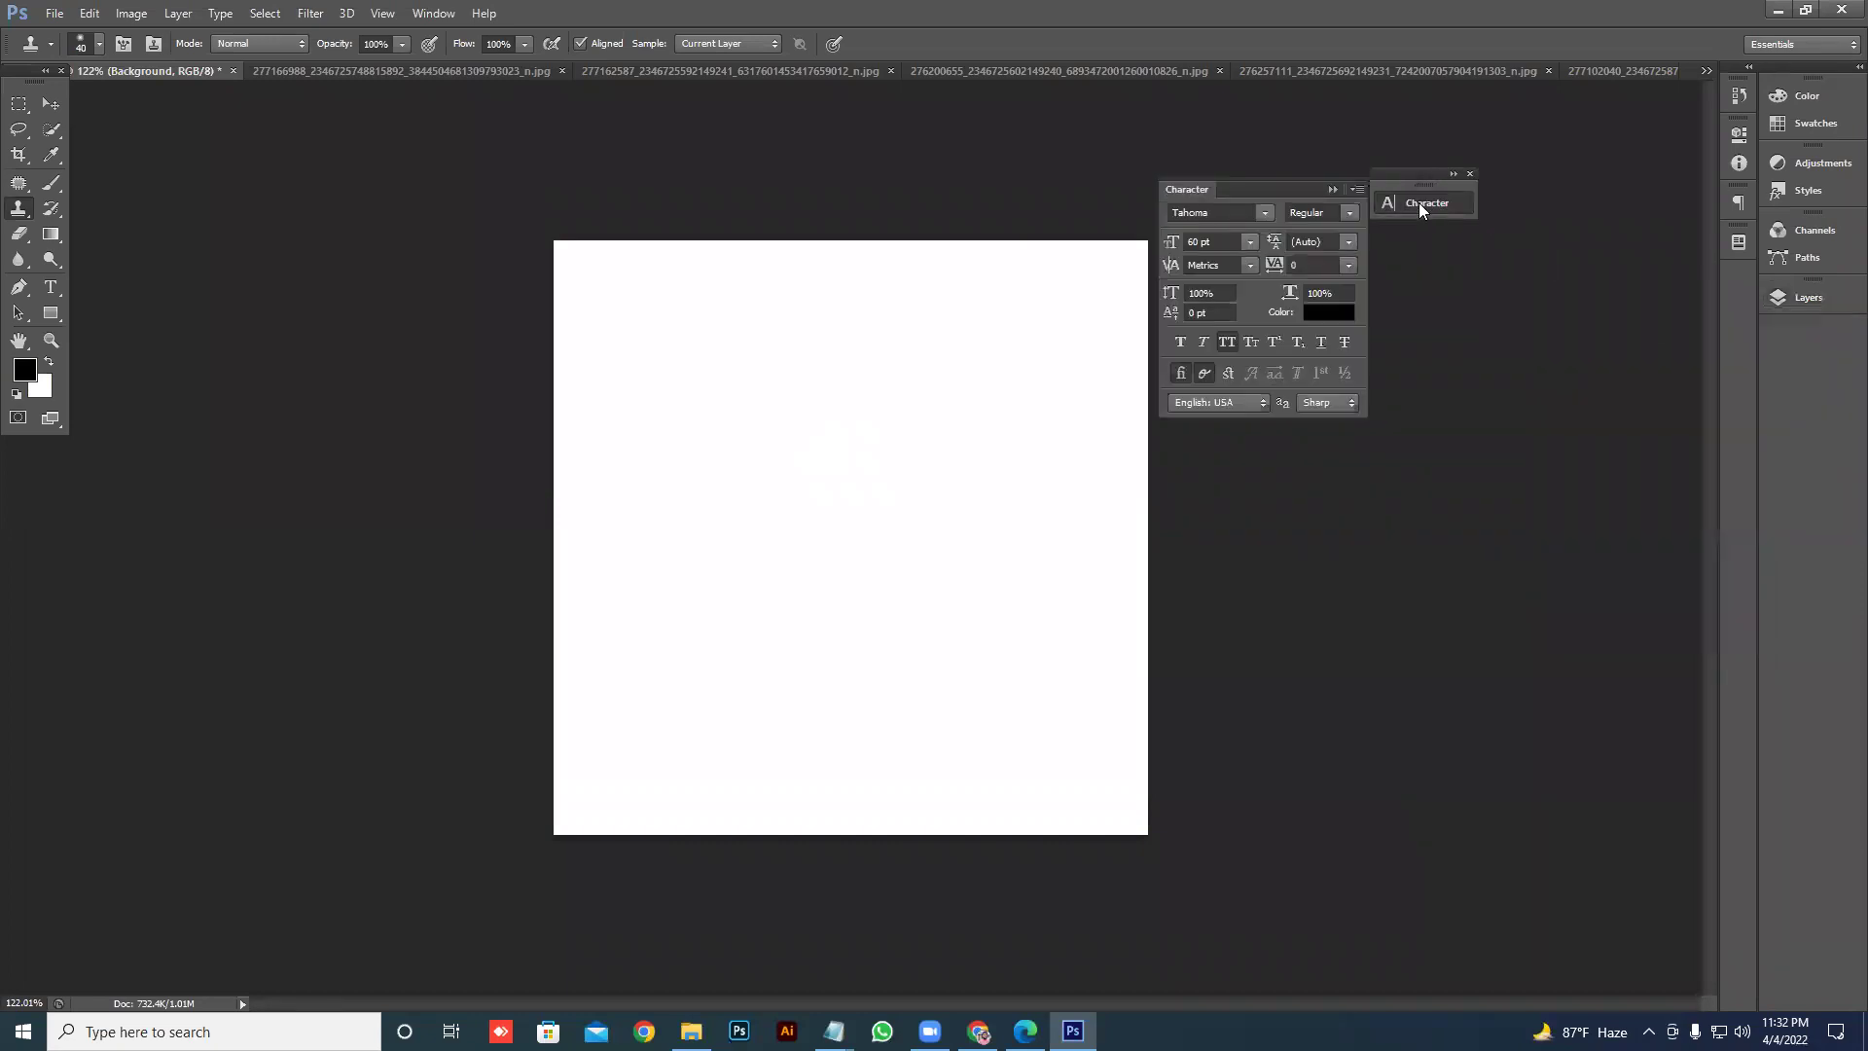
{"action": "left_click", "coordinate": [1469, 174]}
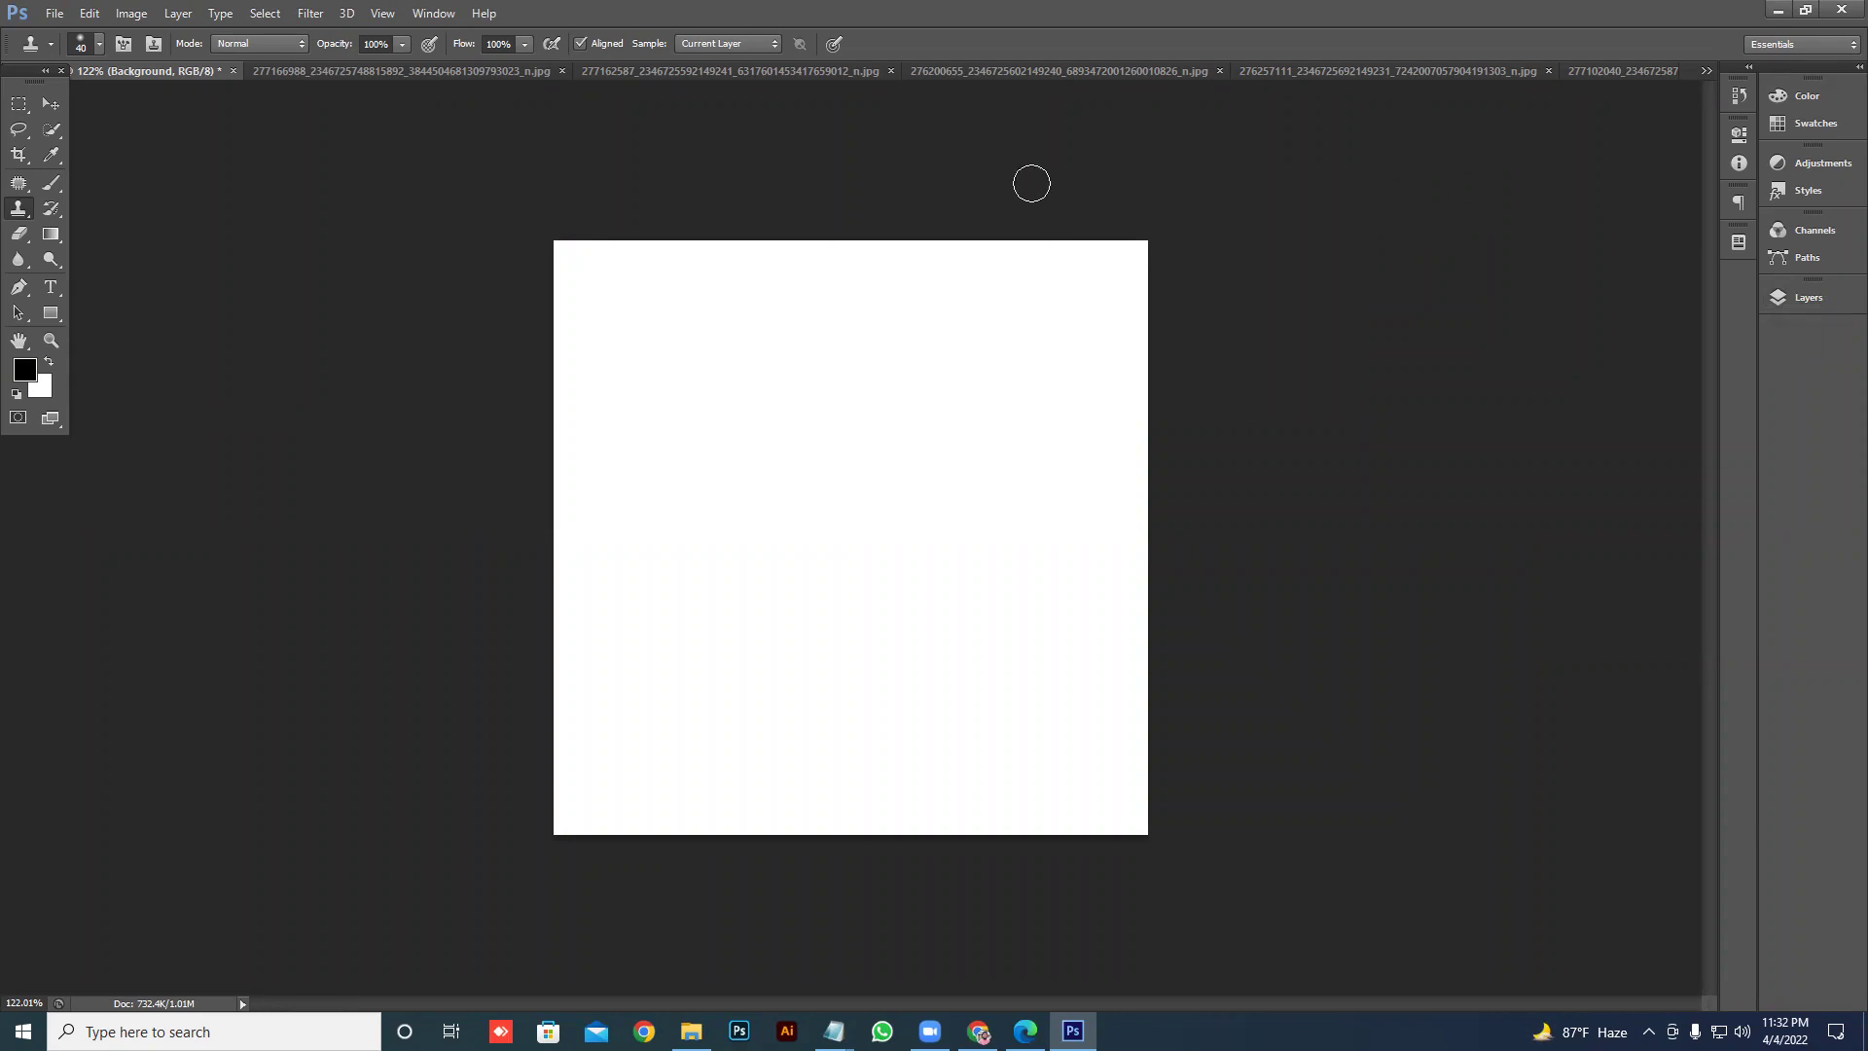
{"action": "left_click", "coordinate": [440, 13]}
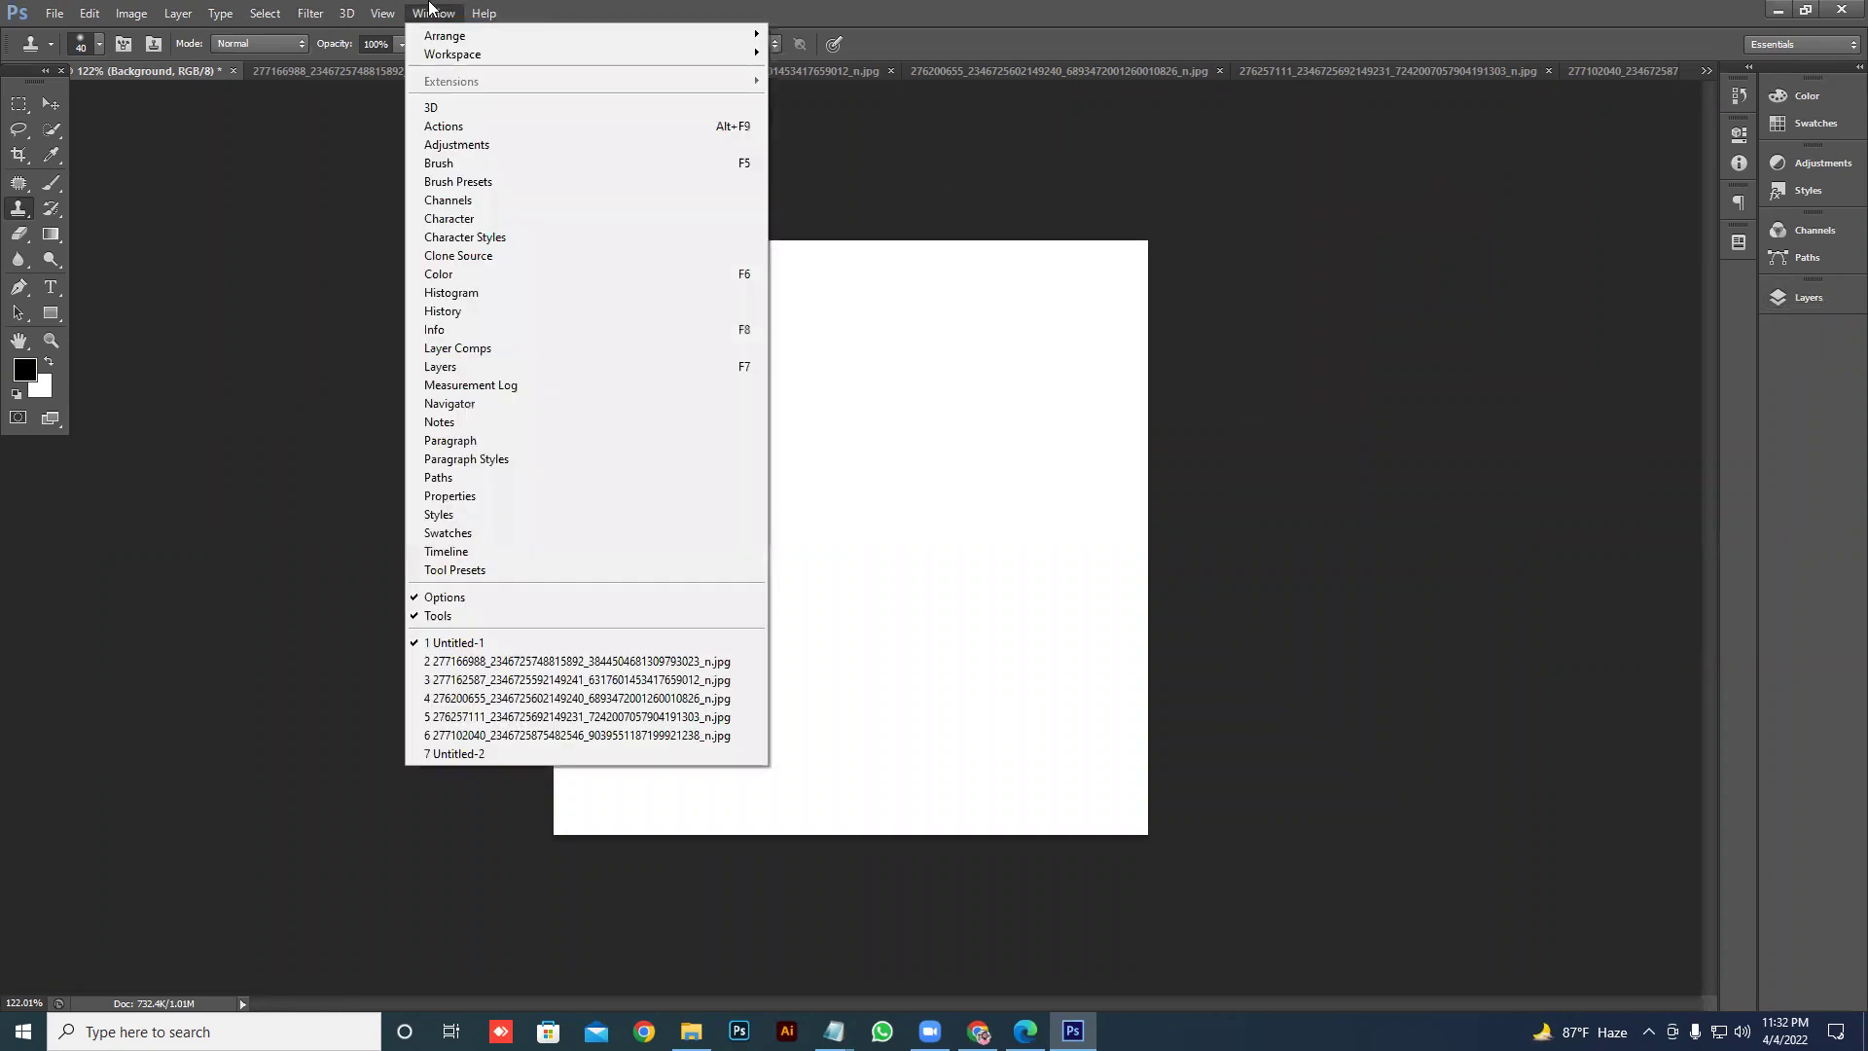
{"action": "left_click", "coordinate": [493, 222]}
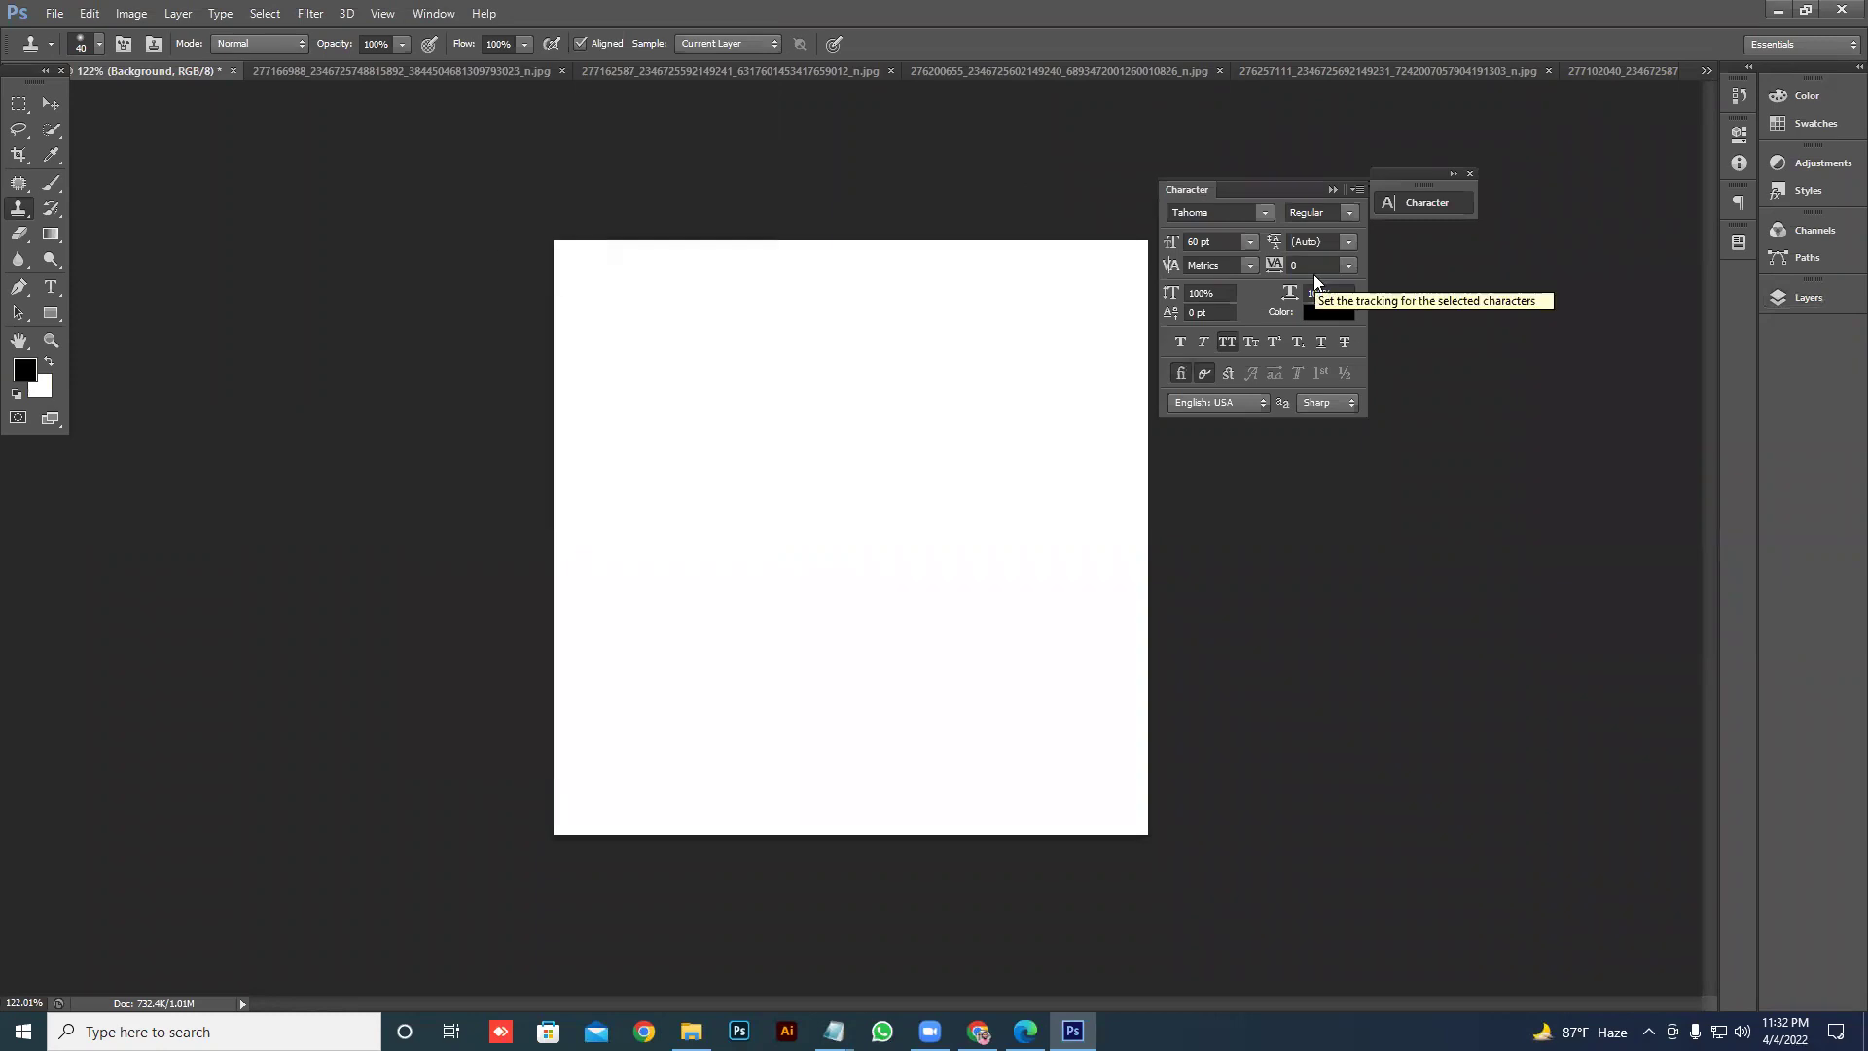
- Start a horizontal text line on the canvas and type 'sdf'
{"action": "left_click", "coordinate": [46, 284]}
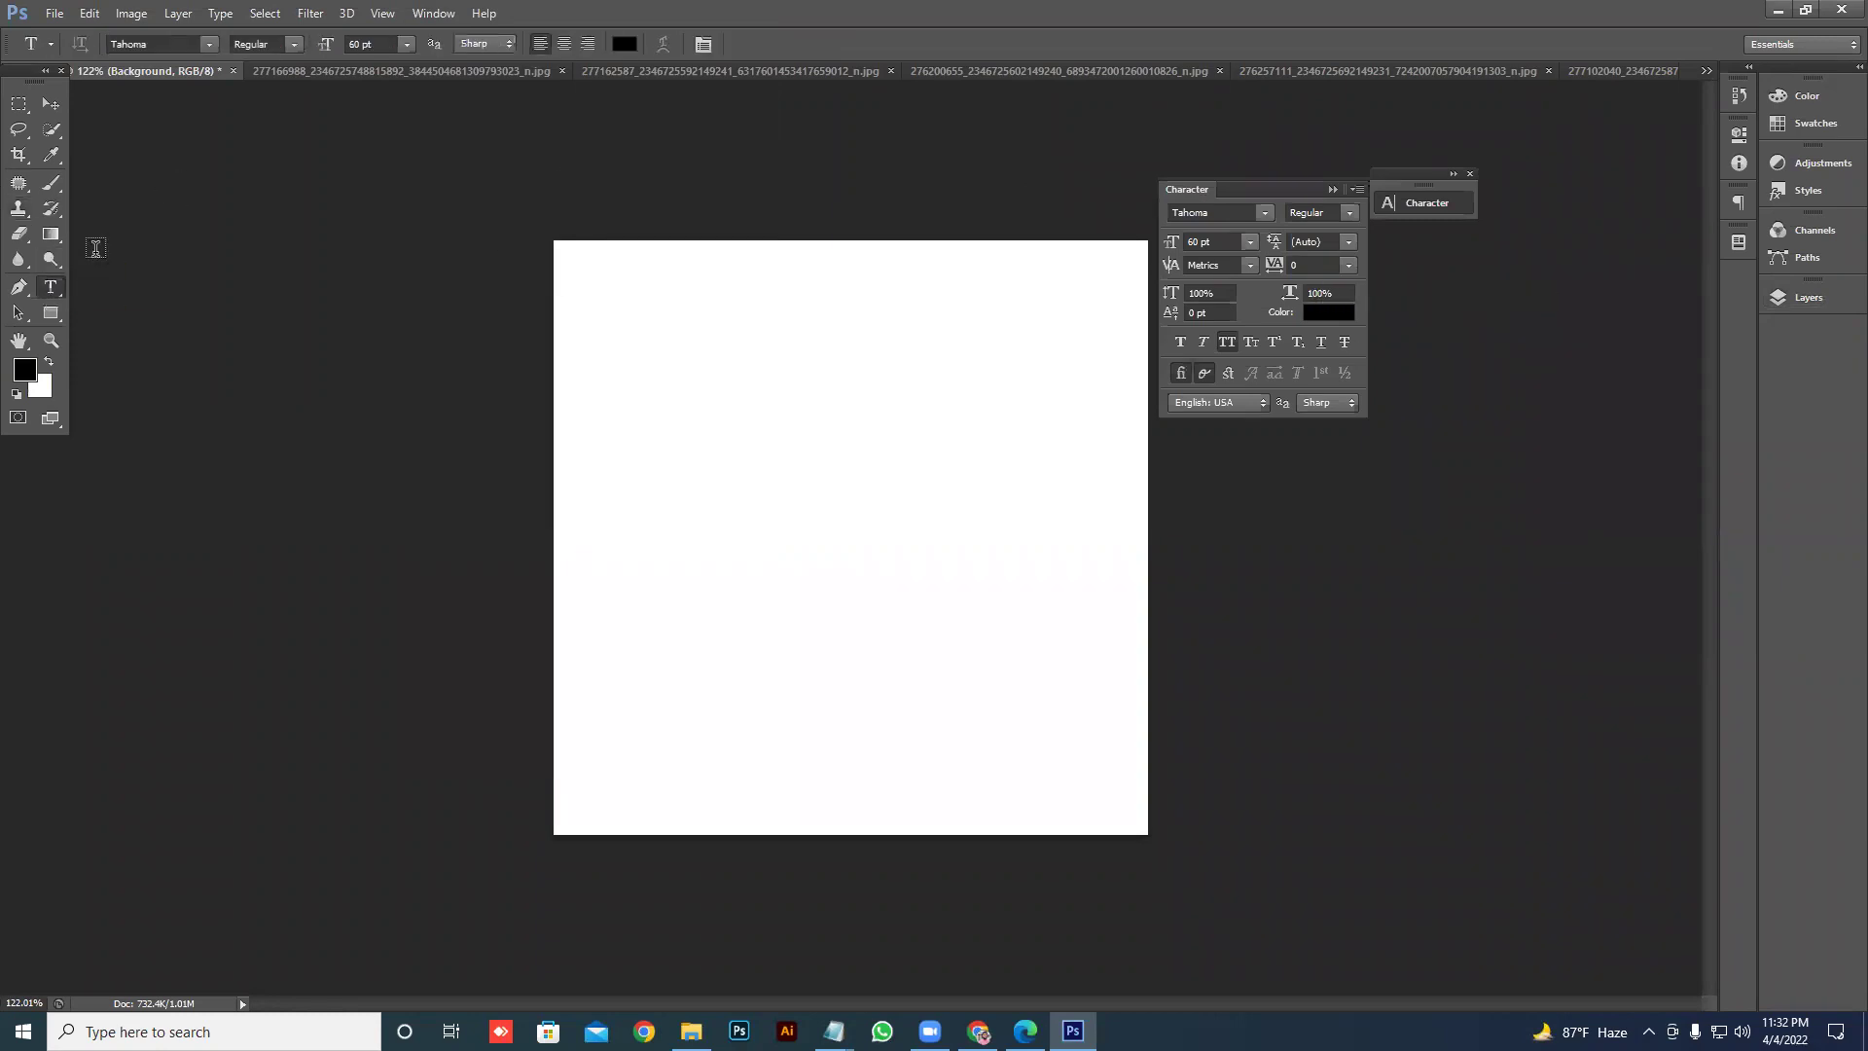
{"action": "left_click", "coordinate": [619, 373]}
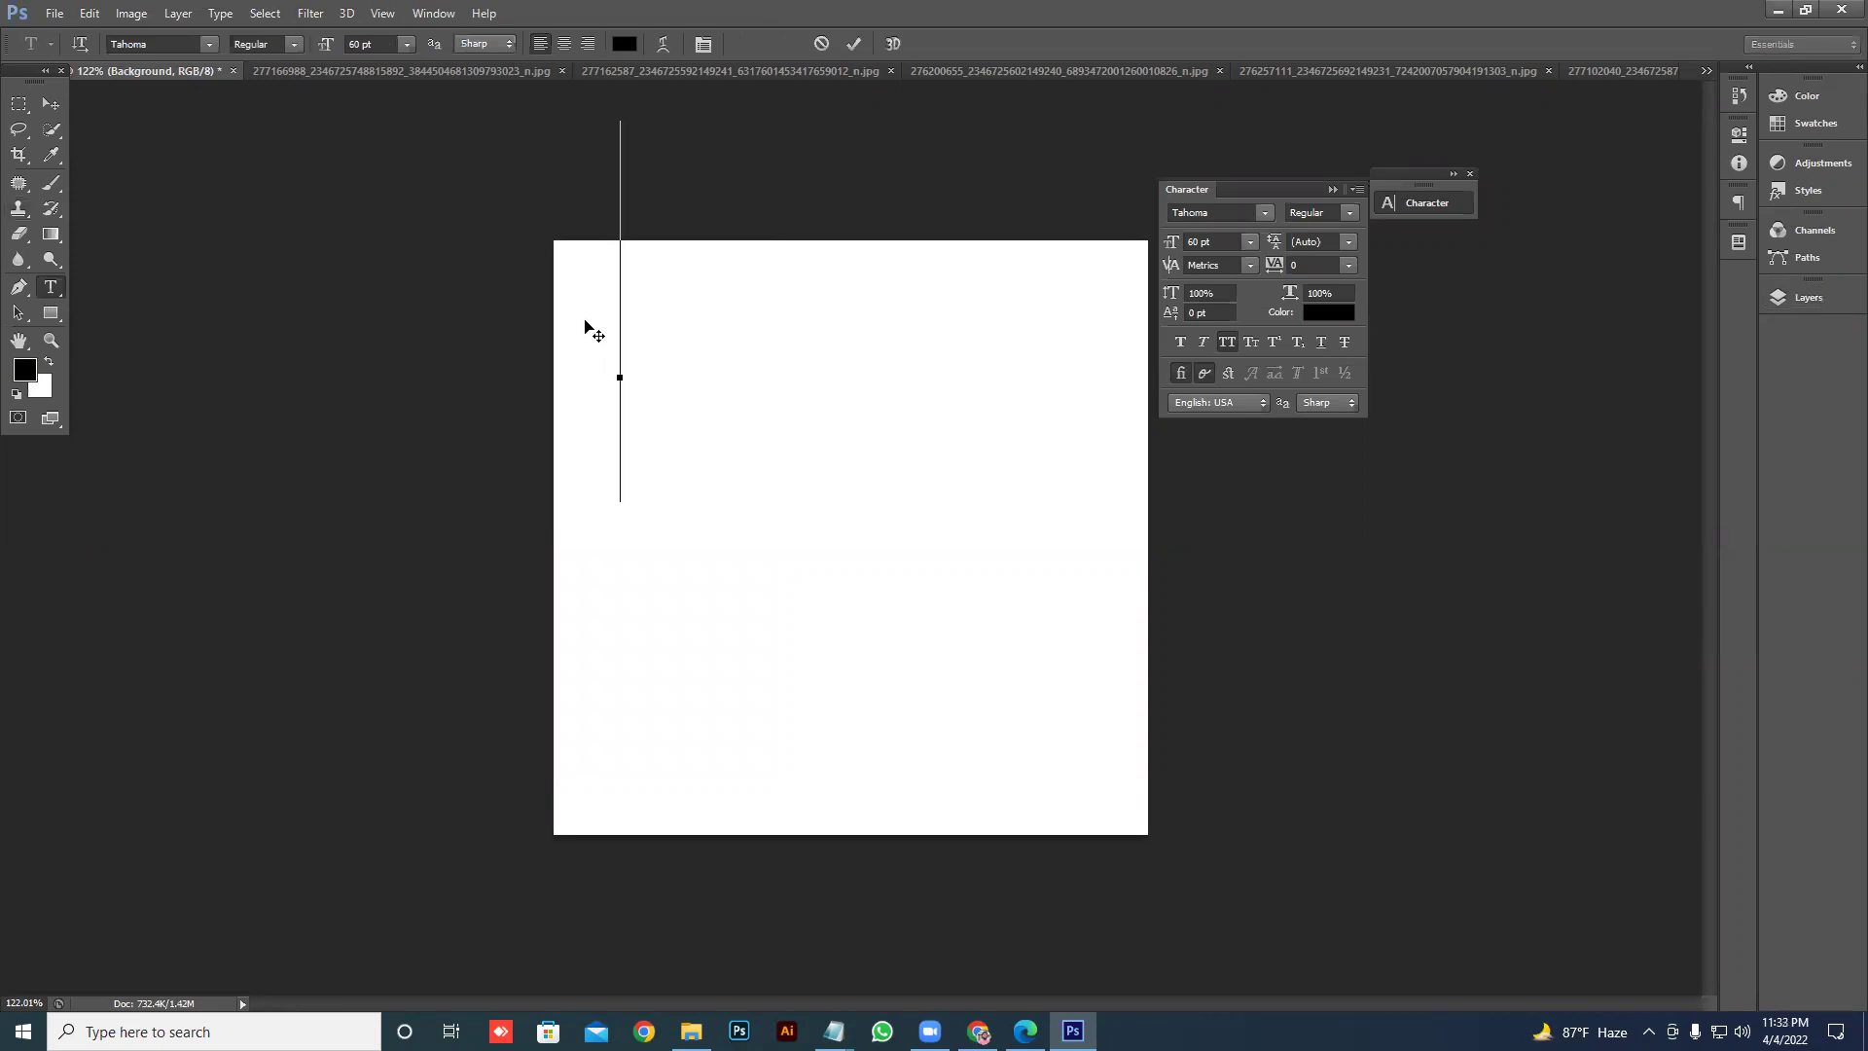
{"action": "type", "text": "sdf"}
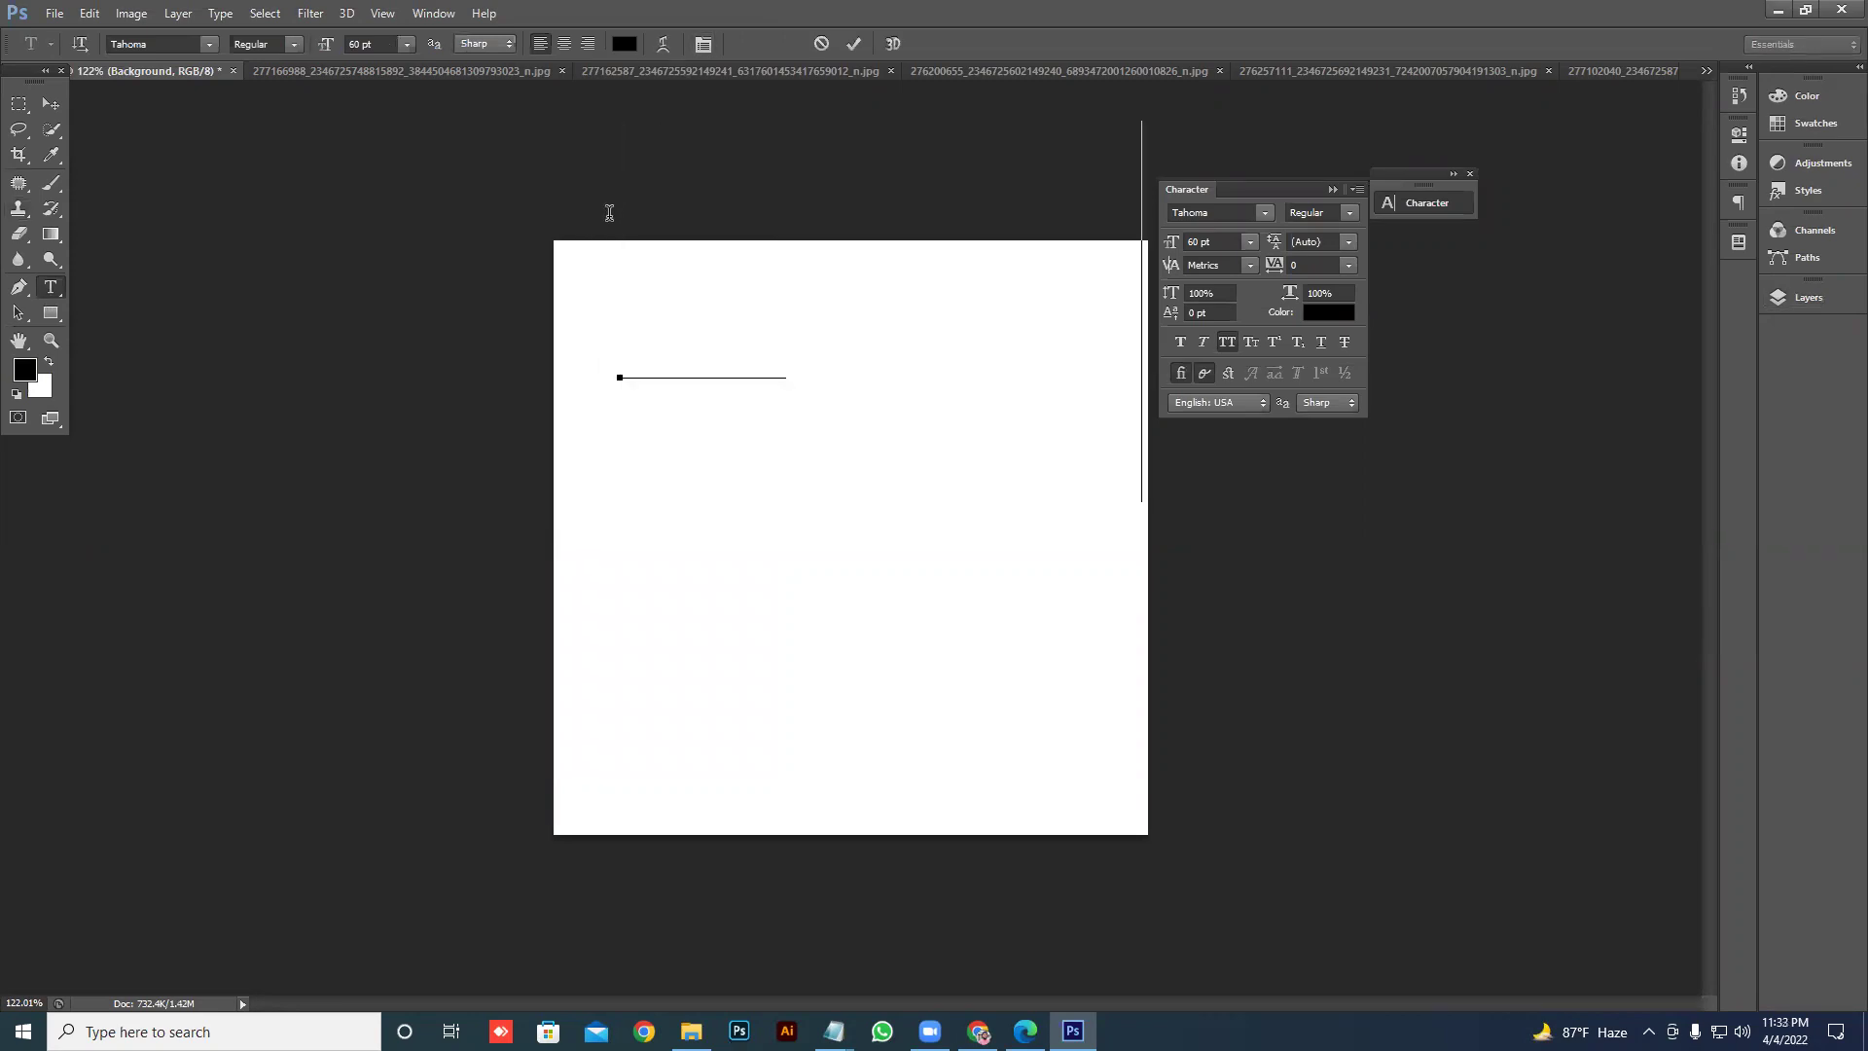
- Discard the 'sdf' text and create a new 1500 × 1500 pixel document
{"action": "left_click", "coordinate": [821, 44]}
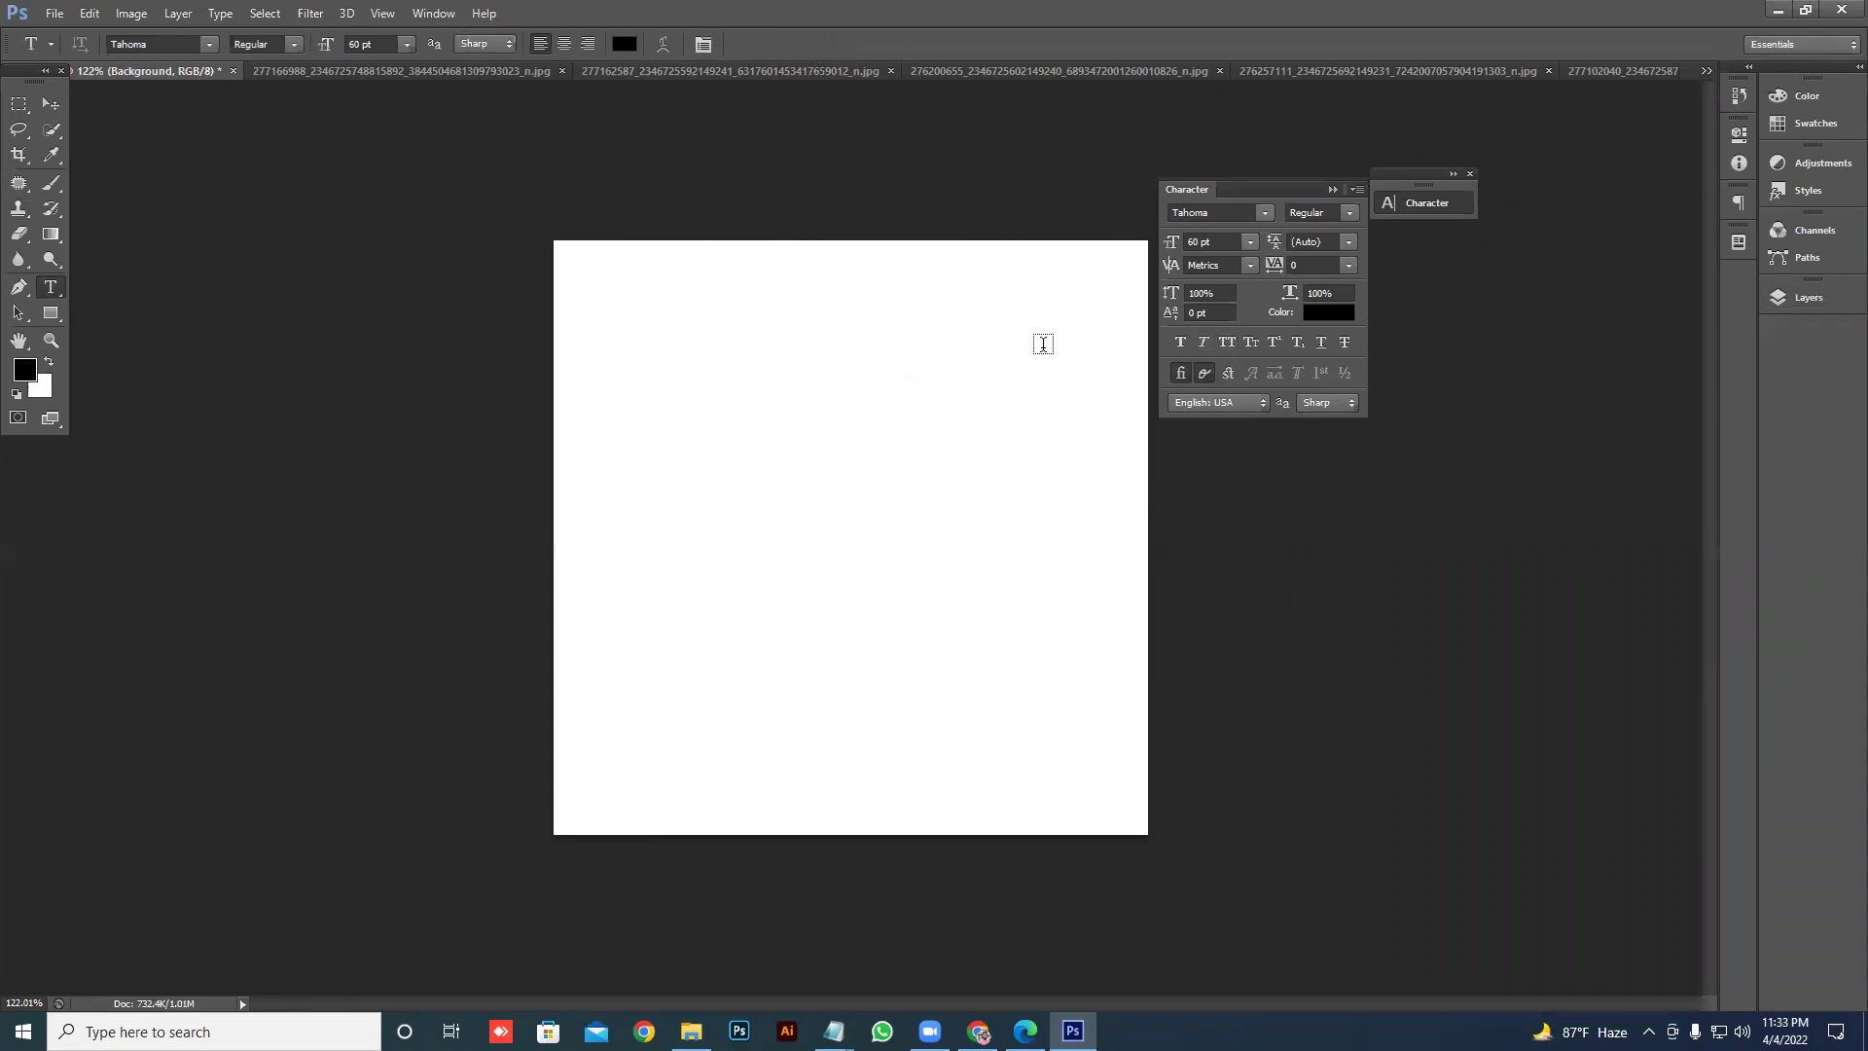
{"action": "scroll", "coordinate": [988, 321], "scroll_direction": "down", "scroll_amount": 2}
{"action": "left_click", "coordinate": [54, 13]}
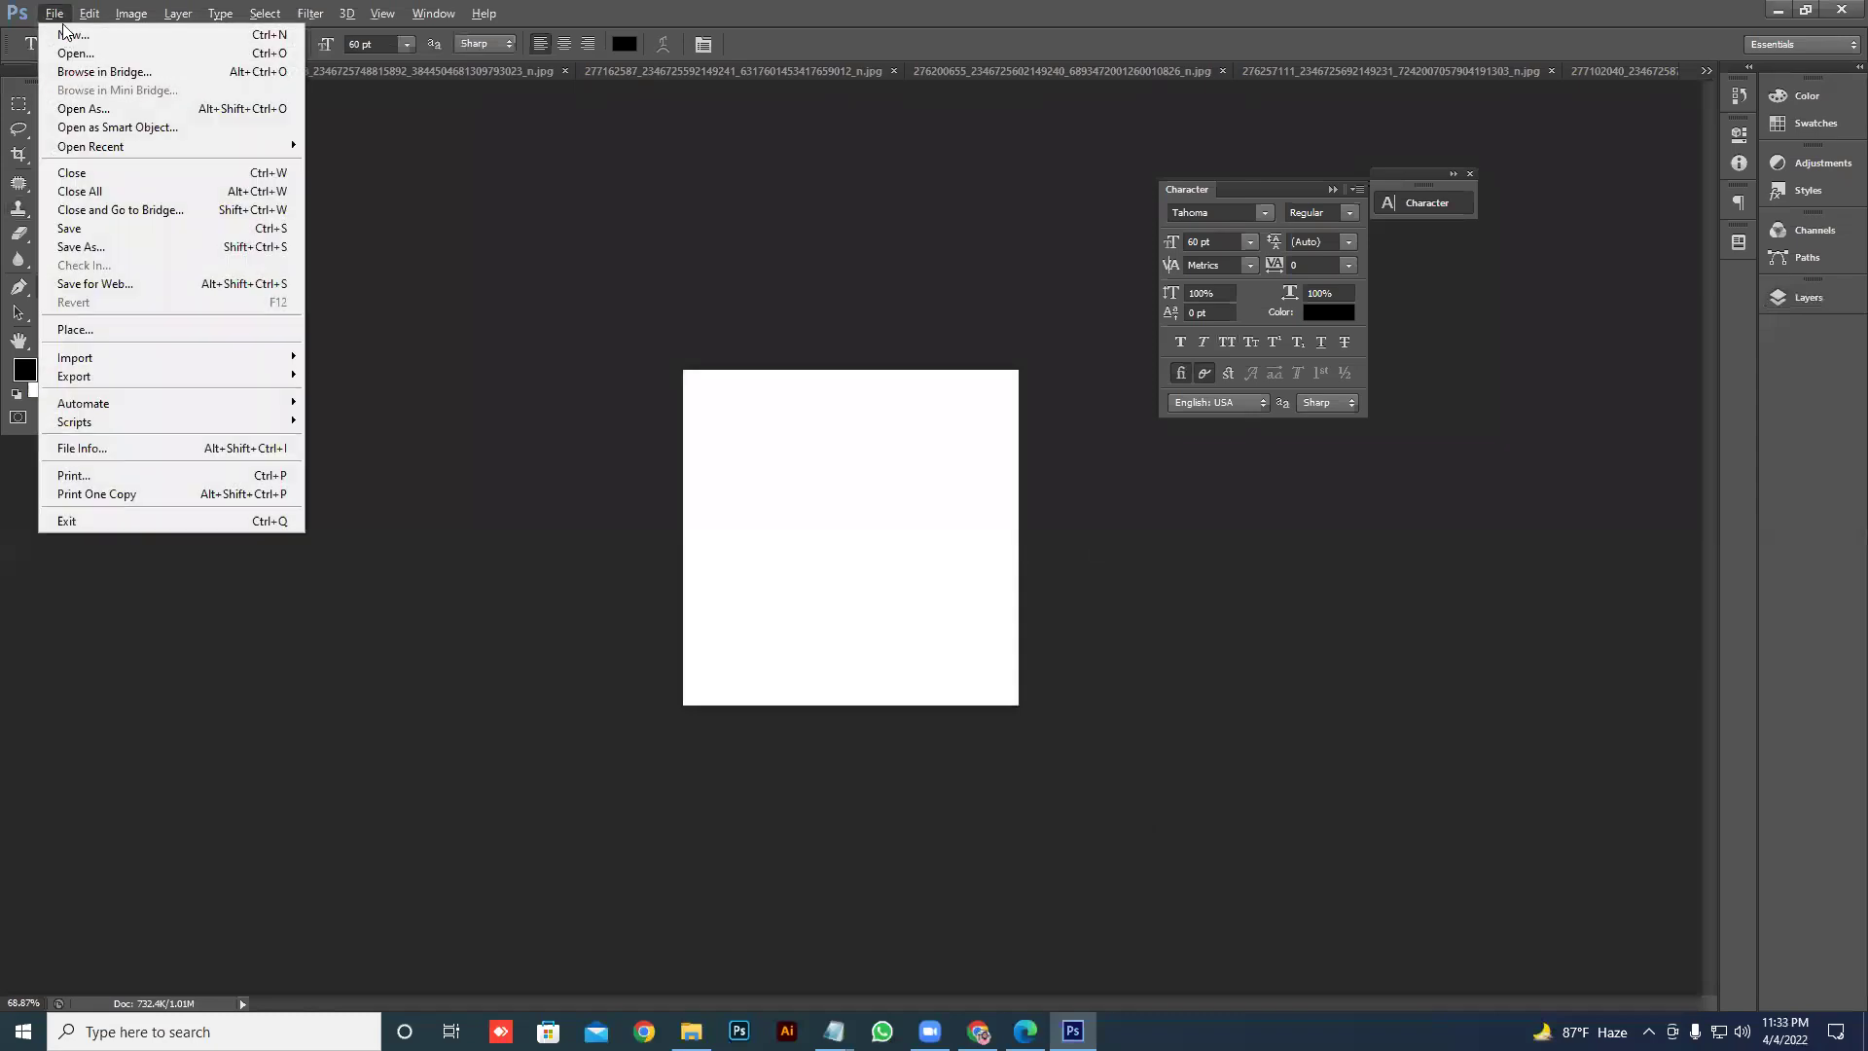
{"action": "left_click", "coordinate": [70, 40]}
{"action": "left_click", "coordinate": [605, 254]}
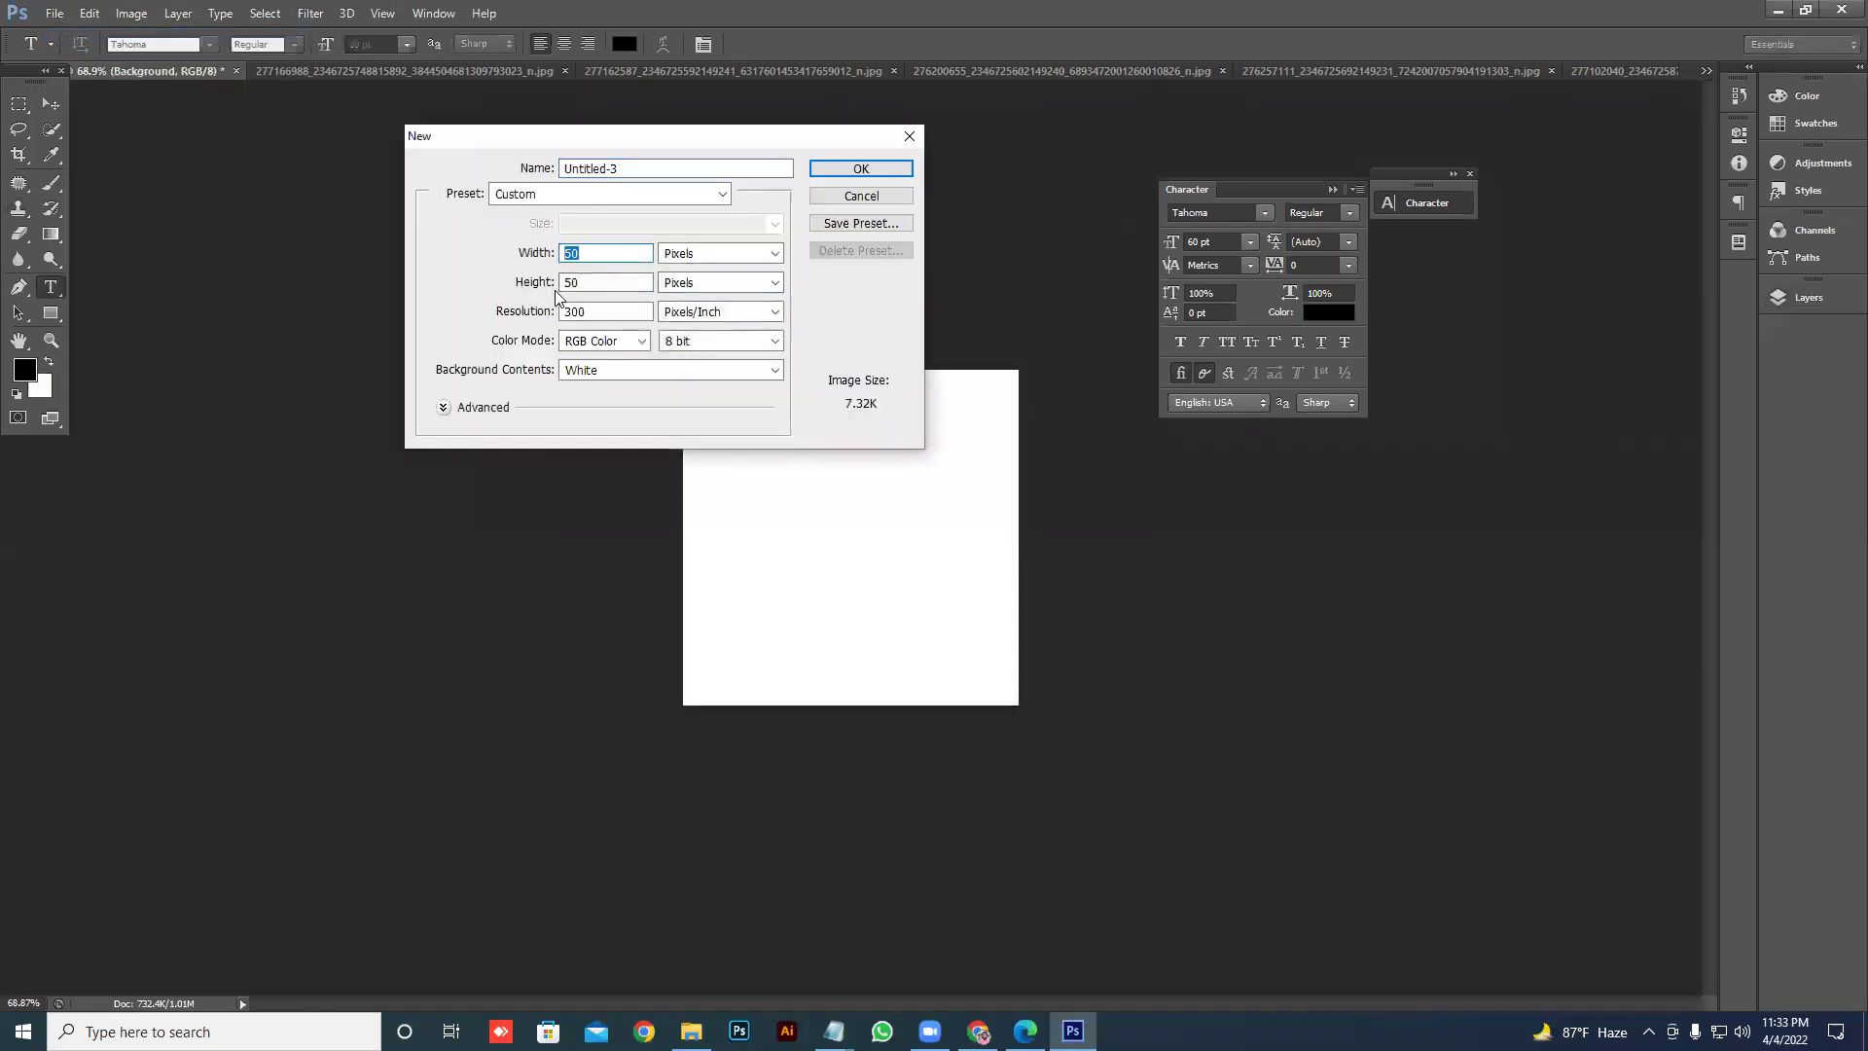
{"action": "type", "text": "1500"}
{"action": "double_click", "coordinate": [572, 280]}
{"action": "type", "text": "1500"}
{"action": "left_click", "coordinate": [856, 169]}
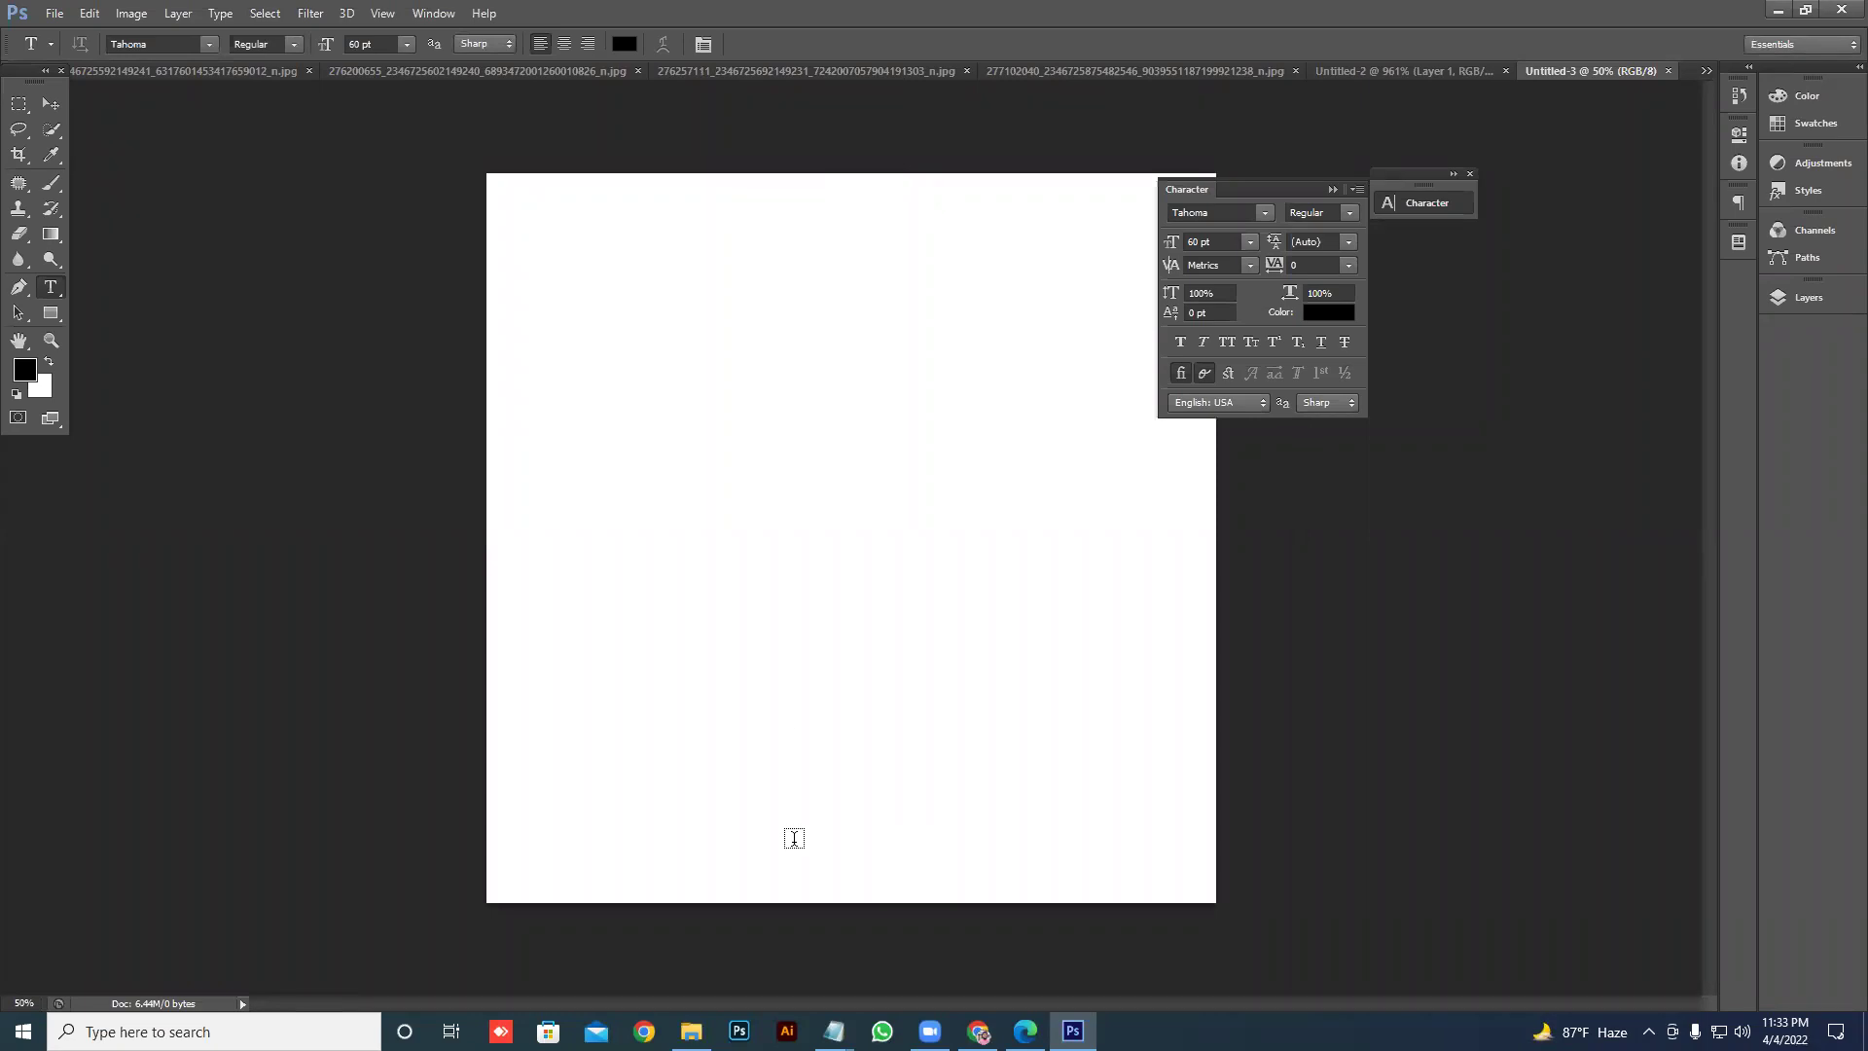
- Type the two-line title 'digital it' / 'institute' near the upper left and commit it
{"action": "left_click", "coordinate": [553, 371]}
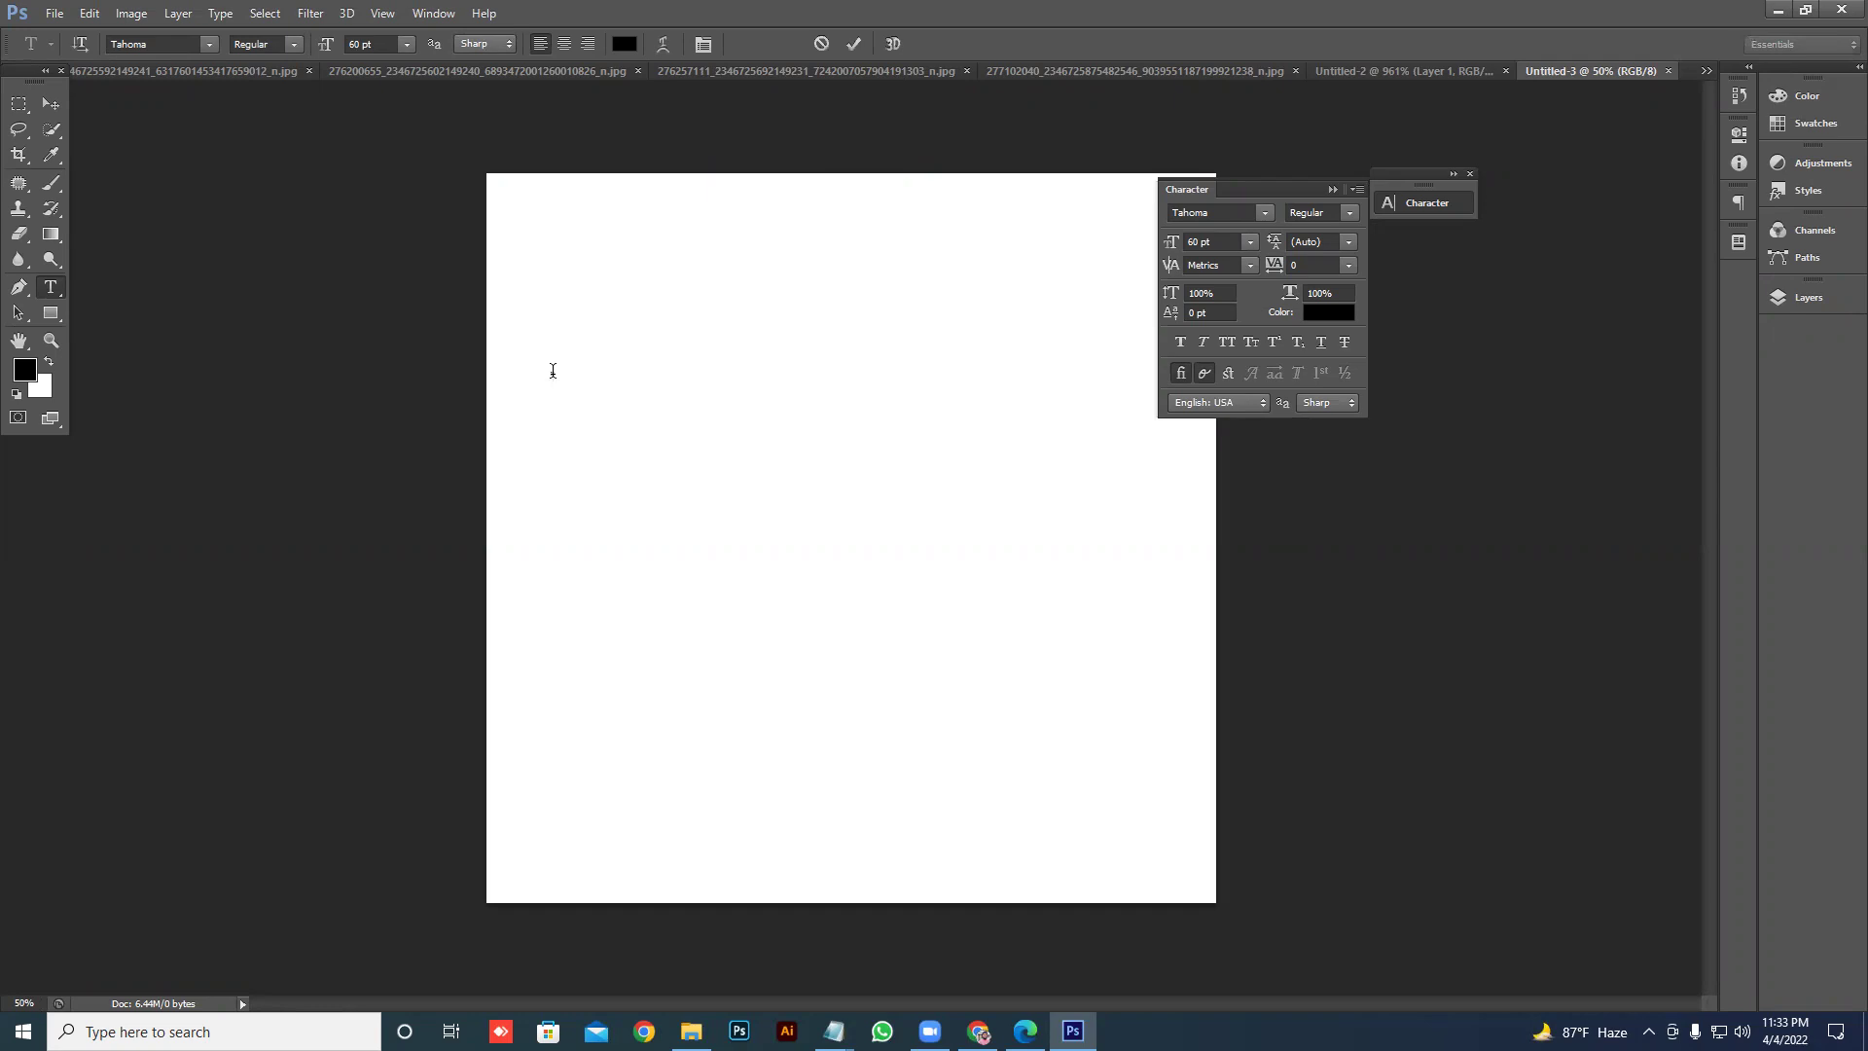
{"action": "type", "text": "DIGI"}
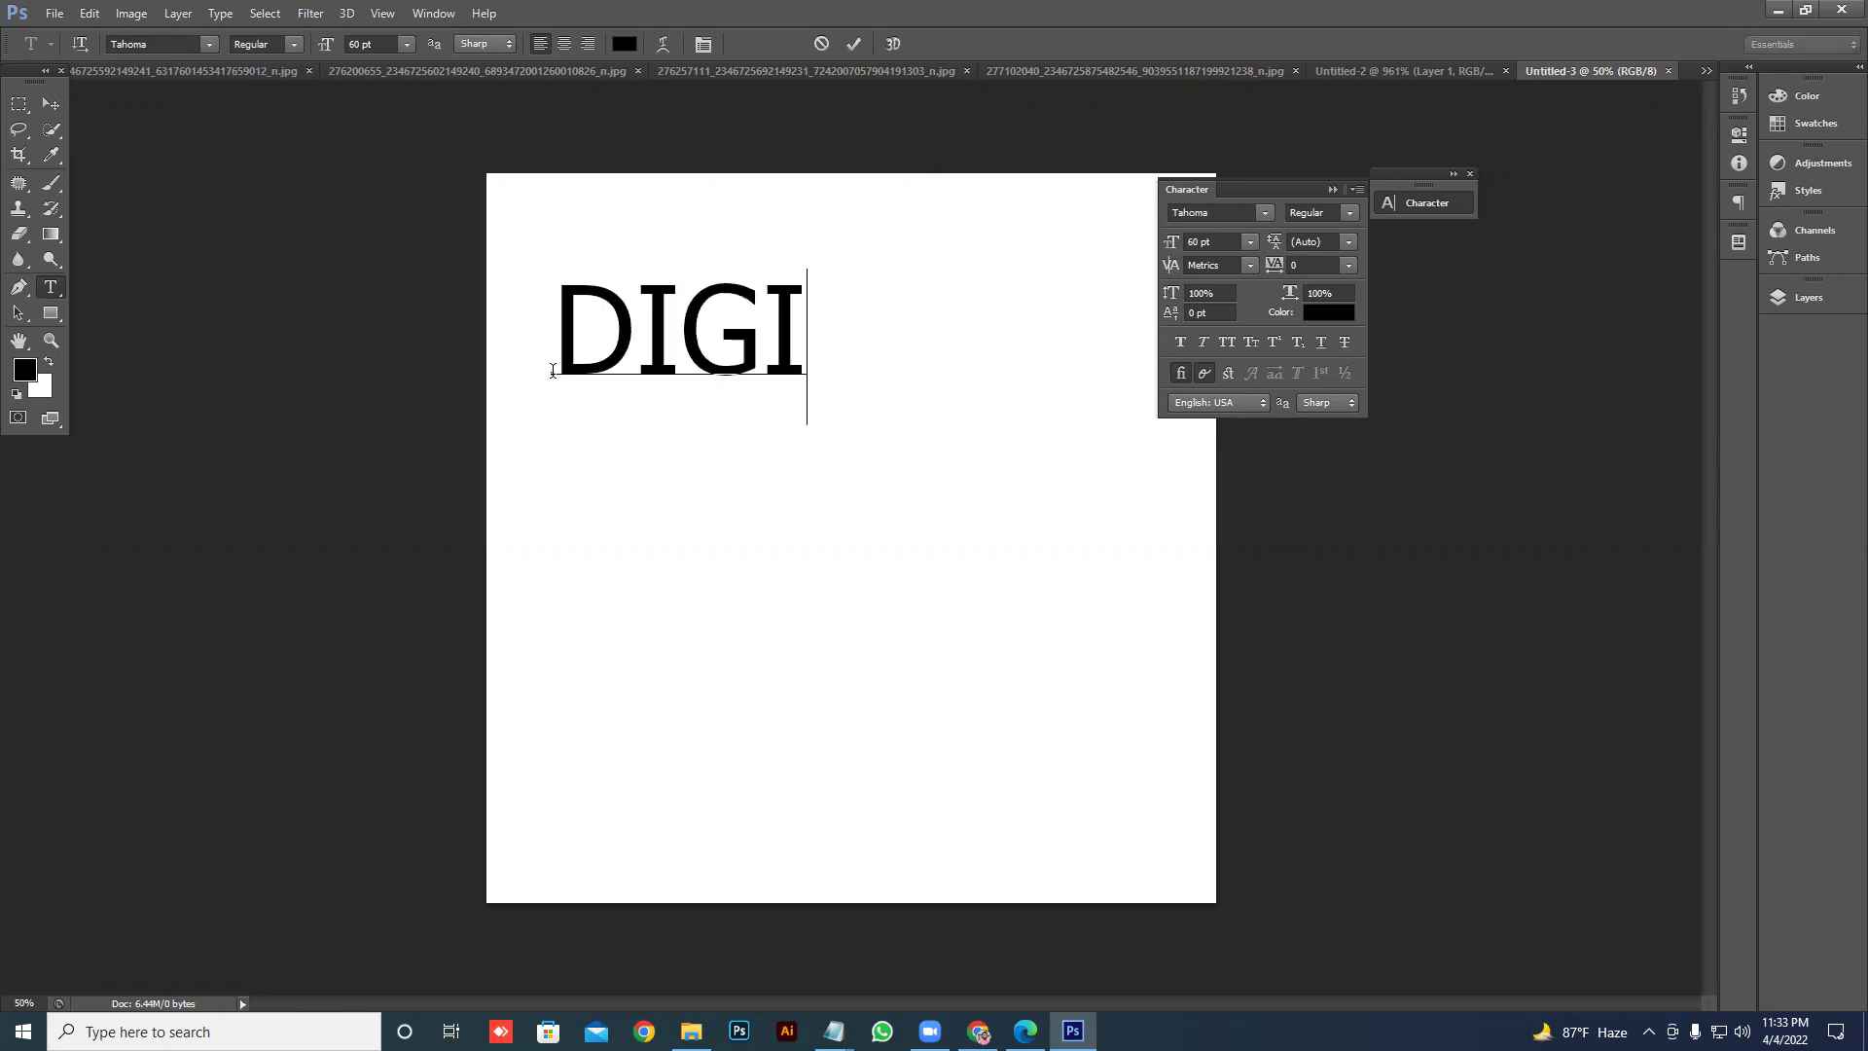
{"action": "key", "text": "BackSpace"}
{"action": "key", "text": "BackSpace"}
{"action": "key", "text": "BackSpace"}
{"action": "key", "text": "BackSpace"}
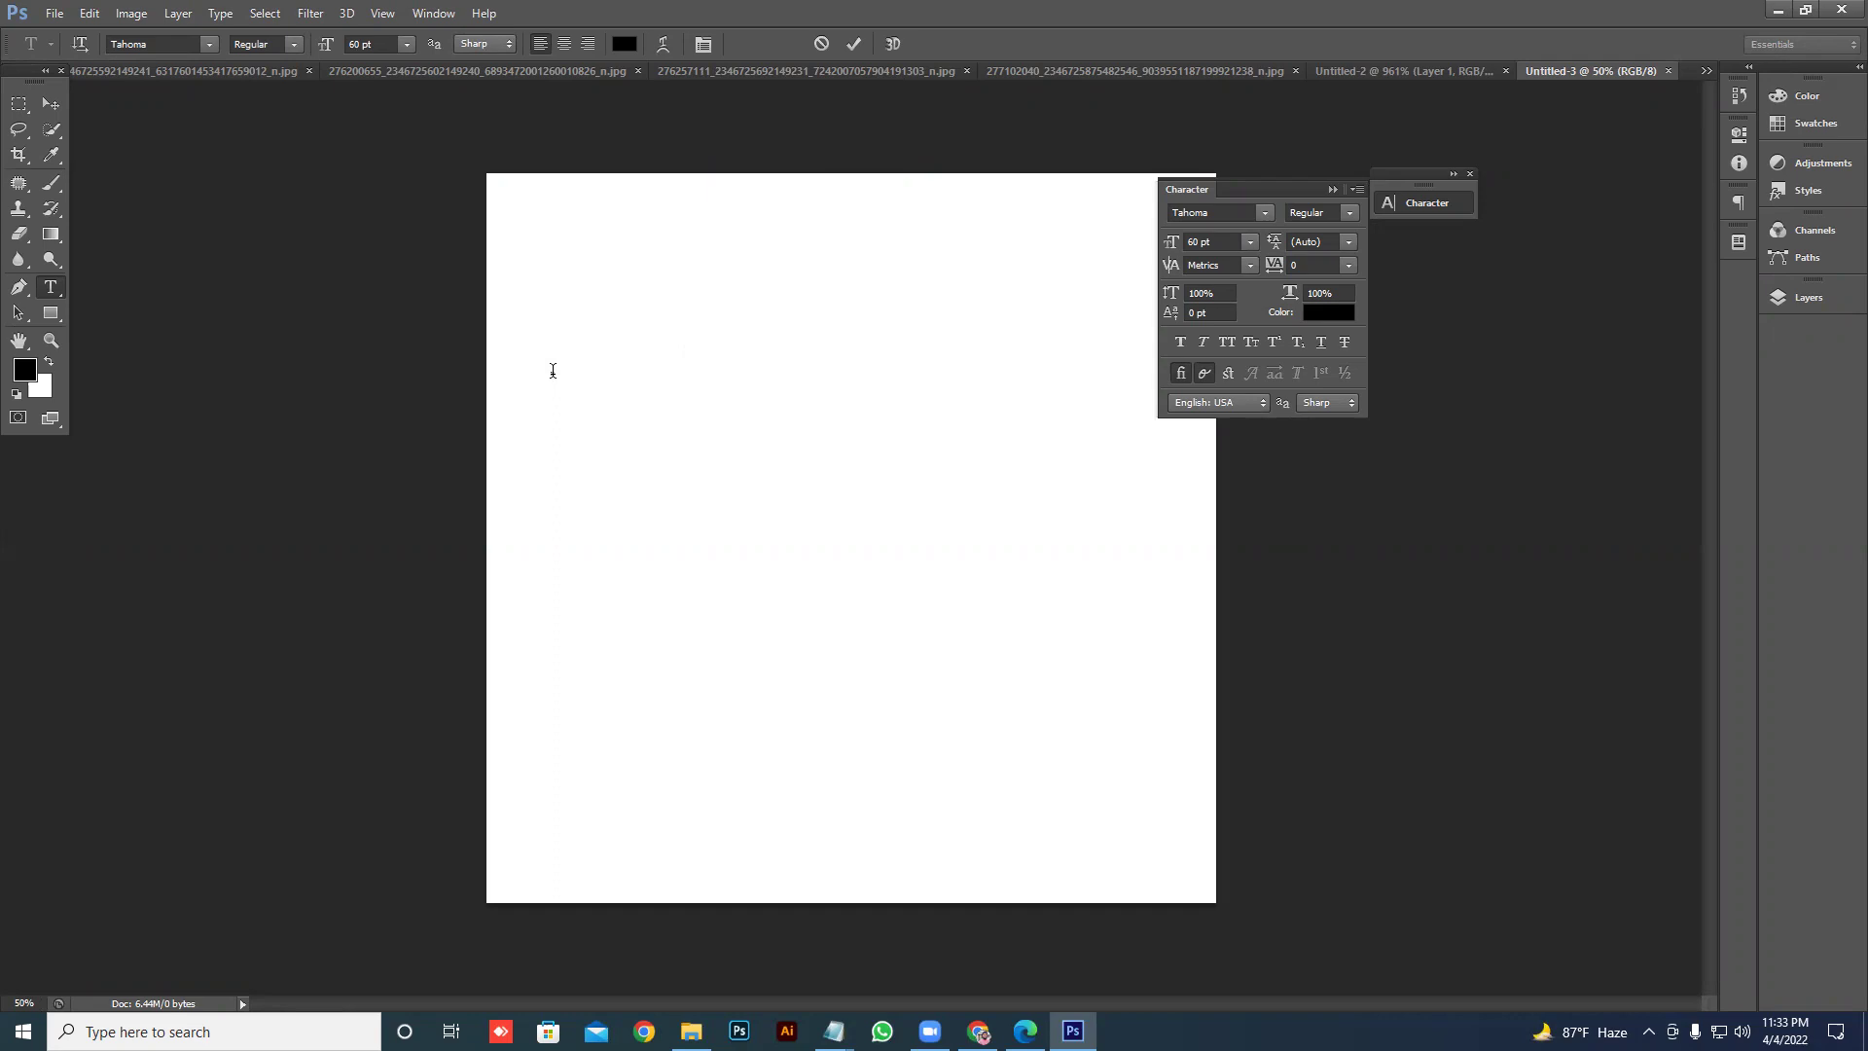
{"action": "type", "text": "digi"}
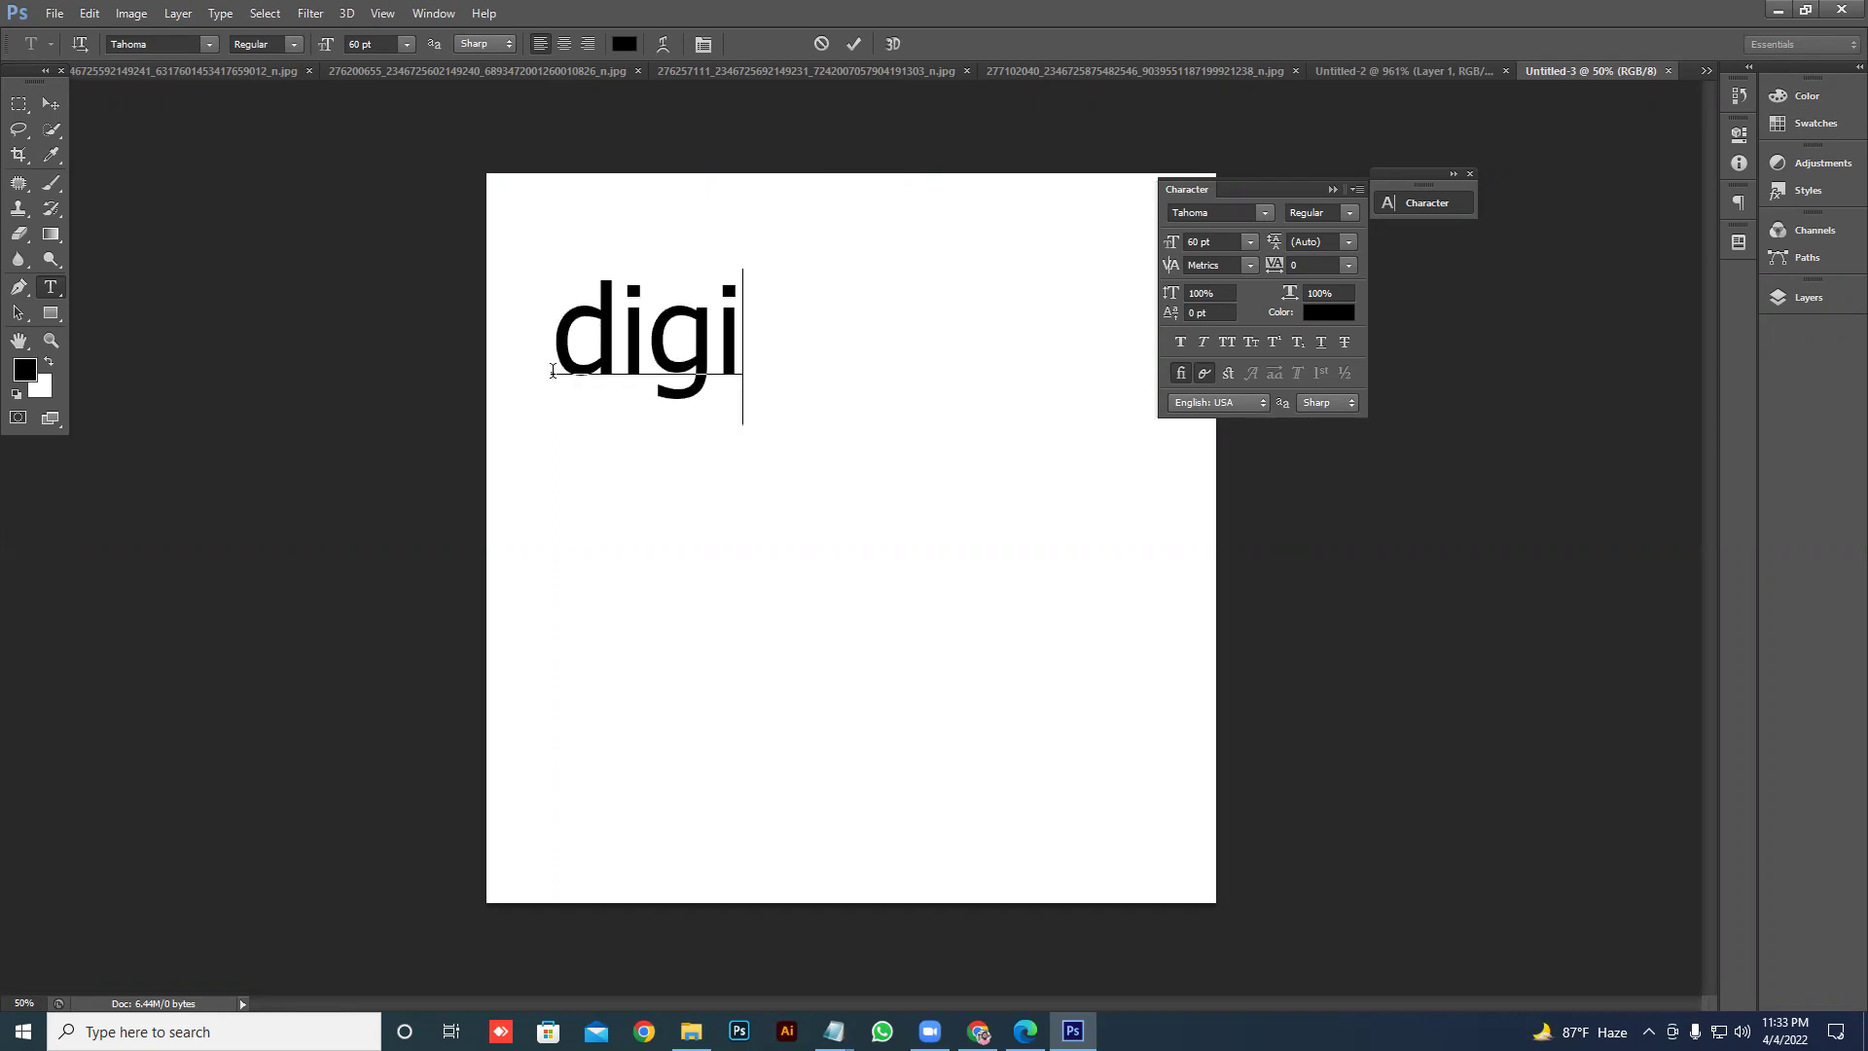
{"action": "type", "text": "t l"}
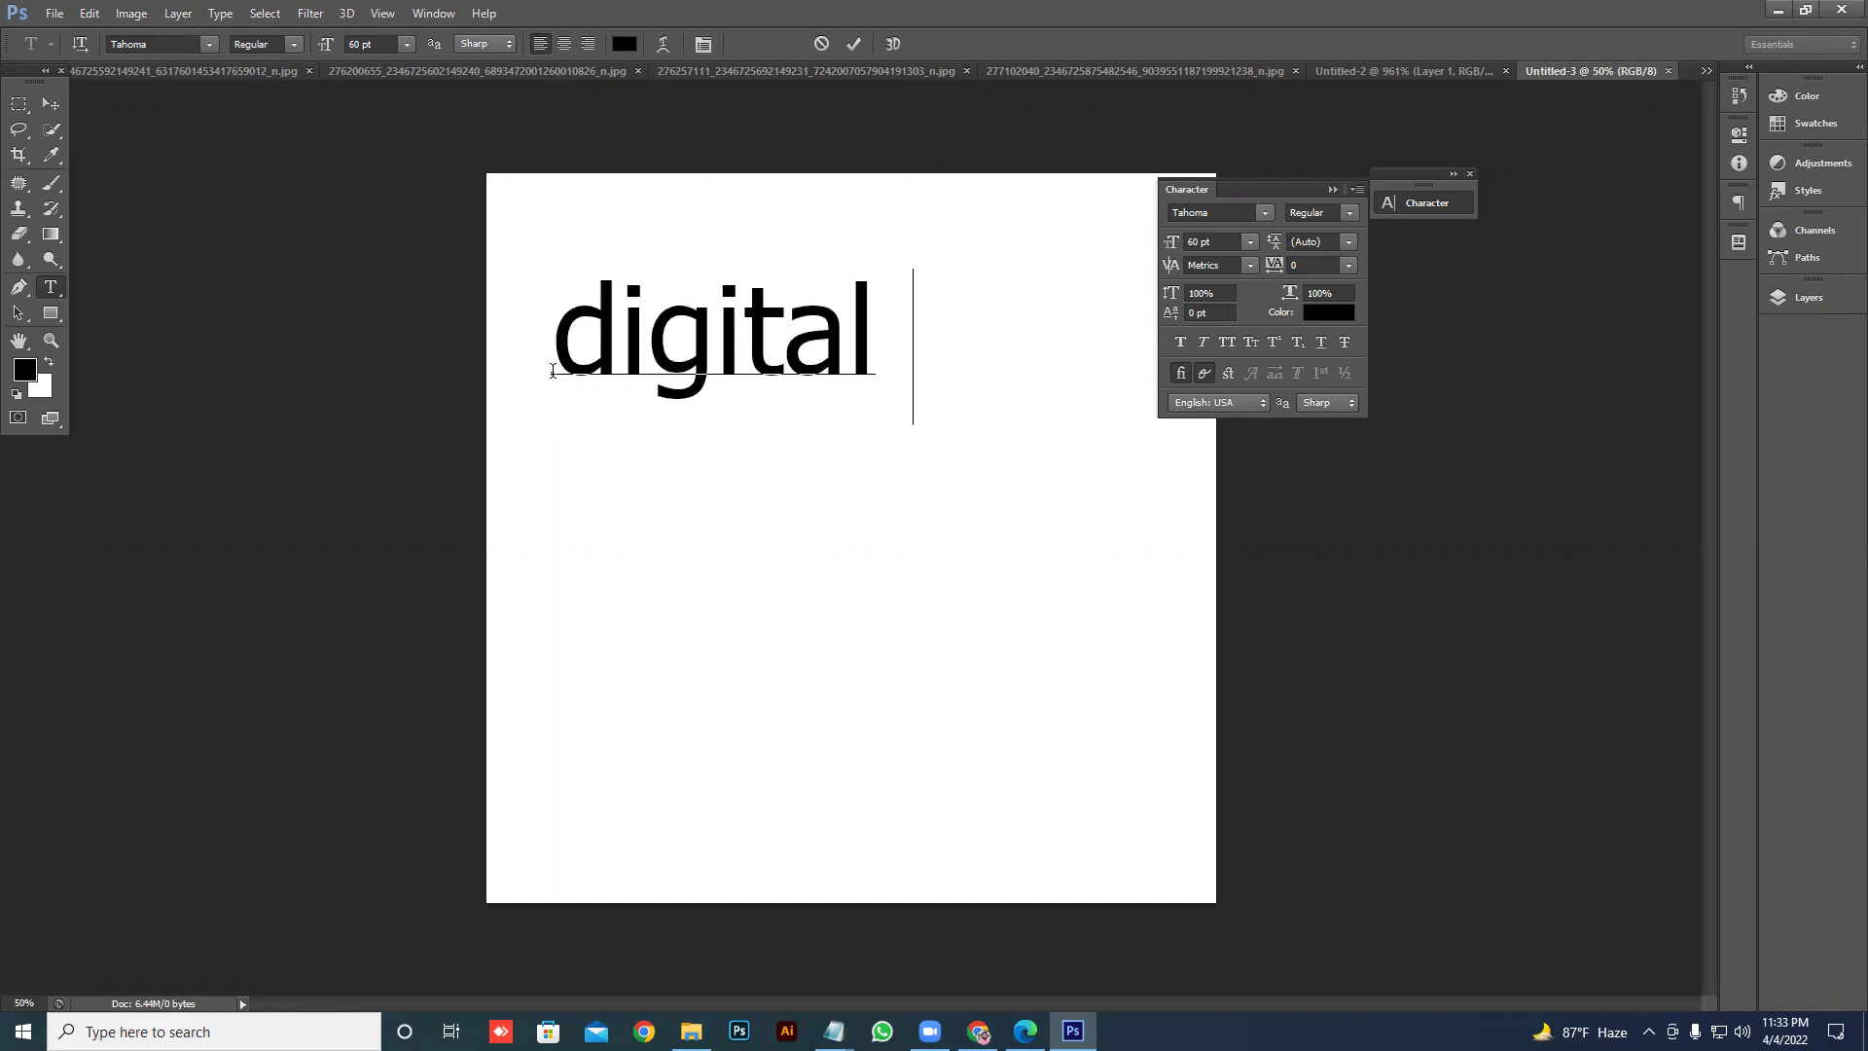
{"action": "type", "text": " it"}
{"action": "key", "text": "Return"}
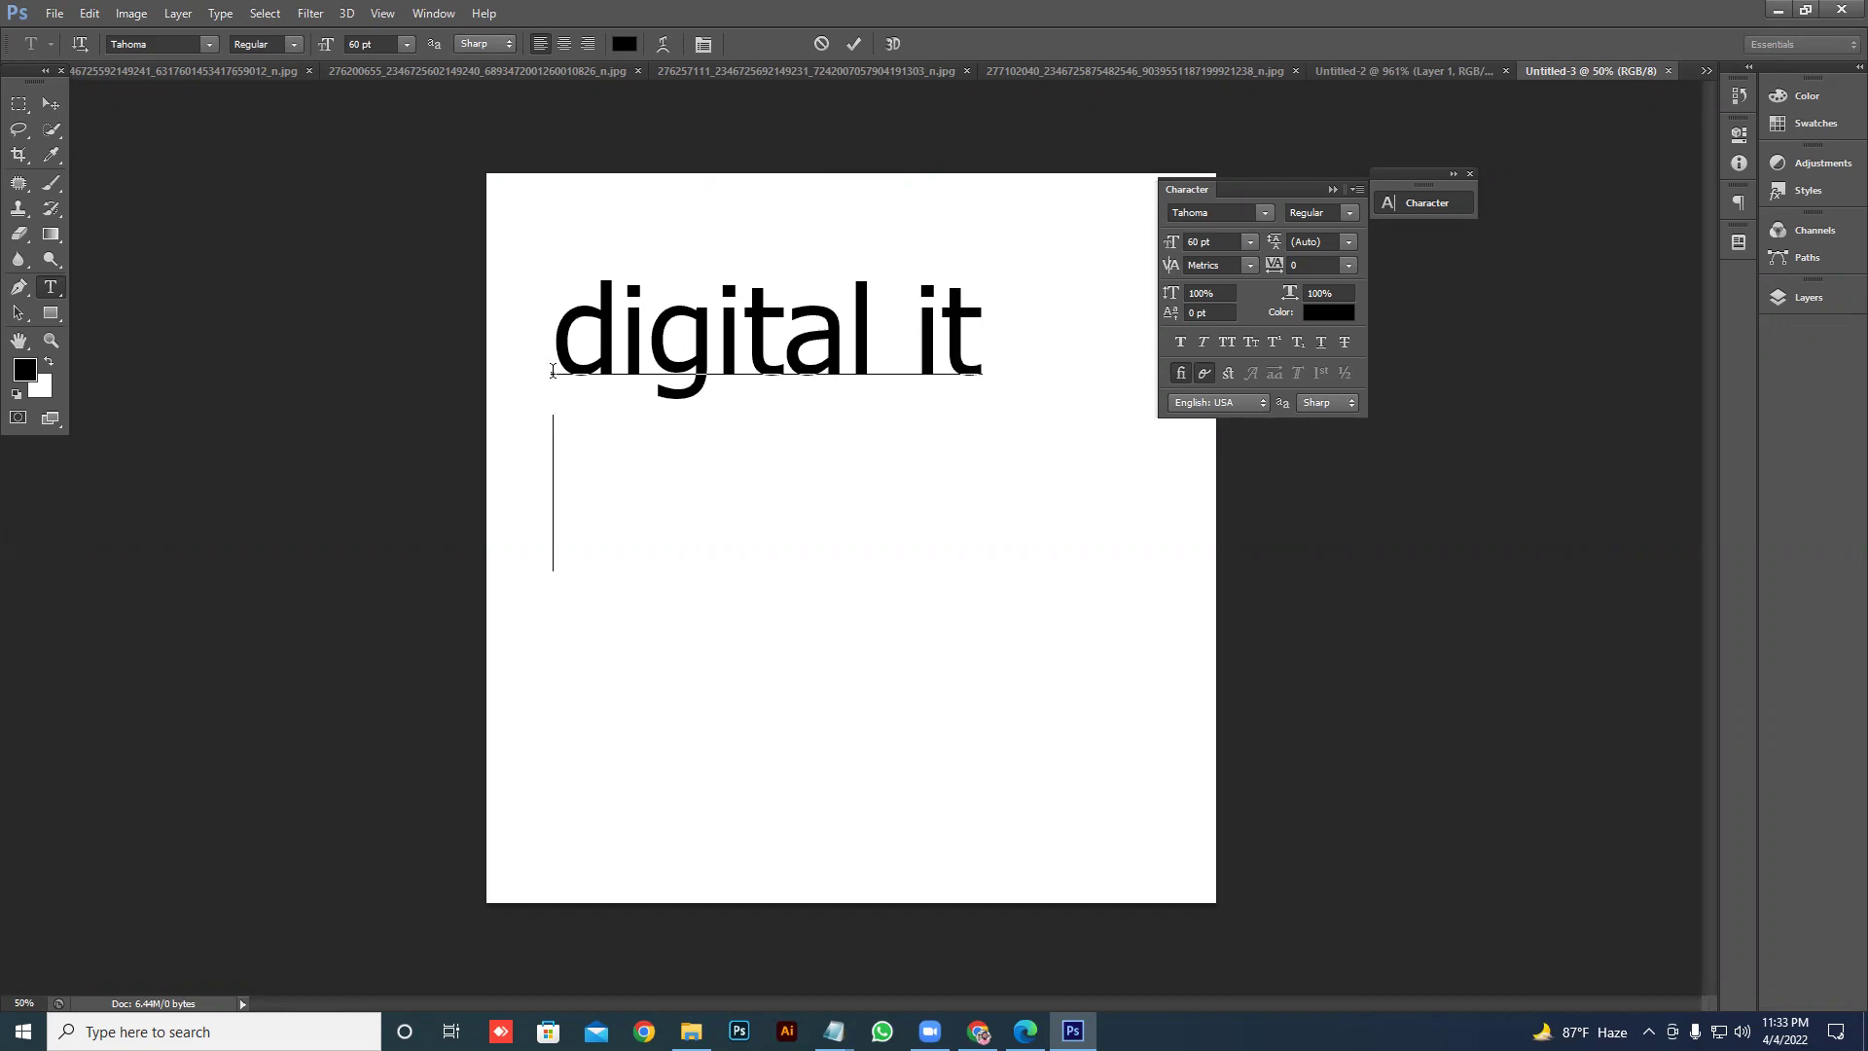
{"action": "type", "text": "in"}
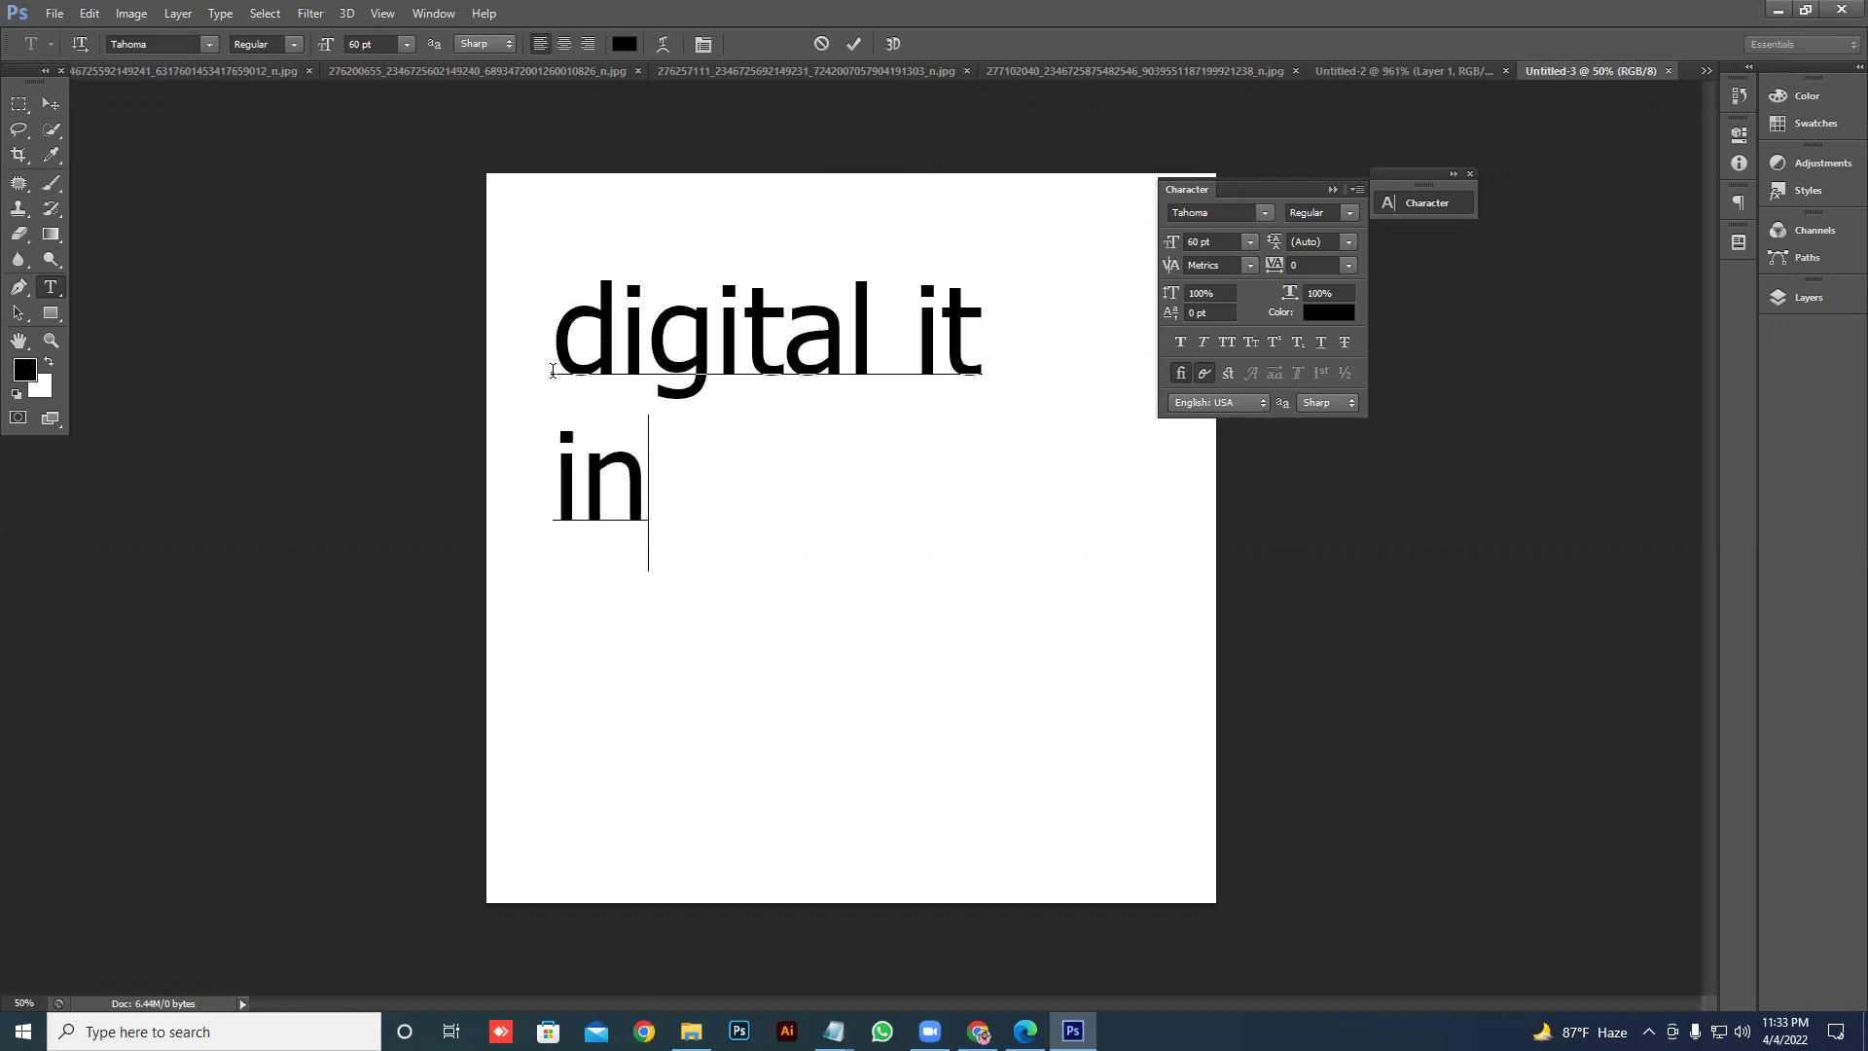
{"action": "type", "text": "stitu"}
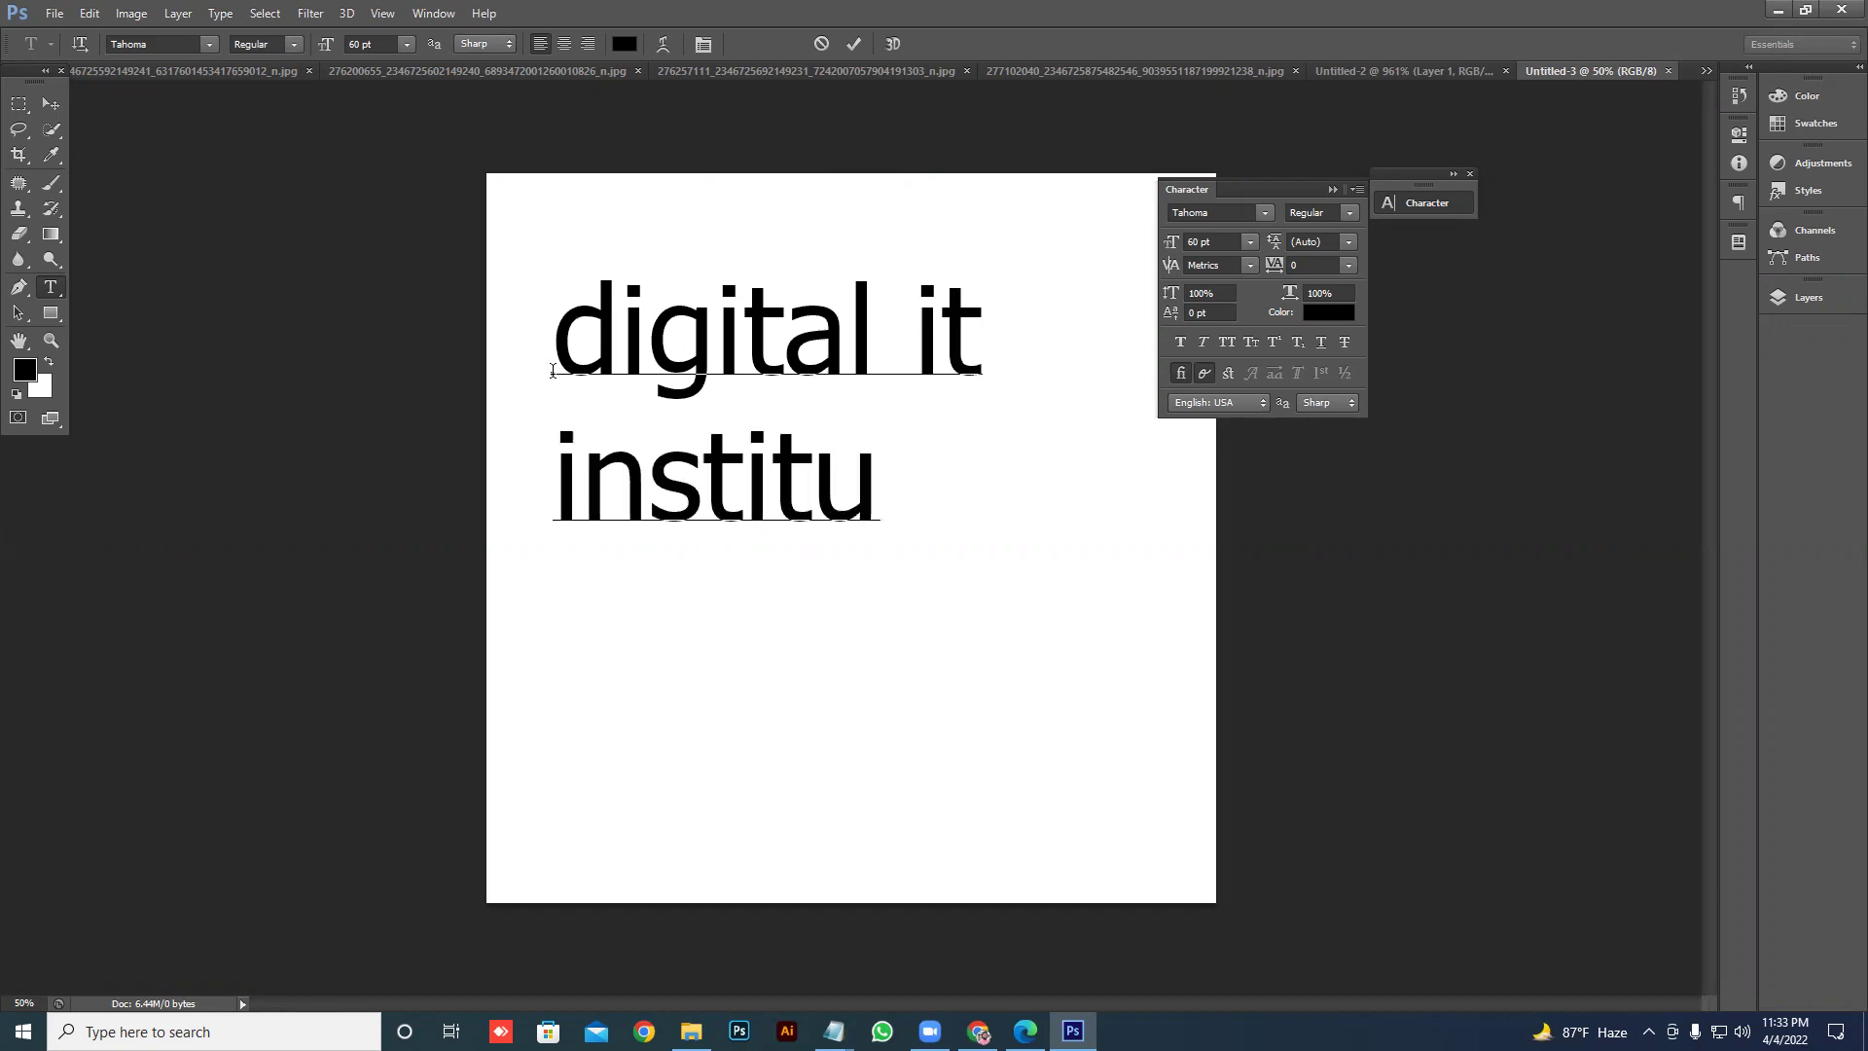
{"action": "type", "text": "te"}
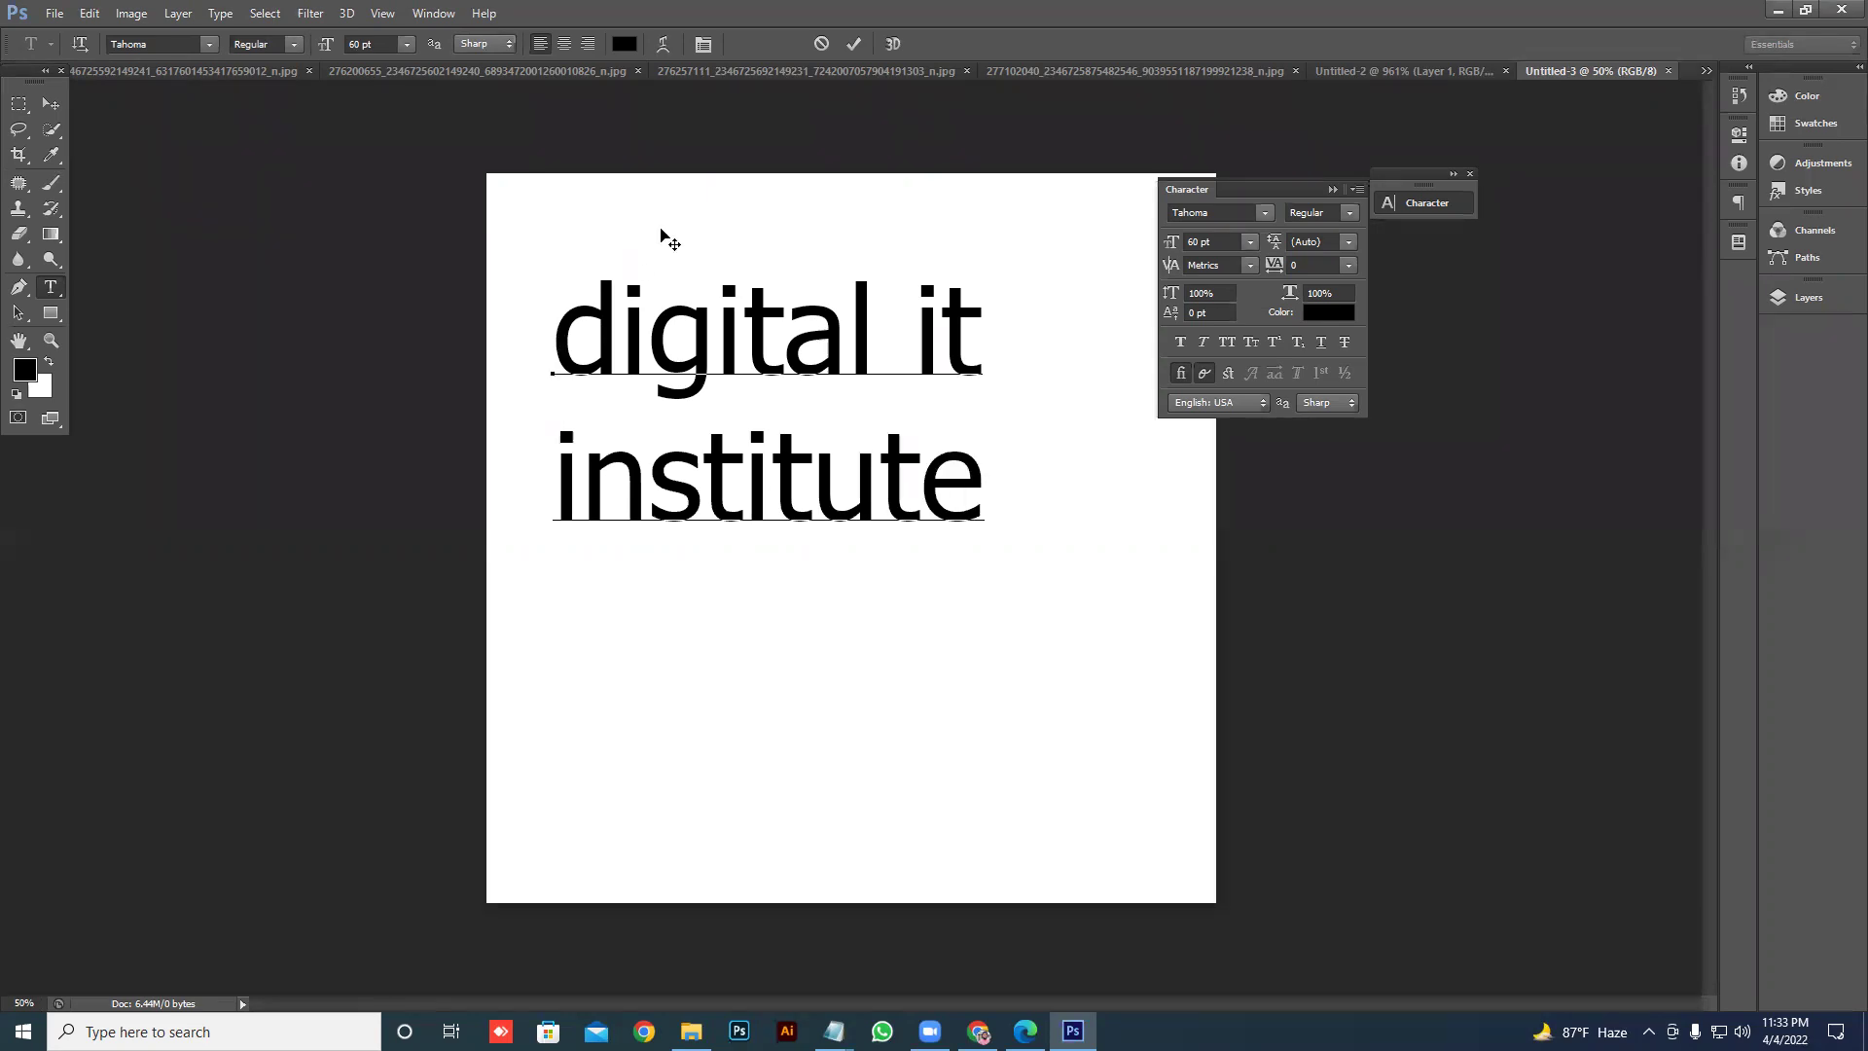
{"action": "left_click", "coordinate": [854, 43]}
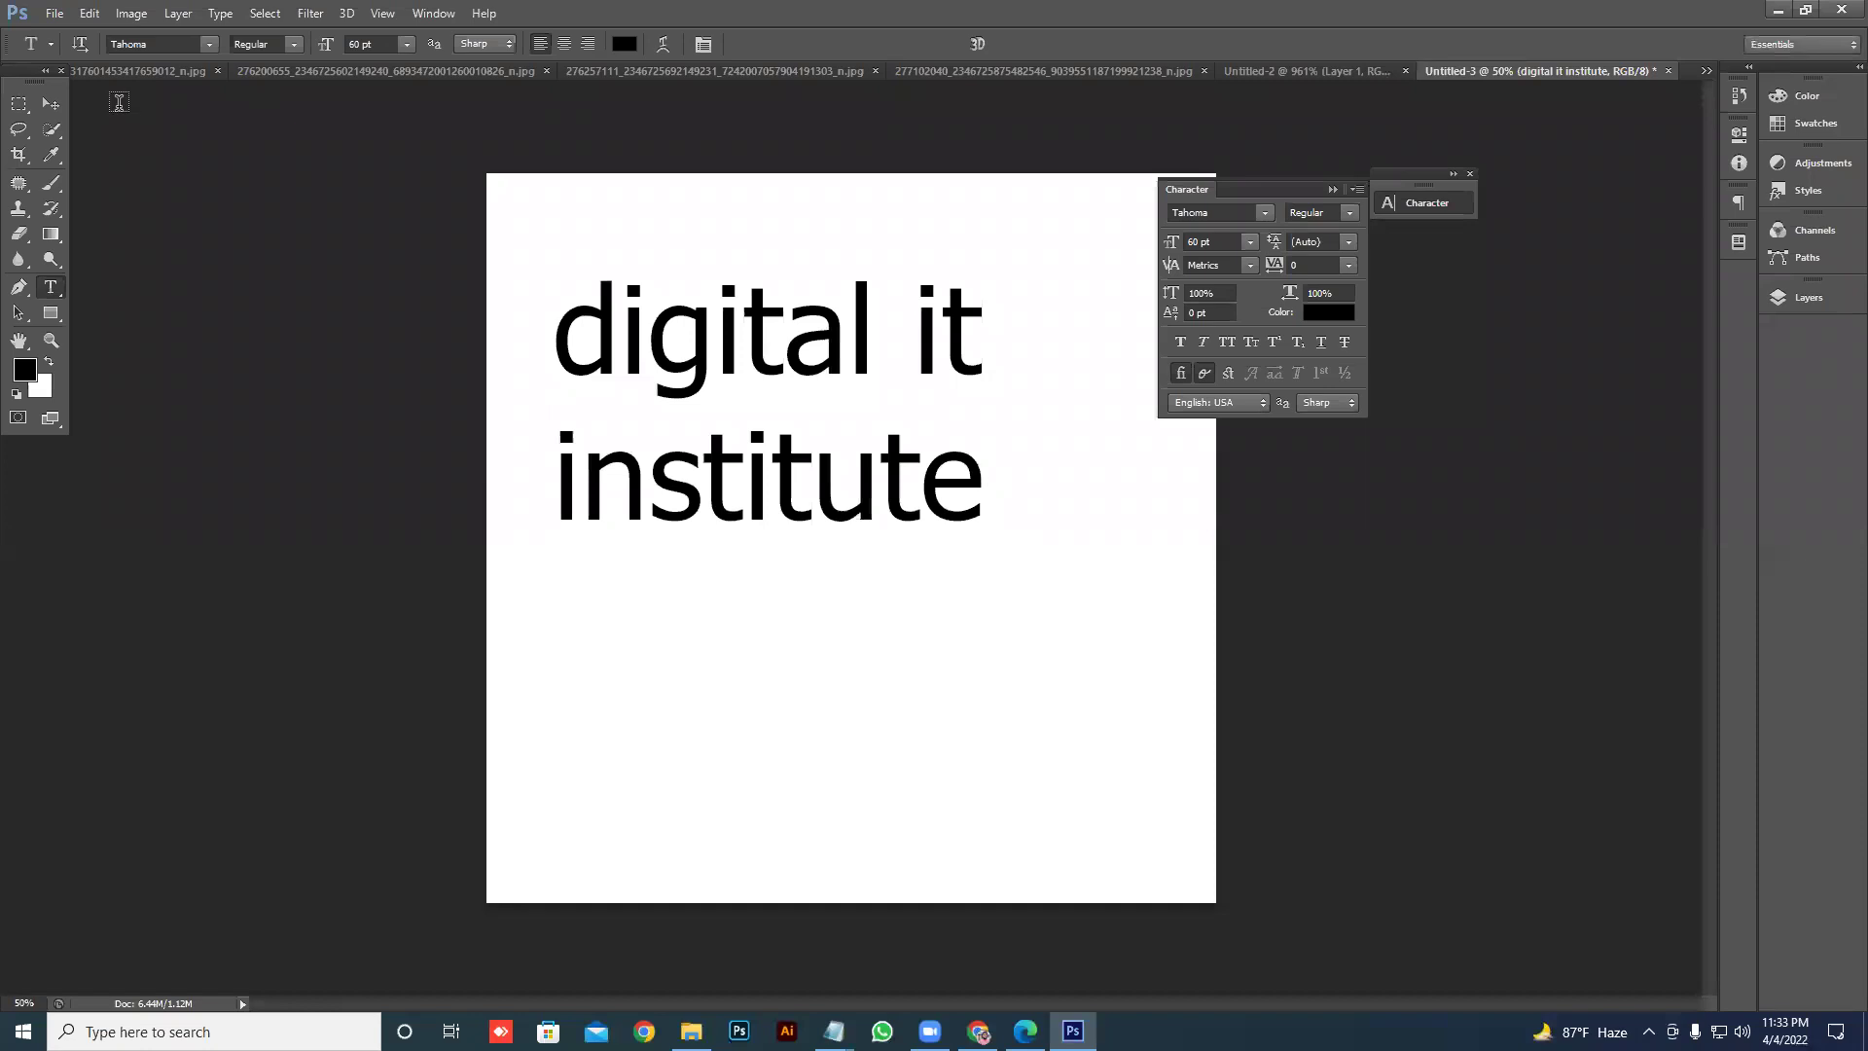
- Try The Bredan font, then set the title in Uni Sans Heavy Italic
{"action": "left_click", "coordinate": [210, 45]}
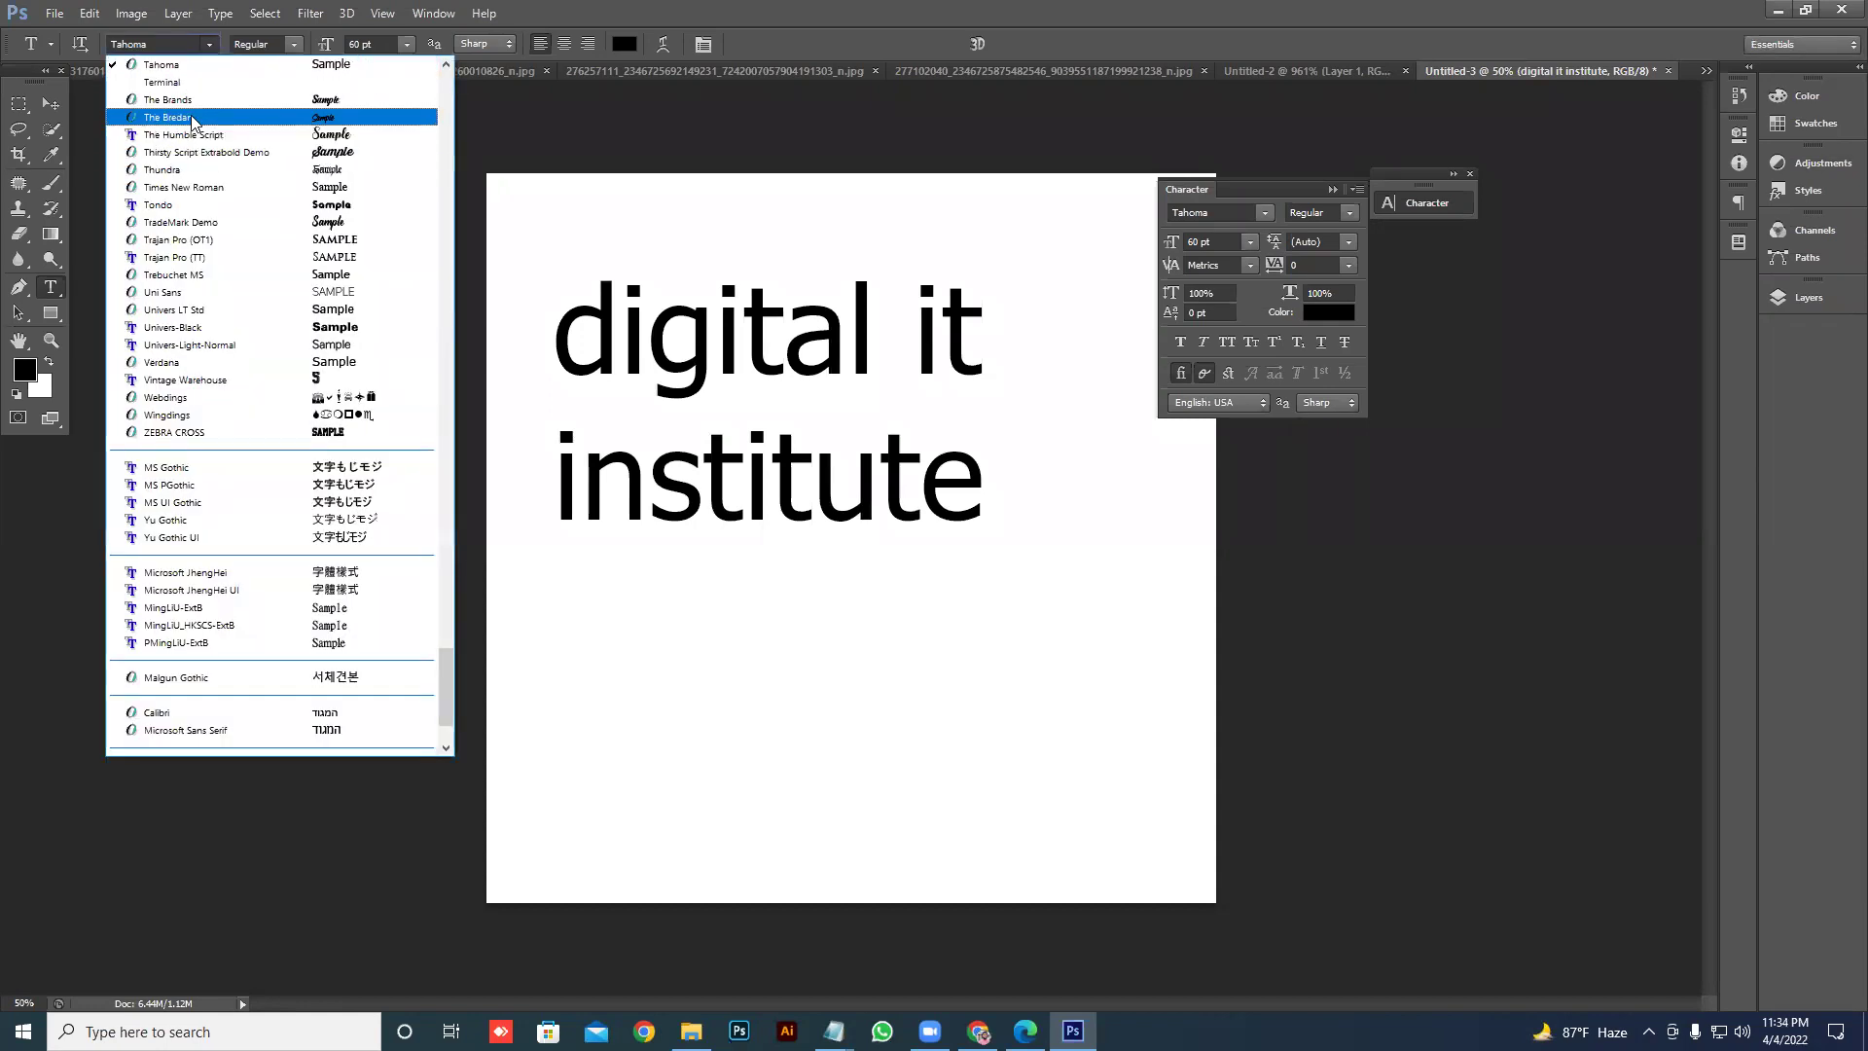
{"action": "left_click", "coordinate": [194, 118]}
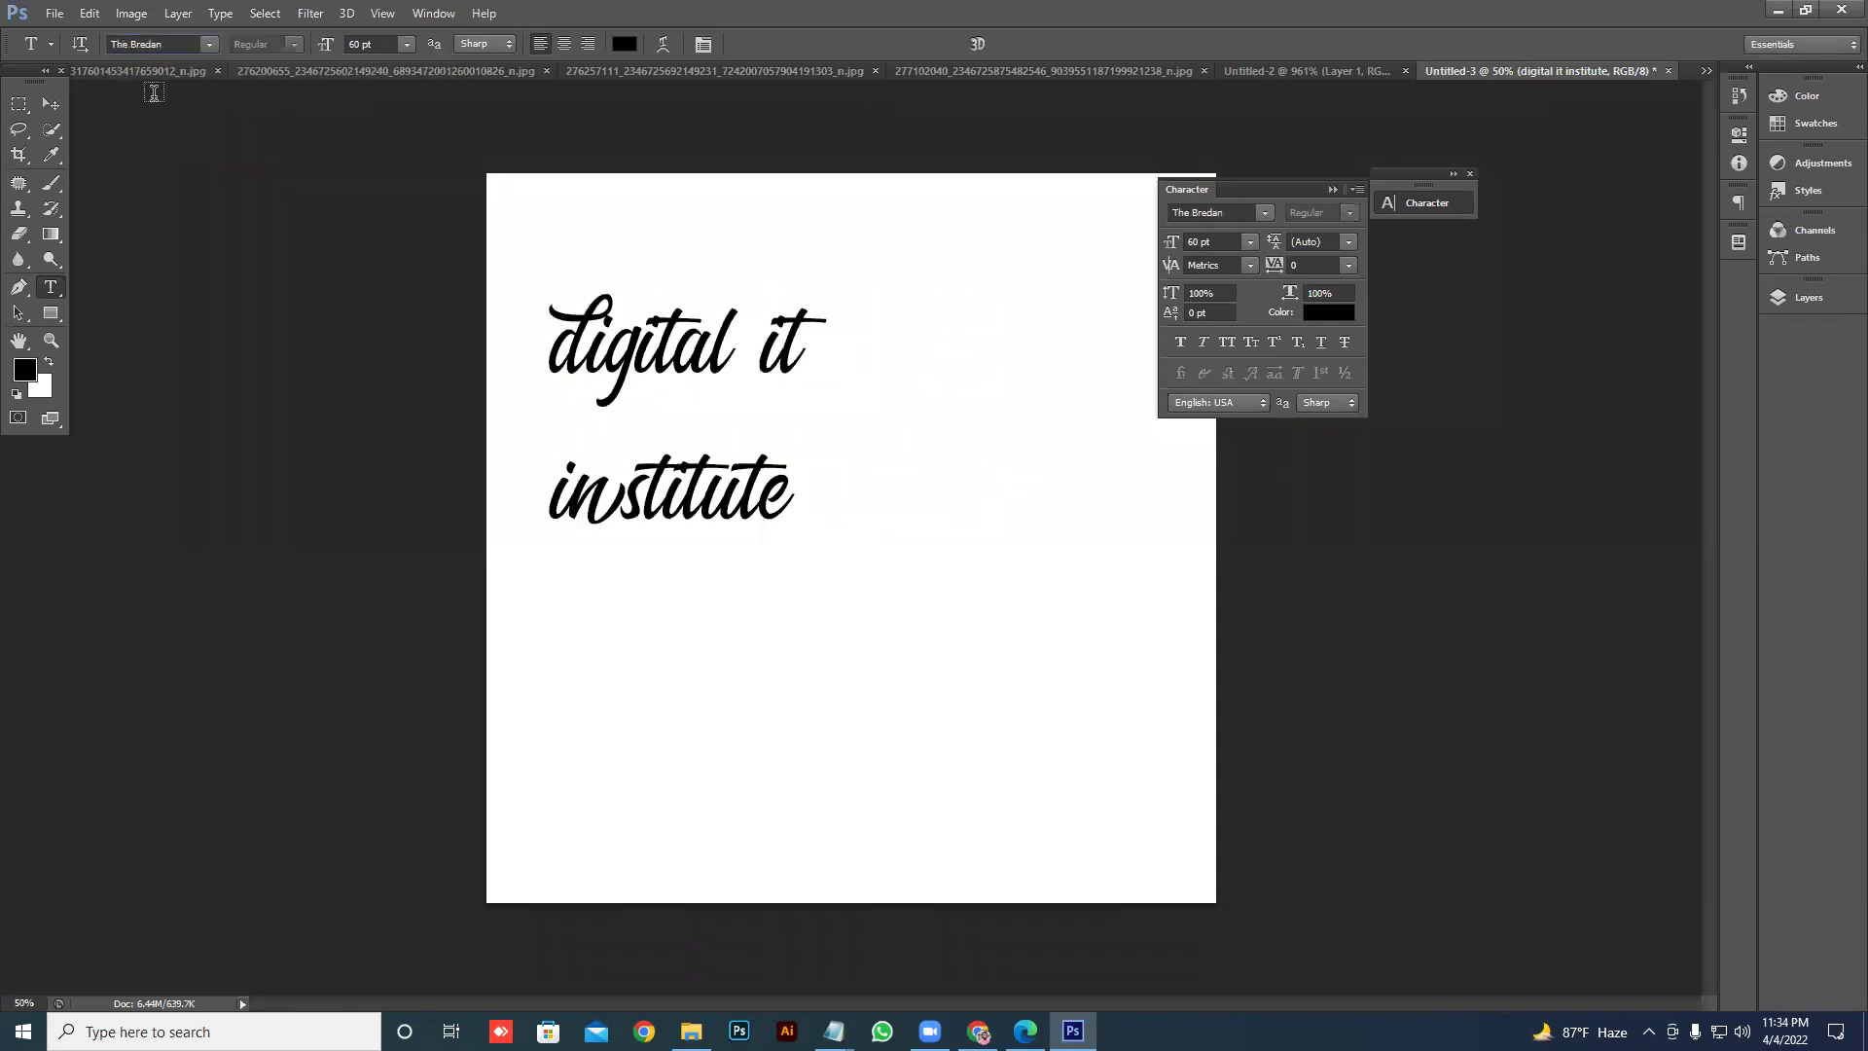
{"action": "left_click", "coordinate": [209, 45]}
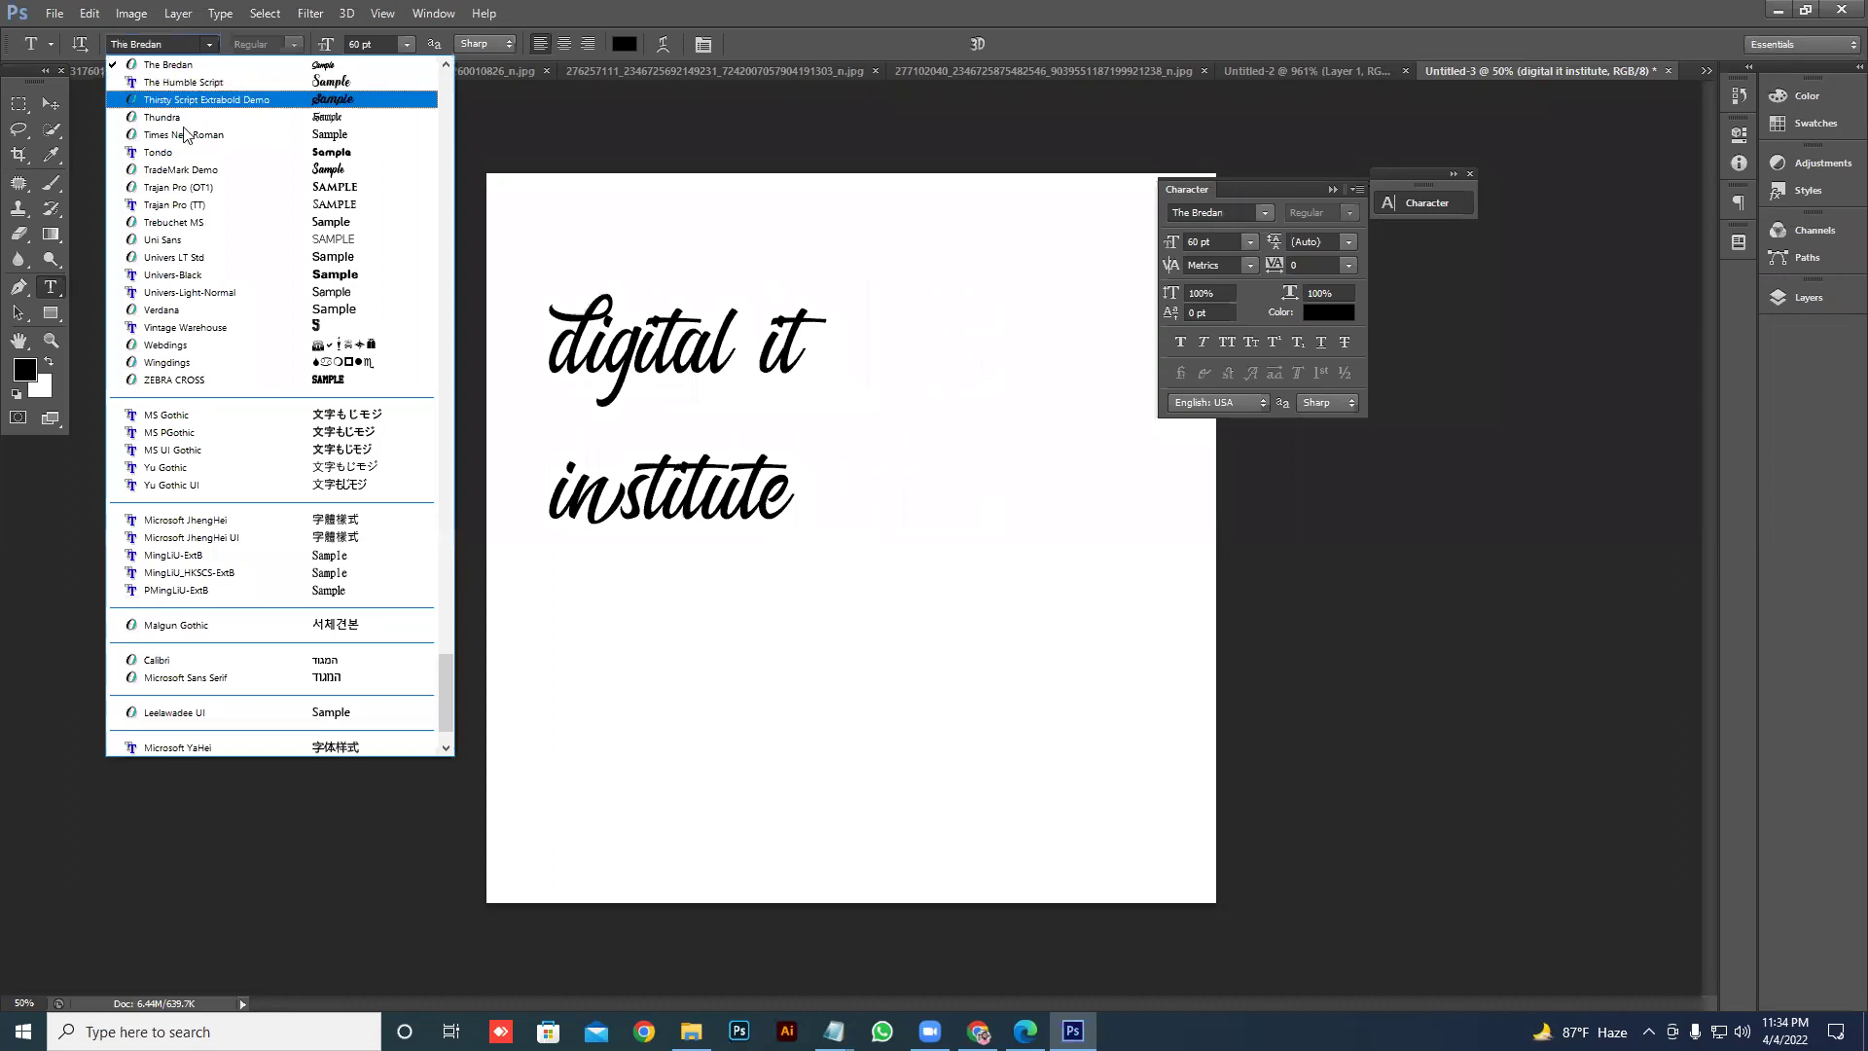
{"action": "left_click", "coordinate": [176, 241]}
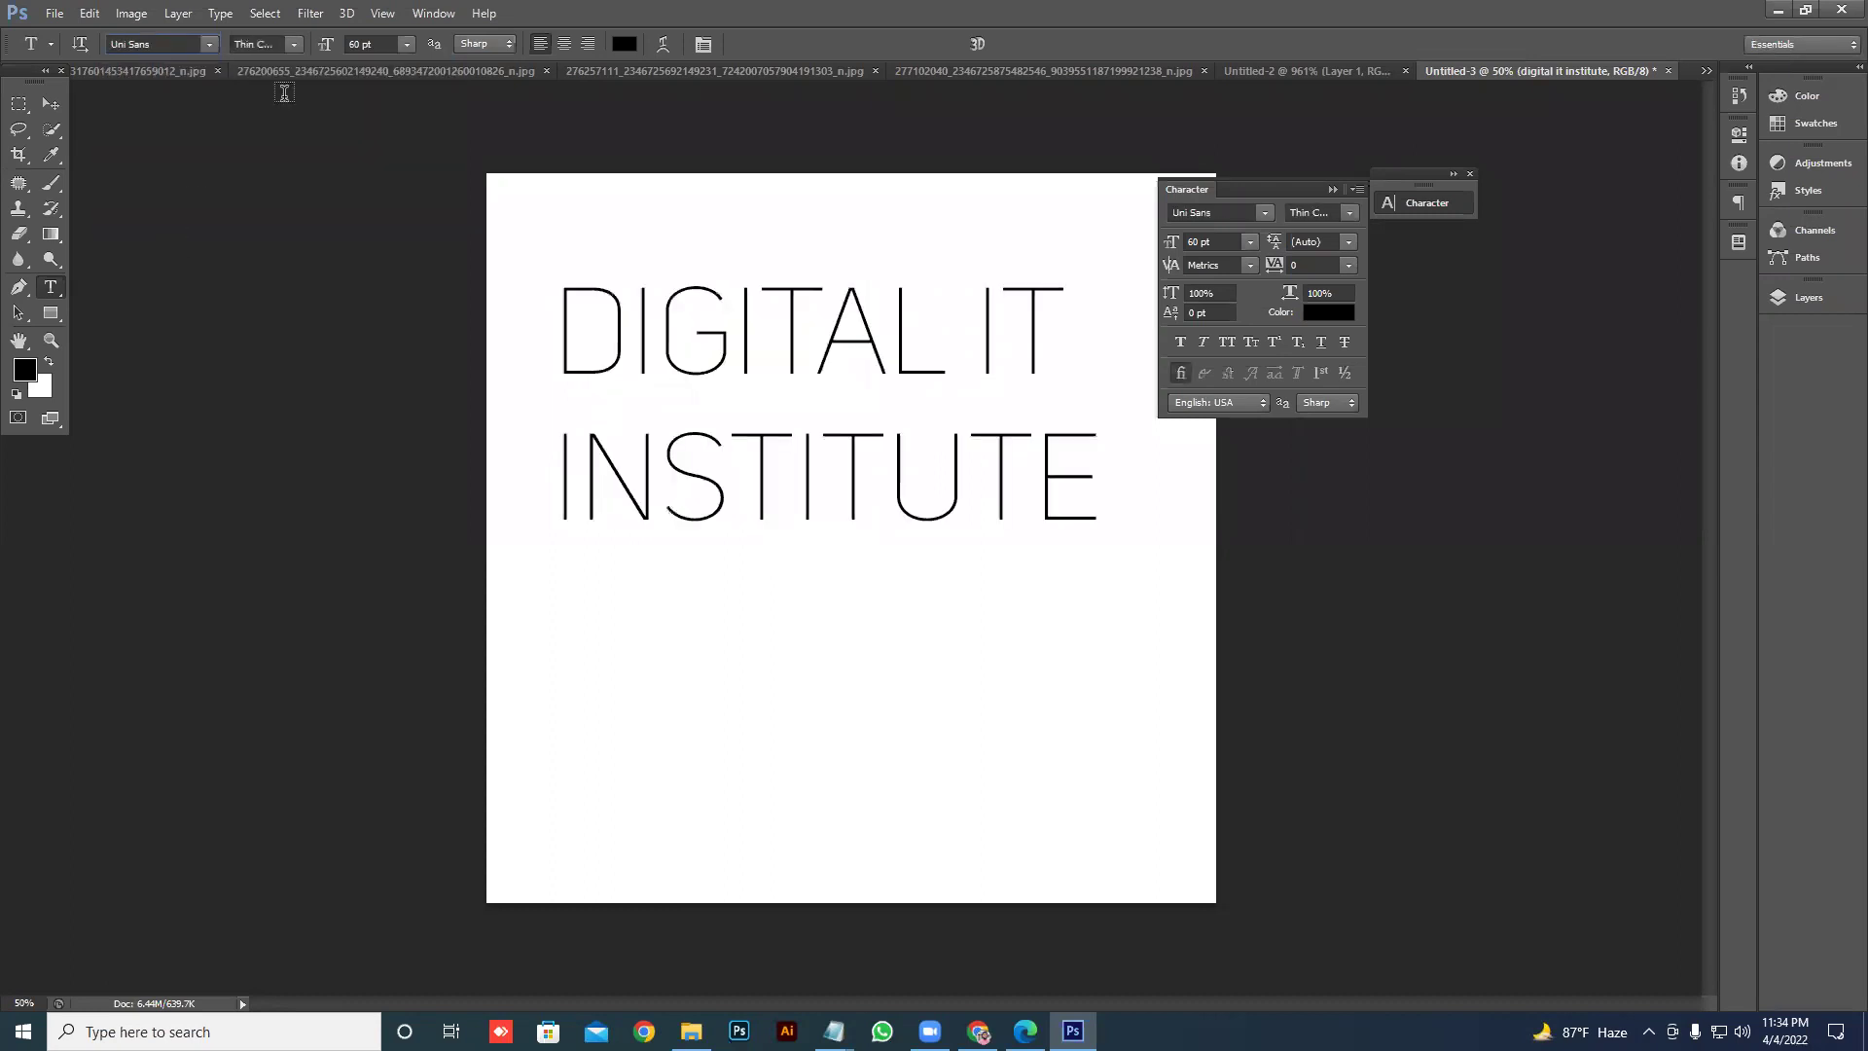
{"action": "left_click", "coordinate": [285, 45]}
{"action": "left_click", "coordinate": [286, 109]}
- Move the title lower, dock the Layers panel beside Character, and nudge the title right
{"action": "left_click", "coordinate": [51, 103]}
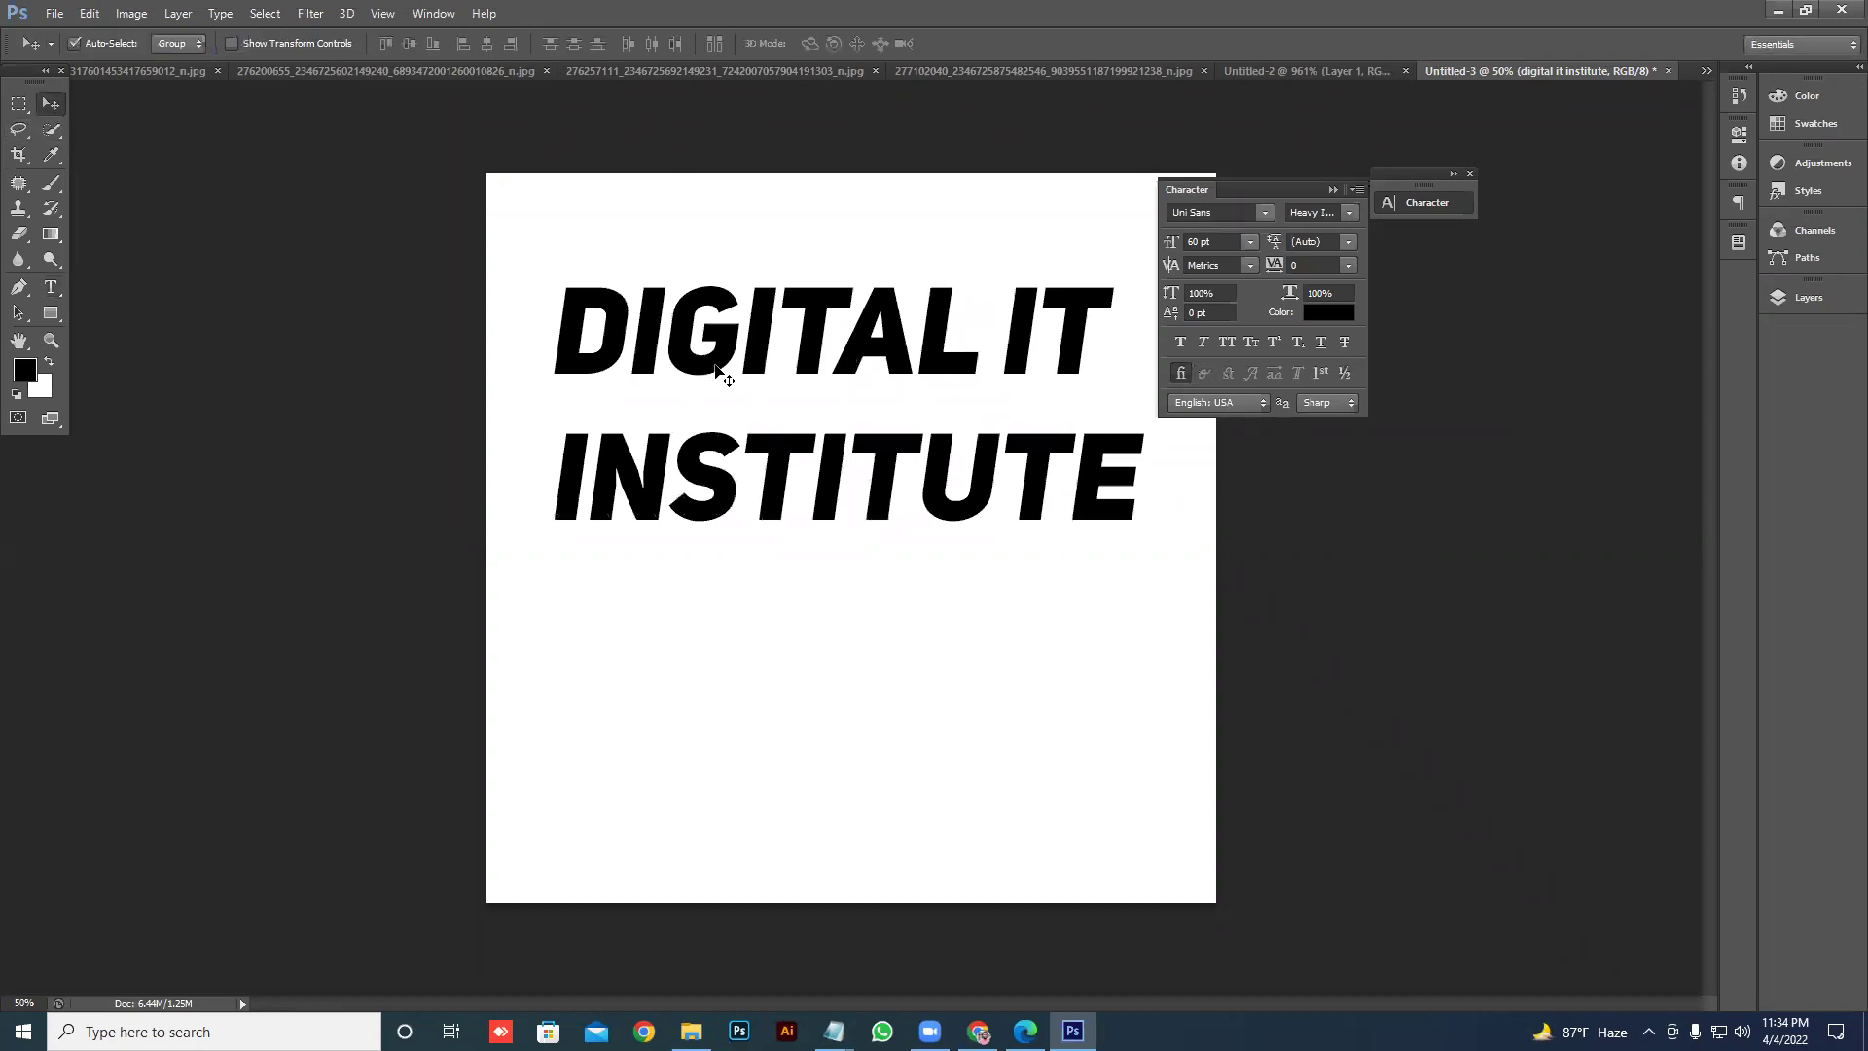
{"action": "left_click_drag", "start_coordinate": [724, 376], "coordinate": [703, 419]}
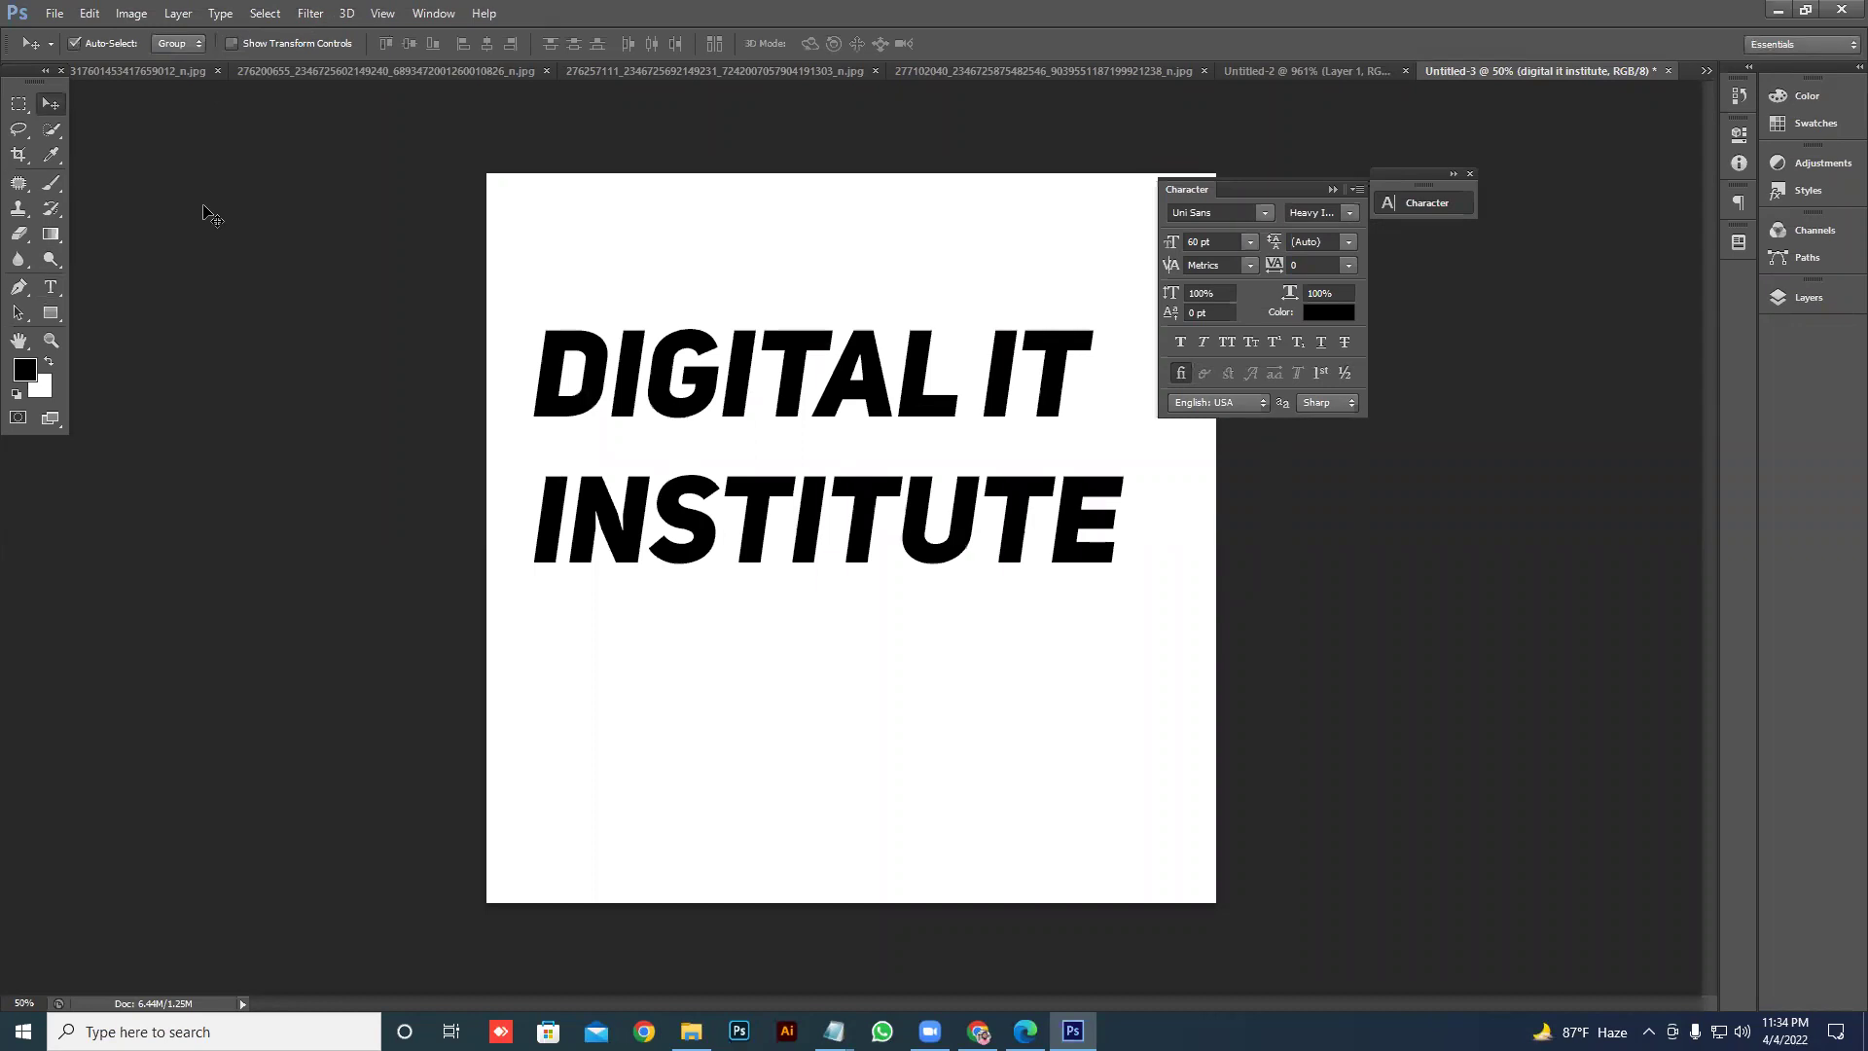
{"action": "left_click", "coordinate": [1802, 298]}
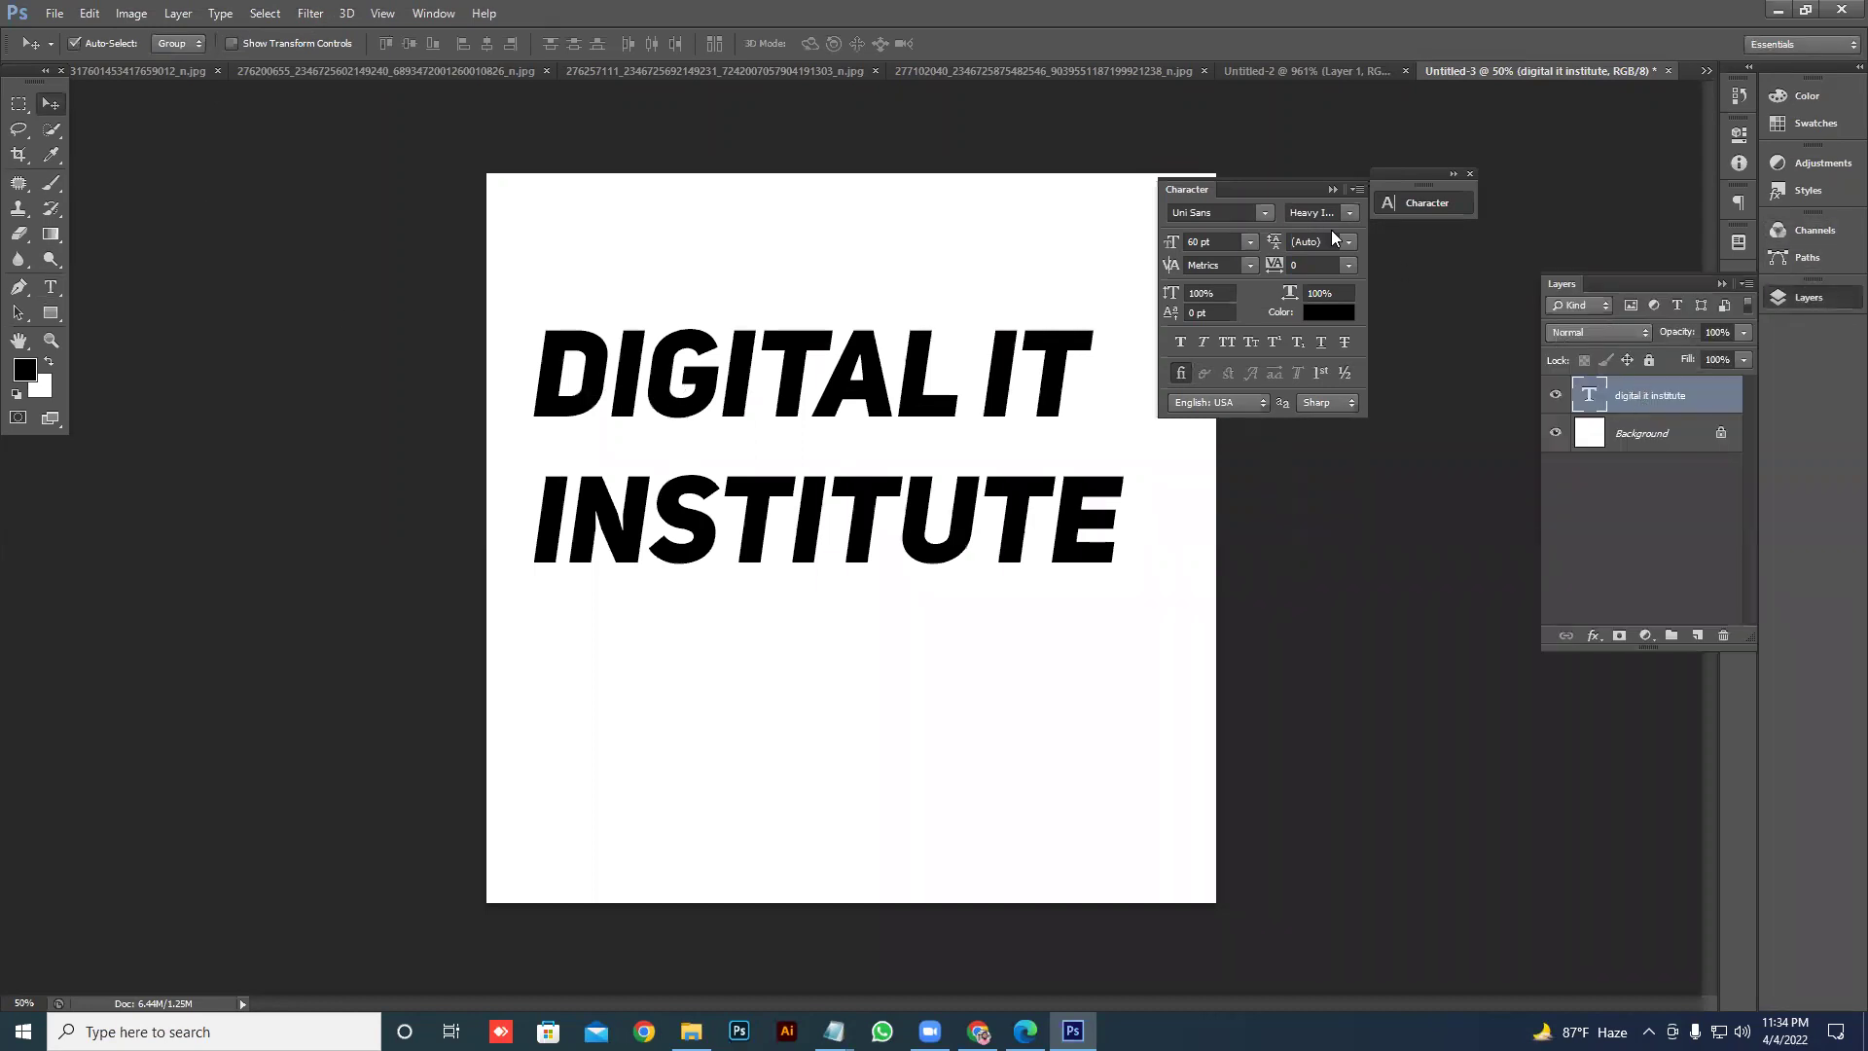
{"action": "left_click_drag", "start_coordinate": [1279, 191], "coordinate": [1366, 179]}
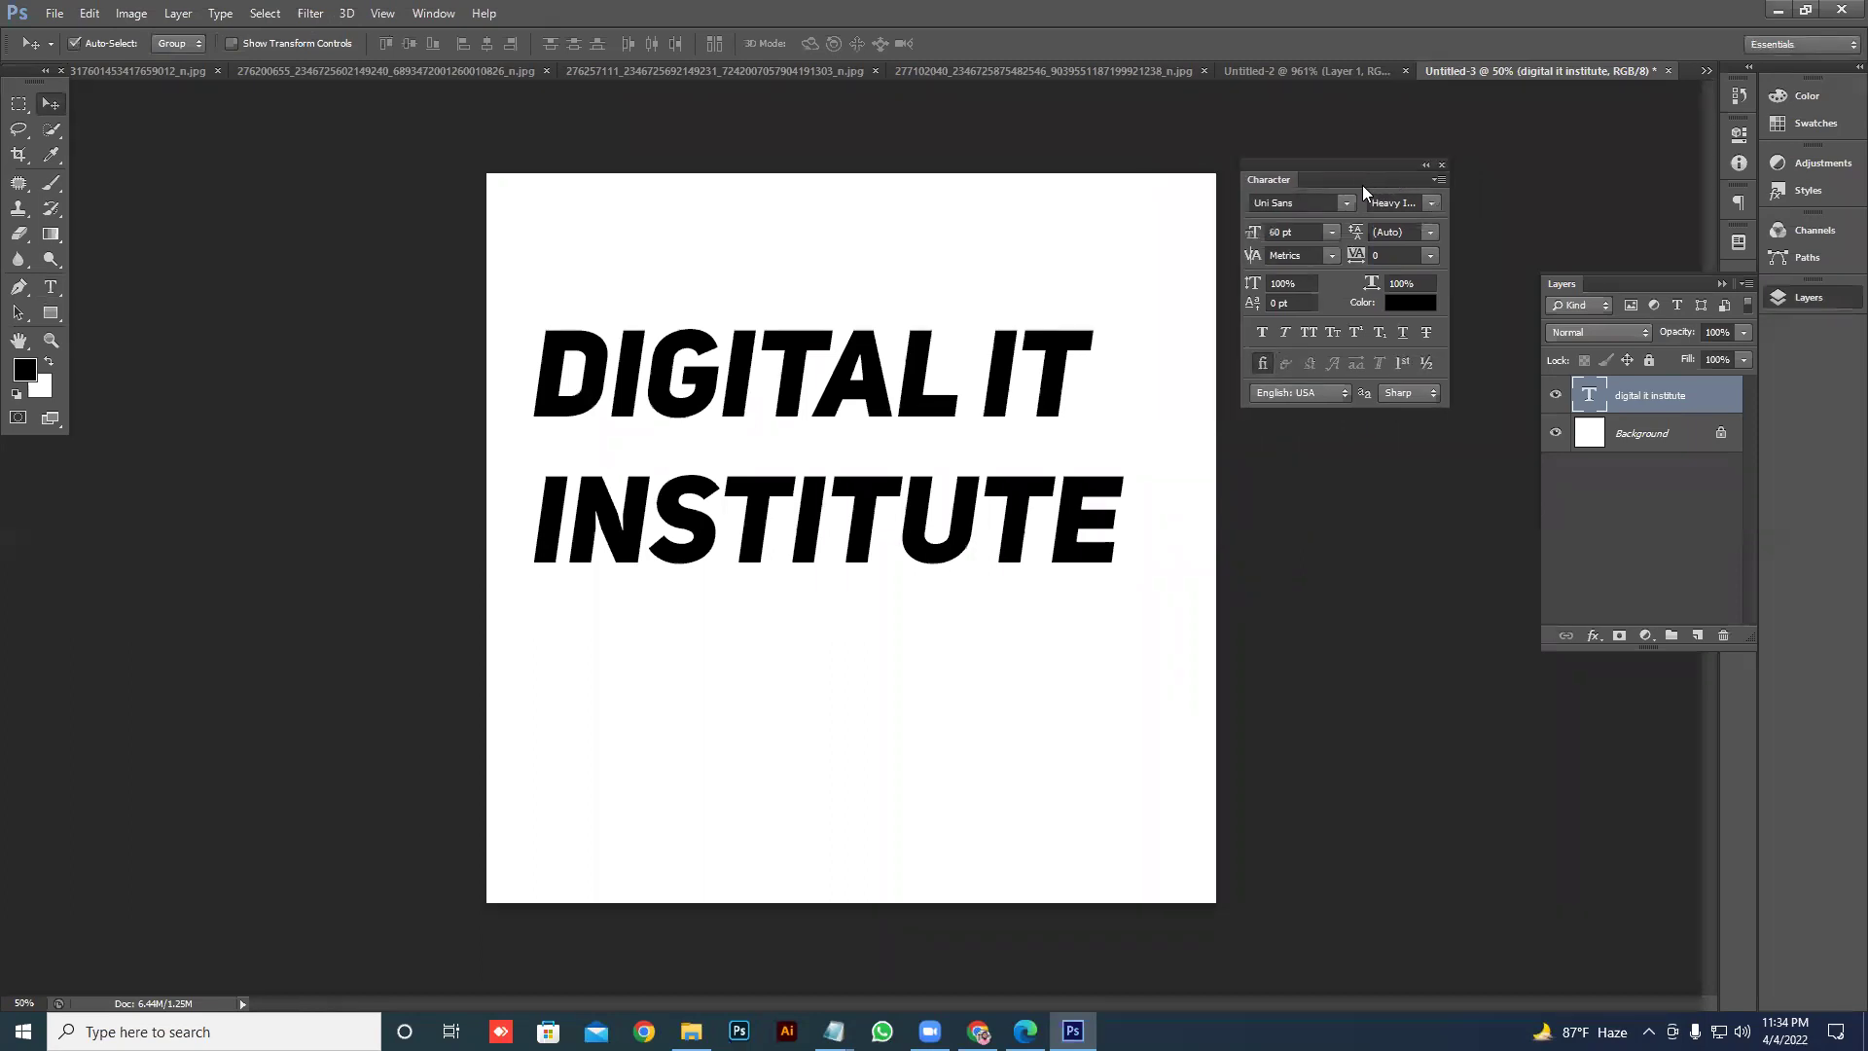
{"action": "left_click_drag", "start_coordinate": [1002, 405], "coordinate": [1033, 408]}
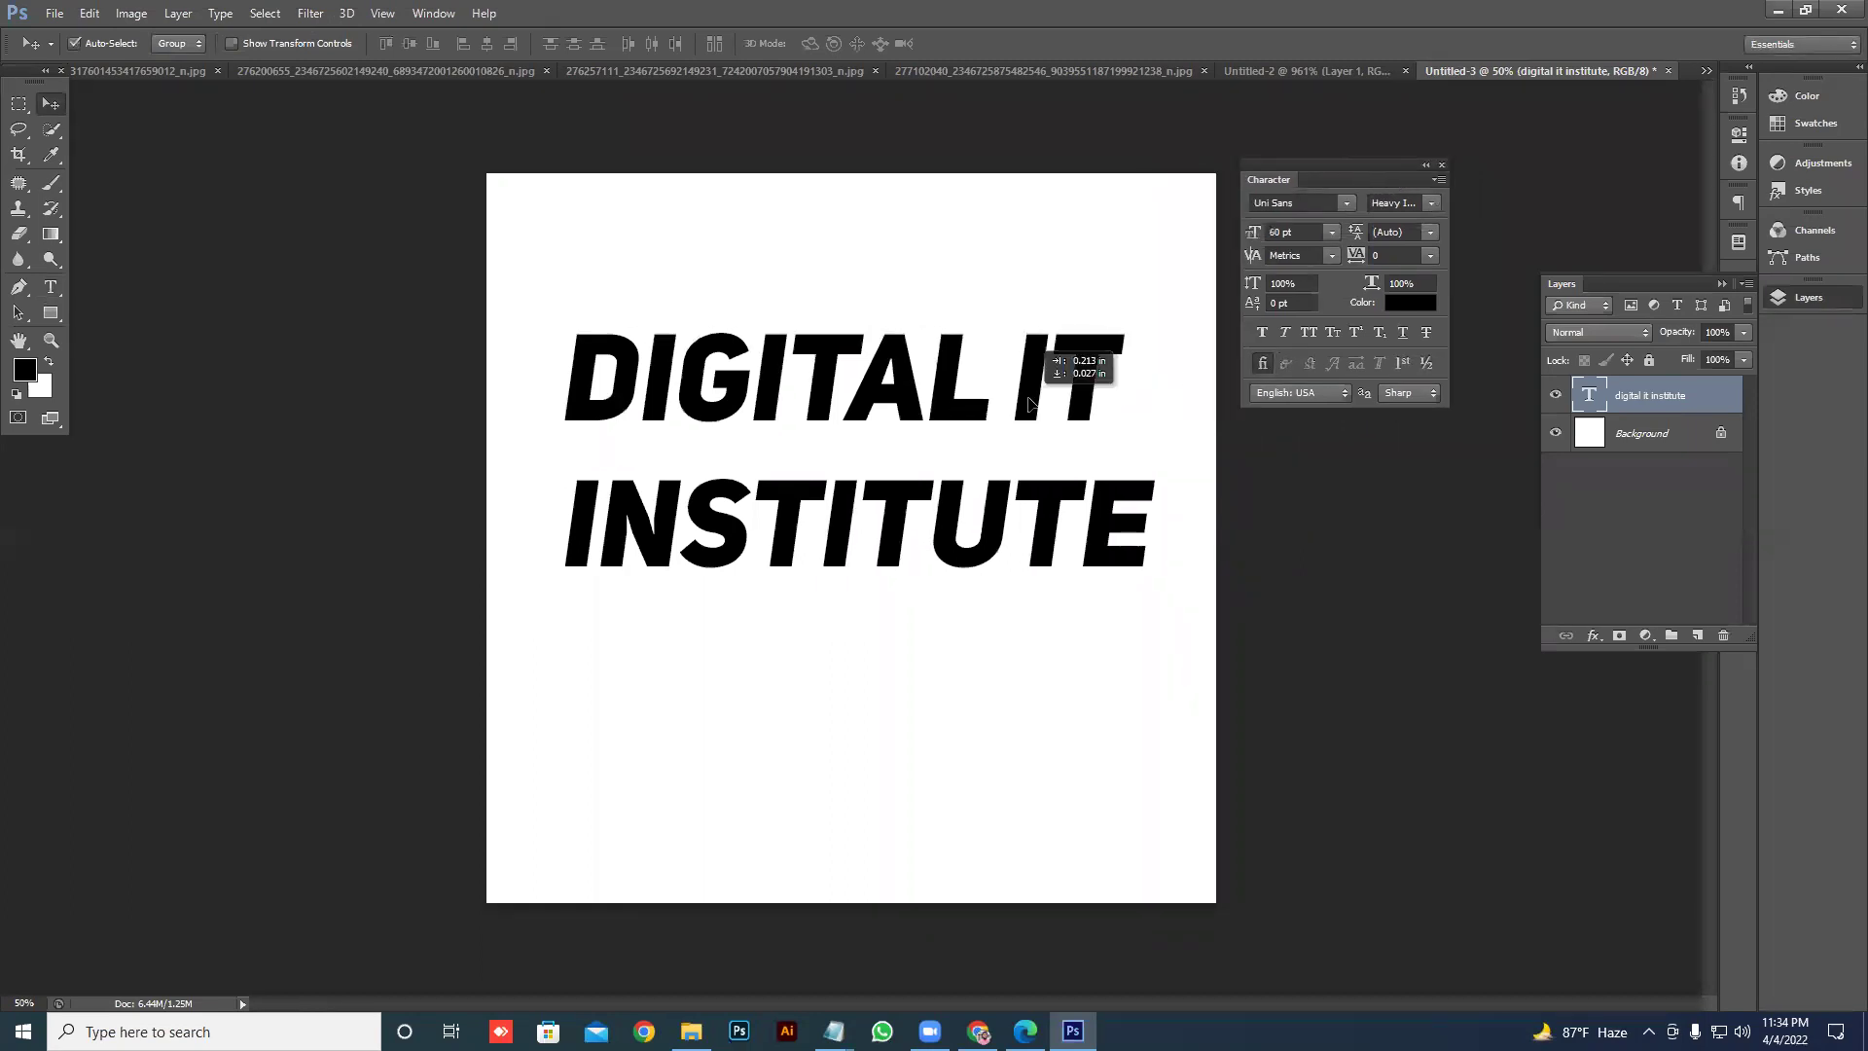
- Try Times New Roman on the title and shift it right on the page
{"action": "left_click", "coordinate": [1351, 203]}
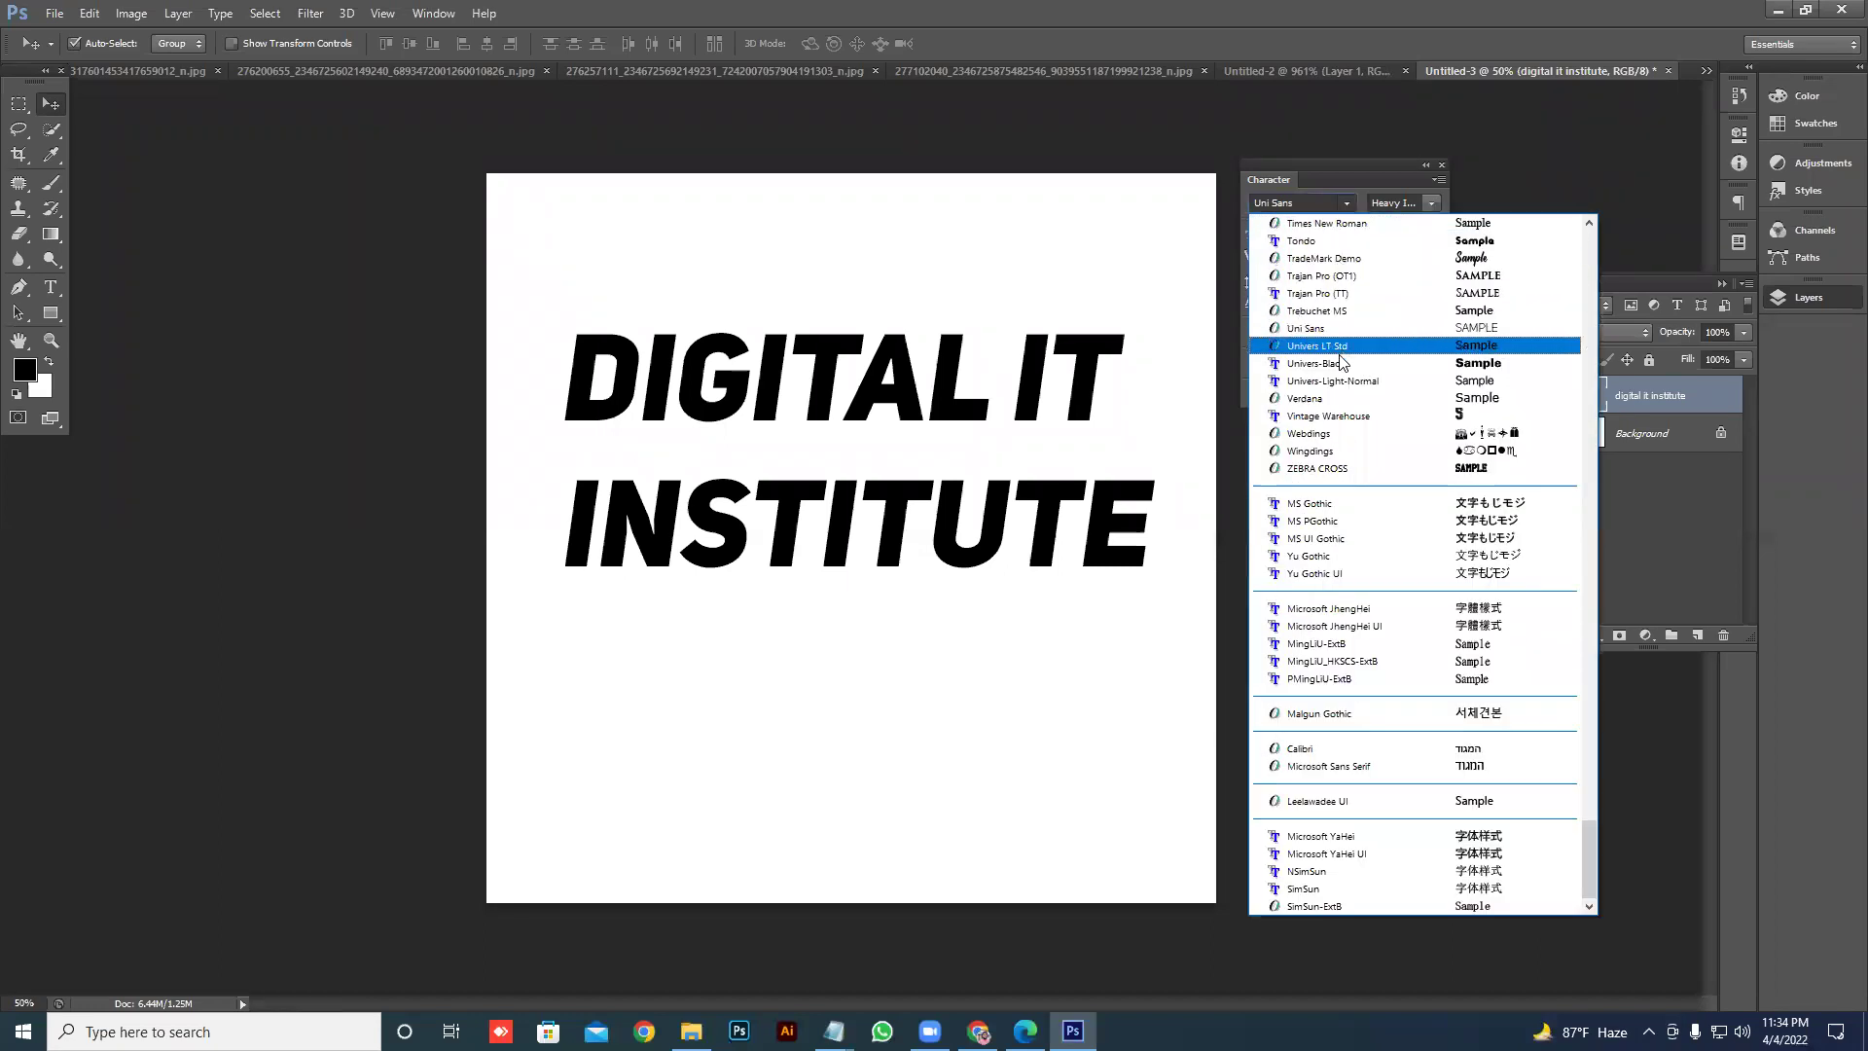
{"action": "scroll", "coordinate": [1333, 407], "scroll_direction": "up", "scroll_amount": 3}
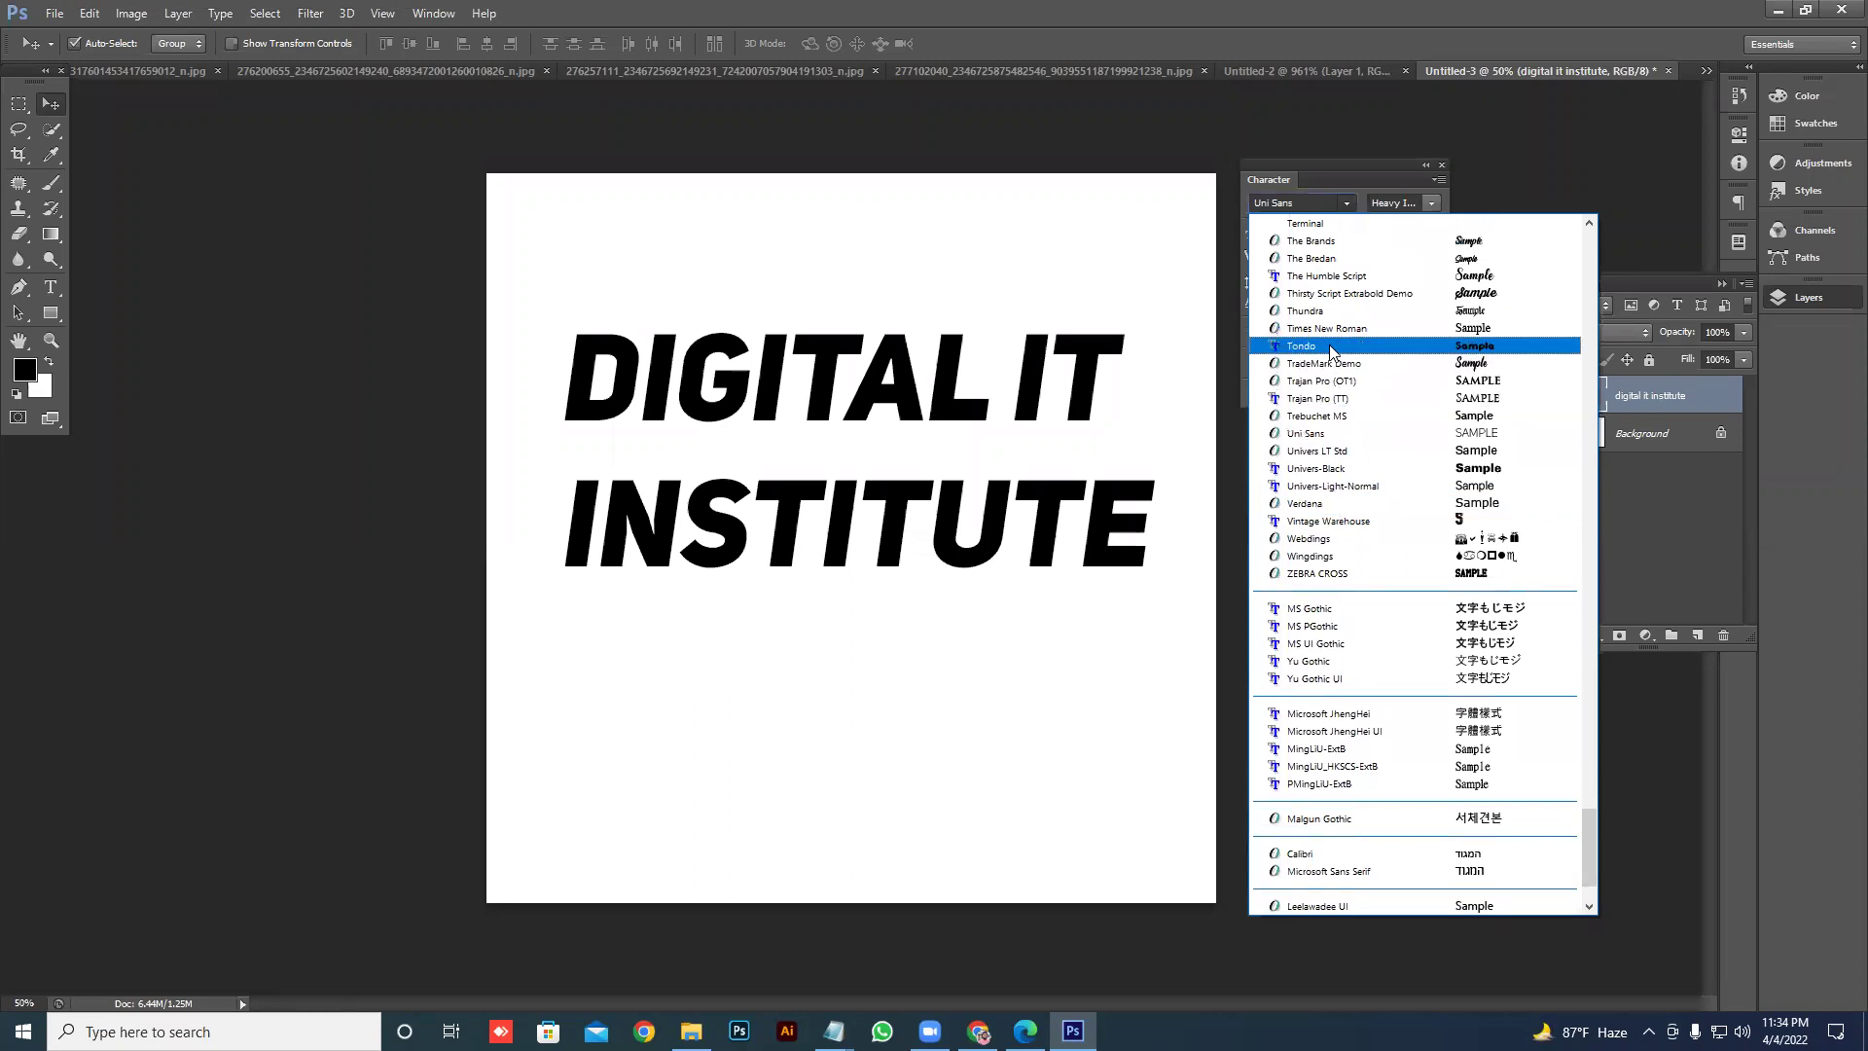
{"action": "left_click", "coordinate": [1331, 337]}
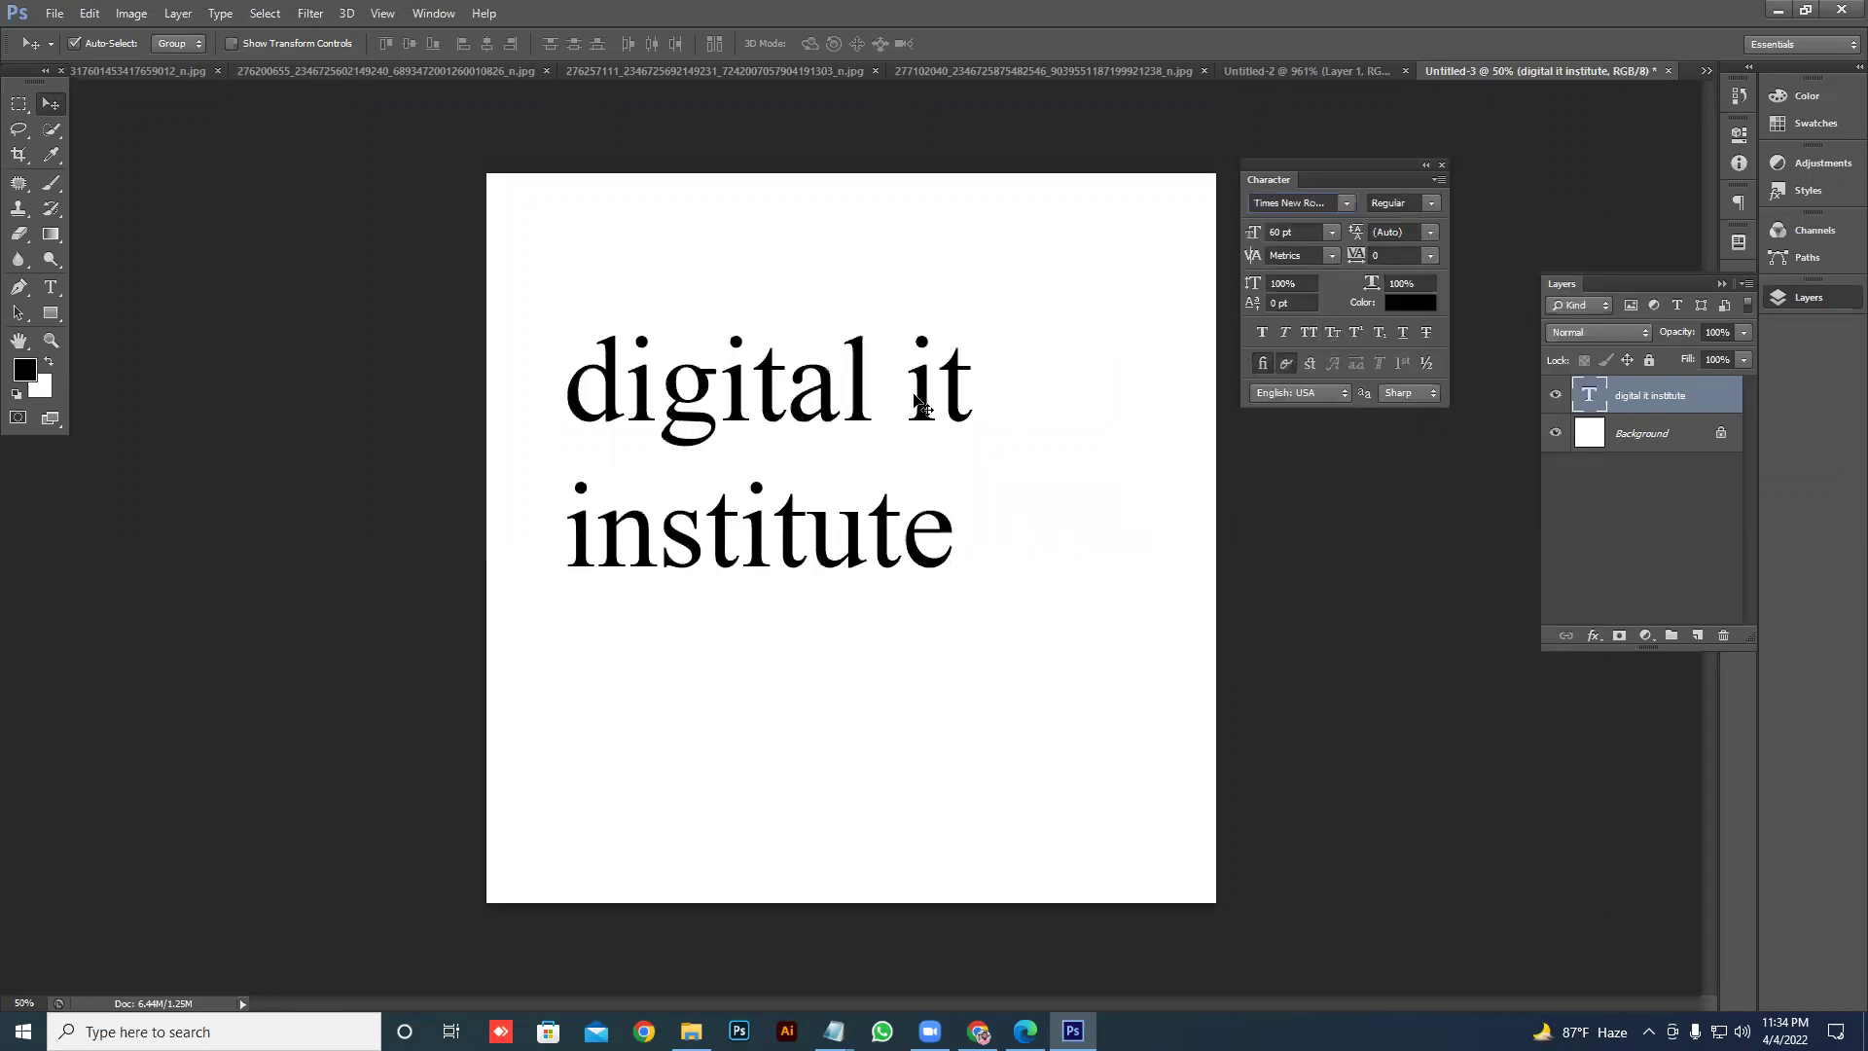
{"action": "left_click_drag", "start_coordinate": [939, 399], "coordinate": [984, 385]}
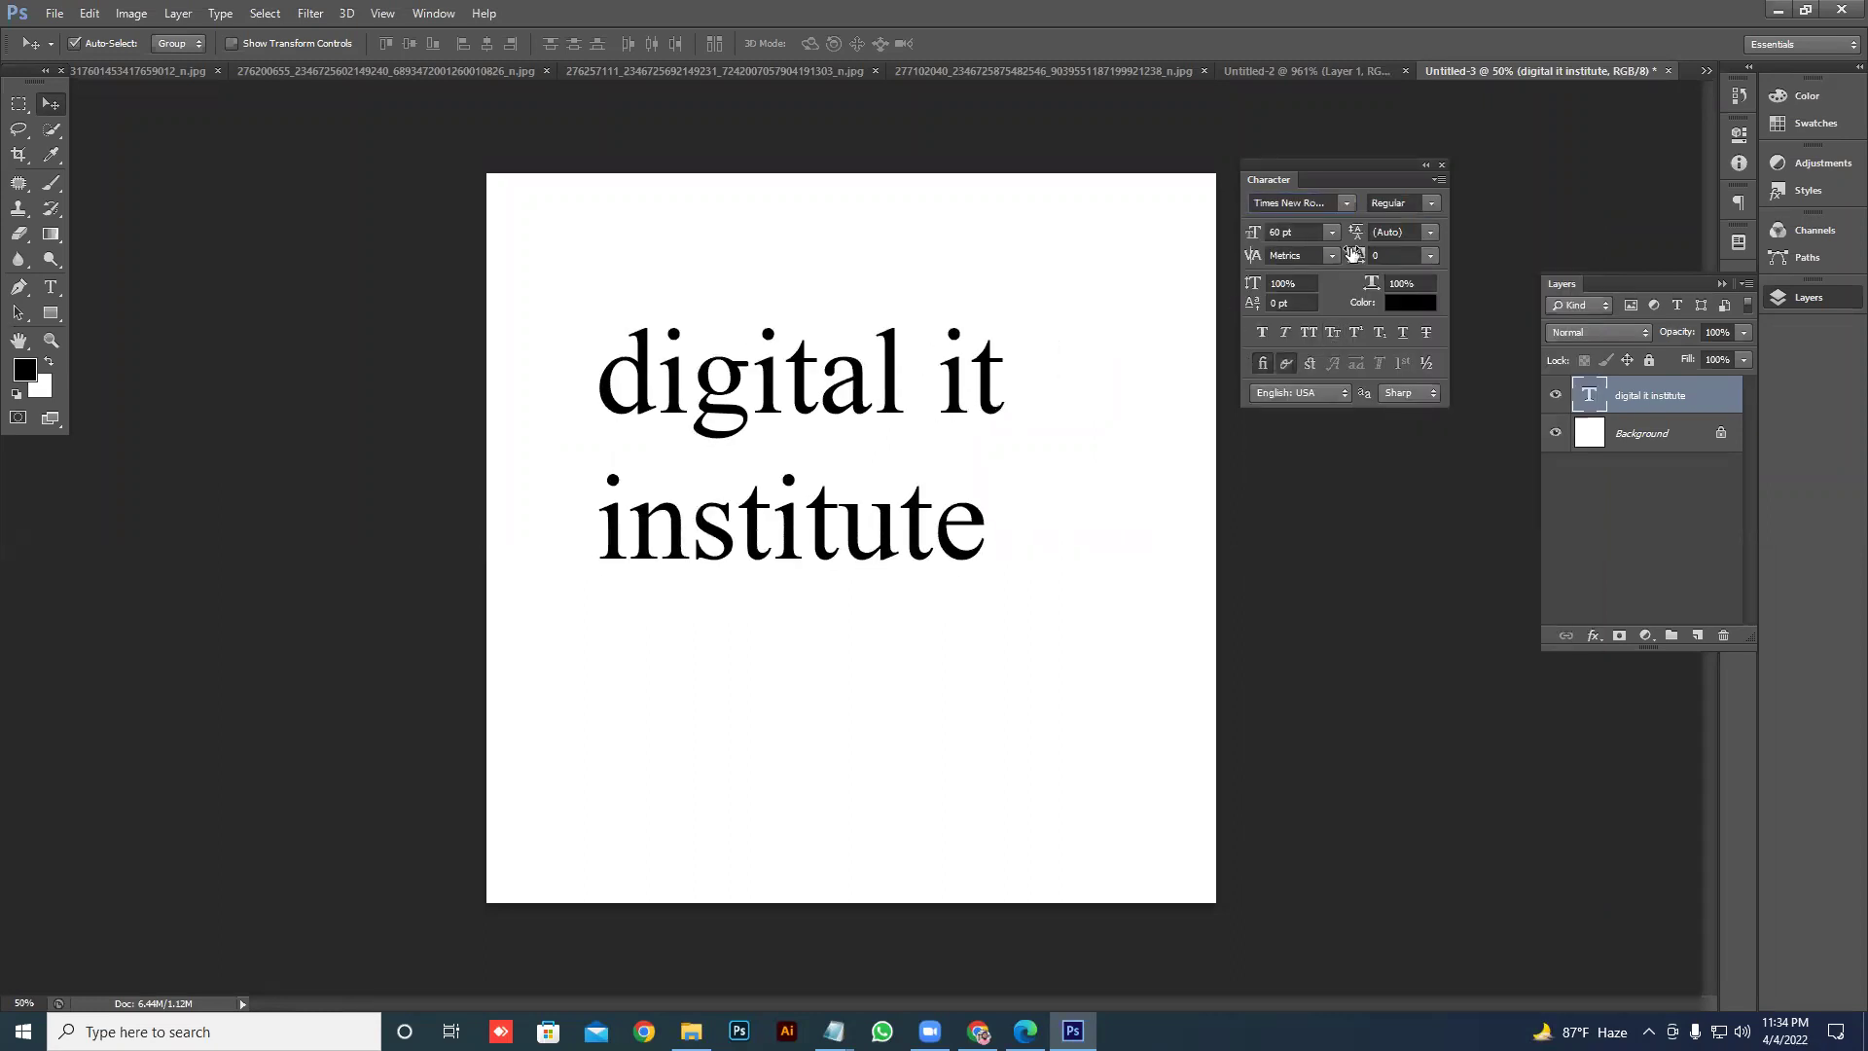
{"action": "left_click", "coordinate": [1347, 203]}
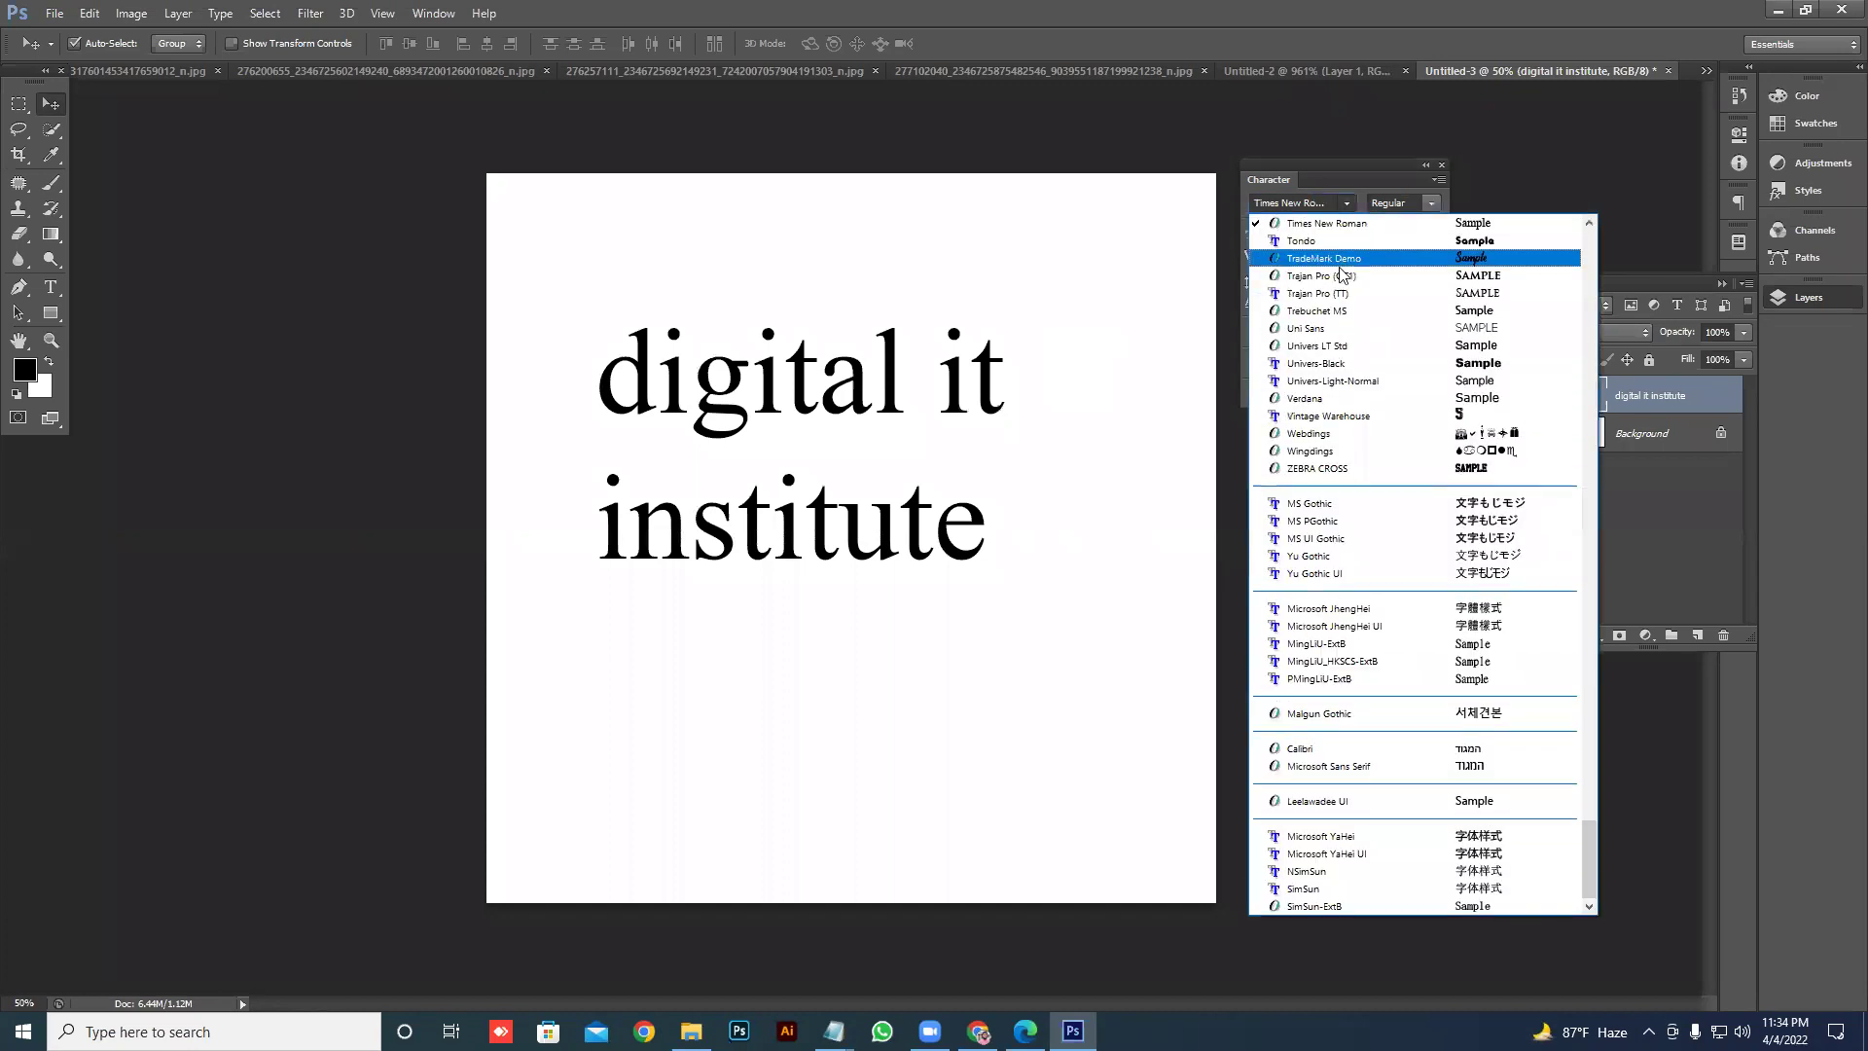
{"action": "left_click", "coordinate": [1202, 377]}
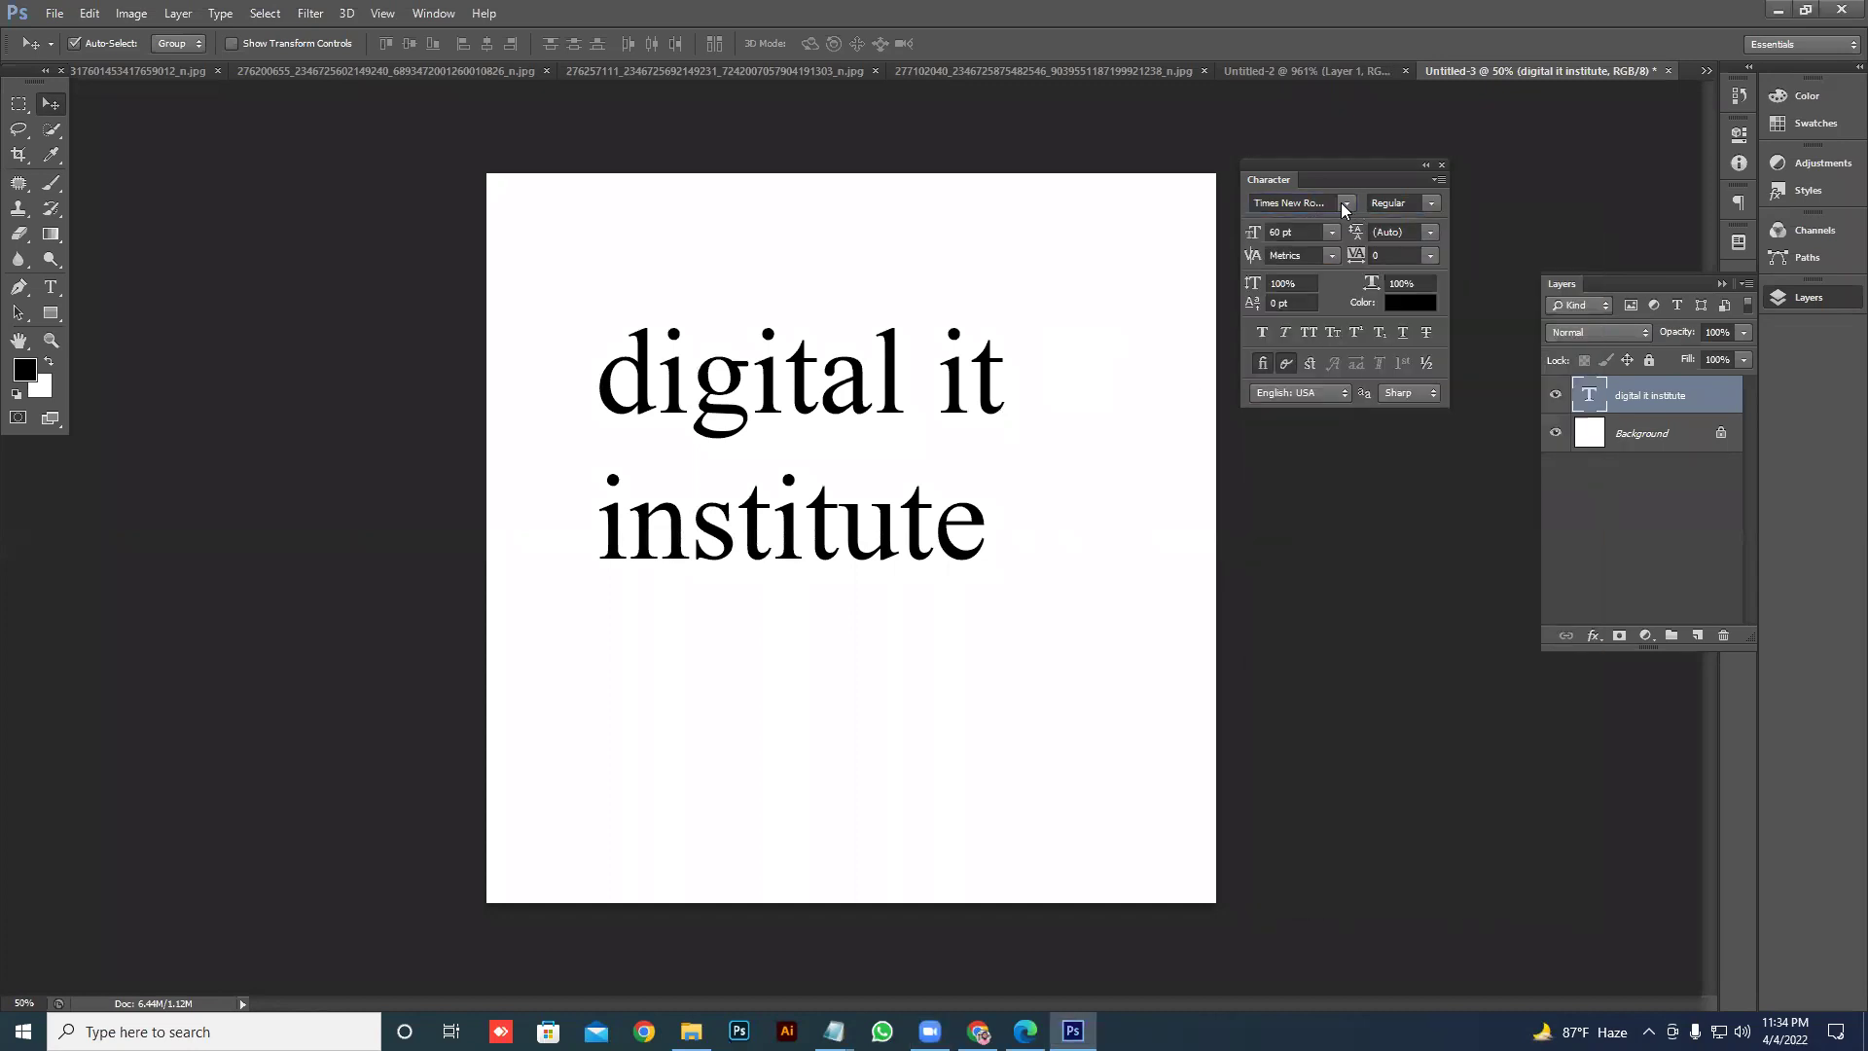
- Try Trajan Pro, move the title left, then set it in Univers-Black
{"action": "left_click", "coordinate": [1344, 203]}
{"action": "left_click", "coordinate": [1329, 301]}
{"action": "left_click_drag", "start_coordinate": [926, 405], "coordinate": [845, 410]}
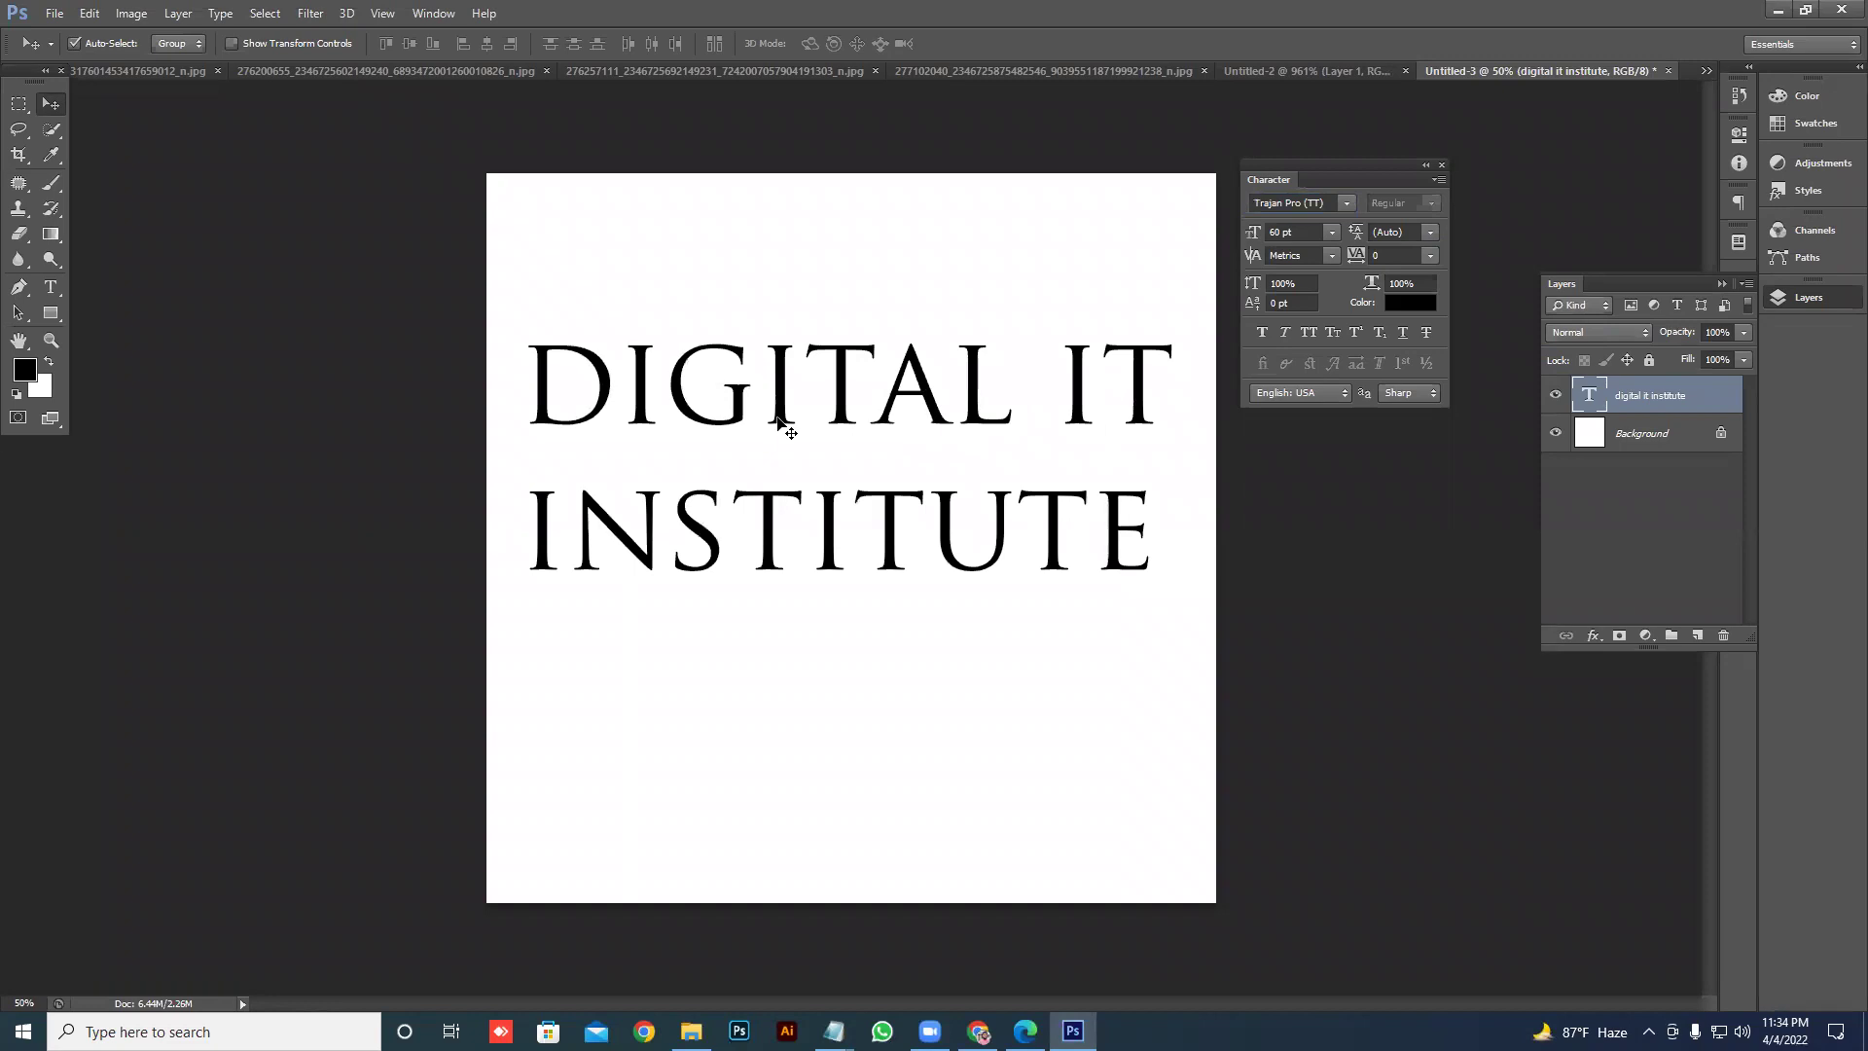
{"action": "left_click", "coordinate": [1346, 204]}
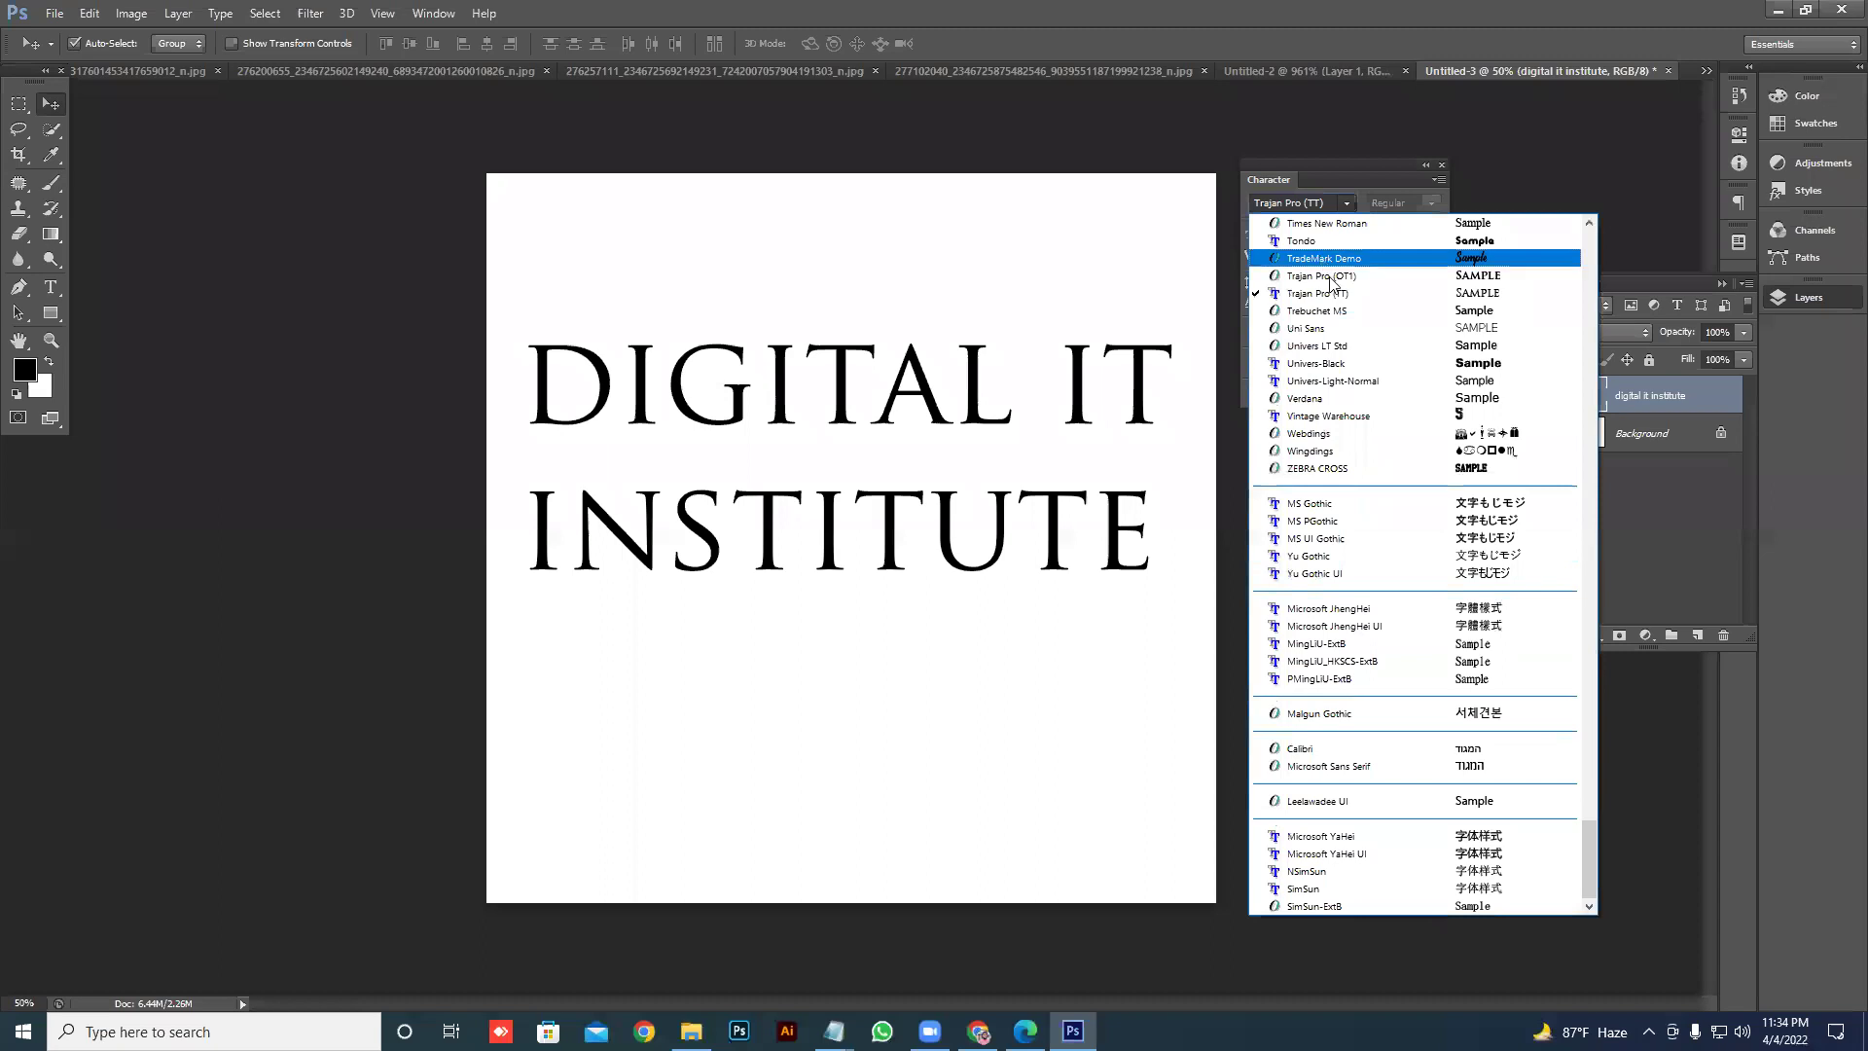
{"action": "left_click", "coordinate": [1348, 366]}
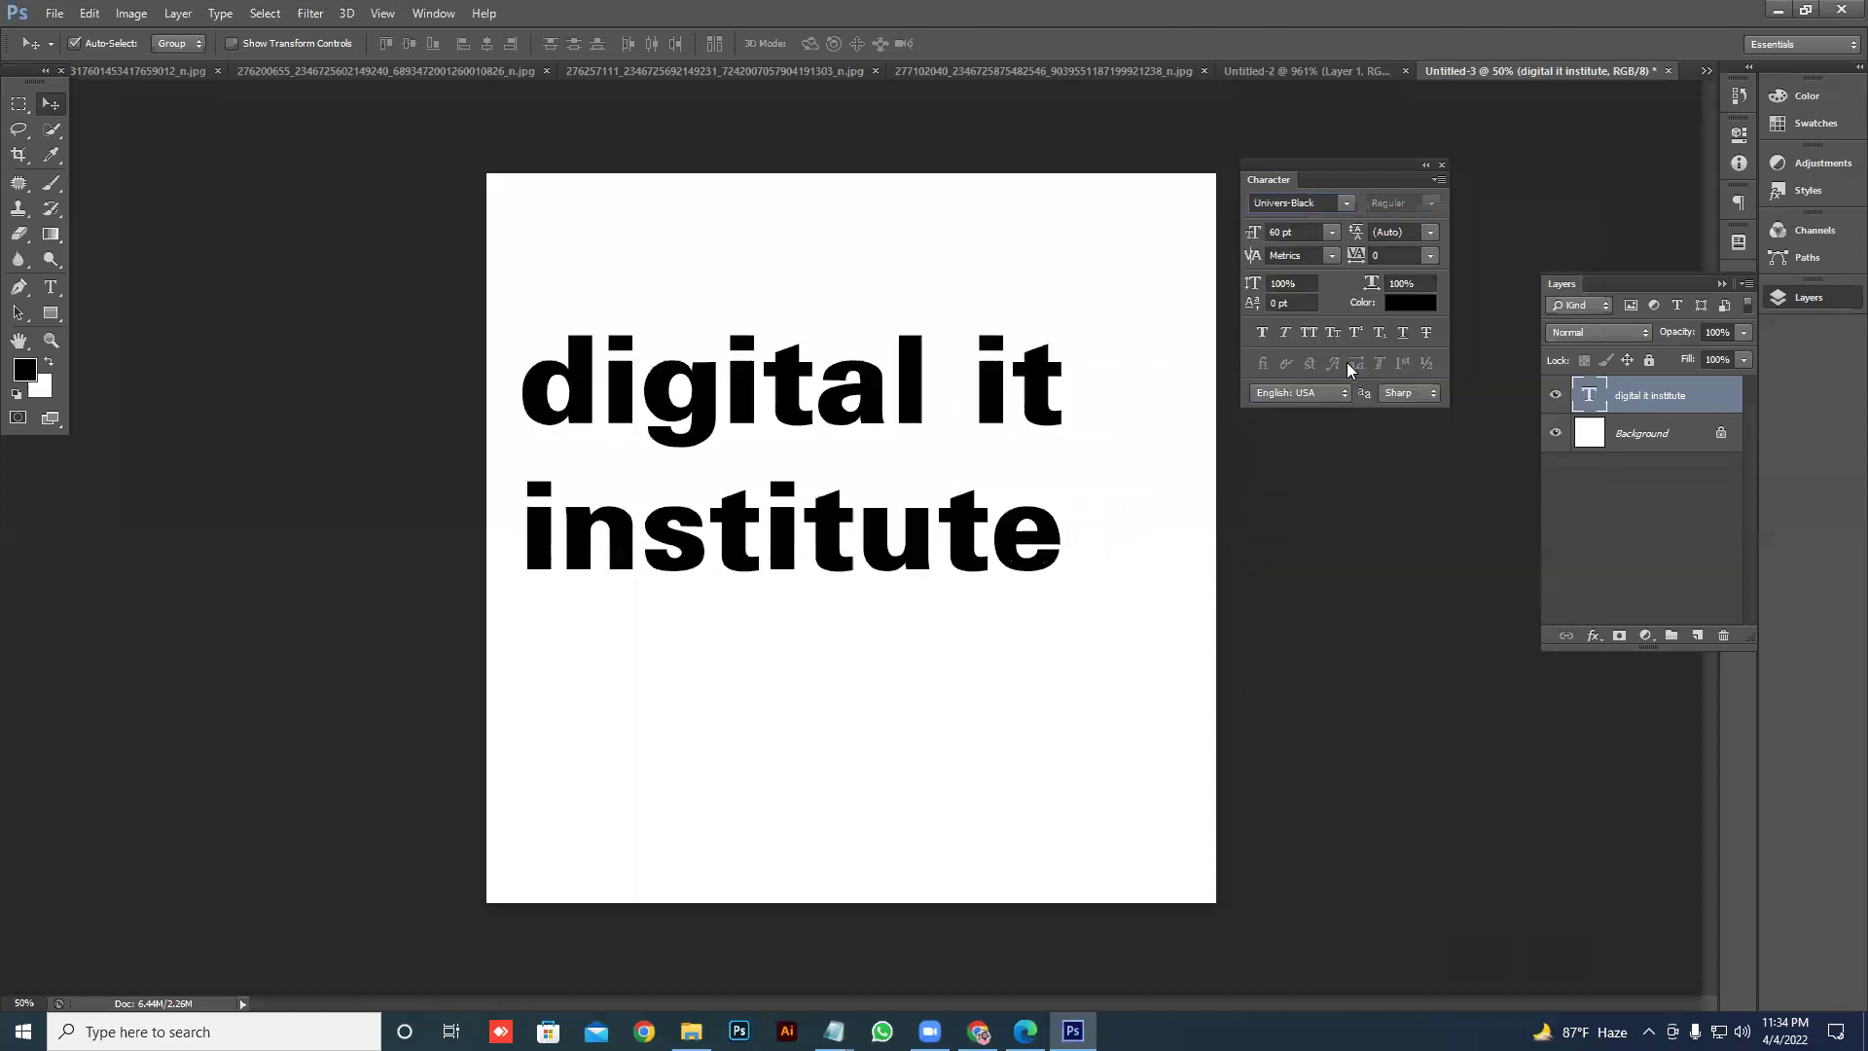
- Set the title's font to Proxima Nova
{"action": "left_click", "coordinate": [1346, 204]}
{"action": "scroll", "coordinate": [1389, 408], "scroll_direction": "up", "scroll_amount": 2}
{"action": "scroll", "coordinate": [1389, 416], "scroll_direction": "up", "scroll_amount": 6}
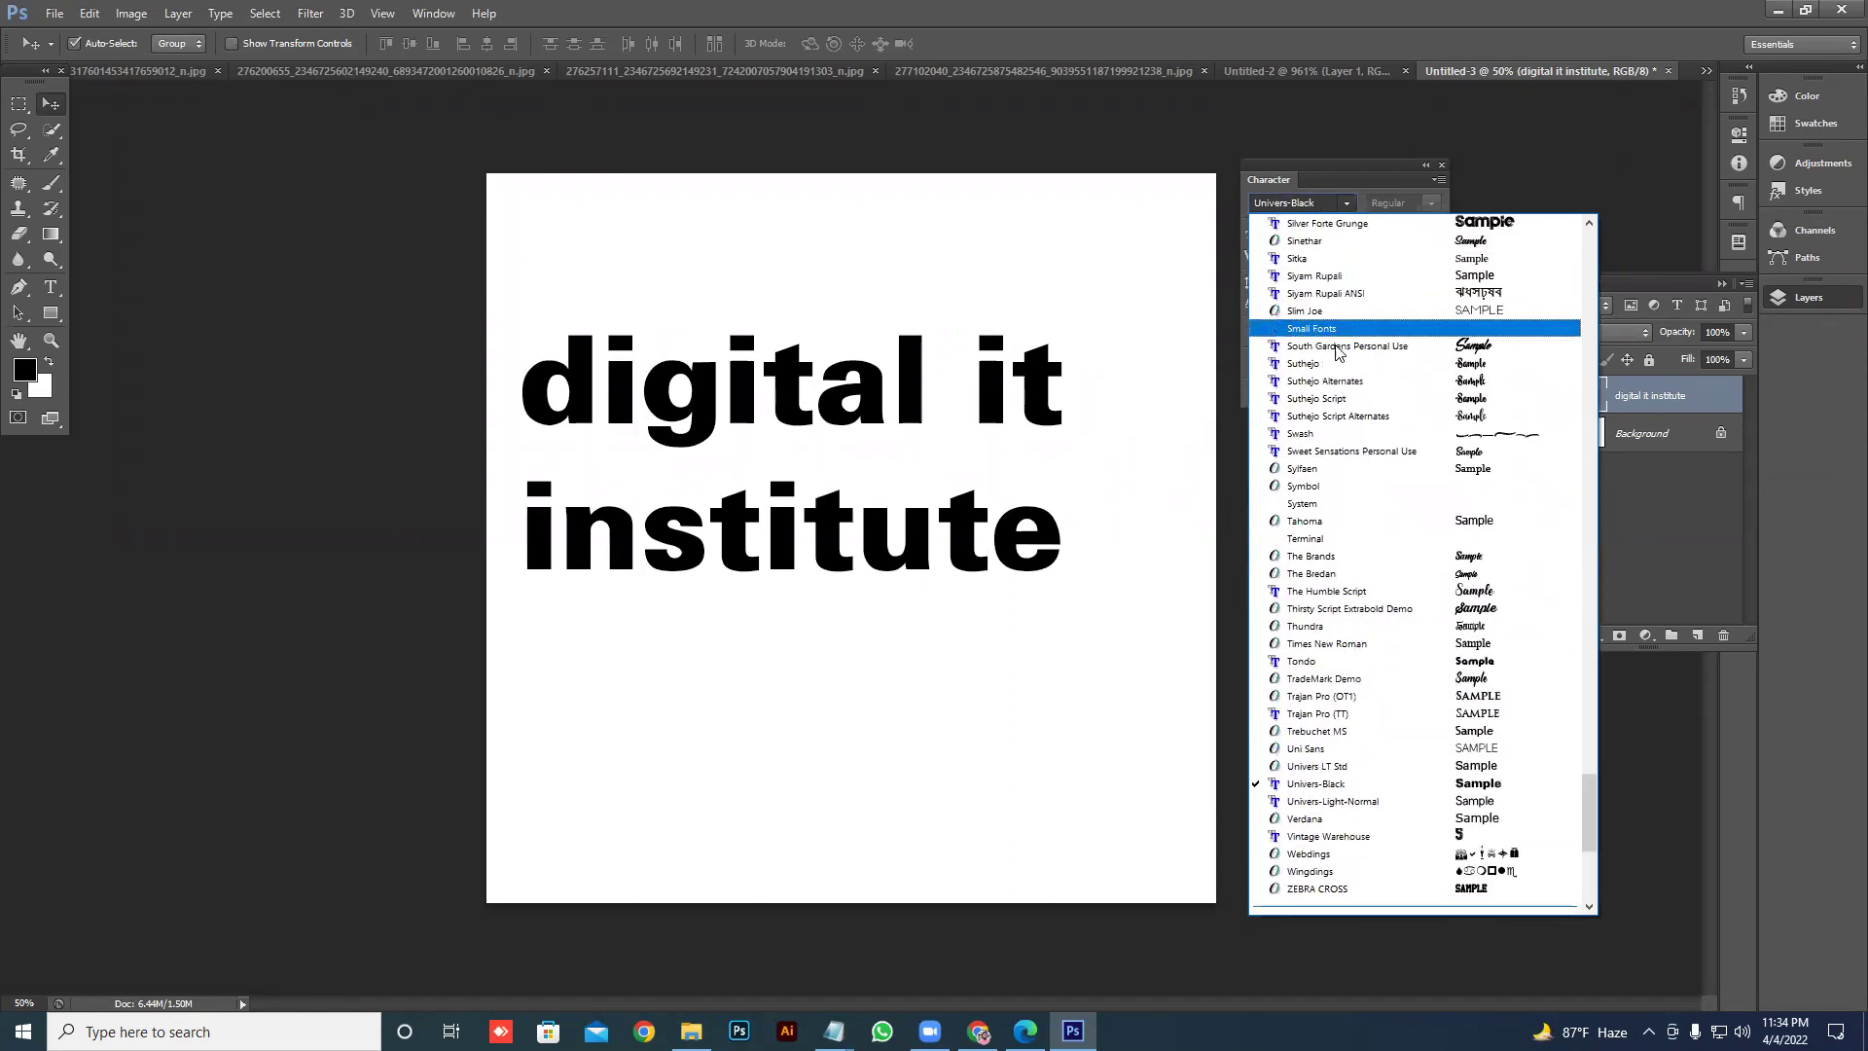
{"action": "scroll", "coordinate": [1338, 352], "scroll_direction": "up", "scroll_amount": 5}
{"action": "scroll", "coordinate": [1338, 352], "scroll_direction": "up", "scroll_amount": 4}
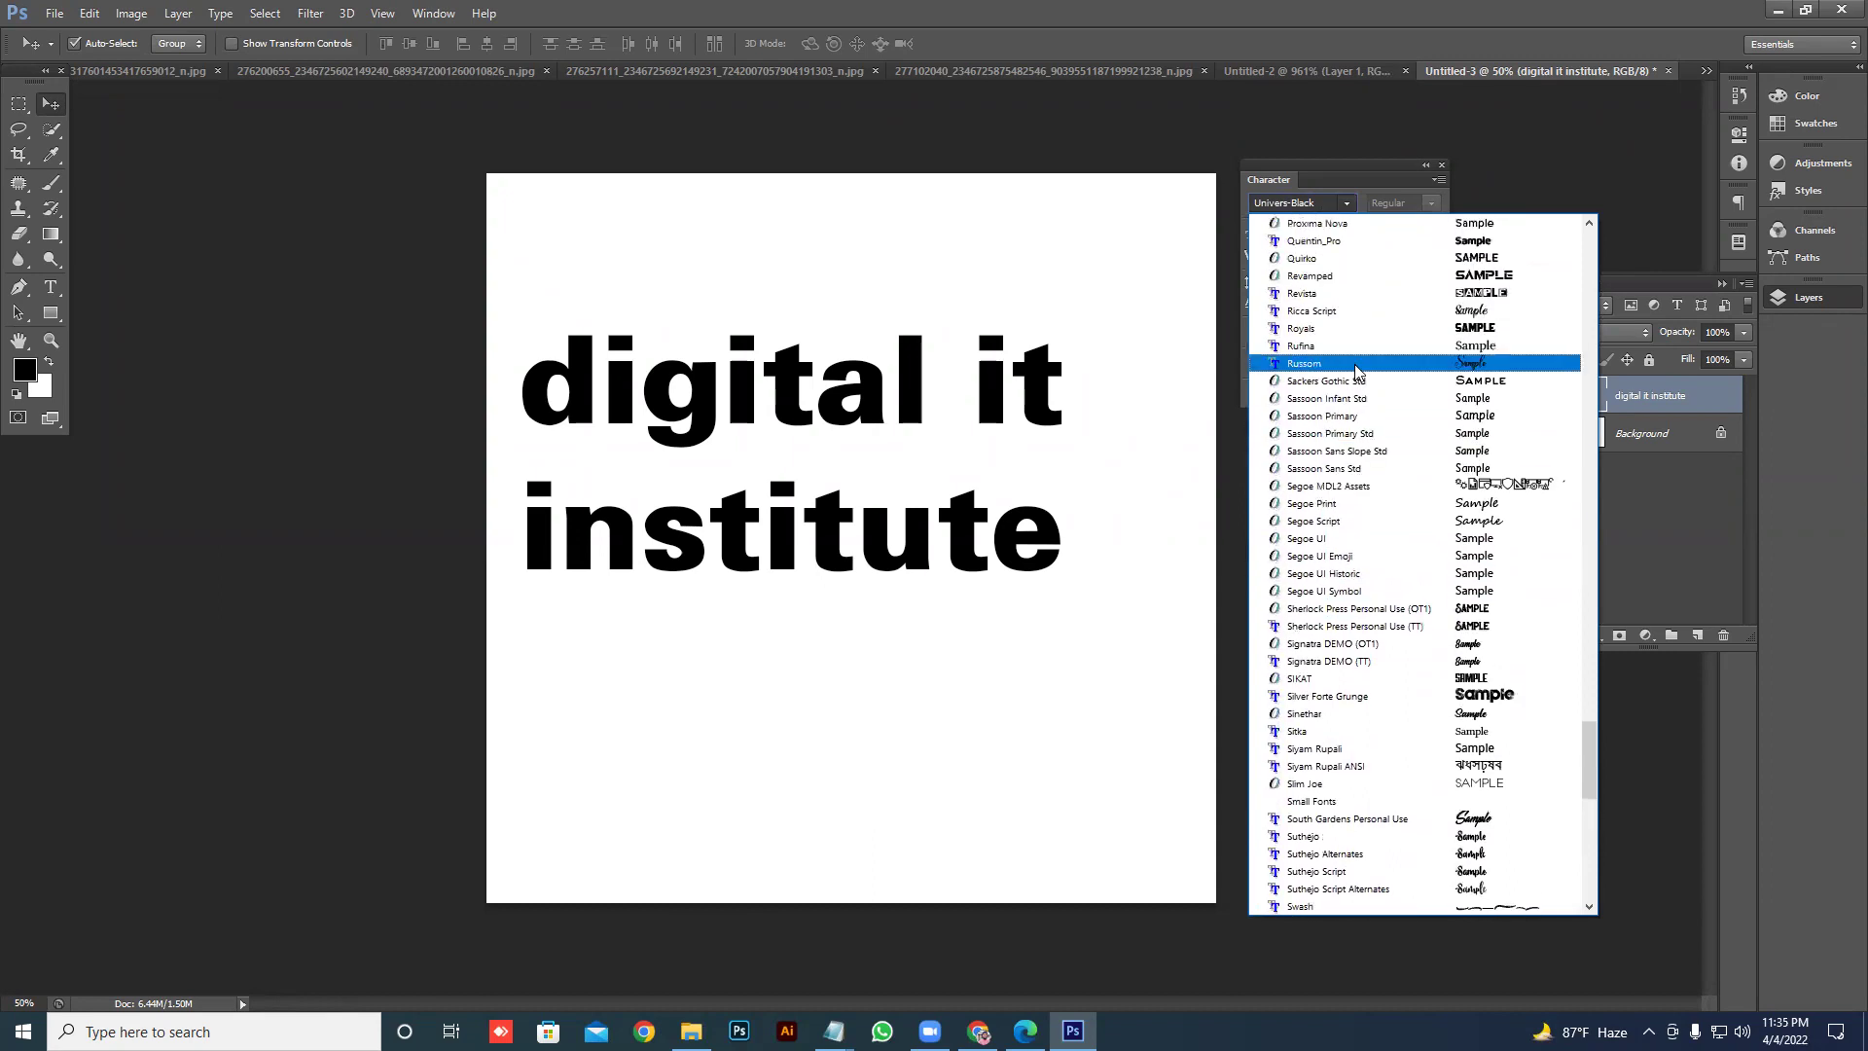
{"action": "scroll", "coordinate": [1400, 385], "scroll_direction": "up", "scroll_amount": 4}
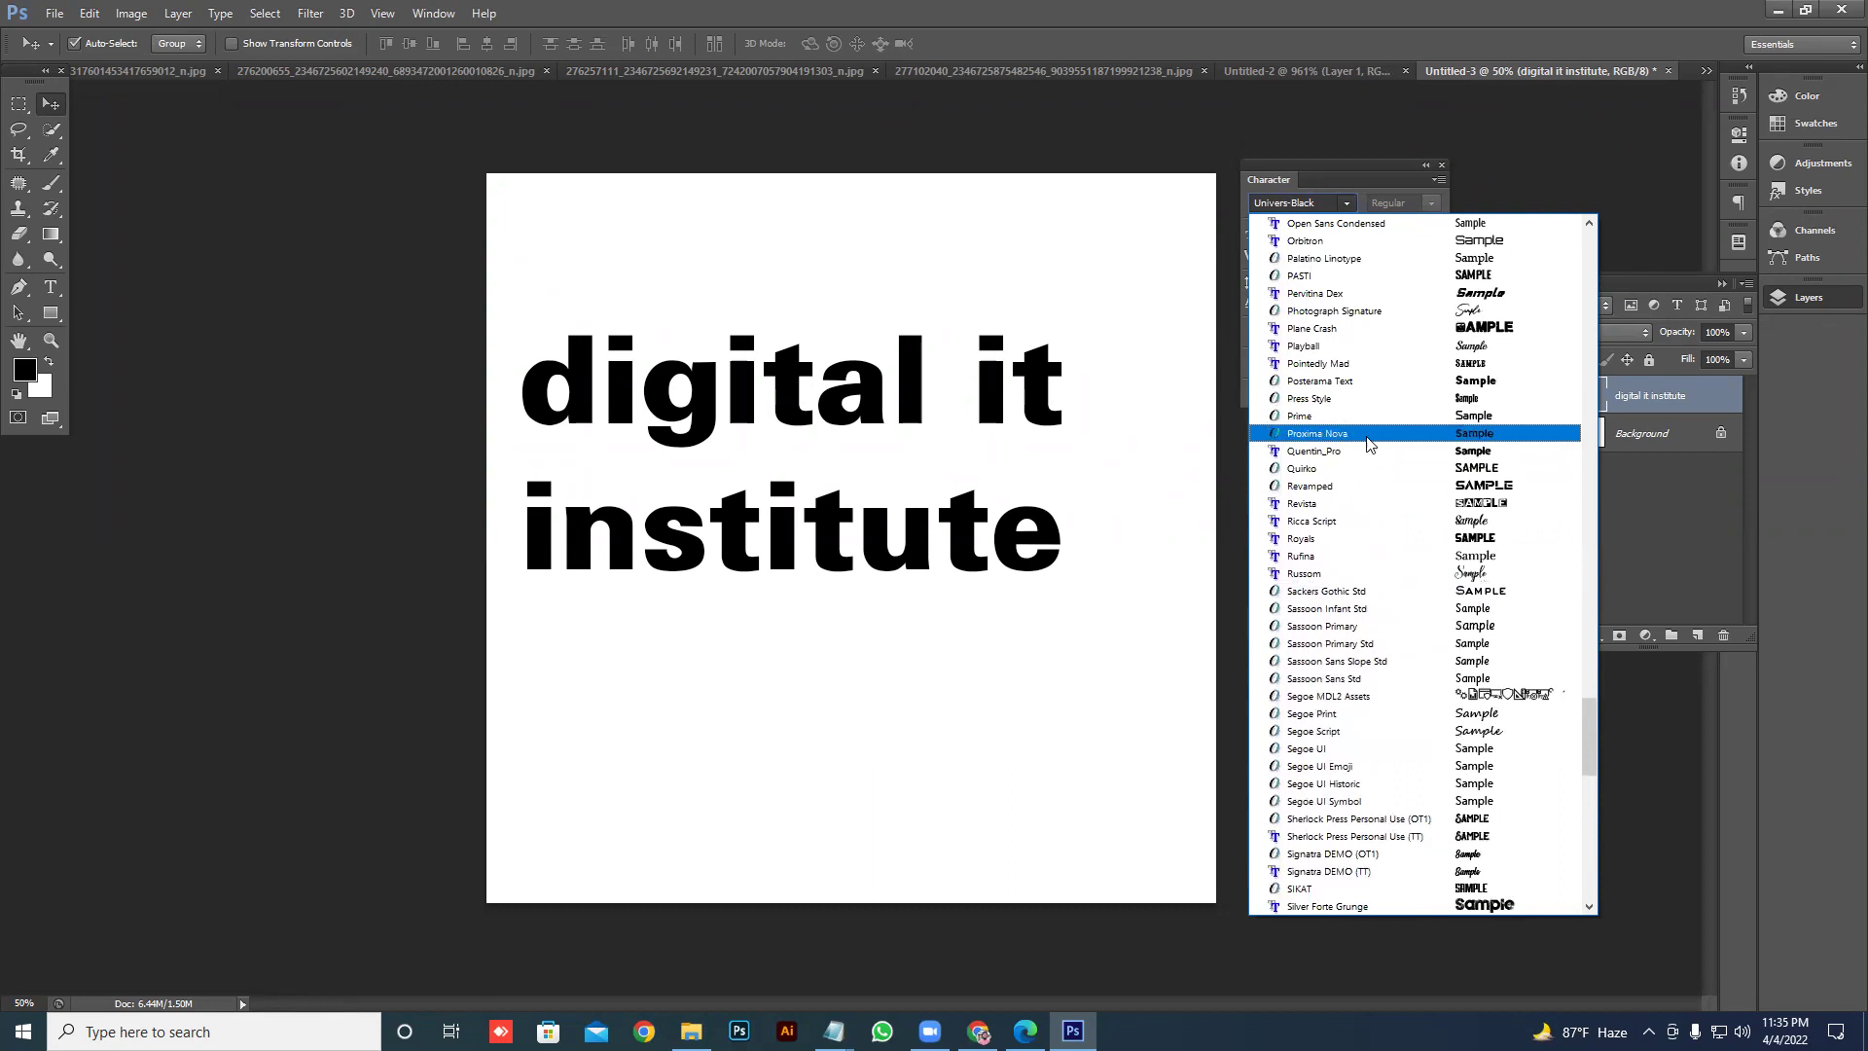
{"action": "left_click", "coordinate": [1372, 434]}
- Switch the title to Open Sans and reposition it slightly right and lower
{"action": "left_click", "coordinate": [1347, 202]}
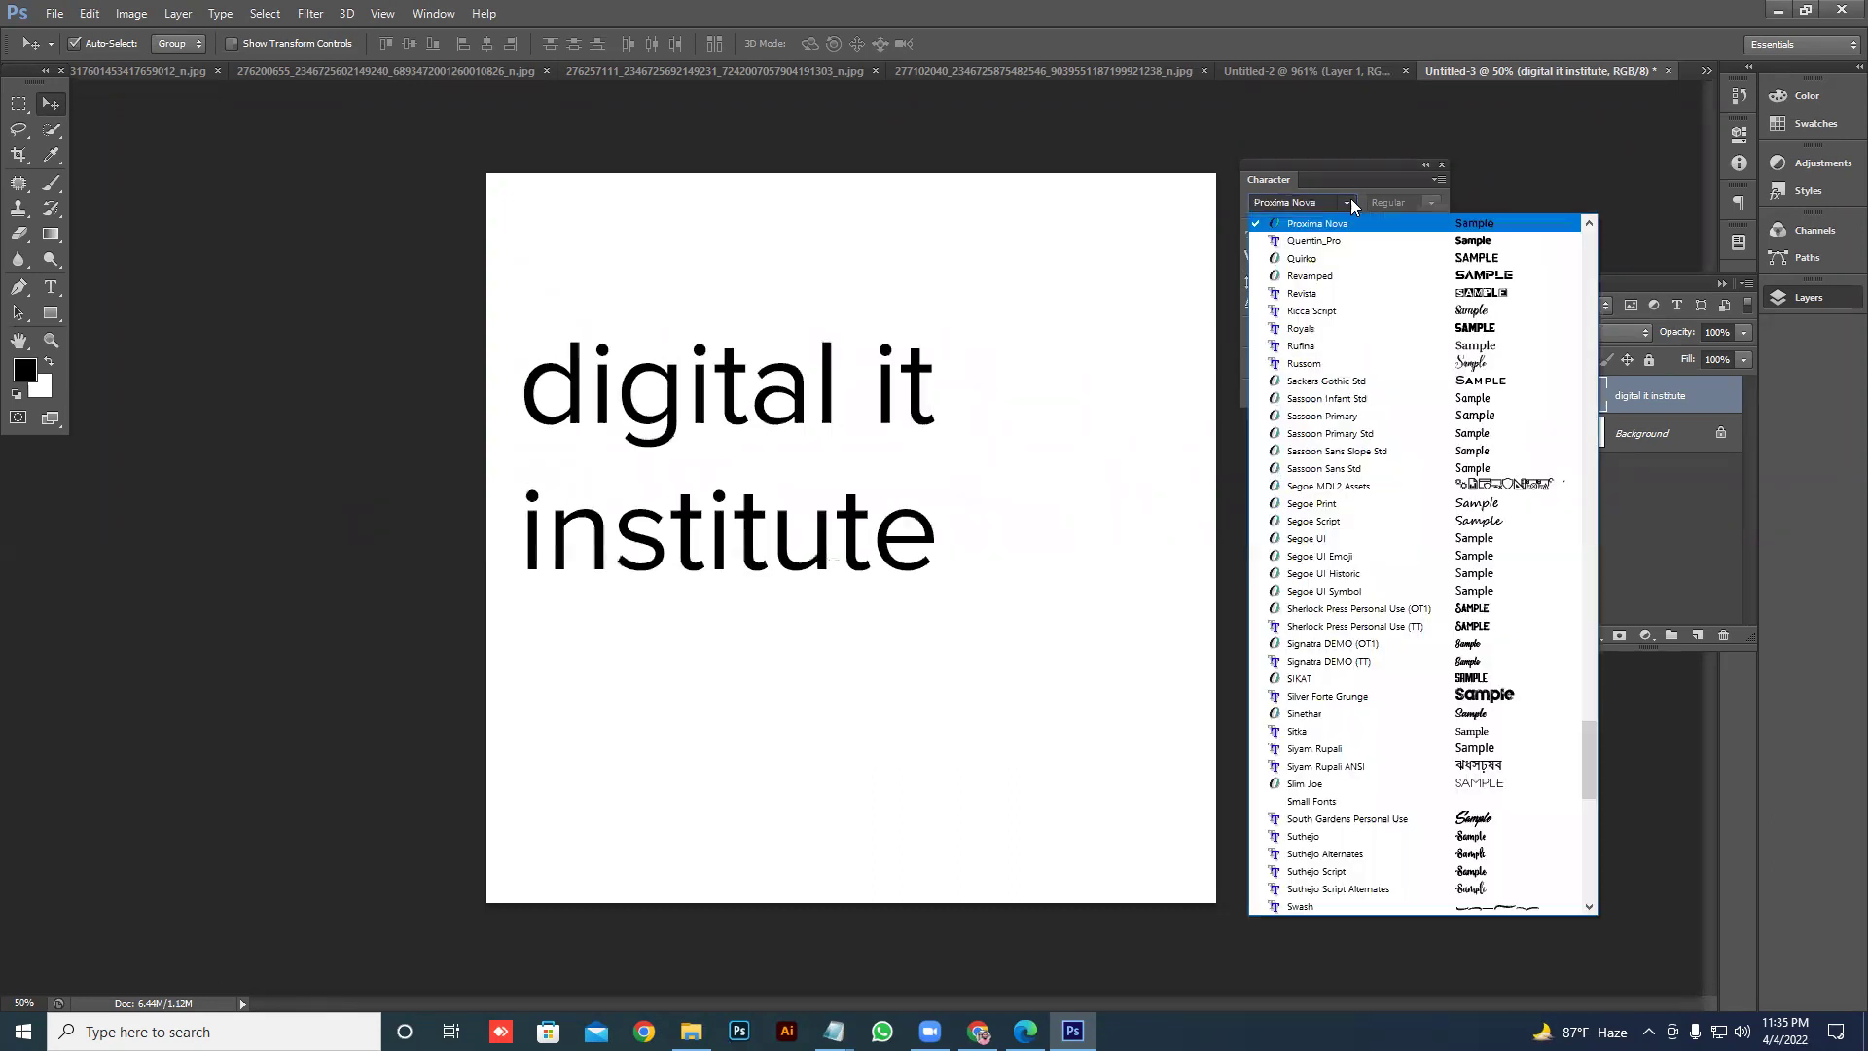
{"action": "scroll", "coordinate": [1397, 399], "scroll_direction": "up", "scroll_amount": 3}
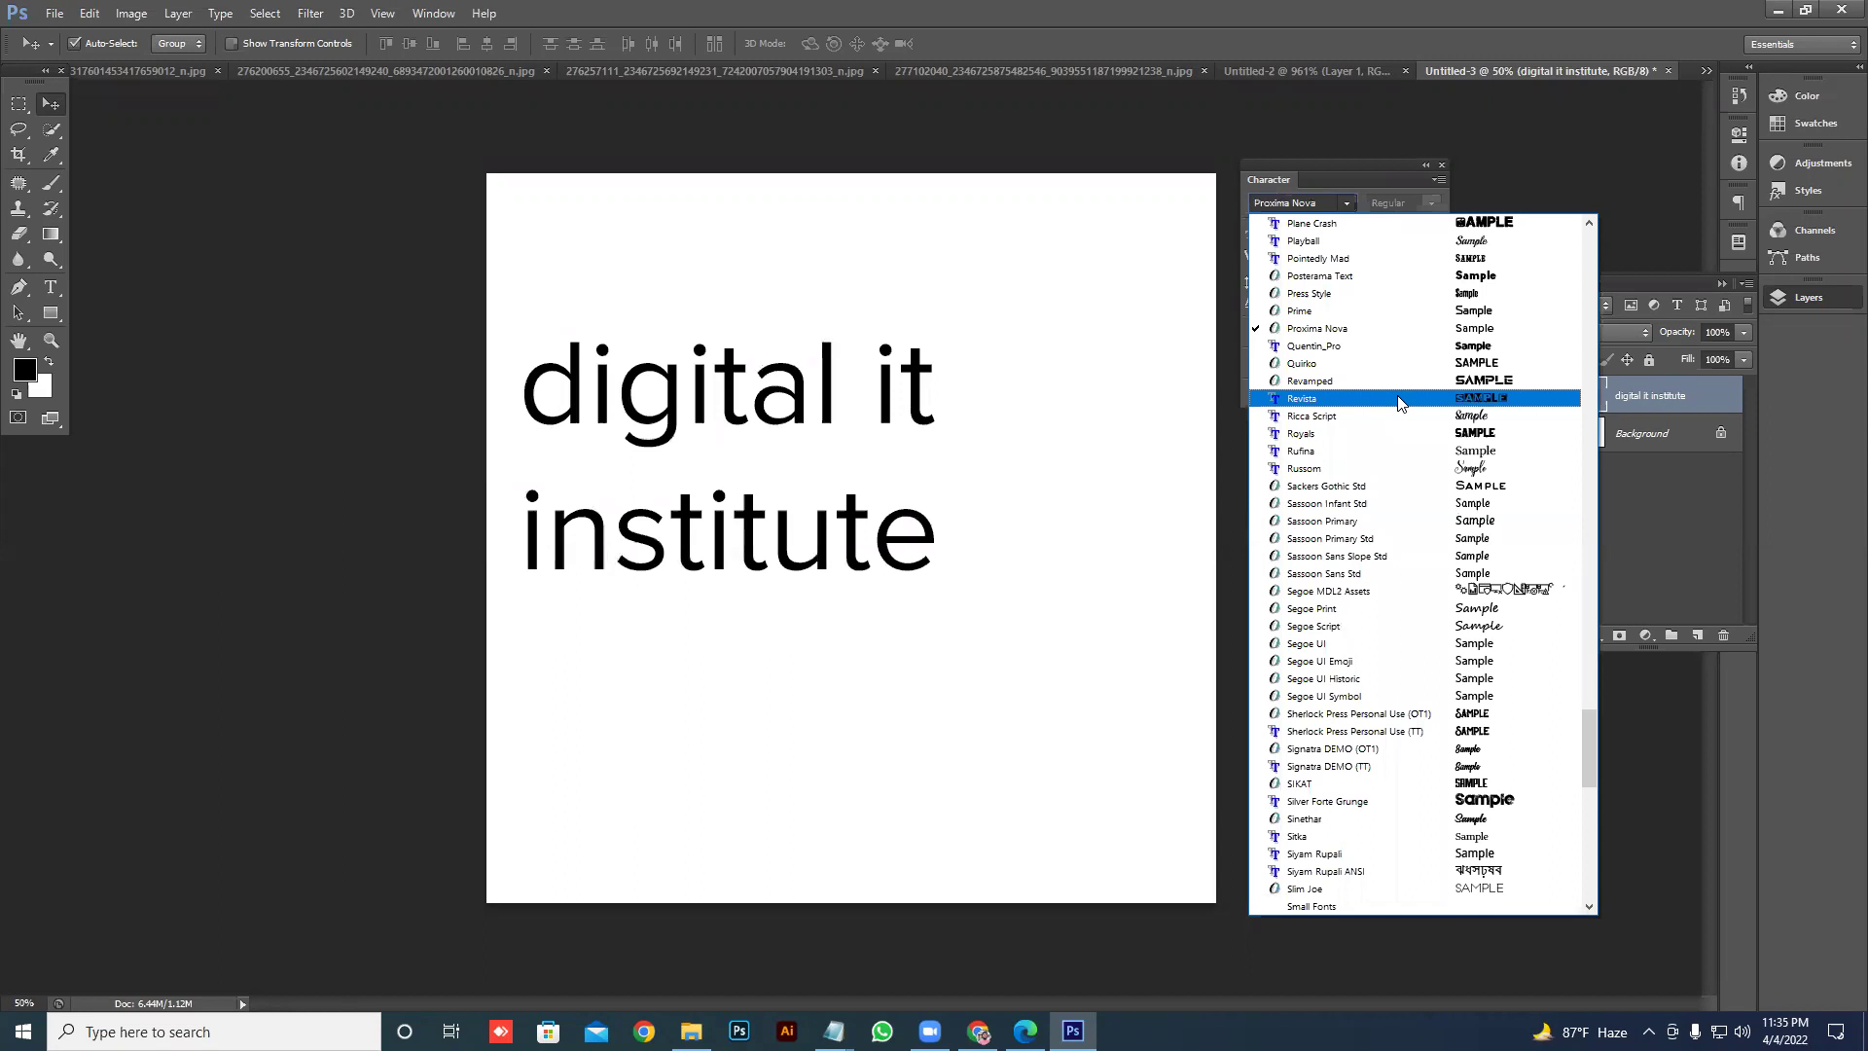
{"action": "scroll", "coordinate": [1398, 400], "scroll_direction": "up", "scroll_amount": 4}
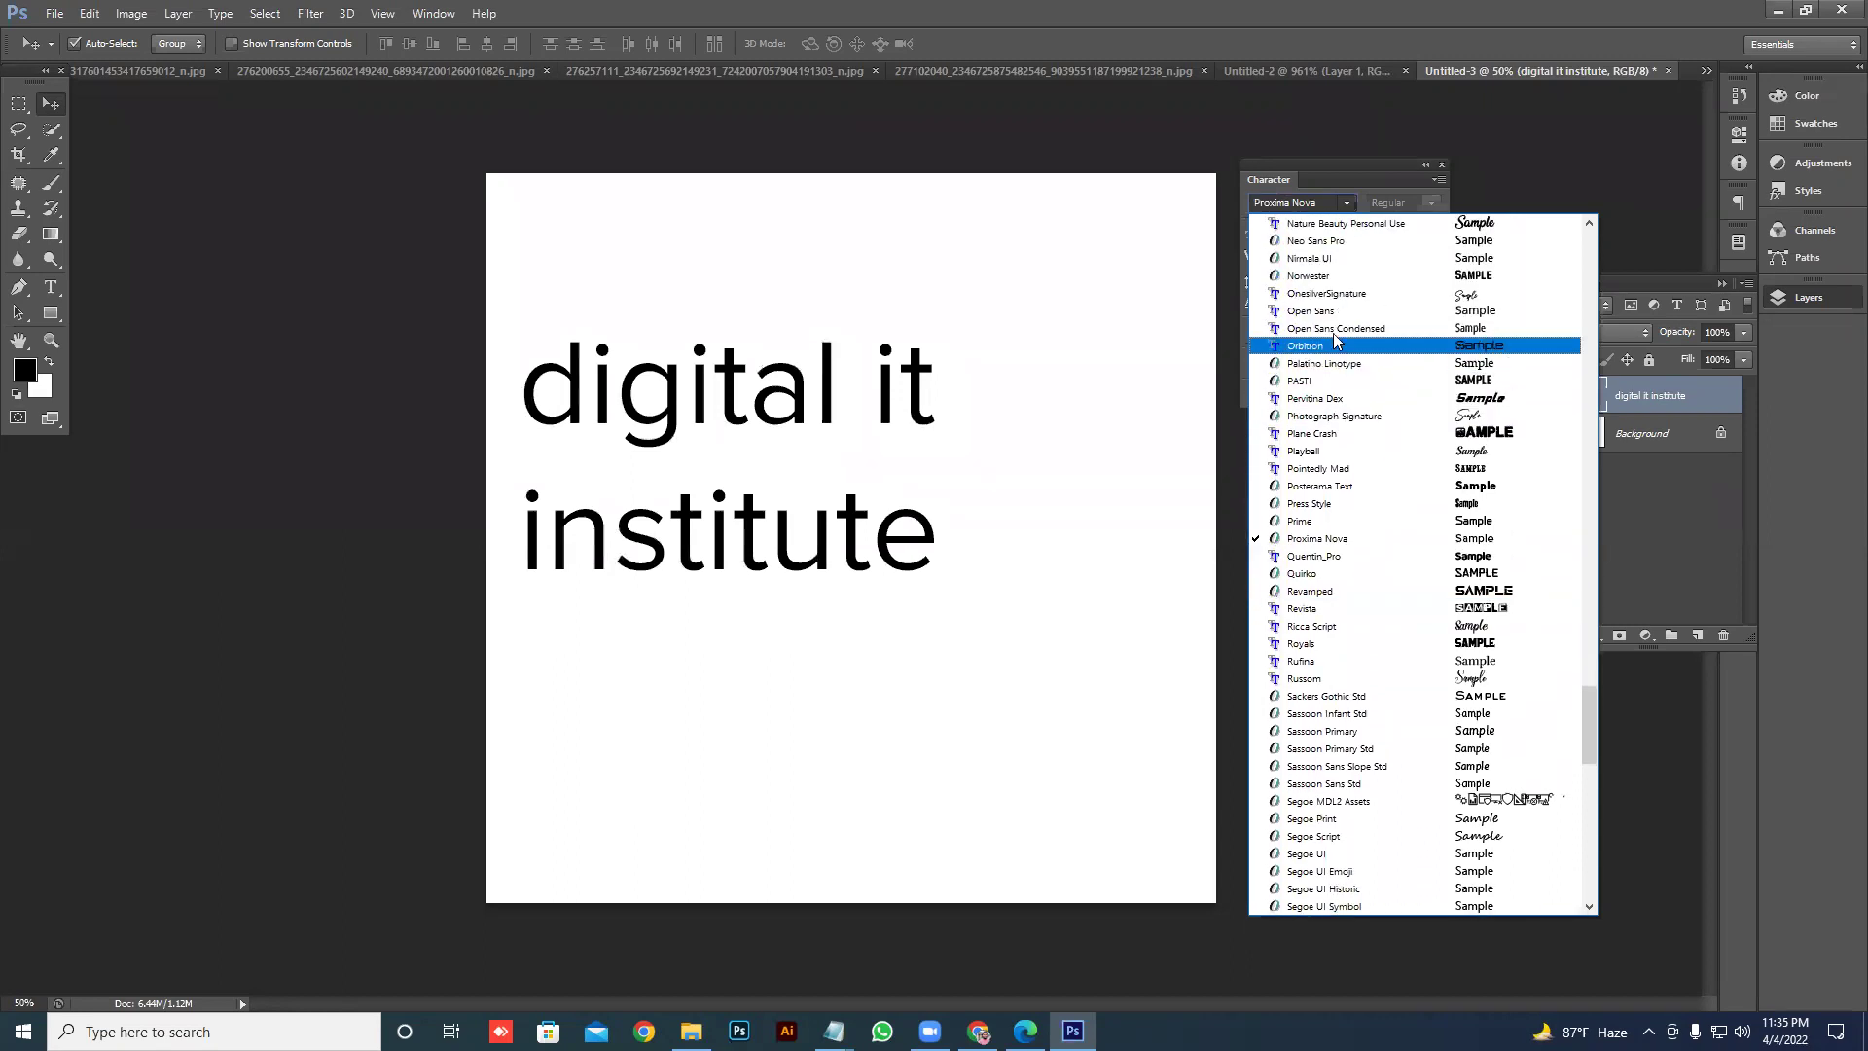
{"action": "left_click", "coordinate": [1331, 312]}
{"action": "left_click_drag", "start_coordinate": [844, 399], "coordinate": [902, 399]}
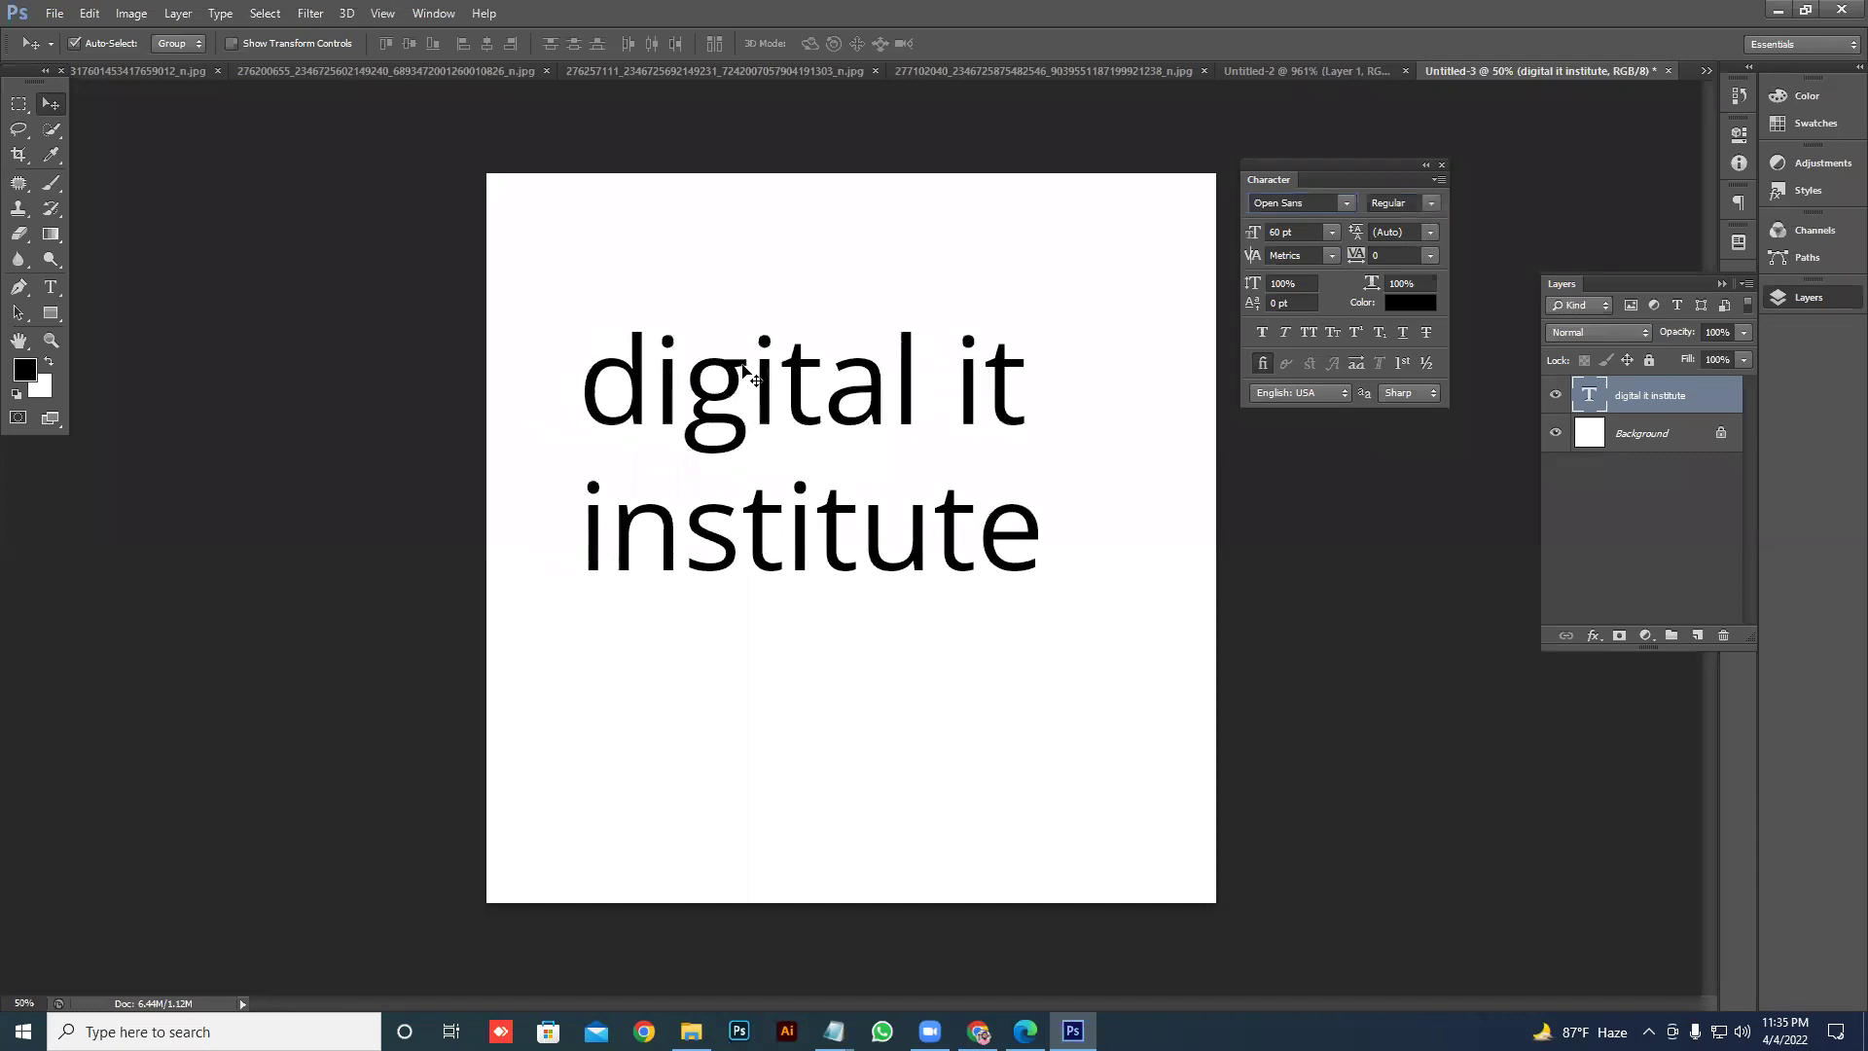
{"action": "left_click_drag", "start_coordinate": [699, 399], "coordinate": [698, 395]}
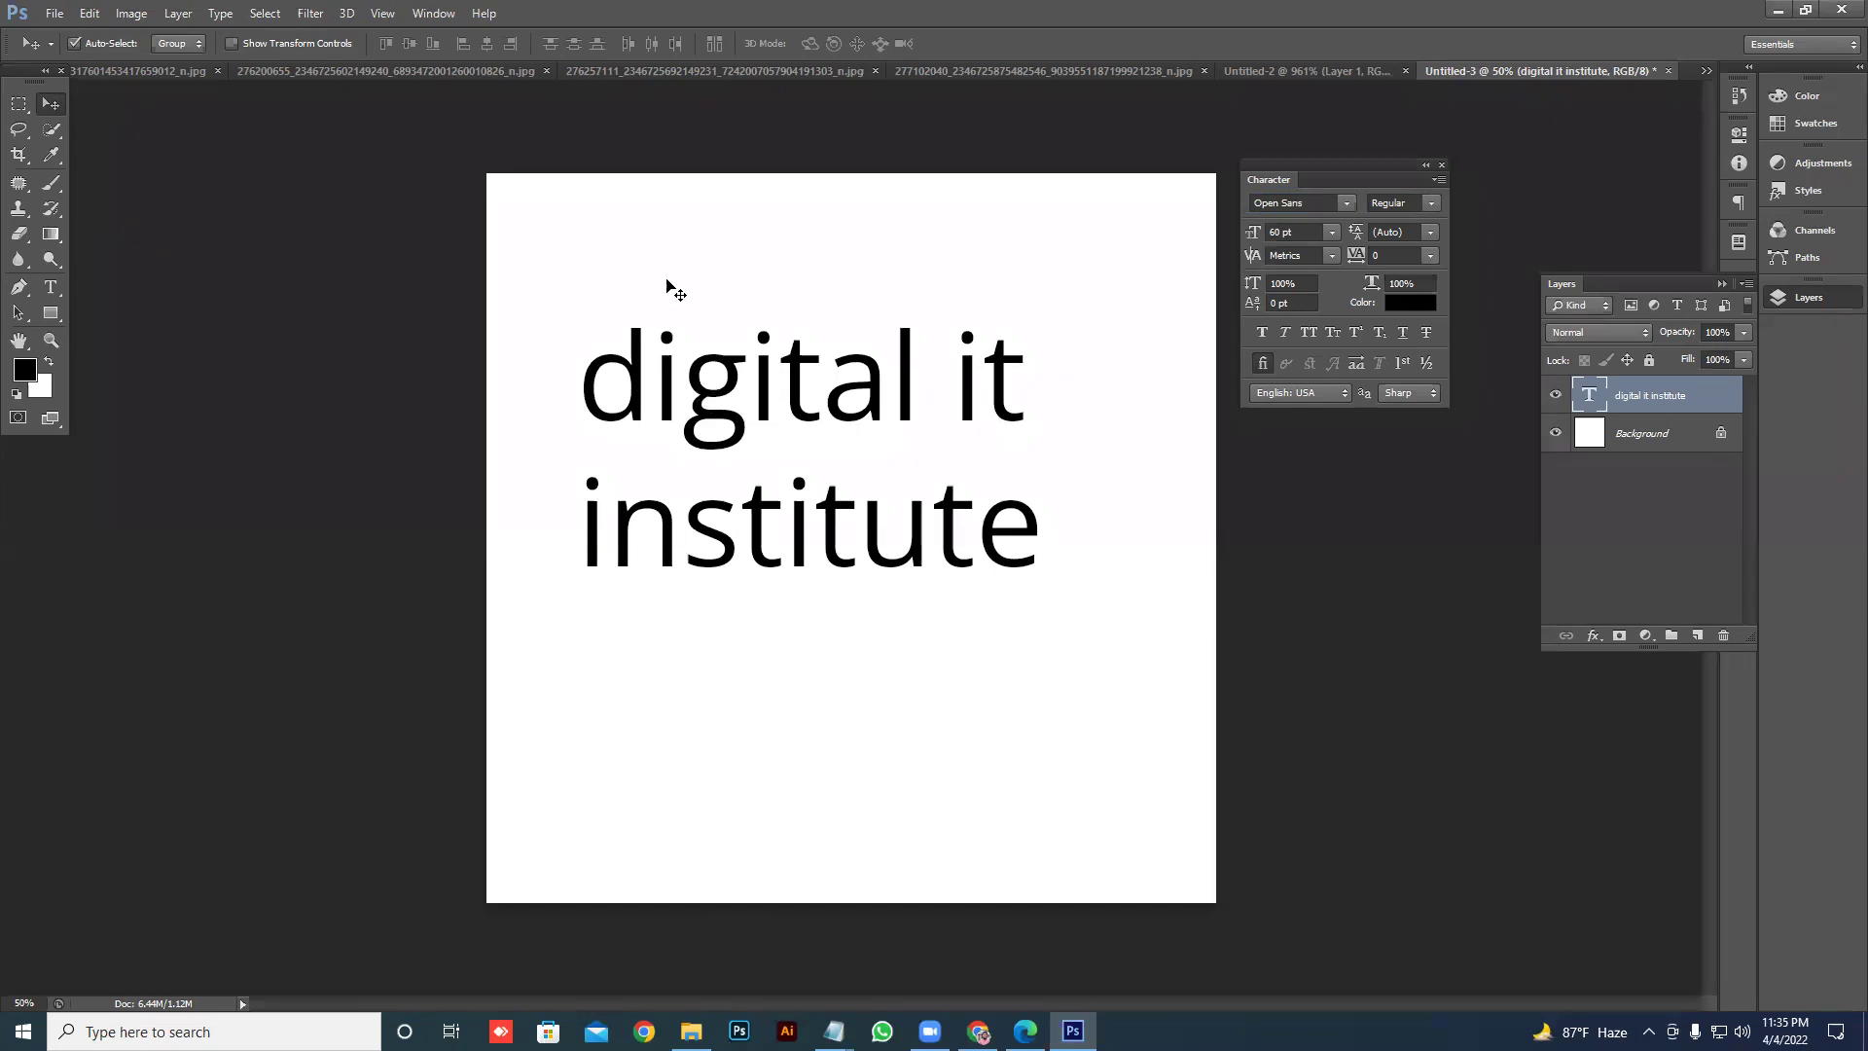
{"action": "left_click_drag", "start_coordinate": [795, 382], "coordinate": [798, 393]}
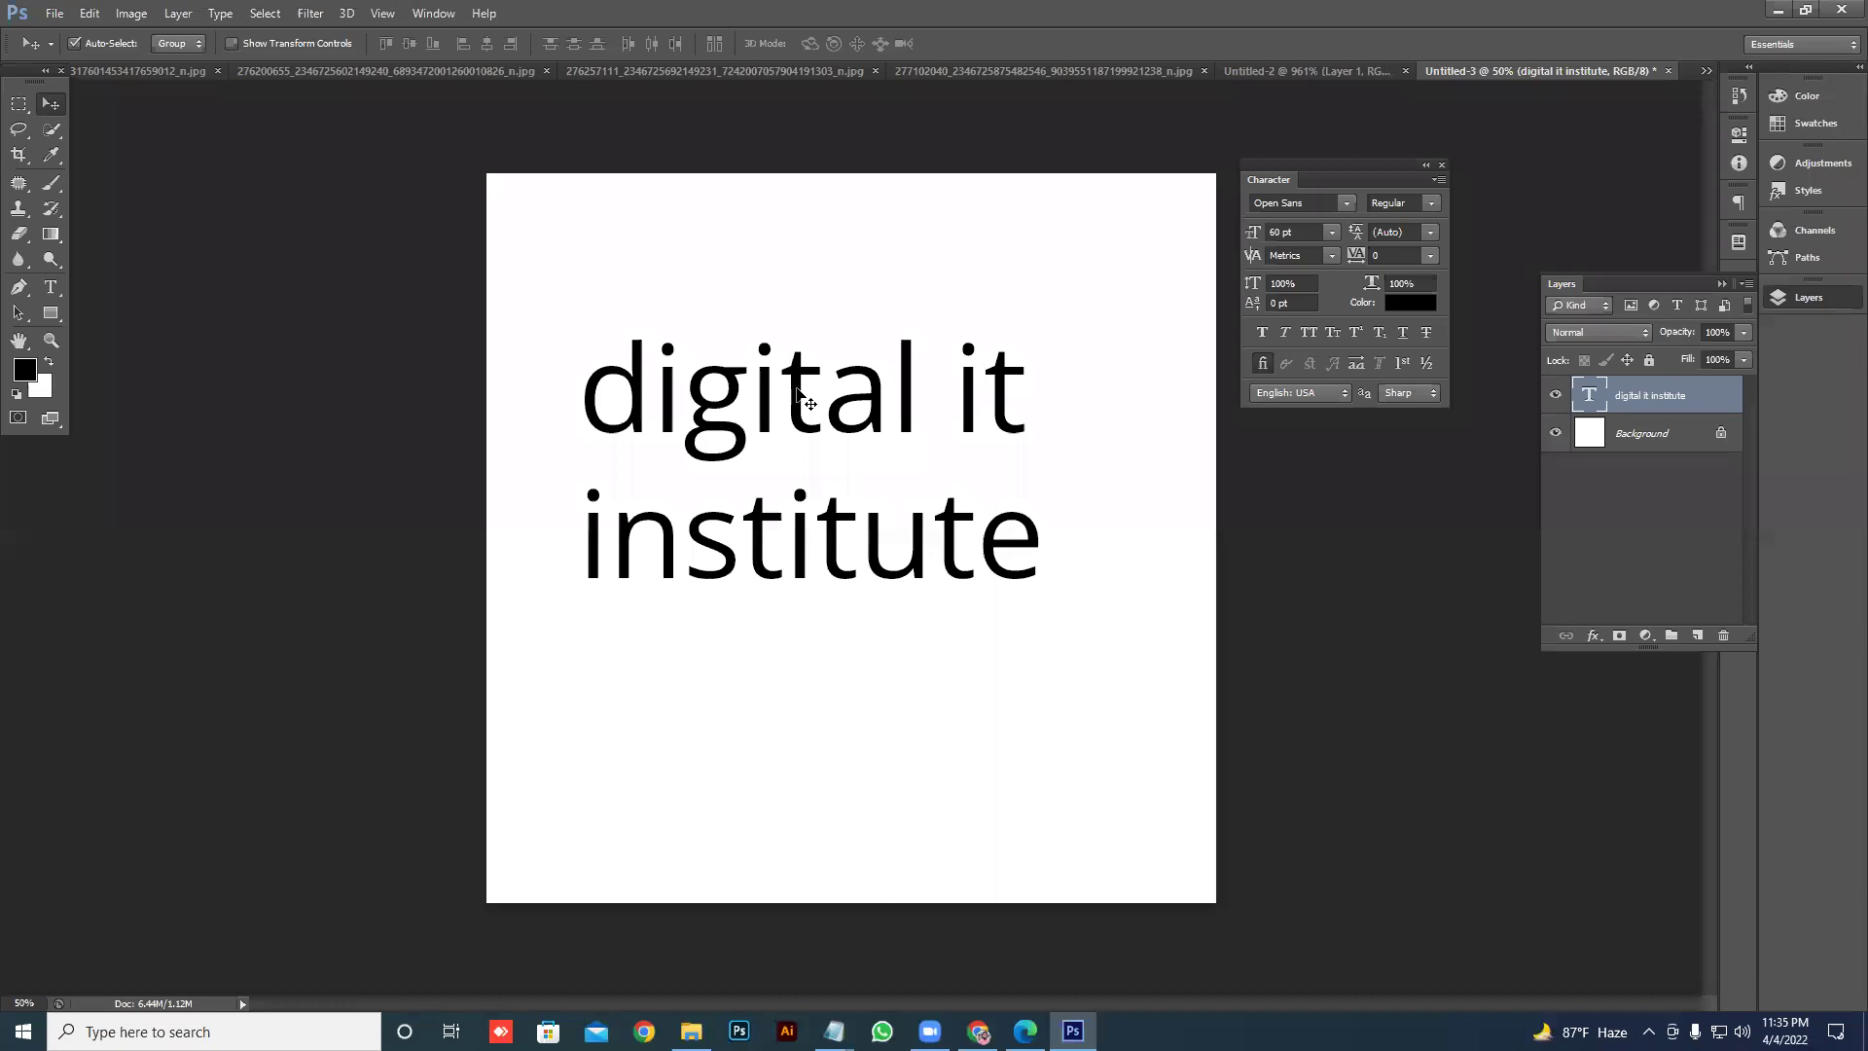
{"action": "left_click", "coordinate": [1435, 202]}
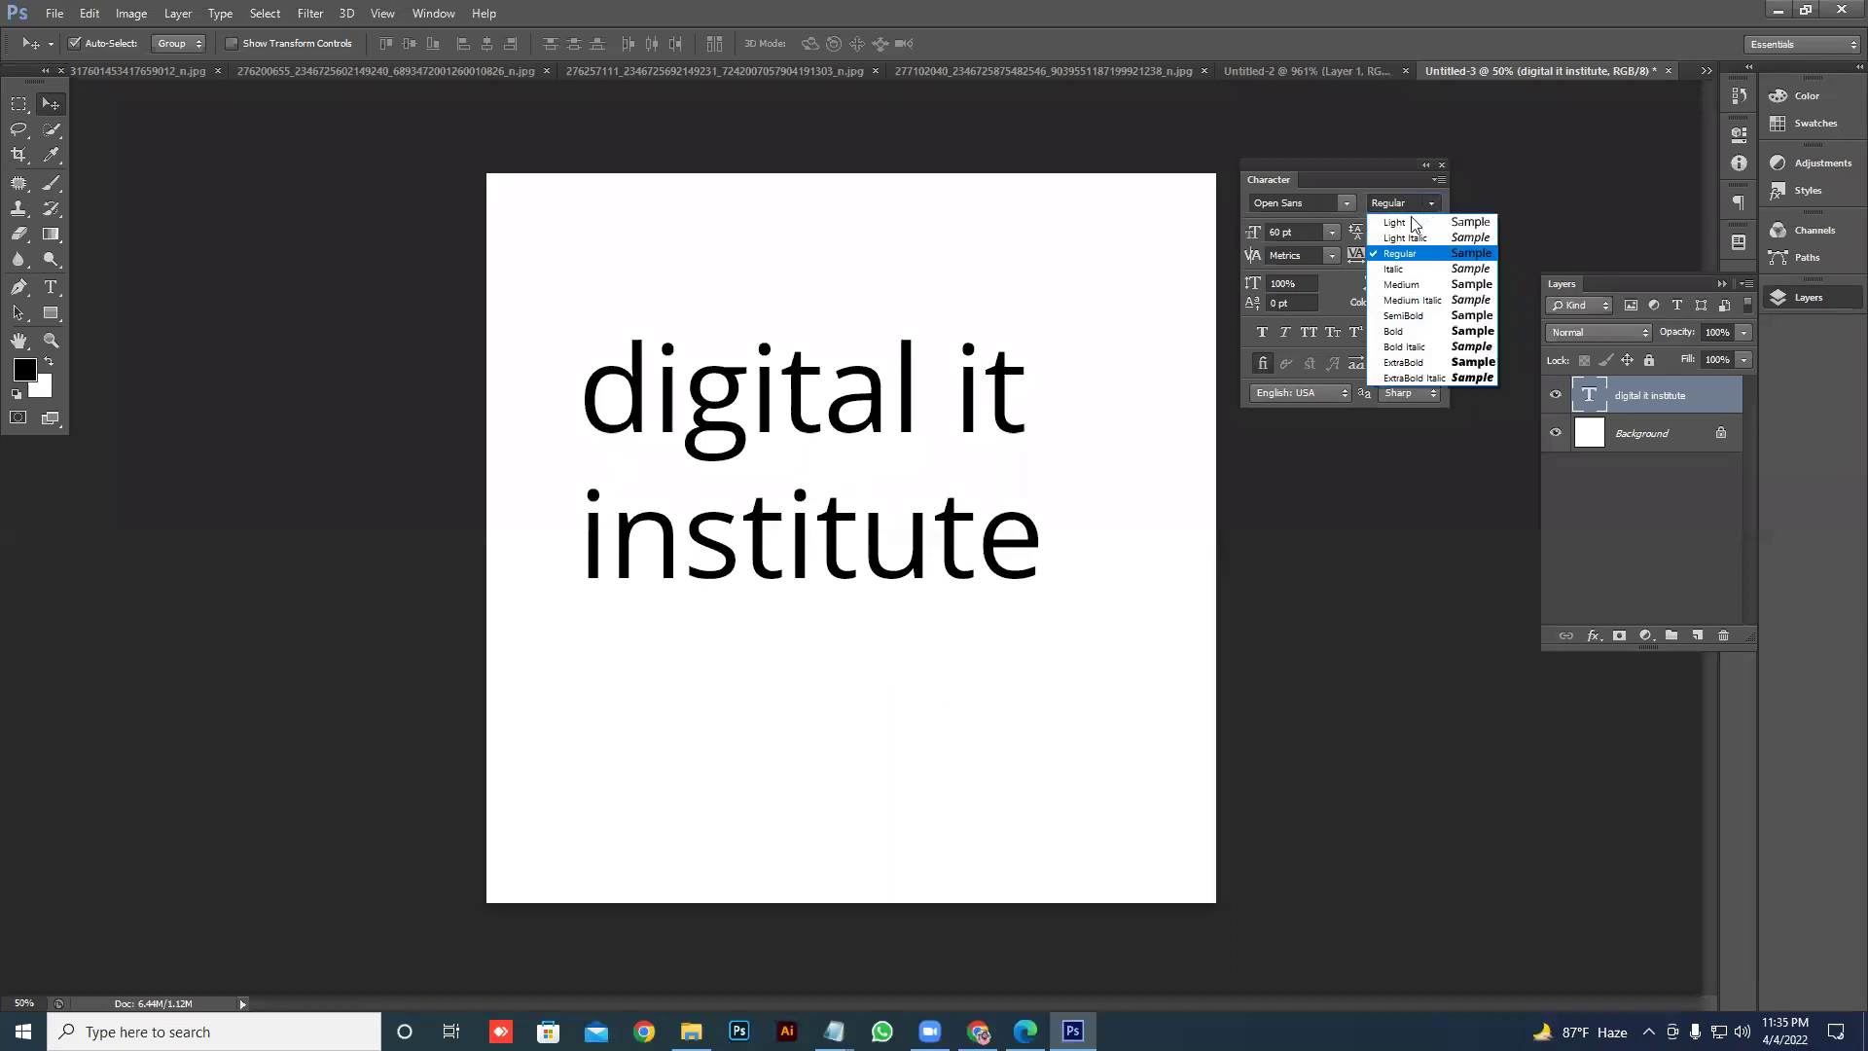
- Try the Open Sans Light, Regular and Italic styles on the title
{"action": "left_click", "coordinate": [1408, 223]}
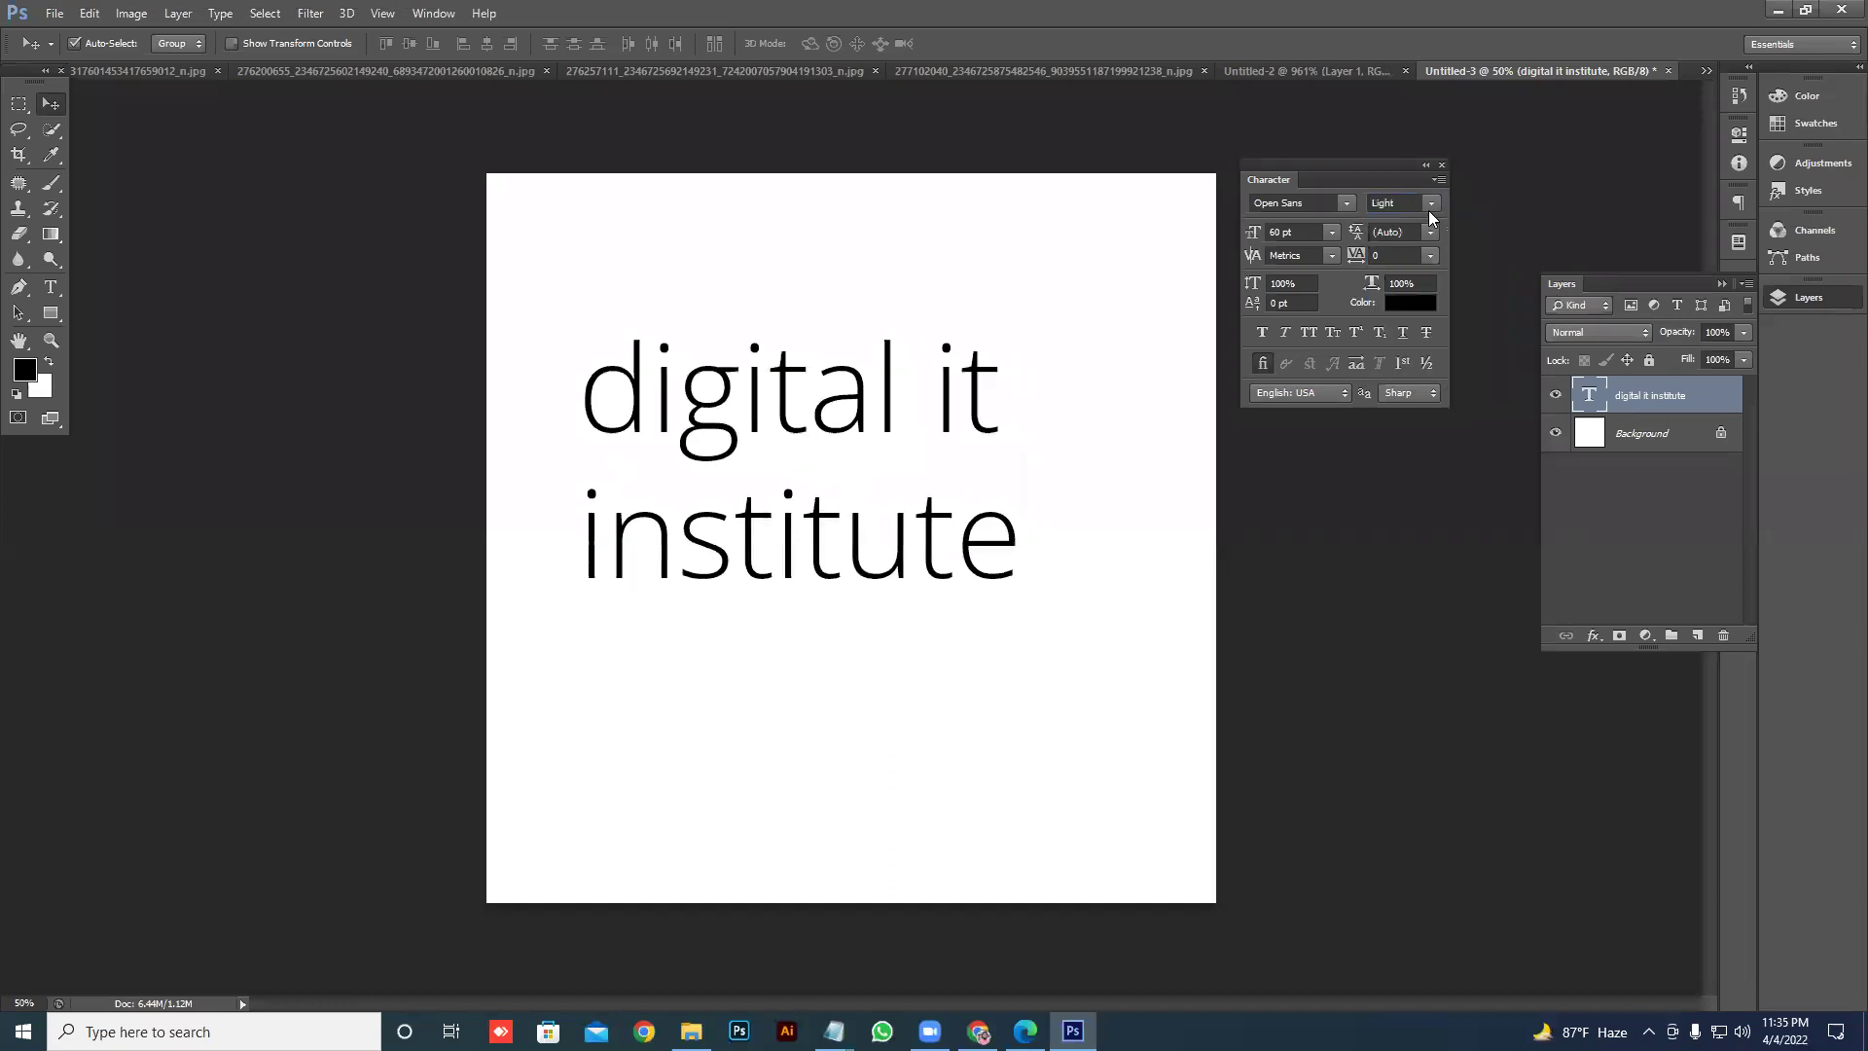
{"action": "left_click", "coordinate": [1429, 207]}
{"action": "left_click", "coordinate": [1429, 255]}
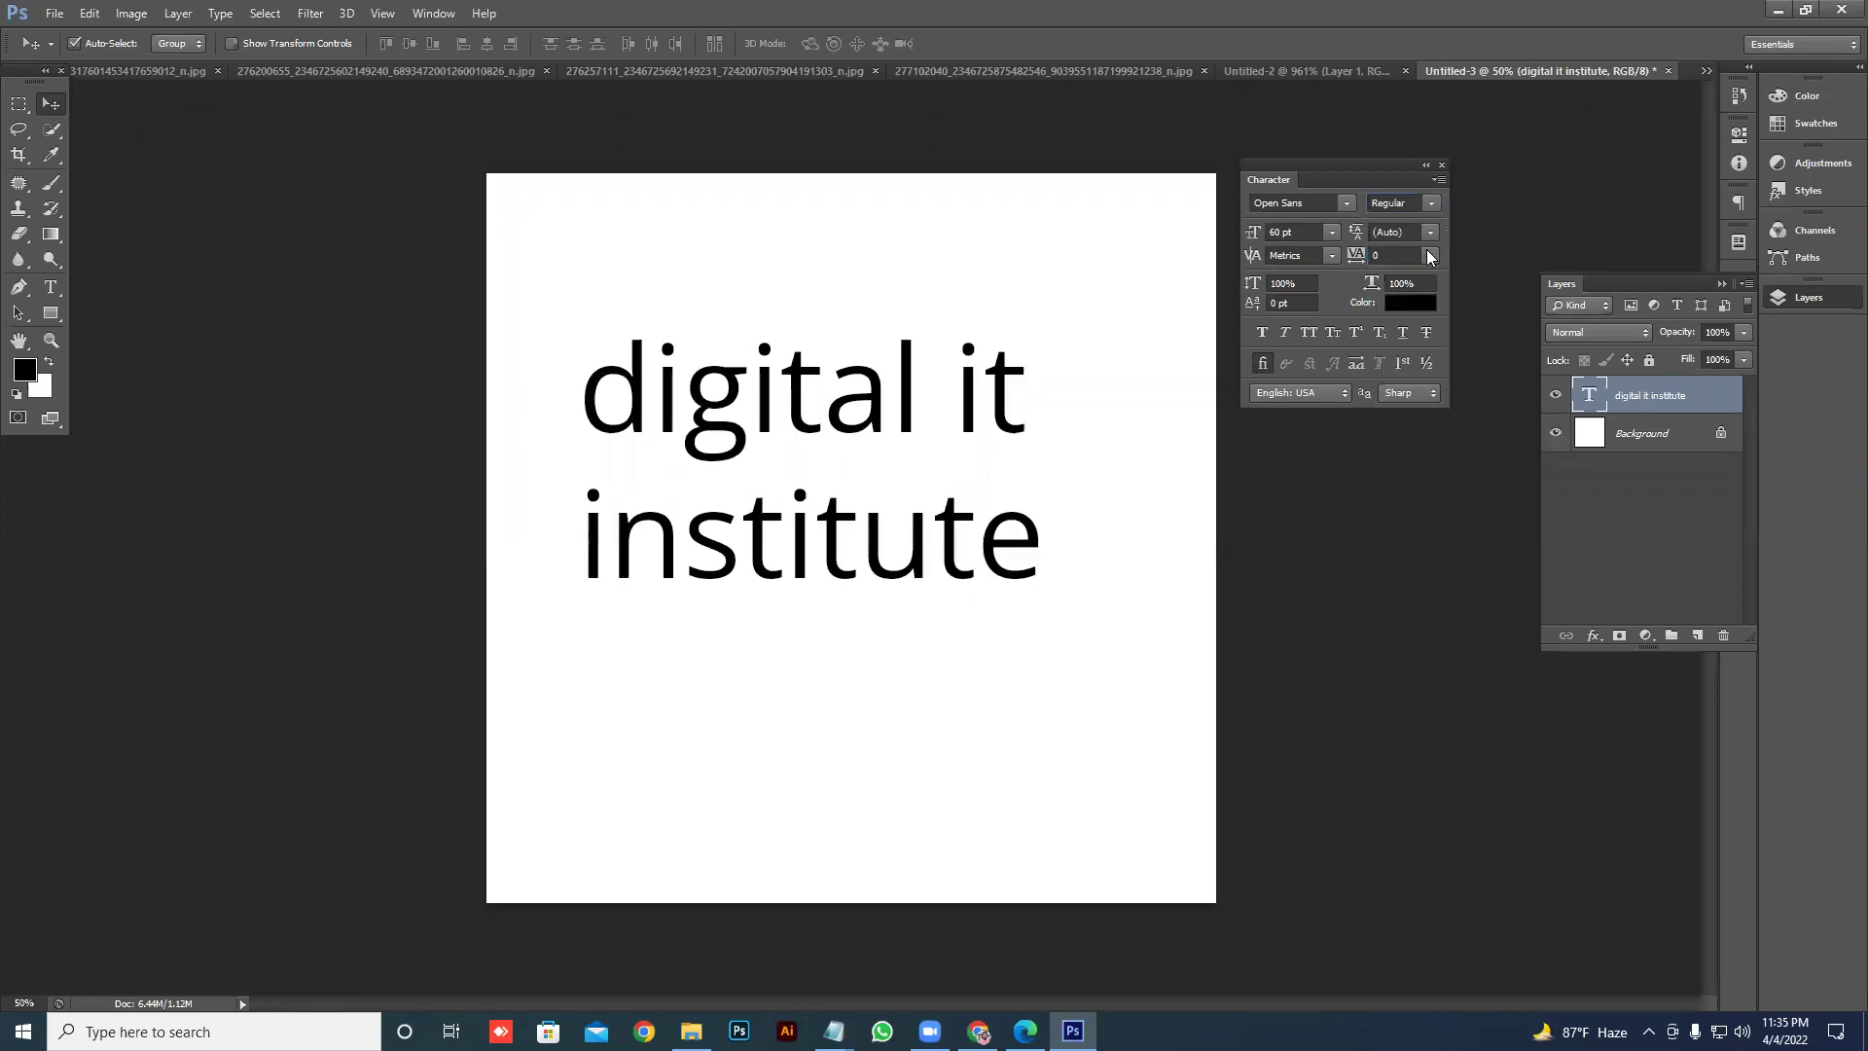
{"action": "left_click", "coordinate": [1432, 204]}
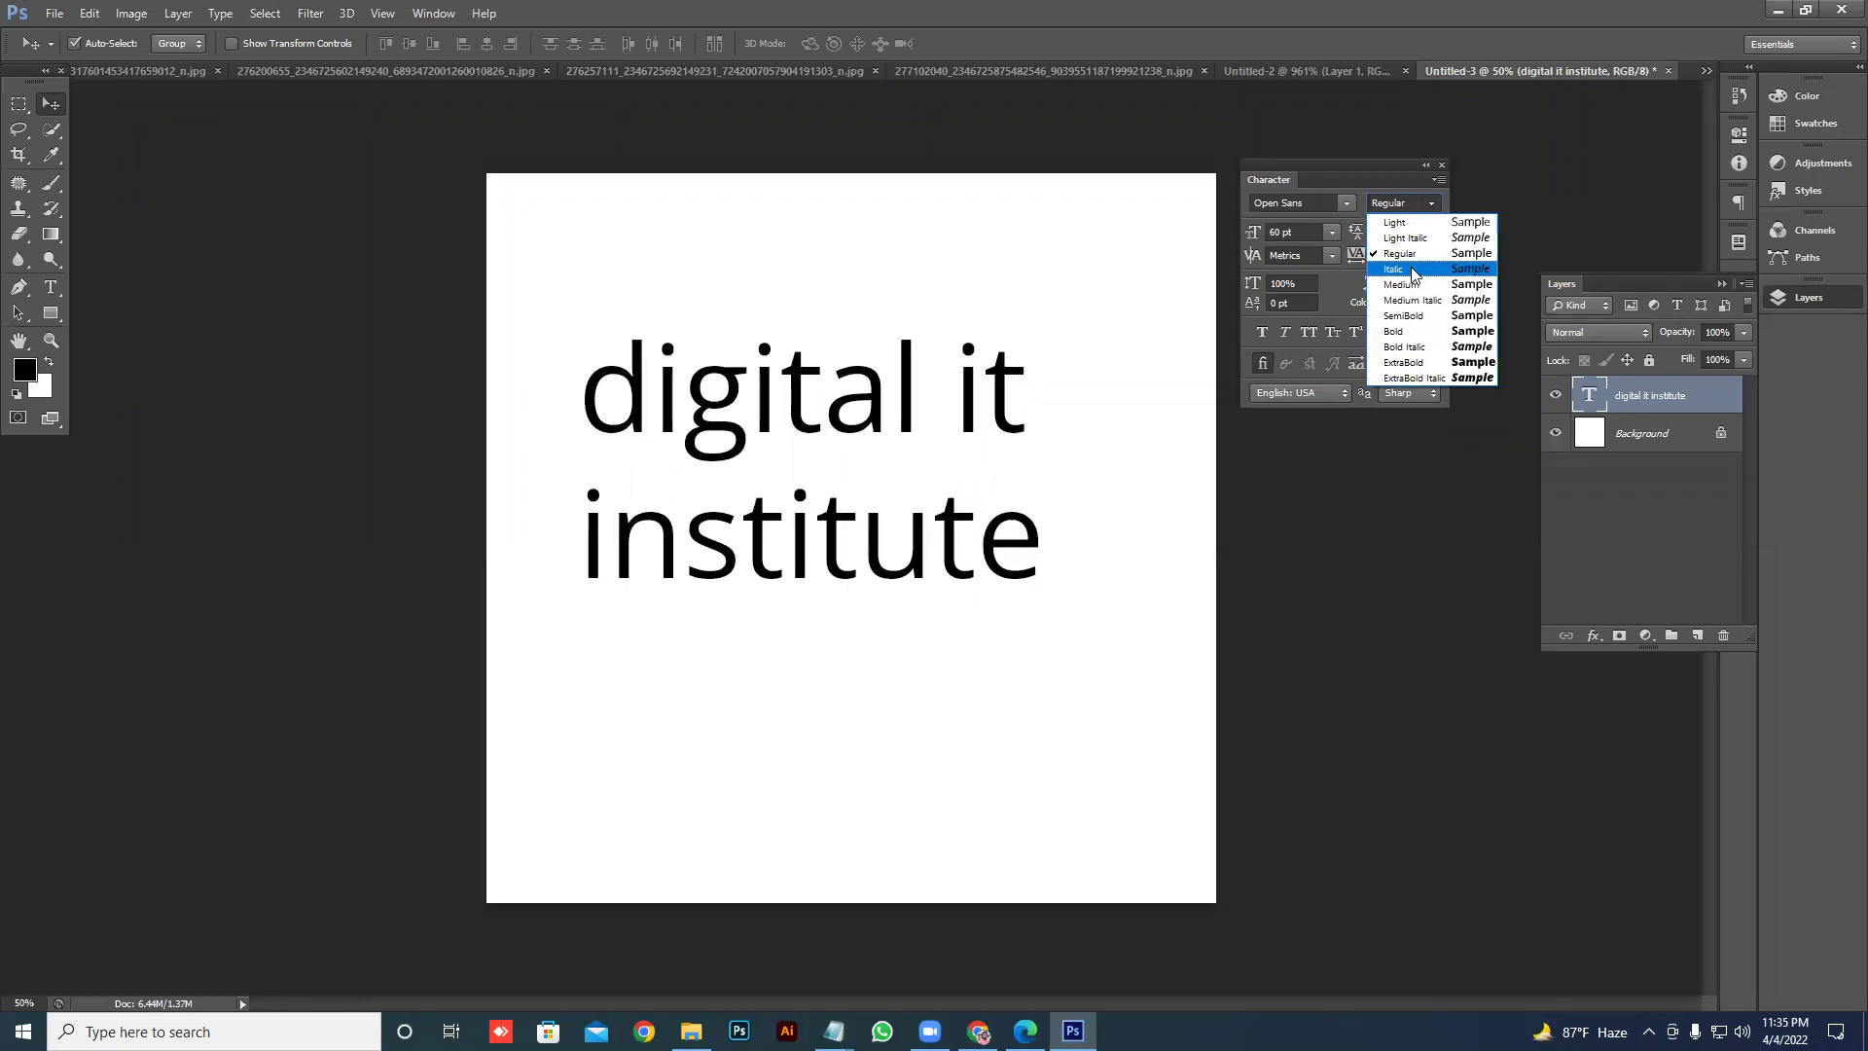
{"action": "left_click", "coordinate": [1417, 268]}
{"action": "left_click", "coordinate": [1432, 202]}
{"action": "left_click", "coordinate": [1422, 273]}
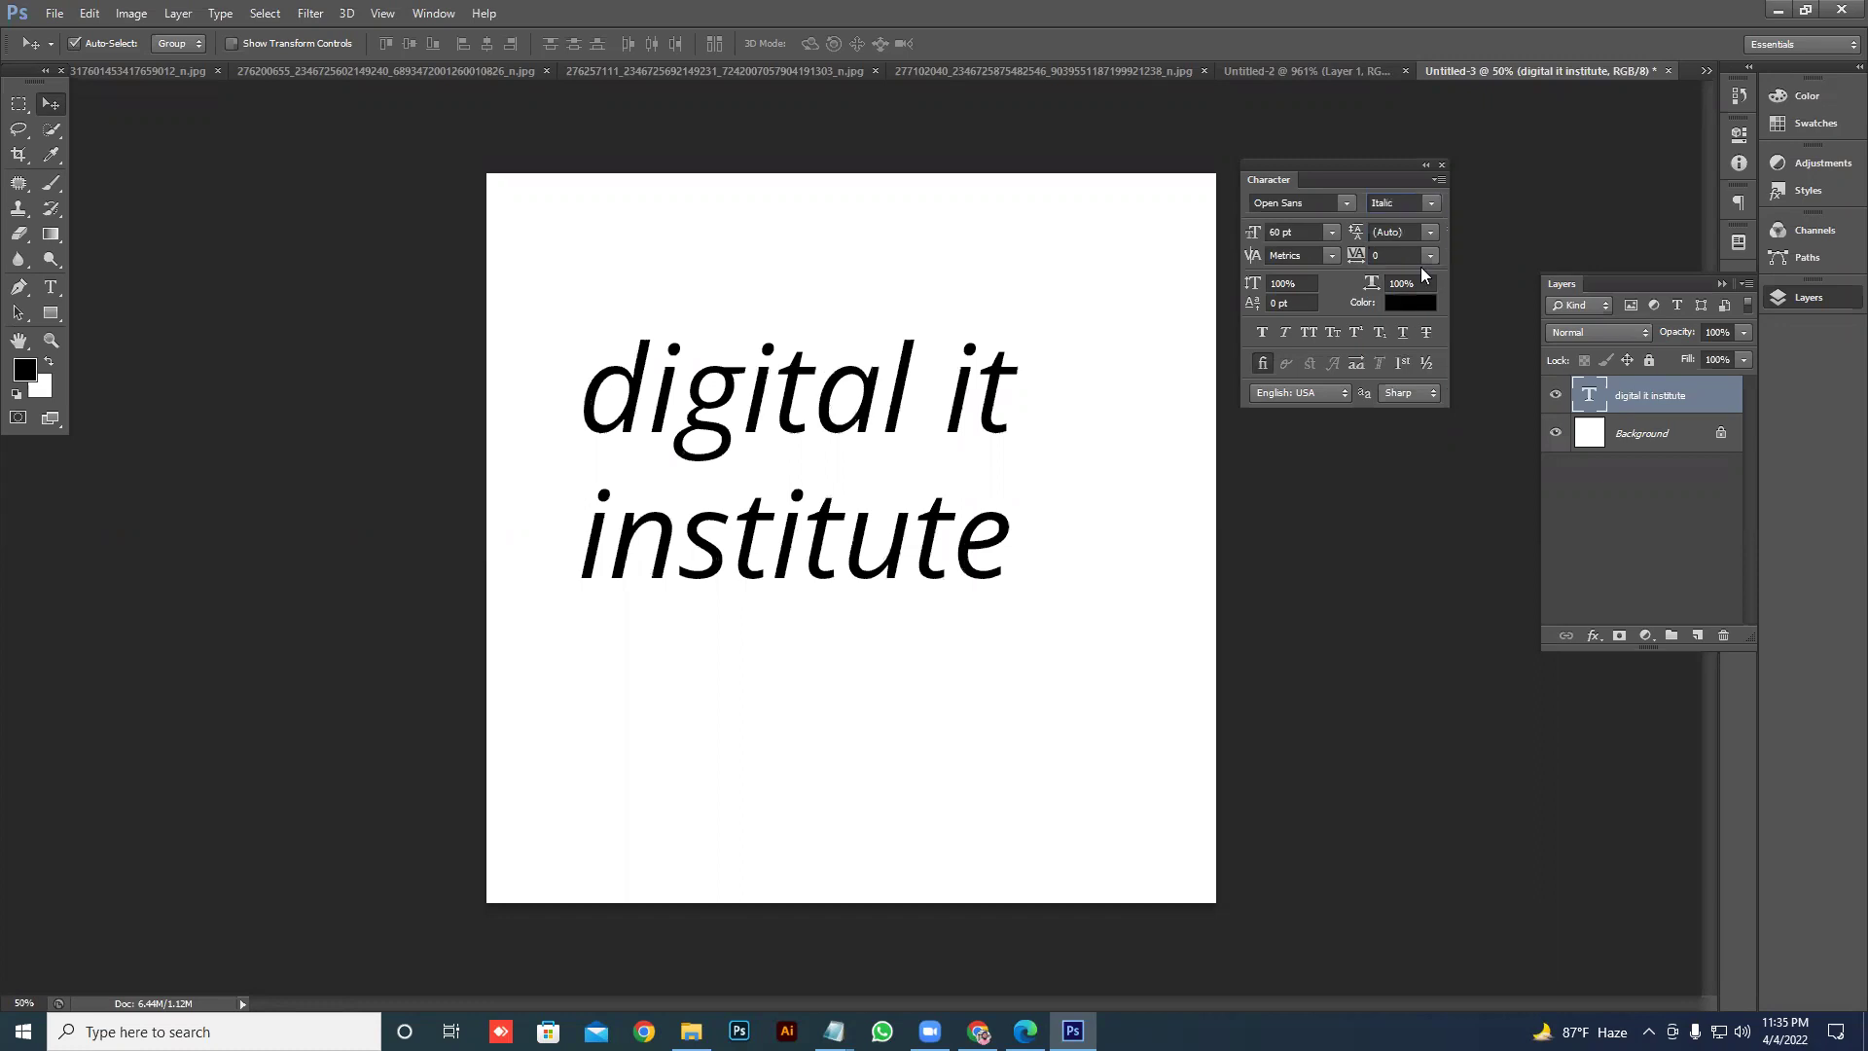
- Try Medium, Bold and ExtraBold weights, then settle on Open Sans Medium
{"action": "left_click", "coordinate": [1432, 202]}
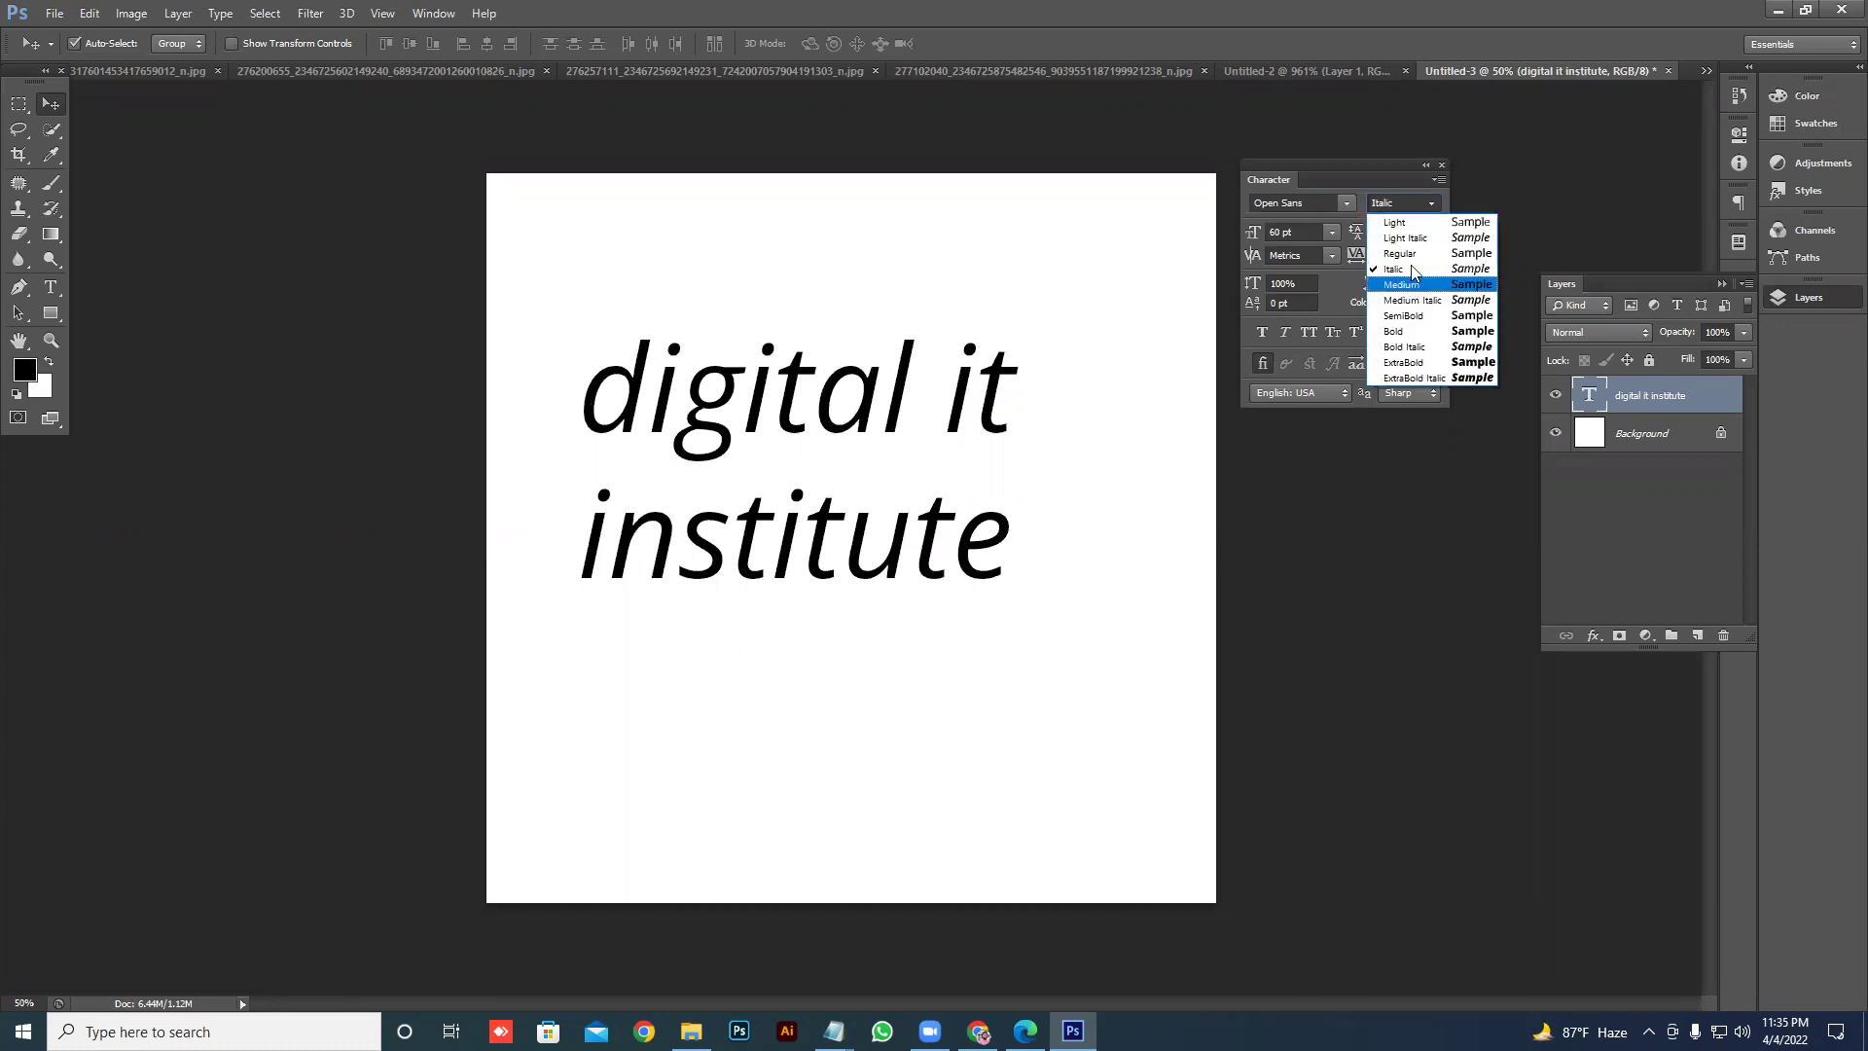
{"action": "left_click", "coordinate": [1413, 284]}
{"action": "left_click", "coordinate": [1432, 203]}
{"action": "left_click", "coordinate": [1409, 331]}
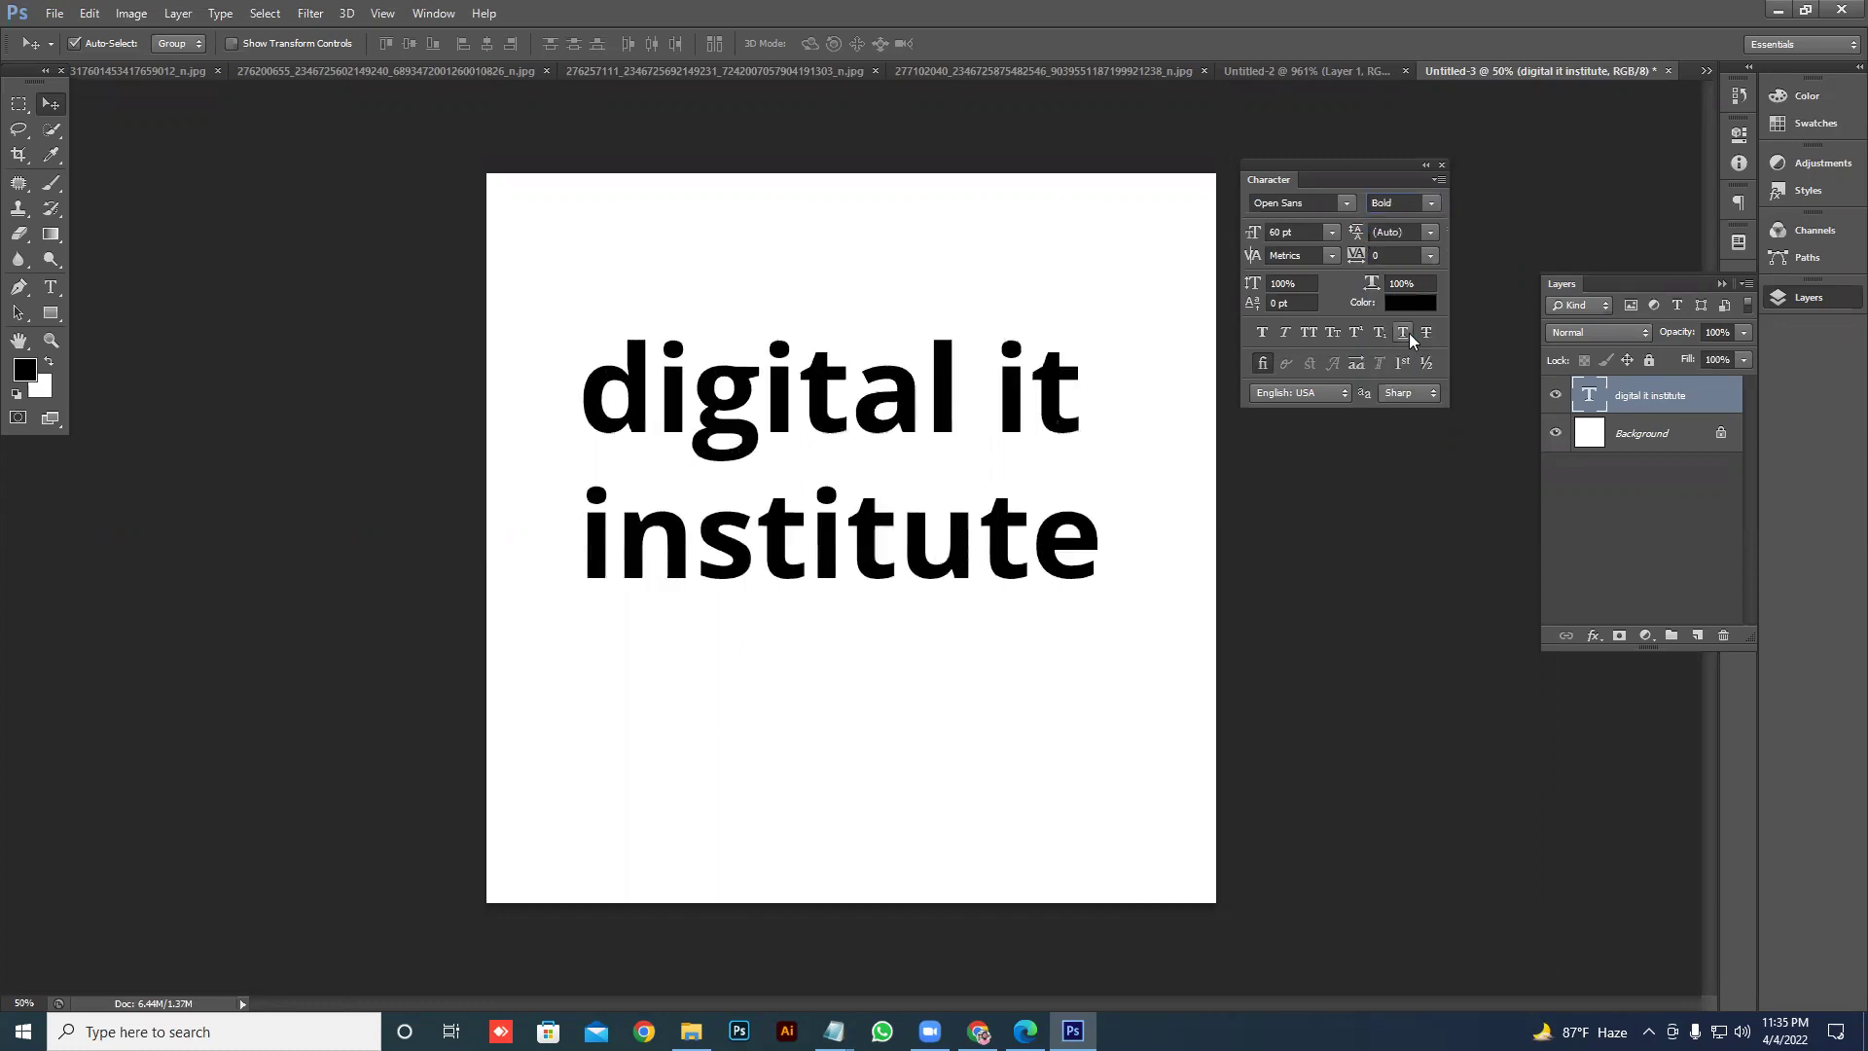
{"action": "left_click", "coordinate": [1431, 204]}
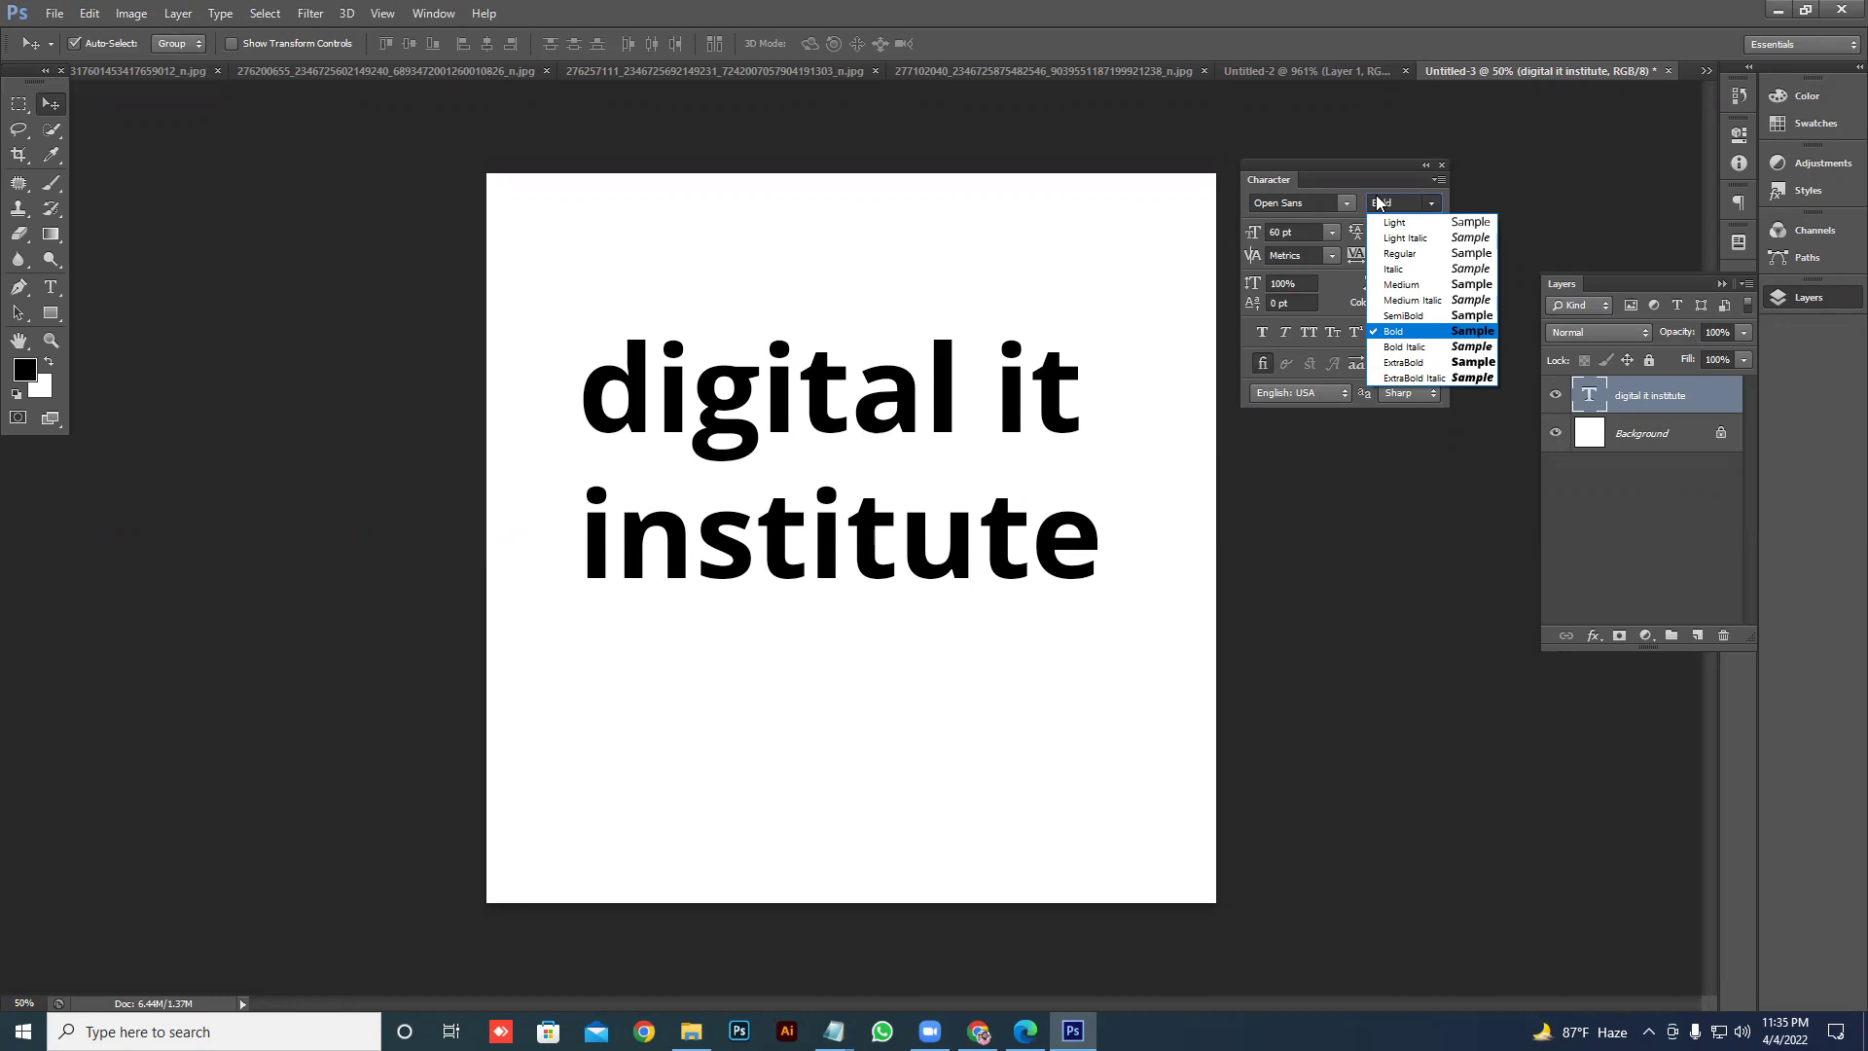
{"action": "left_click", "coordinate": [1405, 362]}
{"action": "left_click_drag", "start_coordinate": [1041, 398], "coordinate": [1029, 405]}
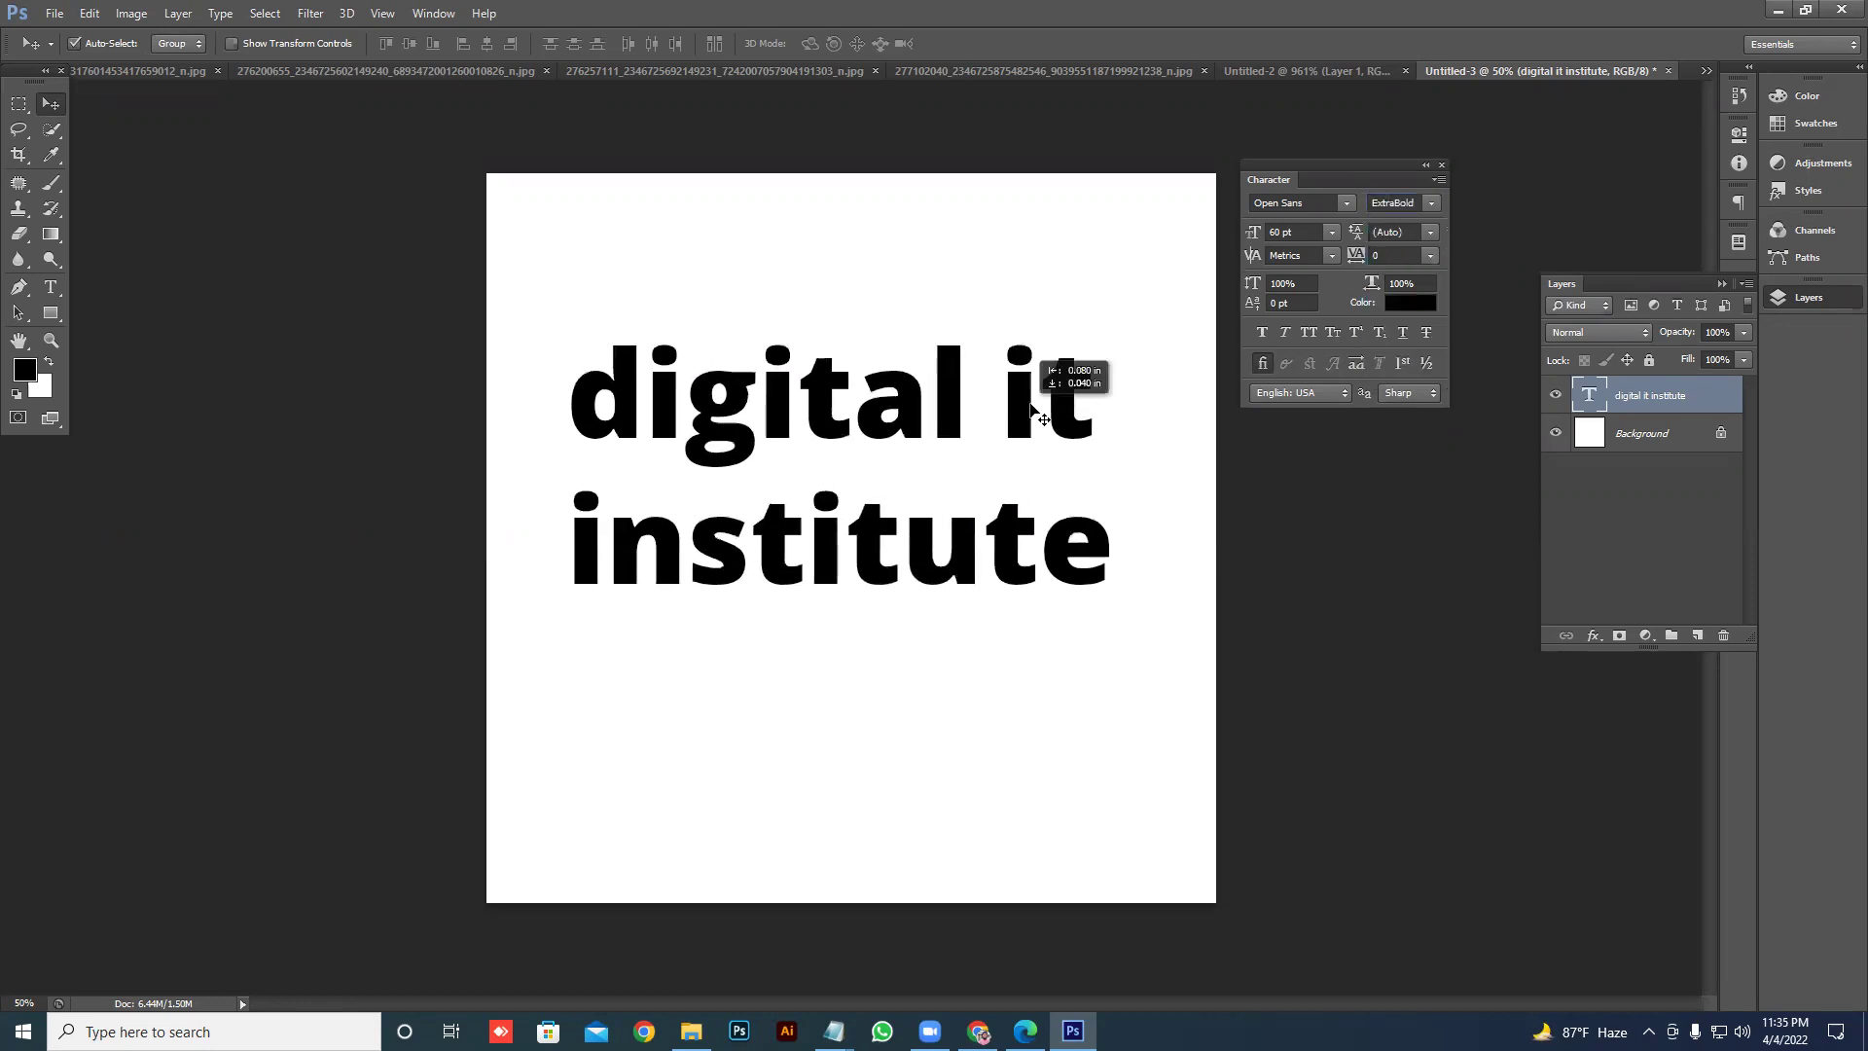
{"action": "left_click", "coordinate": [1431, 204]}
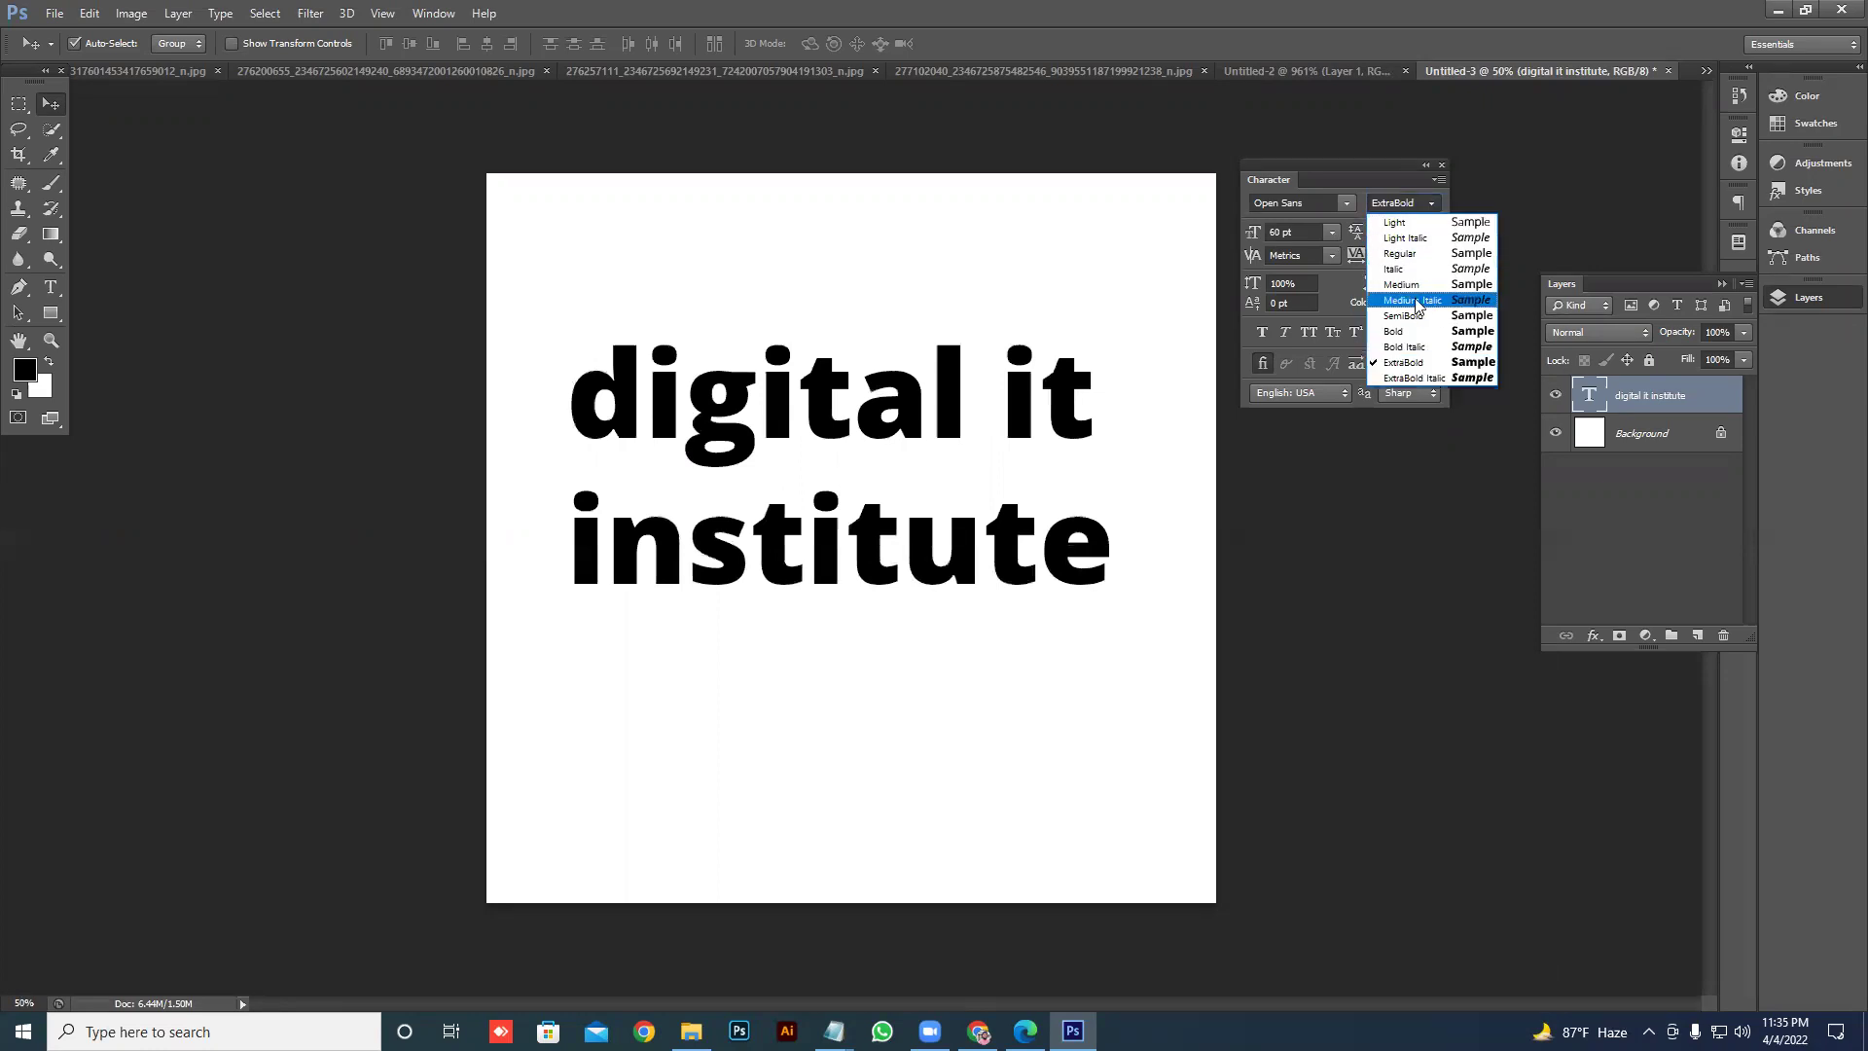
{"action": "left_click", "coordinate": [1413, 285]}
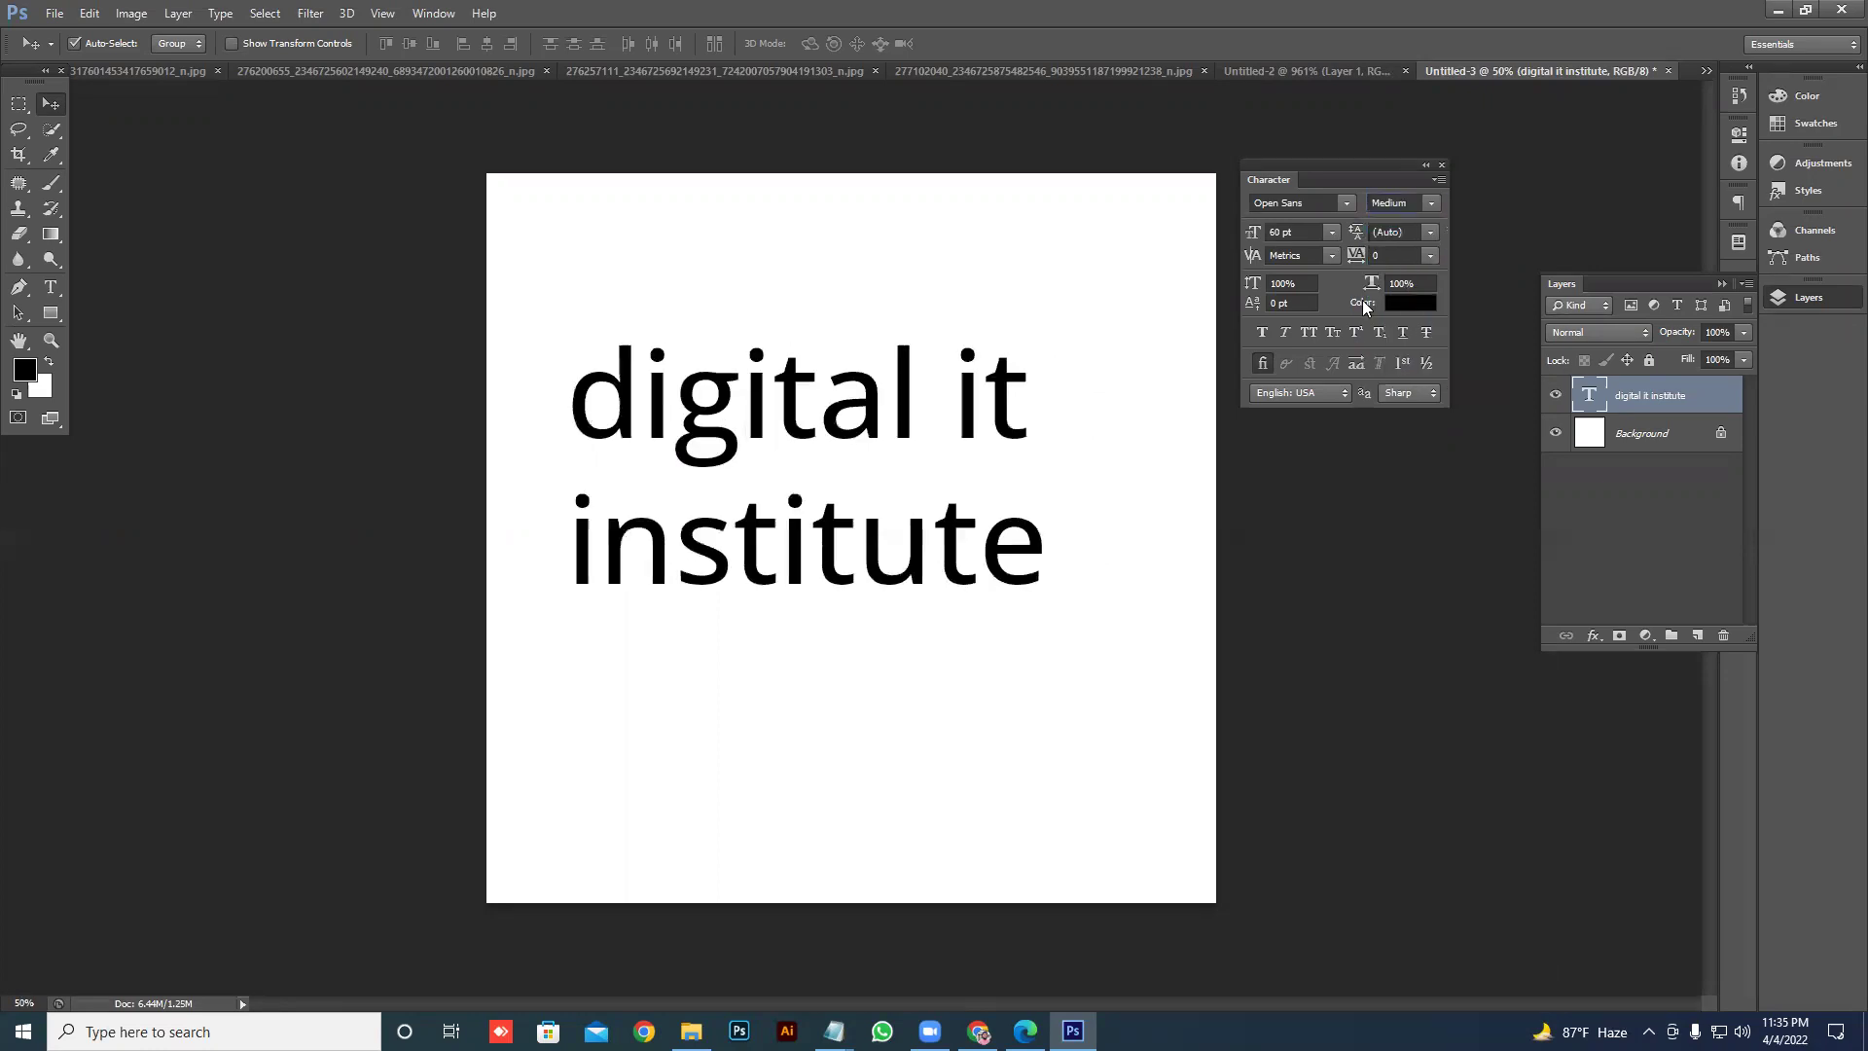
- Set the title to 72 pt, then try 100 pt and move it left
{"action": "left_click", "coordinate": [1329, 234]}
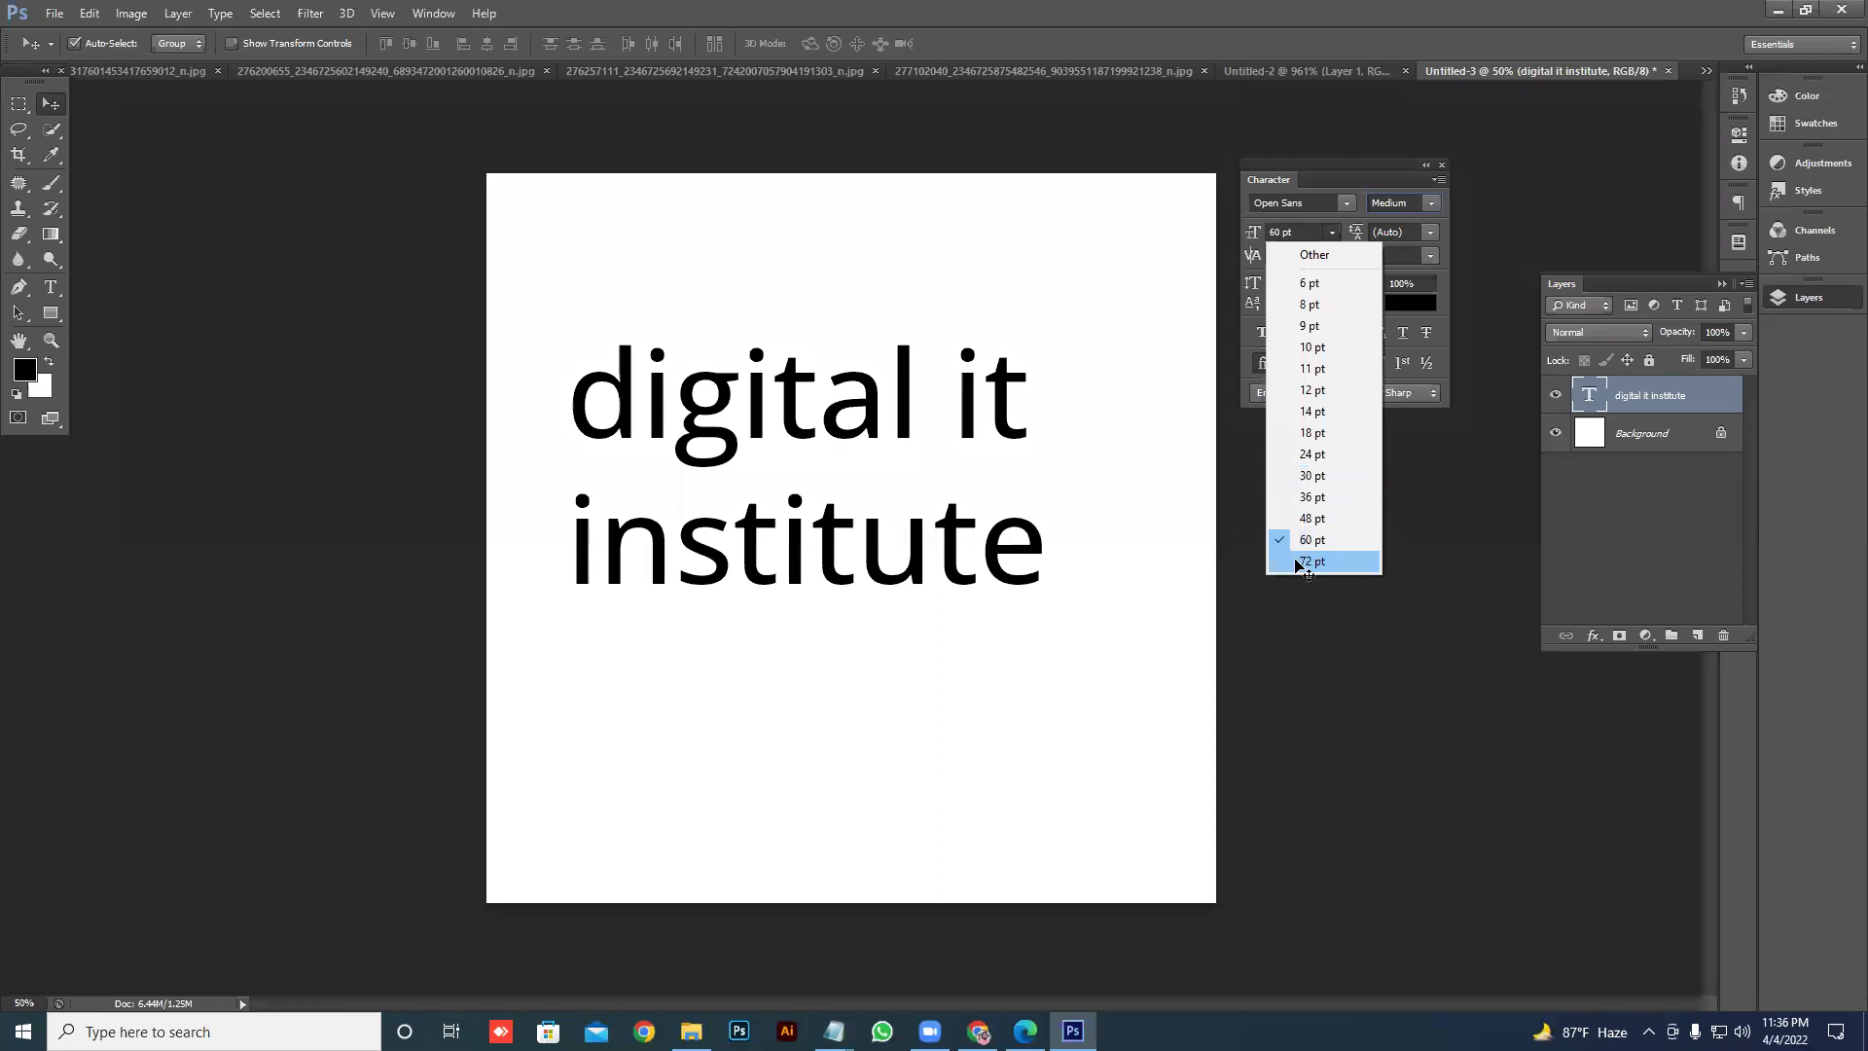
{"action": "left_click", "coordinate": [1304, 559]}
{"action": "left_click", "coordinate": [1309, 242]}
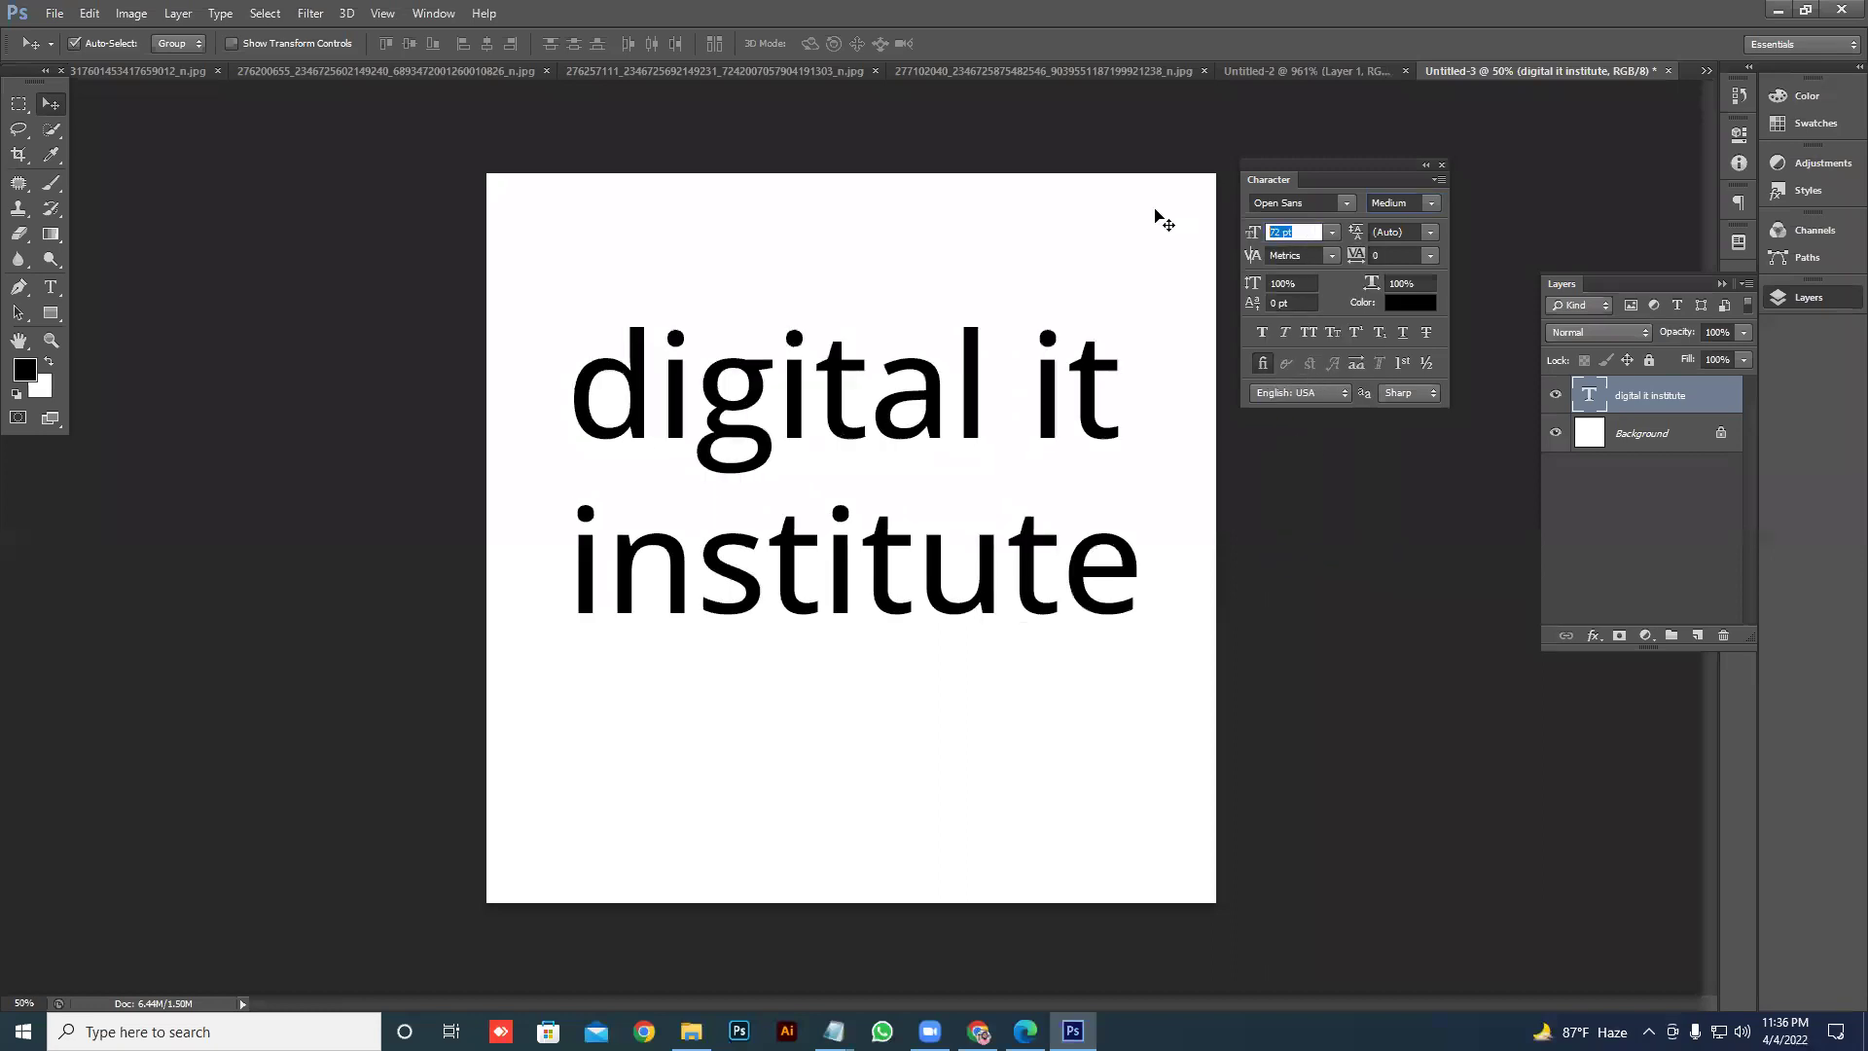
{"action": "left_click", "coordinate": [1331, 232]}
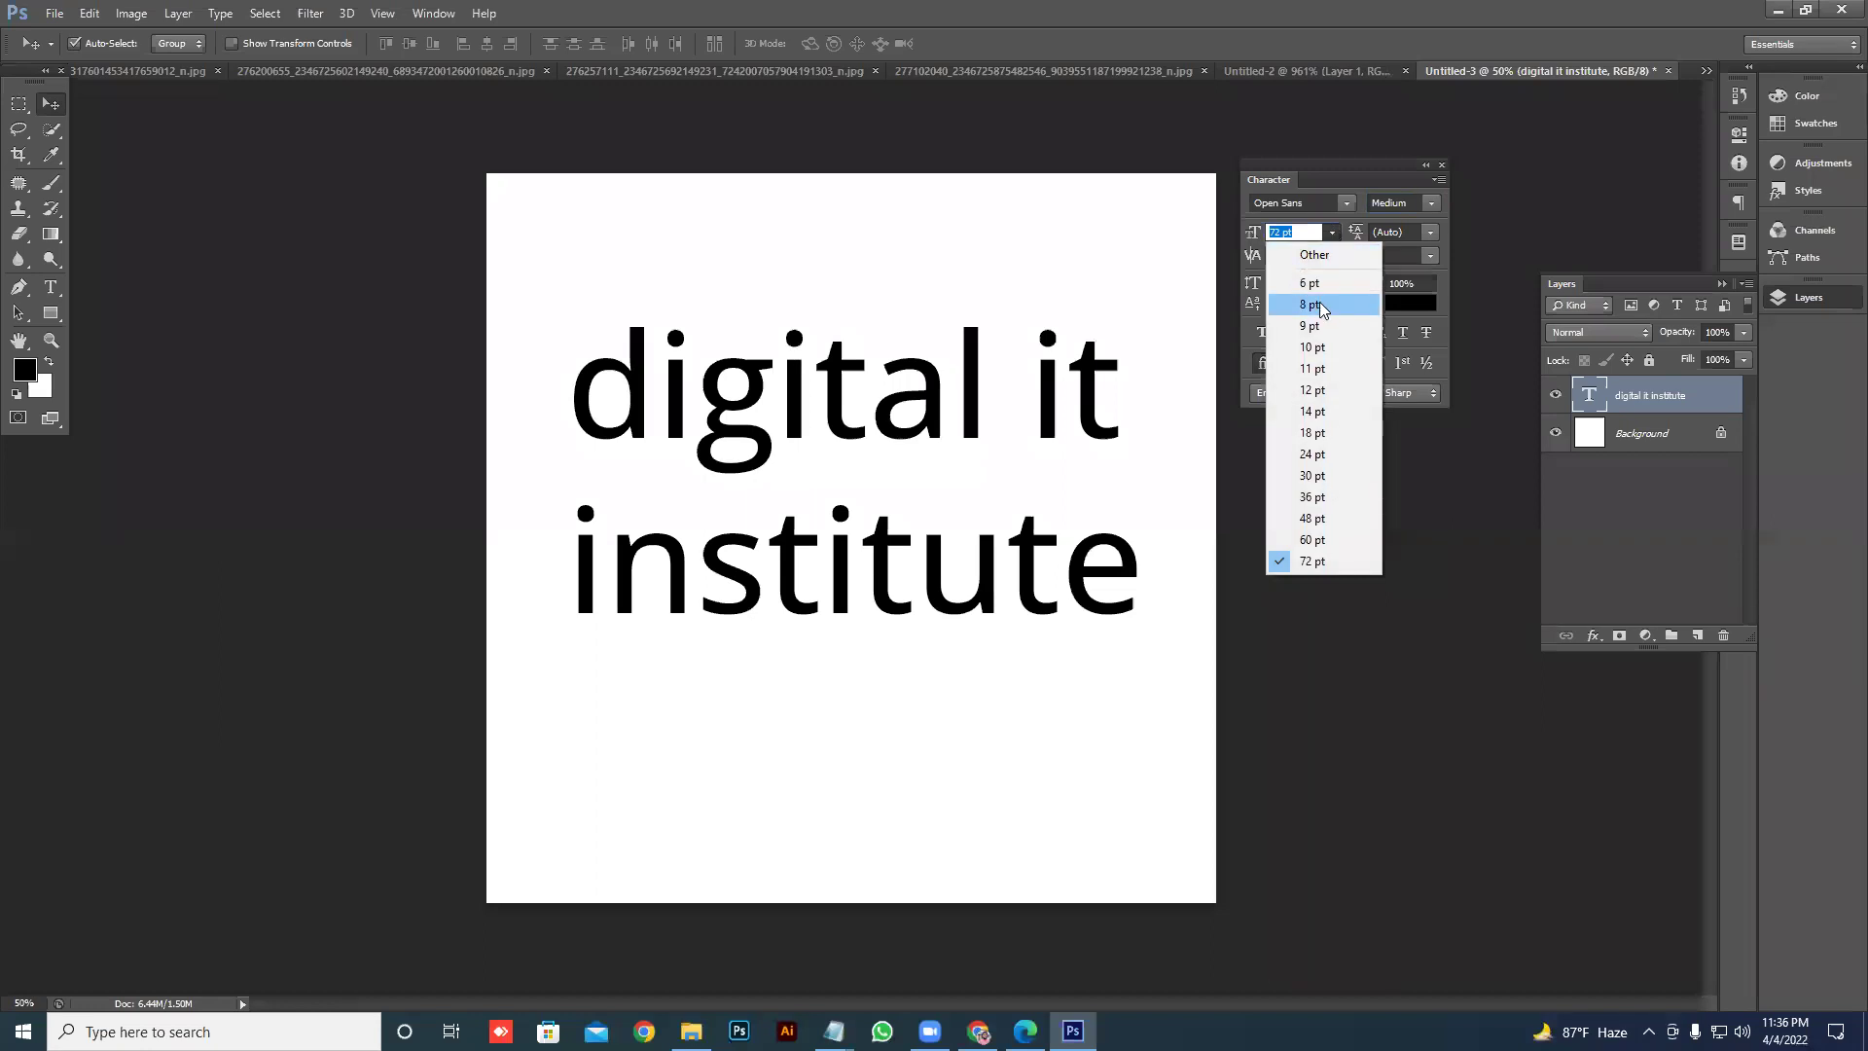
{"action": "left_click", "coordinate": [1304, 236]}
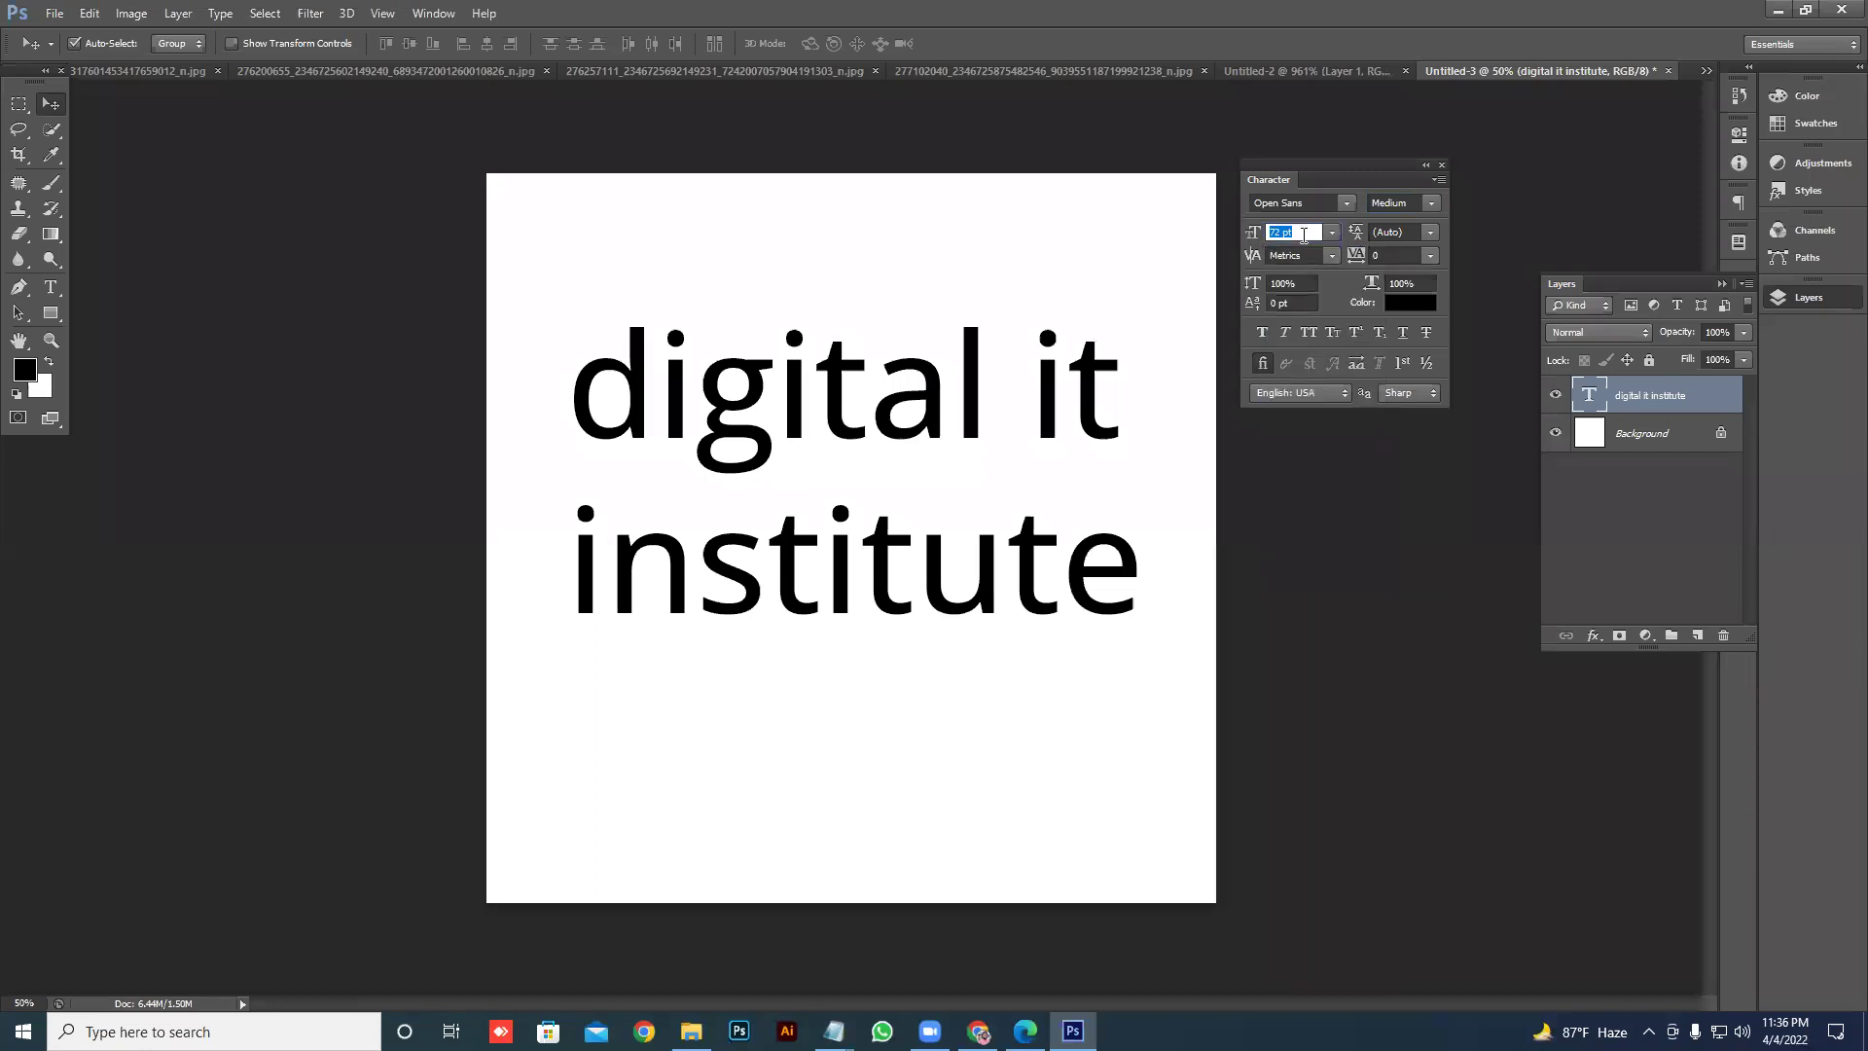
{"action": "type", "text": "100"}
{"action": "key", "text": "Return"}
{"action": "left_click_drag", "start_coordinate": [1027, 399], "coordinate": [938, 415]}
- Return the title to 72 pt and move it right to centre it on the canvas
{"action": "left_click", "coordinate": [1332, 231]}
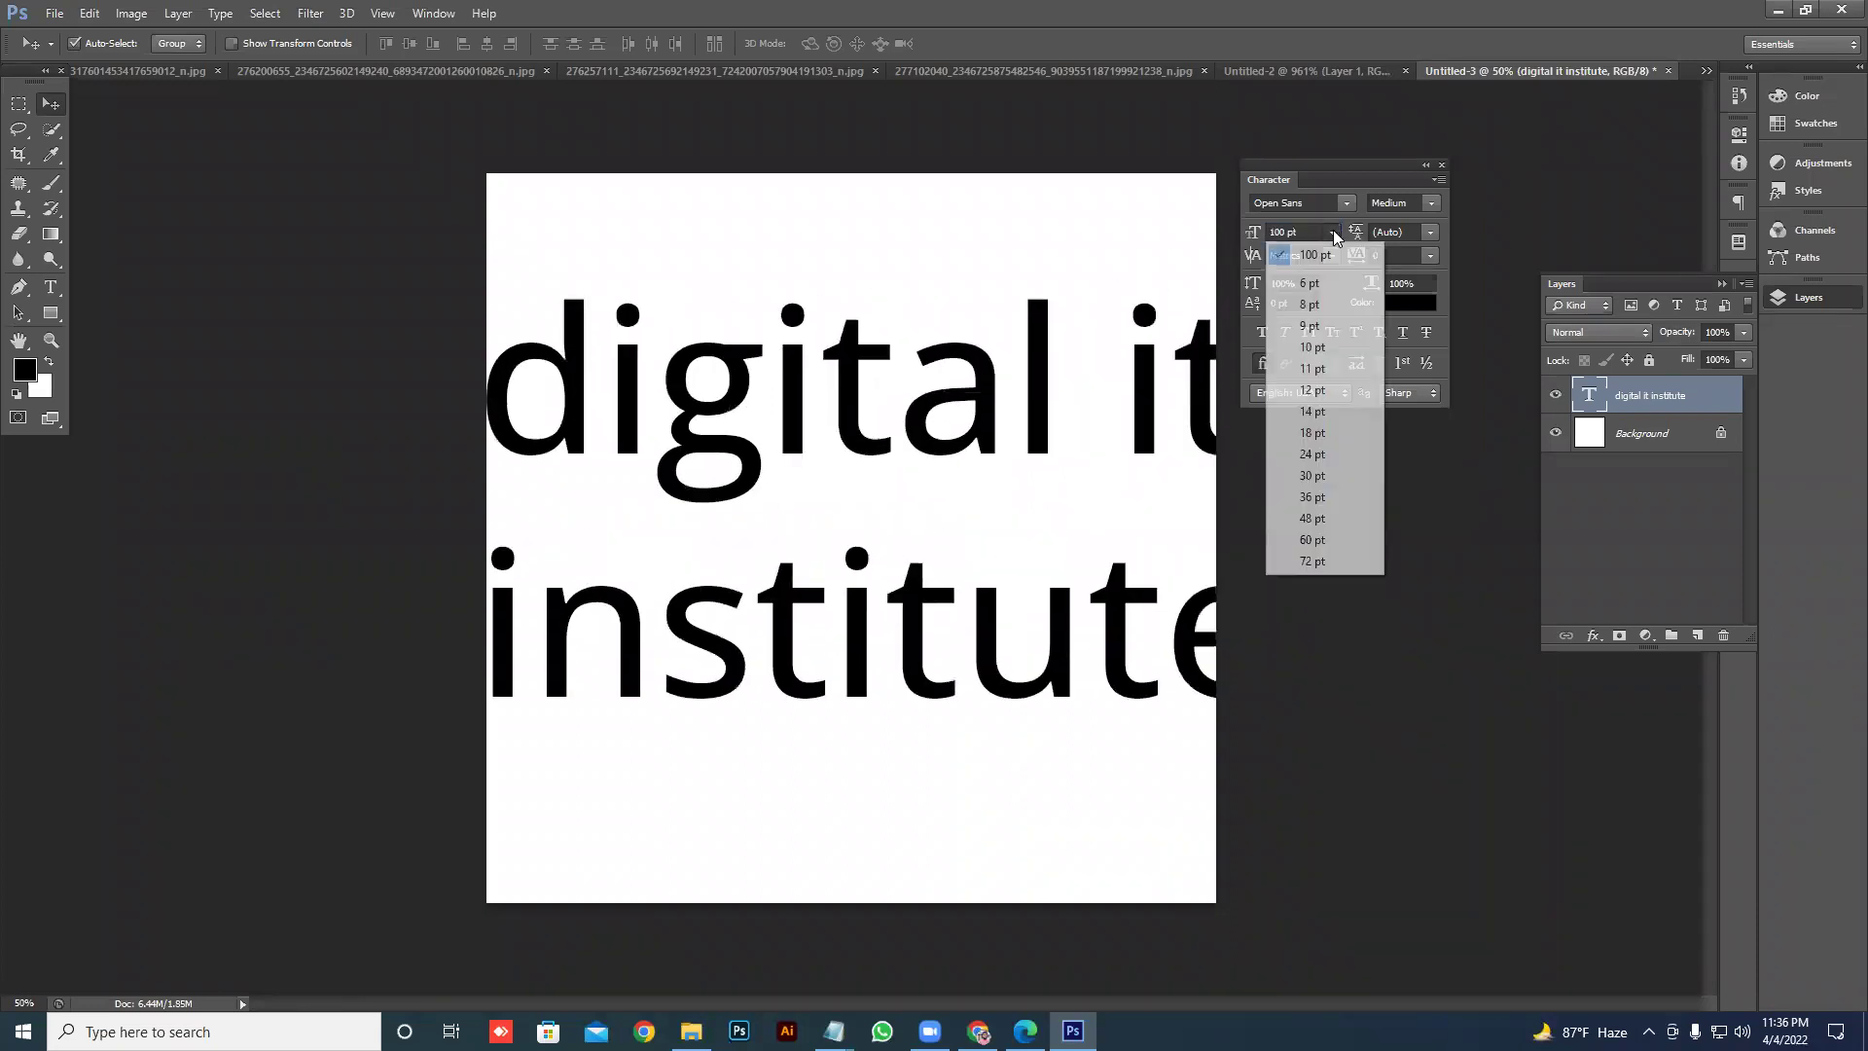
{"action": "left_click", "coordinate": [1318, 561]}
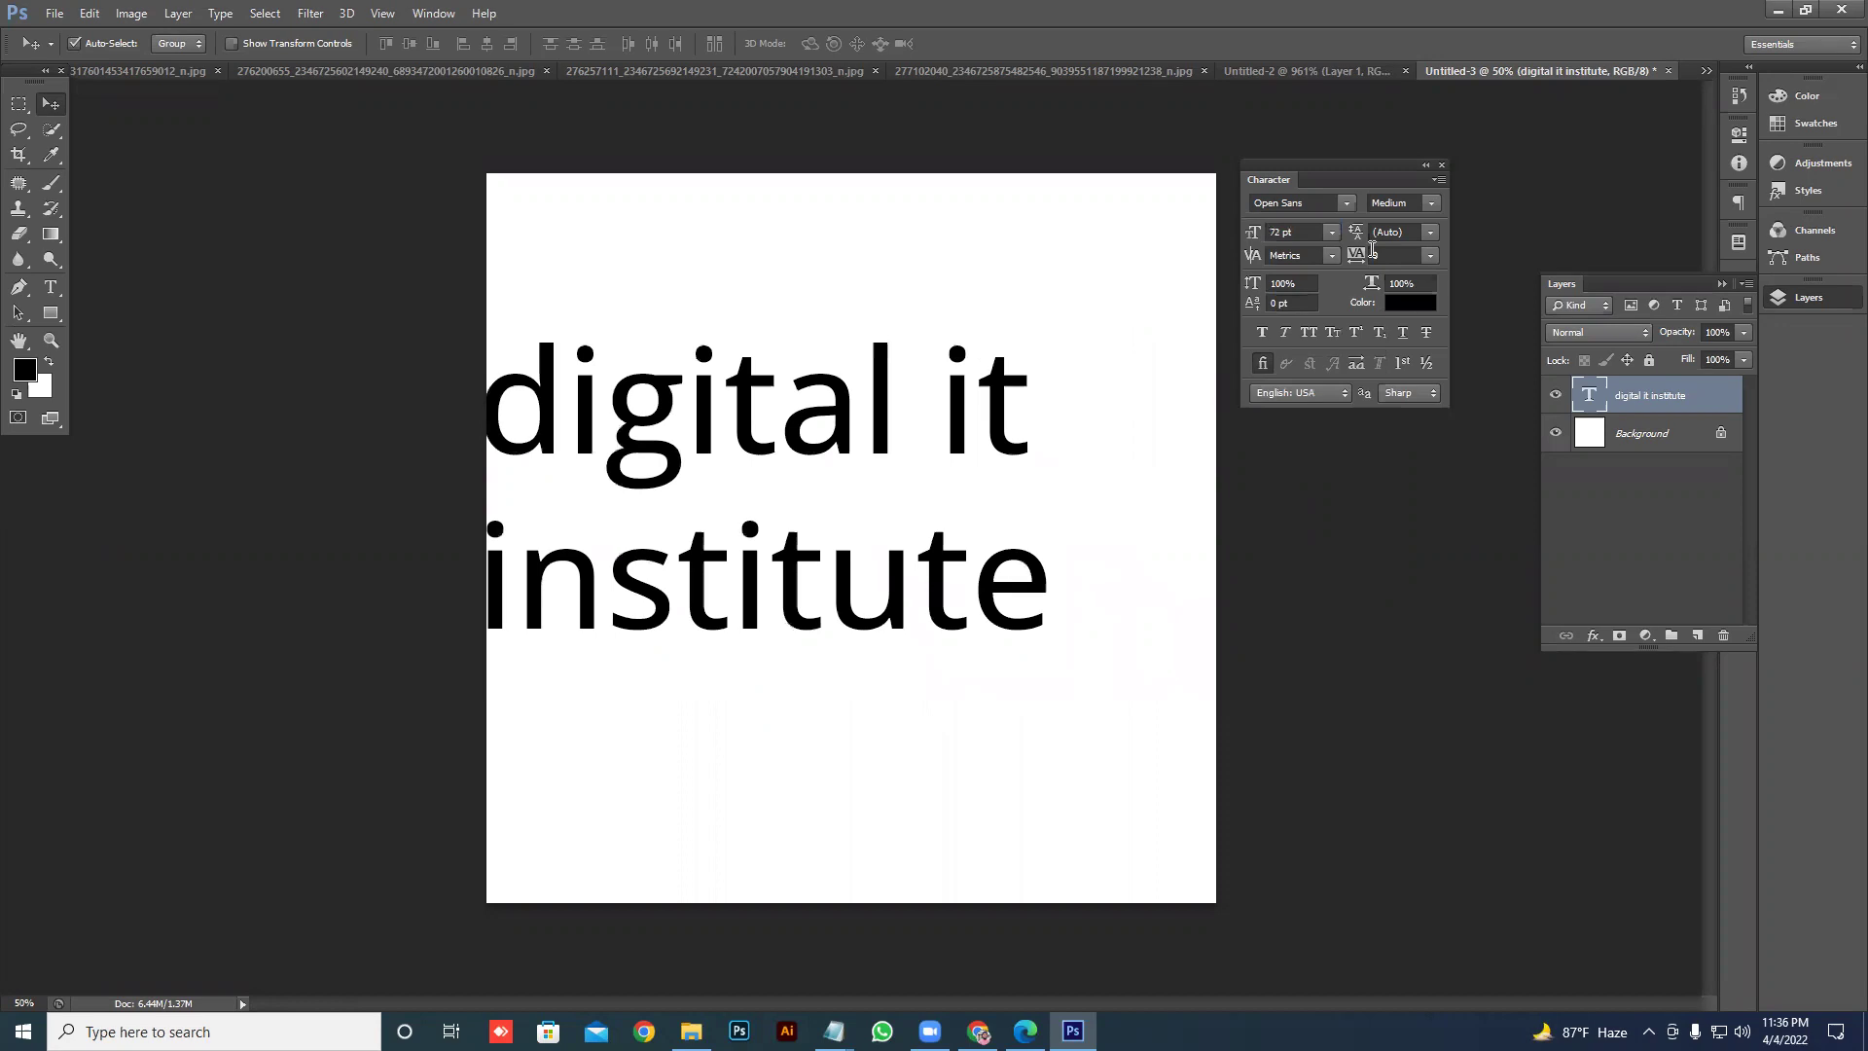
{"action": "left_click", "coordinate": [1428, 233]}
{"action": "left_click", "coordinate": [1425, 237]}
{"action": "left_click_drag", "start_coordinate": [880, 421], "coordinate": [970, 419]}
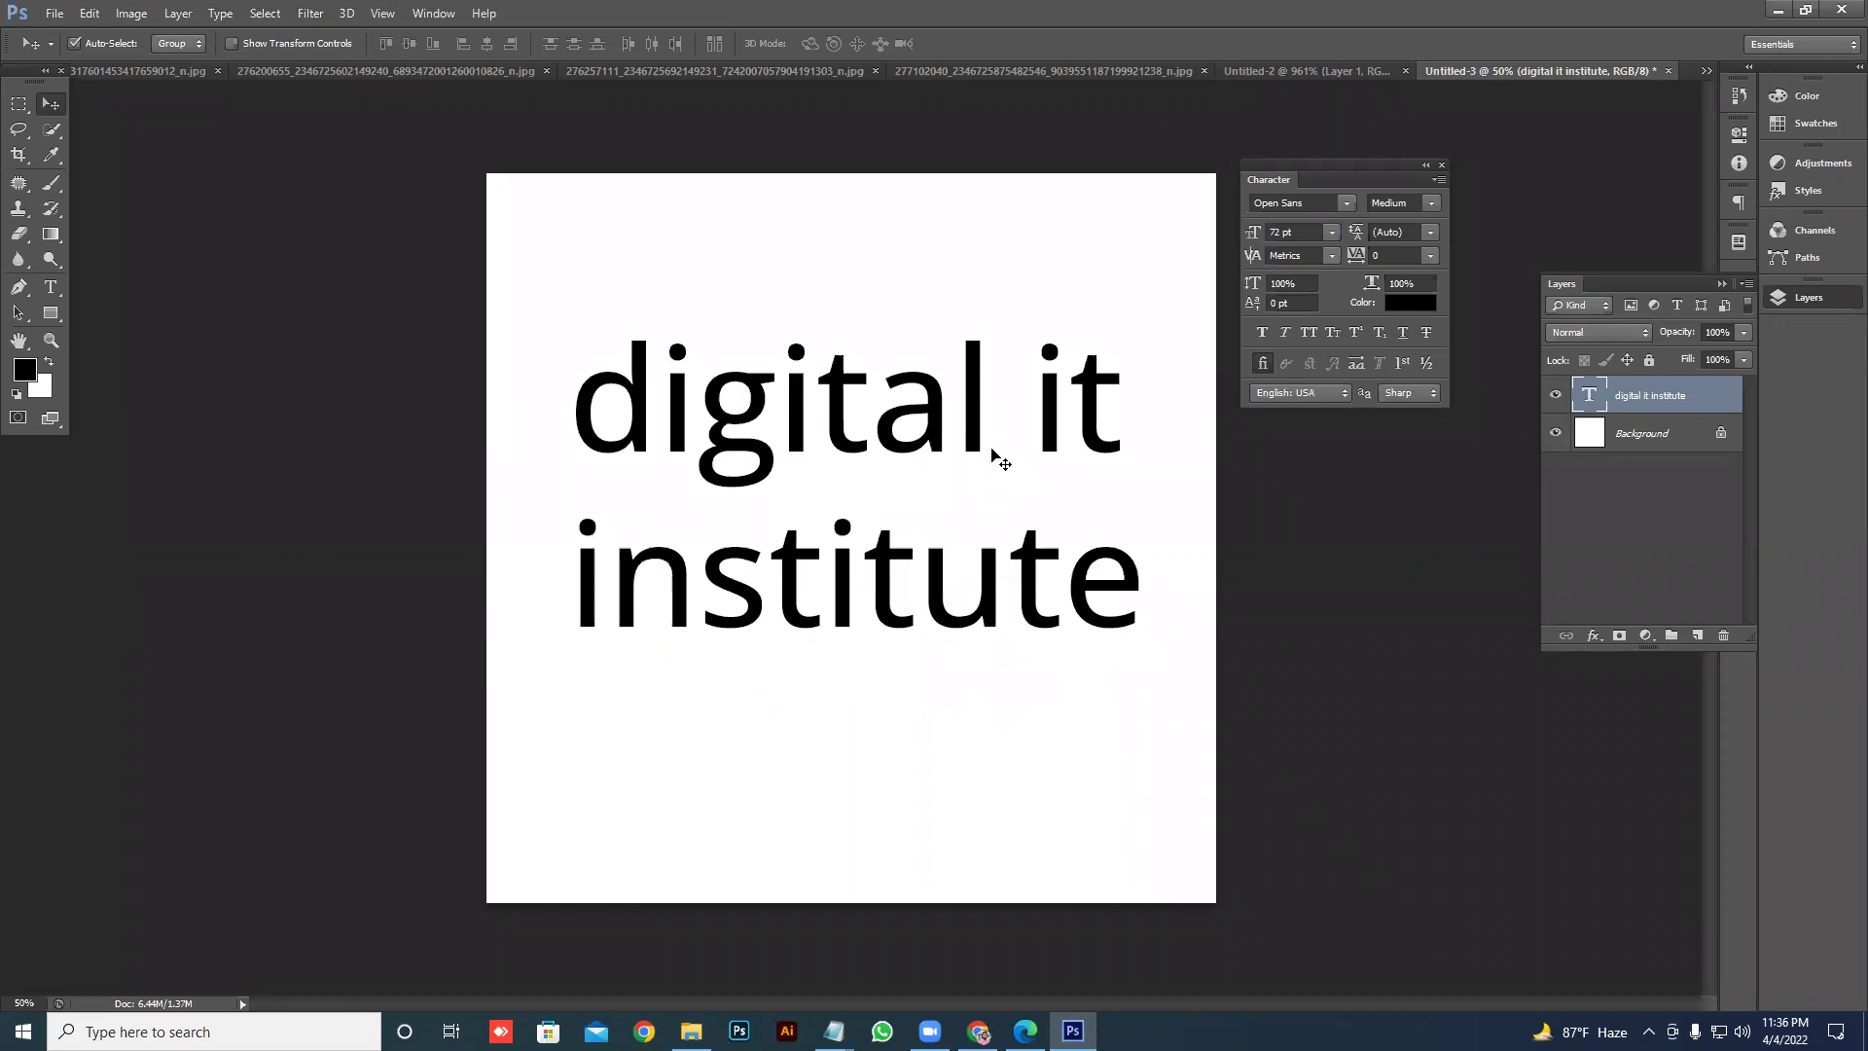
{"action": "left_click", "coordinate": [1431, 231]}
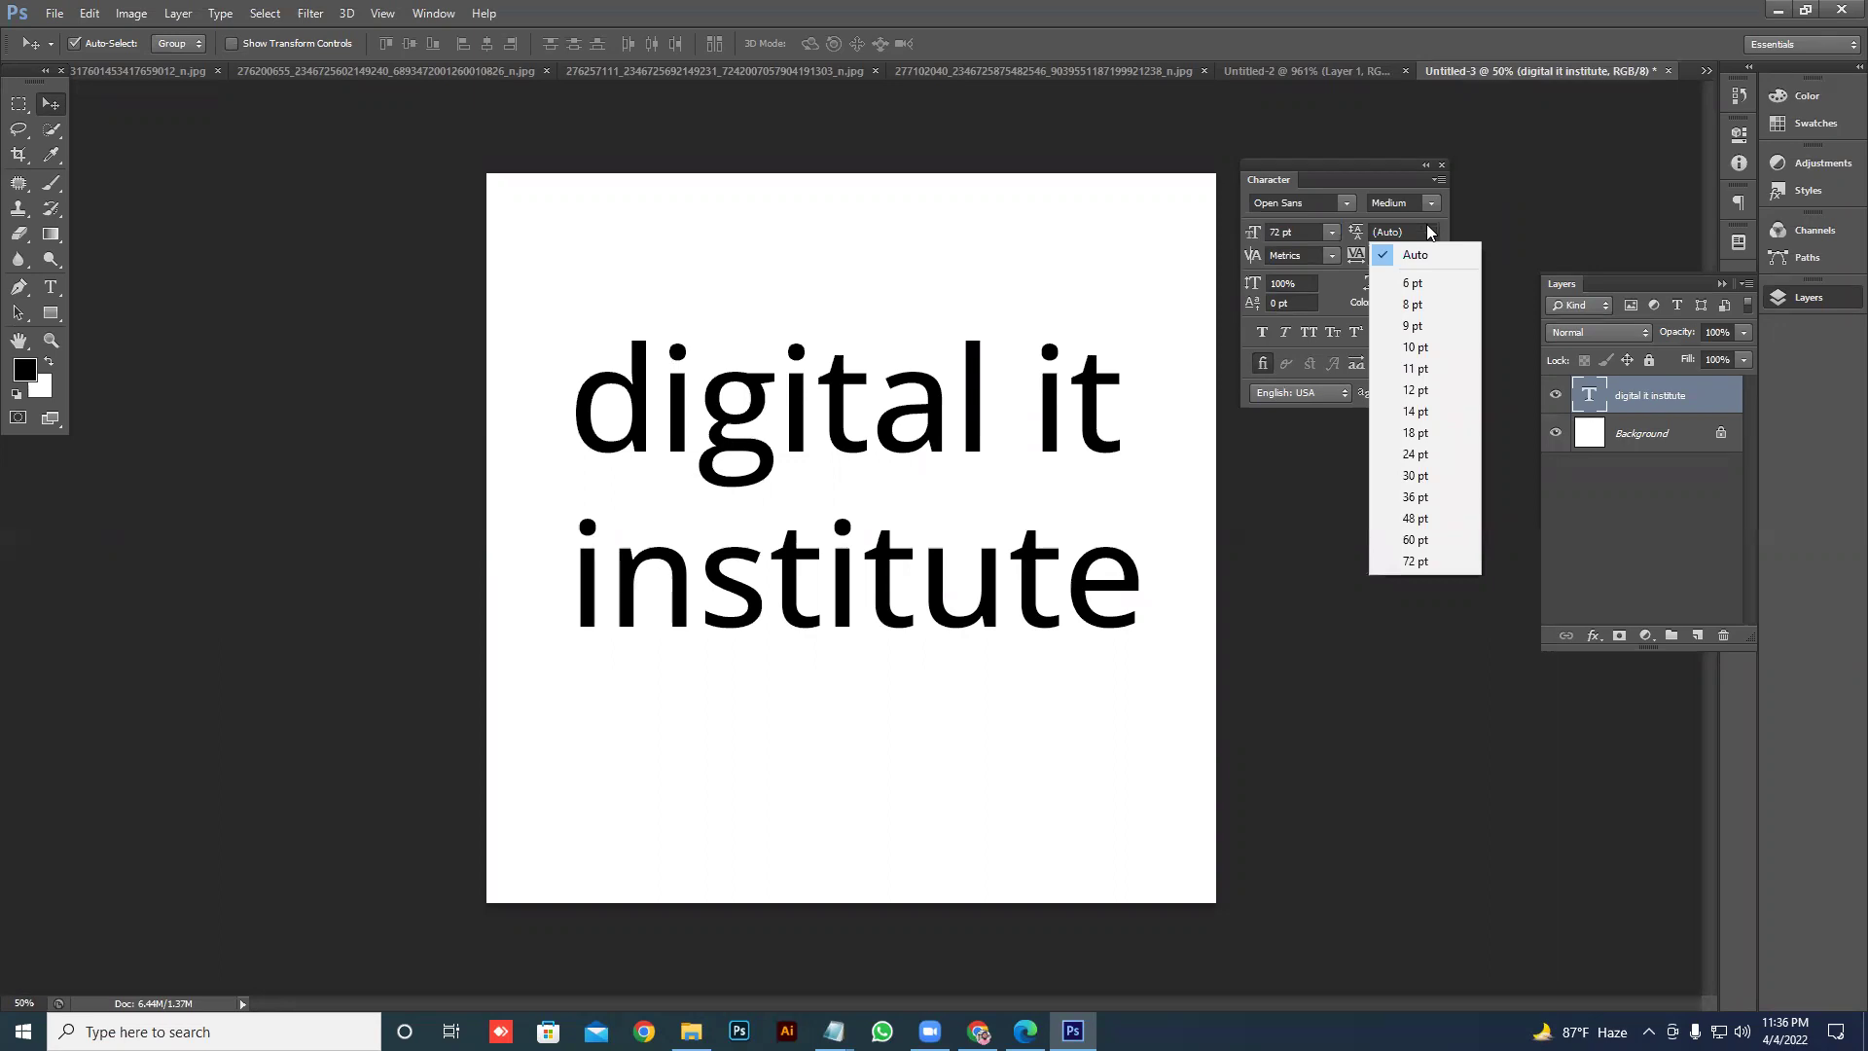
{"action": "left_click", "coordinate": [1423, 434]}
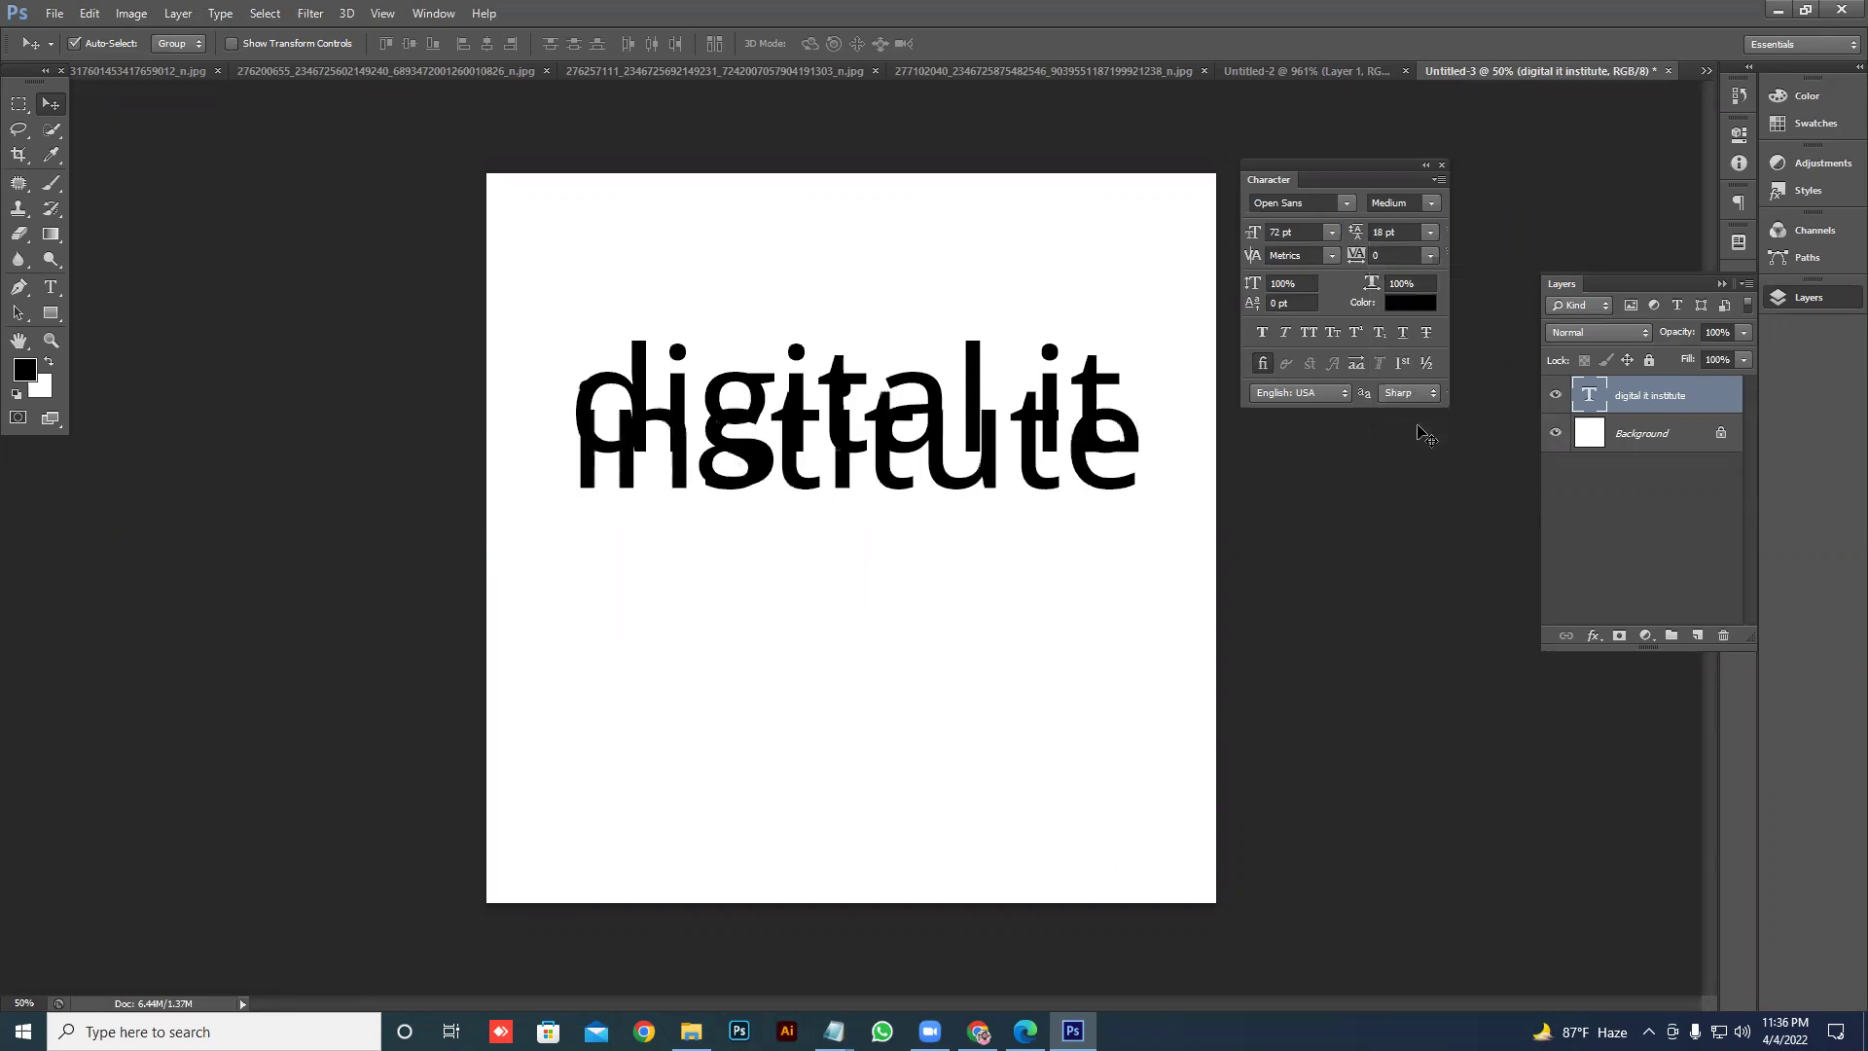
{"action": "left_click", "coordinate": [1430, 231]}
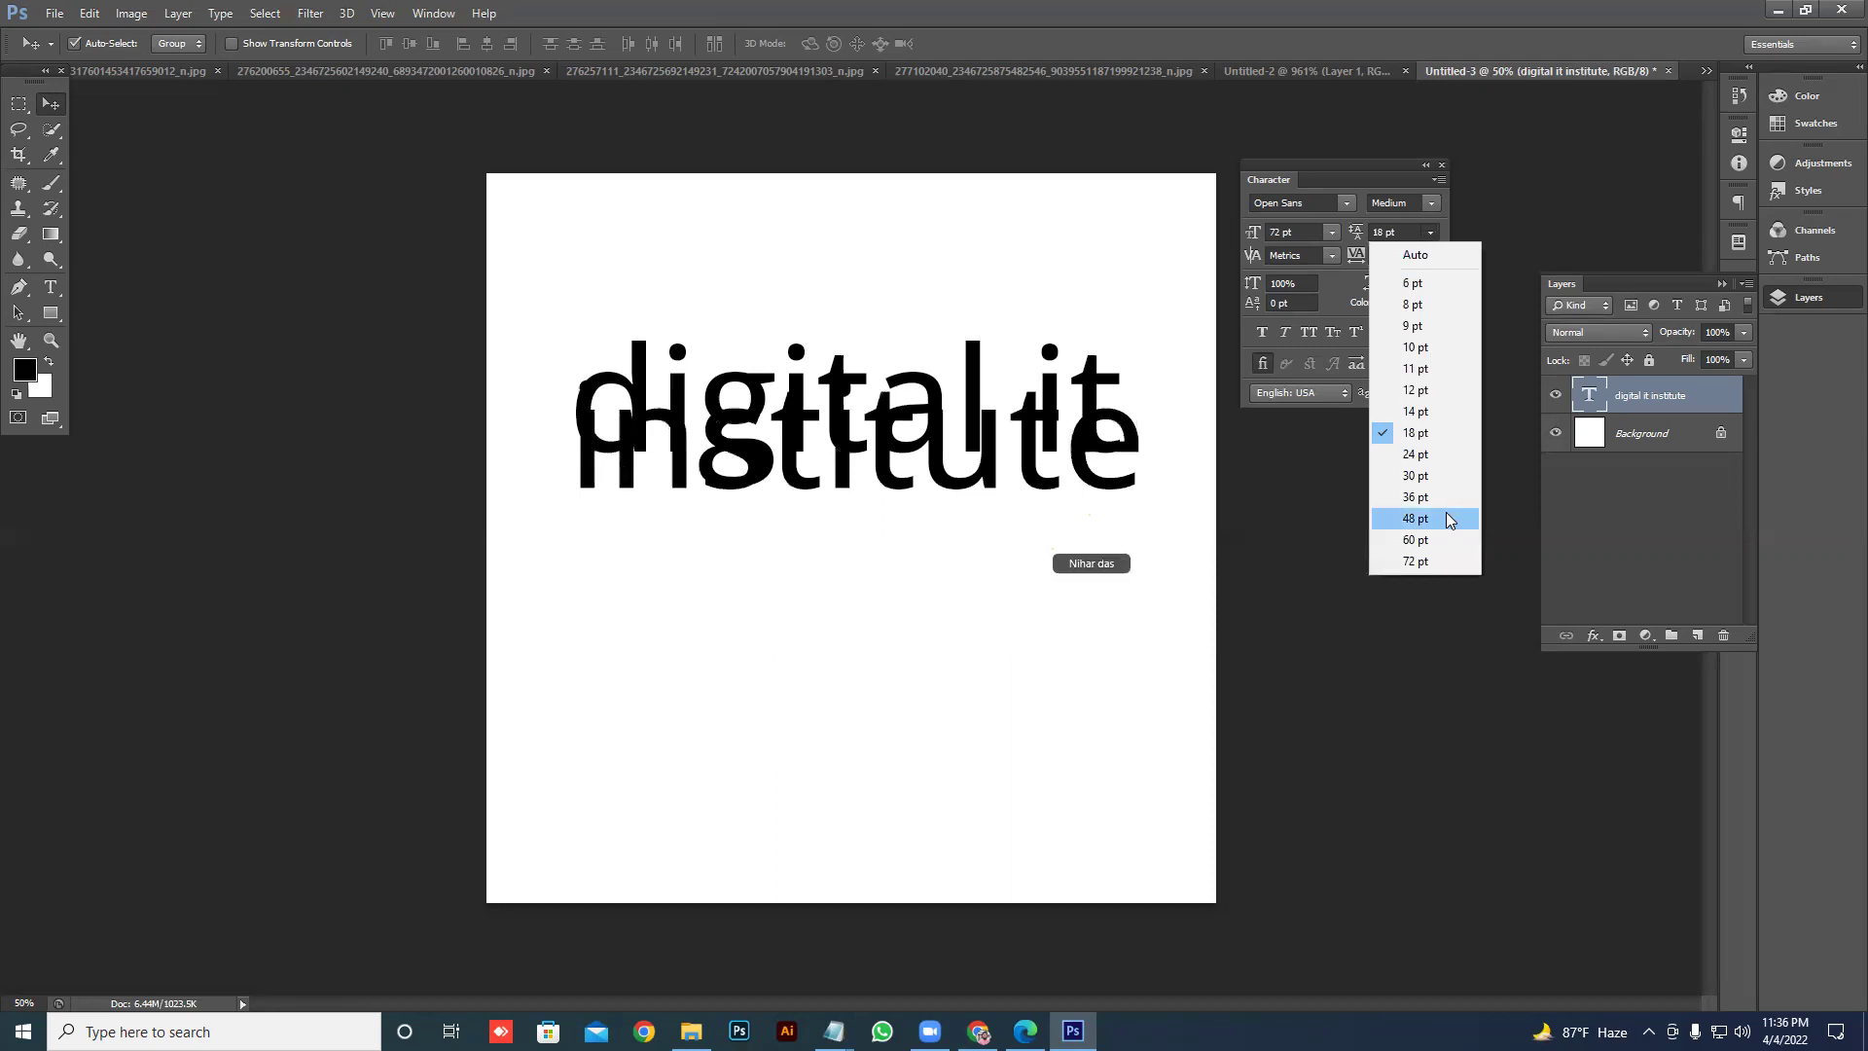
{"action": "left_click", "coordinate": [1438, 540]}
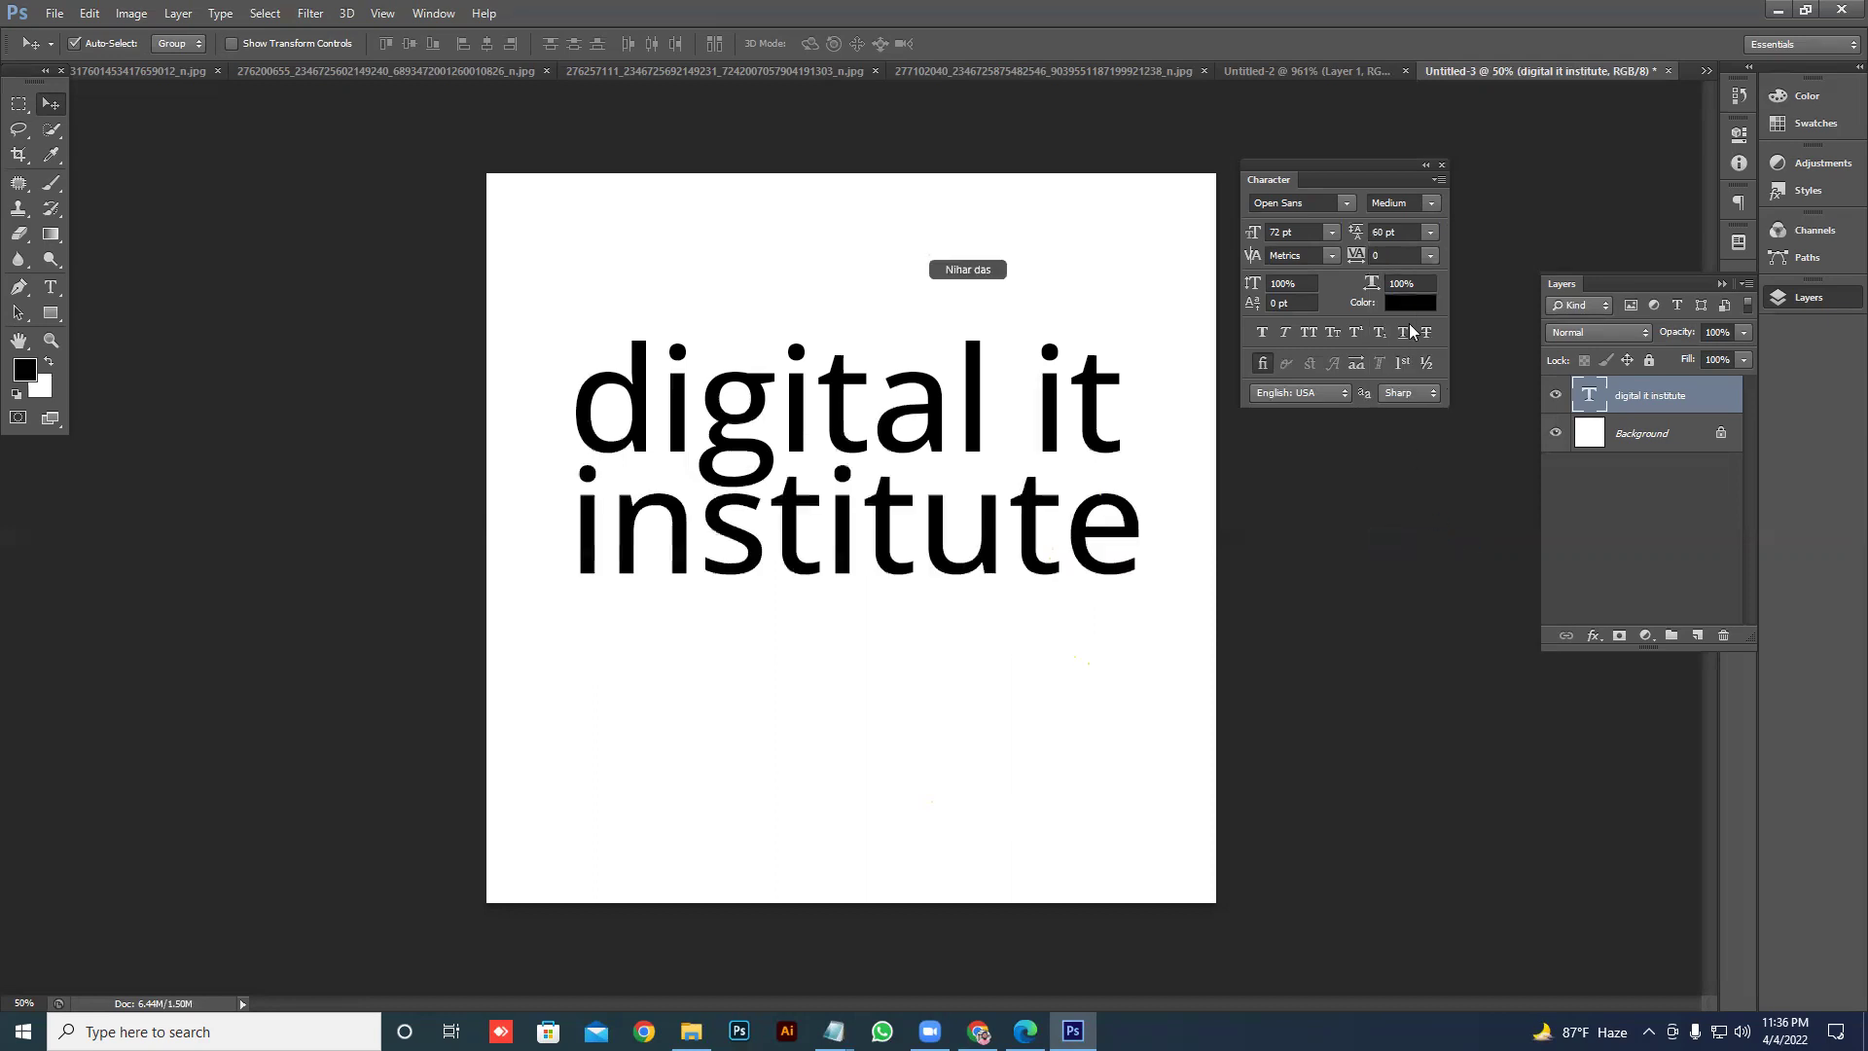
{"action": "left_click", "coordinate": [1430, 232]}
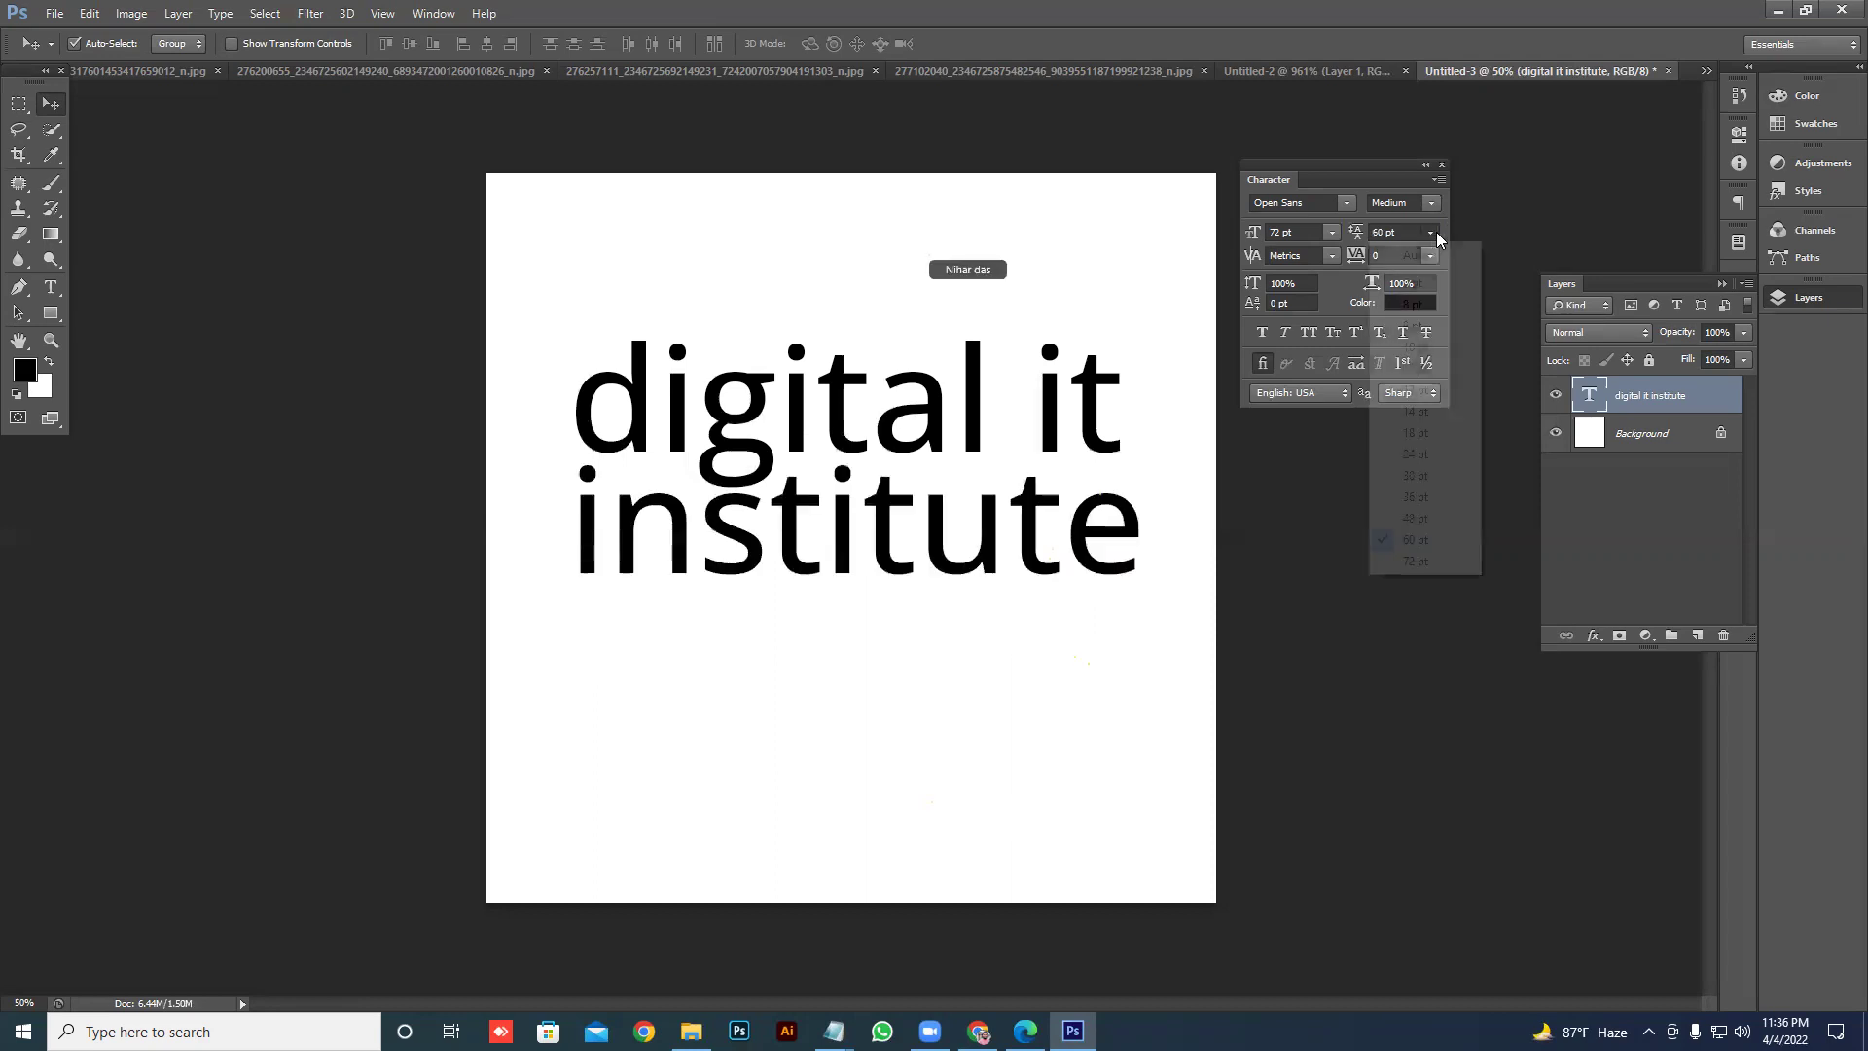
{"action": "left_click", "coordinate": [1418, 562]}
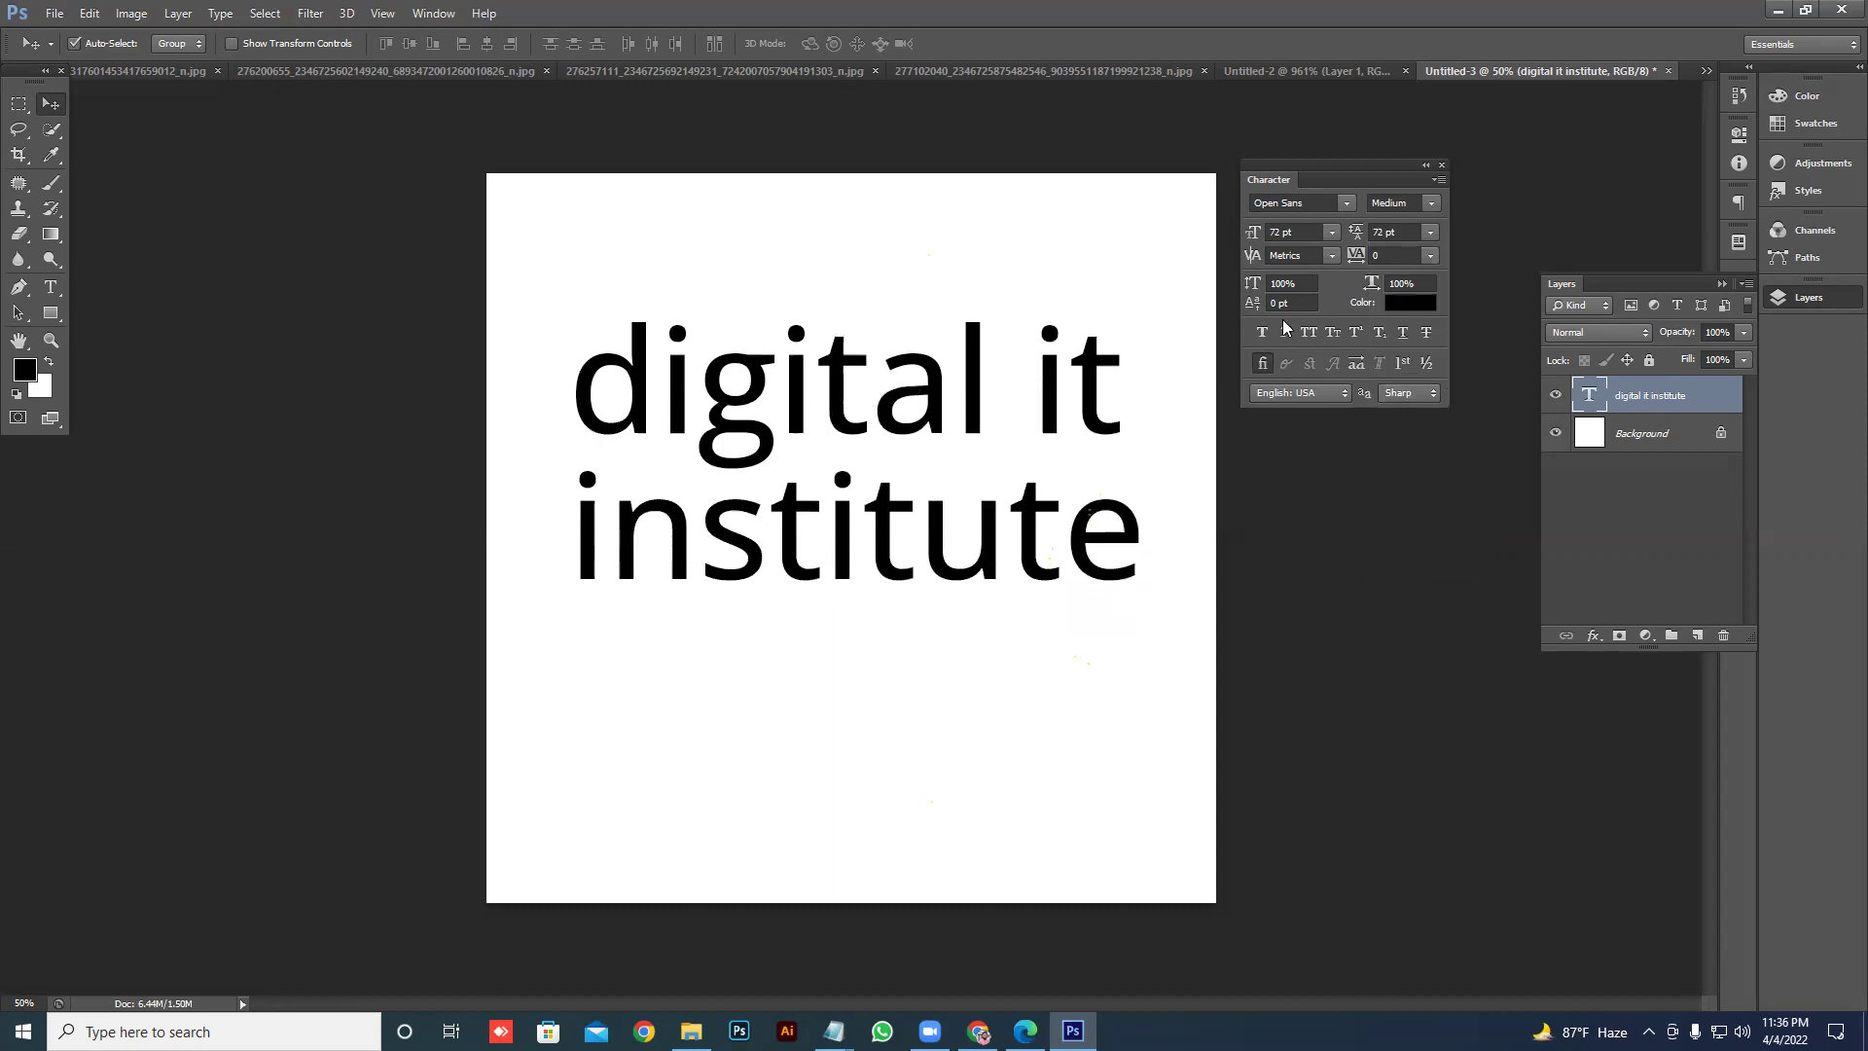
{"action": "left_click", "coordinate": [1429, 230]}
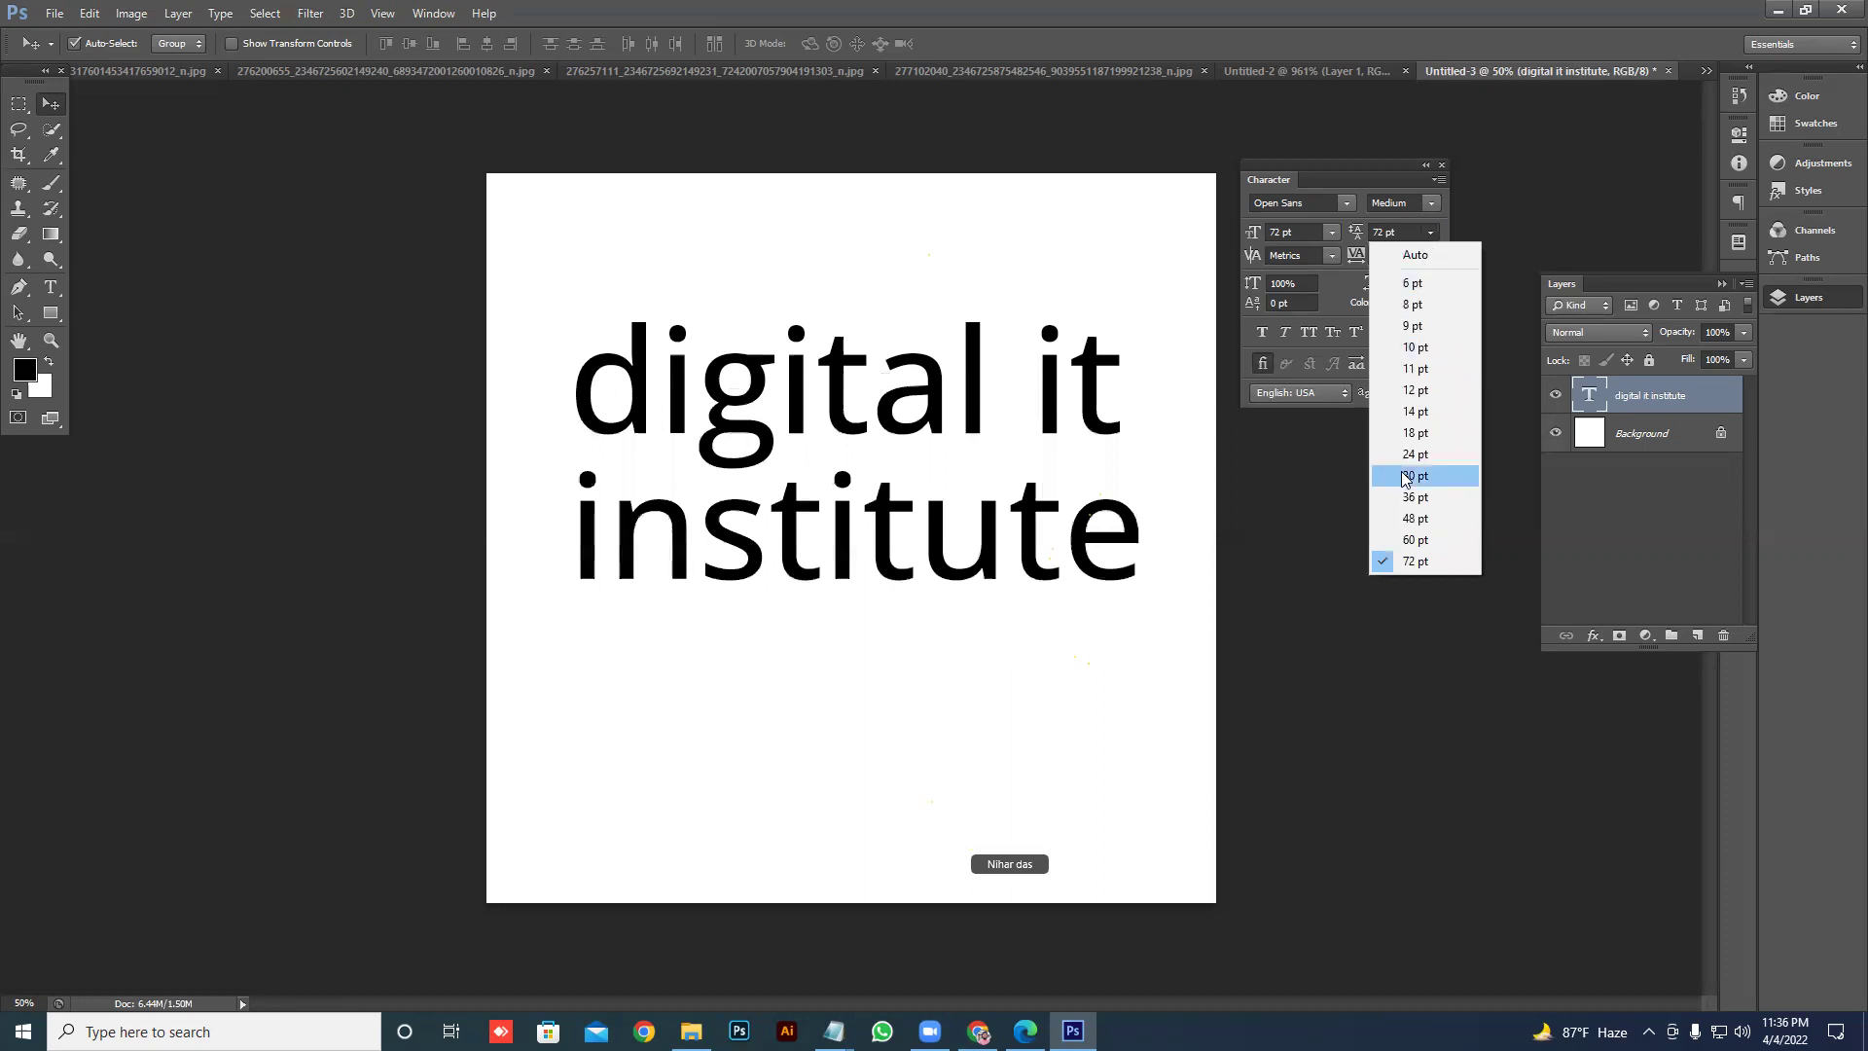
{"action": "left_click", "coordinate": [1436, 254]}
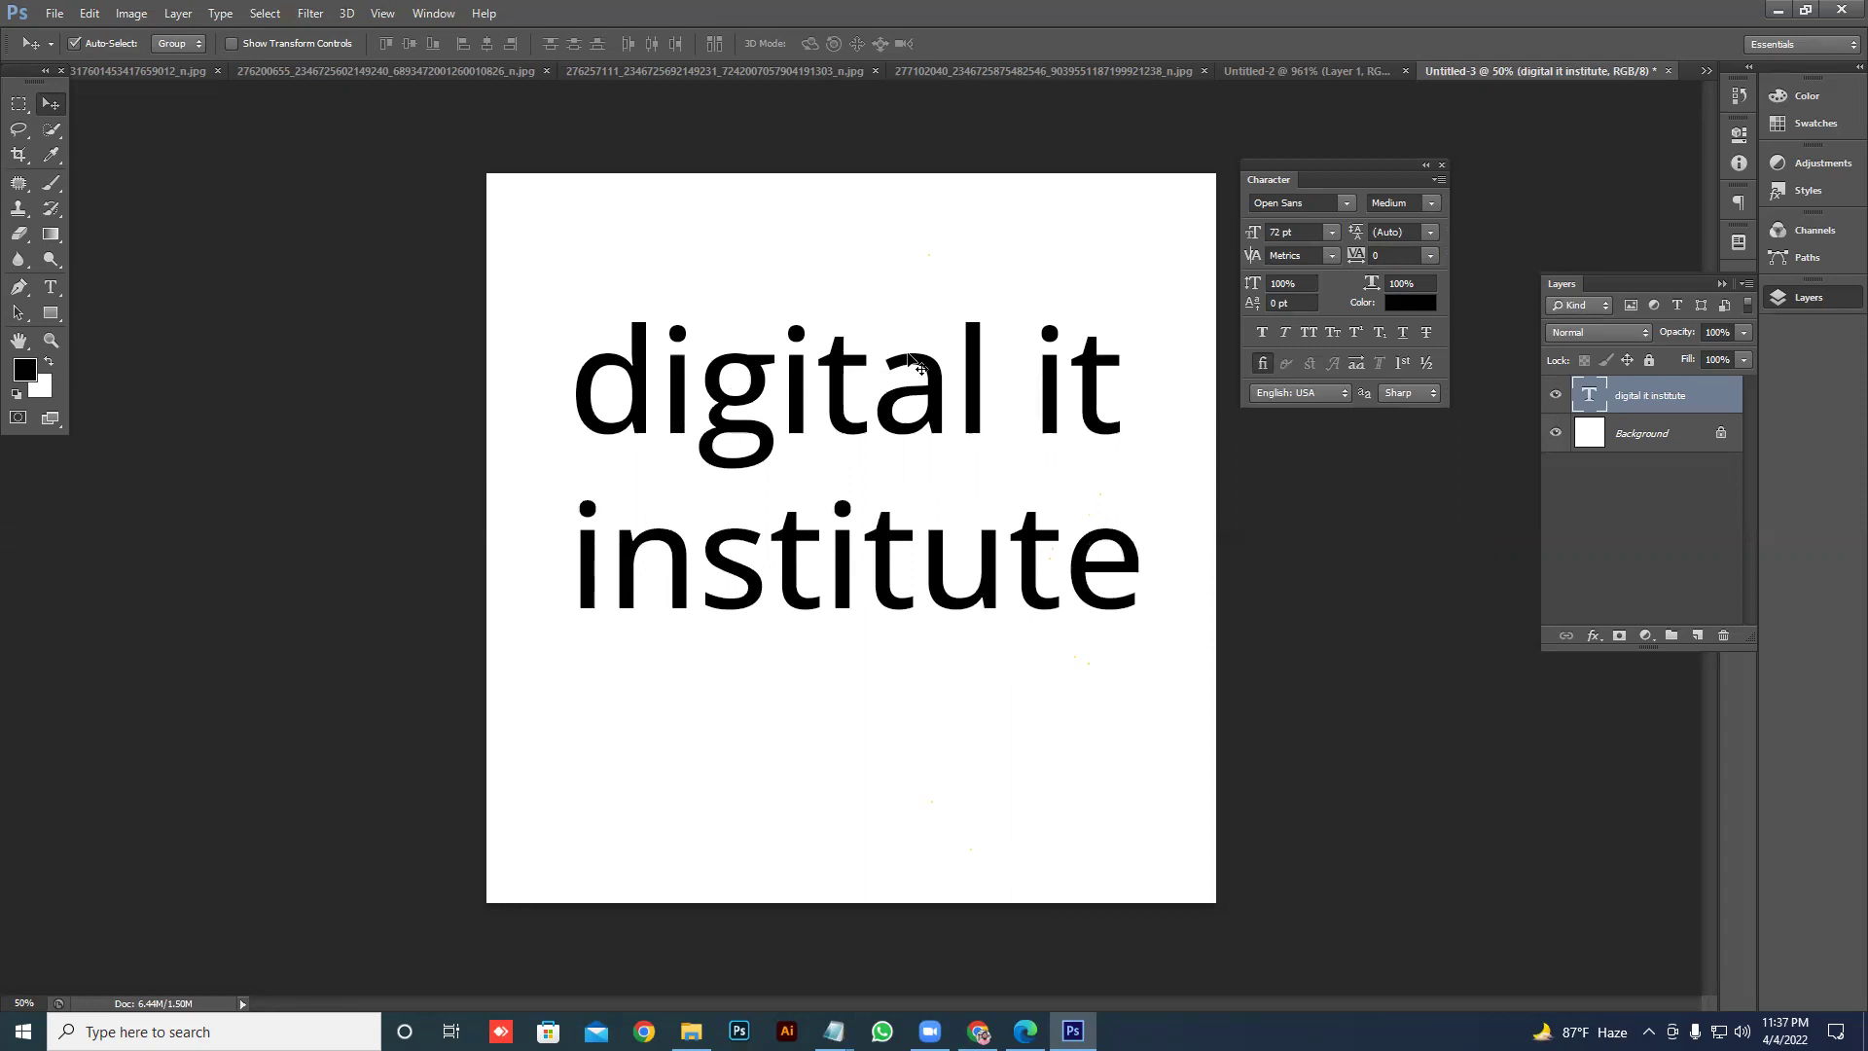
- Test the title's letter spacing at 200 and -100, then reset tracking to 0
{"action": "left_click_drag", "start_coordinate": [1352, 265], "coordinate": [1377, 259]}
{"action": "left_click", "coordinate": [1430, 255]}
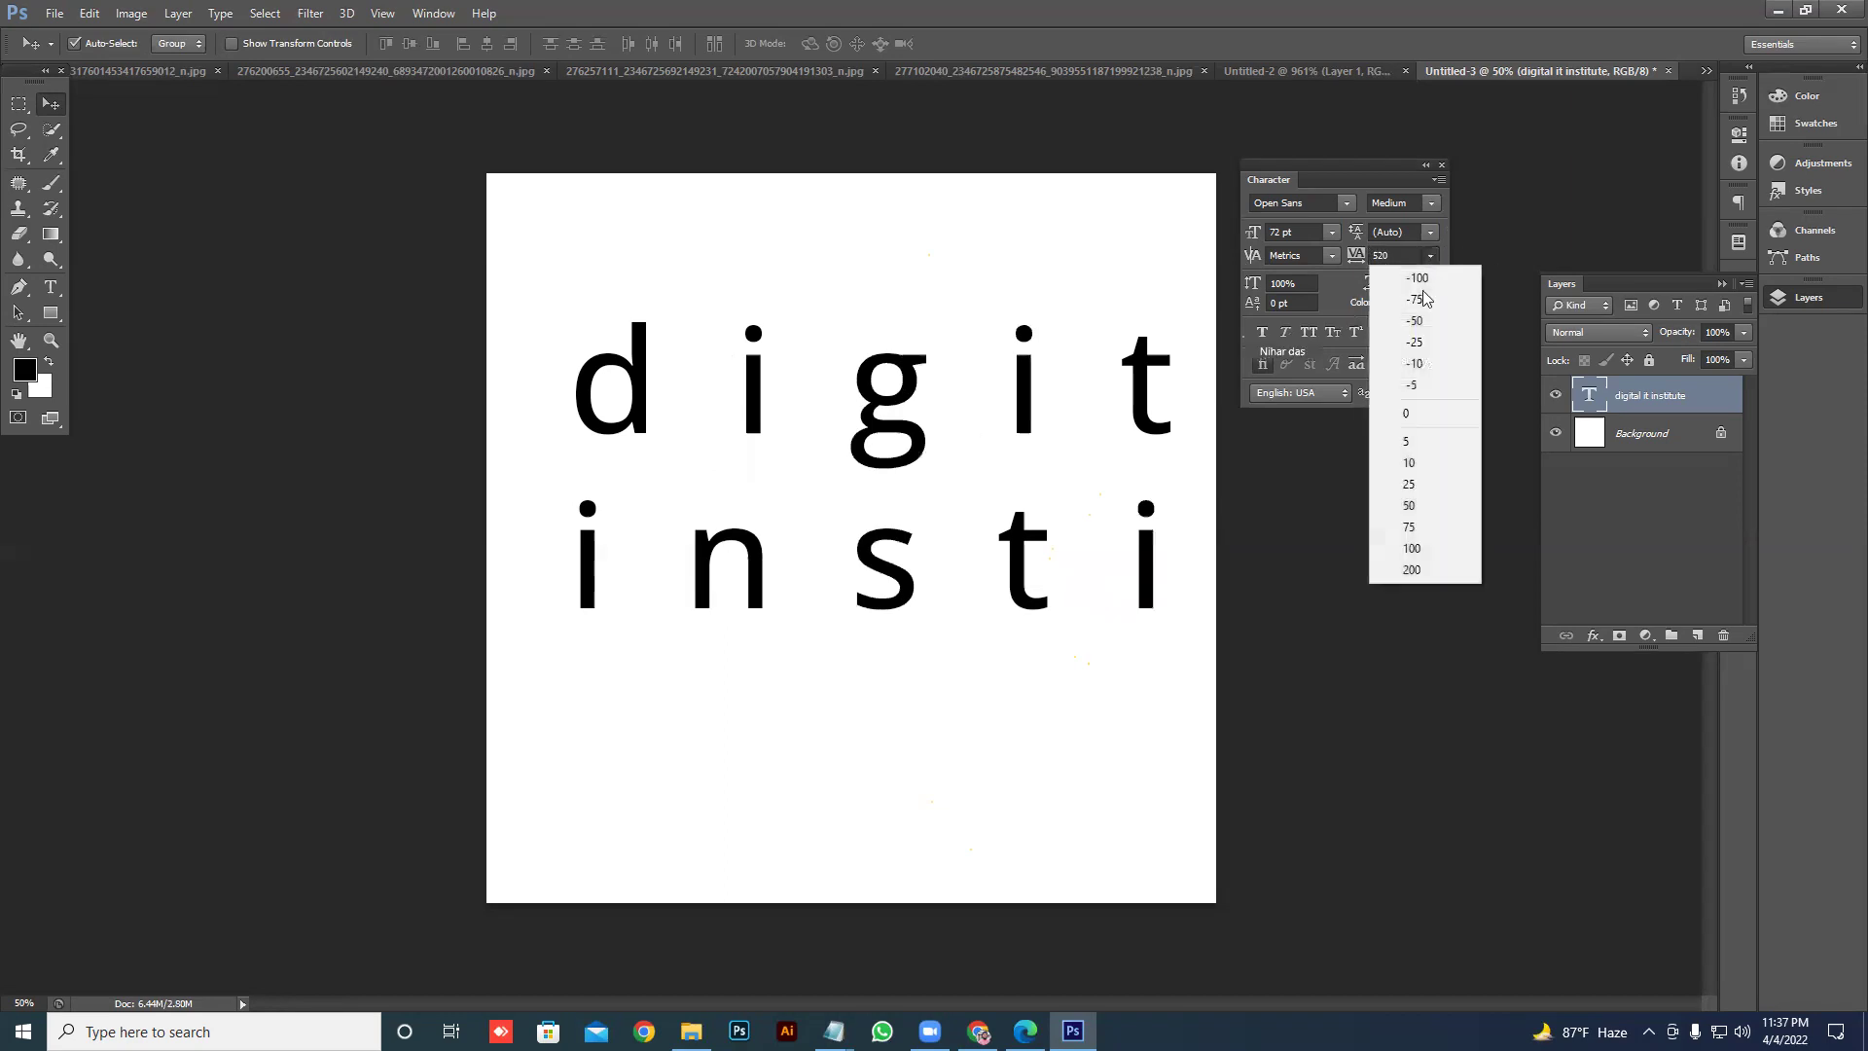
{"action": "left_click", "coordinate": [1413, 416]}
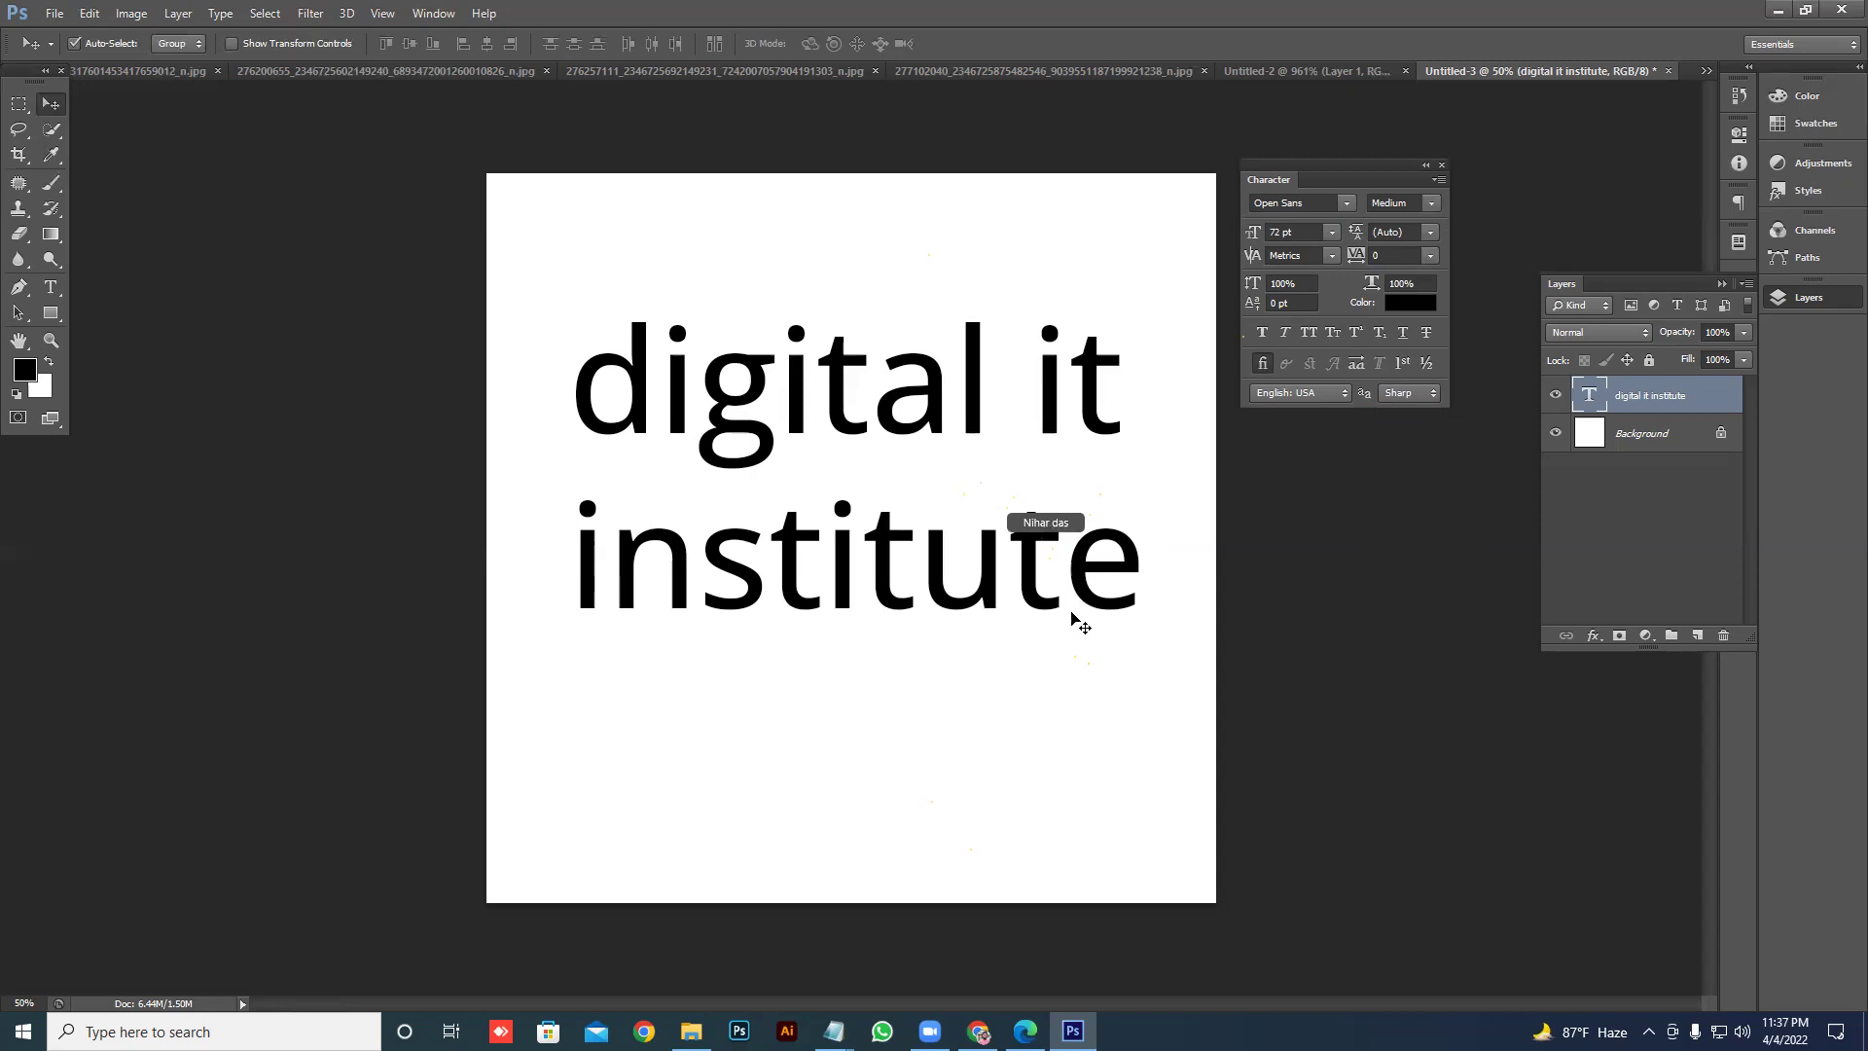
{"action": "left_click", "coordinate": [1429, 255]}
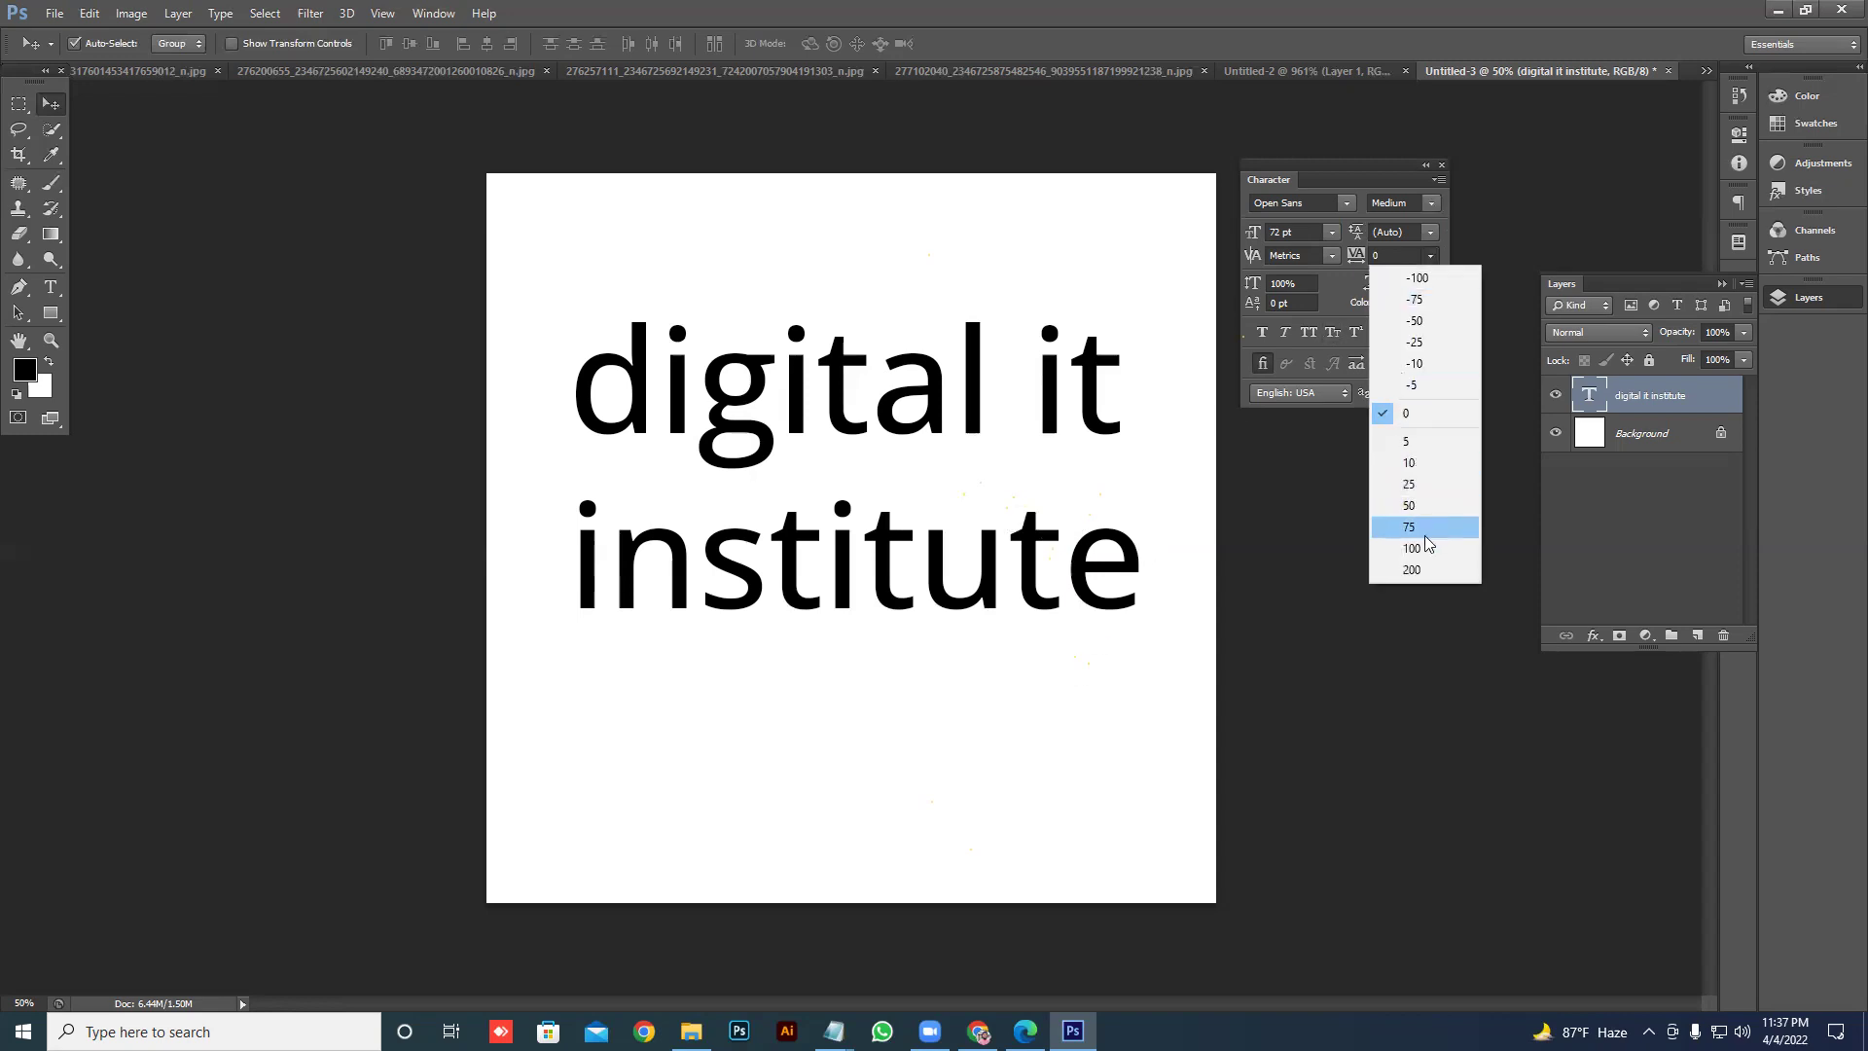
{"action": "left_click", "coordinate": [1427, 571]}
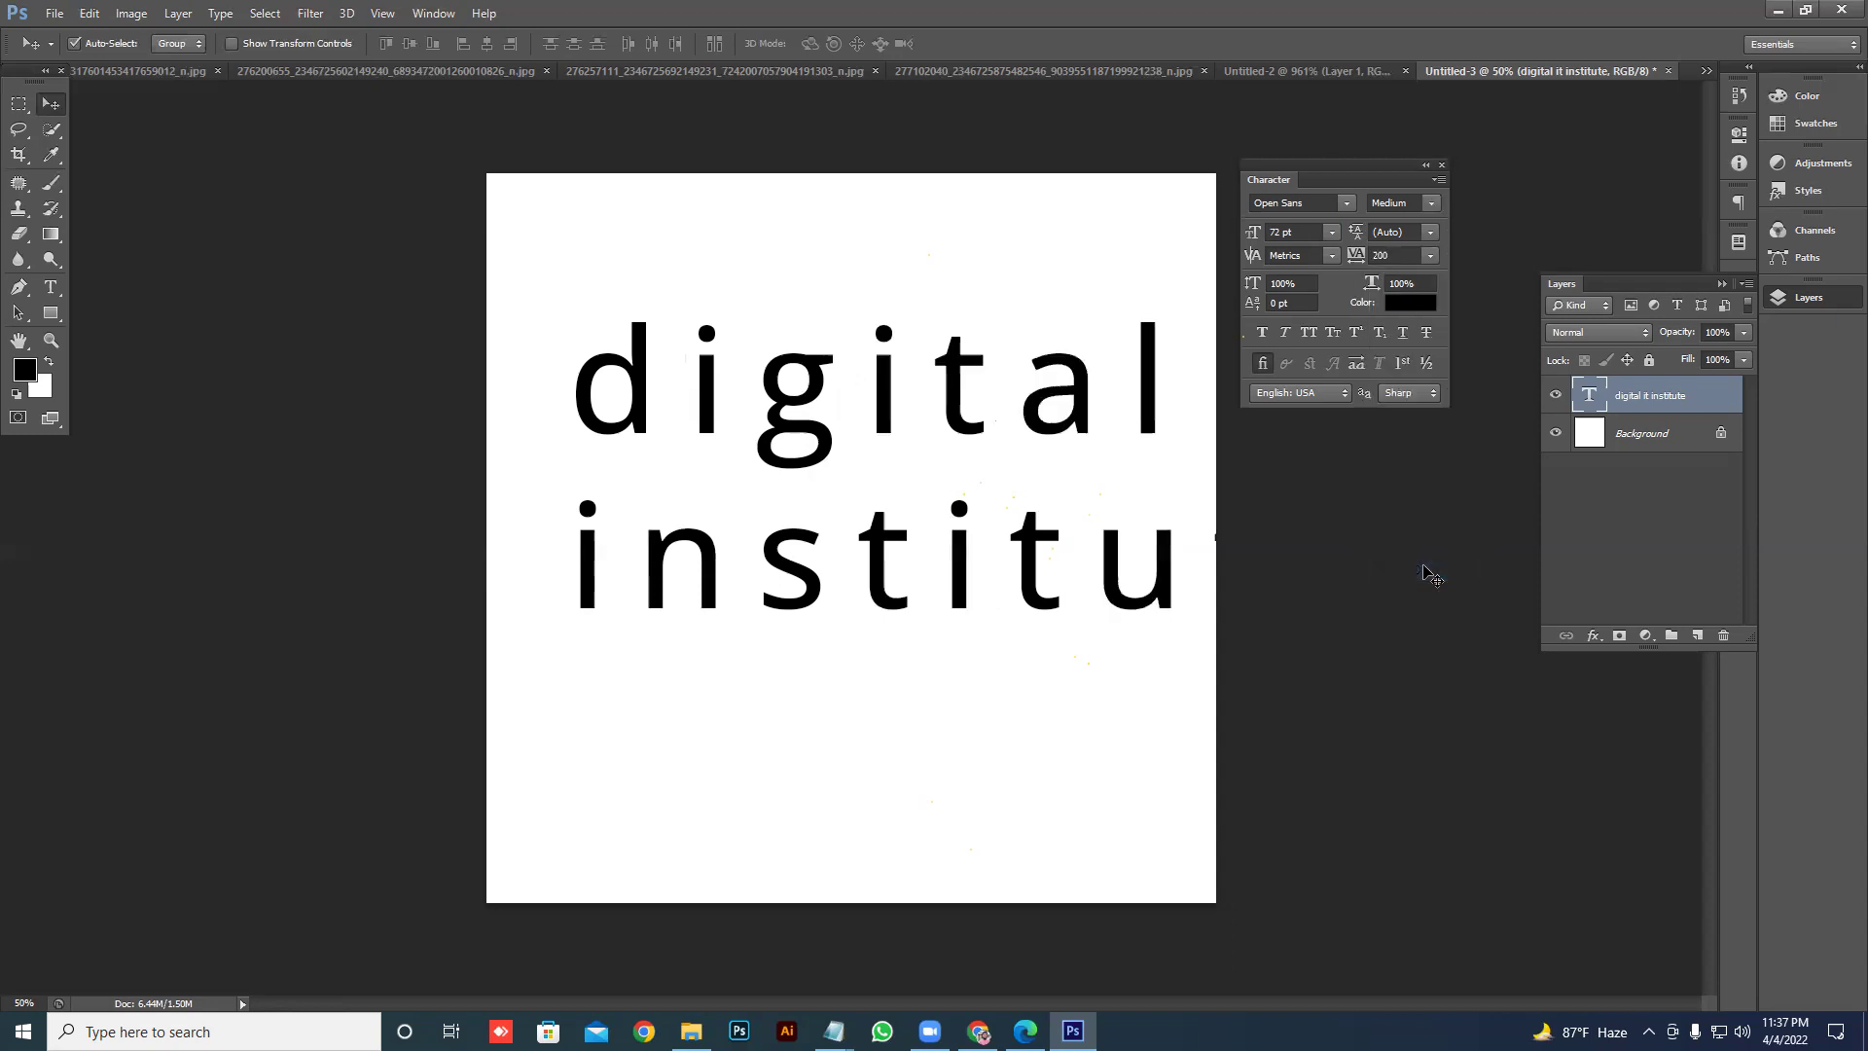
{"action": "left_click", "coordinate": [1431, 257]}
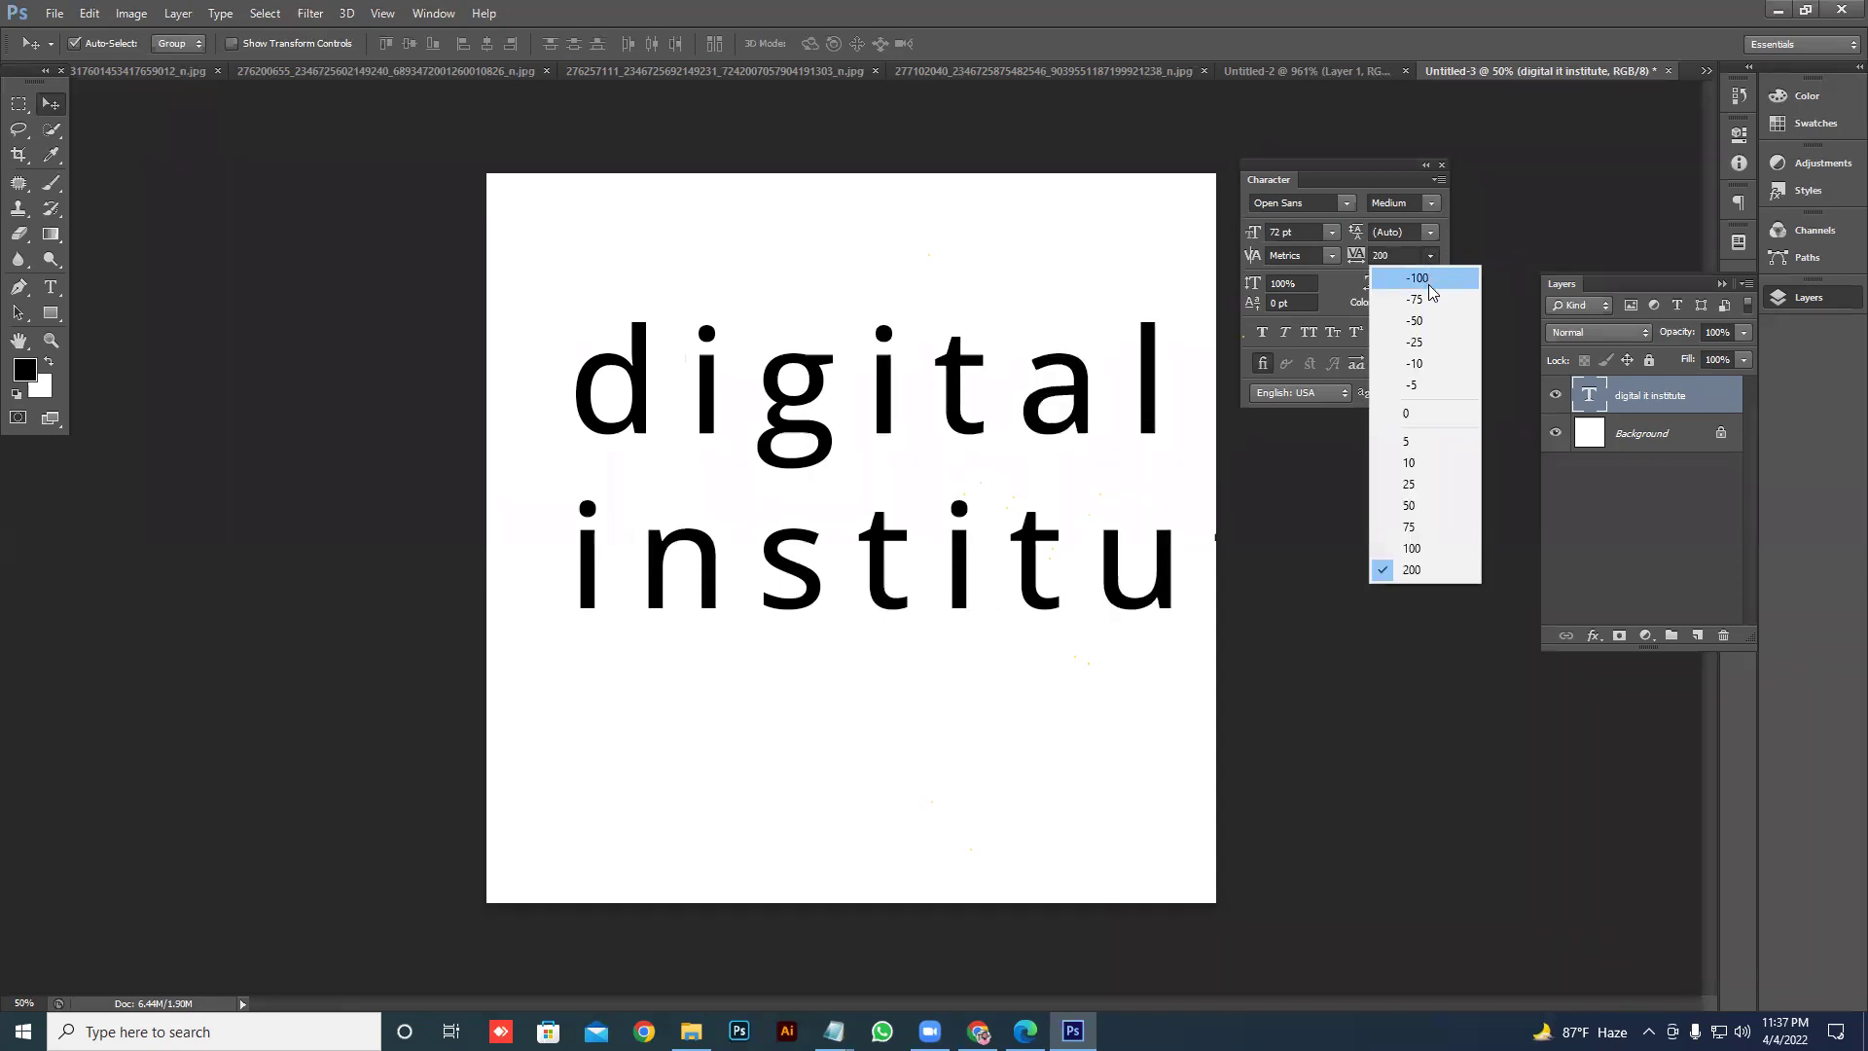
{"action": "left_click", "coordinate": [1426, 284]}
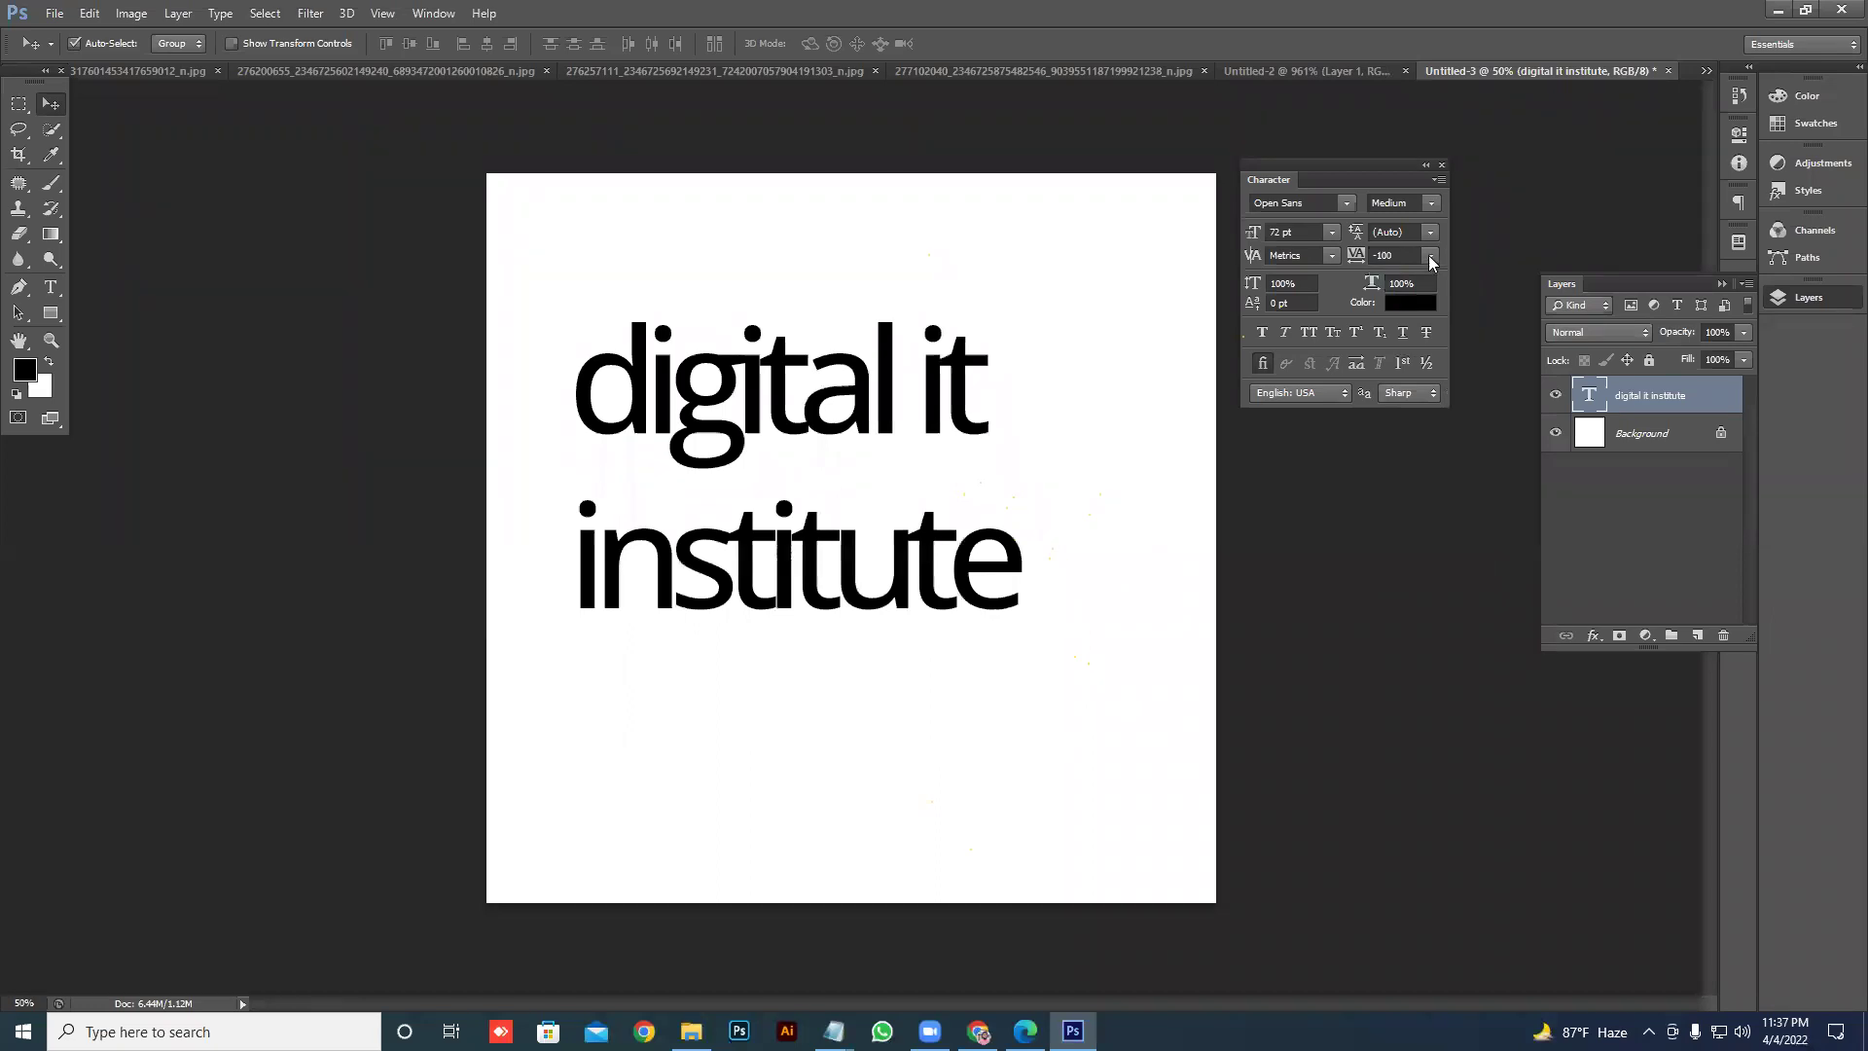
{"action": "left_click", "coordinate": [1429, 256]}
{"action": "left_click", "coordinate": [1434, 414]}
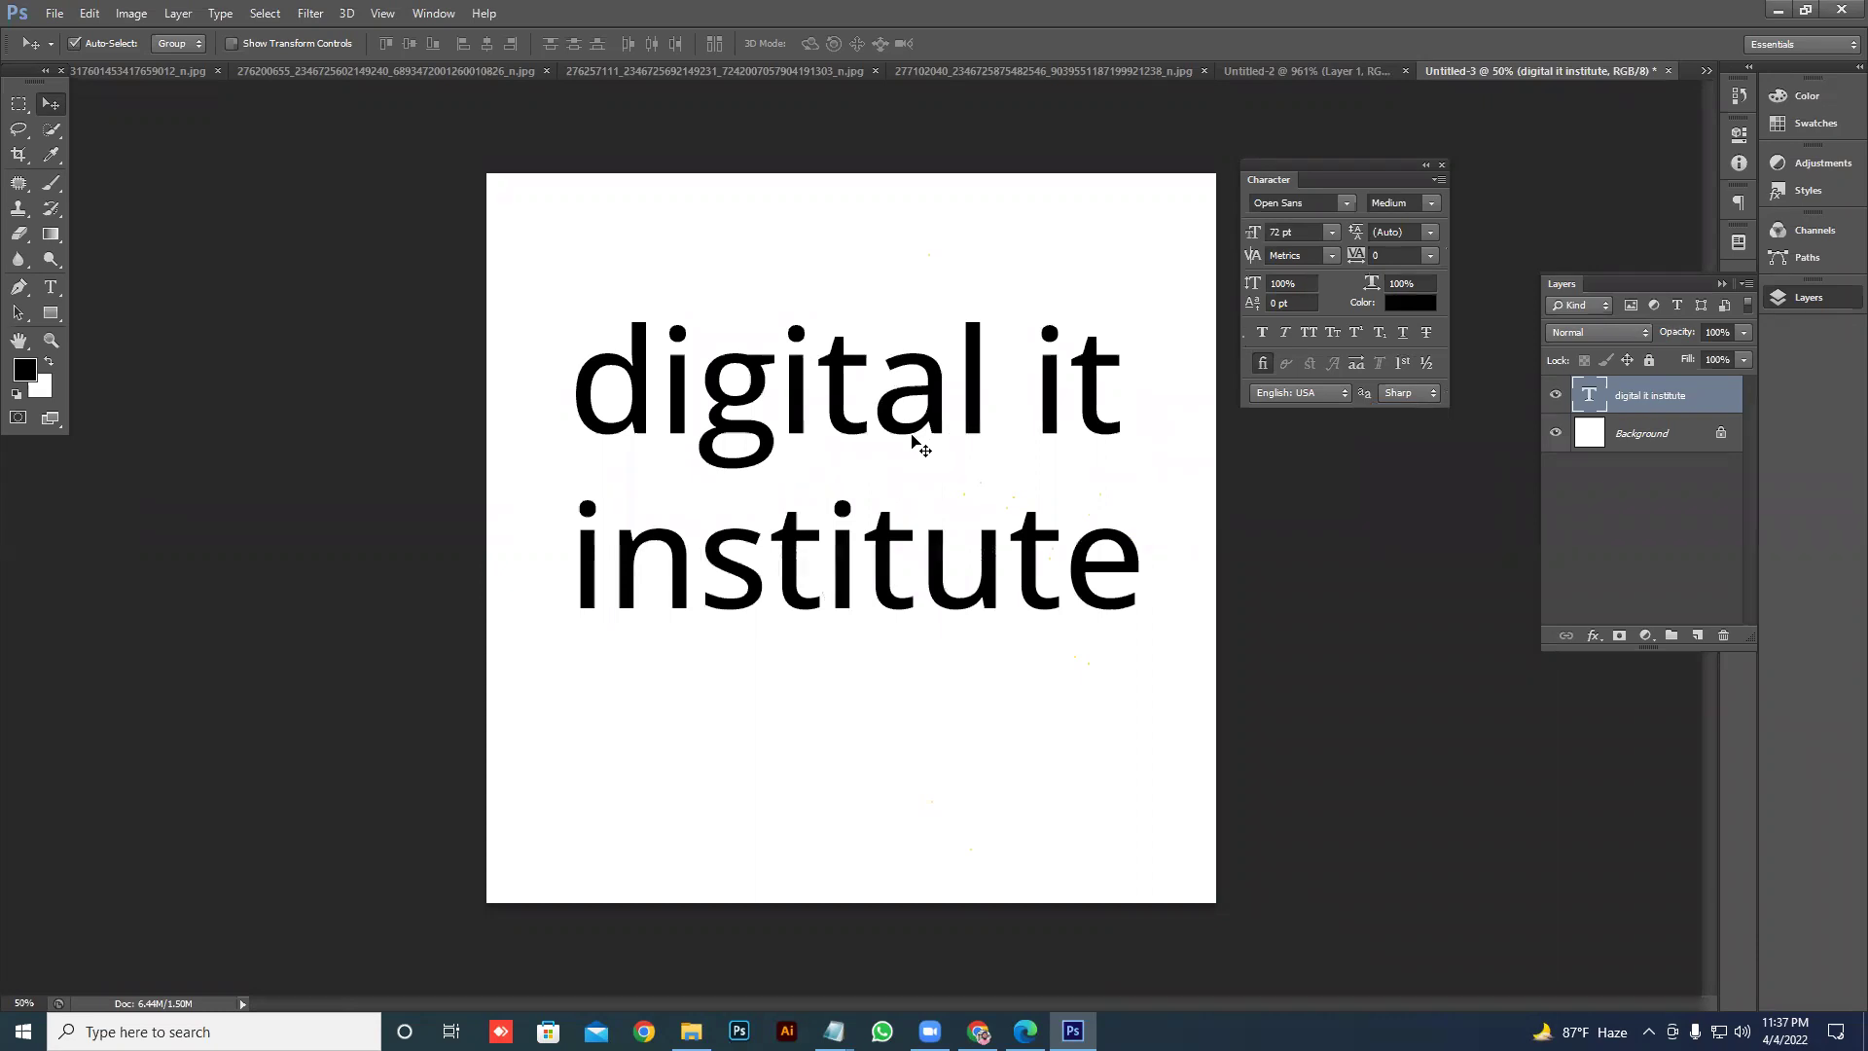
{"action": "left_click", "coordinate": [1296, 285]}
- Stretch the title to 300% vertical scale, move it lower, then restore 100% height
{"action": "double_click", "coordinate": [1313, 287]}
{"action": "type", "text": "300"}
{"action": "key", "text": "Return"}
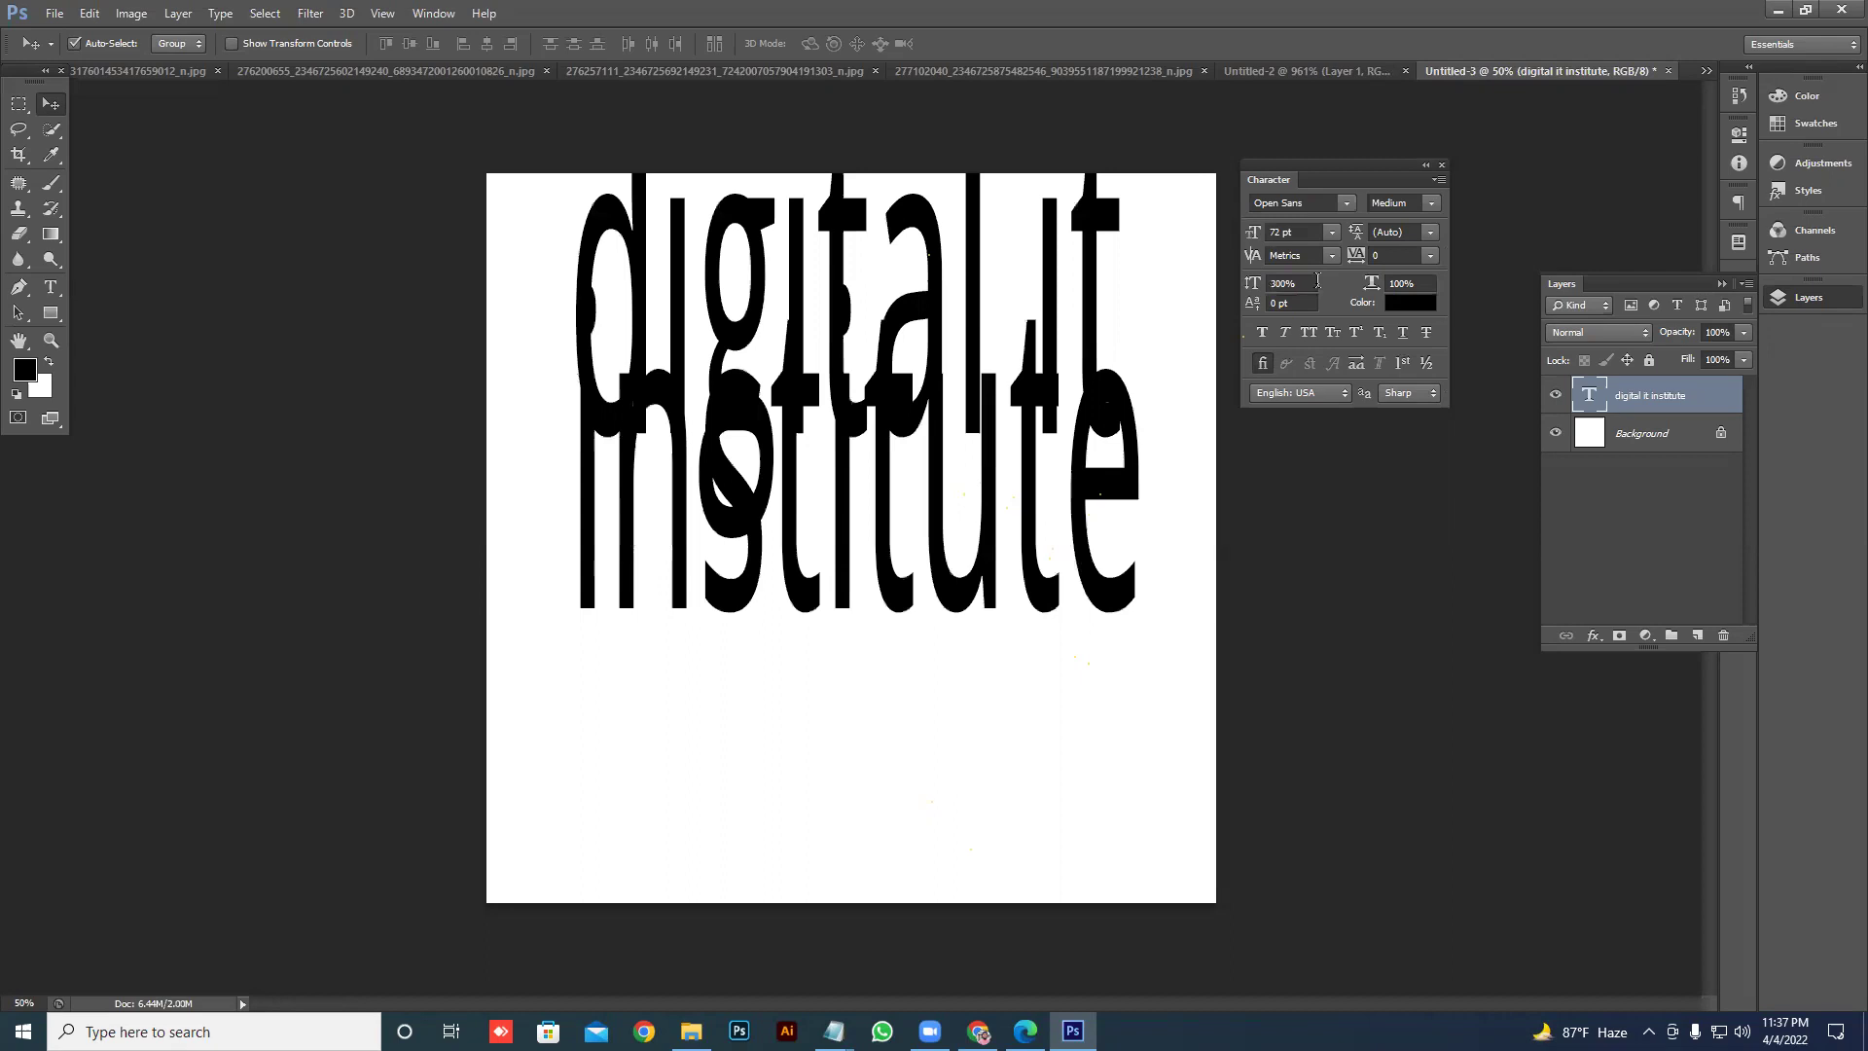
{"action": "left_click_drag", "start_coordinate": [874, 346], "coordinate": [784, 412]}
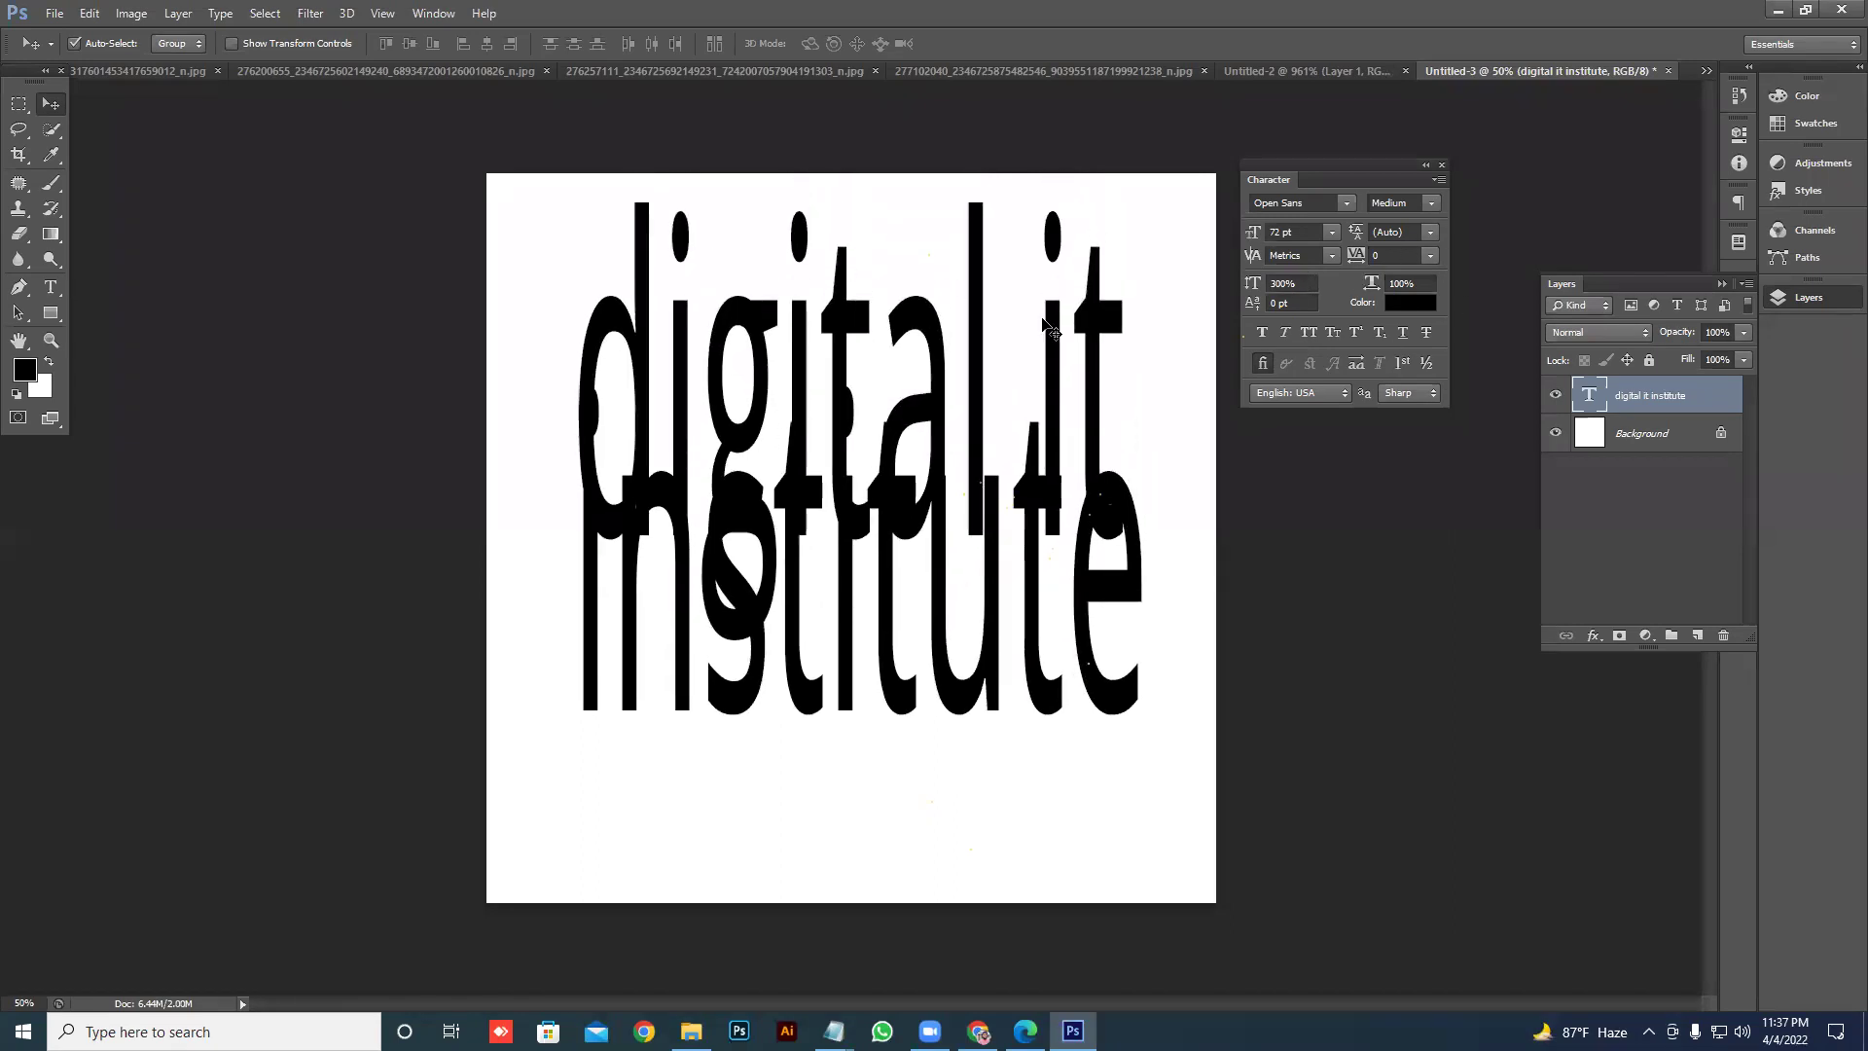
{"action": "left_click", "coordinate": [1303, 282]}
{"action": "type", "text": "100"}
{"action": "key", "text": "Return"}
- Widen the title to 300% horizontal scale, move it, then reset width to 100%
{"action": "left_click", "coordinate": [1414, 281]}
{"action": "type", "text": "300"}
{"action": "key", "text": "Return"}
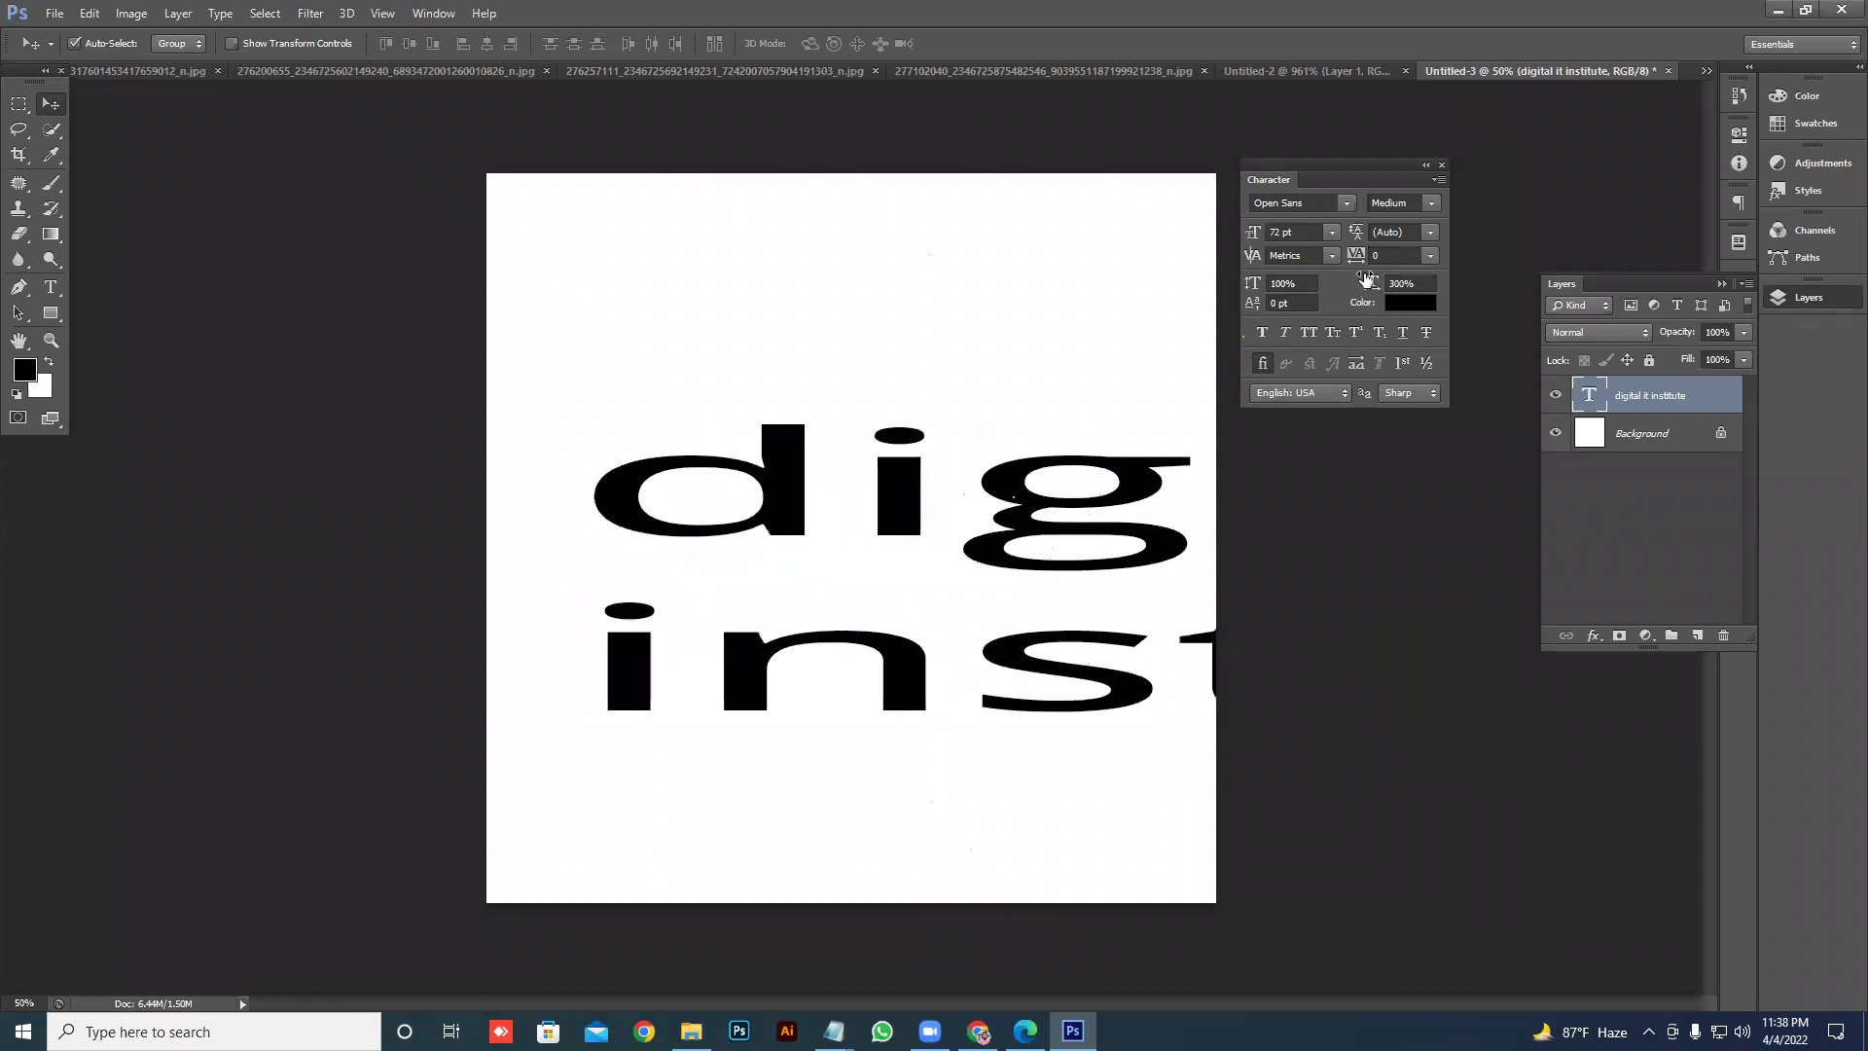
{"action": "left_click_drag", "start_coordinate": [763, 485], "coordinate": [876, 506]}
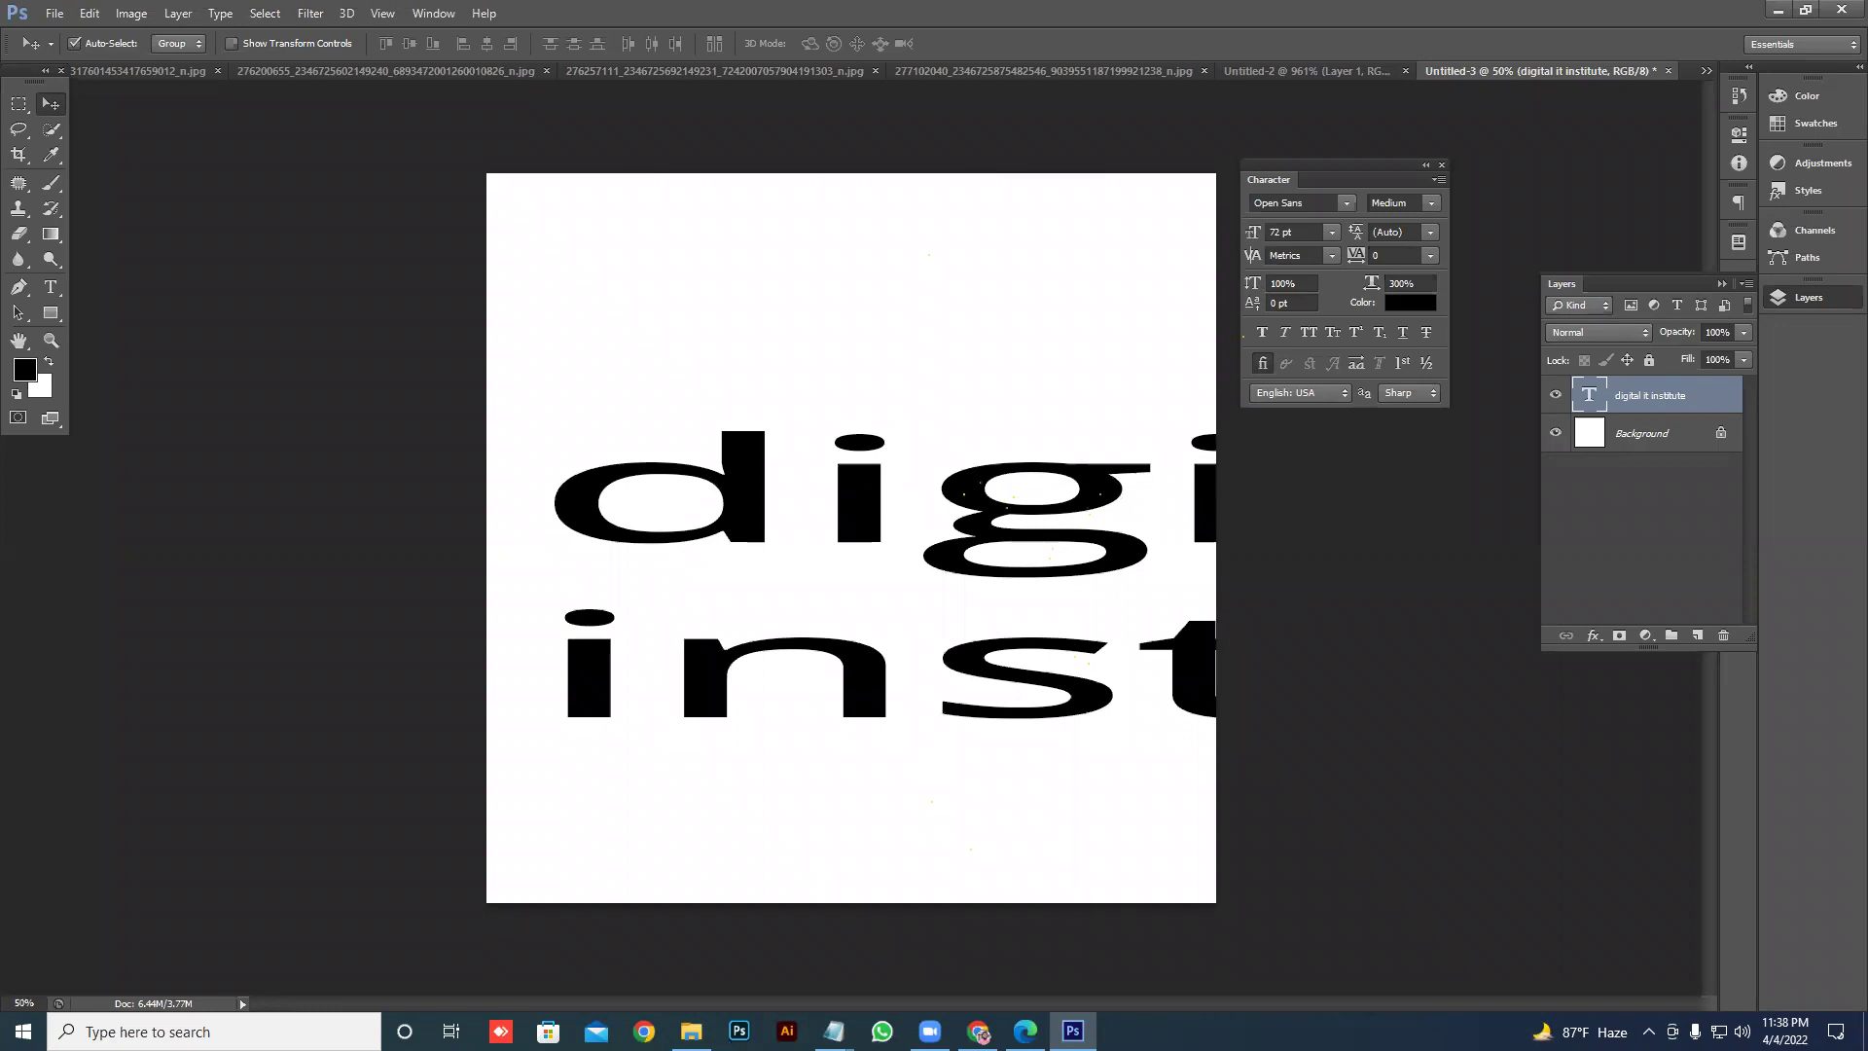
{"action": "left_click", "coordinate": [1305, 904]}
{"action": "left_click", "coordinate": [1410, 282]}
{"action": "type", "text": "1"}
{"action": "key", "text": "Return"}
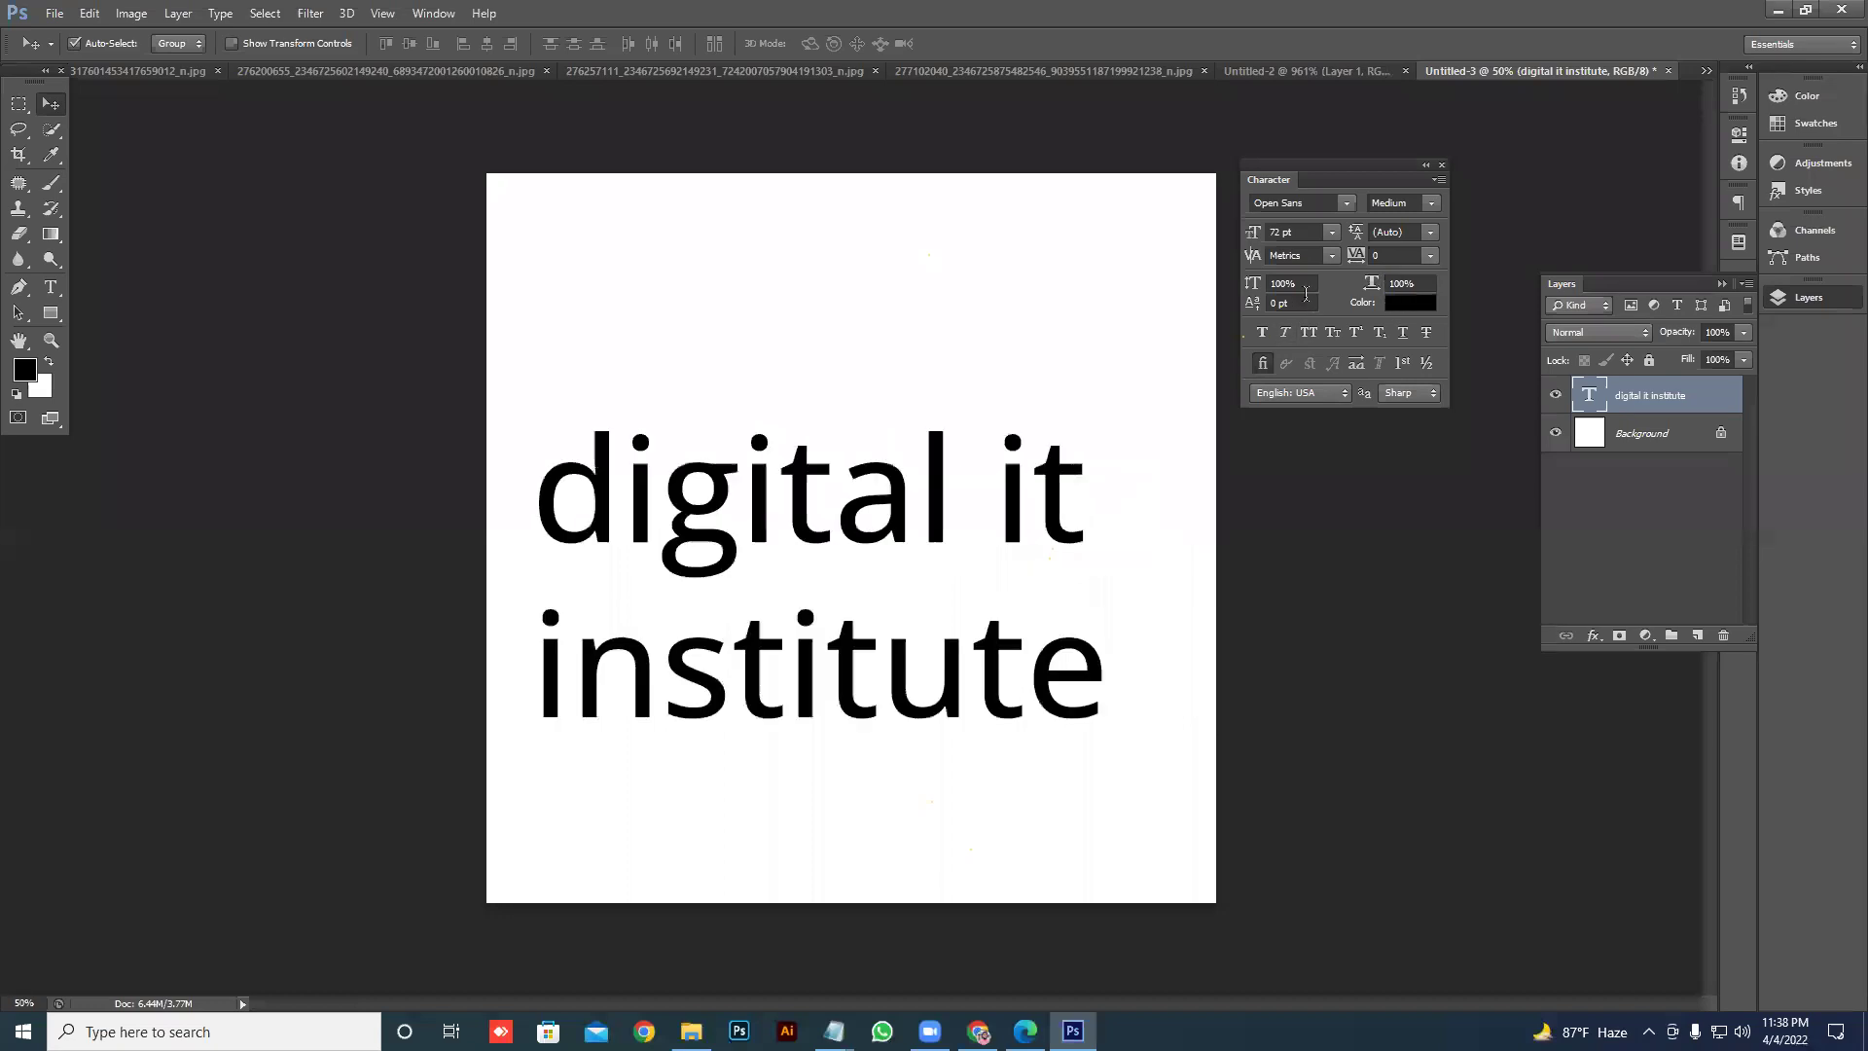
- Colour the 'digital it institute' title red (ff0000) in the Character panel
{"action": "left_click", "coordinate": [1411, 303]}
{"action": "type", "text": "ff0000"}
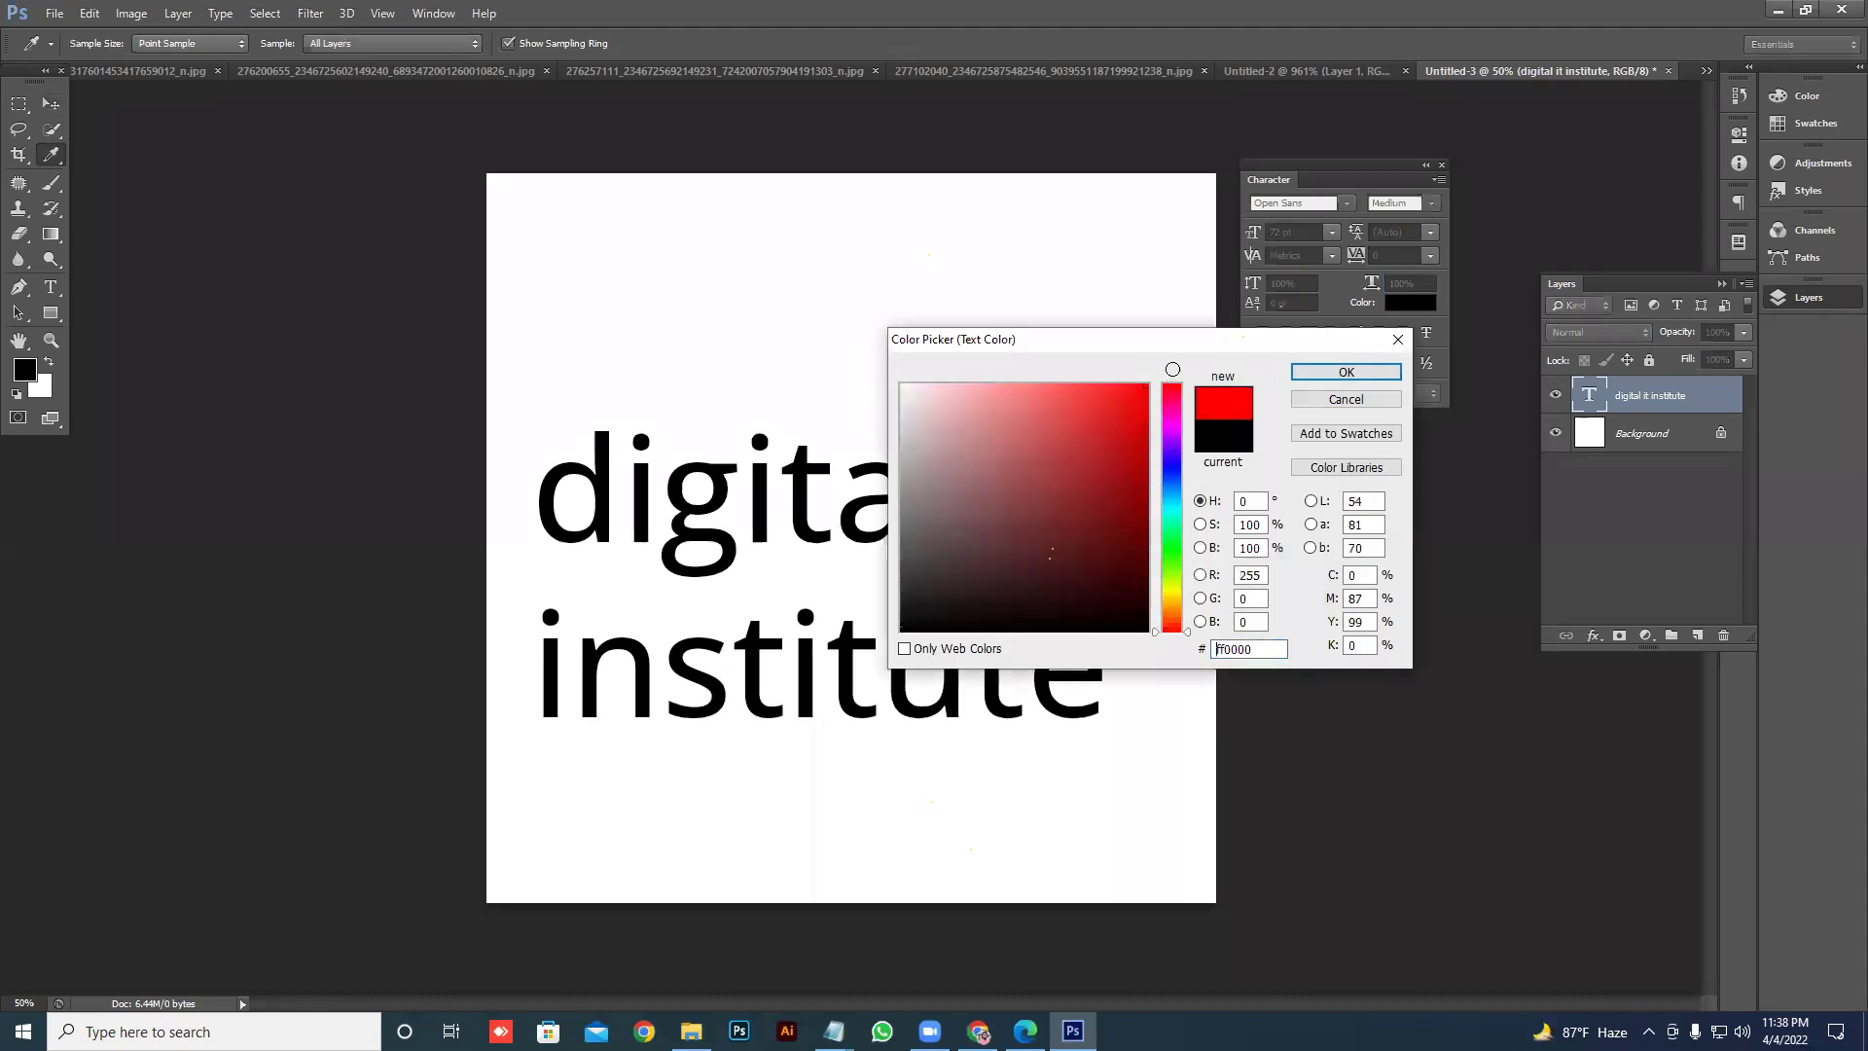
{"action": "left_click", "coordinate": [1347, 372]}
{"action": "left_click", "coordinate": [1300, 304]}
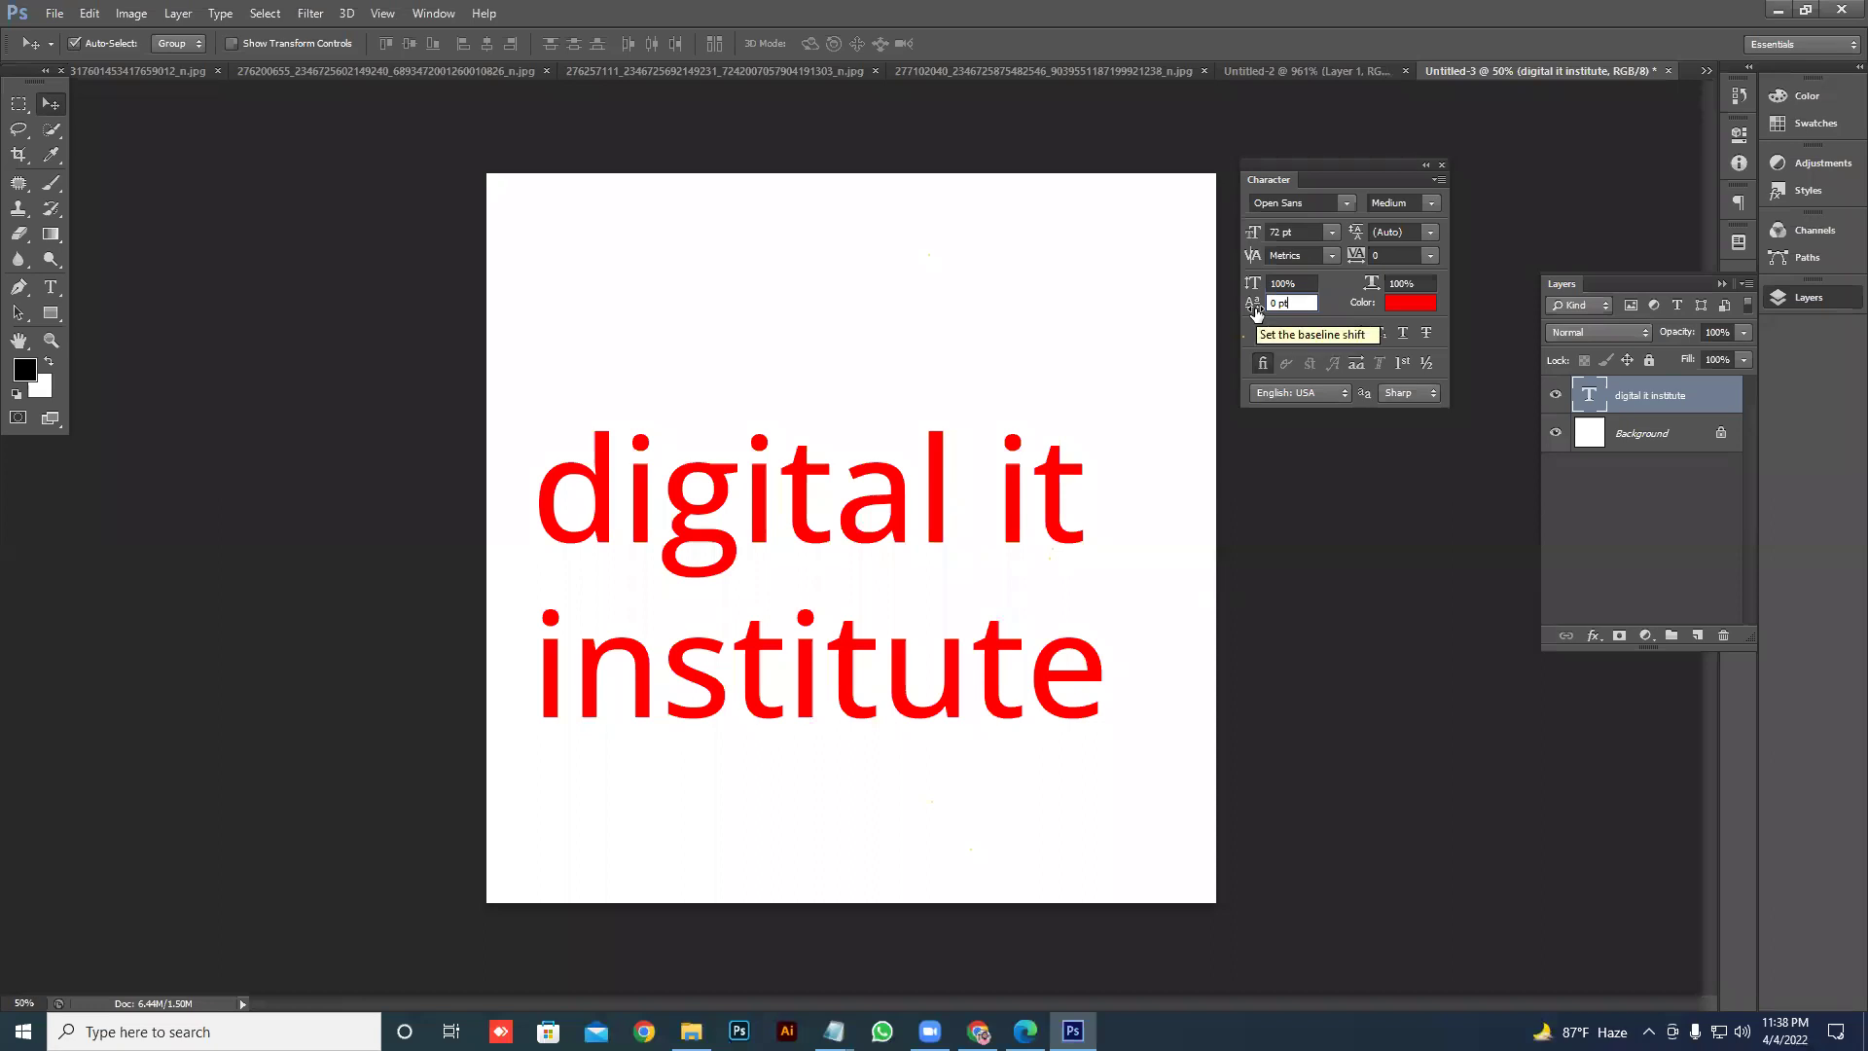
- Nudge the red title right and down, then type a new 'a2' text layer above it
{"action": "left_click_drag", "start_coordinate": [739, 469], "coordinate": [769, 486]}
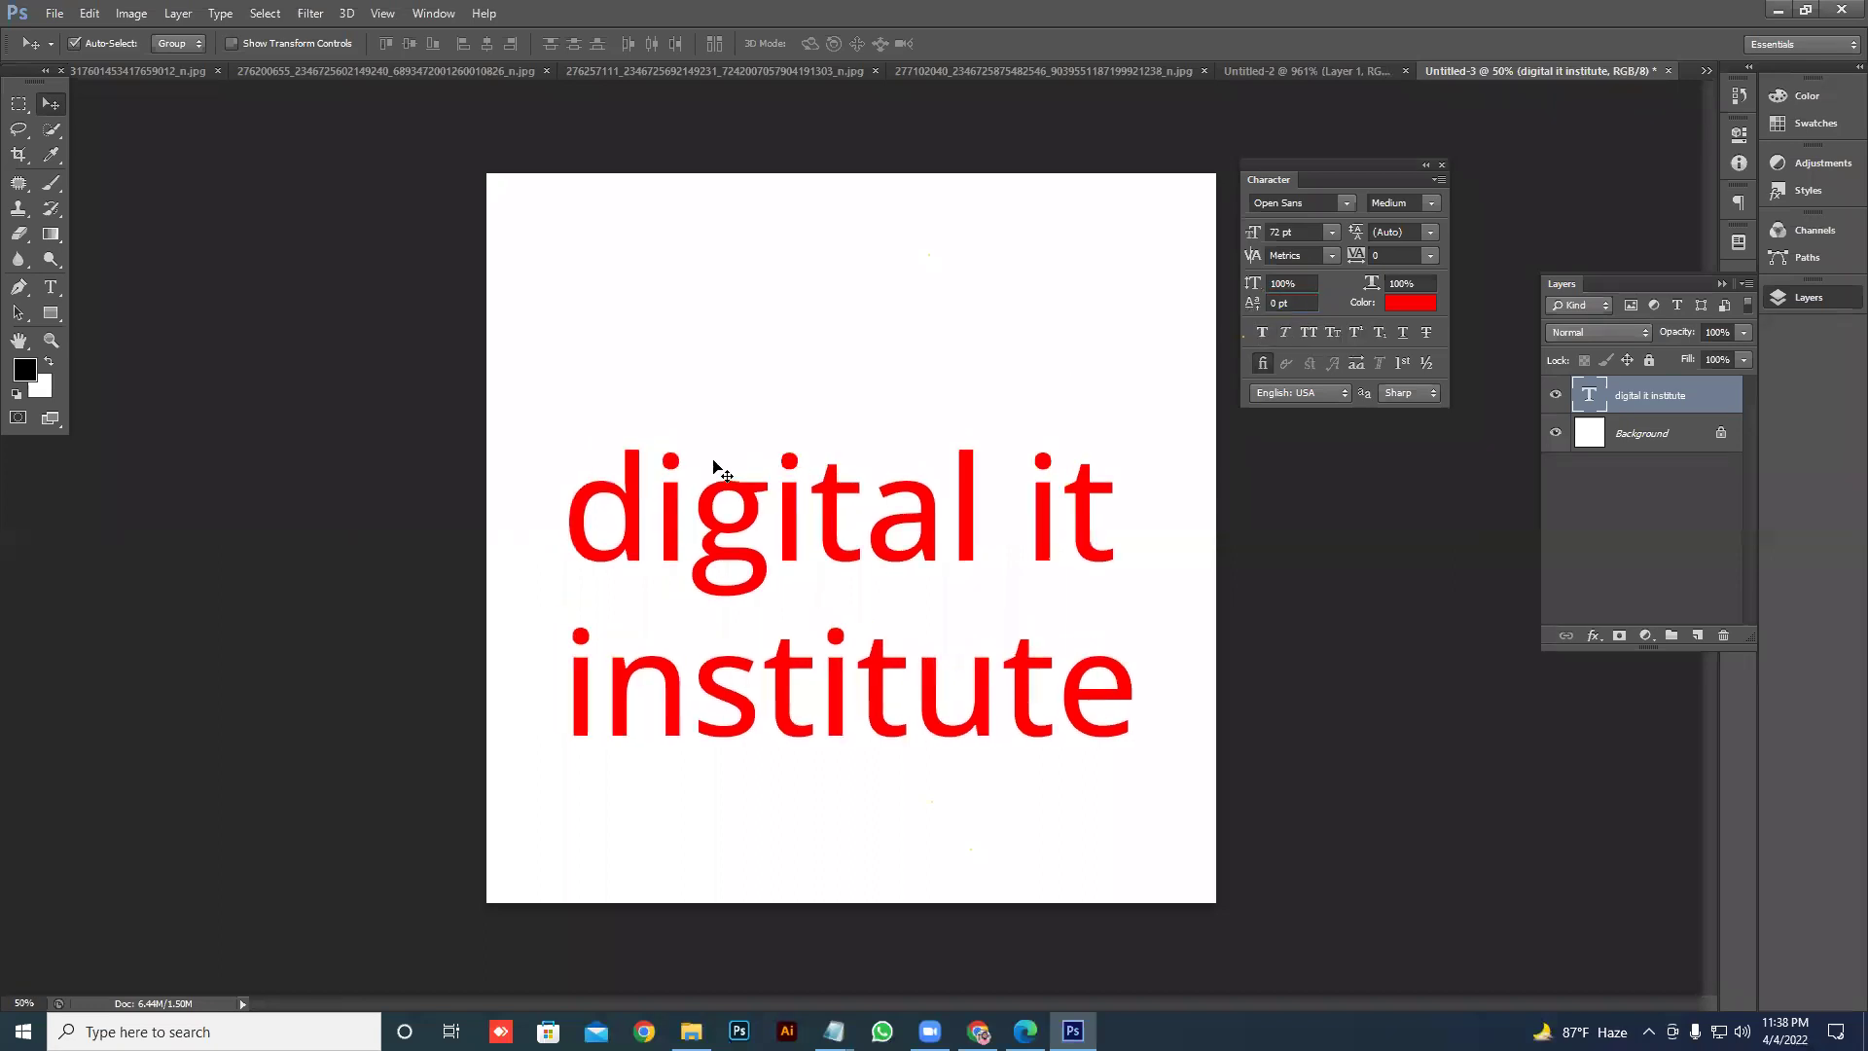
{"action": "left_click", "coordinate": [51, 287]}
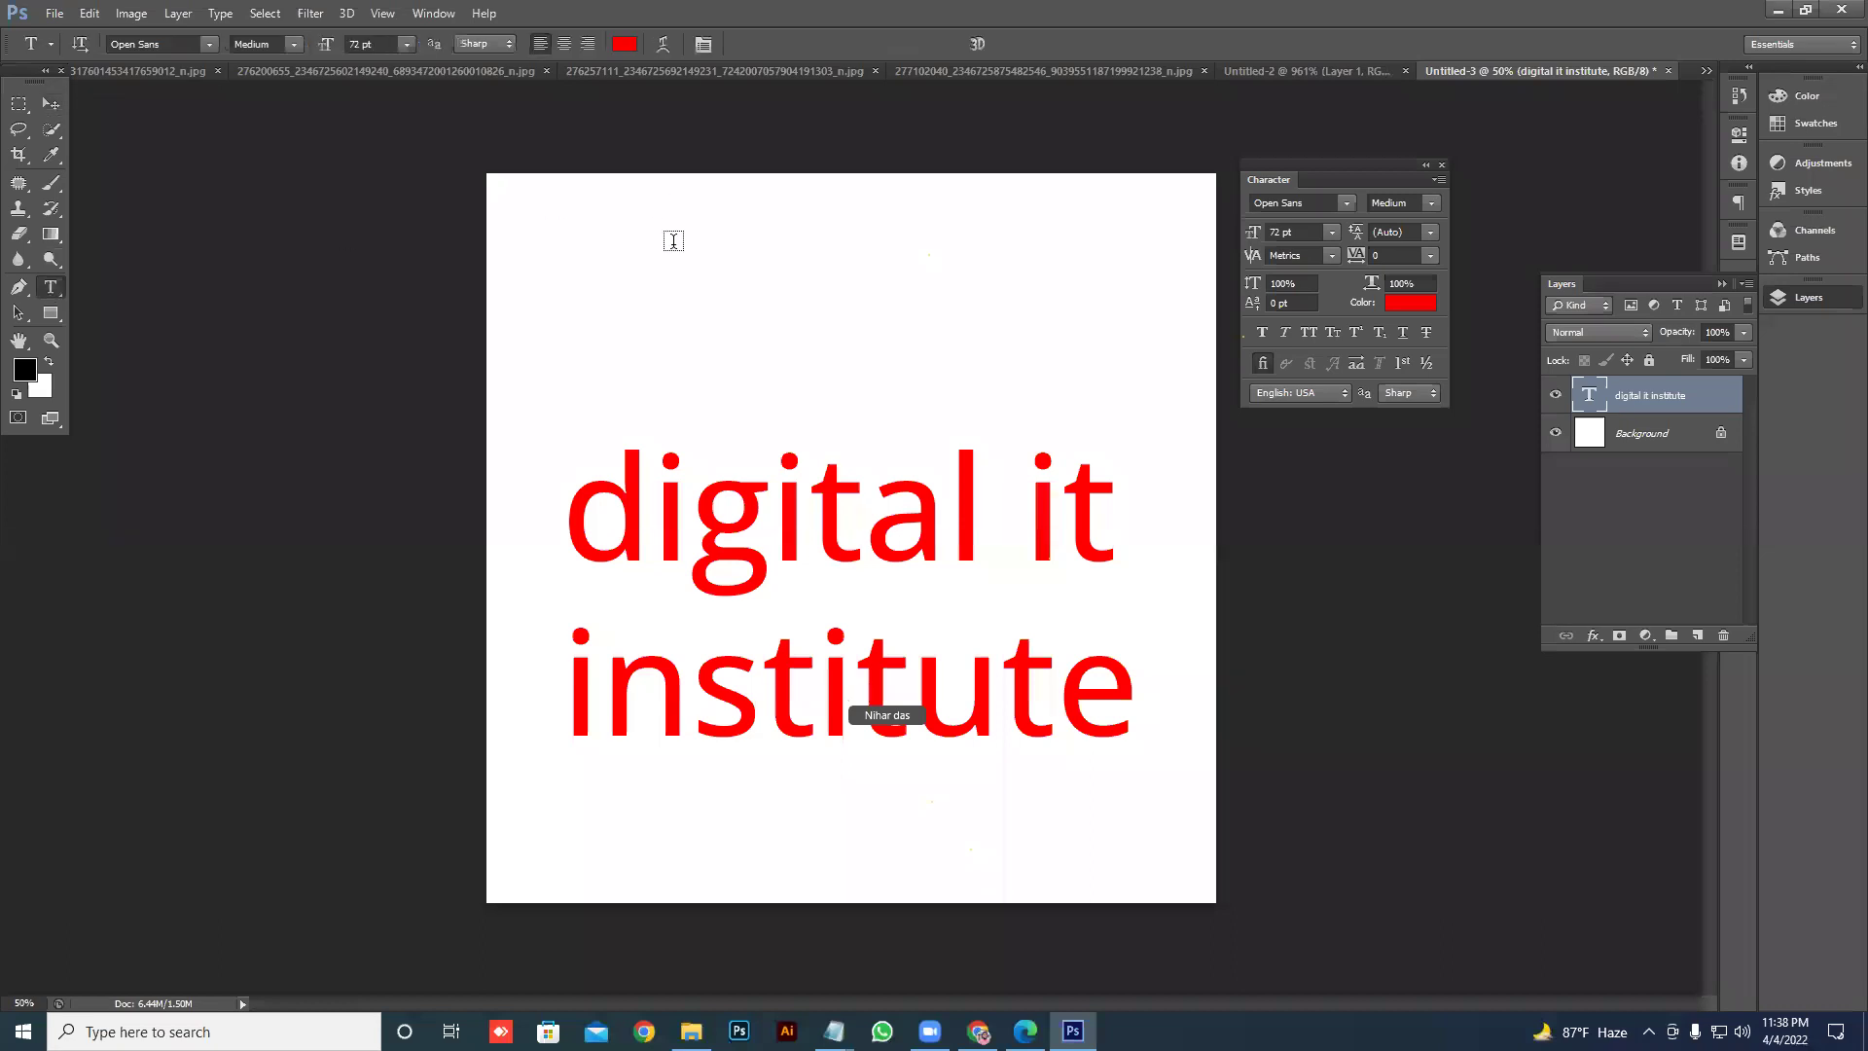
{"action": "left_click", "coordinate": [691, 314]}
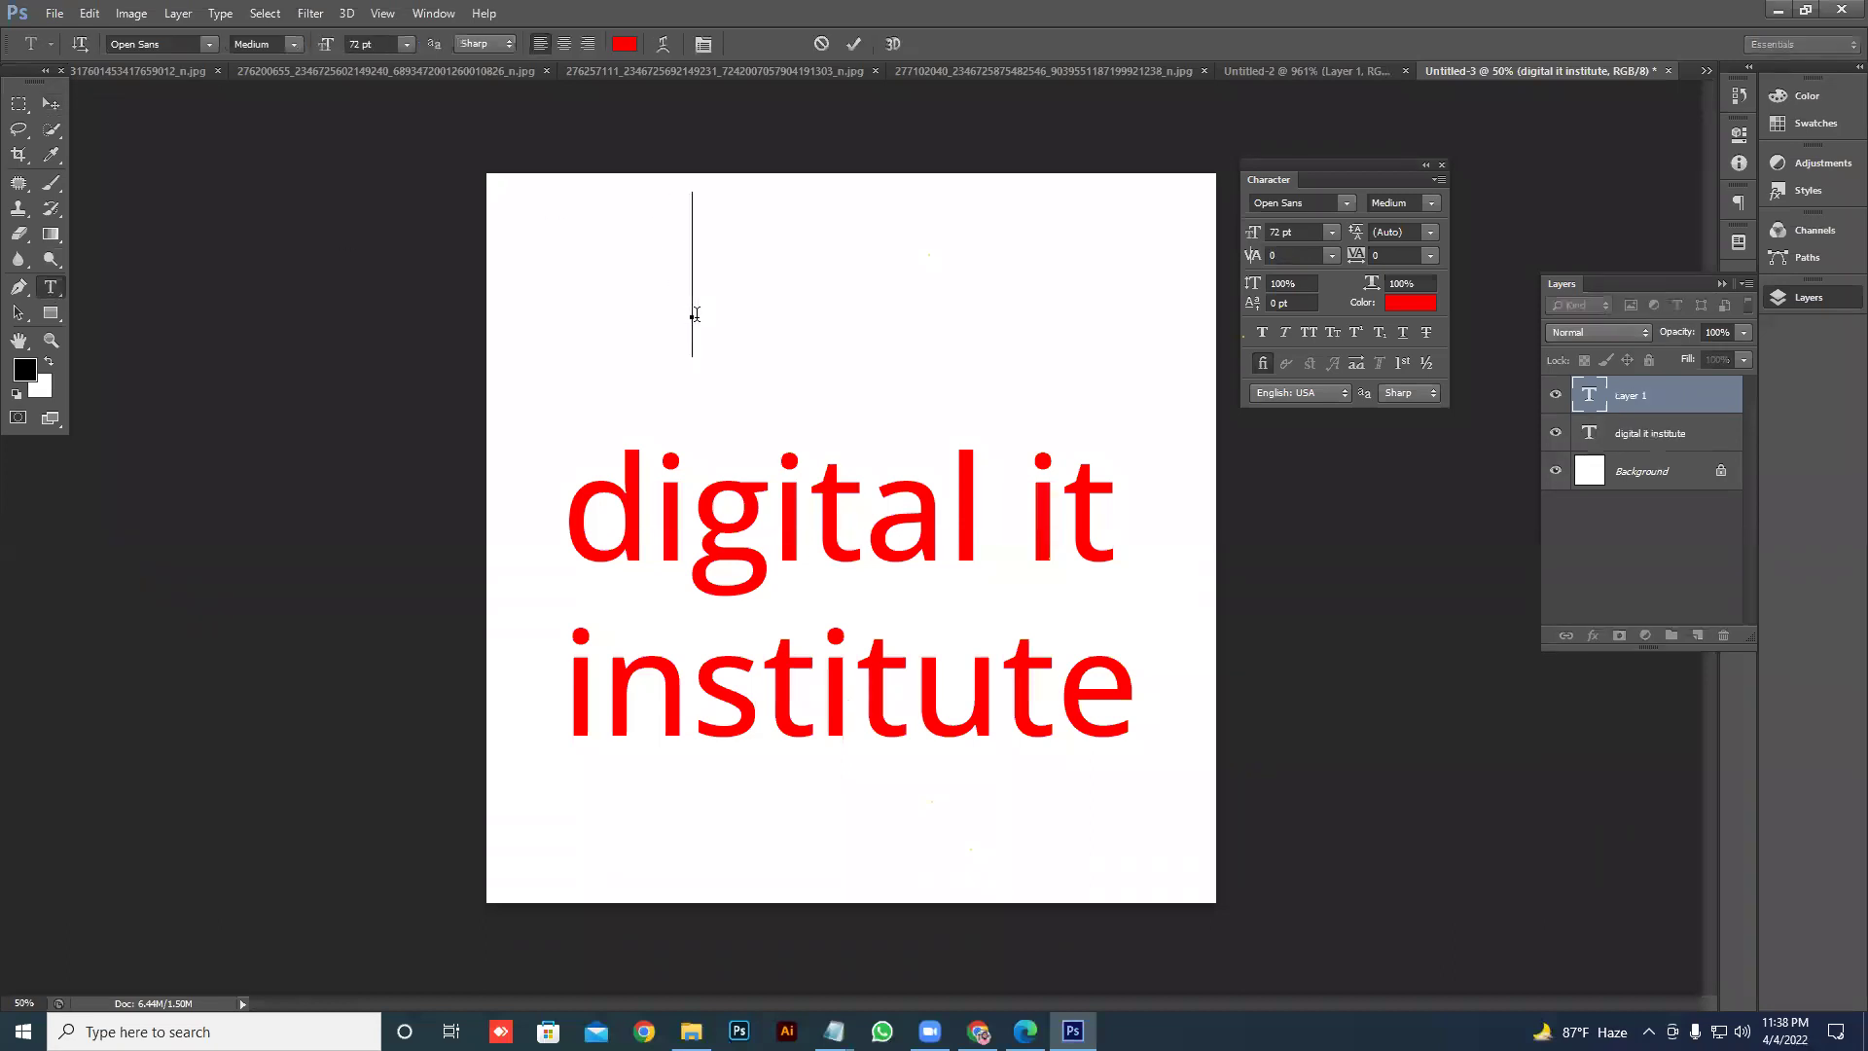
{"action": "type", "text": "a2"}
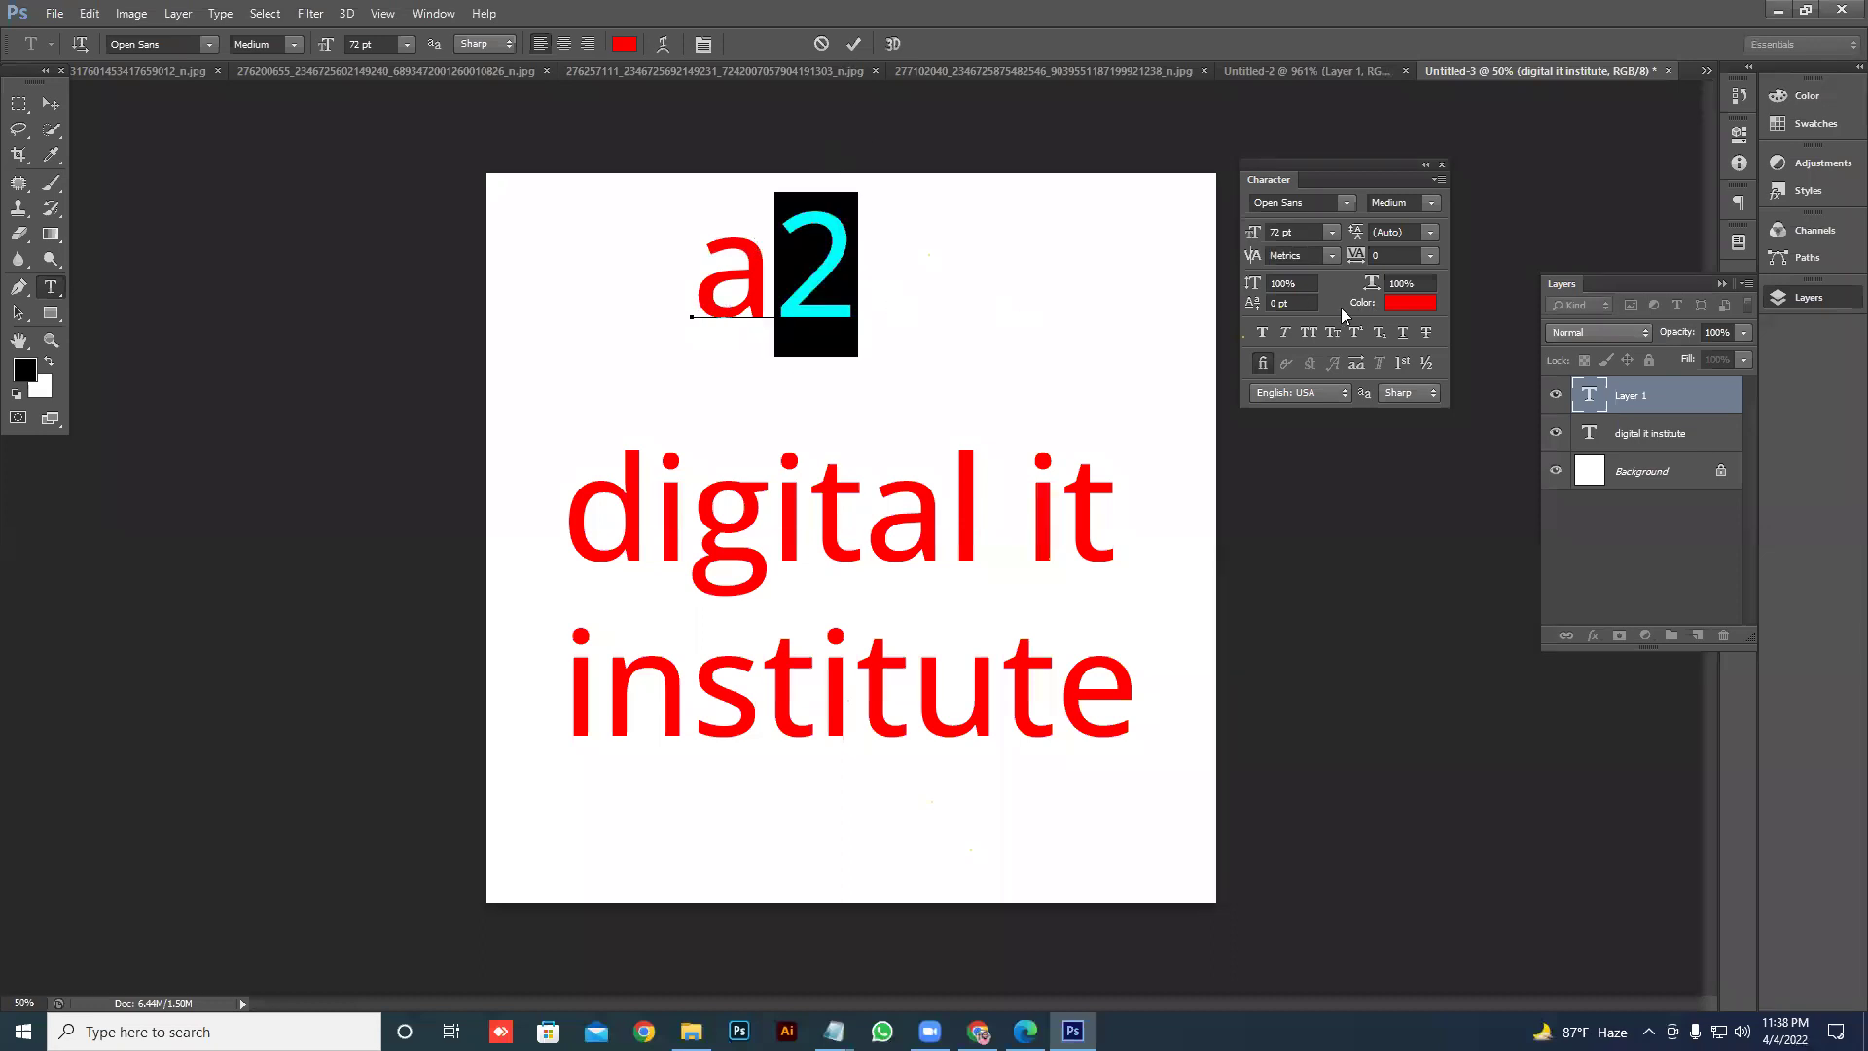
- Drop the 2 in a2 to -38 pt baseline shift at 50 pt size and commit
{"action": "left_click", "coordinate": [1294, 303]}
{"action": "left_click_drag", "start_coordinate": [1248, 304], "coordinate": [1195, 326]}
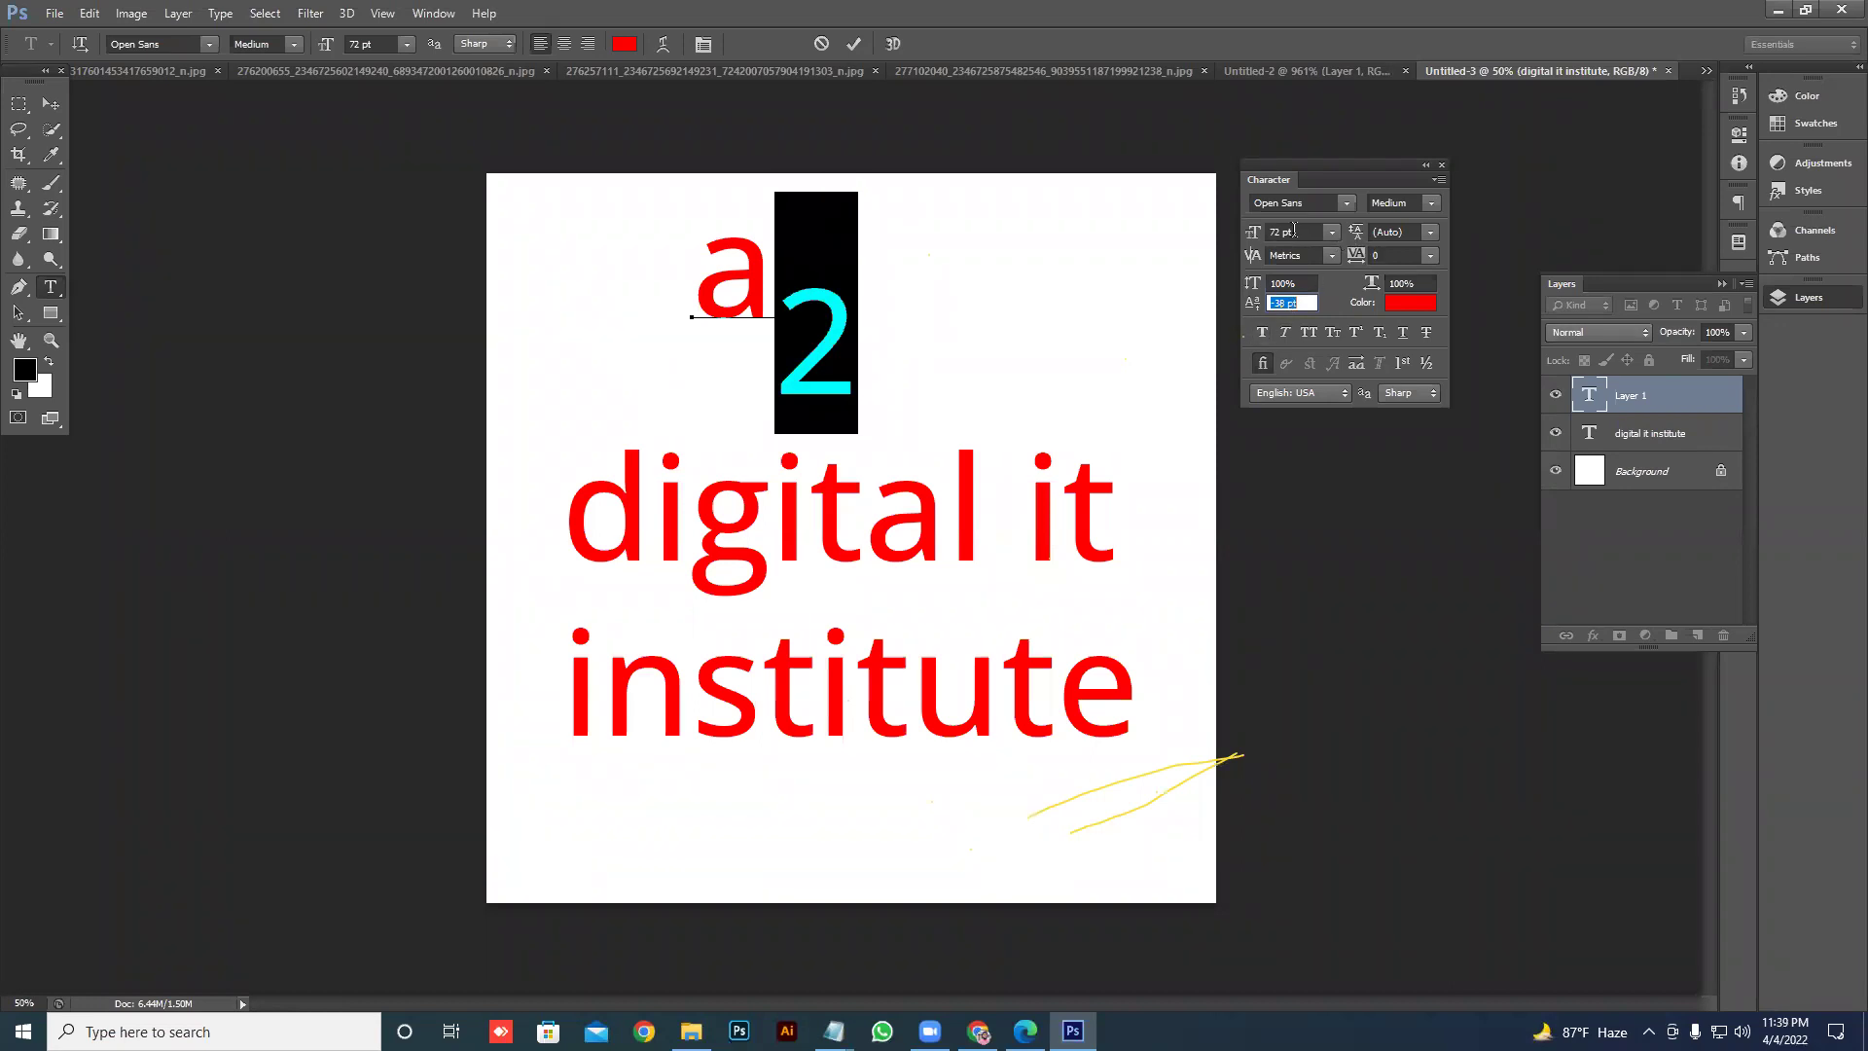
{"action": "mouse_move", "coordinate": [1254, 238]}
{"action": "left_mouse_down"}
{"action": "mouse_move", "coordinate": [1222, 240]}
{"action": "mouse_move", "coordinate": [1263, 240]}
{"action": "left_mouse_up"}
{"action": "left_click", "coordinate": [817, 323]}
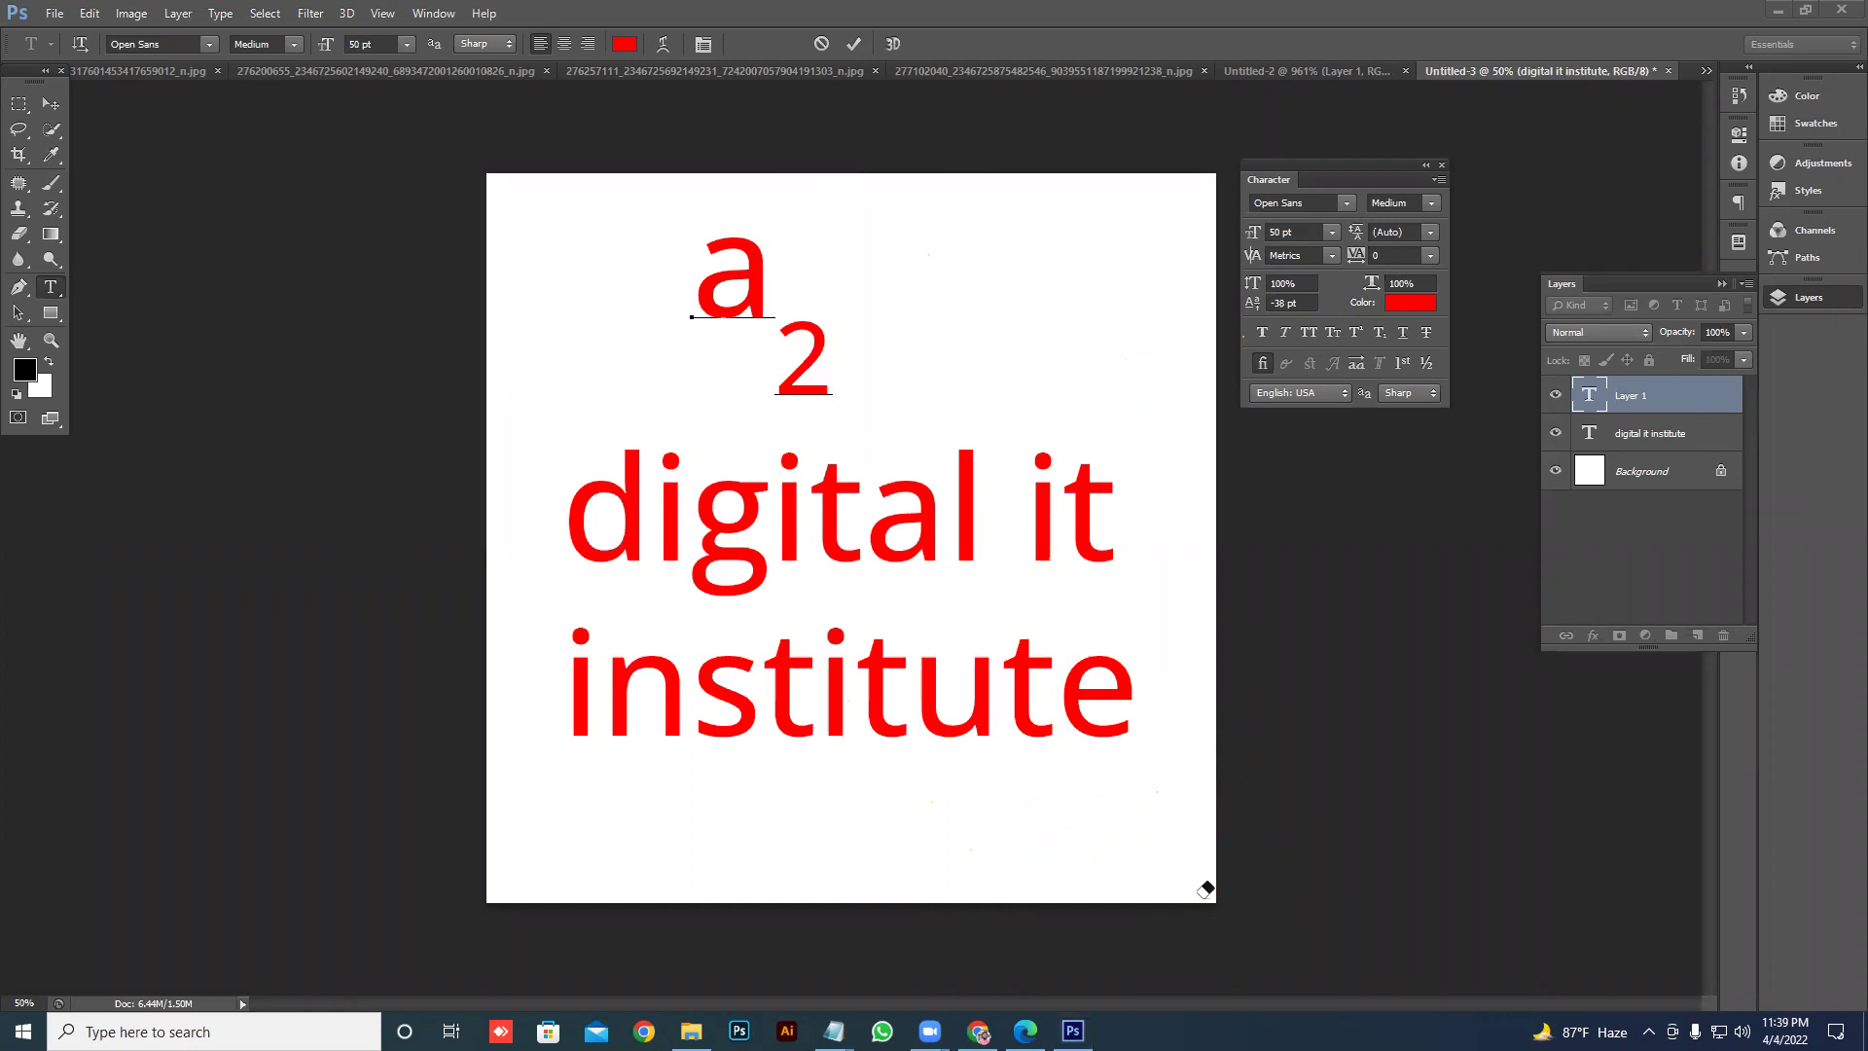
{"action": "left_click", "coordinate": [788, 327]}
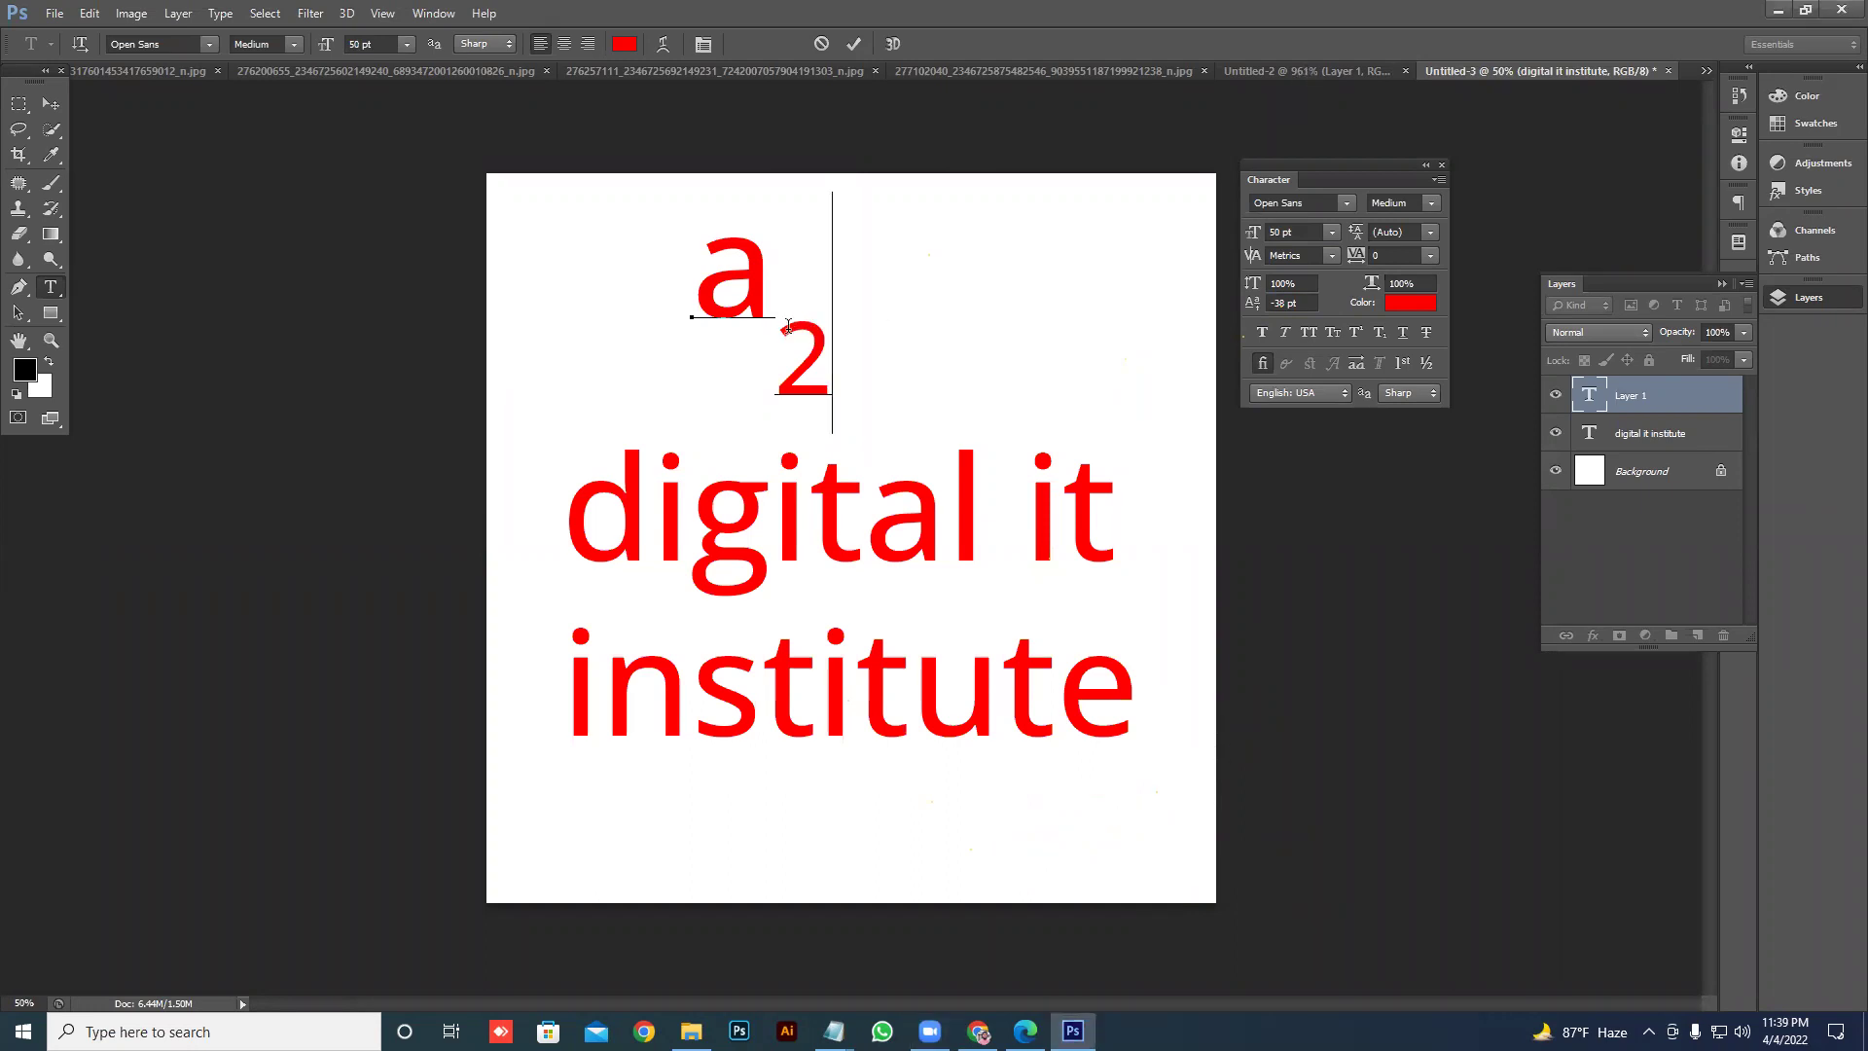
{"action": "left_click_drag", "start_coordinate": [788, 326], "coordinate": [869, 325]}
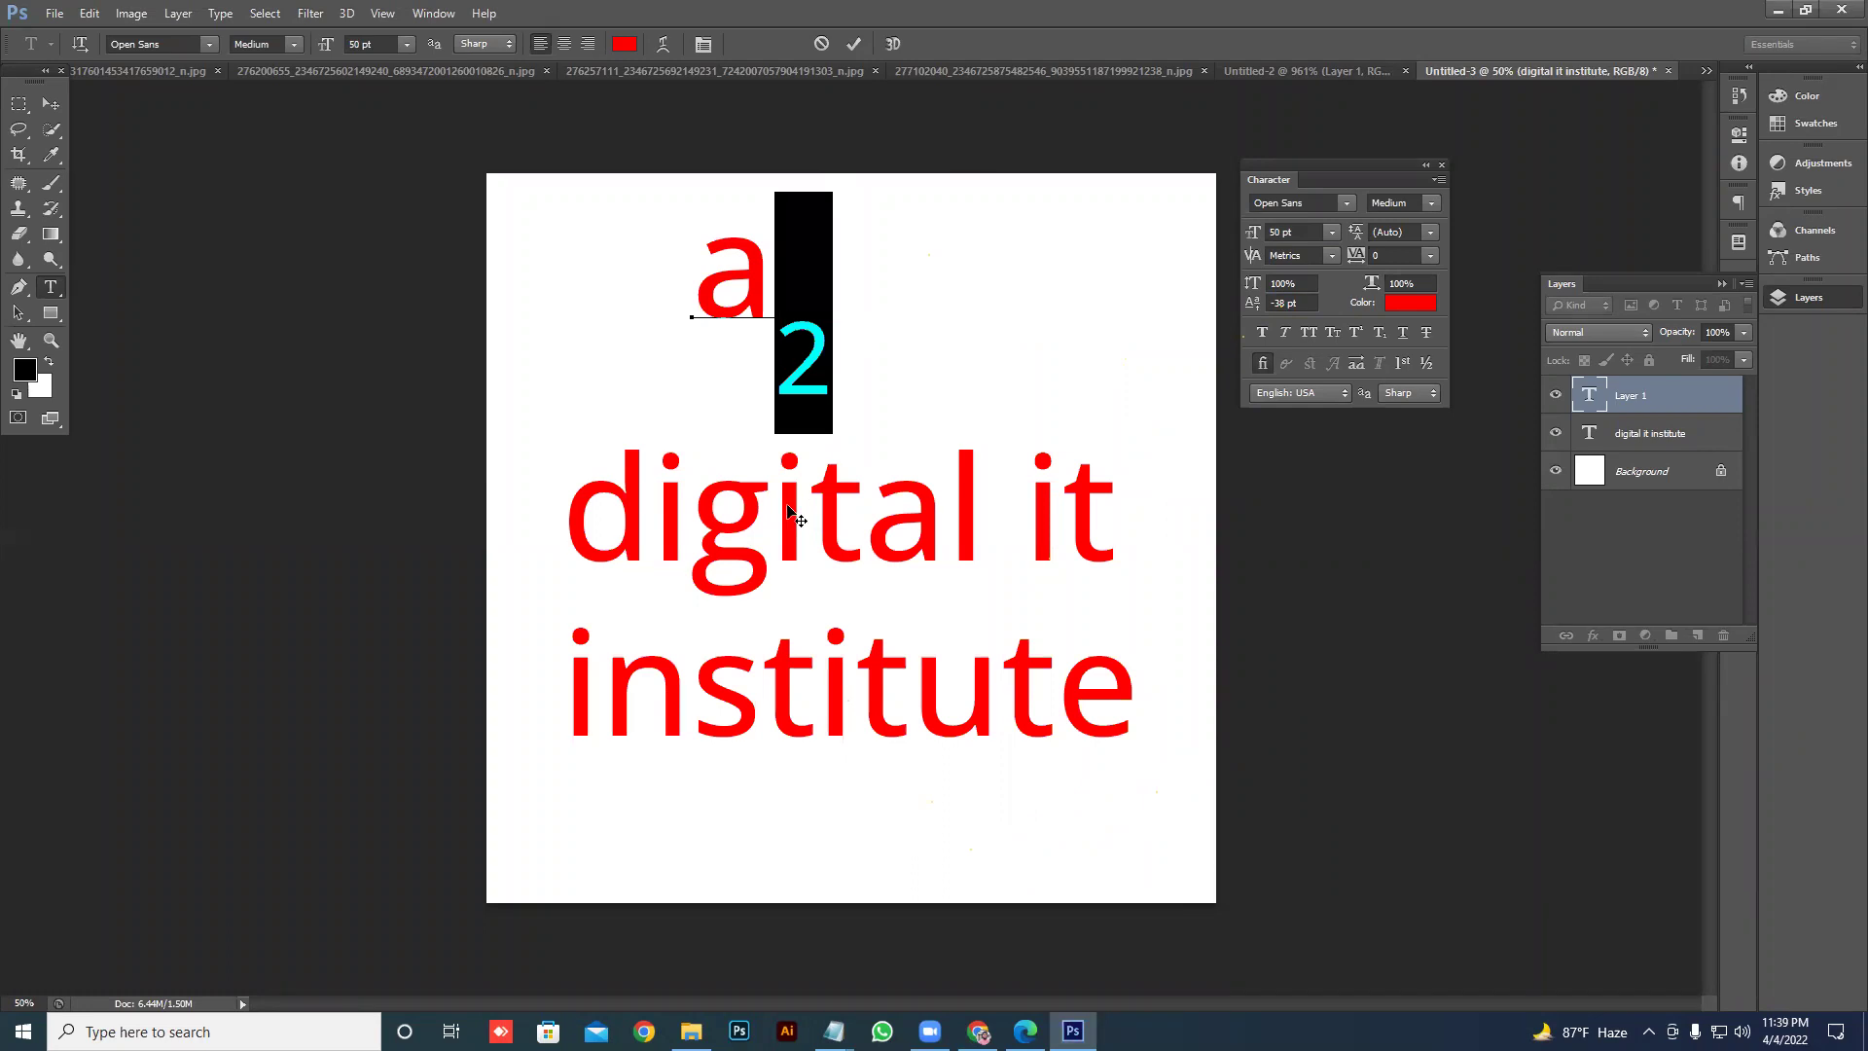
{"action": "left_click", "coordinate": [863, 42]}
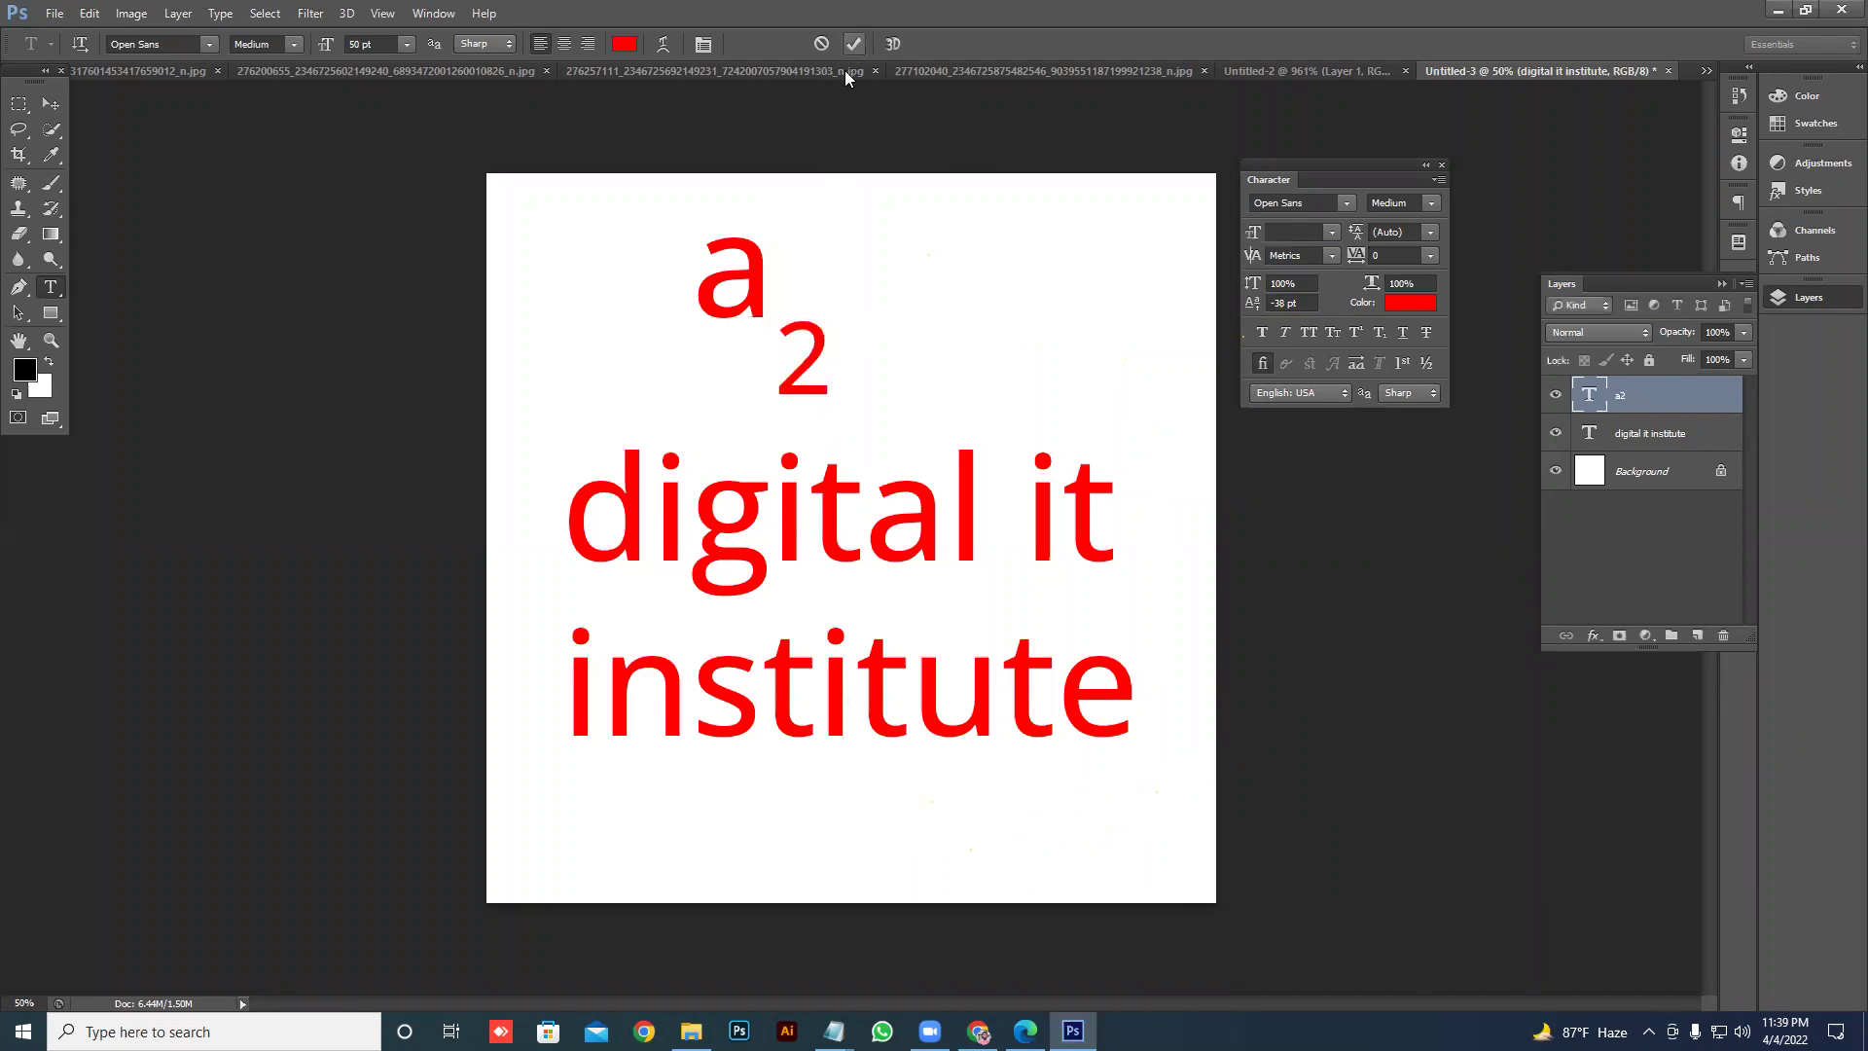
{"action": "left_click", "coordinate": [611, 502]}
{"action": "left_click_drag", "start_coordinate": [665, 508], "coordinate": [980, 538]}
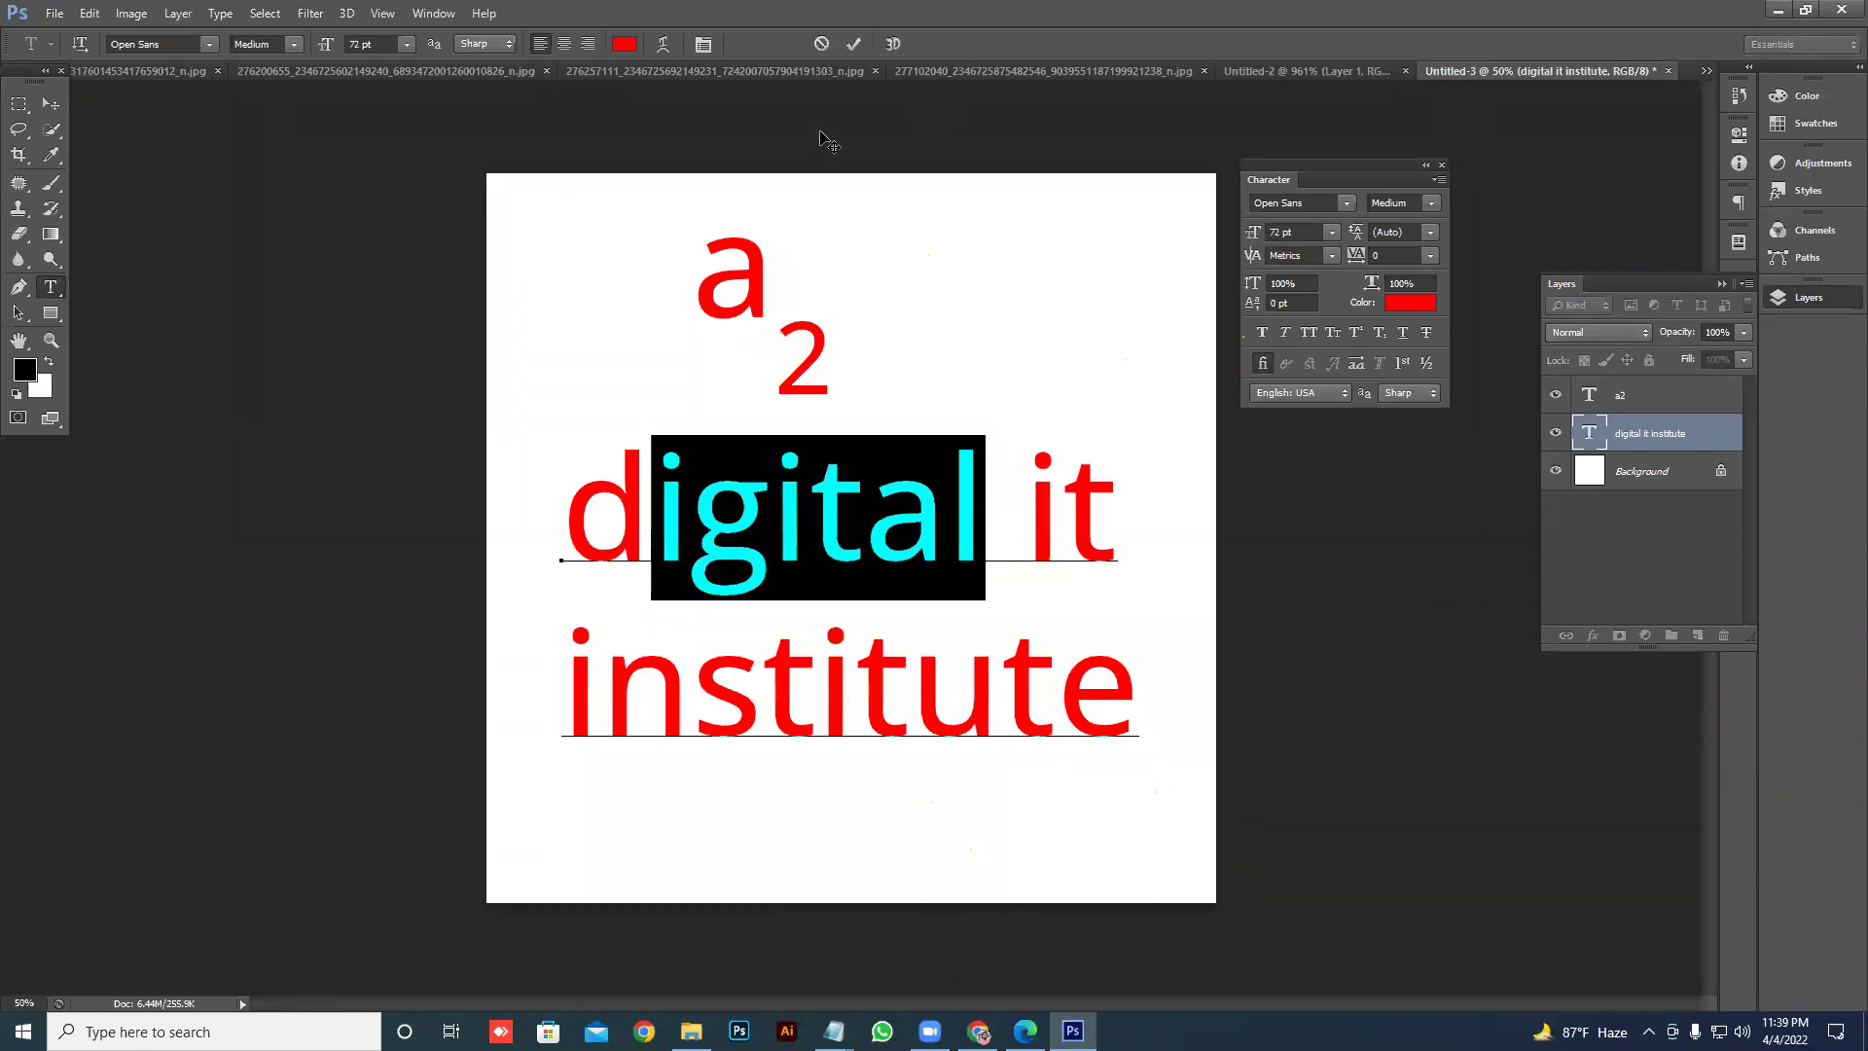
{"action": "left_click", "coordinate": [820, 43]}
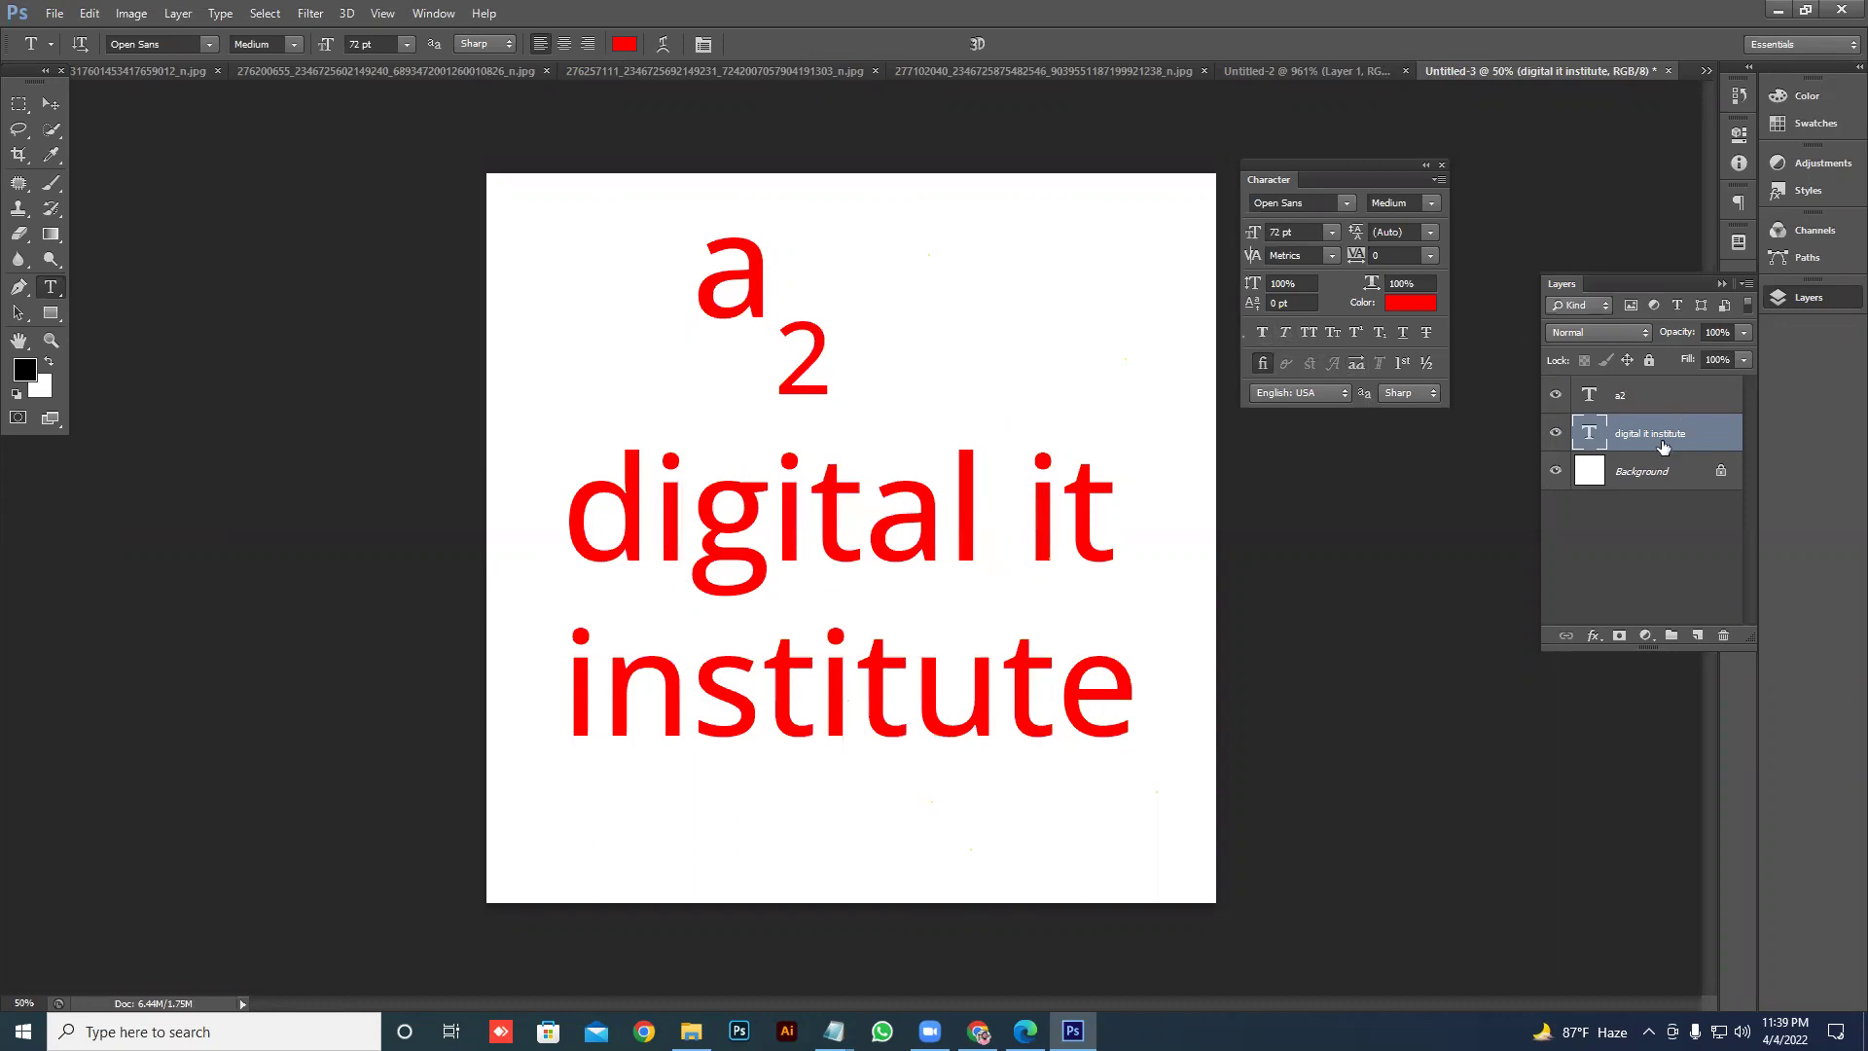
{"action": "left_click", "coordinate": [1262, 331]}
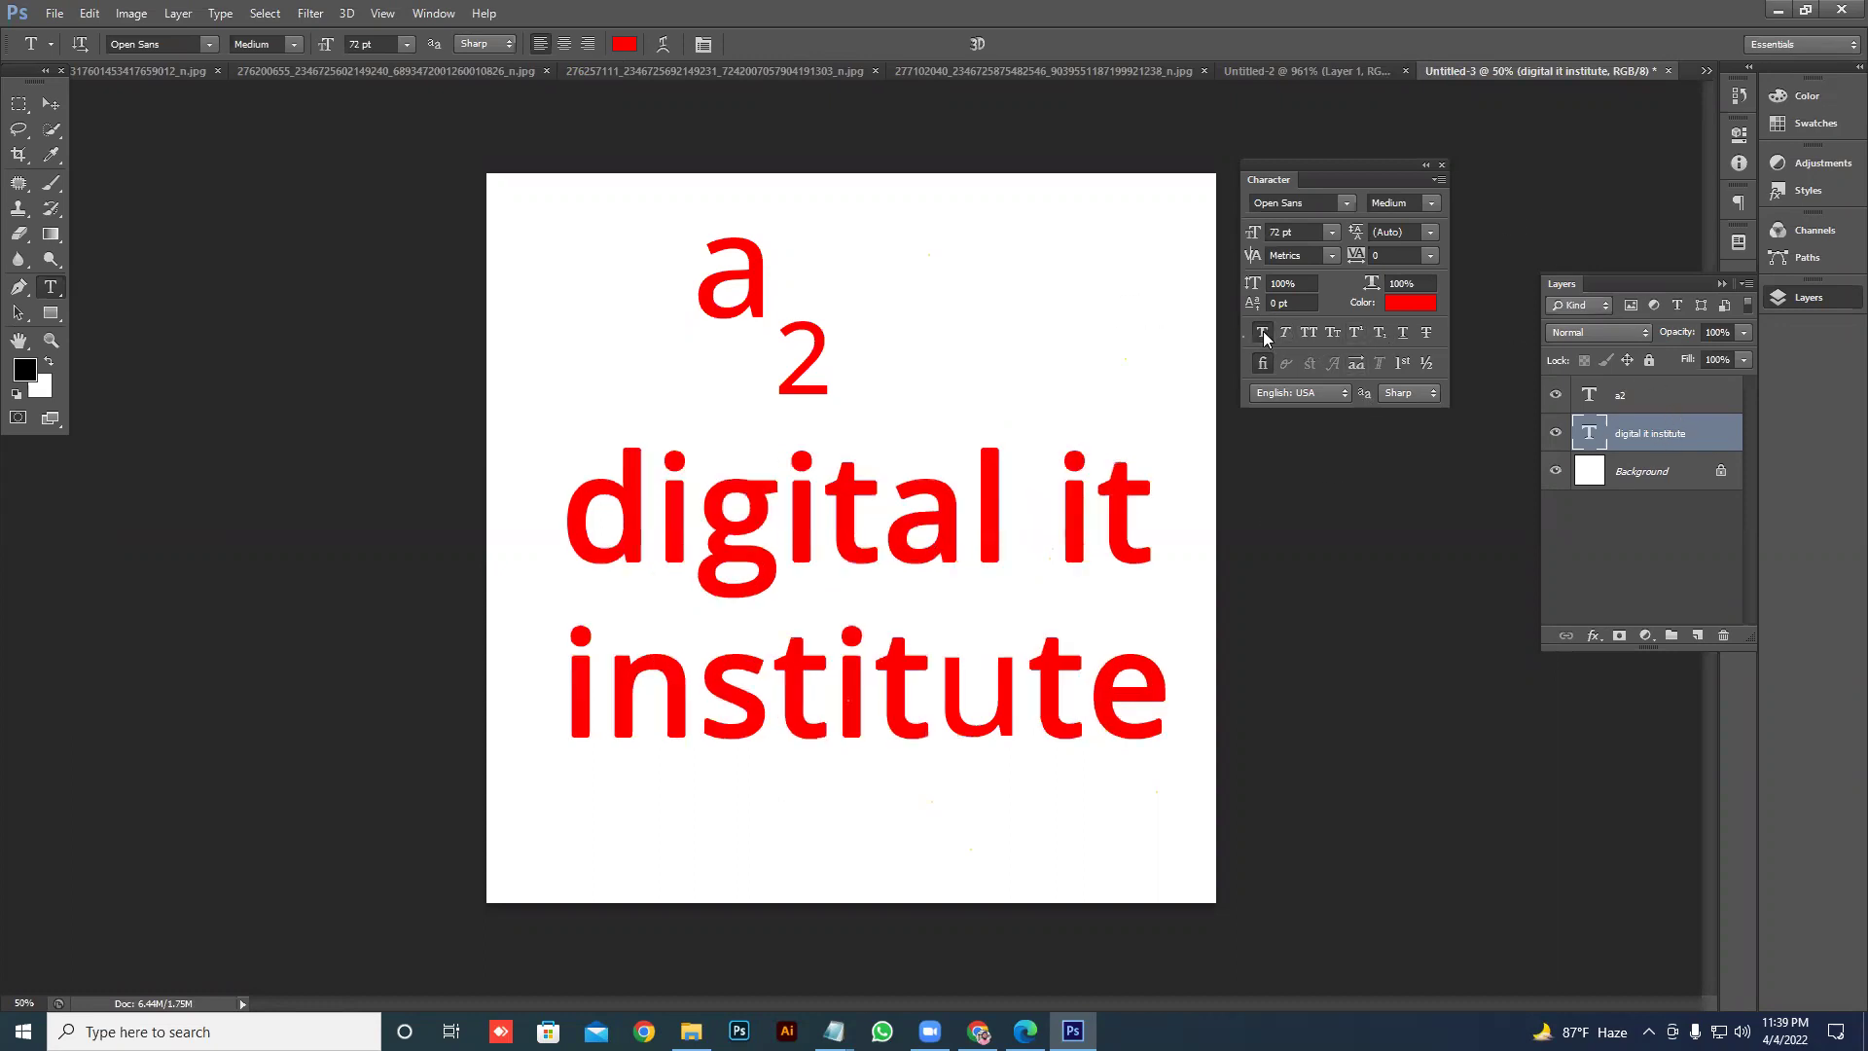
{"action": "left_click", "coordinate": [1263, 330]}
{"action": "left_click", "coordinate": [1275, 332]}
{"action": "left_click", "coordinate": [1278, 333]}
{"action": "left_click", "coordinate": [1305, 332]}
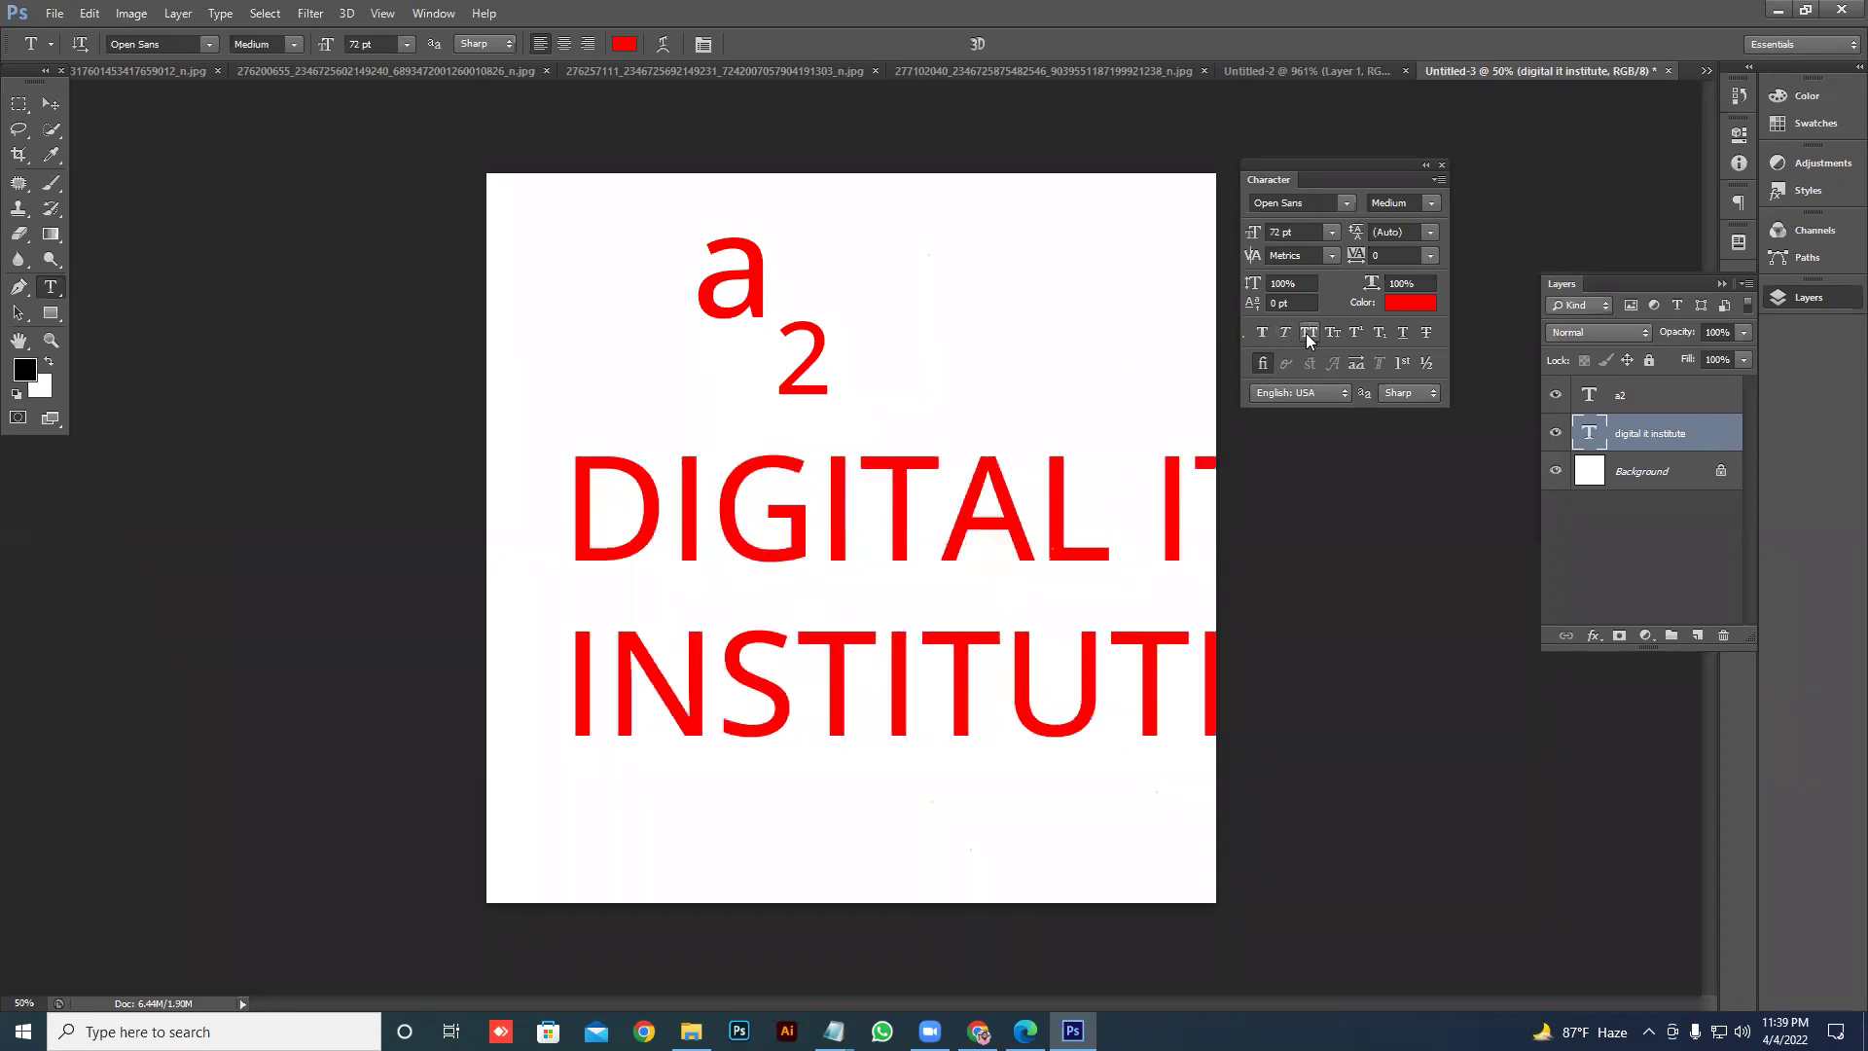
{"action": "left_click", "coordinate": [1306, 333]}
{"action": "left_click", "coordinate": [1323, 331]}
{"action": "left_click", "coordinate": [1323, 331]}
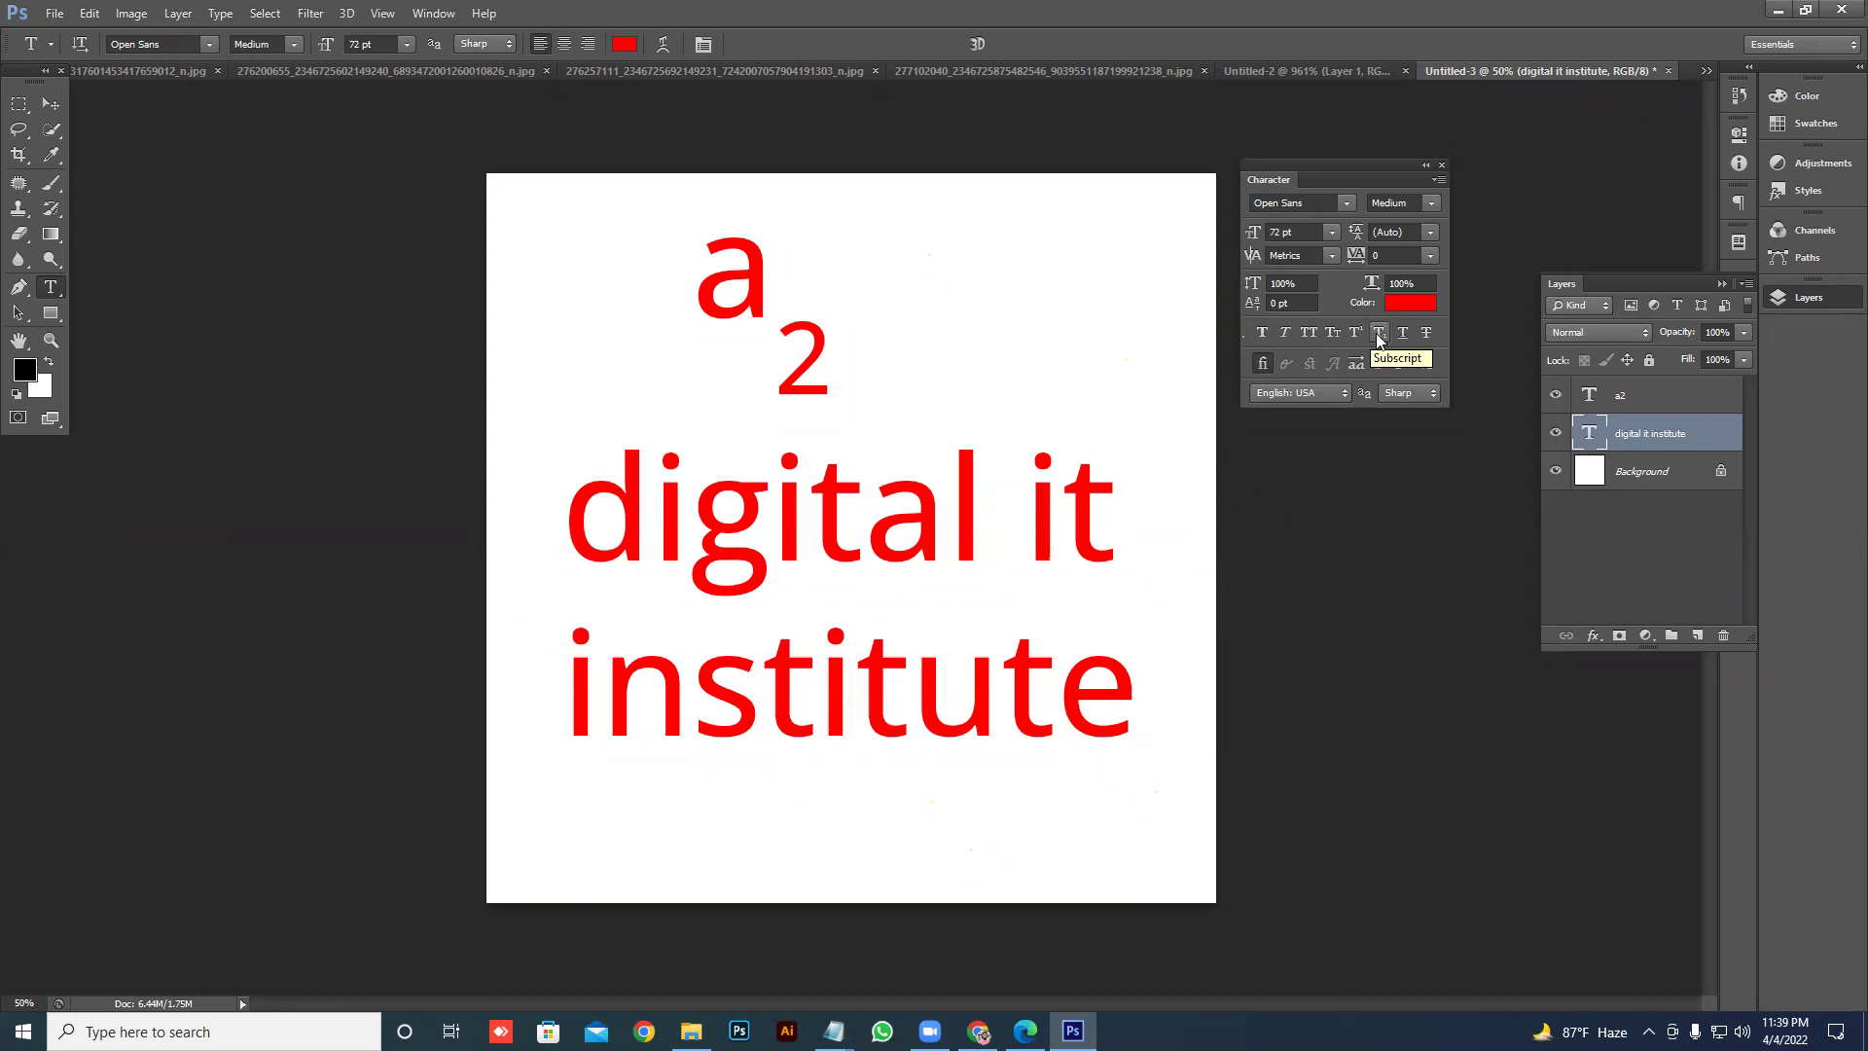
- Reset the 2 in a2 to 0 pt baseline shift and format it as Subscript
{"action": "left_click", "coordinate": [775, 292]}
{"action": "left_click_drag", "start_coordinate": [774, 292], "coordinate": [874, 334]}
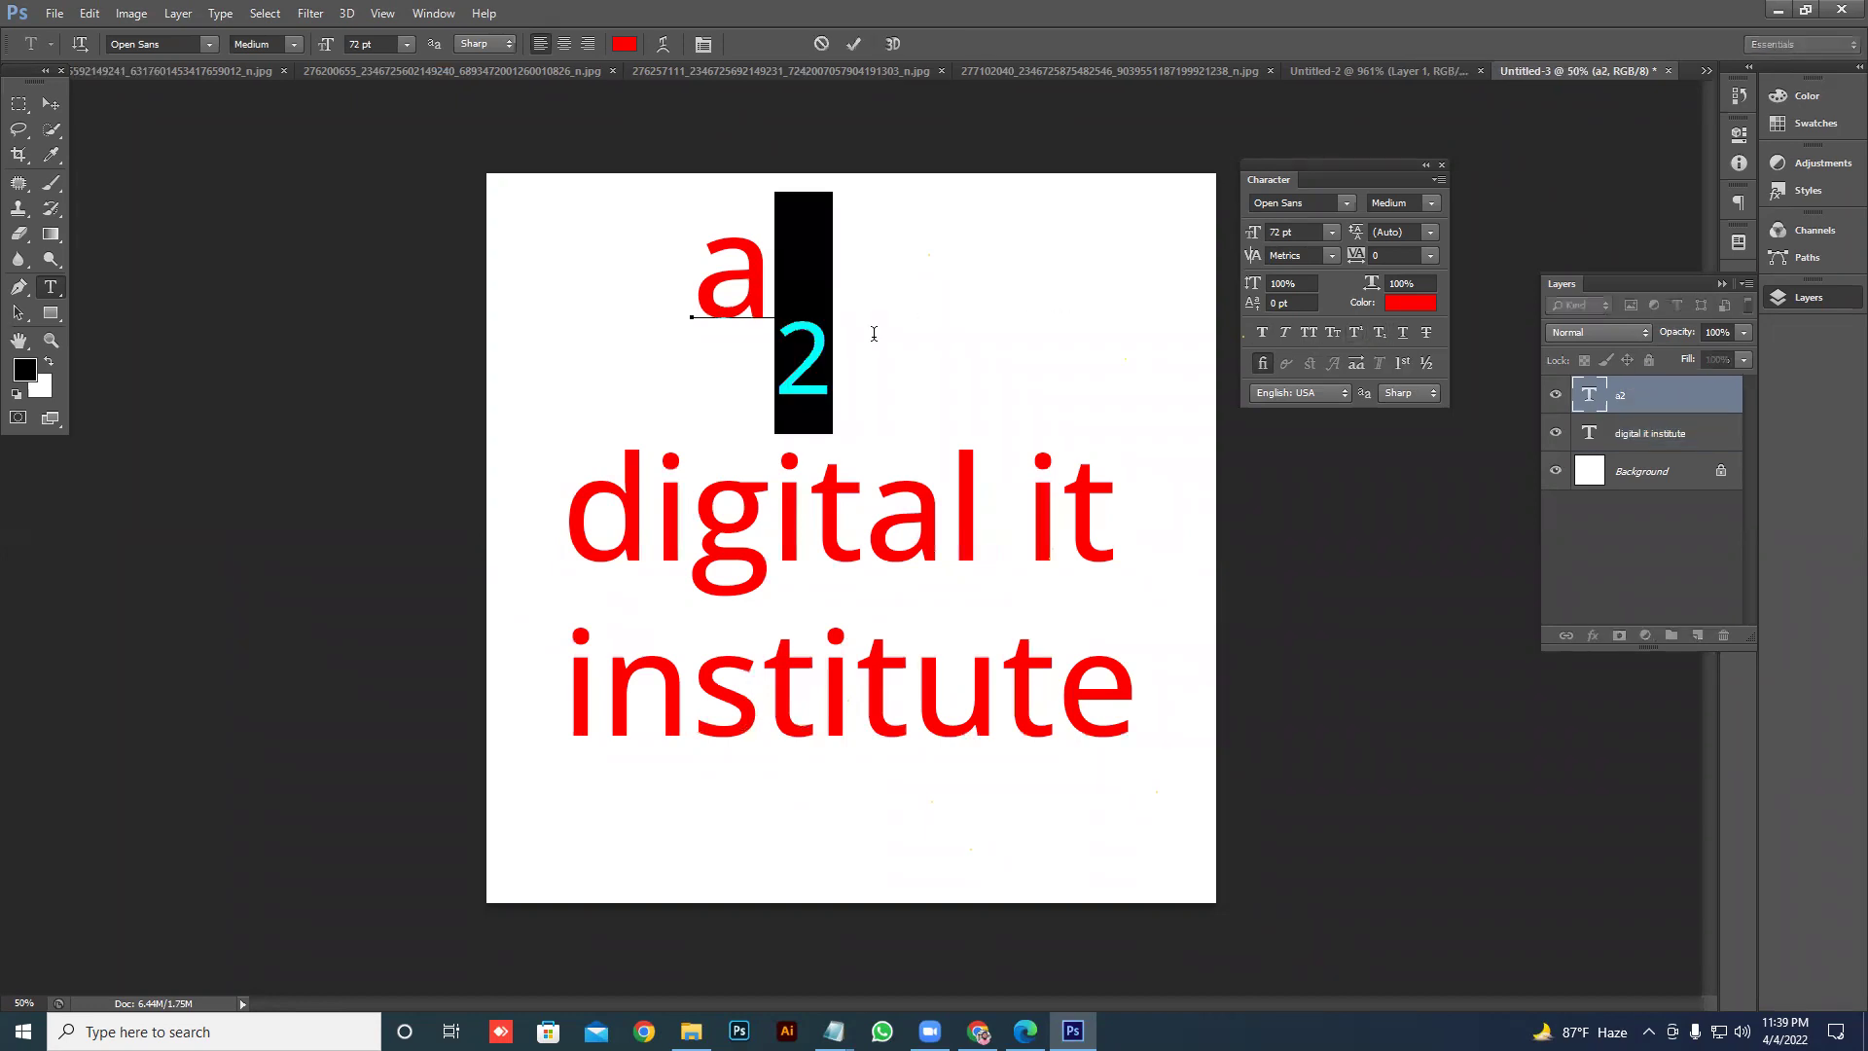
{"action": "double_click", "coordinate": [1286, 303]}
{"action": "type", "text": "0"}
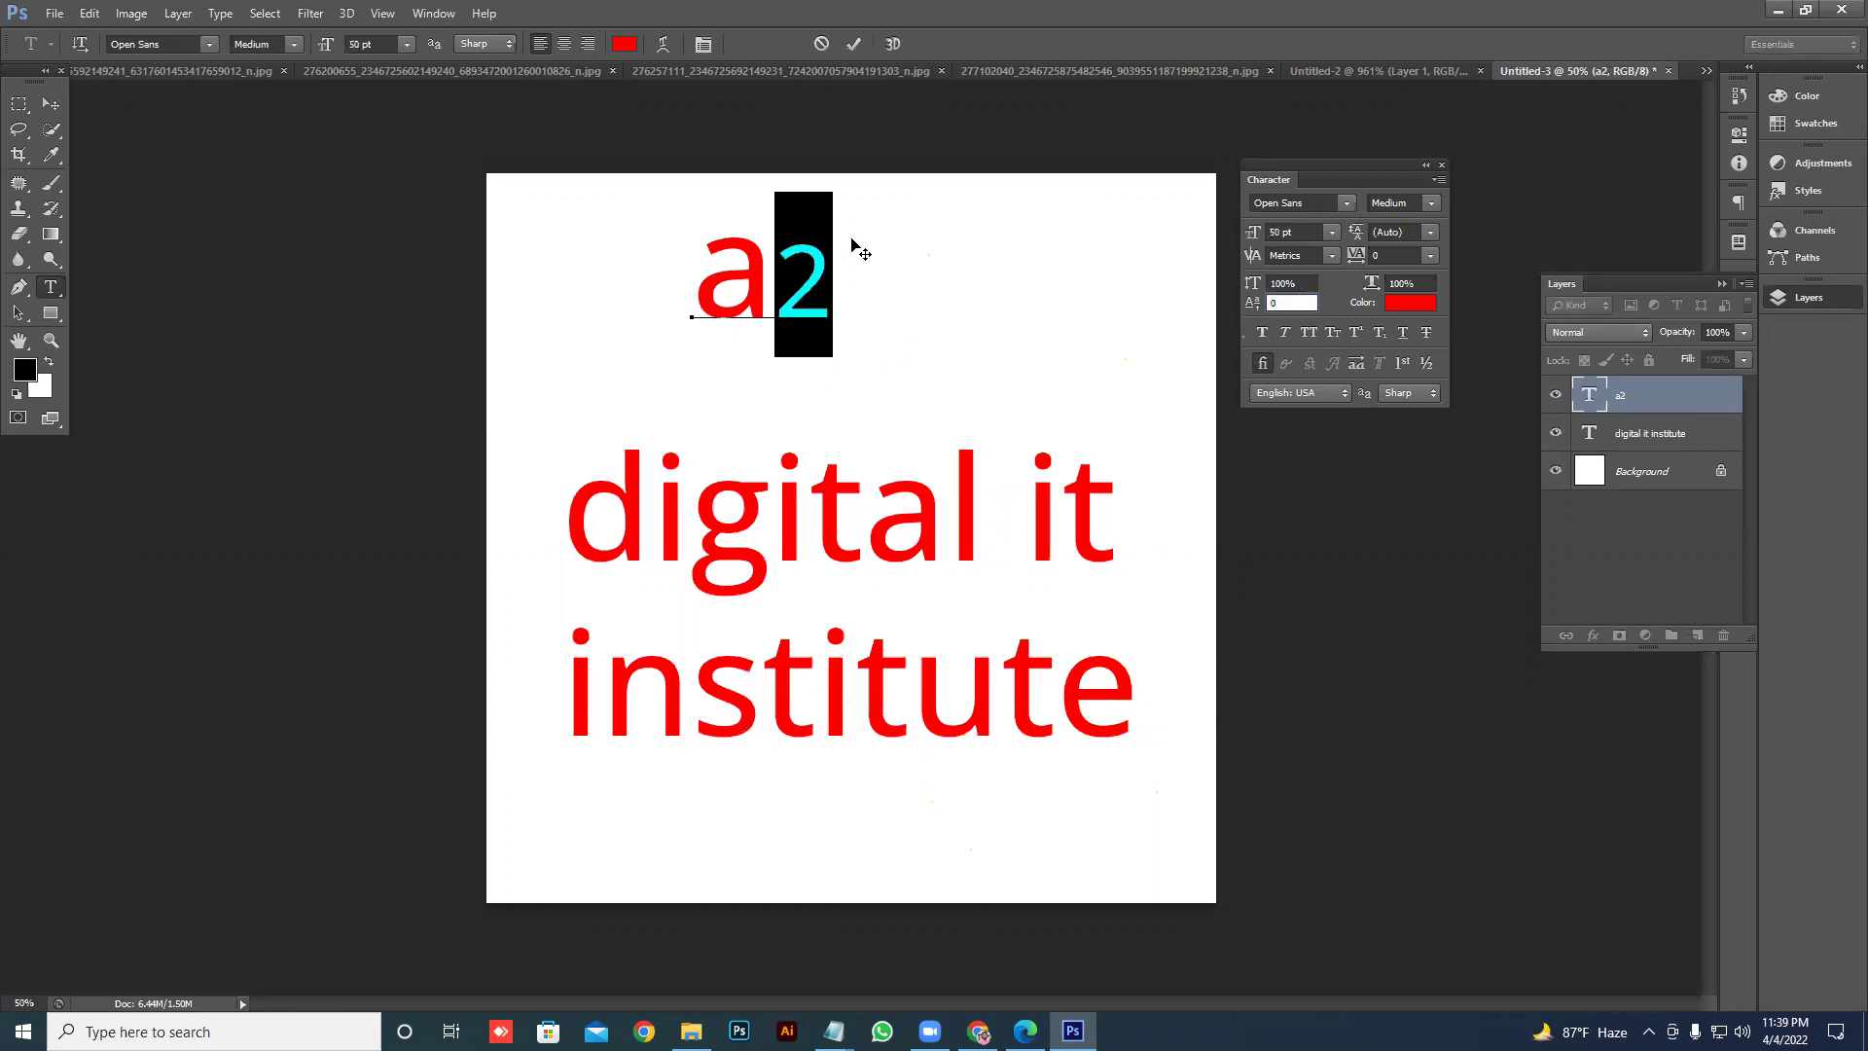
{"action": "key", "text": "Return"}
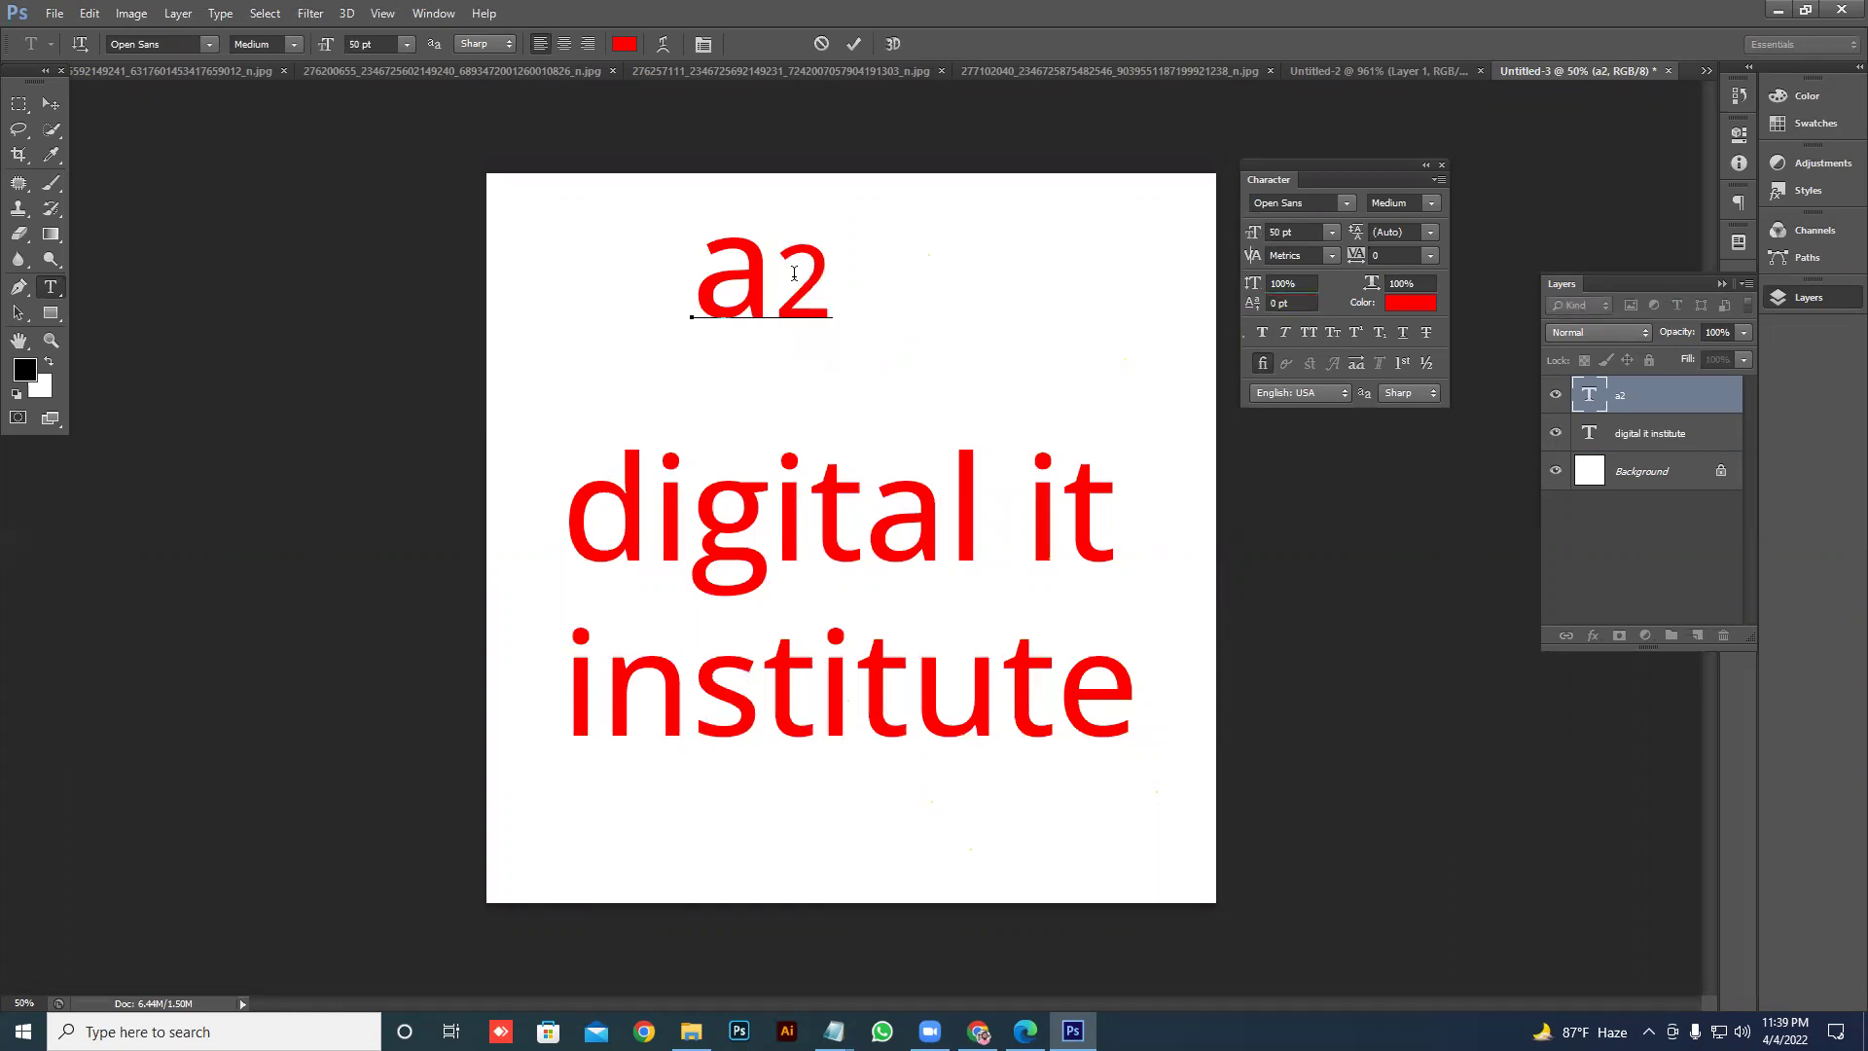
{"action": "left_click", "coordinate": [1355, 334]}
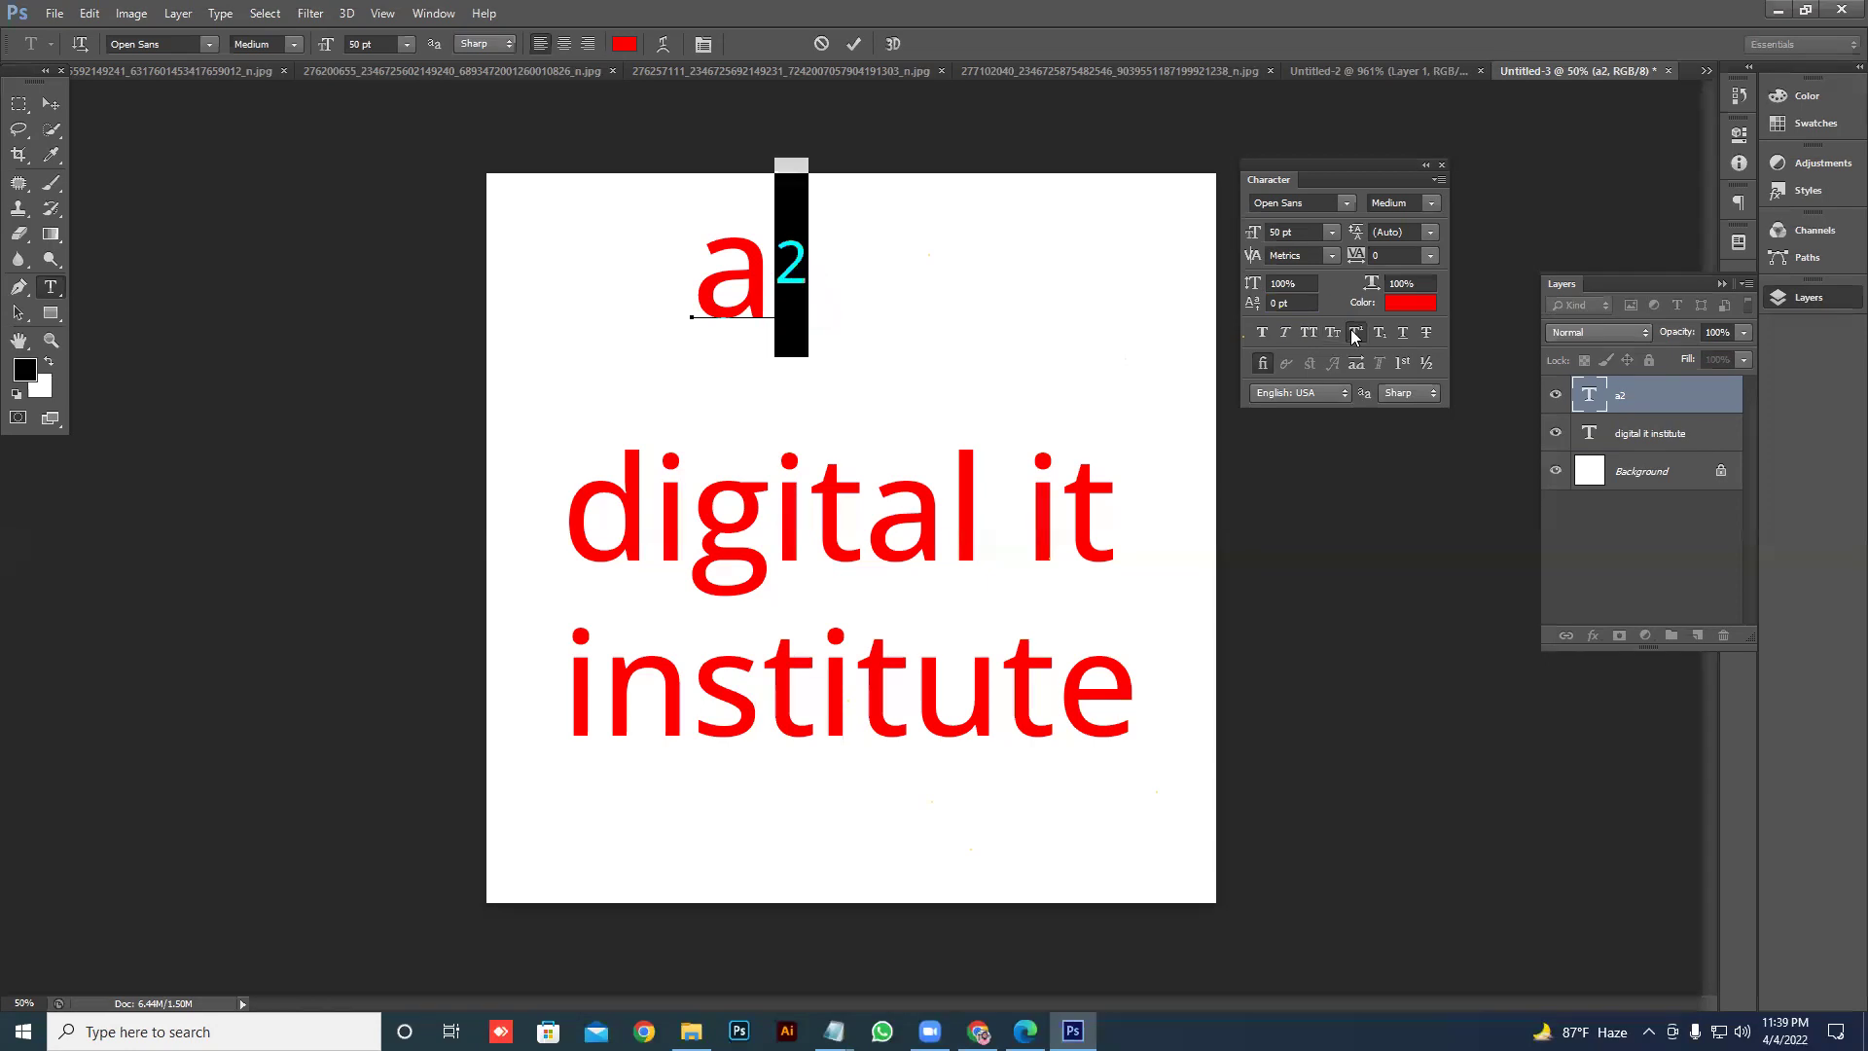
{"action": "left_click", "coordinate": [1380, 332]}
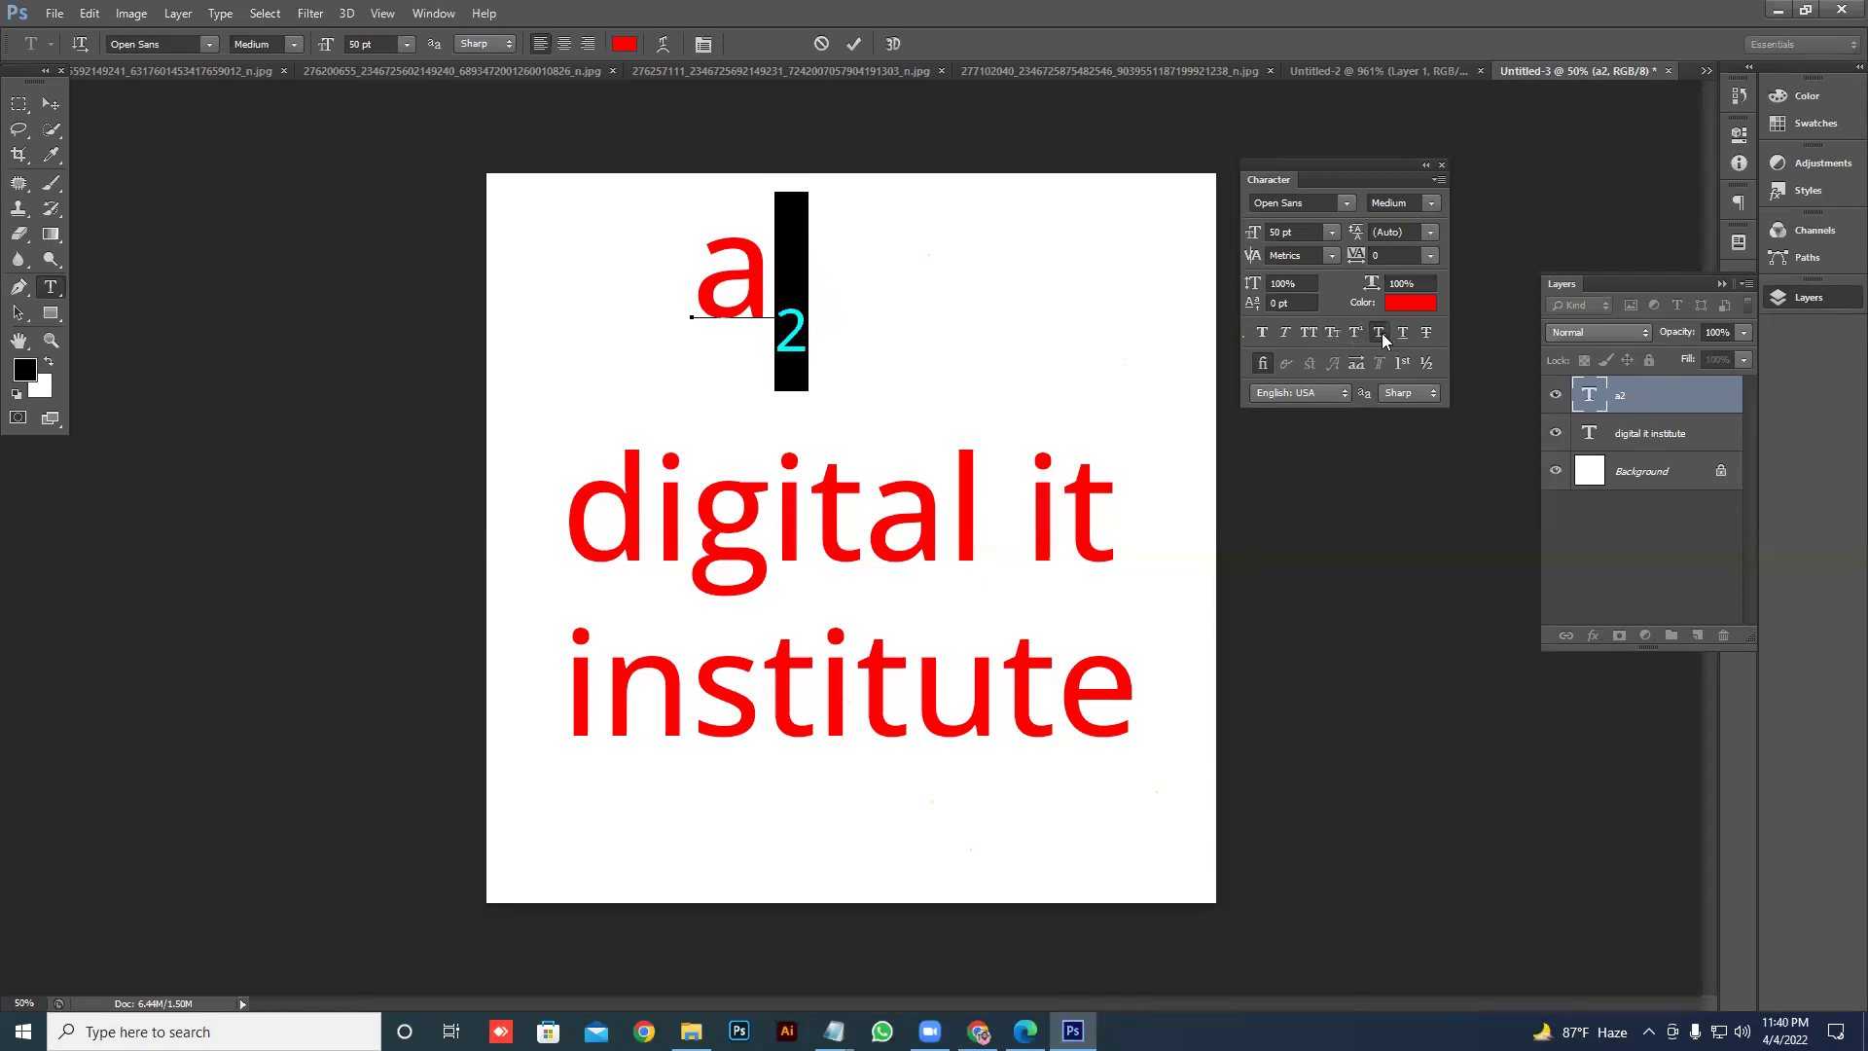
{"action": "left_click", "coordinate": [853, 44]}
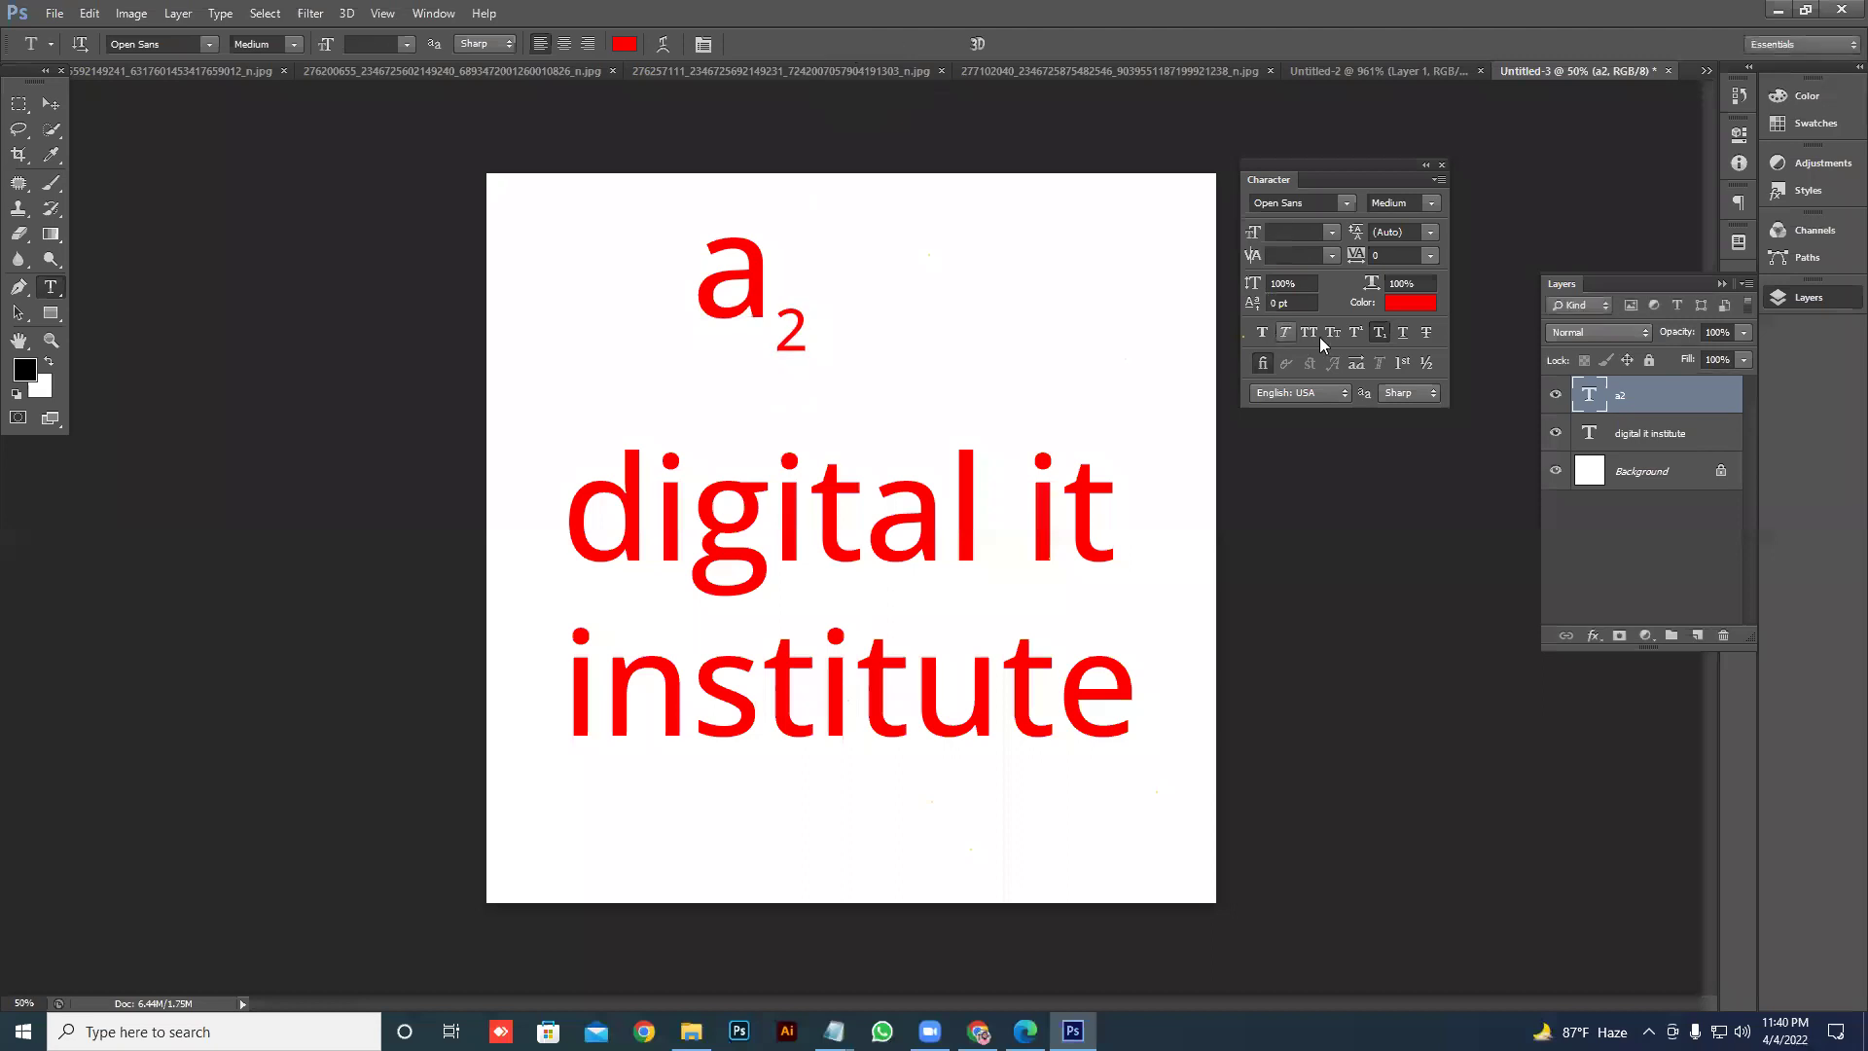
- Try underline and strikethrough on the title, remove them, and set anti-aliasing to Strong
{"action": "left_click", "coordinate": [1658, 437]}
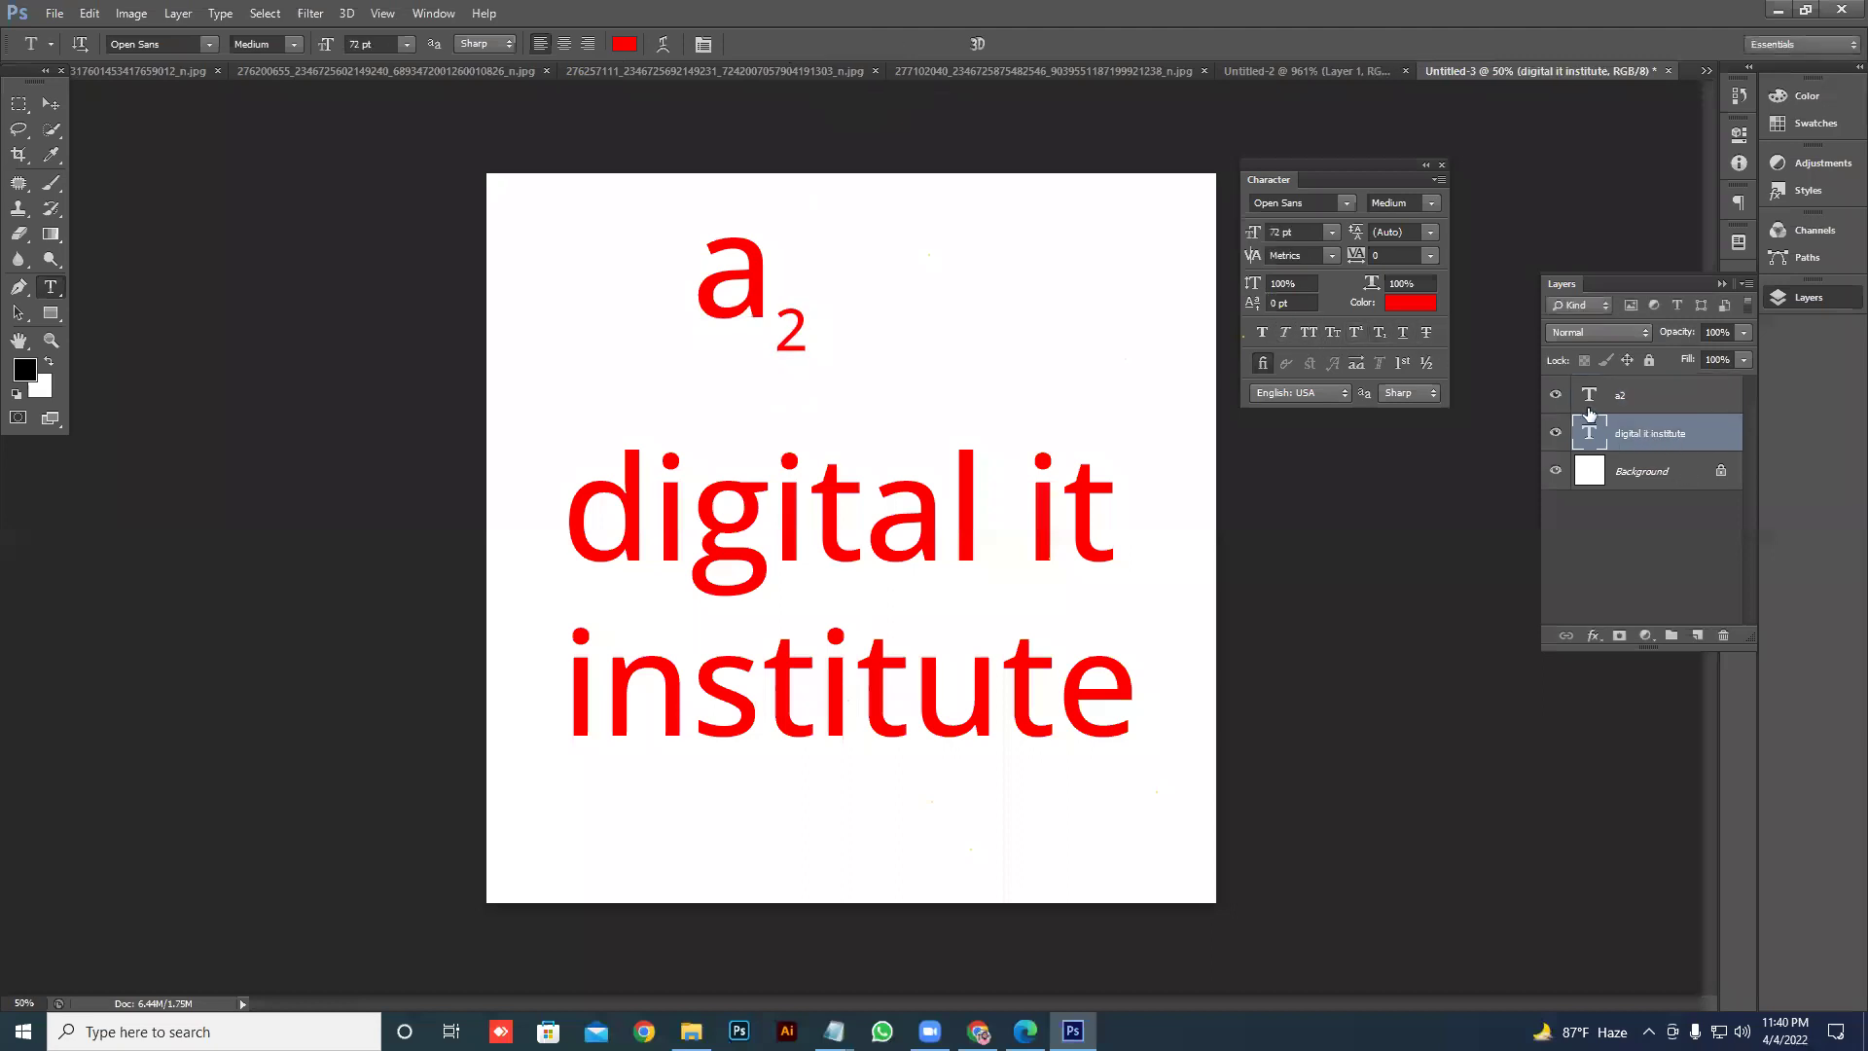
{"action": "left_click", "coordinate": [1401, 335]}
{"action": "left_click", "coordinate": [1425, 332]}
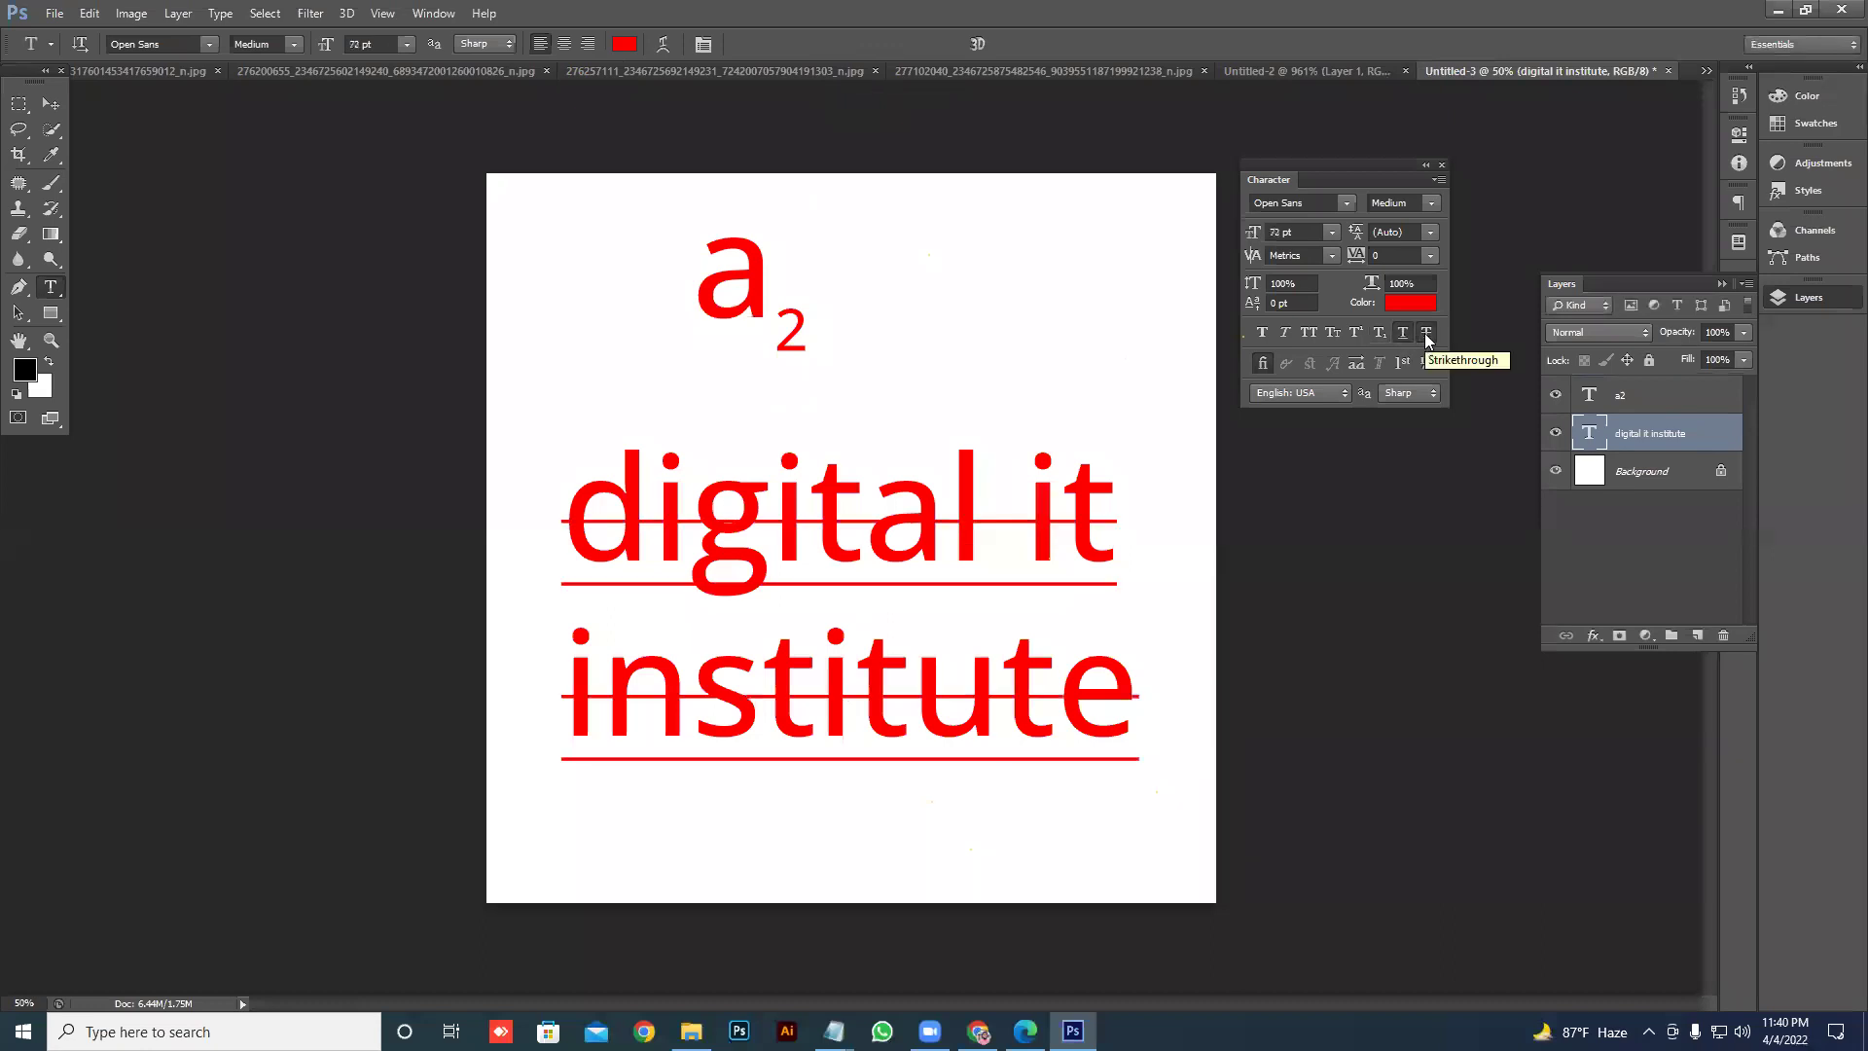
{"action": "left_click", "coordinate": [1401, 331]}
{"action": "left_click", "coordinate": [1424, 333]}
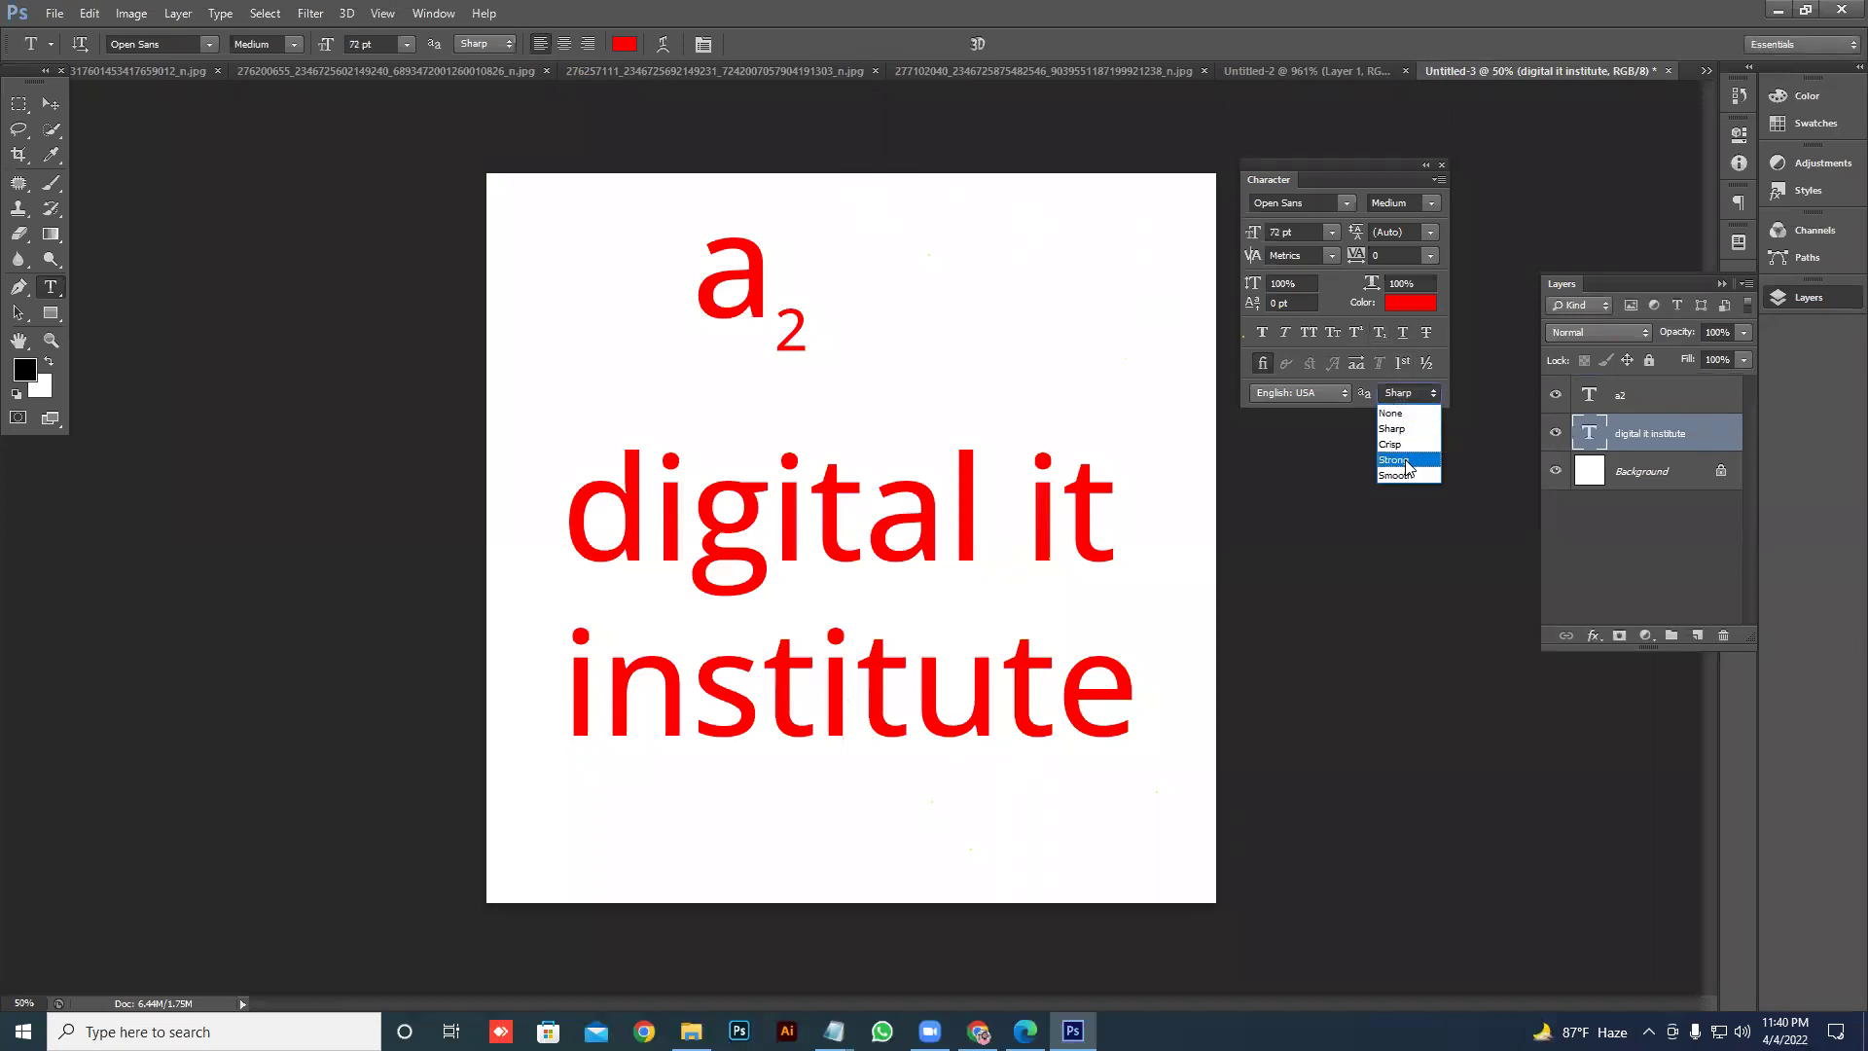
{"action": "left_click", "coordinate": [1405, 462]}
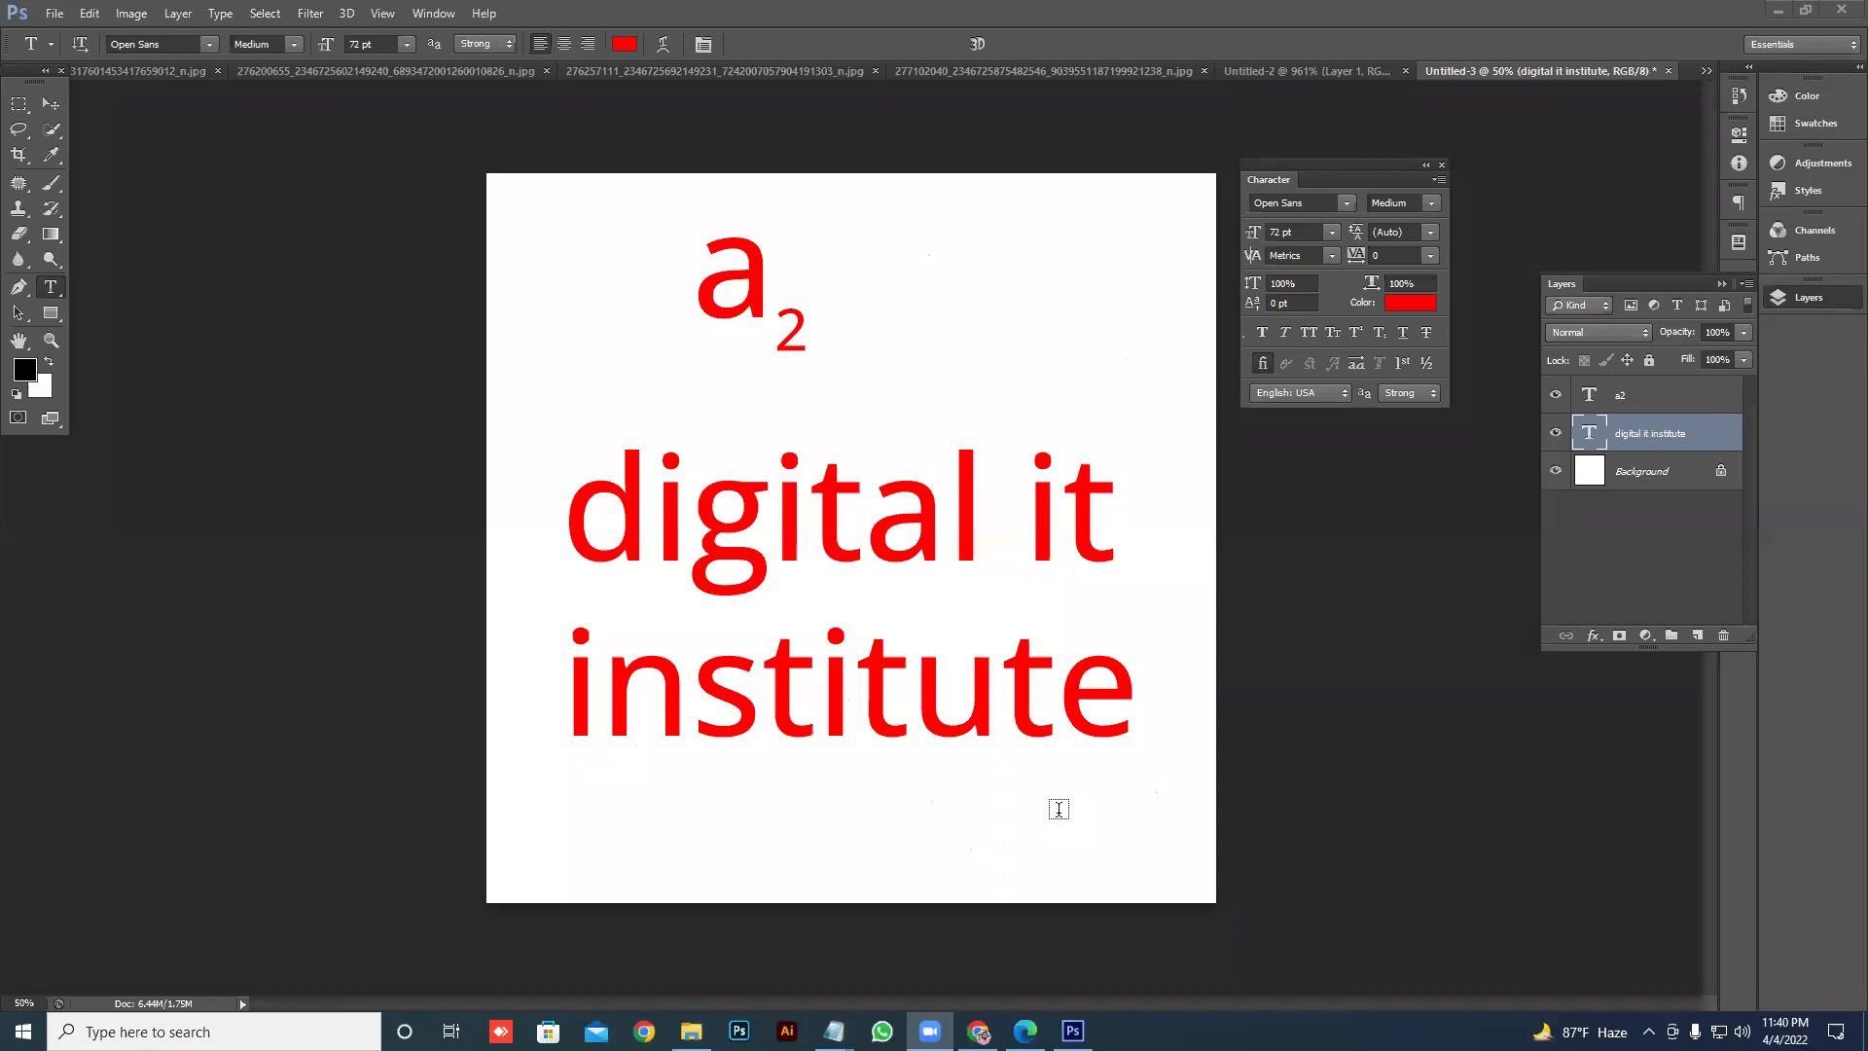
{"action": "left_click", "coordinate": [51, 103]}
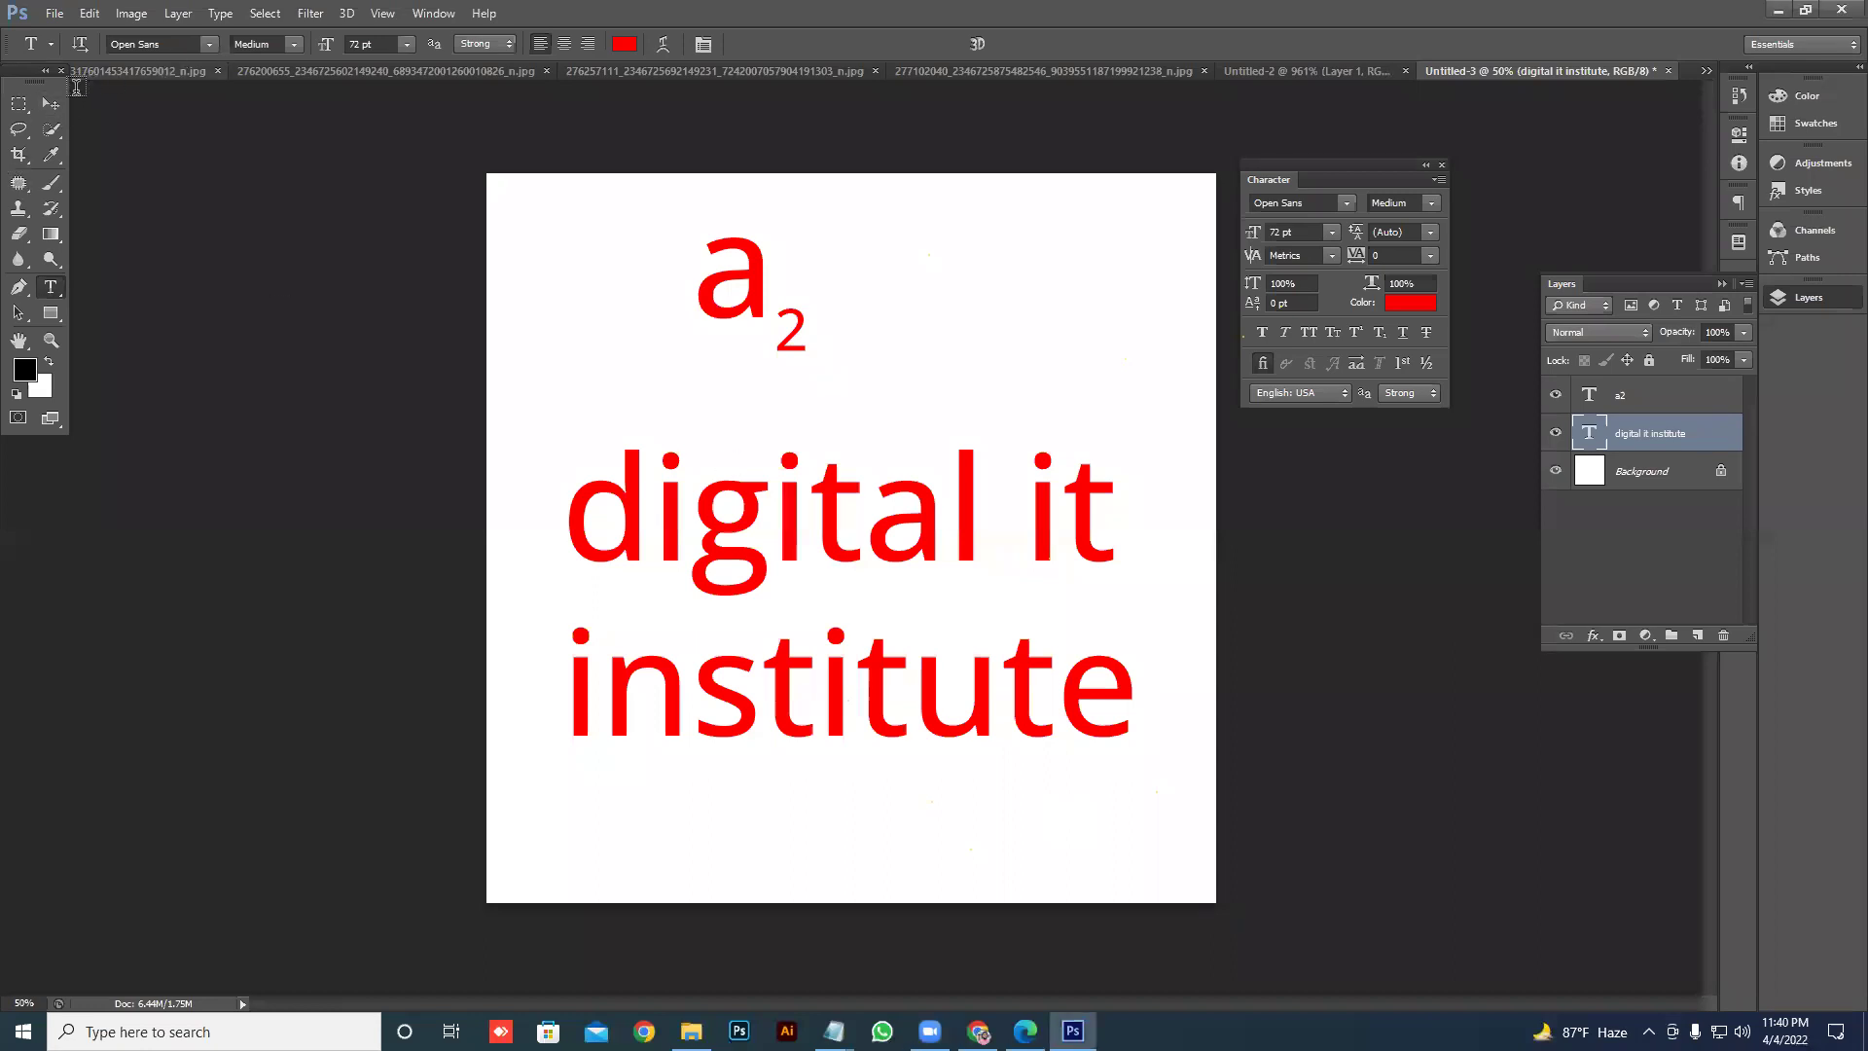
- In the headphones document, hide the two background layers and nudge the headphones slightly
{"action": "left_click", "coordinate": [148, 75]}
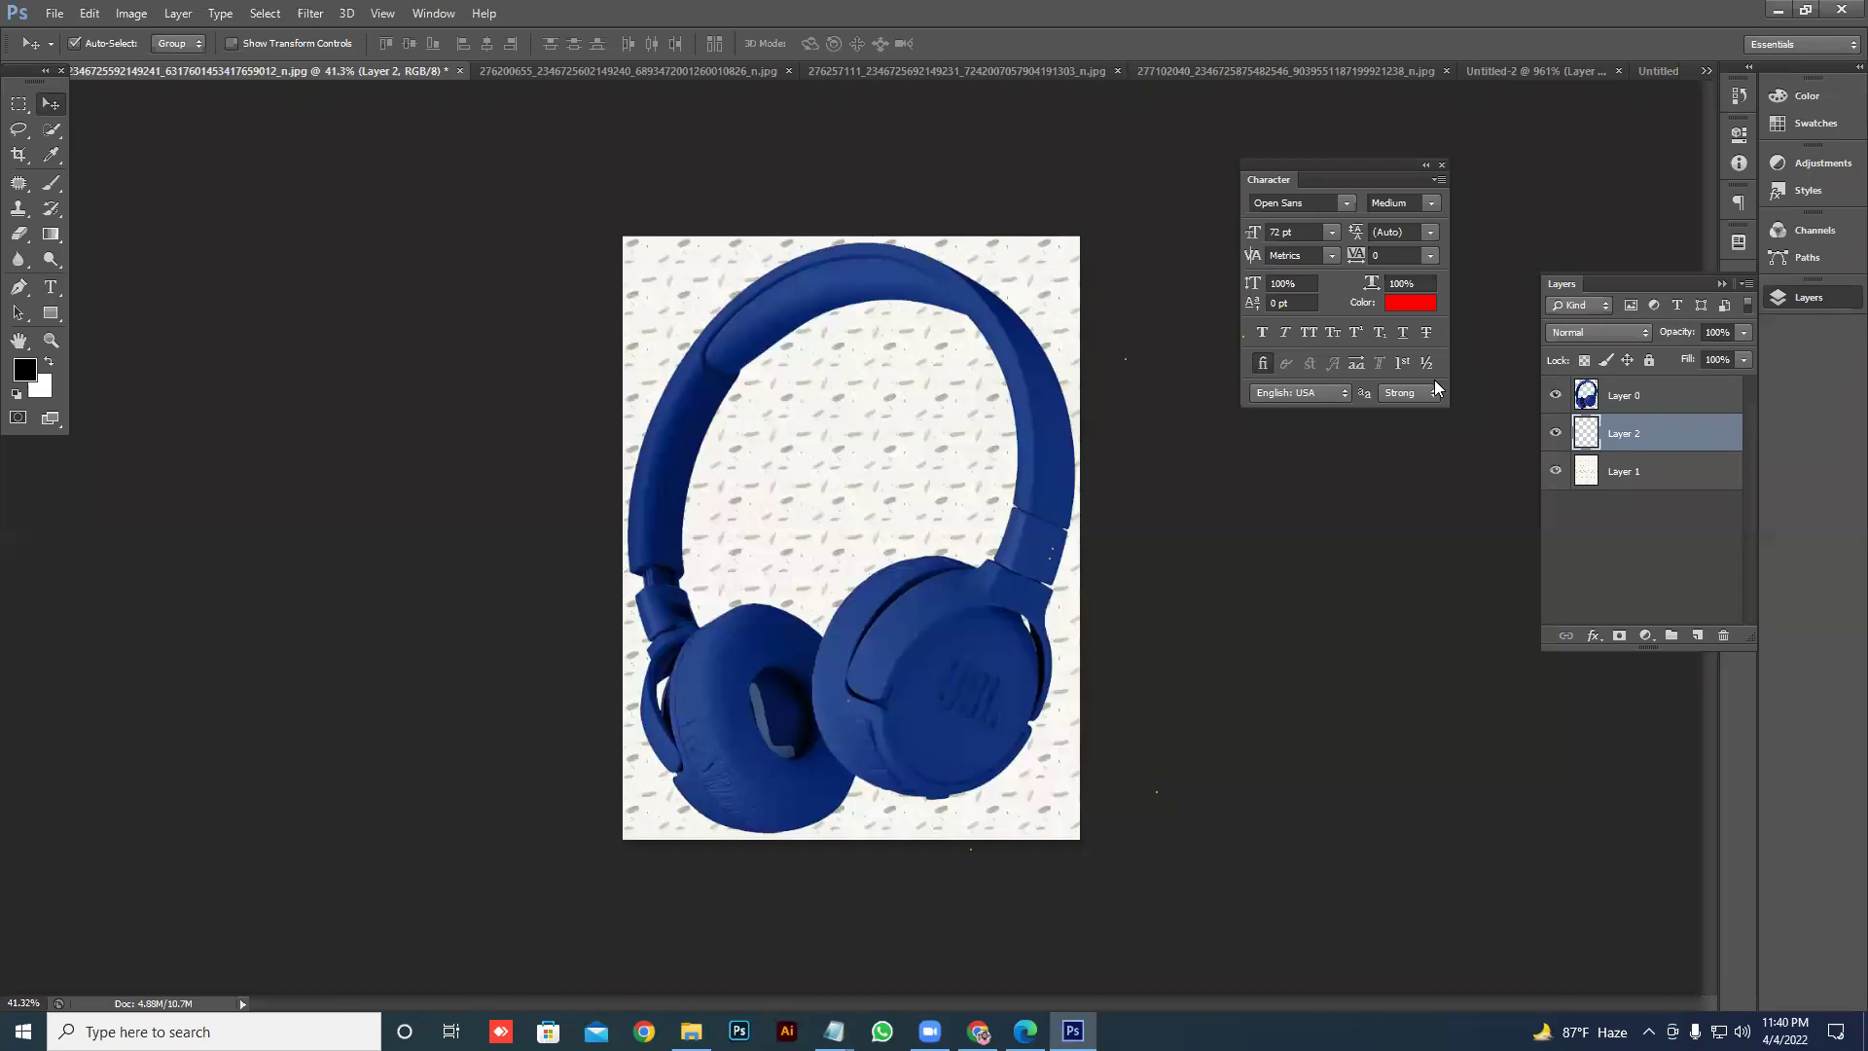
{"action": "left_click", "coordinate": [1036, 428]}
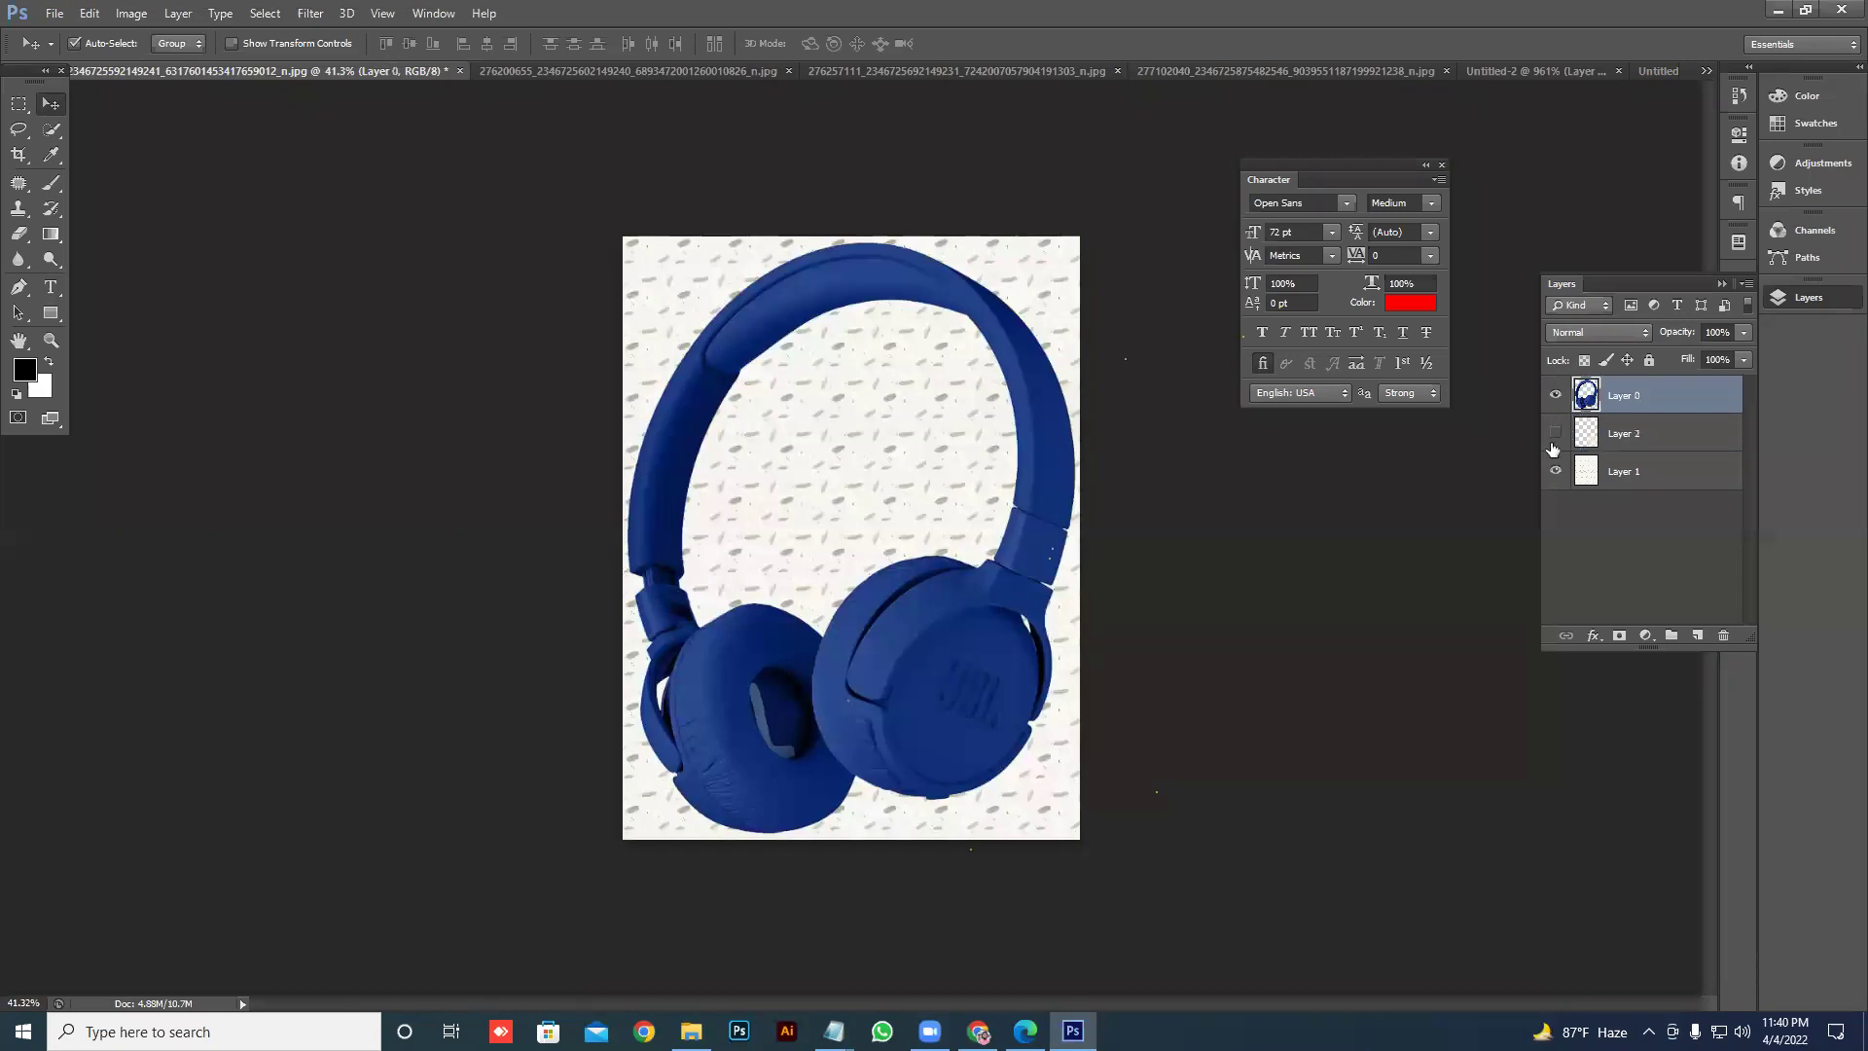
{"action": "left_click_drag", "start_coordinate": [1554, 433], "coordinate": [1554, 470]}
{"action": "left_click_drag", "start_coordinate": [1030, 381], "coordinate": [1035, 387]}
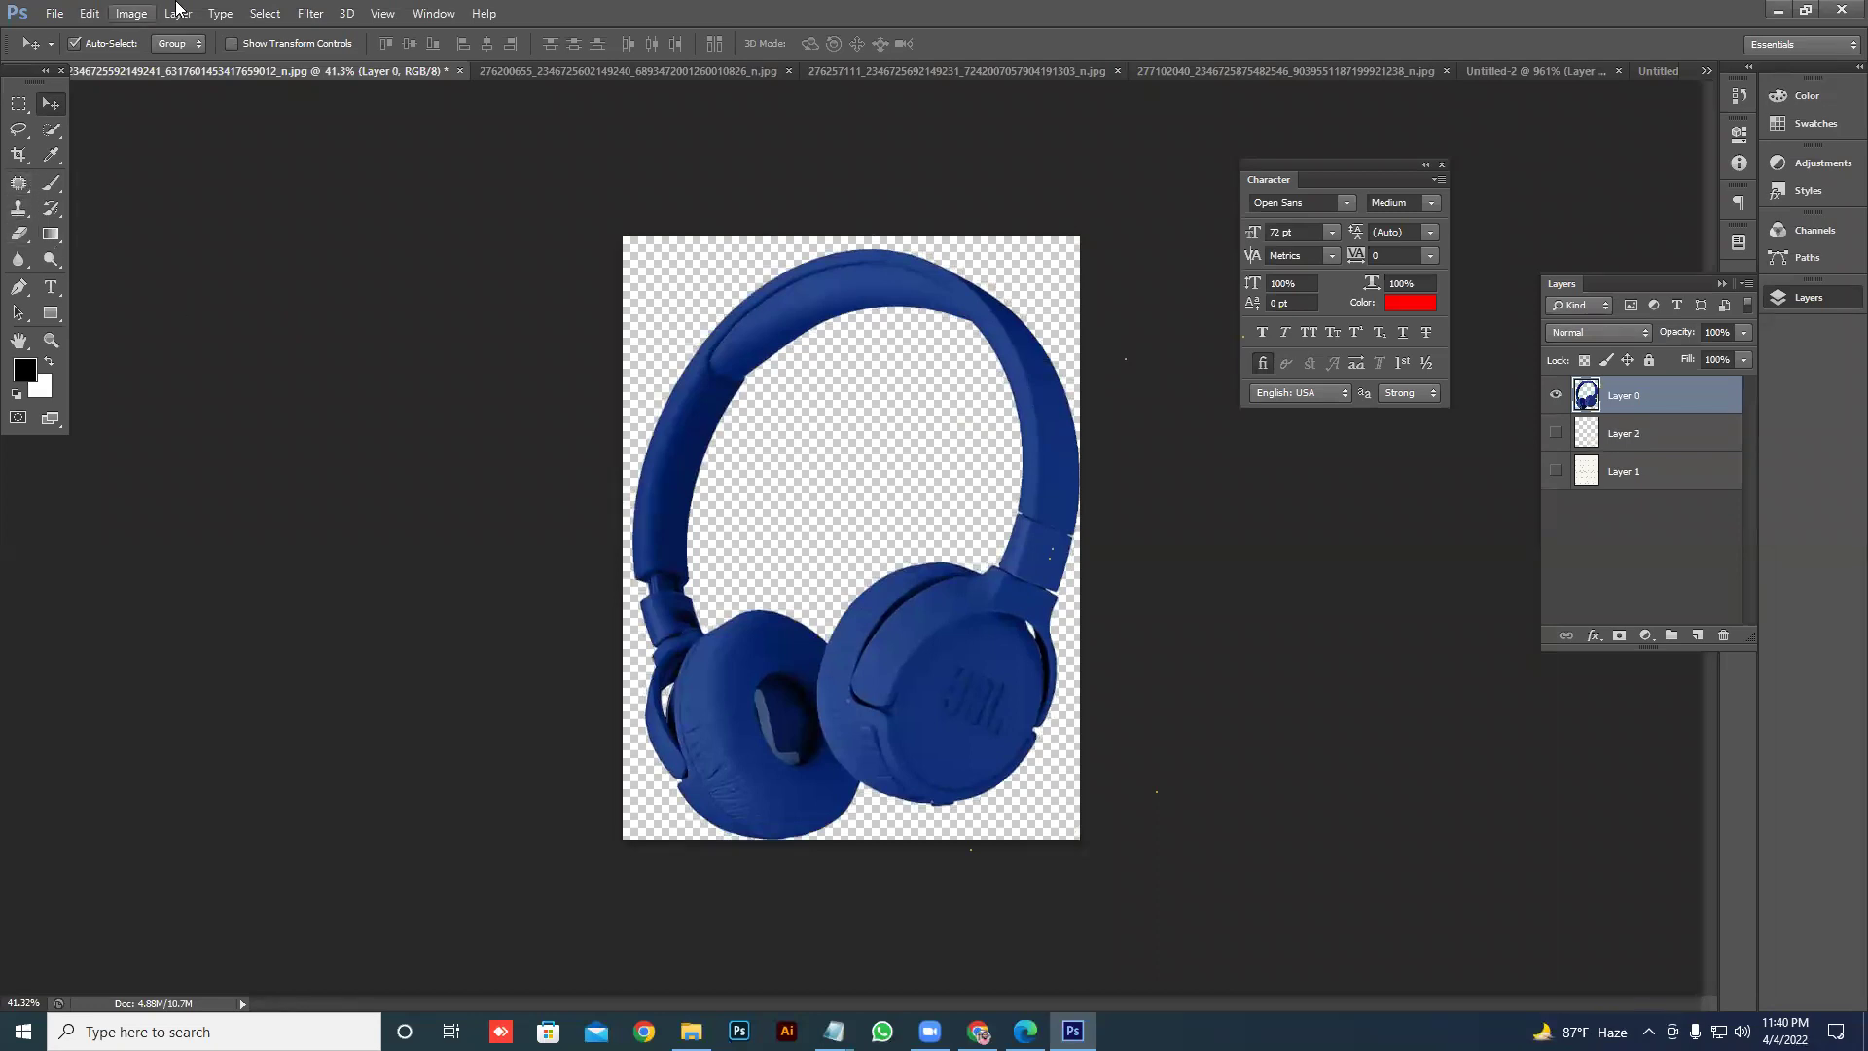
- Define the blue headphones as a new pattern with its default name
{"action": "left_click", "coordinate": [89, 13]}
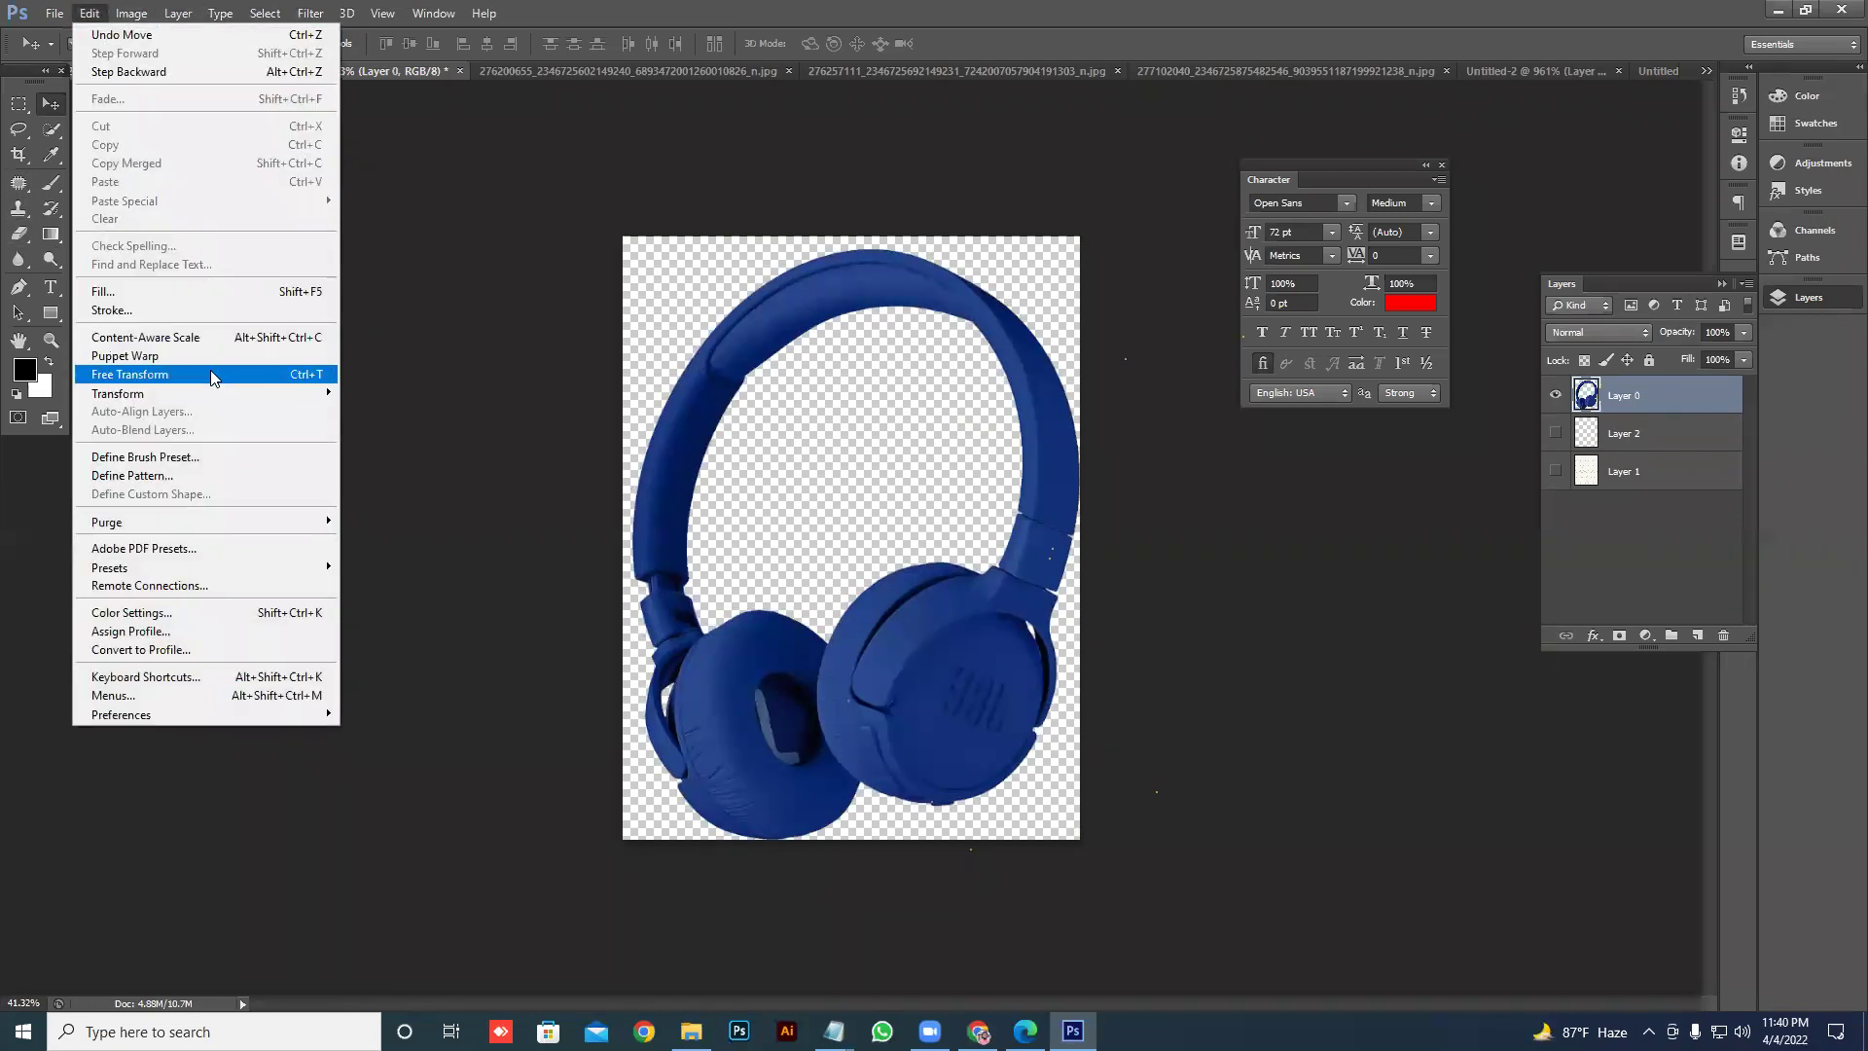
{"action": "left_click", "coordinate": [183, 476]}
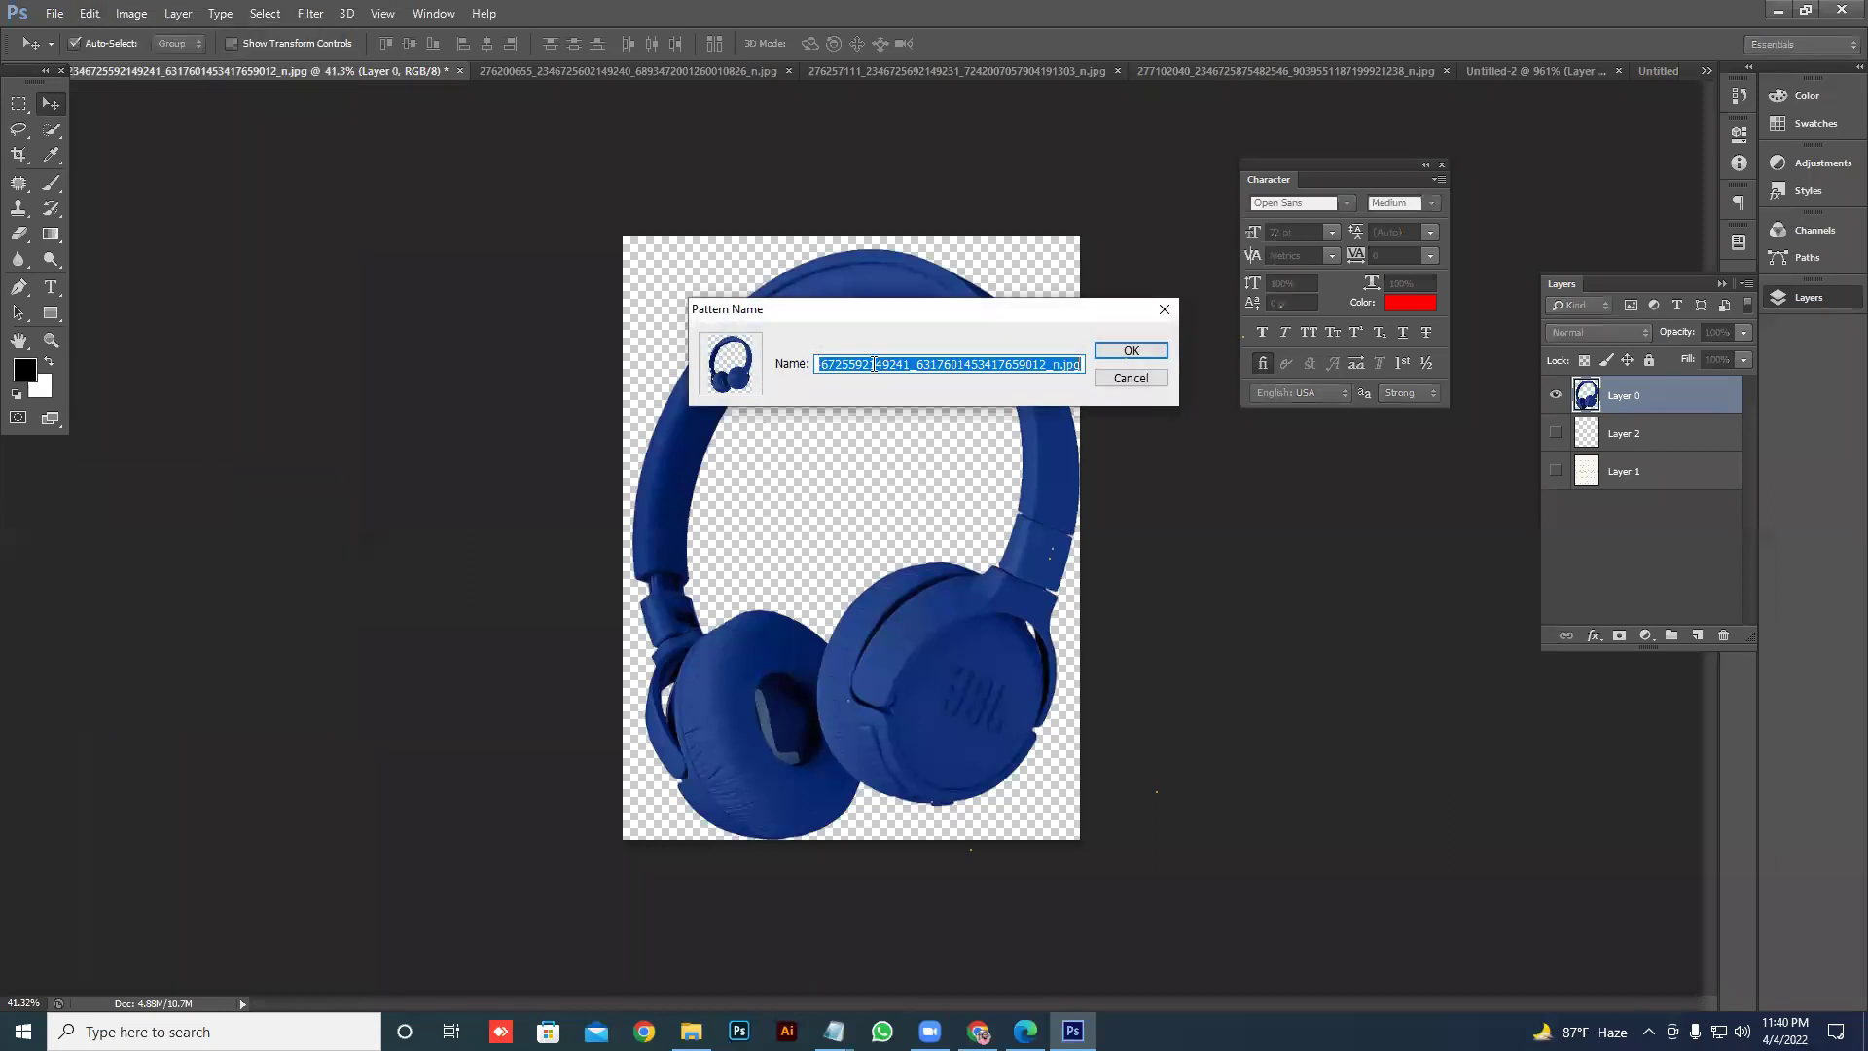
{"action": "left_click", "coordinate": [1134, 350]}
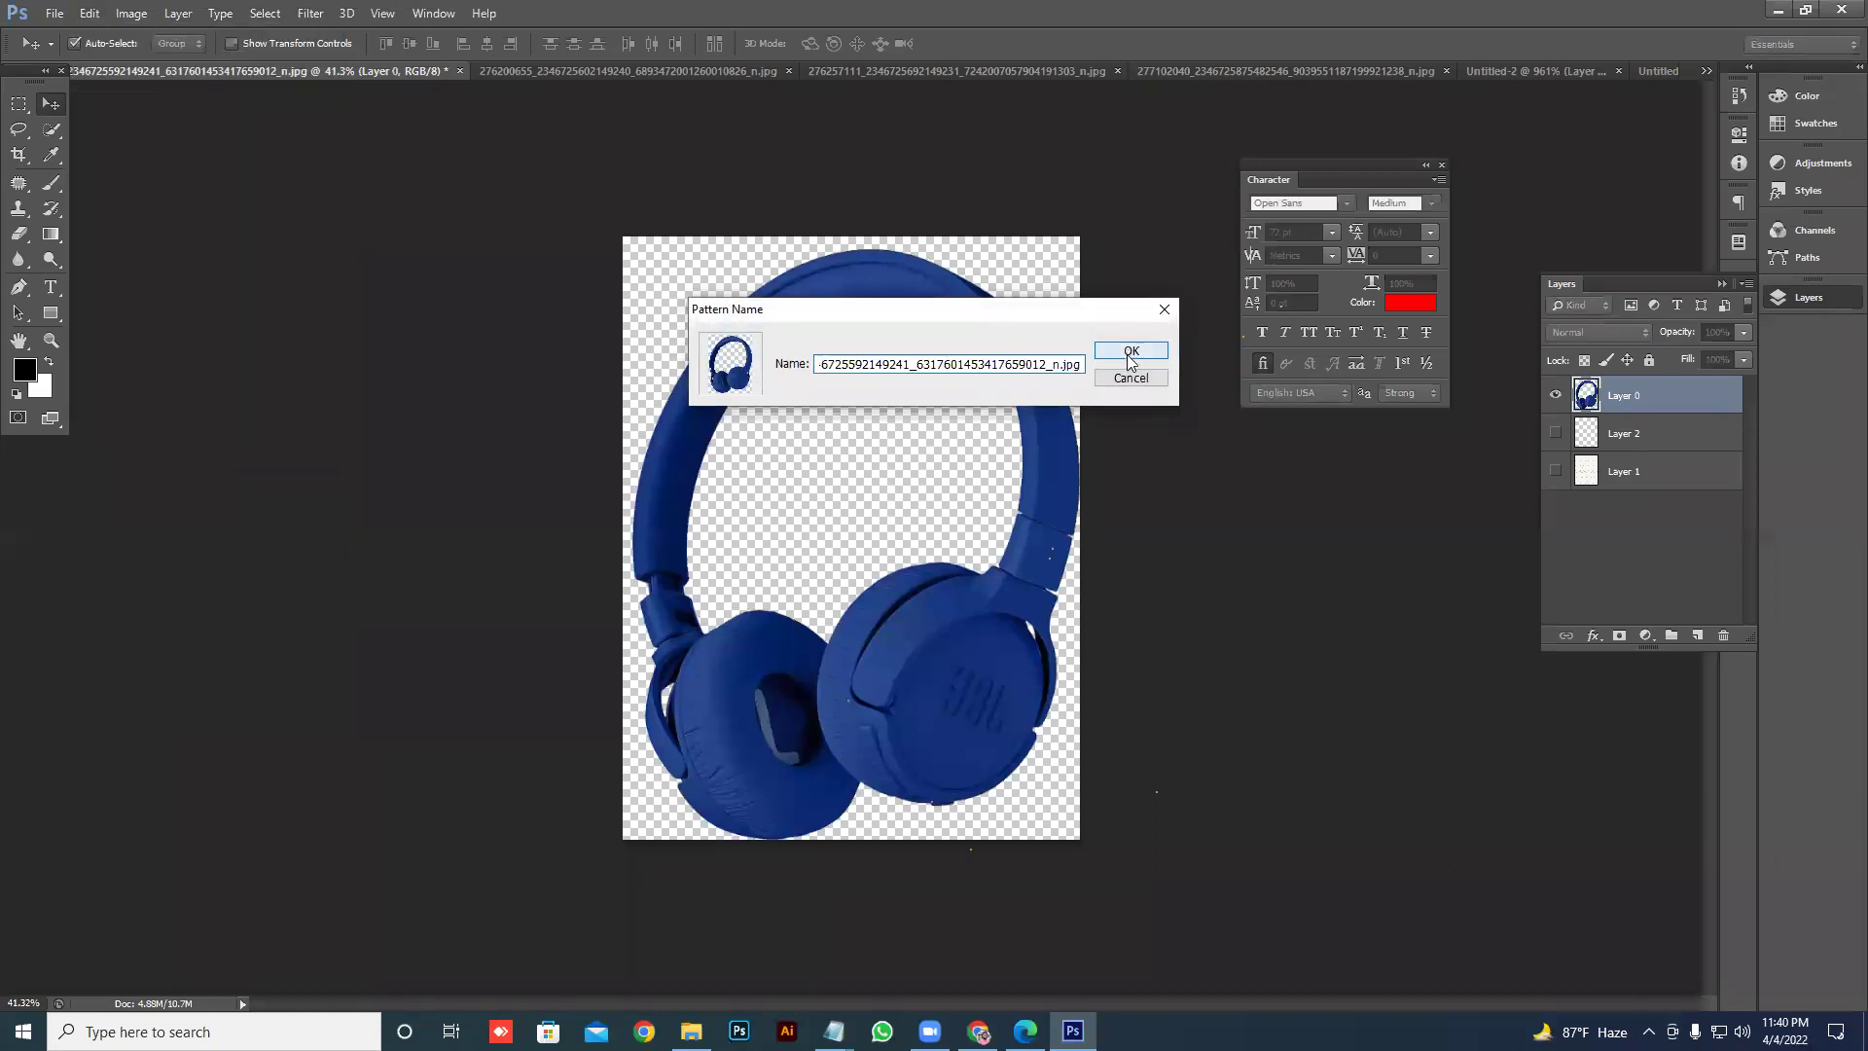
{"action": "left_click", "coordinate": [1703, 72]}
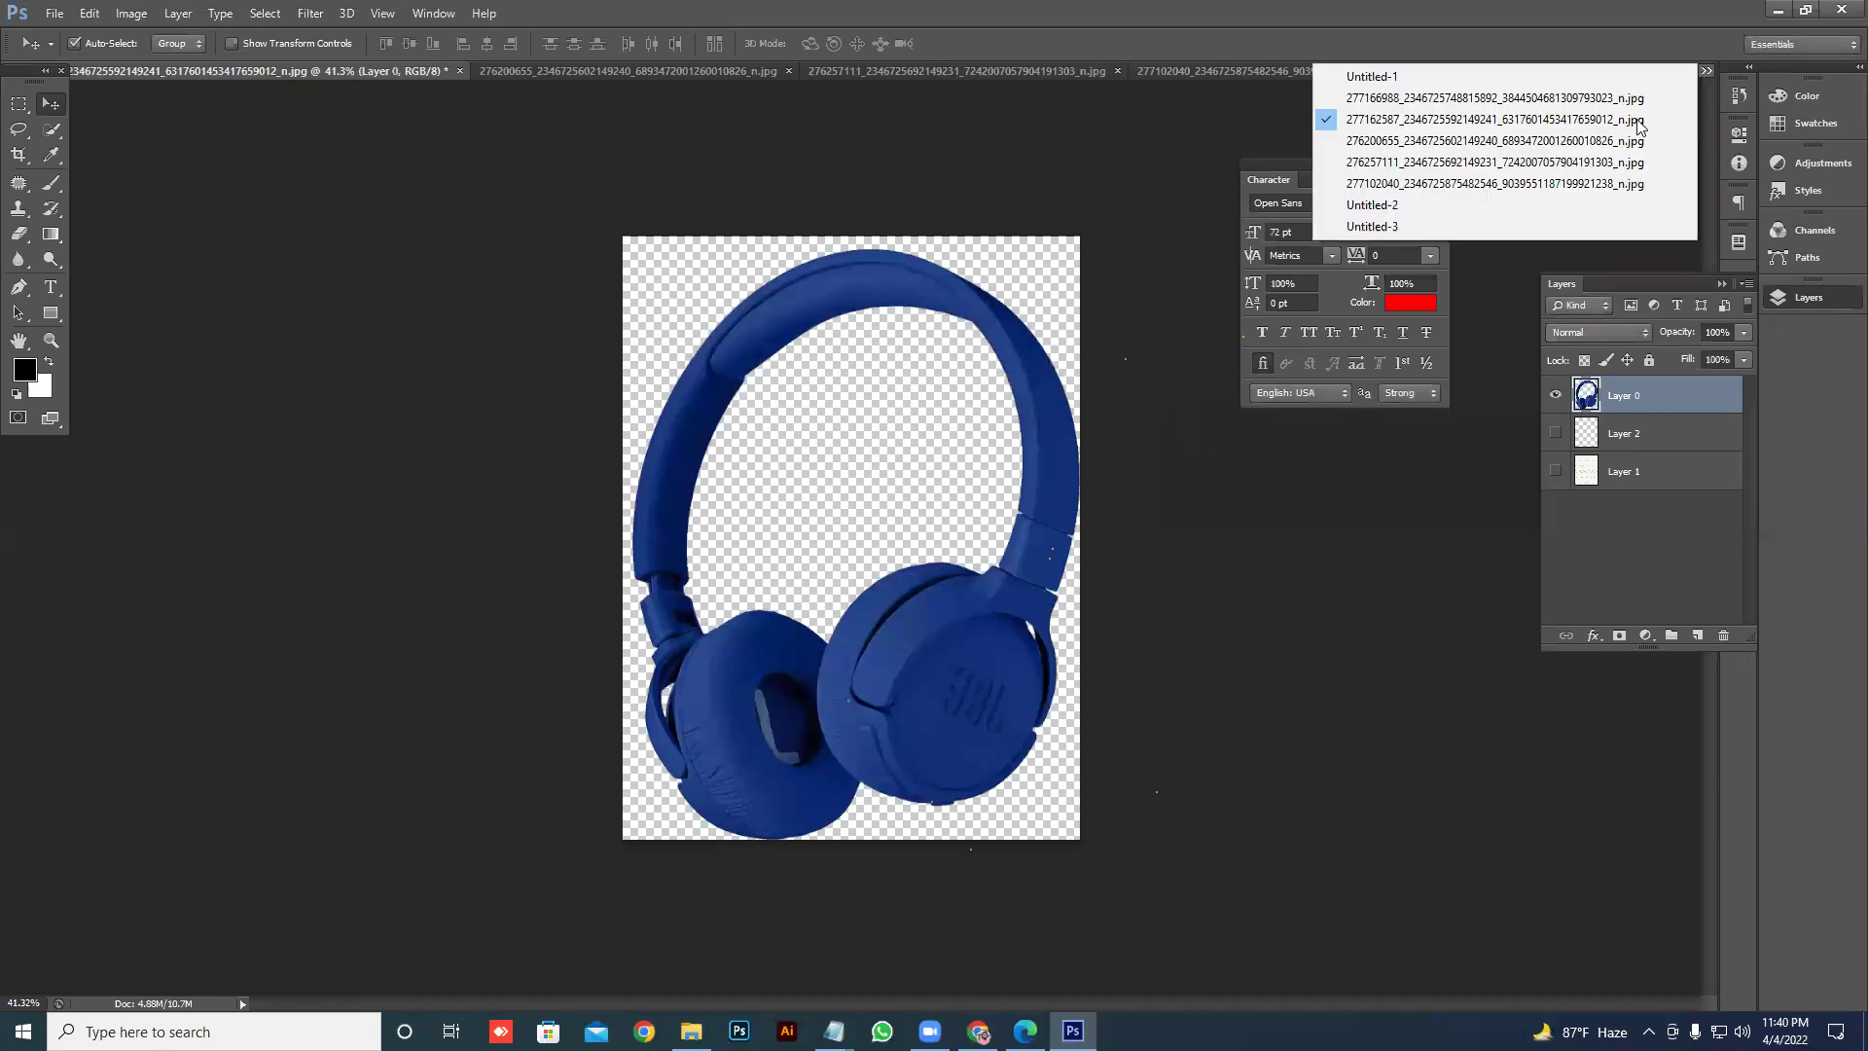
- In Untitled-3, hide both text layers and add an empty Layer 1 above Background
{"action": "left_click", "coordinate": [1378, 227]}
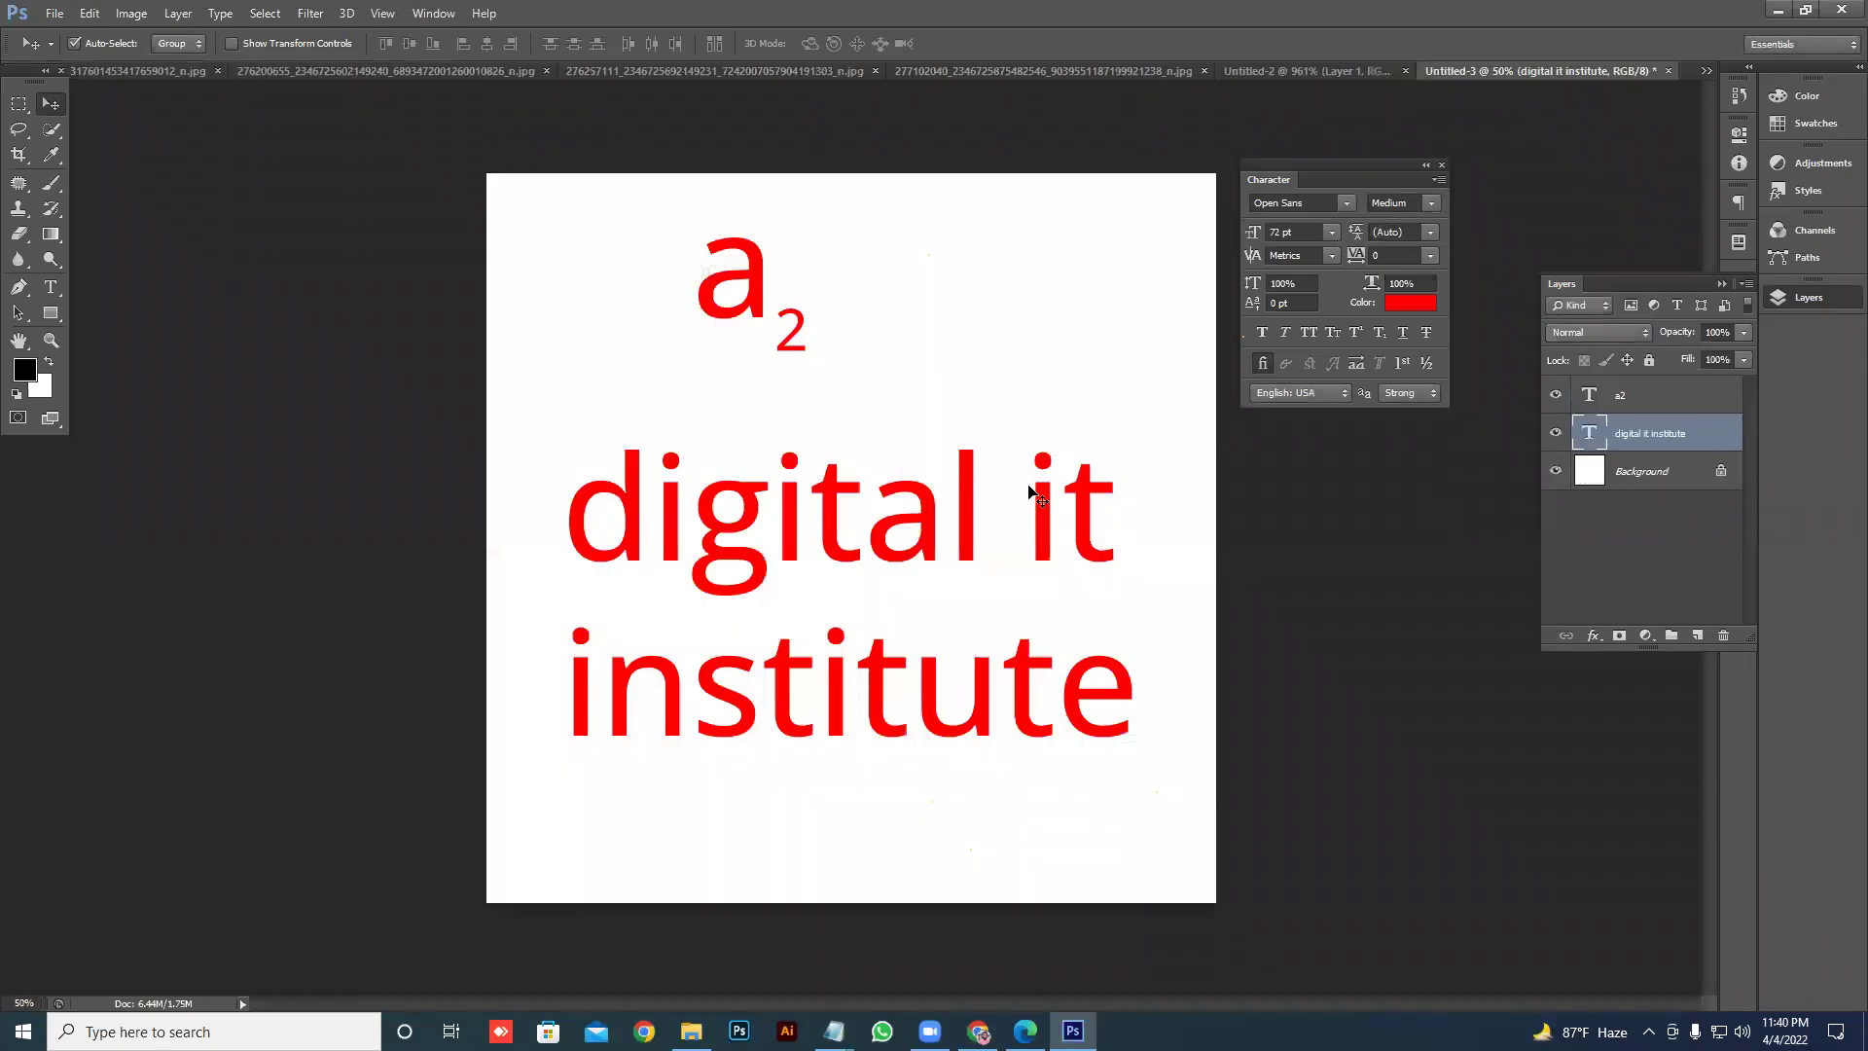
{"action": "left_click", "coordinate": [1659, 473]}
{"action": "left_click", "coordinate": [1556, 433]}
{"action": "left_click", "coordinate": [1556, 394]}
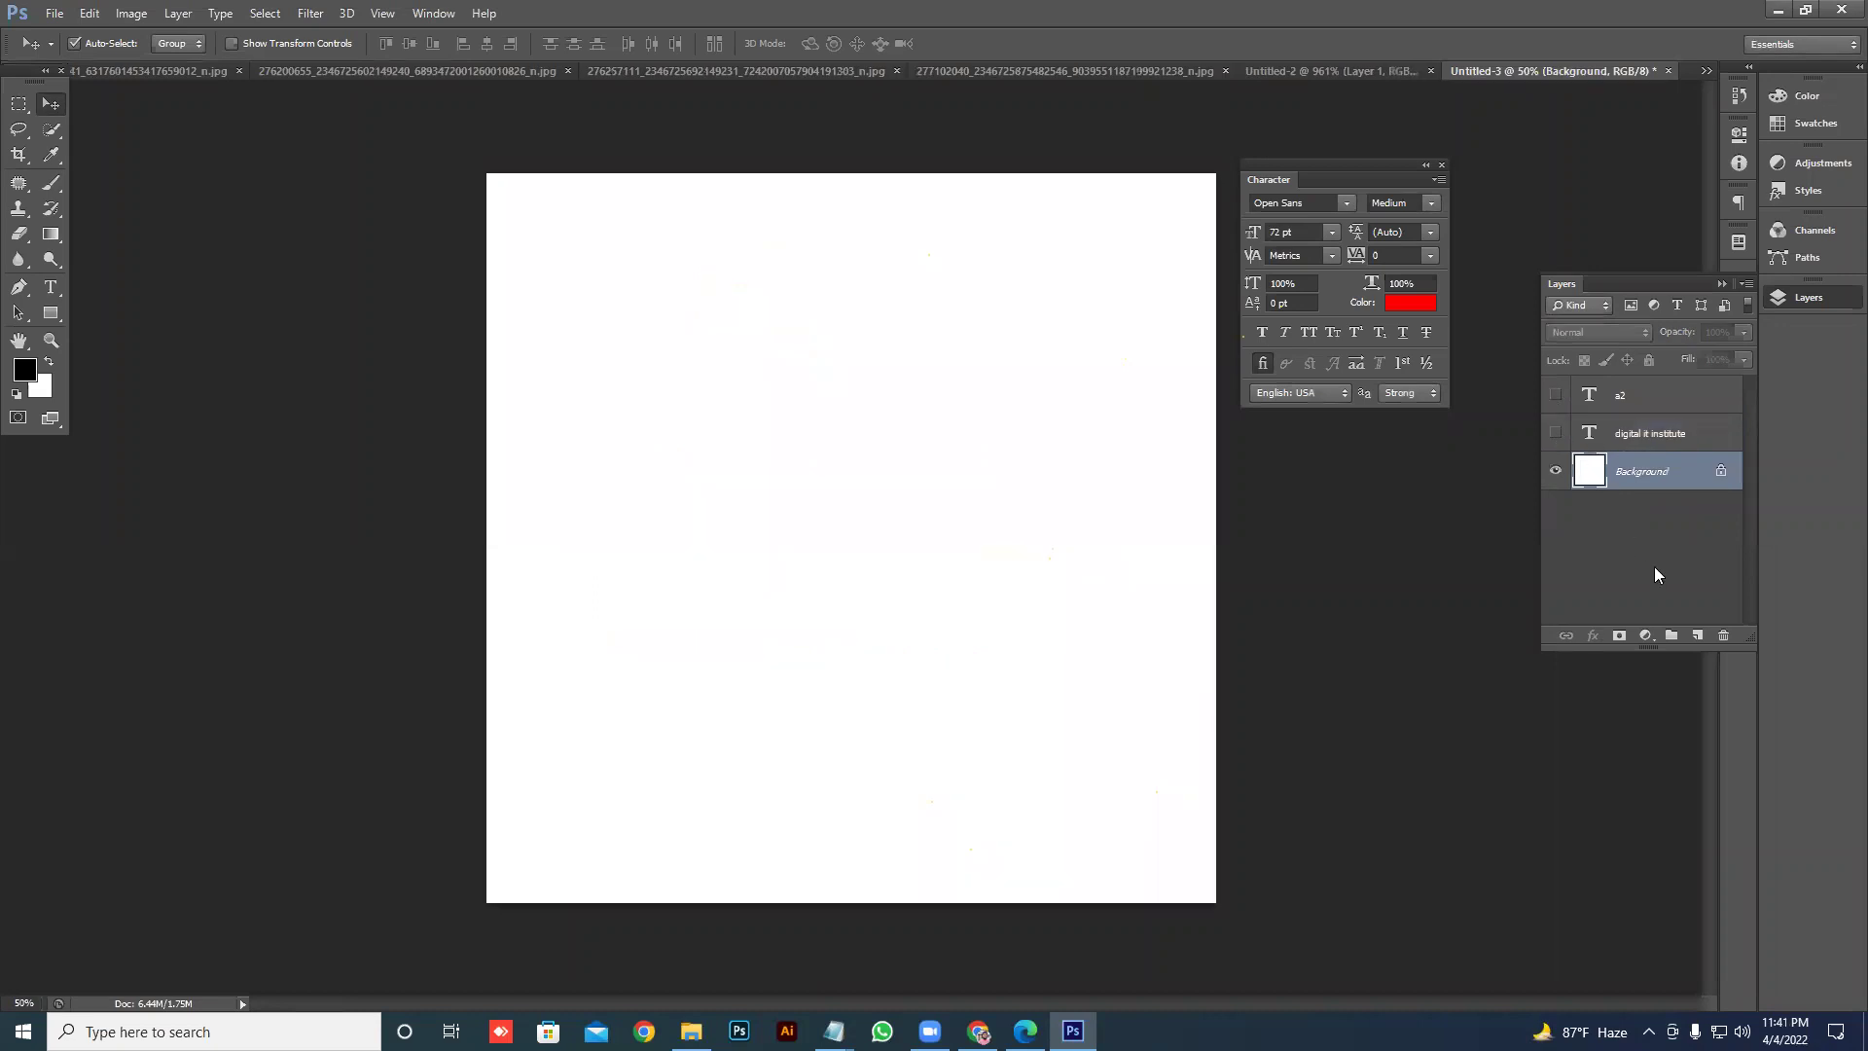
{"action": "left_click", "coordinate": [1695, 635]}
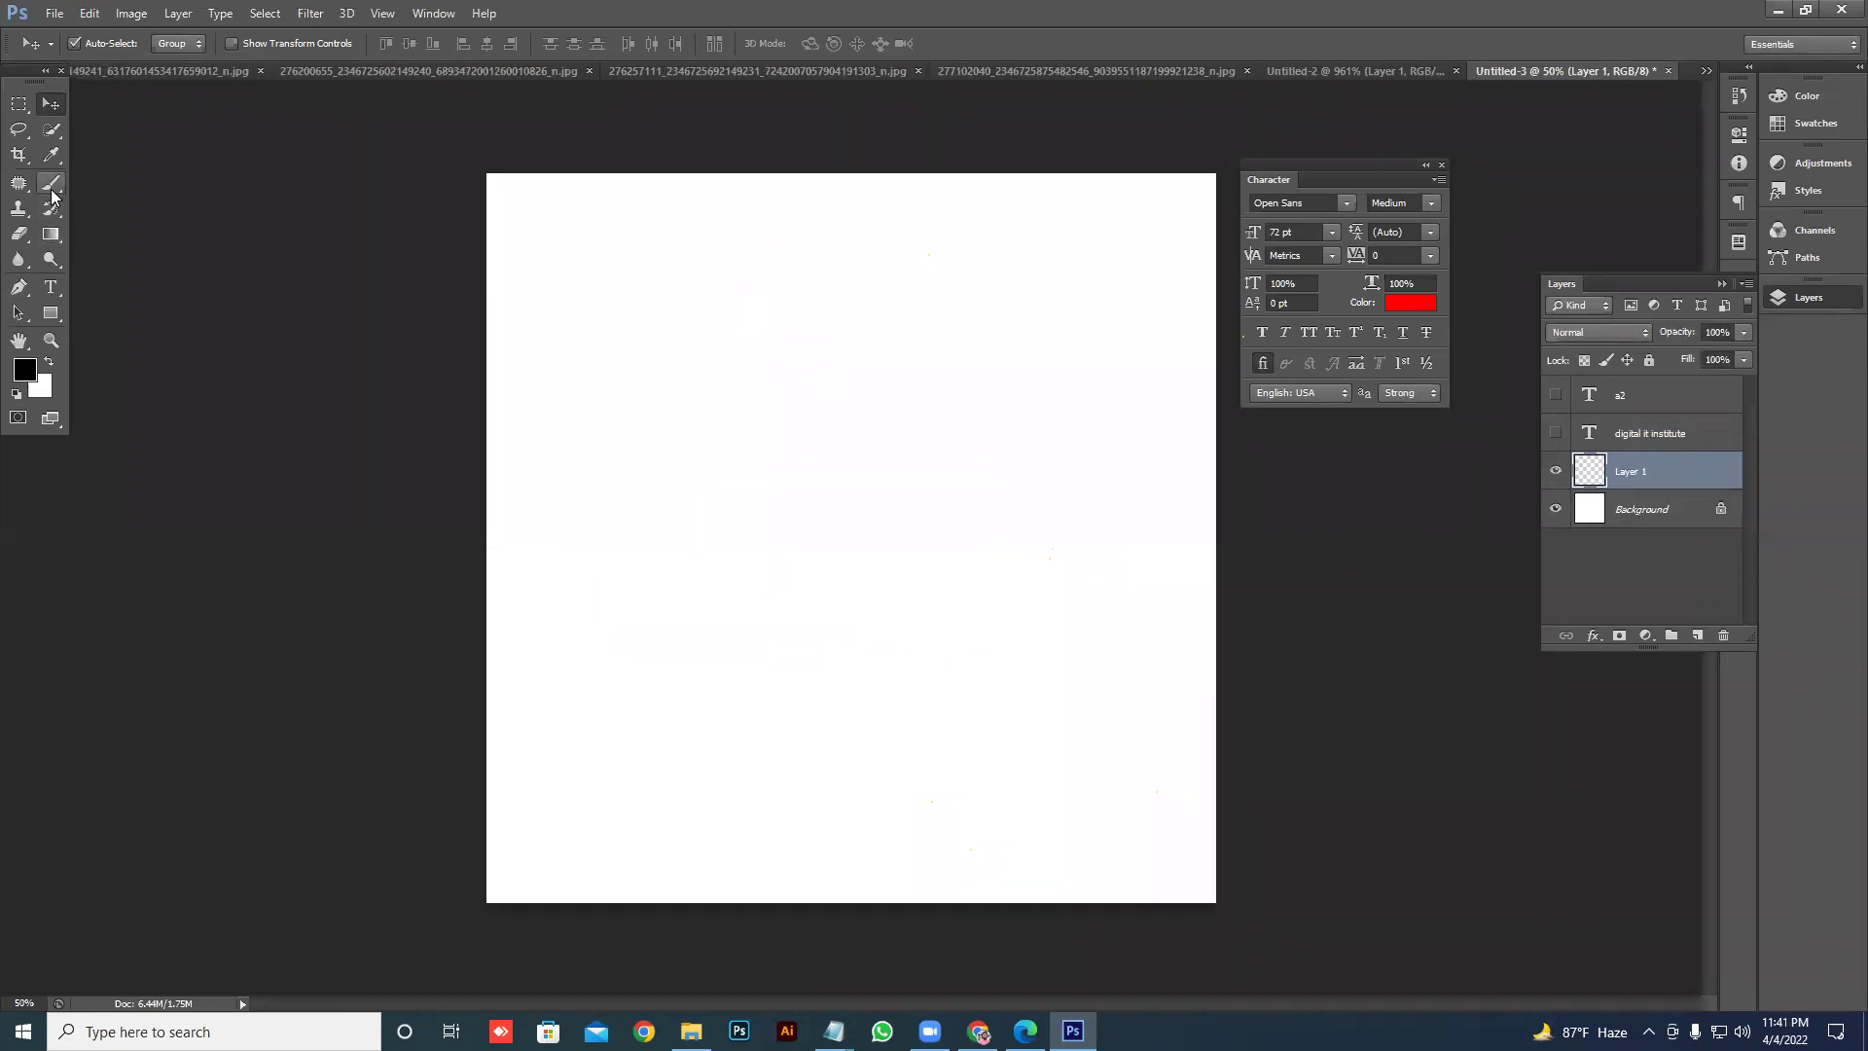
- Test the Pattern Stamp tool with the headphone pattern, then undo the strokes
{"action": "left_click_drag", "start_coordinate": [19, 208], "coordinate": [74, 229]}
{"action": "left_click", "coordinate": [74, 224]}
{"action": "left_click", "coordinate": [825, 382]}
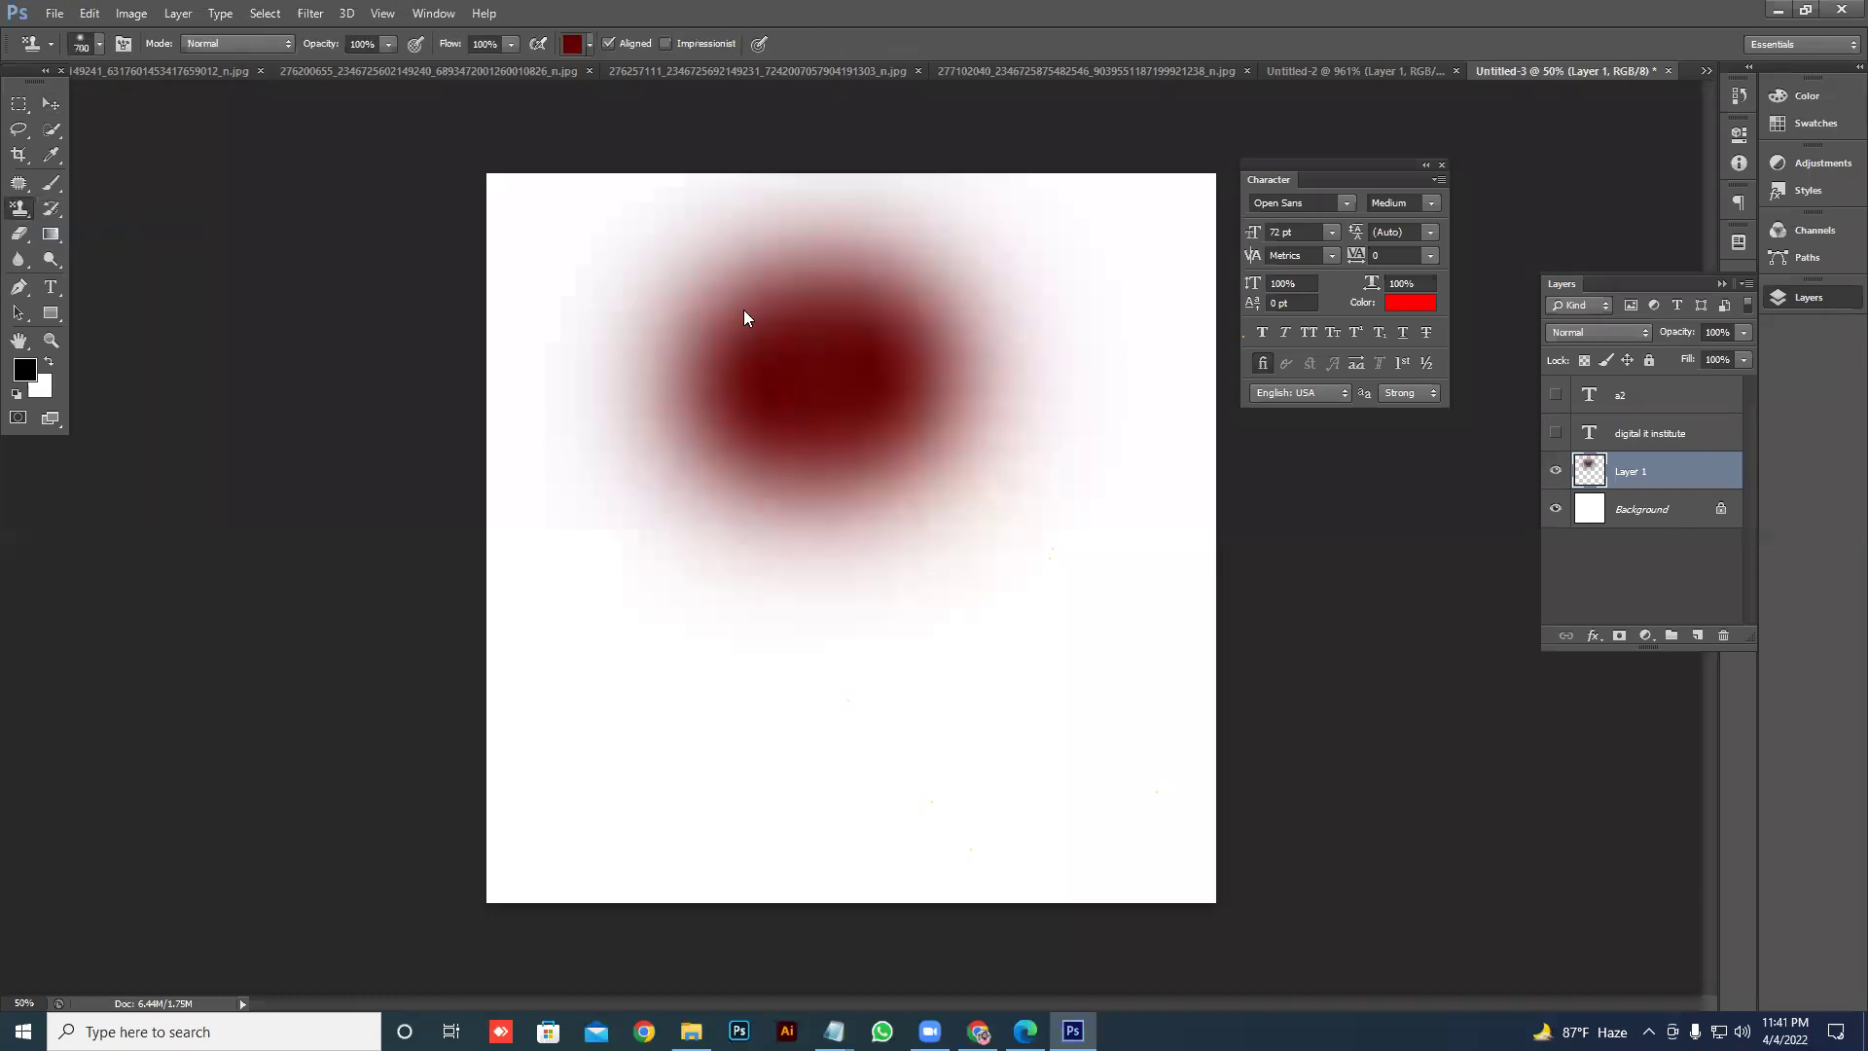
{"action": "key", "text": "ctrl+z"}
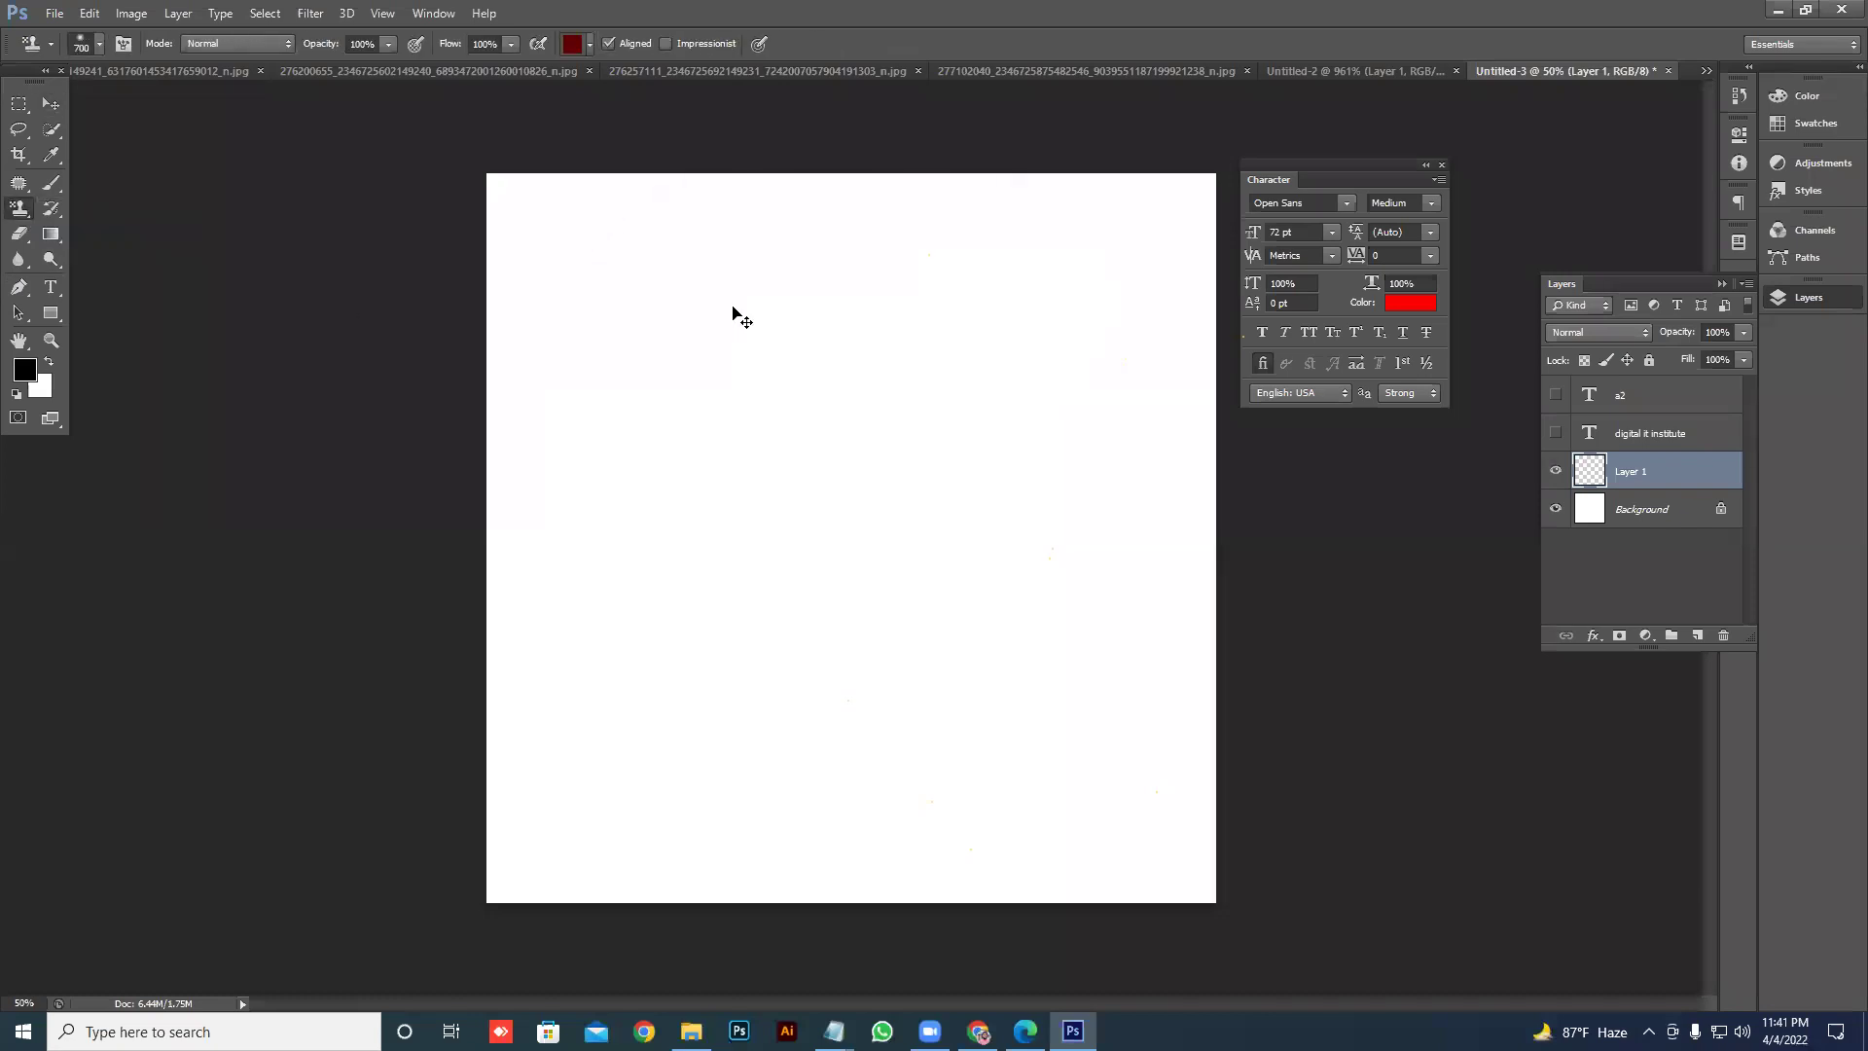
{"action": "left_click", "coordinate": [582, 46]}
{"action": "scroll", "coordinate": [564, 165], "scroll_direction": "down", "scroll_amount": 3}
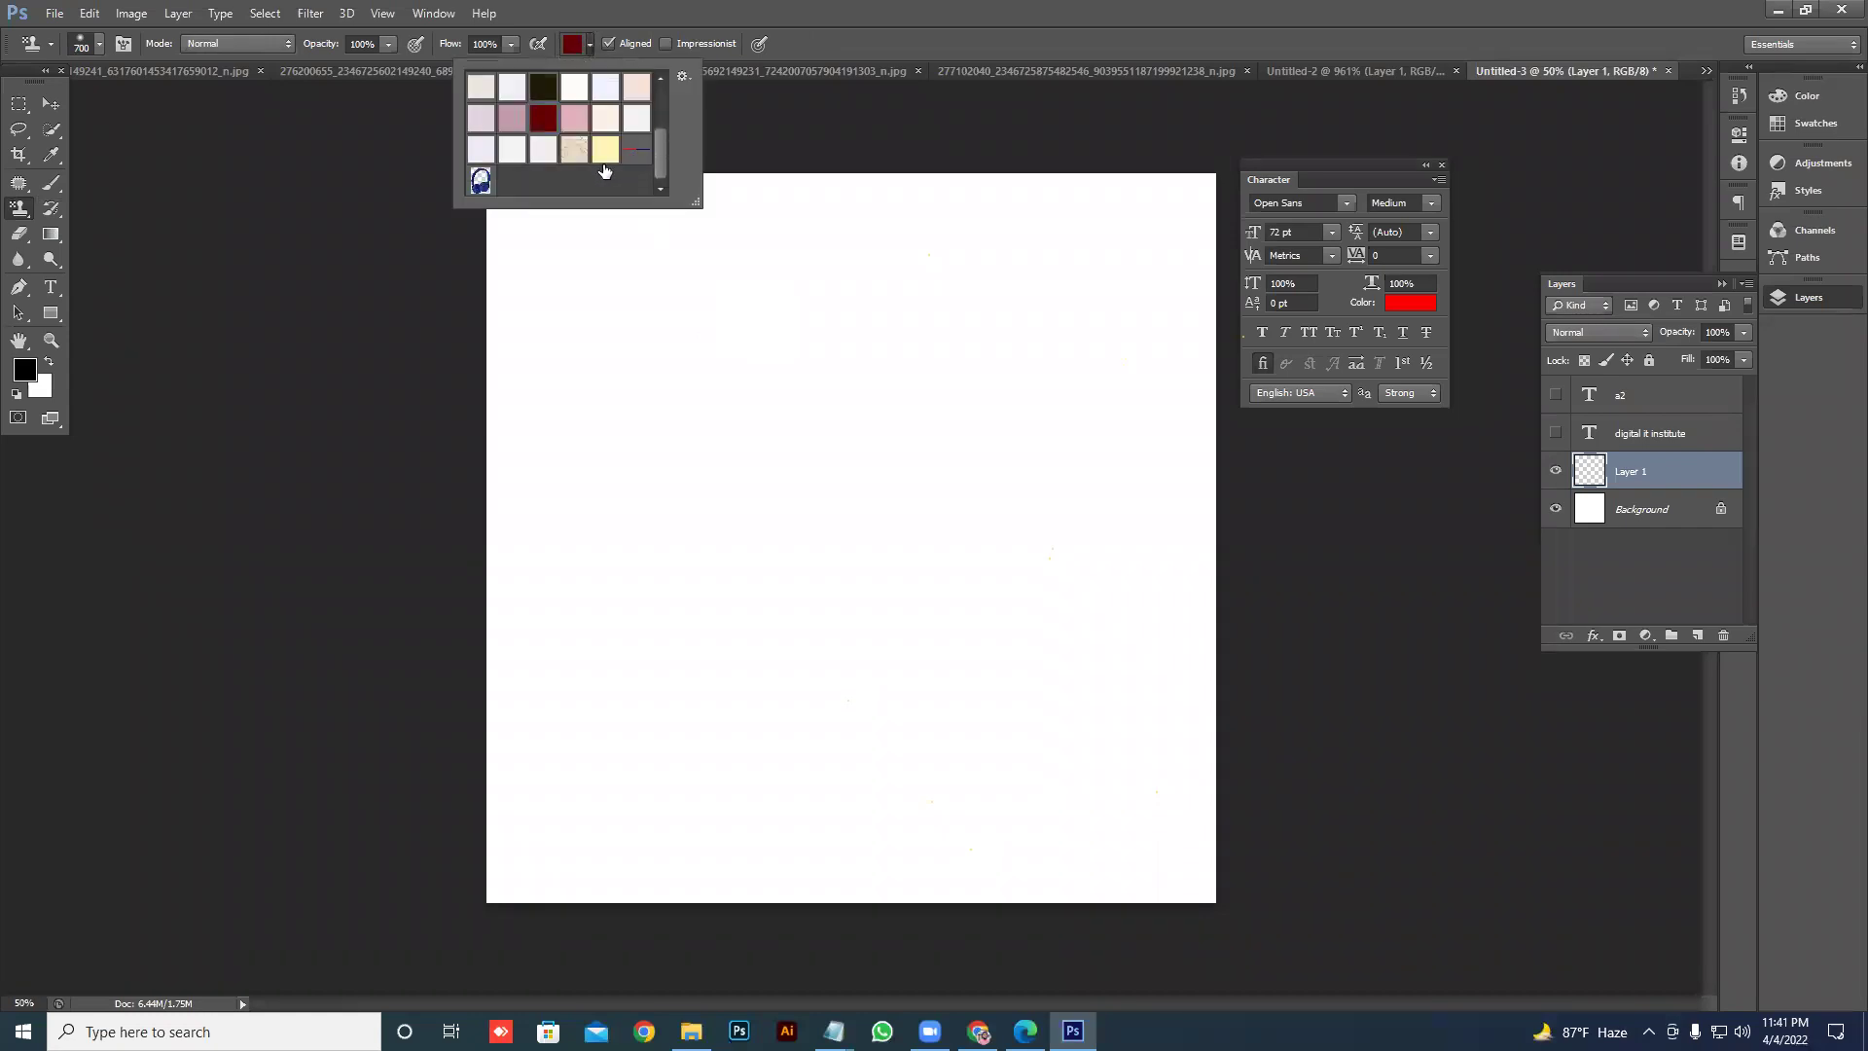
{"action": "left_click", "coordinate": [481, 181]}
{"action": "mouse_move", "coordinate": [942, 379]}
{"action": "left_mouse_down"}
{"action": "mouse_move", "coordinate": [625, 371]}
{"action": "mouse_move", "coordinate": [611, 641]}
{"action": "mouse_move", "coordinate": [717, 633]}
{"action": "left_mouse_up"}
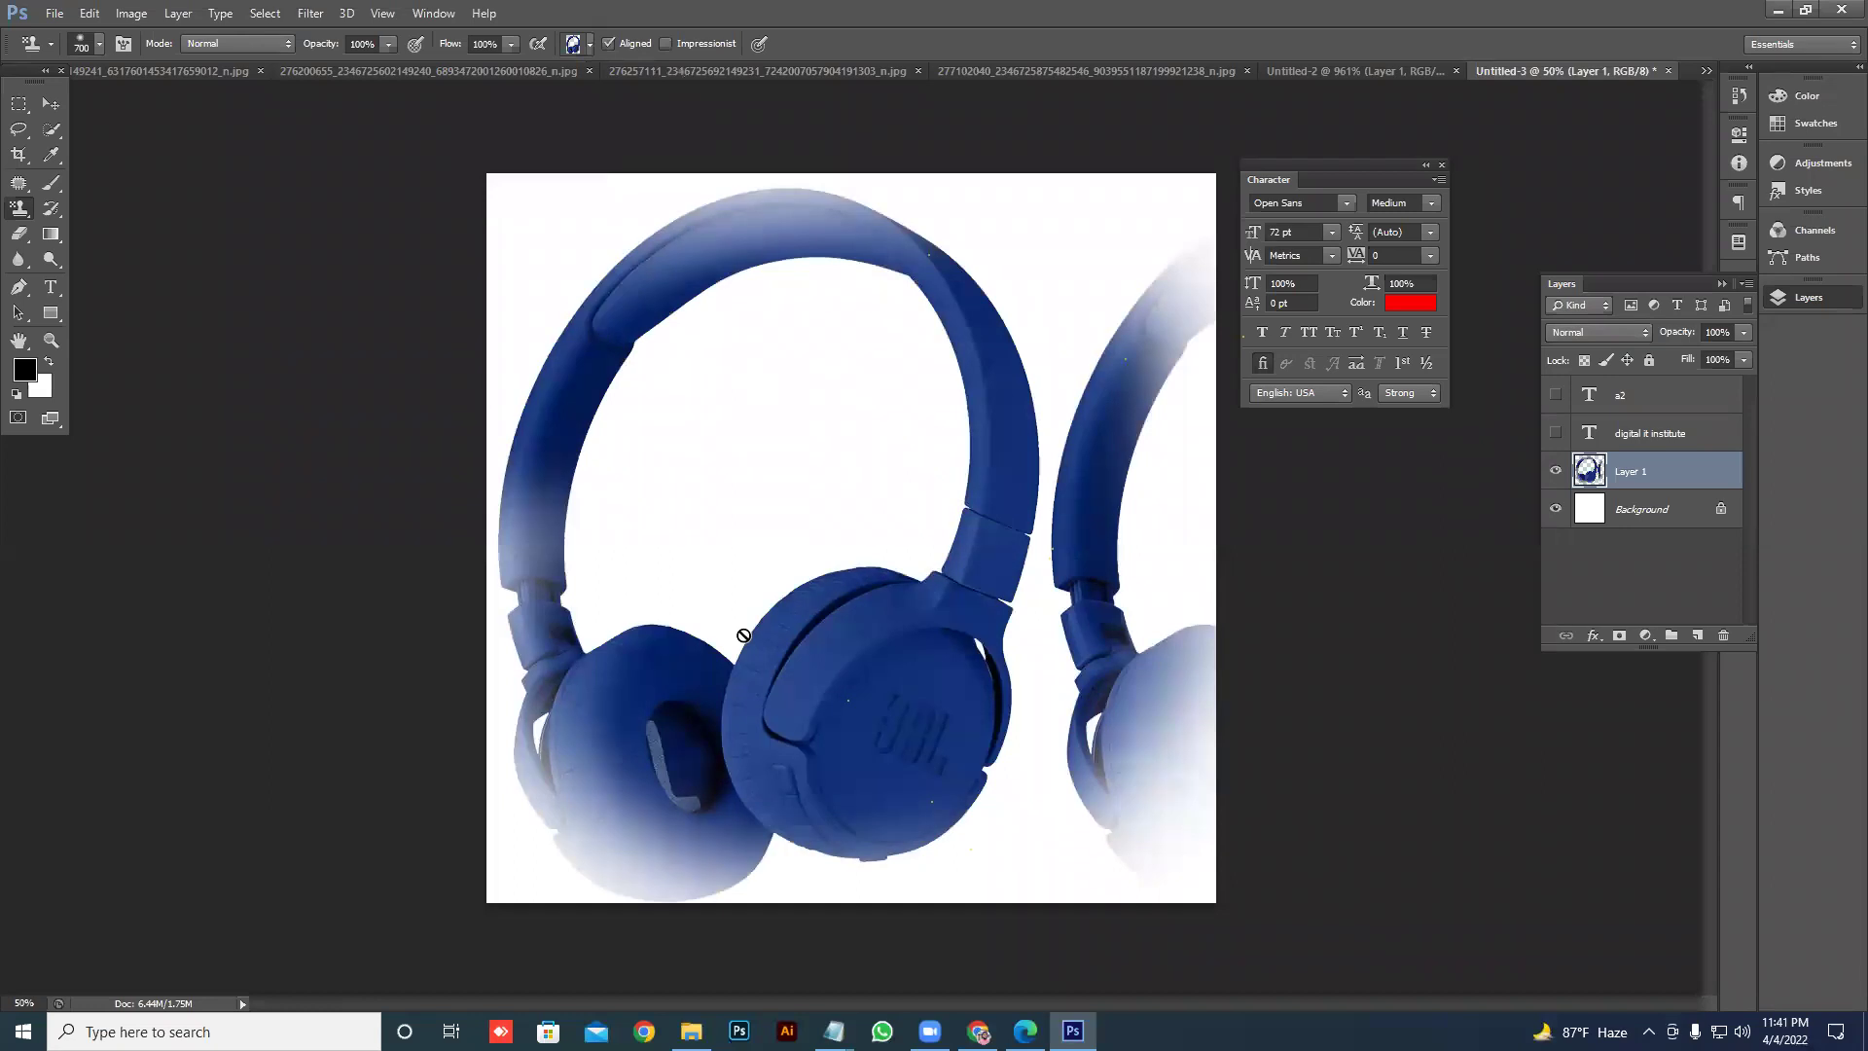
{"action": "key", "text": "ctrl+z"}
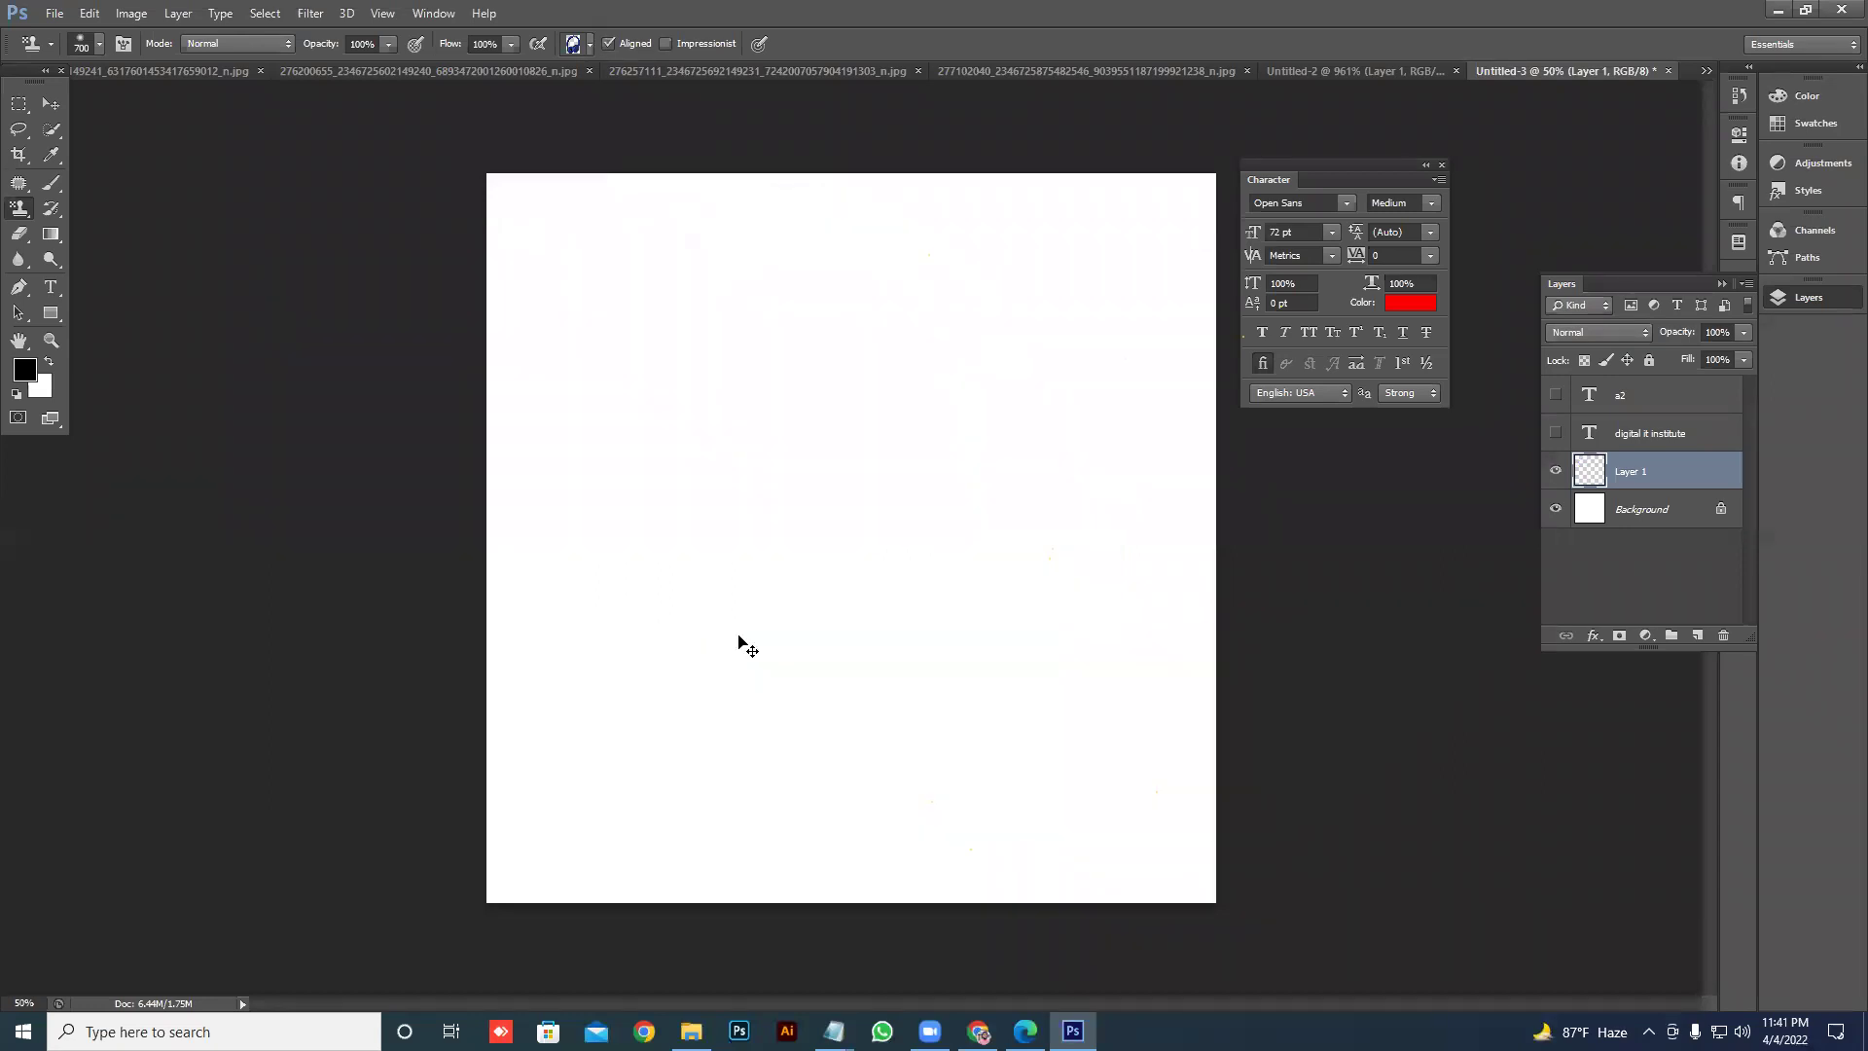
{"action": "left_click", "coordinate": [1645, 636]}
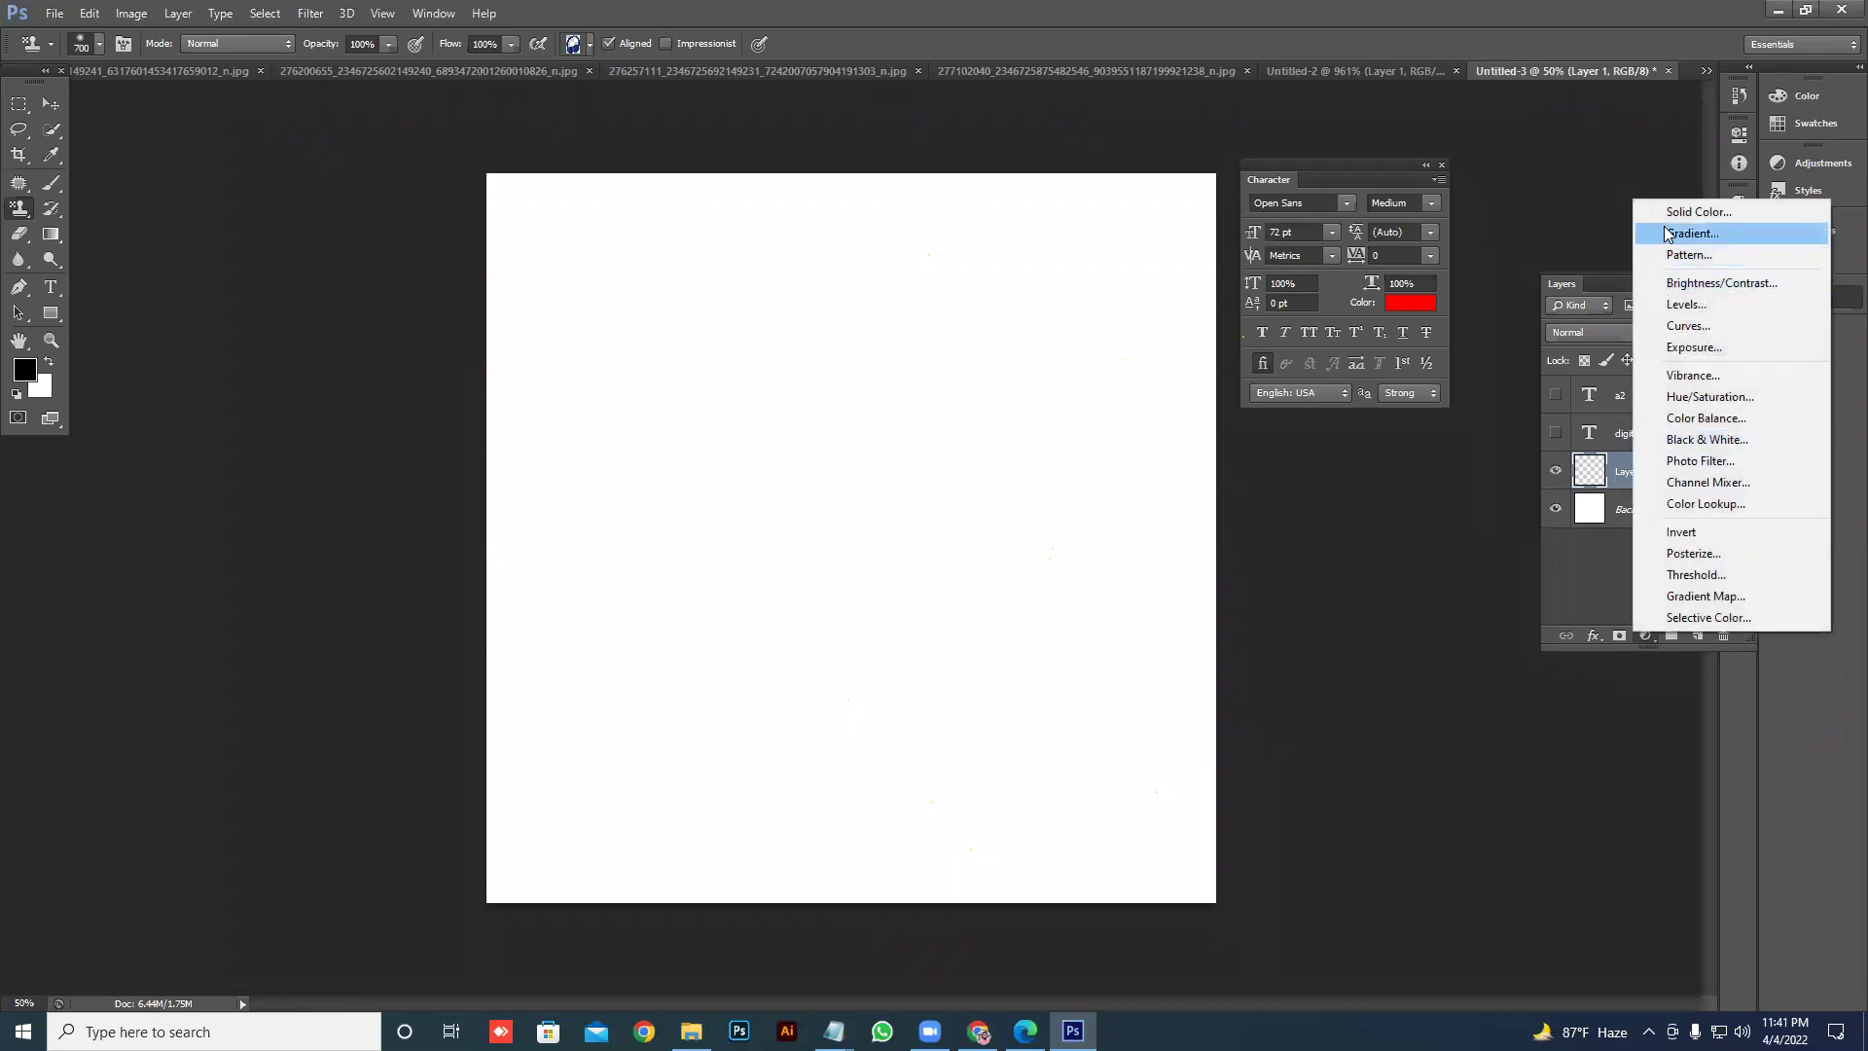
{"action": "left_click", "coordinate": [1697, 212]}
{"action": "type", "text": "ff0000"}
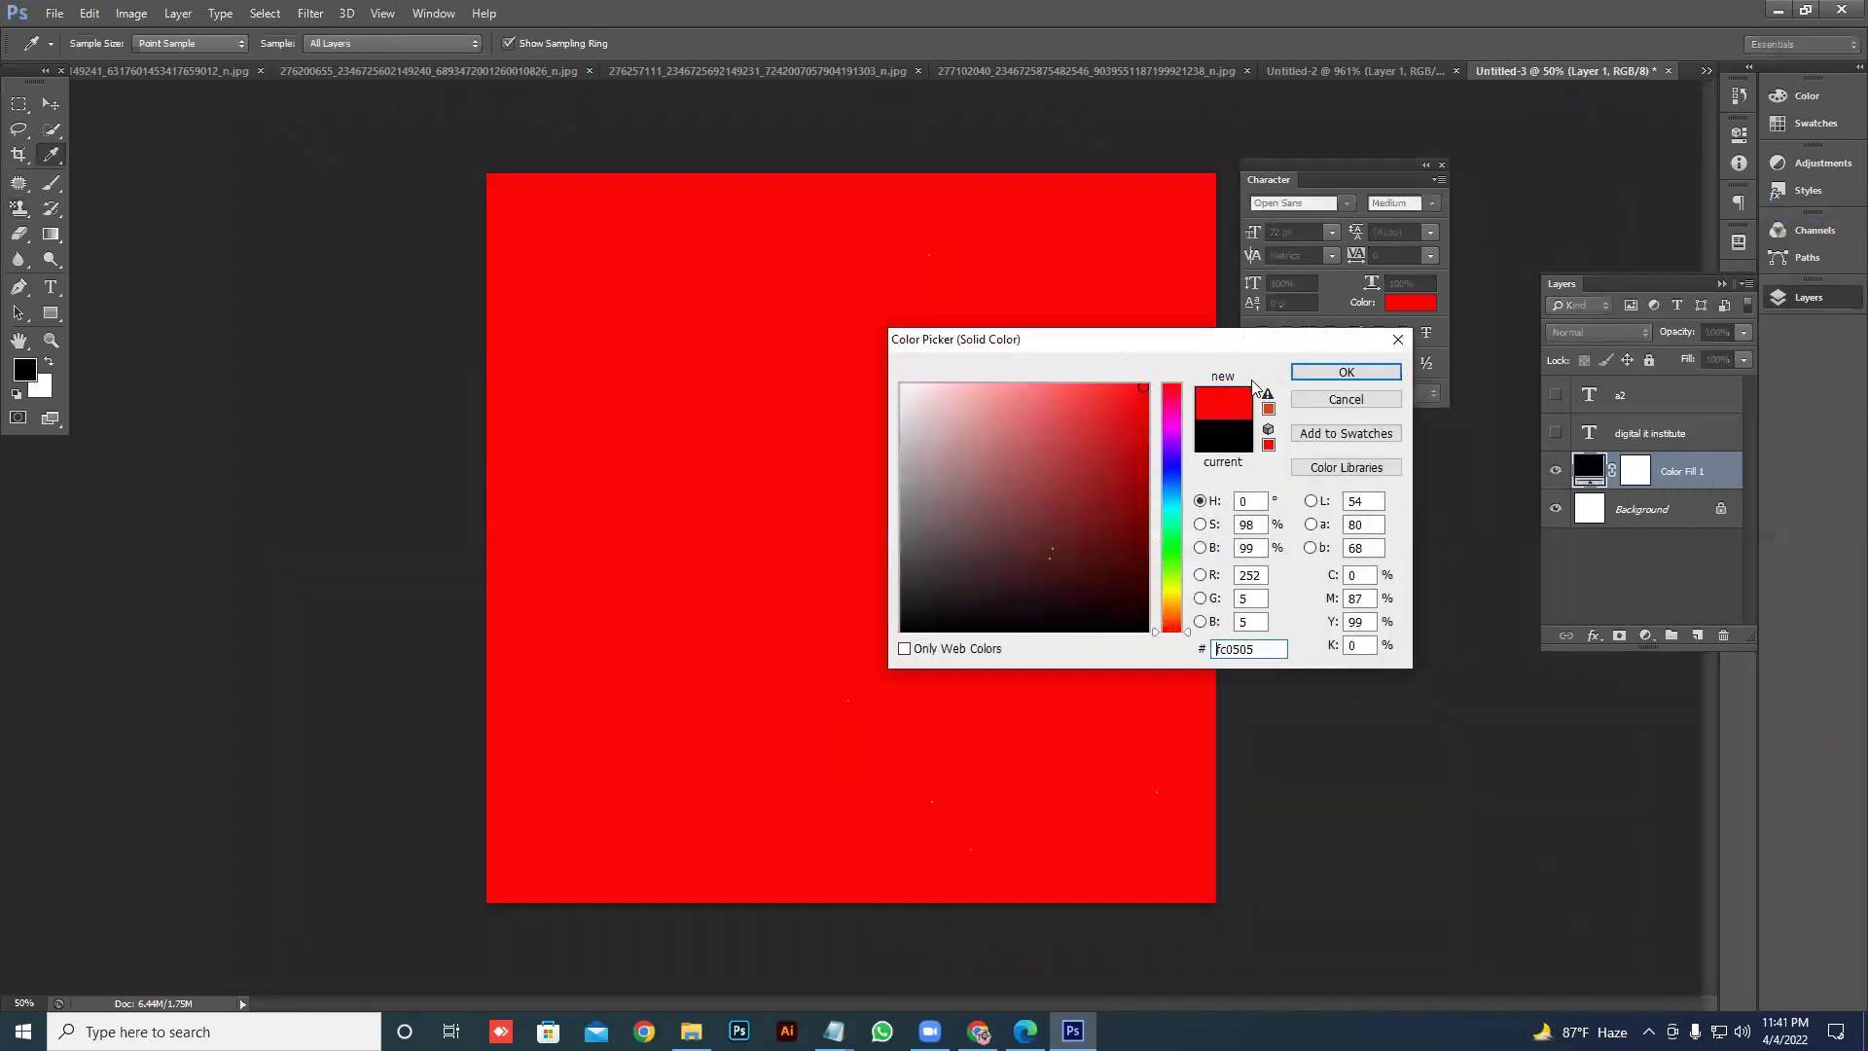
{"action": "left_click", "coordinate": [1309, 376]}
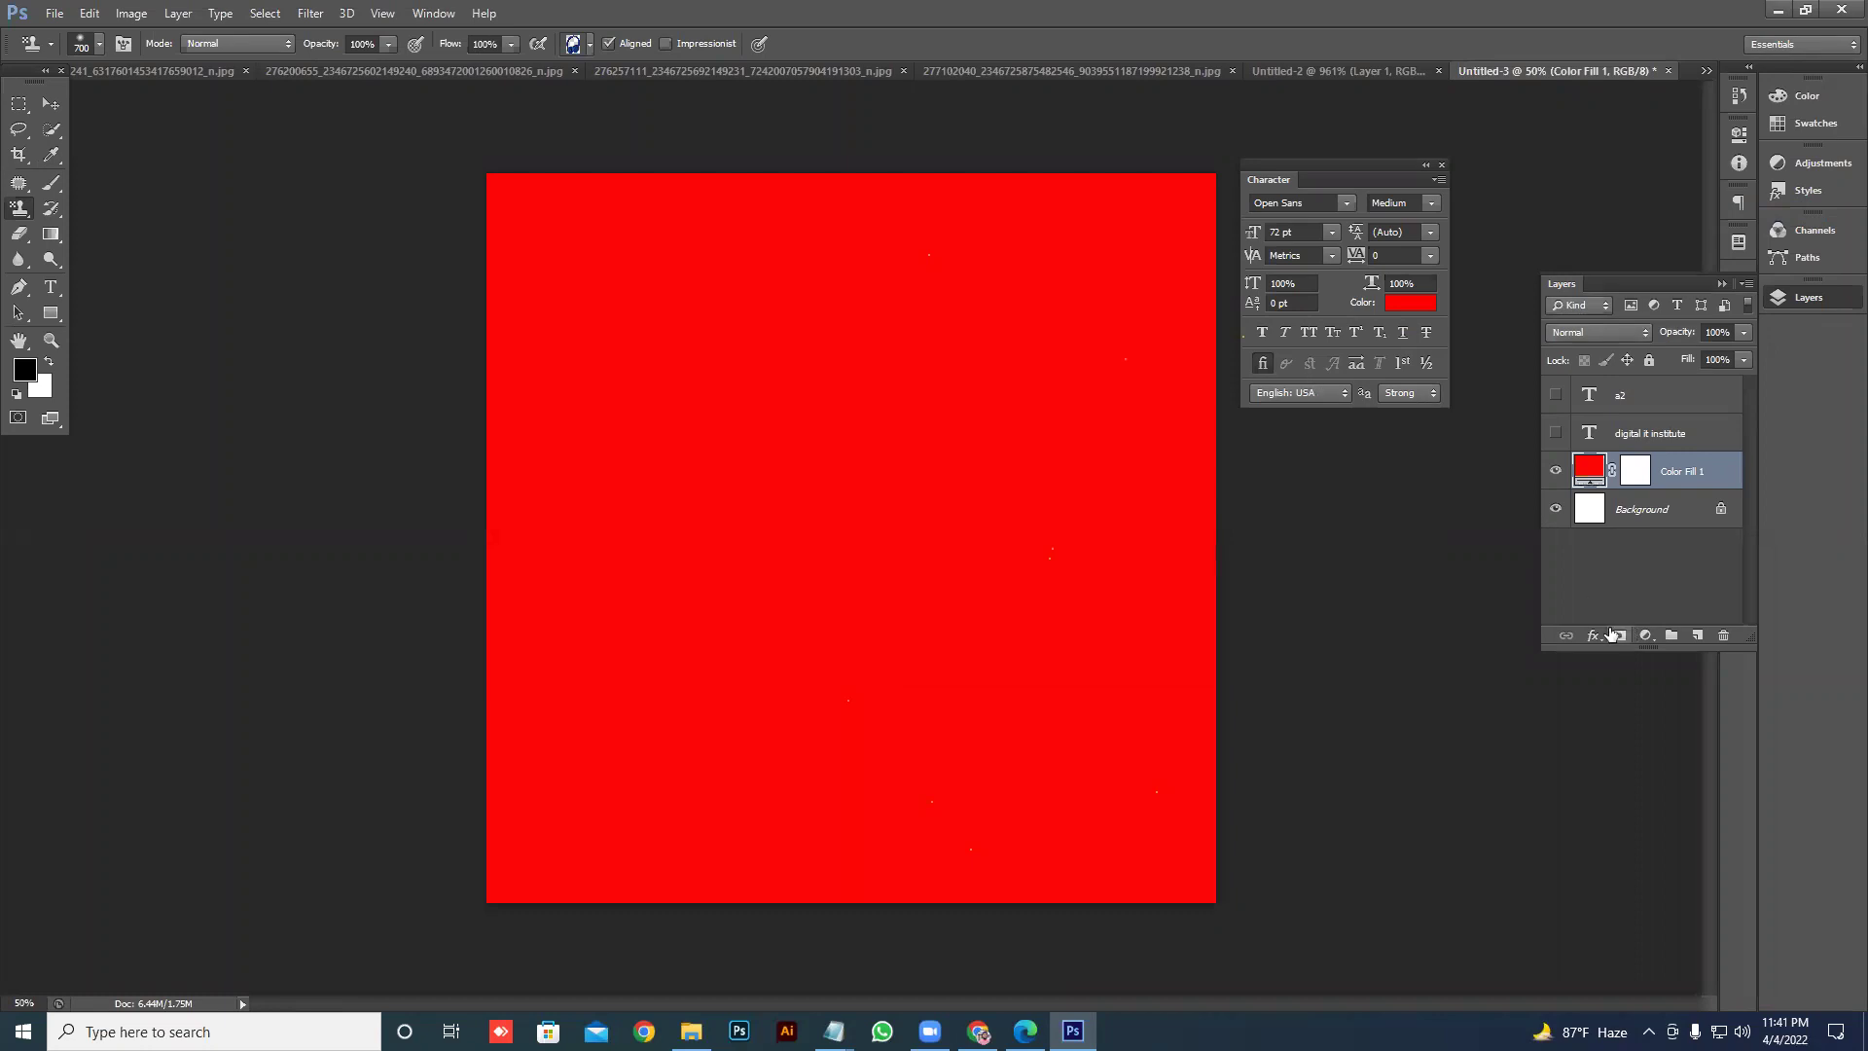
{"action": "key", "text": "ctrl+z"}
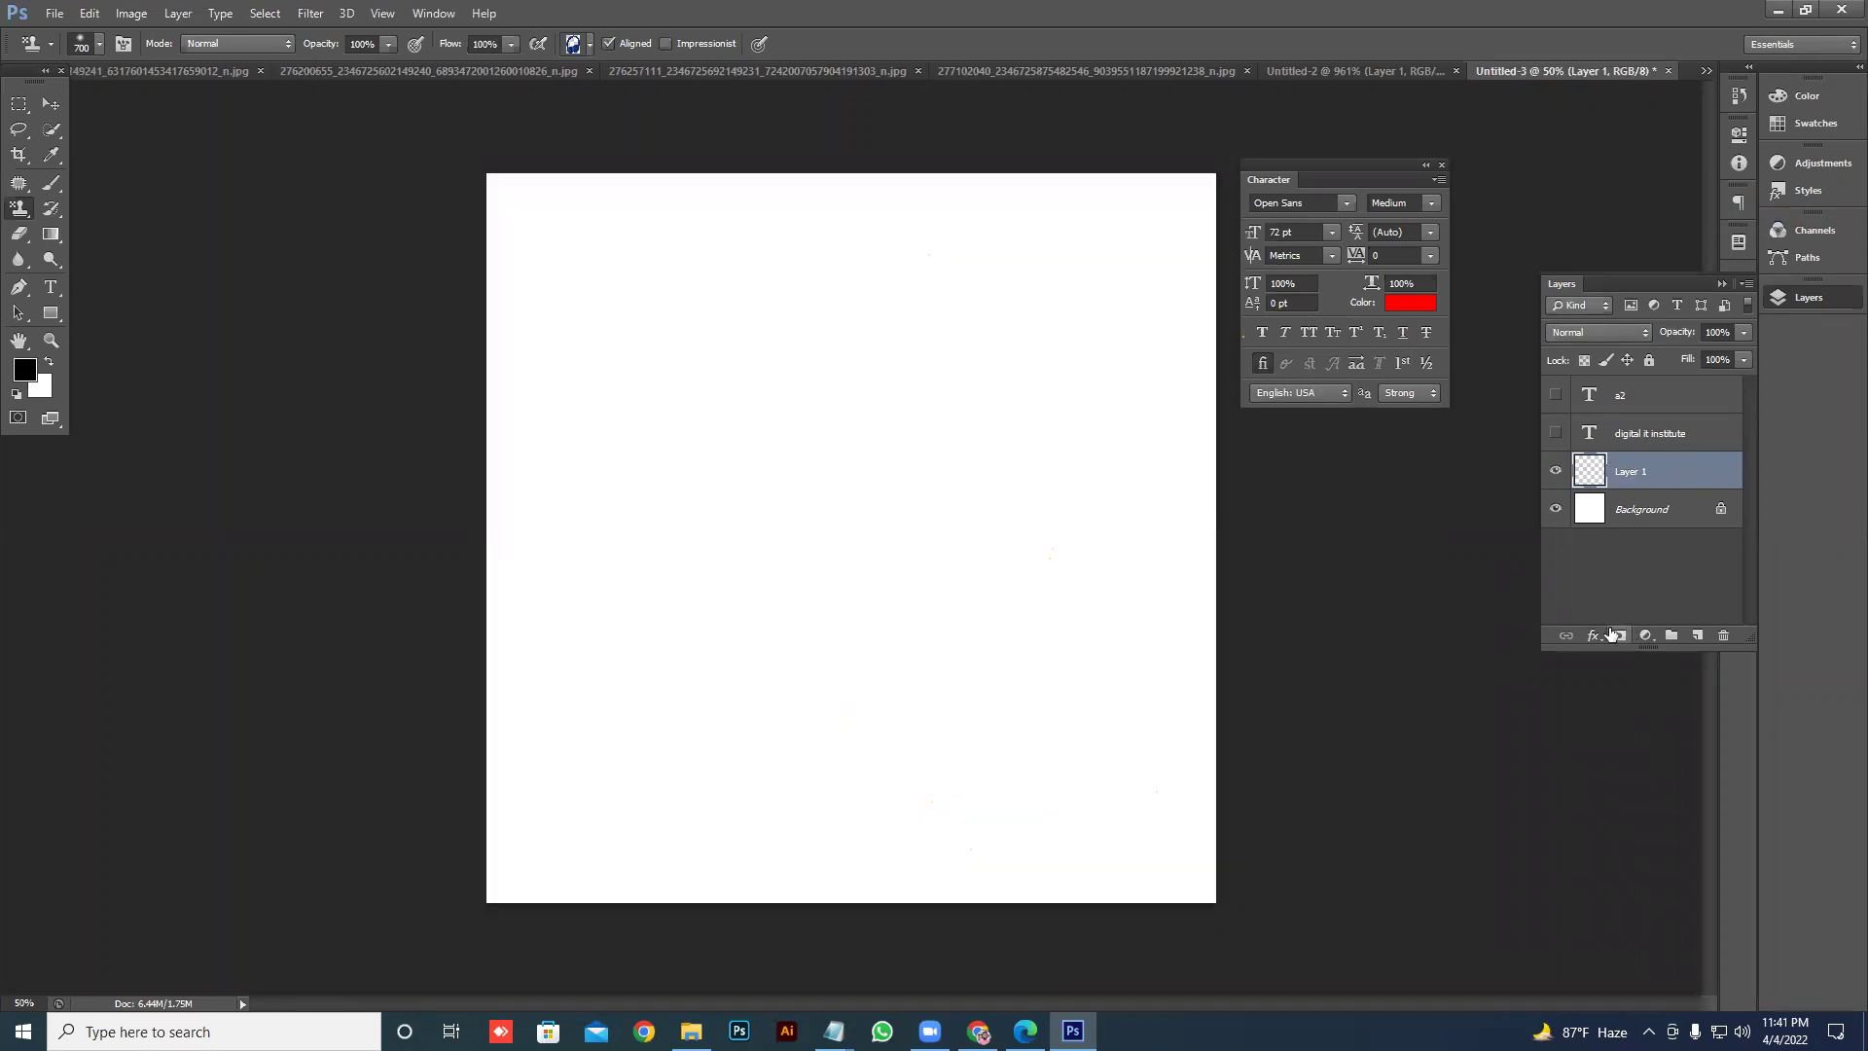
- Add a Pattern Fill layer tiling the headphones at 8% scale
{"action": "left_click", "coordinate": [1646, 635]}
{"action": "left_click", "coordinate": [1684, 257]}
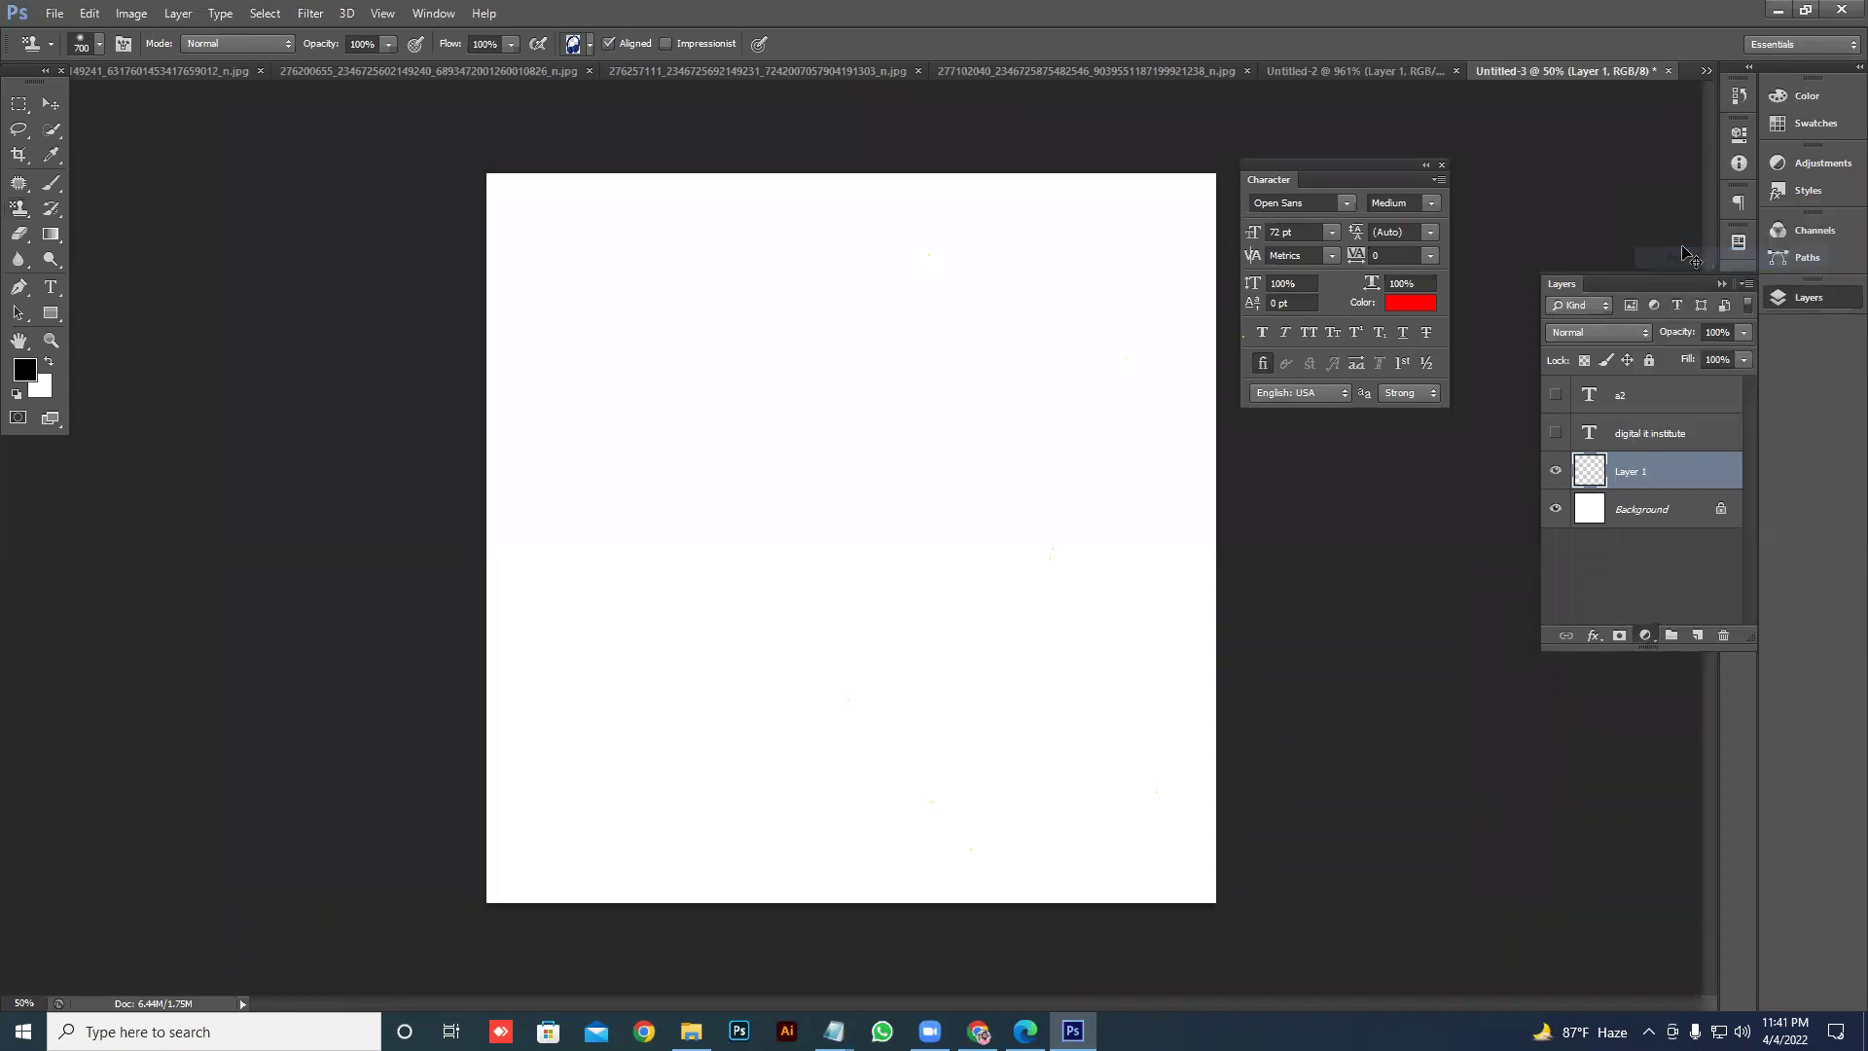
{"action": "mouse_move", "coordinate": [880, 341]}
{"action": "left_mouse_down"}
{"action": "mouse_move", "coordinate": [854, 342]}
{"action": "mouse_move", "coordinate": [880, 337]}
{"action": "left_mouse_up"}
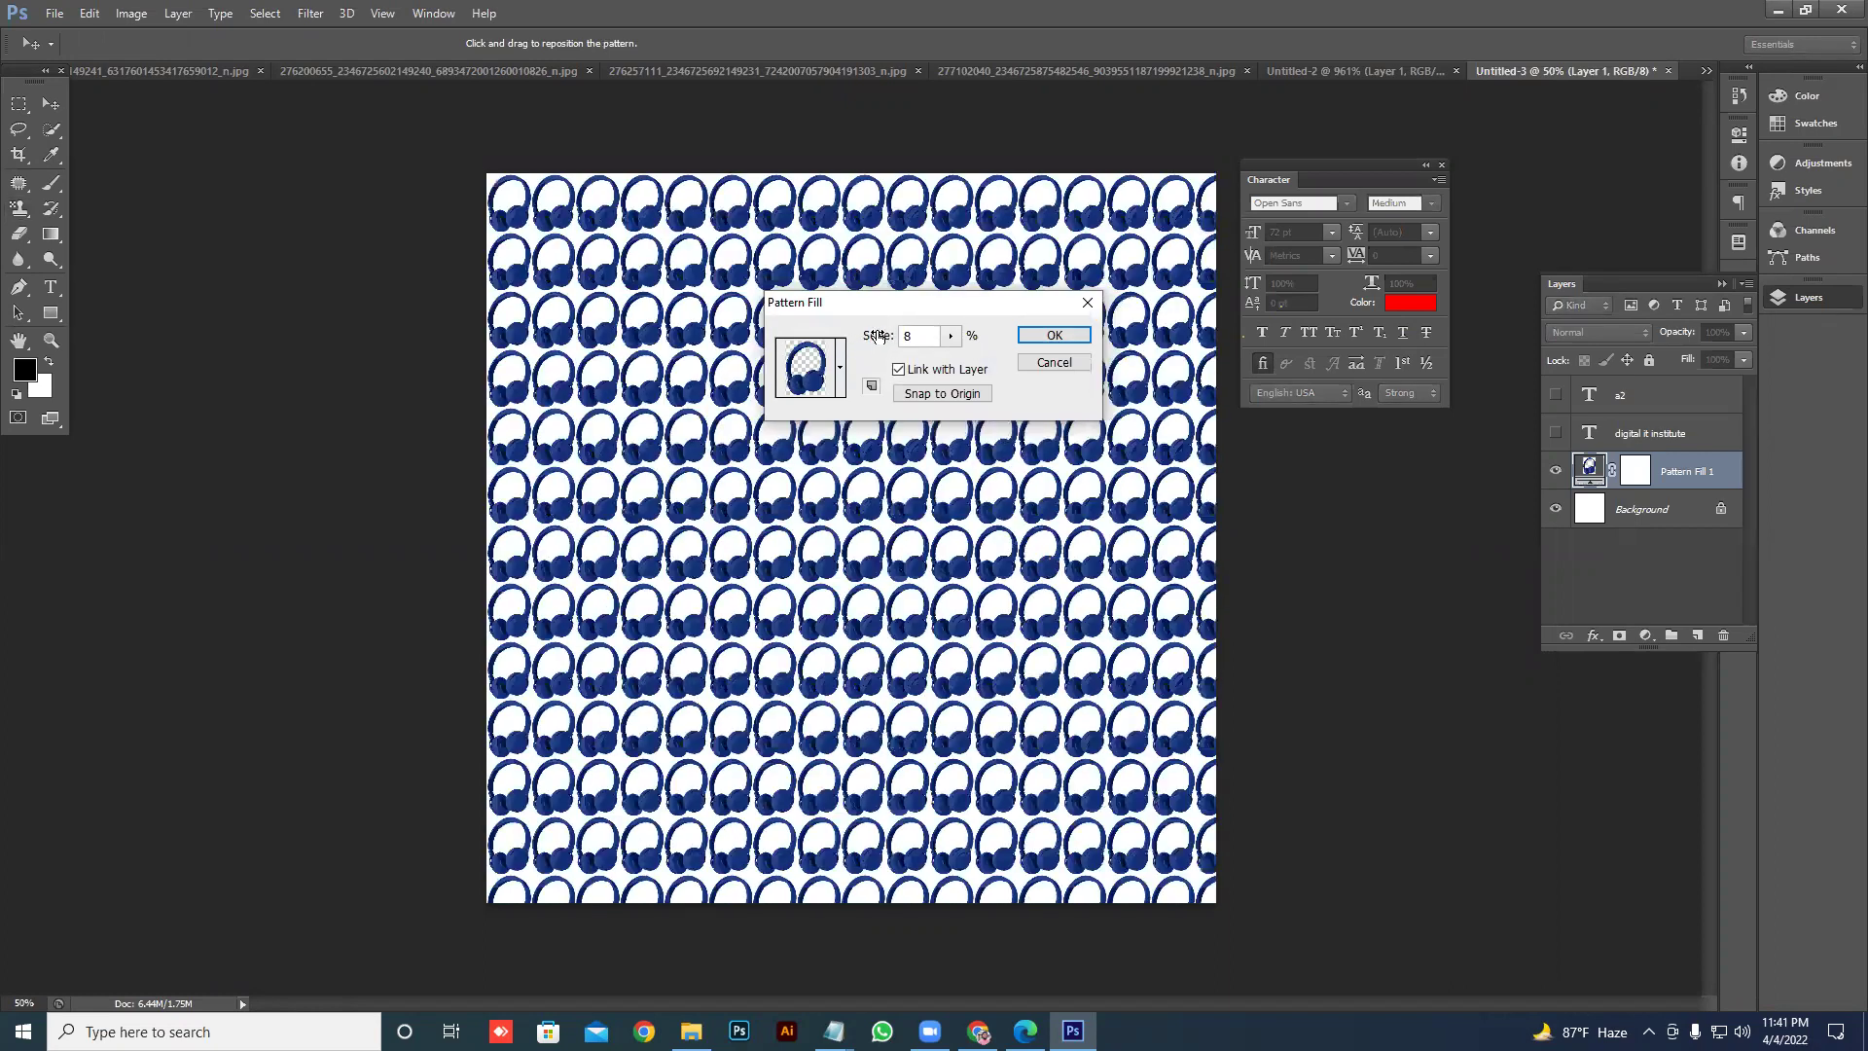
{"action": "left_click", "coordinate": [1044, 339]}
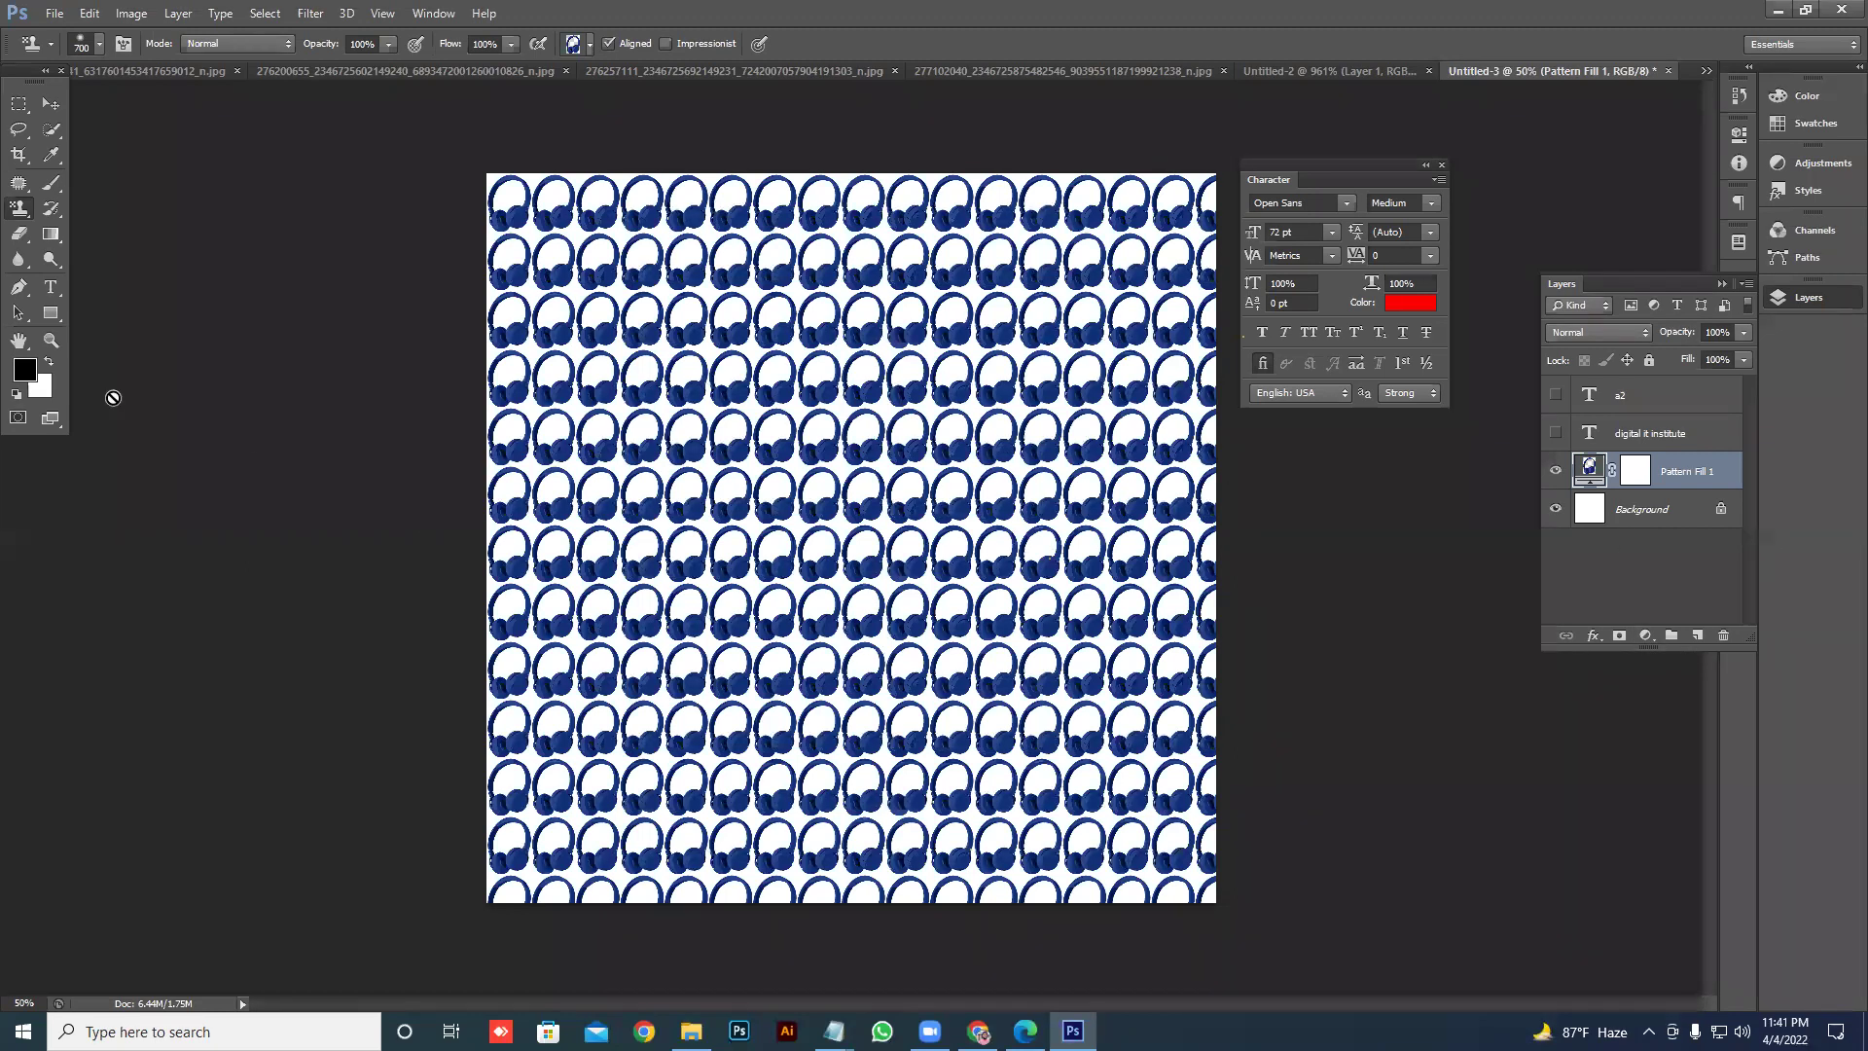
{"action": "left_click", "coordinate": [19, 103]}
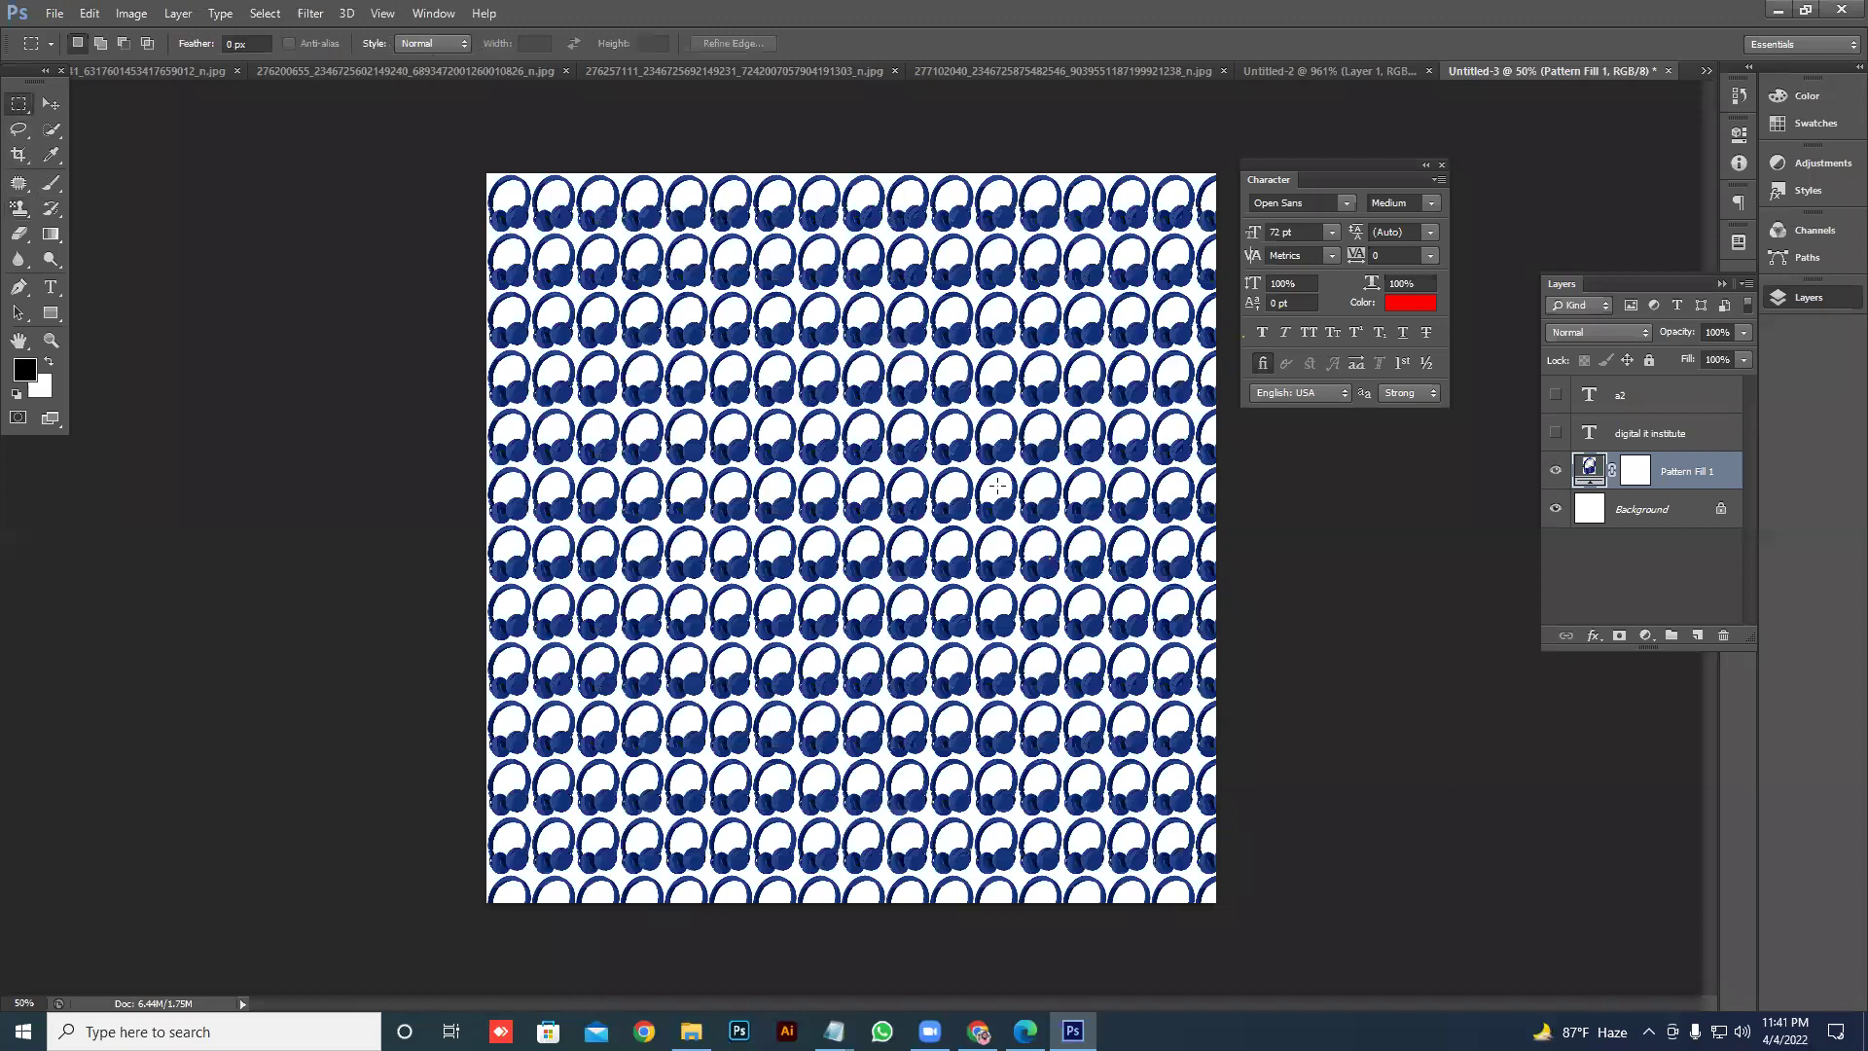
- Select an upper-right rectangle, hide the pattern fill, and fill it with red ff0000
{"action": "left_click_drag", "start_coordinate": [770, 381], "coordinate": [1124, 537]}
{"action": "left_click", "coordinate": [1696, 634]}
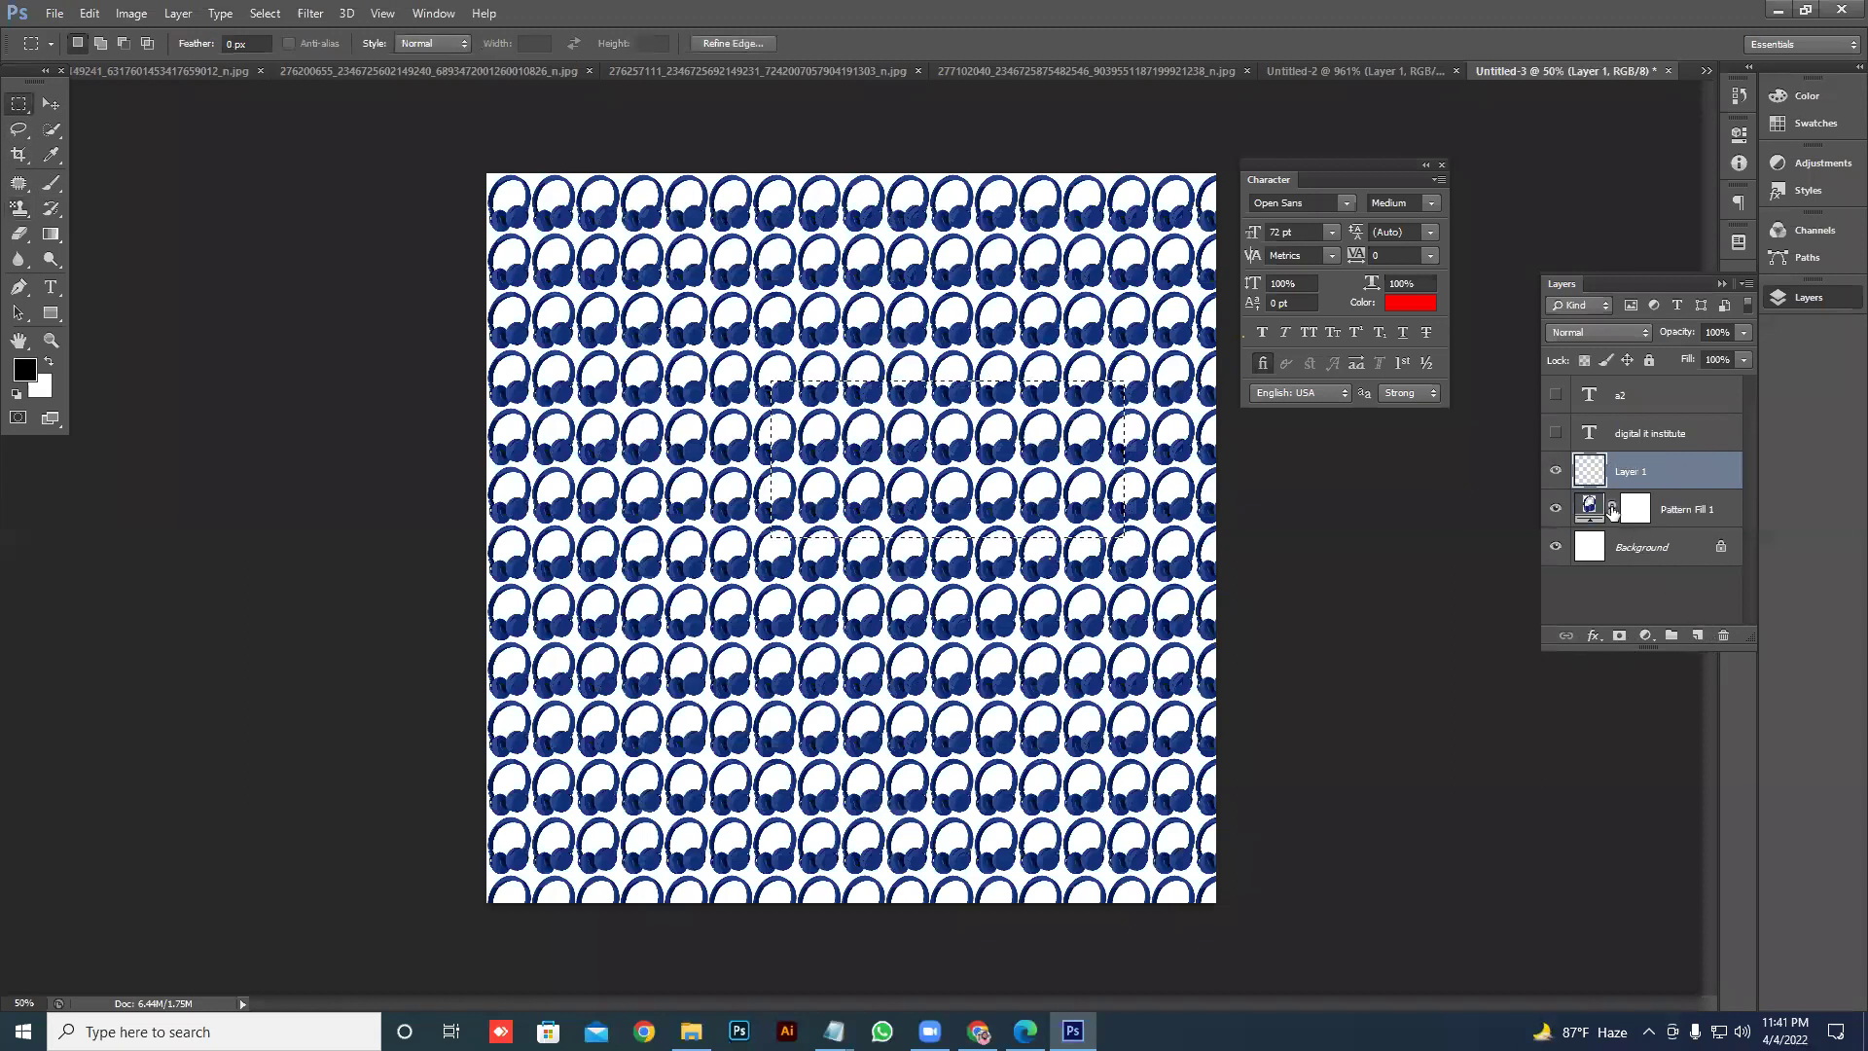
{"action": "left_click", "coordinate": [1555, 508]}
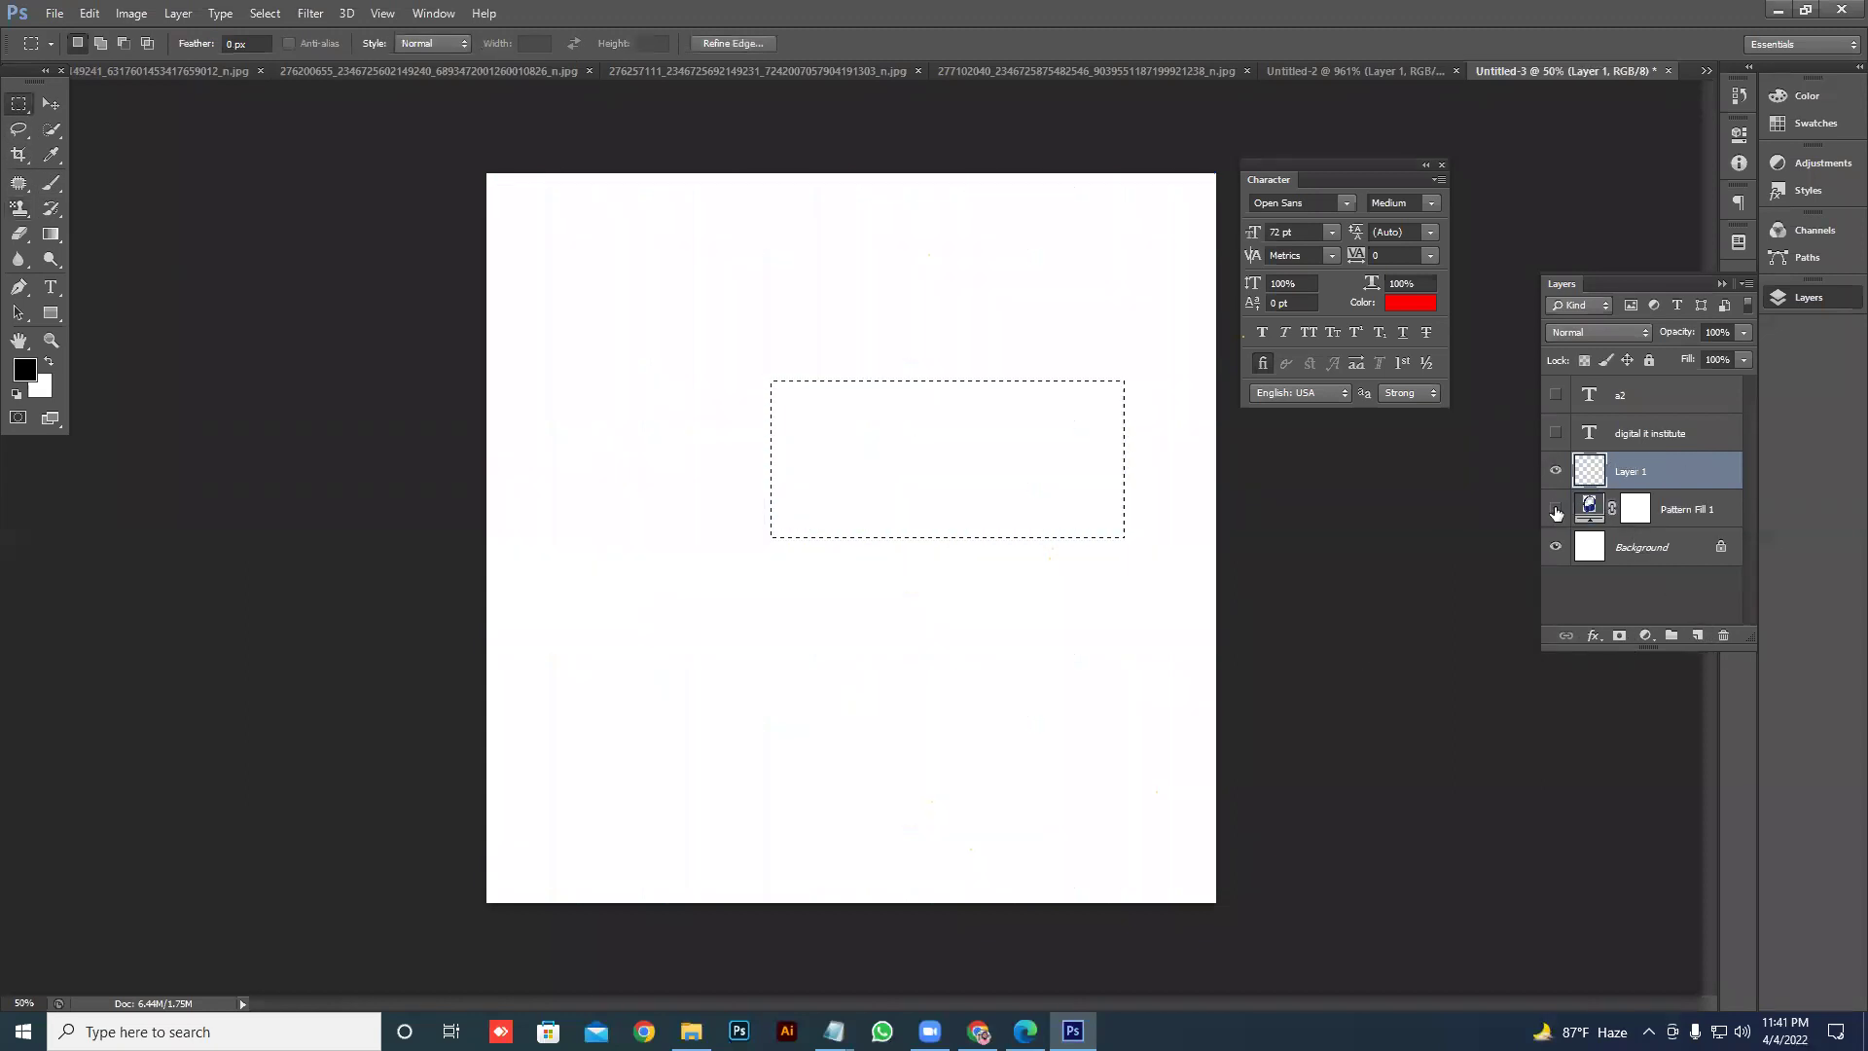
{"action": "left_click", "coordinate": [1646, 634]}
{"action": "left_click", "coordinate": [1693, 216]}
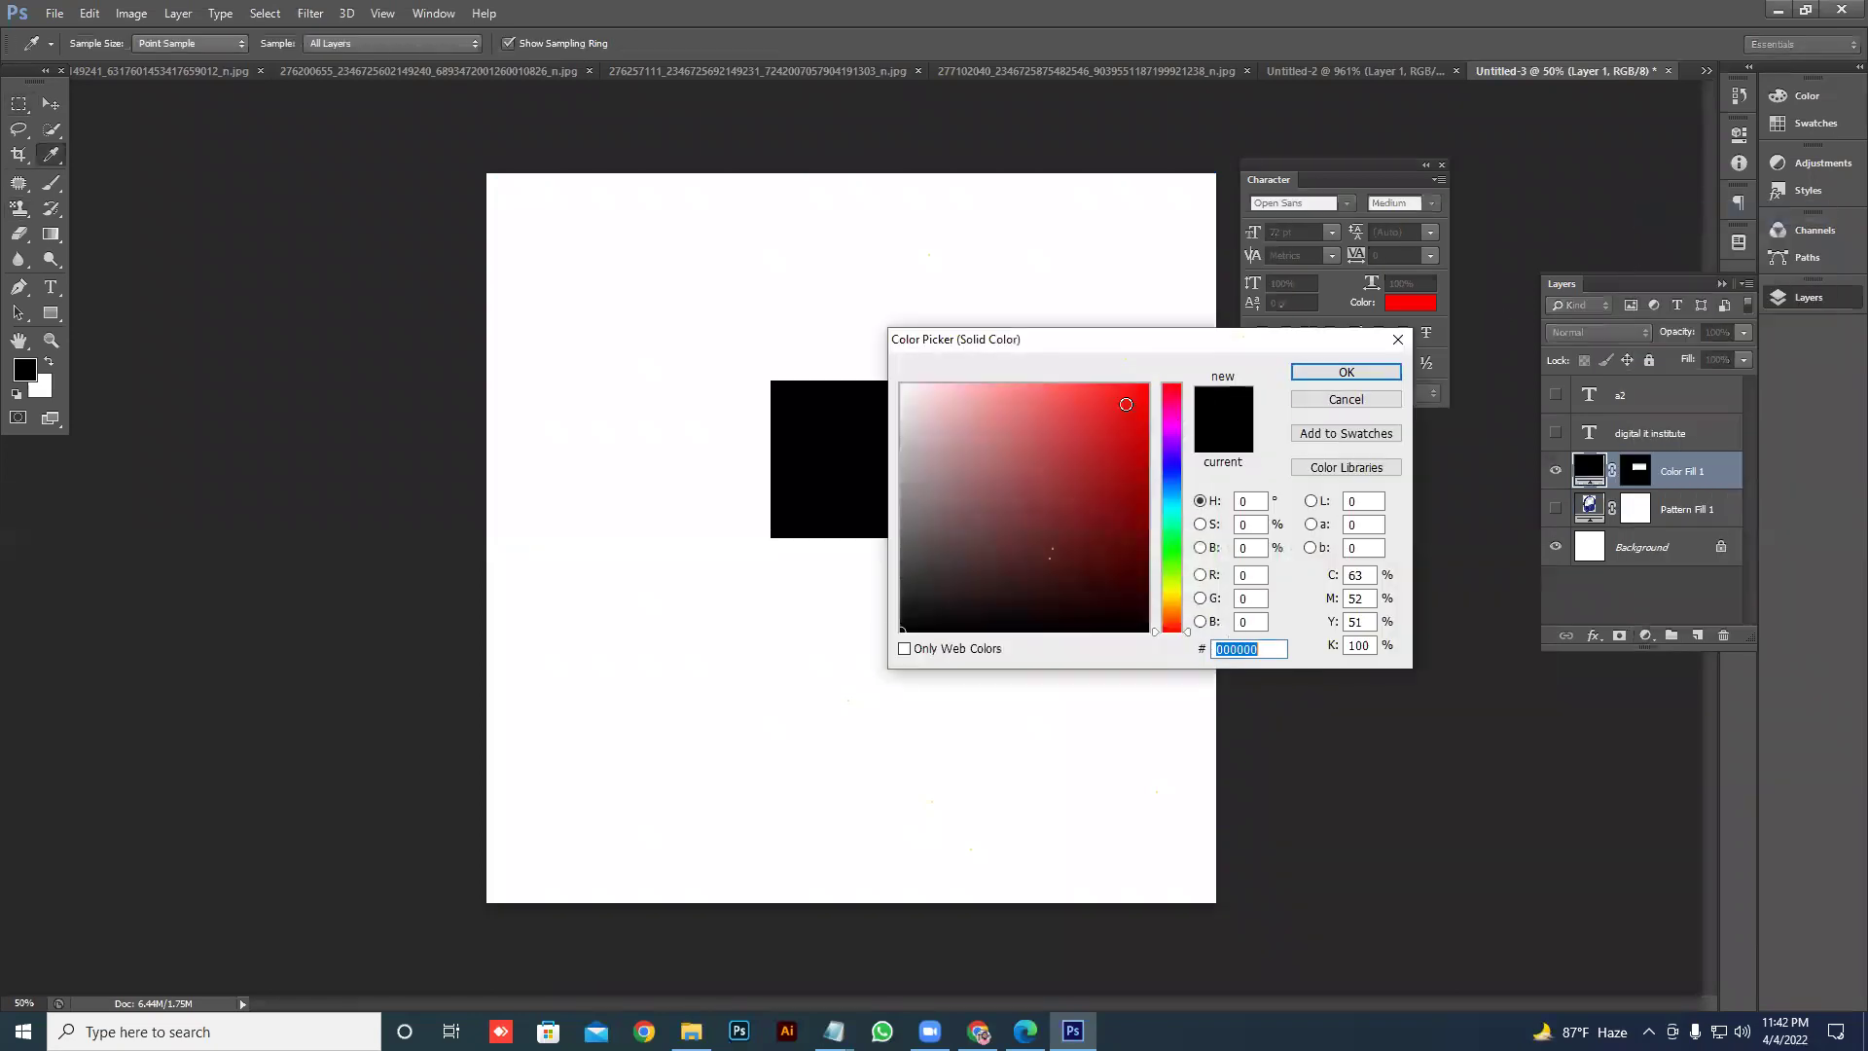
{"action": "type", "text": "ff0000"}
{"action": "left_click", "coordinate": [1329, 373]}
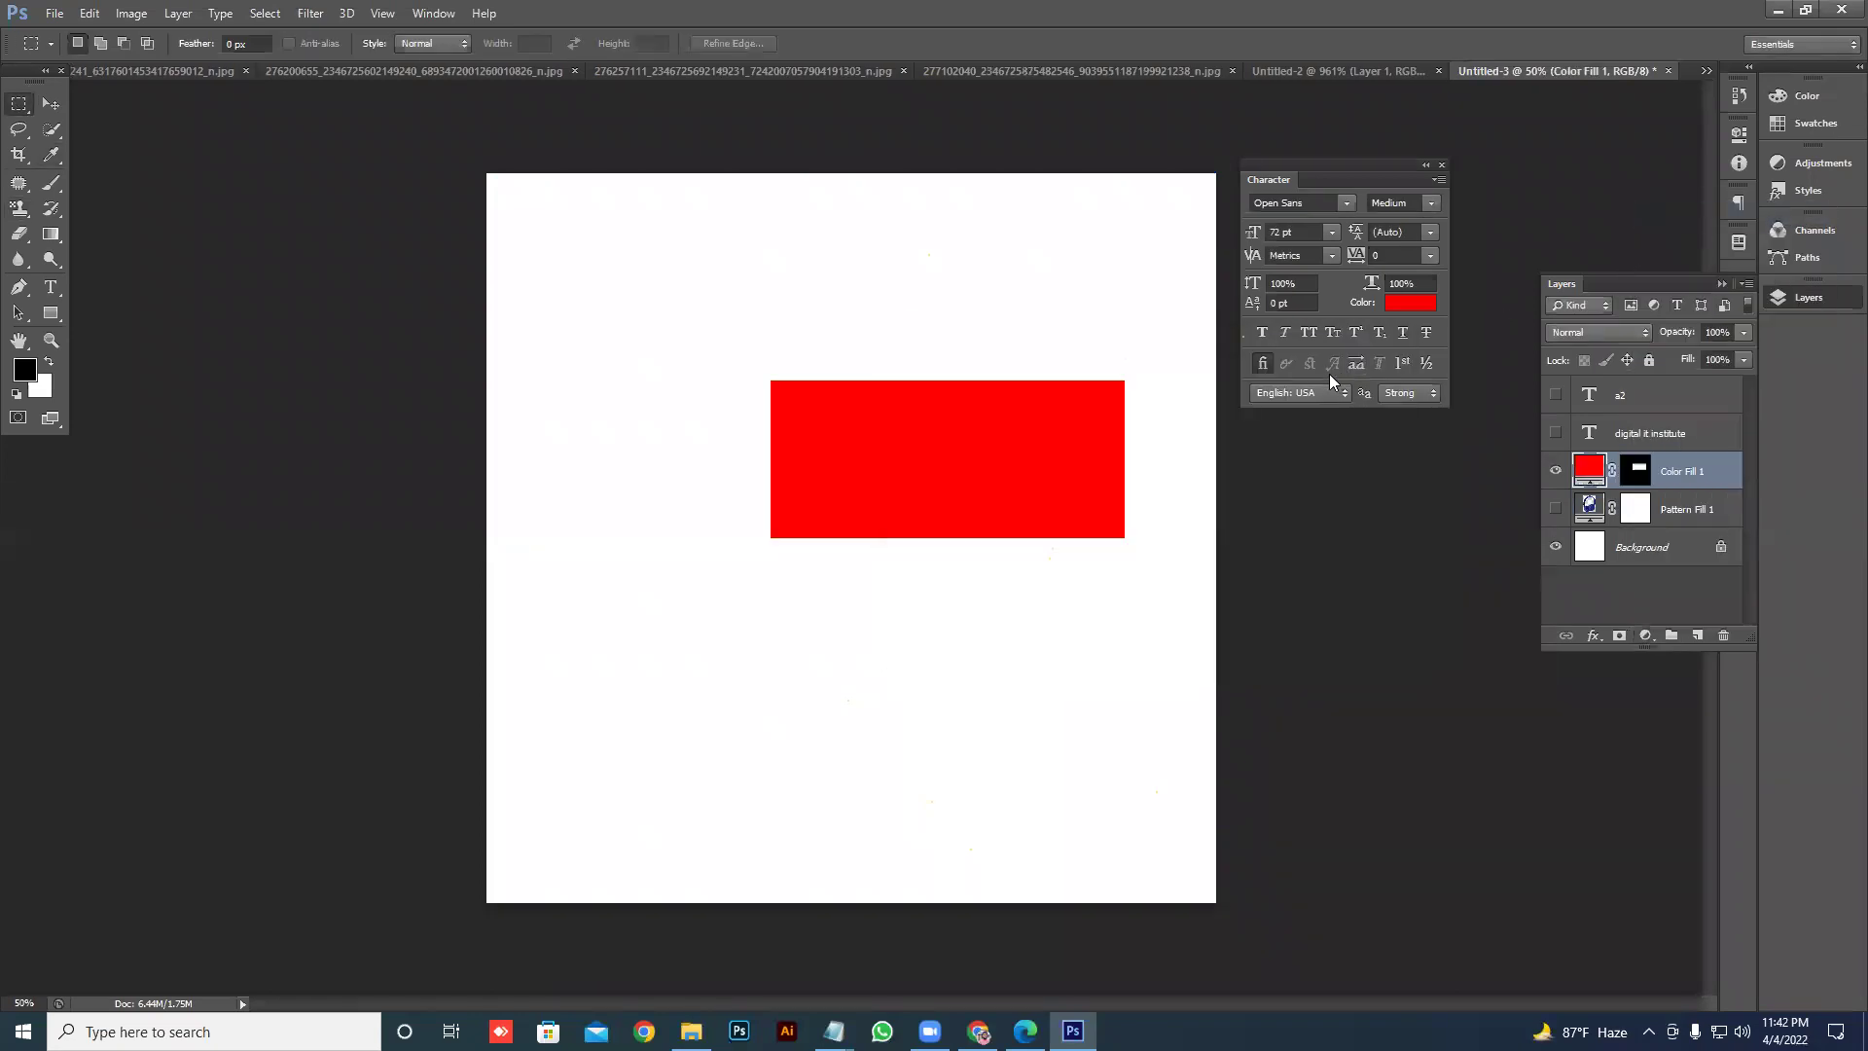
- Change the Color Fill 1 colour to blue 1800ff
{"action": "double_click", "coordinate": [1592, 474]}
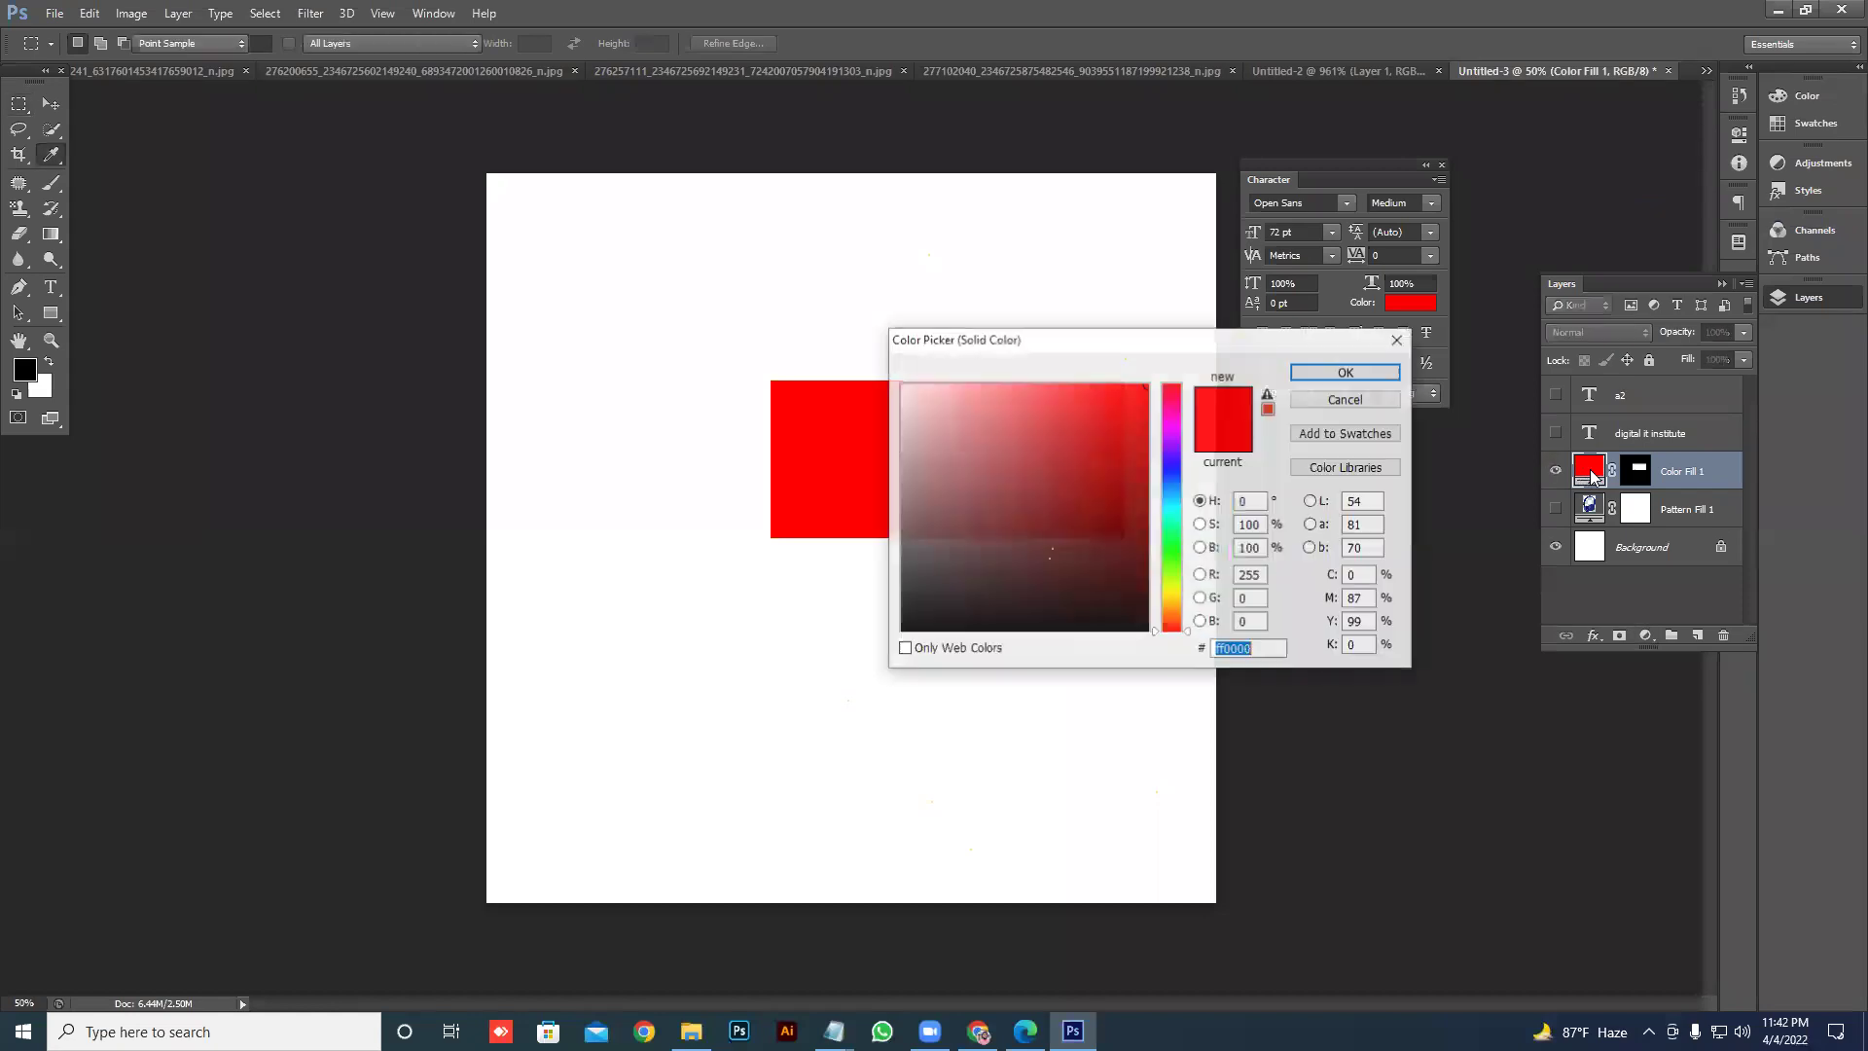
{"action": "left_click", "coordinate": [1174, 463]}
{"action": "left_click_drag", "start_coordinate": [1172, 345], "coordinate": [1362, 503]}
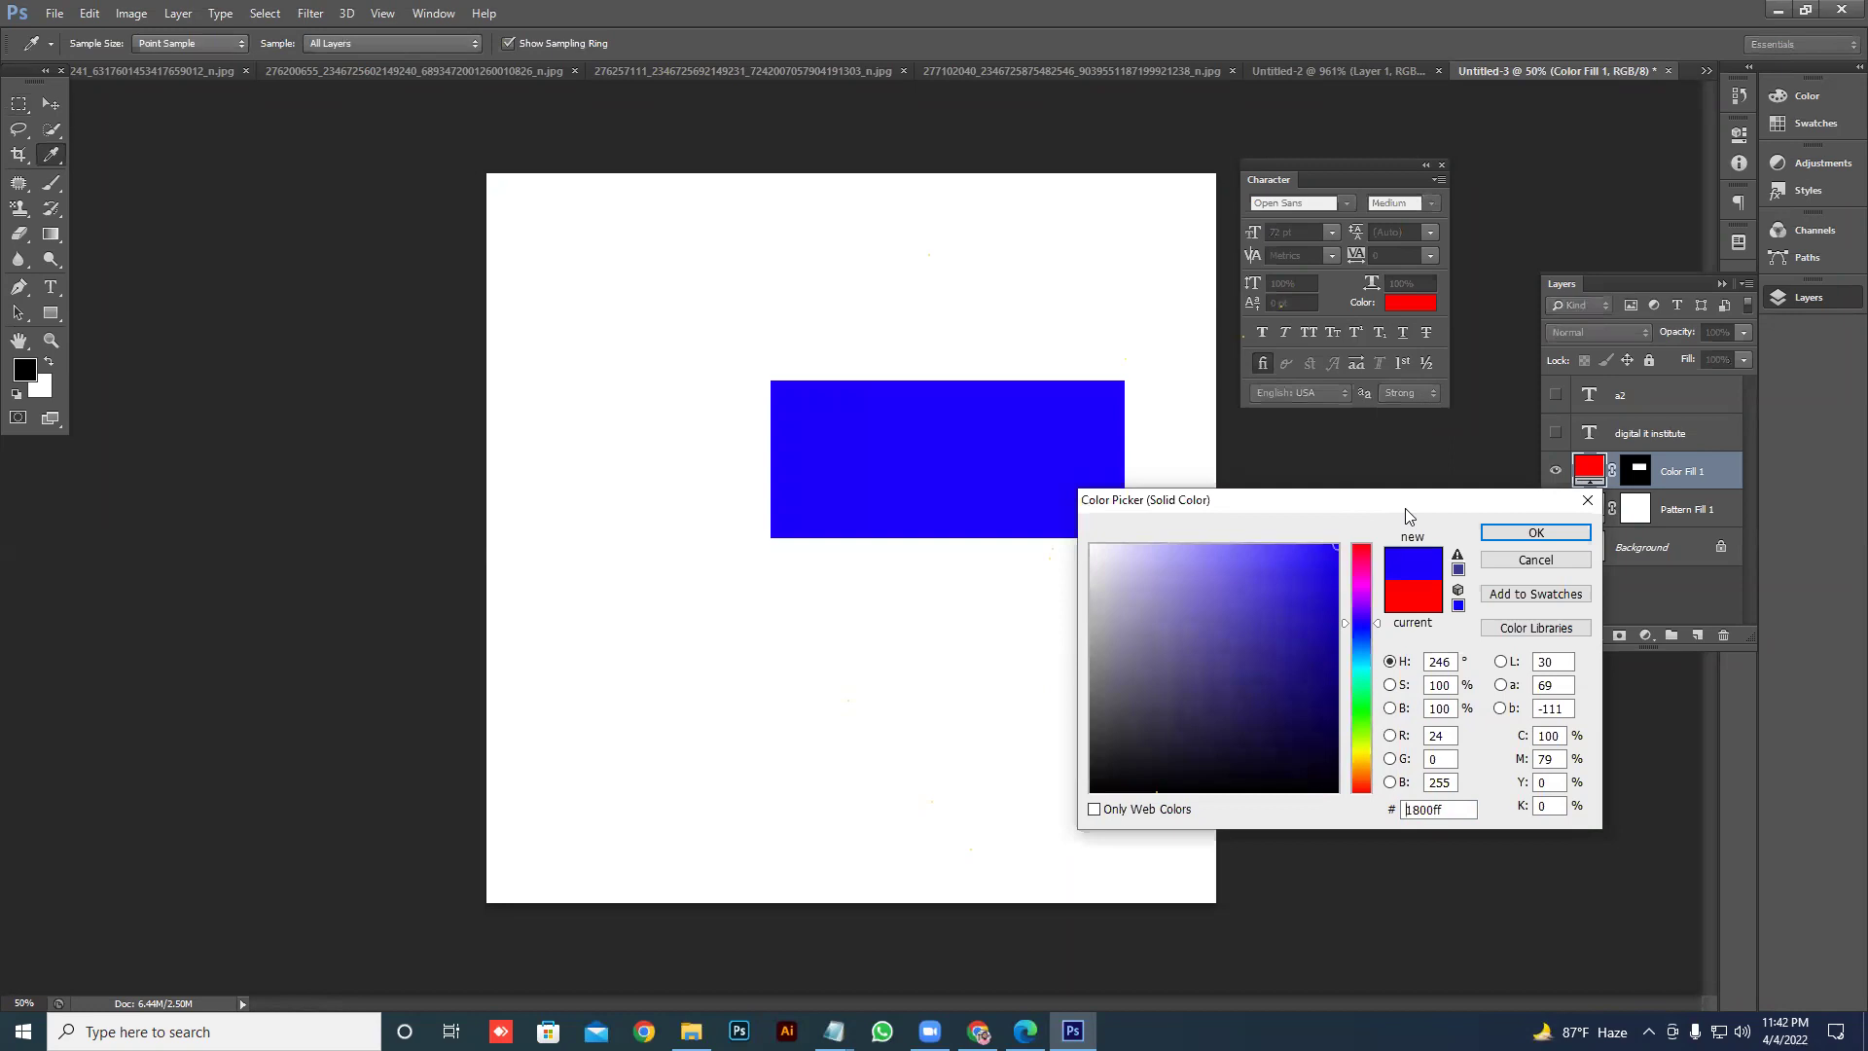
{"action": "left_click", "coordinate": [1538, 530]}
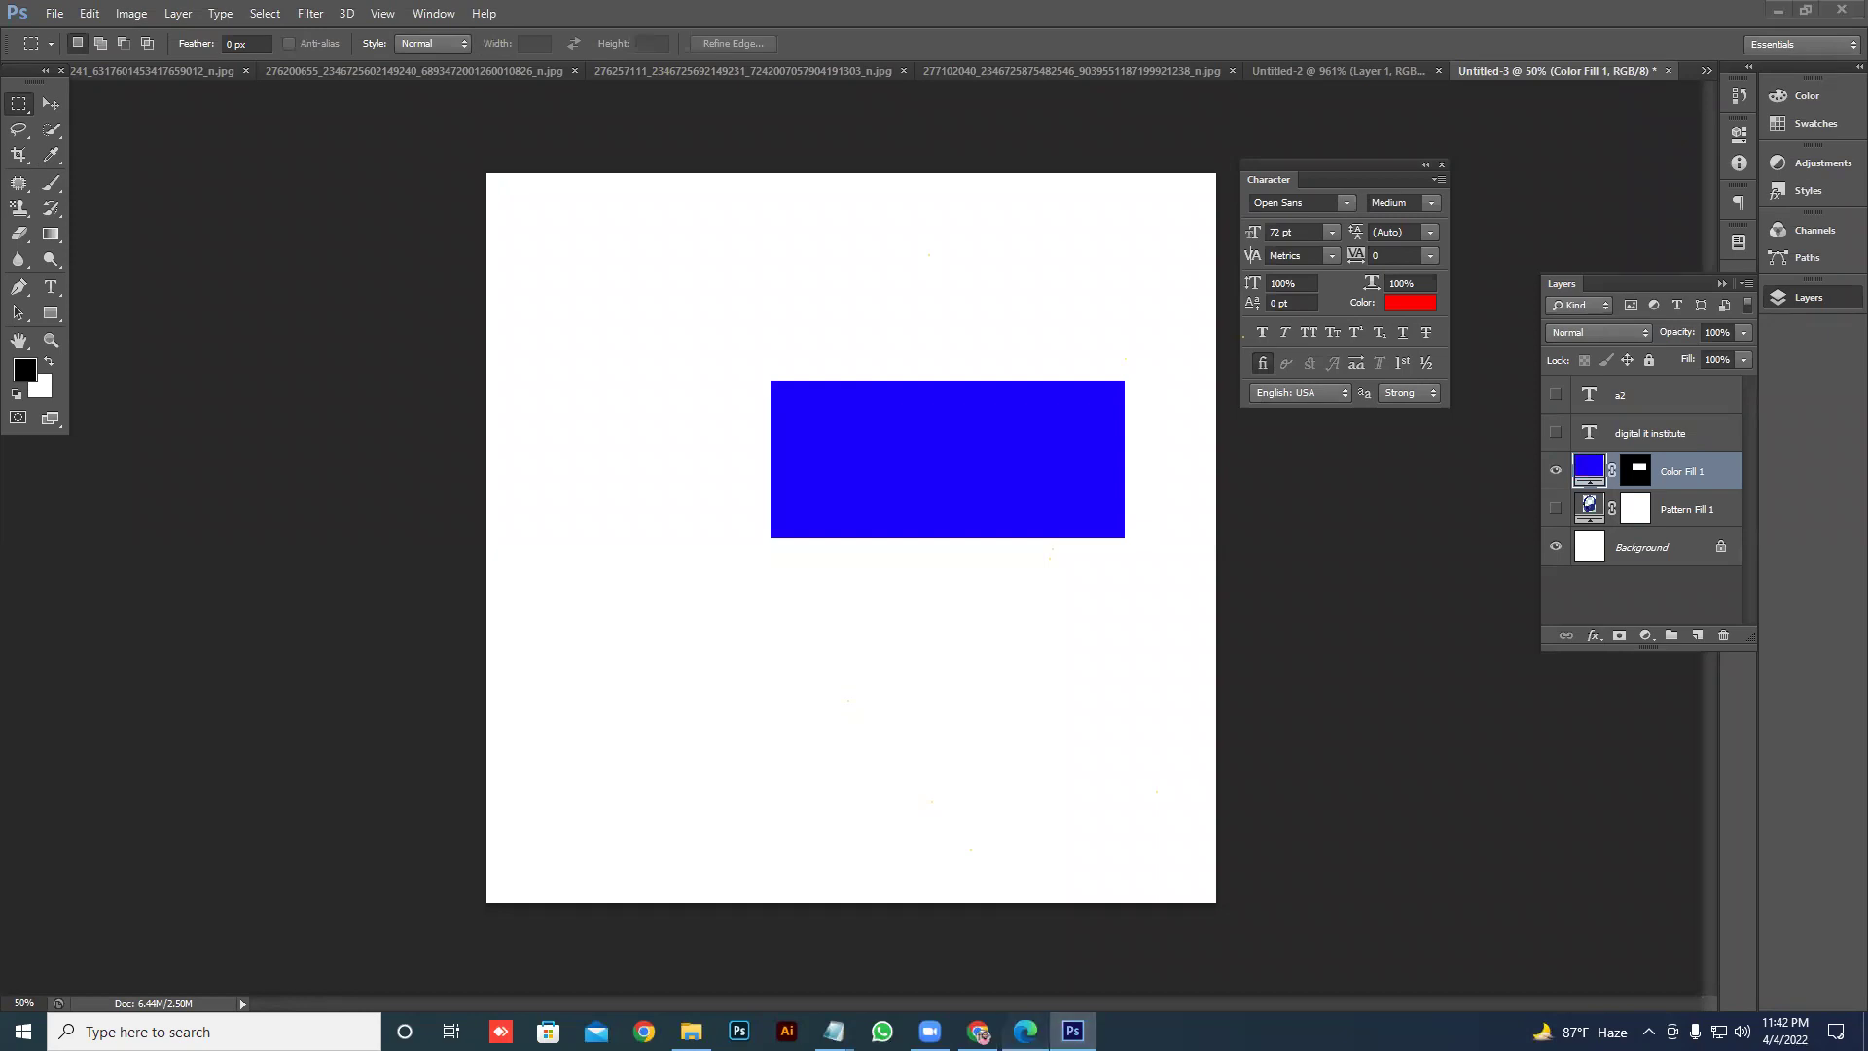
{"action": "left_click", "coordinate": [1025, 1031]}
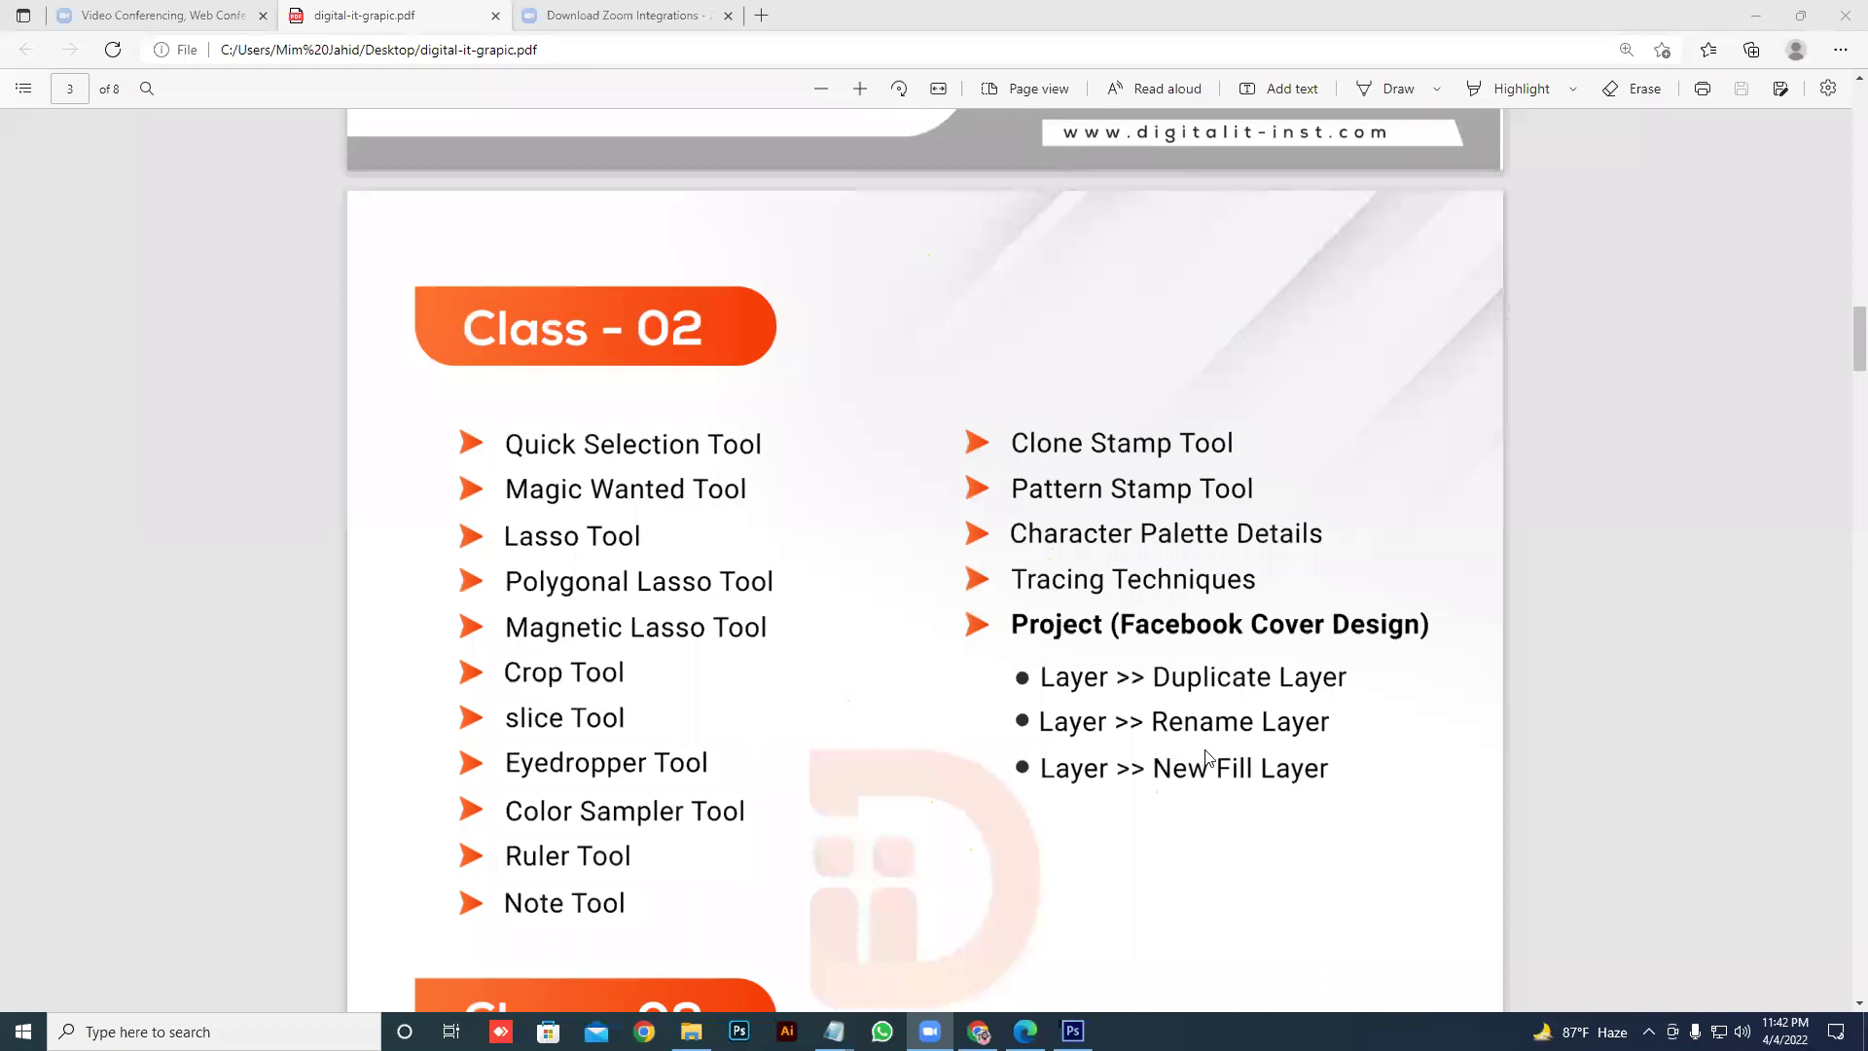
- Scroll the course outline PDF down to Class 03, then return to Photoshop
{"action": "scroll", "coordinate": [1207, 757], "scroll_direction": "down", "scroll_amount": 6}
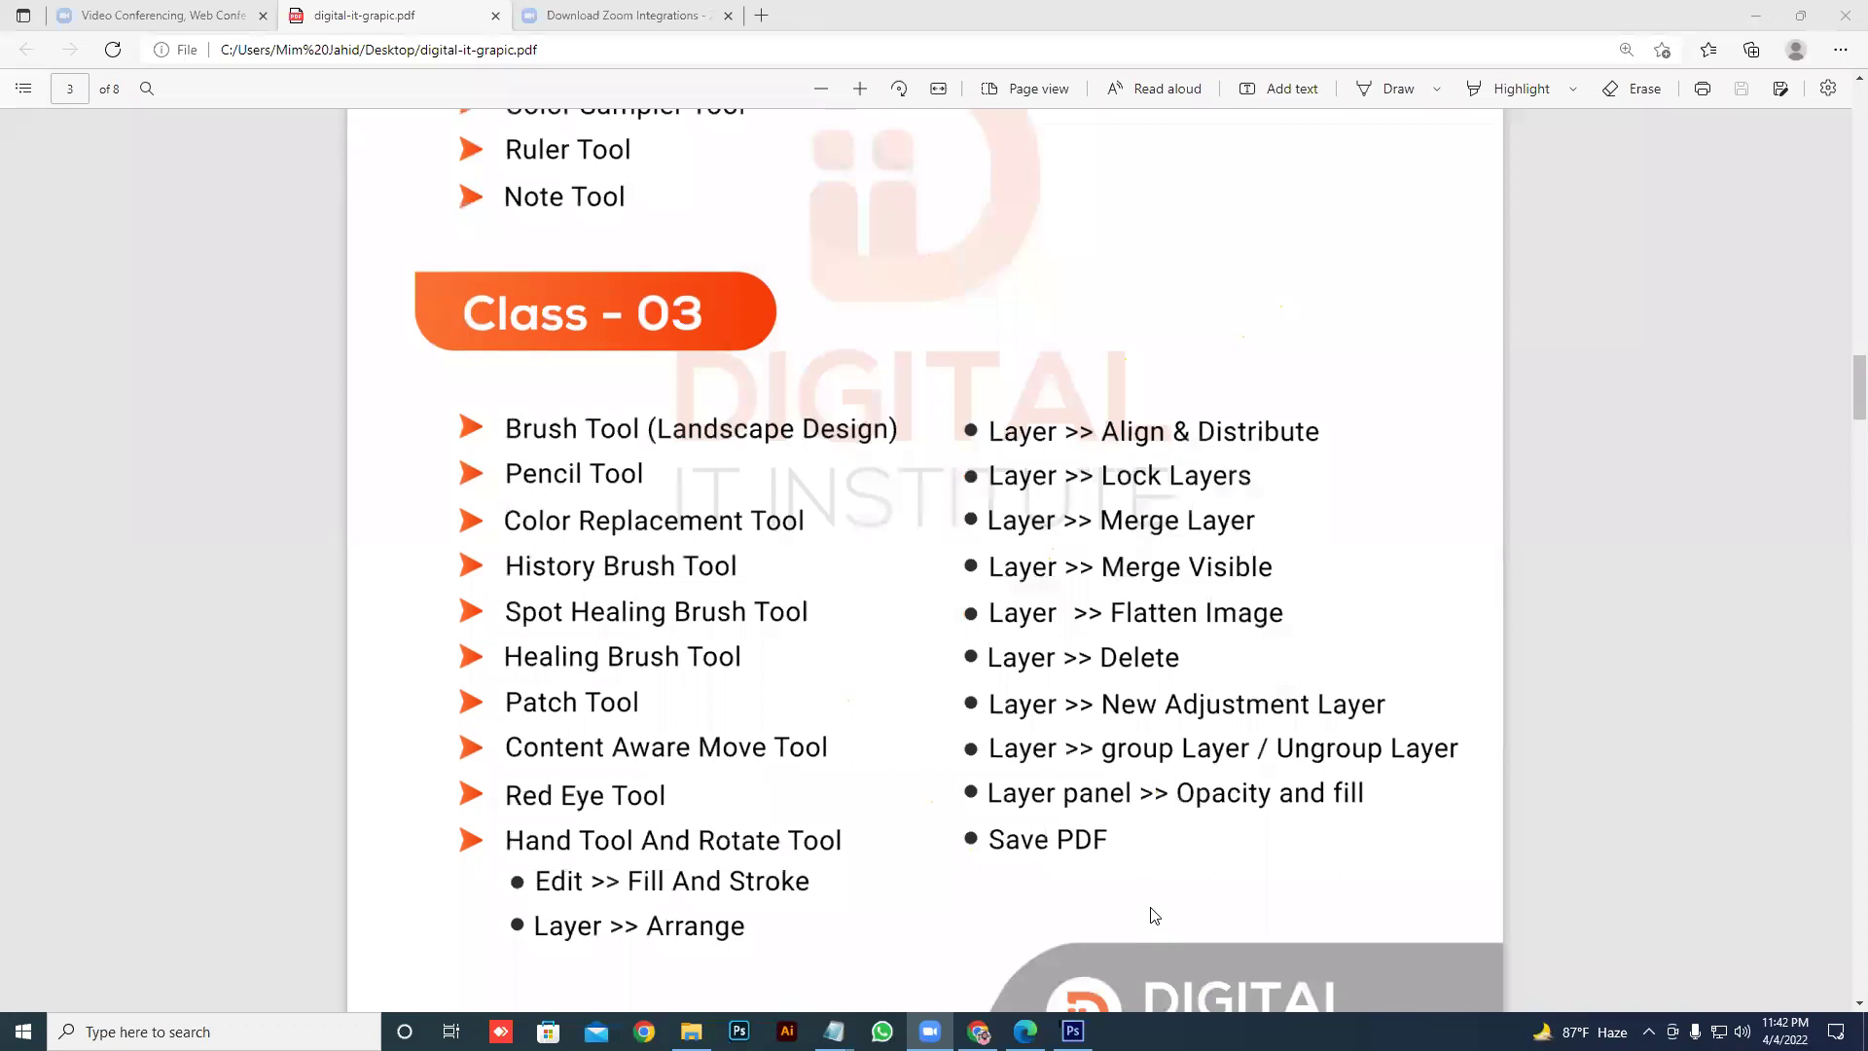
{"action": "left_click", "coordinate": [1074, 1031]}
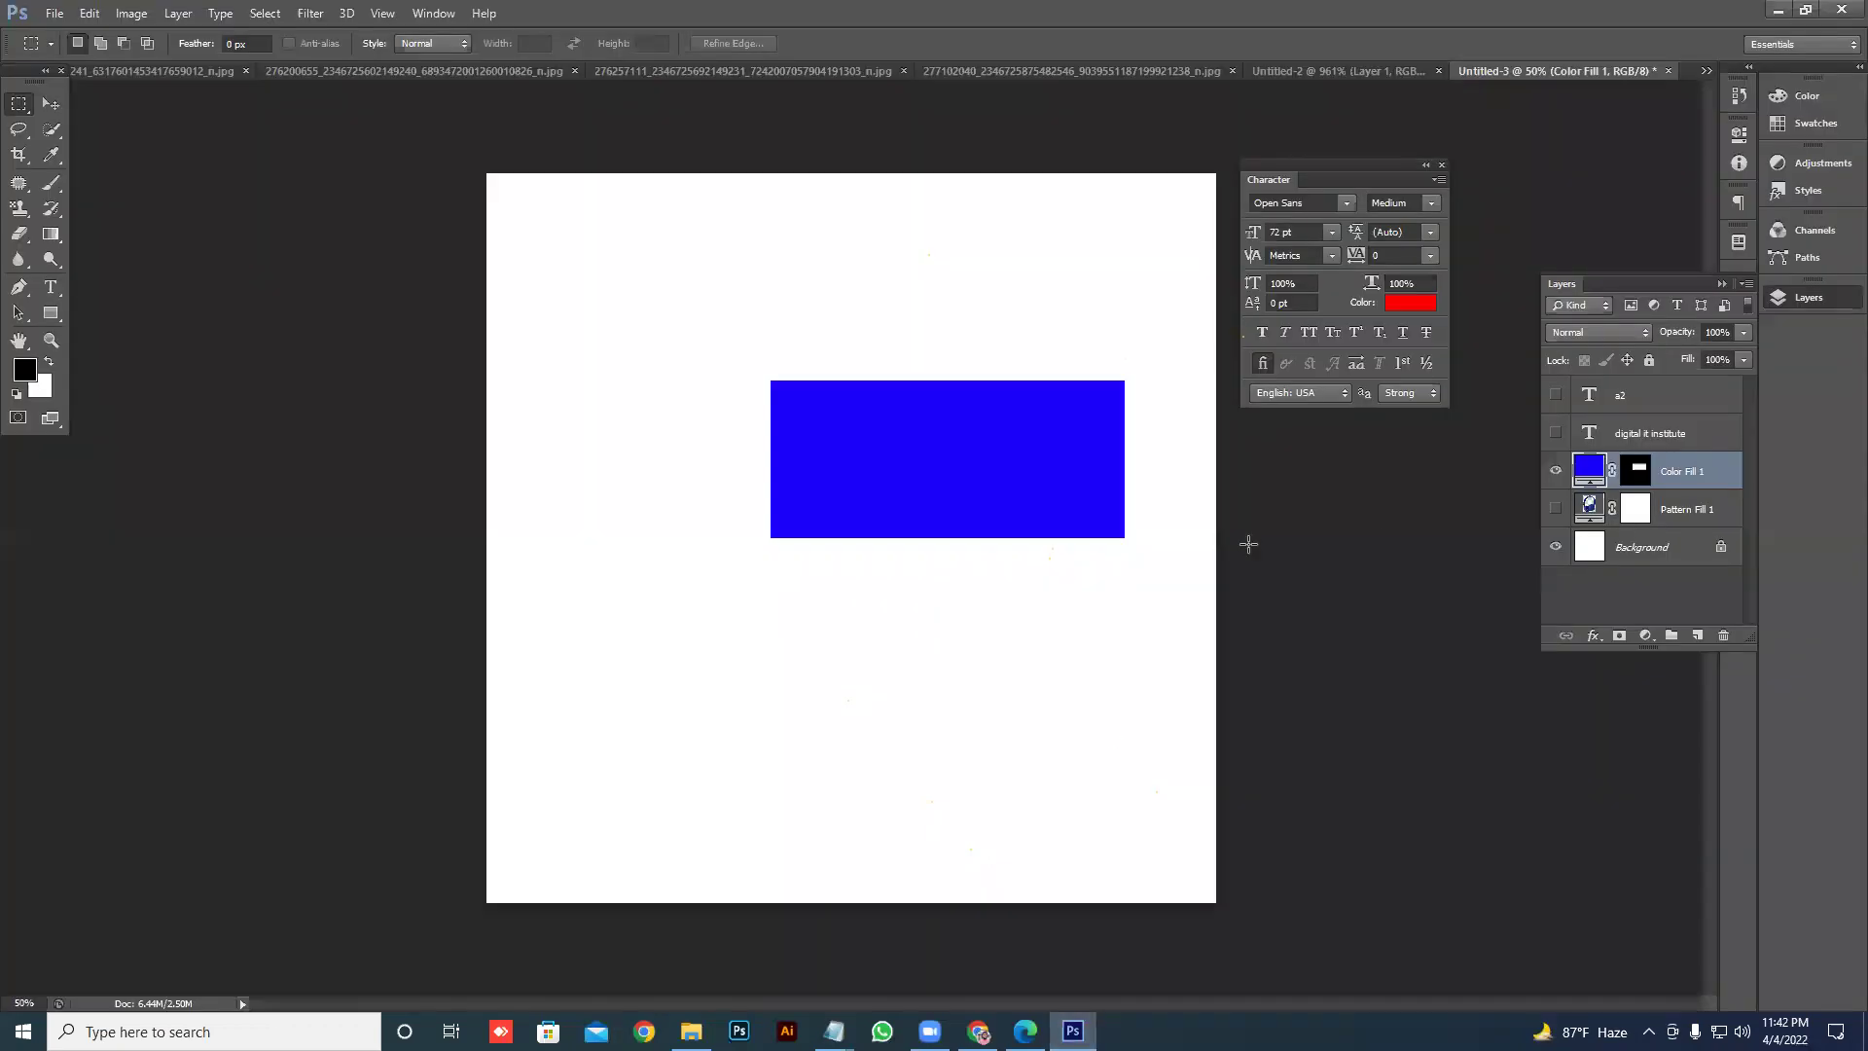
- Show Pattern Fill 1, hide Color Fill 1, and adjust the pattern fill's opacity
{"action": "left_click", "coordinate": [1554, 508]}
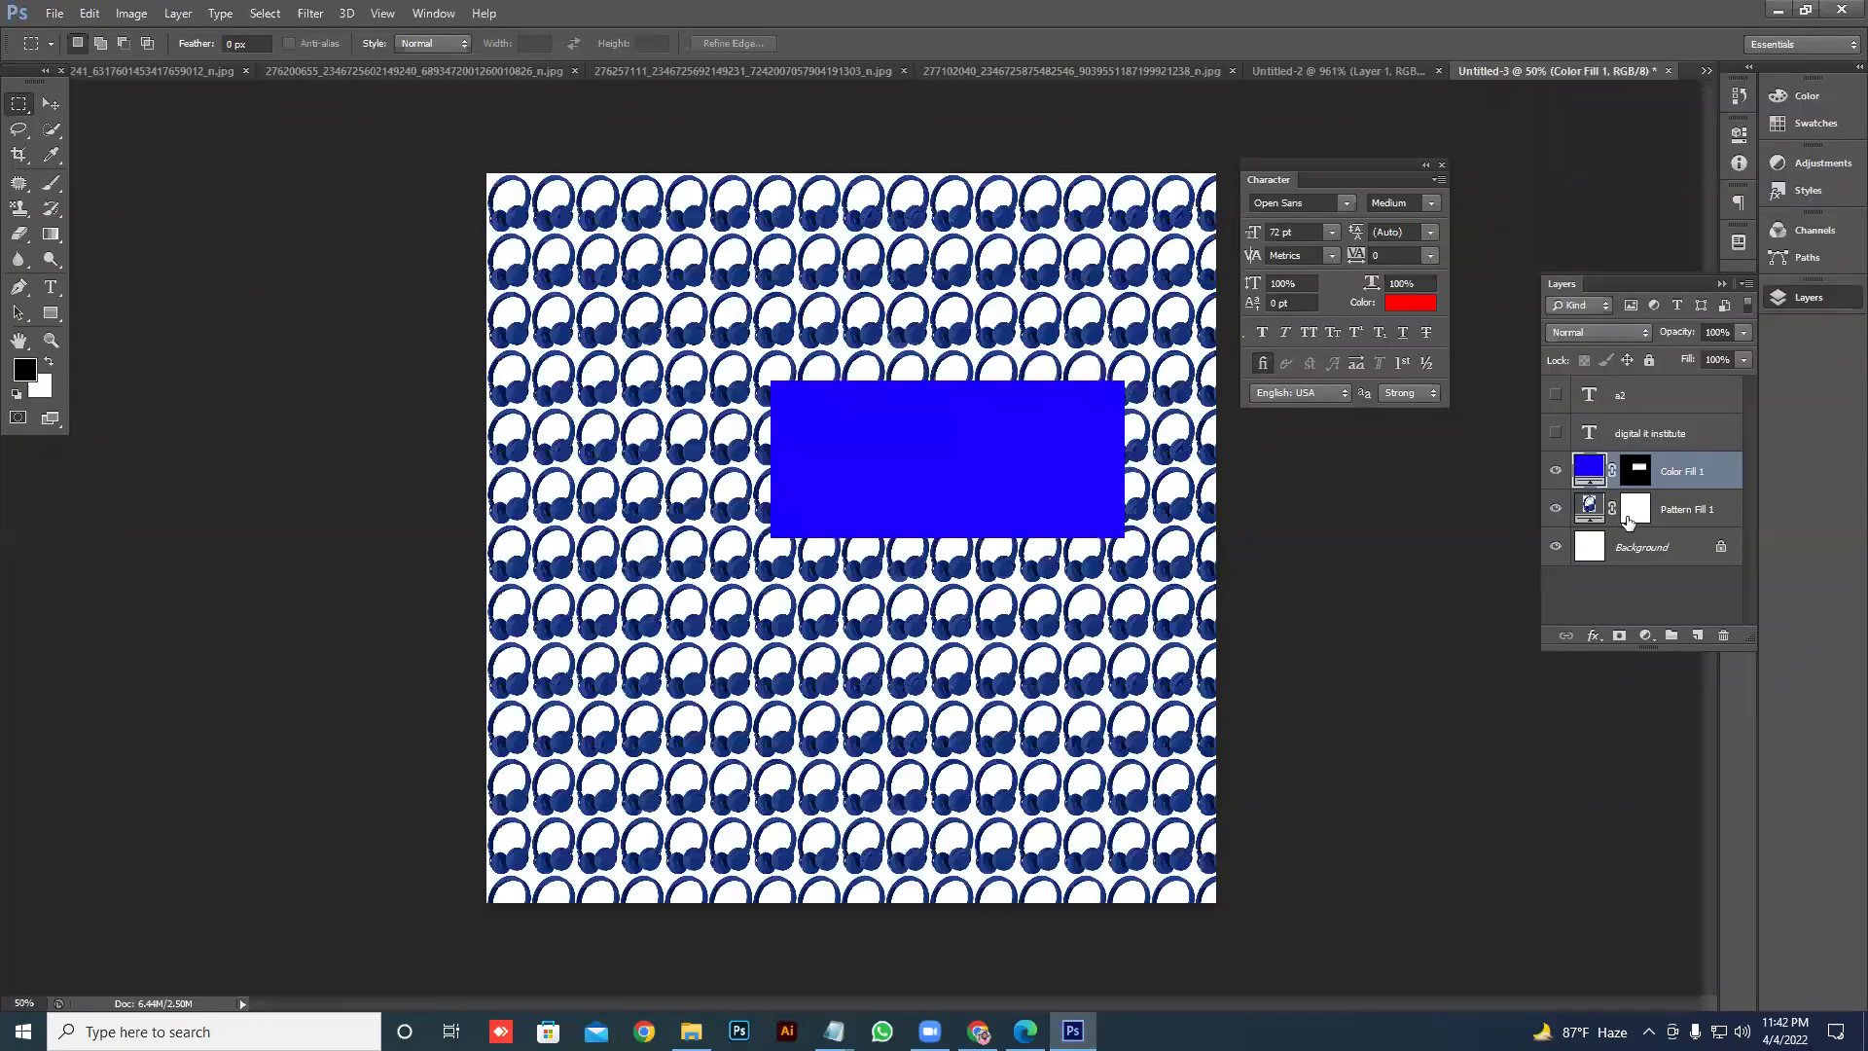
{"action": "left_click", "coordinate": [1555, 471]}
{"action": "left_click_drag", "start_coordinate": [1686, 336], "coordinate": [1802, 314]}
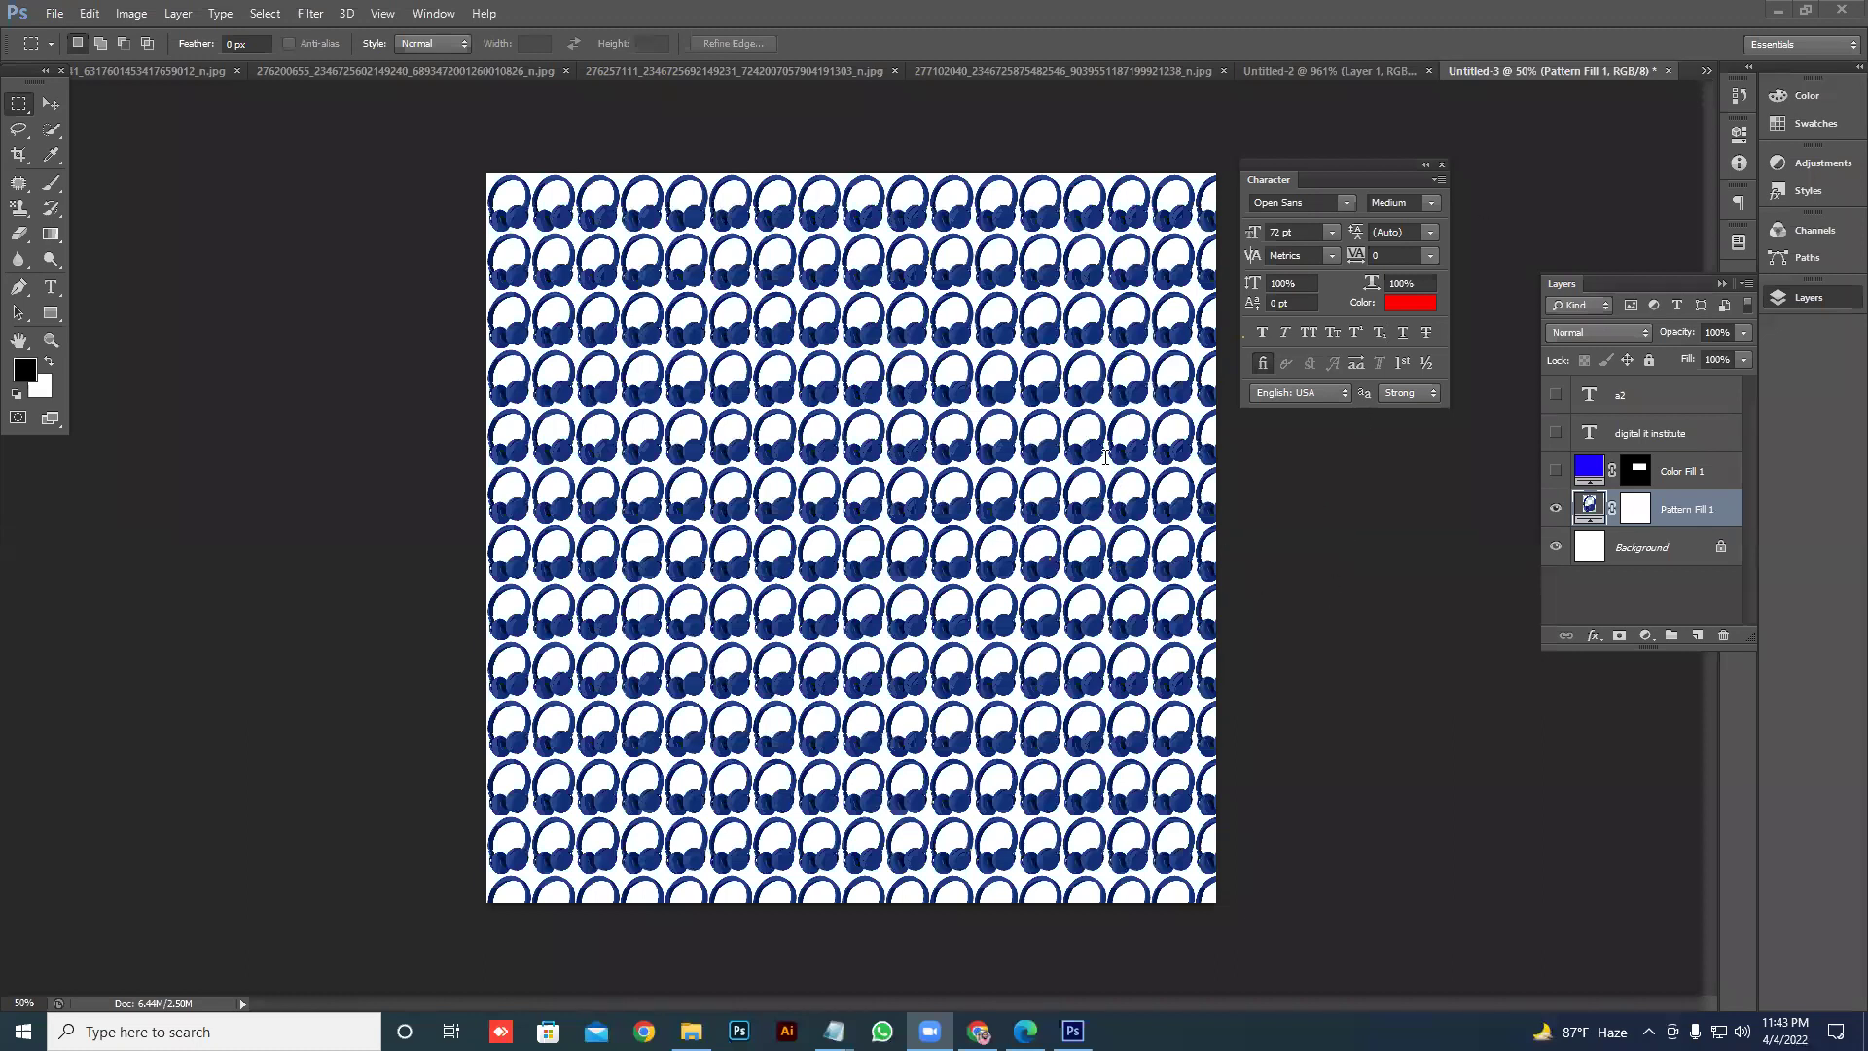
- Close Untitled-3 without saving, then show Layer 2 and fill it black behind the headphones
{"action": "left_click", "coordinate": [1669, 71]}
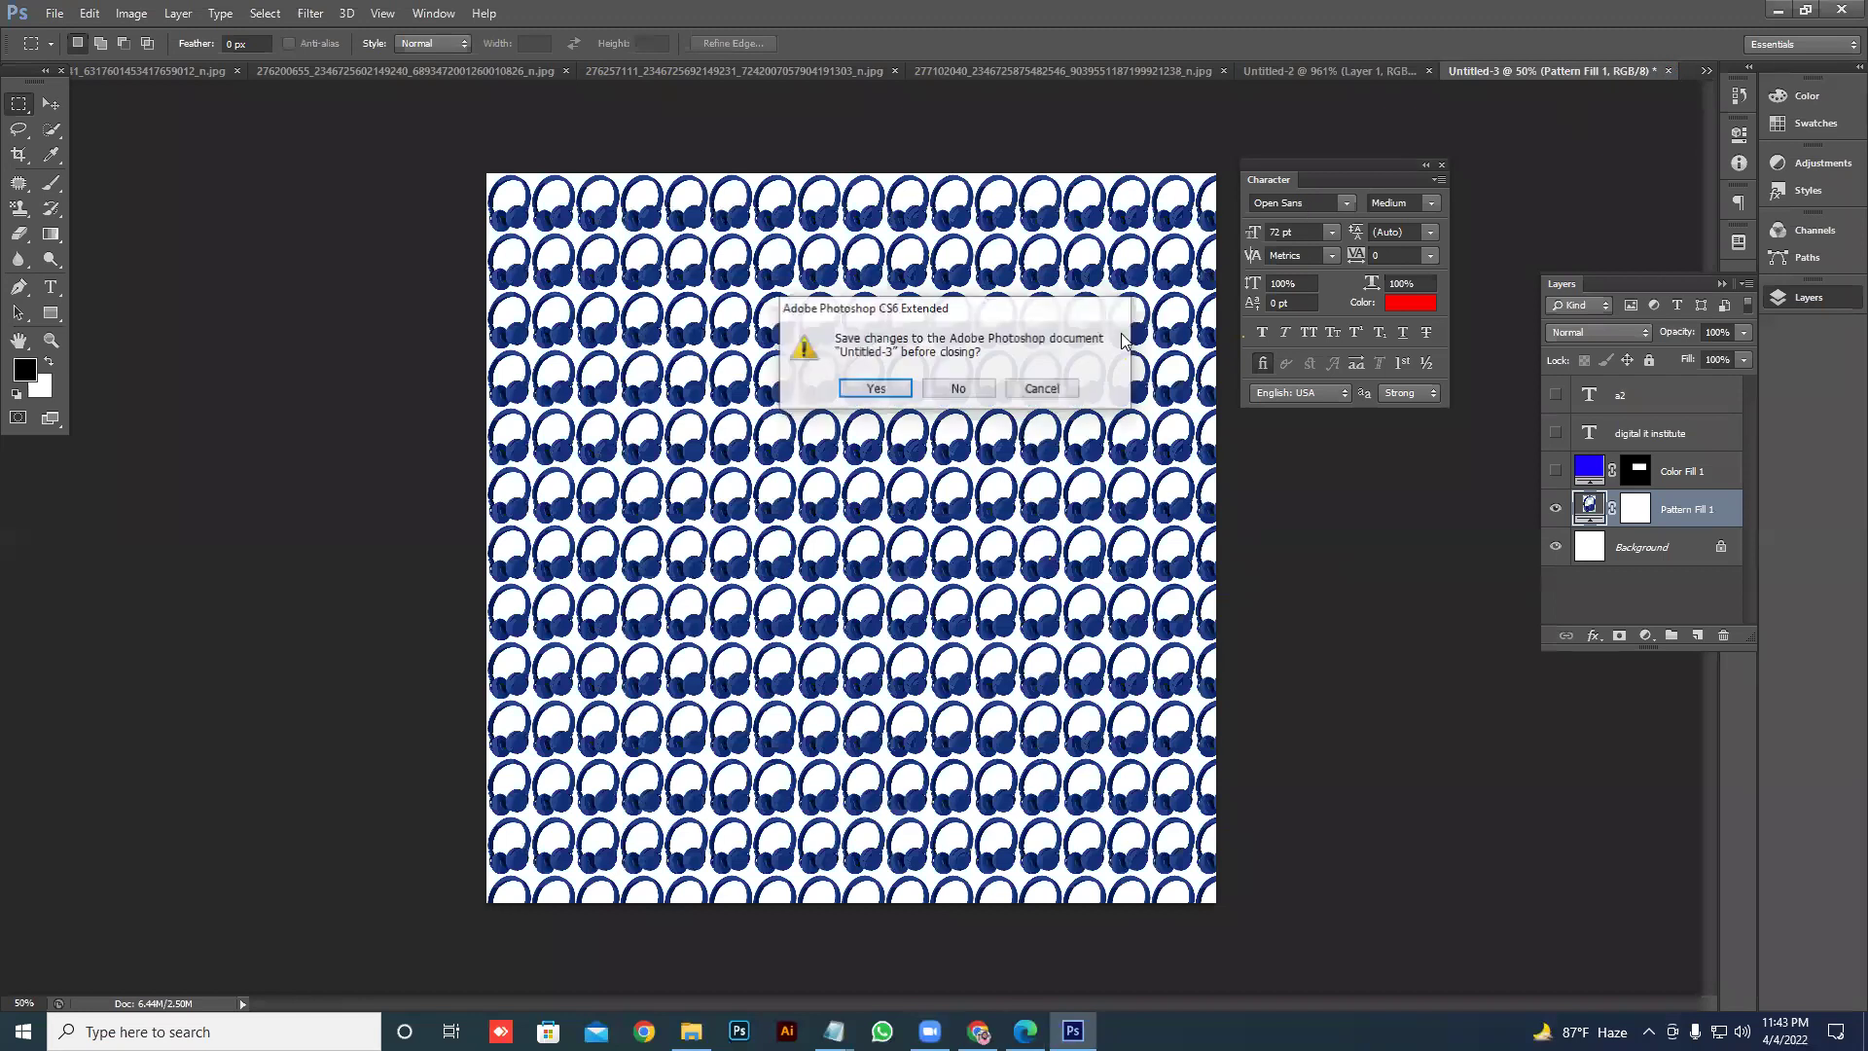
{"action": "left_click", "coordinate": [973, 381]}
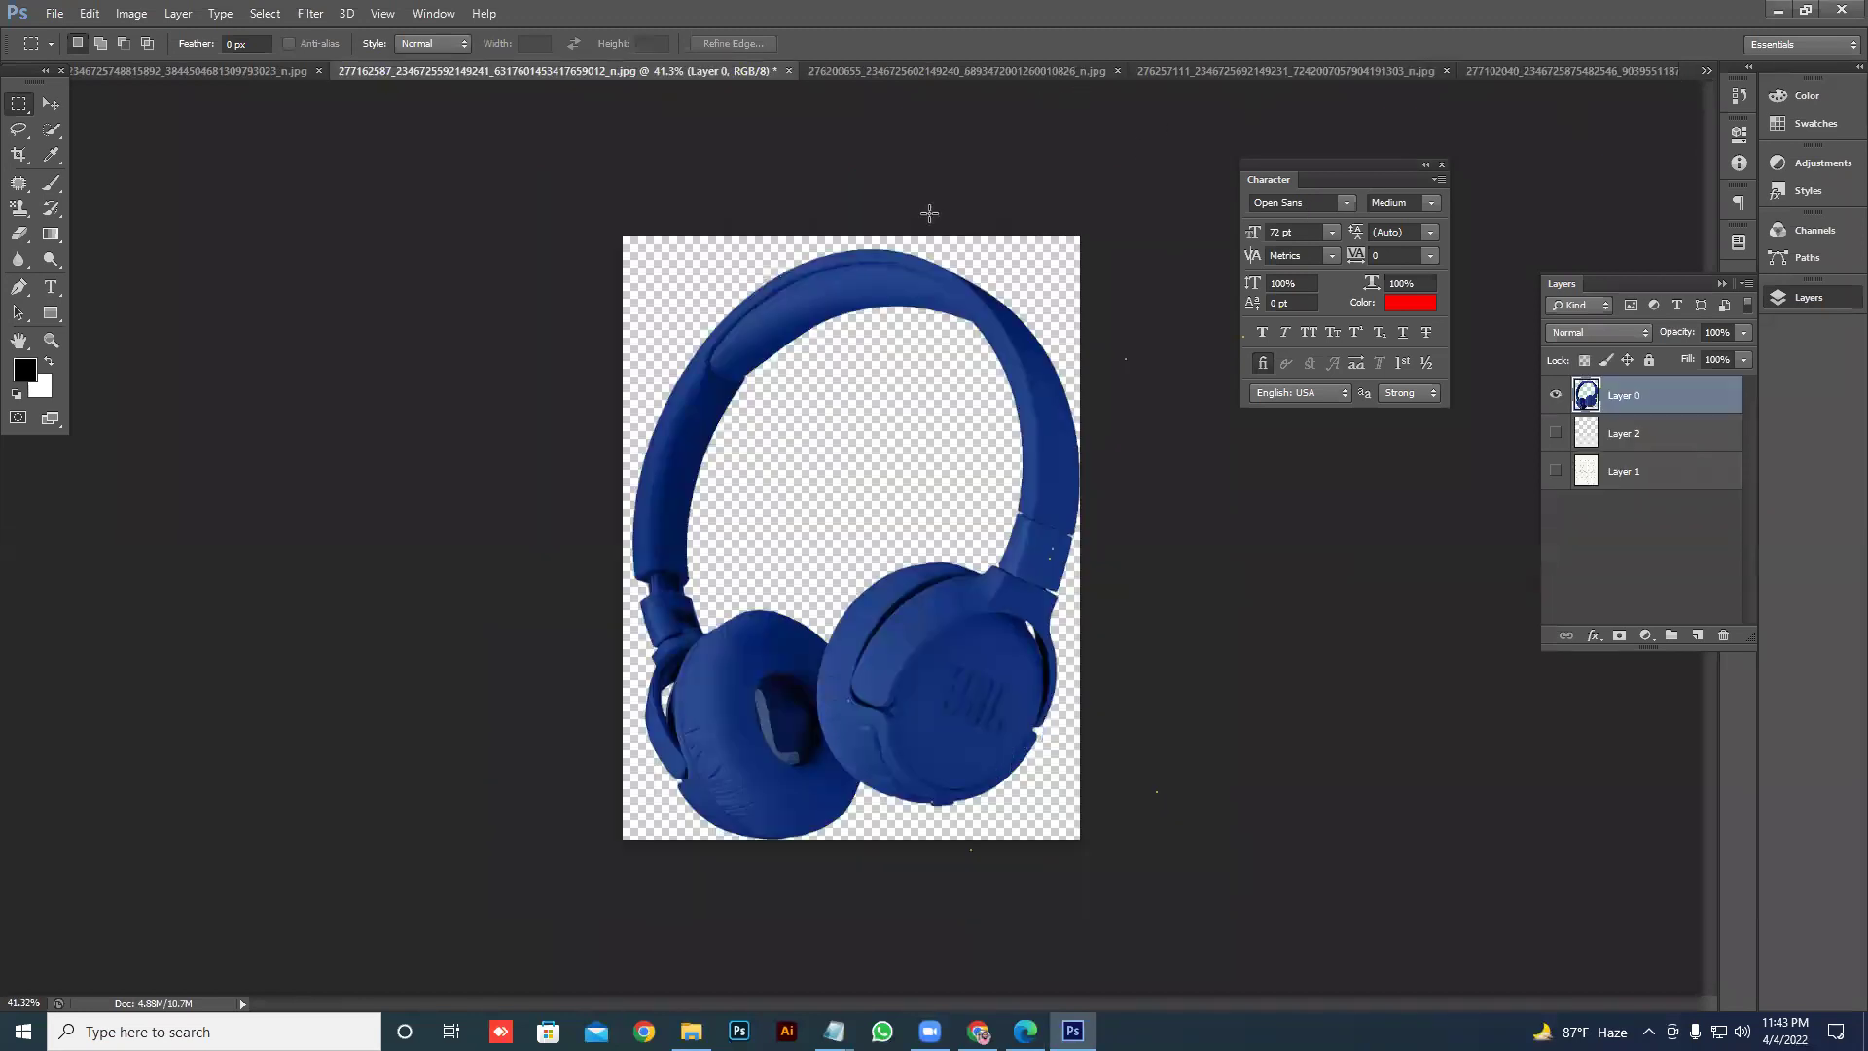
{"action": "left_click", "coordinate": [1617, 434]}
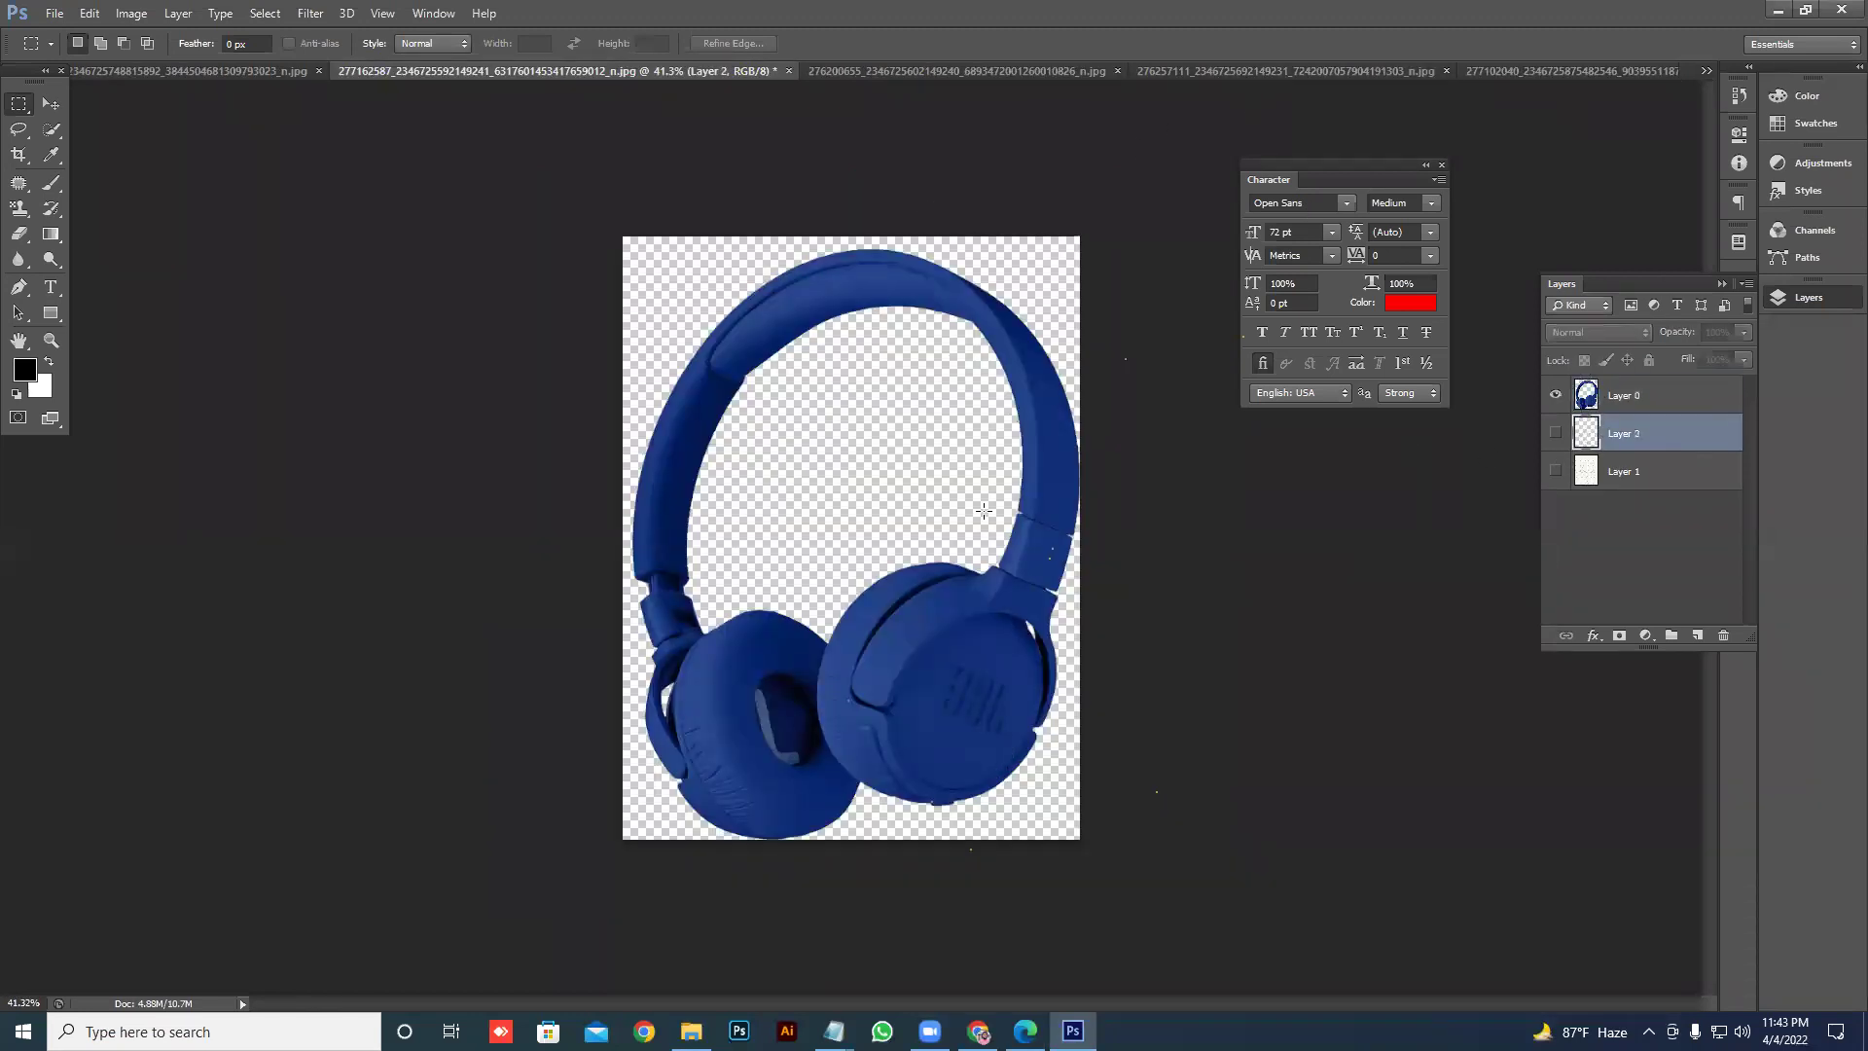
{"action": "left_click", "coordinate": [1553, 433]}
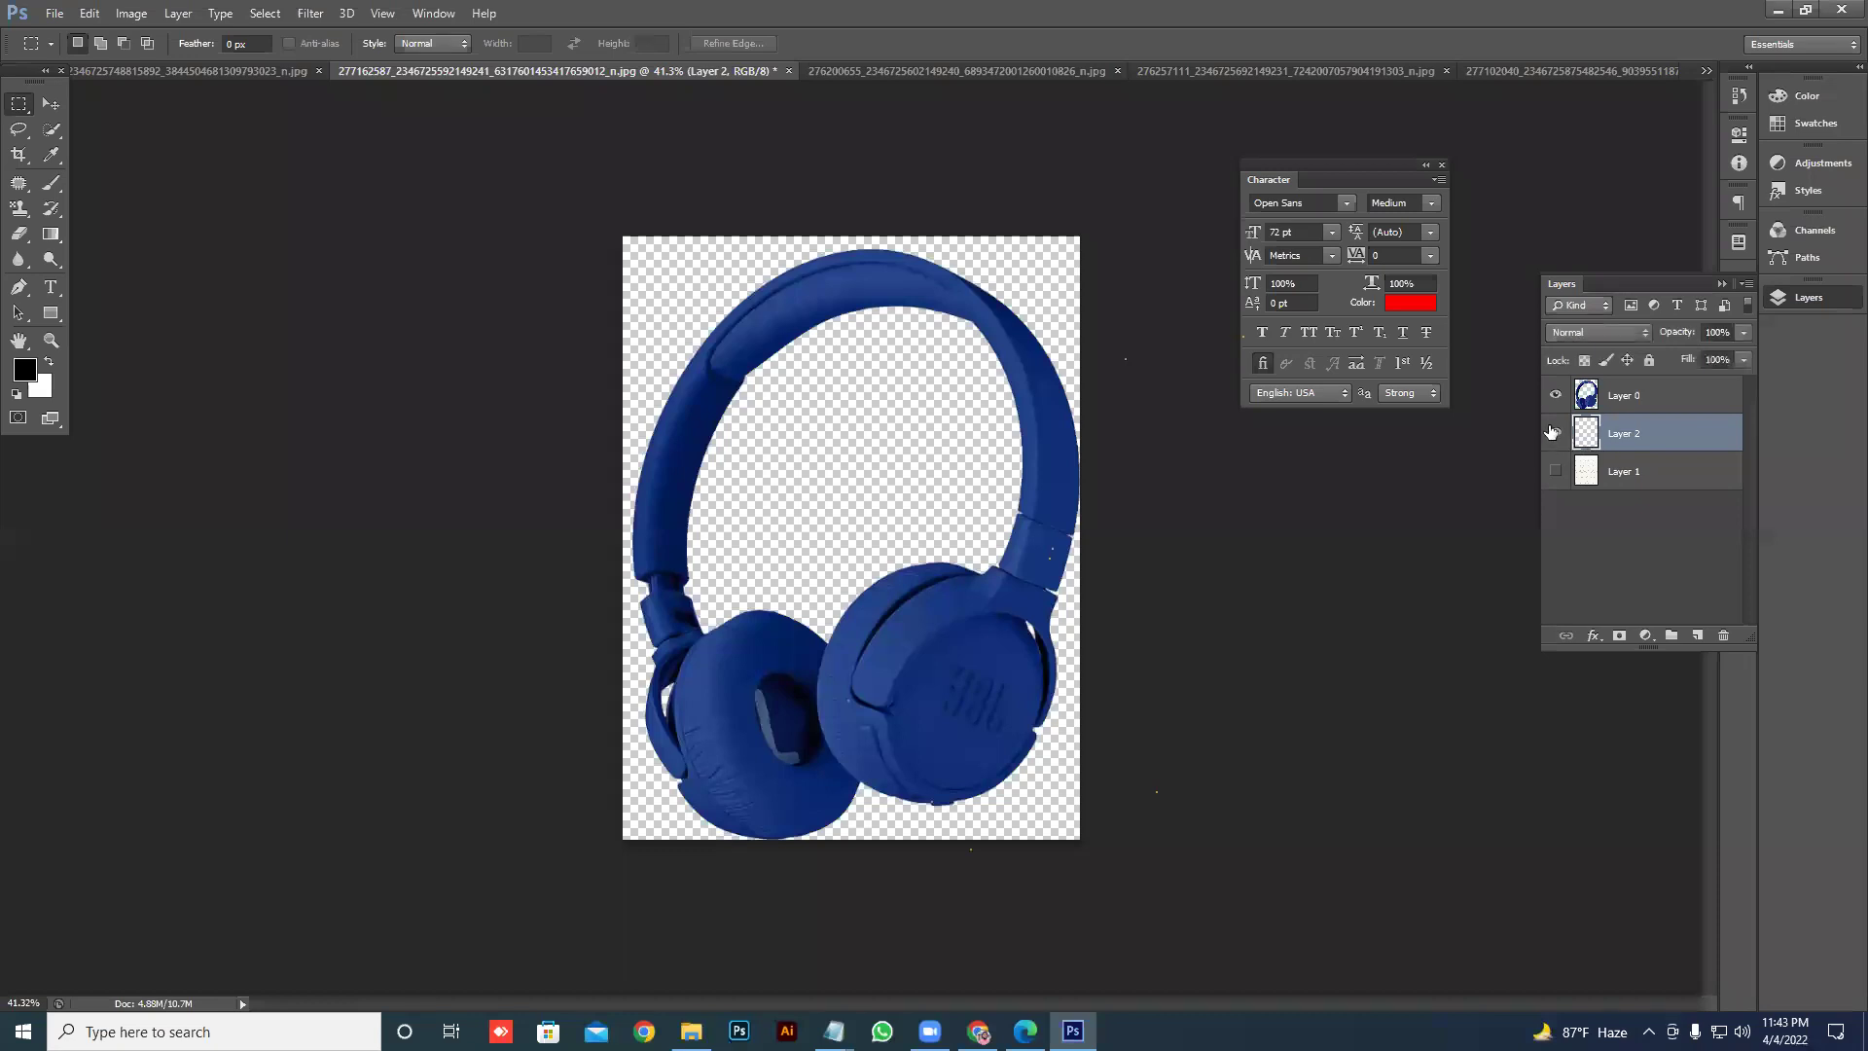
{"action": "key", "text": "alt+BackSpace"}
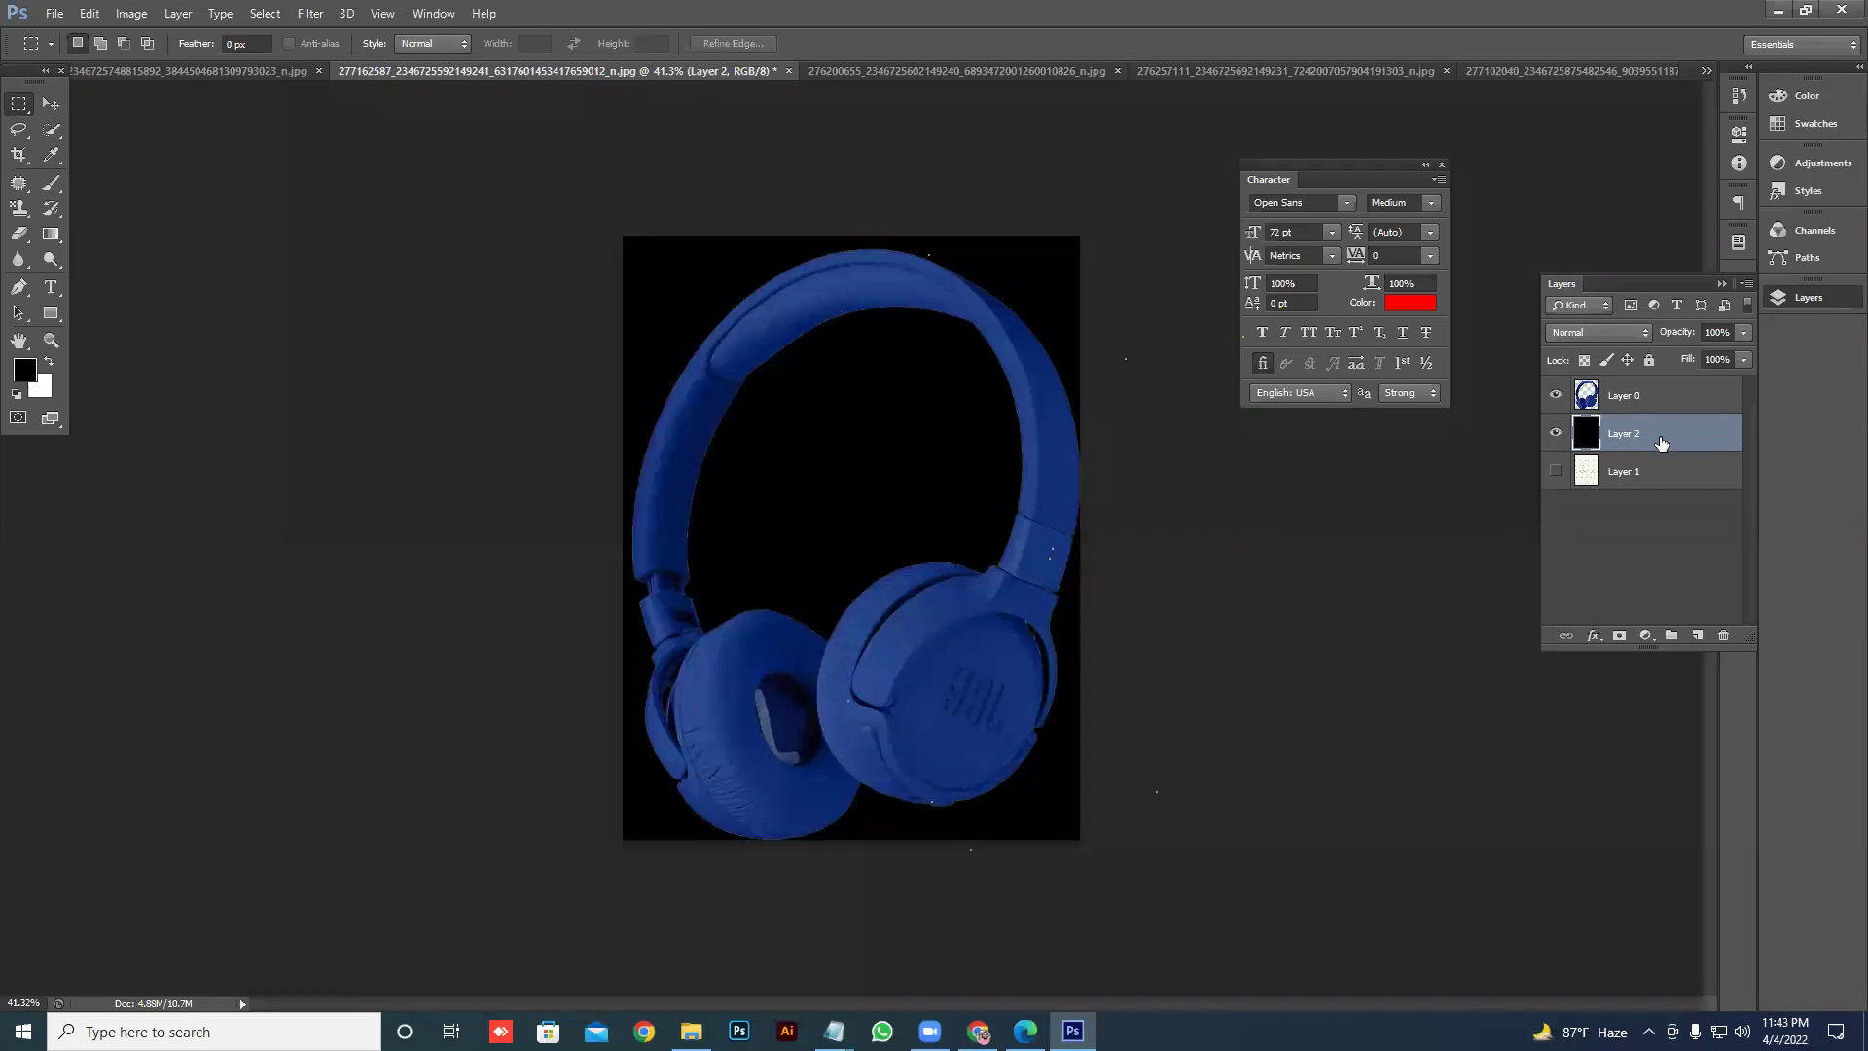
- In the portrait, show cutout Layer 1, hide Layer 0, and add a black-filled layer above it
{"action": "left_click", "coordinate": [262, 72]}
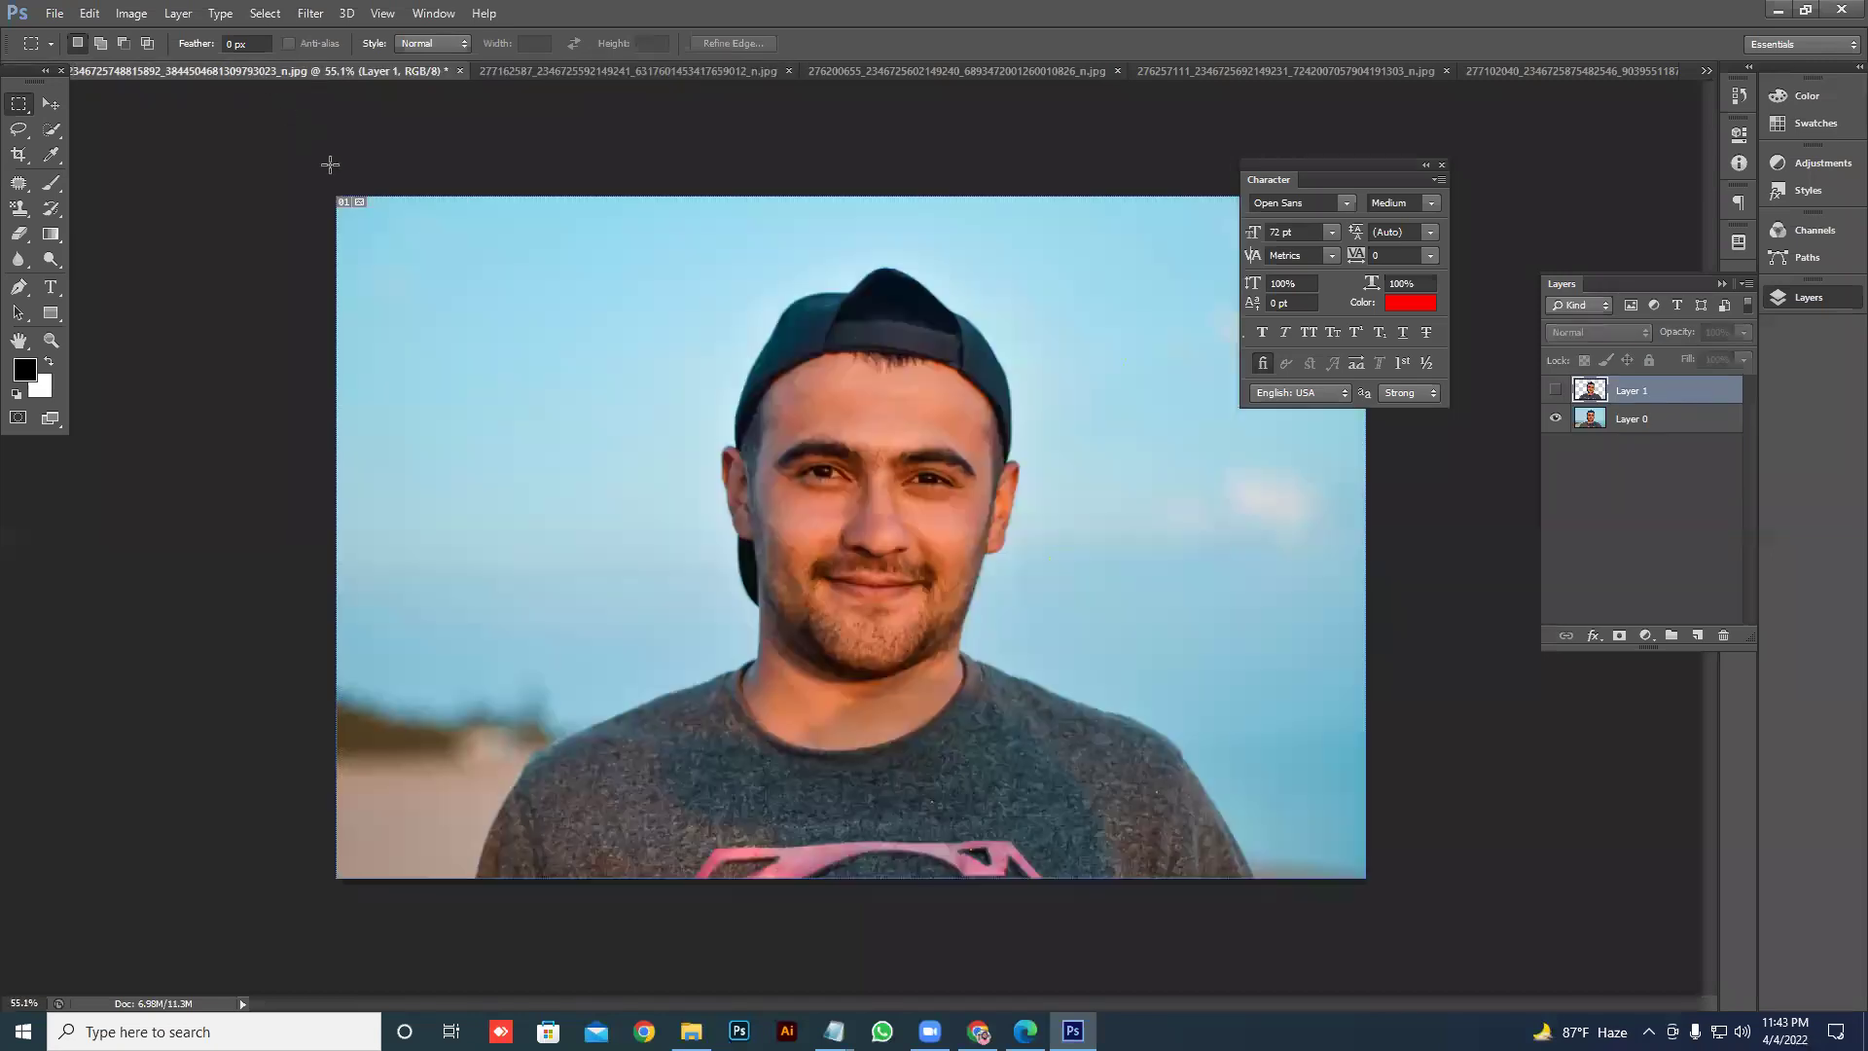
{"action": "left_click", "coordinate": [1555, 390]}
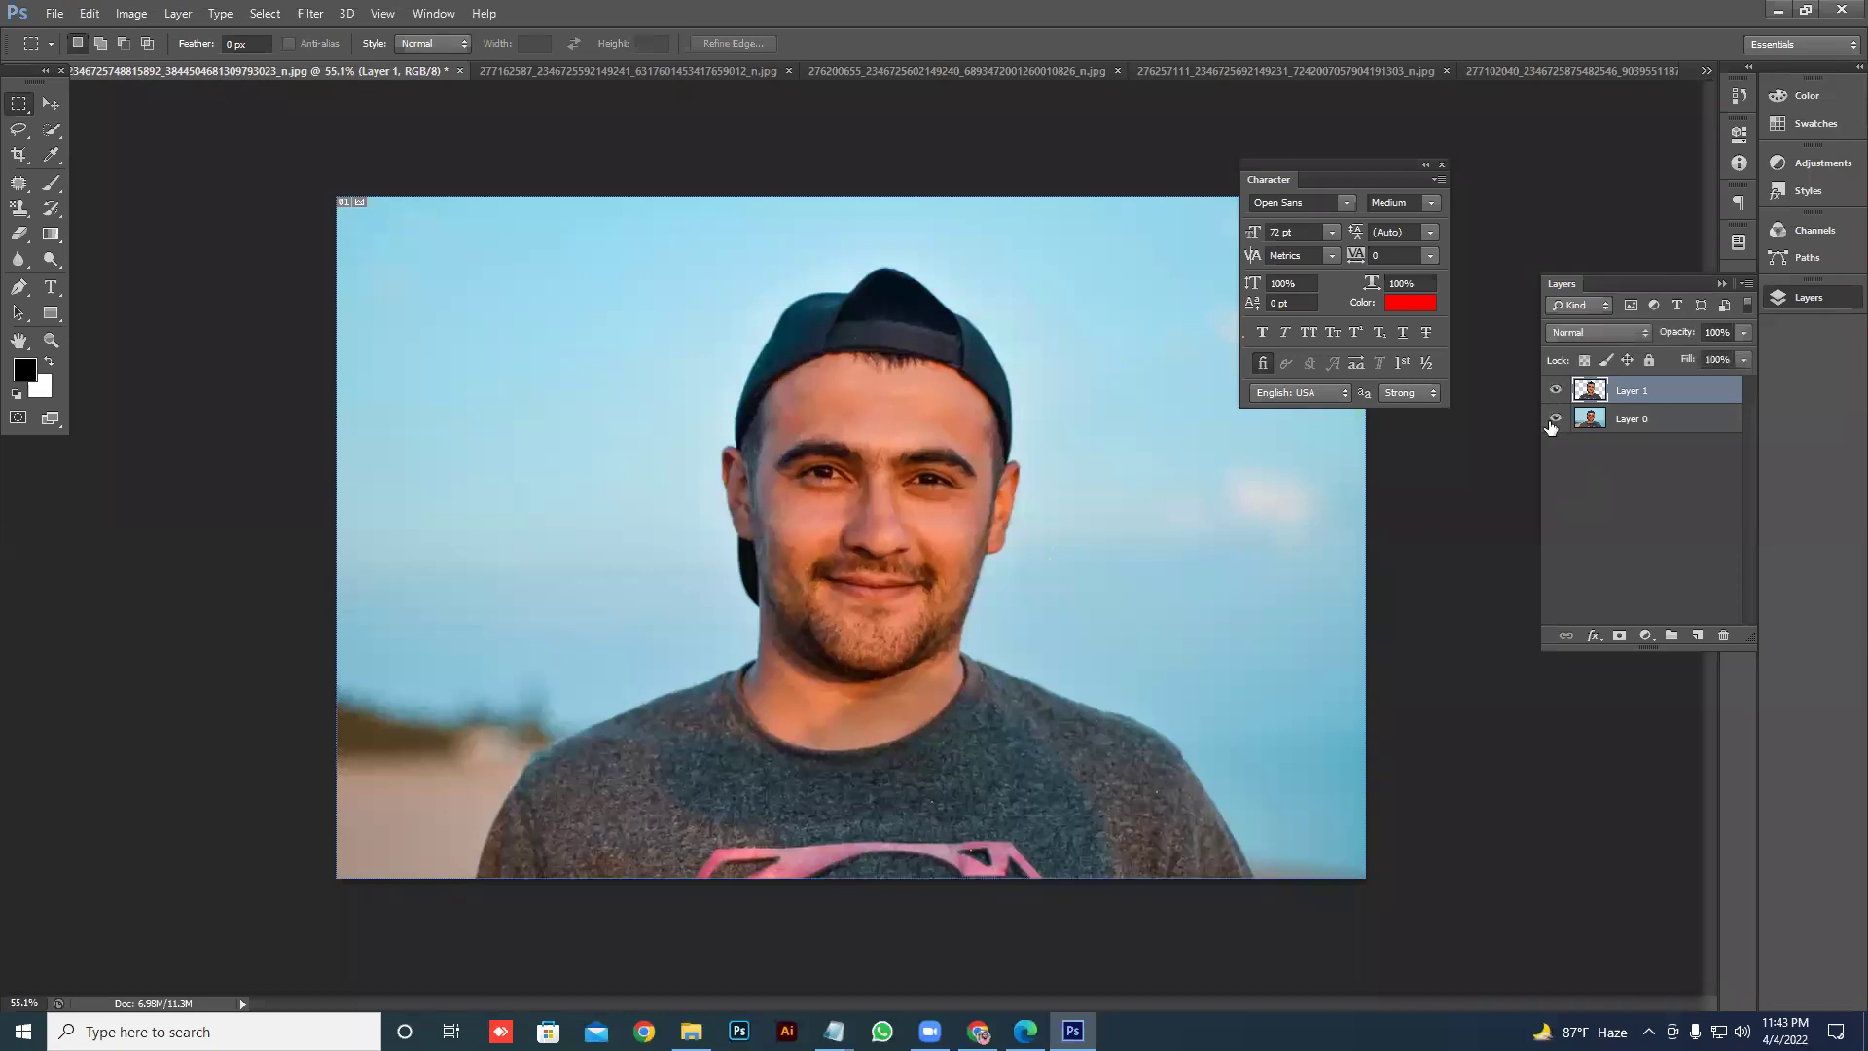
{"action": "left_click", "coordinate": [1554, 418]}
{"action": "left_click", "coordinate": [1646, 426]}
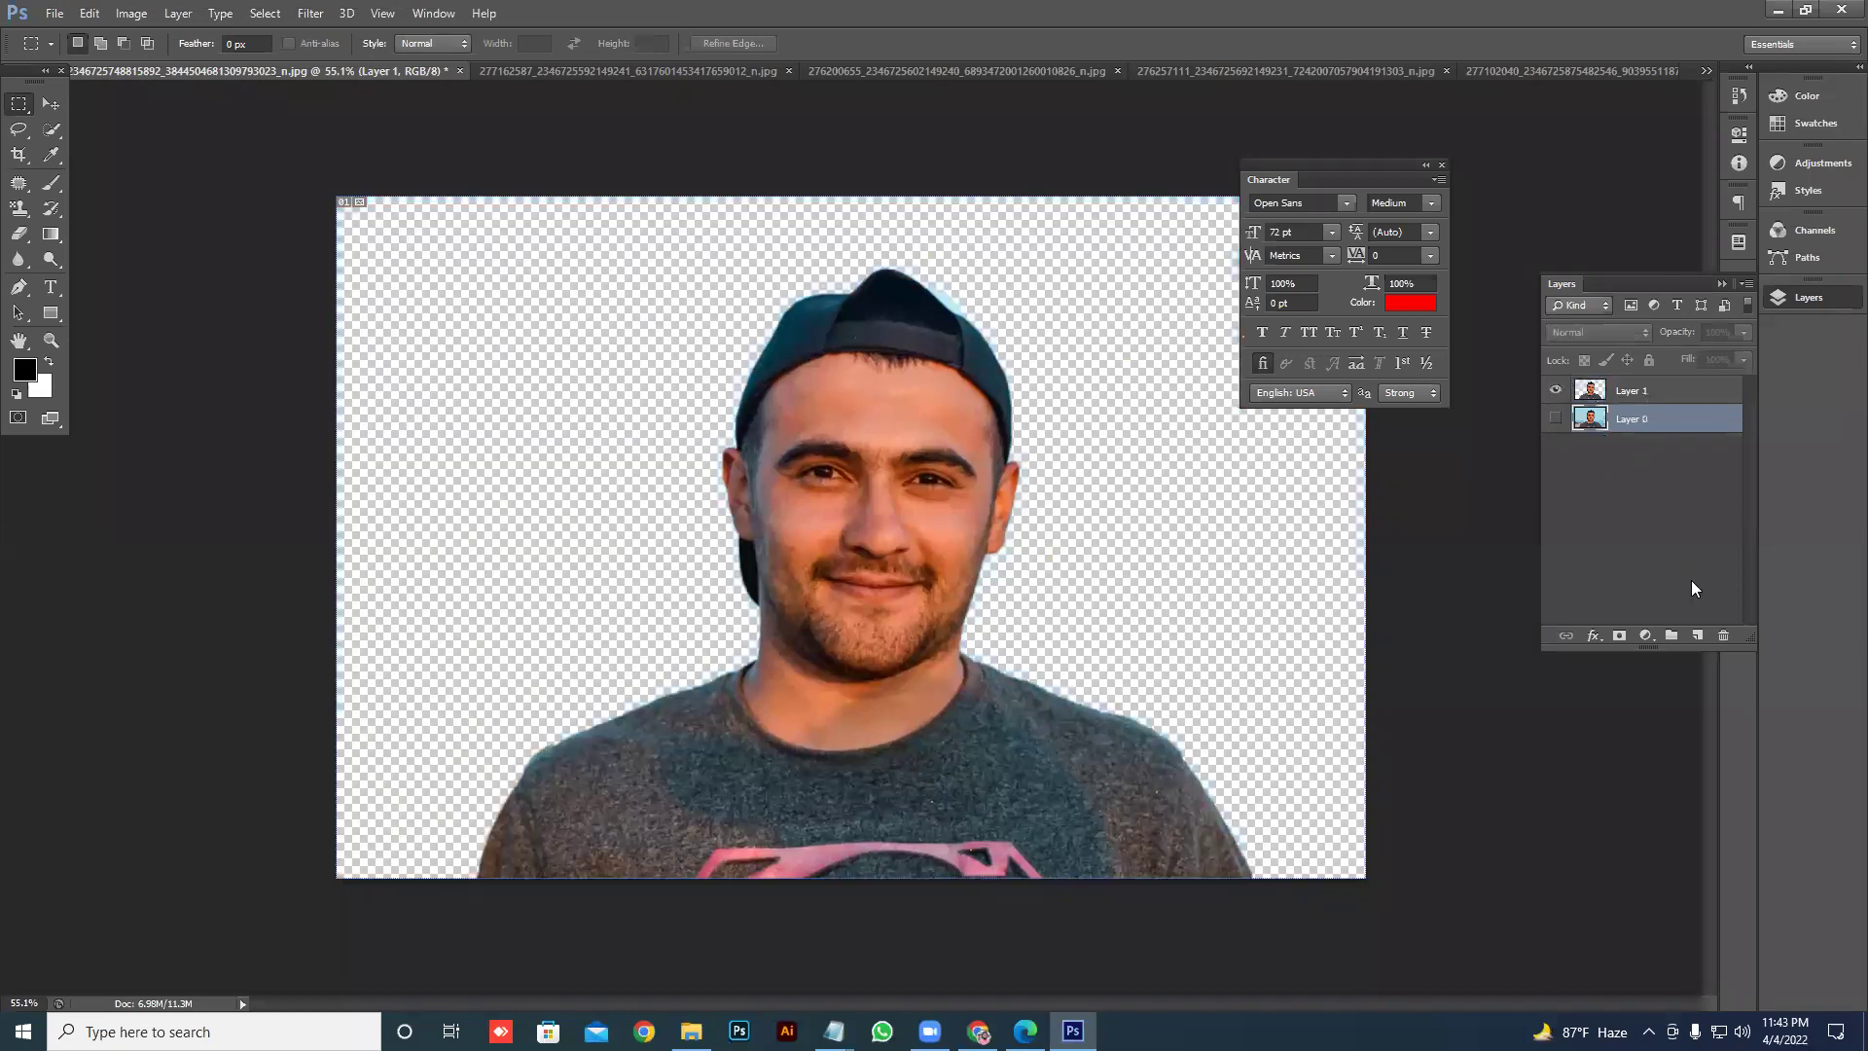
{"action": "left_click", "coordinate": [1693, 634]}
{"action": "key", "text": "alt+BackSpace"}
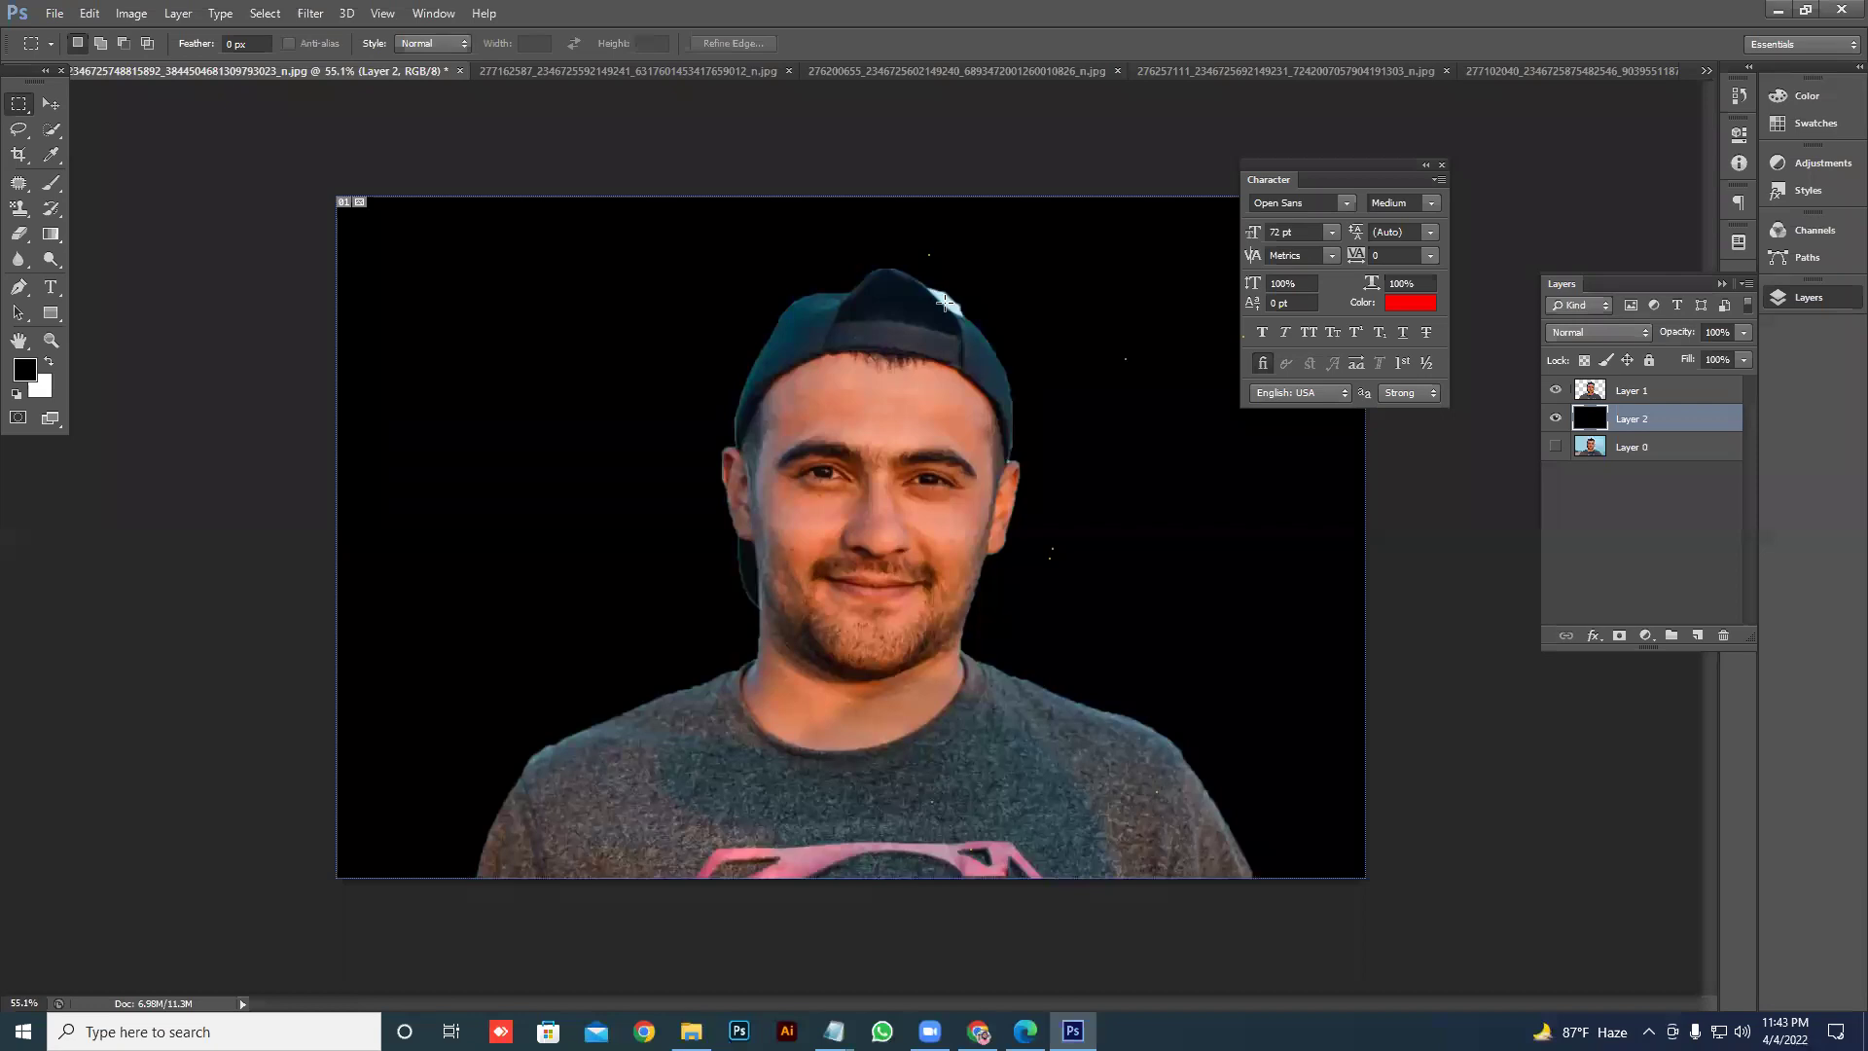
- Add a new group containing a yellow Solid Color fill layer behind the portrait cutout
{"action": "left_click", "coordinate": [1672, 635]}
{"action": "left_click", "coordinate": [1646, 636]}
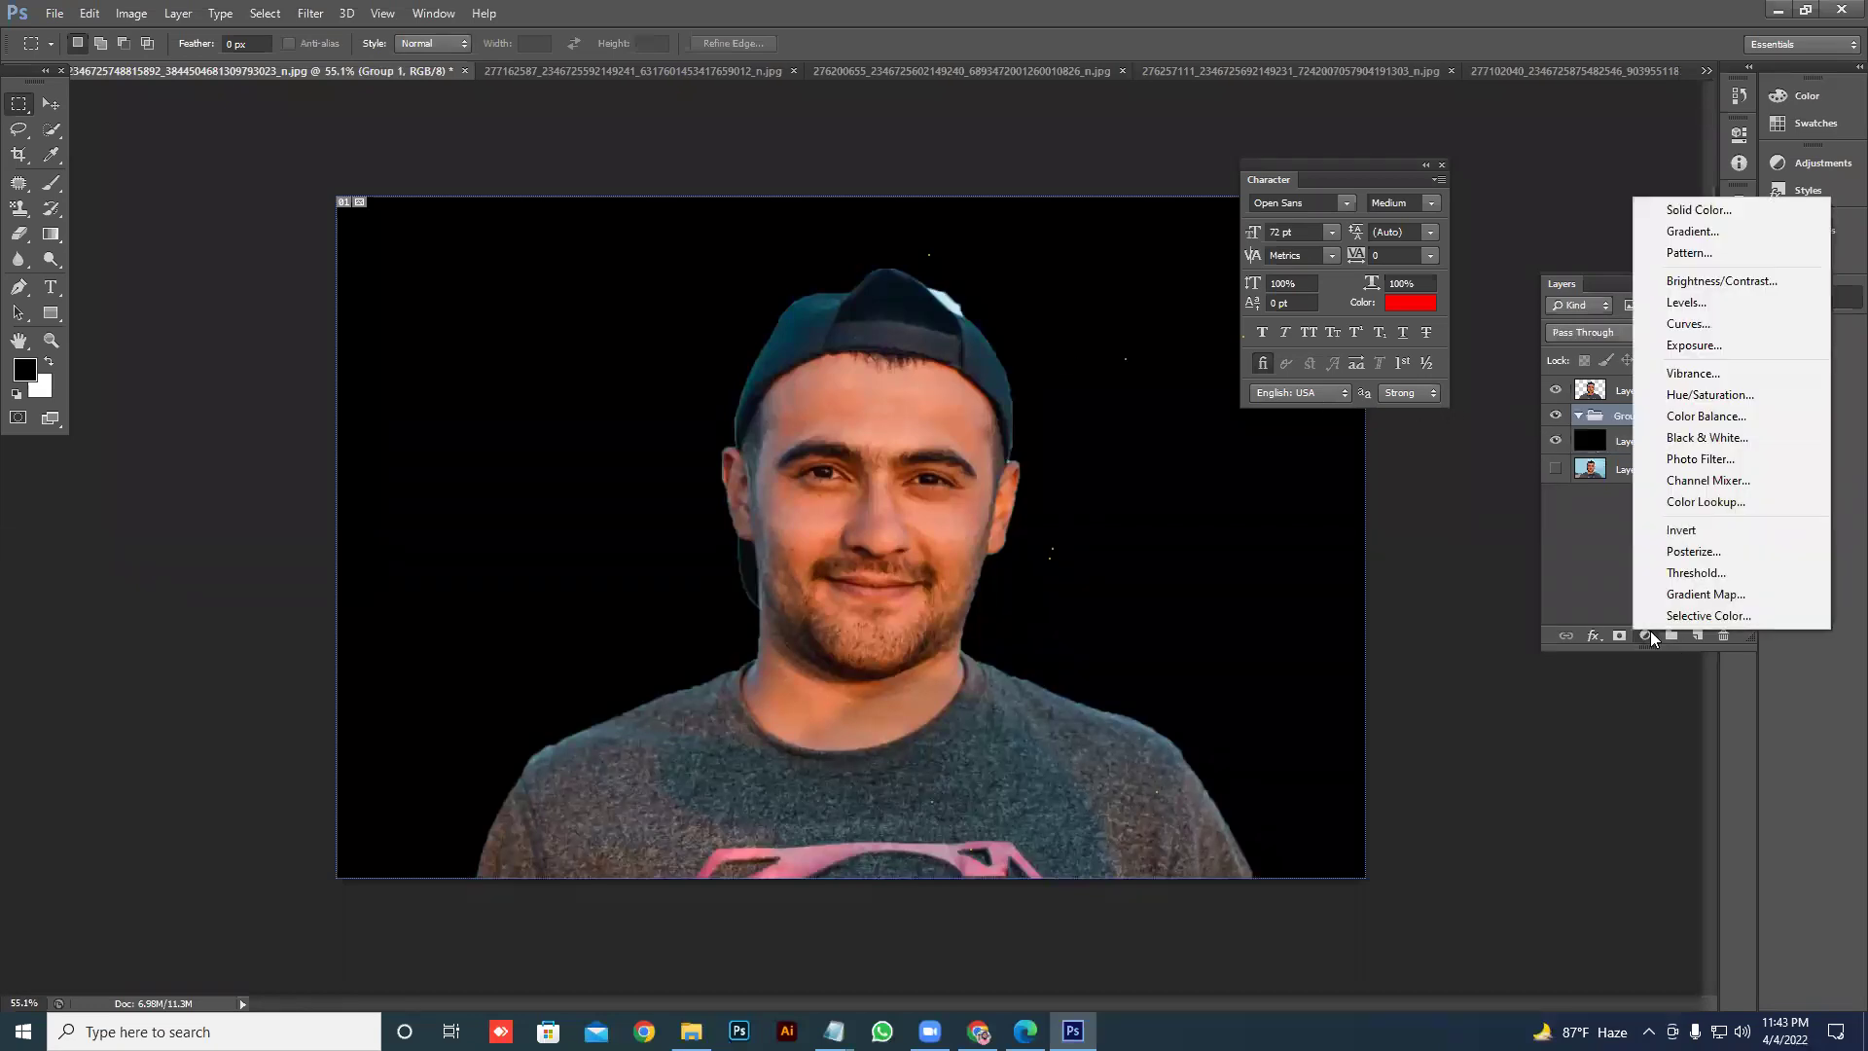
{"action": "left_click", "coordinate": [1698, 210]}
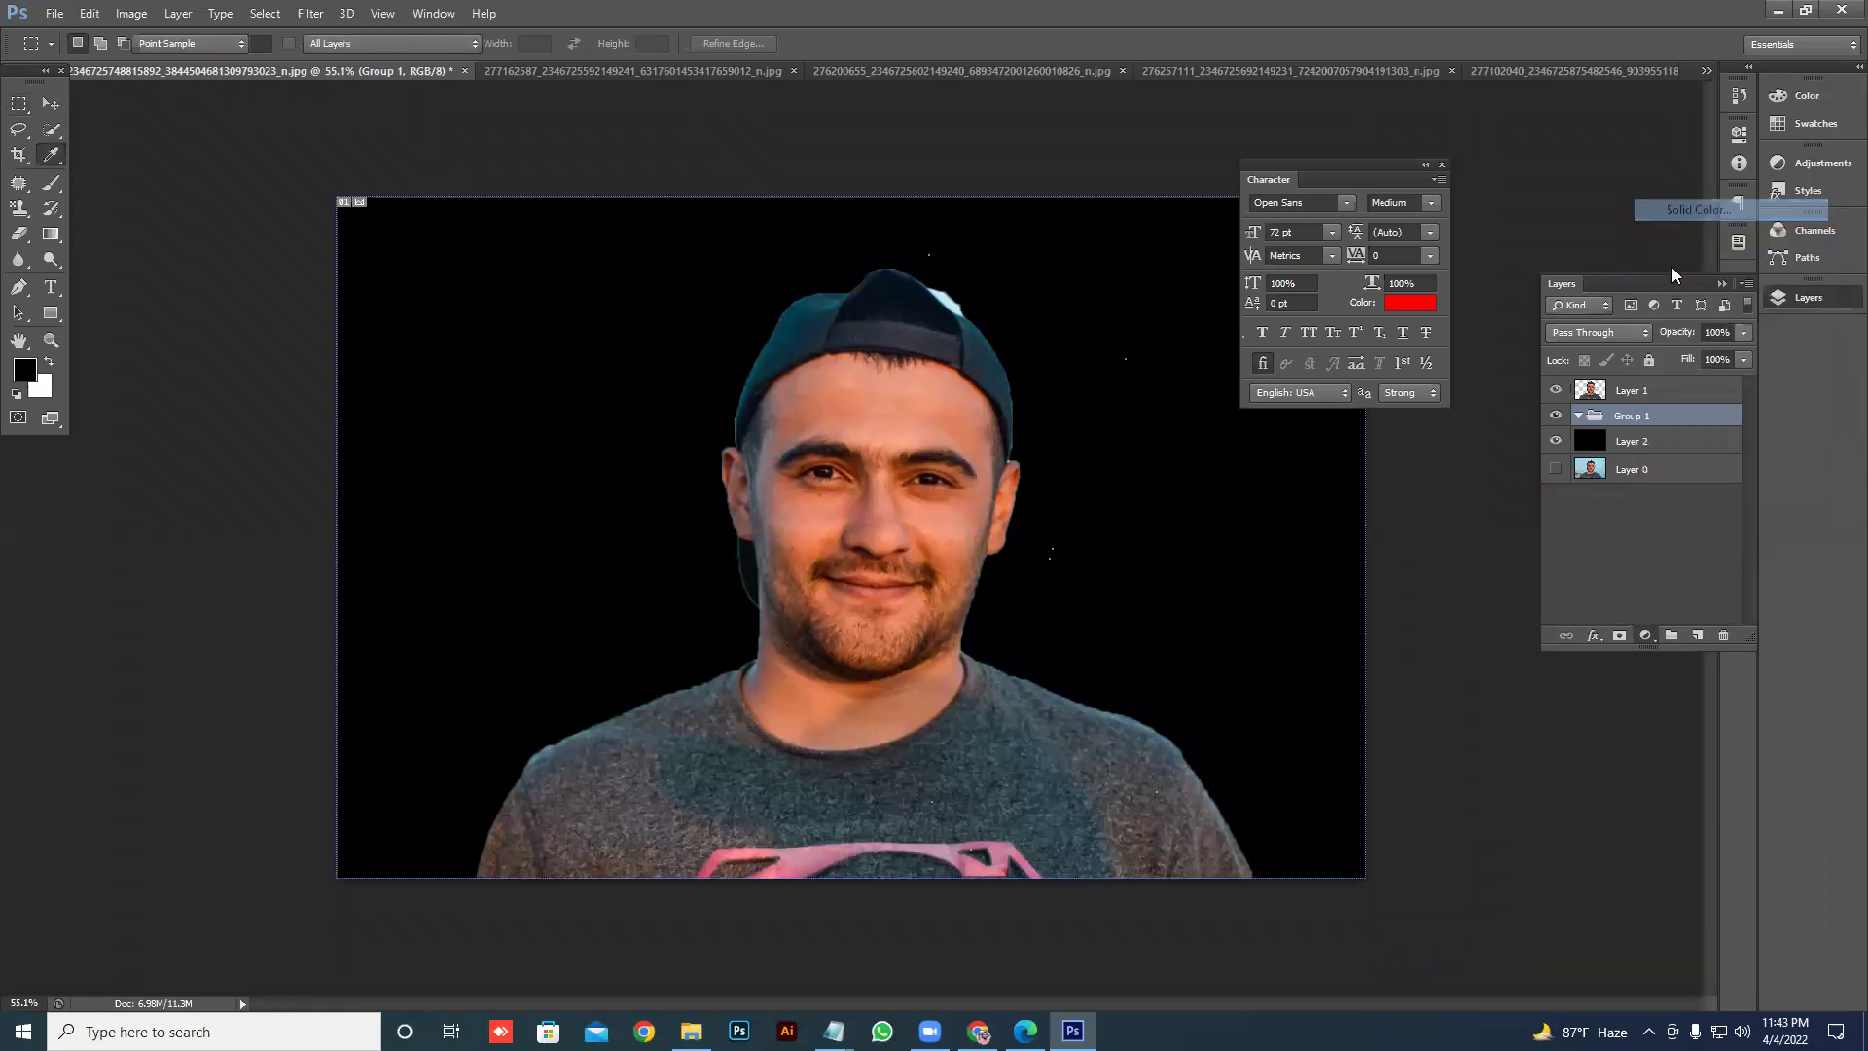
{"action": "left_click", "coordinate": [1338, 545]}
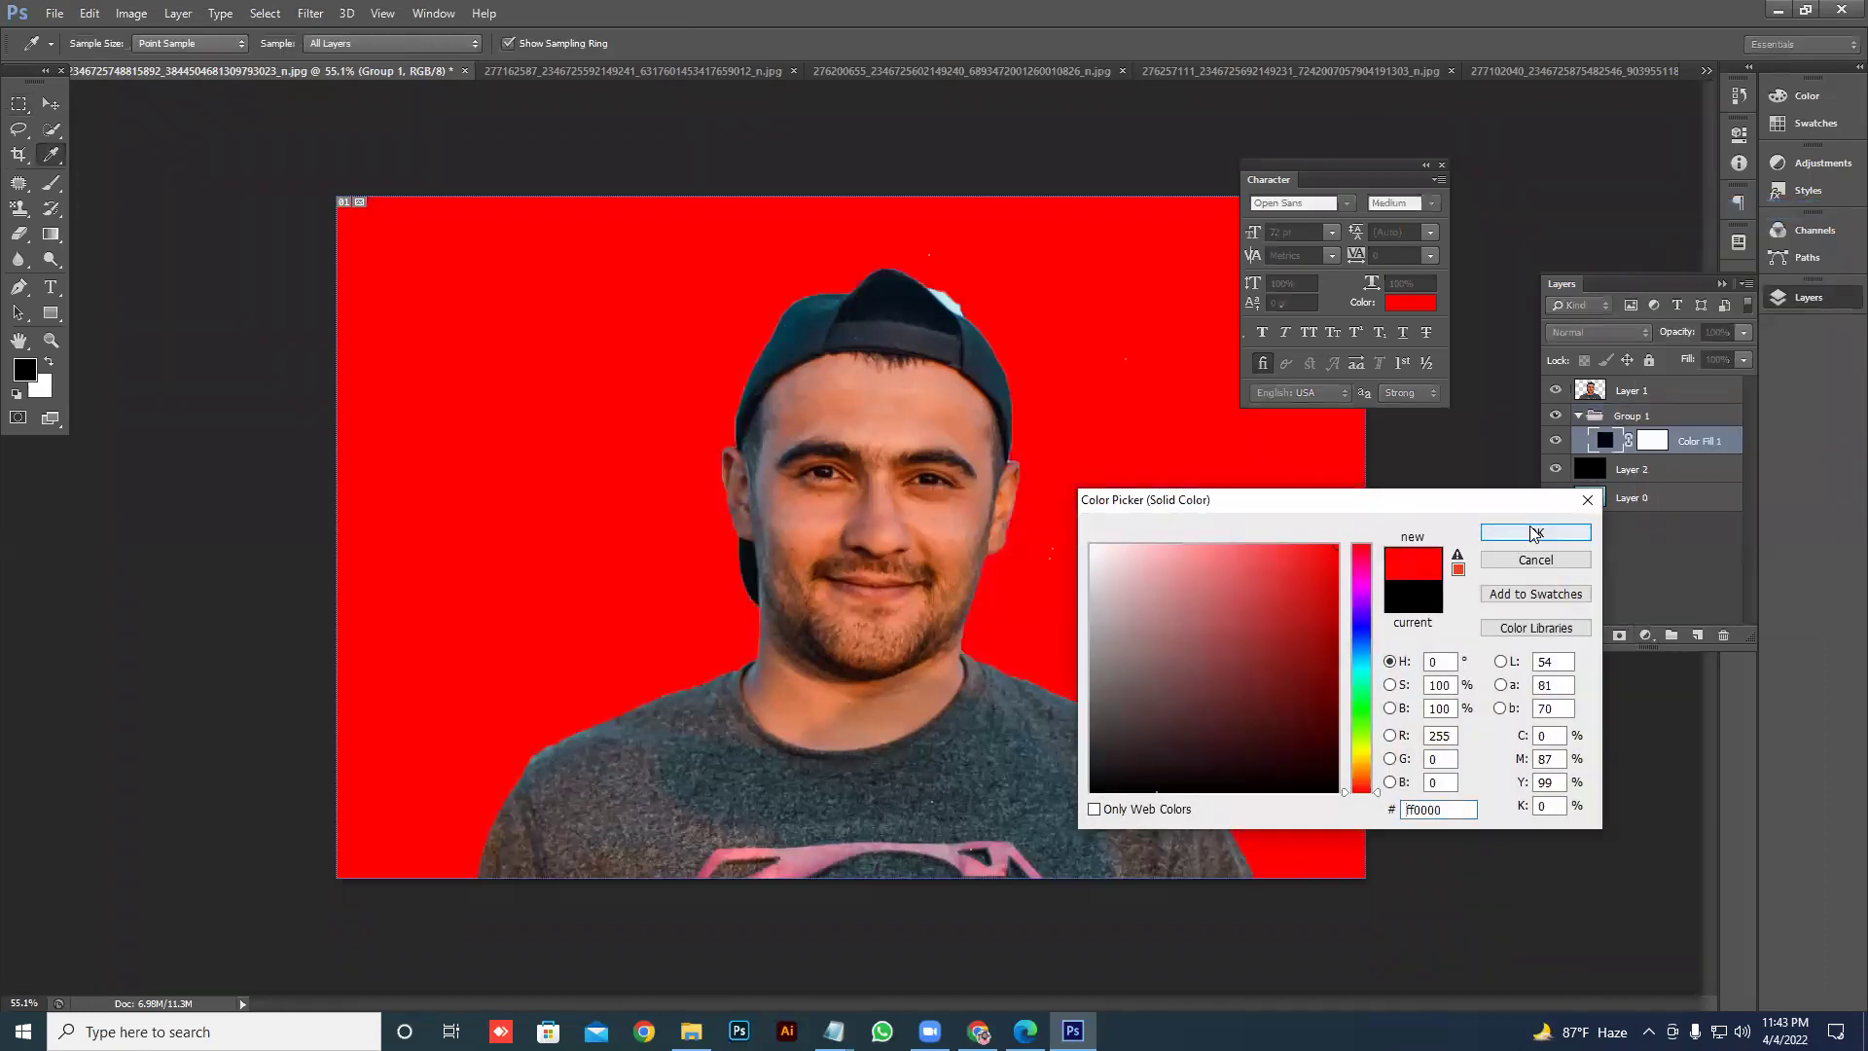
{"action": "left_click_drag", "start_coordinate": [1362, 637], "coordinate": [1356, 745]}
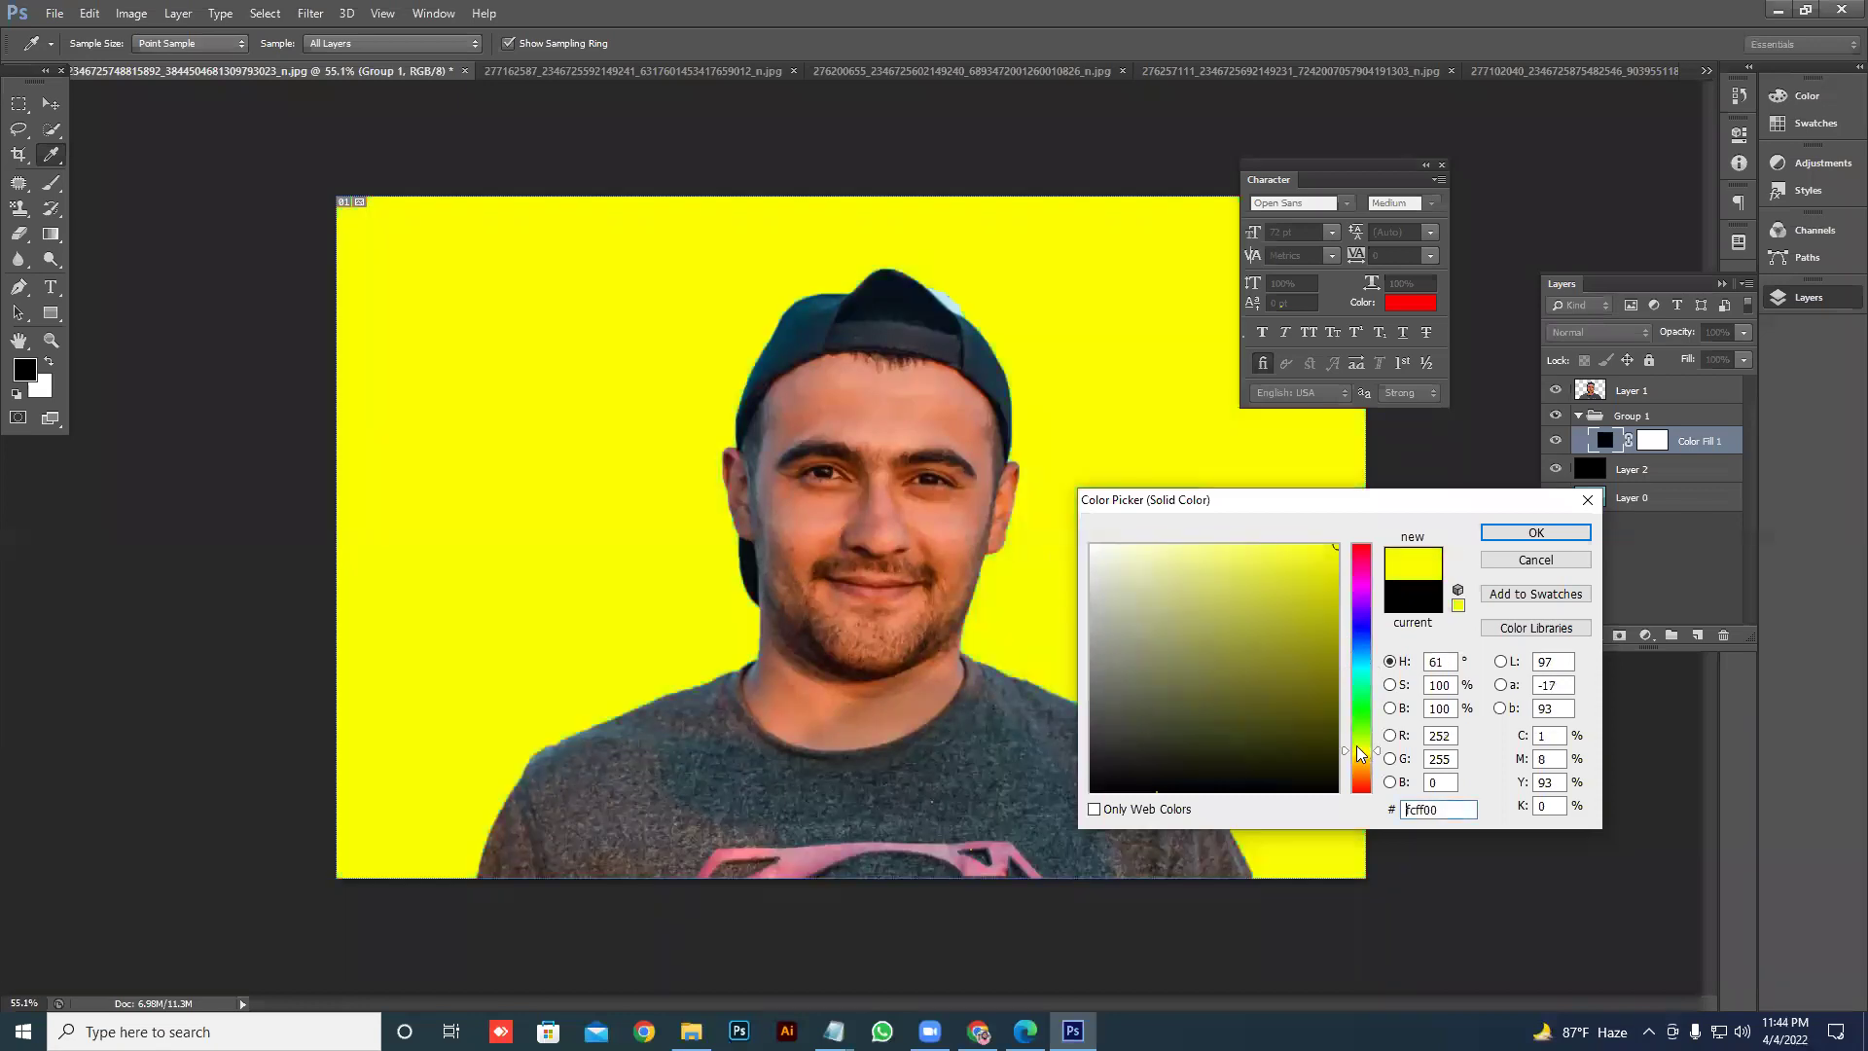
{"action": "left_click", "coordinate": [1538, 533]}
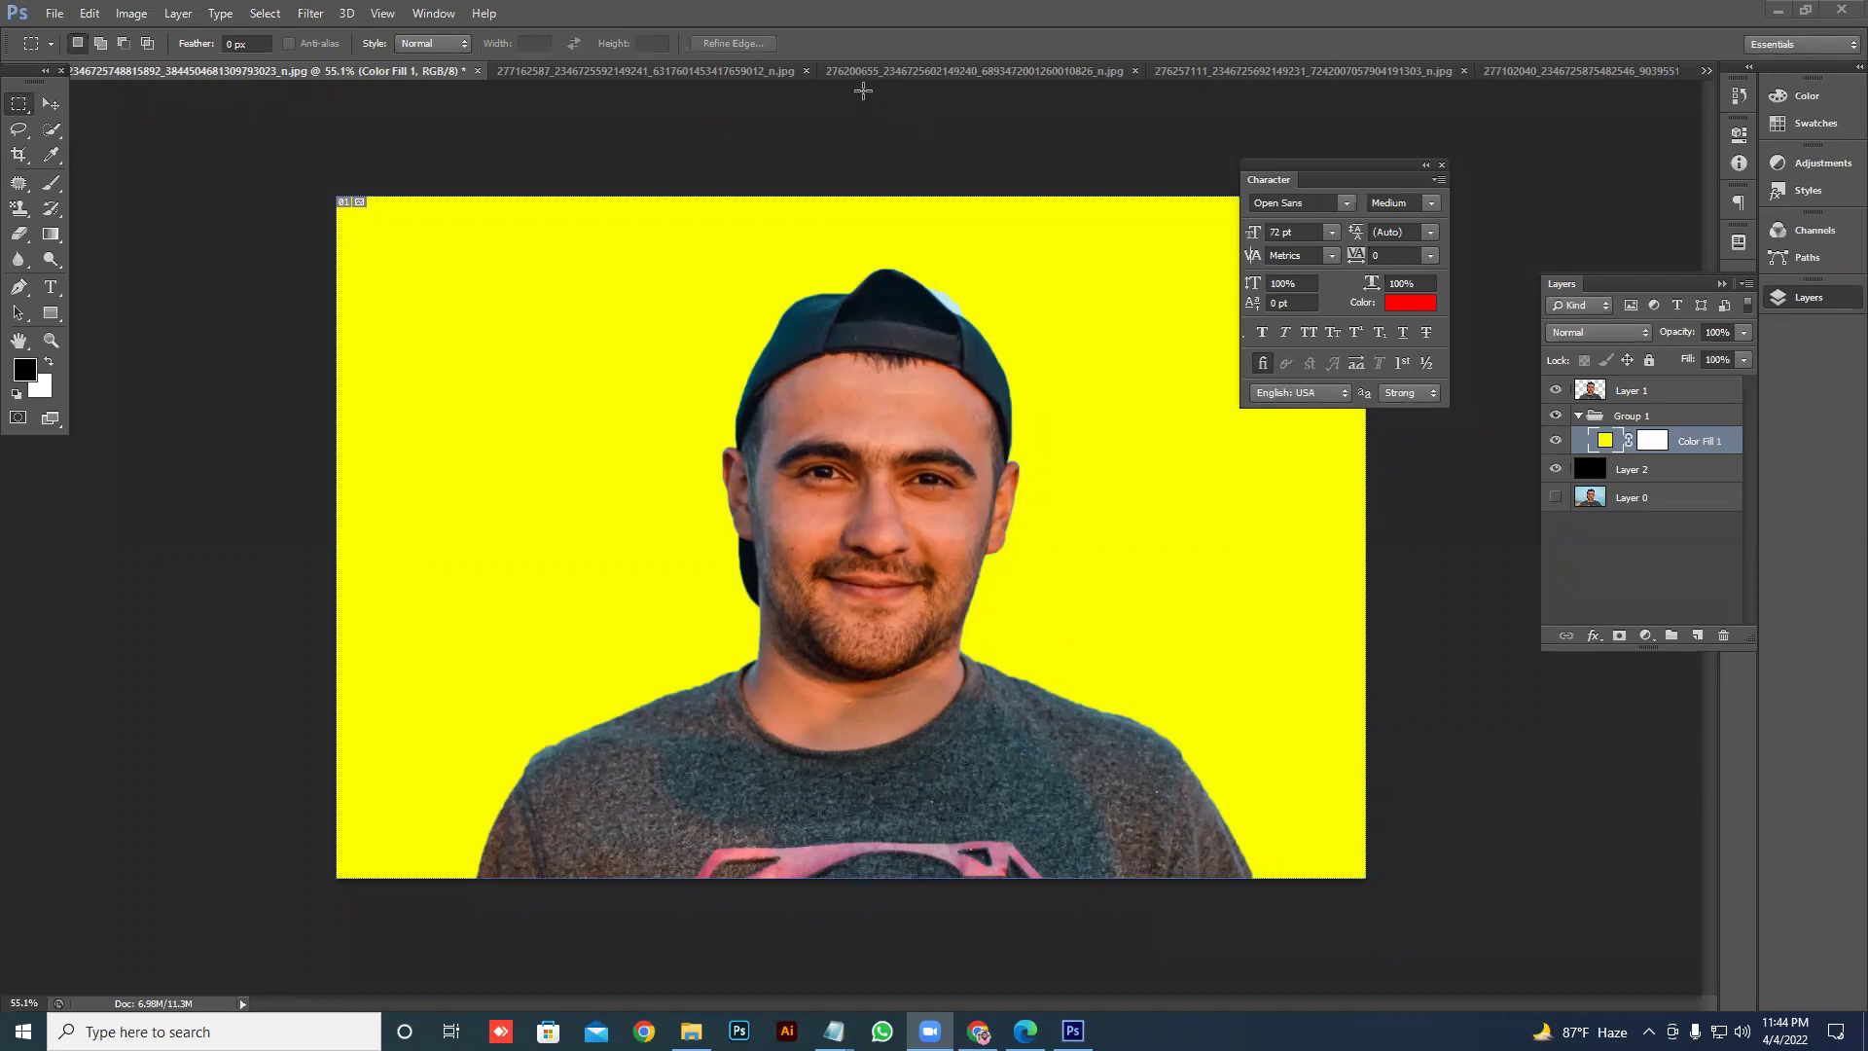
{"action": "left_click", "coordinate": [477, 70]}
- Close the portrait and headphones documents without saving, then close the mug document
{"action": "left_click", "coordinate": [975, 395]}
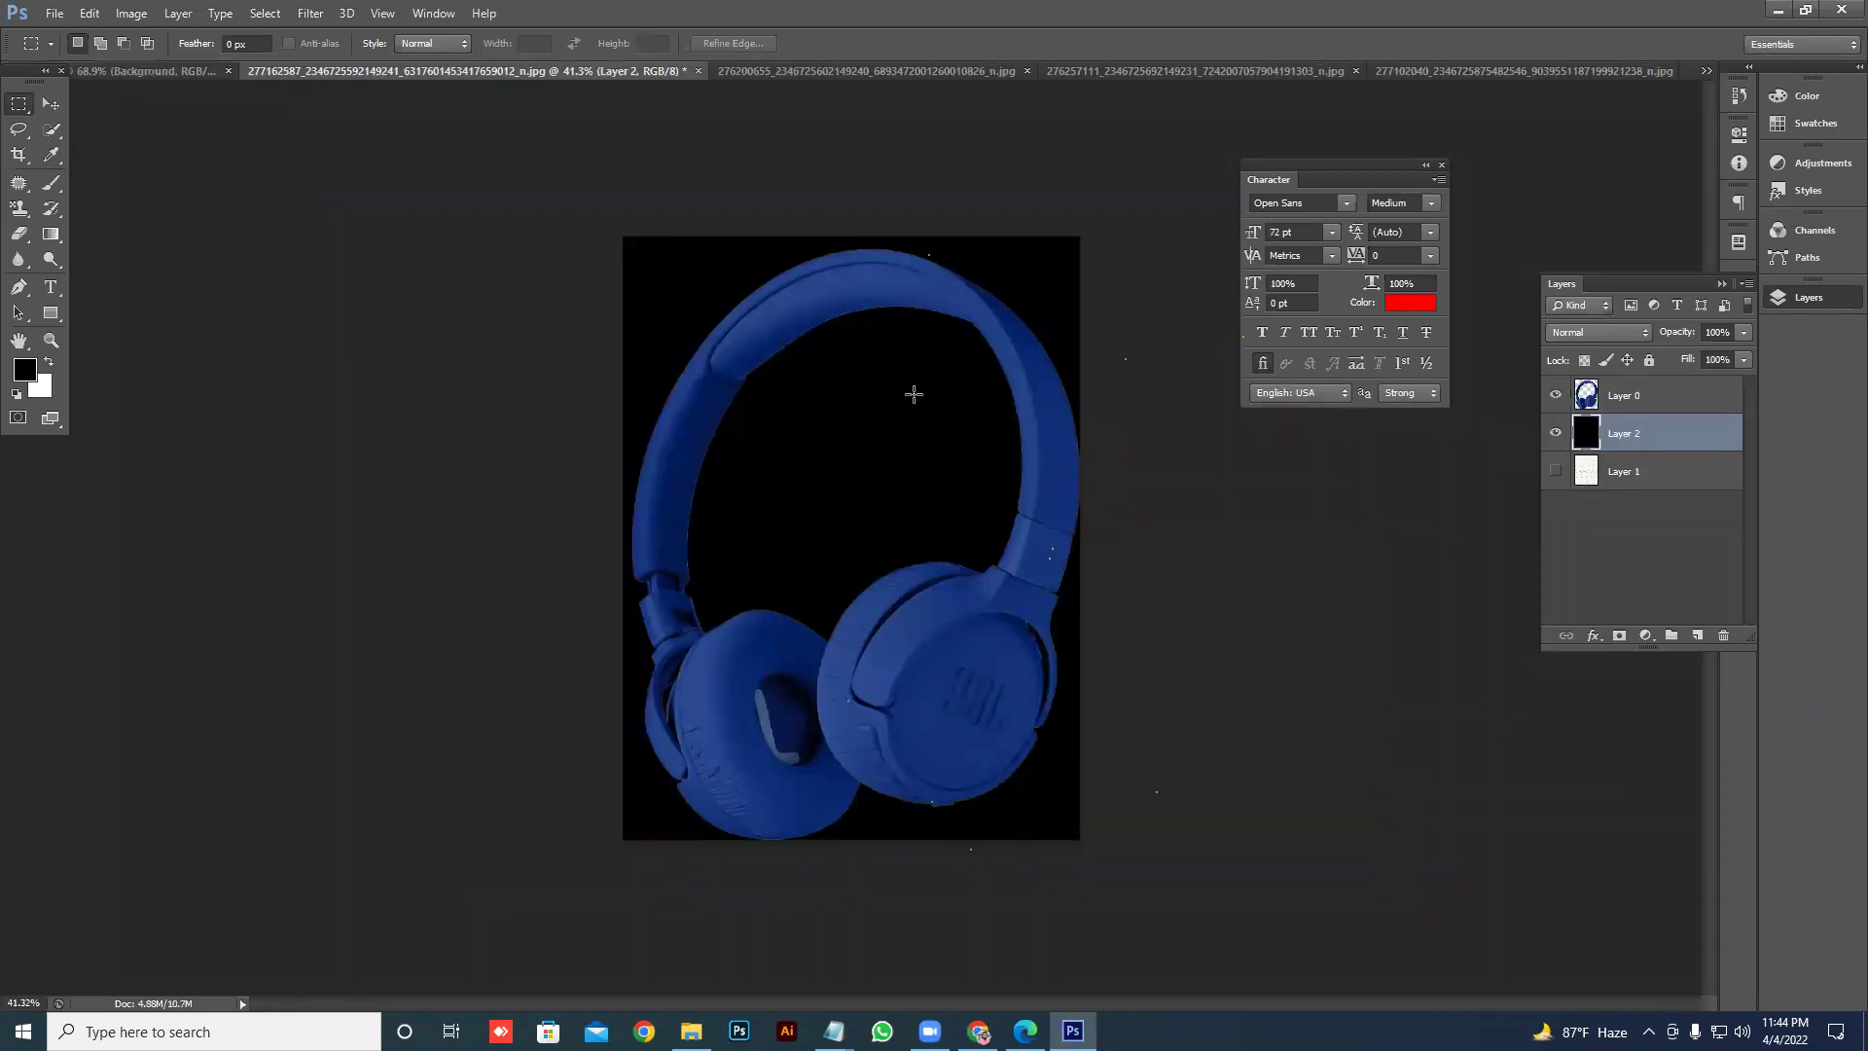
{"action": "left_click", "coordinate": [698, 72]}
{"action": "left_click", "coordinate": [951, 401]}
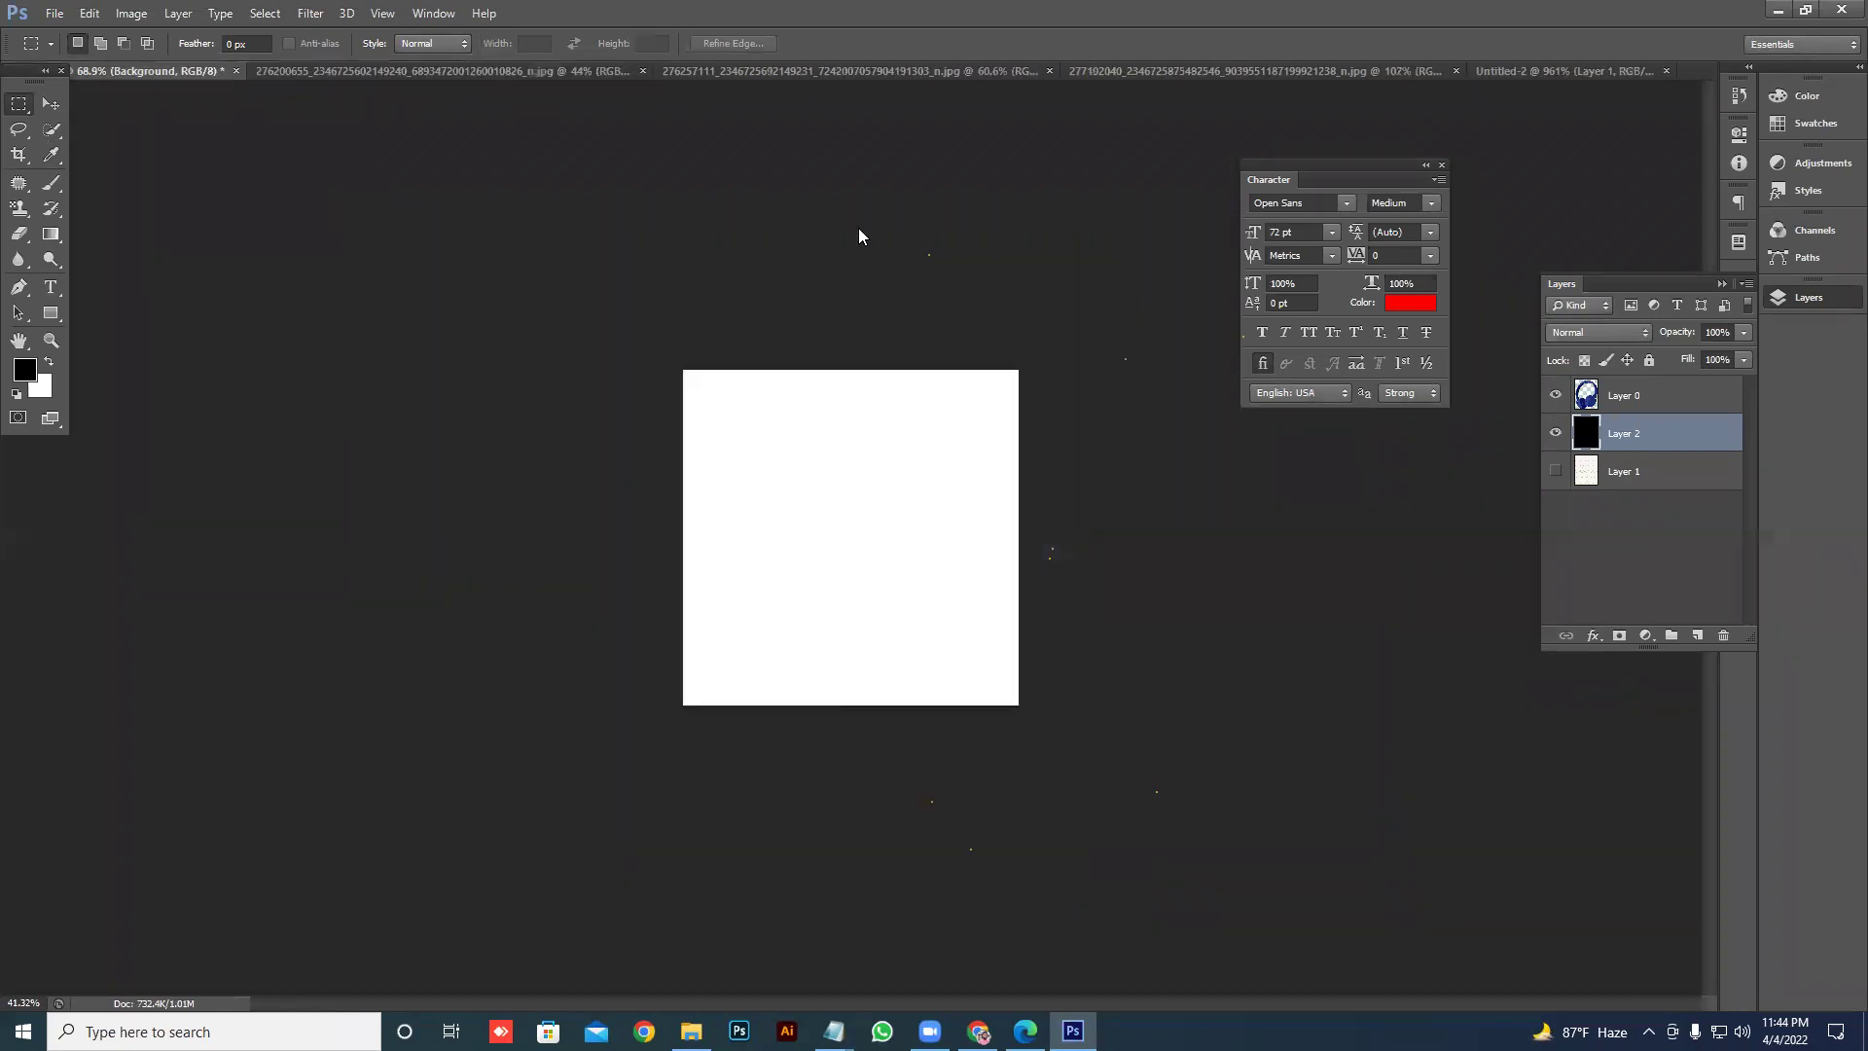
{"action": "left_click", "coordinate": [643, 72]}
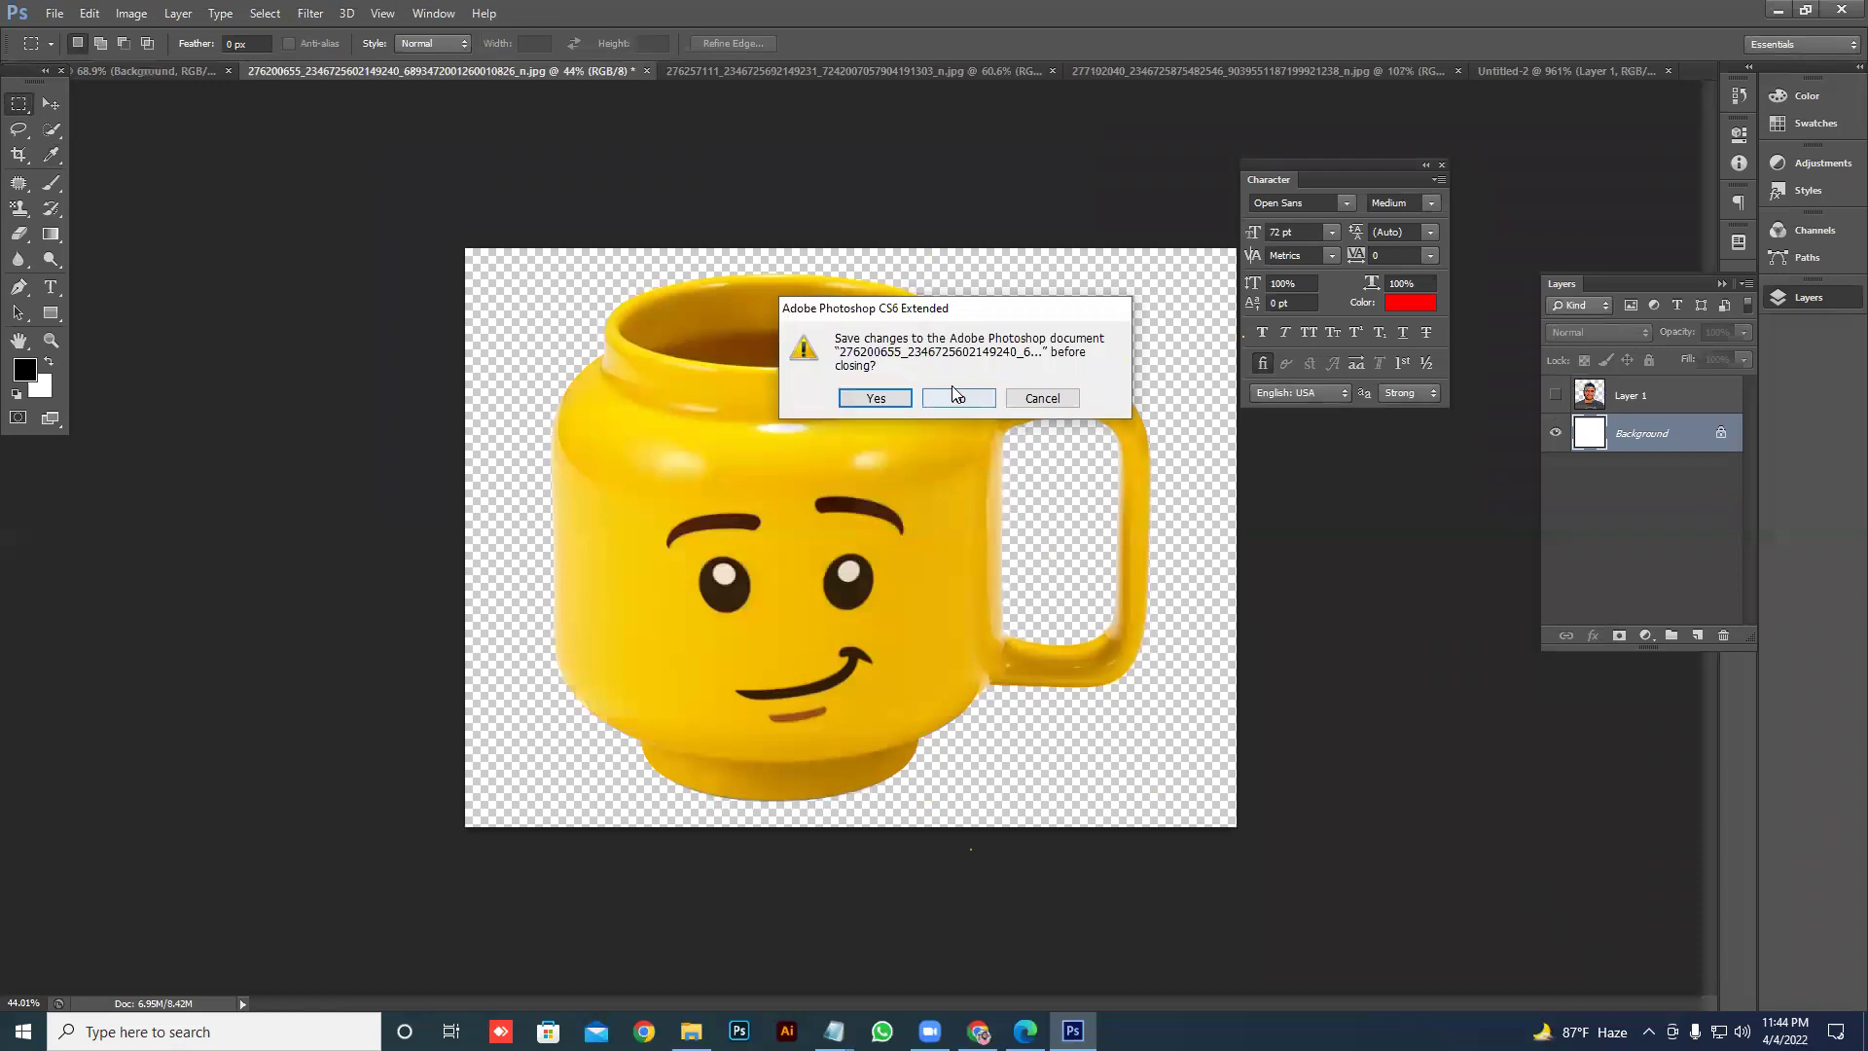